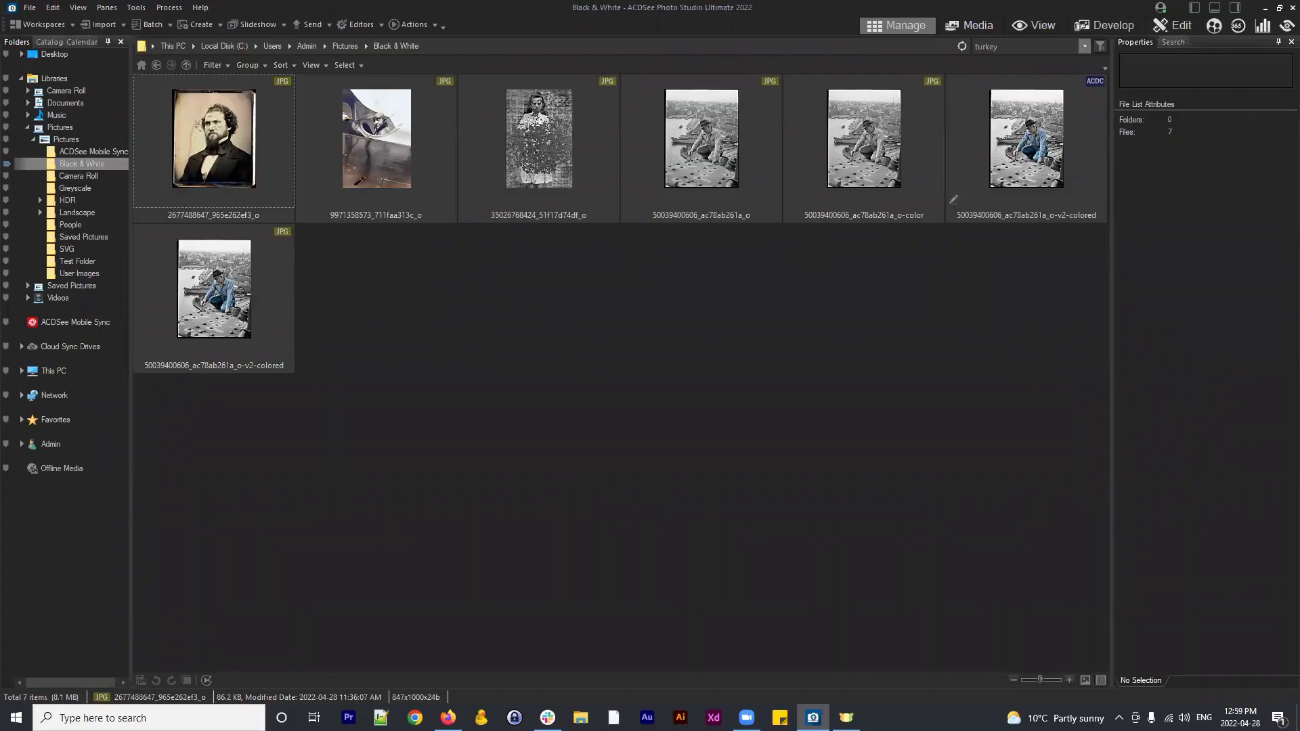
Switch to Chrome, search the web for flickr and open the Flickr website
click(807, 425)
click(415, 717)
click(608, 60)
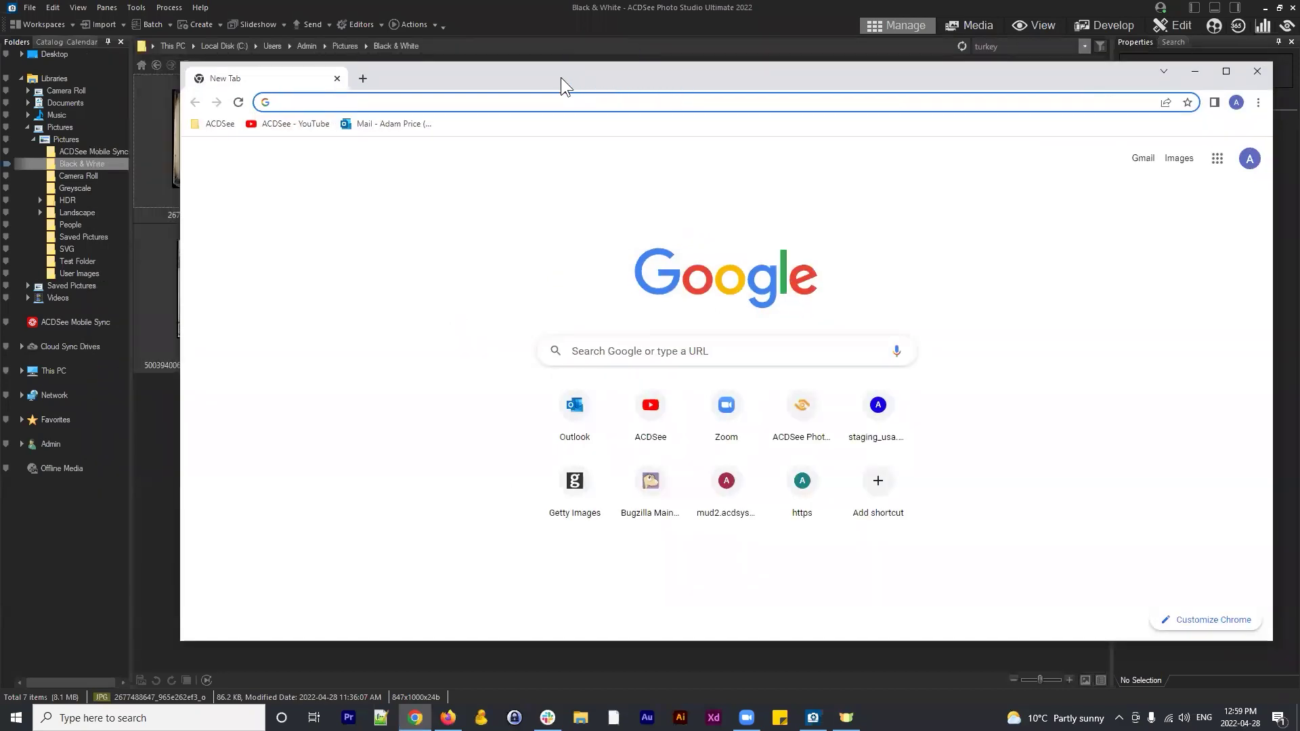
text(flickr)
key(Return)
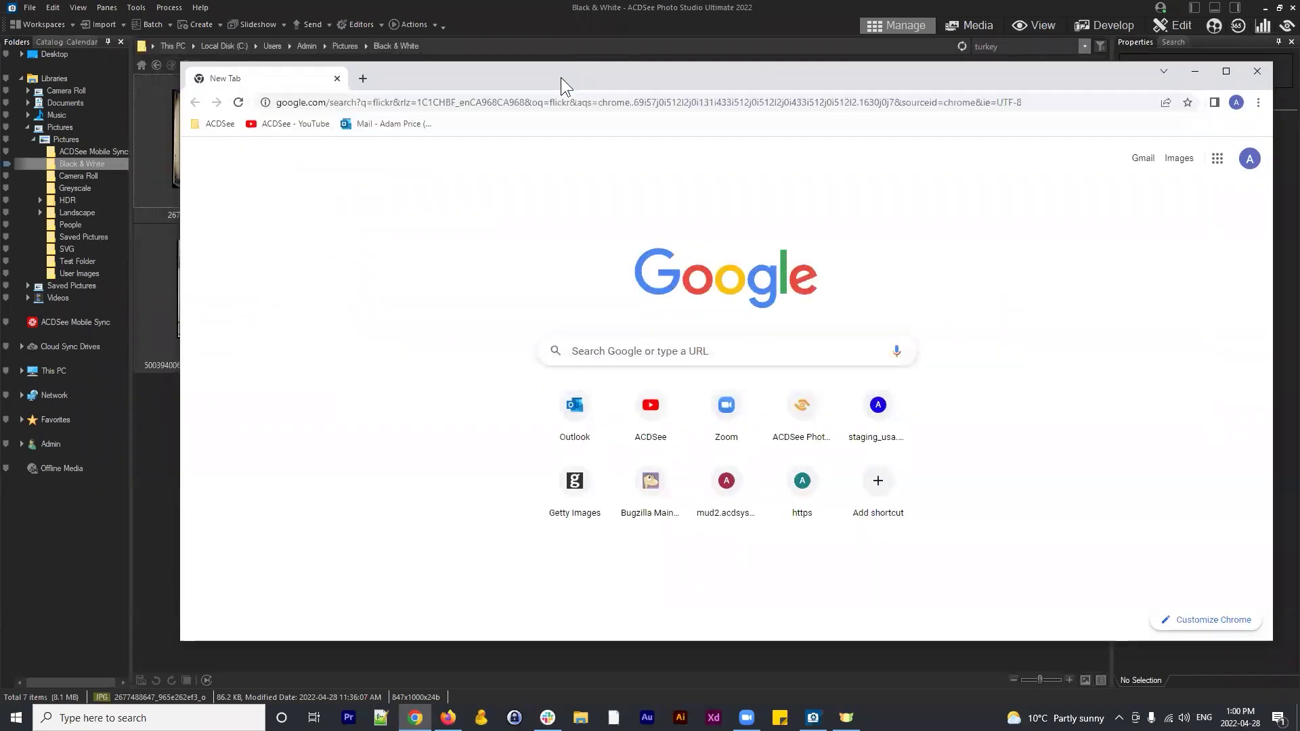
click(427, 261)
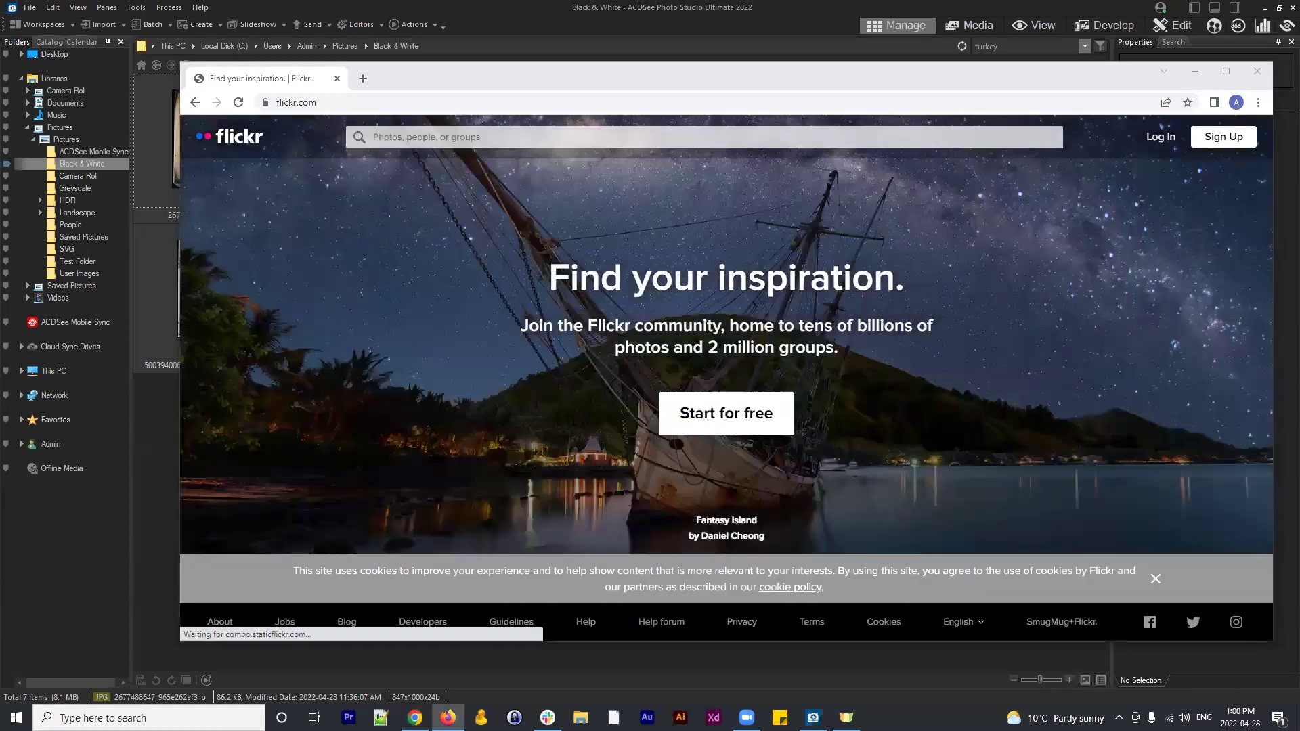
click(811, 69)
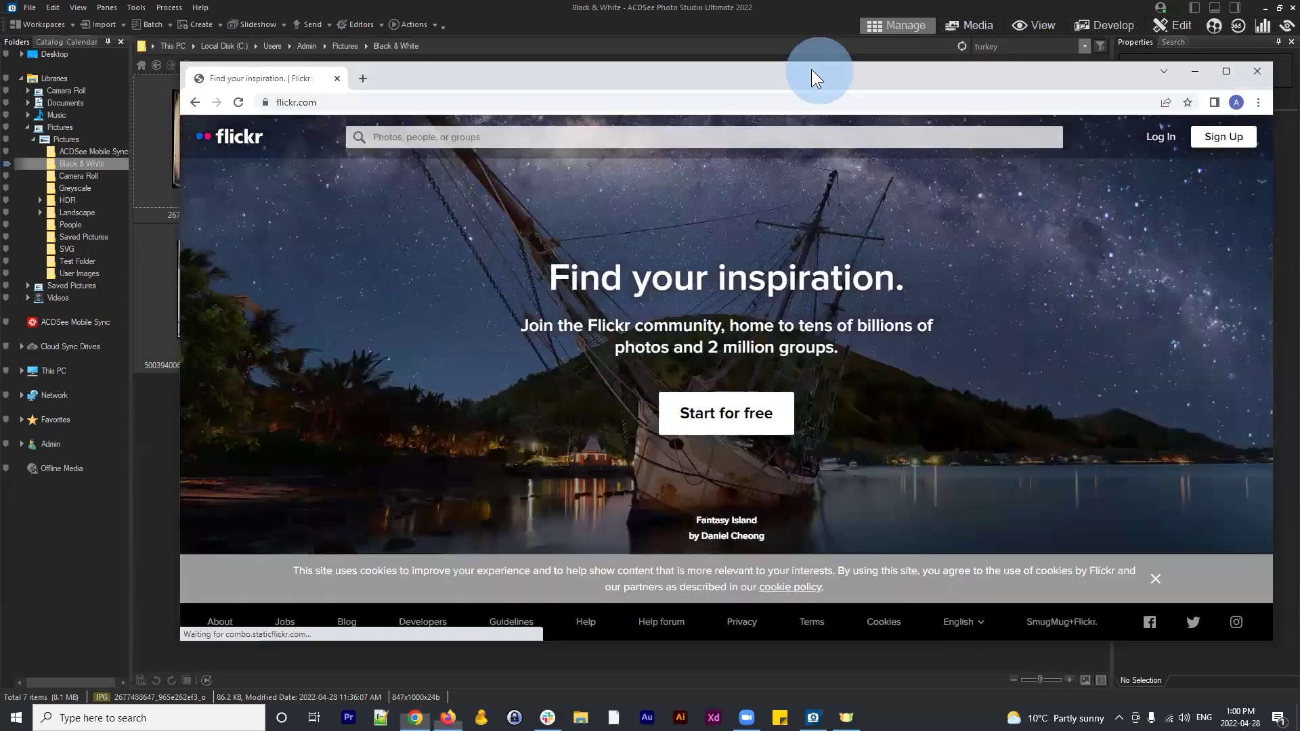
drag(811, 69, 774, 72)
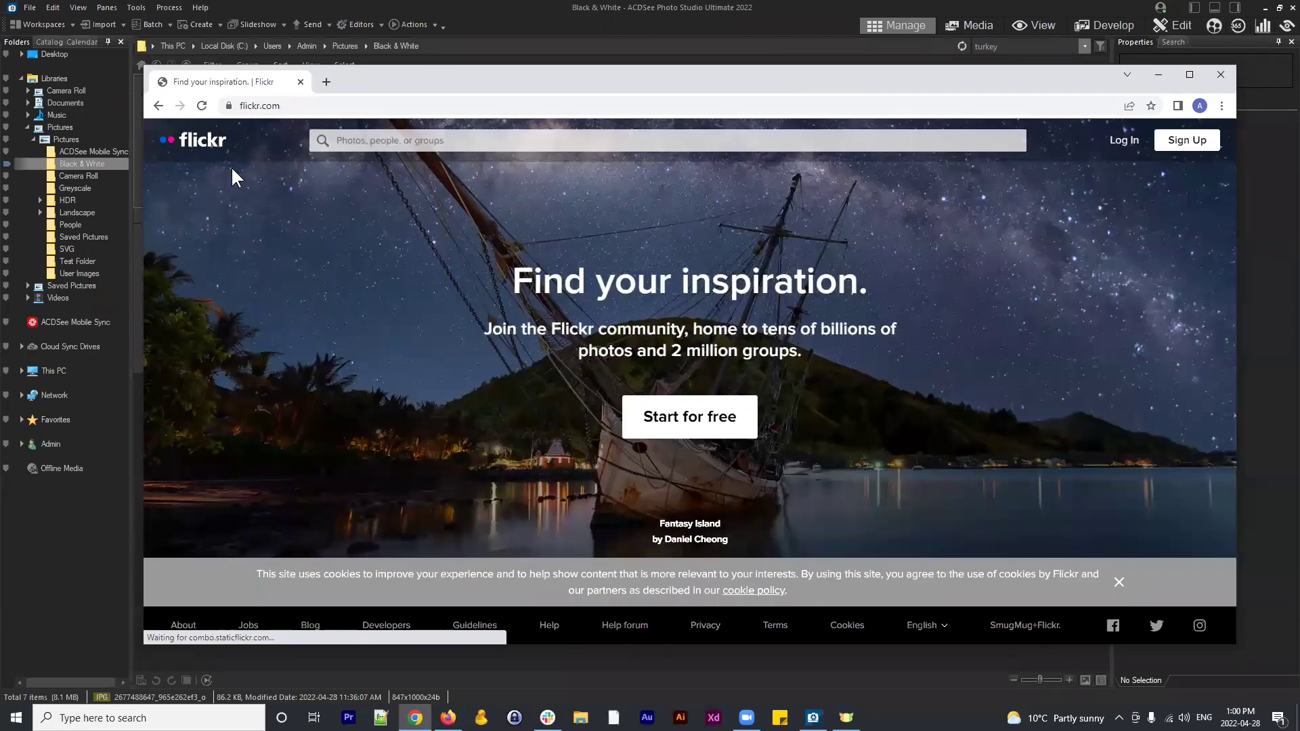
Search Flickr for "asdfasdf" to reach the full site navigation, and open The Commons section
click(410, 141)
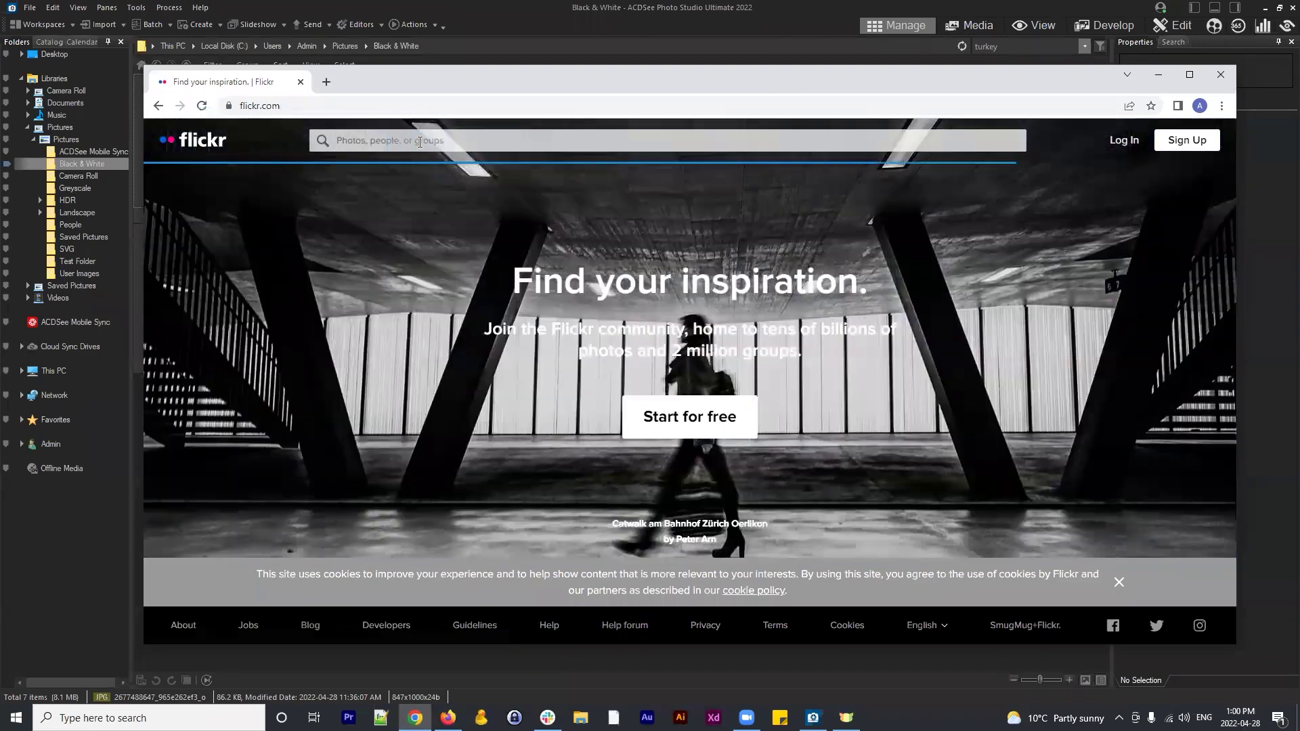
click(420, 142)
text(asdf)
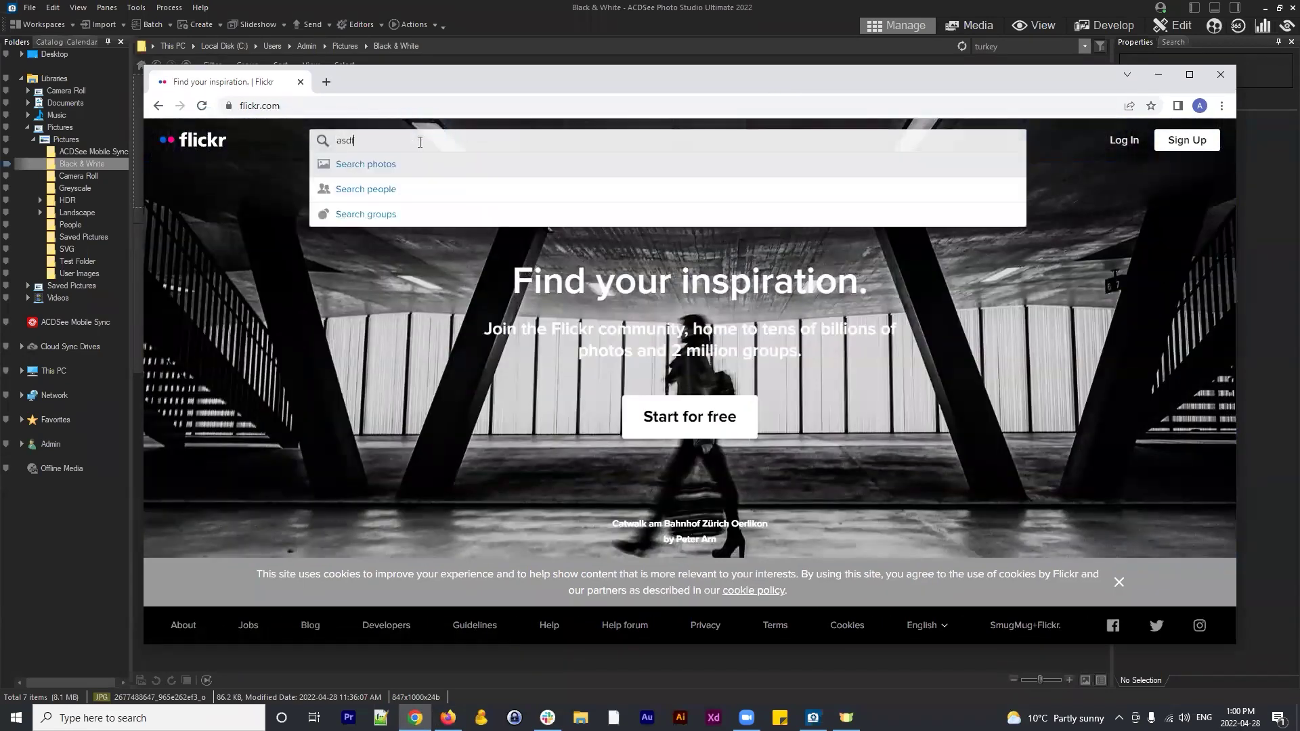
text(asdf)
key(Return)
mouse_move(356, 142)
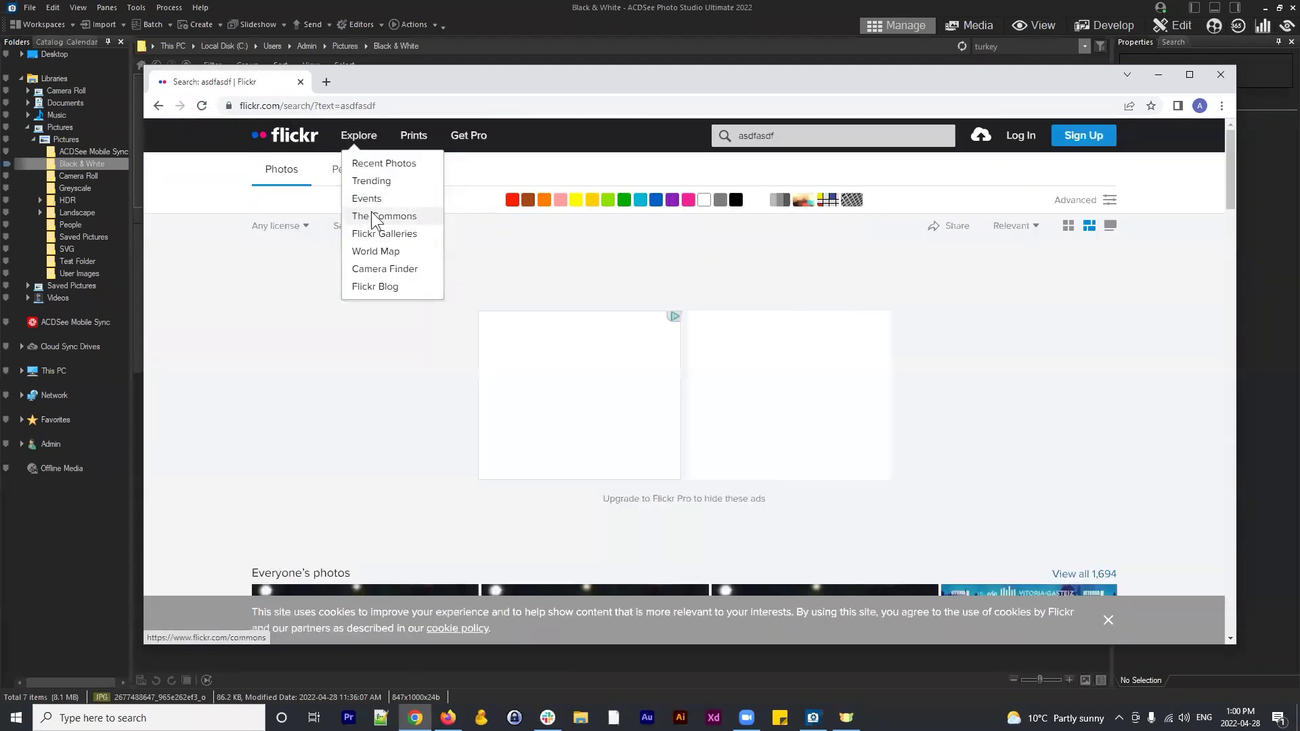
click(373, 218)
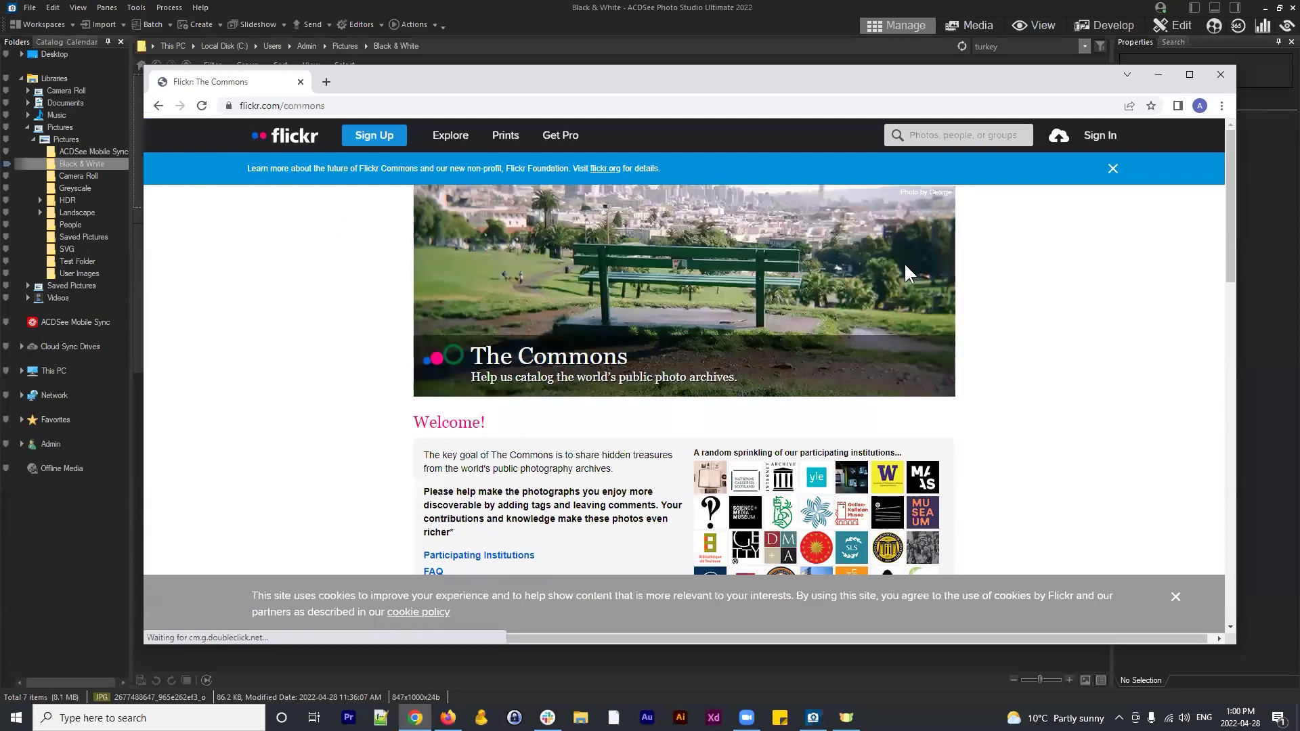
Examine the welcome section and participating institutions on The Commons page
scroll(932, 298, down, 5)
scroll(925, 279, up, 3)
scroll(838, 224, up, 2)
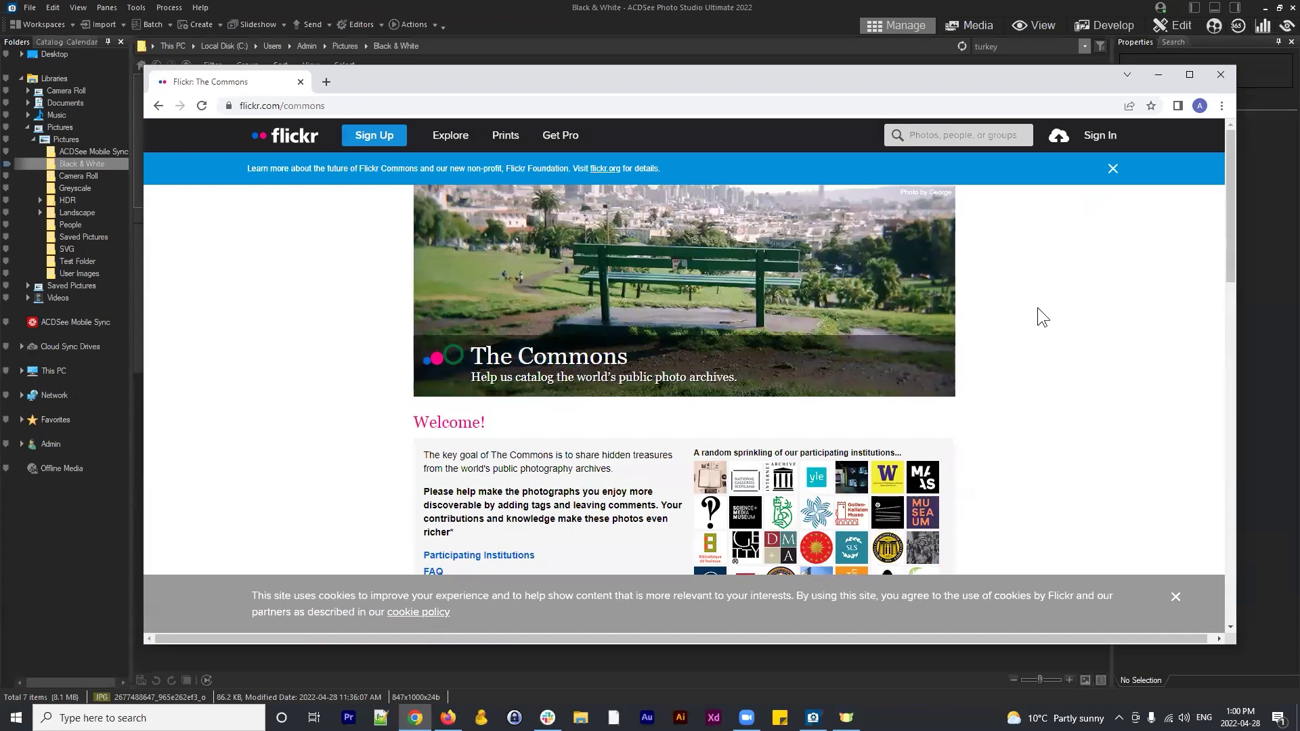
scroll(994, 298, down, 2)
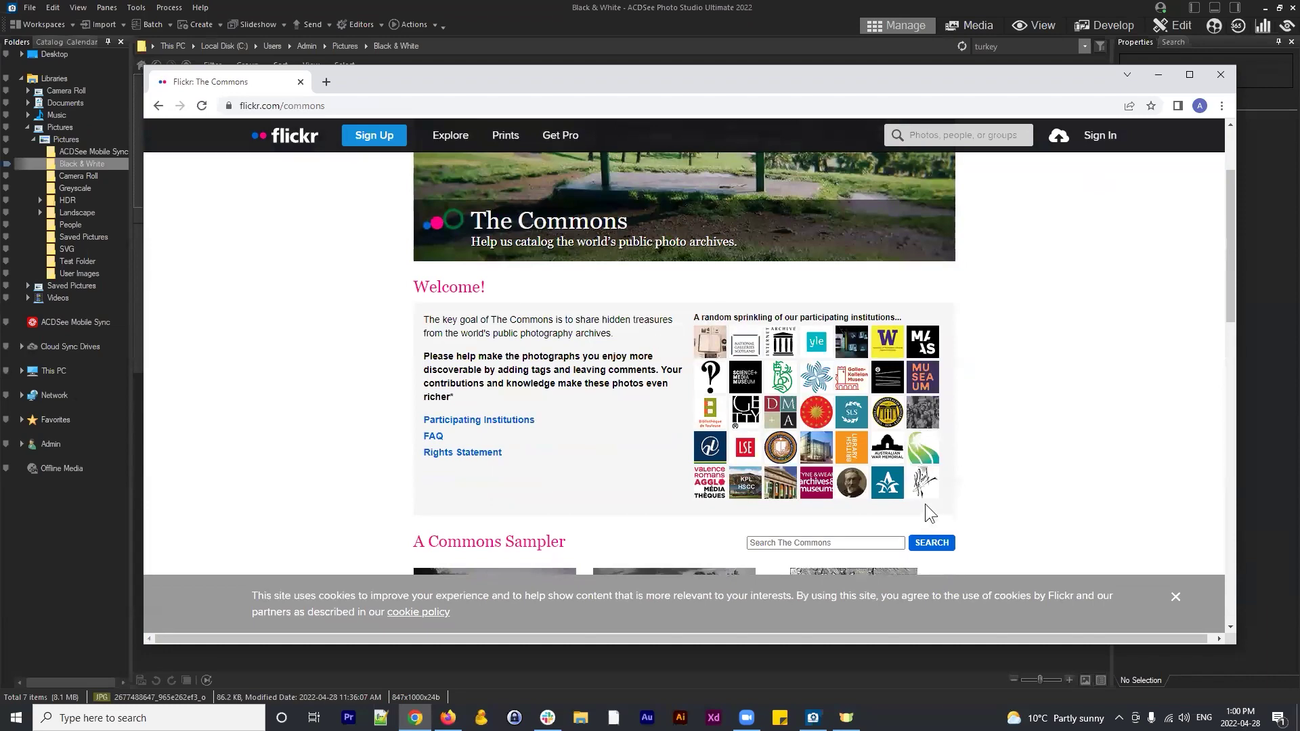
scroll(1046, 369, up, 1)
scroll(1047, 365, up, 2)
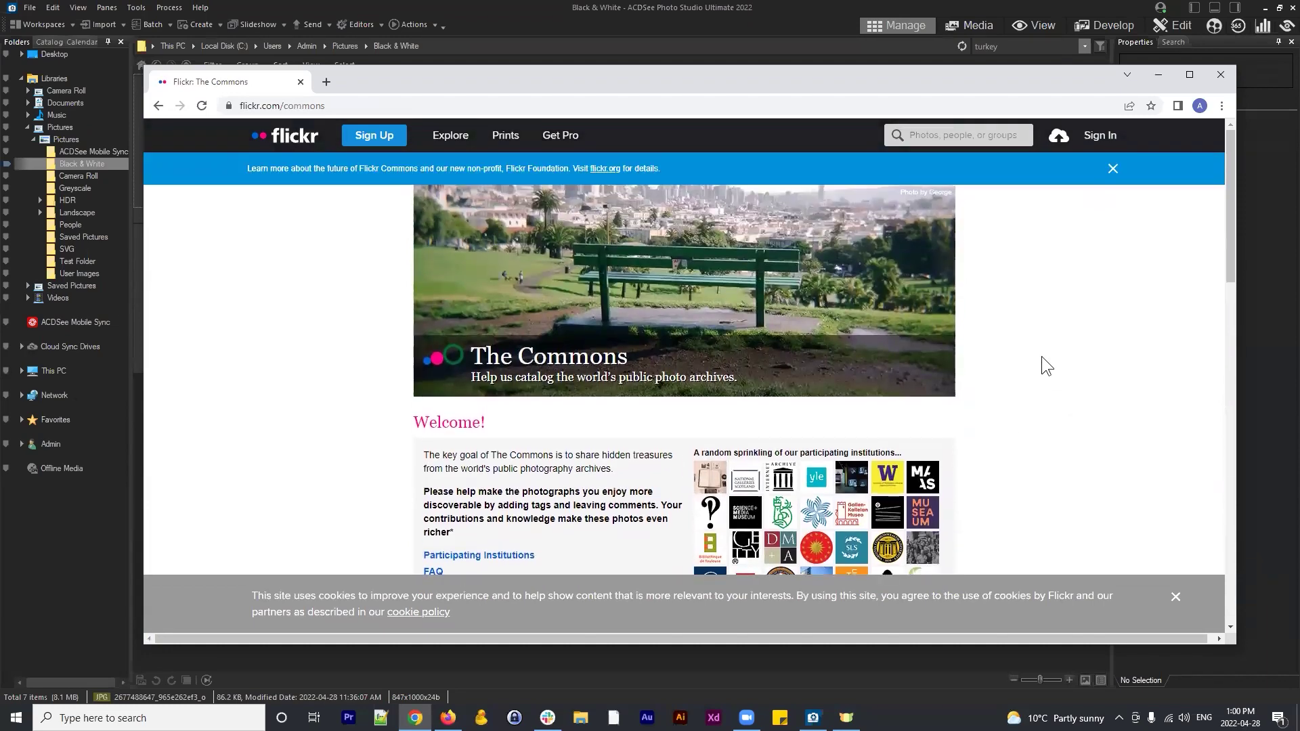
scroll(1046, 363, down, 8)
scroll(1040, 346, up, 6)
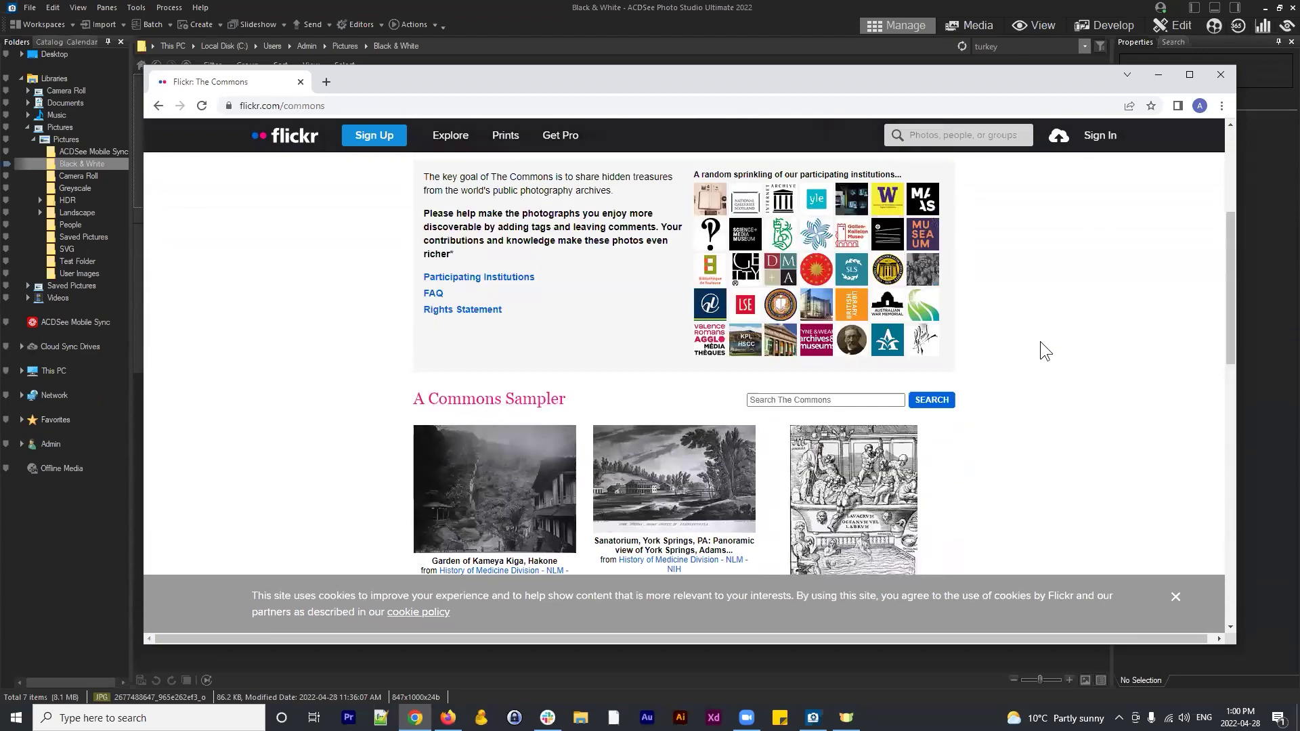
scroll(1039, 341, down, 1)
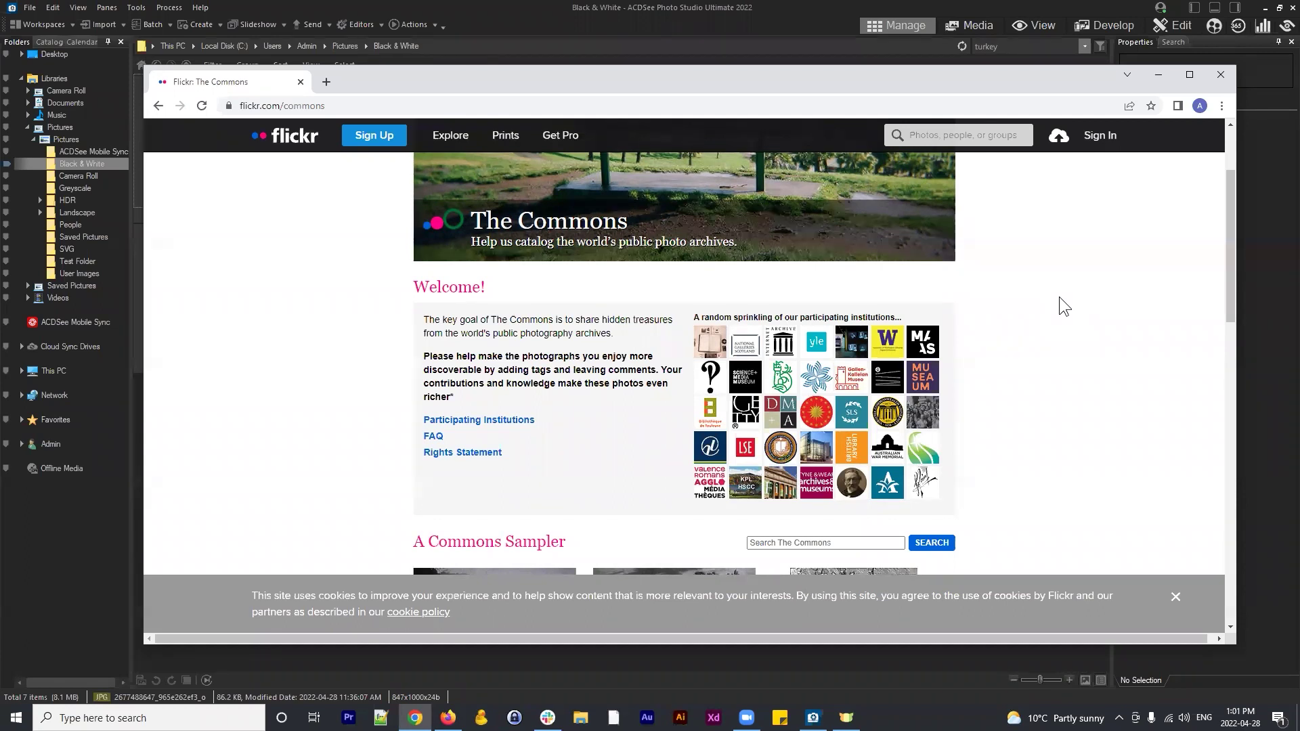
Browse the archive photos in A Commons Sampler and locate the field for searching The Commons
scroll(1050, 302, down, 10)
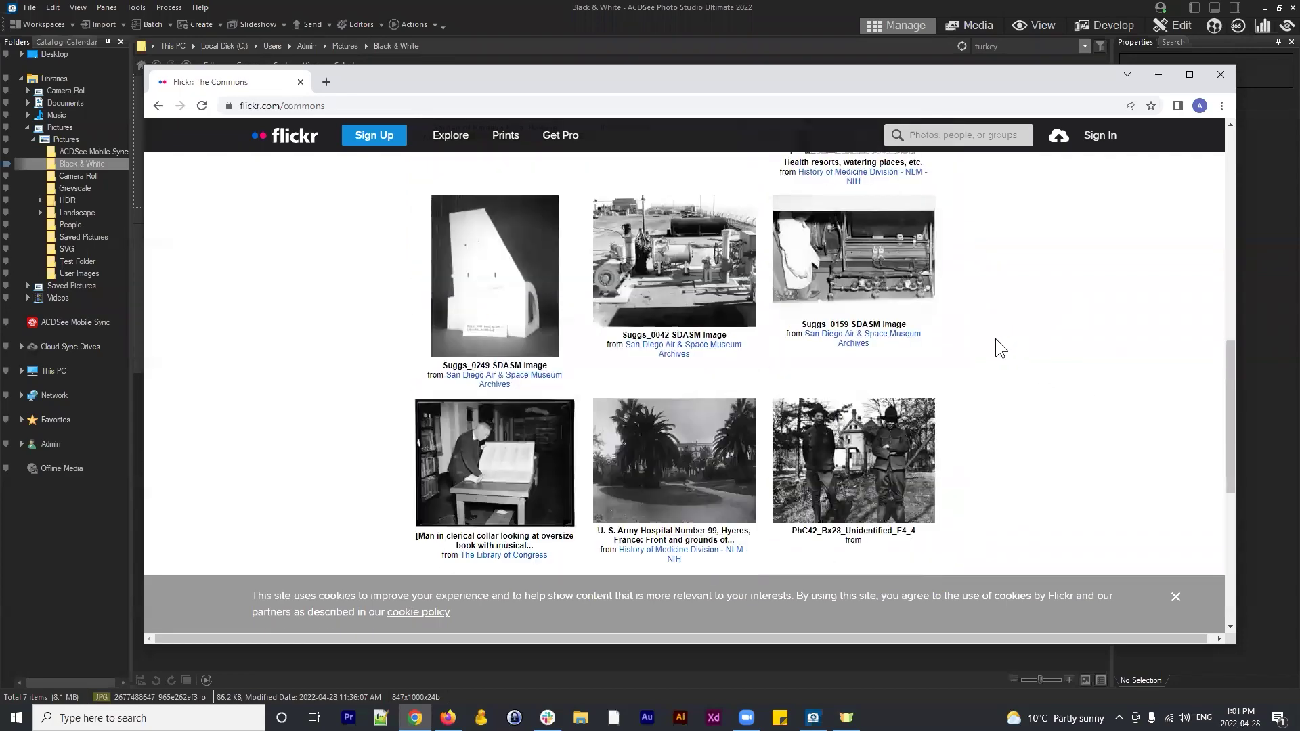
scroll(1000, 348, down, 3)
scroll(948, 406, up, 8)
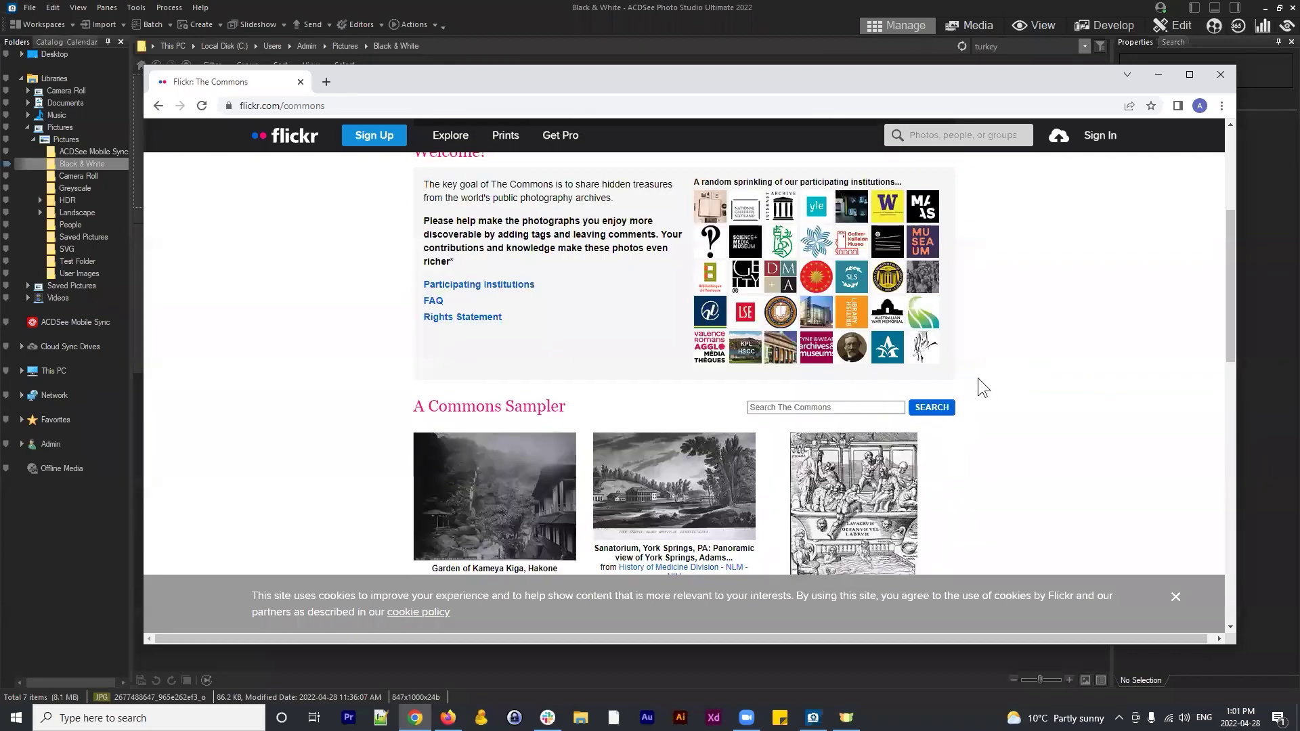
scroll(1040, 318, up, 4)
scroll(1048, 318, down, 6)
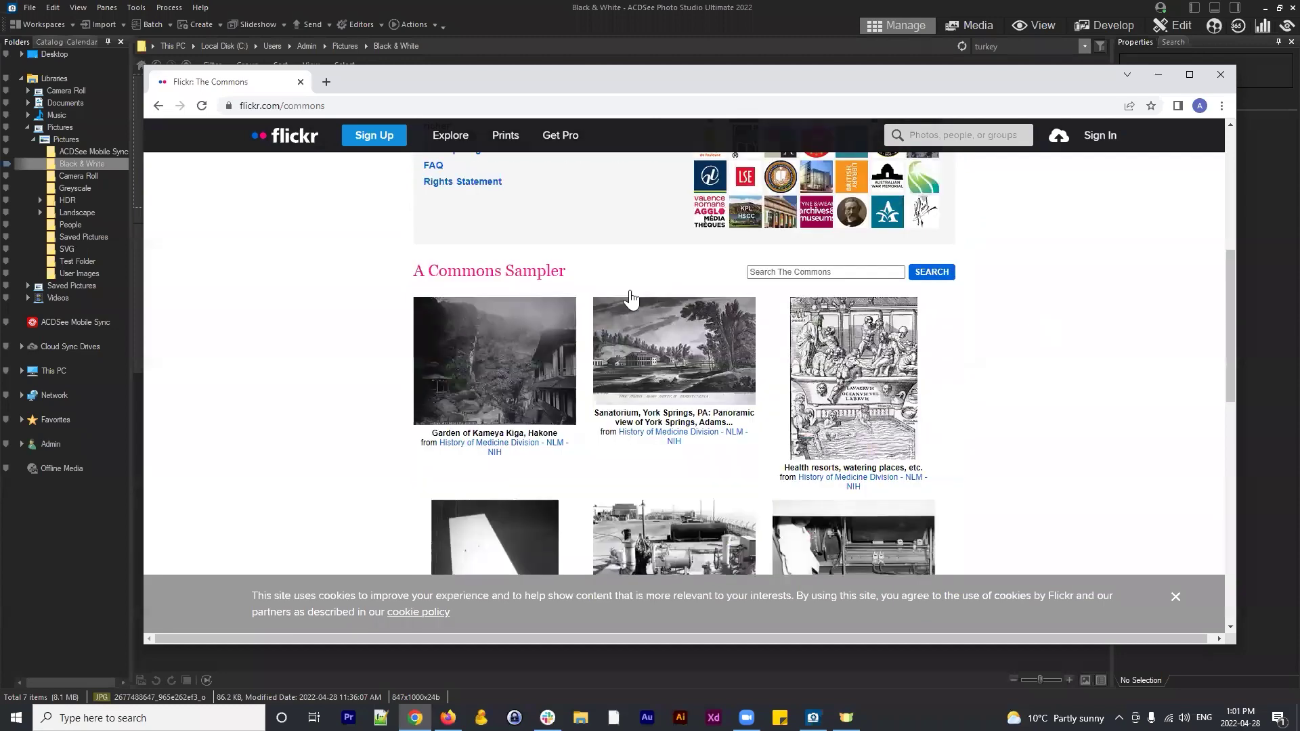
click(857, 268)
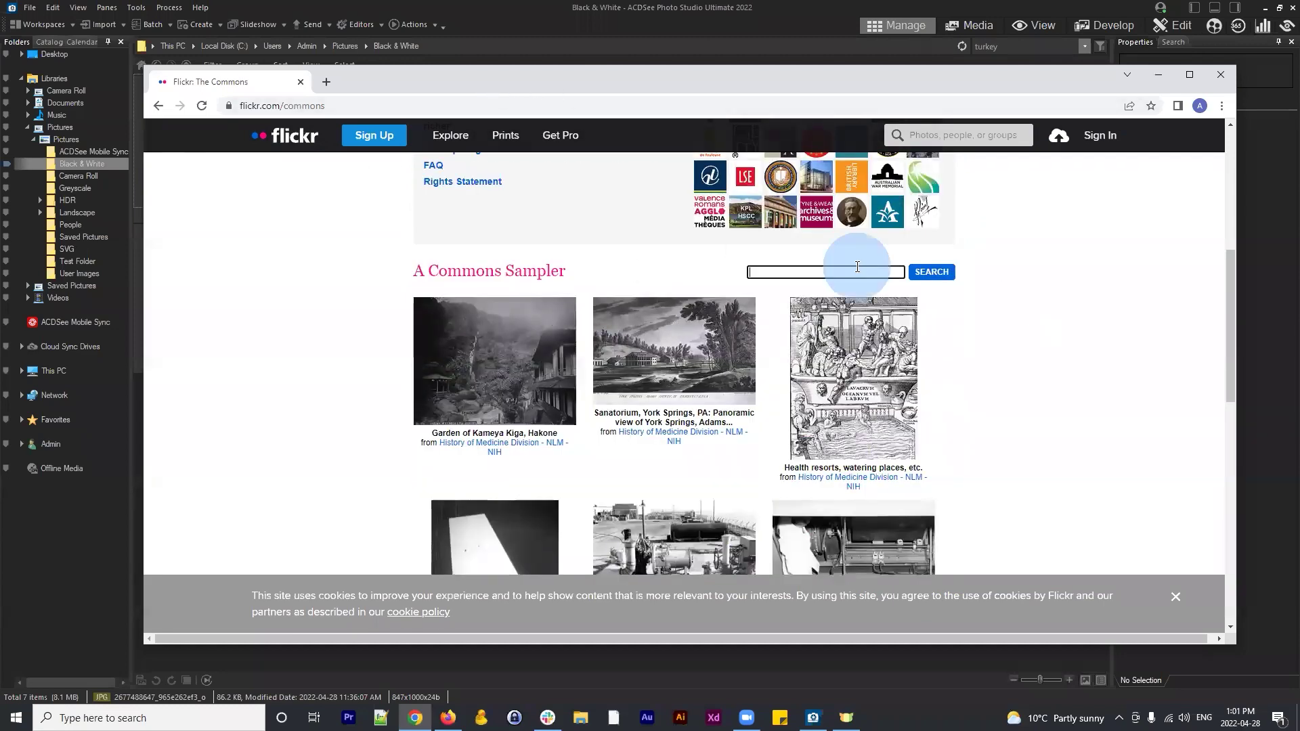
click(1053, 337)
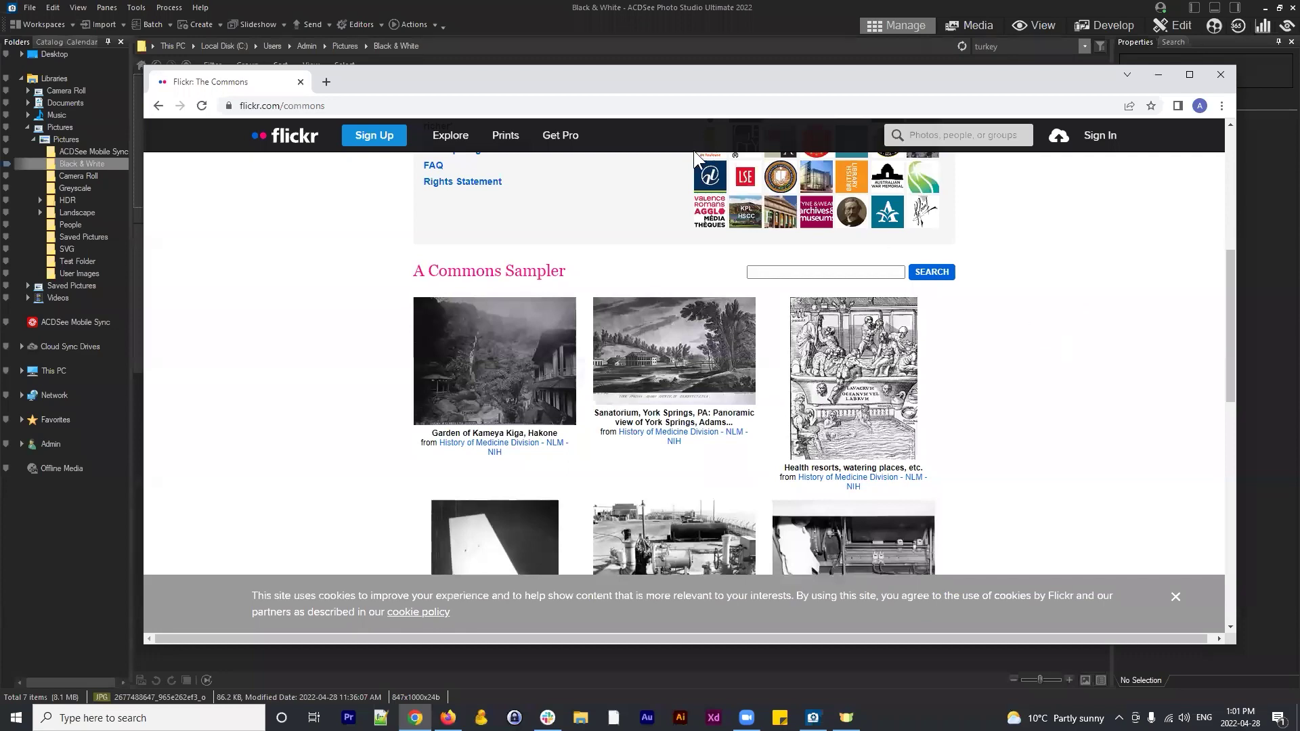
scroll(1052, 336, up, 4)
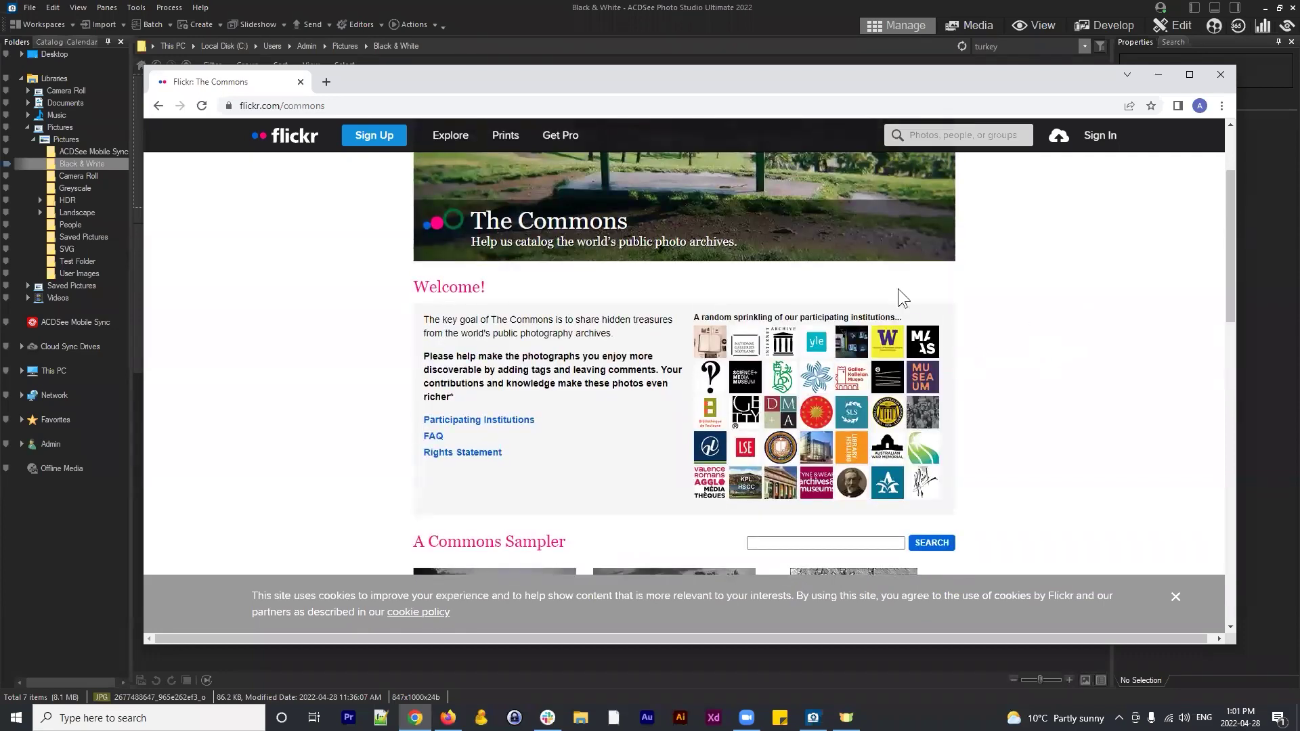
scroll(1016, 384, up, 2)
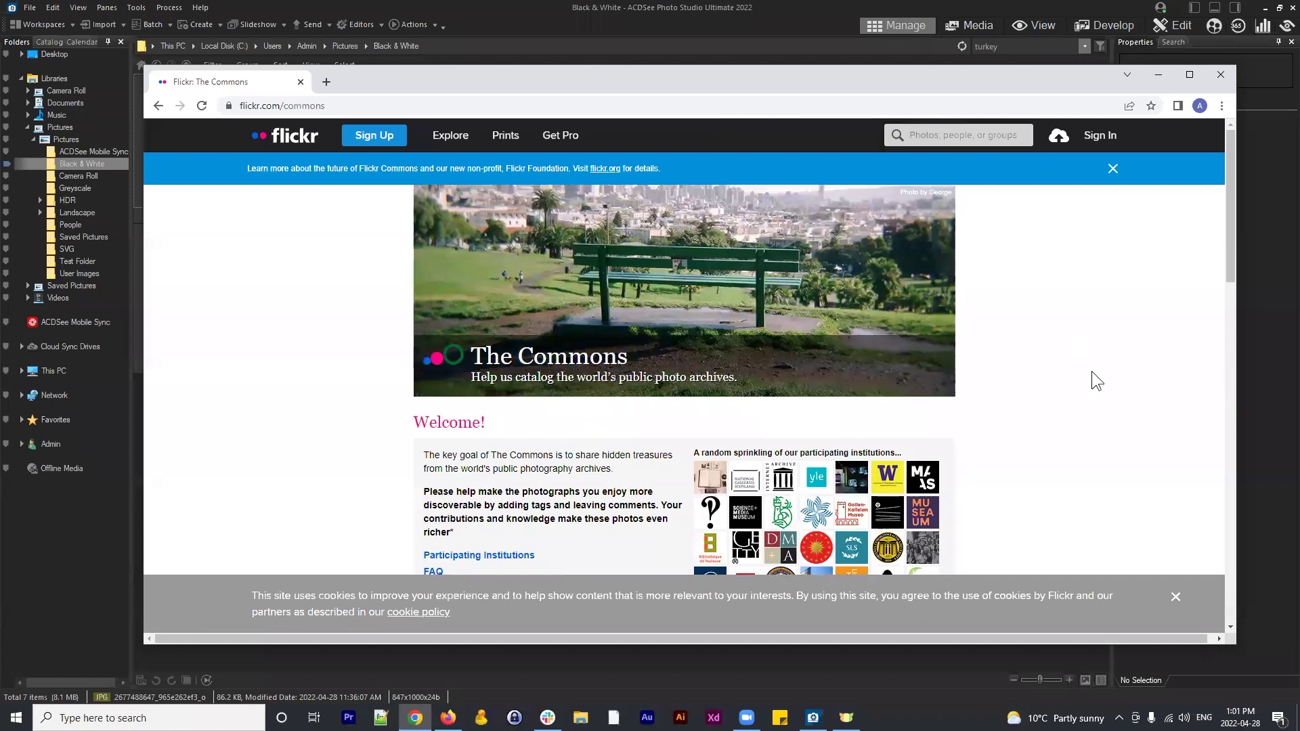
scroll(1015, 352, down, 2)
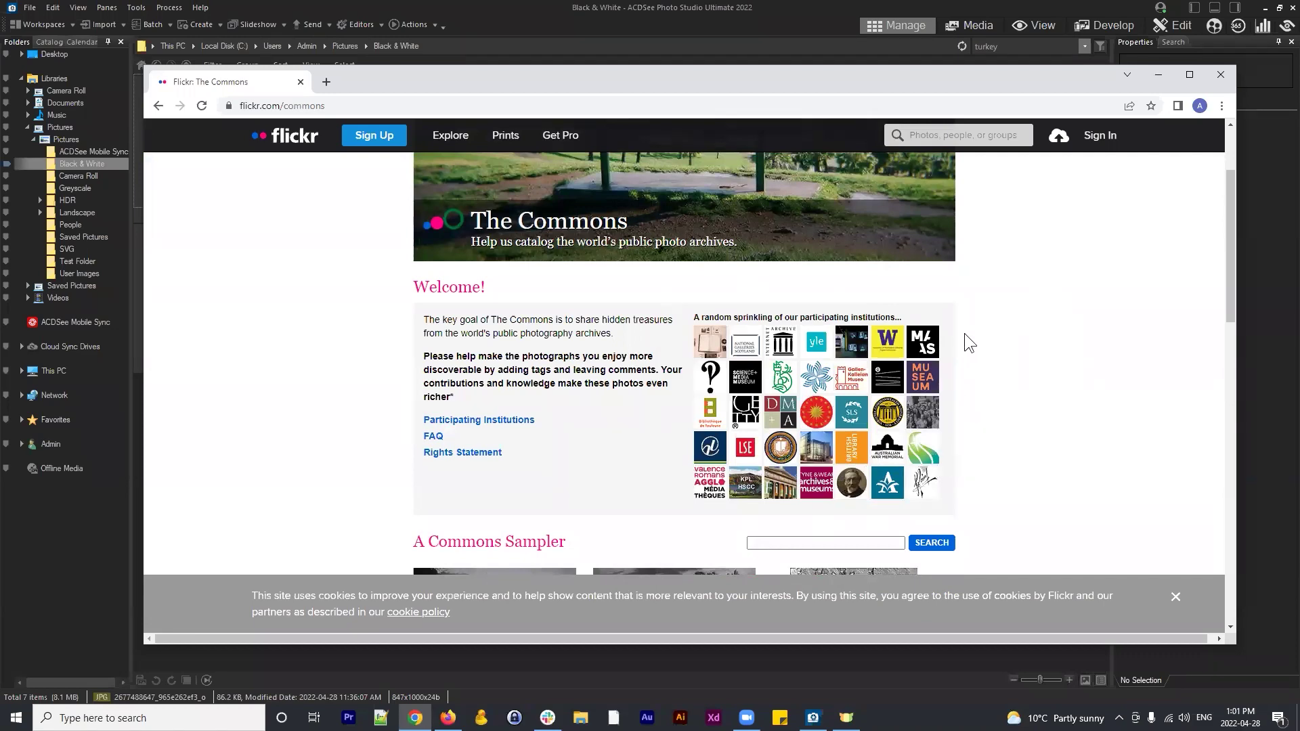
scroll(1006, 393, down, 4)
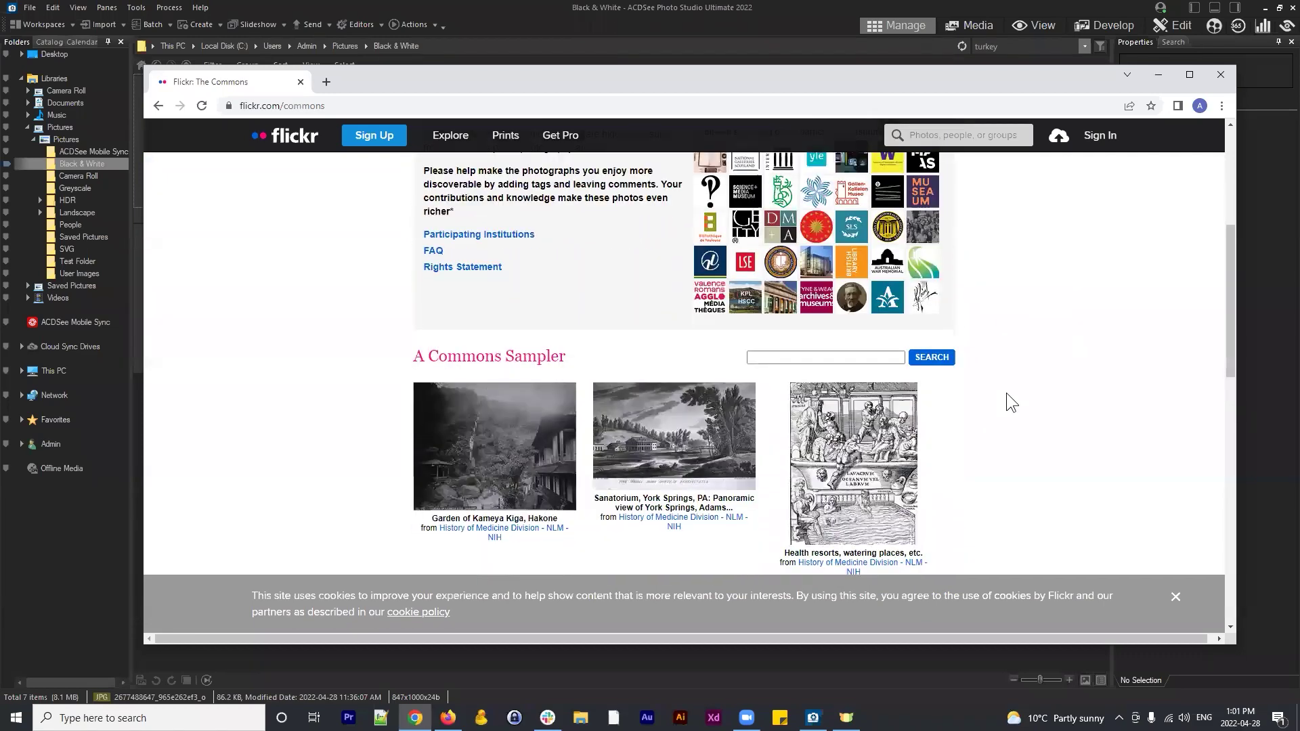
Load The Commons page again, dismiss the blue announcement banner and look over the sampler photos
mouse_move(450, 135)
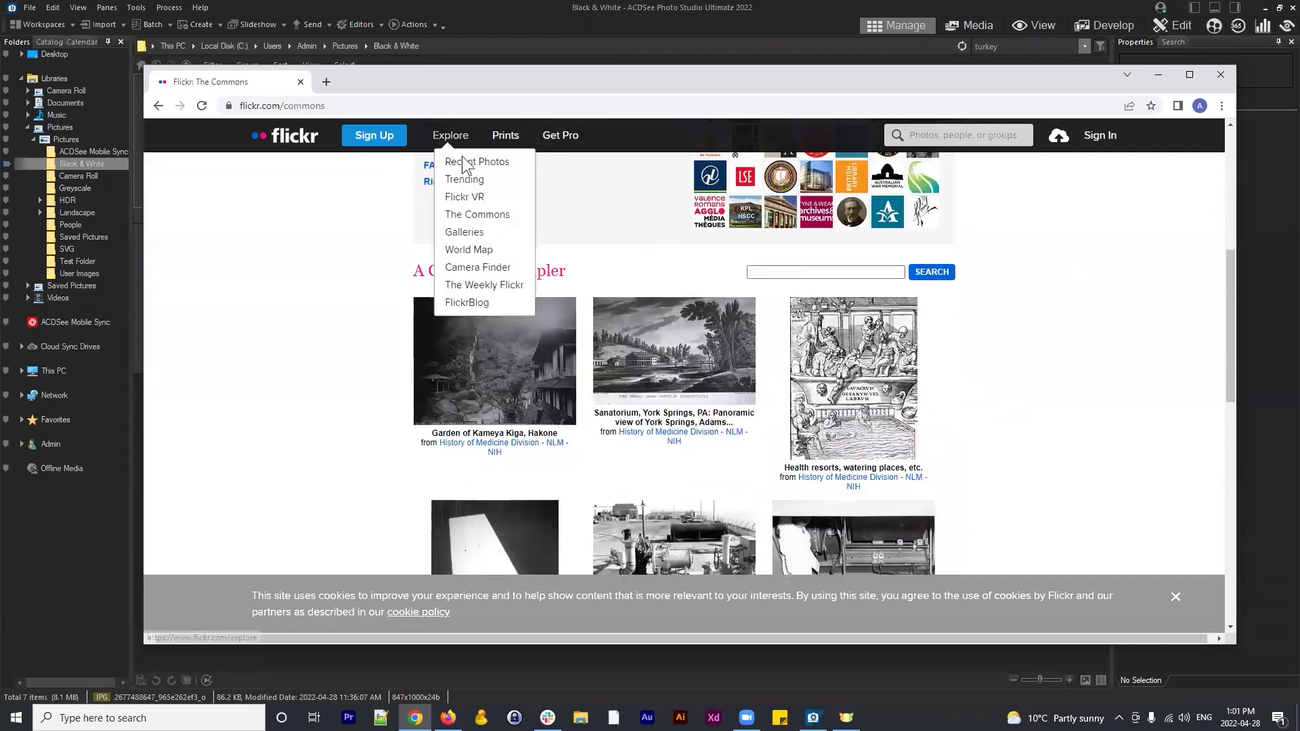
click(489, 218)
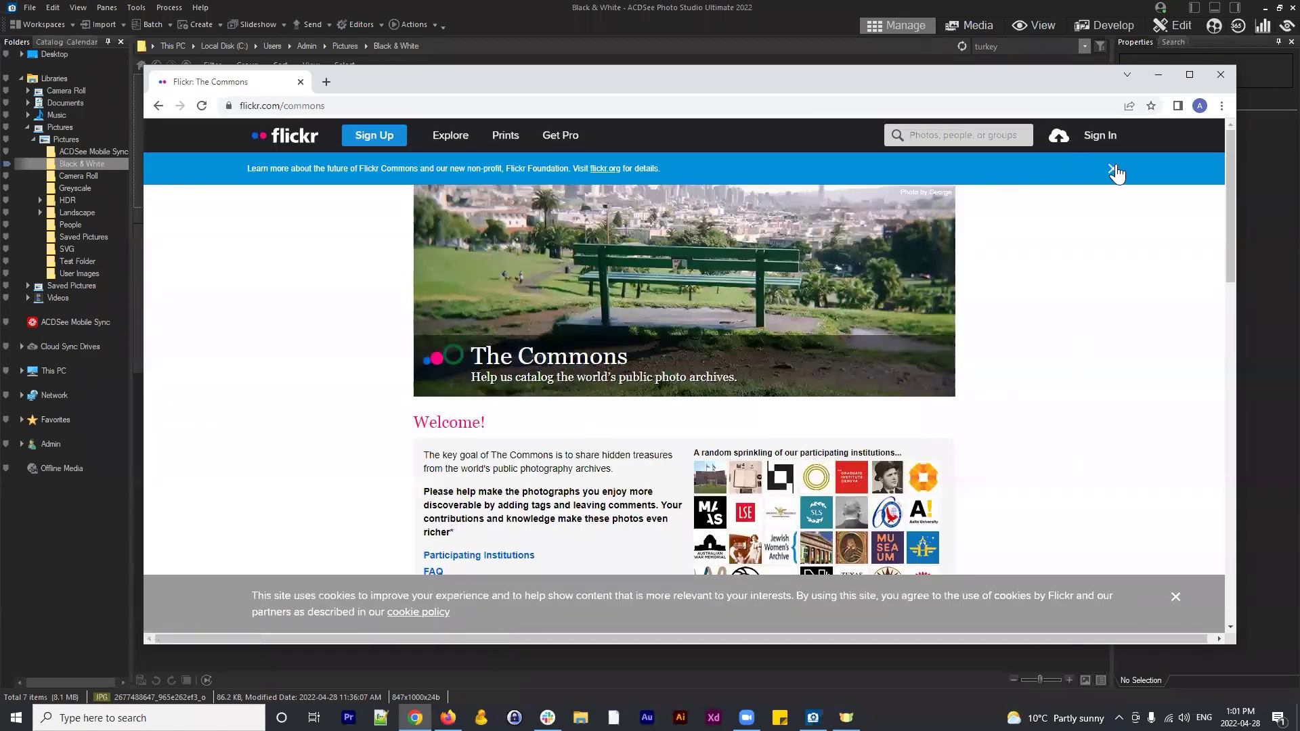
click(1113, 169)
scroll(793, 314, down, 4)
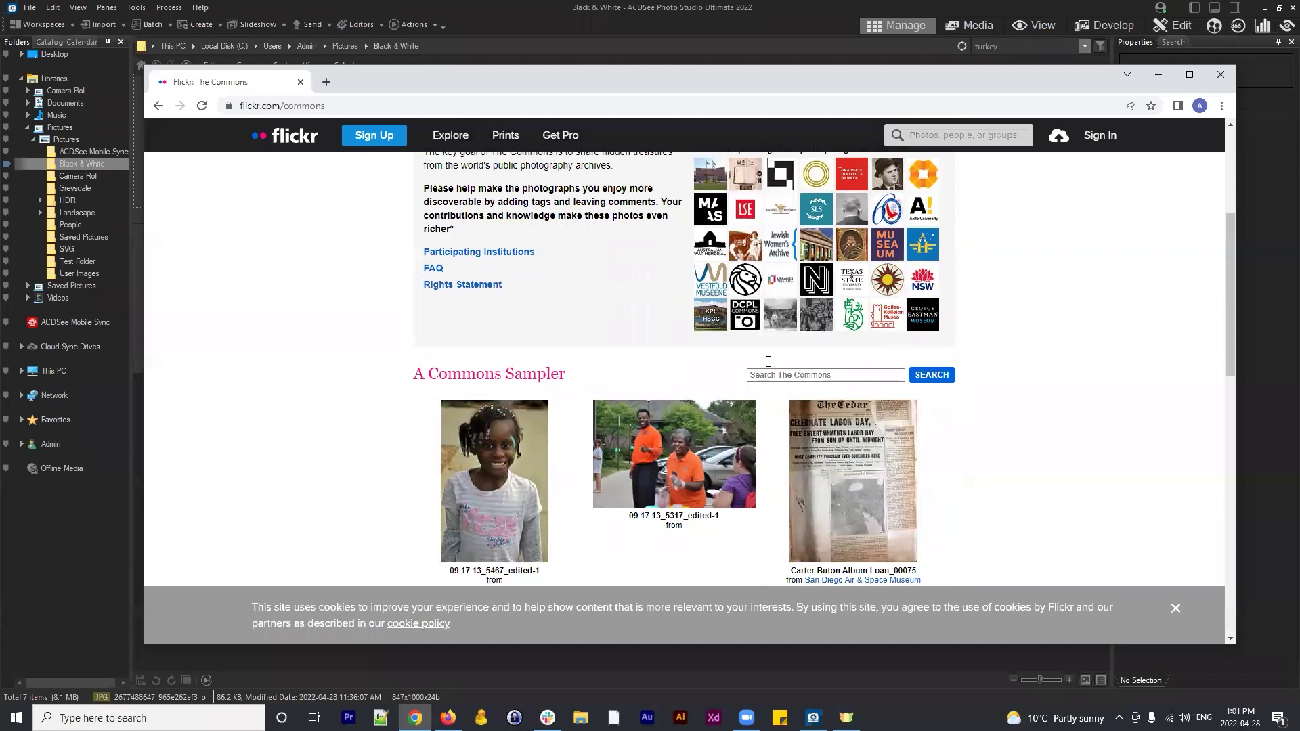
scroll(1032, 331, up, 4)
scroll(1036, 377, down, 4)
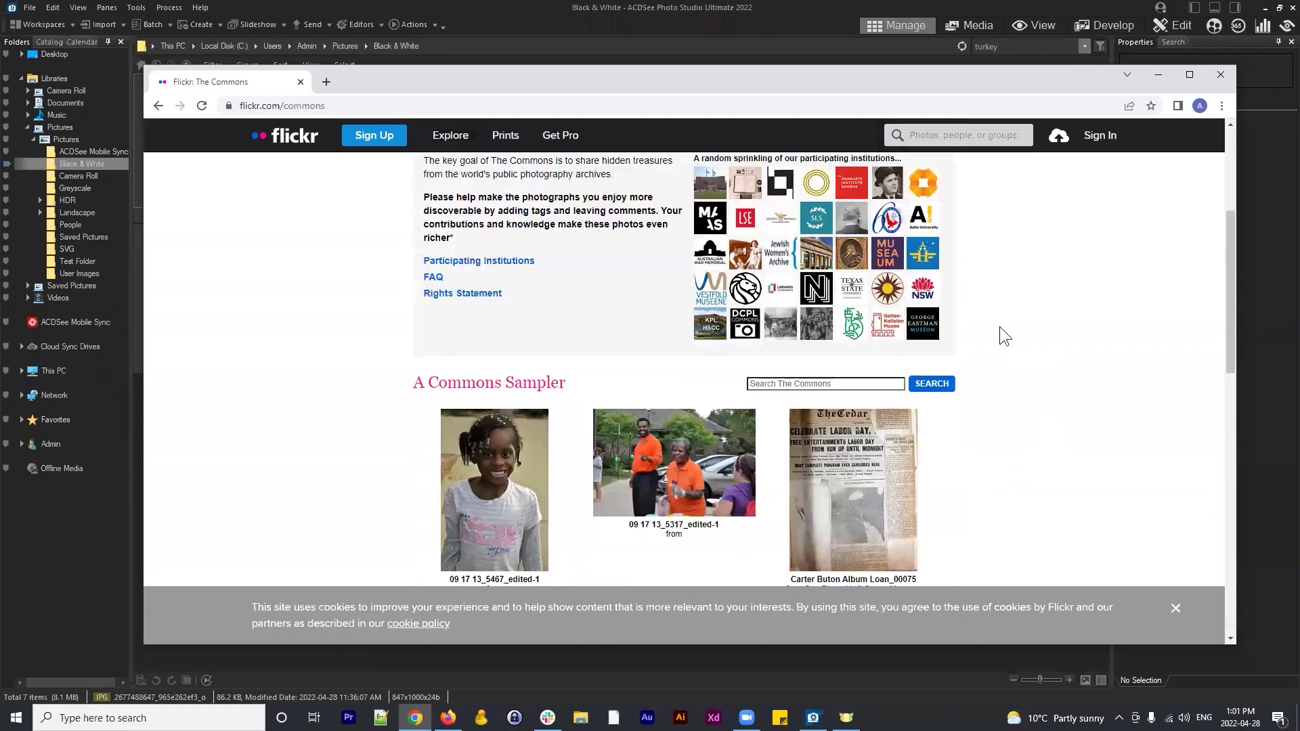
scroll(1001, 334, up, 4)
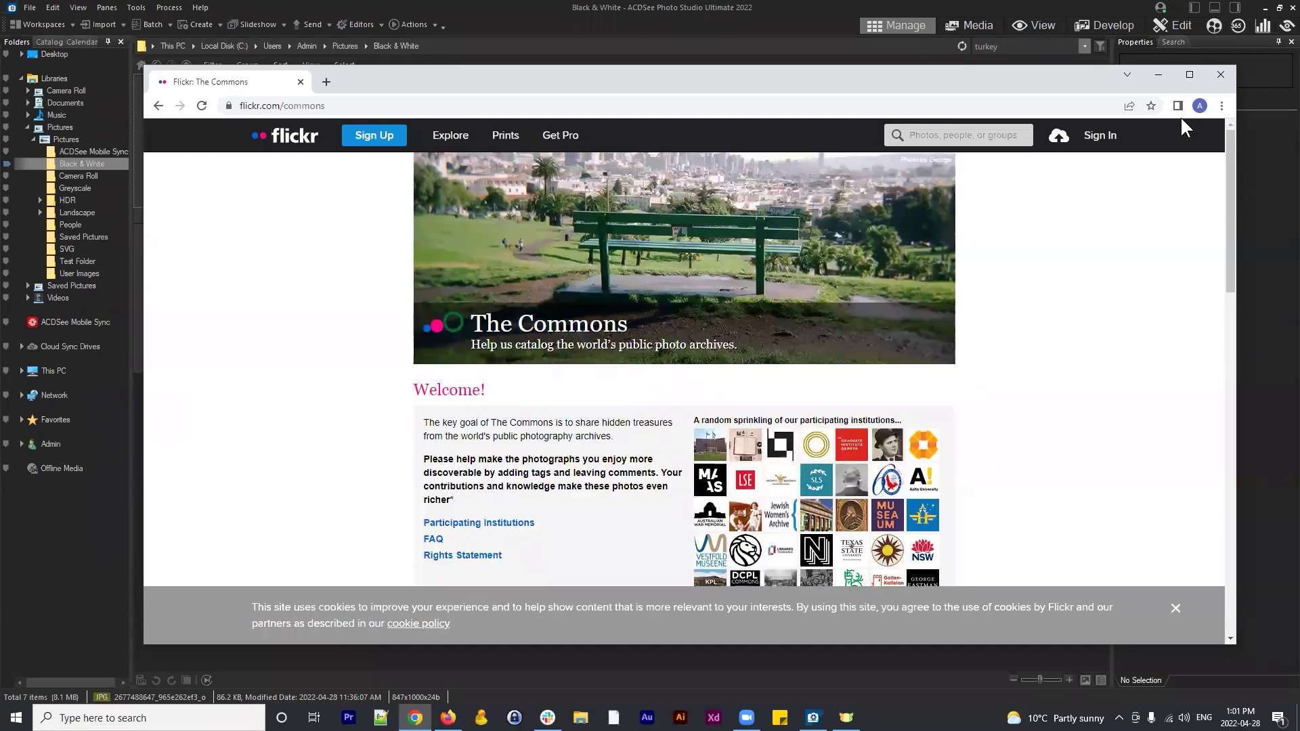
Close the browser, return to ACDSee, select the bearded man's portrait and show the Black & White folder in Filmstrip view
click(1220, 74)
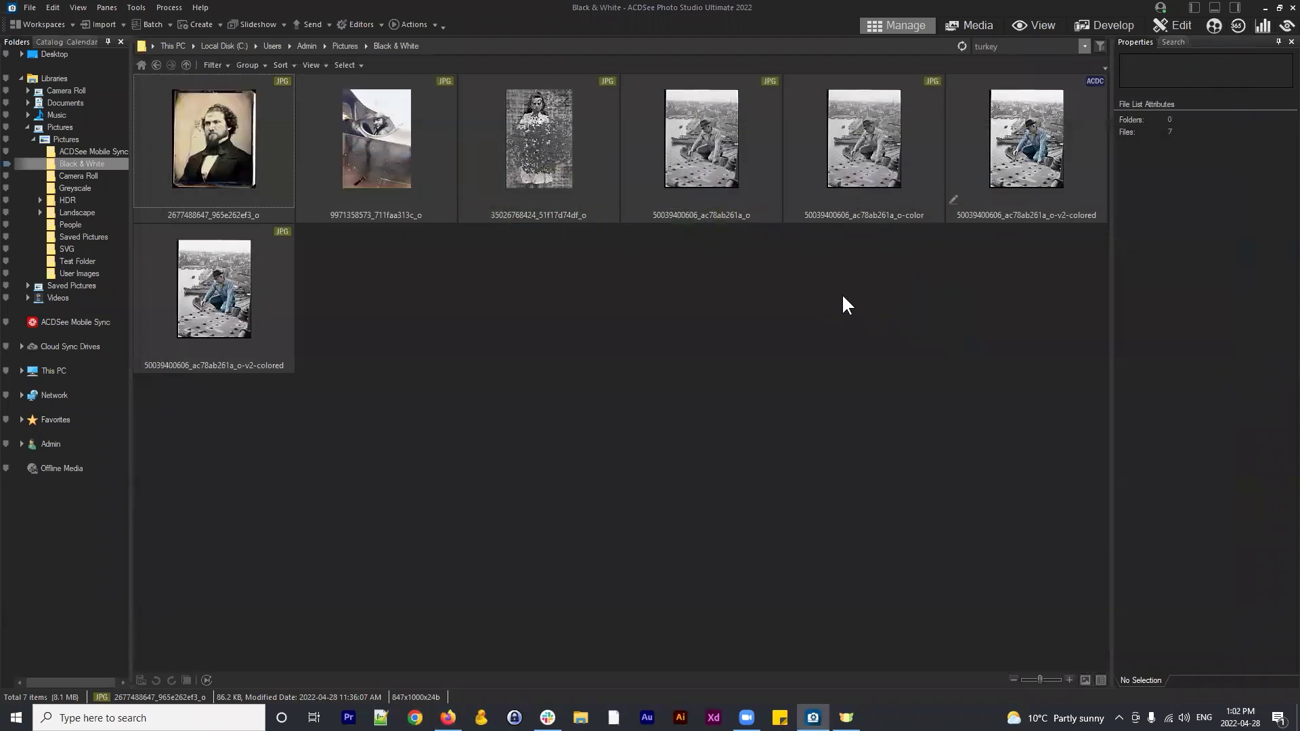
click(248, 131)
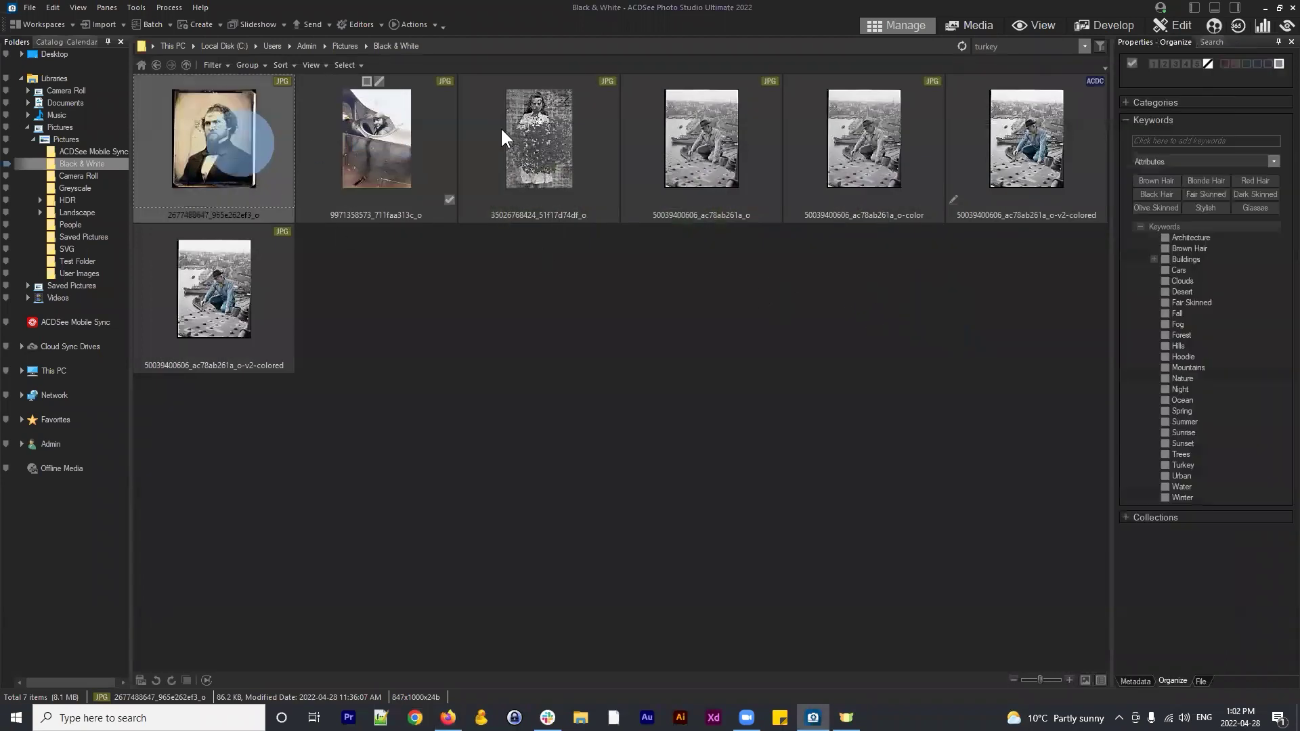
click(322, 74)
click(251, 121)
click(310, 64)
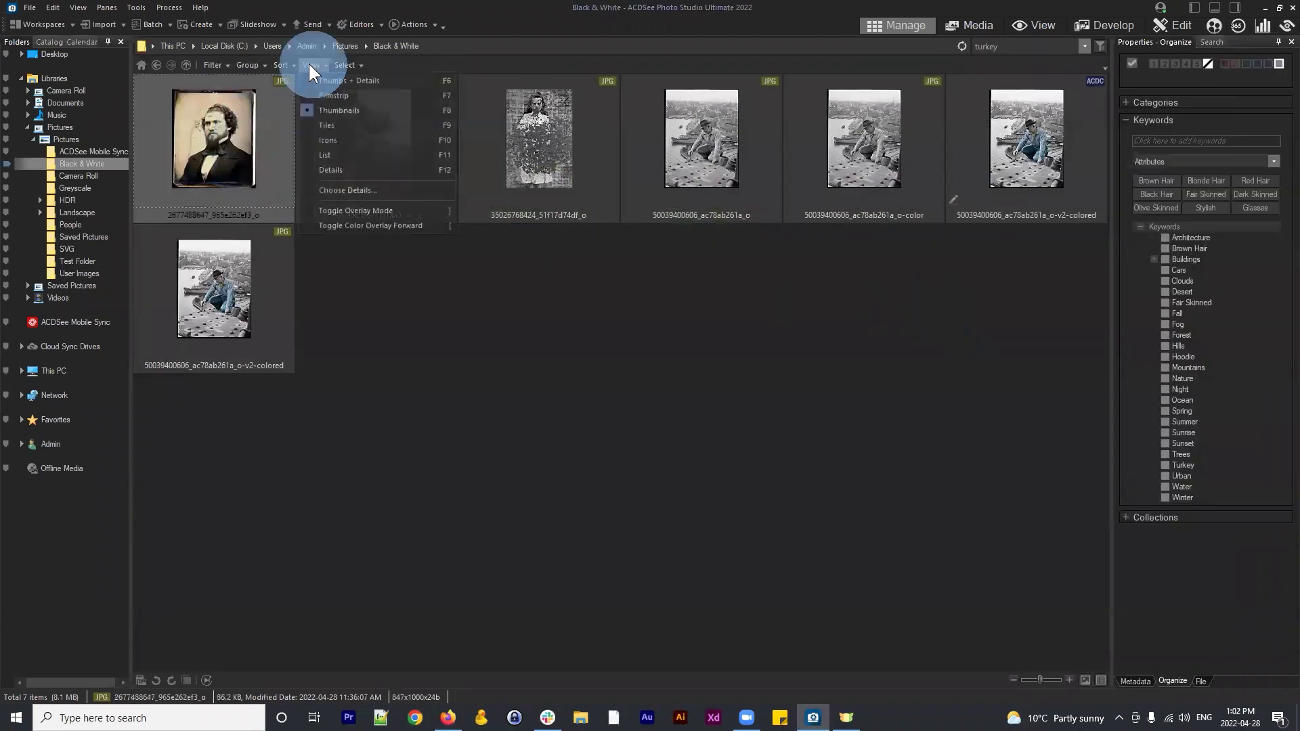
click(332, 95)
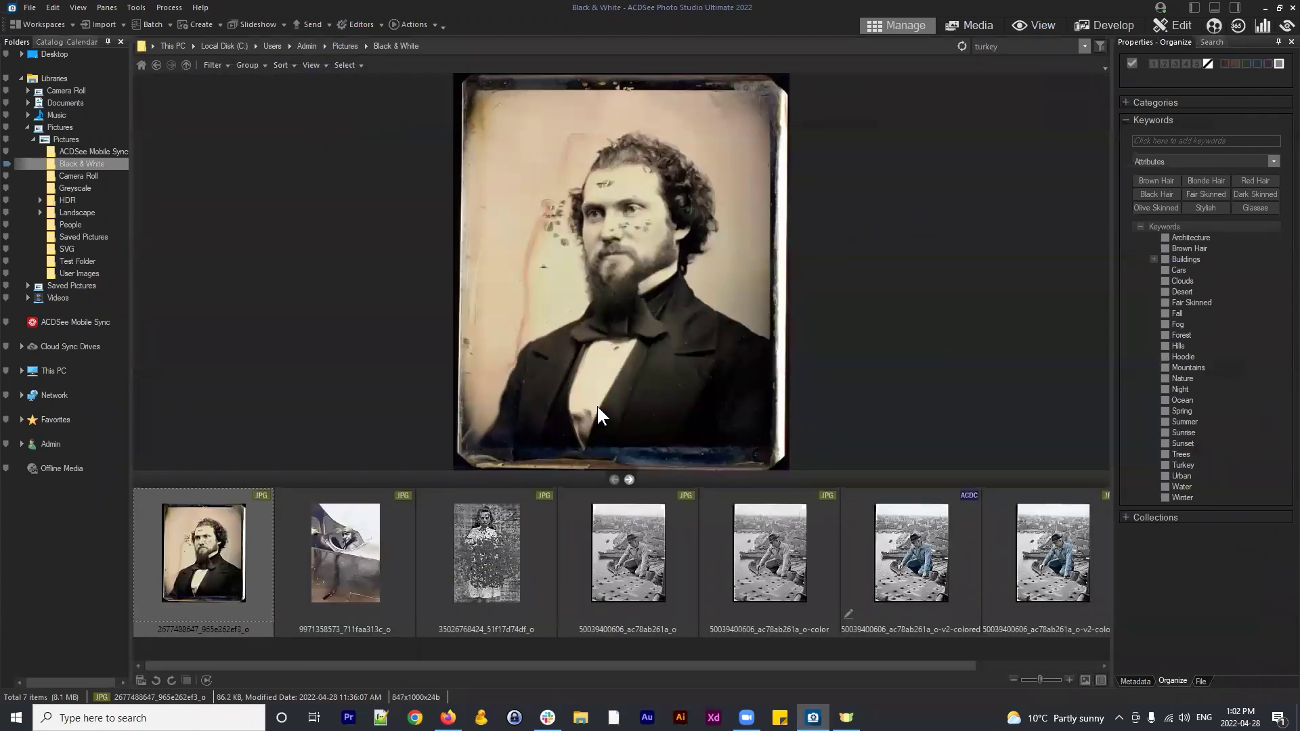
Preview the damaged photo of the pilot in the airplane, and return to the bearded man's portrait
click(345, 552)
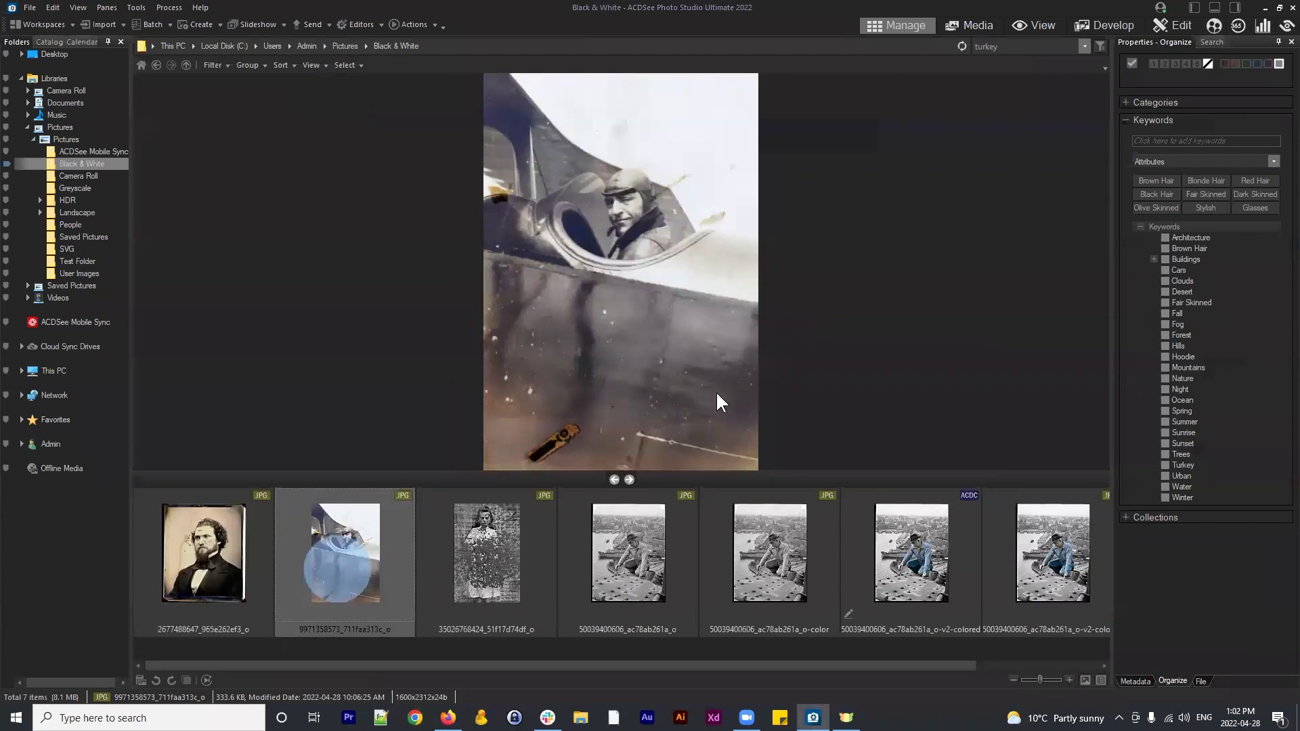
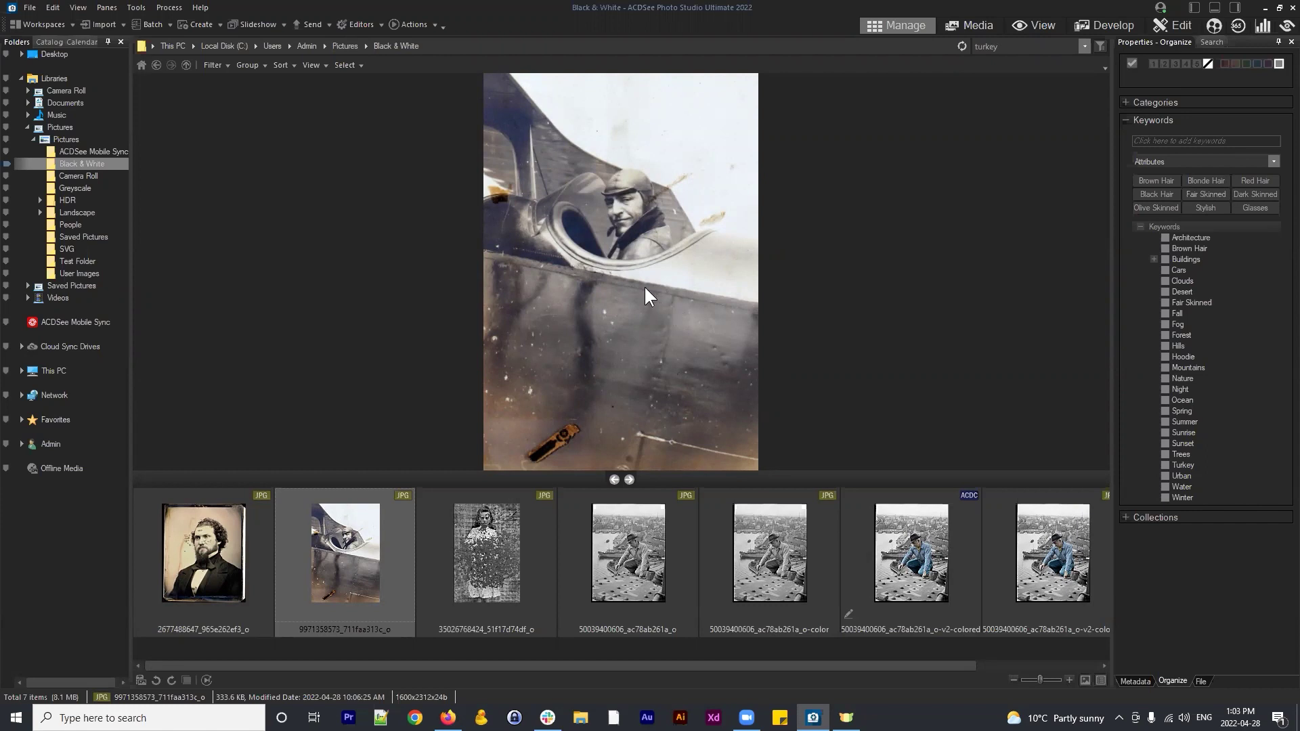
click(245, 532)
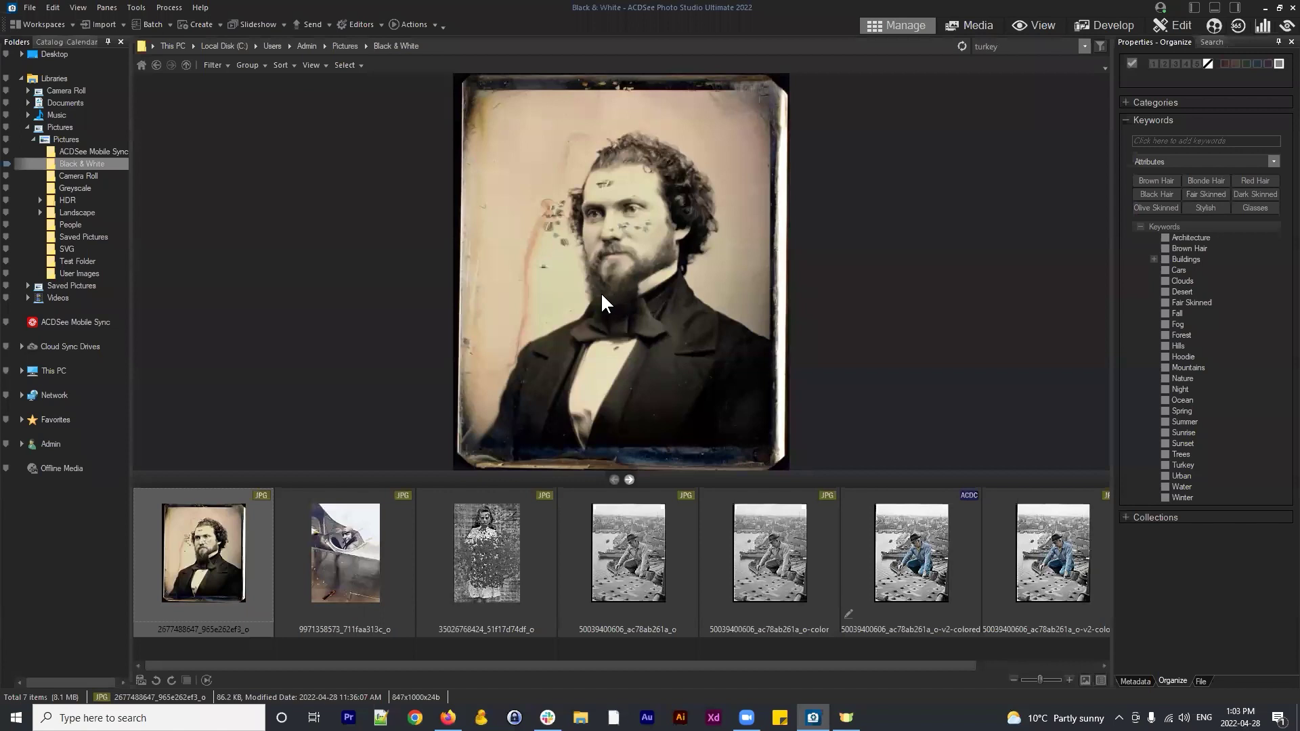
Preview the damaged photo of the standing girl, return to the bearded man's portrait and open it in Develop mode
click(478, 562)
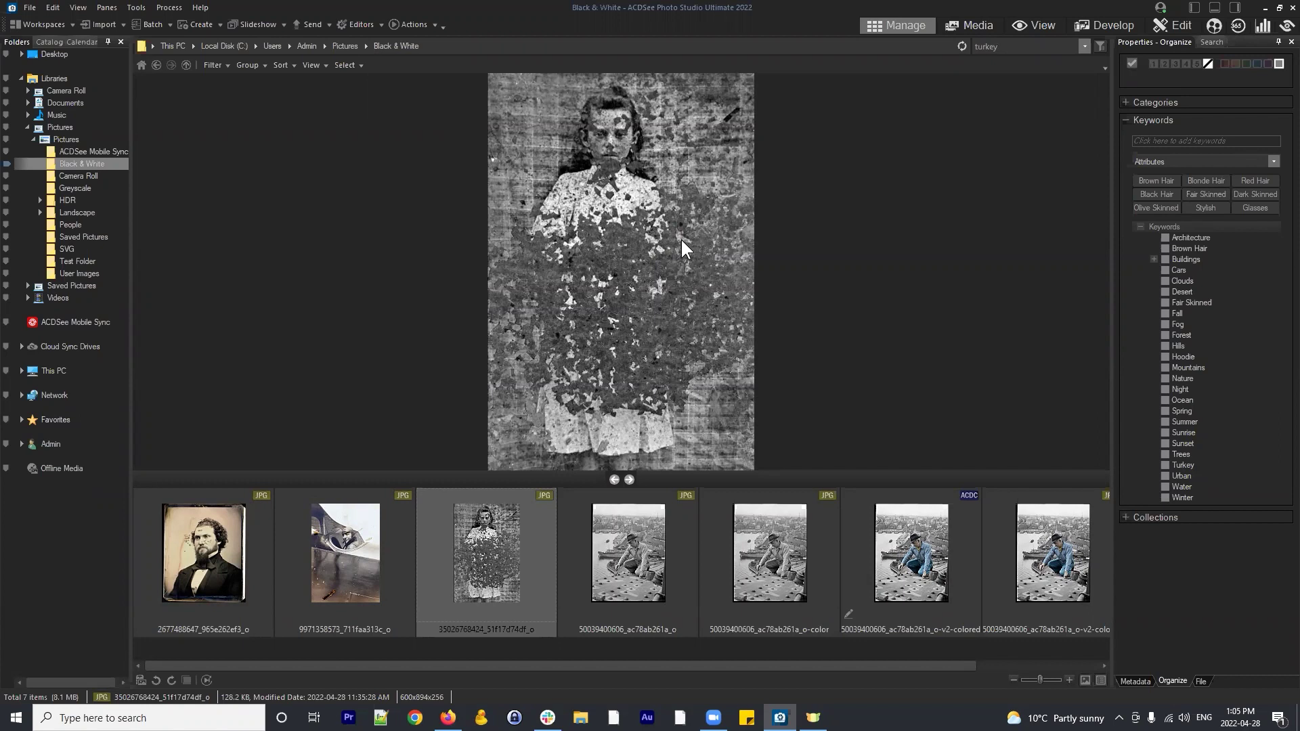
click(206, 554)
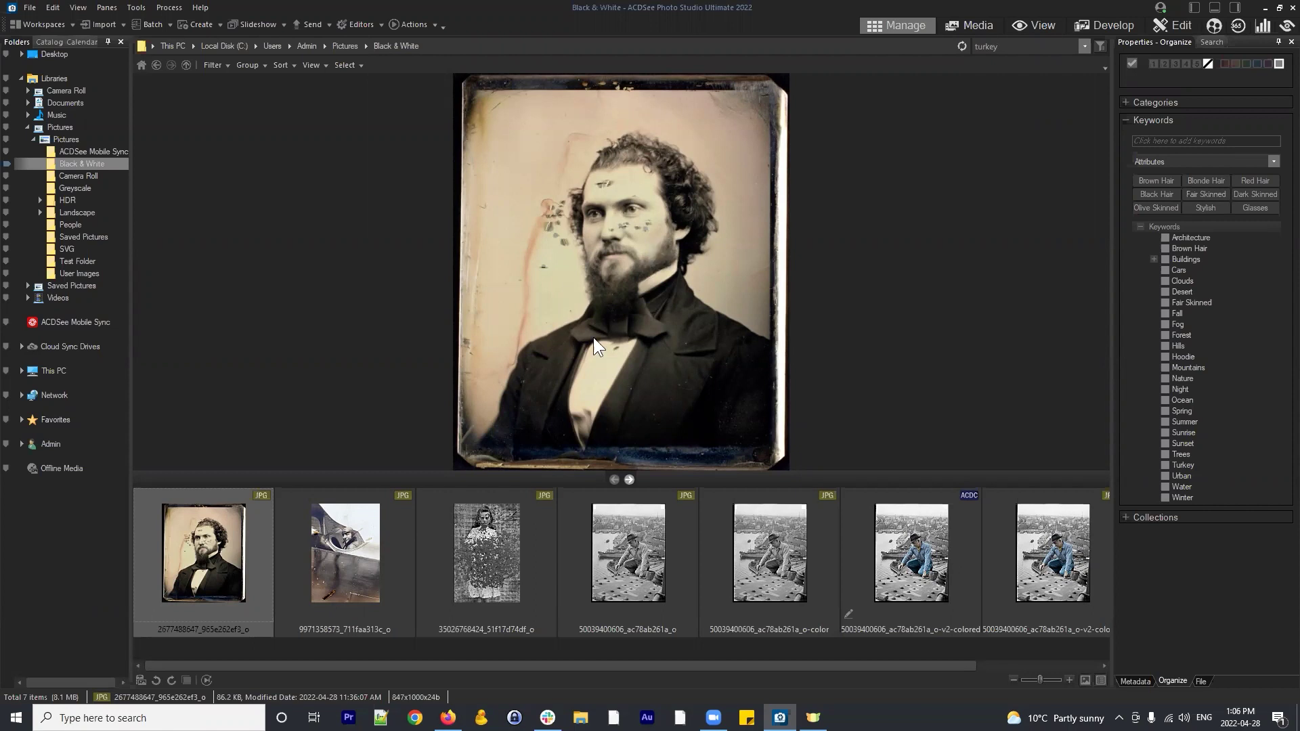
click(1107, 24)
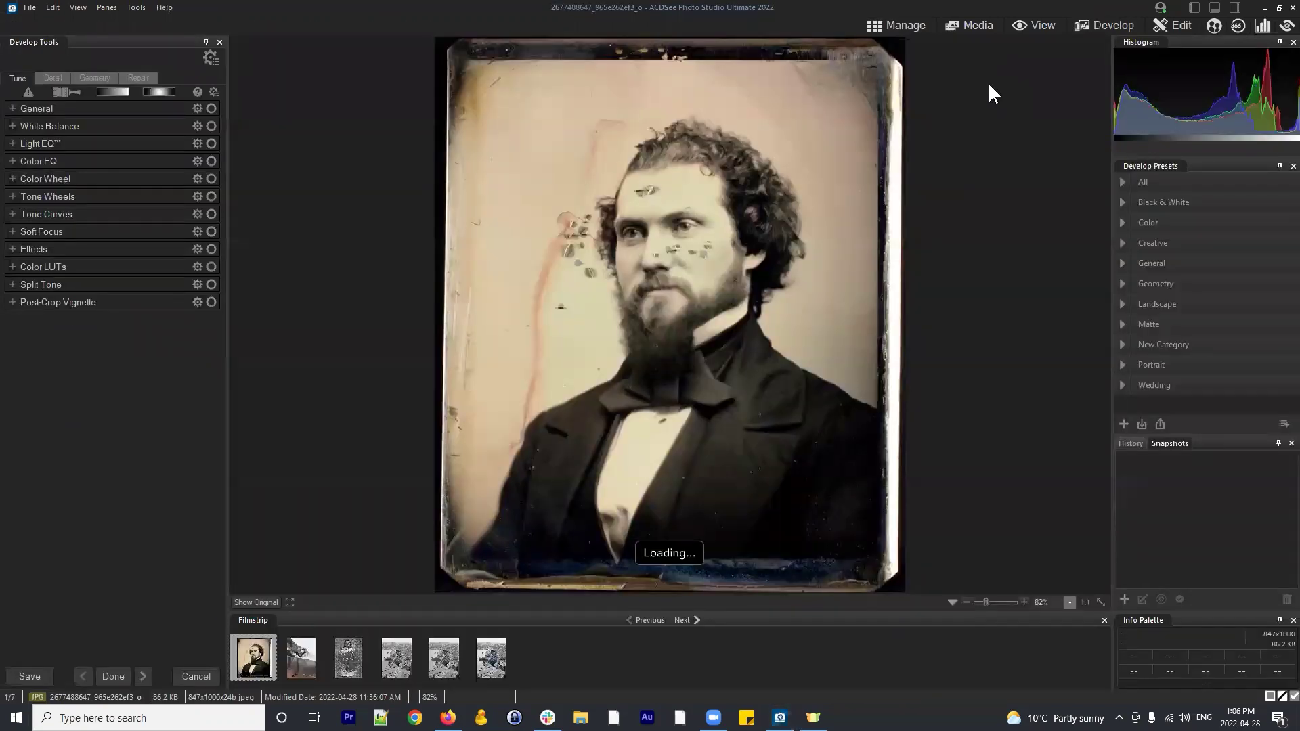
Examine the scratches and flaked spots on the man's forehead, cheek and the surrounding background at high magnification
scroll(741, 225, up, 2)
drag(842, 151, 776, 354)
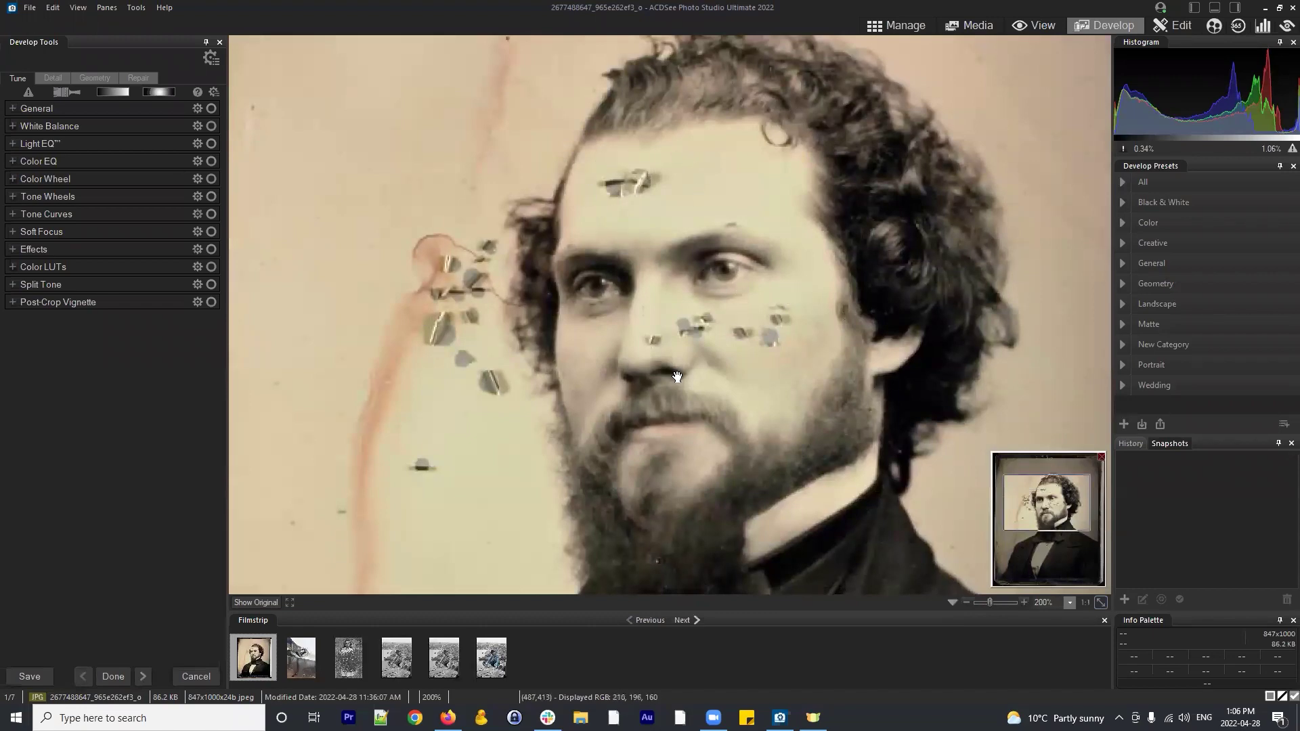
drag(833, 341, 770, 272)
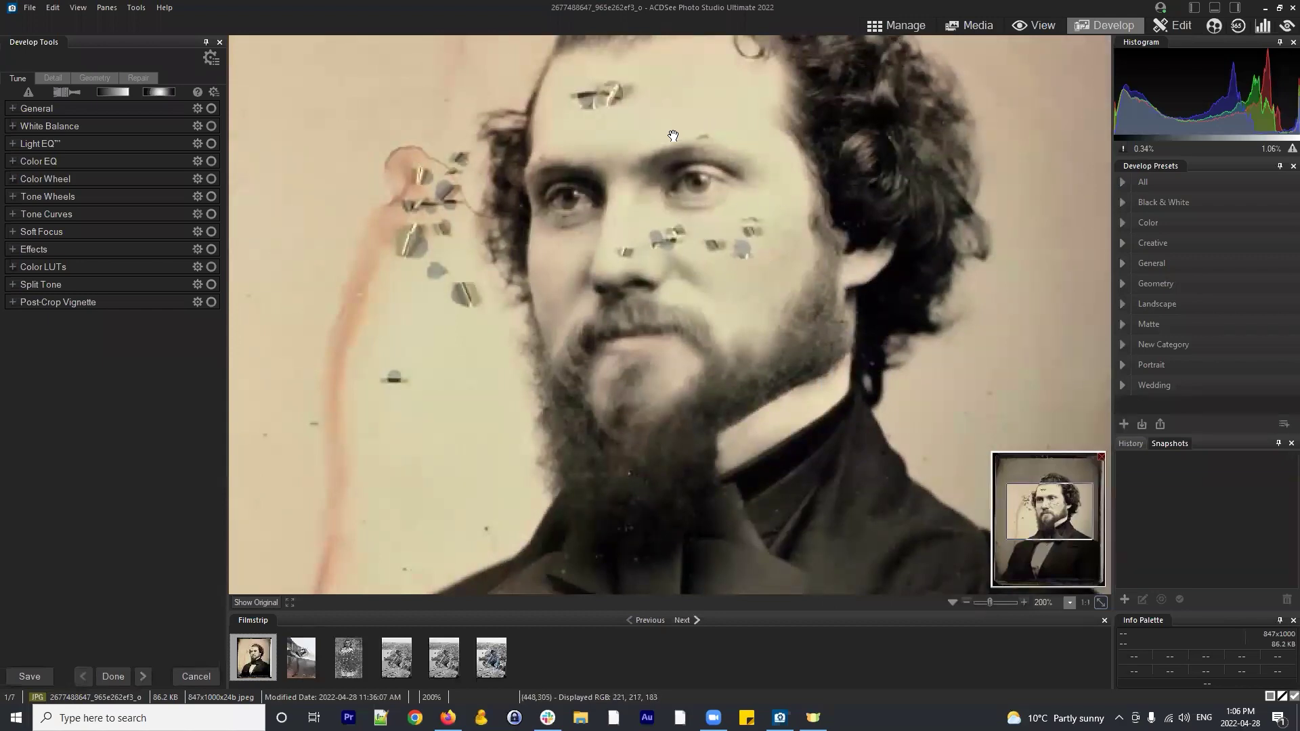
drag(669, 77, 677, 180)
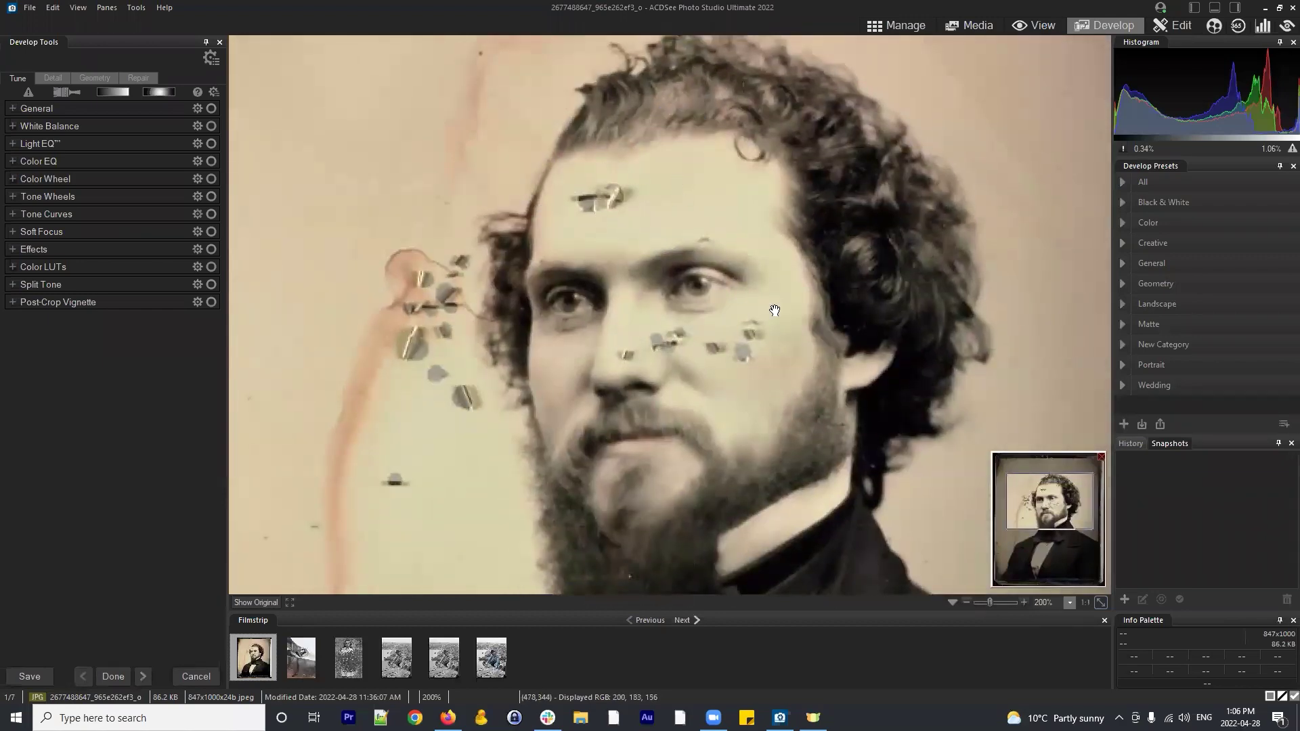
scroll(775, 323, up, 3)
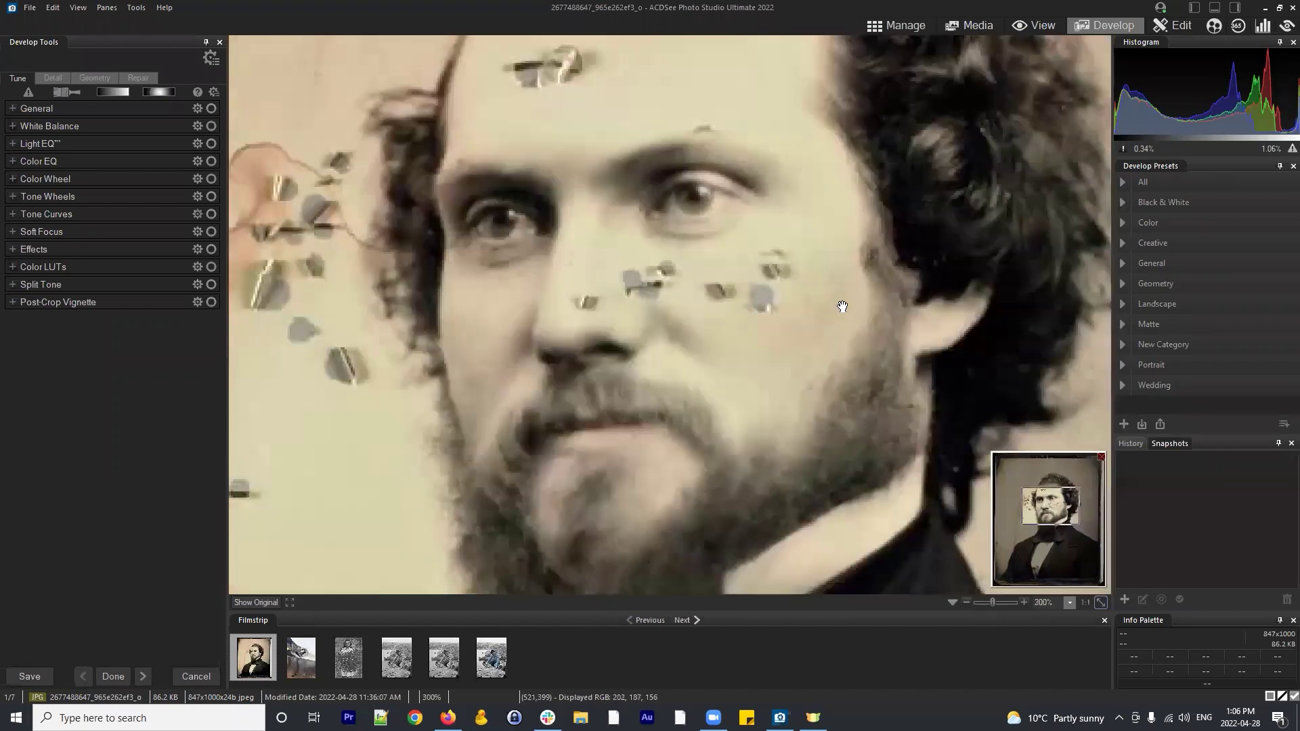
drag(842, 307, 811, 296)
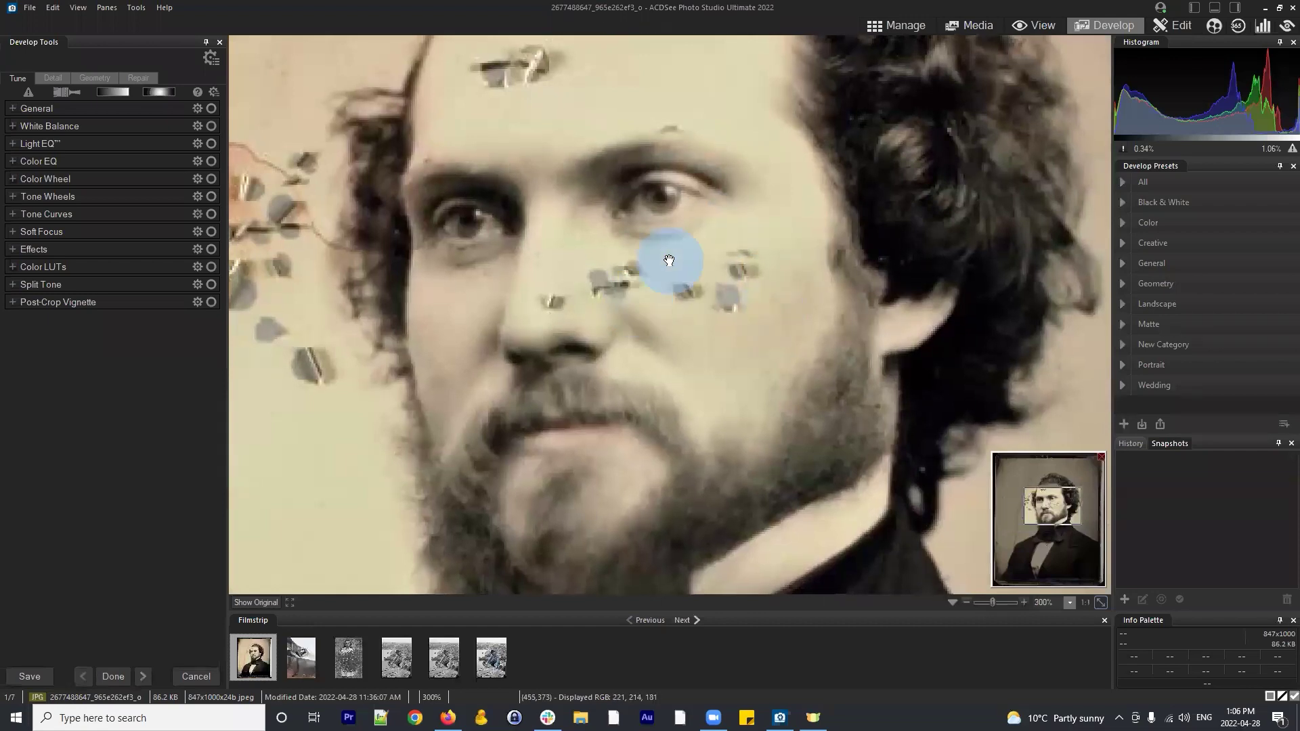
scroll(721, 298, down, 1)
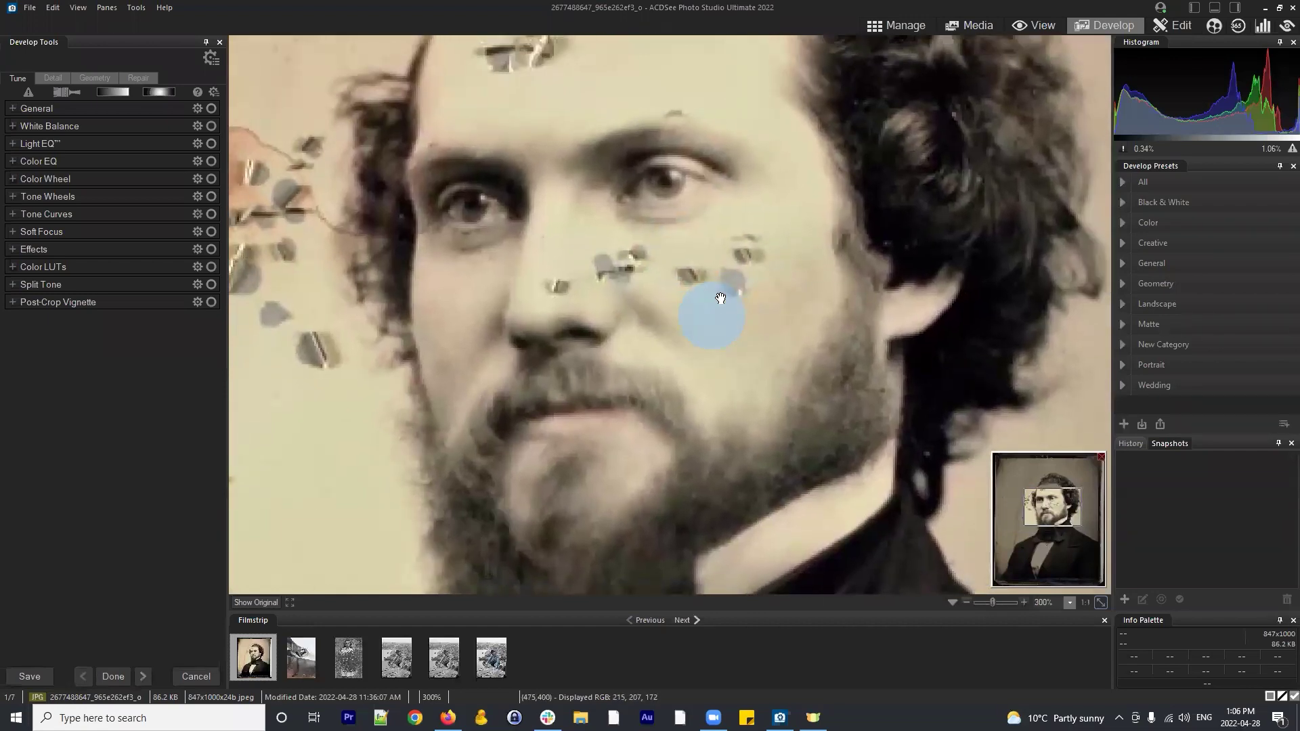
drag(721, 298, 697, 313)
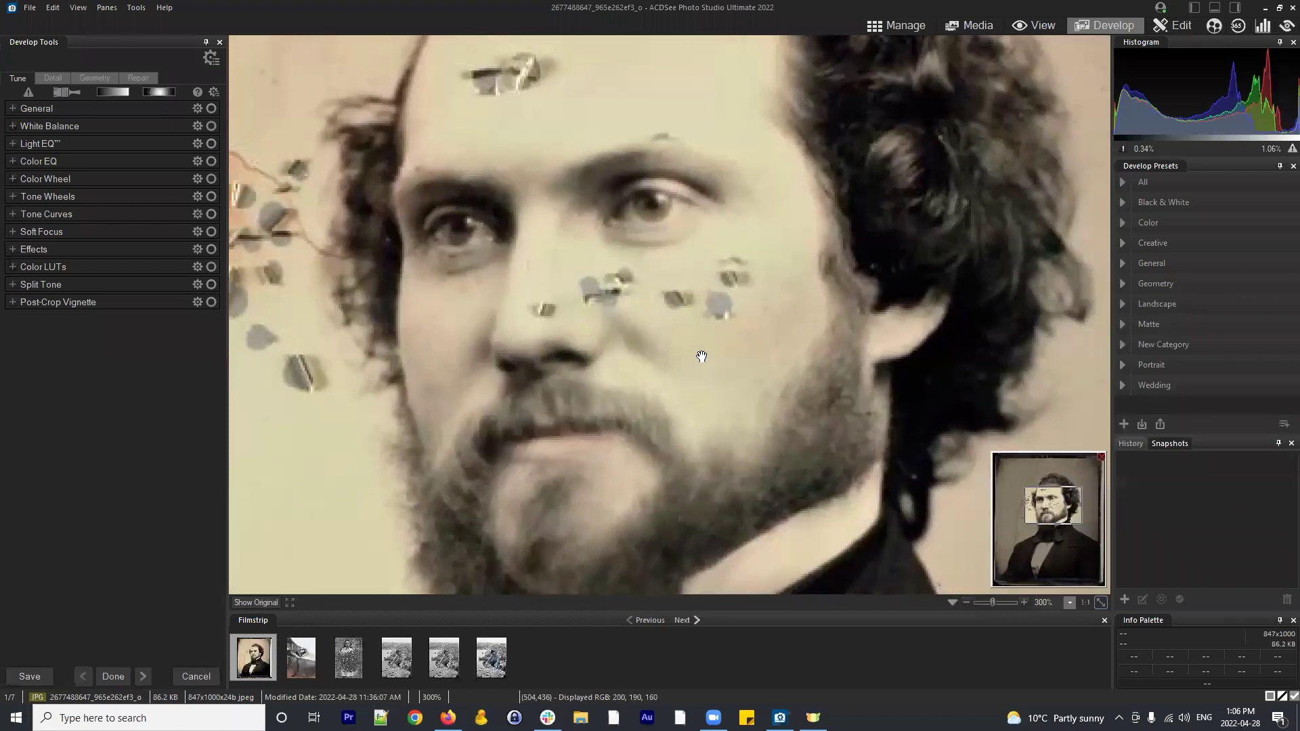
drag(684, 325, 691, 356)
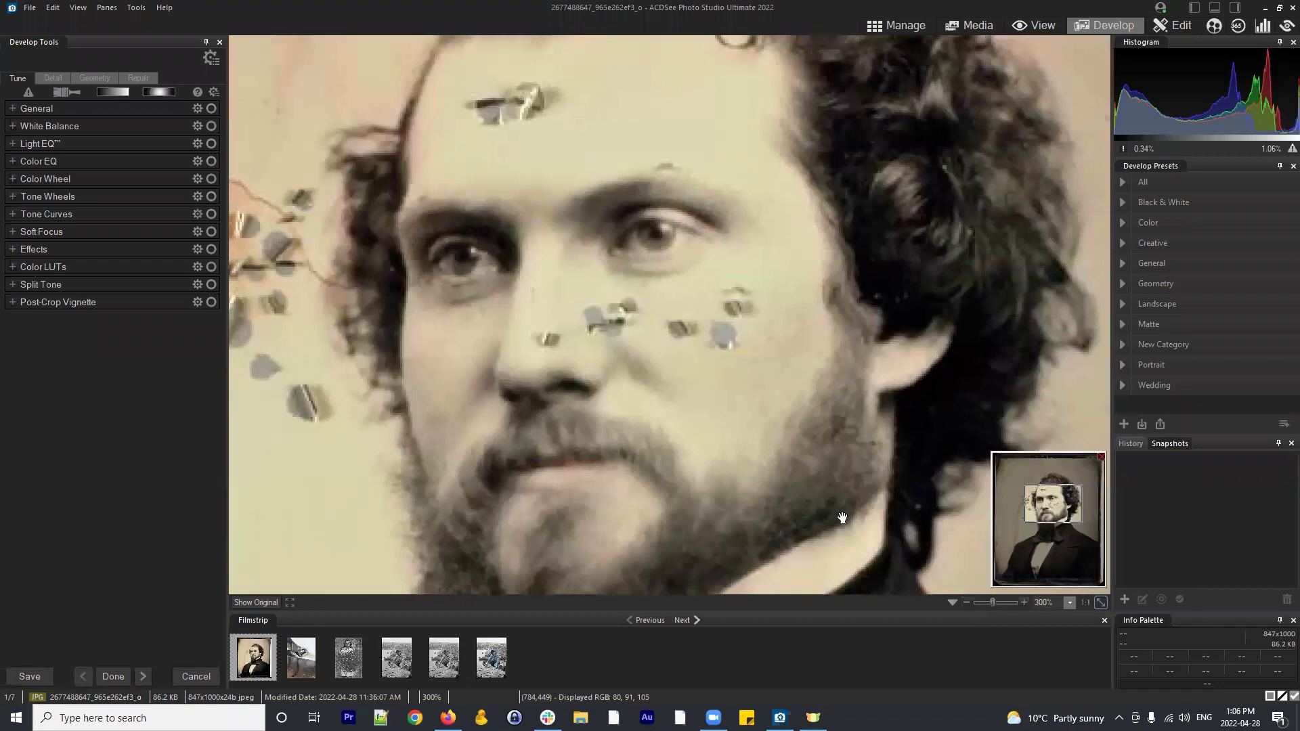
drag(696, 343, 708, 346)
drag(782, 294, 778, 314)
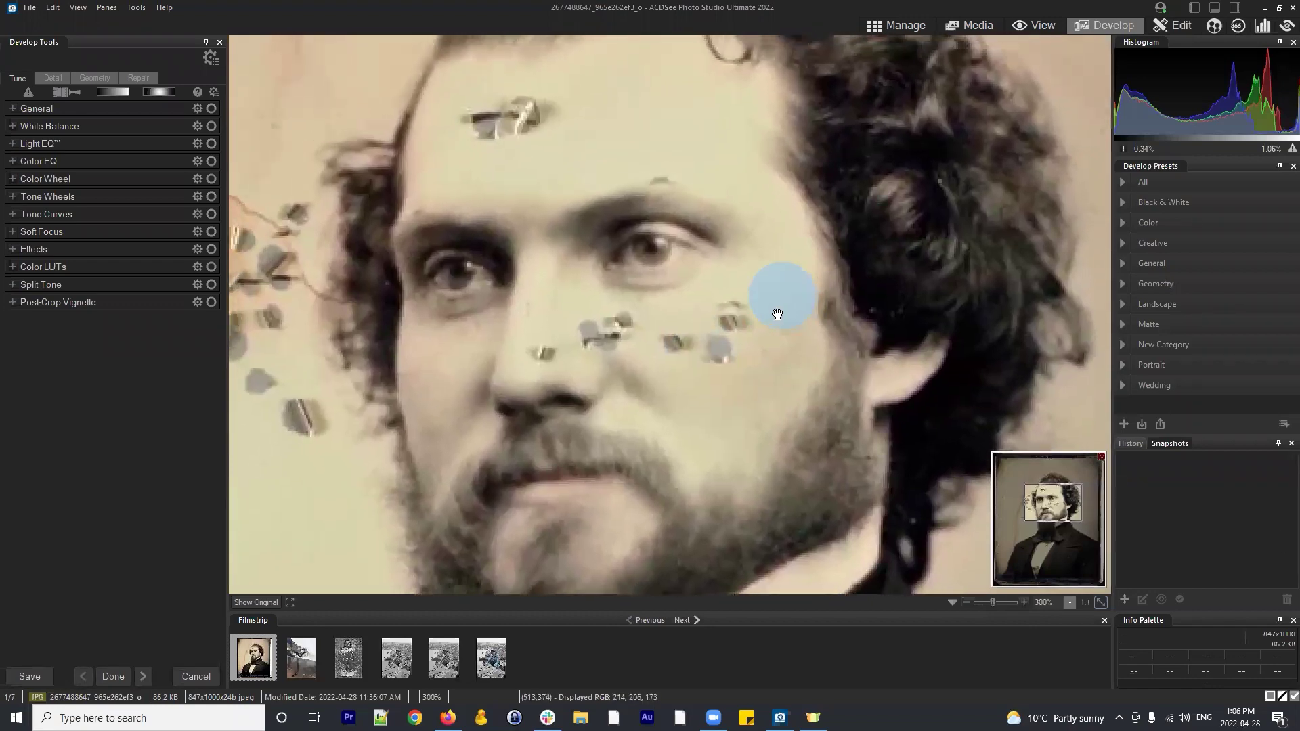
scroll(773, 315, down, 1)
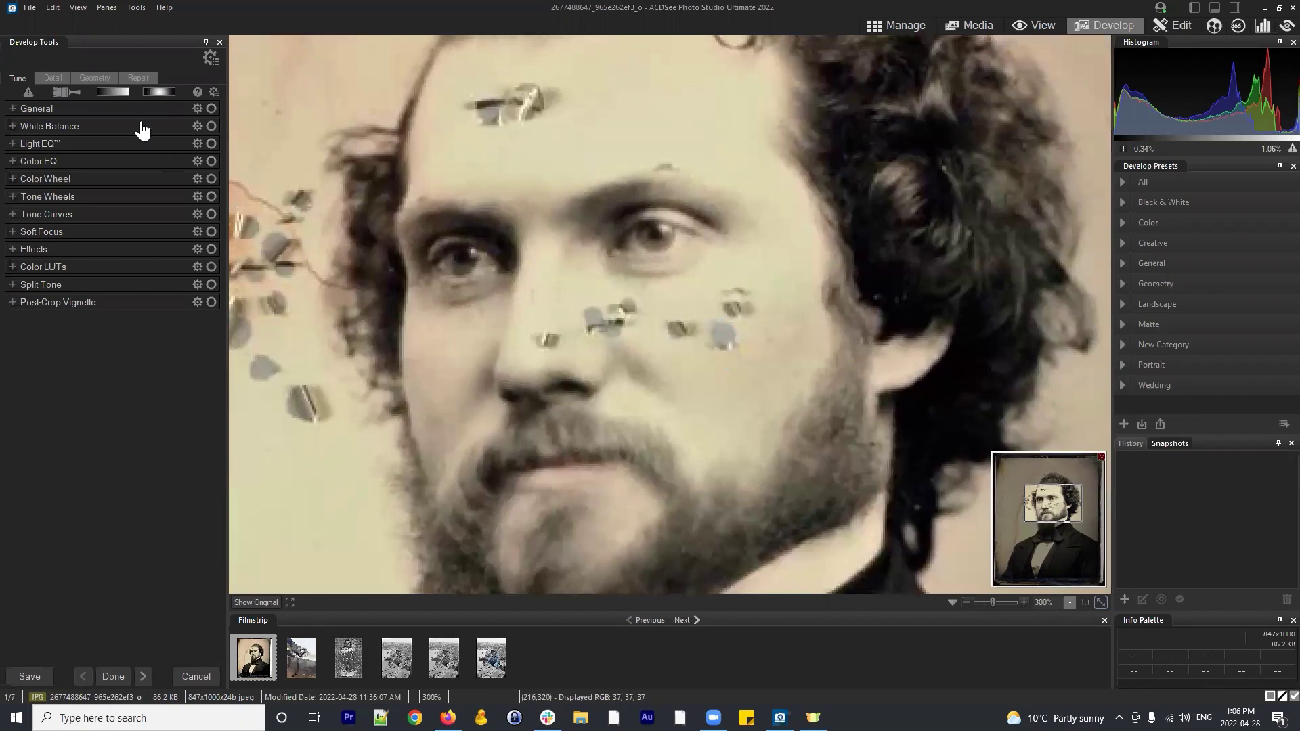
Open the Repair tools for the portrait and select the Heal method, with the man's face in close view
click(139, 78)
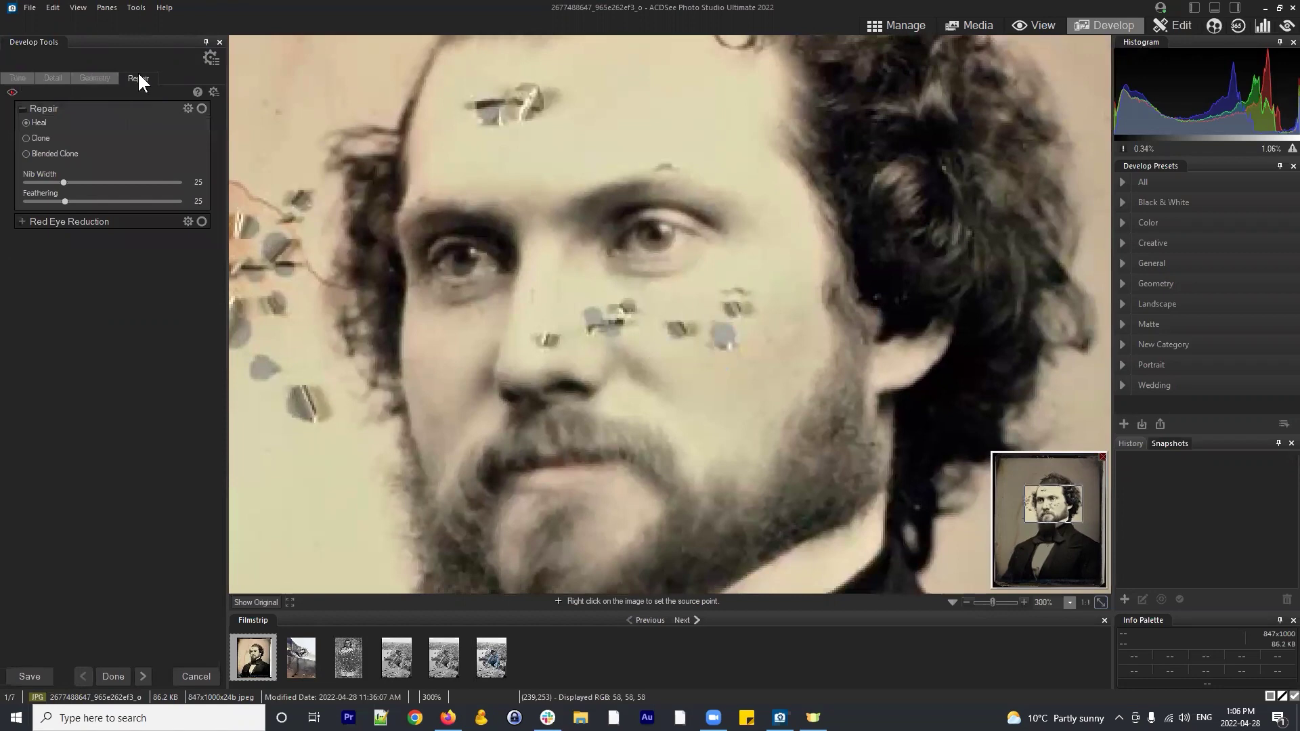
click(15, 76)
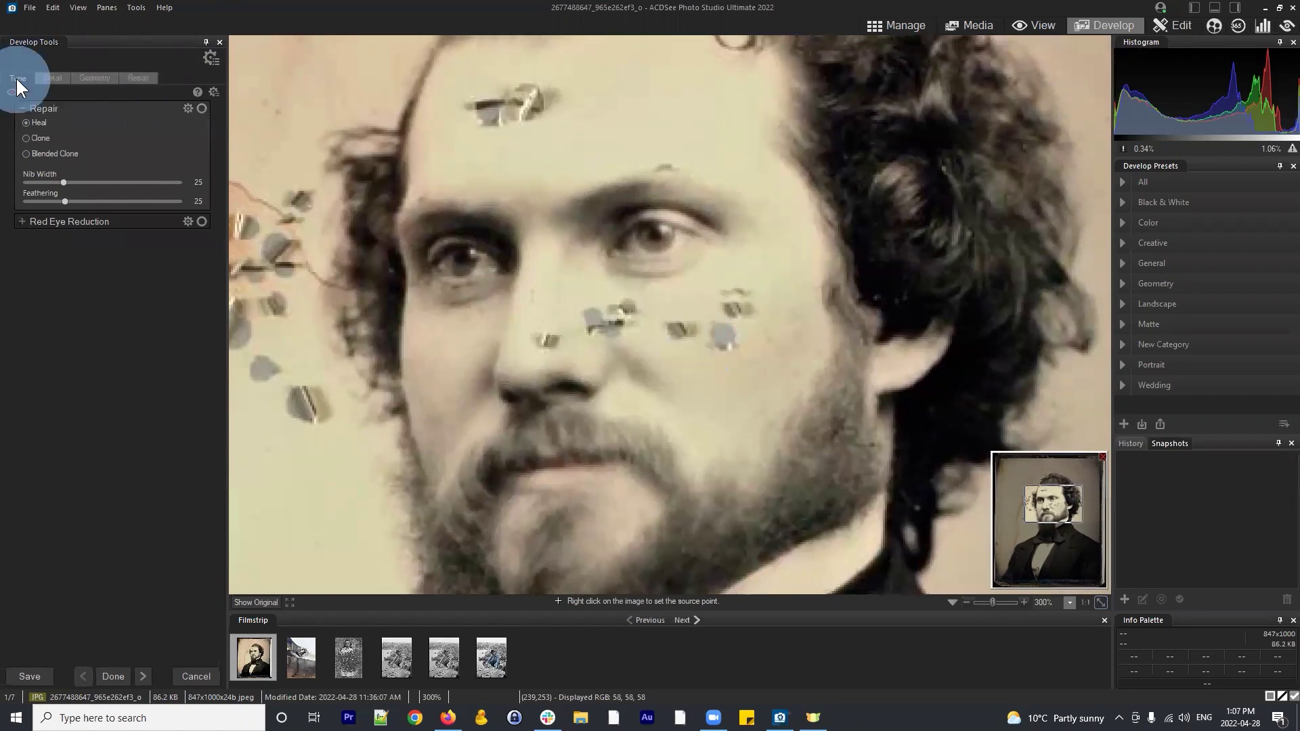
click(51, 75)
click(23, 76)
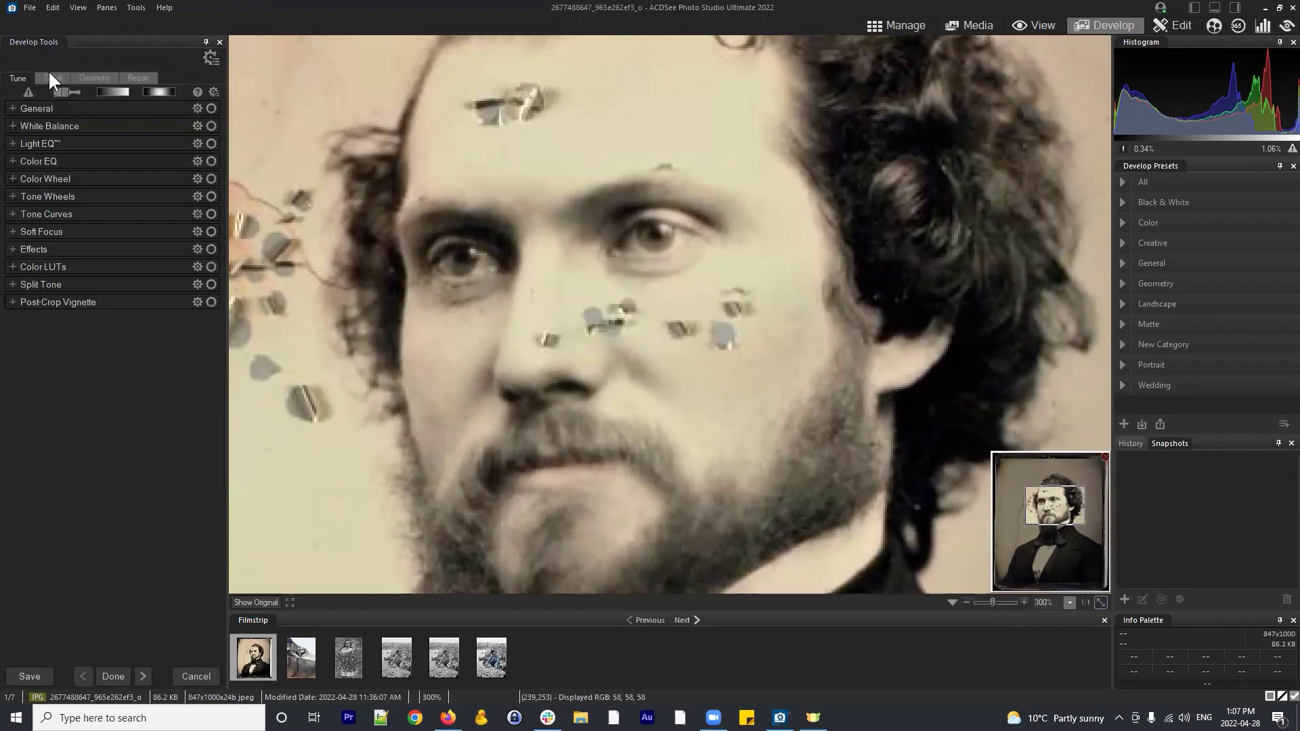
click(154, 78)
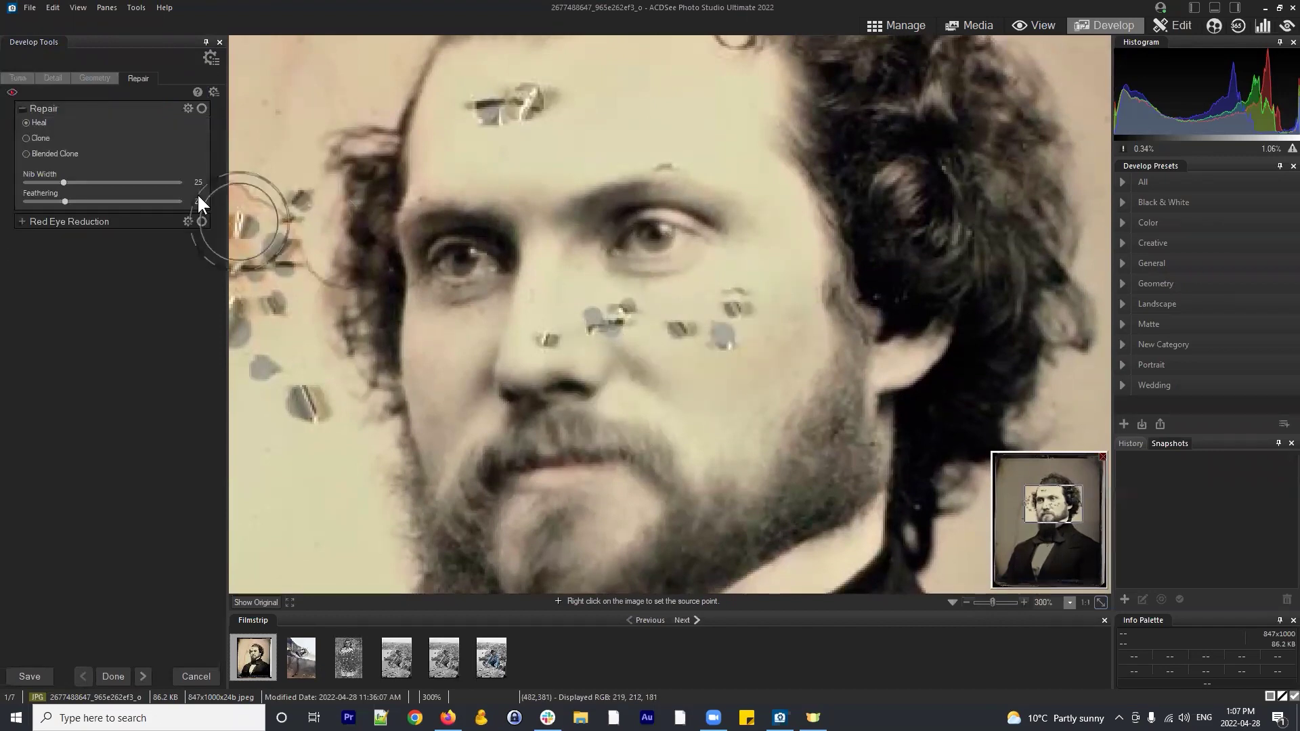
scroll(701, 355, down, 1)
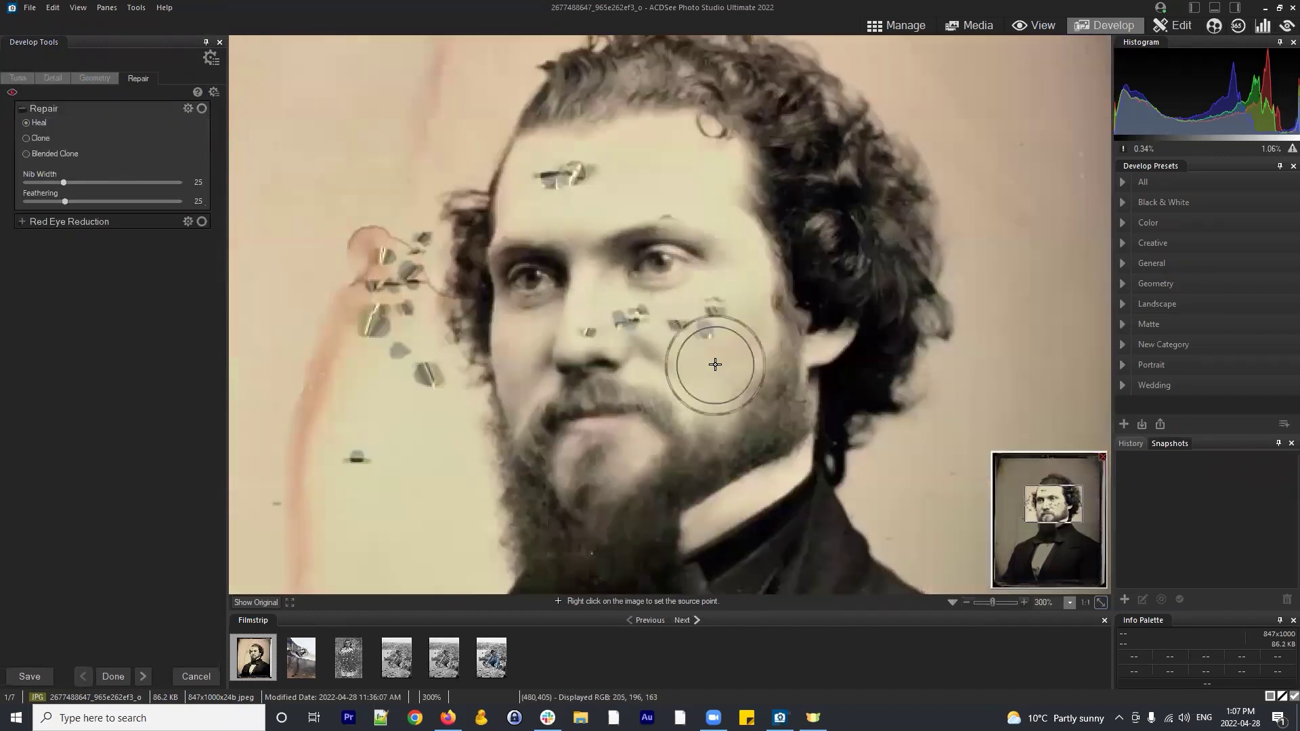
scroll(701, 355, up, 2)
scroll(714, 363, down, 1)
drag(738, 345, 783, 344)
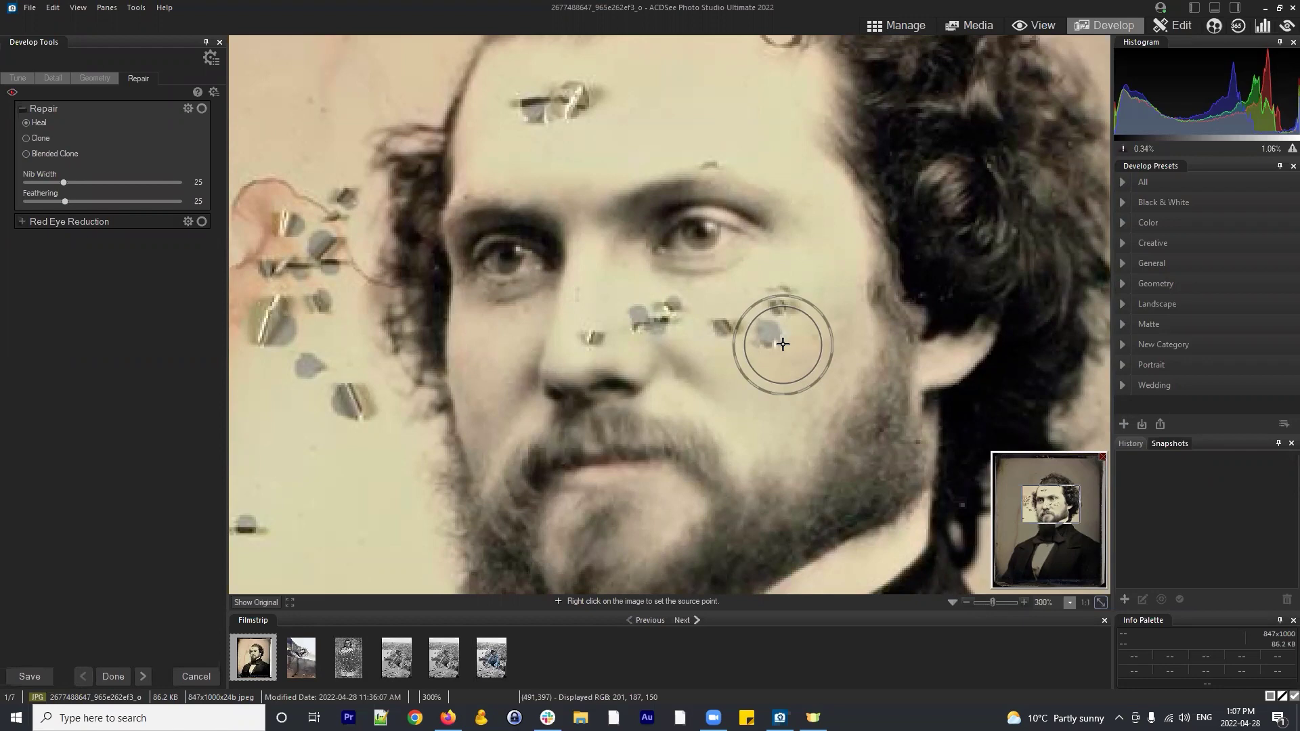
drag(728, 166, 707, 132)
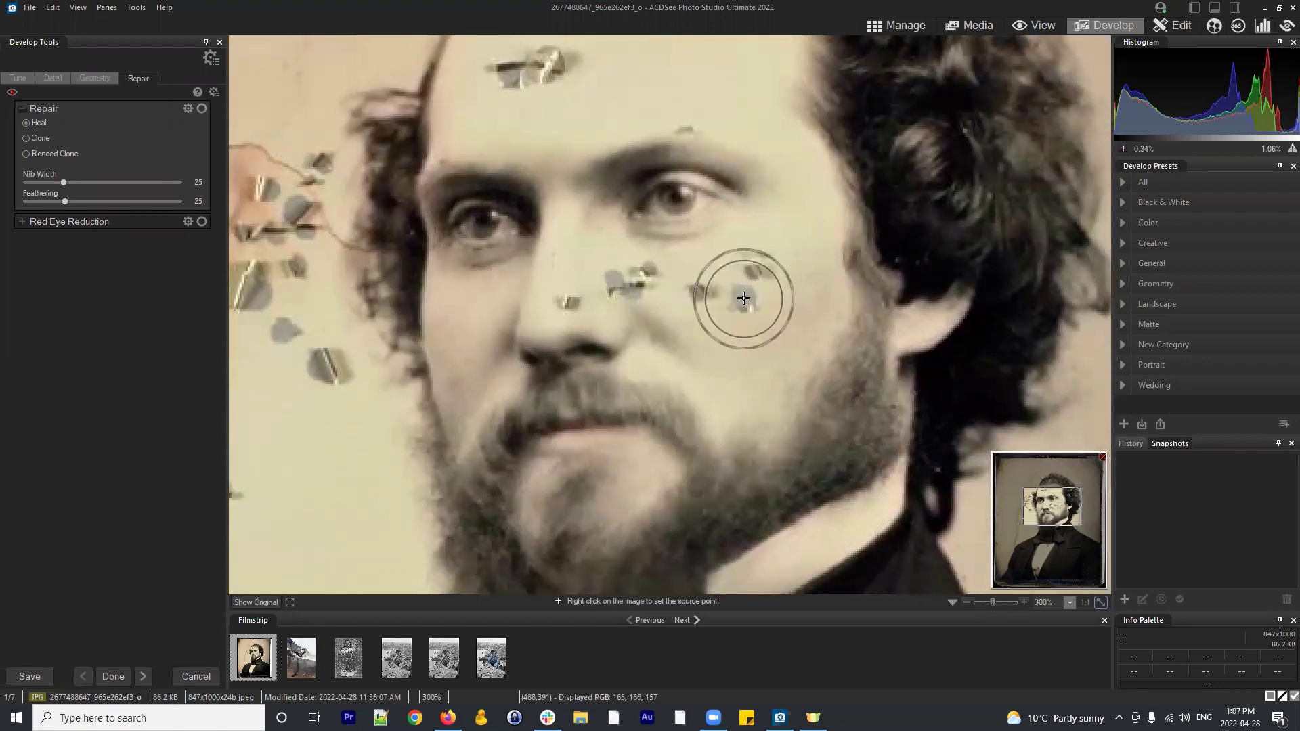
mouse_move(714, 356)
mouse_down()
mouse_move(732, 335)
mouse_move(710, 351)
mouse_up()
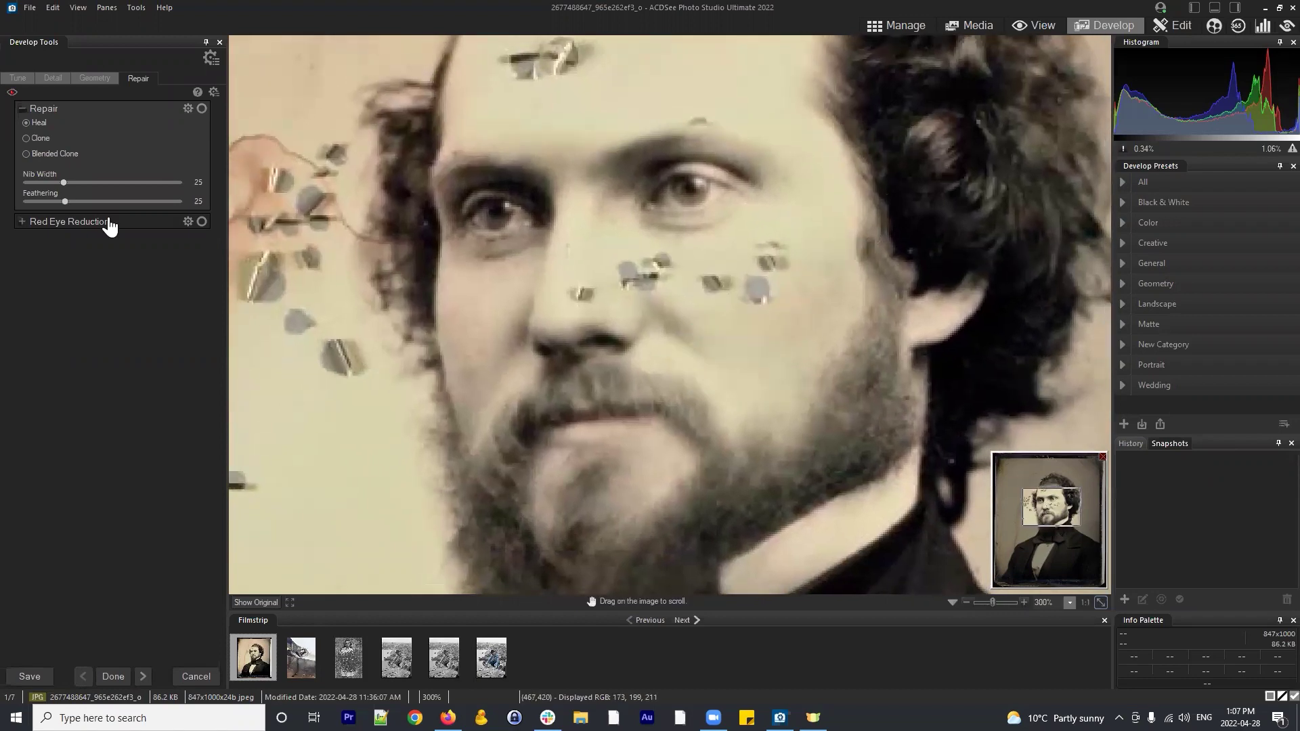
click(47, 121)
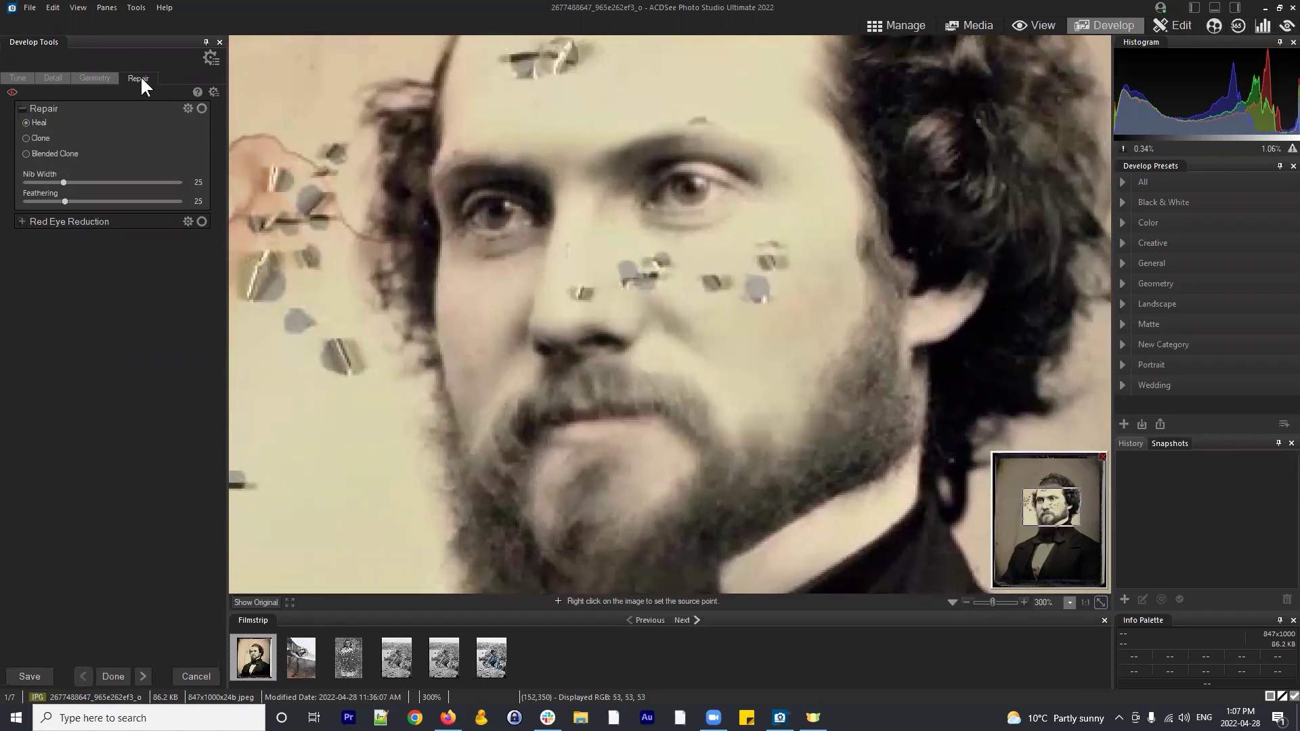
Heal the large blemish on the man's forehead with a nib width of 29, sampling clean skin on the same forehead
click(612, 210)
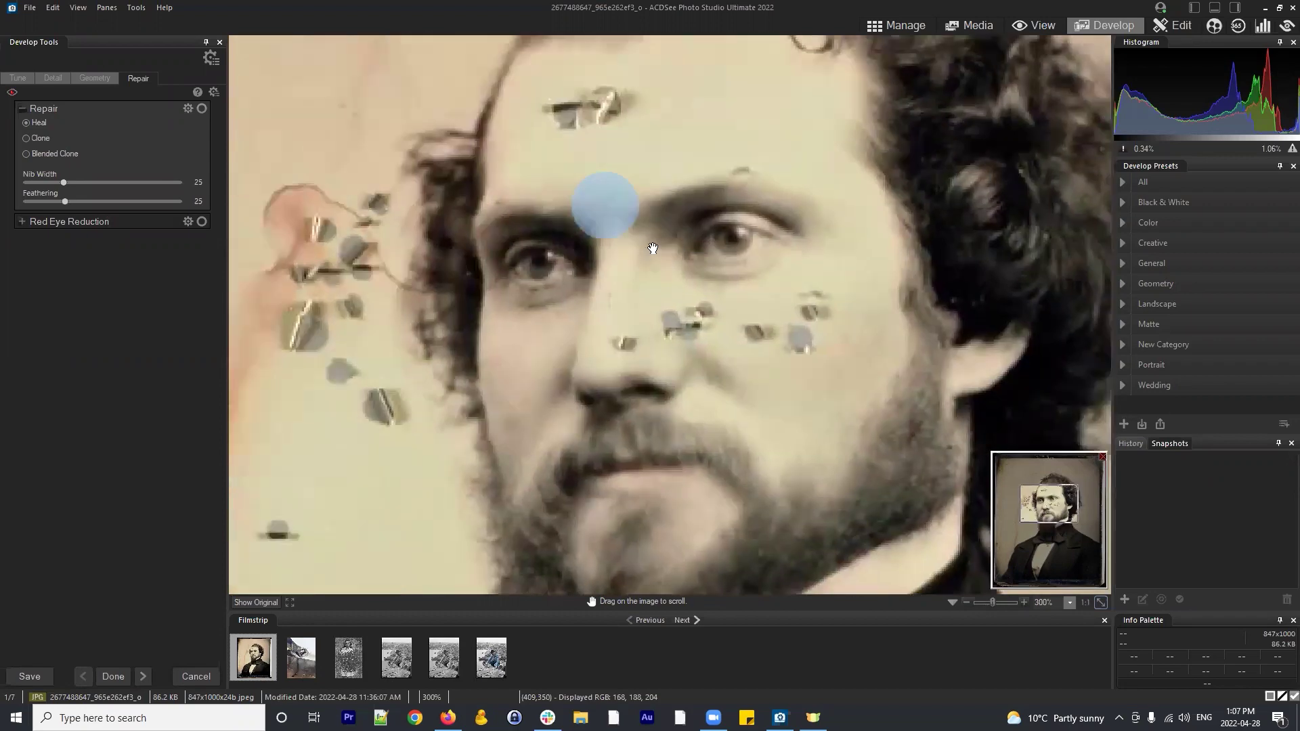
click(32, 119)
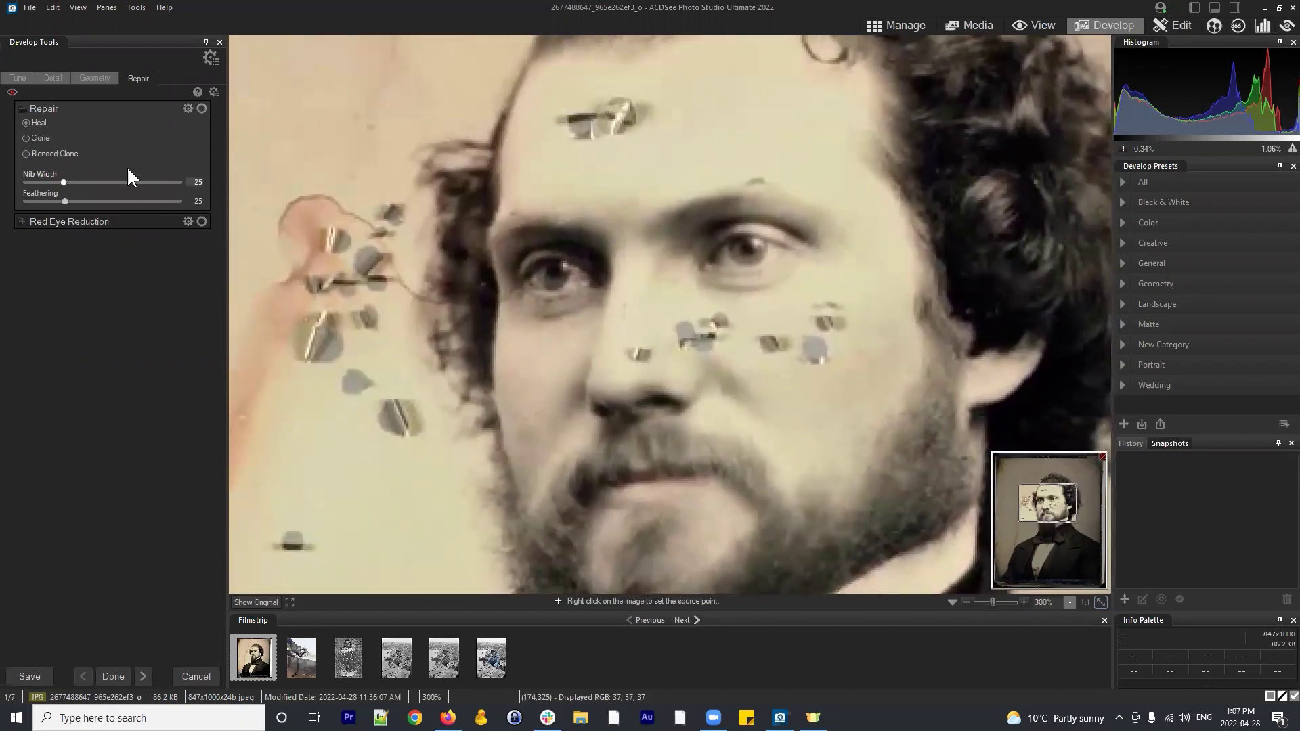
scroll(704, 151, up, 4)
click(740, 130)
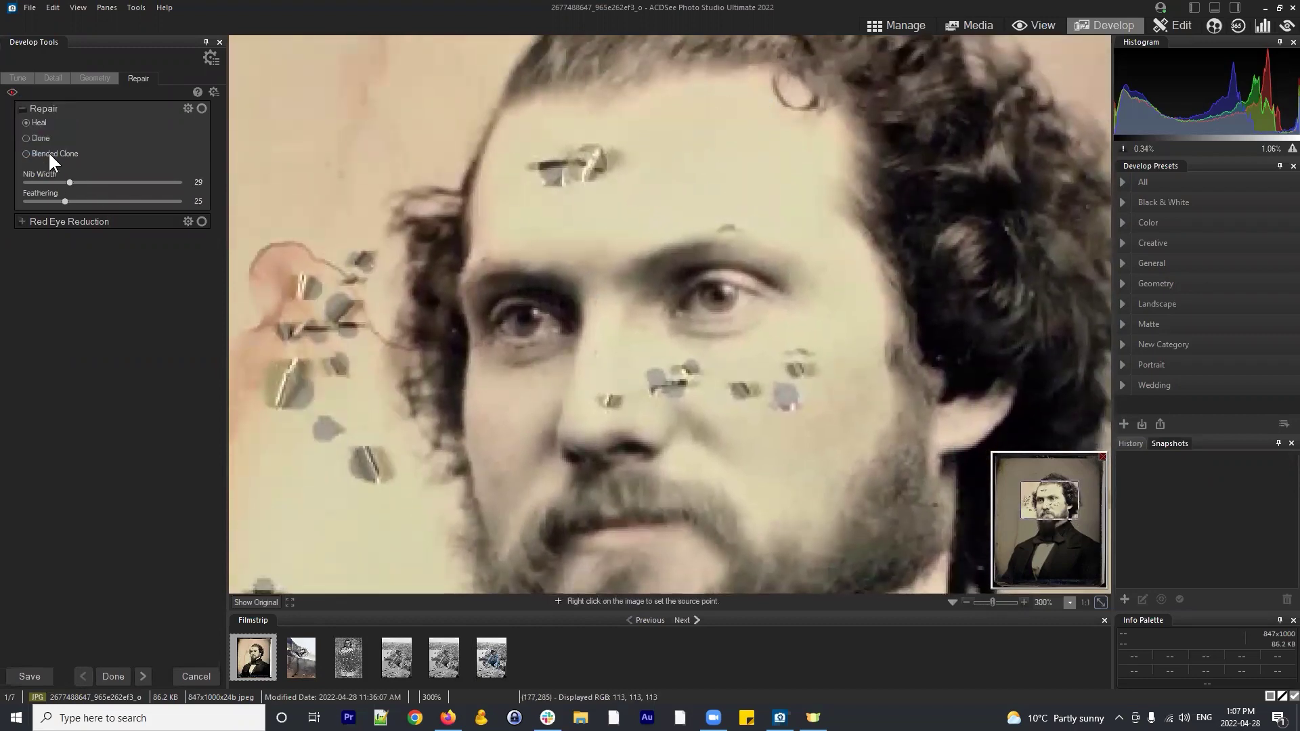
click(708, 161)
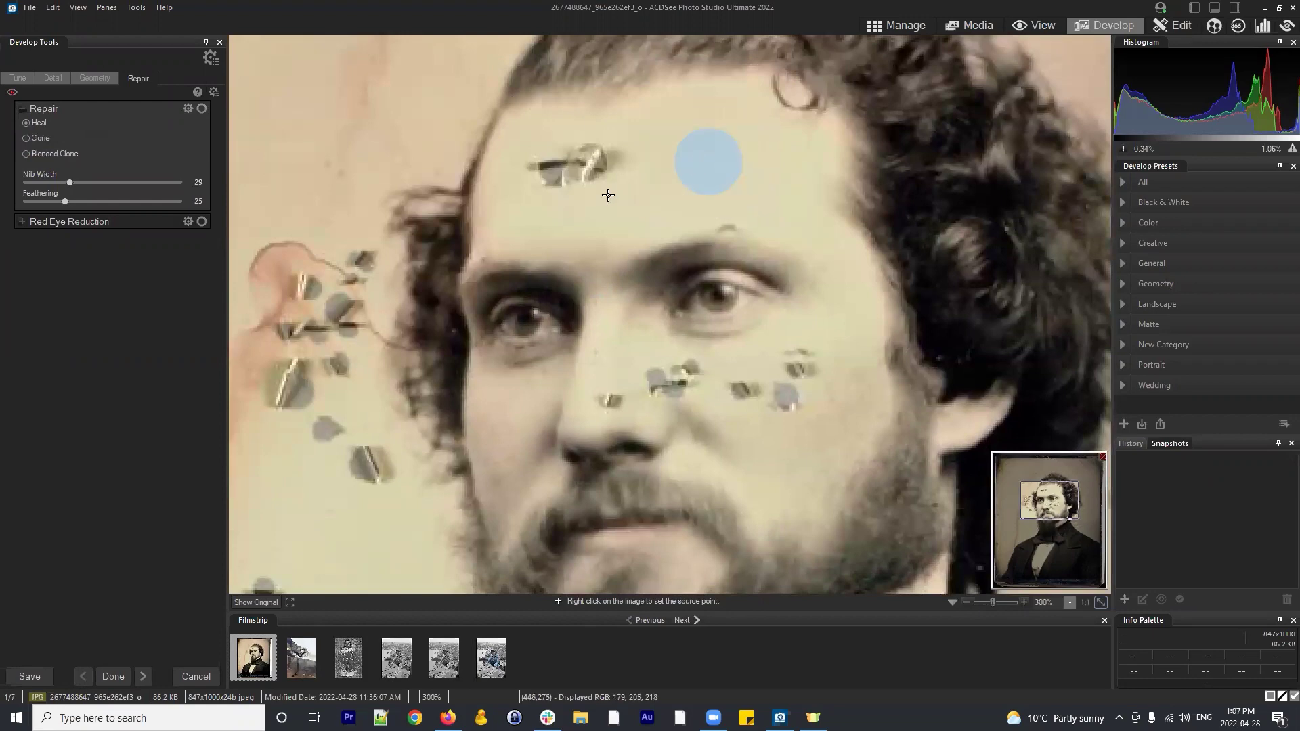
click(563, 166)
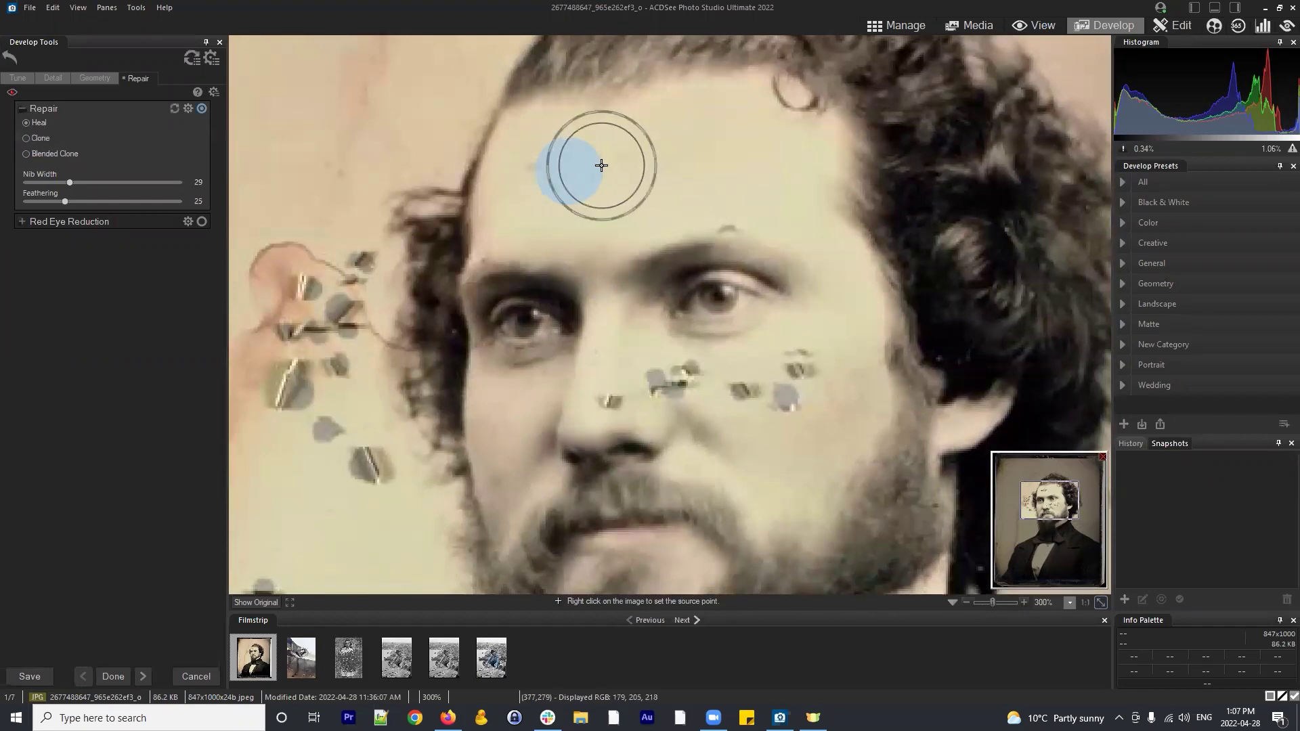
Heal the faint mark left on the forehead, using a new source point on clean forehead skin
click(635, 197)
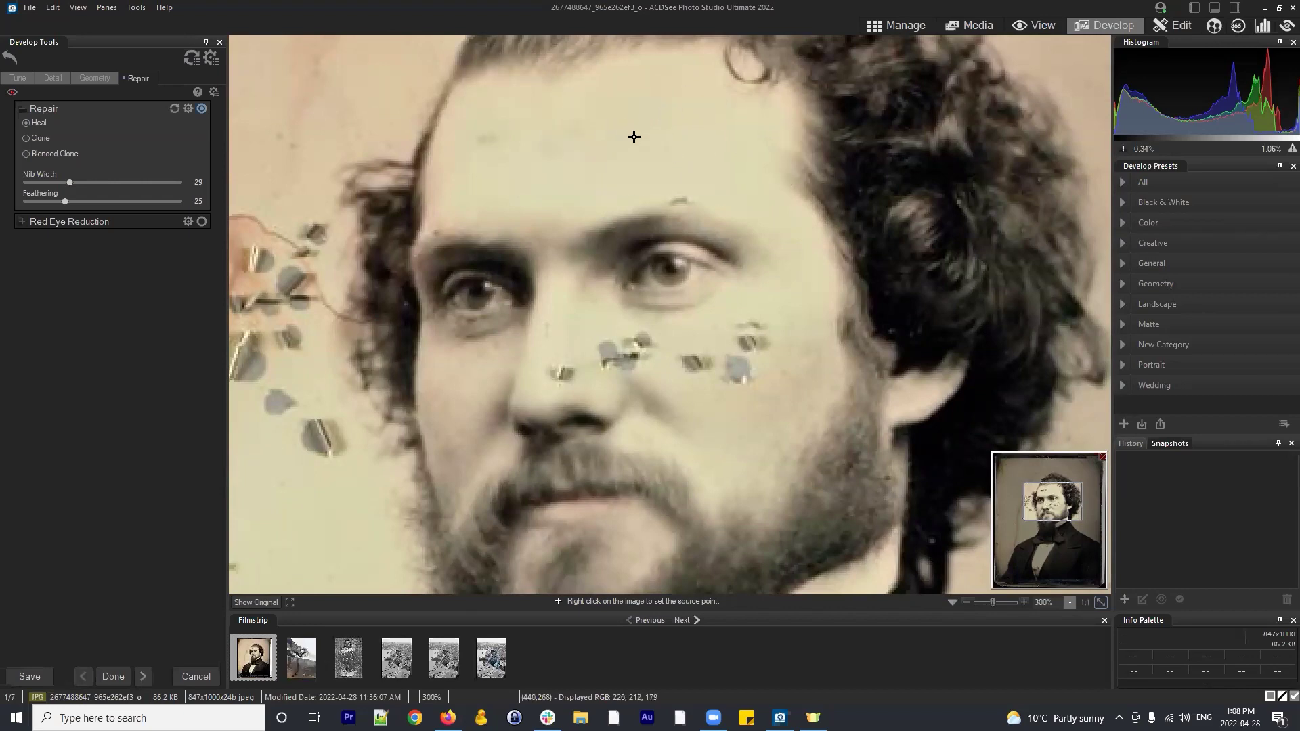
right_click(671, 133)
right_click(488, 147)
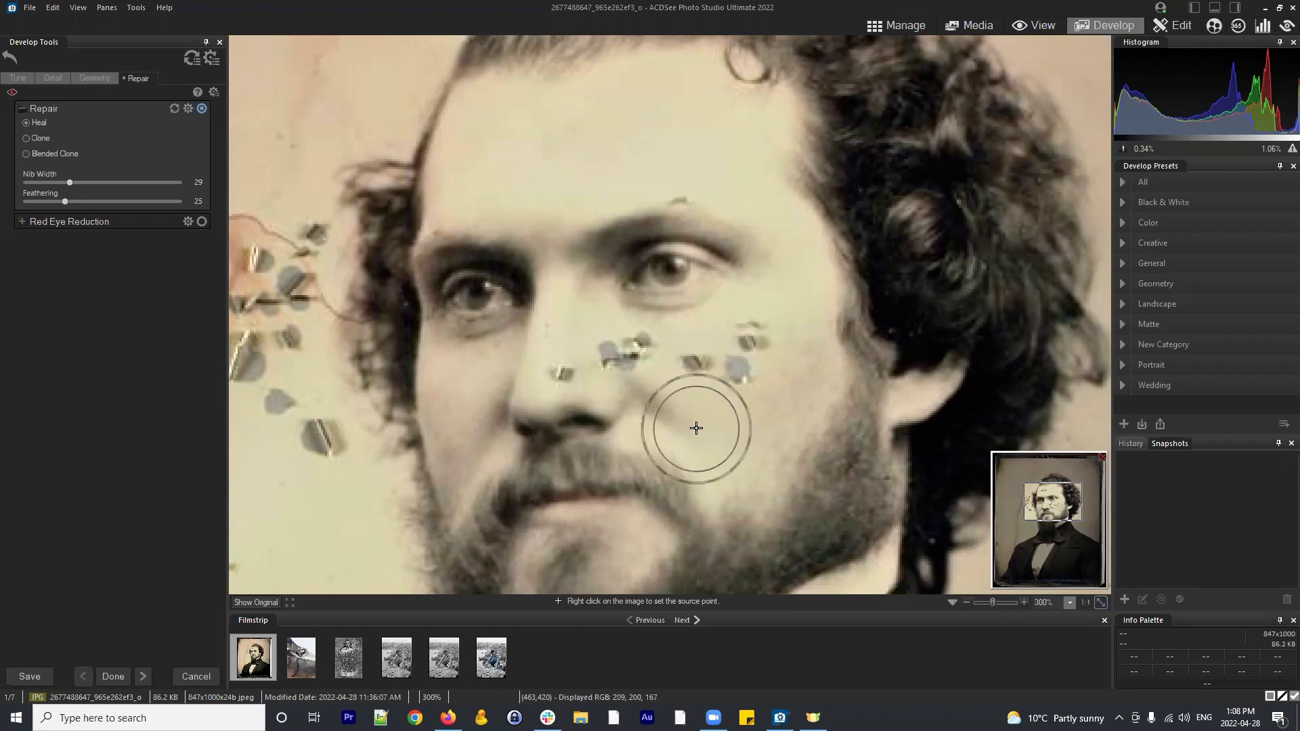
Try a heal stroke on the forehead with a nib width of 17, and undo it
scroll(464, 197, left, 6)
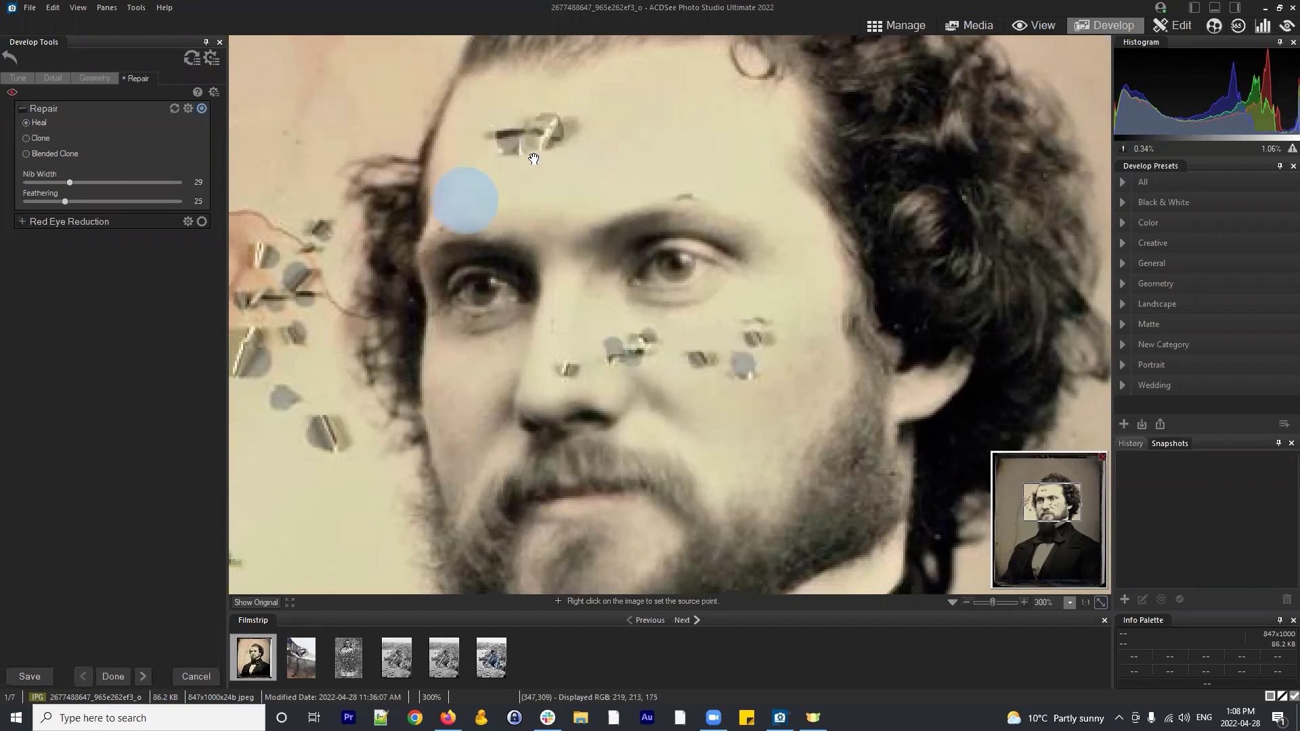
scroll(510, 169, right, 4)
scroll(511, 169, down, 1)
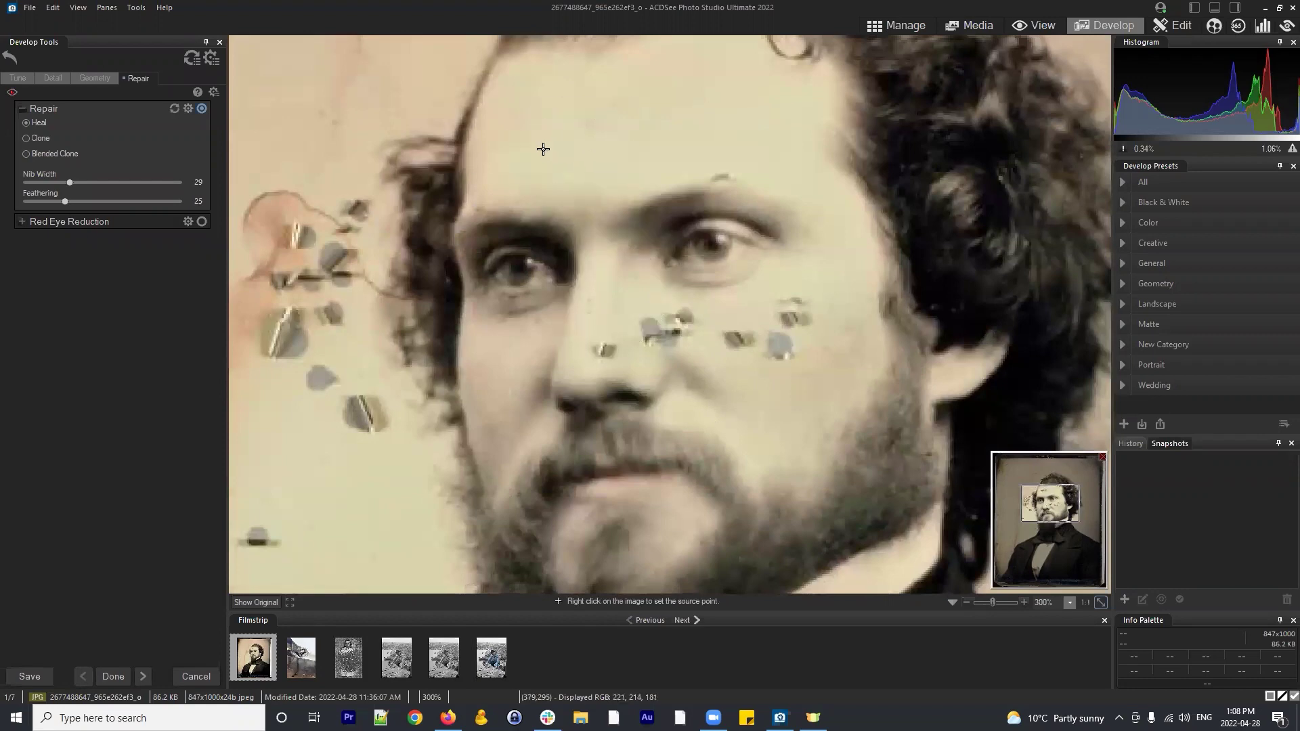
scroll(707, 146, down, 6)
mouse_move(647, 153)
mouse_down()
mouse_move(655, 214)
mouse_move(618, 183)
mouse_up()
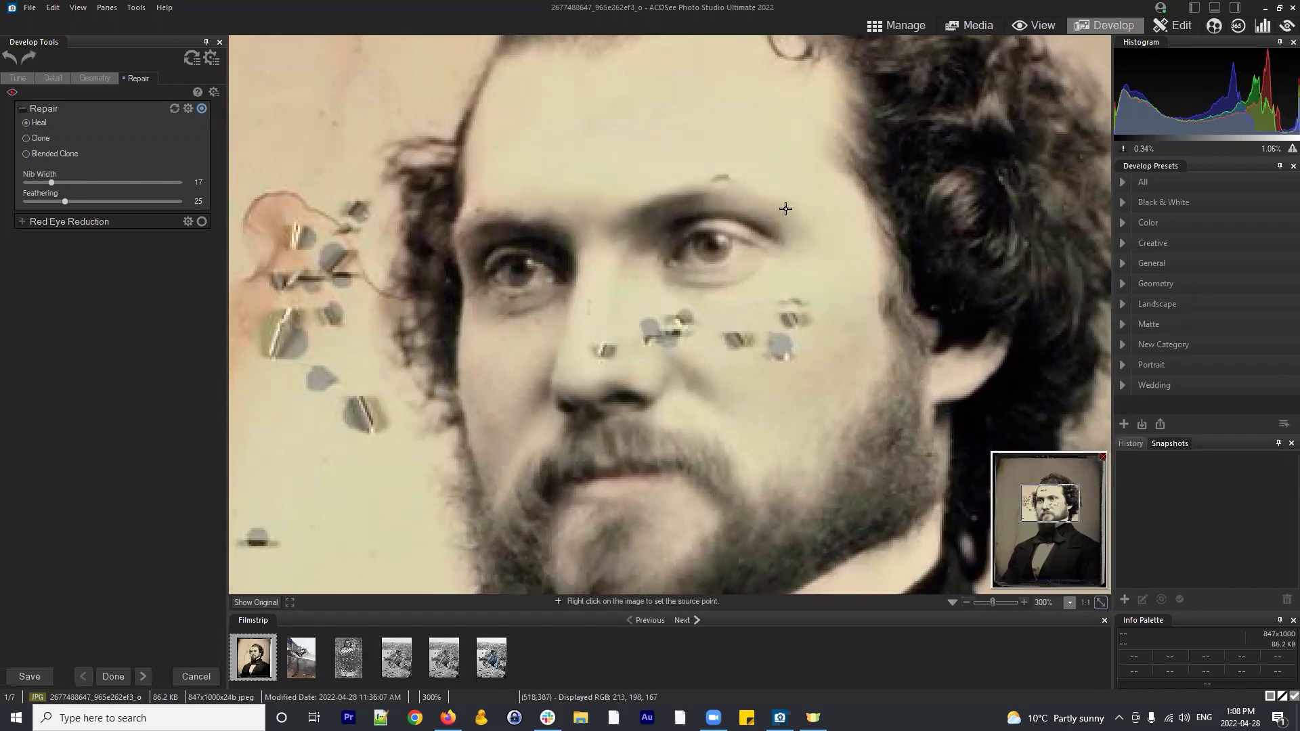
key(ctrl+z)
Try cloning the hairline edge onto the middle of the forehead with the Clone method at nib width 37, and undo it
click(40, 138)
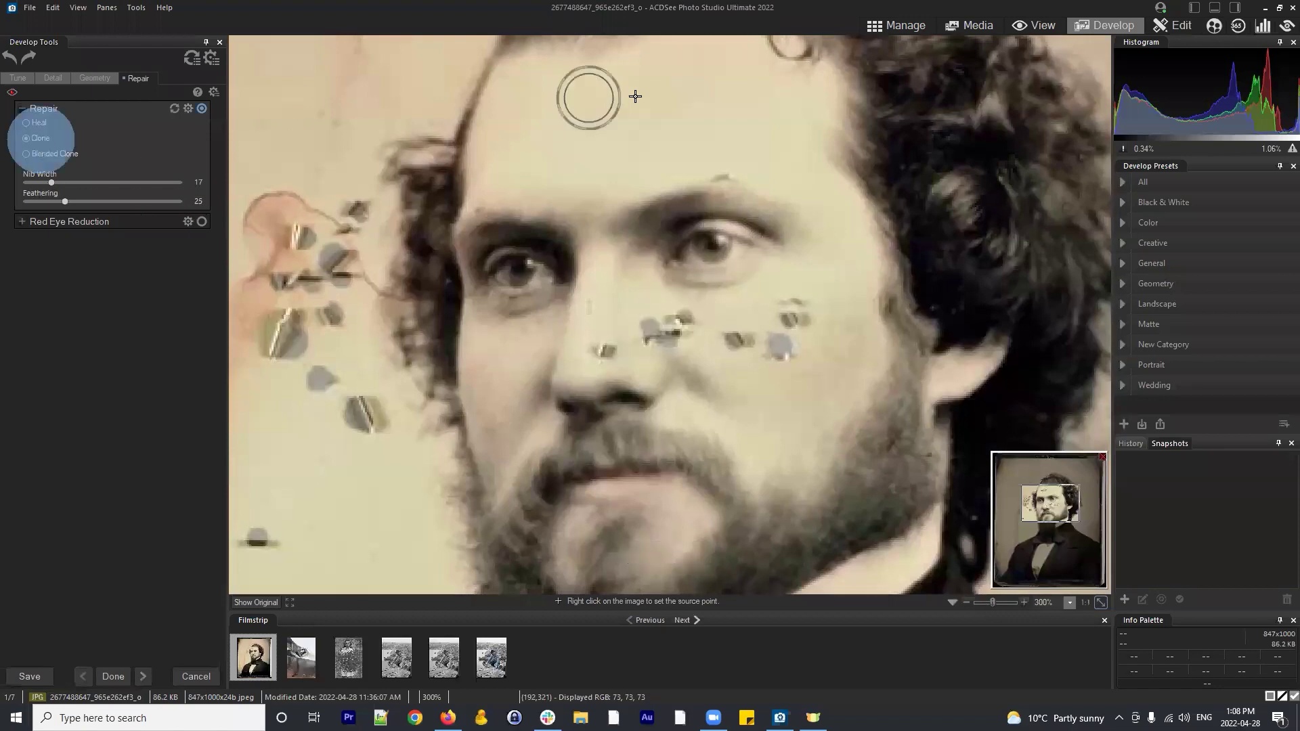
scroll(582, 102, up, 4)
scroll(585, 109, up, 4)
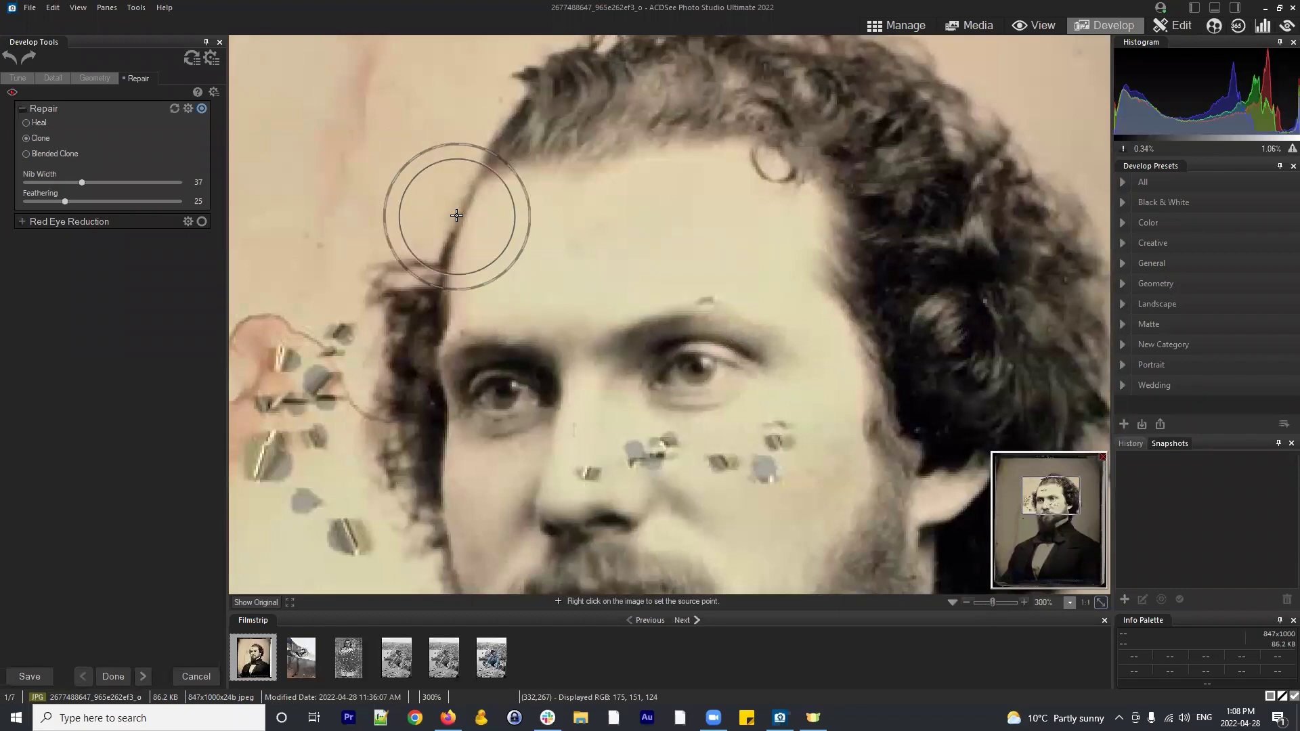
click(458, 213)
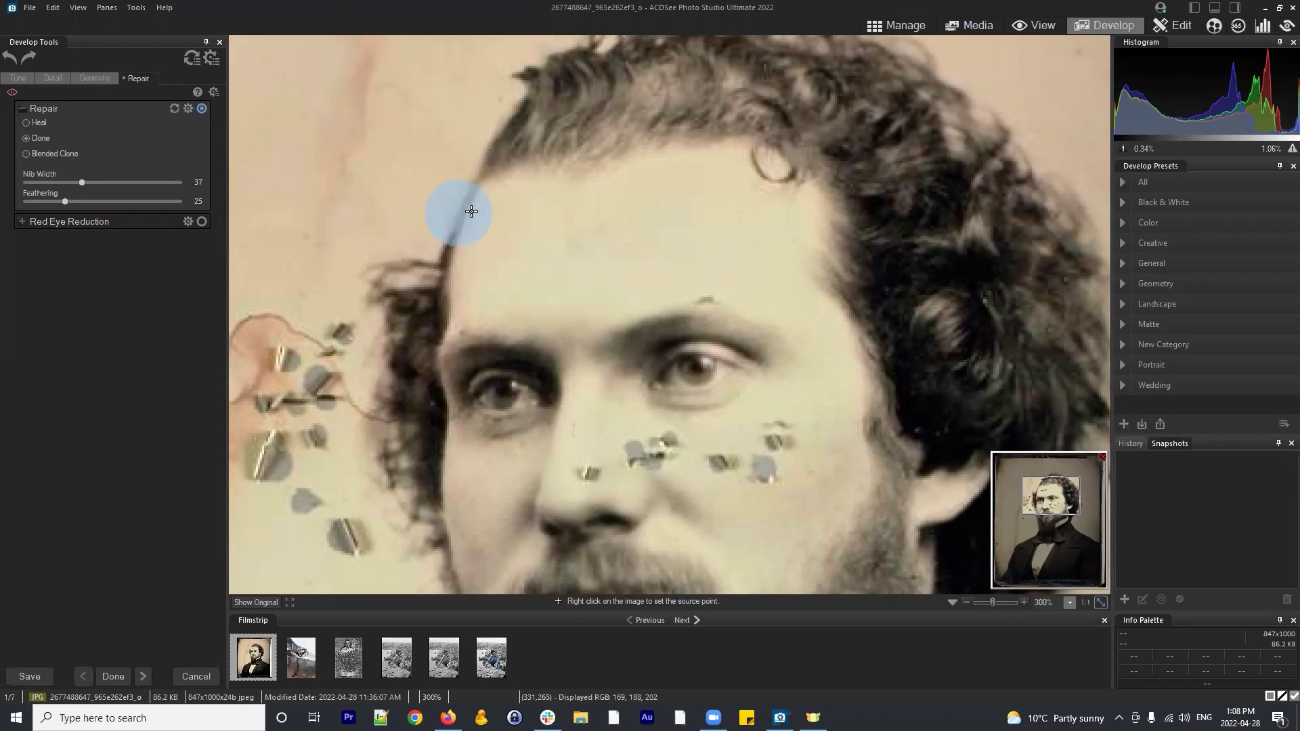
drag(604, 236, 610, 233)
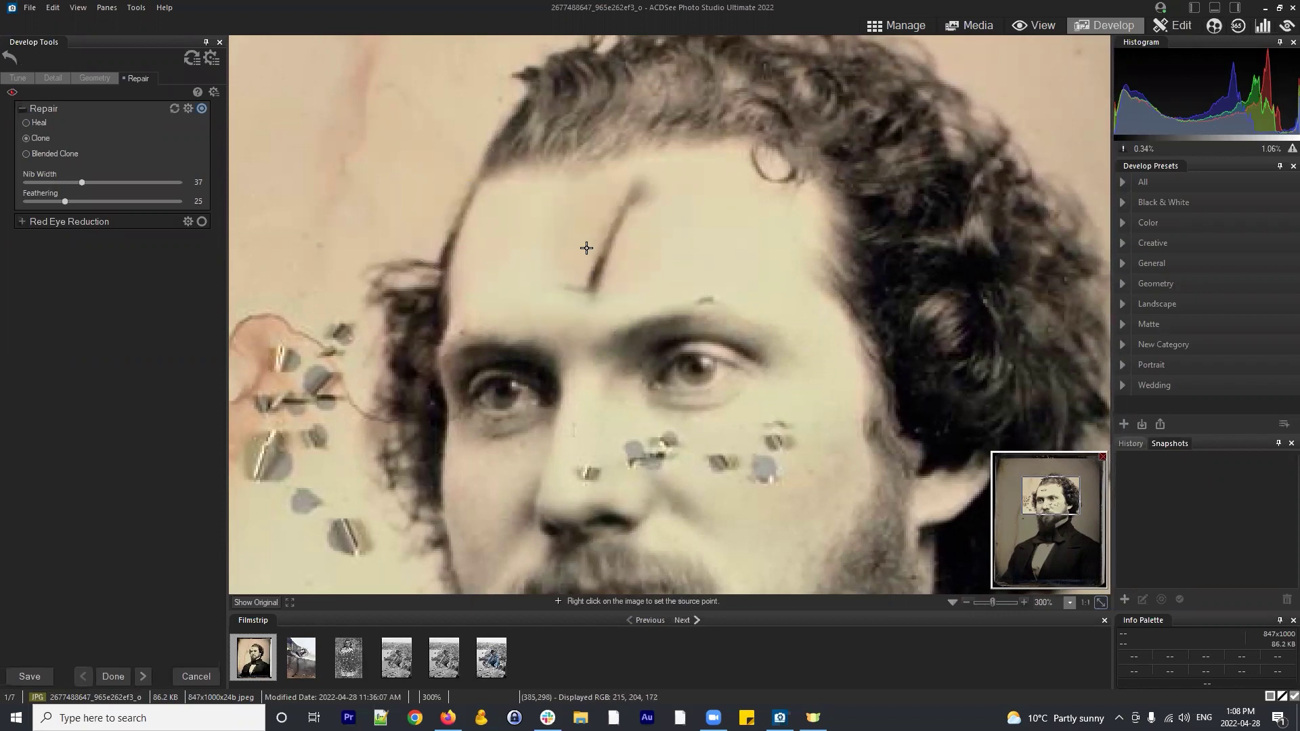
right_click(459, 215)
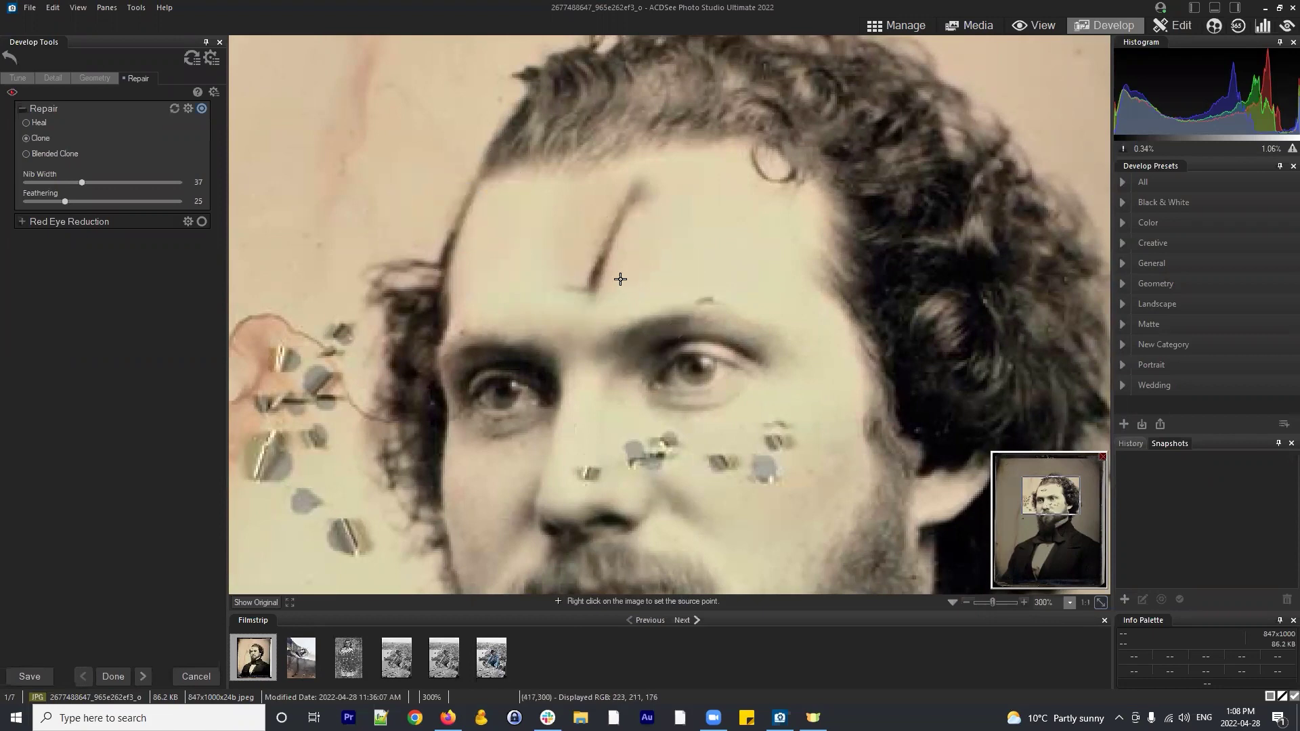
right_click(460, 218)
click(618, 254)
scroll(461, 224, down, 6)
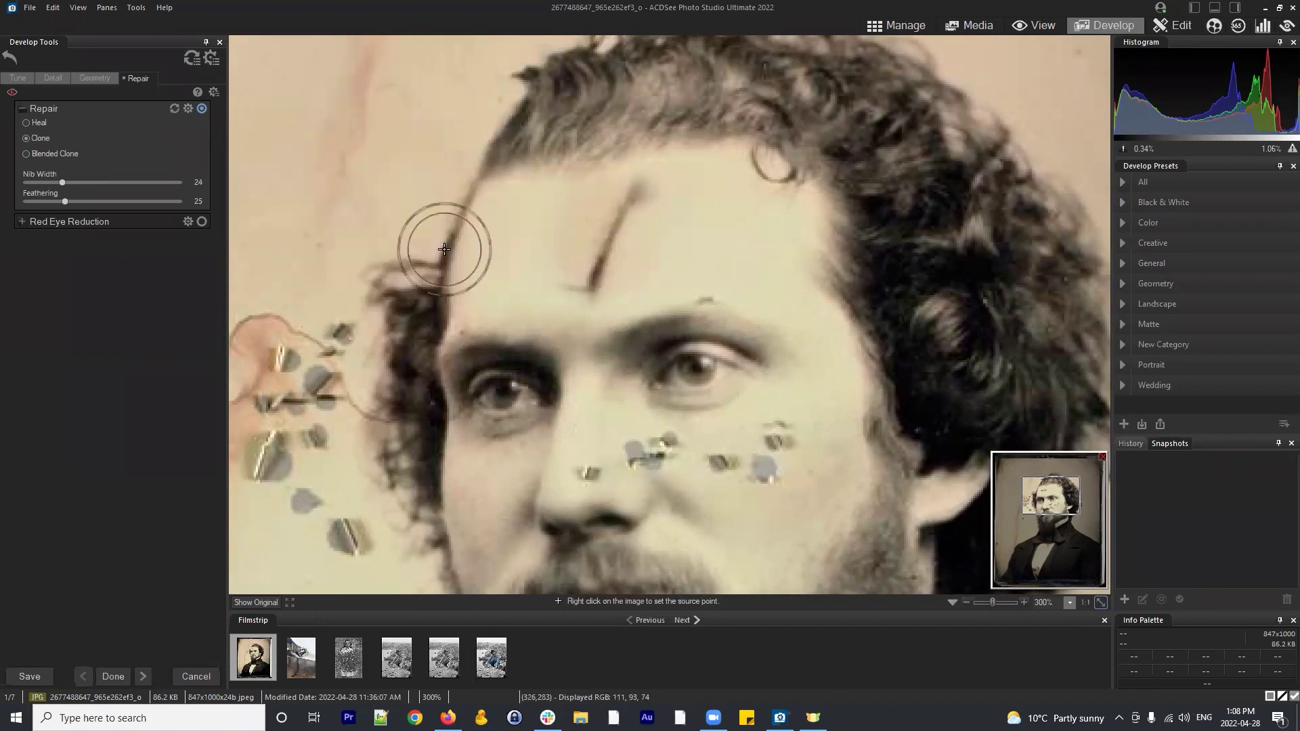
key(ctrl+z)
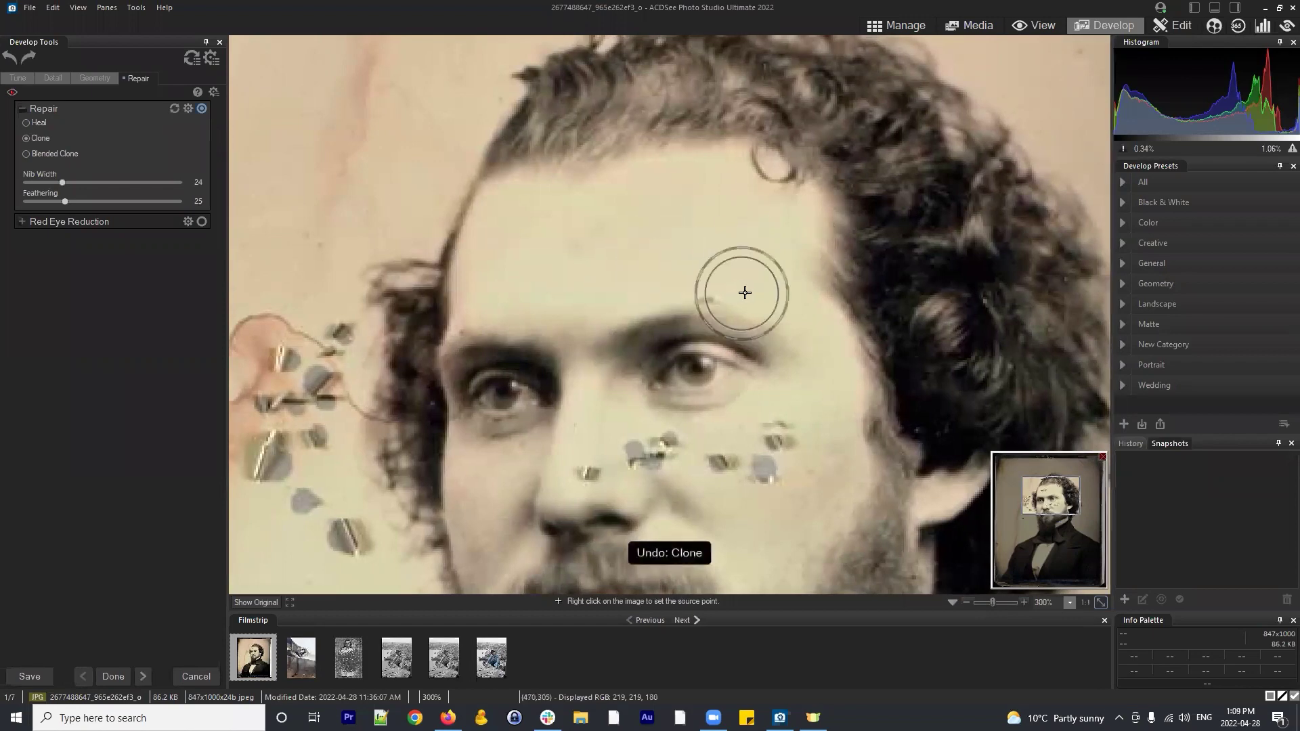
Switch to Blended Clone and retouch the skin above the man's left eyebrow with a nib width of 10, sampling clean forehead
scroll(745, 293, down, 3)
scroll(545, 329, right, 2)
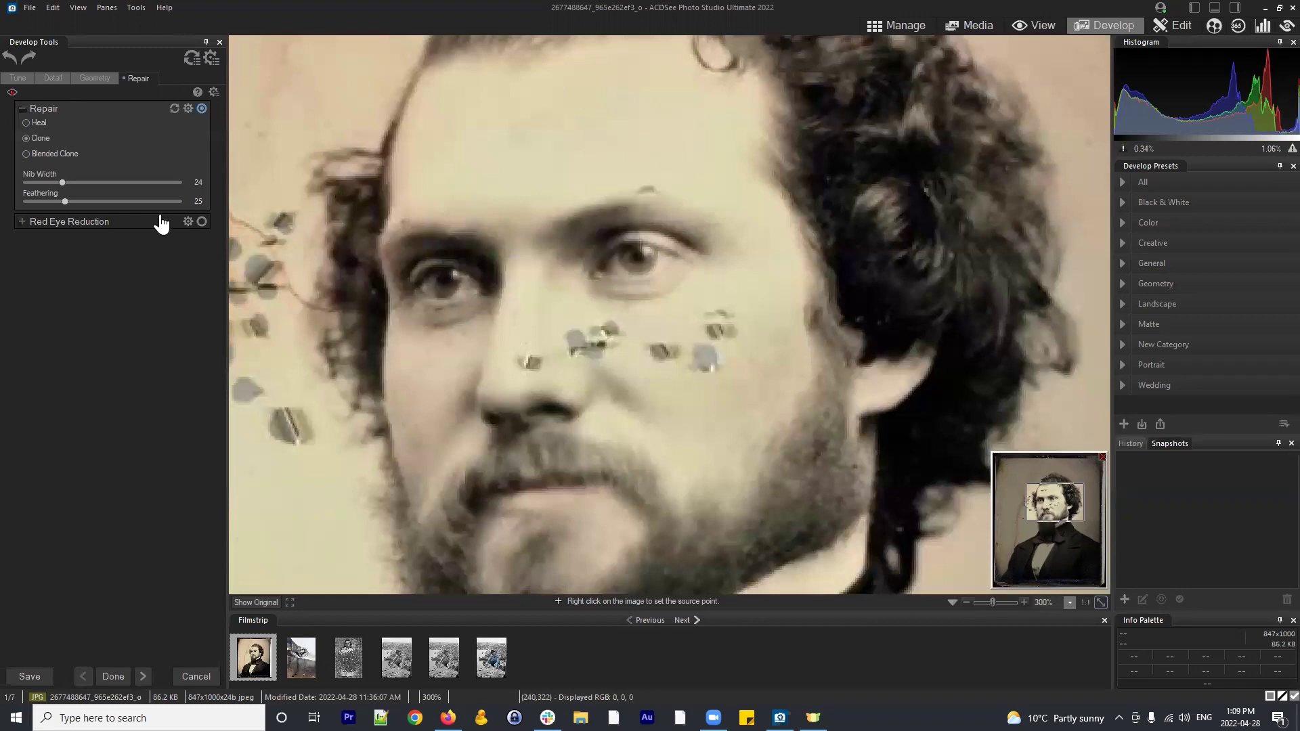
click(54, 152)
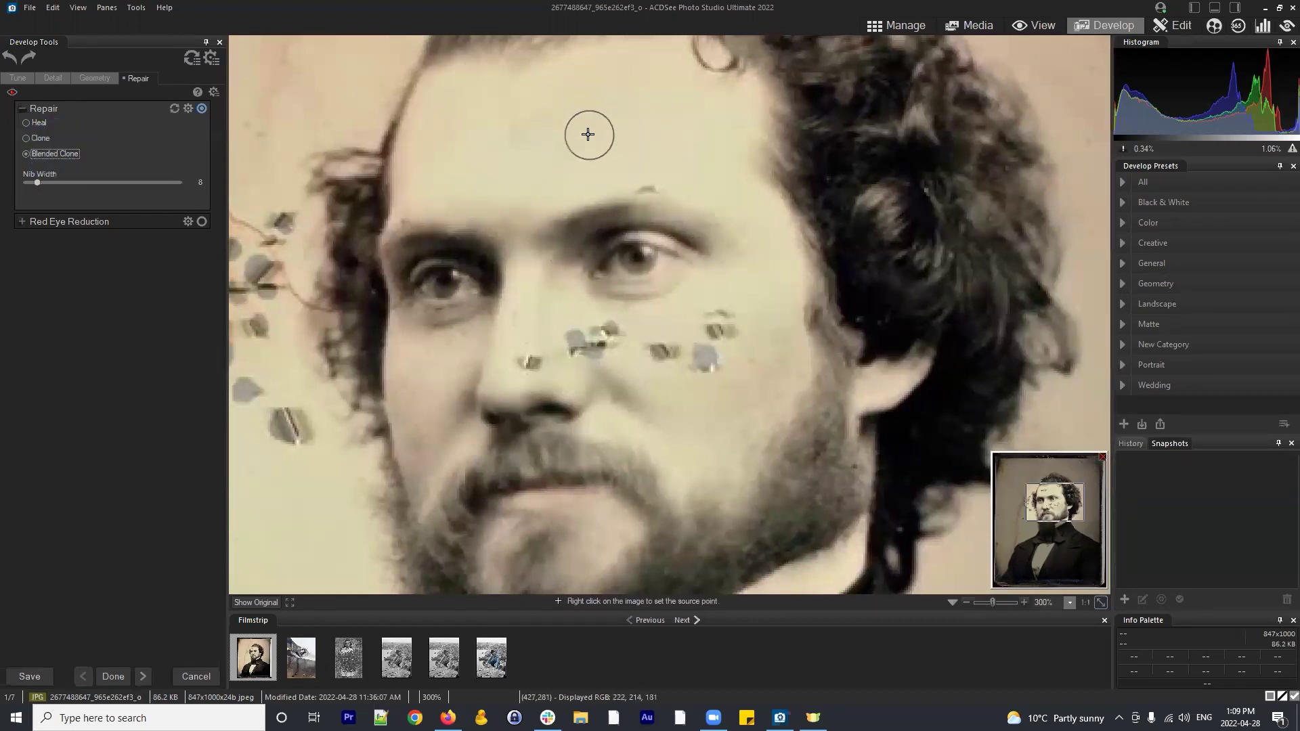
scroll(565, 134, up, 2)
click(558, 136)
drag(651, 165, 661, 160)
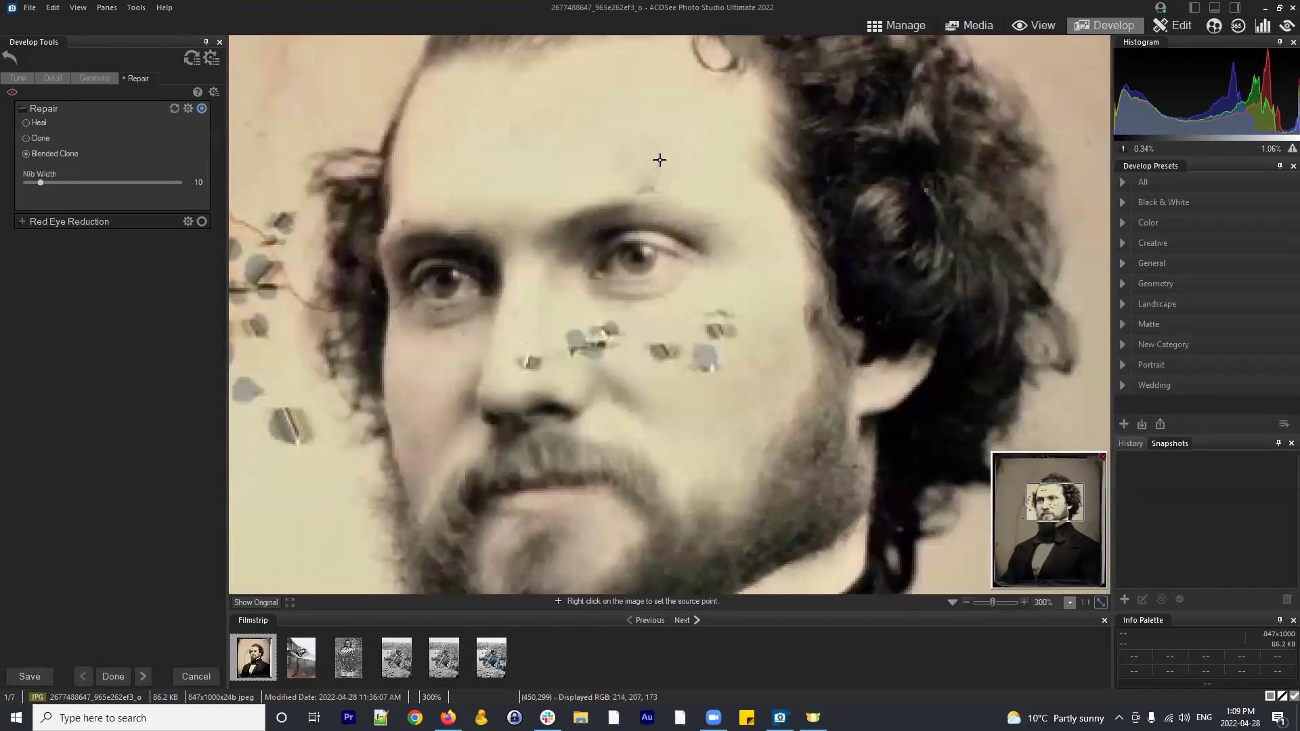
click(659, 160)
Blend away the blemishes on the outer part of the man's left cheek with a nib width of 11, sampling clean cheek skin
scroll(679, 413, up, 3)
drag(704, 365, 722, 314)
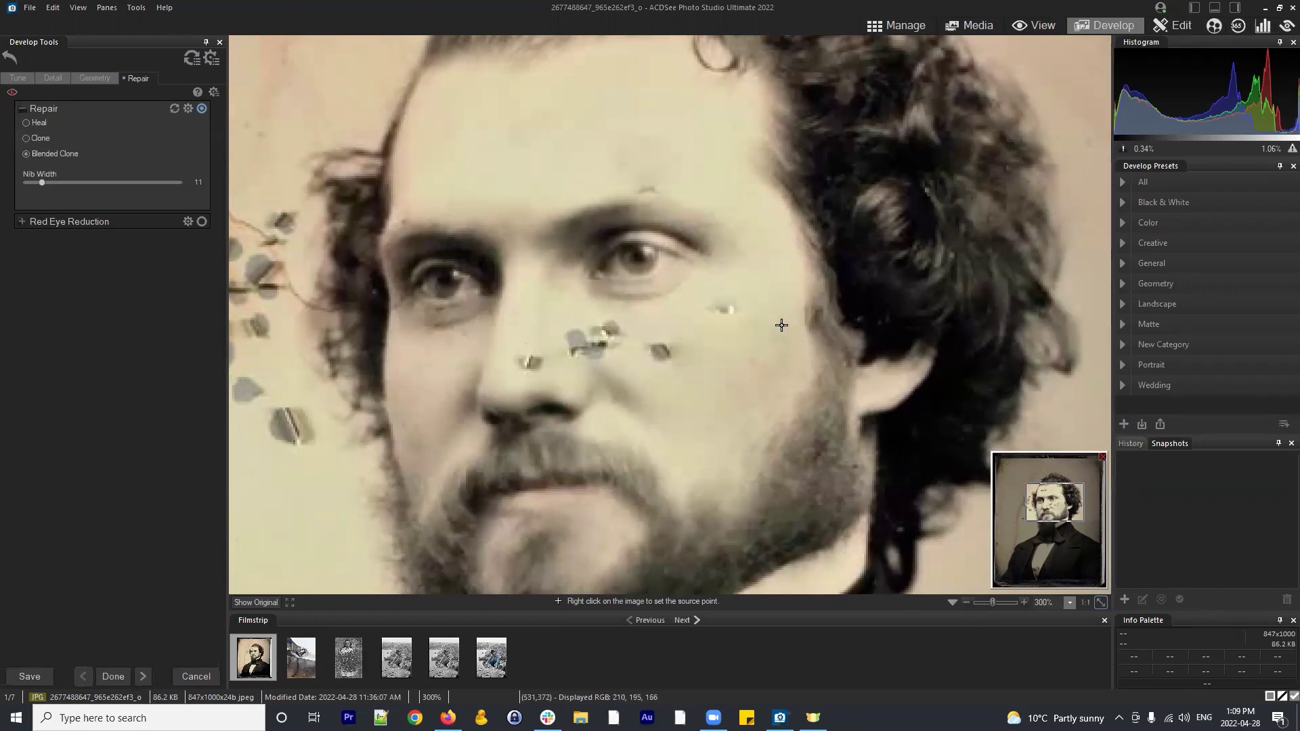
click(761, 269)
click(718, 306)
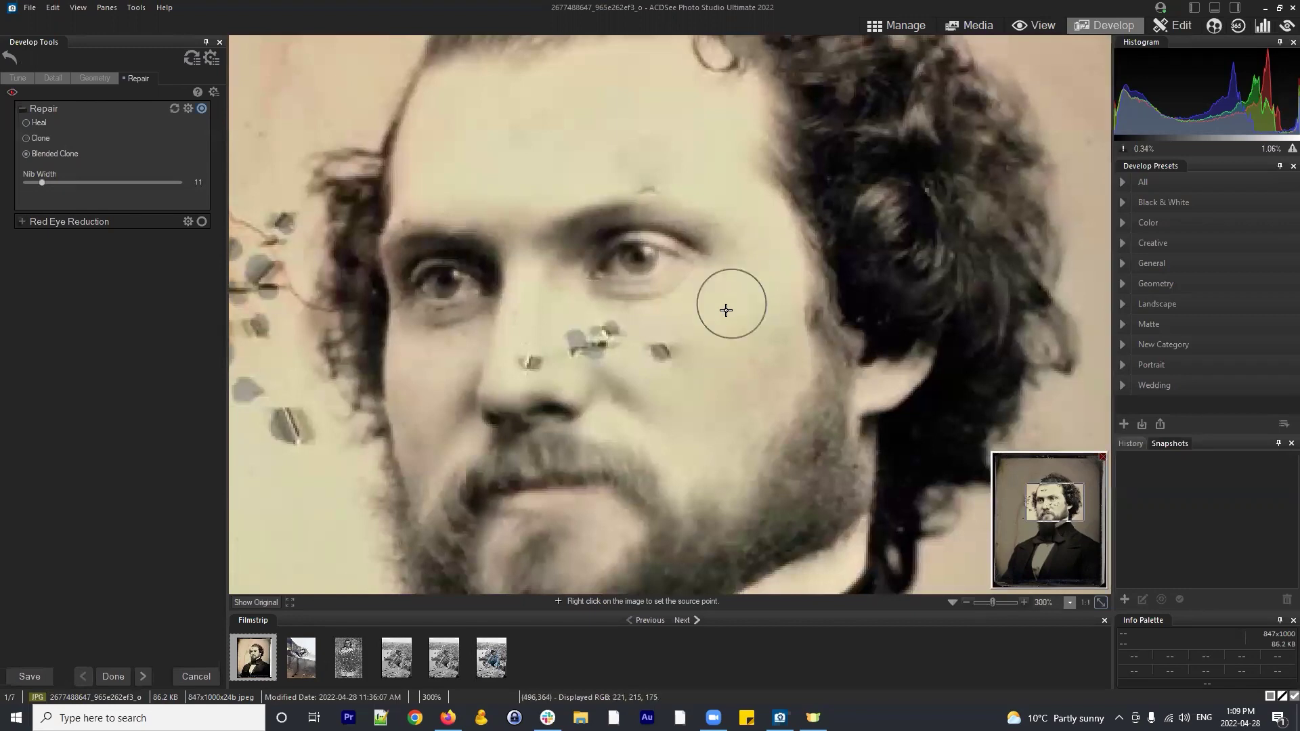
click(719, 352)
mouse_move(719, 351)
mouse_down()
mouse_move(716, 289)
mouse_move(691, 315)
mouse_up()
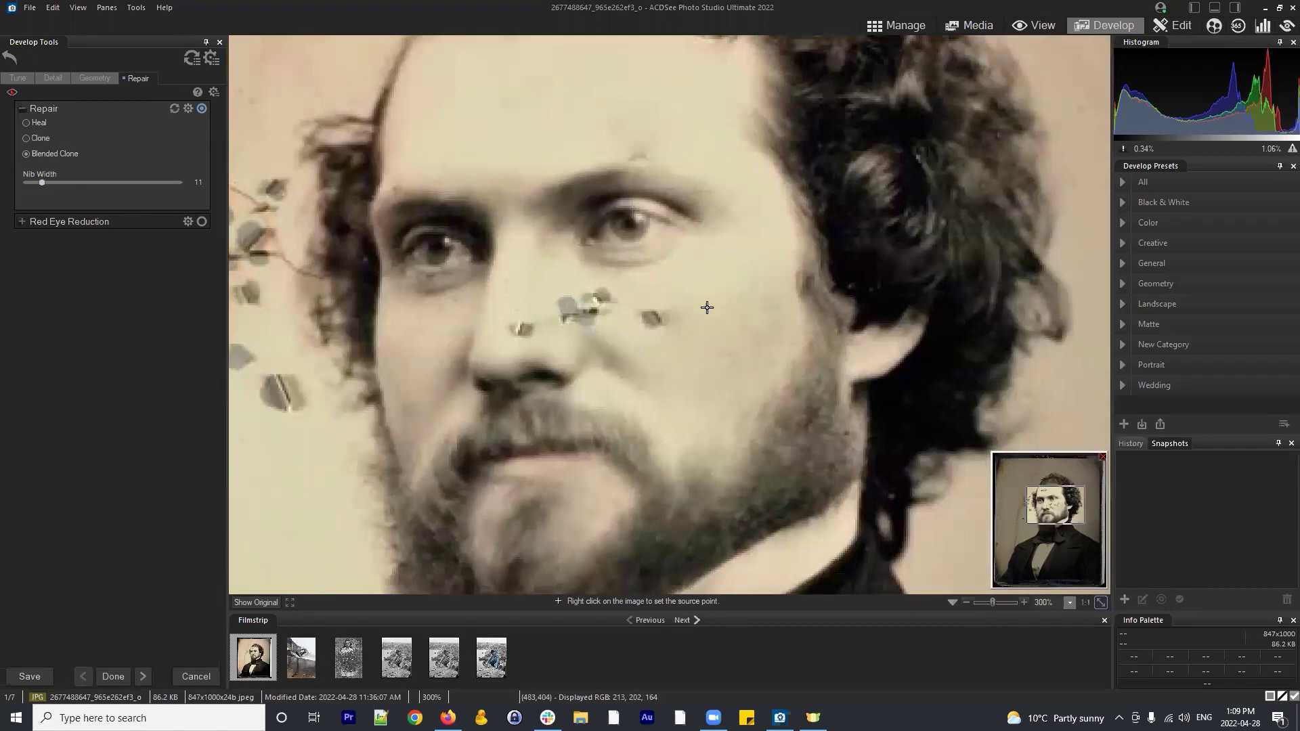
Blend away the remaining cheek spot and the blemishes beside the nose, sampling a new source point on clean cheek for each
right_click(723, 274)
click(651, 318)
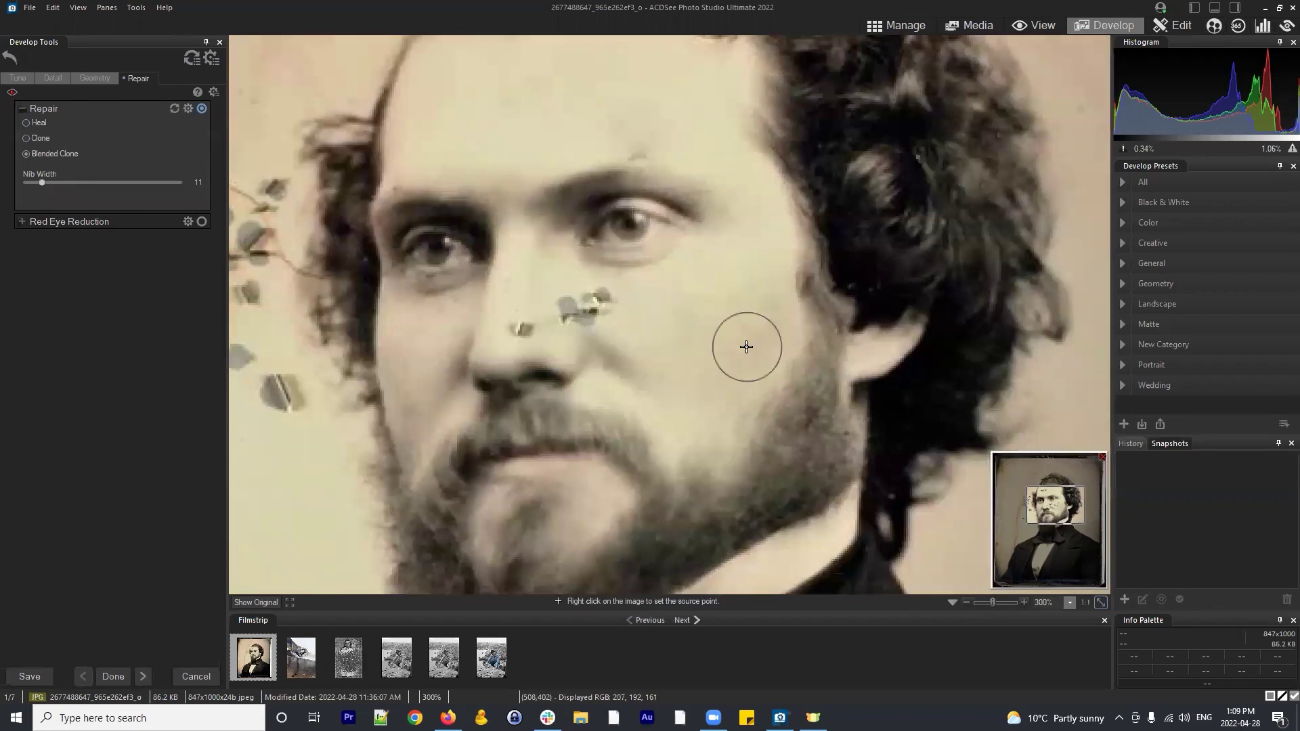
right_click(677, 327)
click(588, 301)
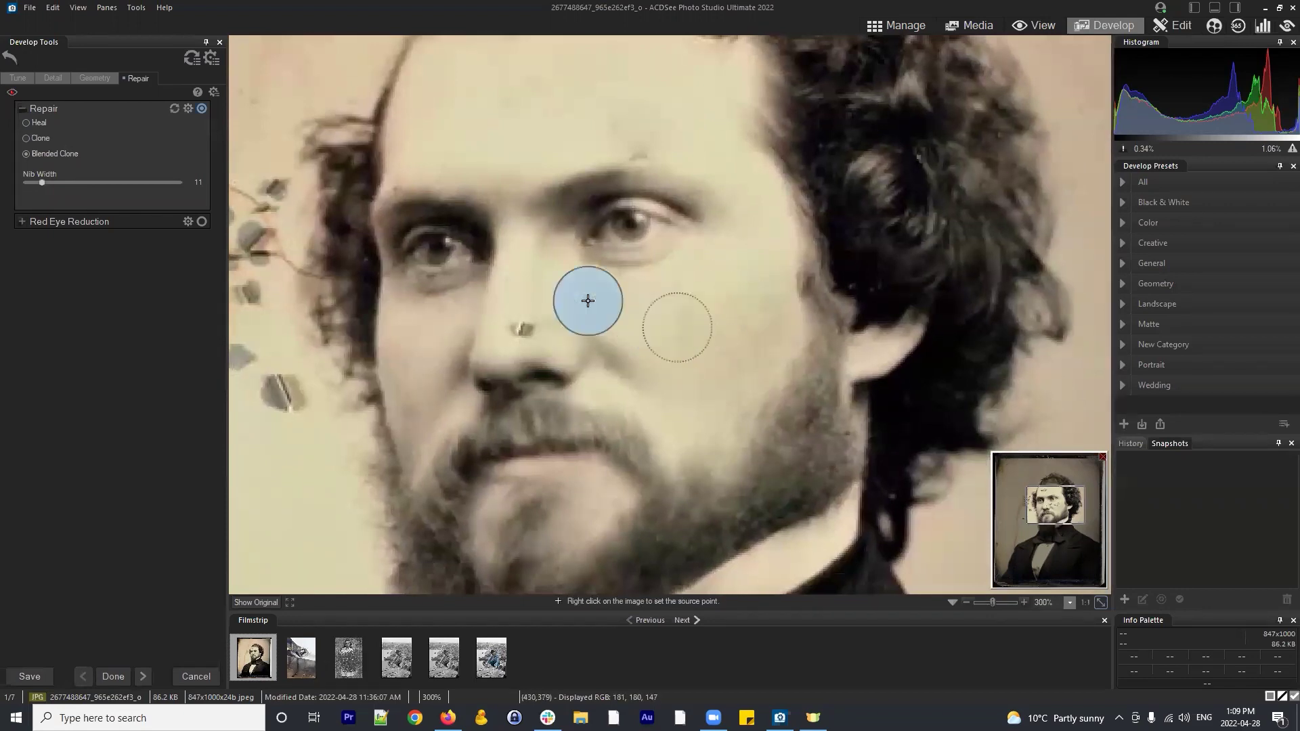
right_click(699, 327)
click(563, 302)
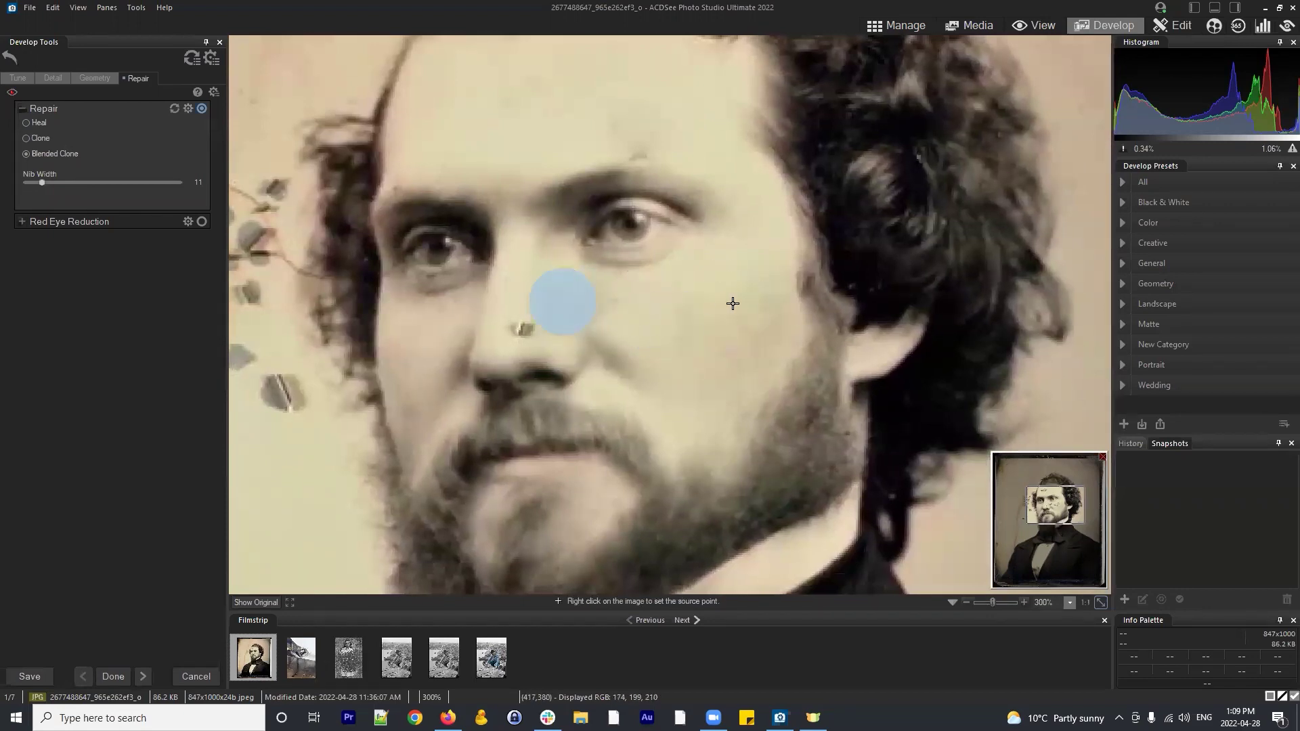
Blend away the small blemish near the tip of the nose with nib widths of 8 and 7, sampling skin beside the nose
scroll(656, 311, down, 3)
right_click(668, 313)
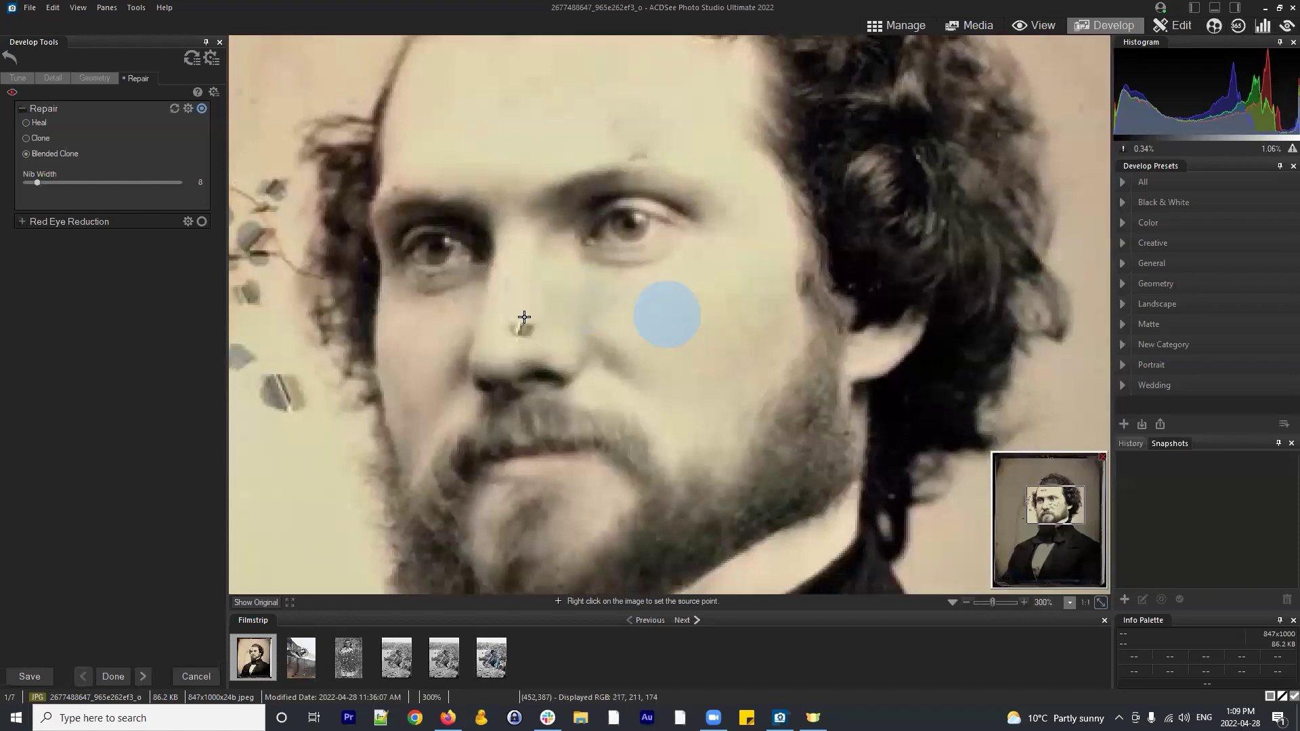
right_click(560, 293)
click(522, 328)
scroll(568, 291, down, 1)
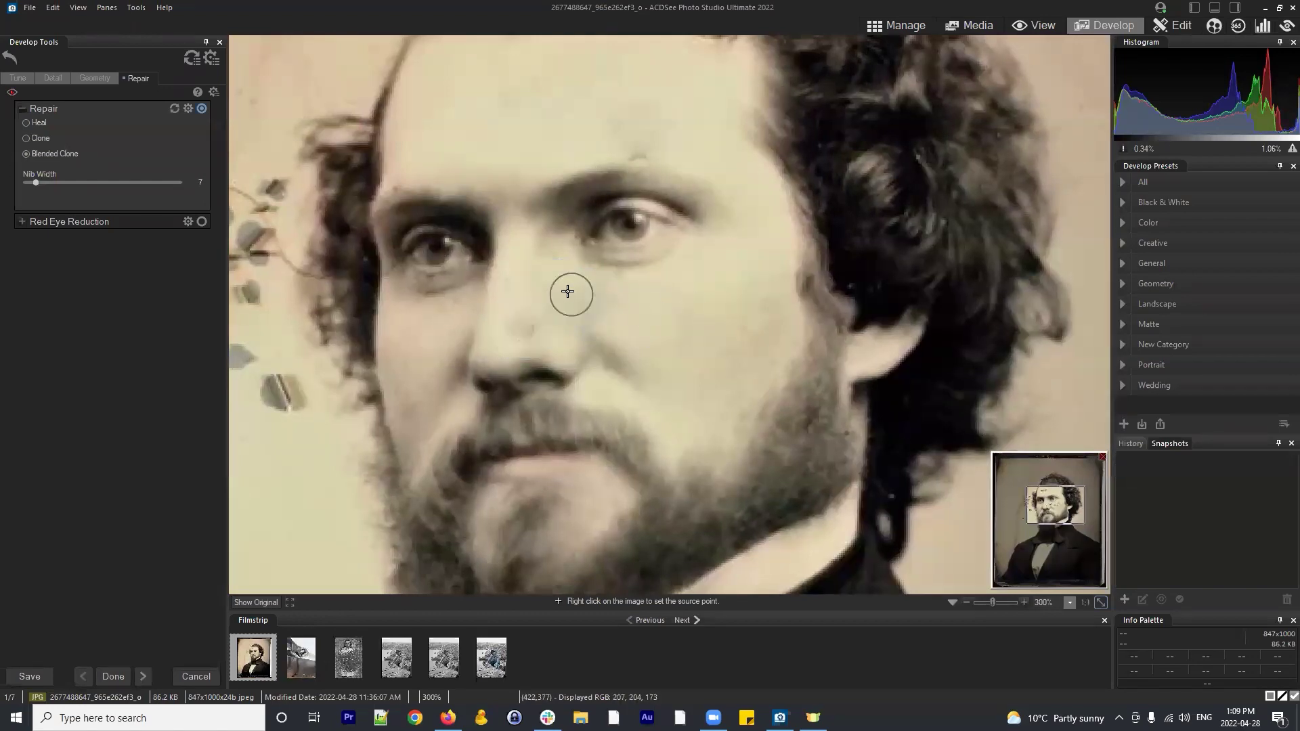
right_click(567, 291)
click(524, 328)
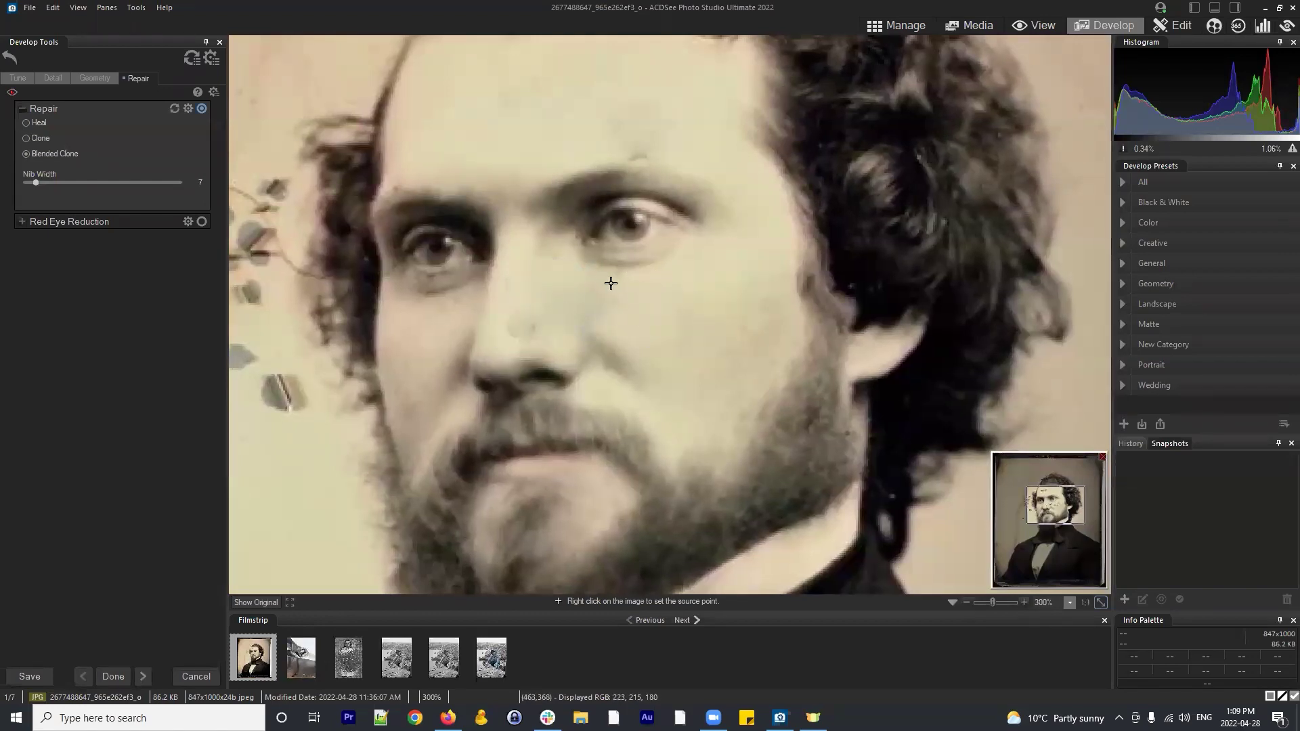
Smooth the faint mark left on the nose with nib widths of 12 and 10, sampling clean cheek skin below the eye
scroll(636, 291, up, 5)
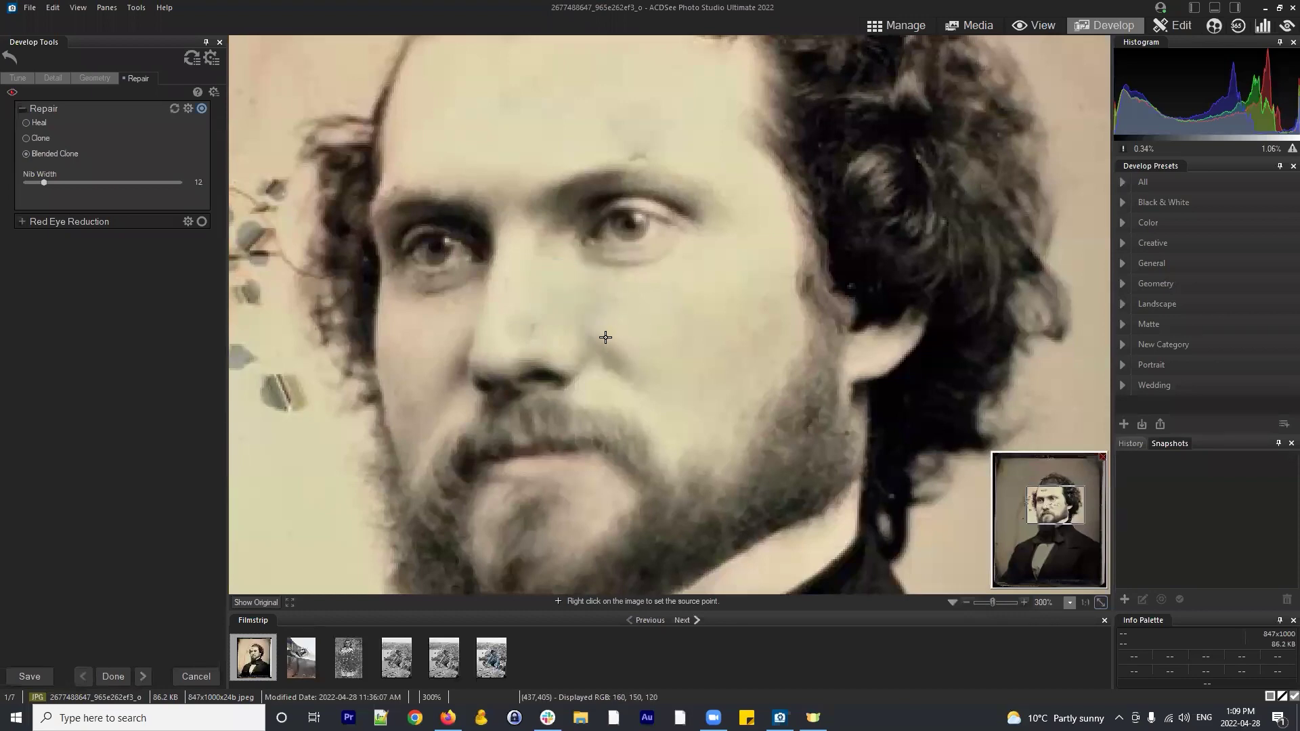
right_click(635, 316)
click(528, 323)
right_click(620, 305)
scroll(620, 305, down, 2)
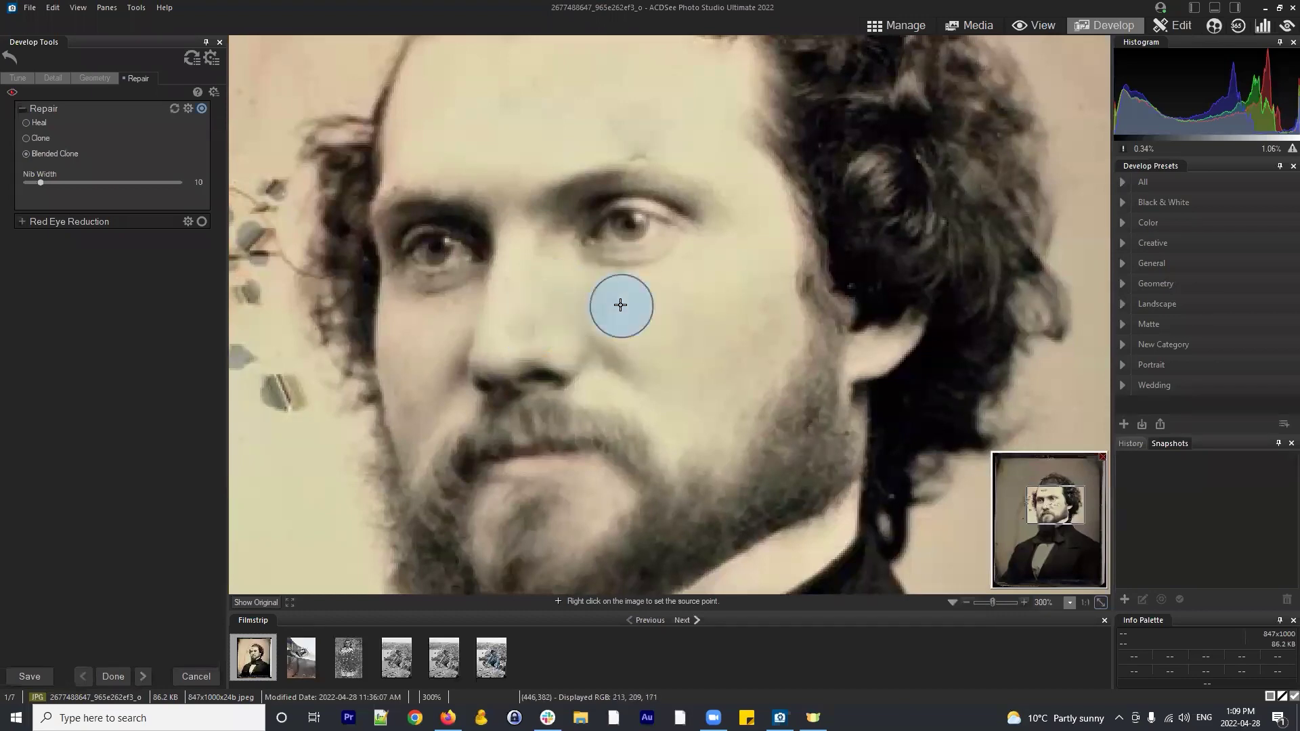
click(522, 321)
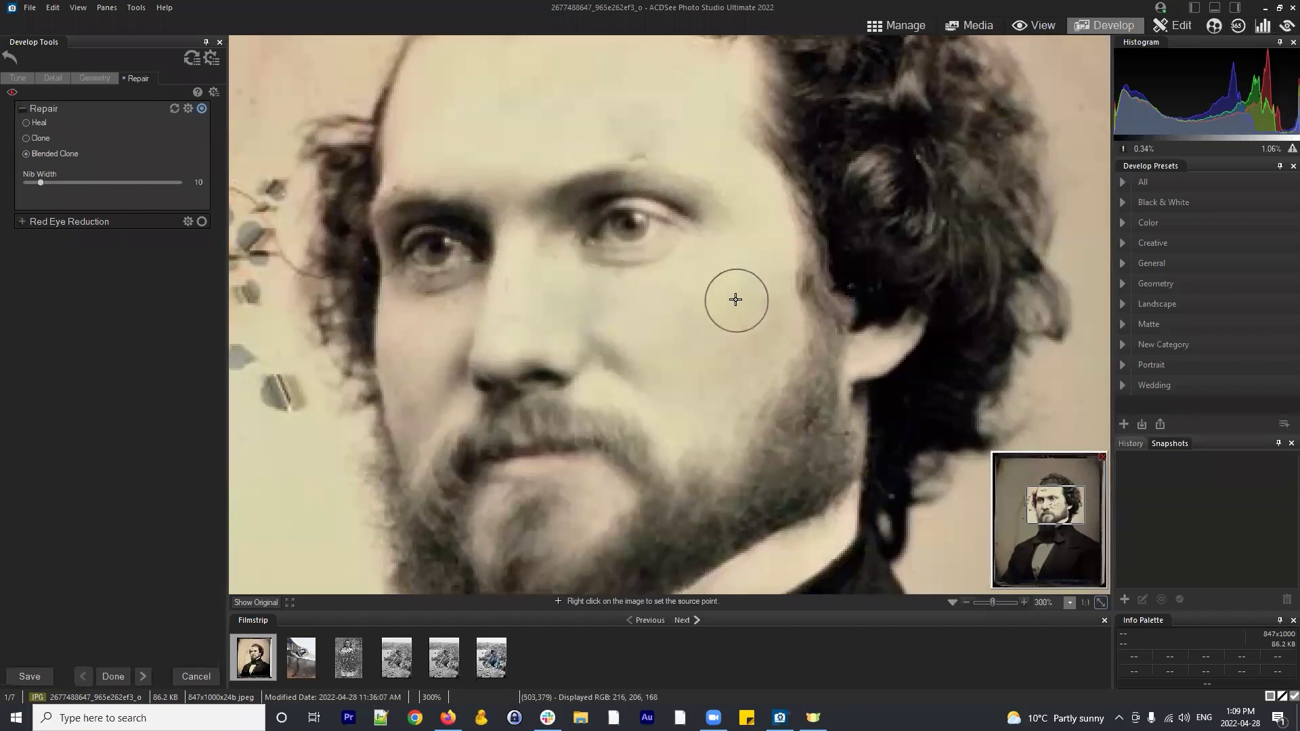
Even out the skin along the bridge of the nose with Blended Clone, sampling the clean left cheek
right_click(685, 318)
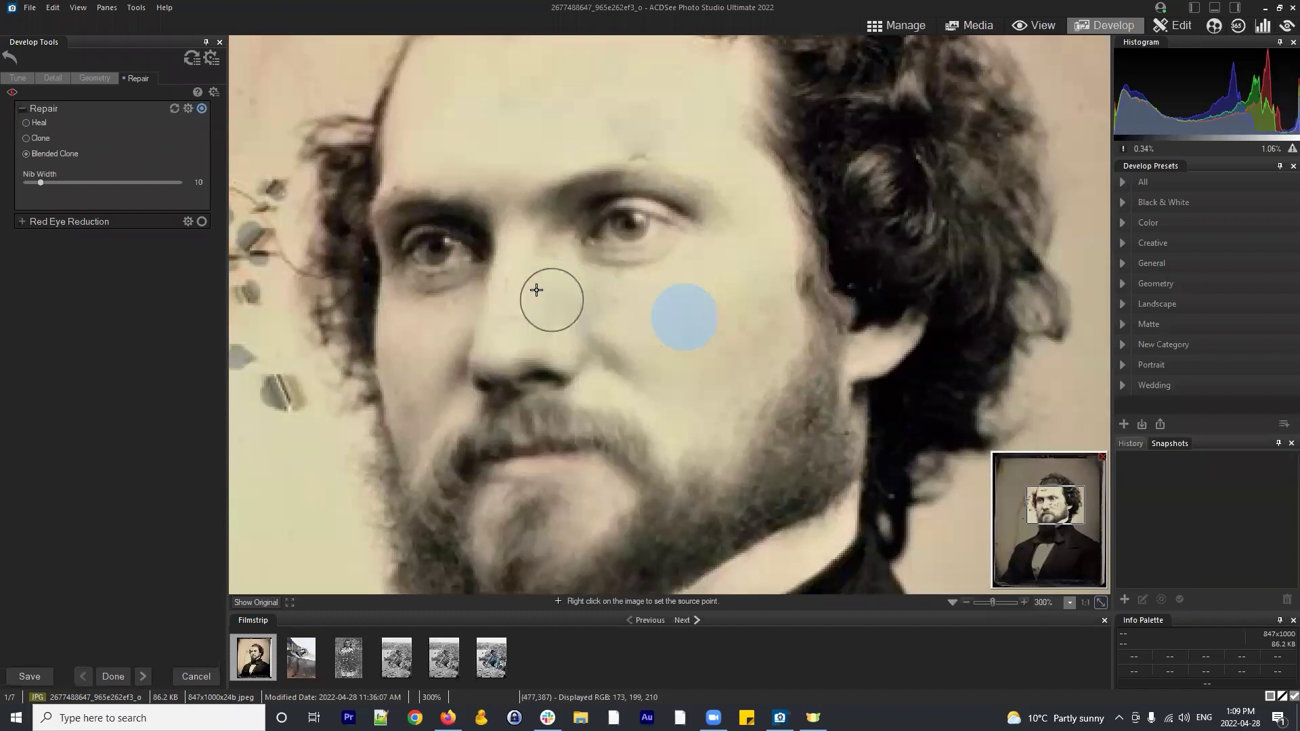
click(520, 287)
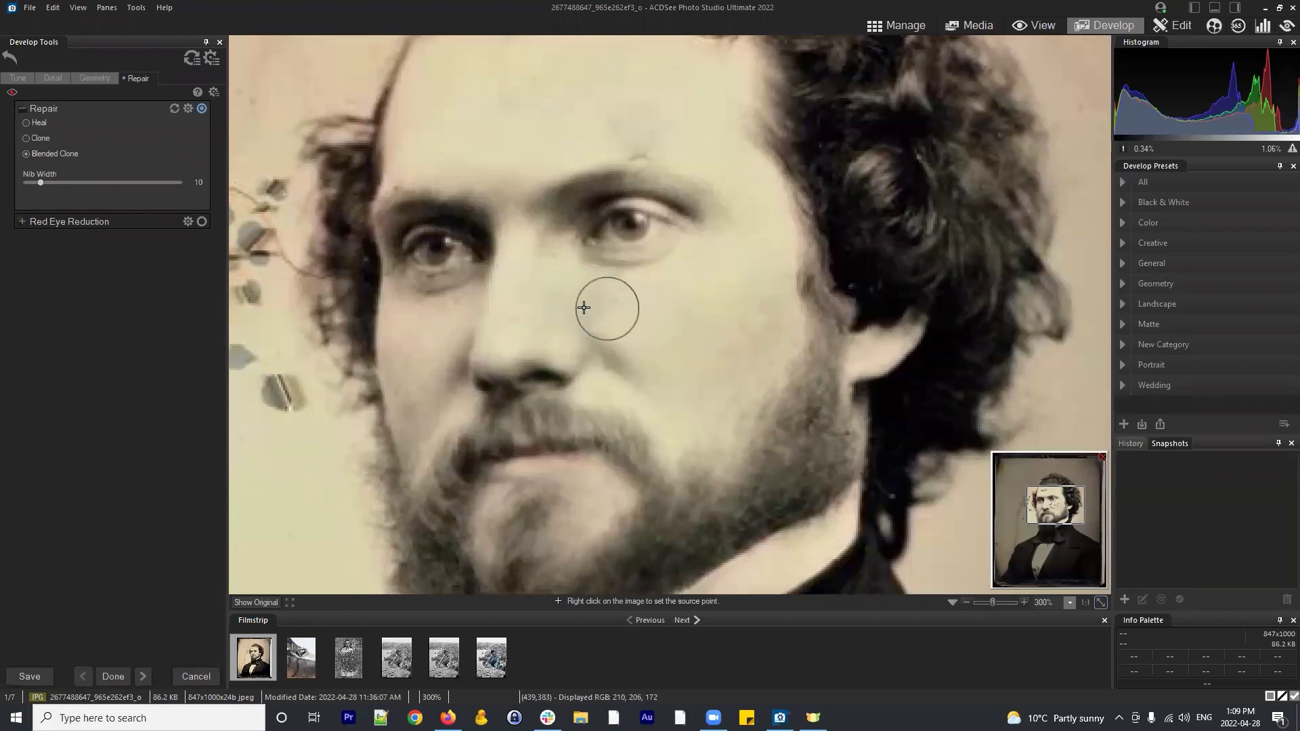
click(609, 290)
Examine the repaired face up close and zoomed out, along with the stained and spotted background beside the man's head
mouse_move(589, 298)
mouse_down()
mouse_move(749, 302)
mouse_move(837, 329)
mouse_up()
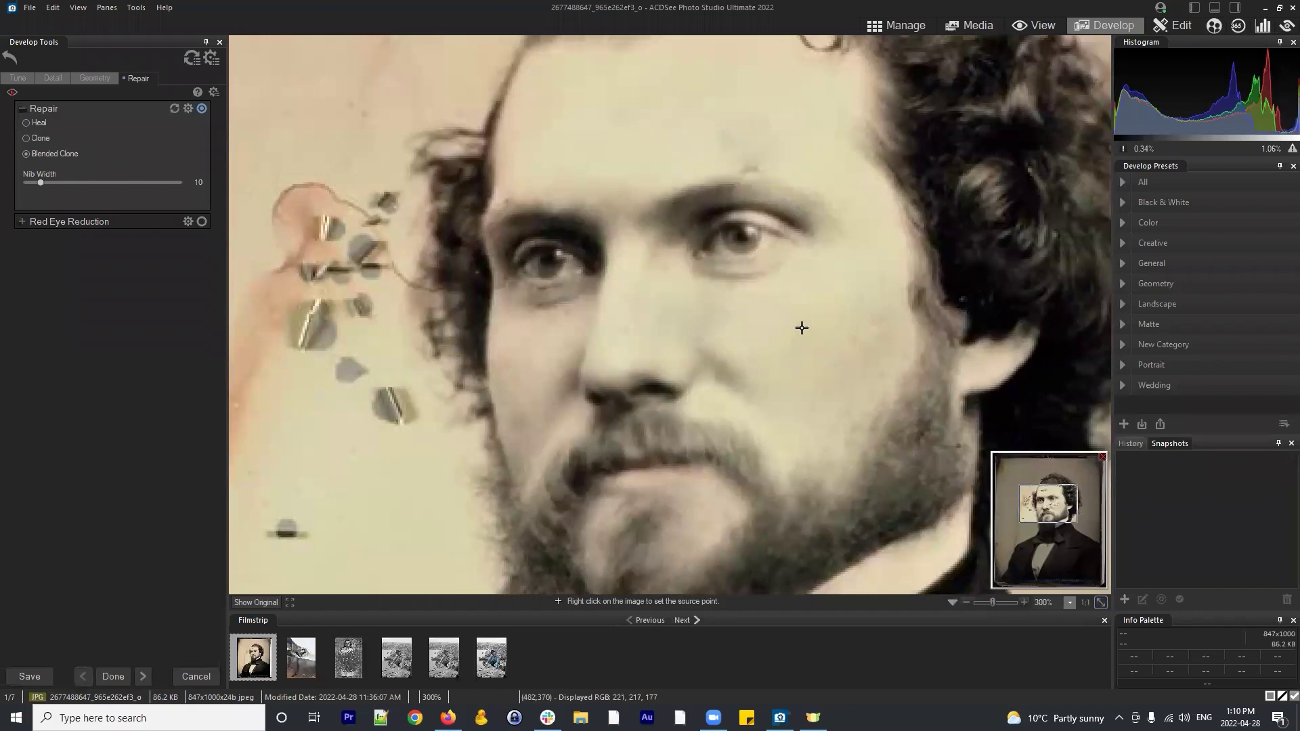
scroll(771, 363, down, 1)
click(798, 267)
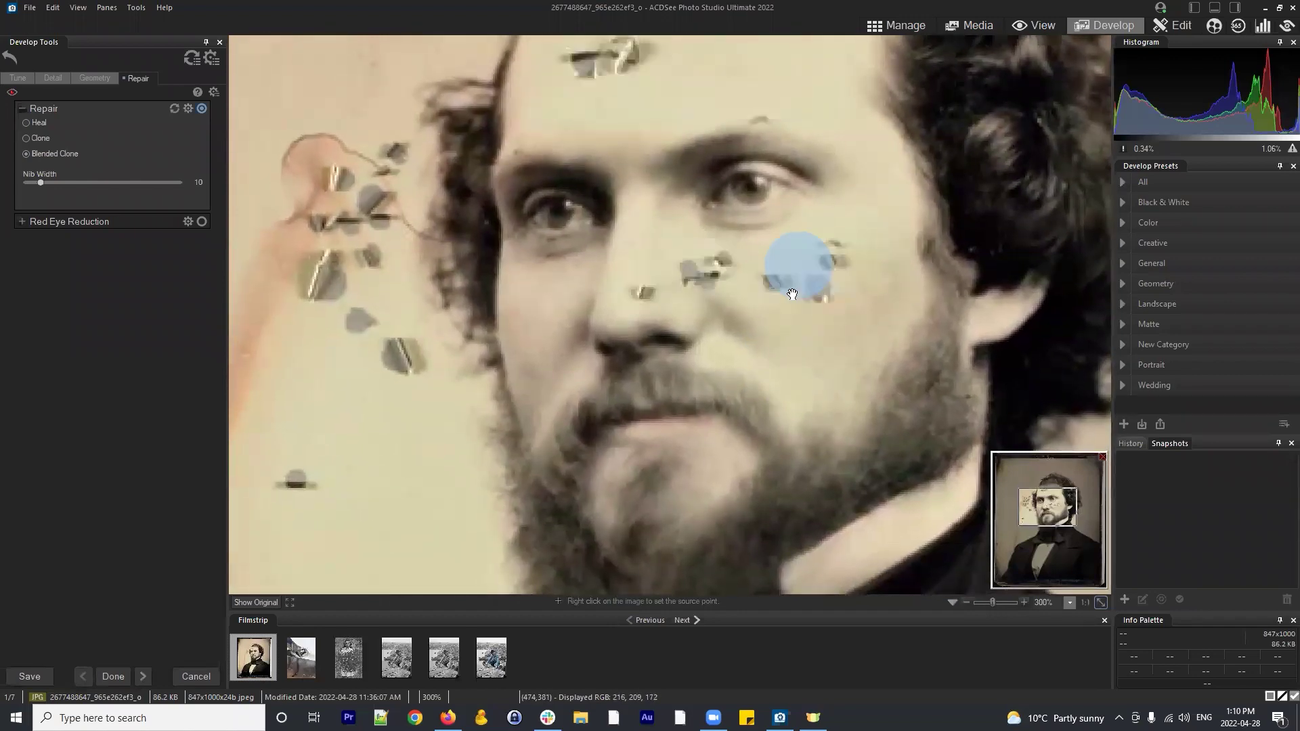
scroll(794, 284, up, 1)
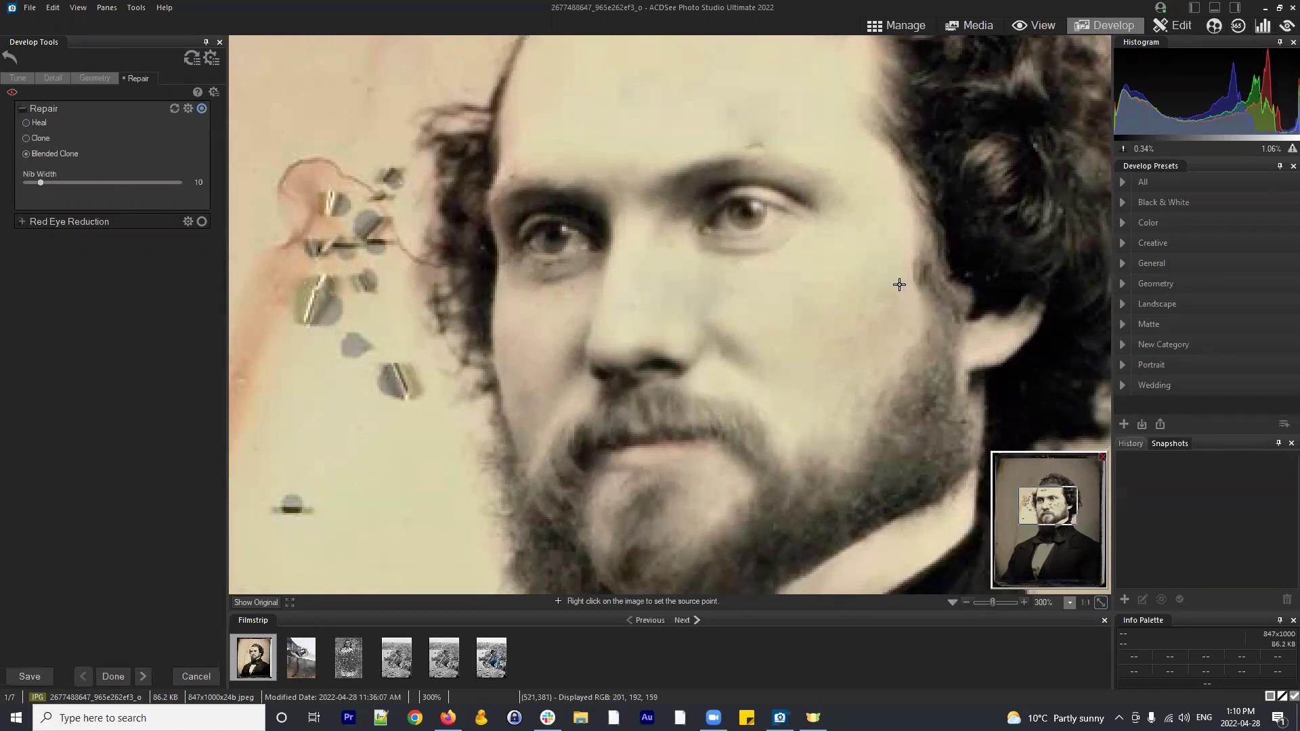
drag(688, 145, 785, 116)
scroll(491, 110, up, 3)
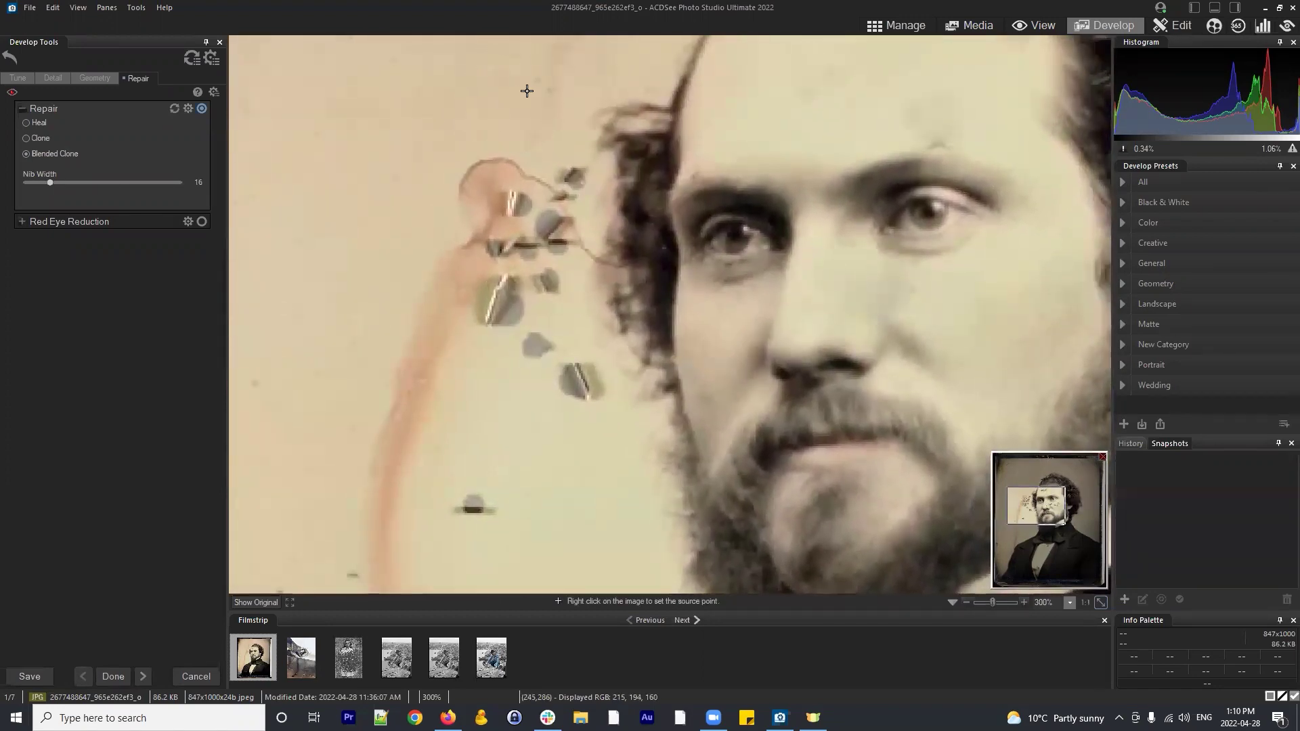
drag(542, 107, 771, 154)
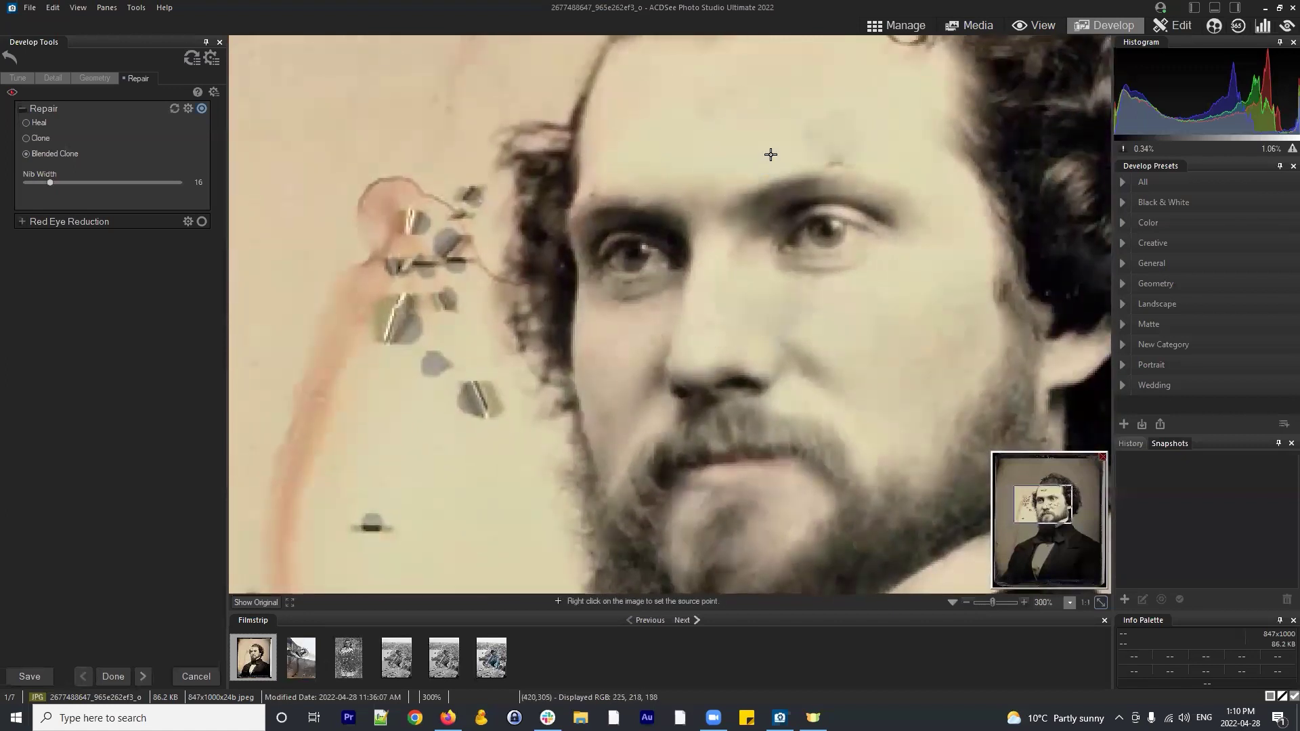
scroll(853, 122, down, 4)
key(minus)
scroll(780, 291, down, 2)
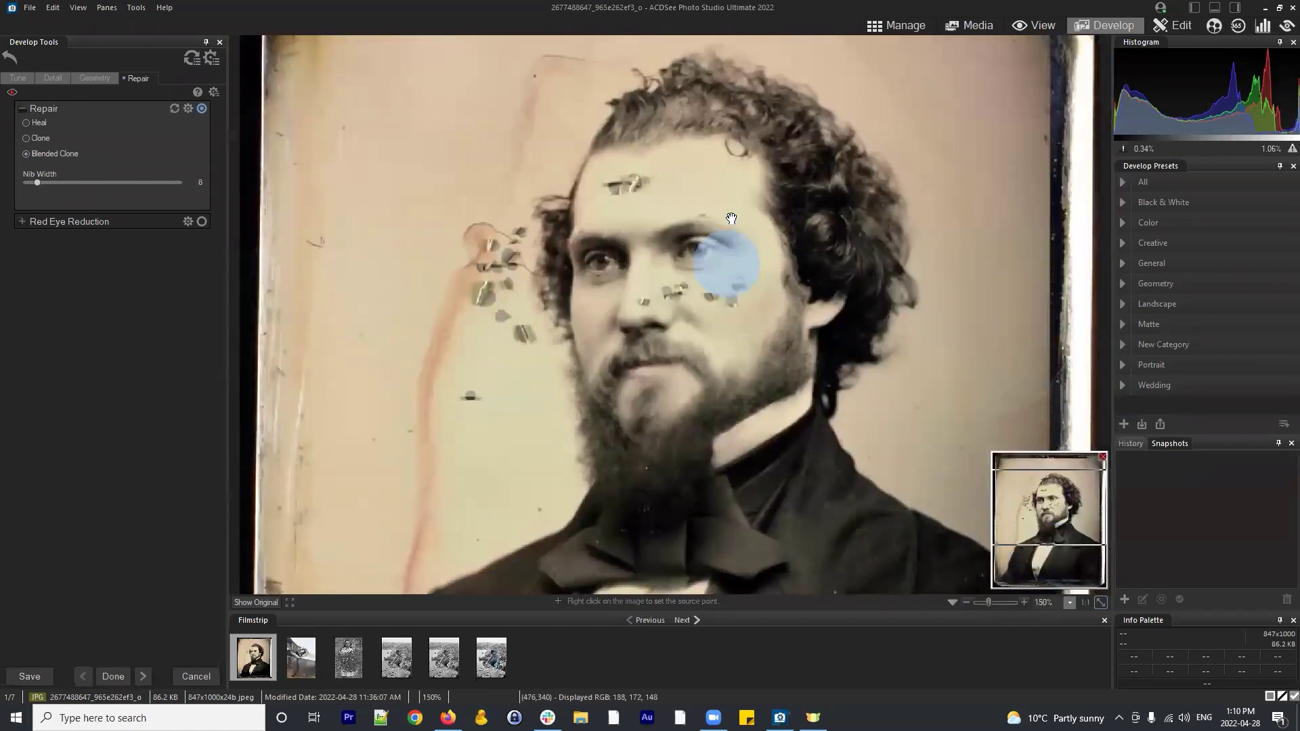
scroll(426, 238, up, 1)
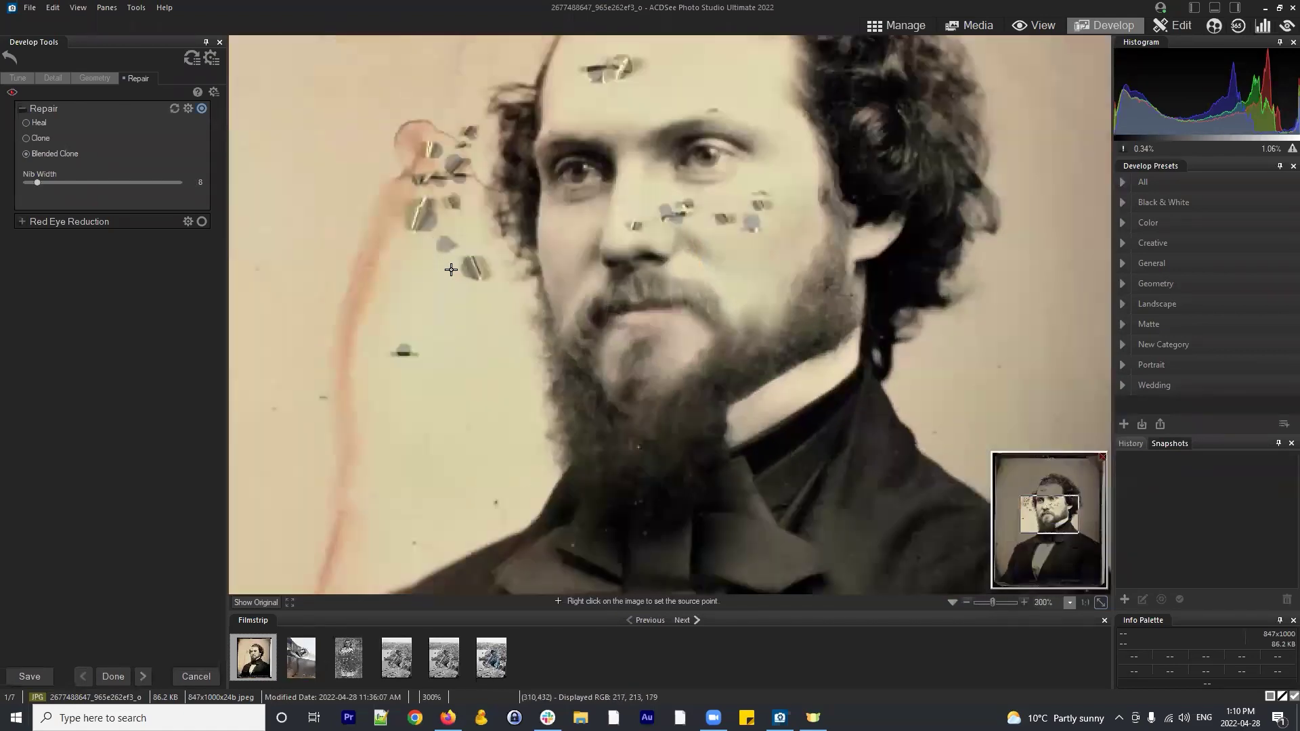
scroll(425, 238, up, 1)
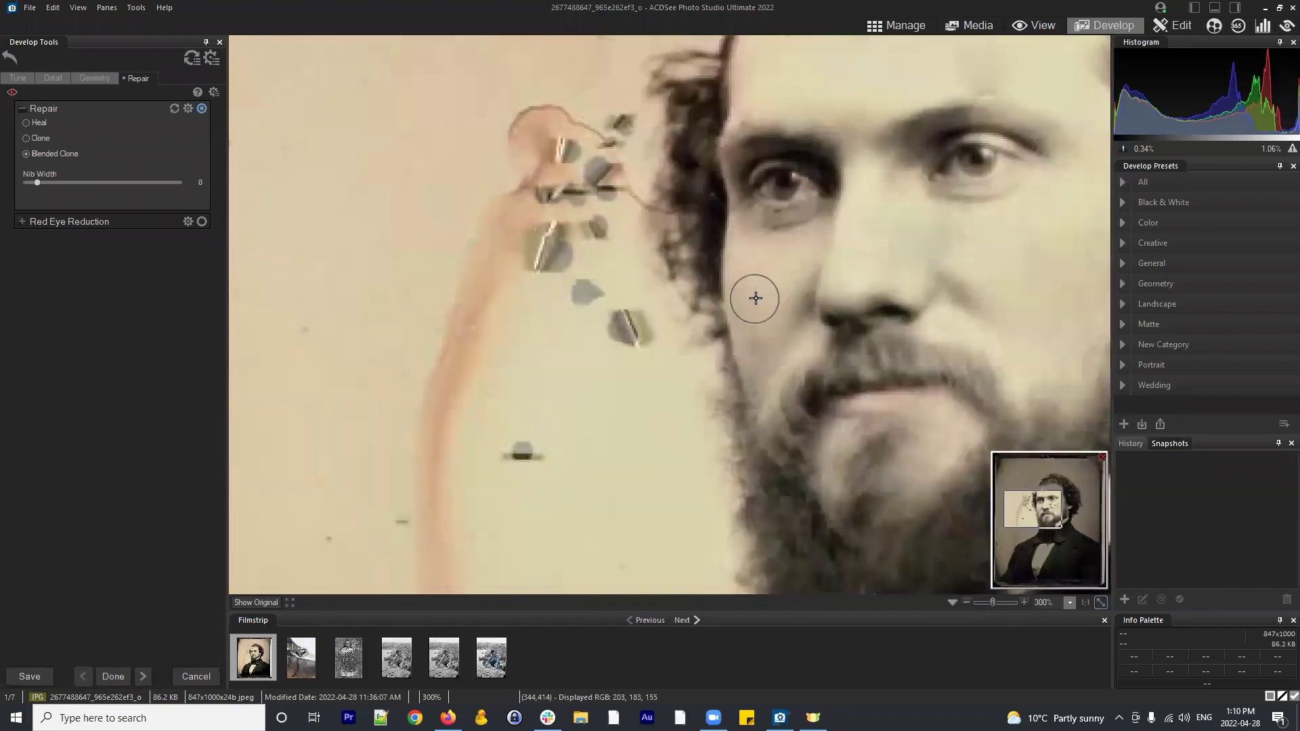
scroll(677, 346, up, 2)
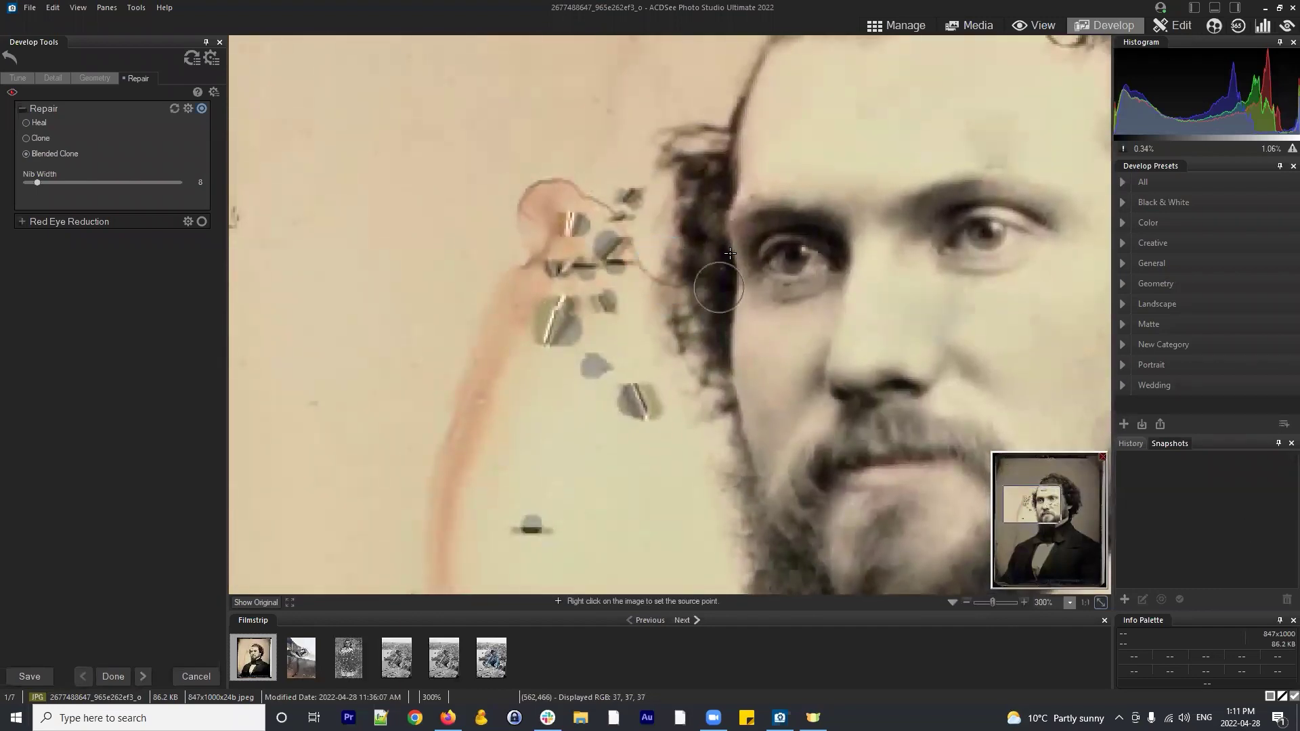
Cover the round red stain and upper dark spots beside the hair using a nib width of 19, sampling clean background nearby
scroll(572, 104, up, 7)
scroll(576, 115, up, 4)
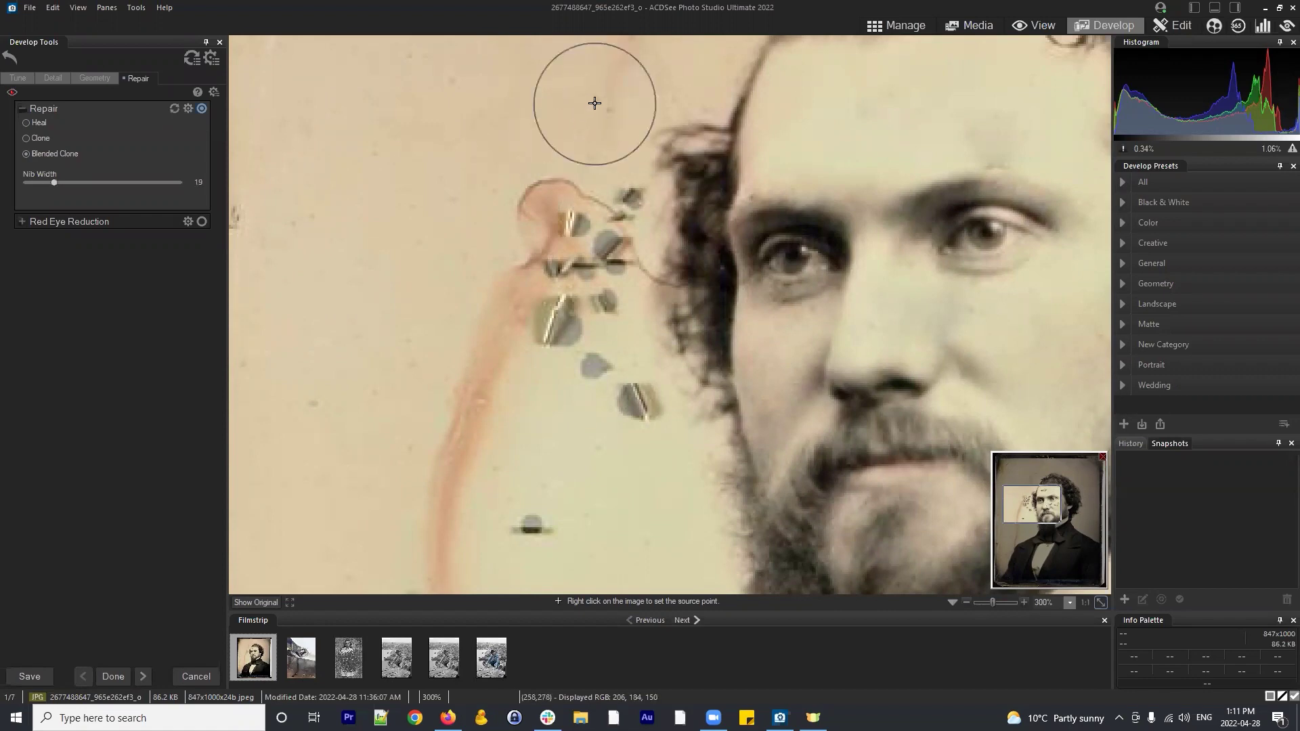
click(568, 107)
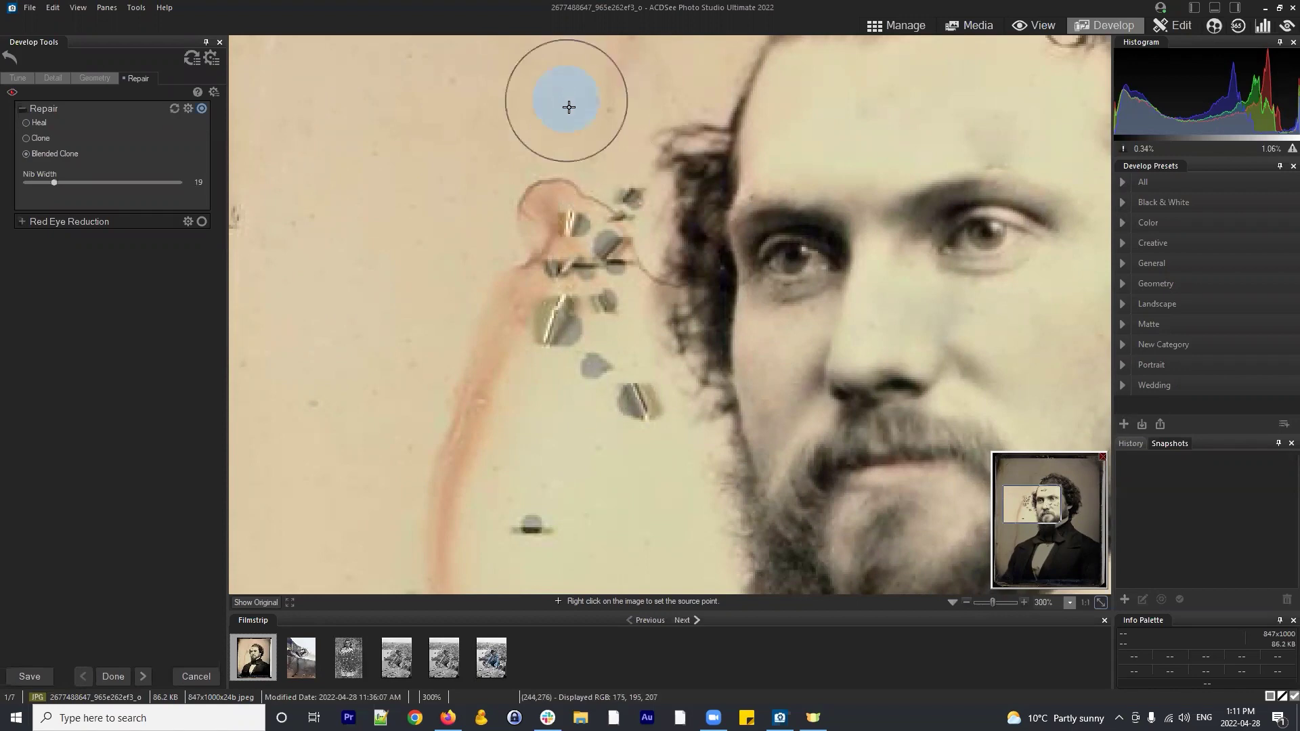
drag(568, 107, 586, 198)
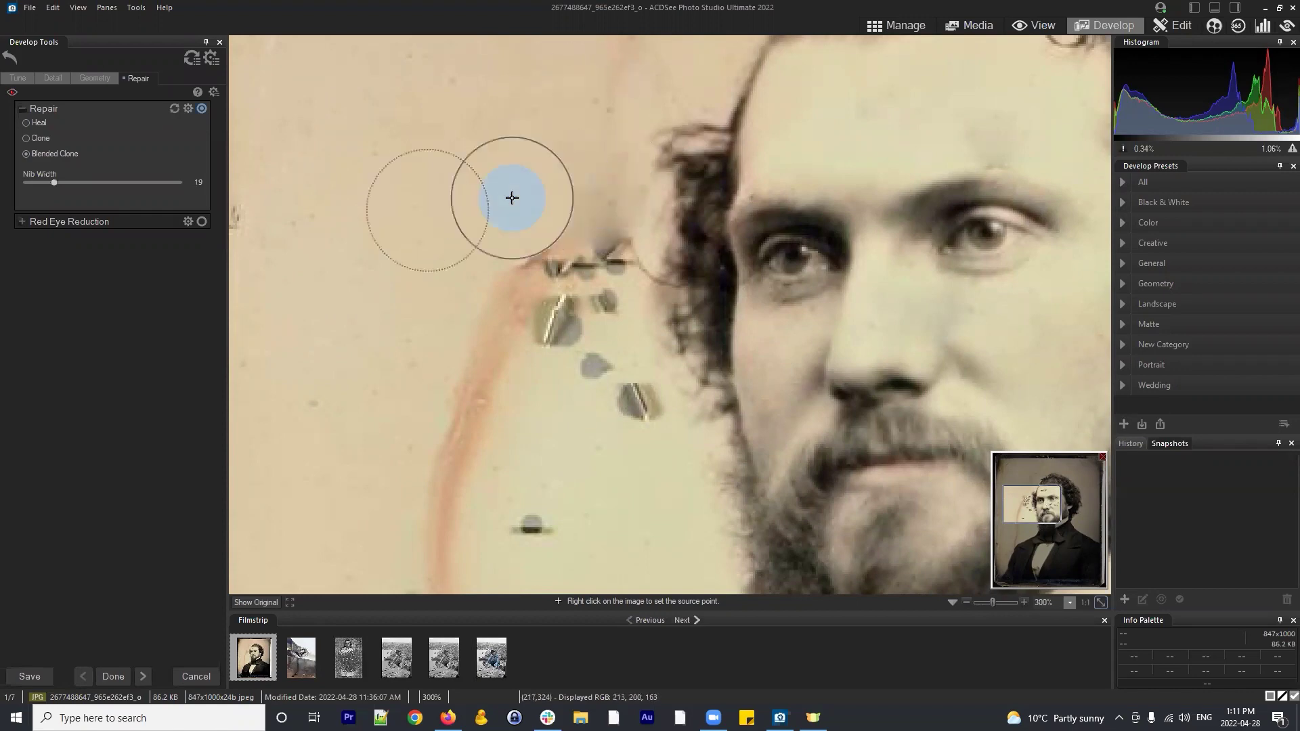
right_click(410, 167)
click(587, 195)
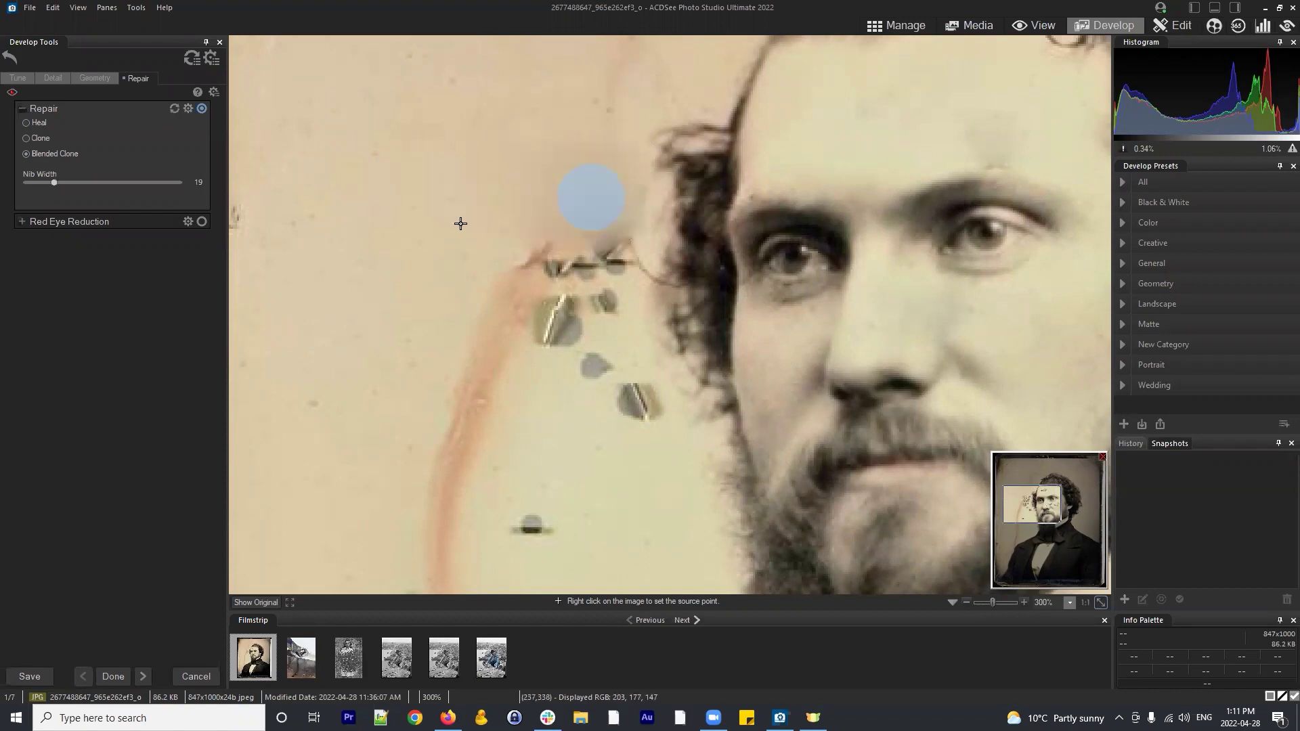
Blend away the remaining cluster of dark spots and the horizontal crack beside the man's hair and cheek, sampling clean background
click(655, 526)
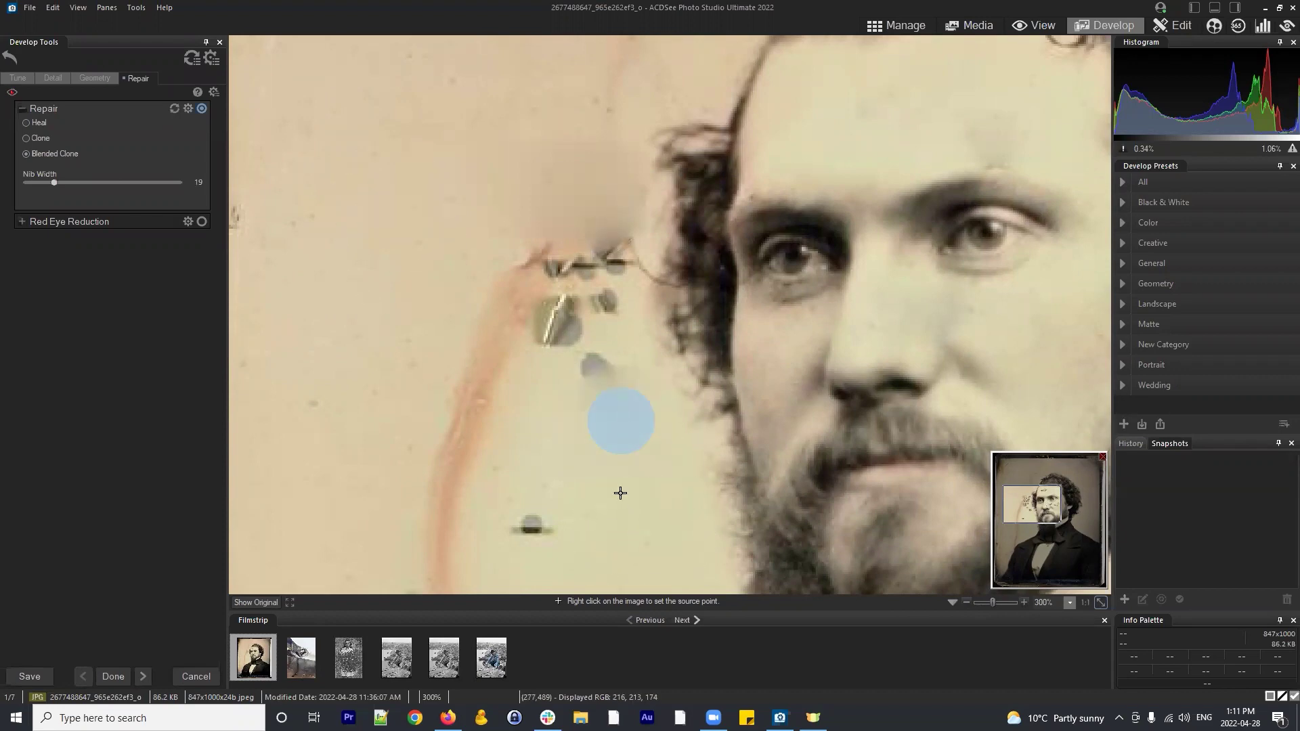
click(552, 337)
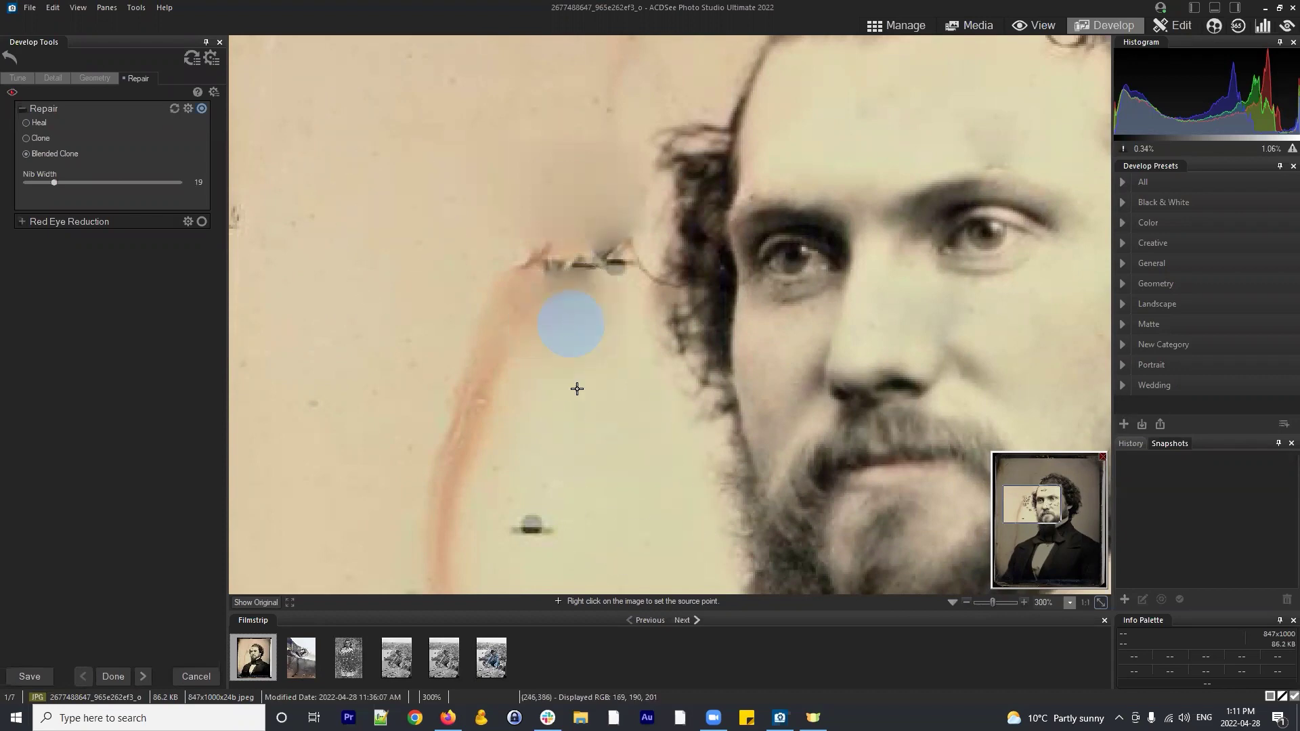
right_click(632, 467)
click(586, 257)
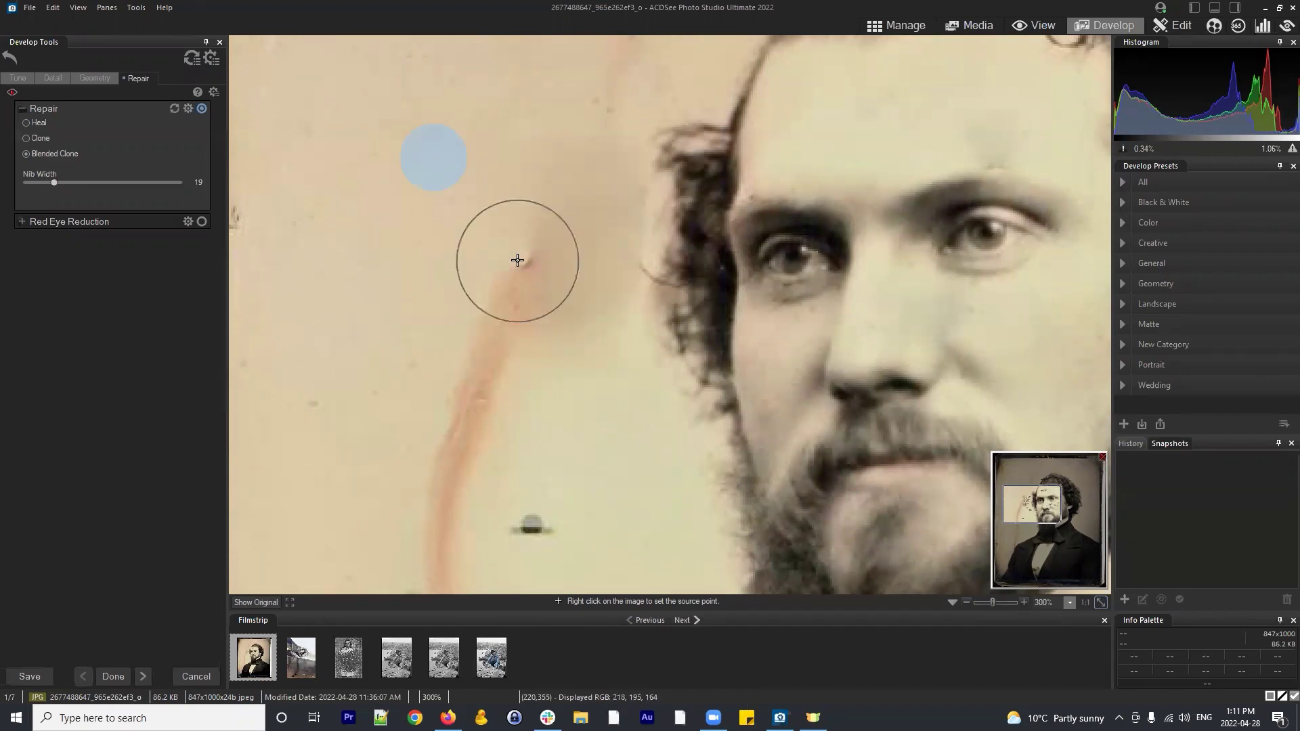
drag(517, 262, 516, 297)
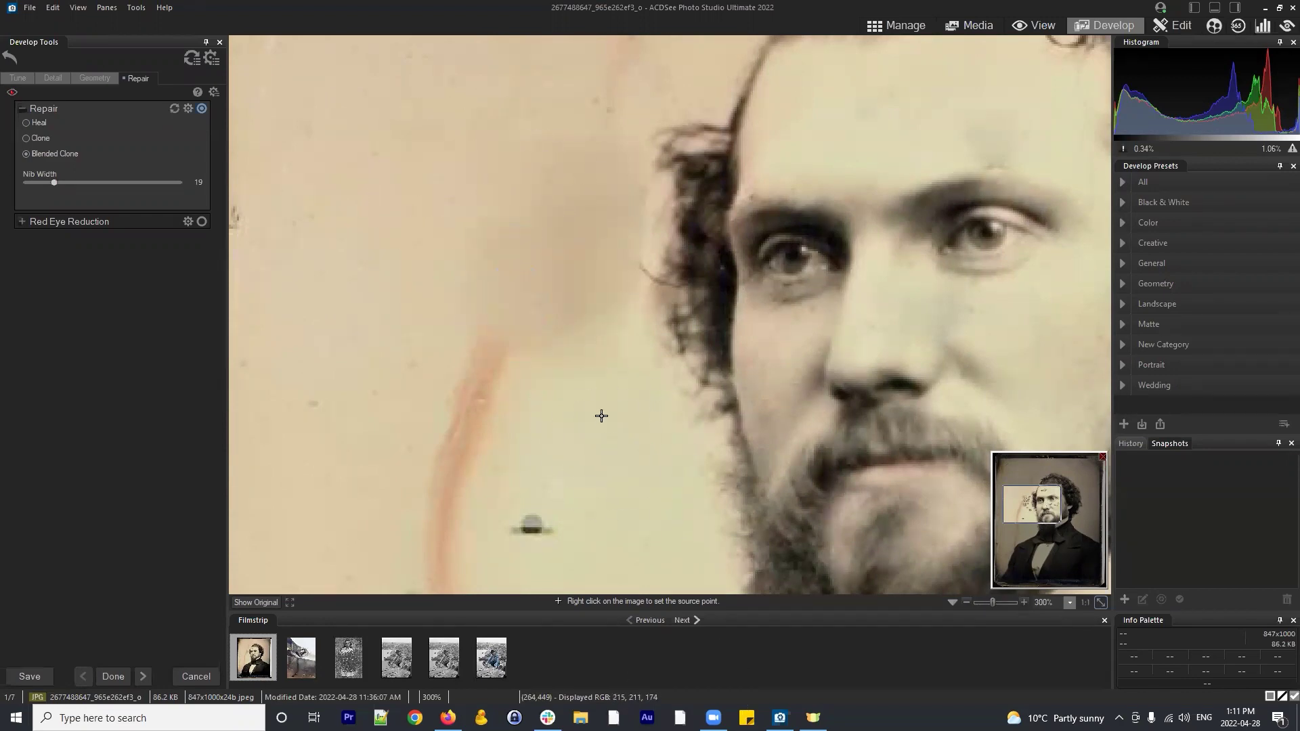
Remove the isolated dark spot beside the beard with nib width 22 and the red streak's upper end with nib width 19
drag(603, 429, 632, 262)
scroll(643, 415, up, 3)
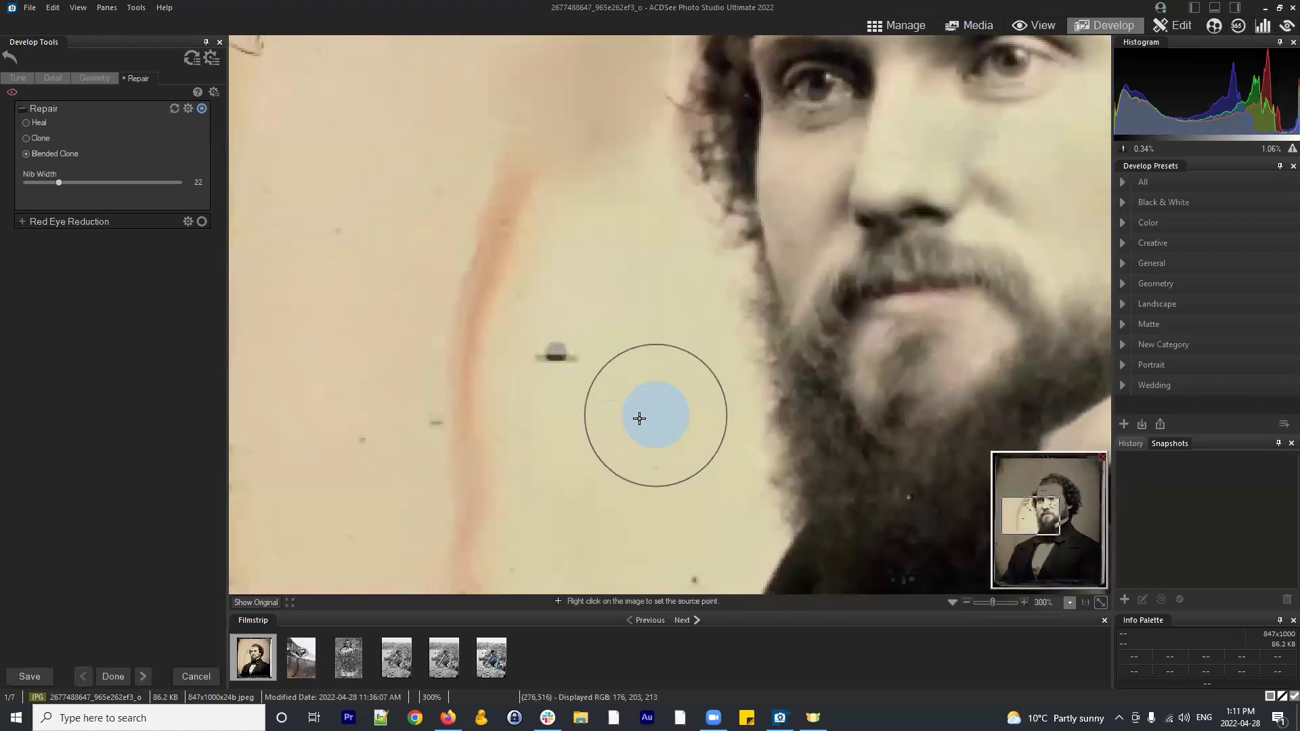
drag(639, 418, 566, 363)
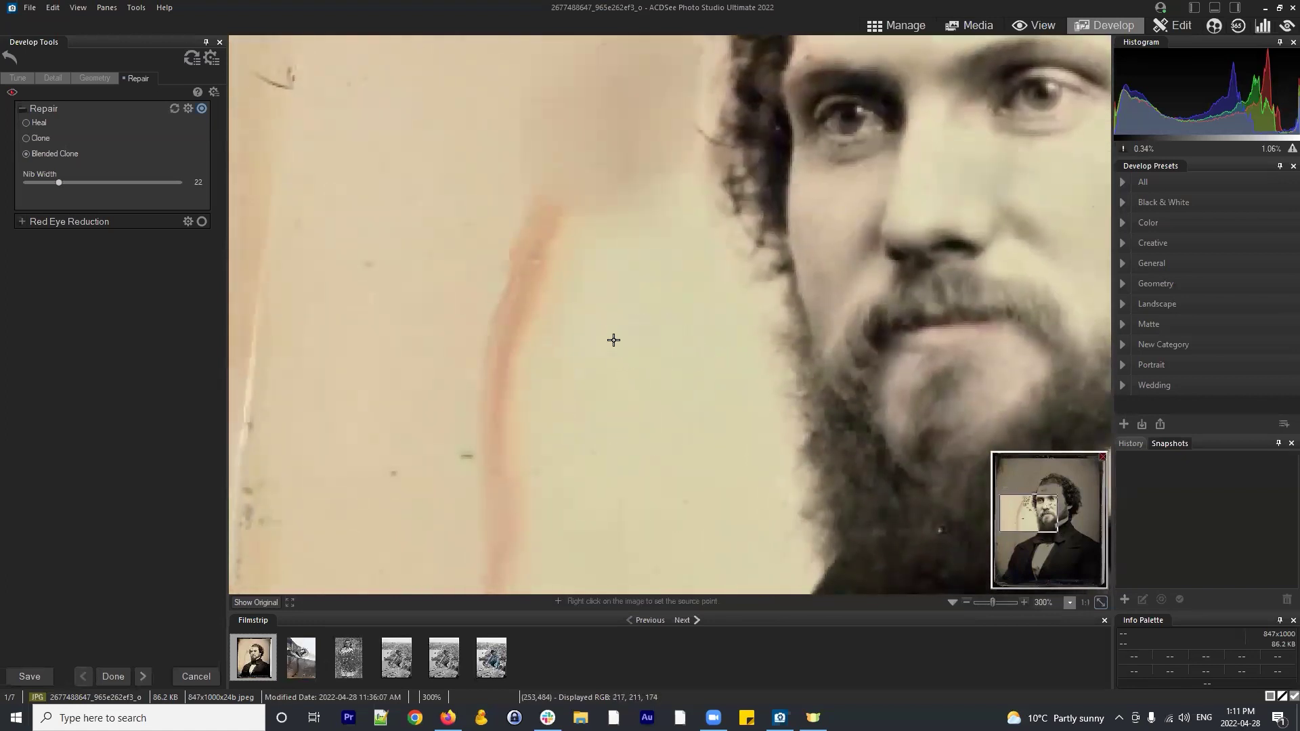
scroll(613, 340, down, 3)
drag(560, 197, 539, 248)
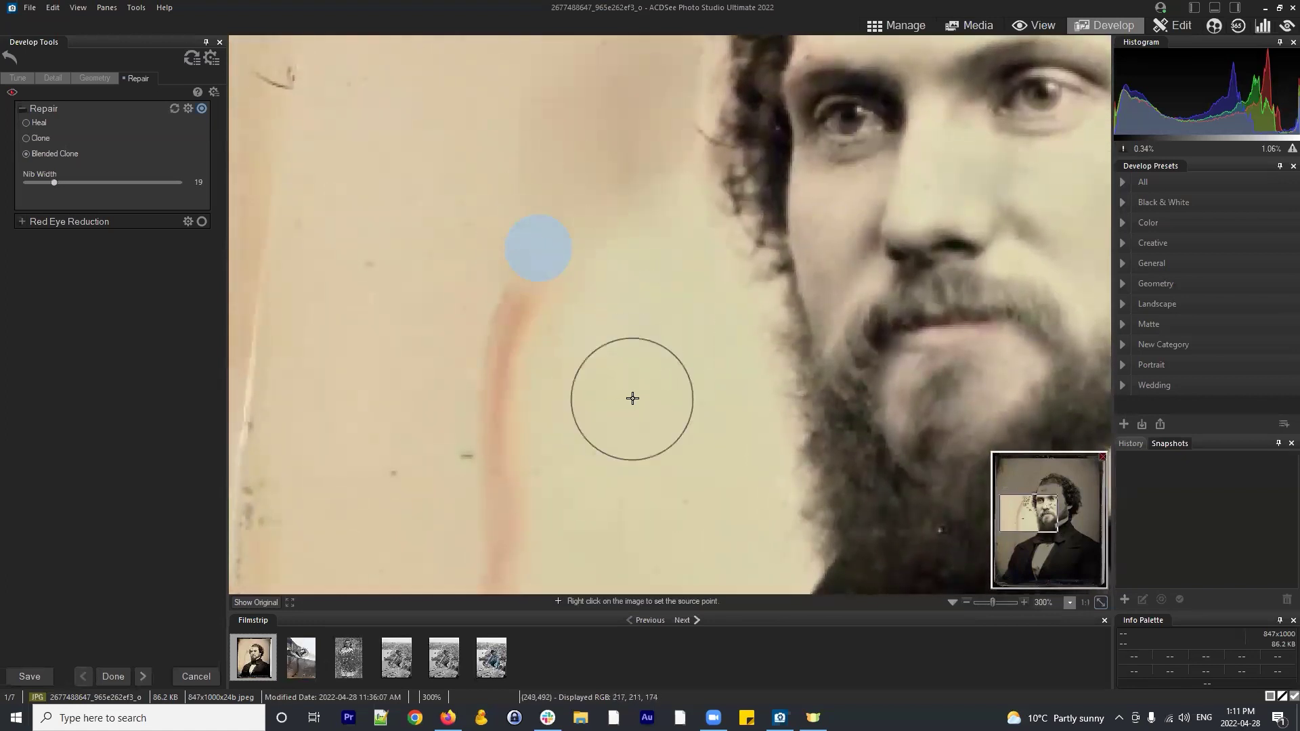
Paint out the red streak down to beard level with a nib width of 18, sampling the background outside the streak
scroll(661, 352, down, 1)
scroll(661, 349, down, 3)
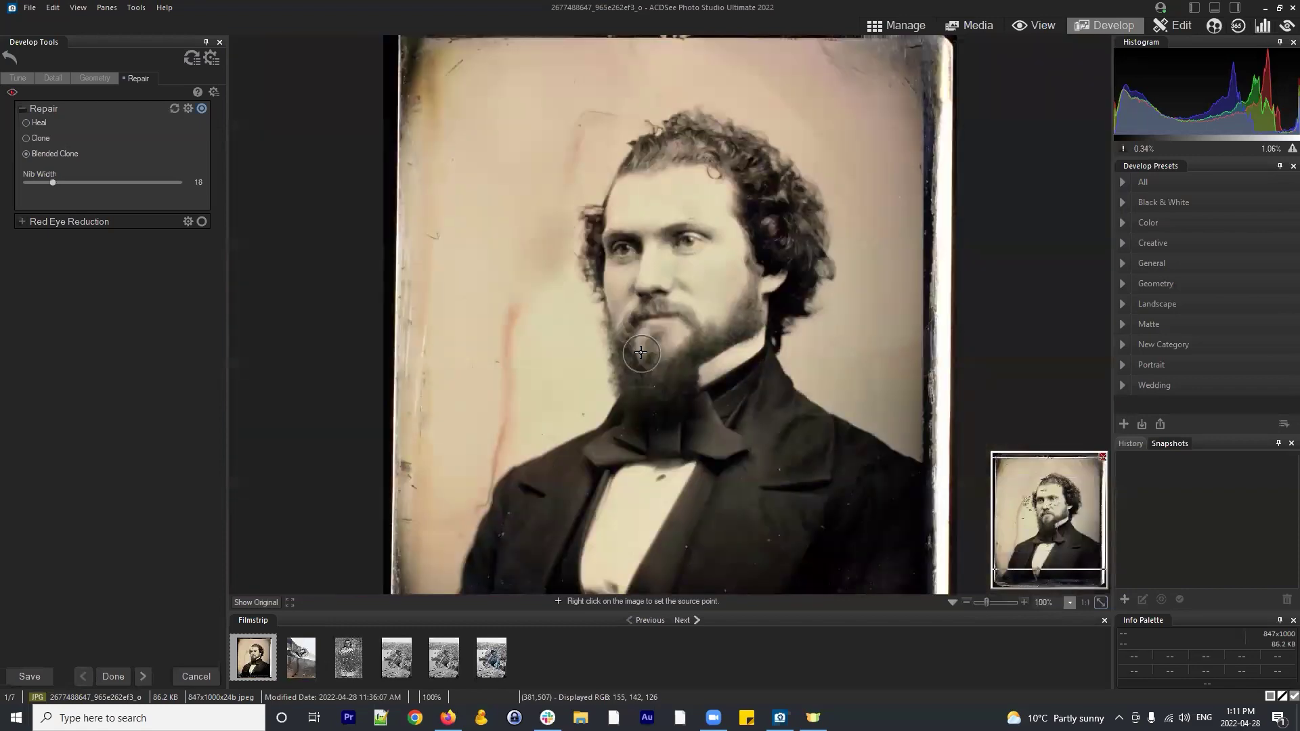
scroll(499, 313, up, 2)
right_click(370, 274)
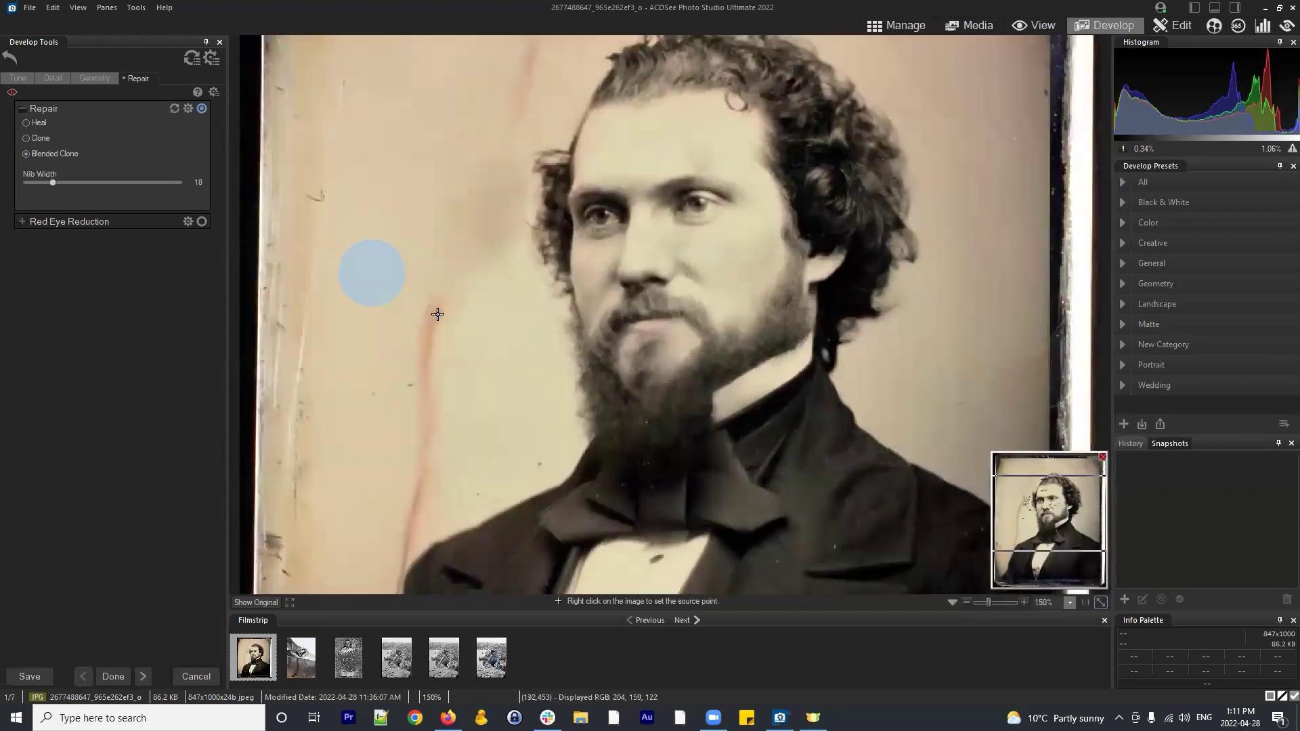
drag(438, 313, 425, 403)
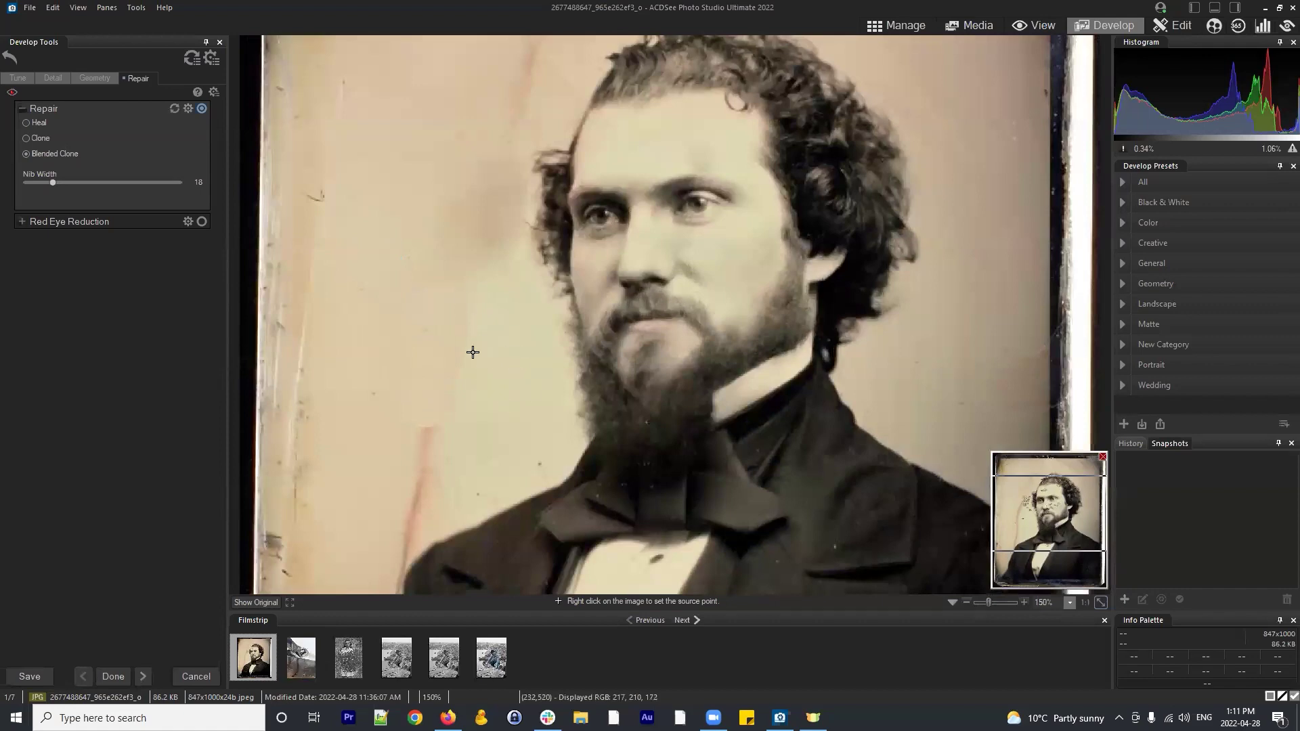
Cover the lower part of the red streak down to the coat shoulder, sampling clean background beside it
drag(383, 360, 380, 250)
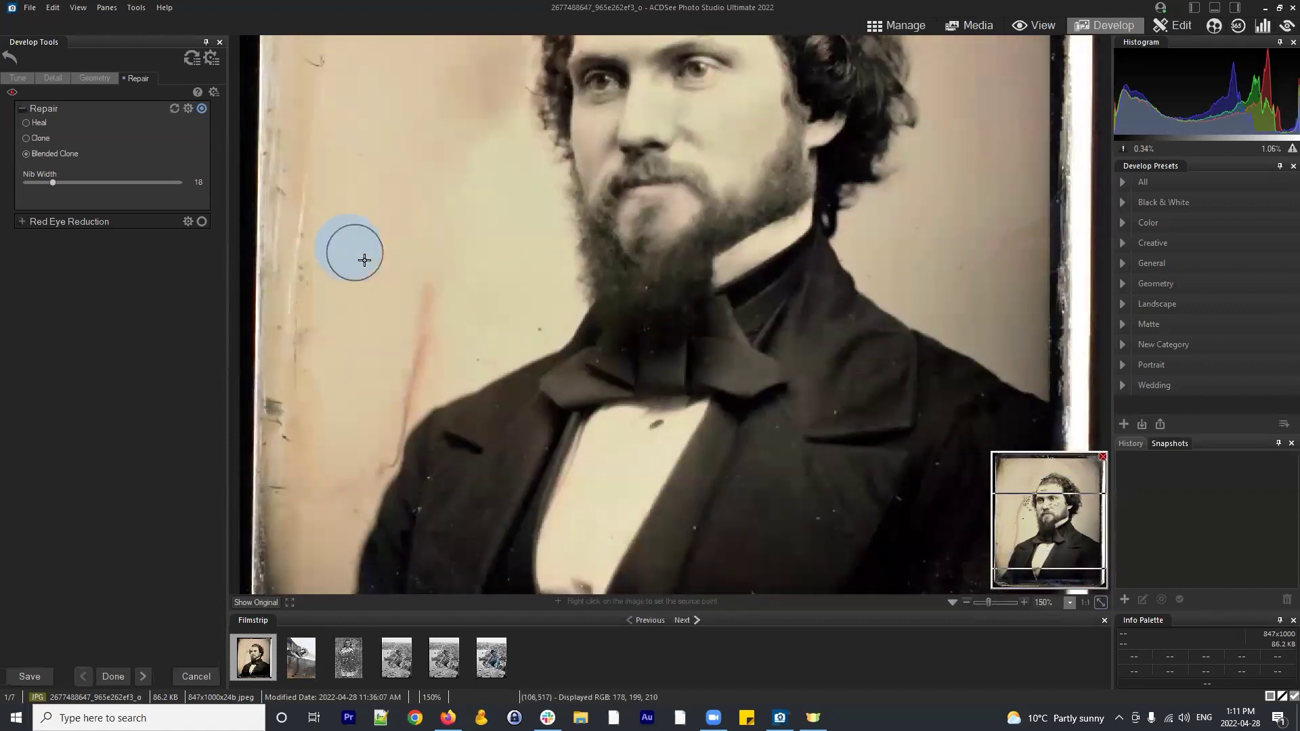
right_click(429, 272)
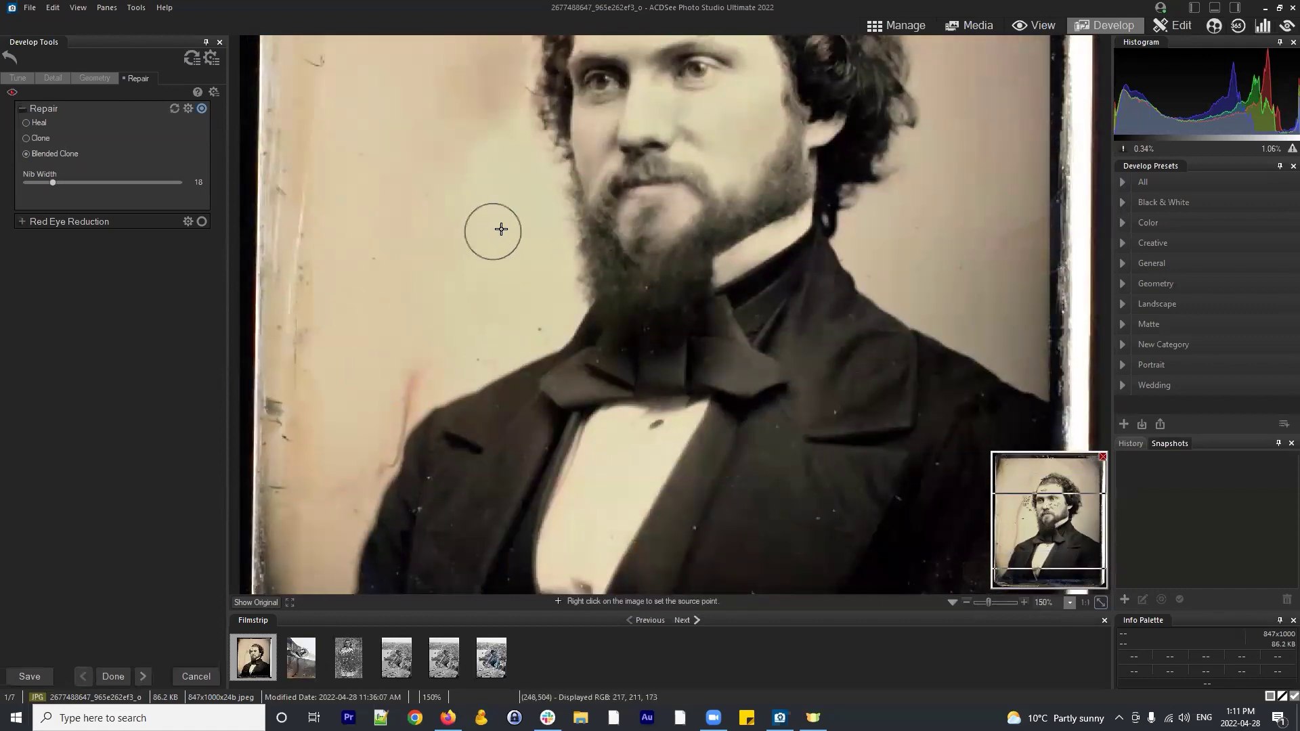
drag(489, 284, 490, 212)
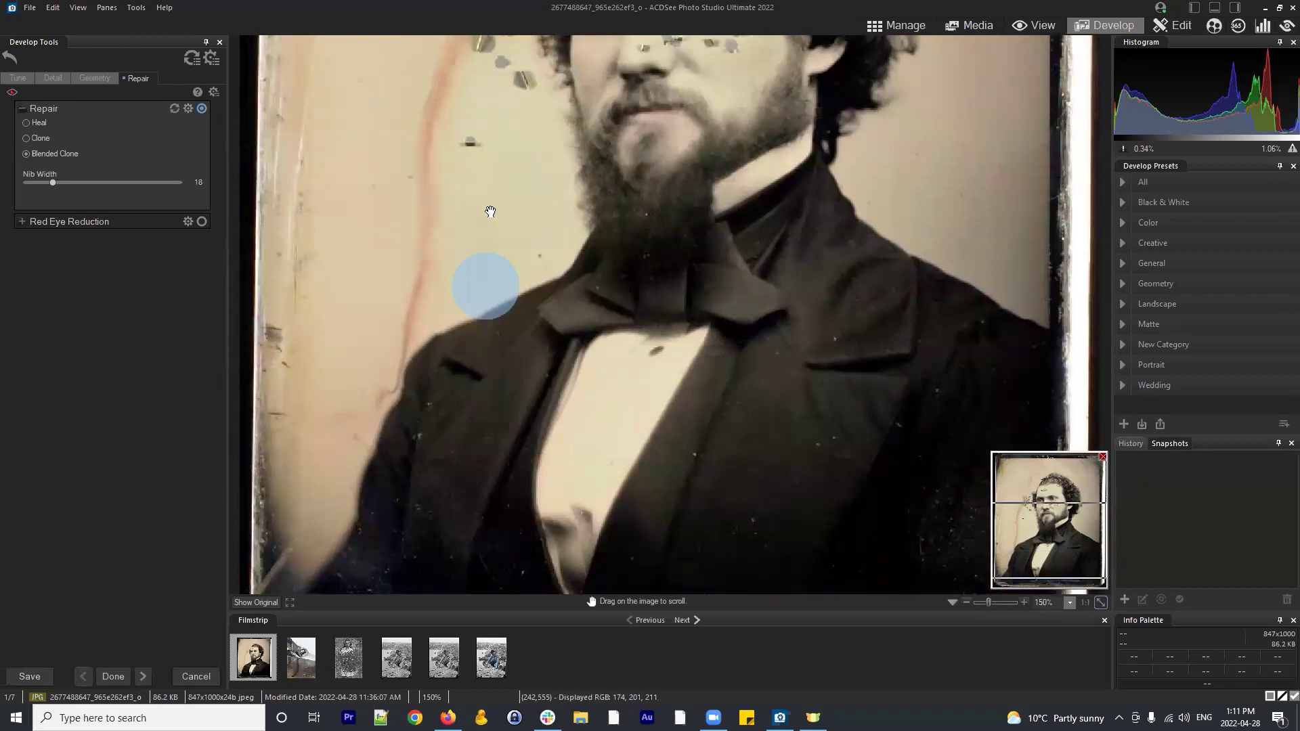
right_click(358, 271)
click(409, 297)
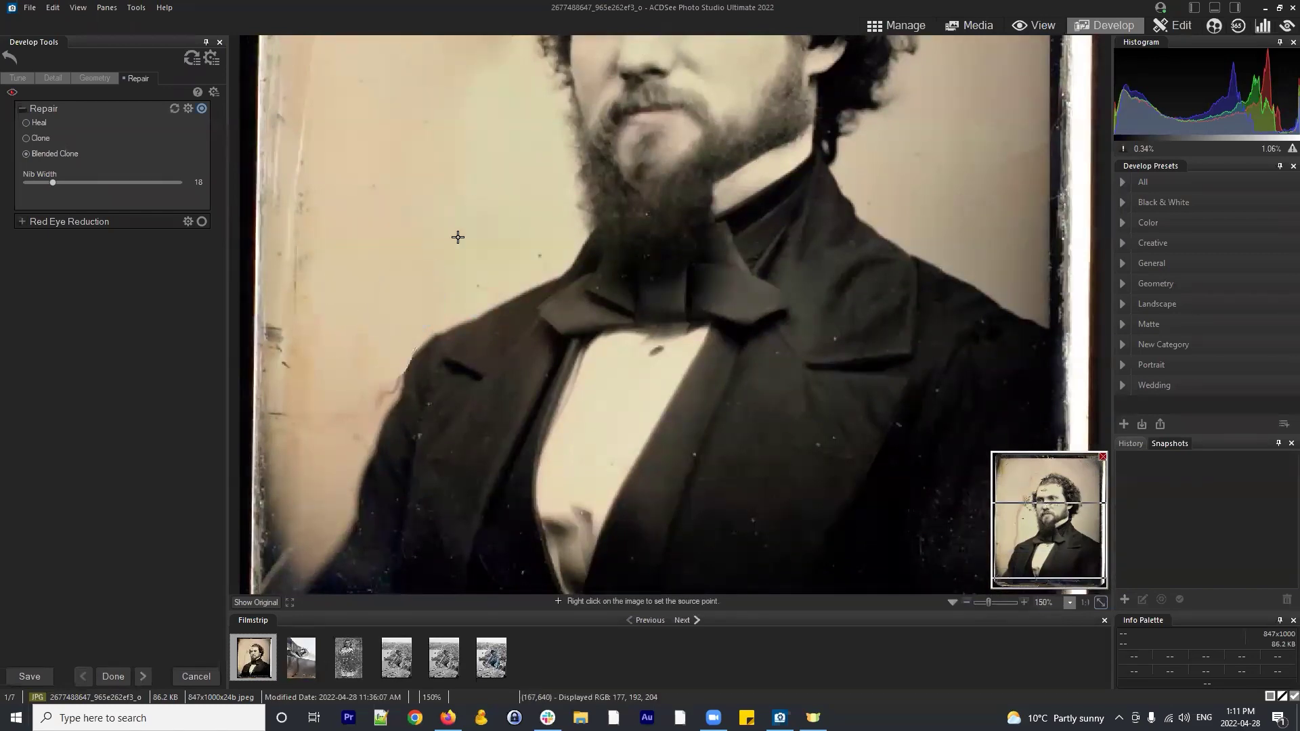
Blend away the remaining end of the red streak along the edge of the coat shoulder and sleeve
drag(372, 278, 388, 199)
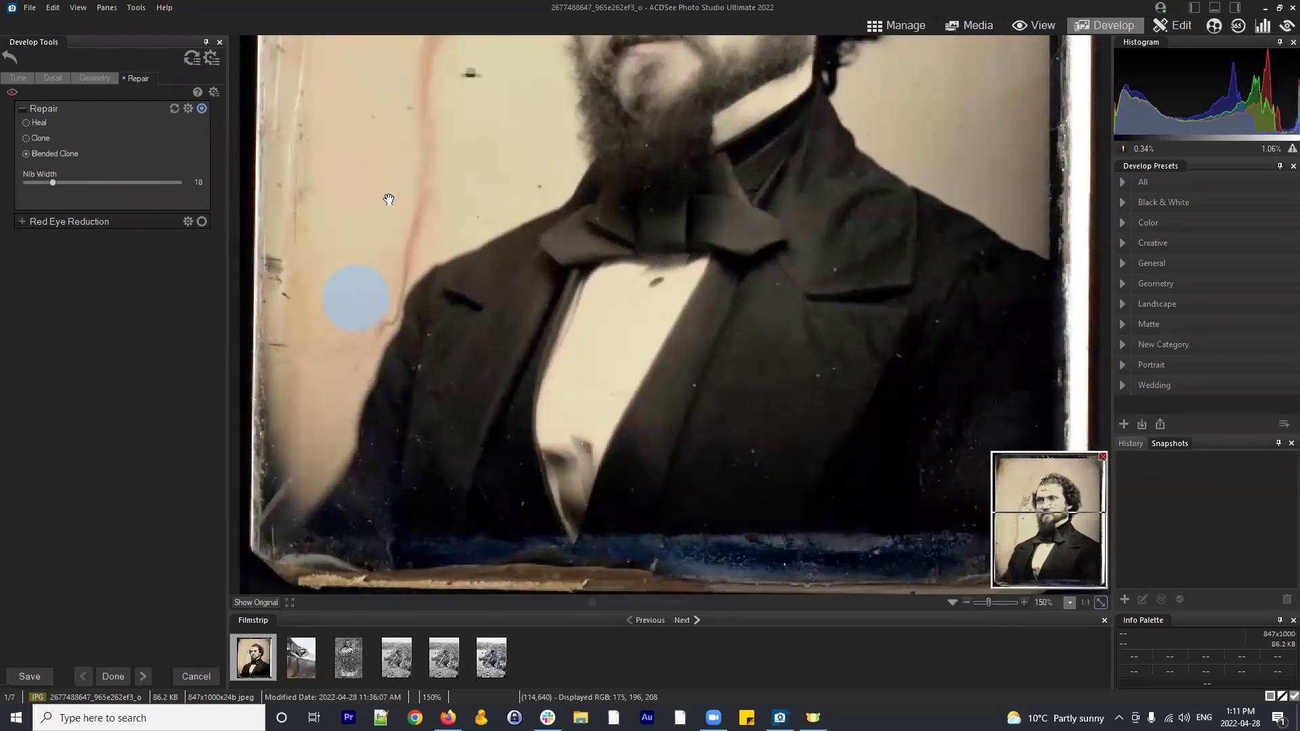
right_click(372, 309)
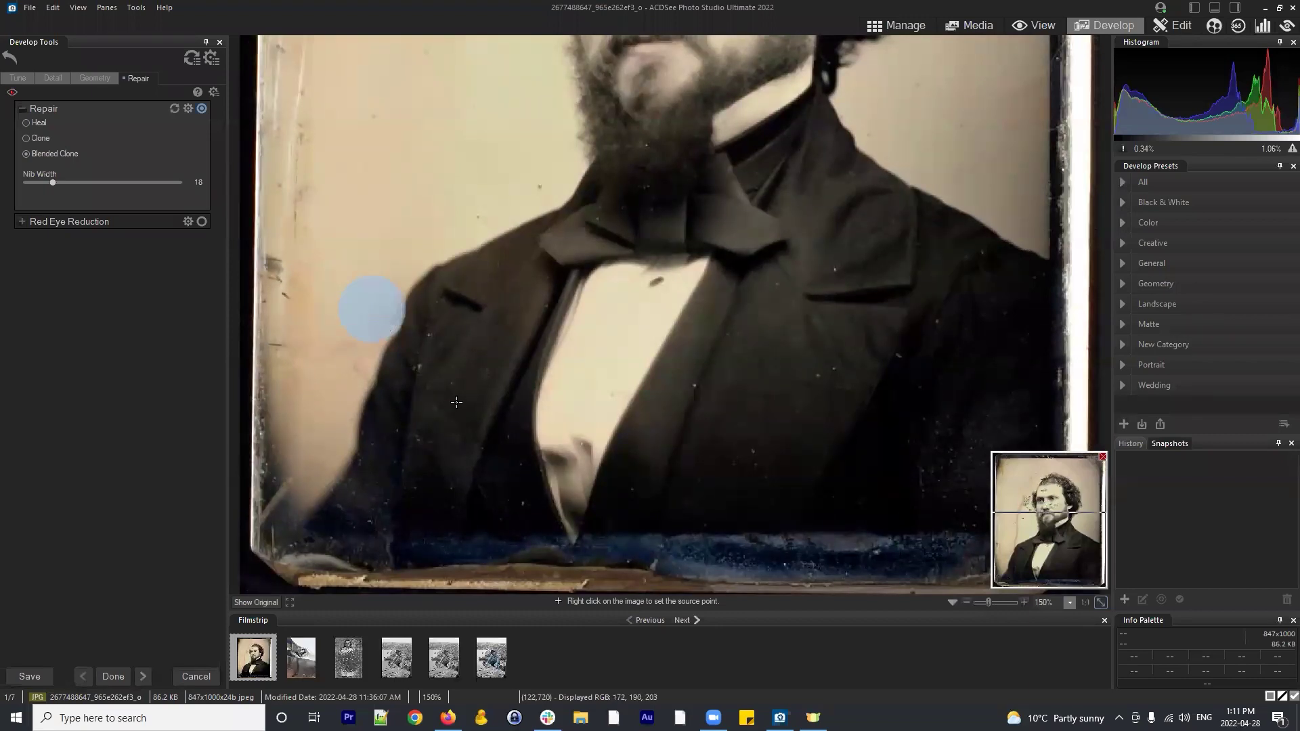
right_click(354, 244)
right_click(374, 306)
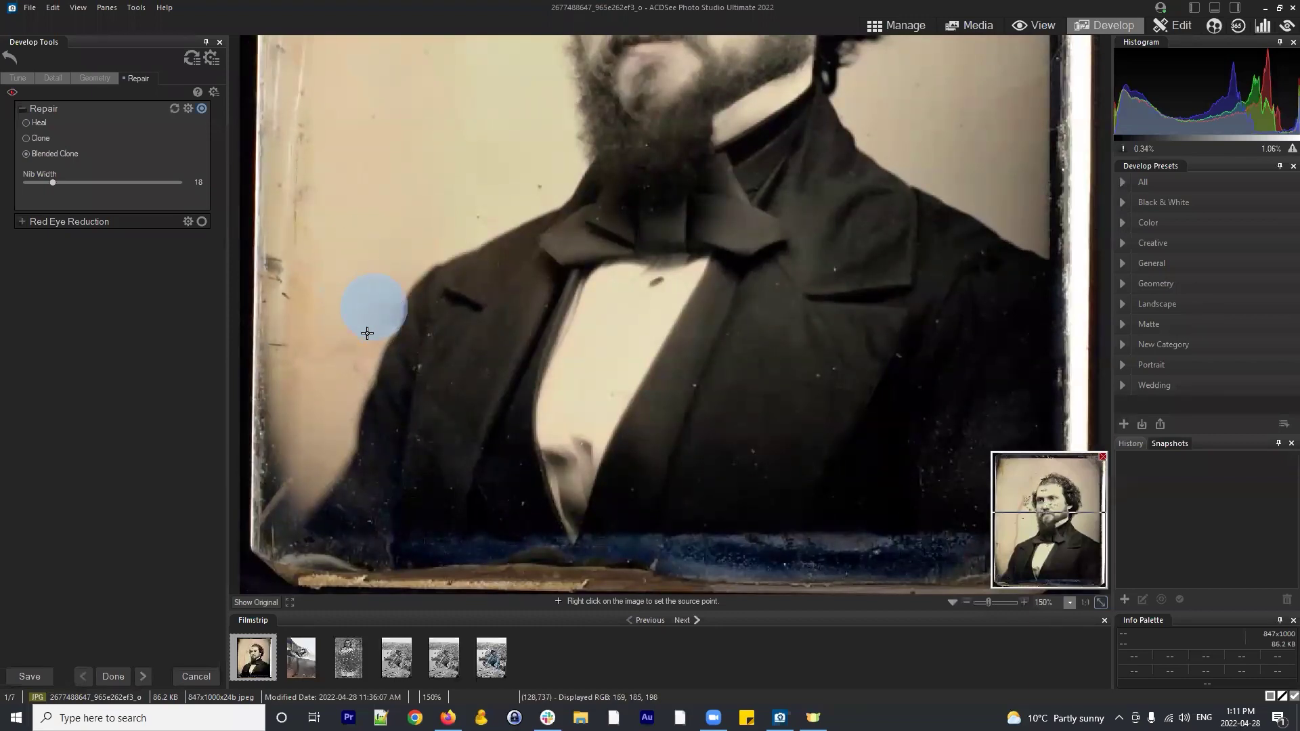
right_click(353, 293)
right_click(338, 349)
Remove the faint red streak beside the forehead and the curved line near the top of the hair, sampling adjacent background
drag(444, 169, 456, 276)
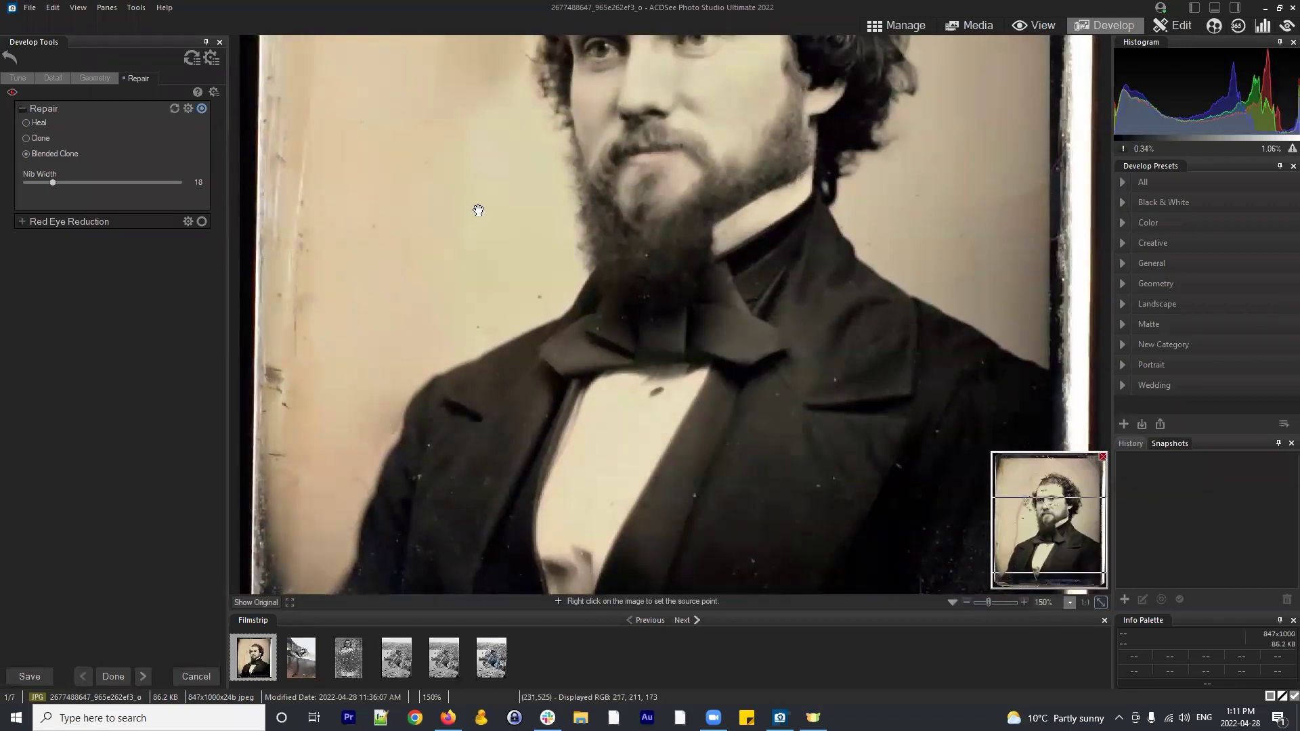
drag(478, 206, 465, 380)
drag(444, 174, 449, 290)
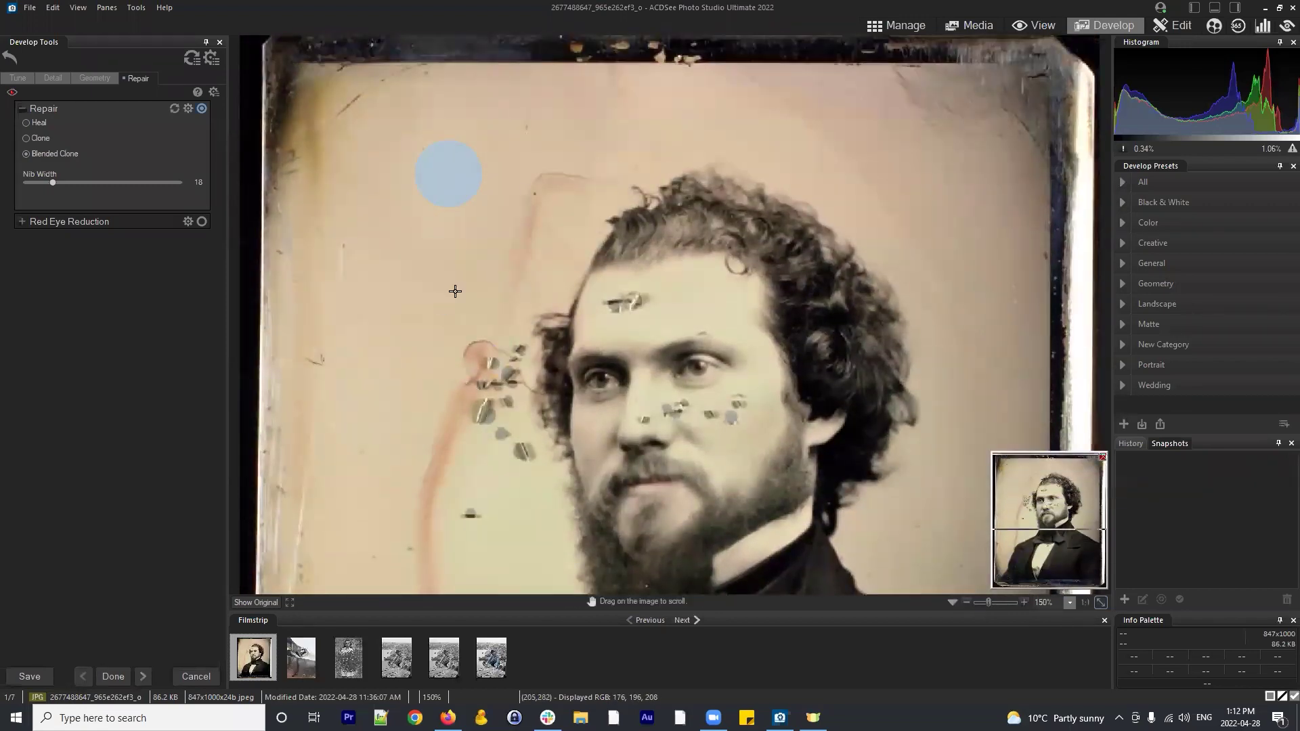
right_click(507, 283)
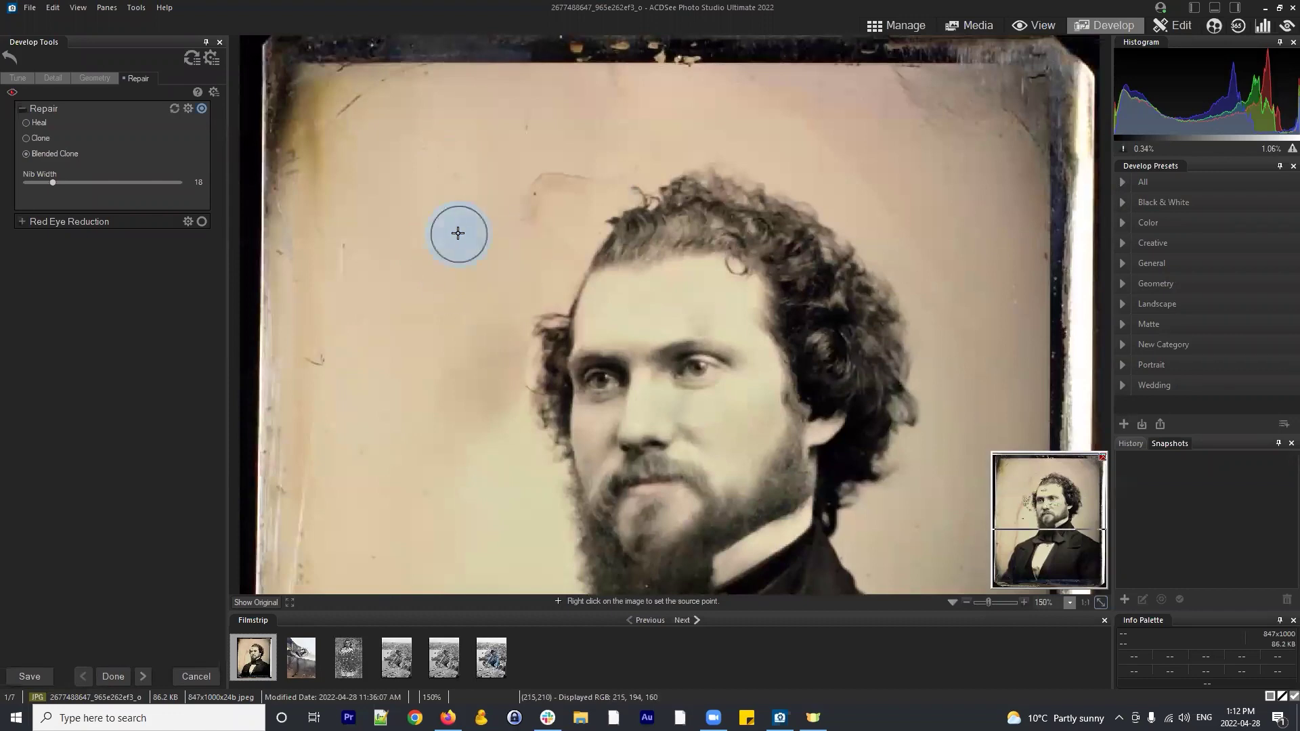
right_click(453, 206)
click(531, 207)
right_click(505, 169)
click(589, 163)
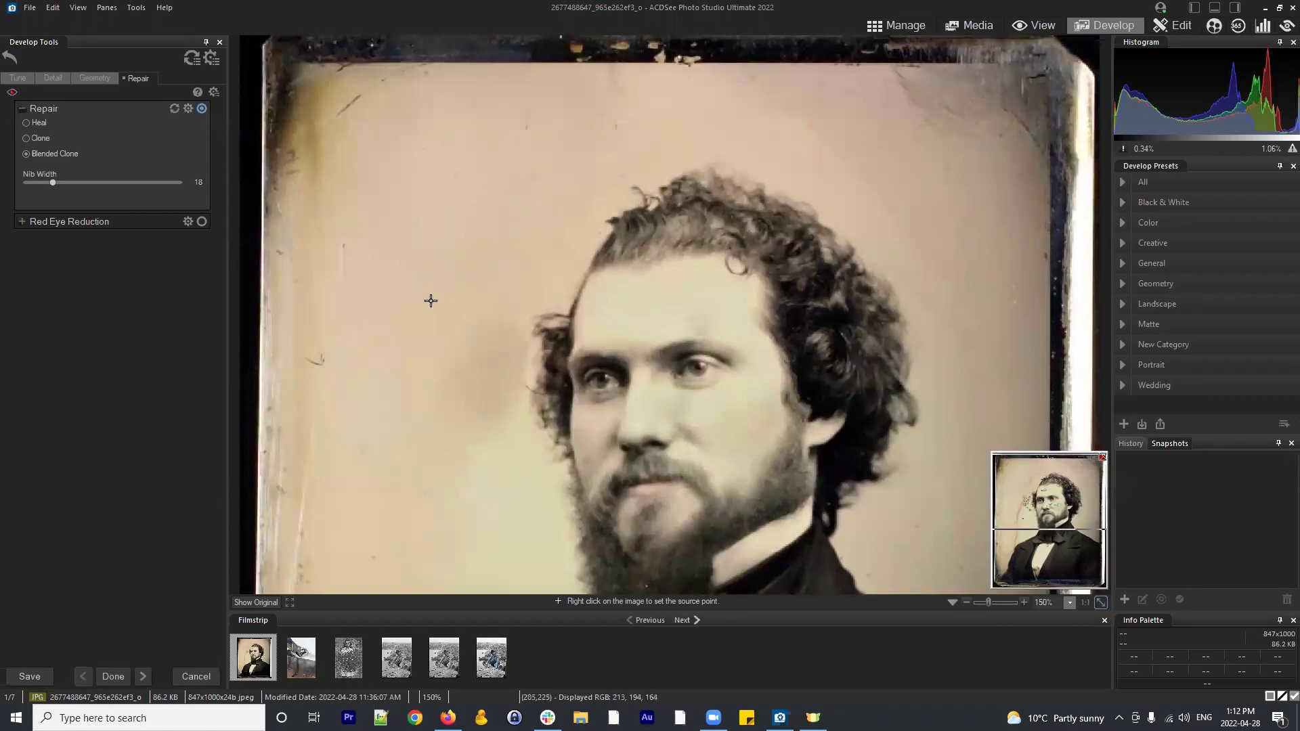
Soften the brownish patch in the background beside the man's hair with Blended Clone and check the whole portrait
scroll(446, 284, down, 3)
scroll(401, 234, up, 6)
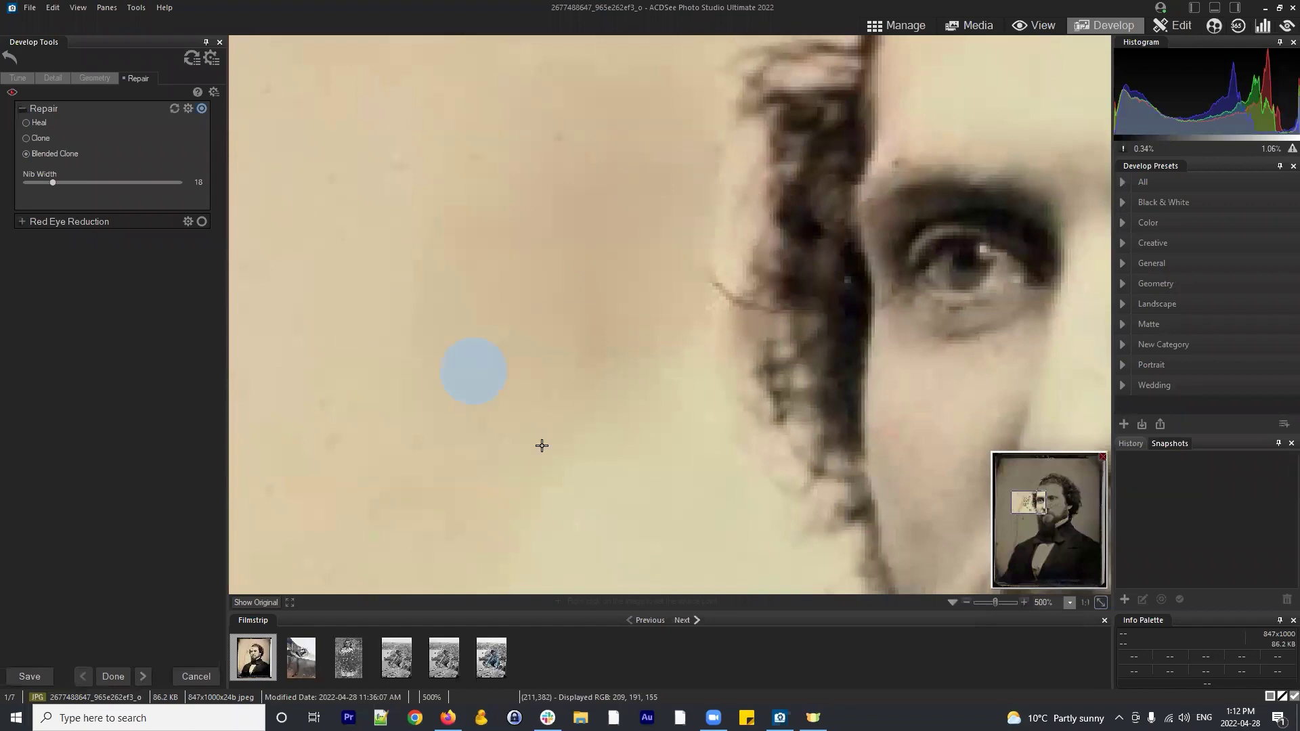
scroll(643, 482, down, 2)
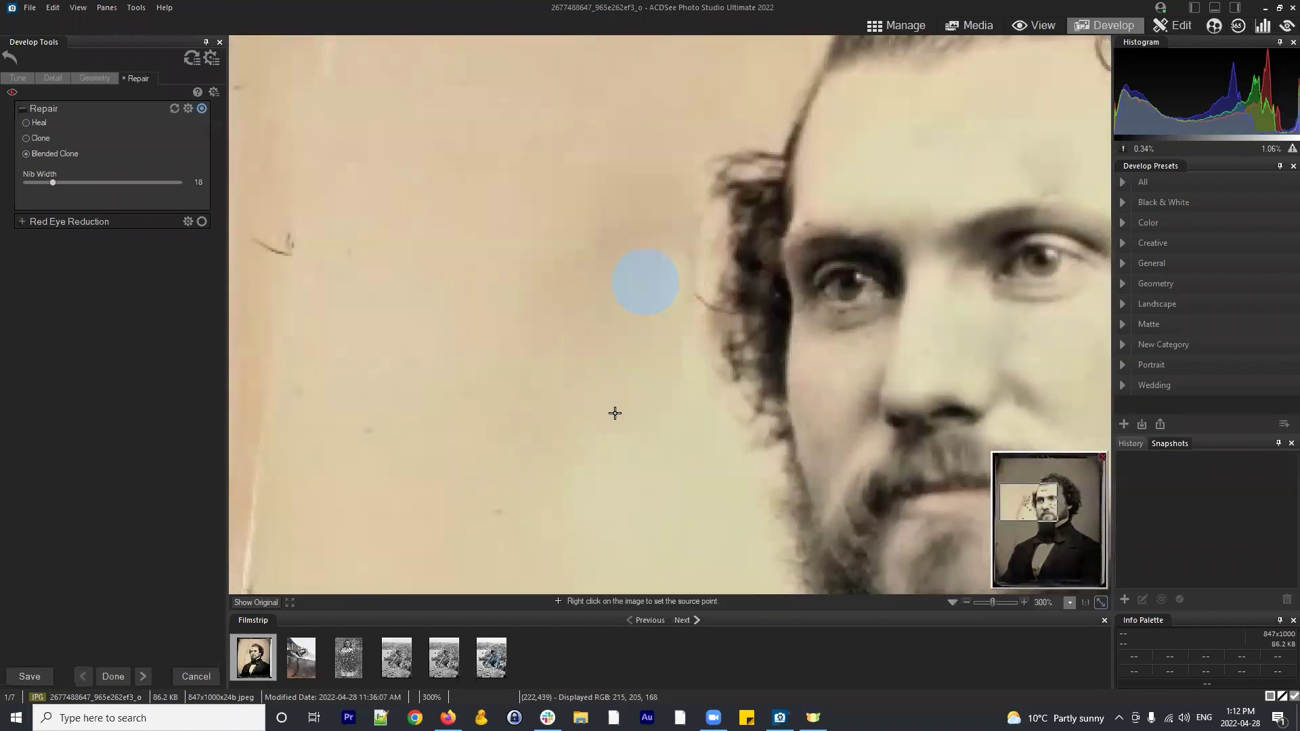
scroll(629, 276, down, 2)
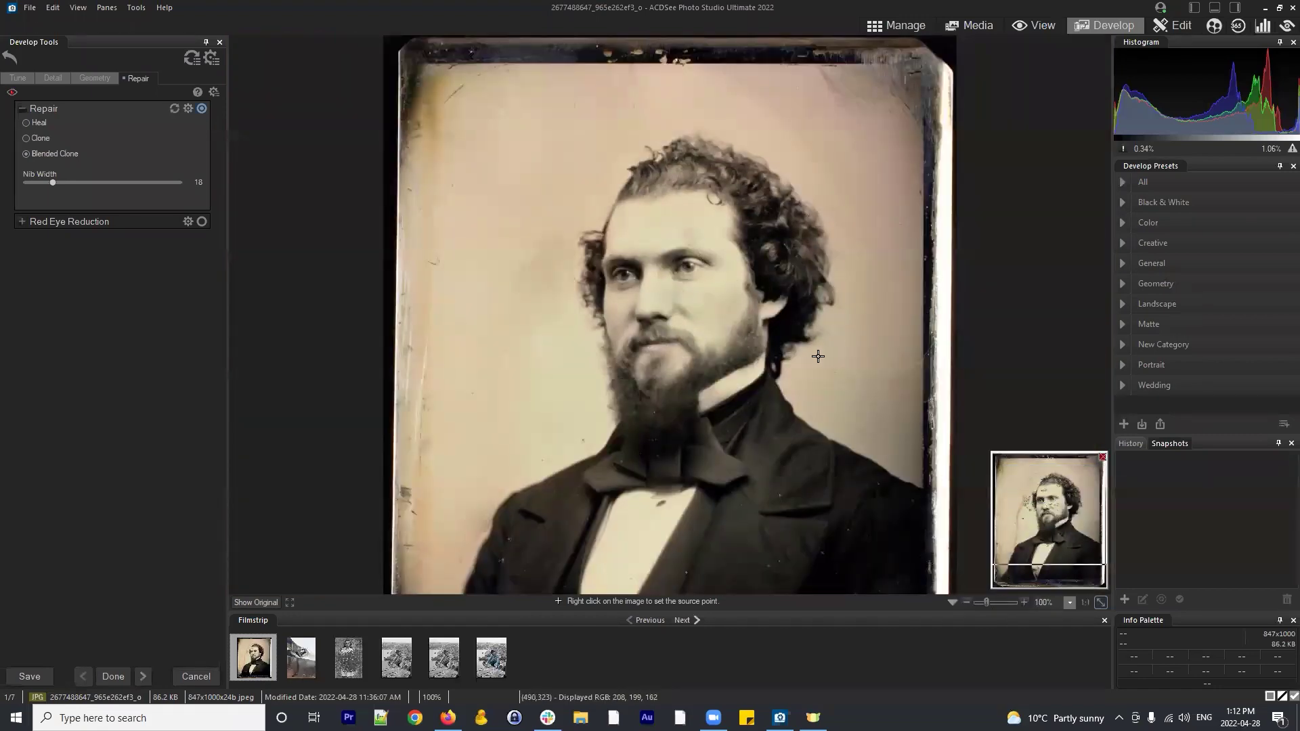
scroll(813, 357, down, 1)
scroll(721, 226, up, 1)
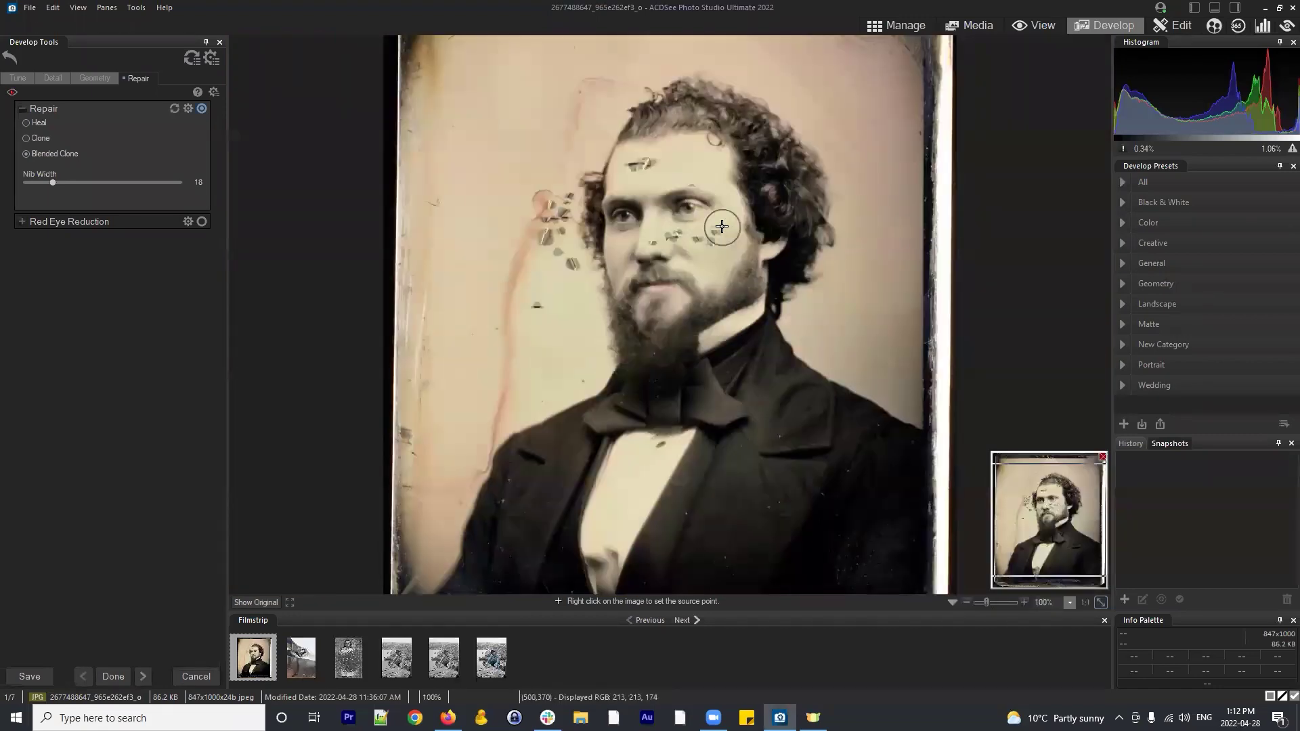
Clone clean forehead skin over the pale mark above the eyebrow with a nib width of 11 and feathering of 25
scroll(722, 226, up, 1)
scroll(723, 227, up, 4)
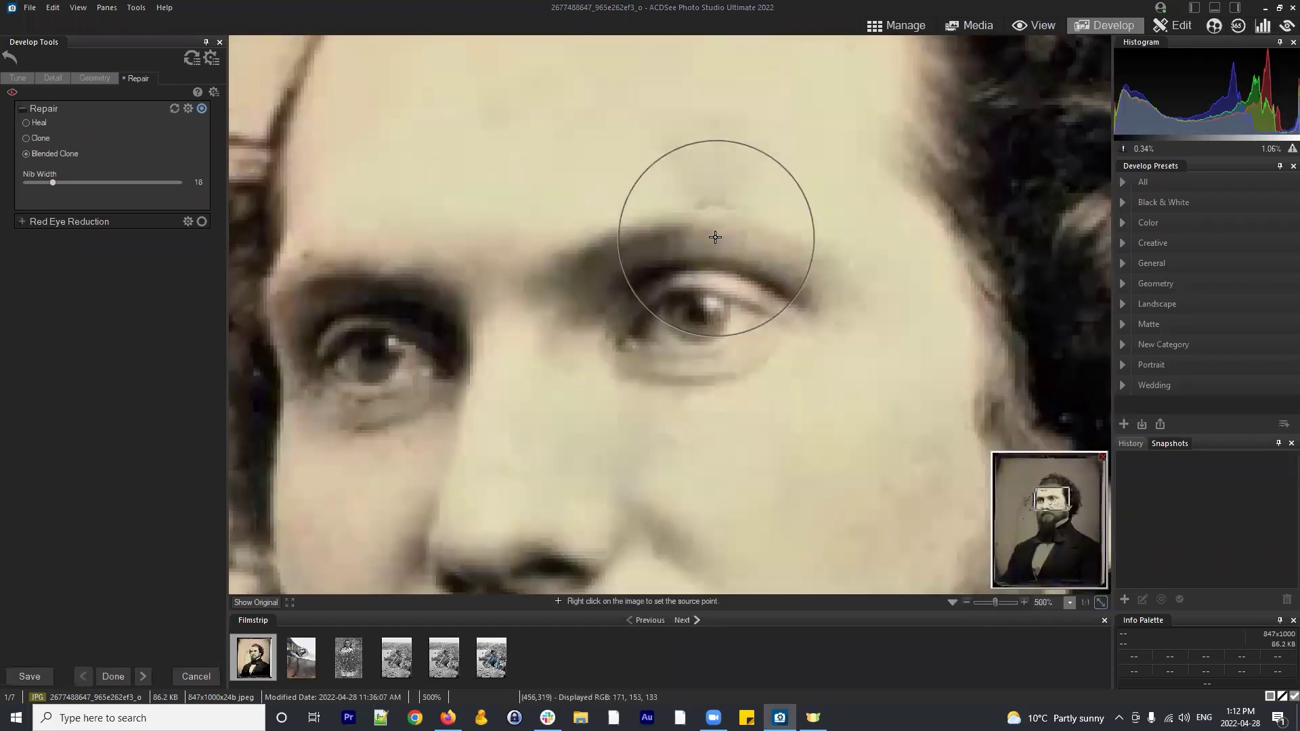
click(856, 160)
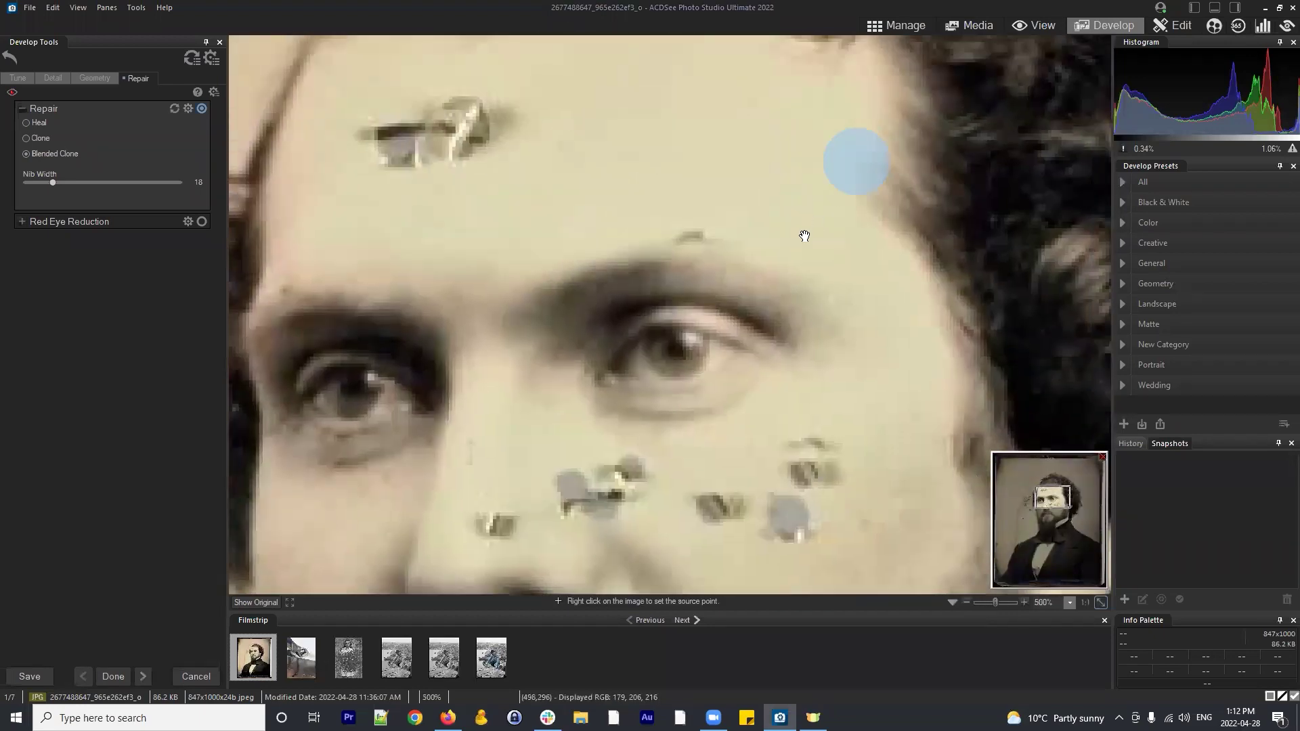
click(38, 137)
scroll(731, 209, down, 7)
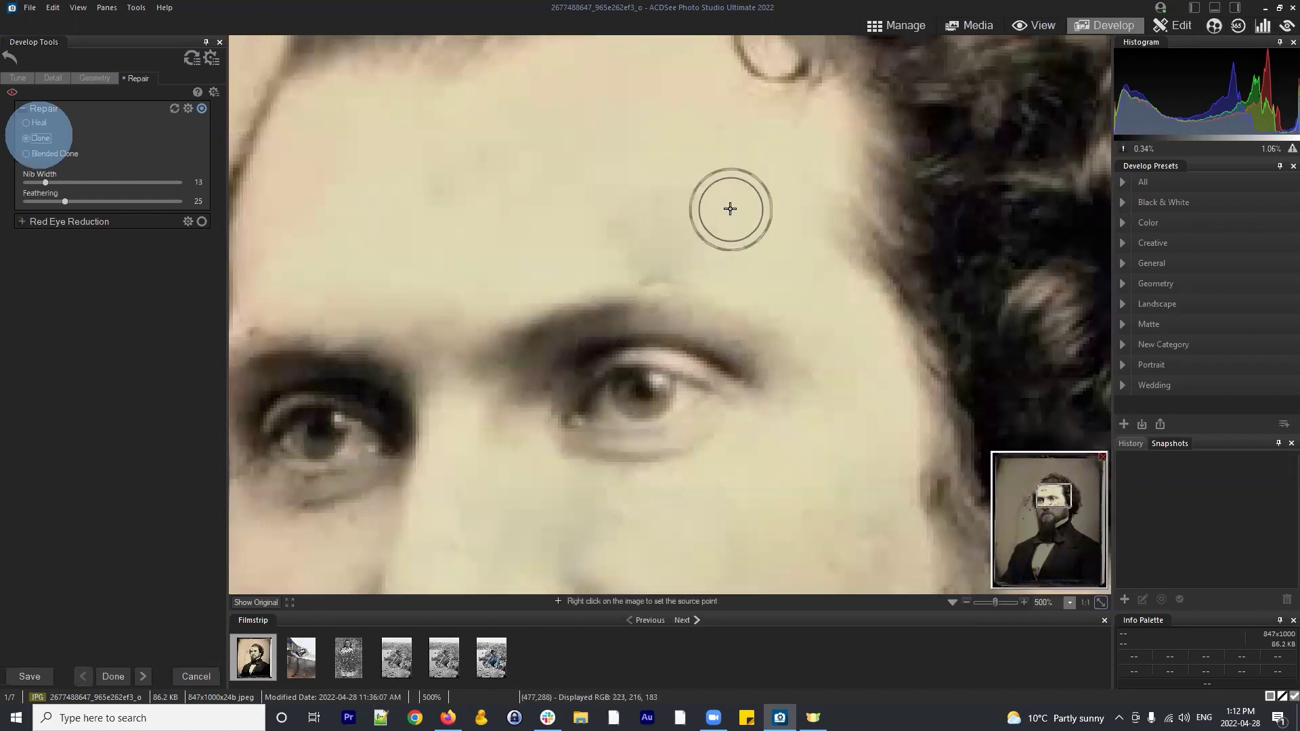
right_click(769, 246)
click(638, 261)
drag(655, 261, 709, 263)
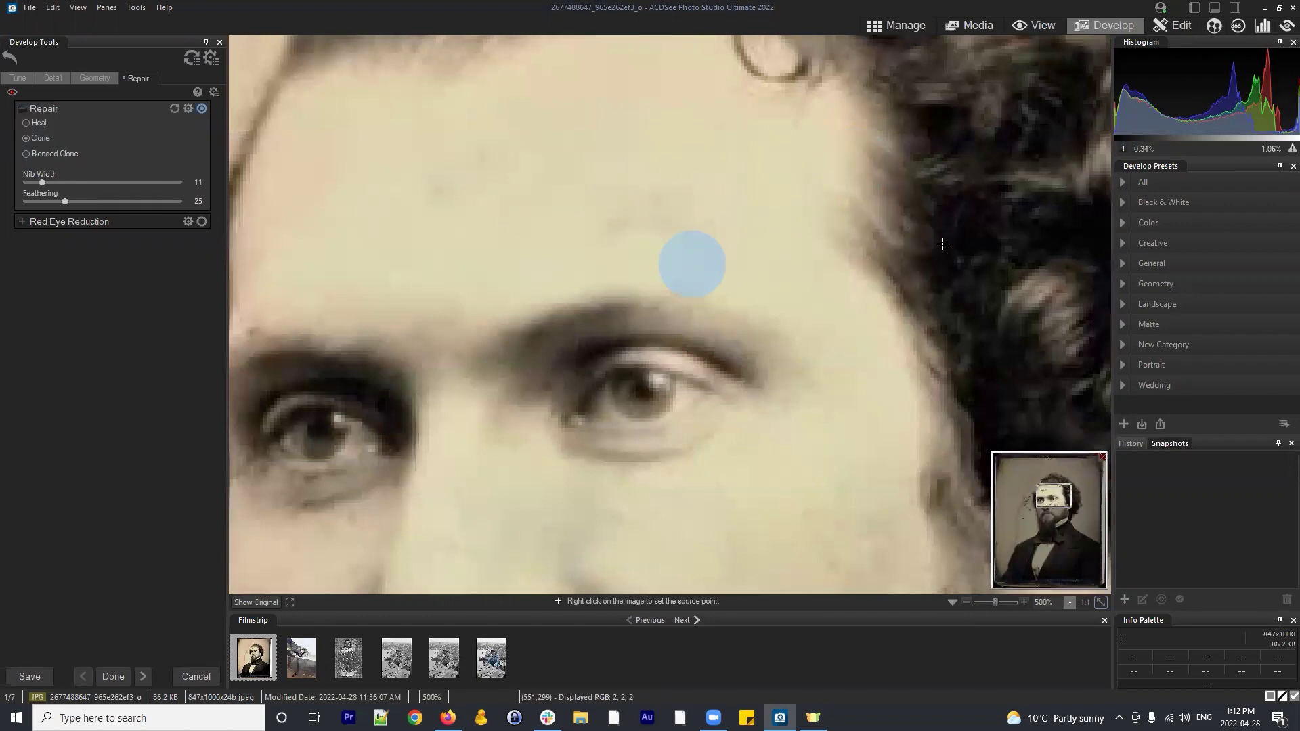
scroll(772, 264, down, 5)
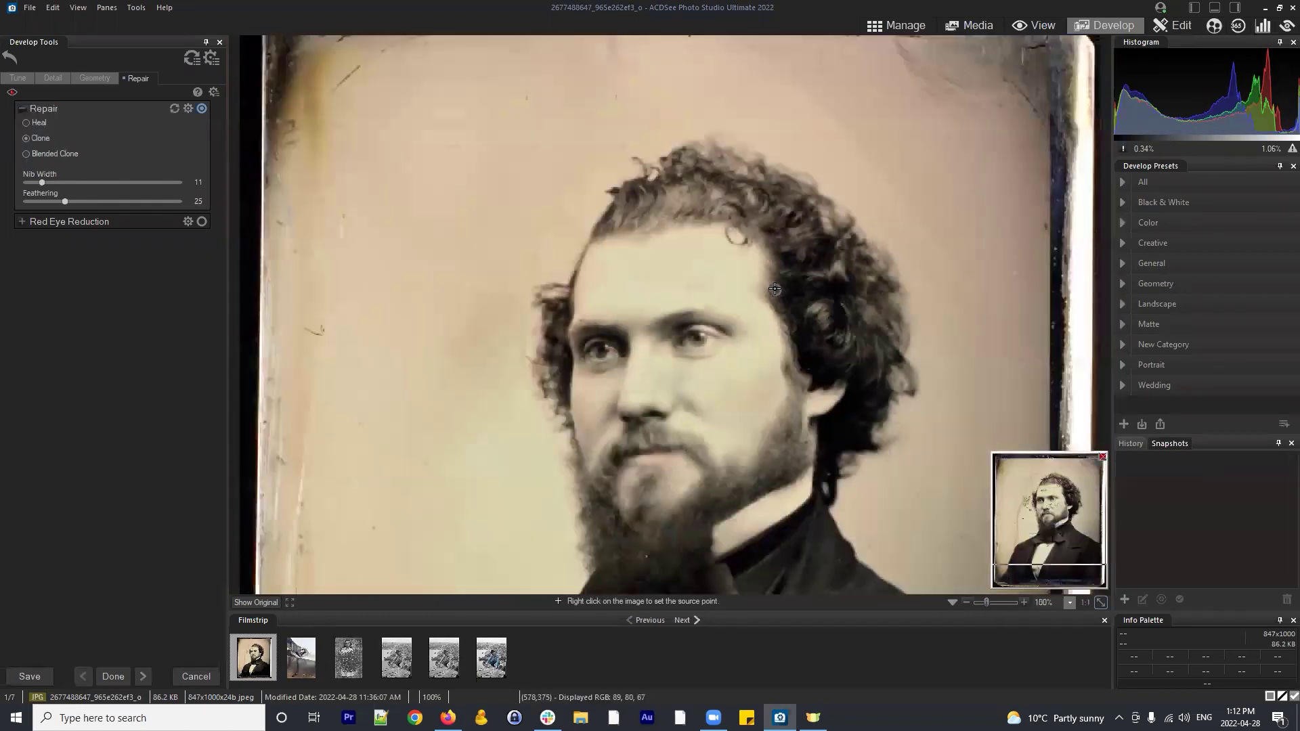
scroll(833, 311, down, 1)
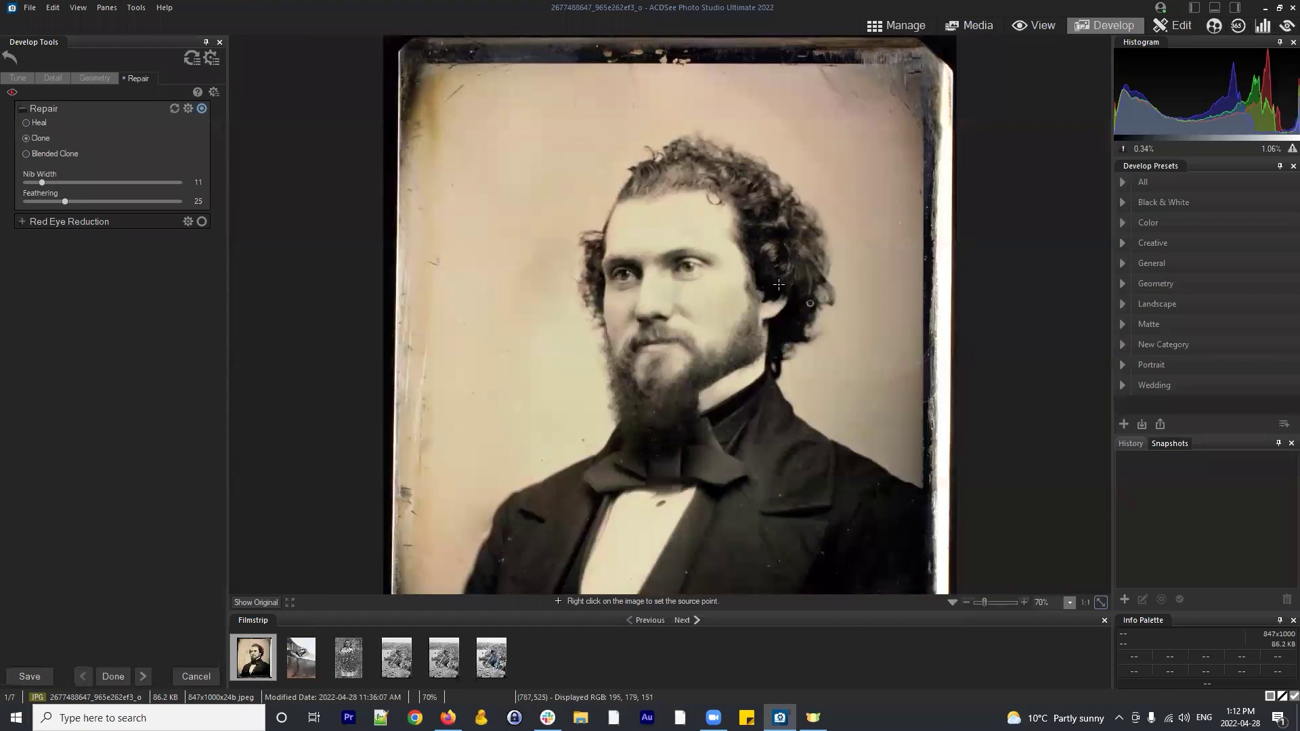
Crop the portrait to 748 x 883 pixels with the original proportions constrained, cutting away the dark, damaged plate borders
scroll(710, 264, down, 1)
scroll(756, 238, up, 1)
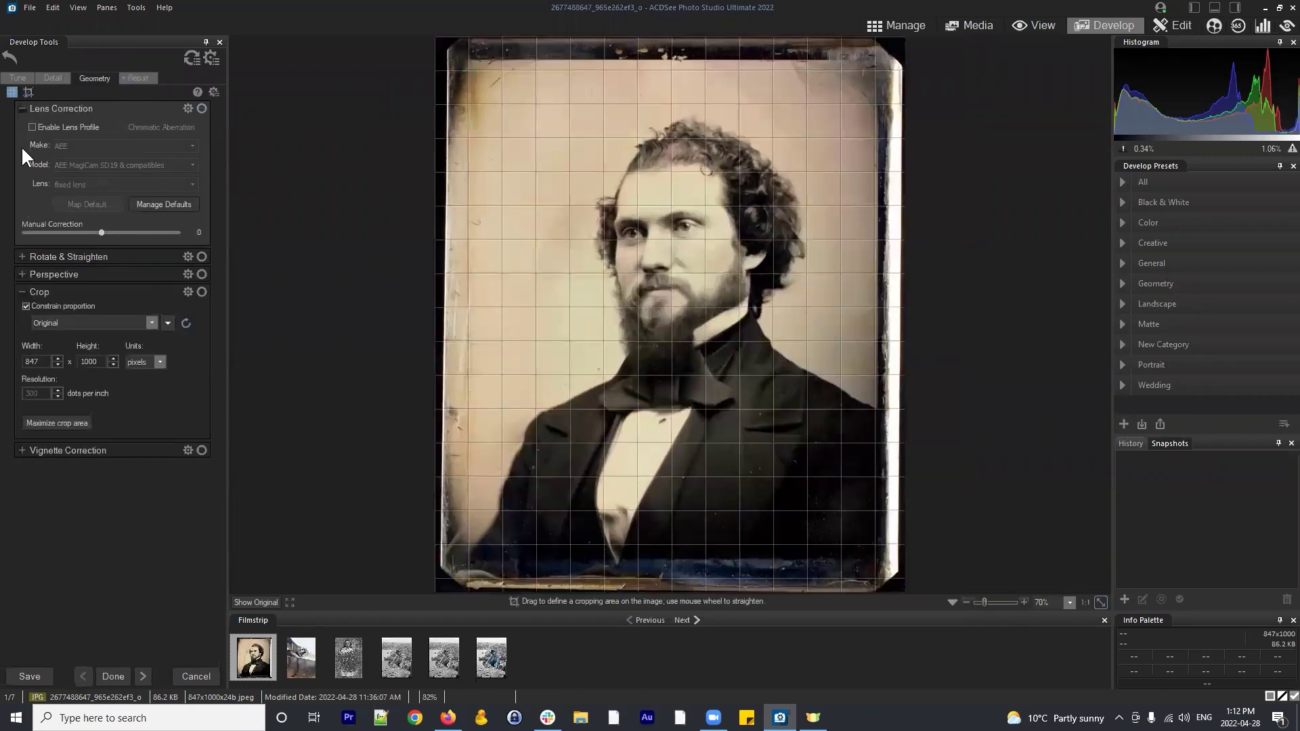
click(23, 109)
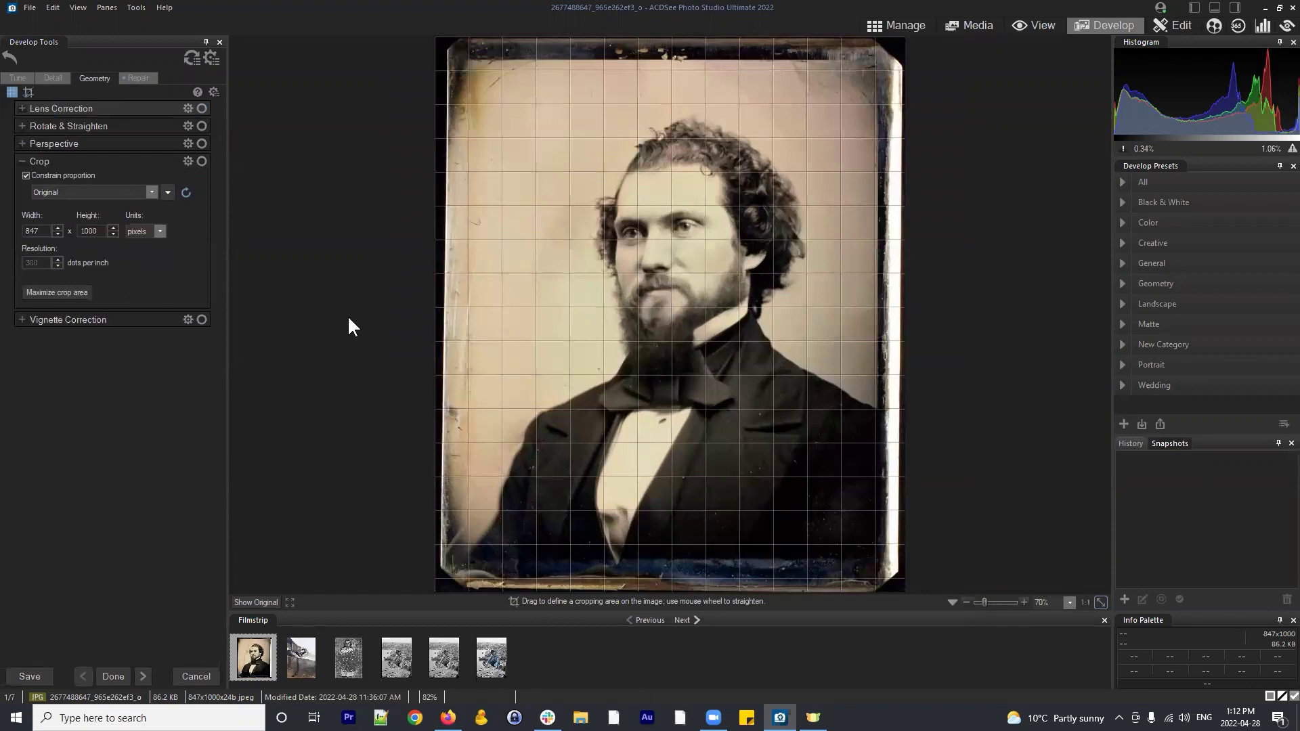
click(57, 234)
drag(439, 310, 459, 313)
drag(903, 312, 873, 312)
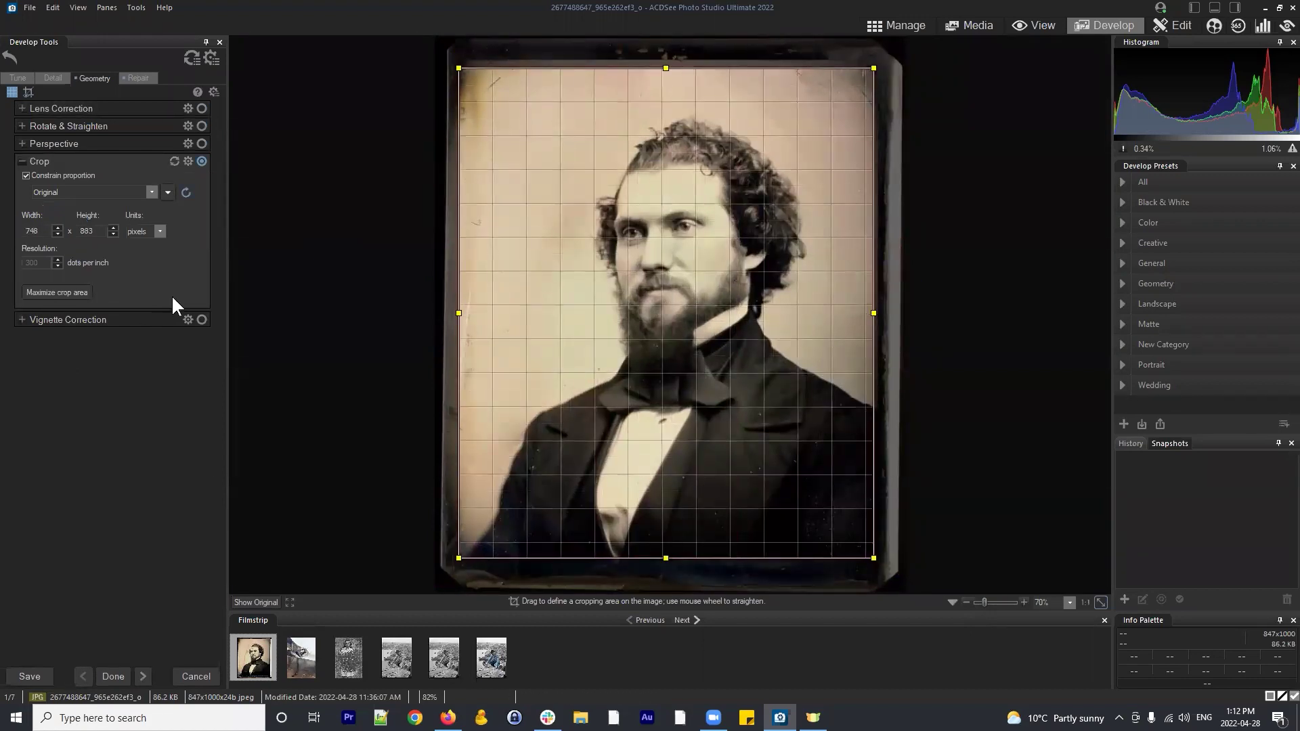
Leave Develop for Manage mode and save the repairs and crop to the portrait
click(18, 78)
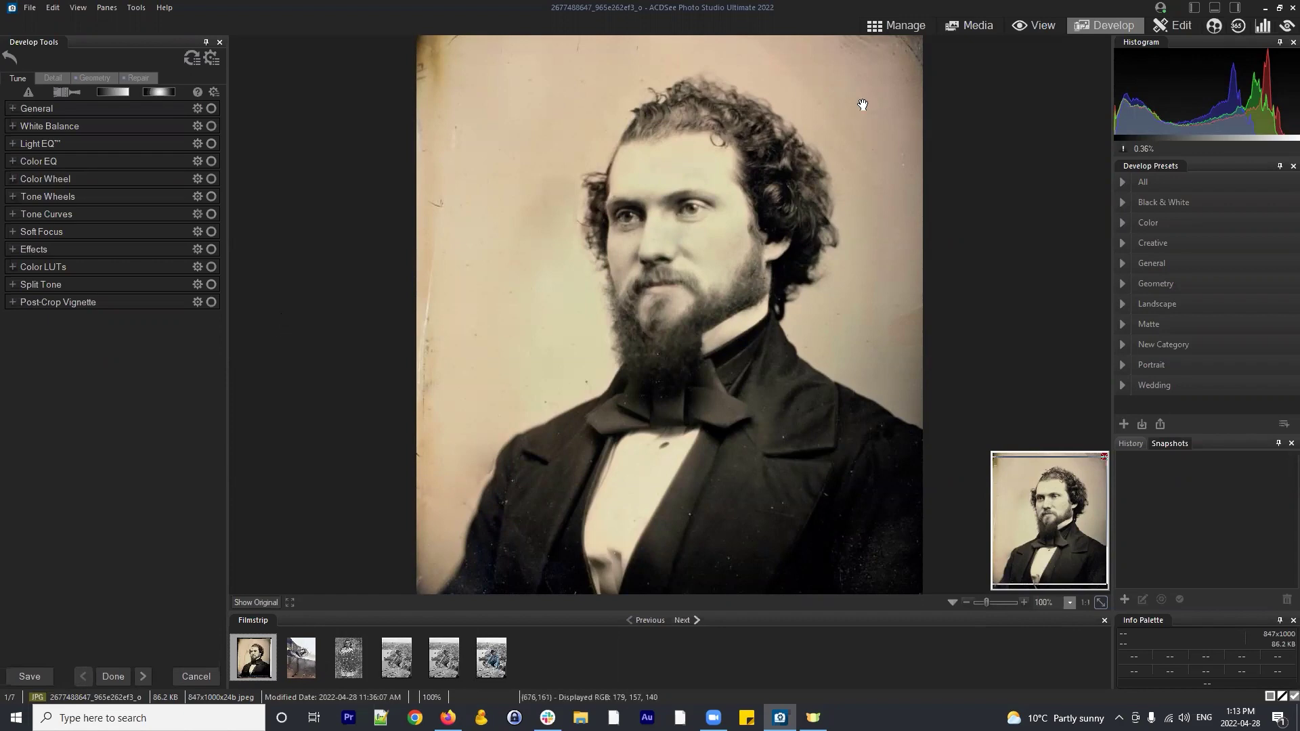
click(897, 24)
click(564, 362)
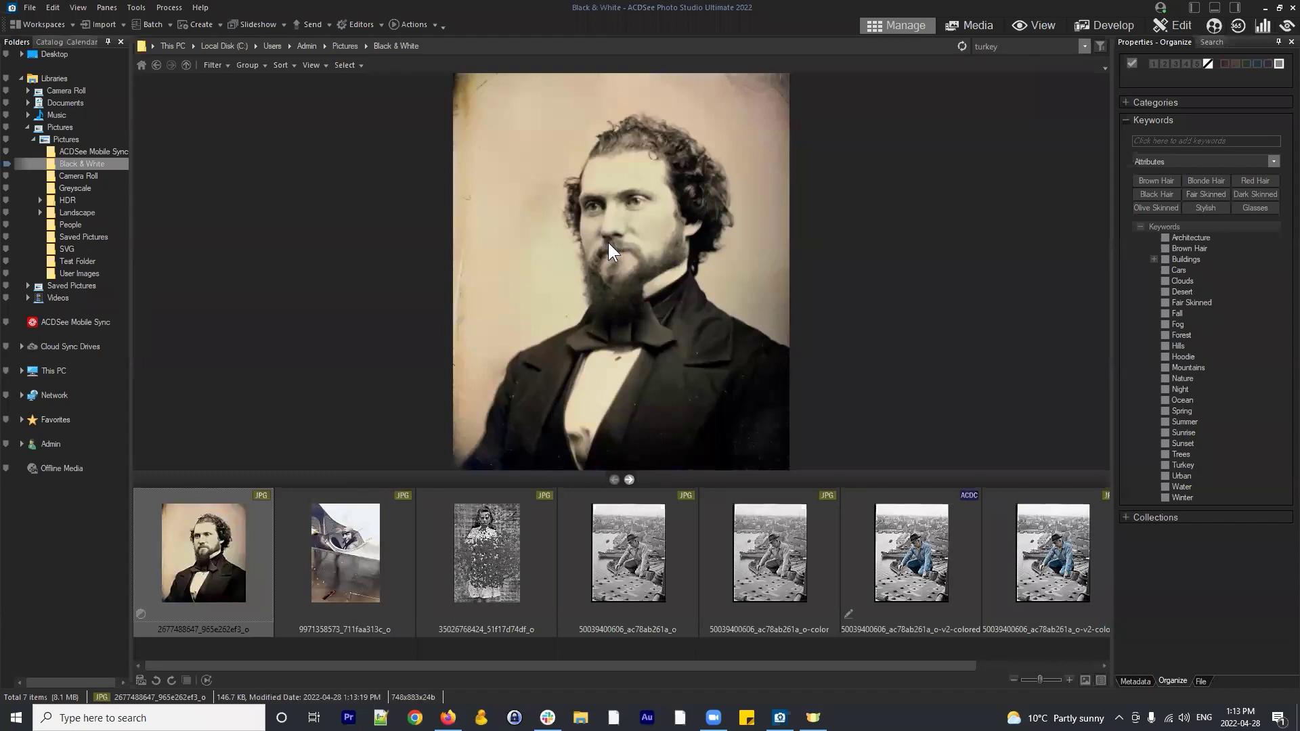
Reopen the portrait in Develop, reset all its adjustments to defaults, undo the reset and return to Manage mode
click(222, 571)
click(1117, 24)
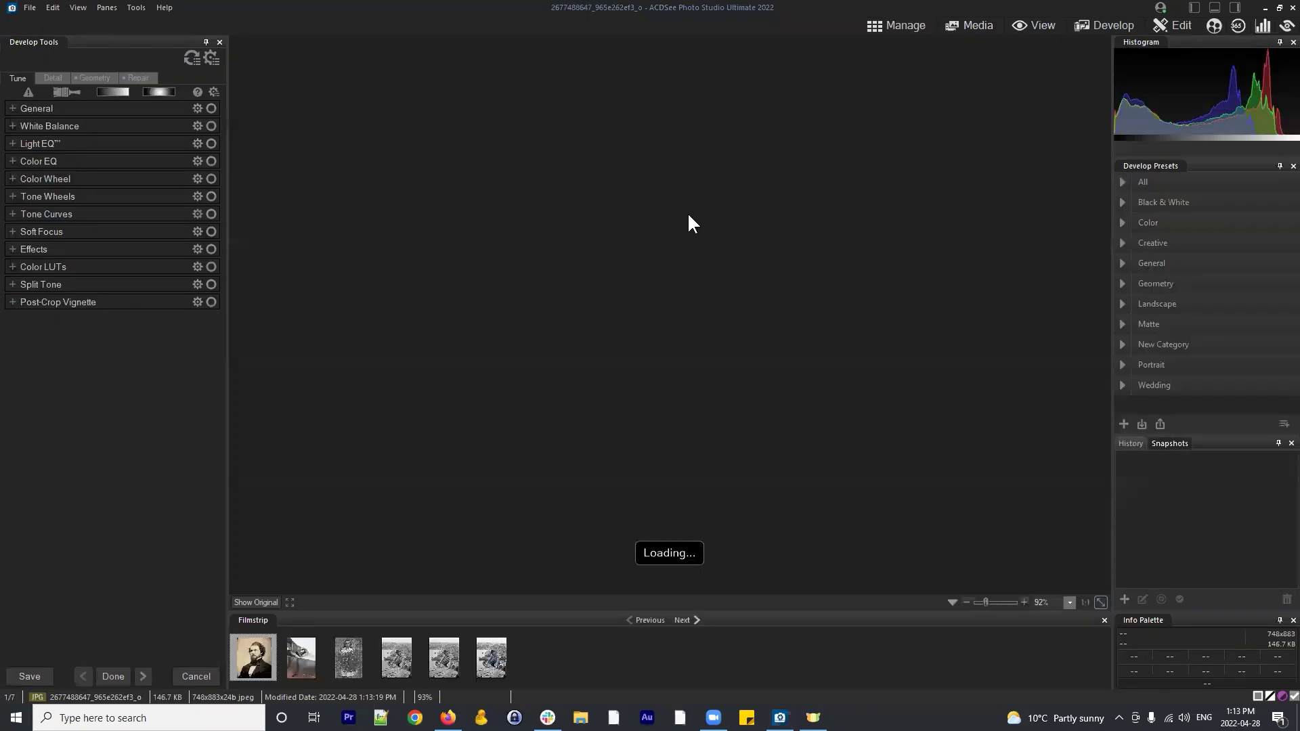
click(191, 58)
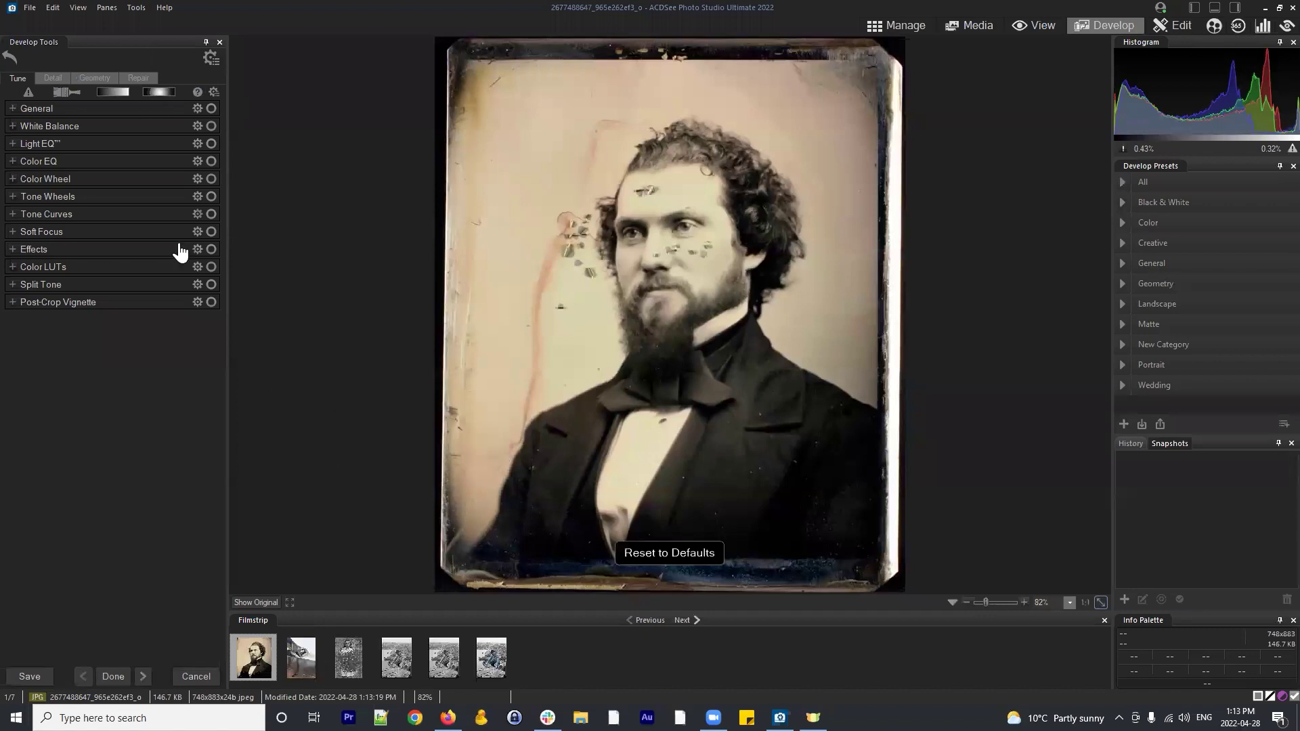
click(10, 56)
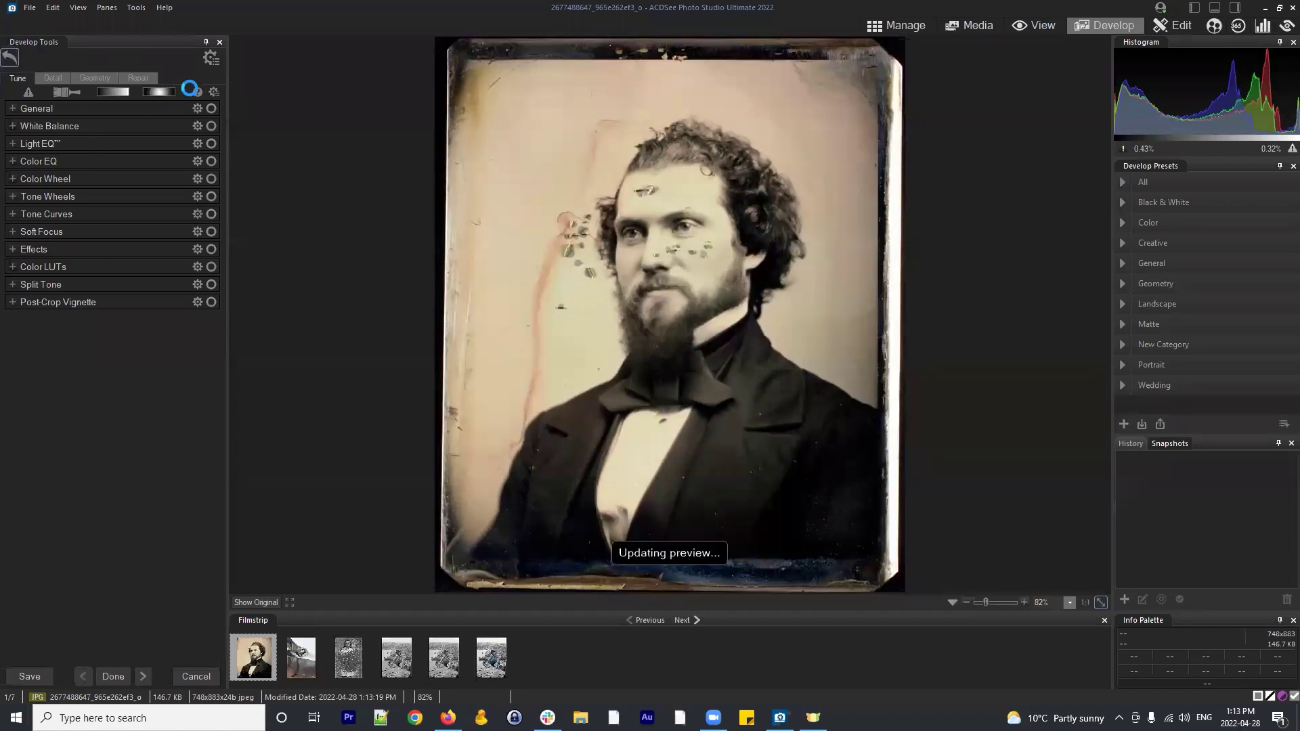
click(889, 25)
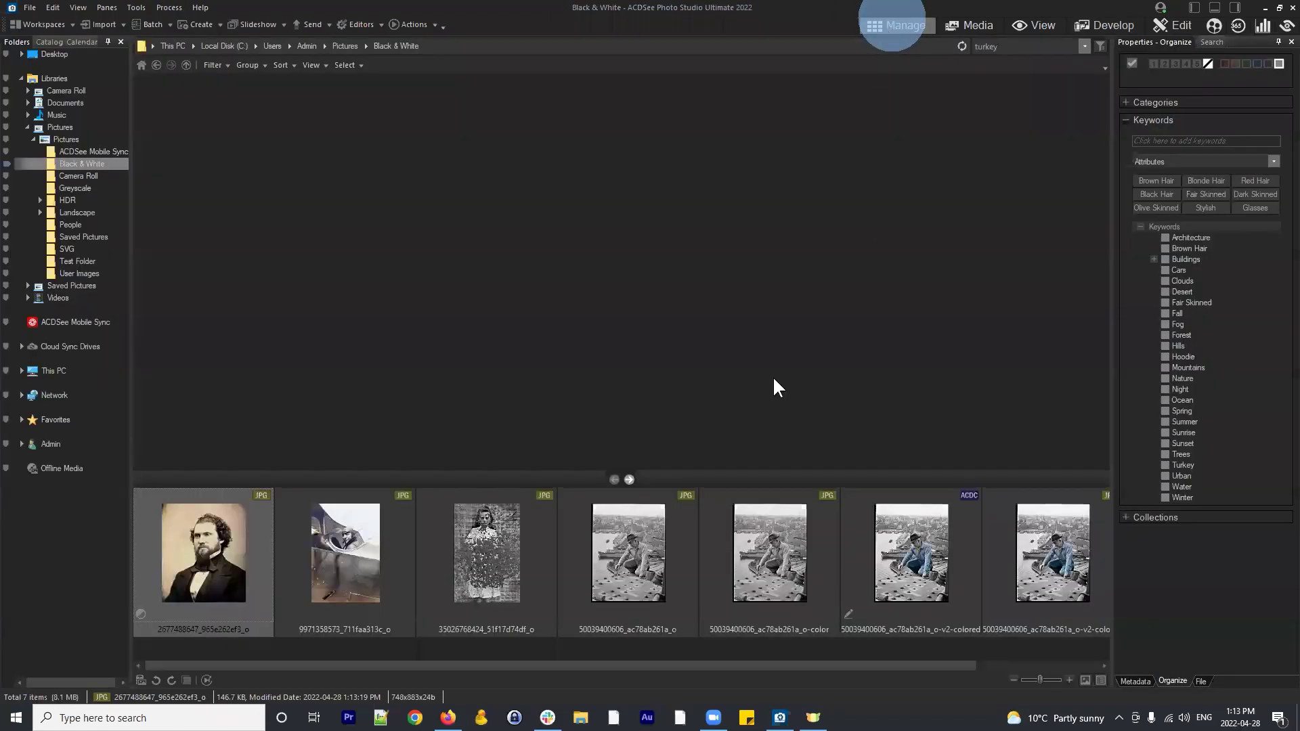
Look up the Restore to Original command among the portrait's processing options and dismiss the list
right_click(214, 544)
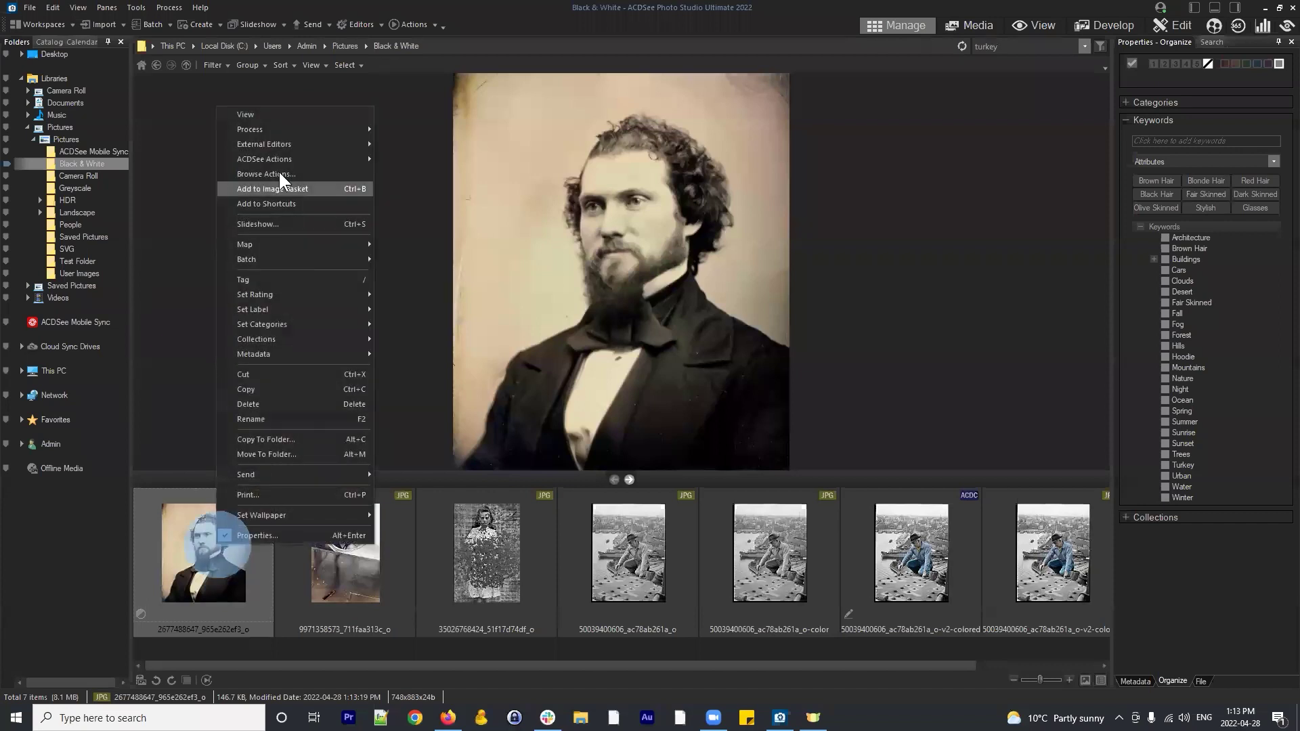
click(253, 127)
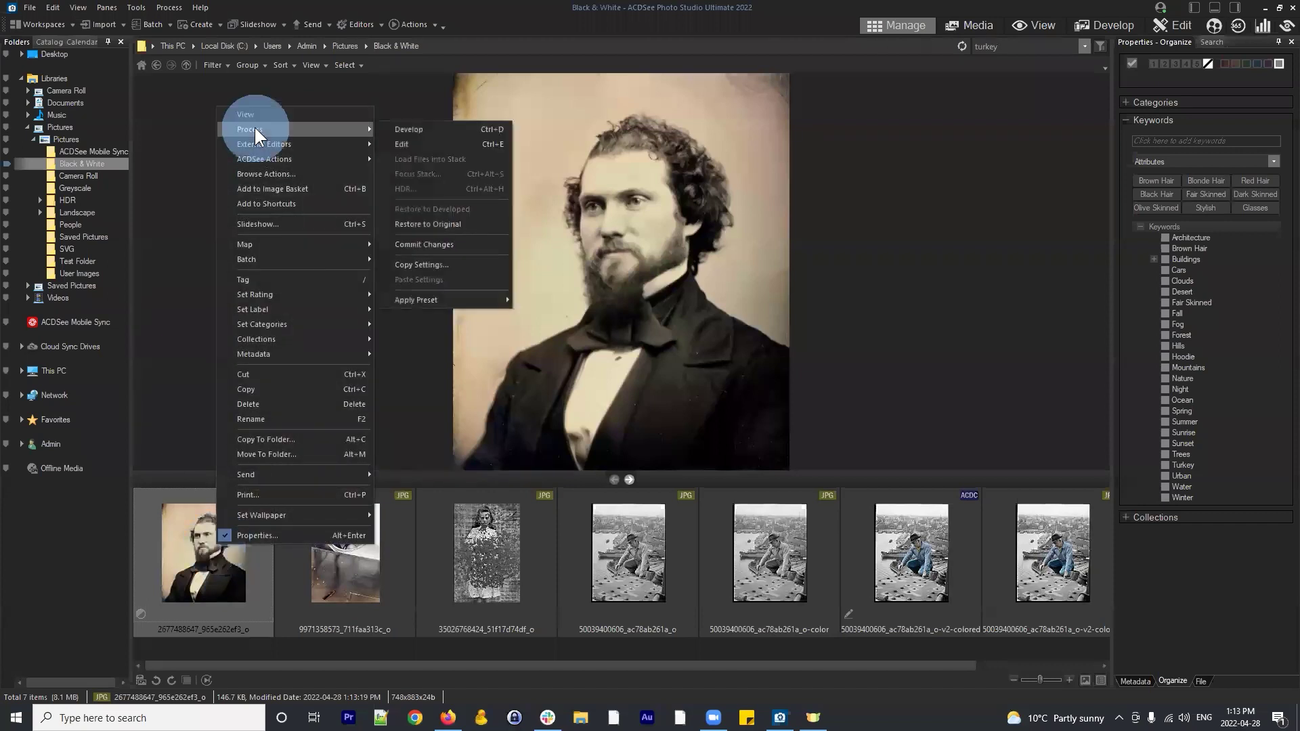
click(445, 223)
click(260, 513)
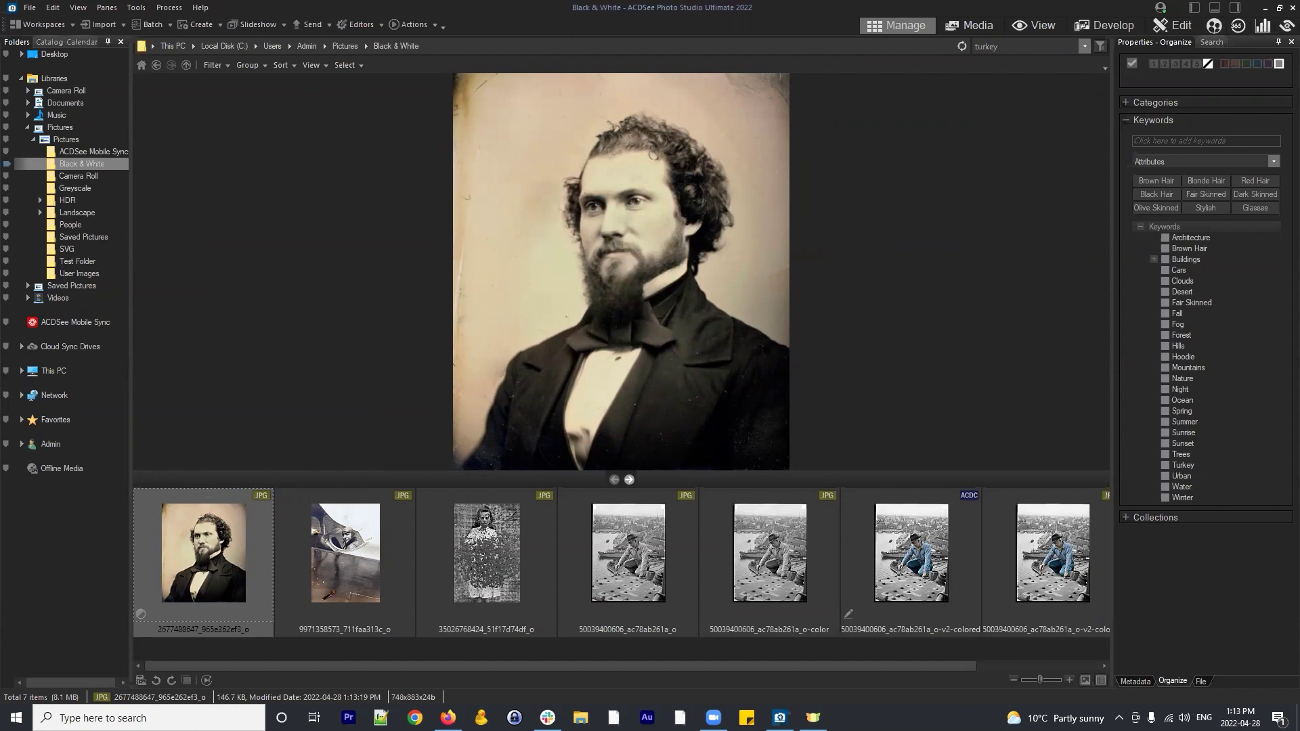
click(848, 353)
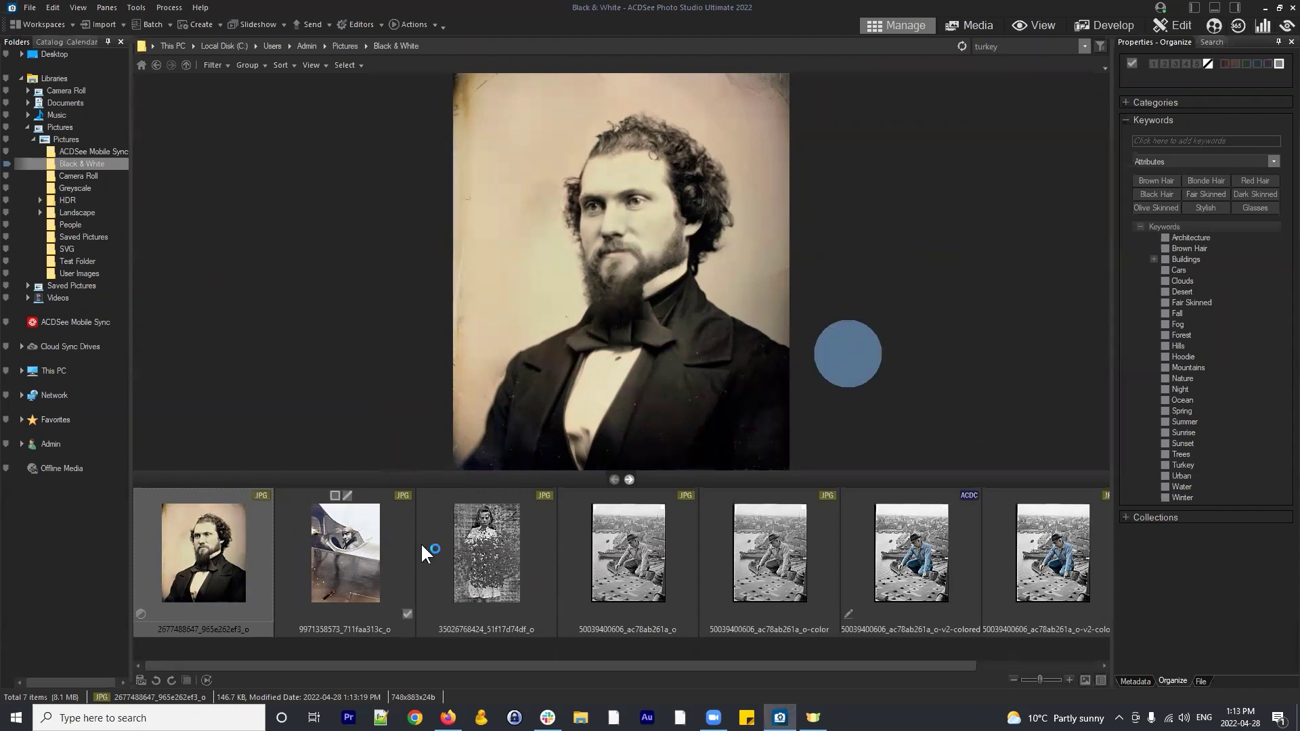
click(370, 548)
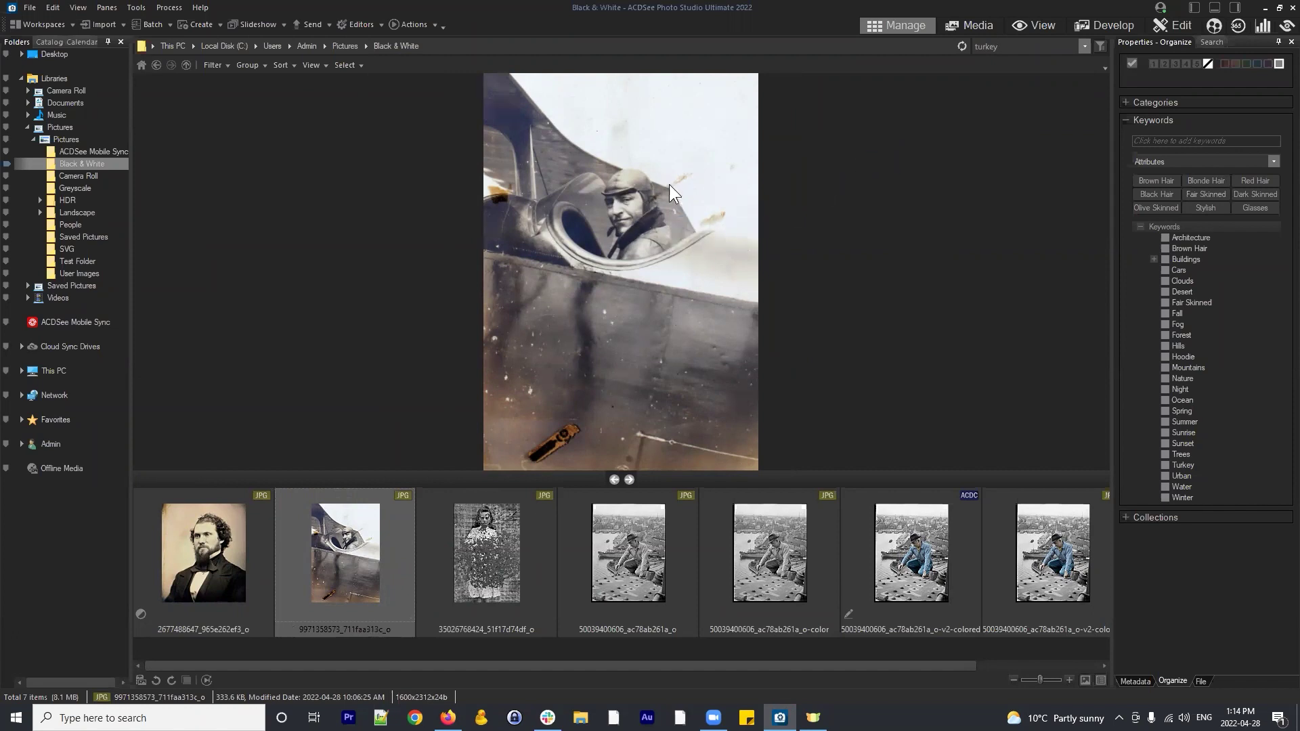
click(1173, 26)
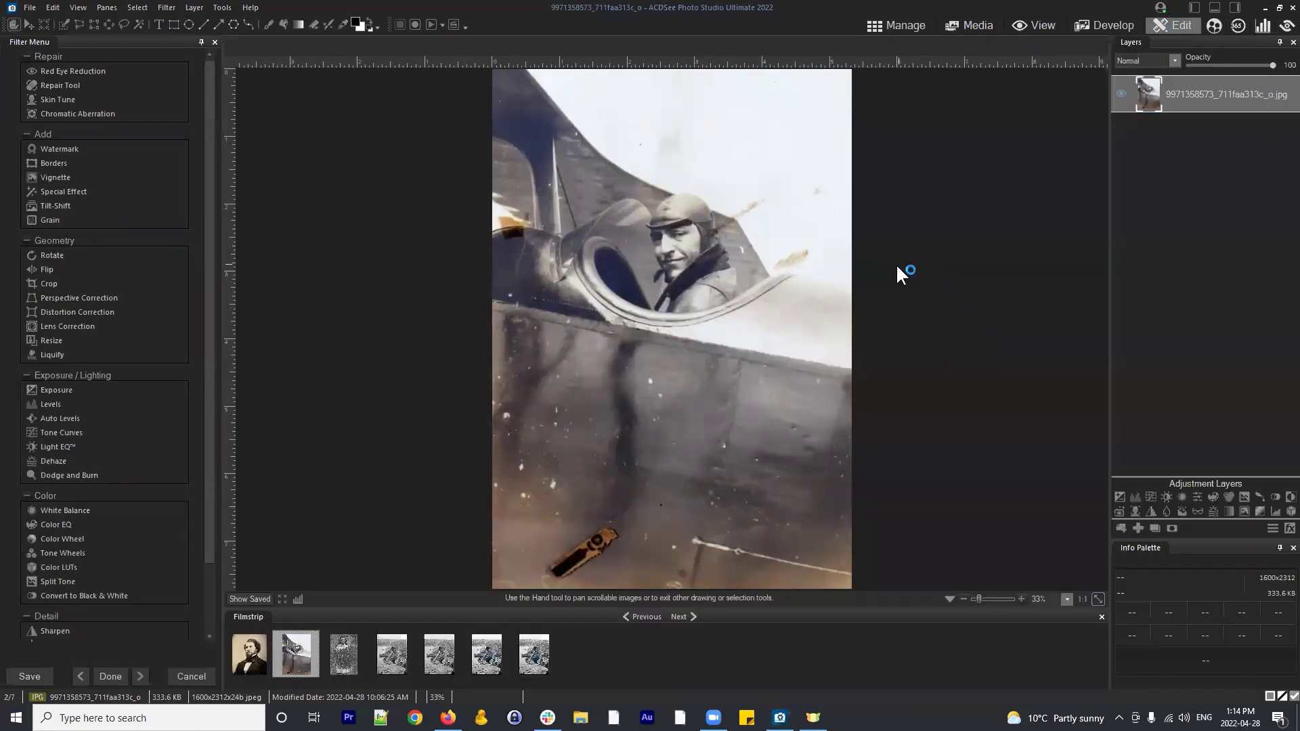
scroll(761, 210, up, 2)
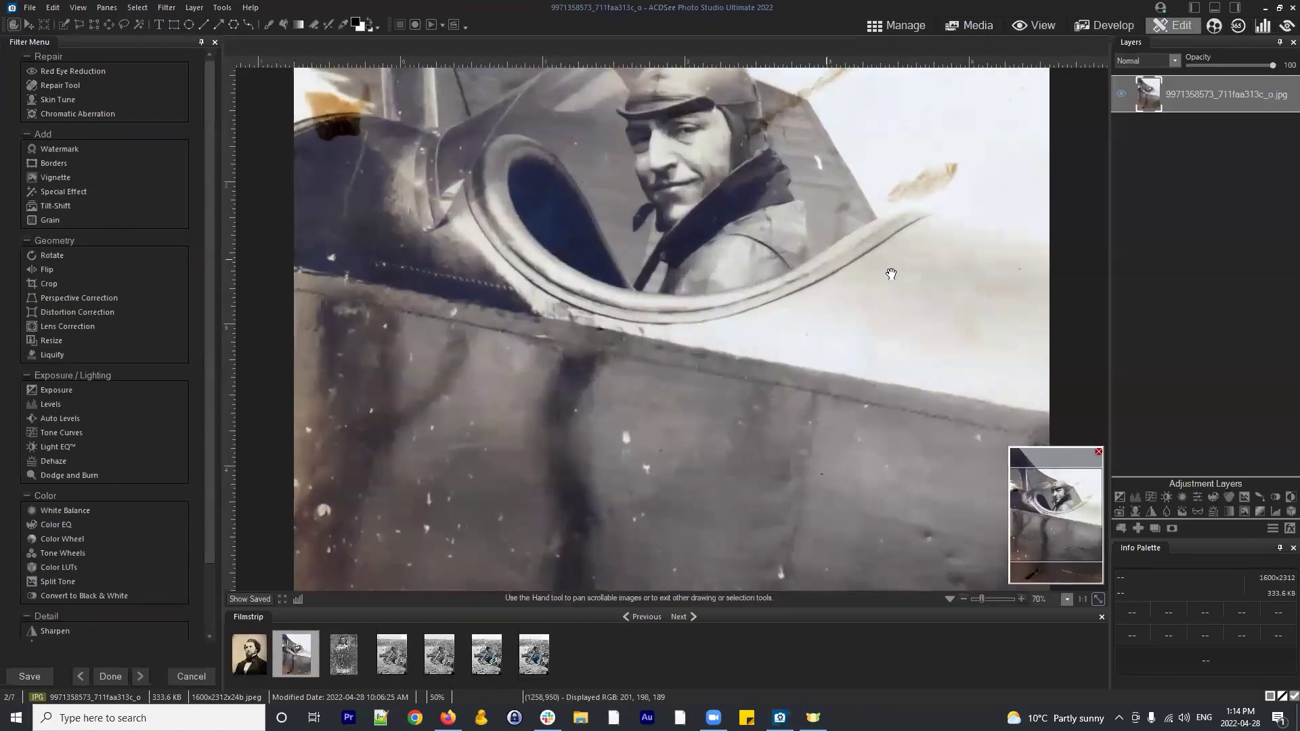
Examine the pilot photo's sky, the pilot's head and the cockpit surroundings for specks, faint patches and brown stains
drag(945, 217, 925, 521)
drag(799, 214, 815, 382)
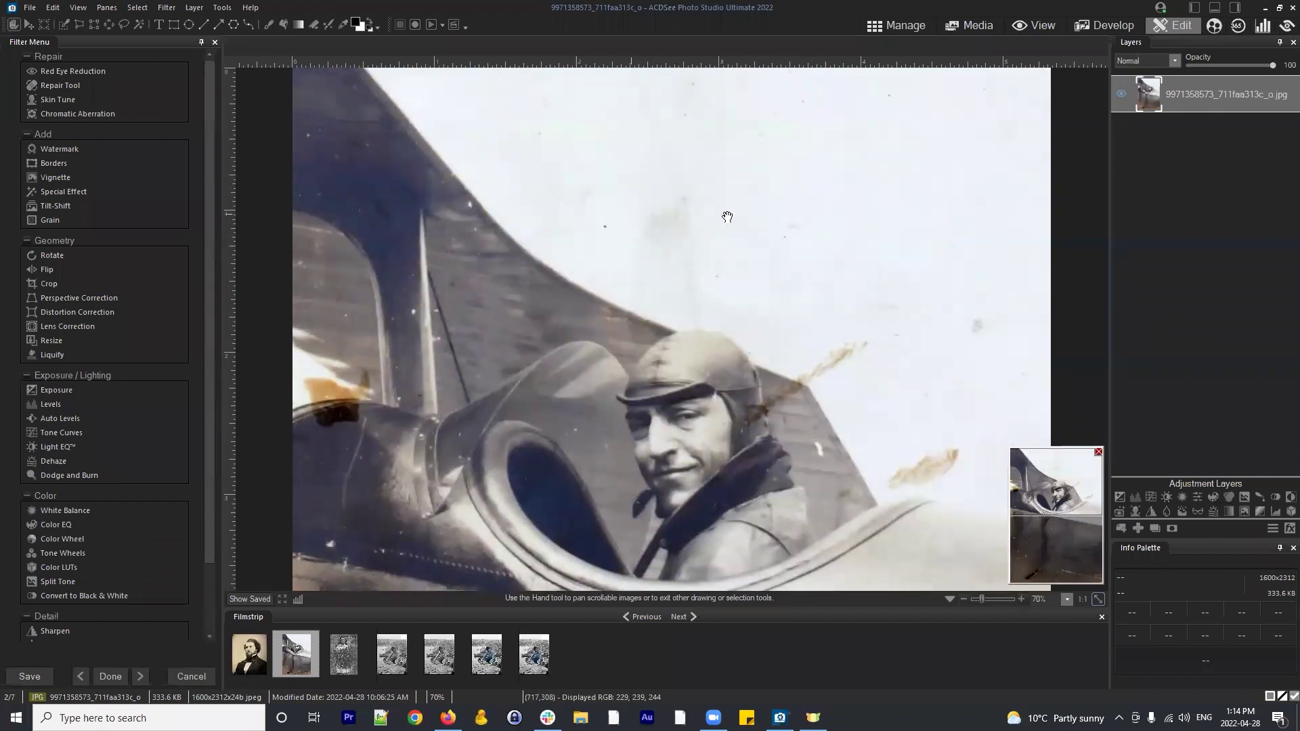
drag(705, 298, 734, 213)
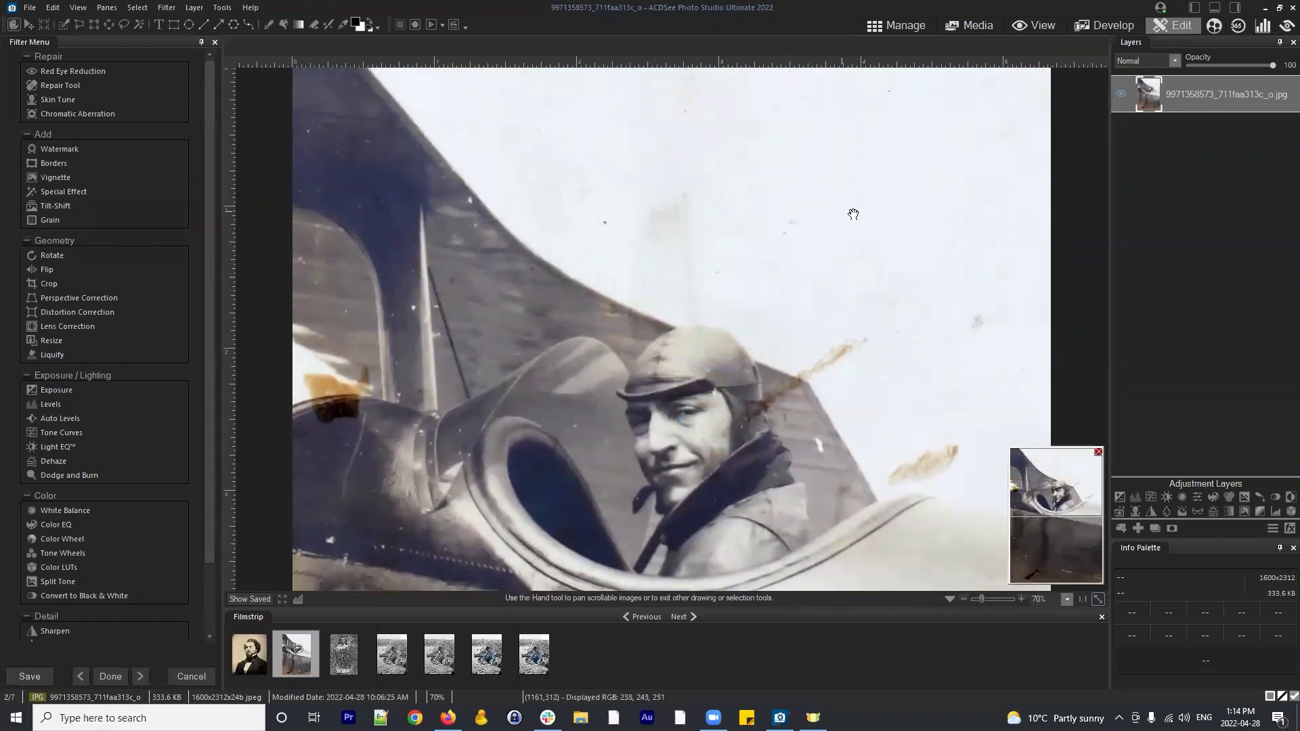
drag(554, 210, 466, 102)
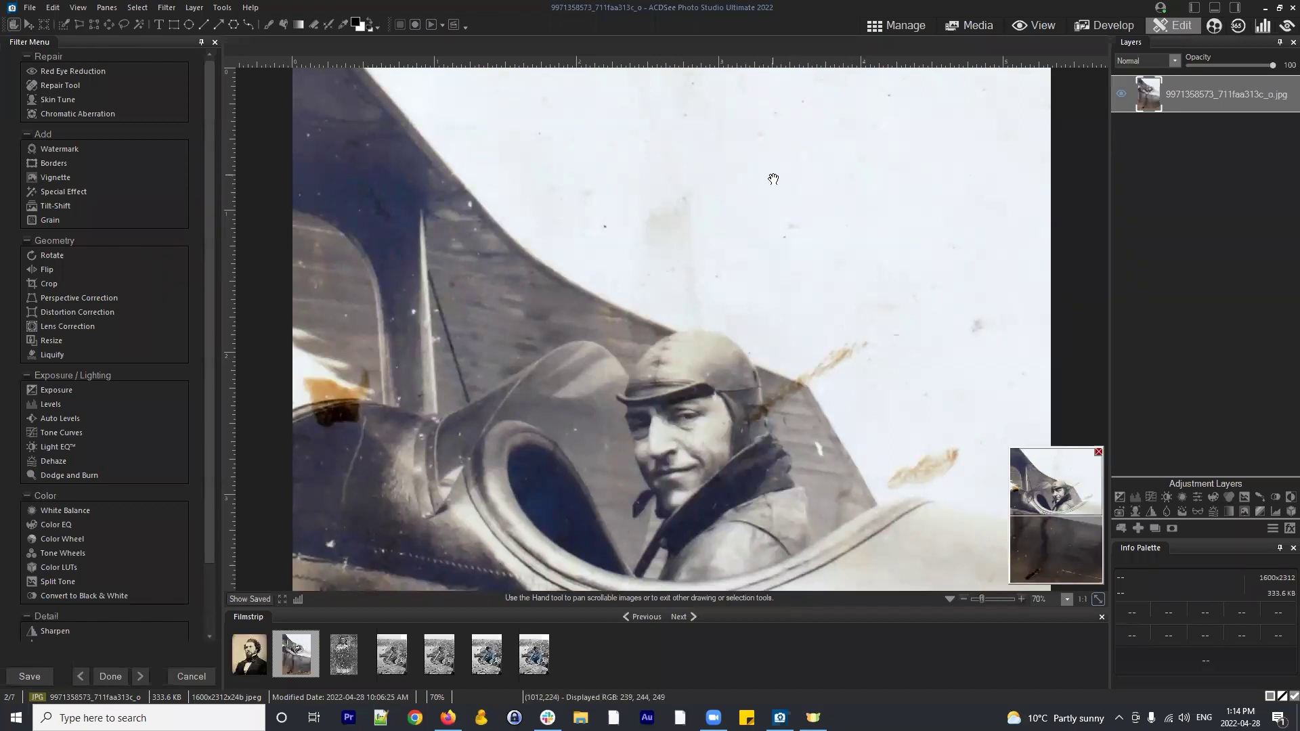
drag(876, 193, 645, 231)
scroll(673, 204, up, 5)
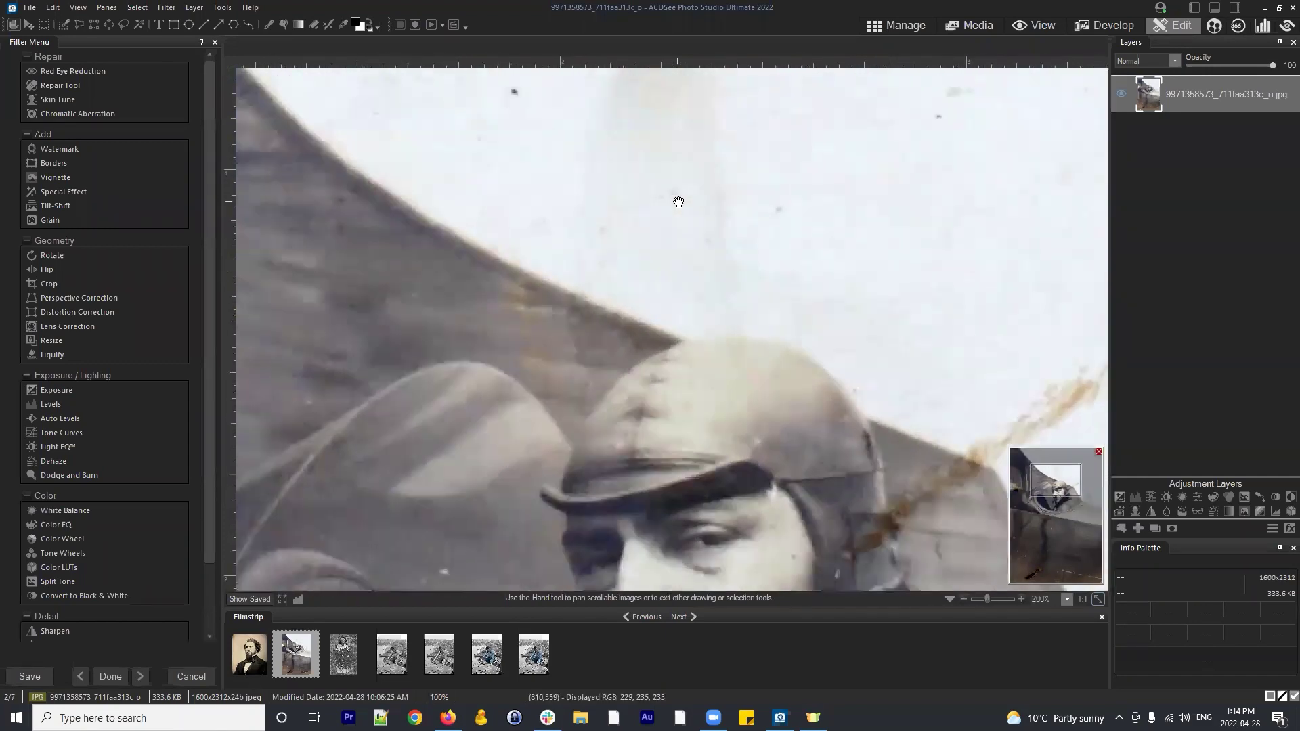
scroll(749, 353, down, 3)
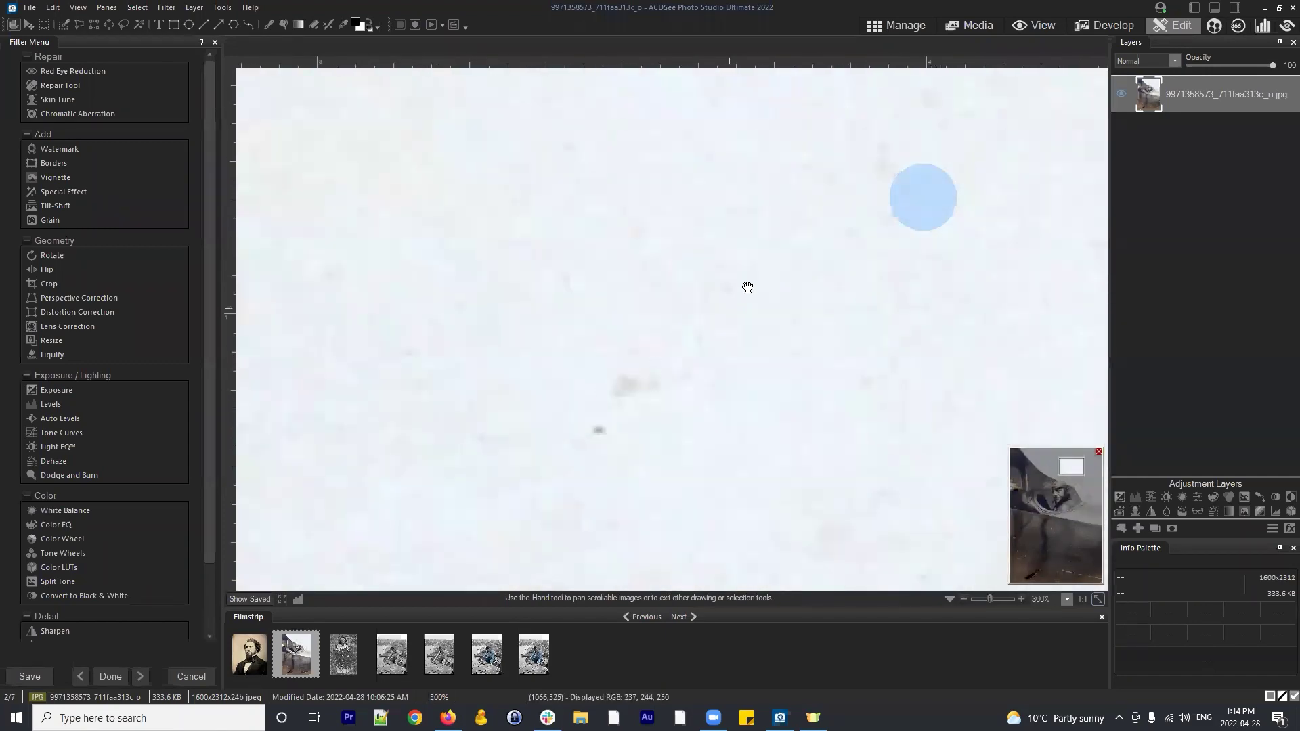
scroll(741, 284, down, 4)
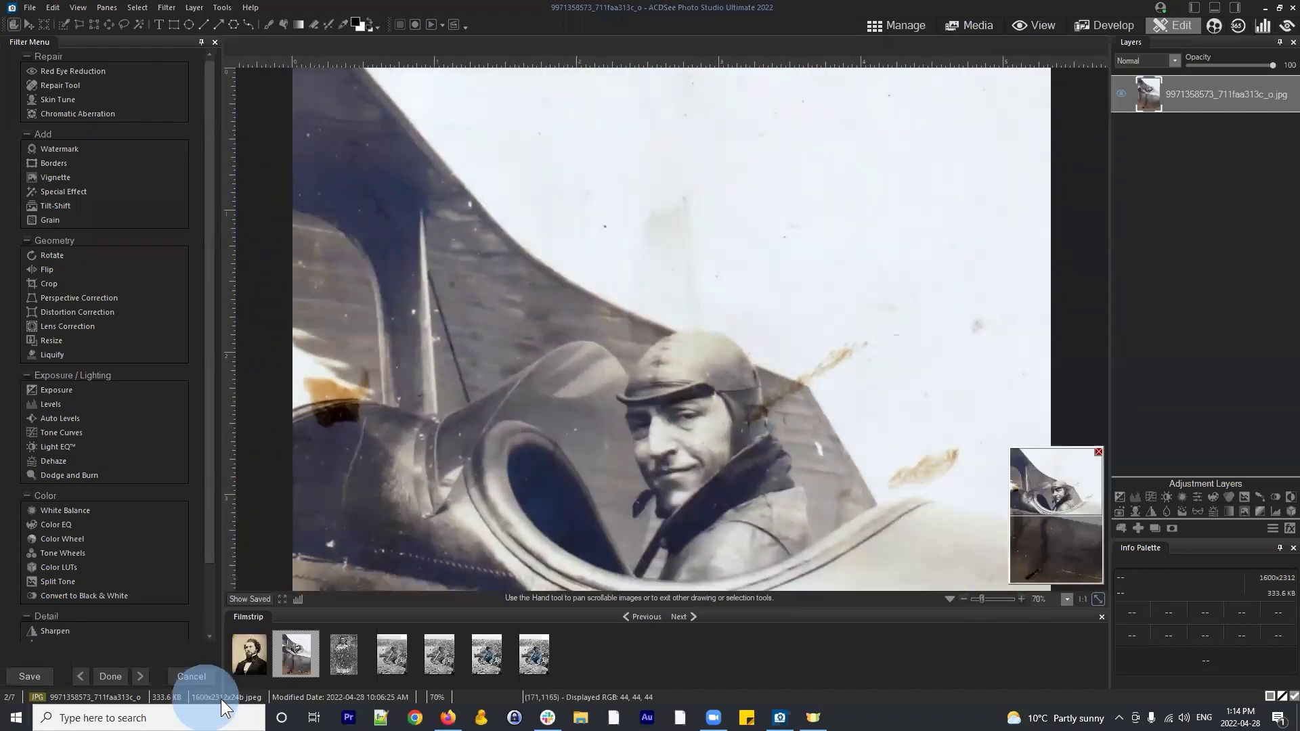
scroll(899, 231, up, 4)
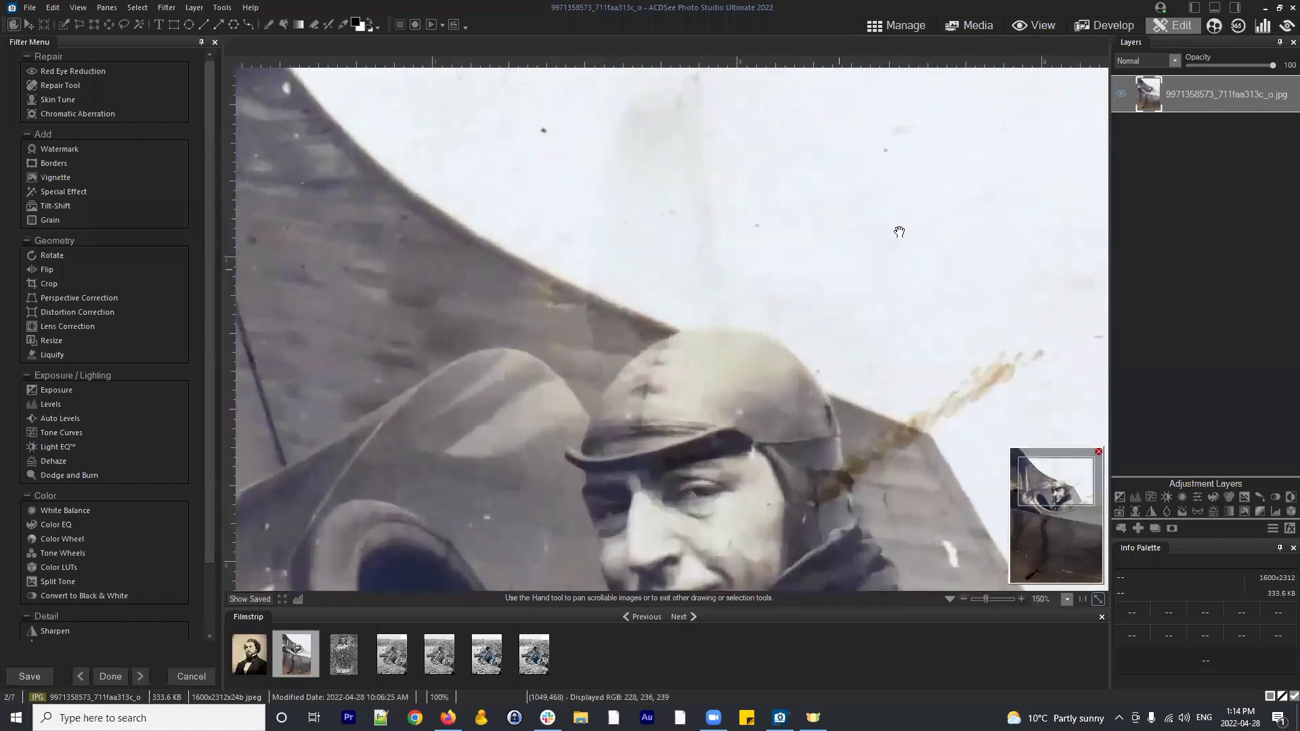
drag(899, 232, 702, 385)
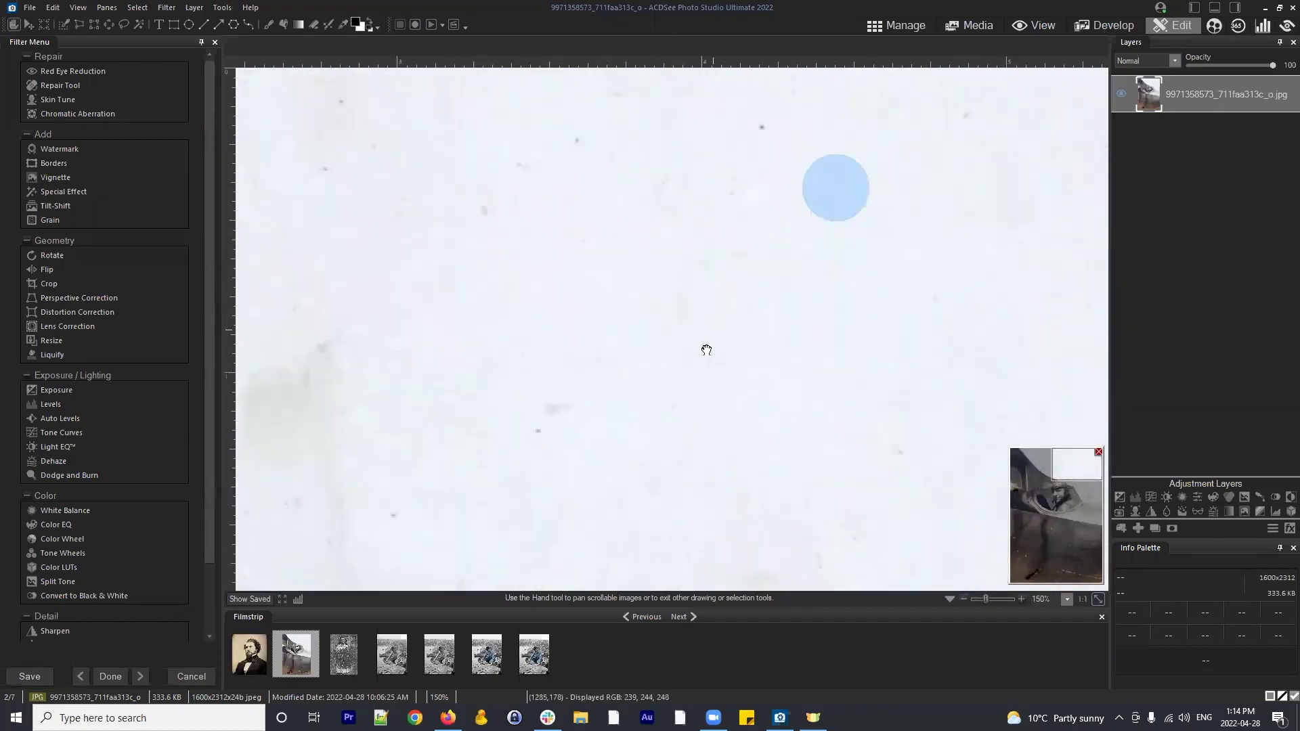
drag(770, 277, 737, 404)
scroll(738, 404, down, 4)
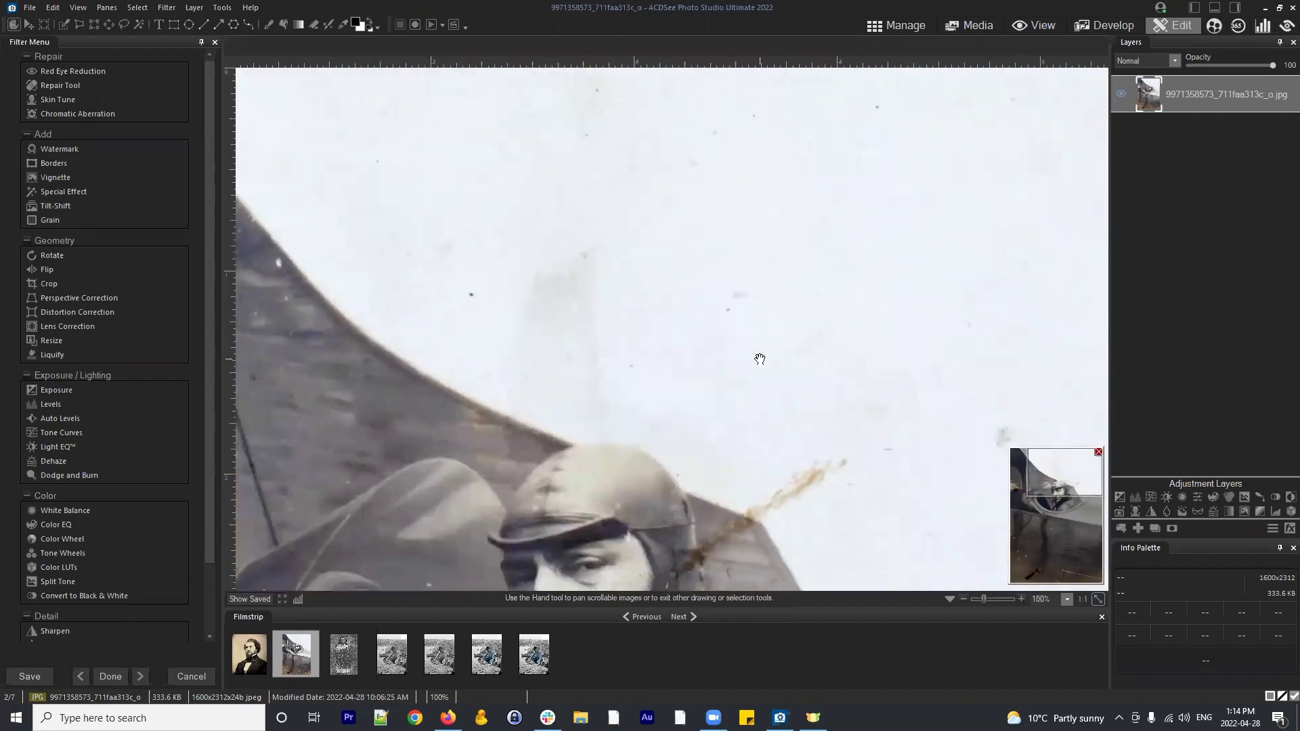
scroll(843, 374, up, 3)
drag(842, 373, 779, 367)
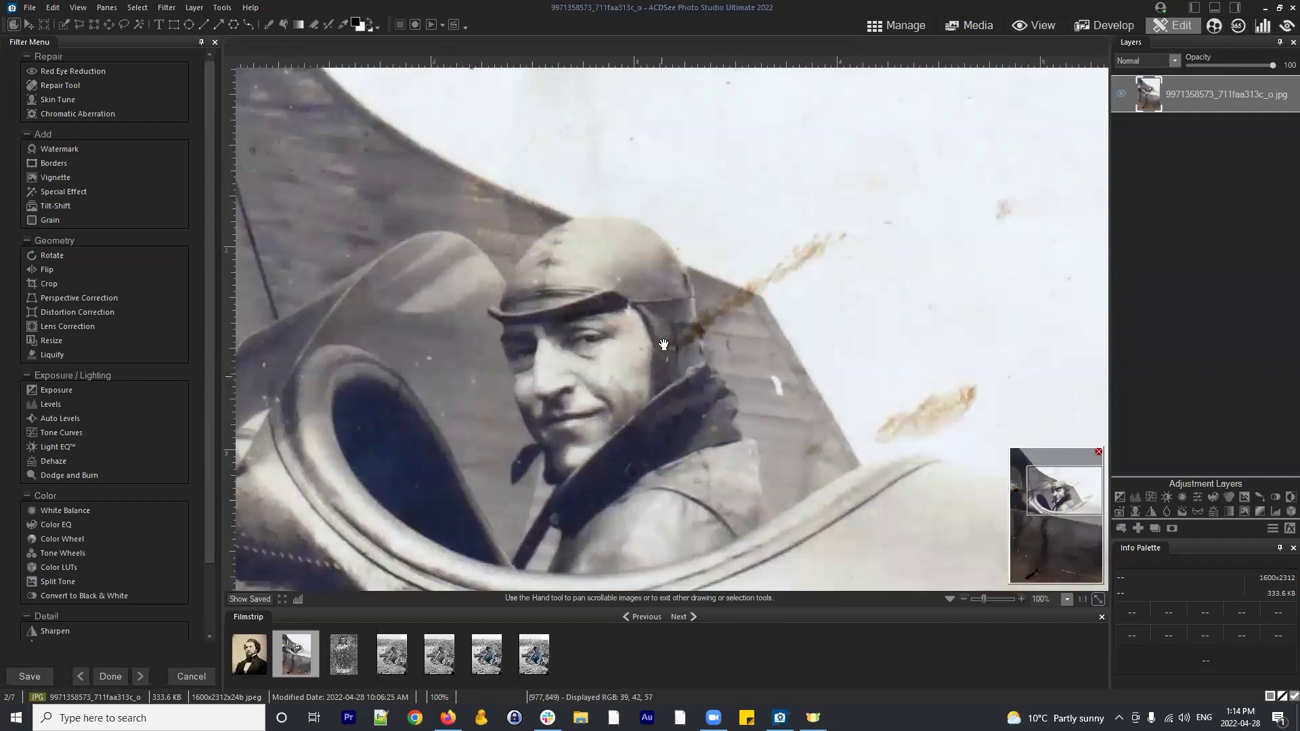
drag(804, 311, 804, 214)
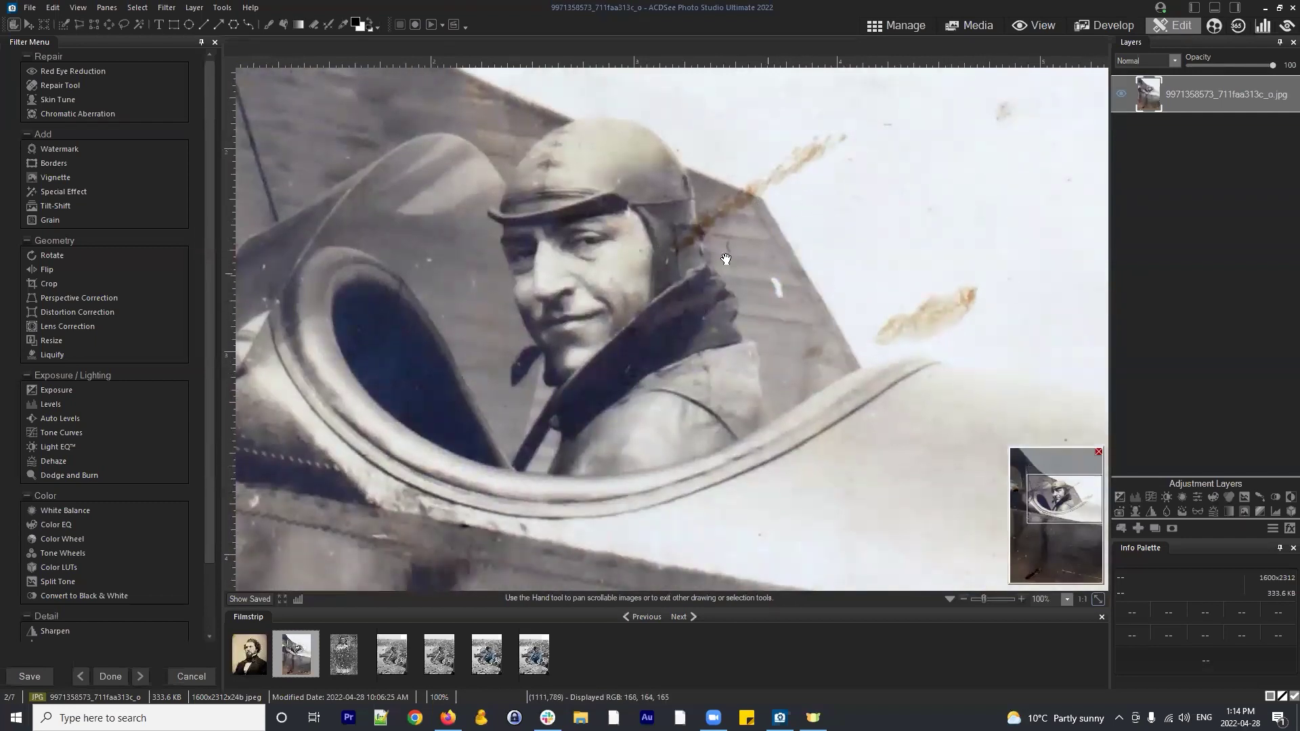
drag(455, 261, 639, 291)
drag(530, 285, 560, 302)
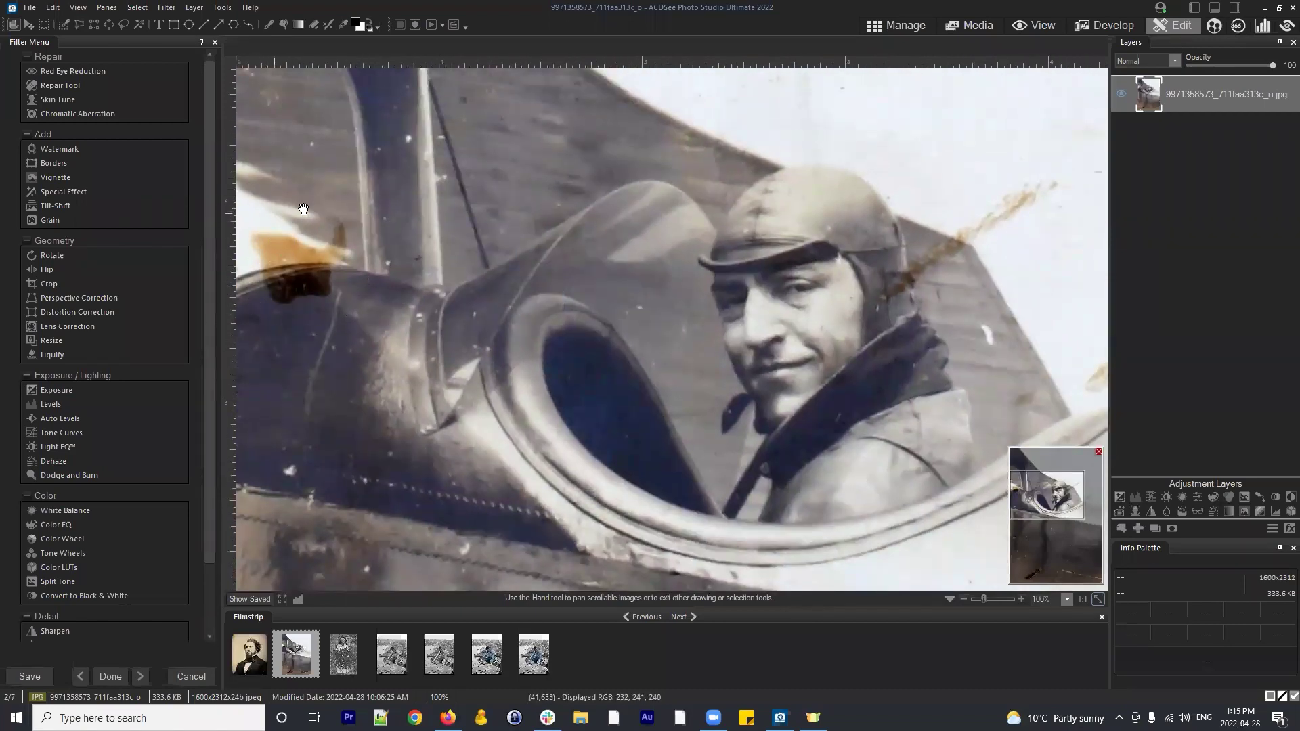
Examine the dark fuselage below the cockpit for white specks, spots, scratches and discoloured areas
drag(486, 390, 489, 131)
drag(565, 391, 550, 109)
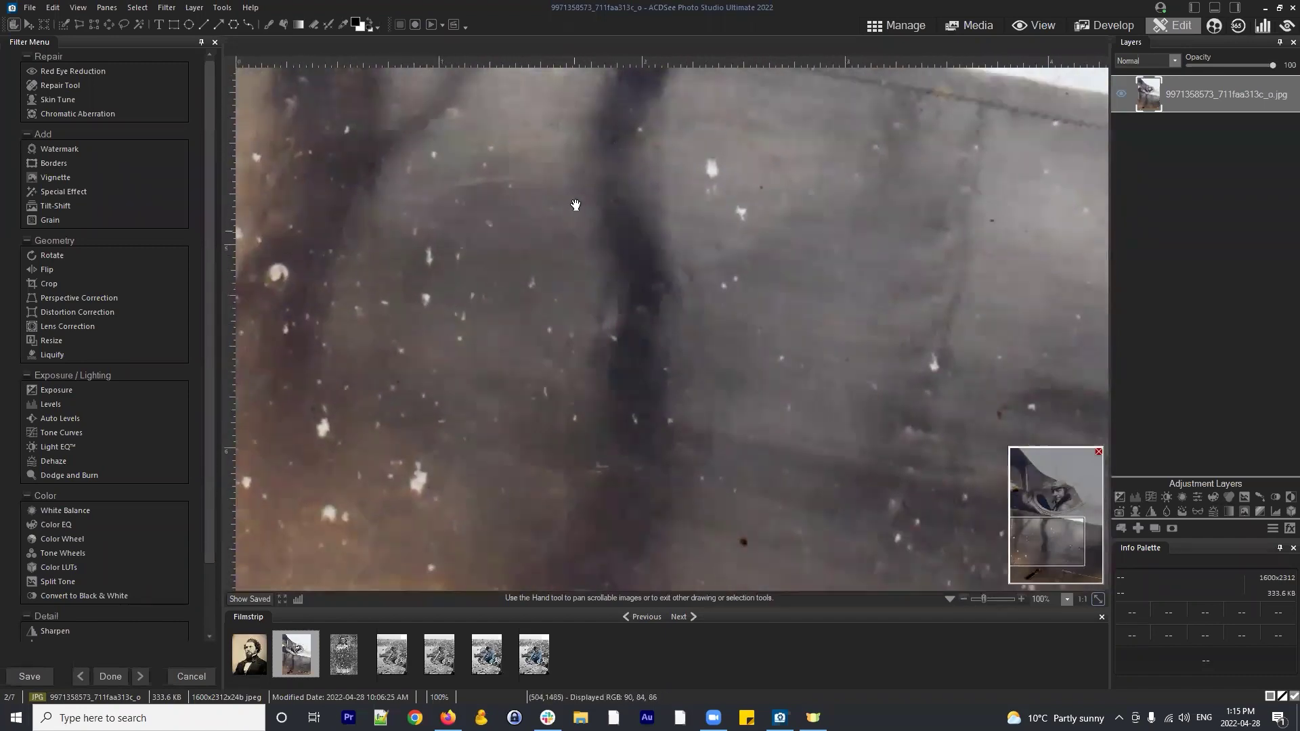
drag(575, 206, 577, 268)
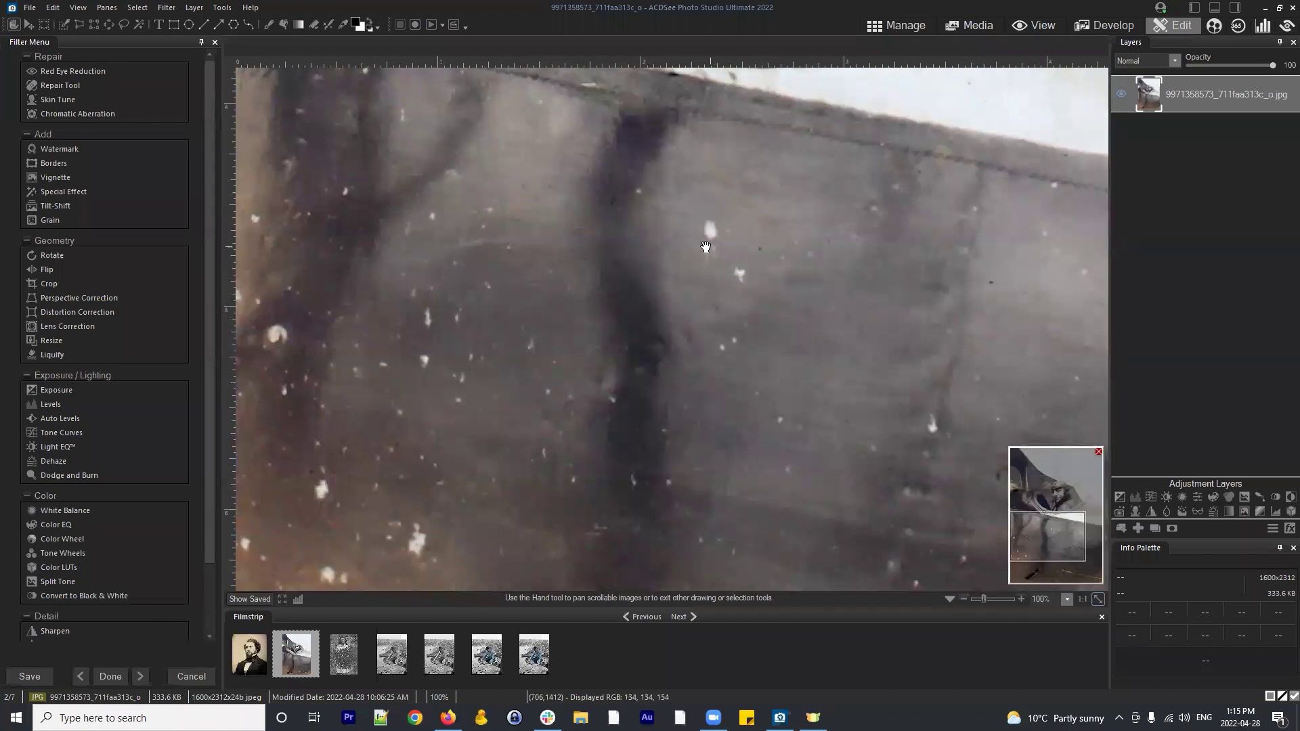
drag(798, 411, 799, 219)
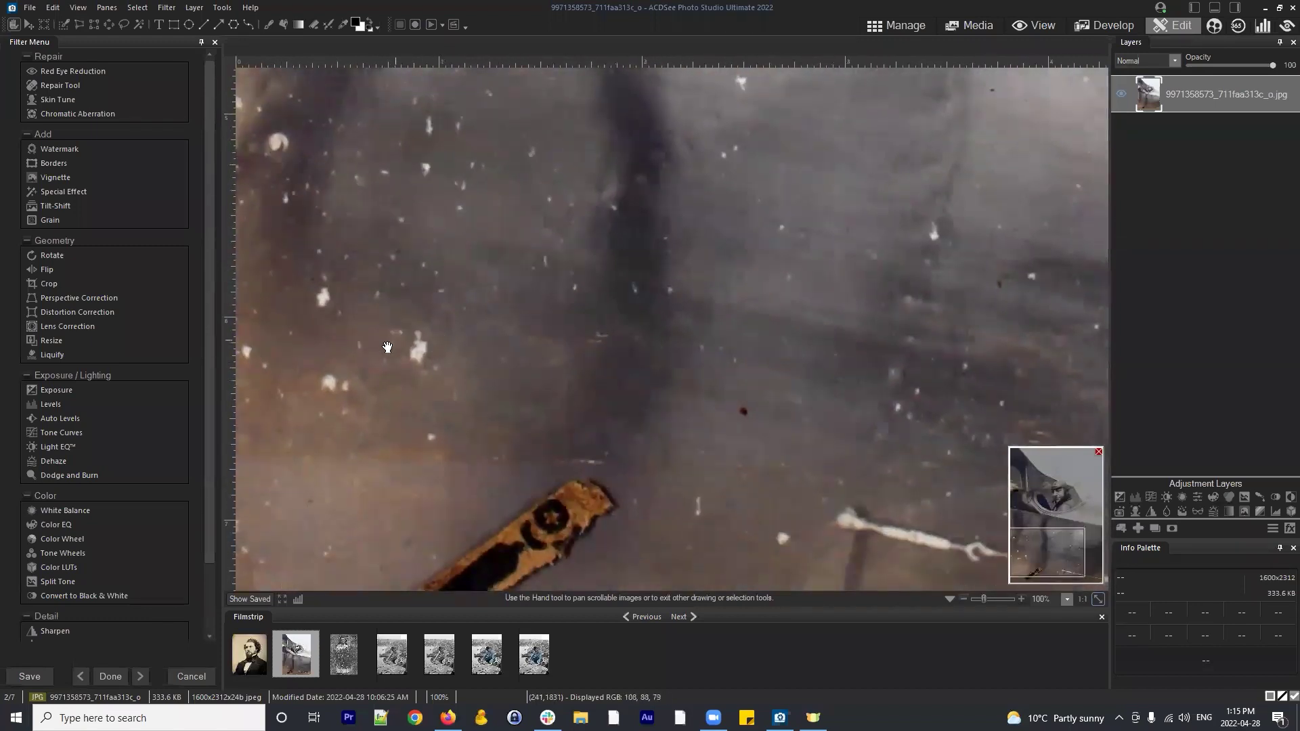
drag(454, 197, 434, 289)
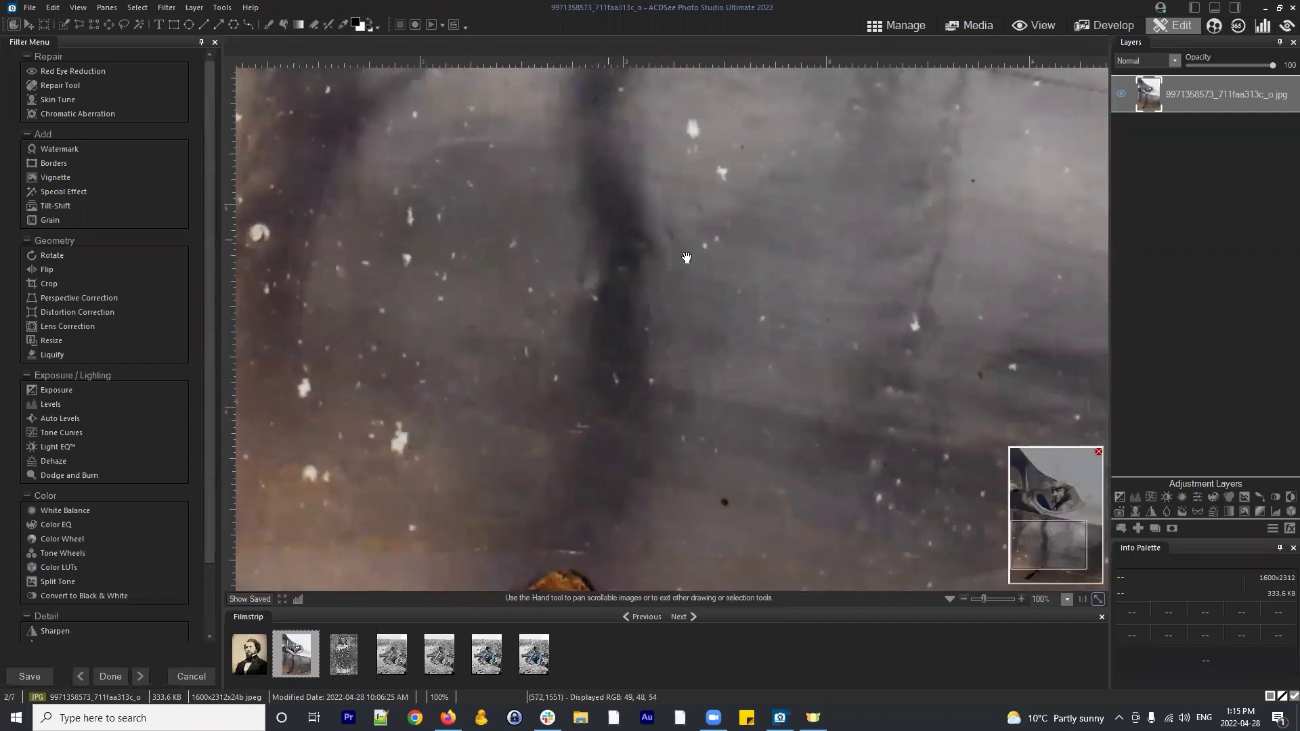
drag(815, 276, 1024, 310)
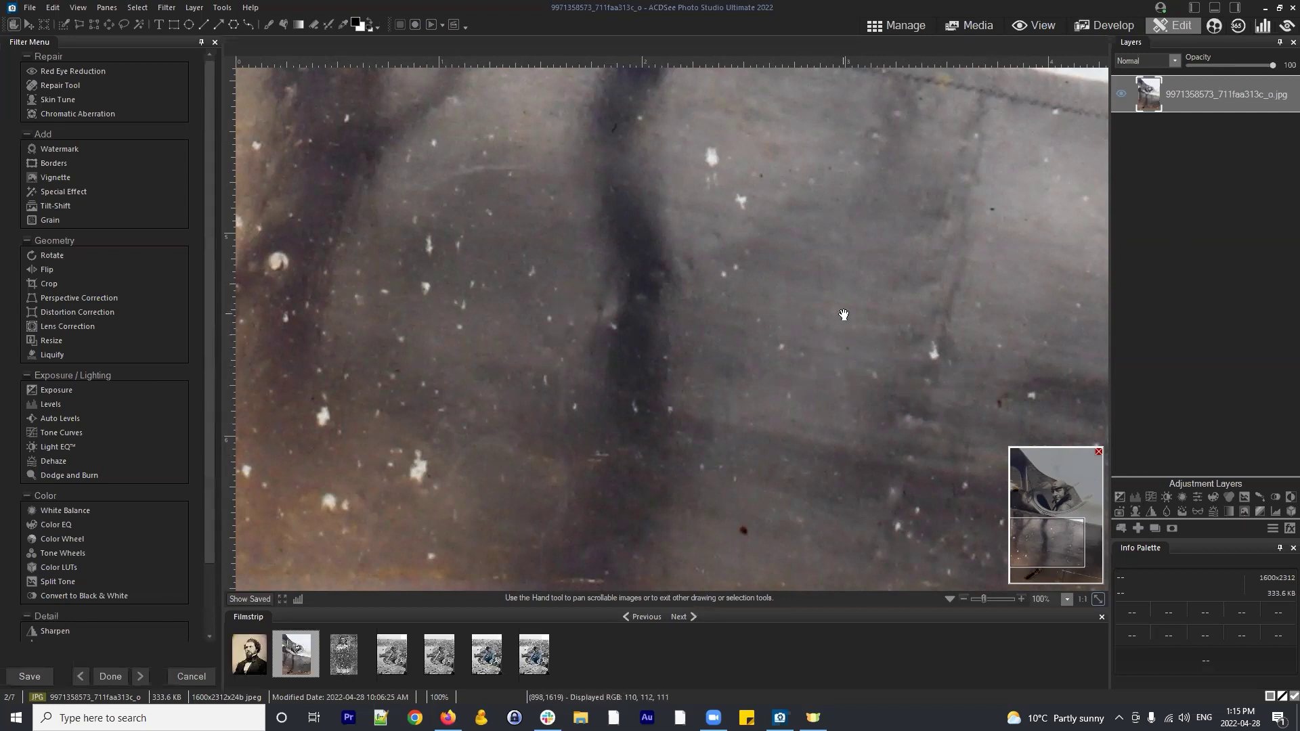
drag(783, 164, 717, 352)
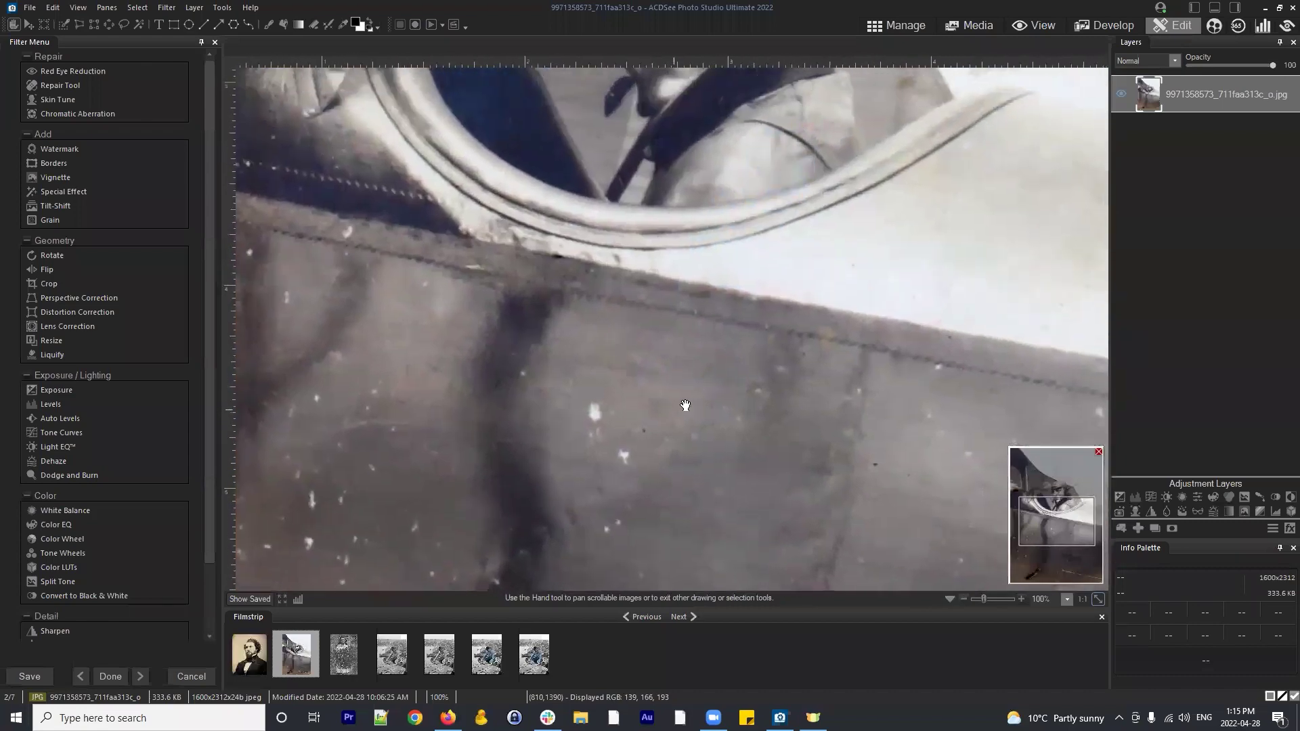
scroll(836, 301, down, 3)
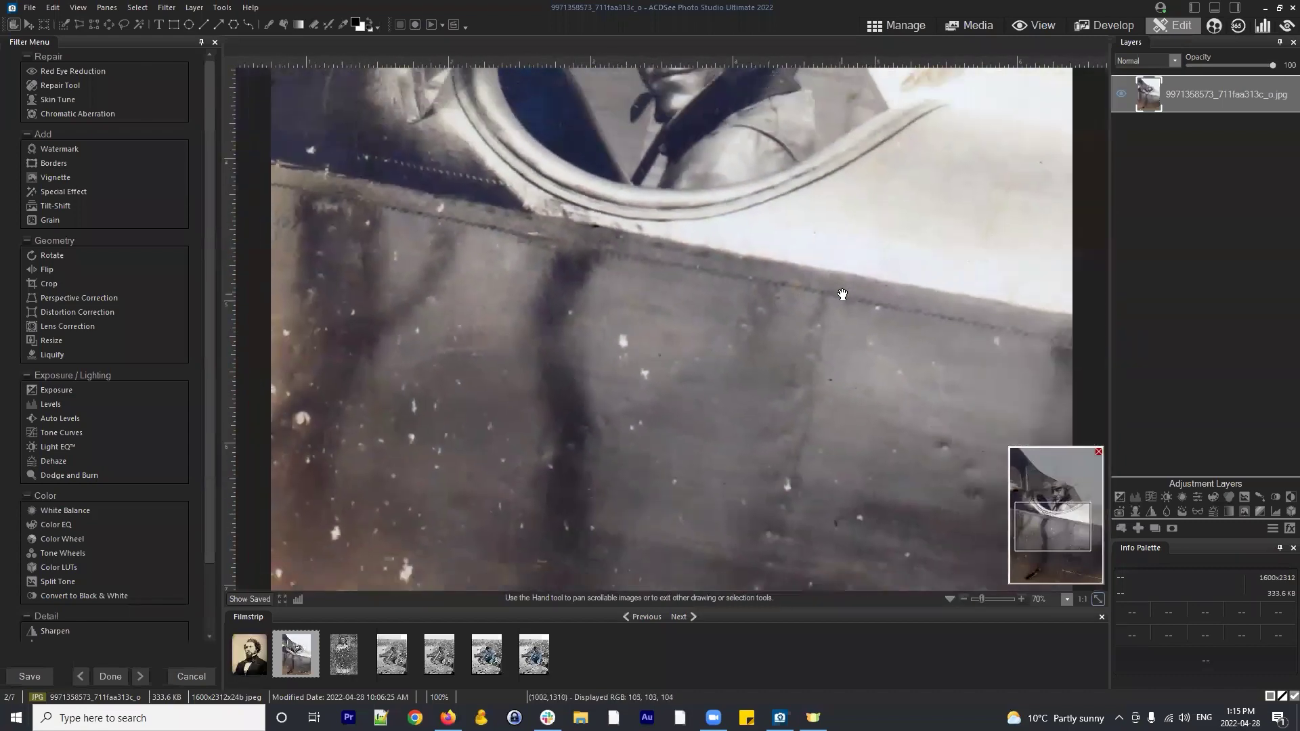
scroll(831, 298, up, 2)
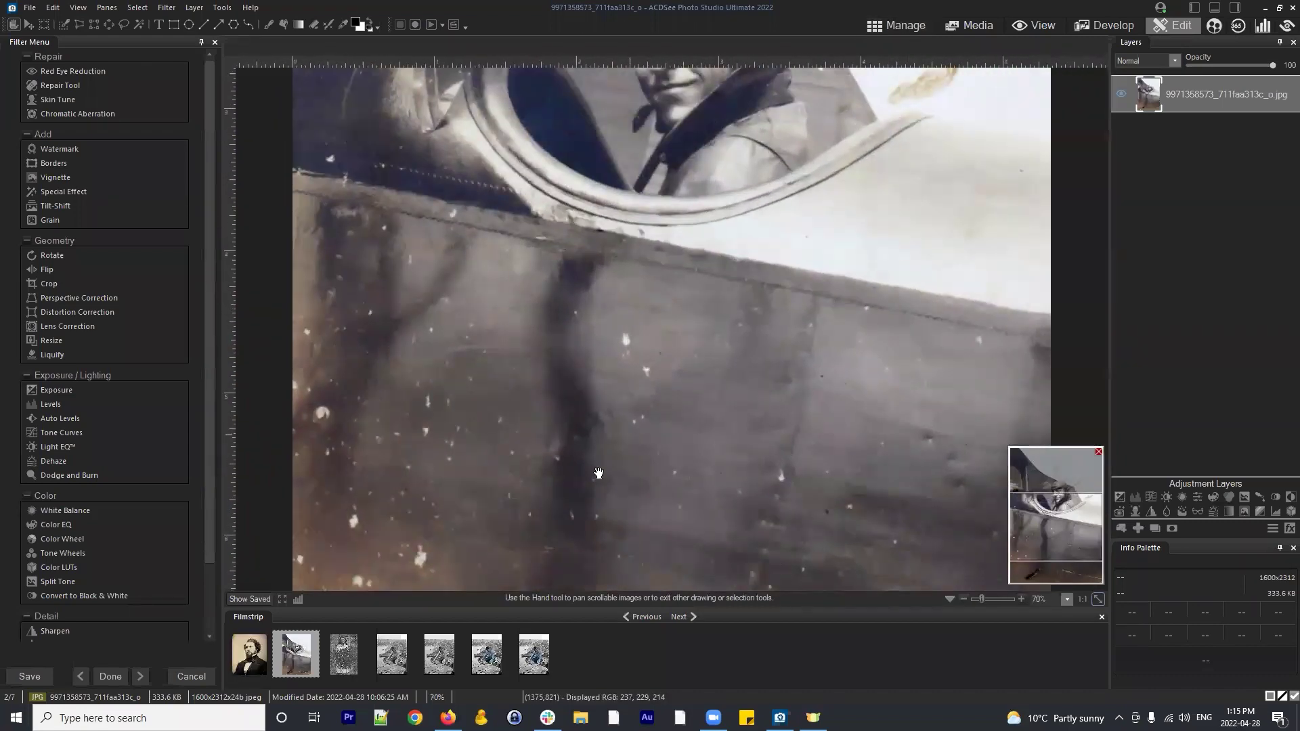
click(246, 653)
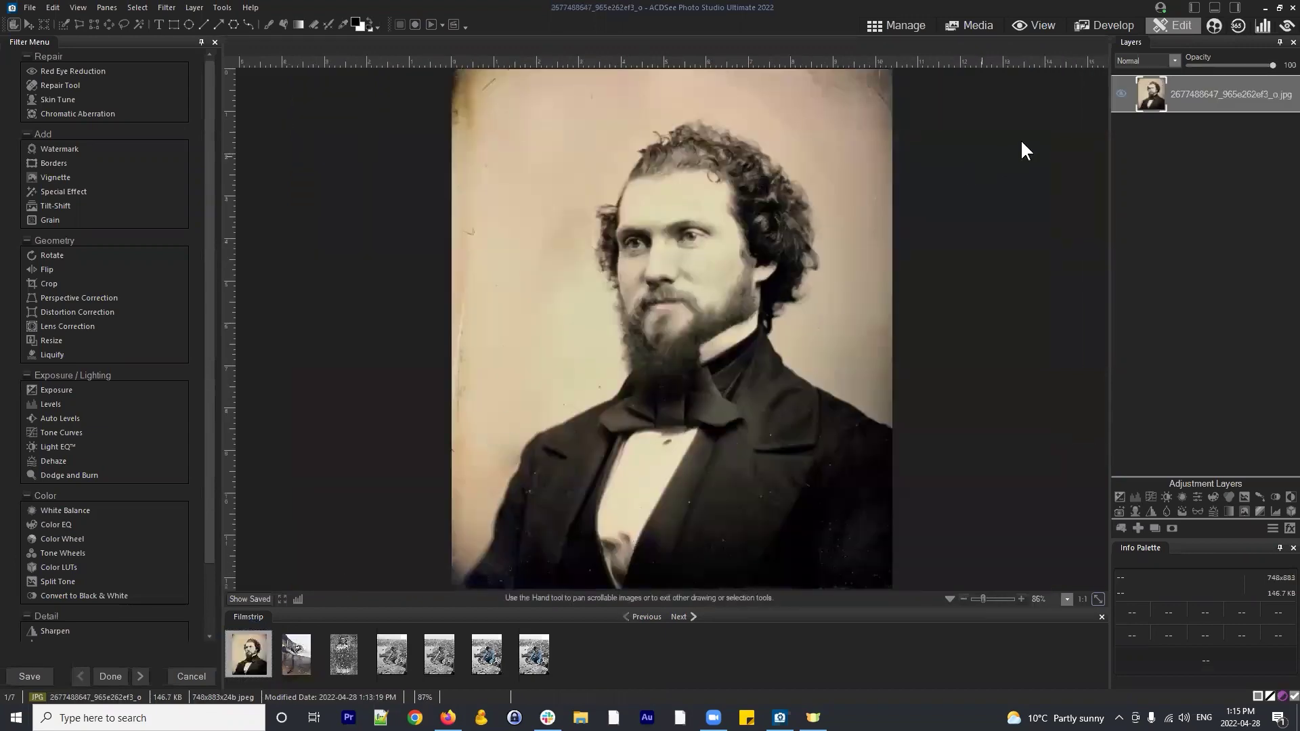
click(1110, 20)
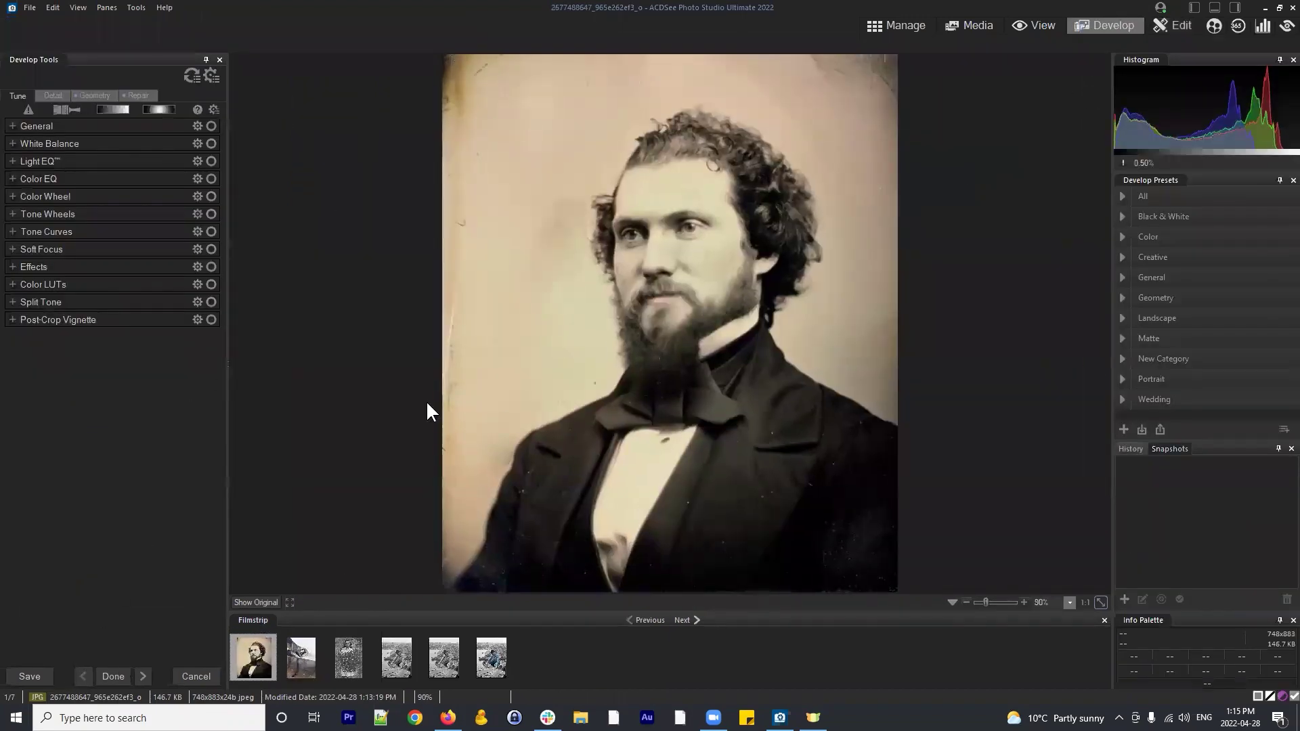
click(140, 96)
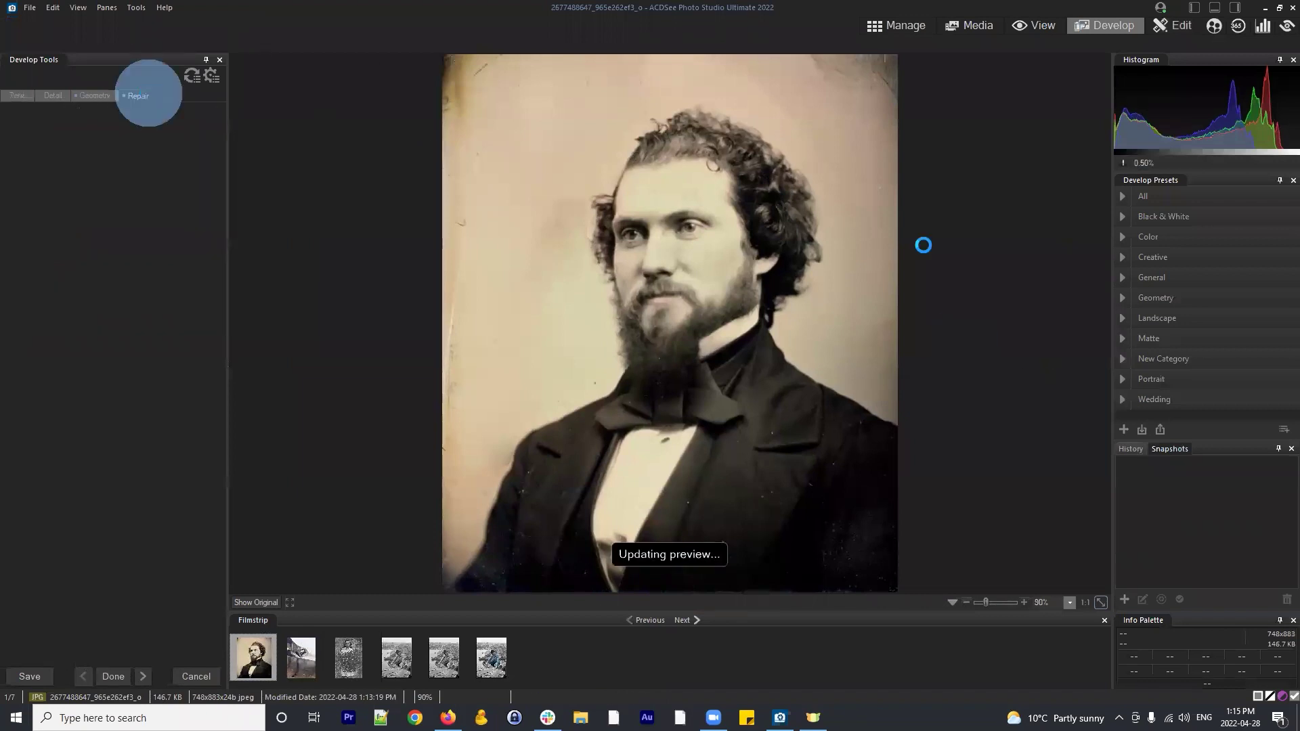
click(1132, 449)
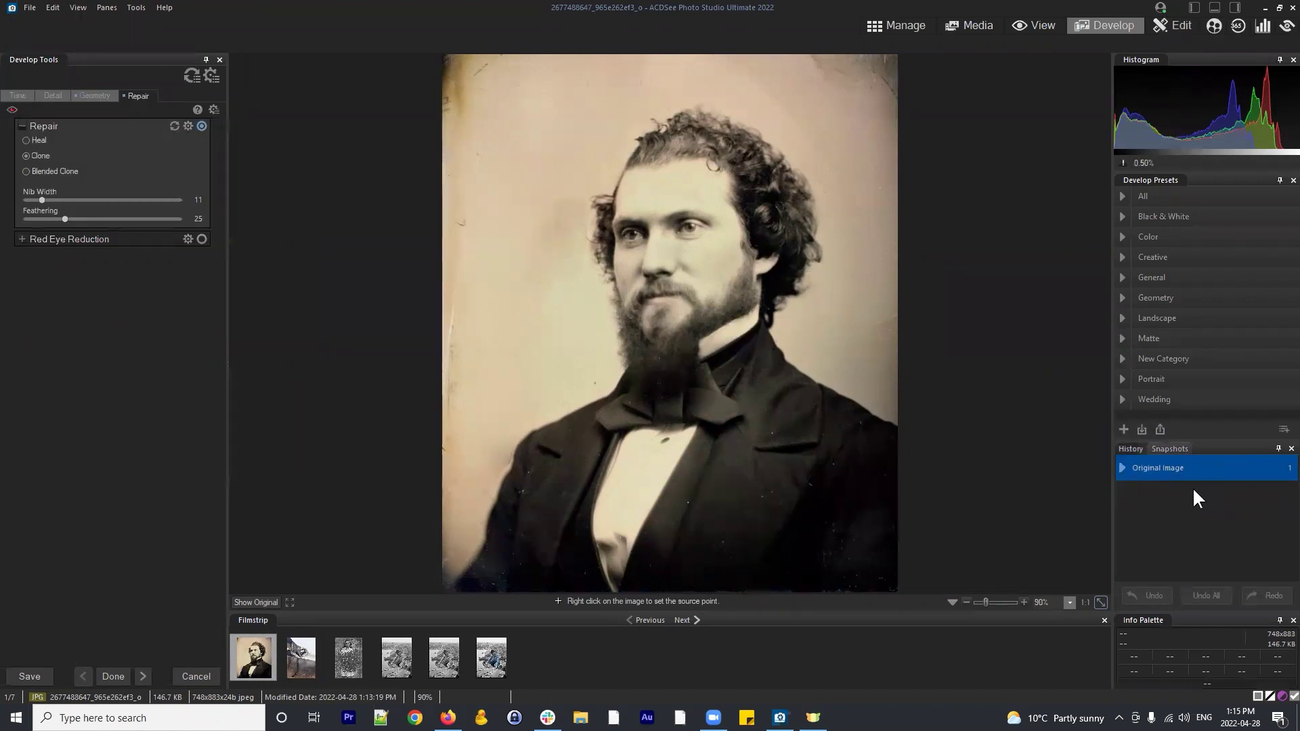
click(18, 94)
click(138, 96)
Use Blended Clone at nib width 23 on the stains in the portrait's upper left corner and at 26 on the left edge mark
click(47, 170)
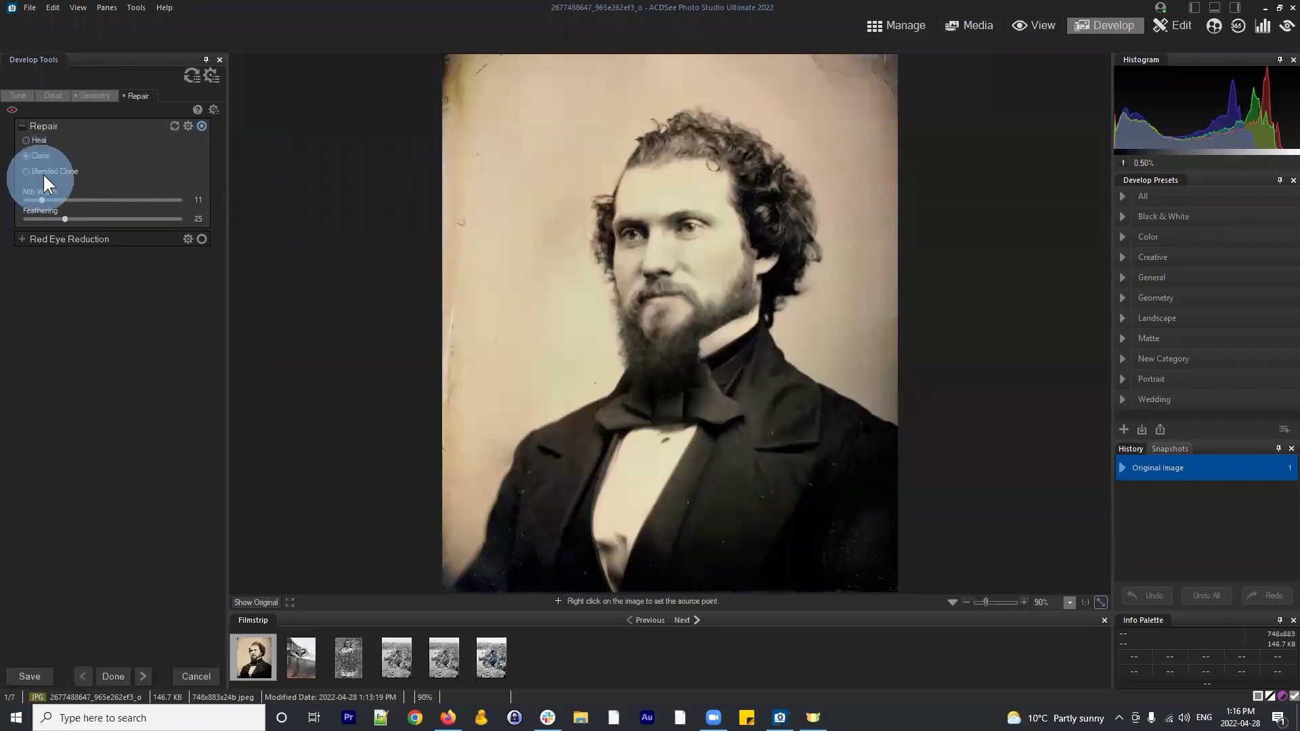
scroll(519, 101, up, 3)
right_click(519, 103)
click(491, 58)
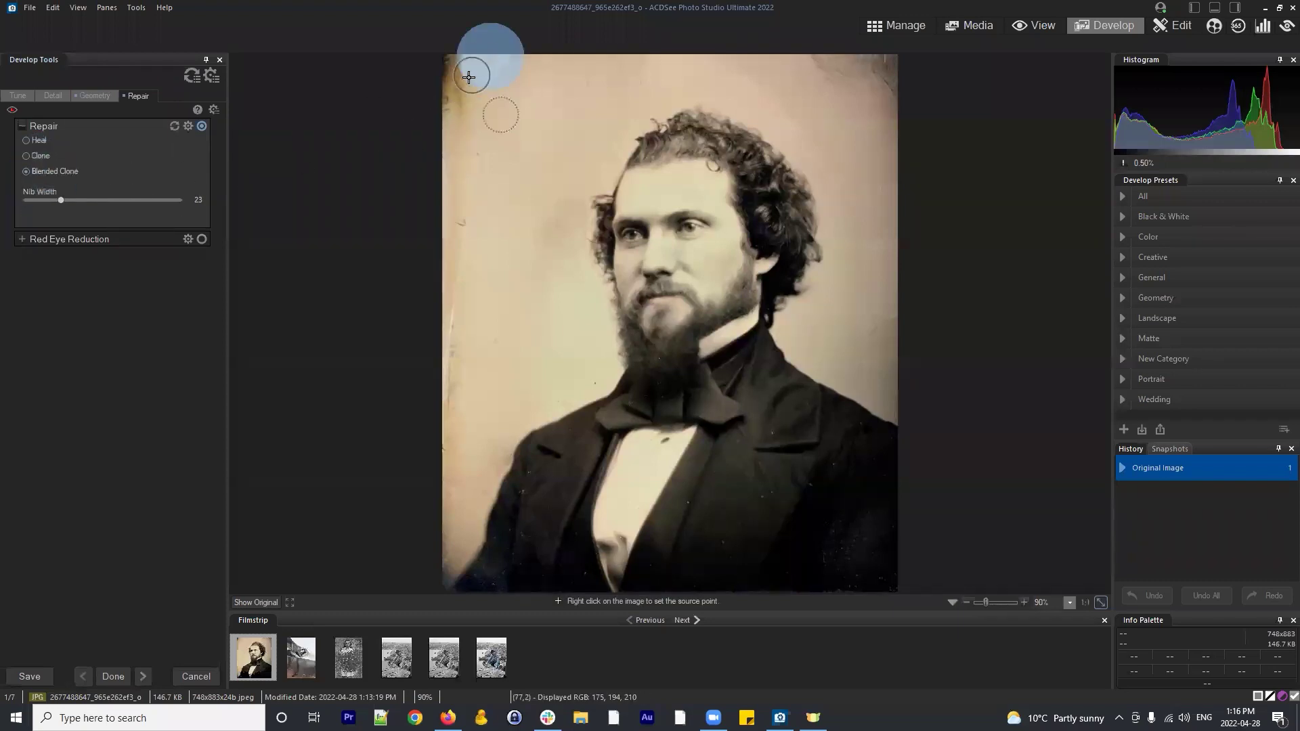
drag(528, 106, 473, 60)
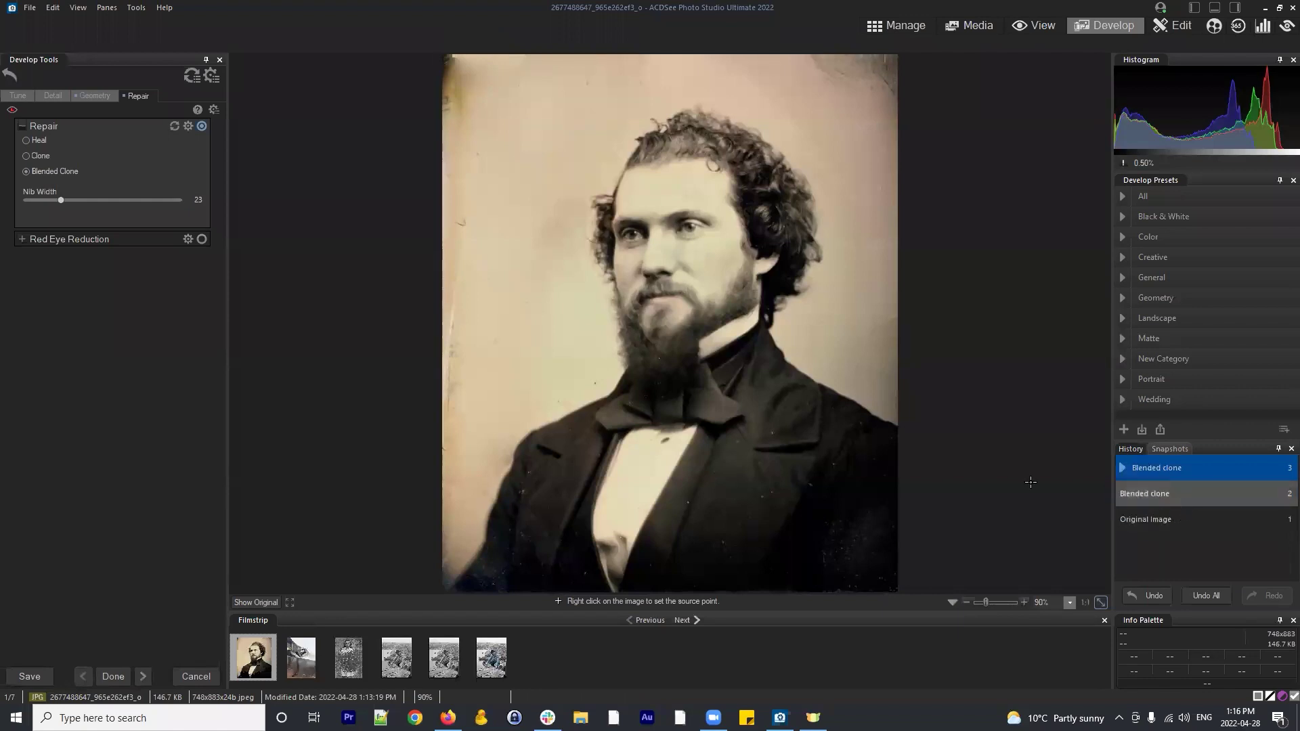
scroll(535, 231, up, 3)
click(465, 221)
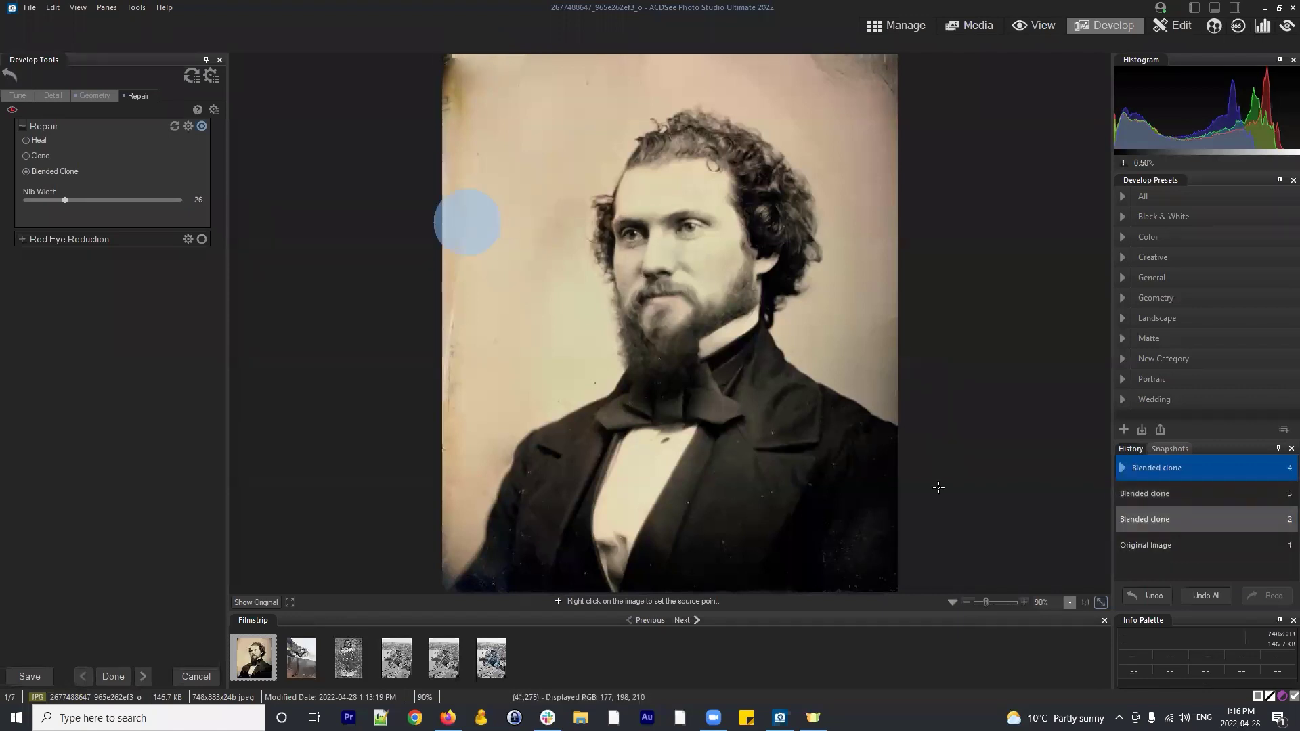
Compare the portrait's states through its edit history back to the original image, and return to the newest blended clone
click(1161, 491)
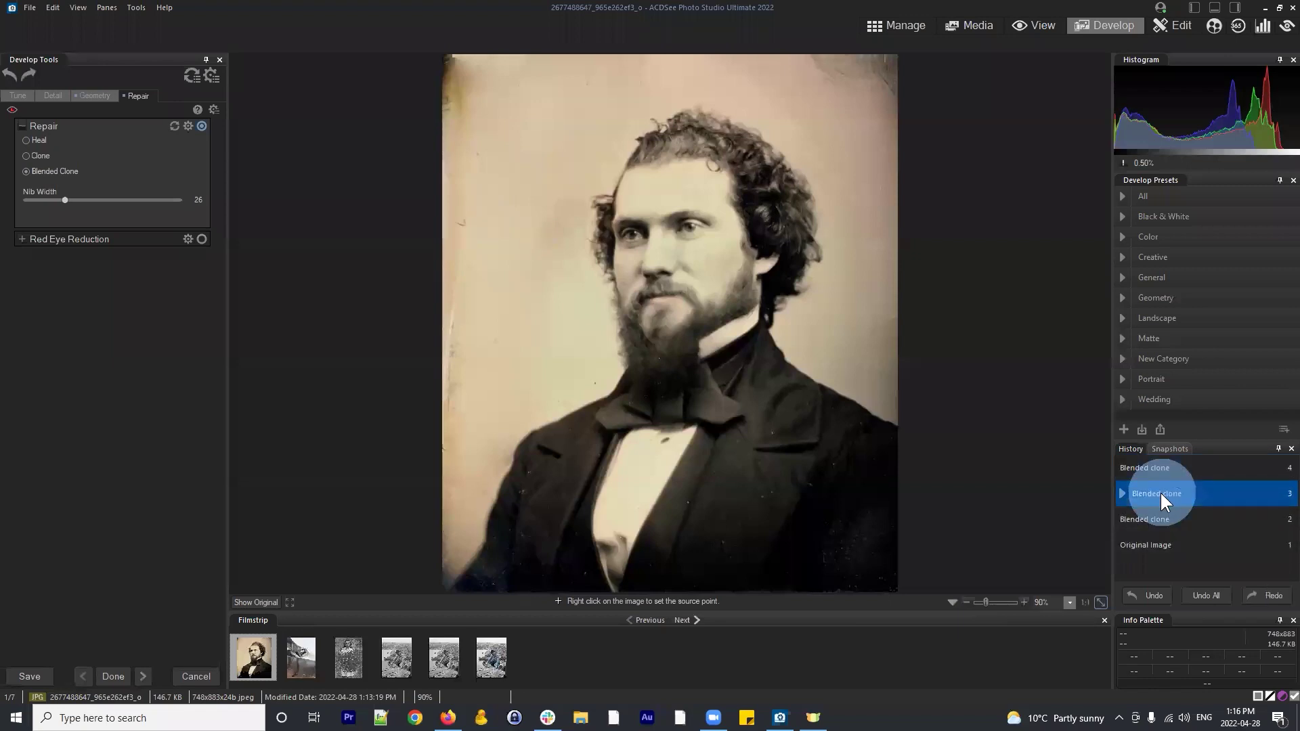
click(1168, 465)
click(1156, 491)
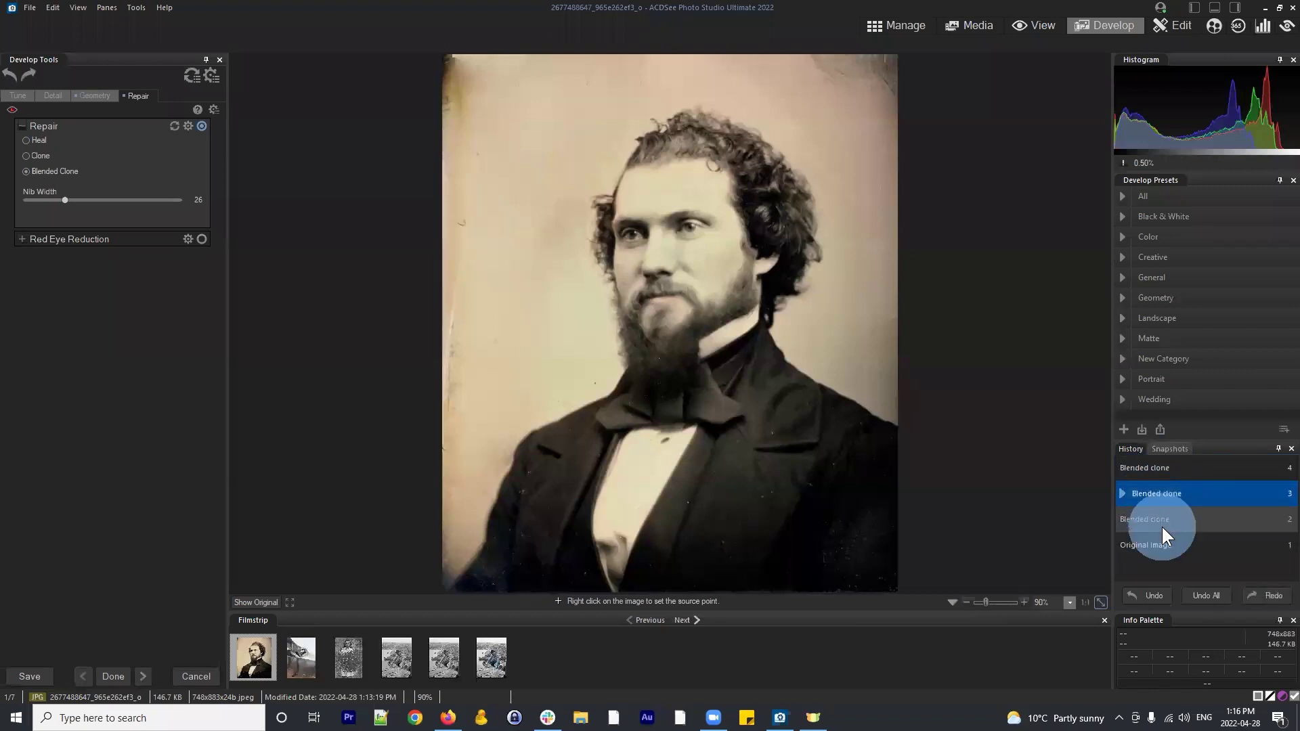
click(1159, 522)
click(1151, 544)
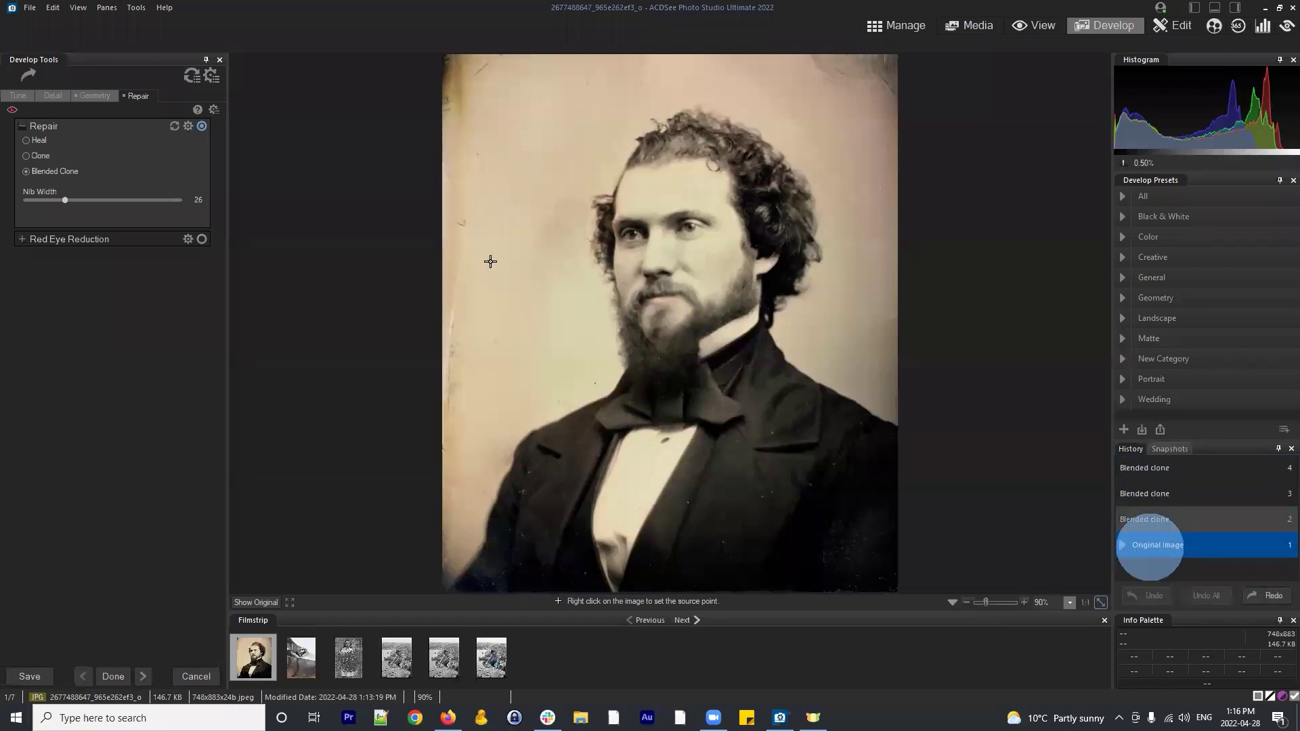
click(1144, 494)
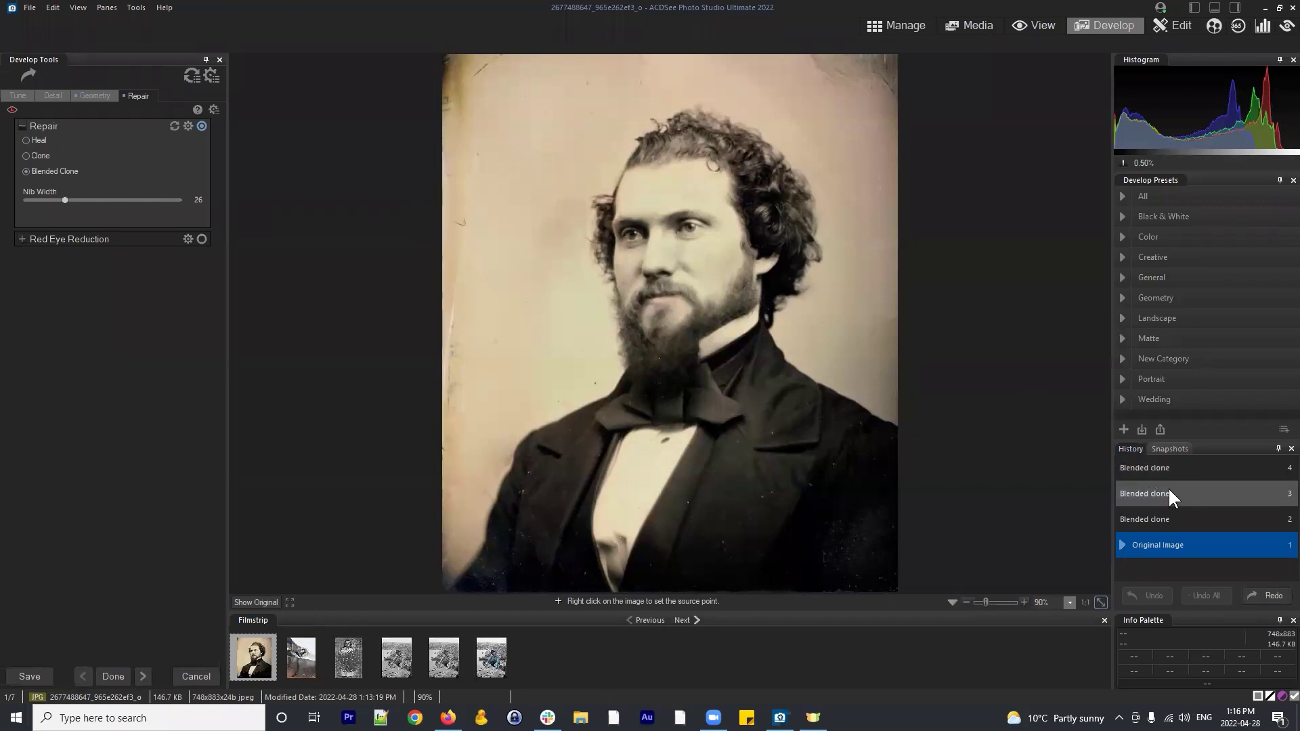
click(1148, 518)
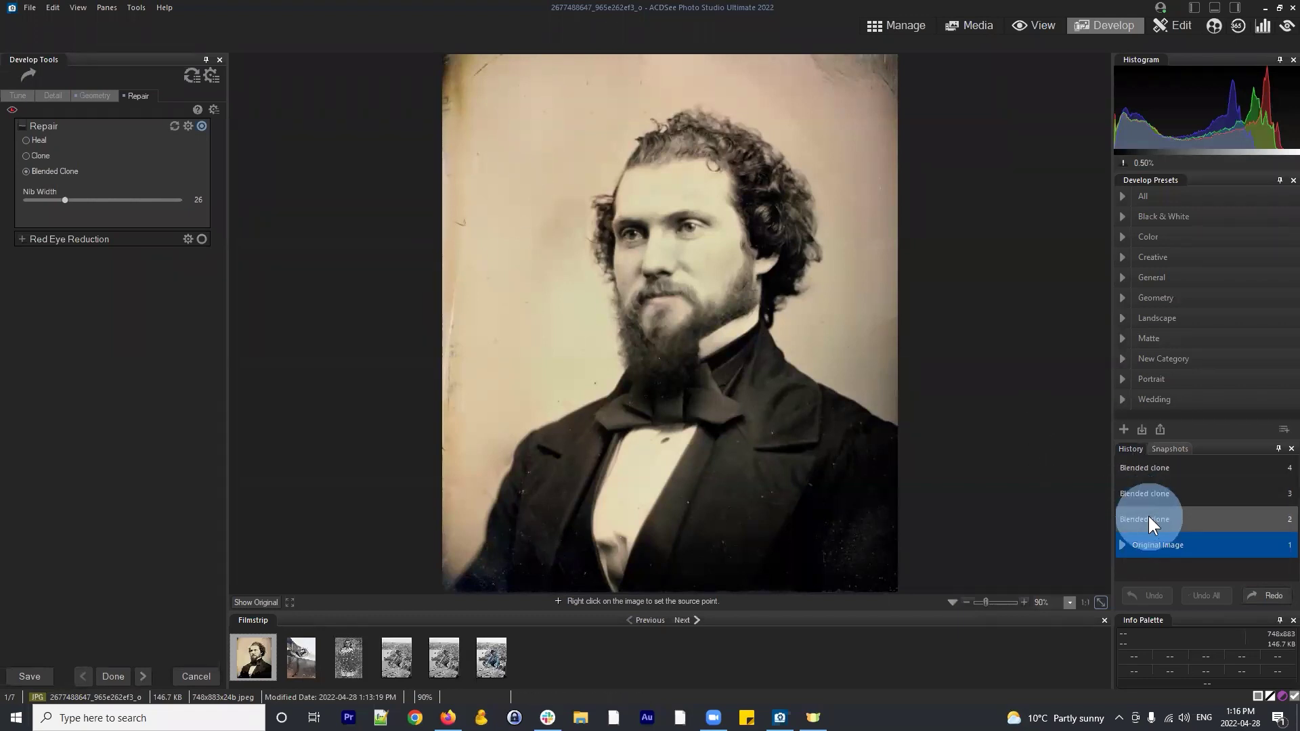
click(1157, 493)
click(1152, 467)
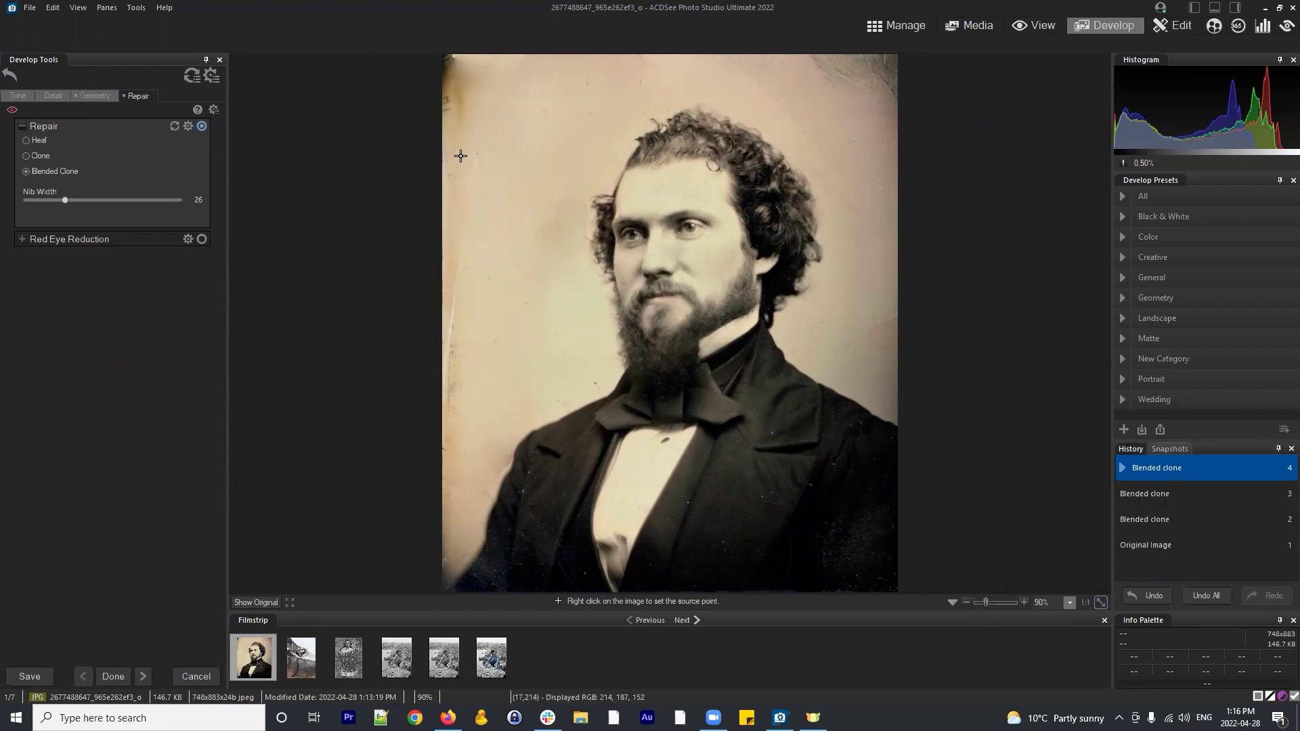
scroll(623, 216, up, 1)
click(135, 95)
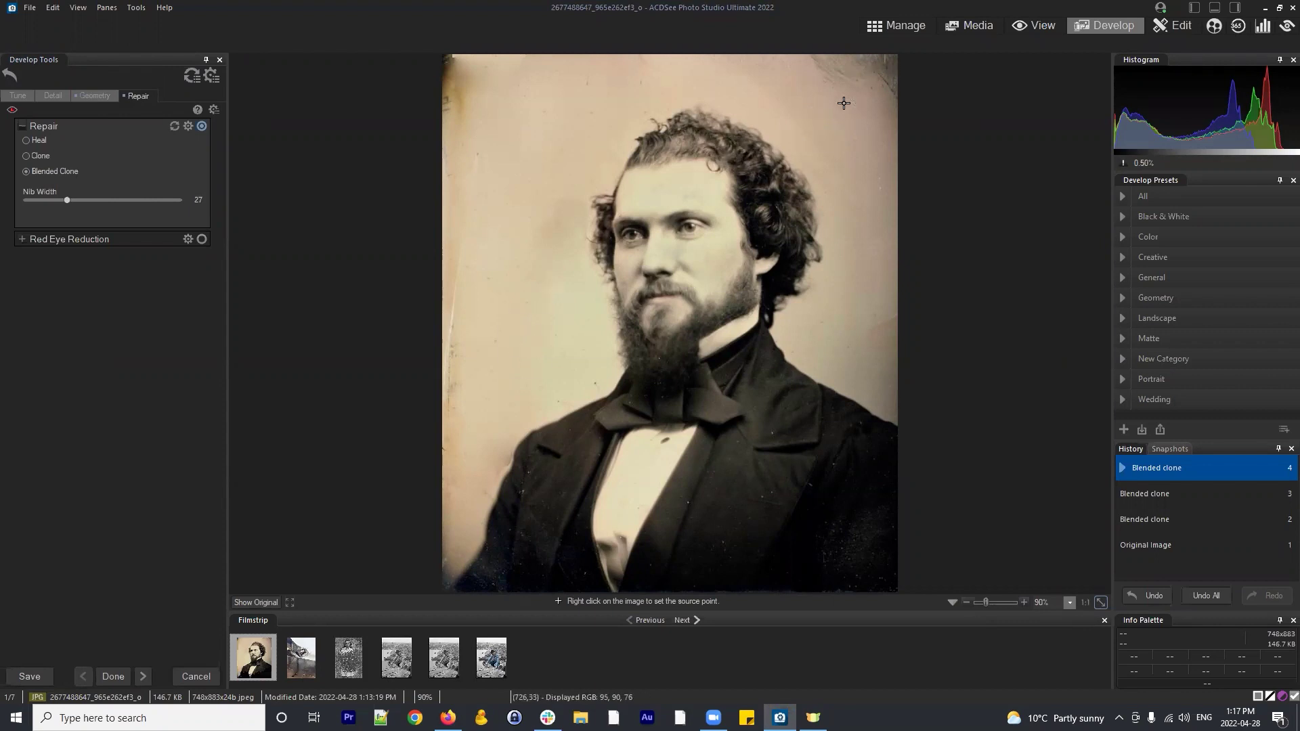
click(301, 655)
click(754, 361)
click(900, 27)
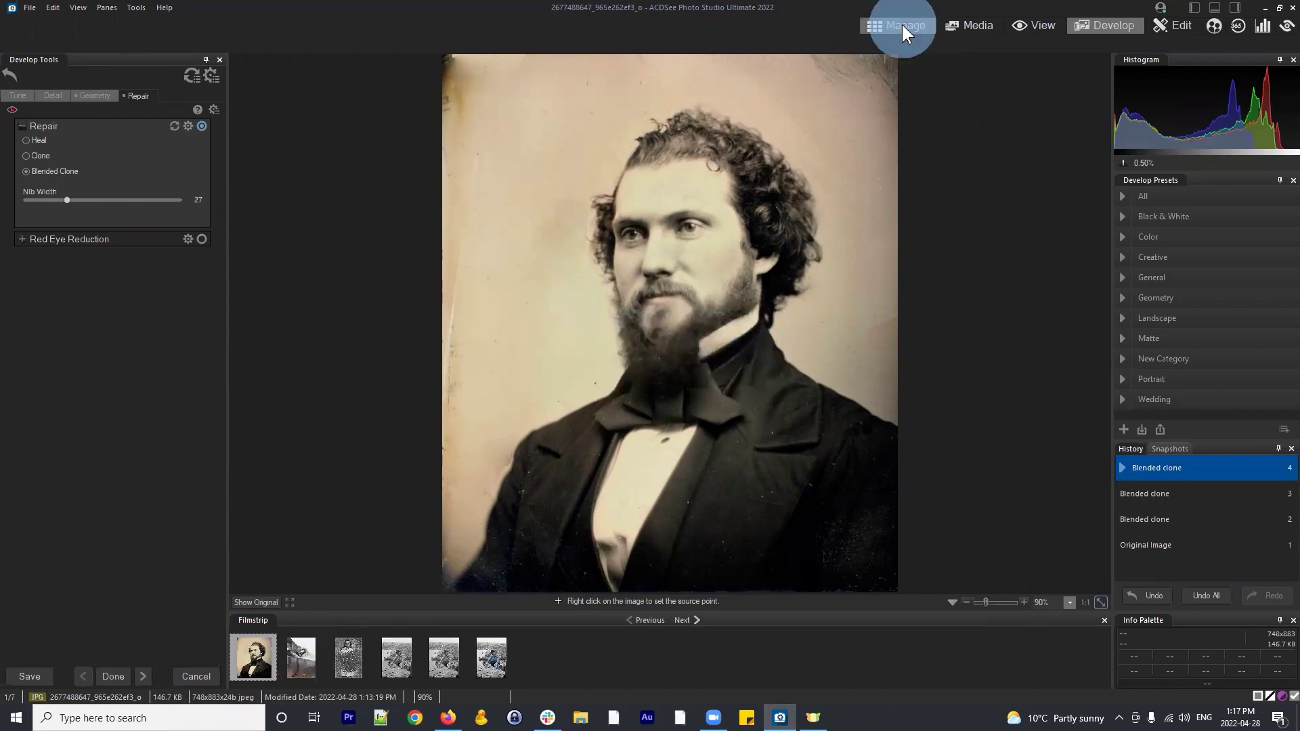
click(694, 360)
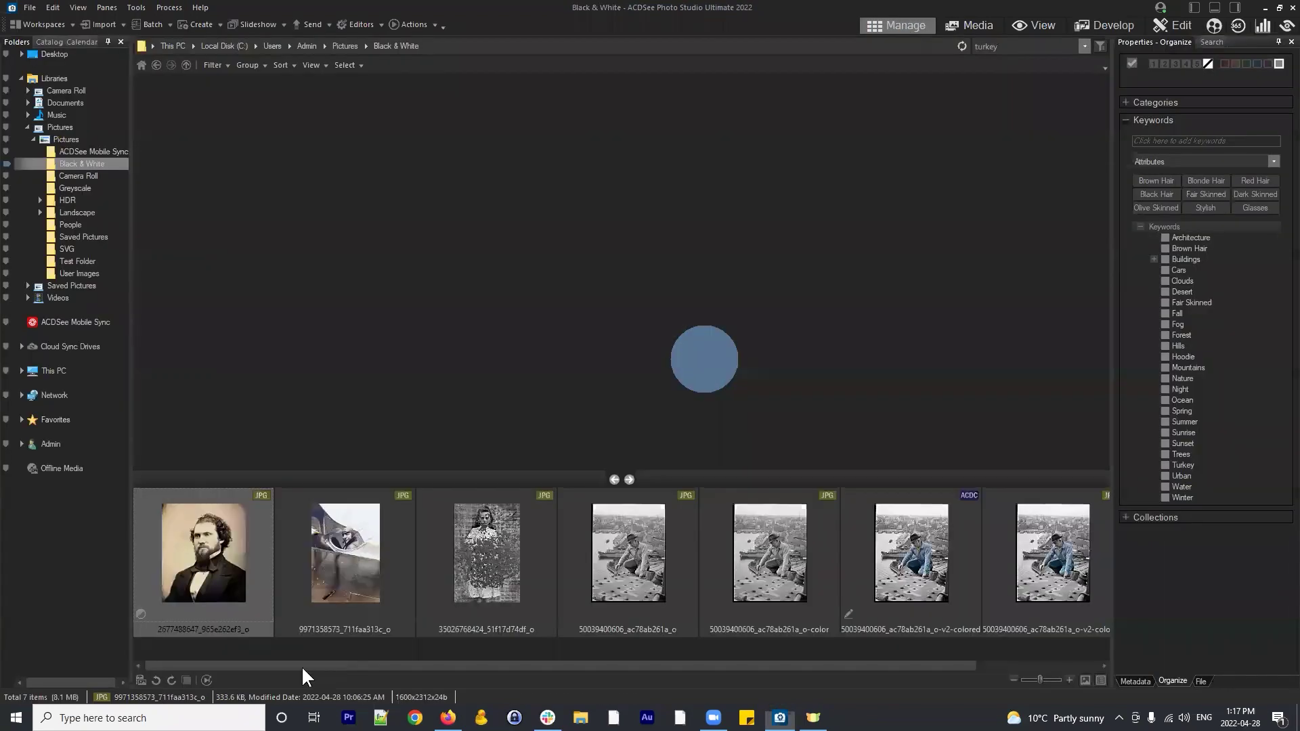
click(319, 566)
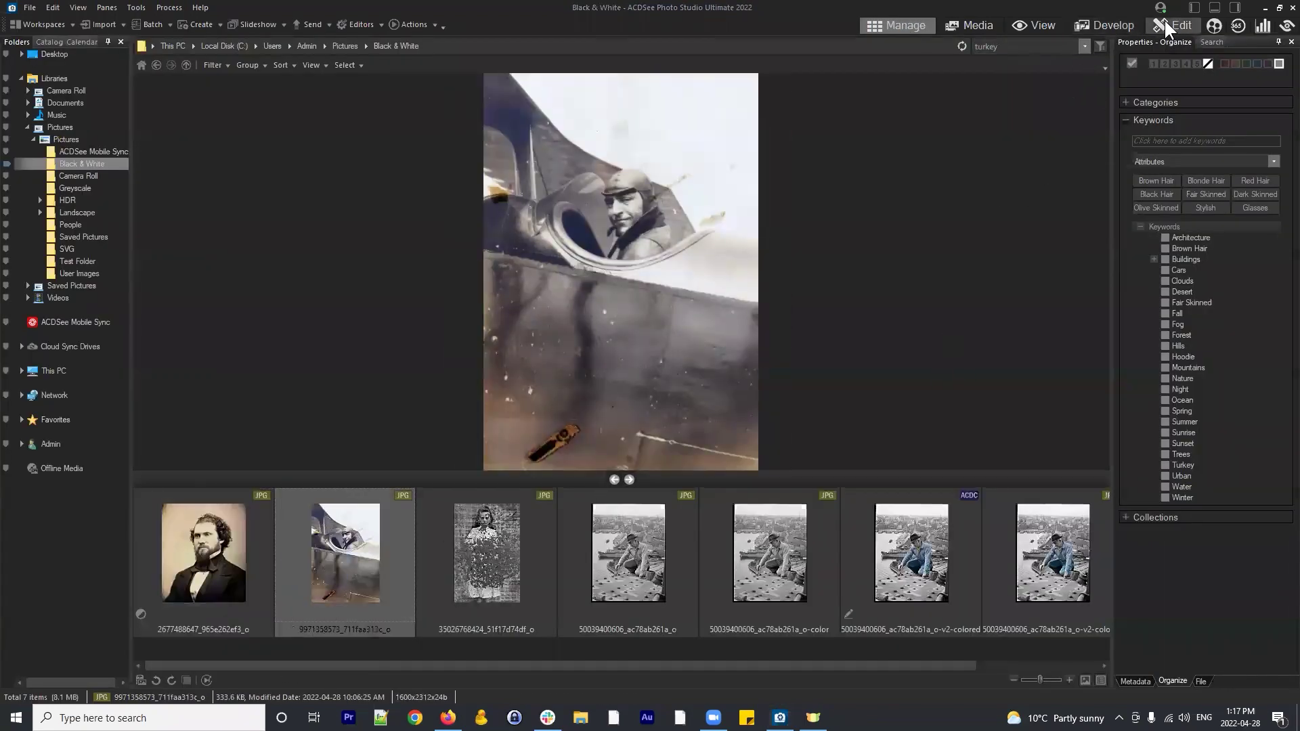
click(1177, 24)
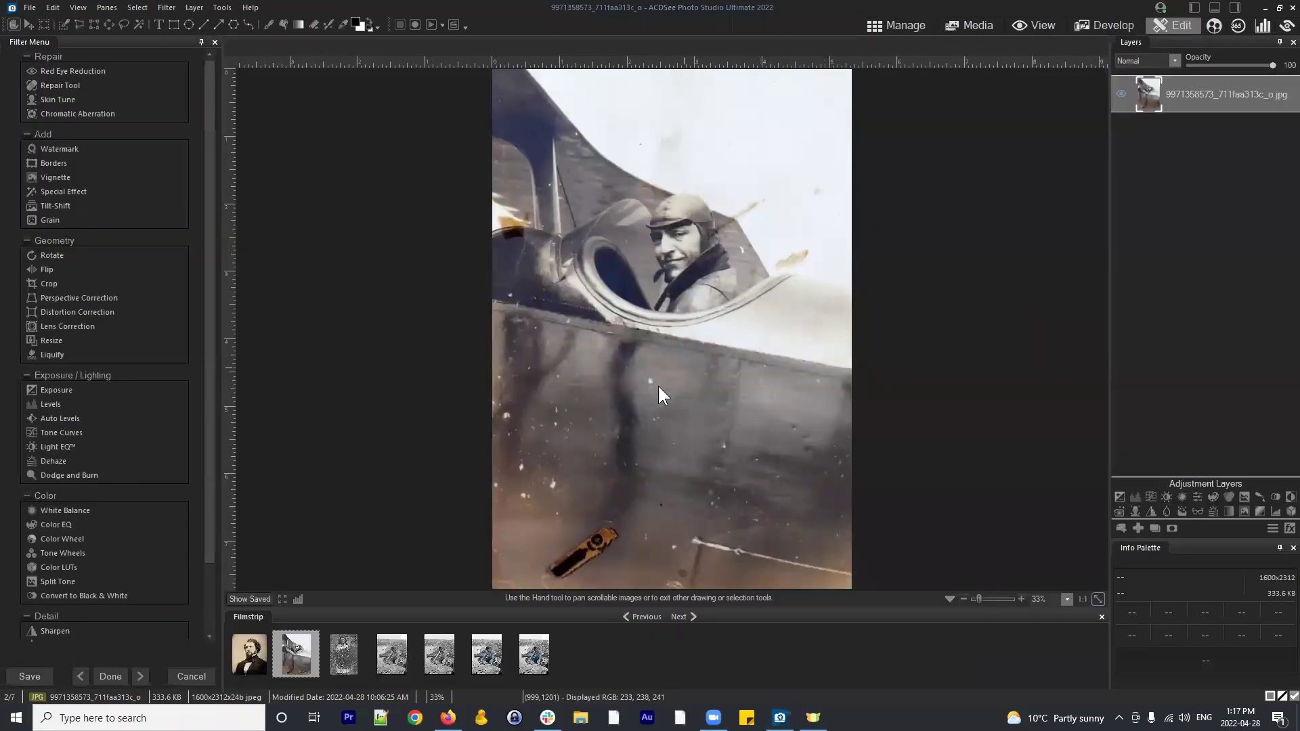
Inspect the stains around the pilot and cockpit, and duplicate the pilot photo's layer
scroll(761, 399, up, 2)
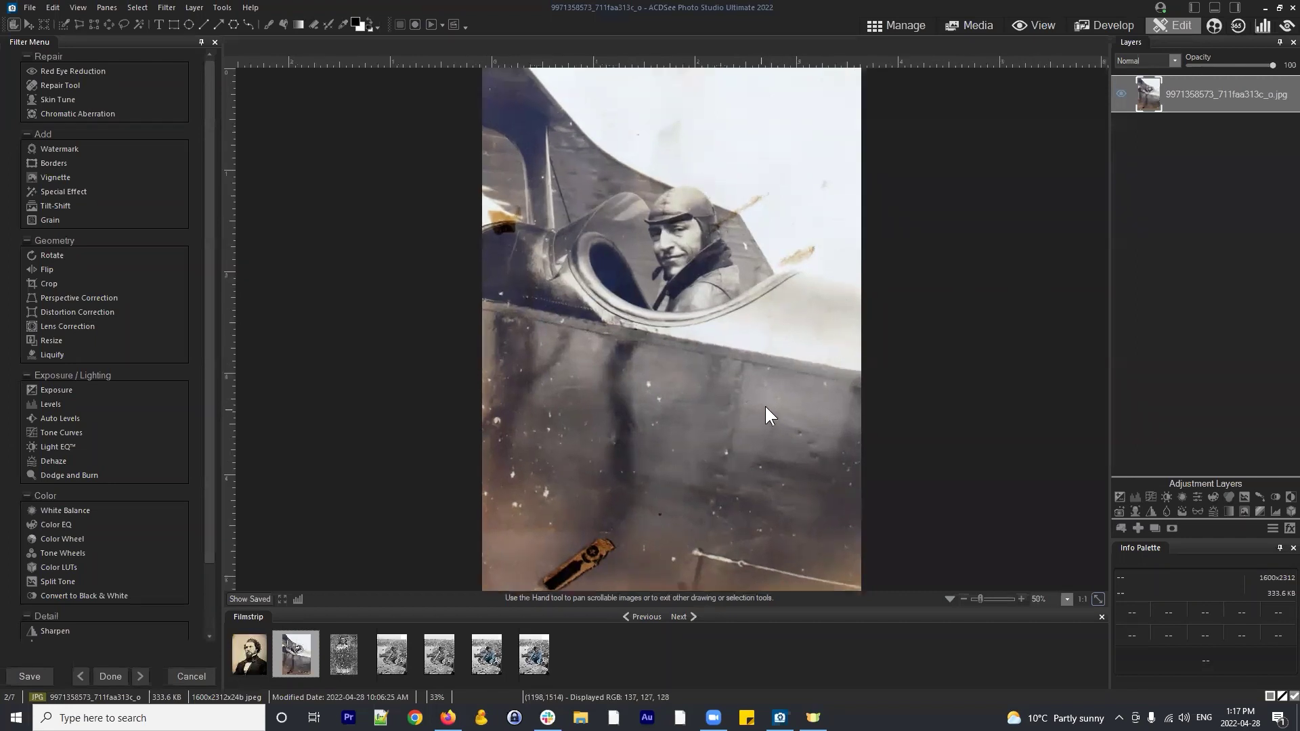
drag(765, 412, 744, 572)
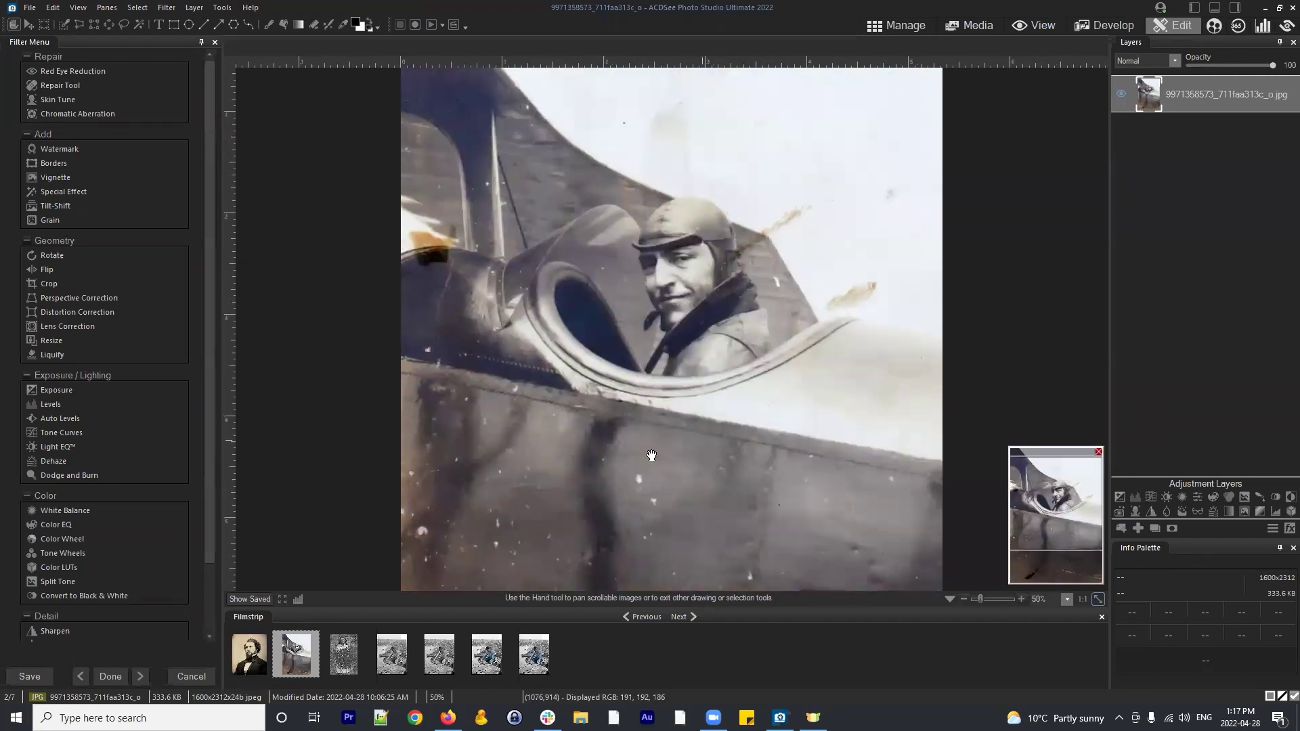
drag(758, 221, 837, 271)
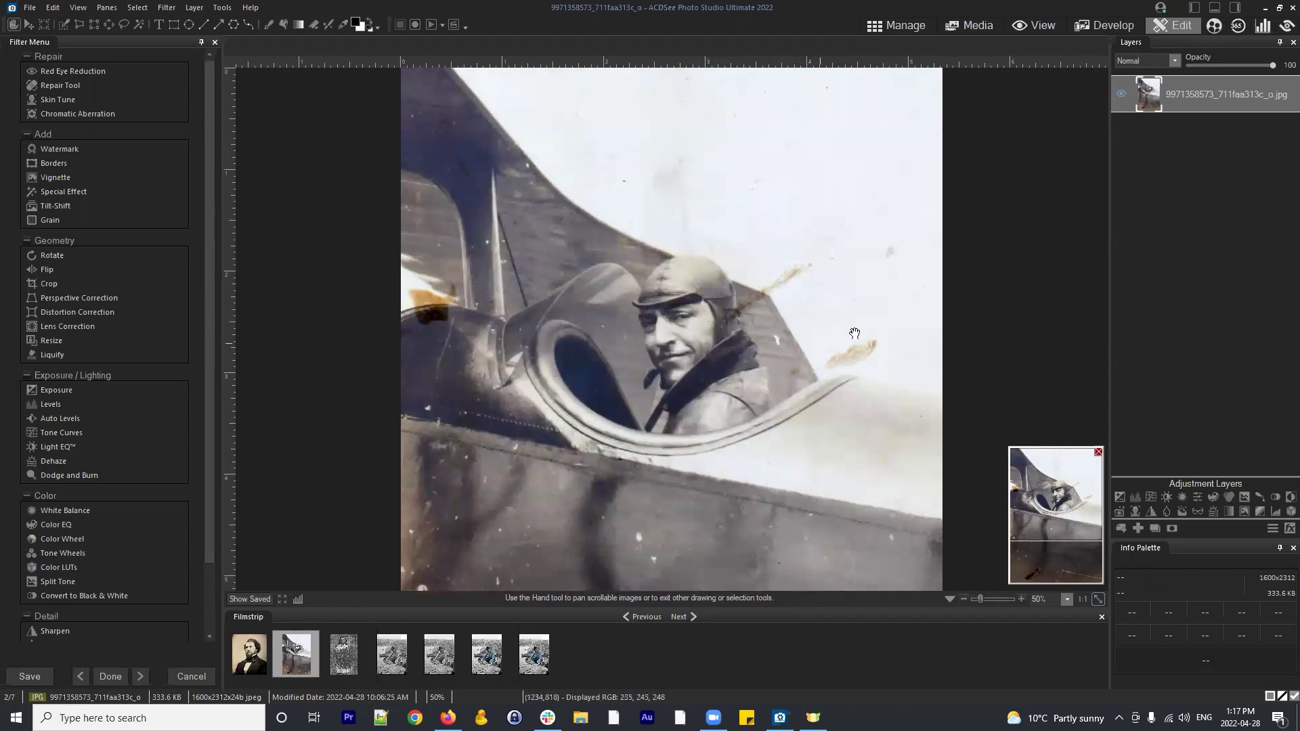
drag(725, 522, 770, 479)
scroll(770, 479, down, 3)
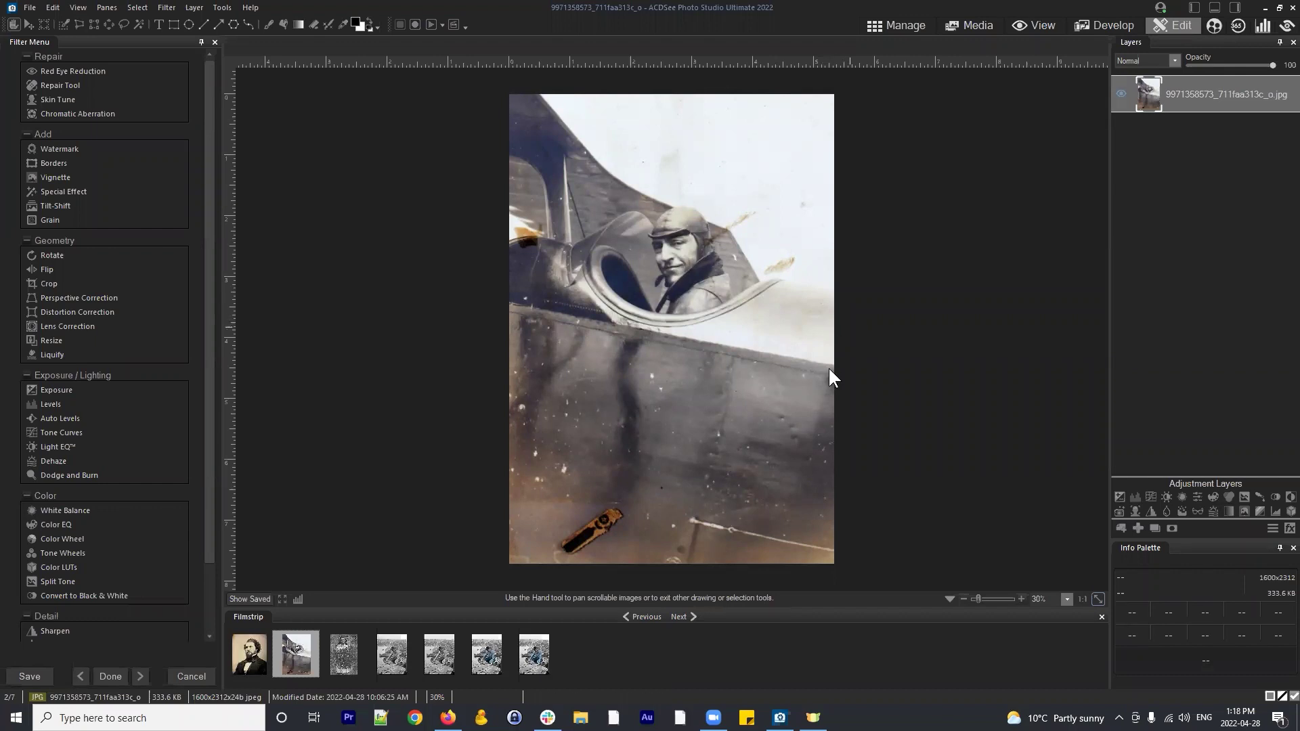
click(1189, 101)
click(1201, 91)
click(1155, 526)
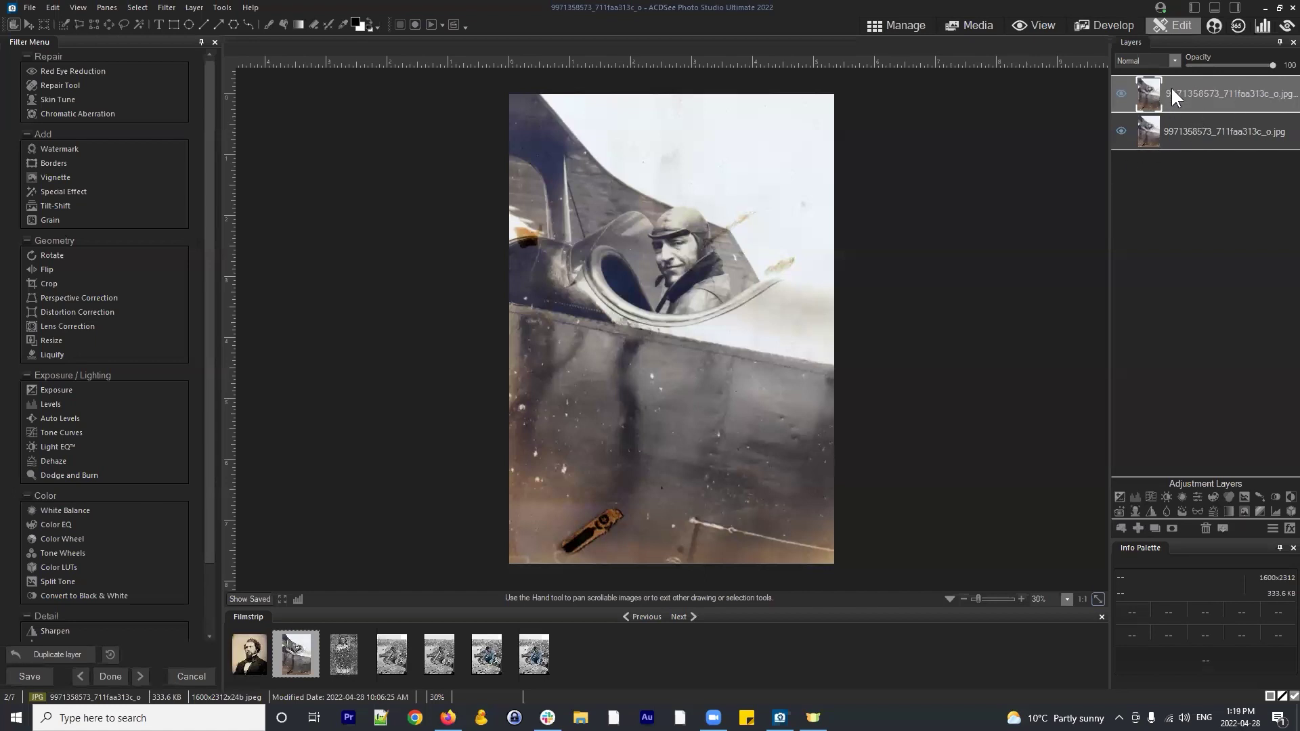
Start Frequency Separation on the upper duplicate layer and preview its low and high frequency layers
drag(1172, 91, 1198, 102)
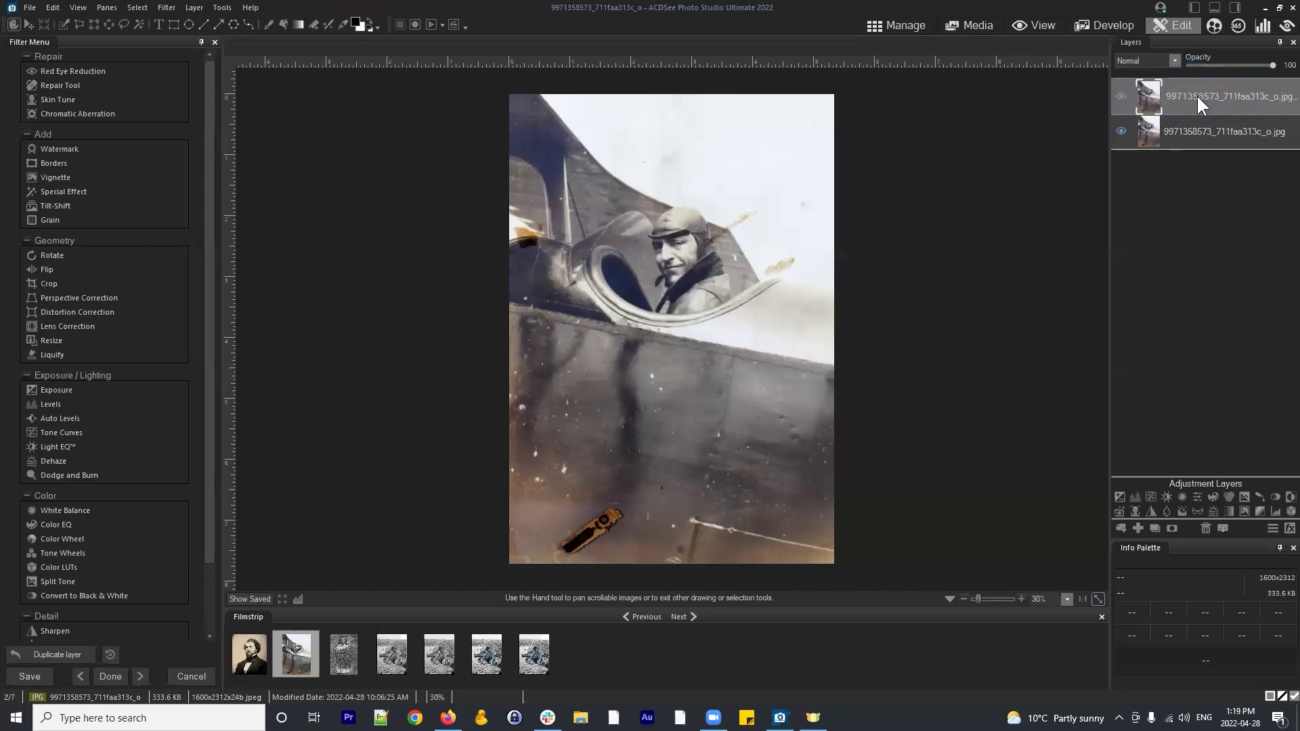
right_click(1177, 93)
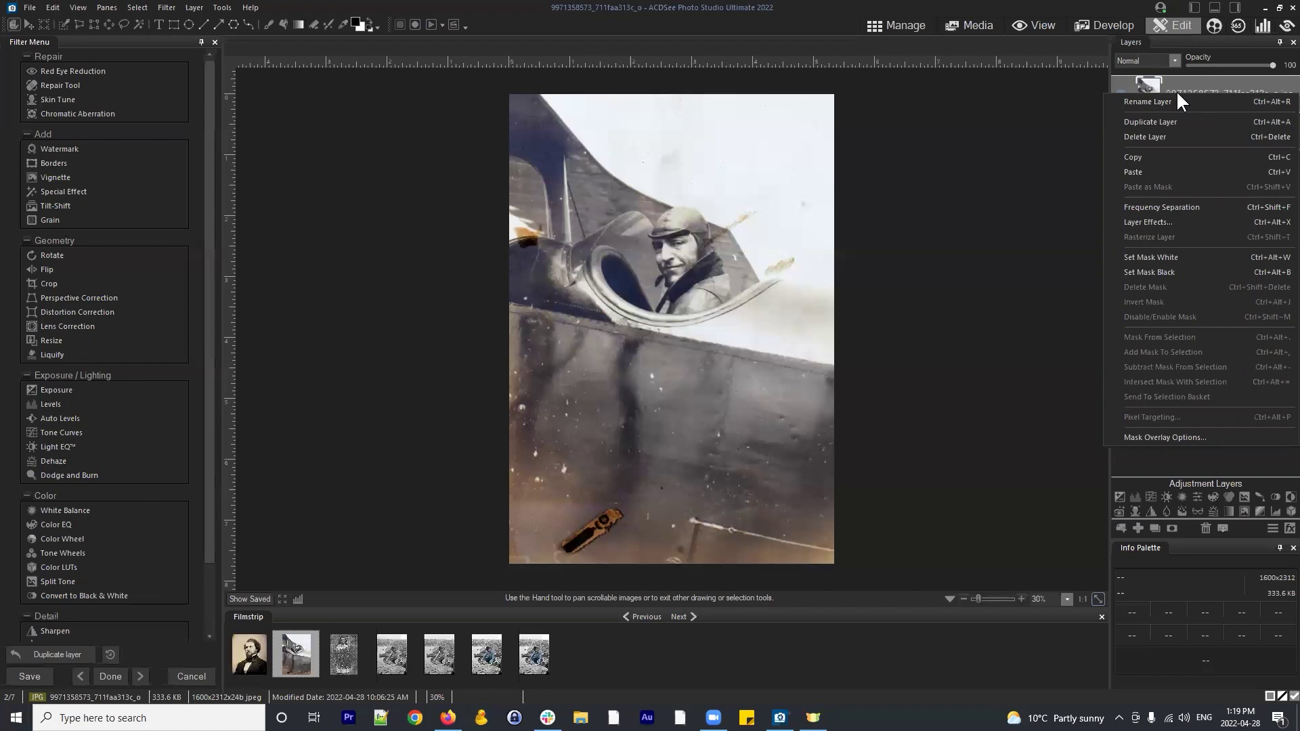
click(1160, 207)
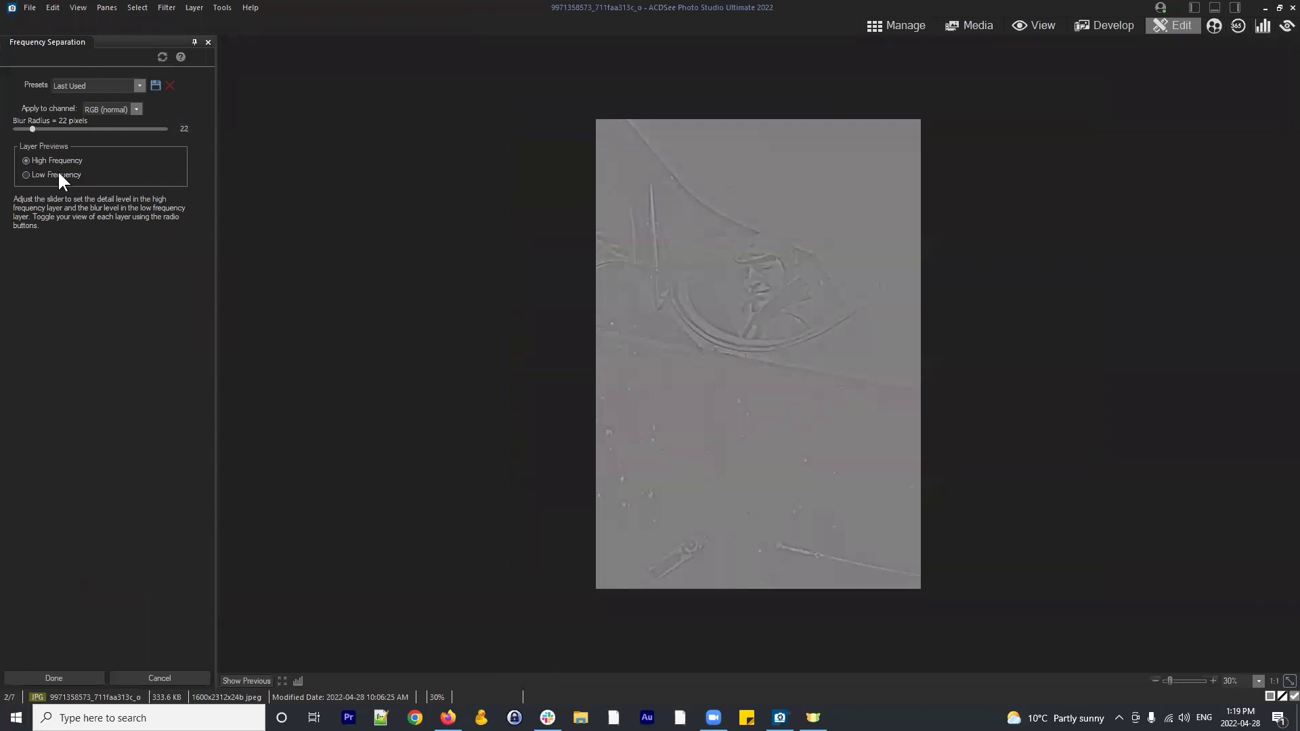
click(32, 175)
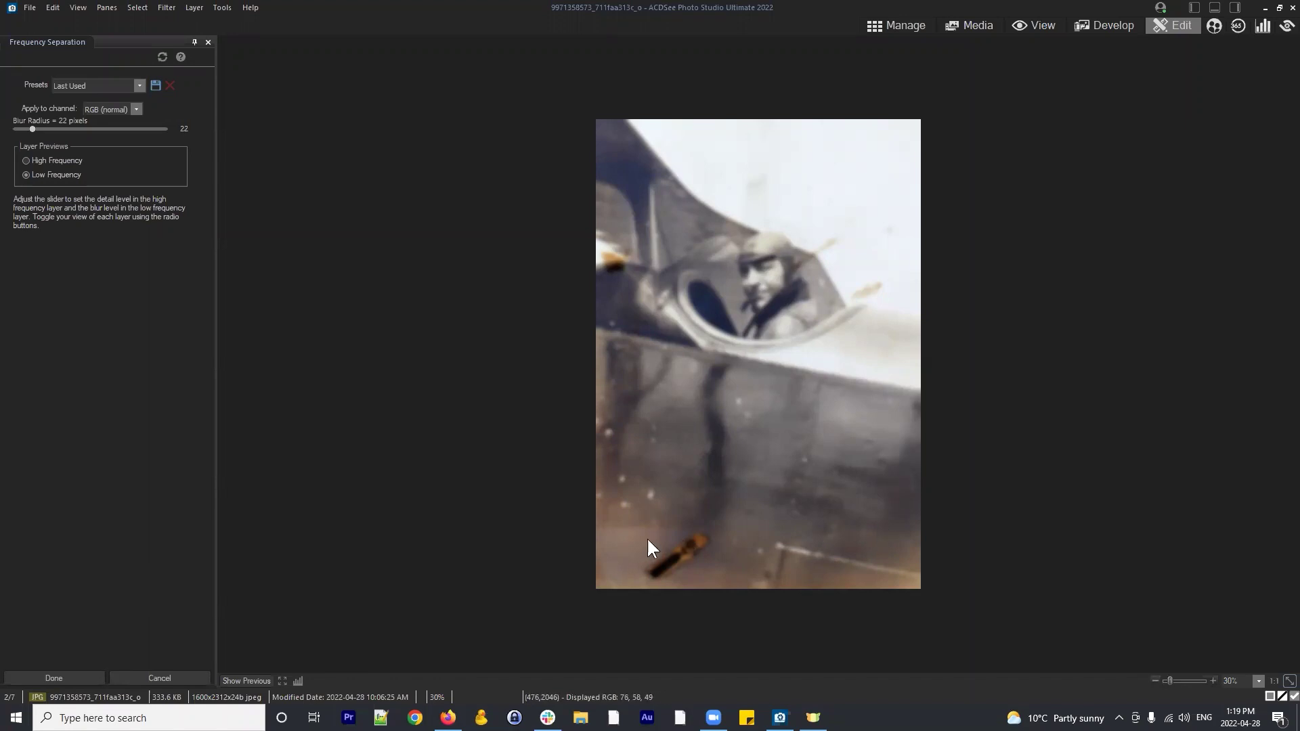
click(27, 161)
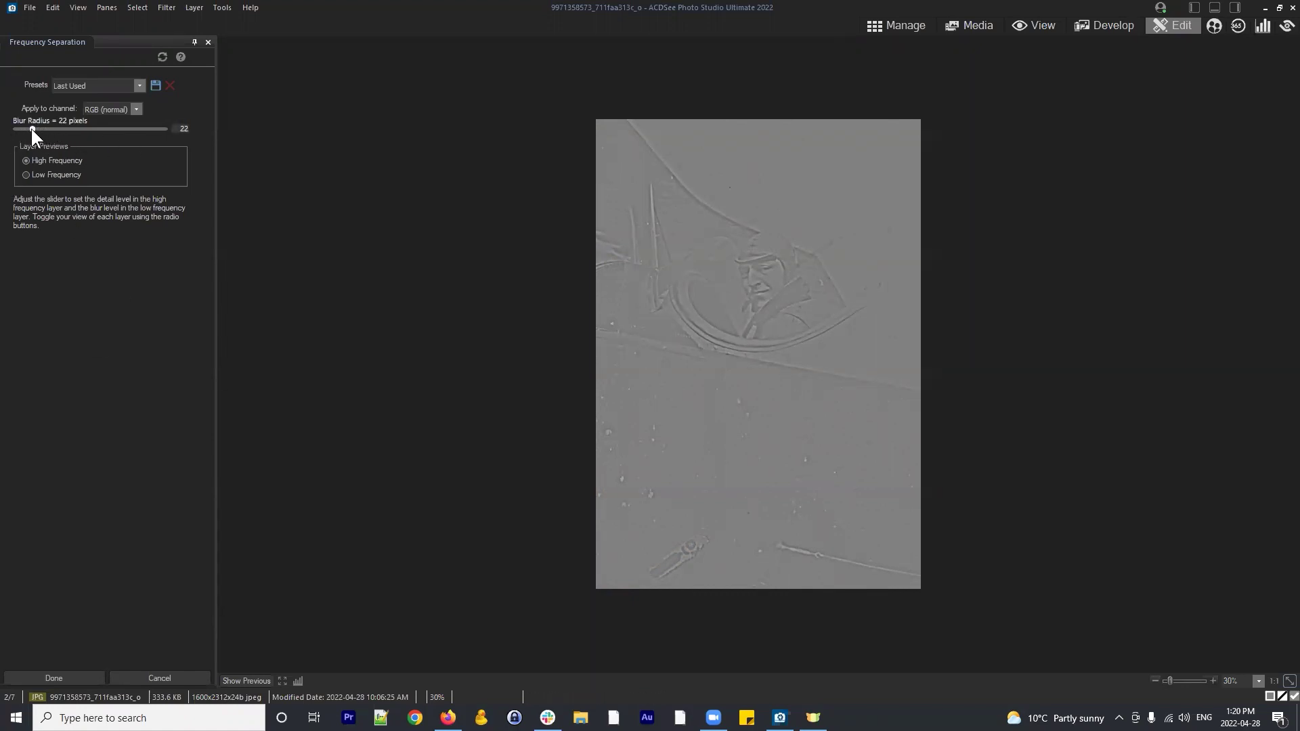
Try a blur radius of 143 pixels and compare the high and low frequency previews
drag(31, 129, 121, 129)
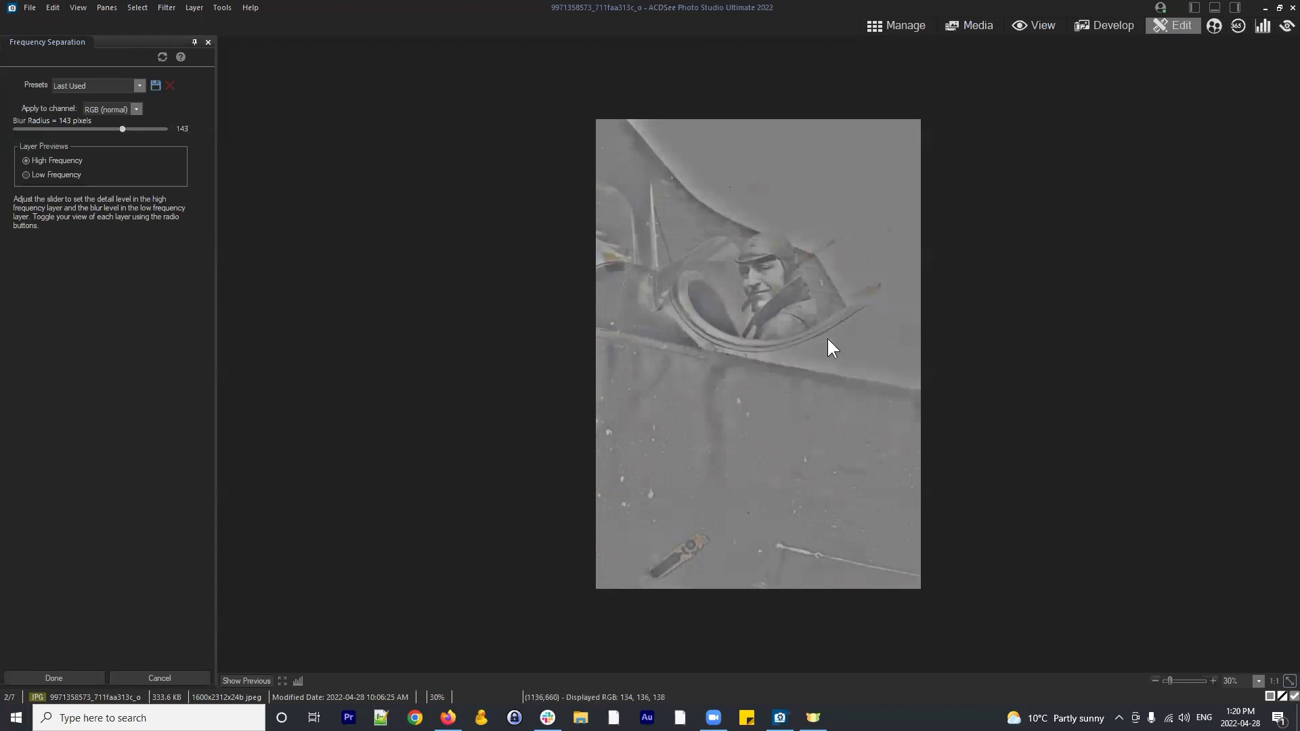
click(26, 175)
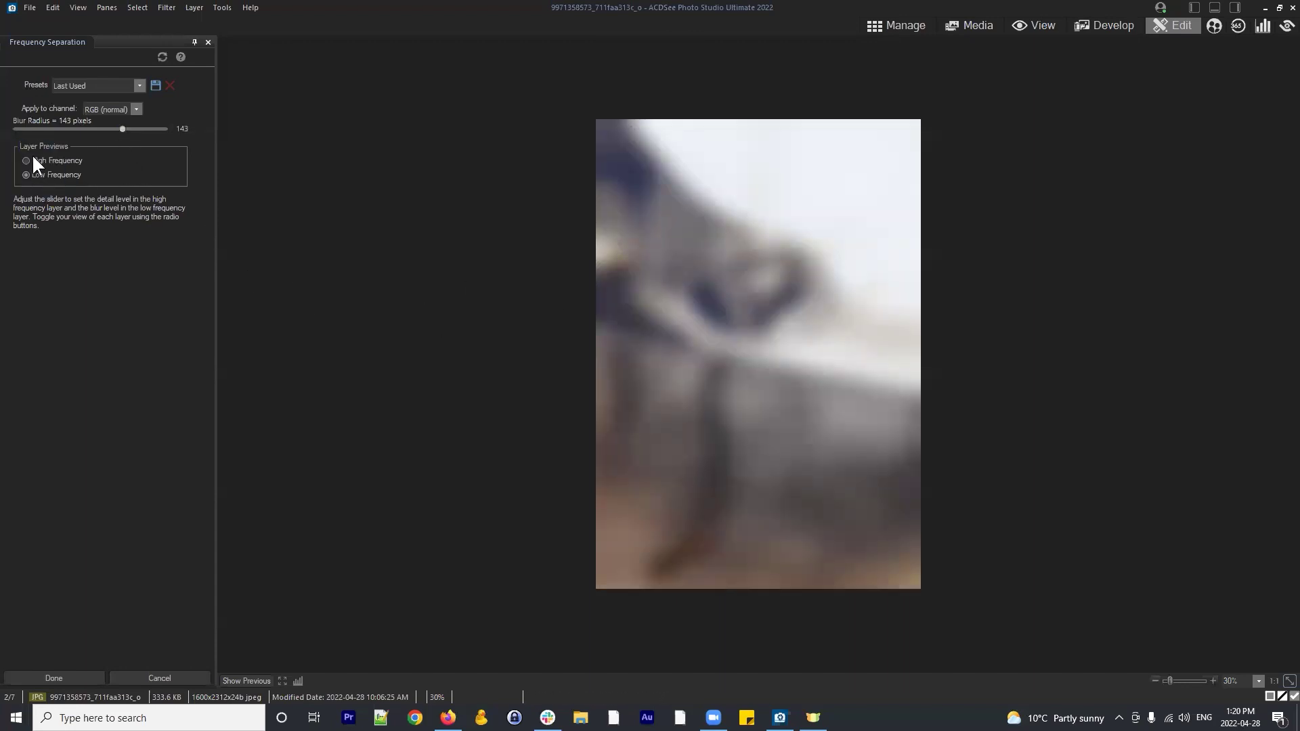
click(31, 160)
Set the frequency separation's blur radius to 22 pixels with the high frequency layer previewed
drag(122, 129, 42, 127)
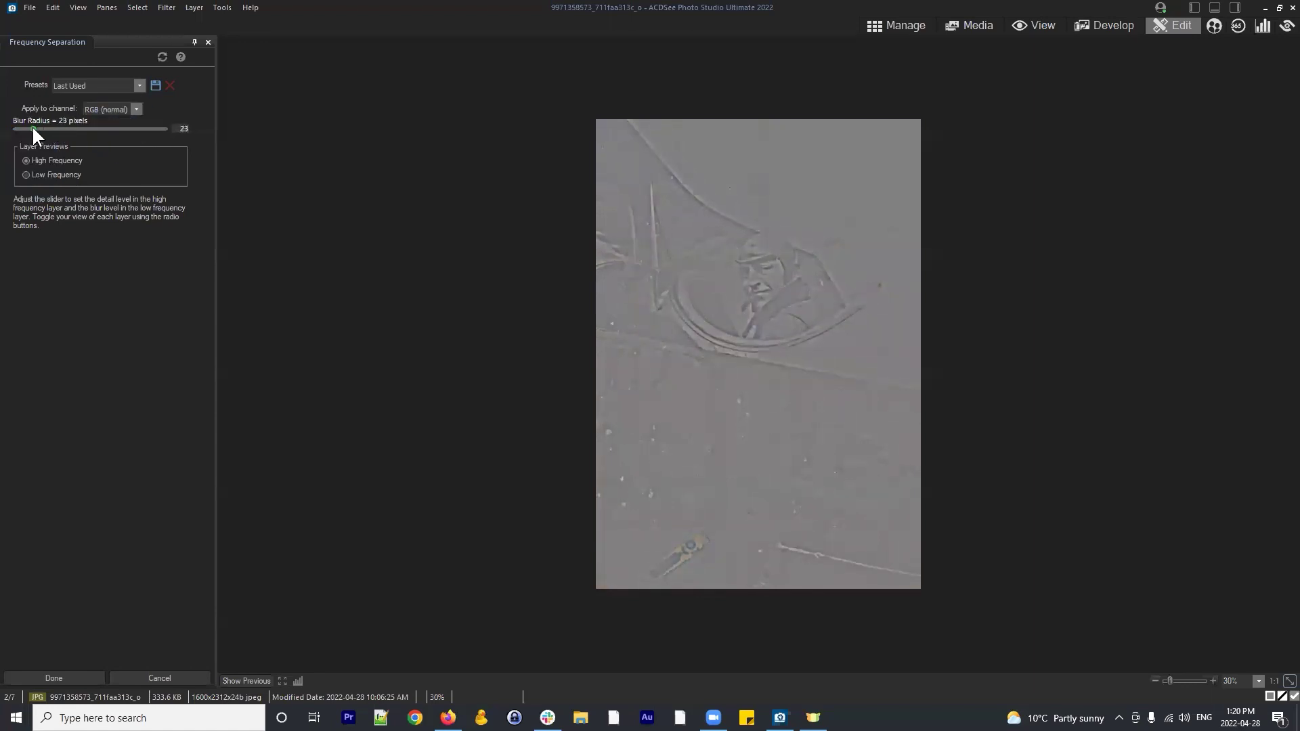
drag(32, 129, 34, 129)
click(174, 129)
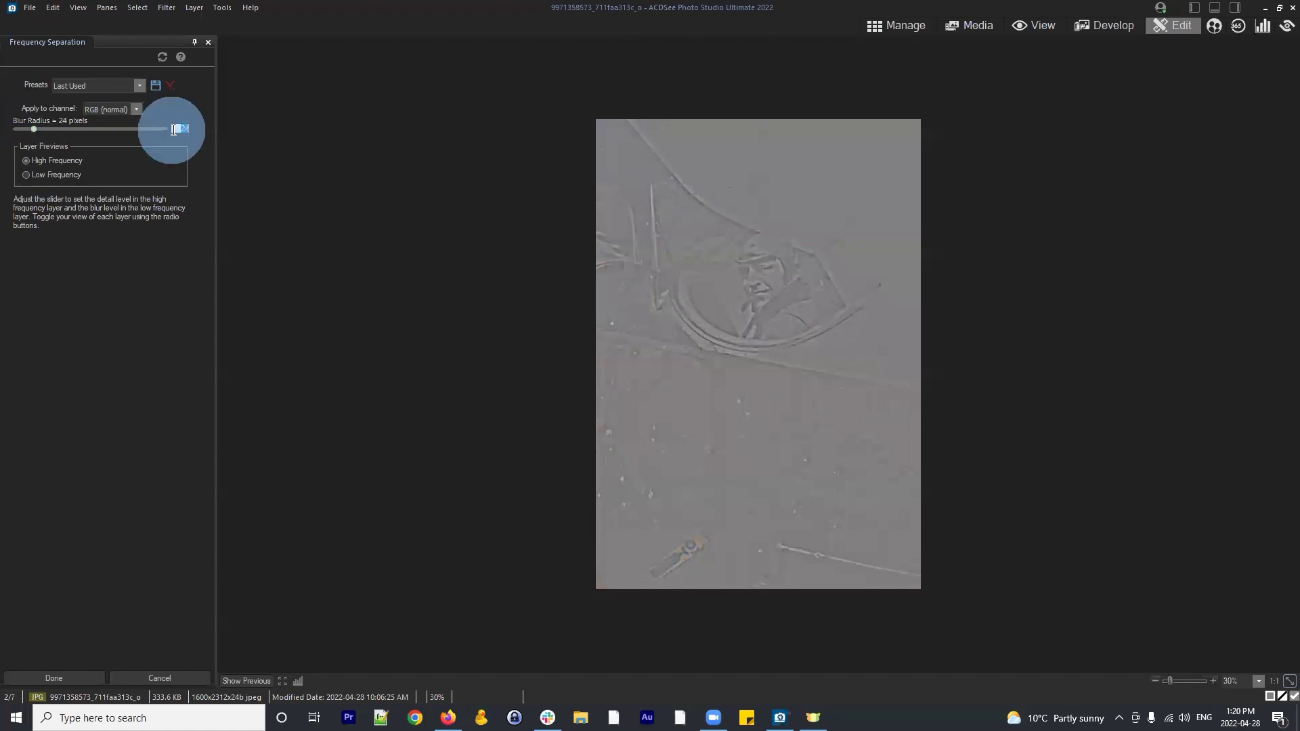
text(22)
click(178, 315)
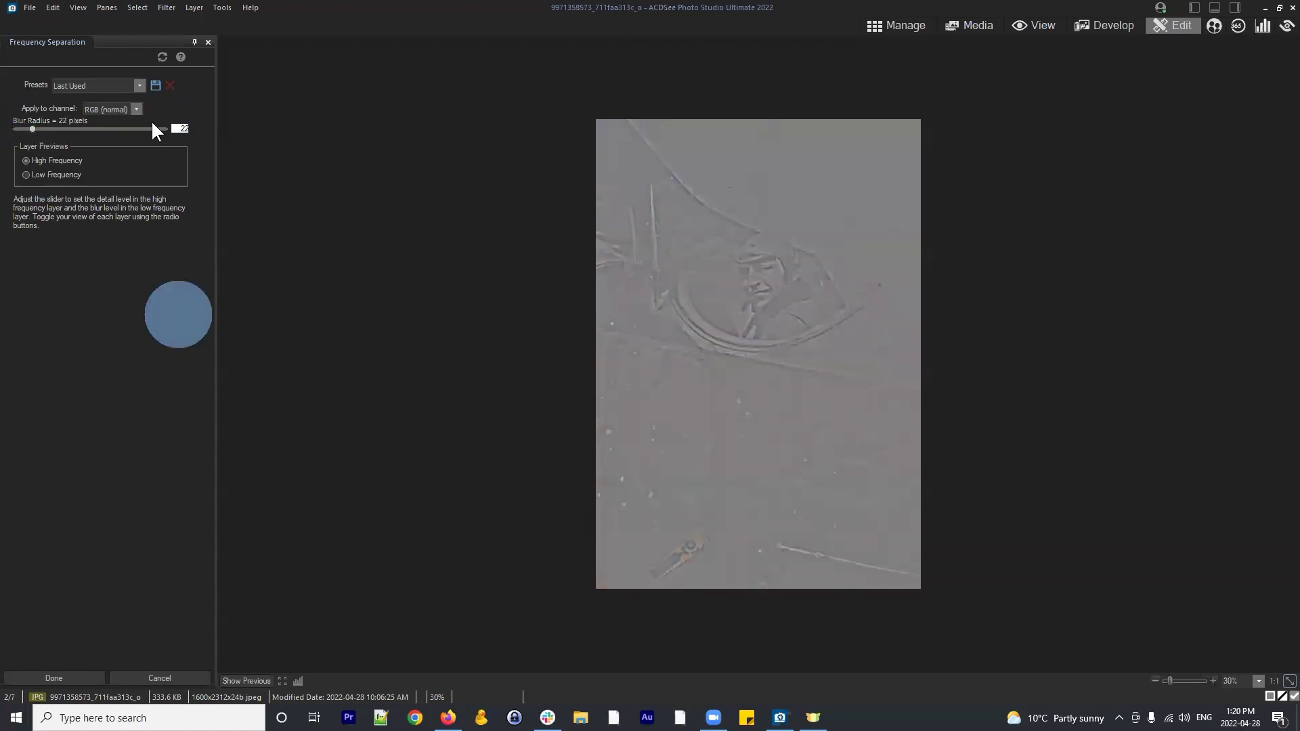
Compare the low and high frequency previews at the 22-pixel blur radius and apply the frequency separation
click(498, 303)
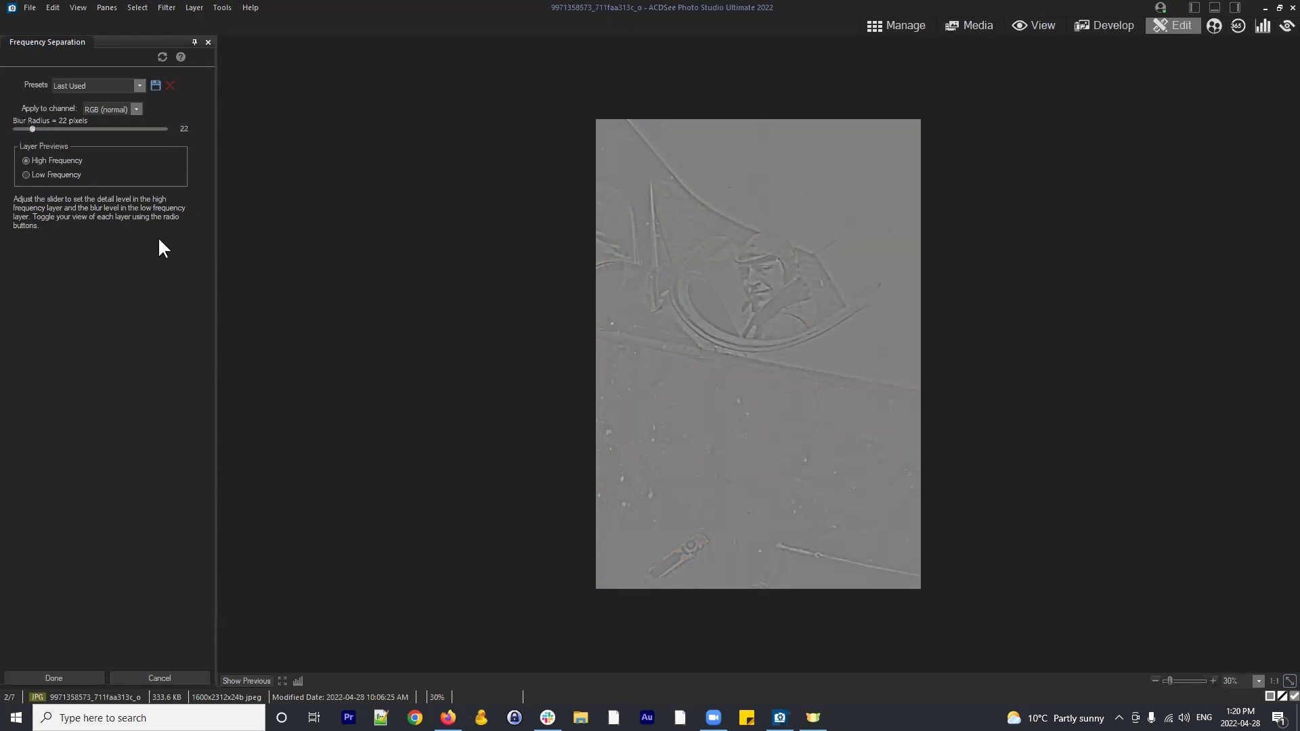
click(26, 174)
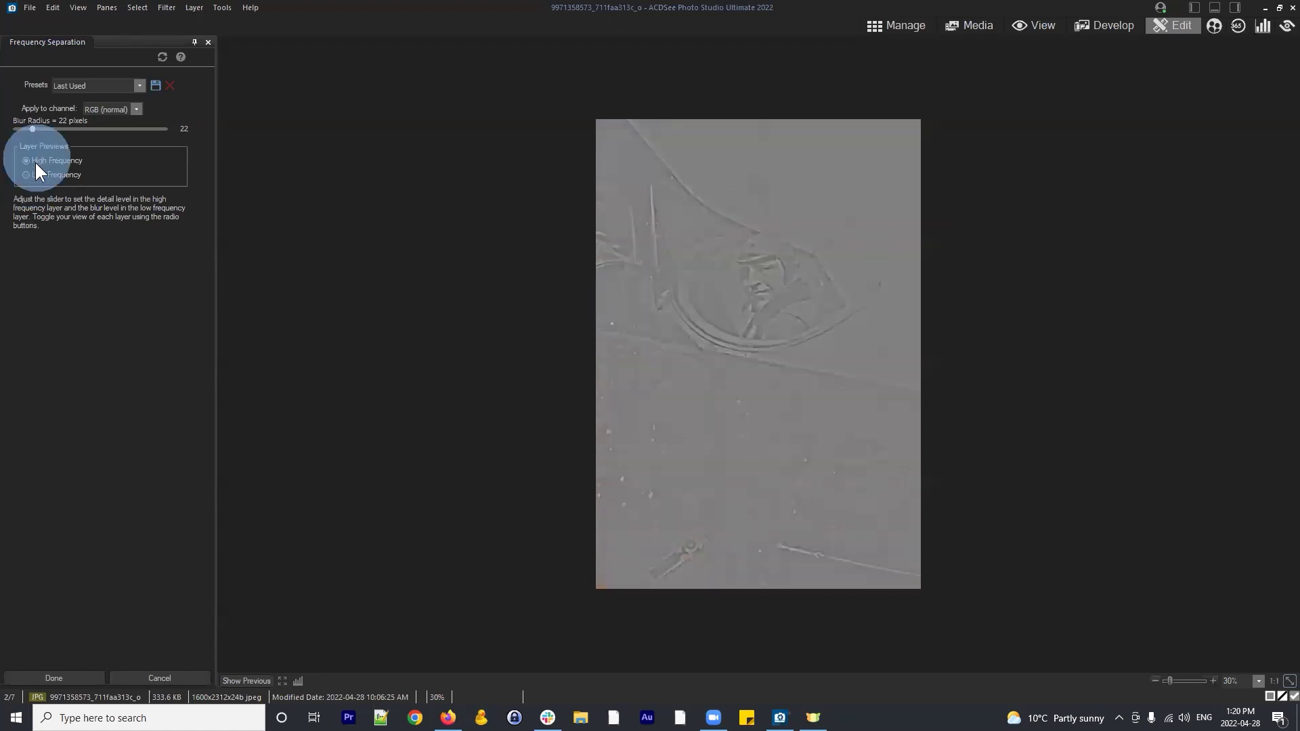
click(37, 174)
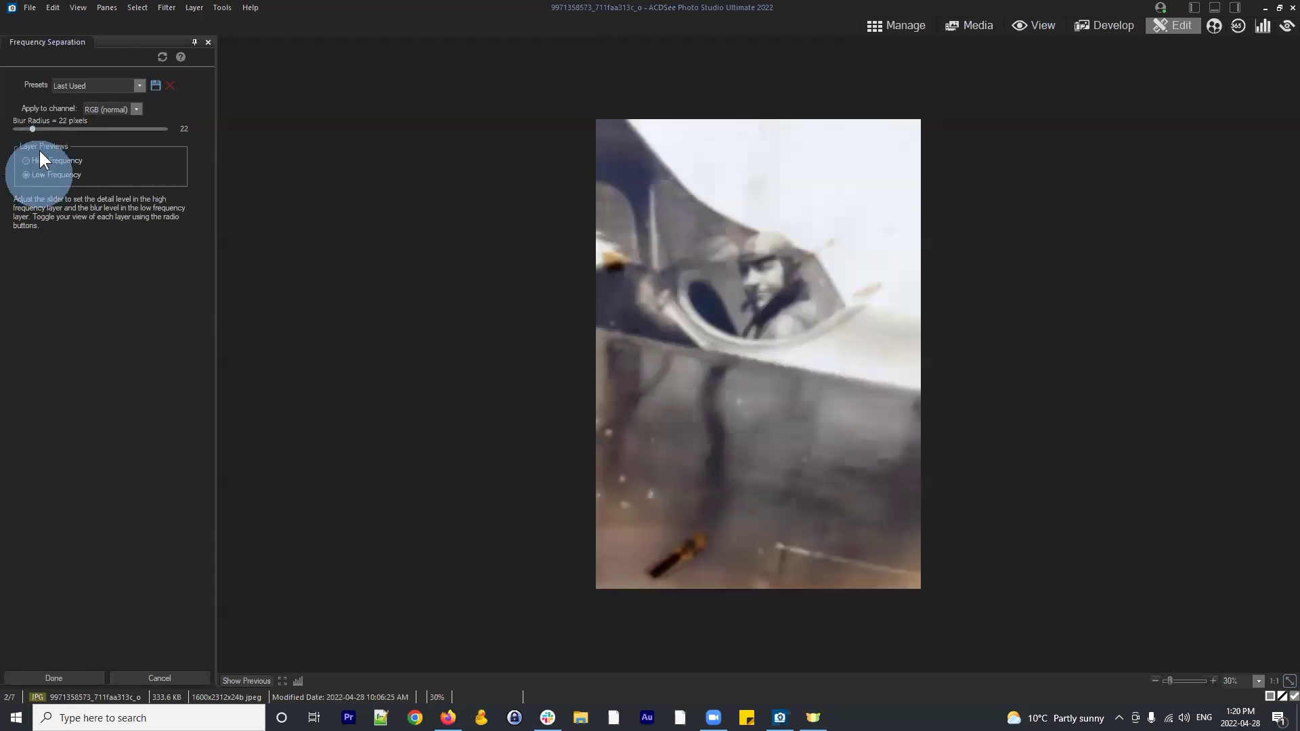
click(38, 161)
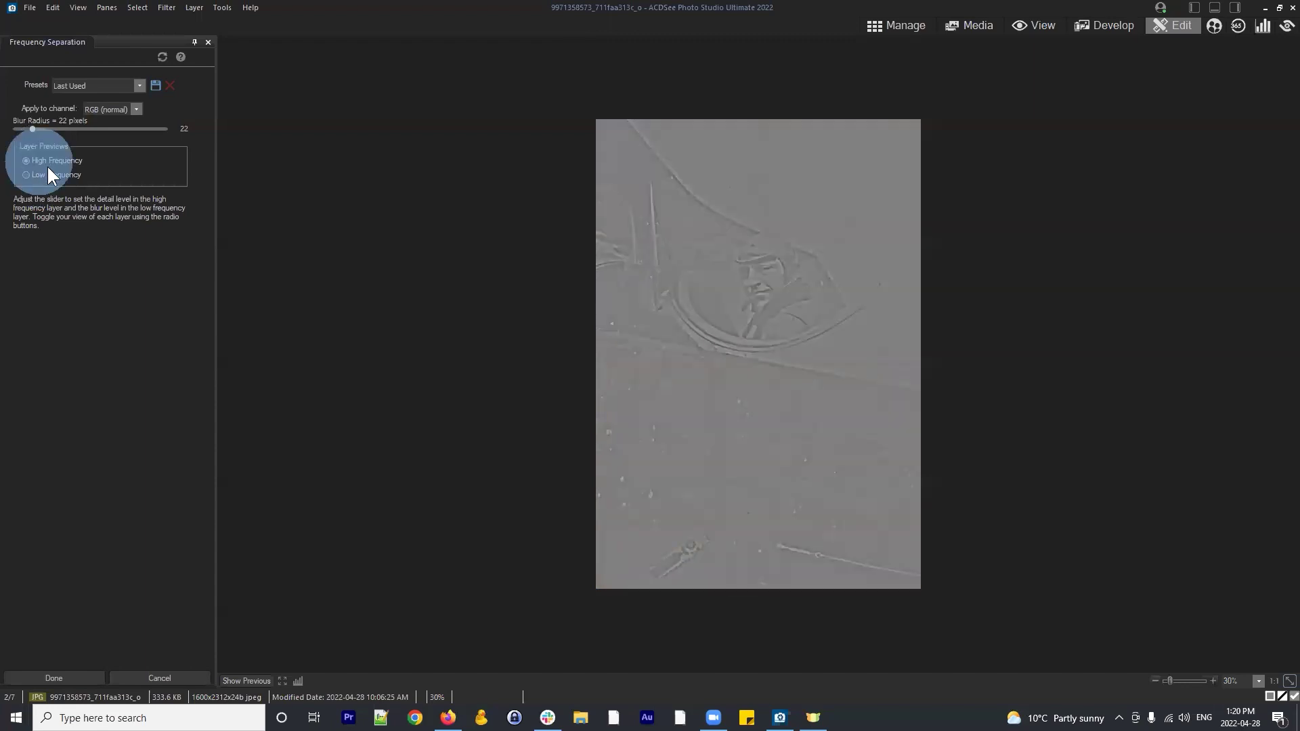
click(54, 678)
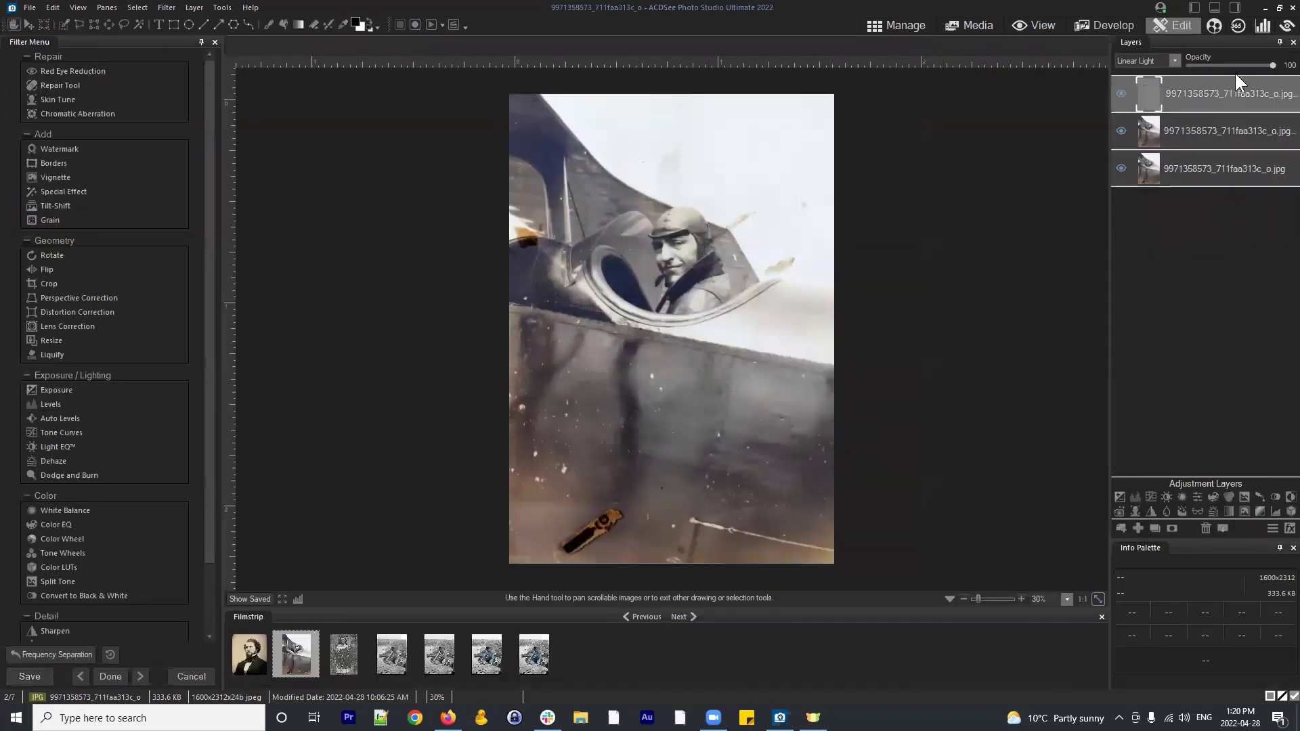
Rename the bottom layer of the pilot photo as Original
drag(1188, 89, 1199, 129)
right_click(1170, 168)
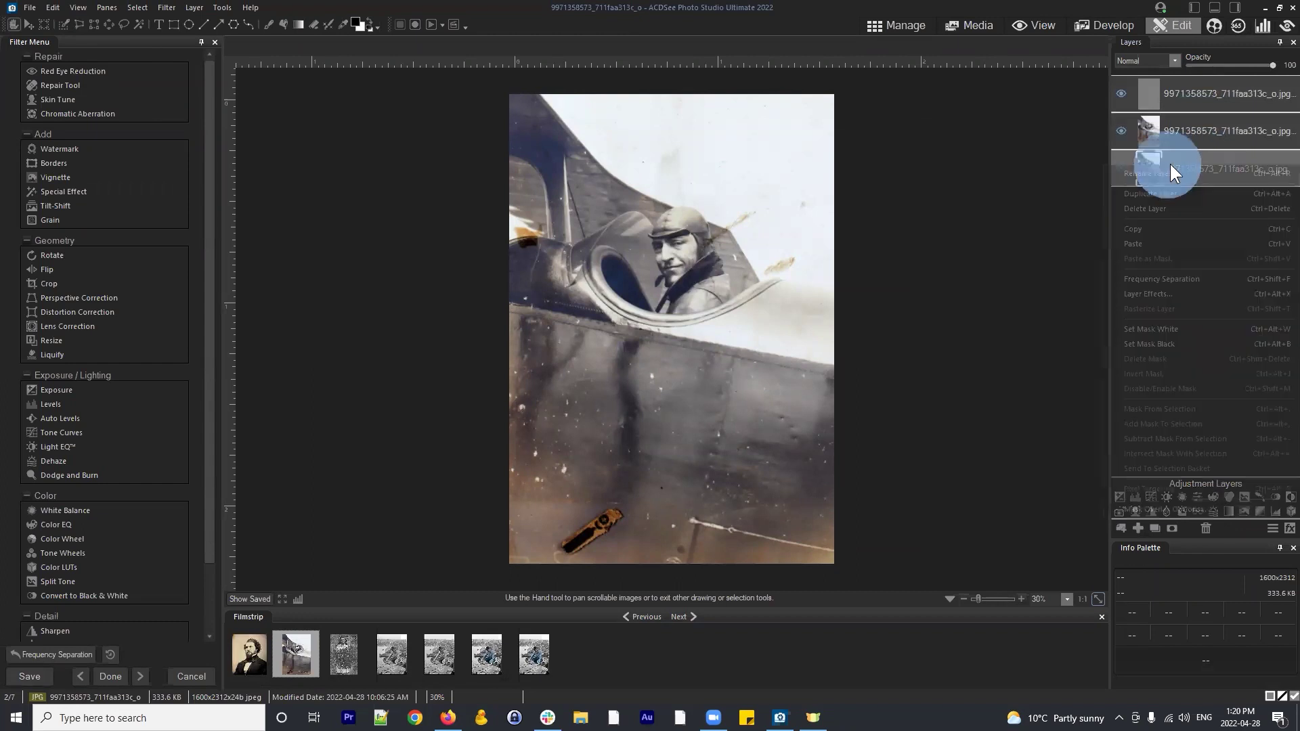
click(1052, 196)
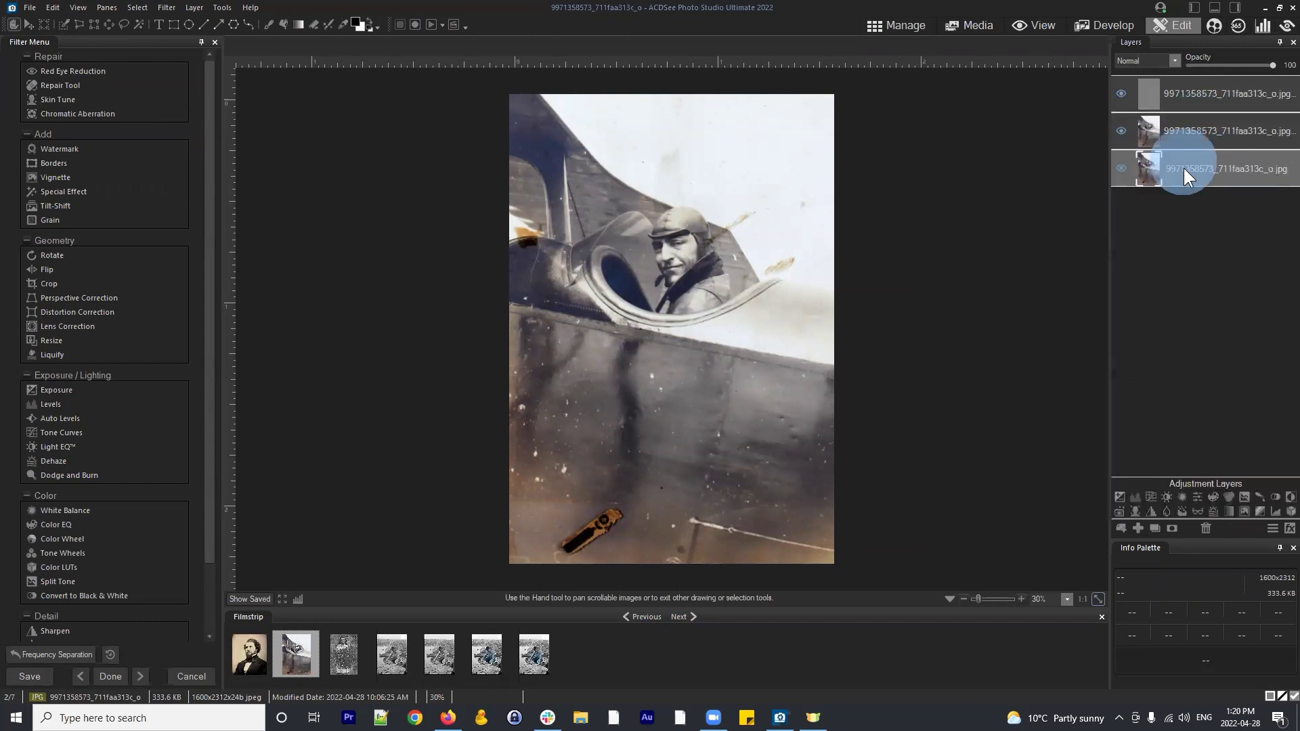
right_click(1185, 167)
click(1177, 178)
text(Original)
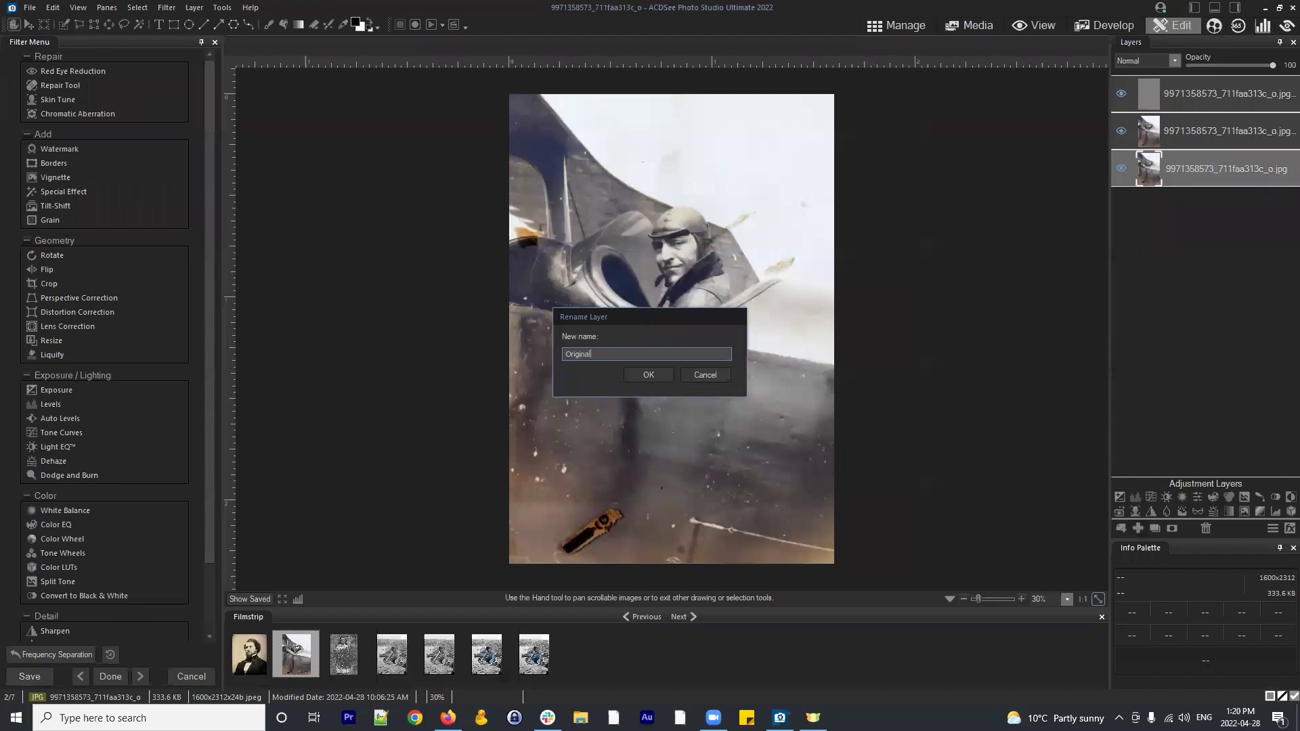
key(Return)
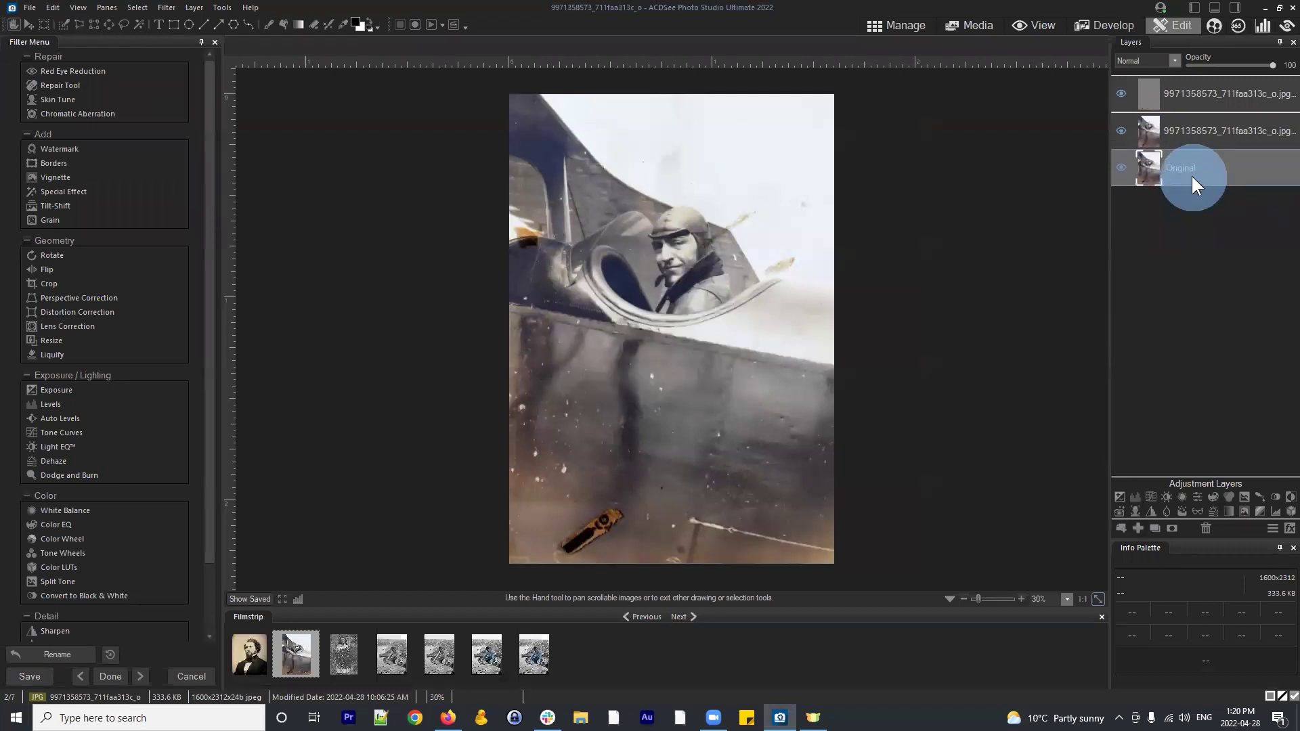
right_click(1190, 132)
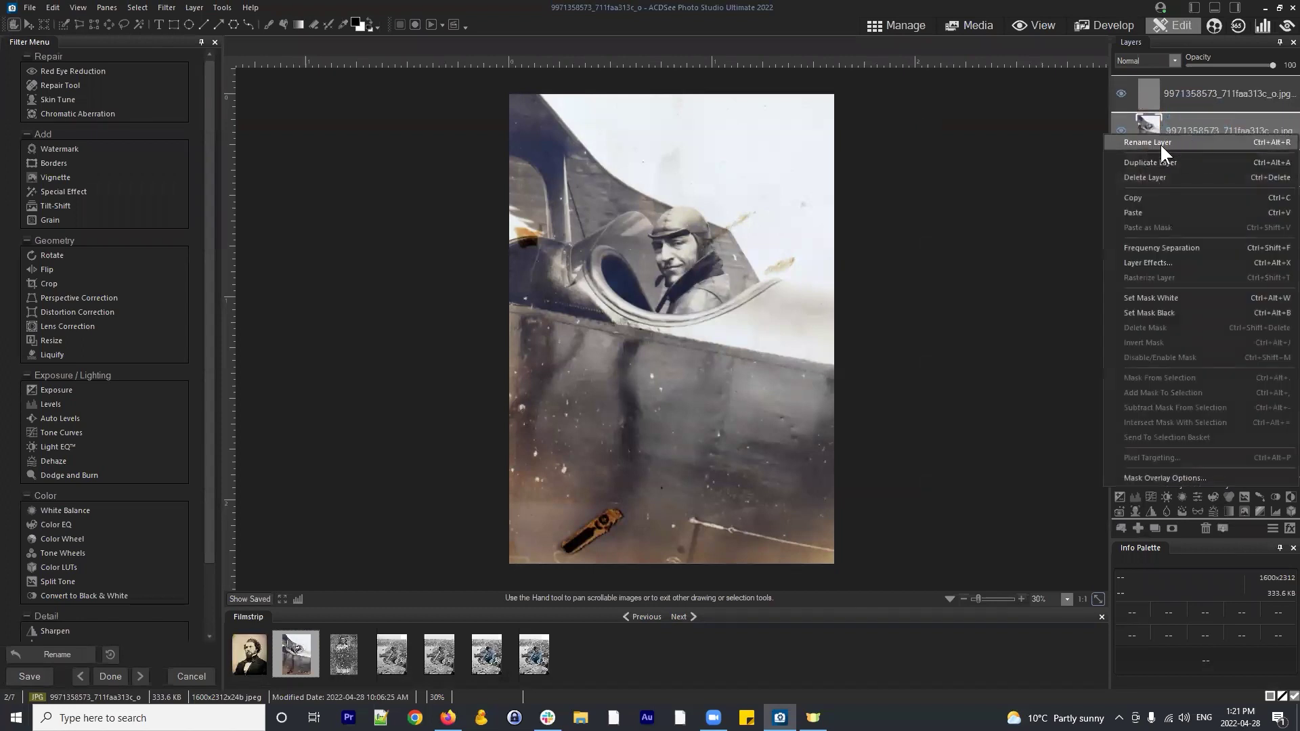
click(1160, 142)
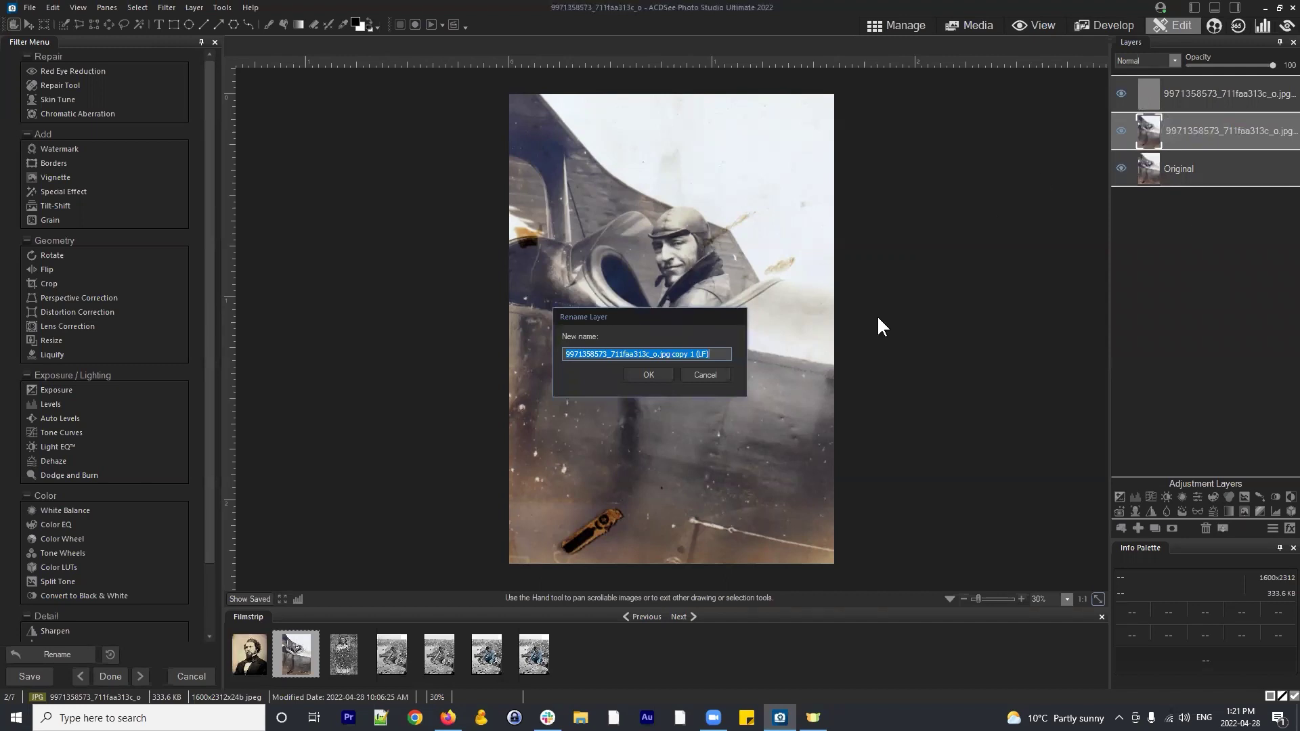
click(721, 375)
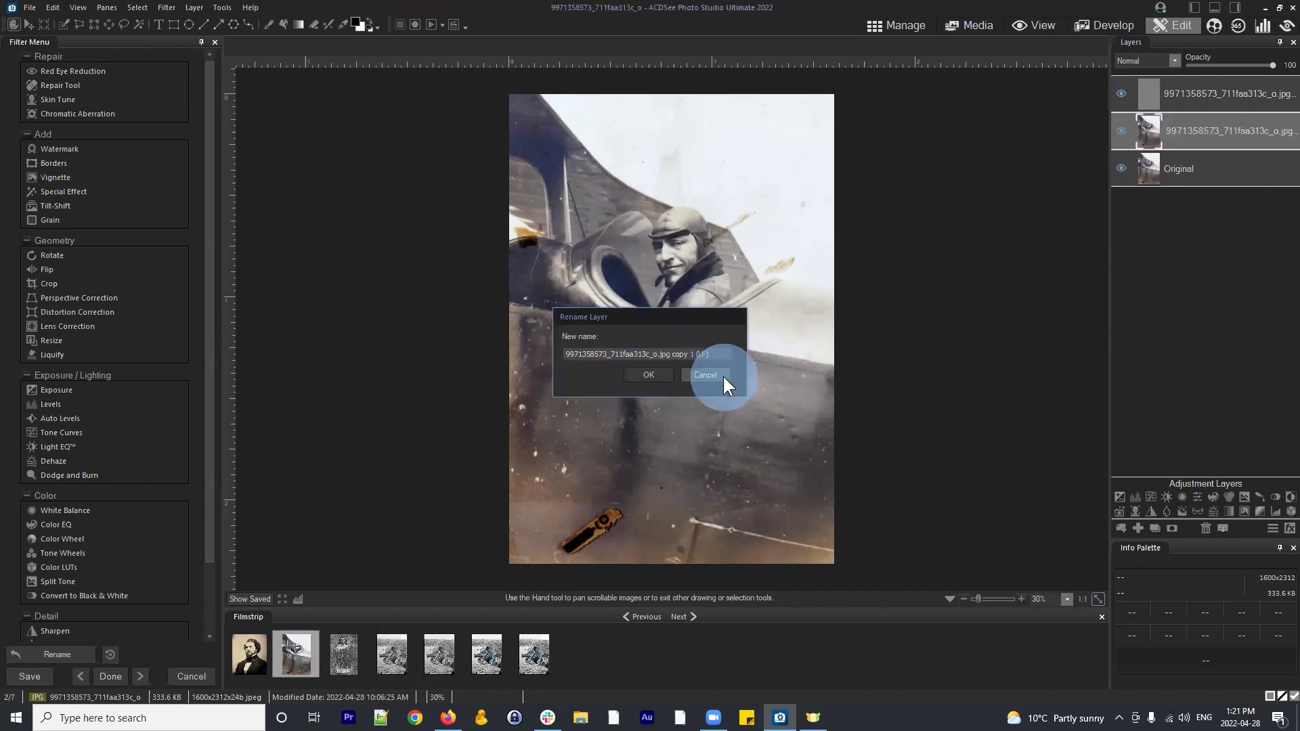
Hide the top high frequency layer and rename the middle low frequency layer as Low Pass (color)
click(1119, 92)
click(1204, 95)
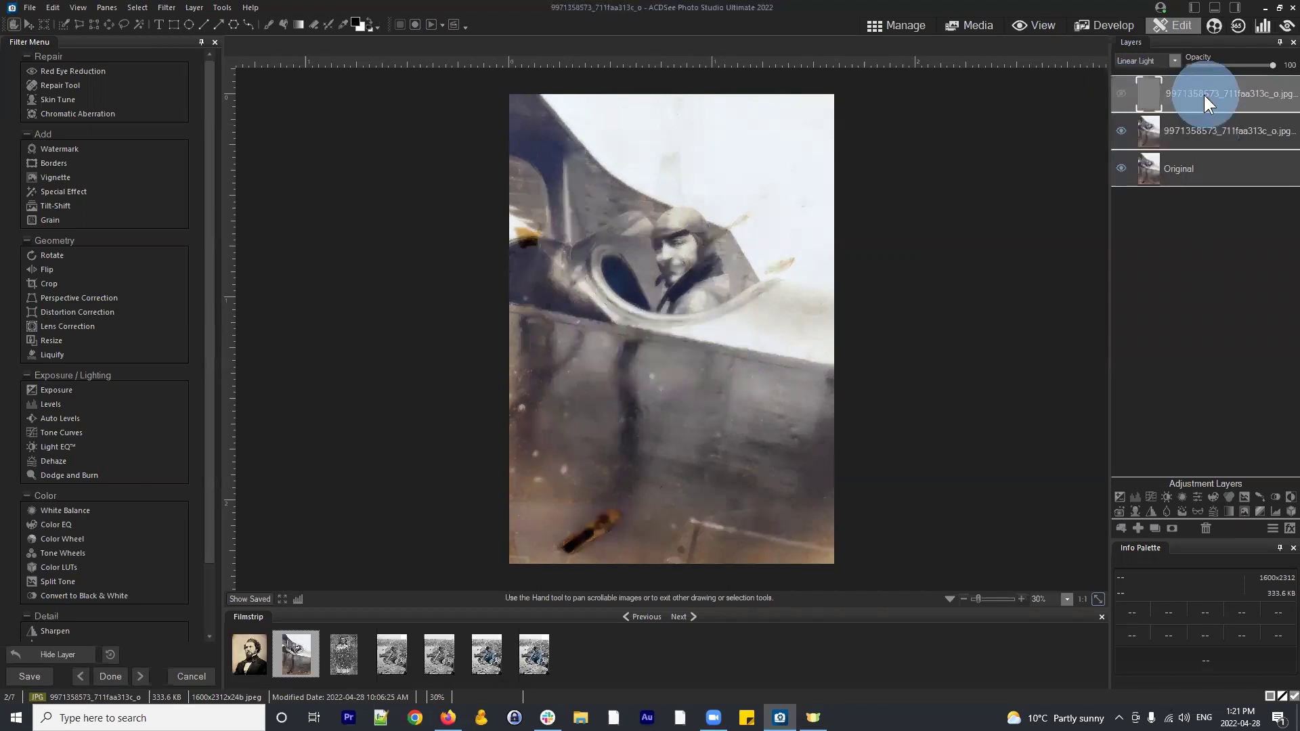
click(1221, 127)
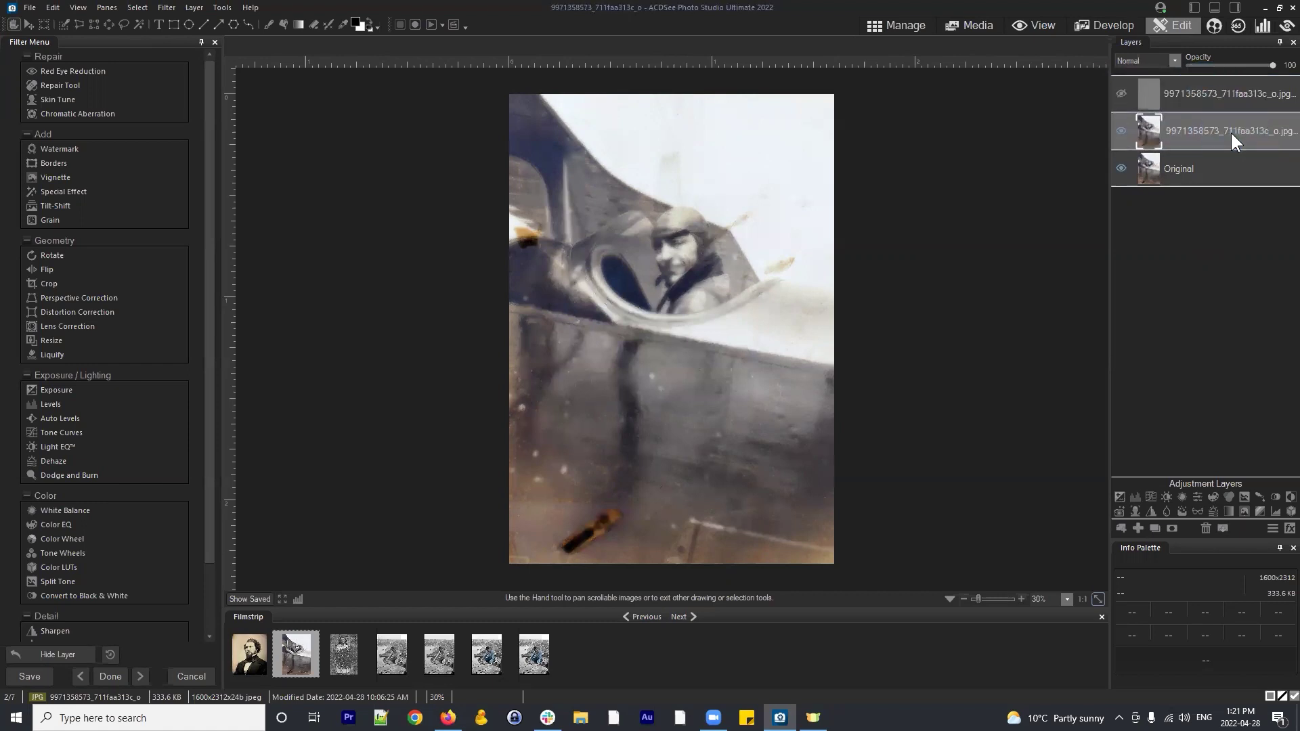
right_click(1179, 124)
click(1164, 130)
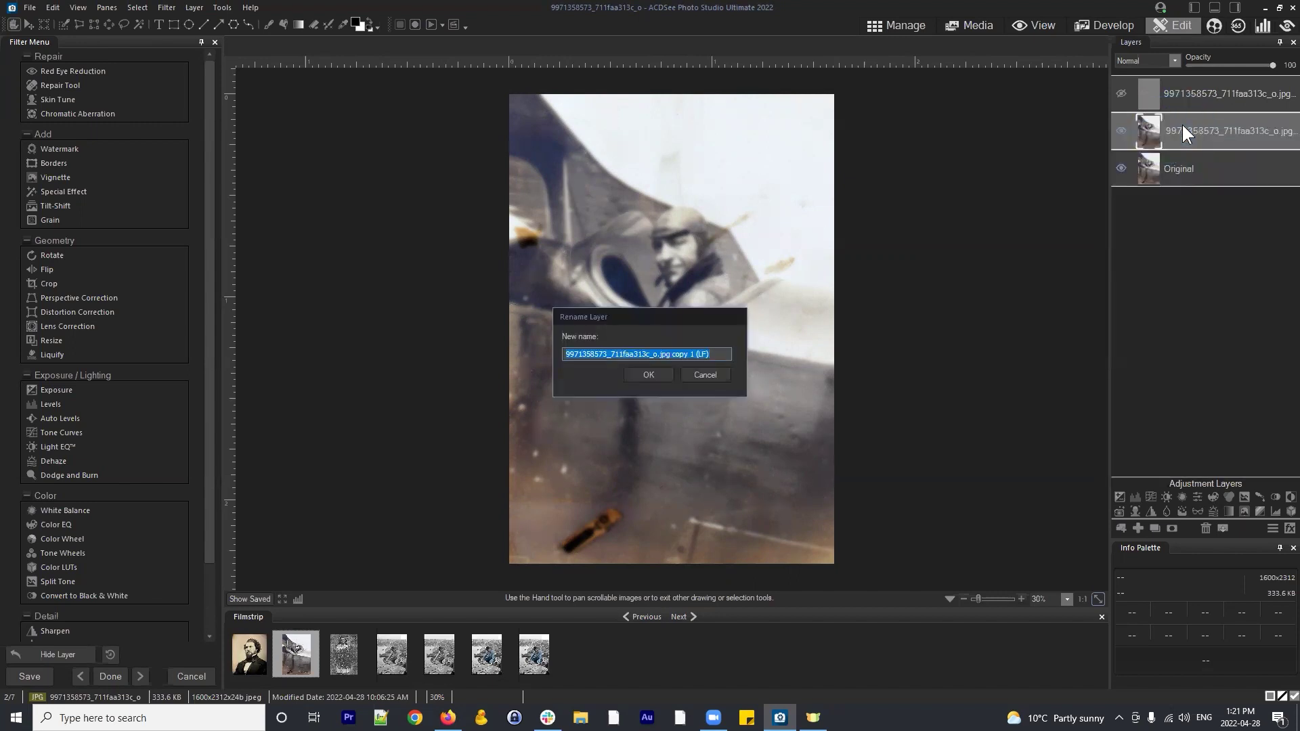
text(Low Pass)
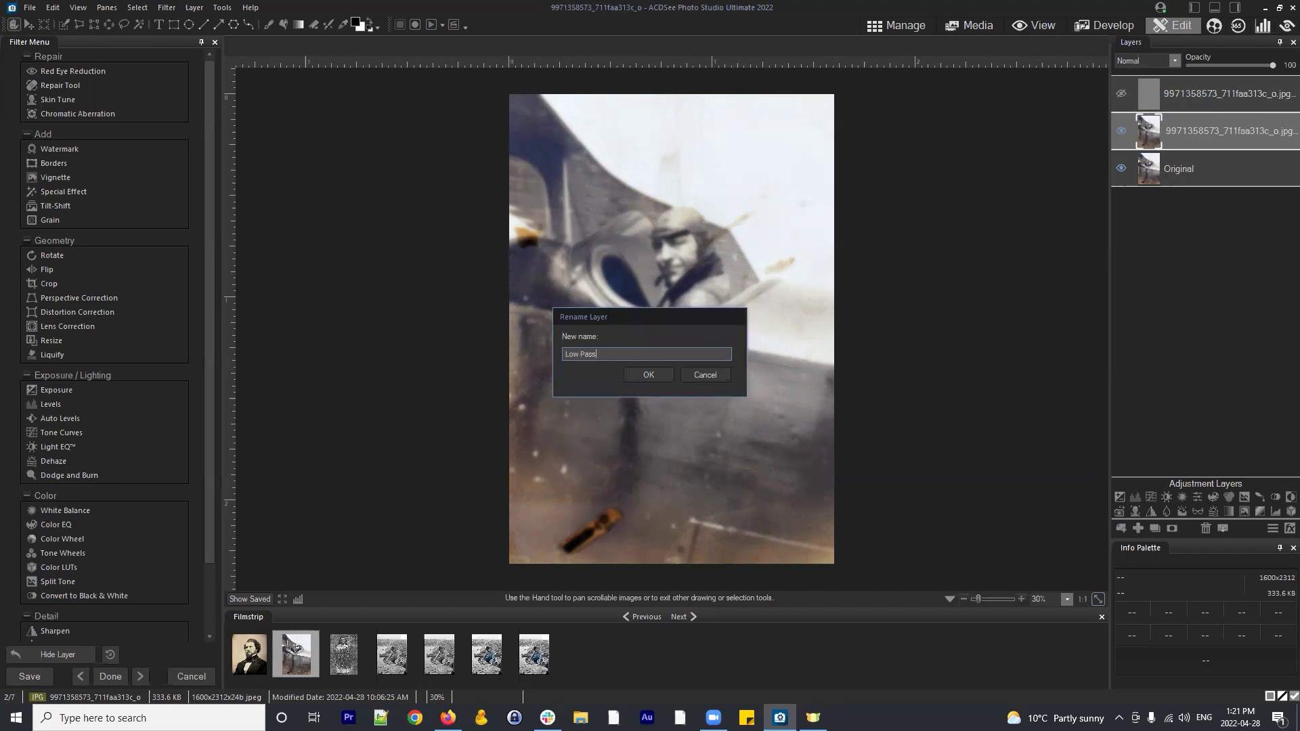
text( (color)
click(639, 375)
click(1218, 261)
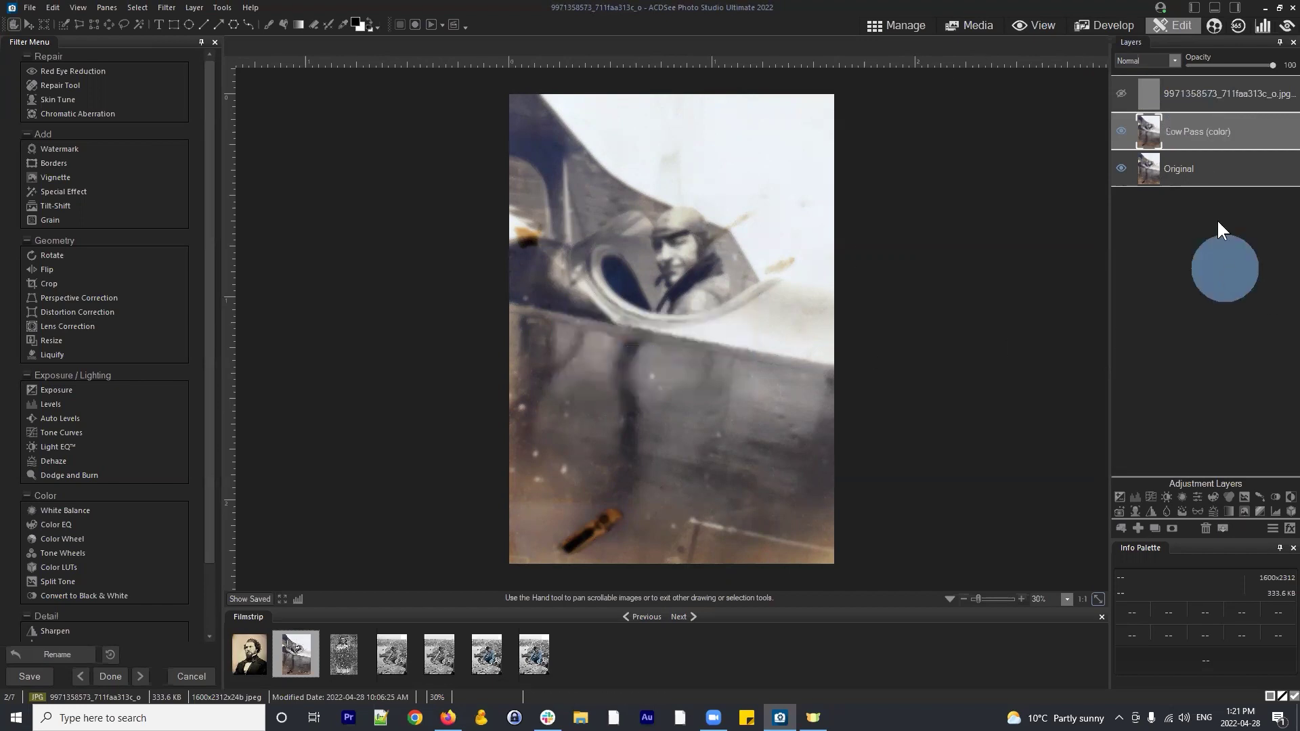
Hide the Original and Low Pass (color) layers and show only the high frequency layer, leaving it selected
click(1252, 91)
click(1207, 134)
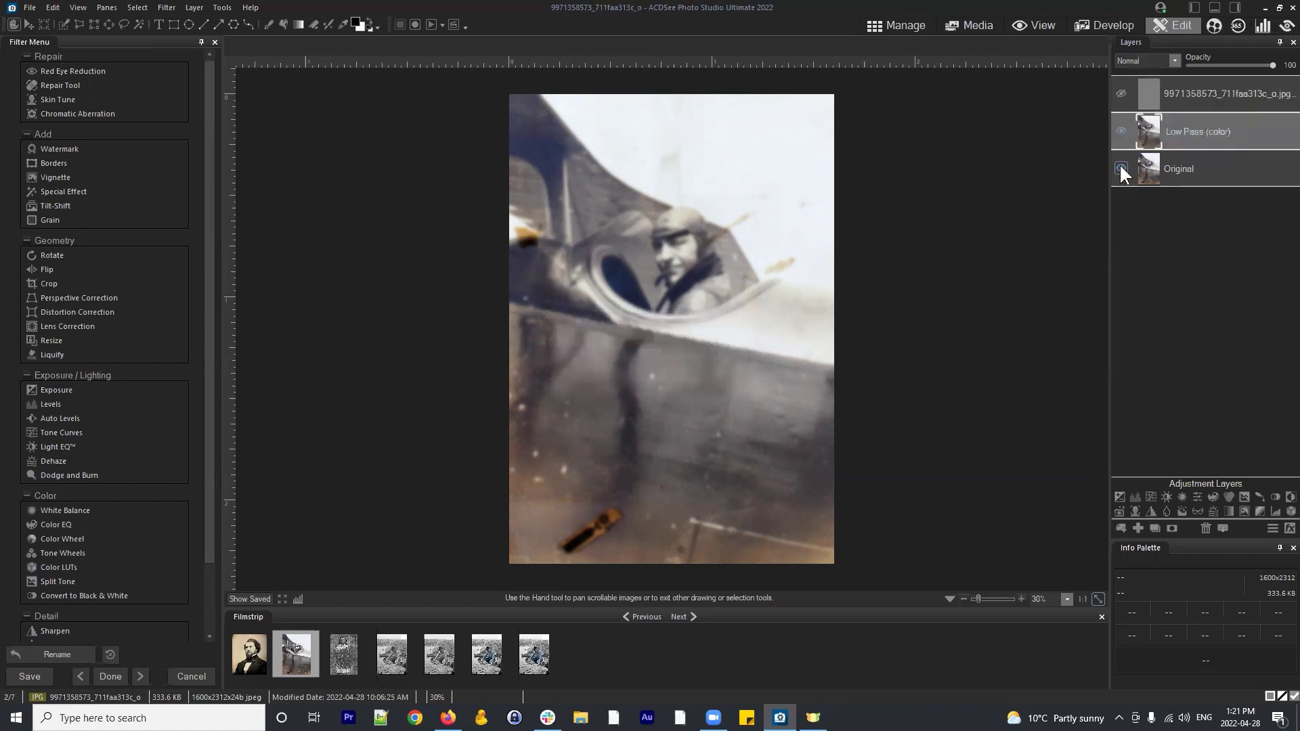
click(1121, 169)
click(1121, 132)
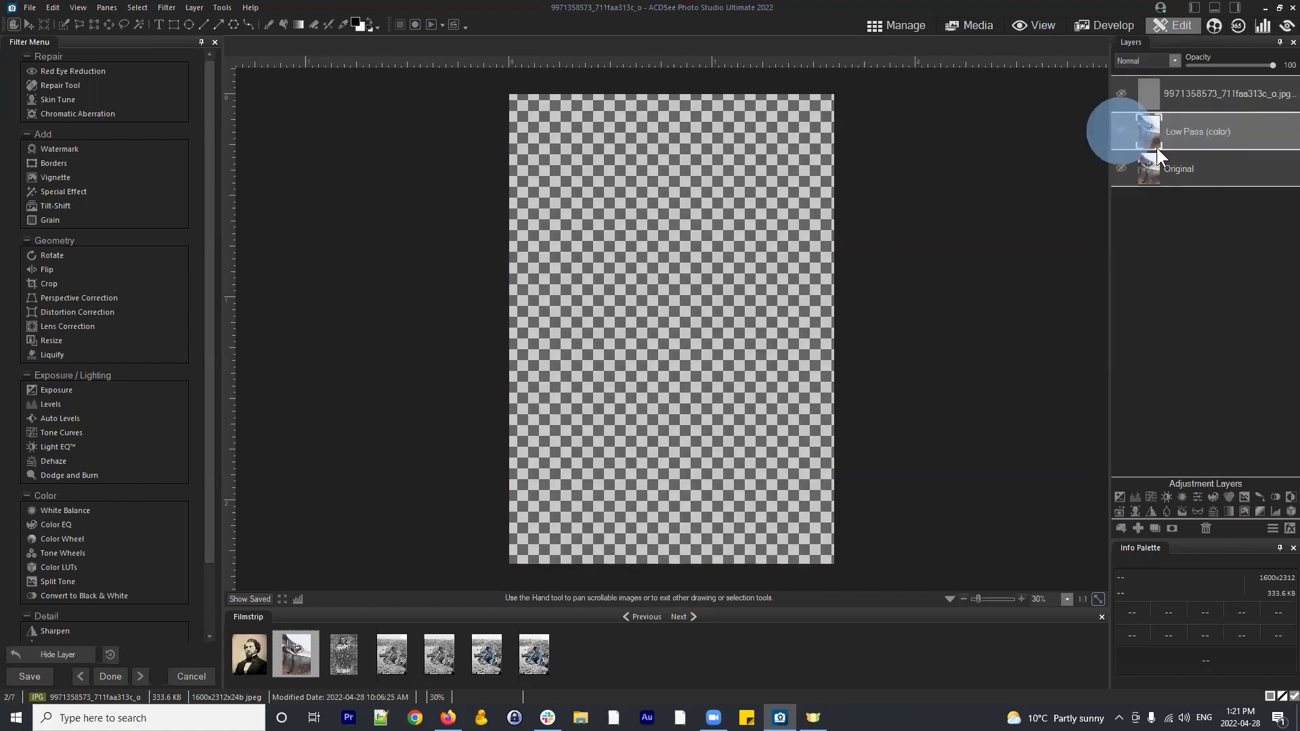
click(1118, 92)
click(1218, 94)
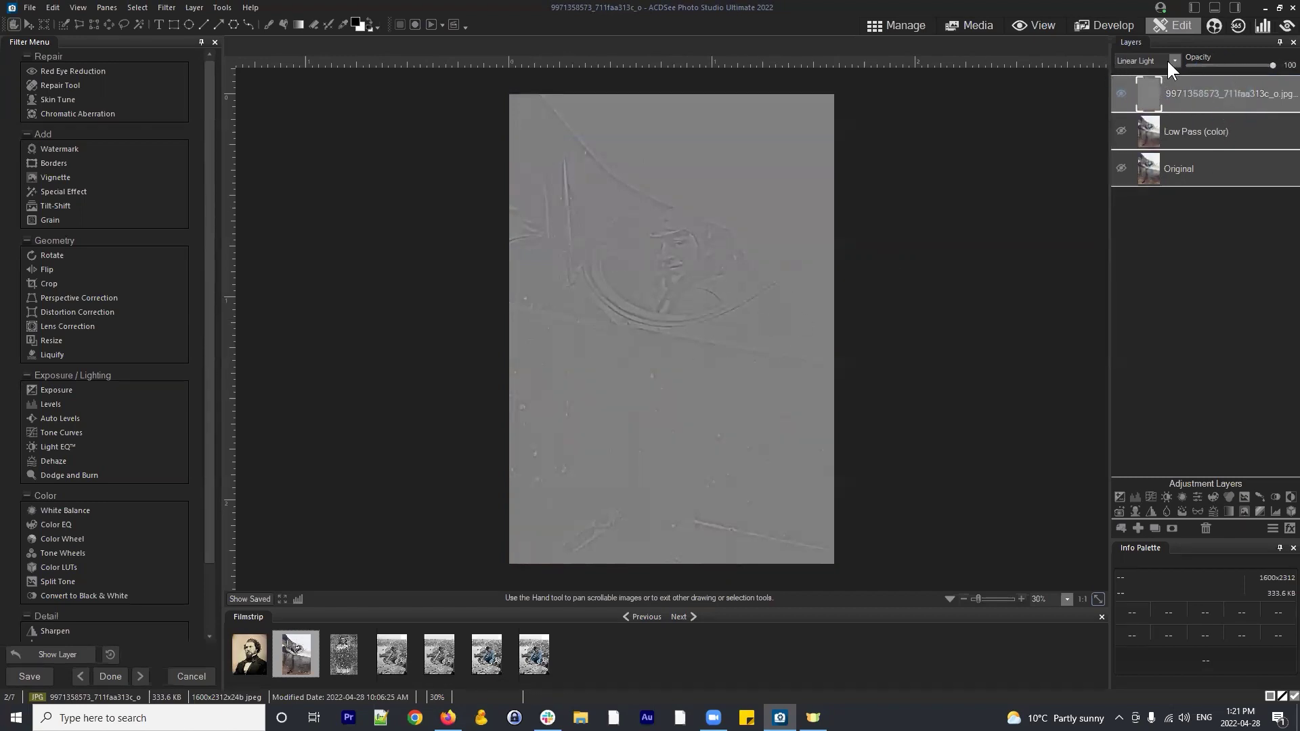
Rename the top layer as High Pass (texture) and show the Original and Low Pass (color) layers again
right_click(1188, 94)
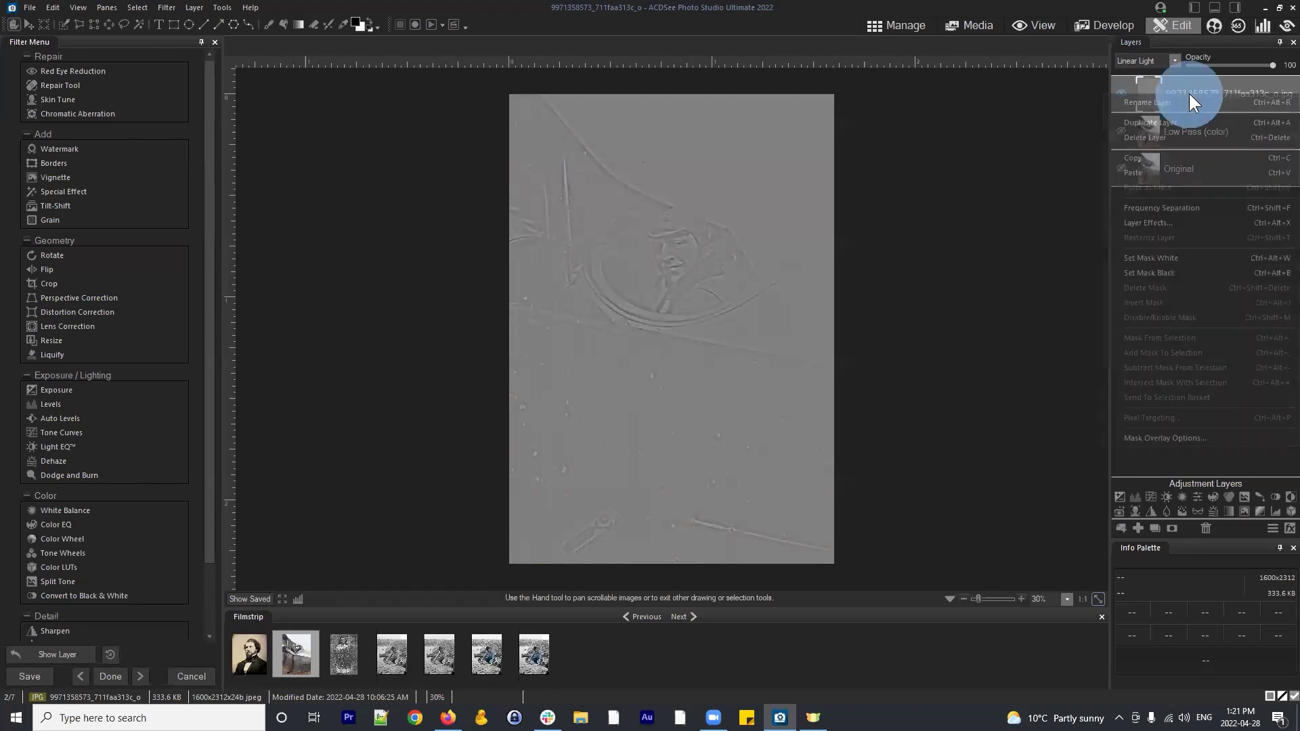
click(1164, 101)
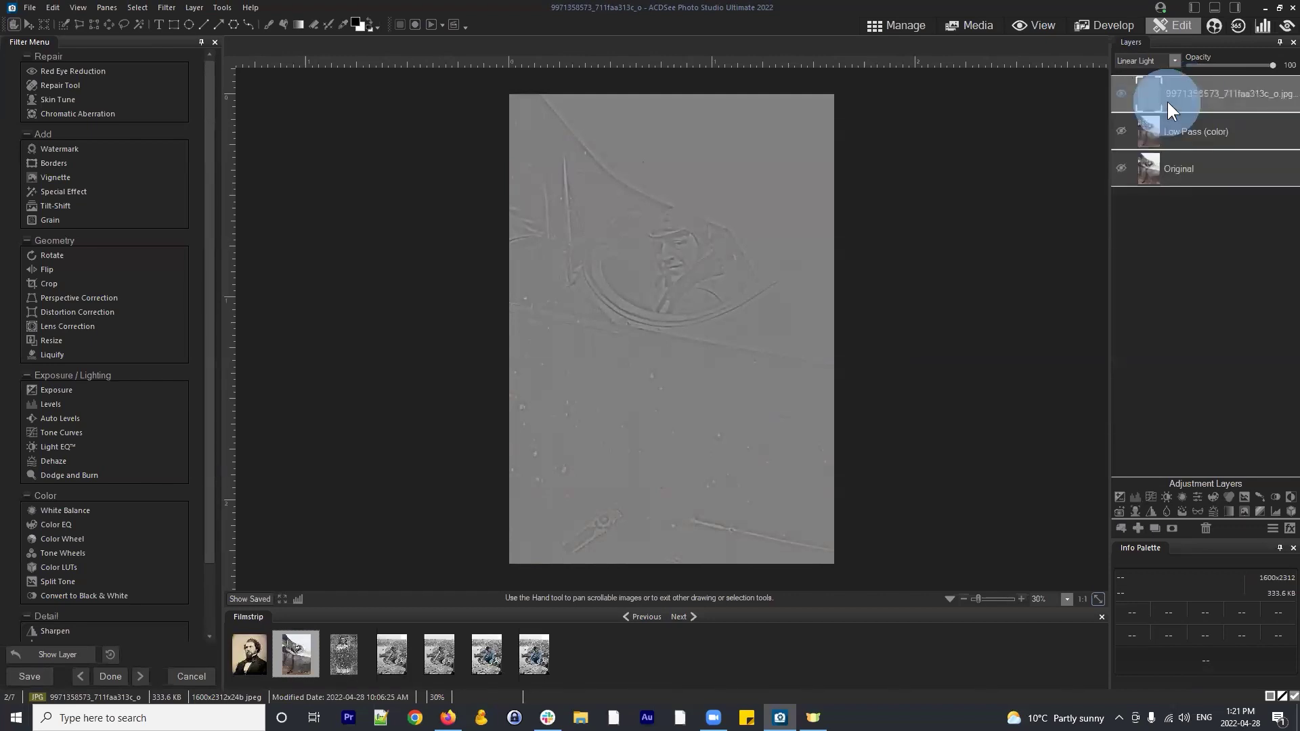
text(High Pass)
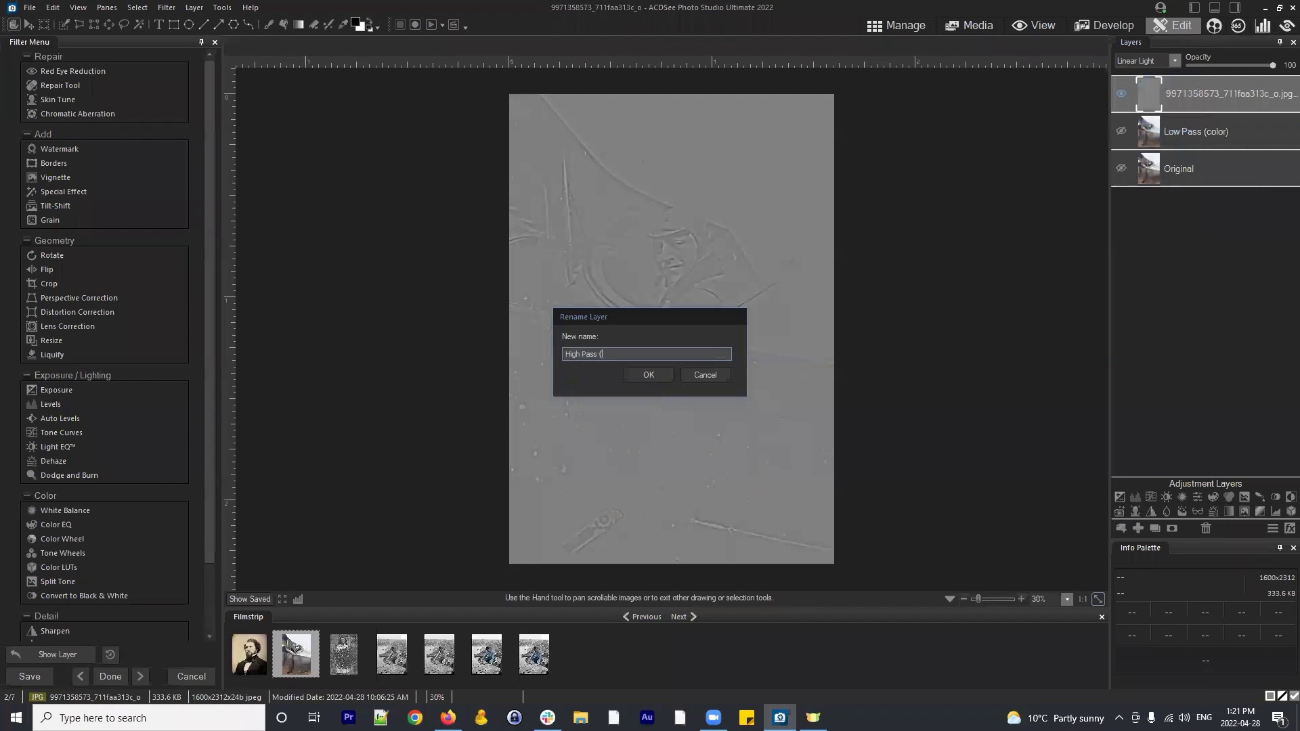
text( (texture)
click(651, 376)
click(1209, 265)
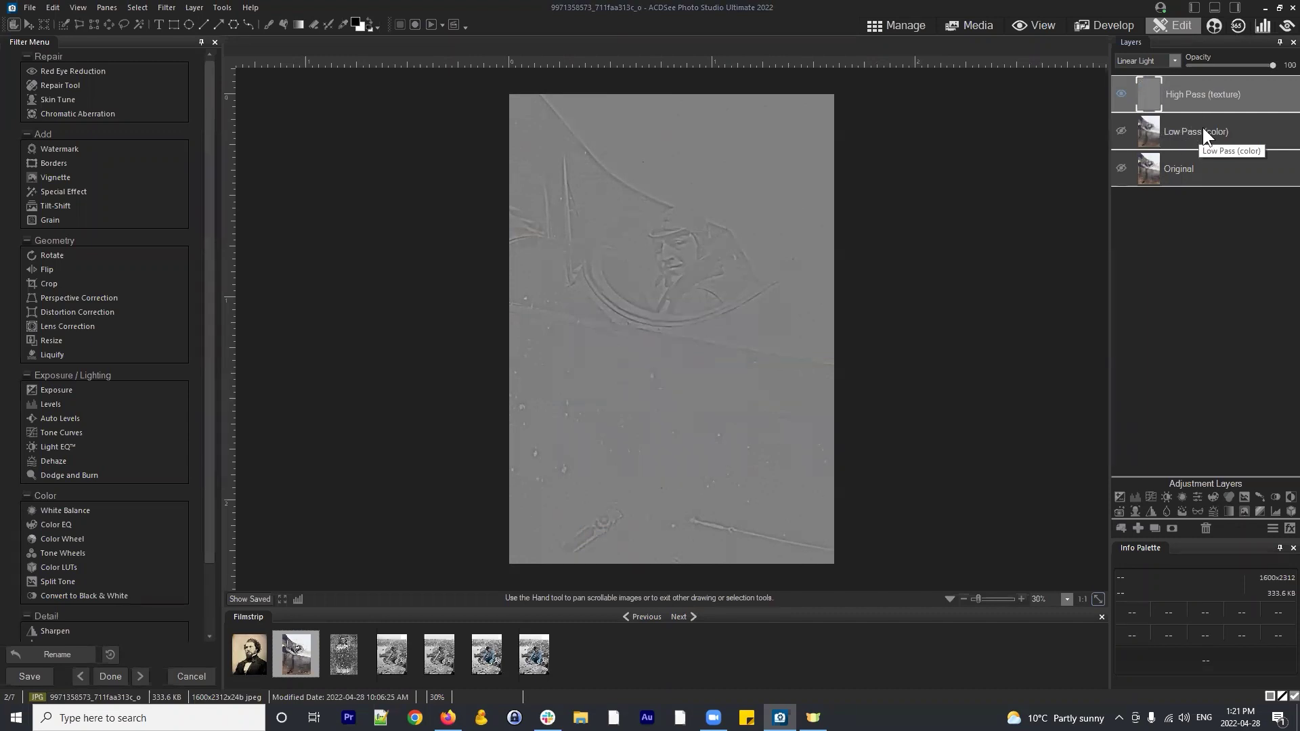
click(1121, 169)
click(1120, 131)
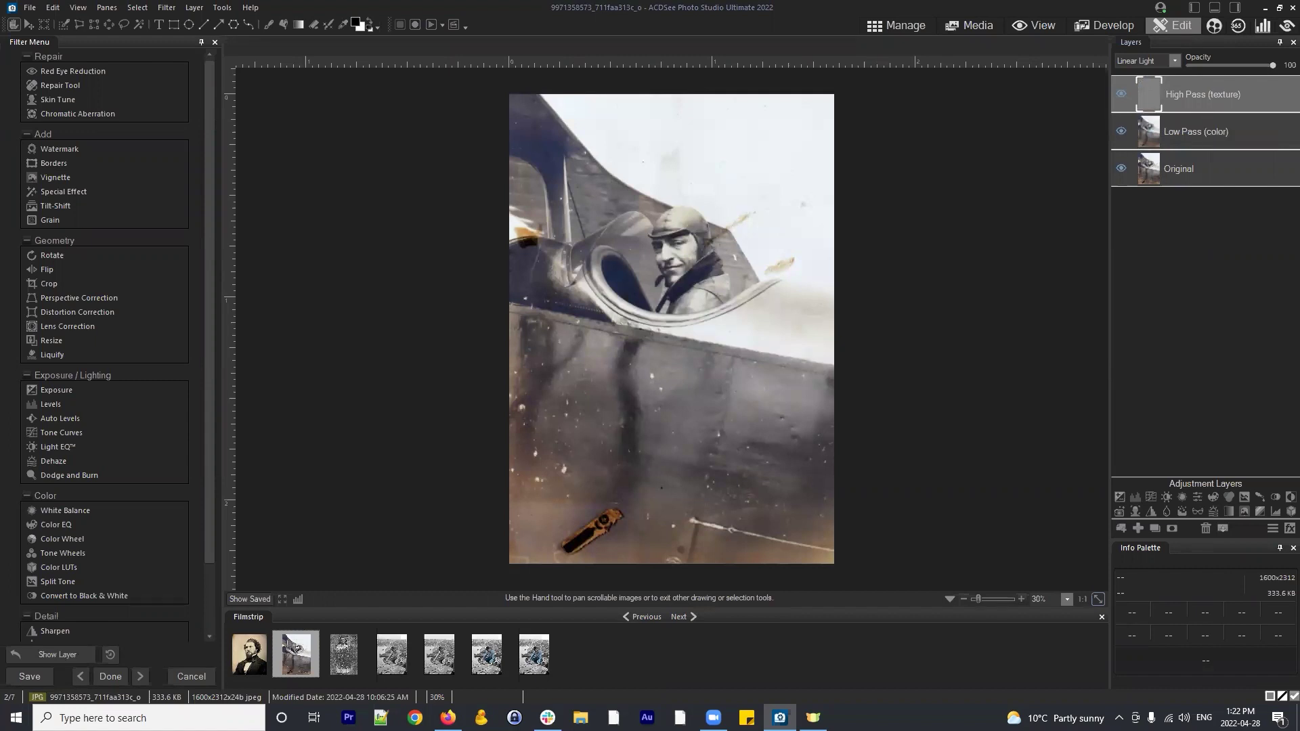
click(1197, 89)
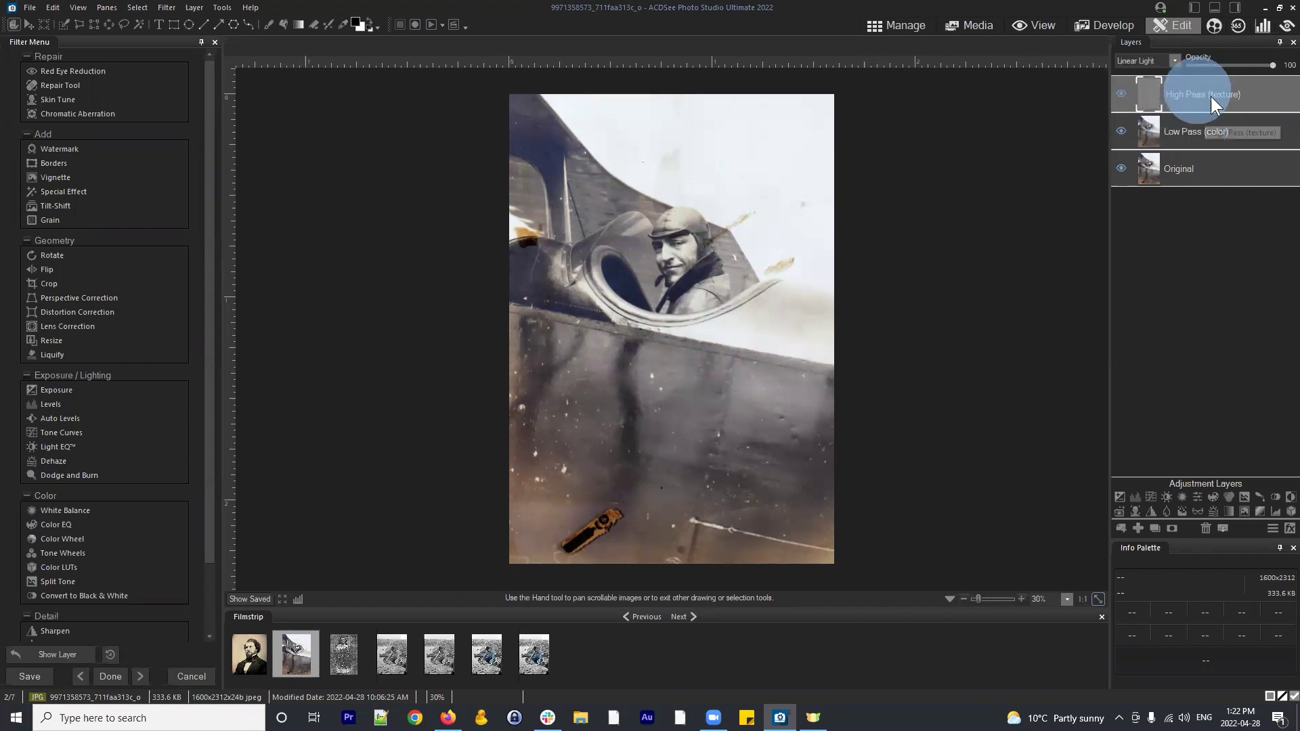
click(1211, 98)
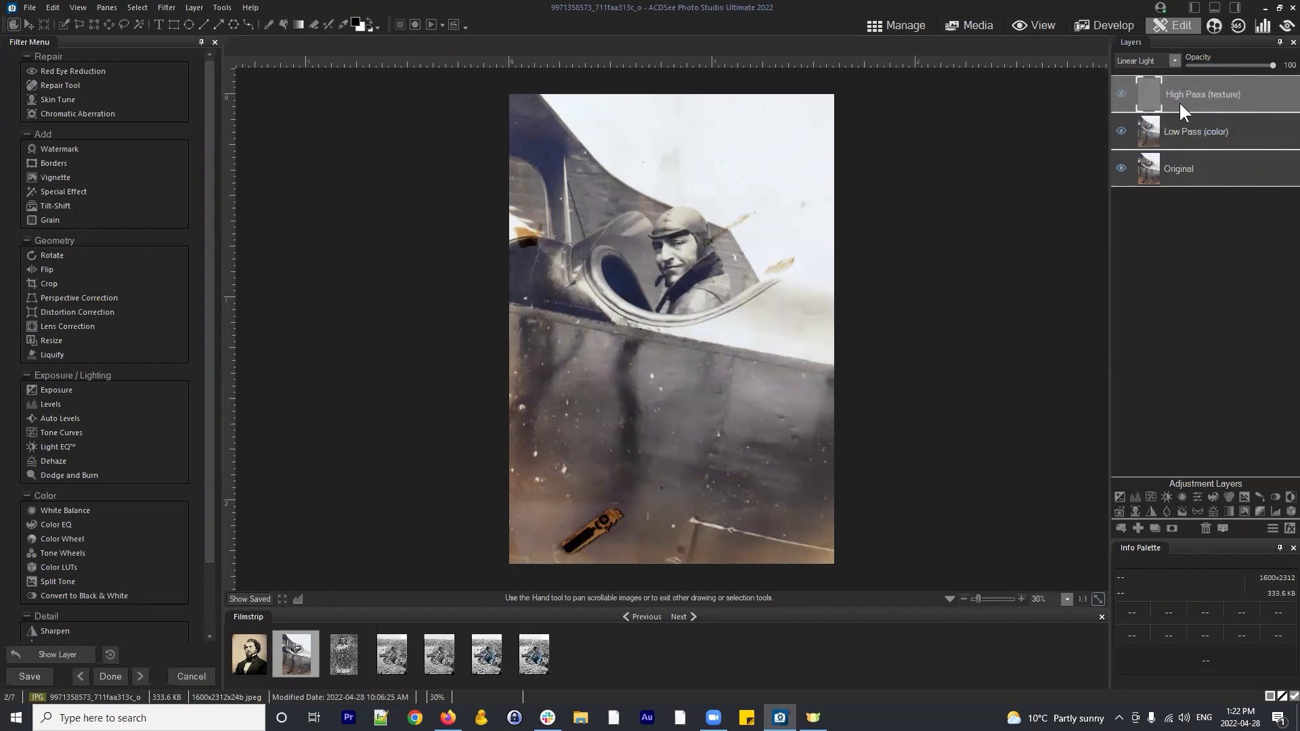
click(1183, 136)
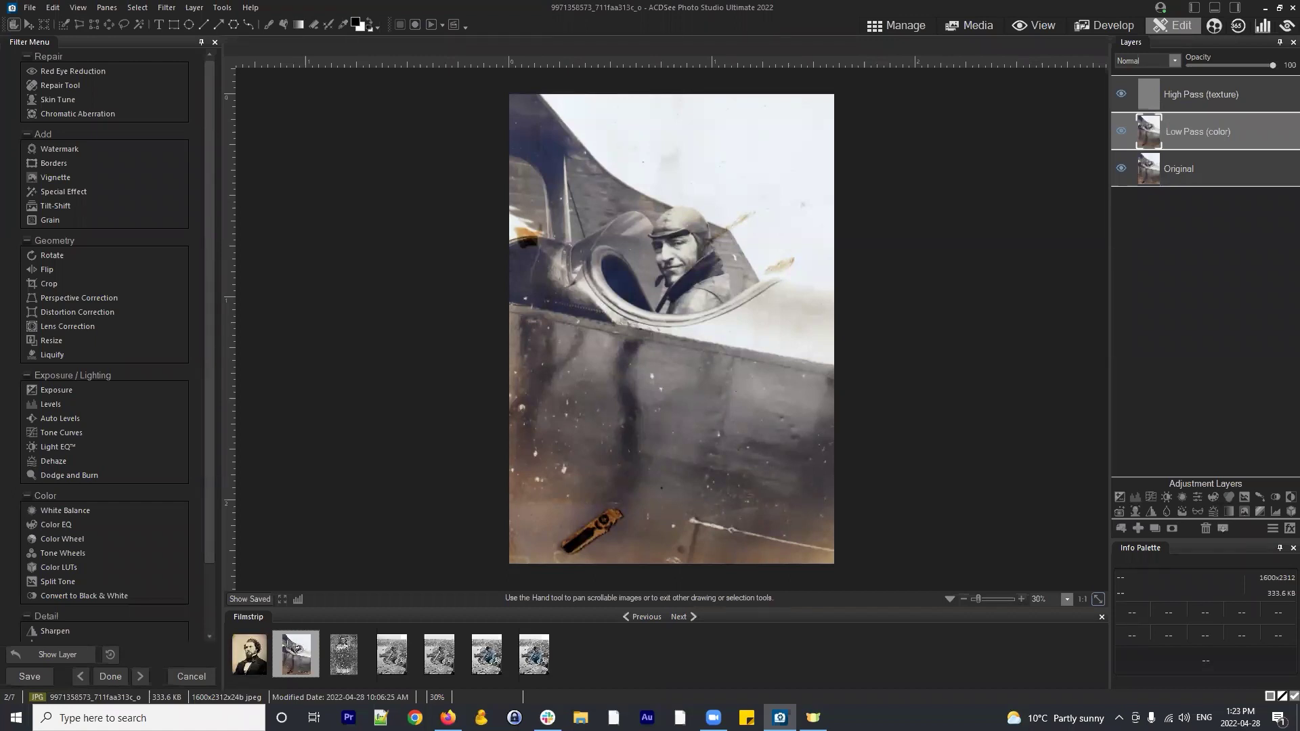
click(1197, 184)
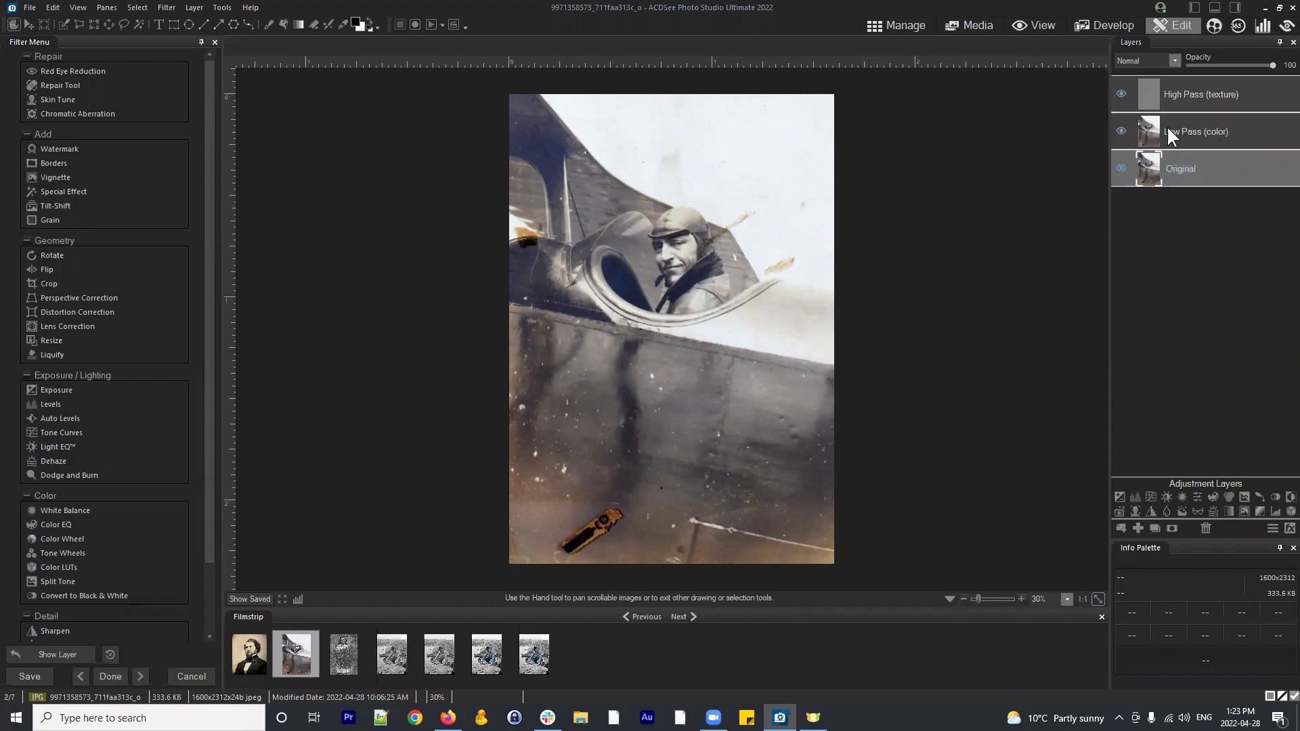
click(1177, 169)
click(1196, 178)
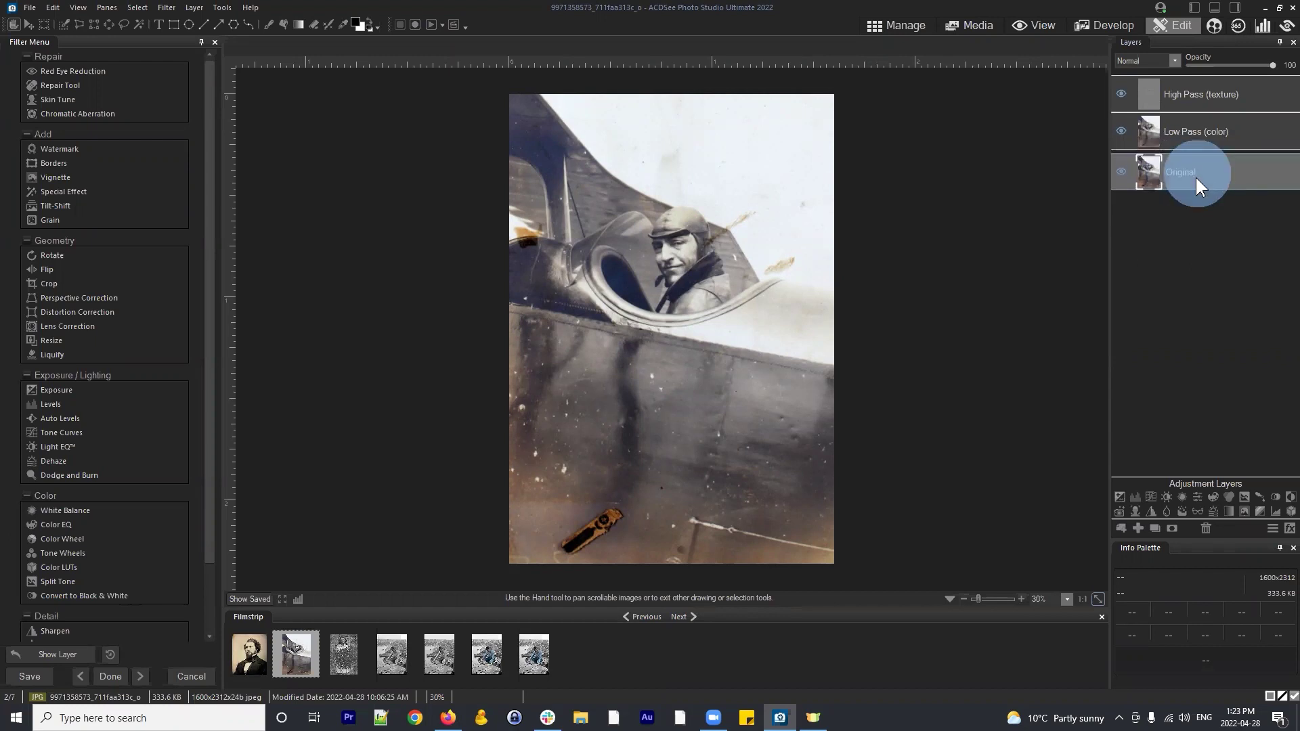
click(1197, 128)
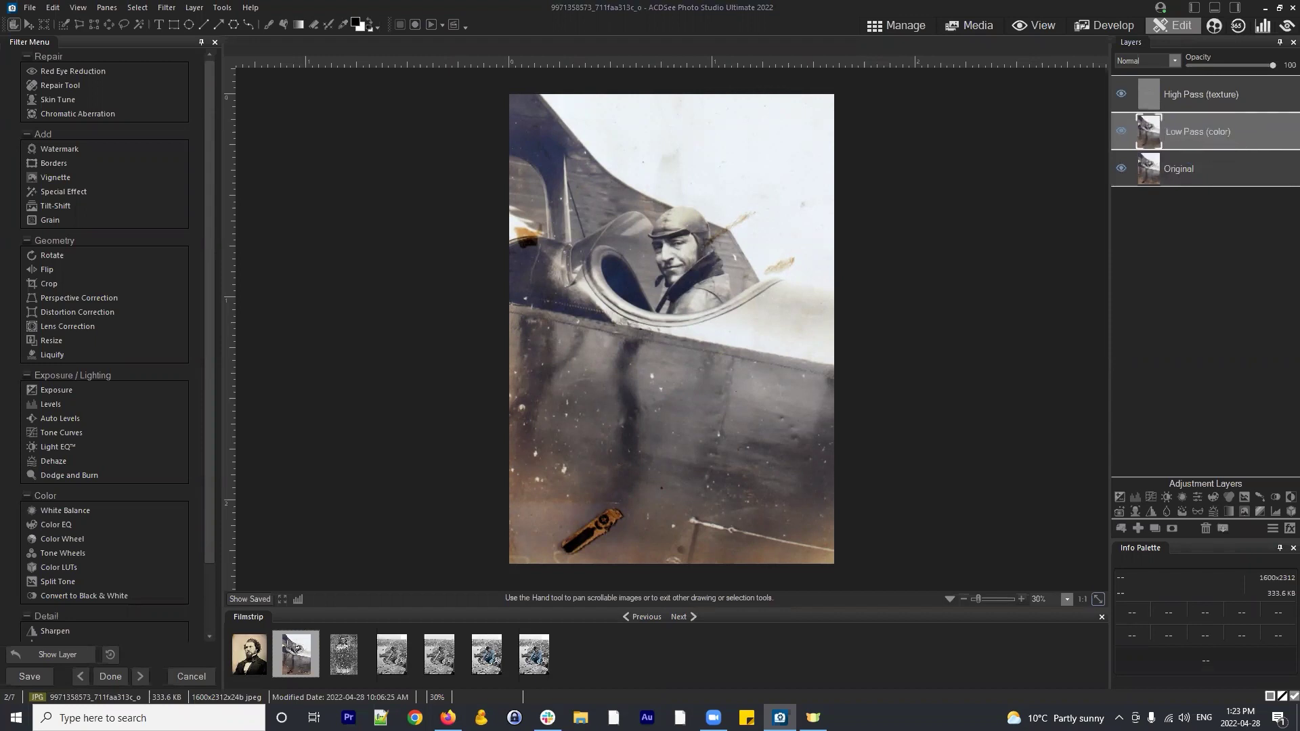
click(1183, 169)
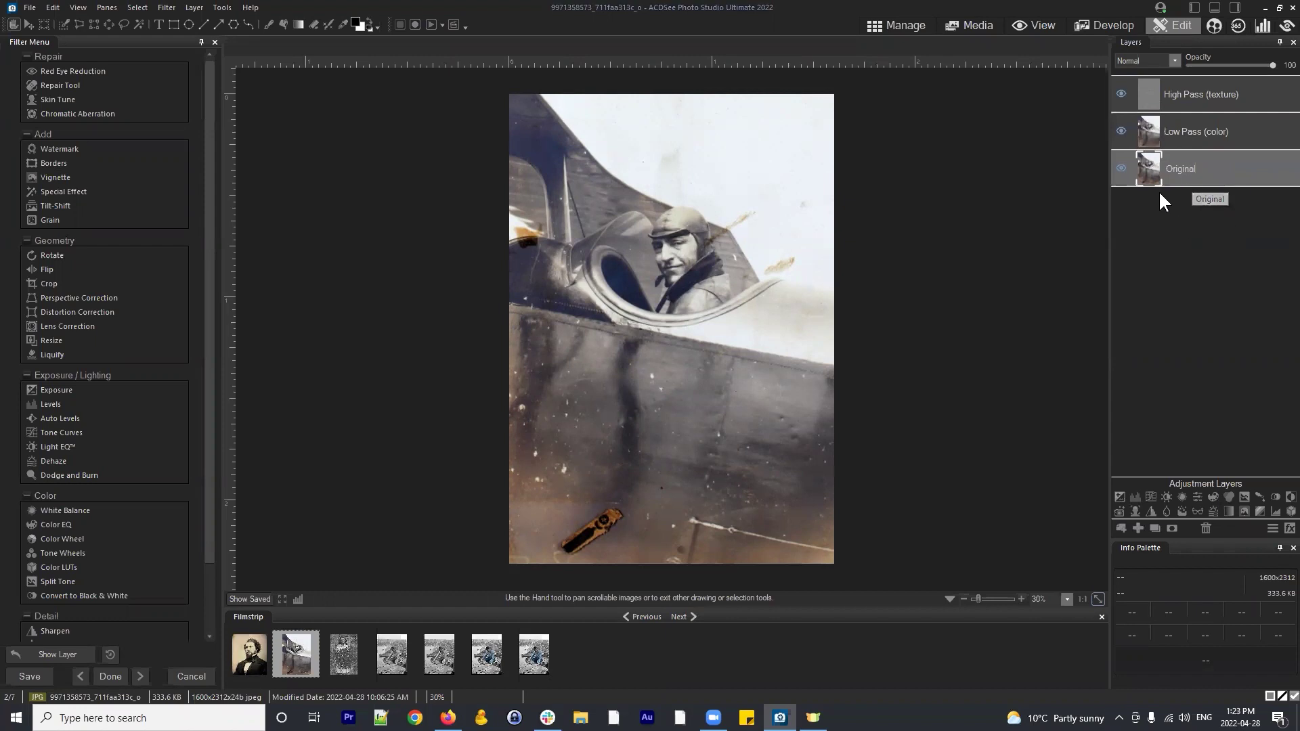
click(1182, 171)
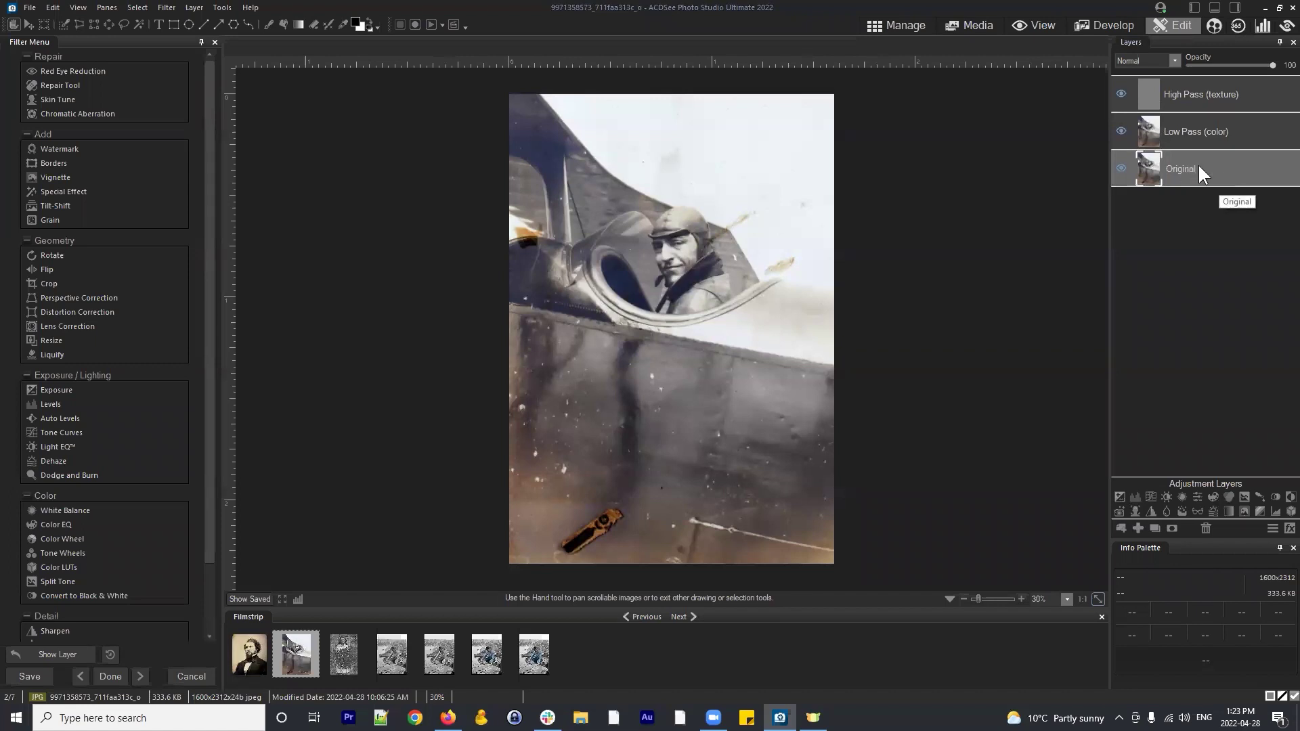
click(1192, 168)
Hide the Low Pass (color) and Original layers and select High Pass (texture) as the working layer
click(1120, 131)
click(1121, 168)
click(1189, 91)
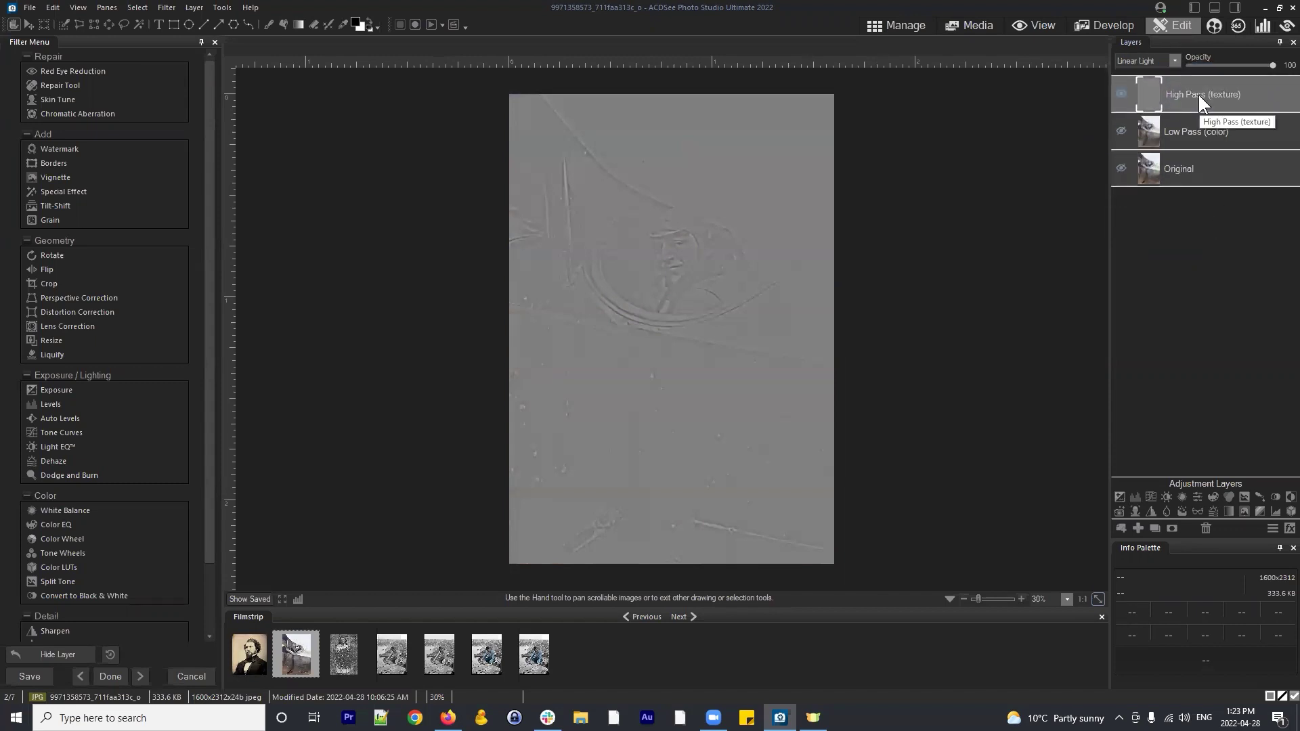
click(1206, 92)
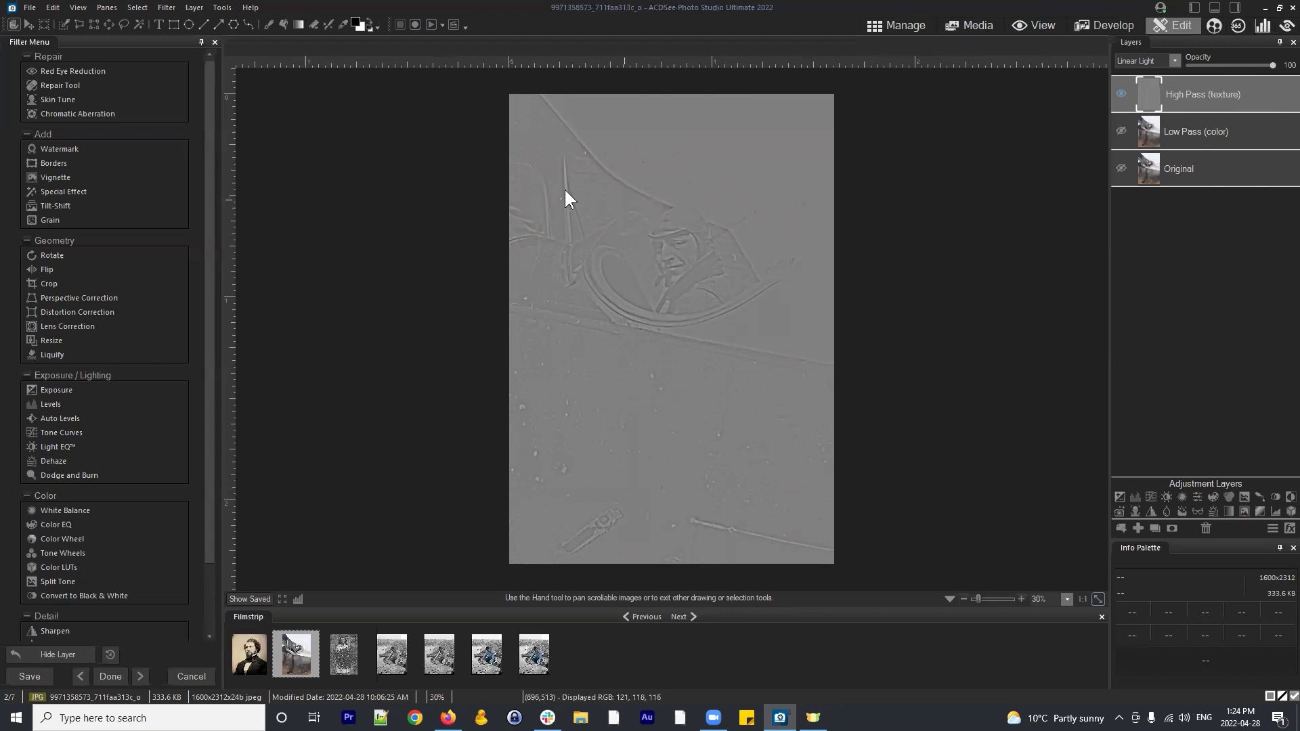
Open the Repair Tool on the High Pass (texture) layer and set its mode to Smart Erase
click(95, 38)
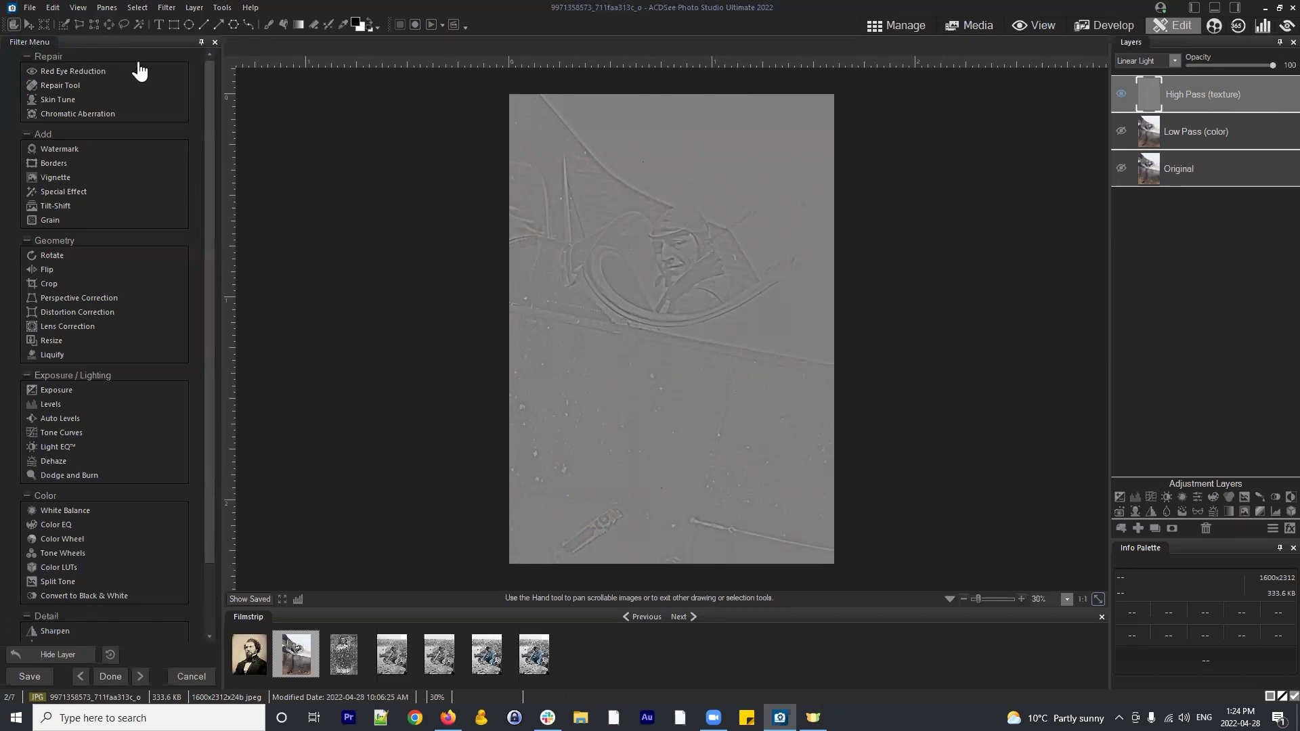
mouse_move(209, 72)
mouse_down()
mouse_move(217, 290)
mouse_move(208, 50)
mouse_up()
click(1205, 93)
click(54, 86)
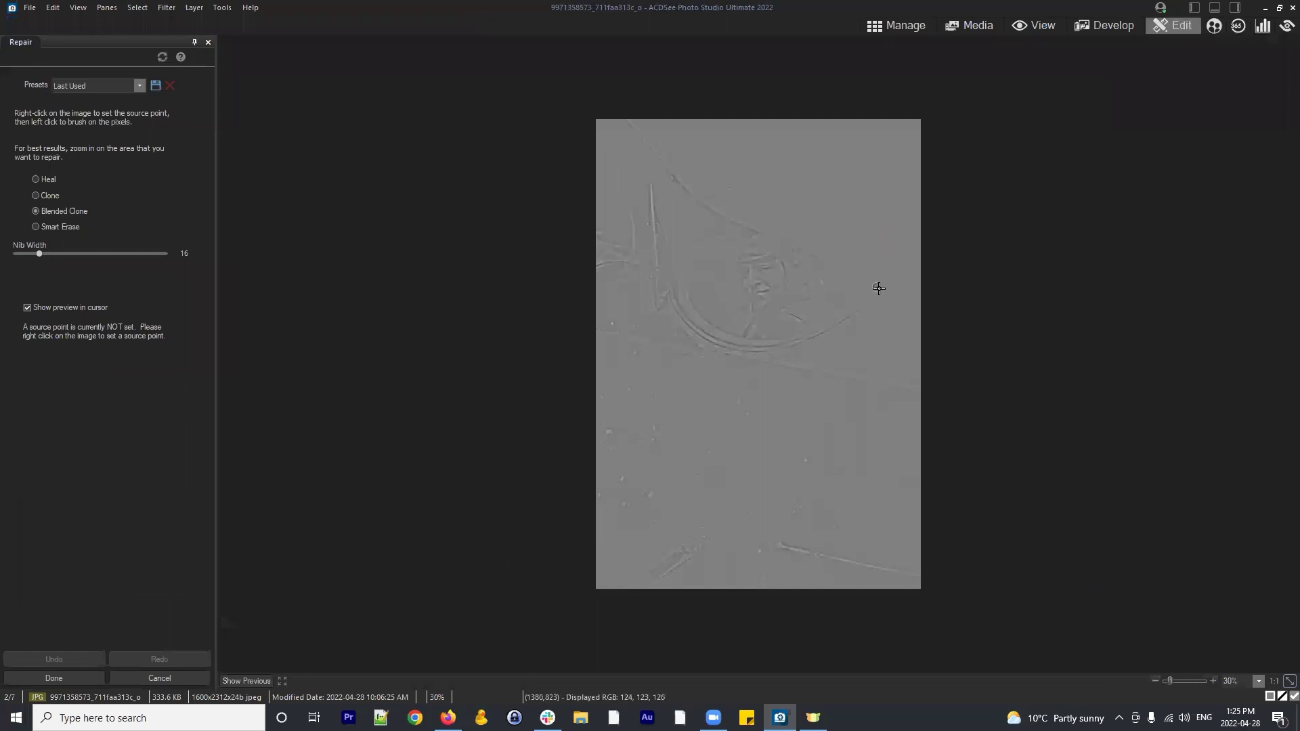
scroll(876, 287, up, 4)
scroll(1117, 265, up, 3)
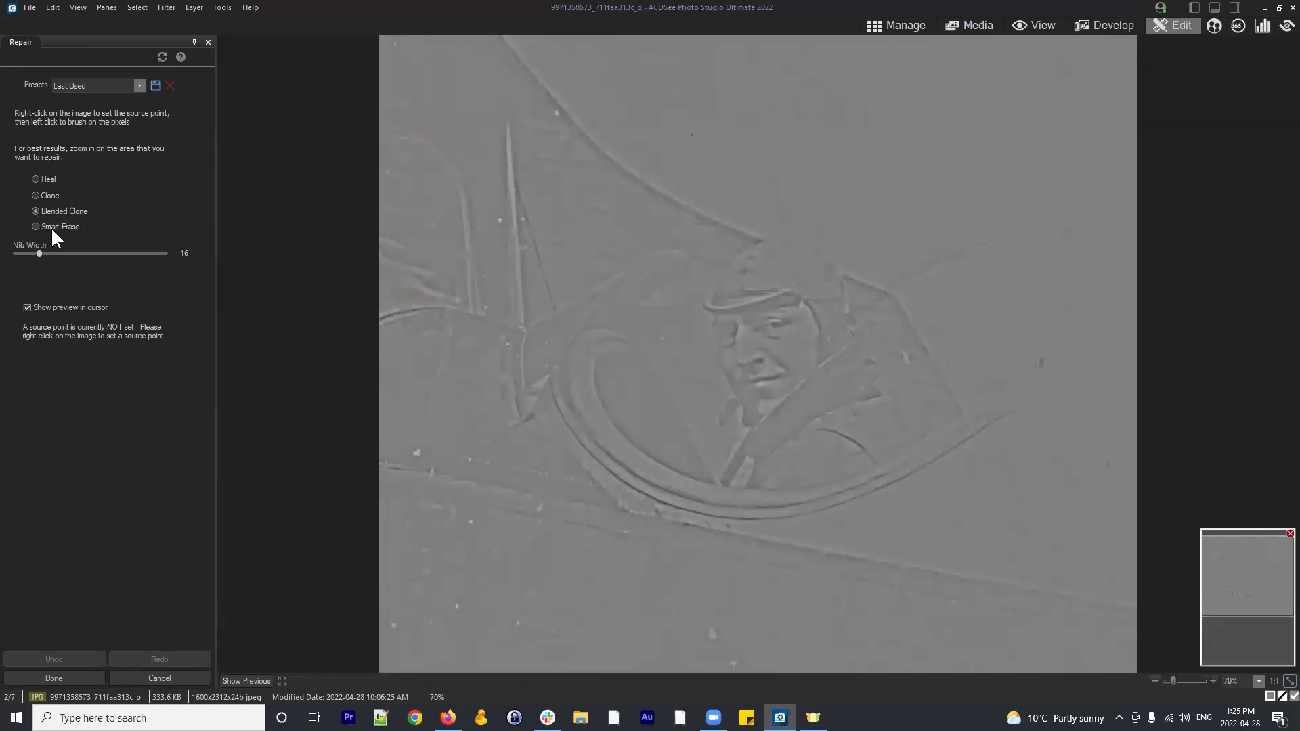
click(52, 225)
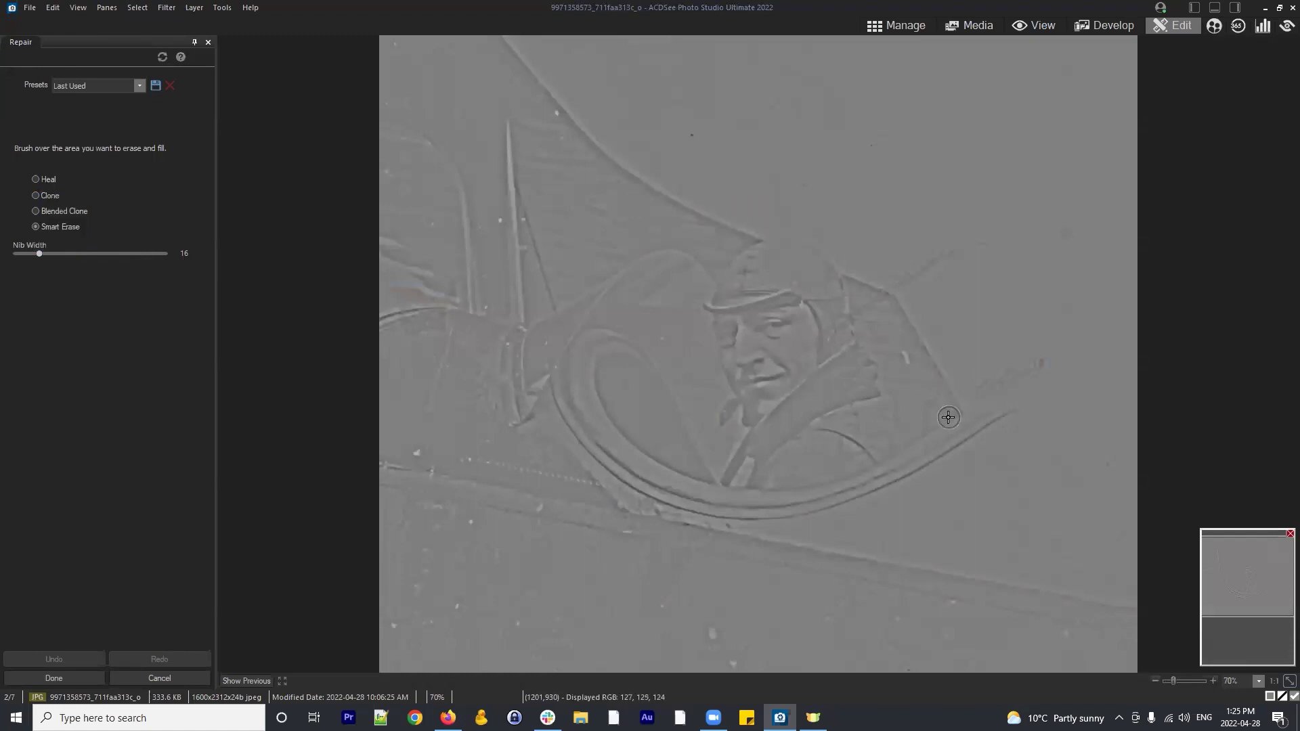
Smart Erase the two neighbouring specks on the fuselage panel just below the cockpit rim, with a nib width of 16
click(965, 485)
scroll(958, 146, down, 4)
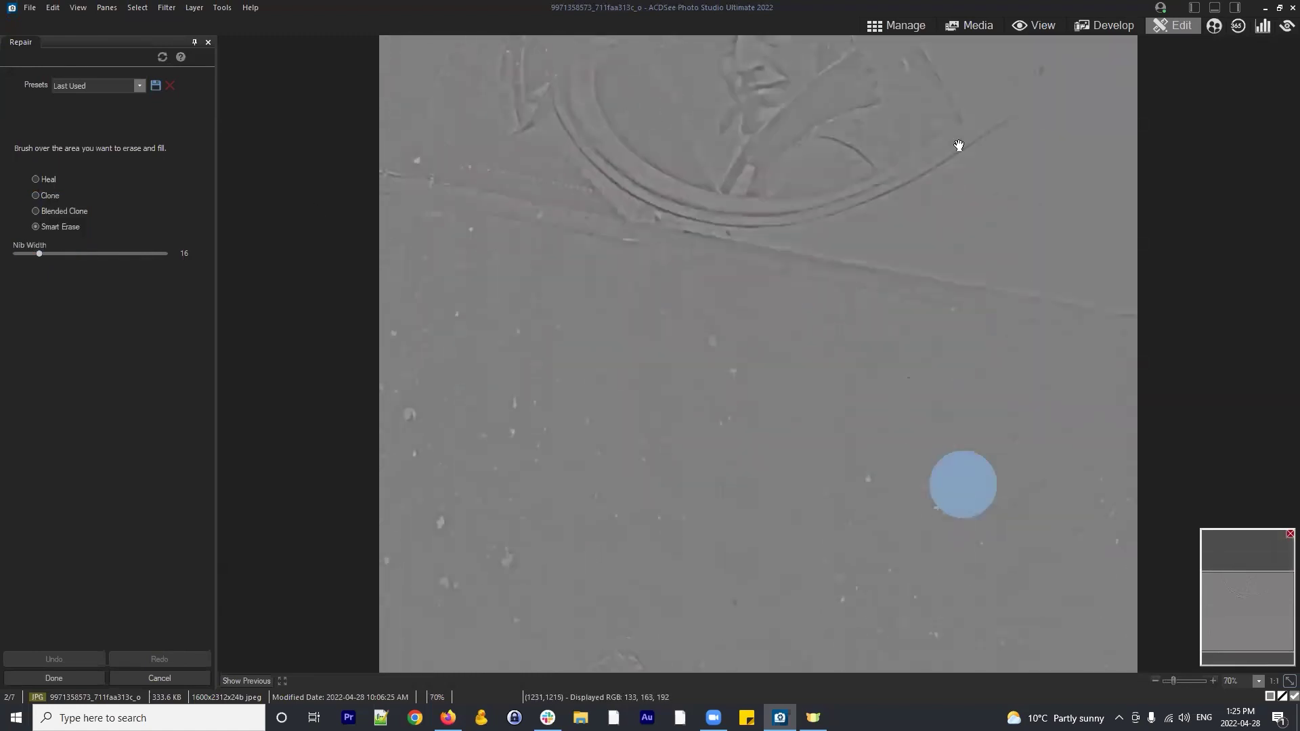
scroll(958, 145, down, 2)
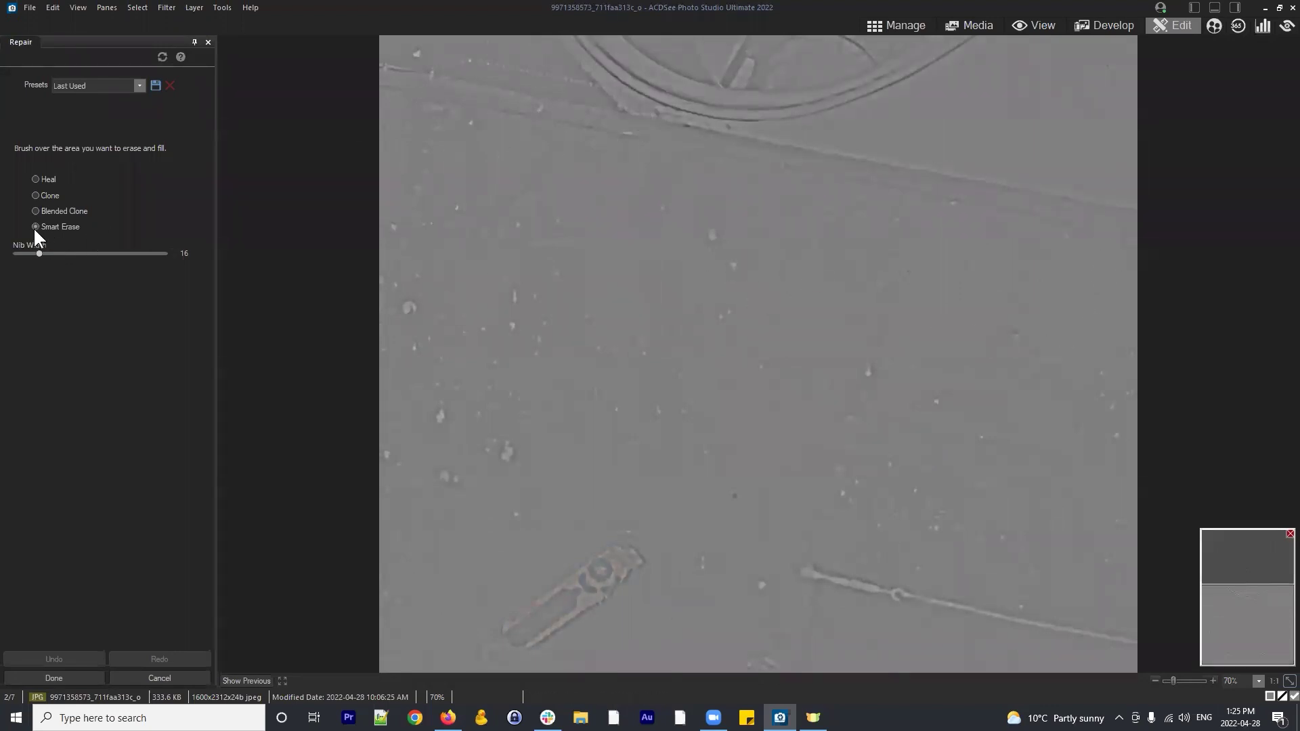
click(733, 266)
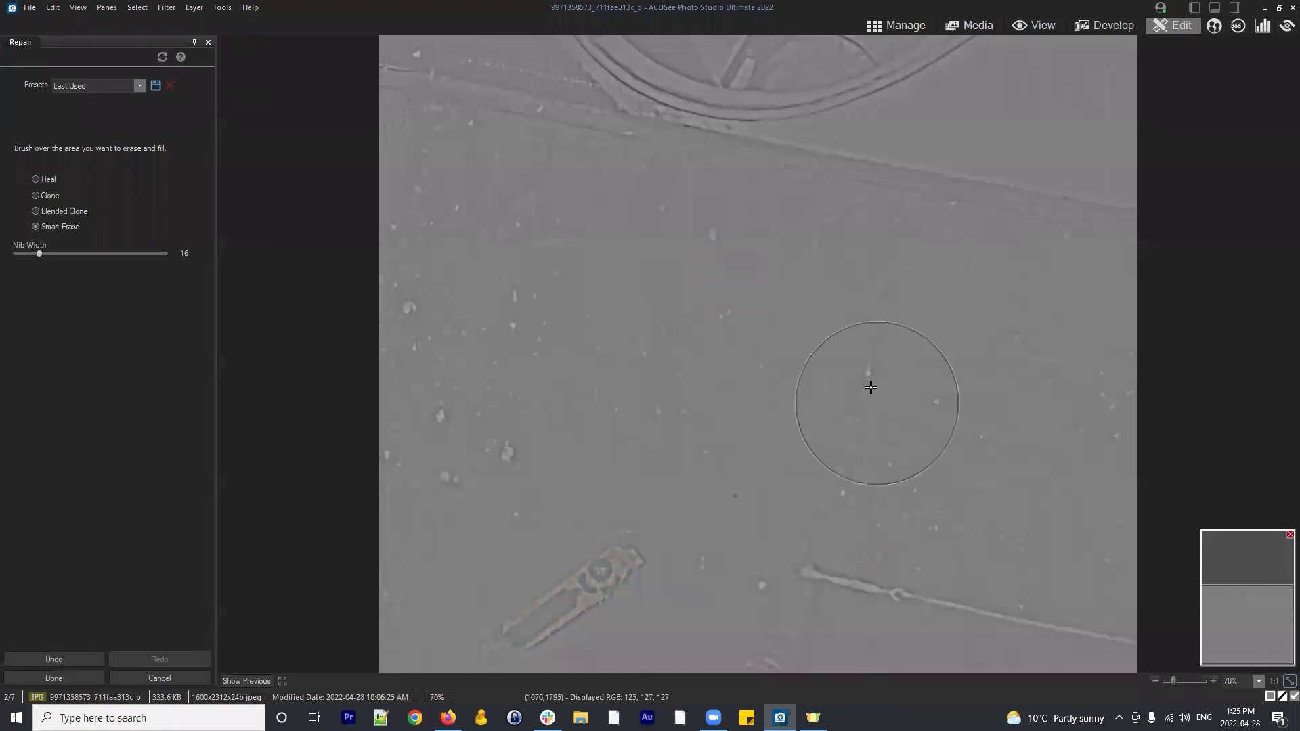
click(712, 236)
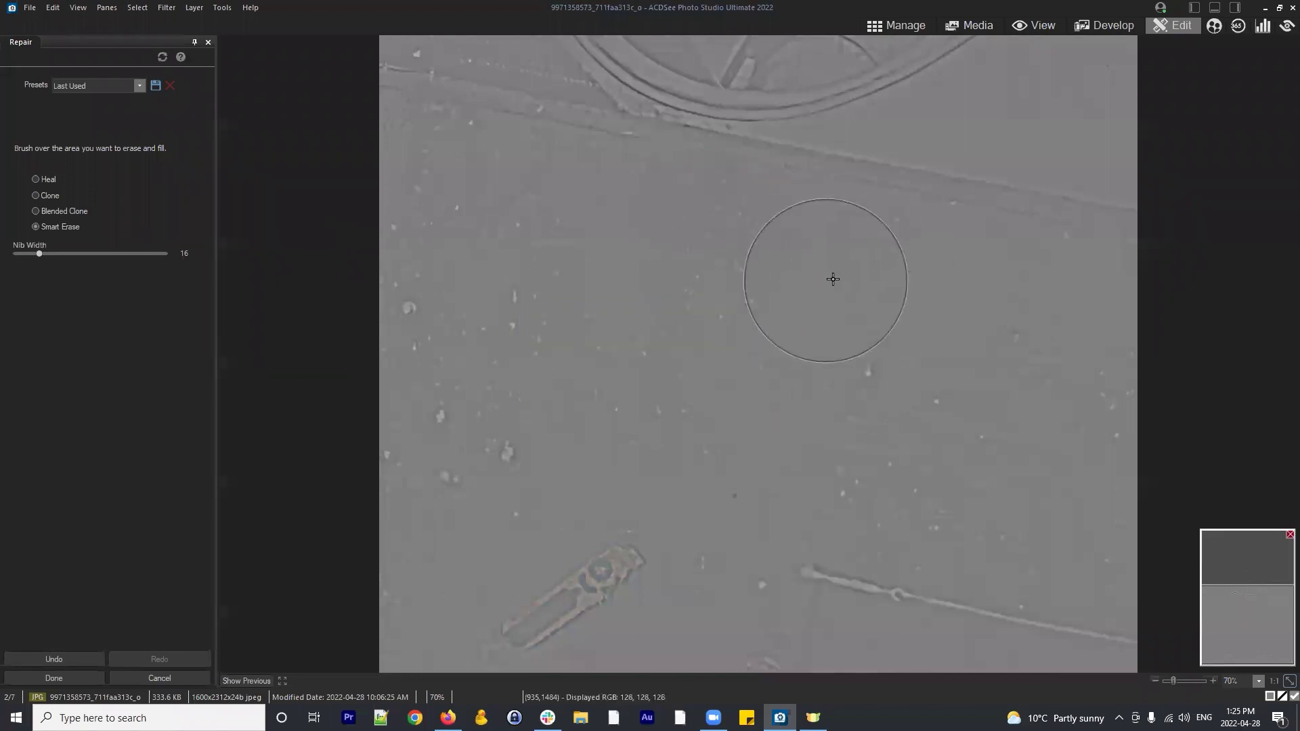
Undo the last erase, then Smart Erase that speck and the faint marks beside it with a nib width of 15
scroll(763, 238, down, 8)
key(ctrl+z)
scroll(724, 249, up, 7)
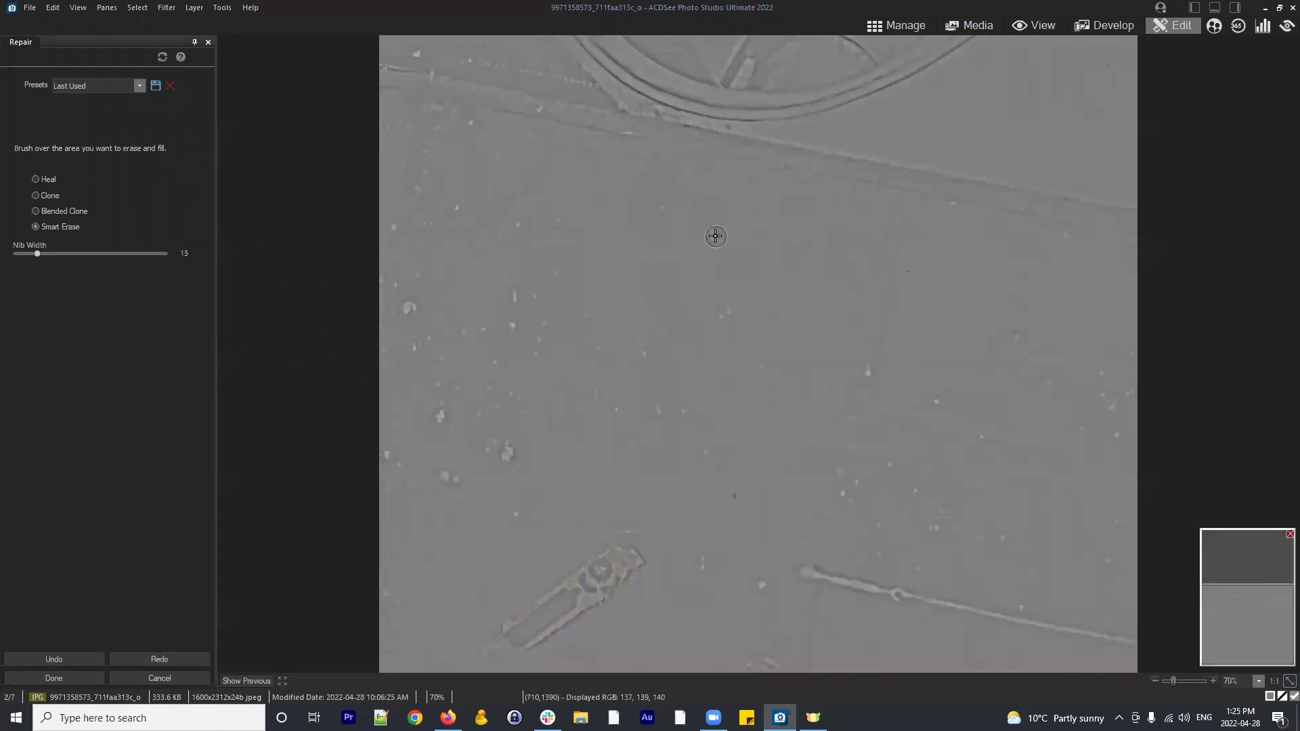
click(708, 234)
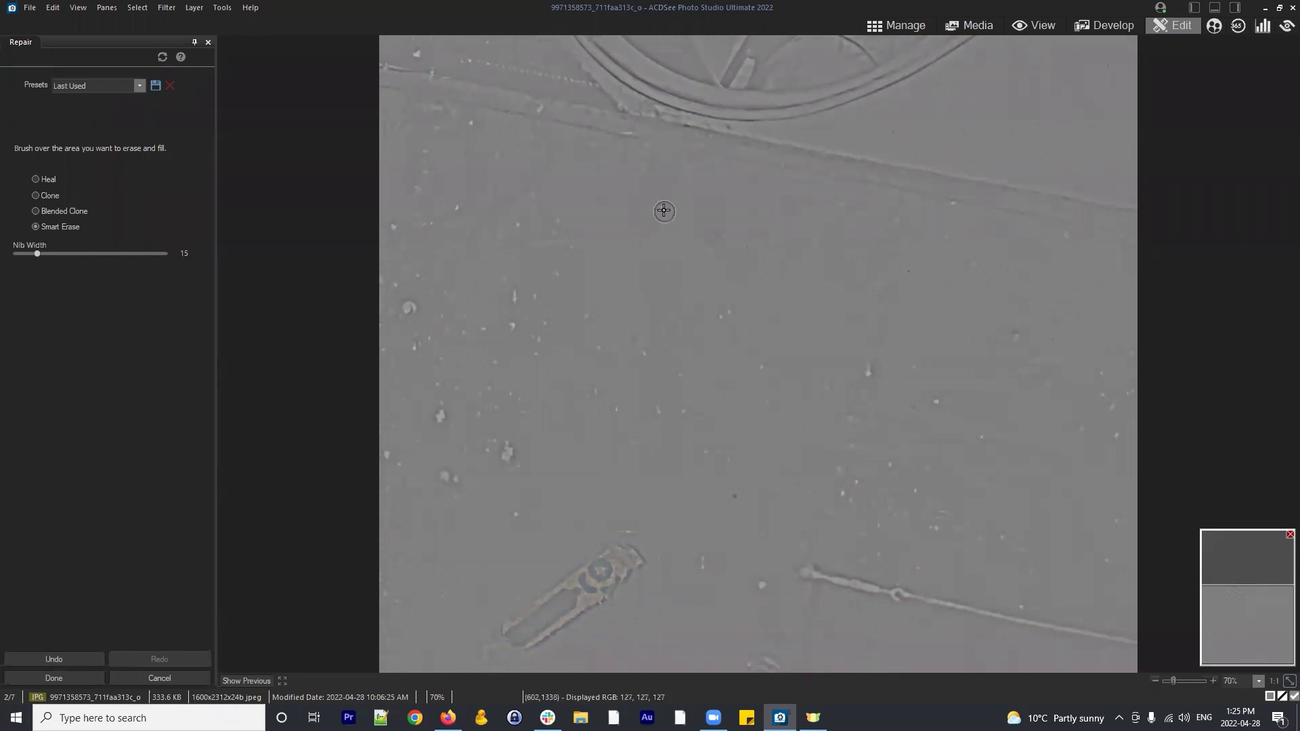
click(662, 207)
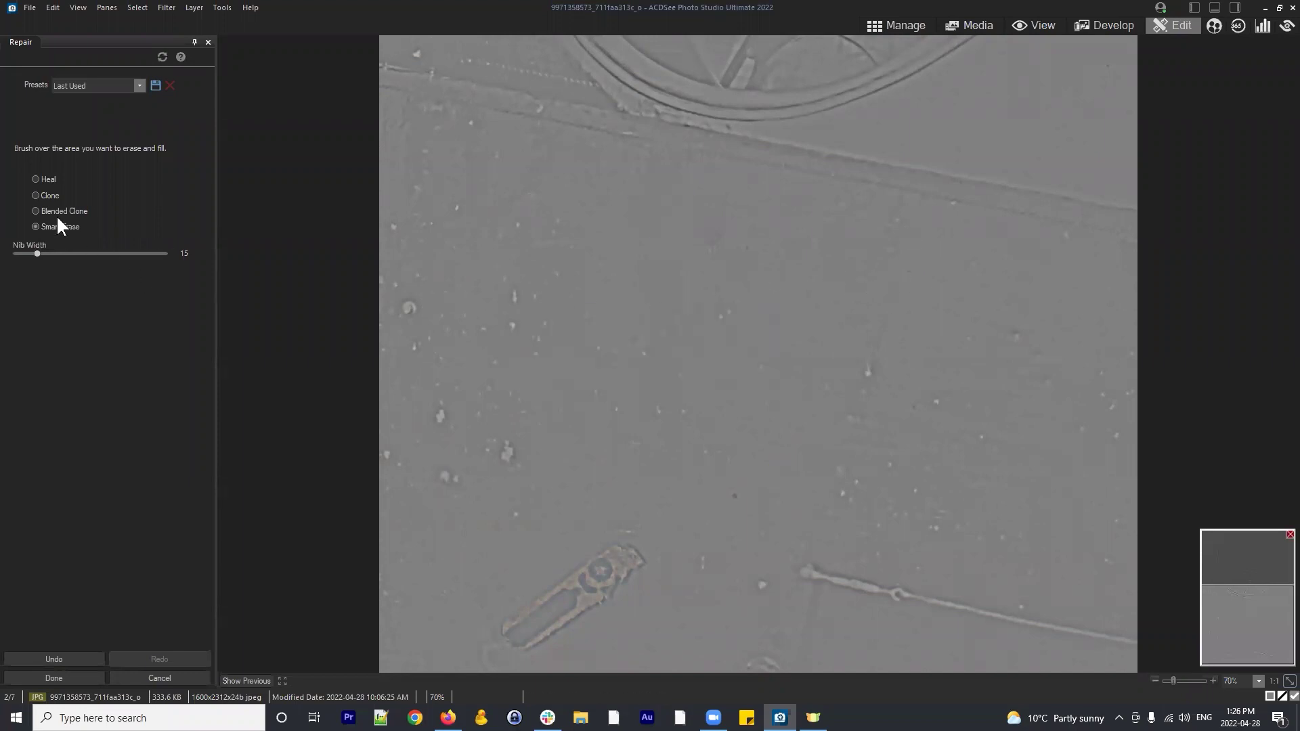
click(827, 220)
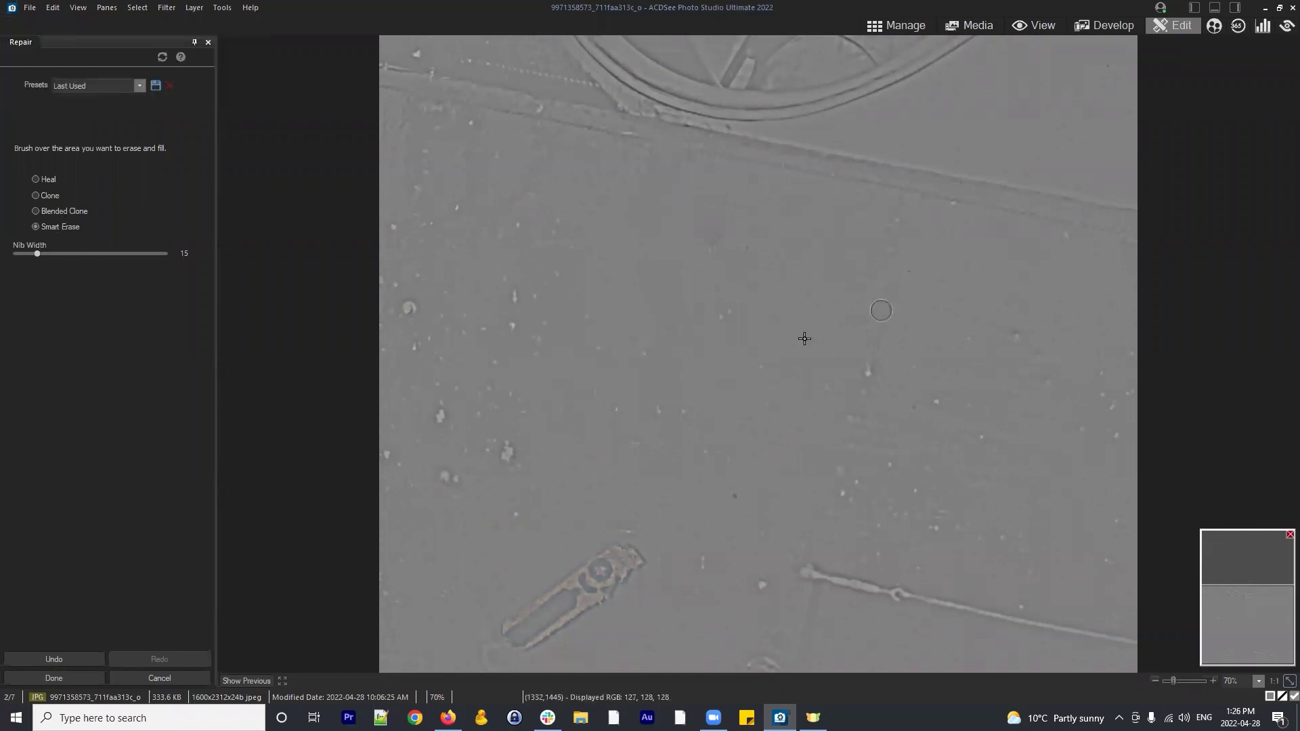
Smart Erase the small specks in the centre of the fuselage panel, reducing the nib width to 14
click(724, 314)
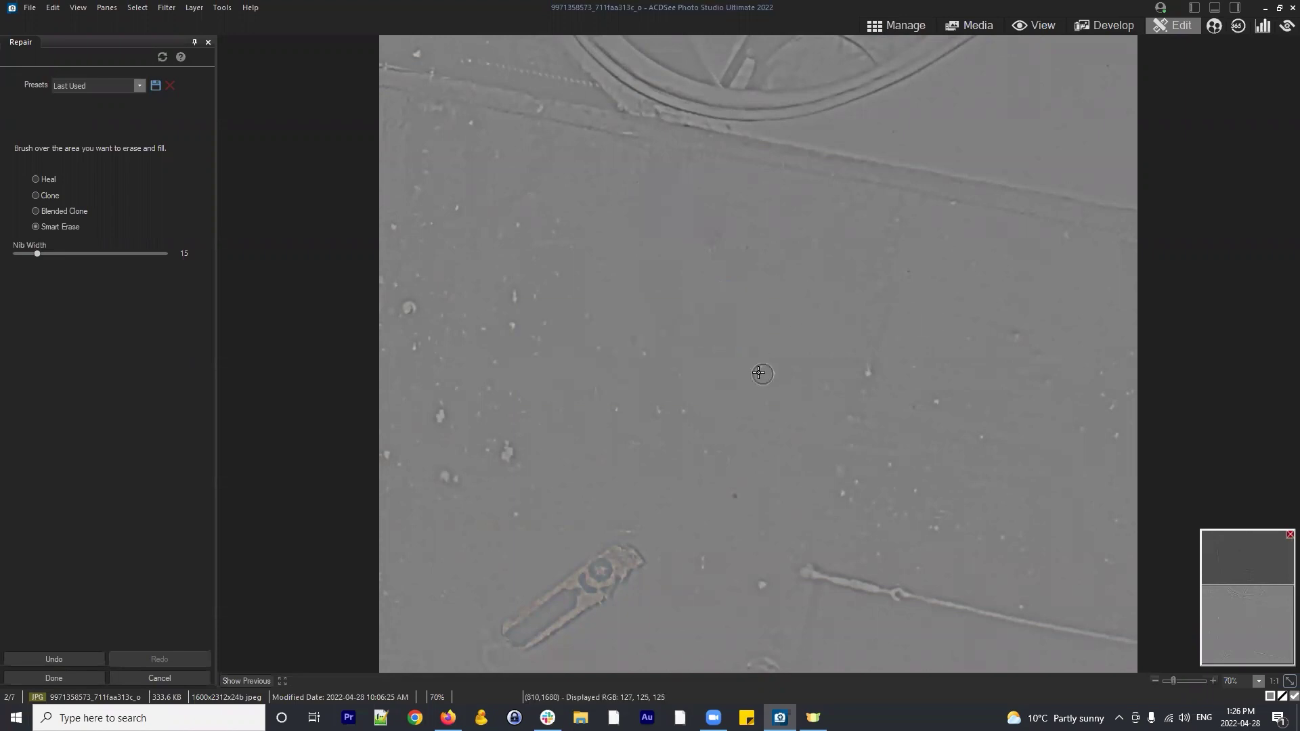
click(758, 367)
scroll(745, 348, down, 2)
click(745, 349)
click(778, 252)
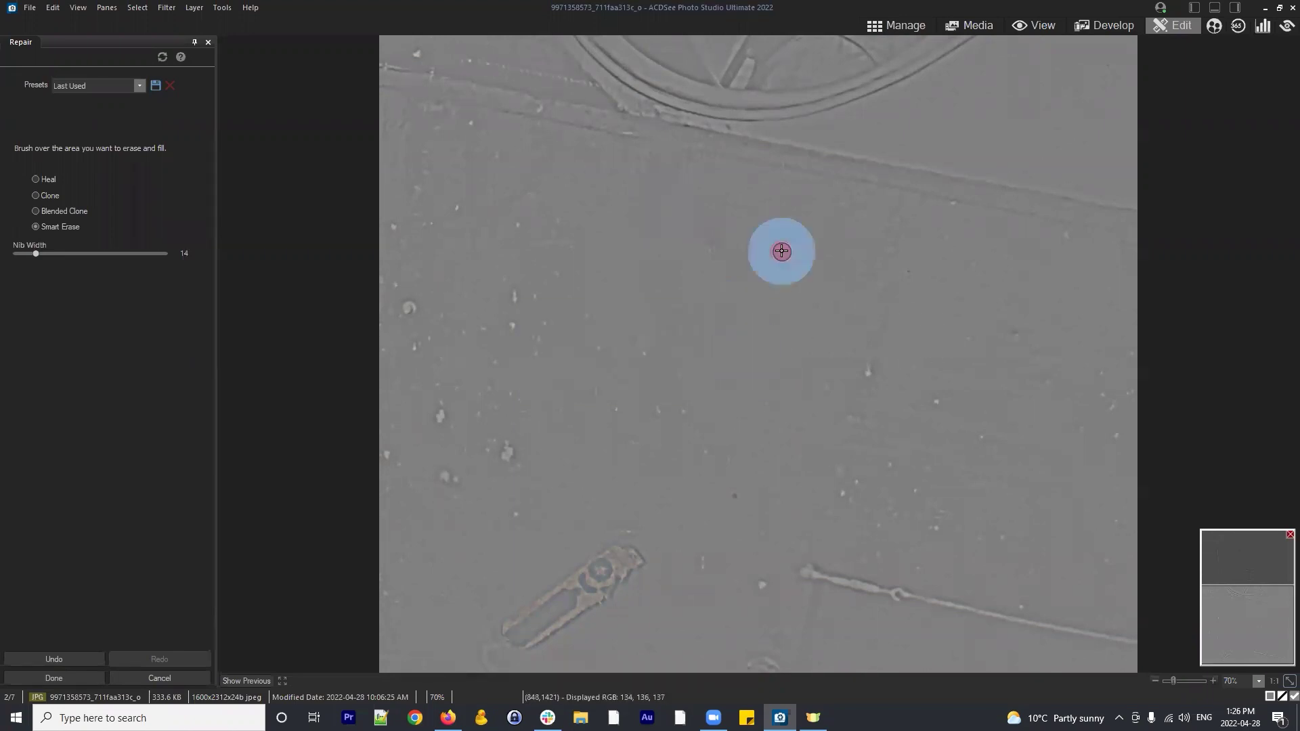
scroll(954, 212, up, 1)
click(953, 201)
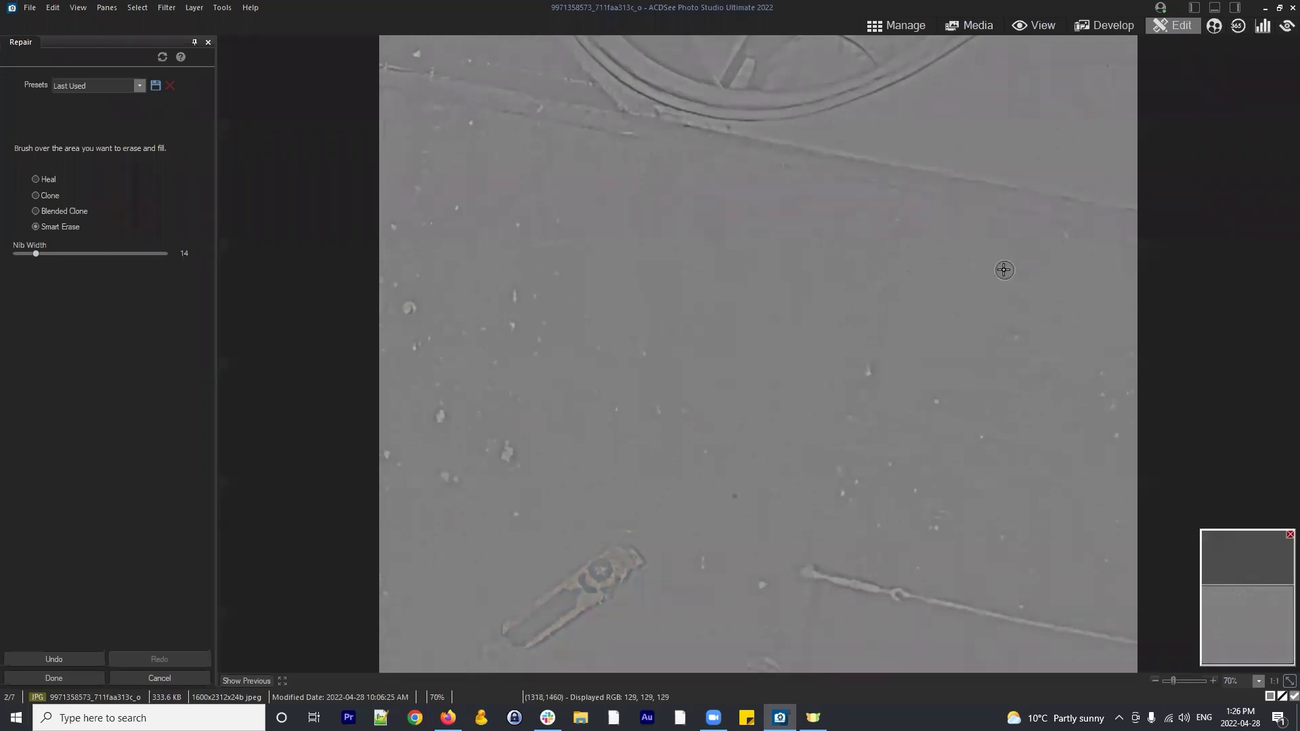
key(ctrl+z)
Retouch the speck just under the fuselage seam with Blended Clone, sampling clean texture beside it with a nib width of 18
click(64, 211)
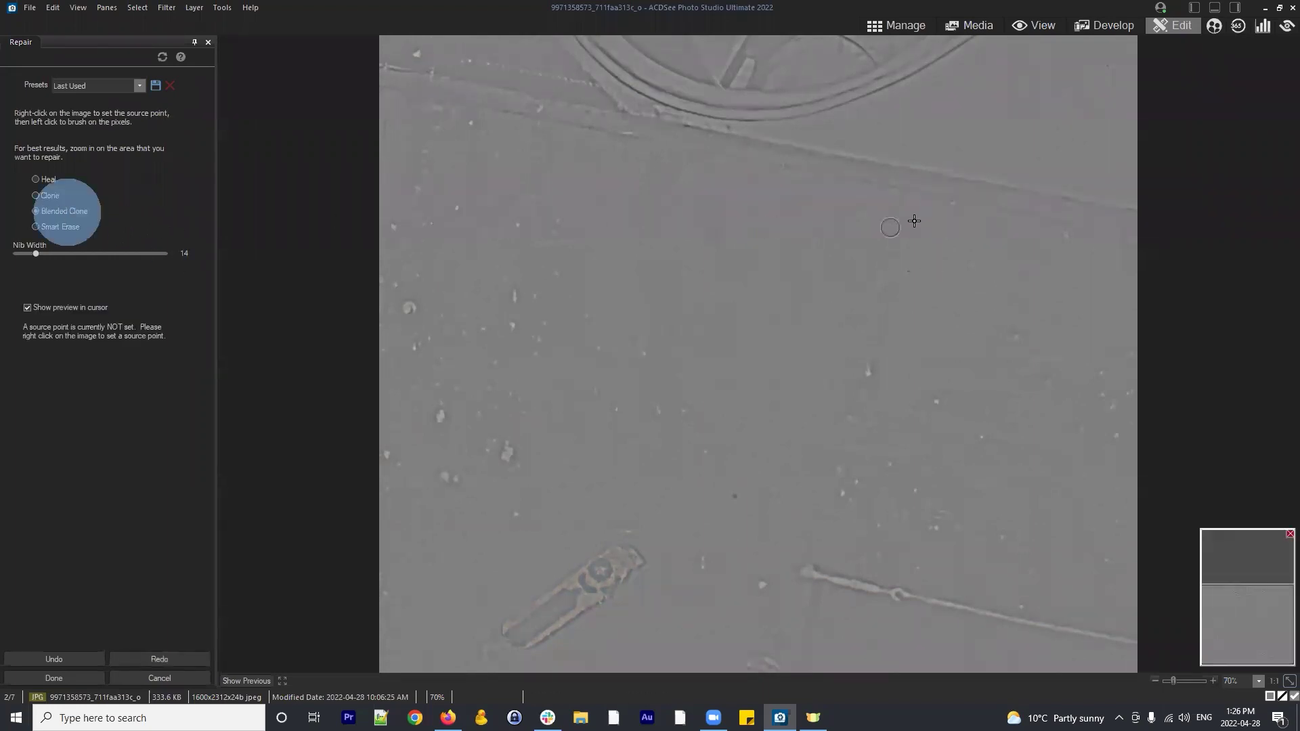
scroll(975, 204, up, 4)
right_click(981, 203)
right_click(955, 203)
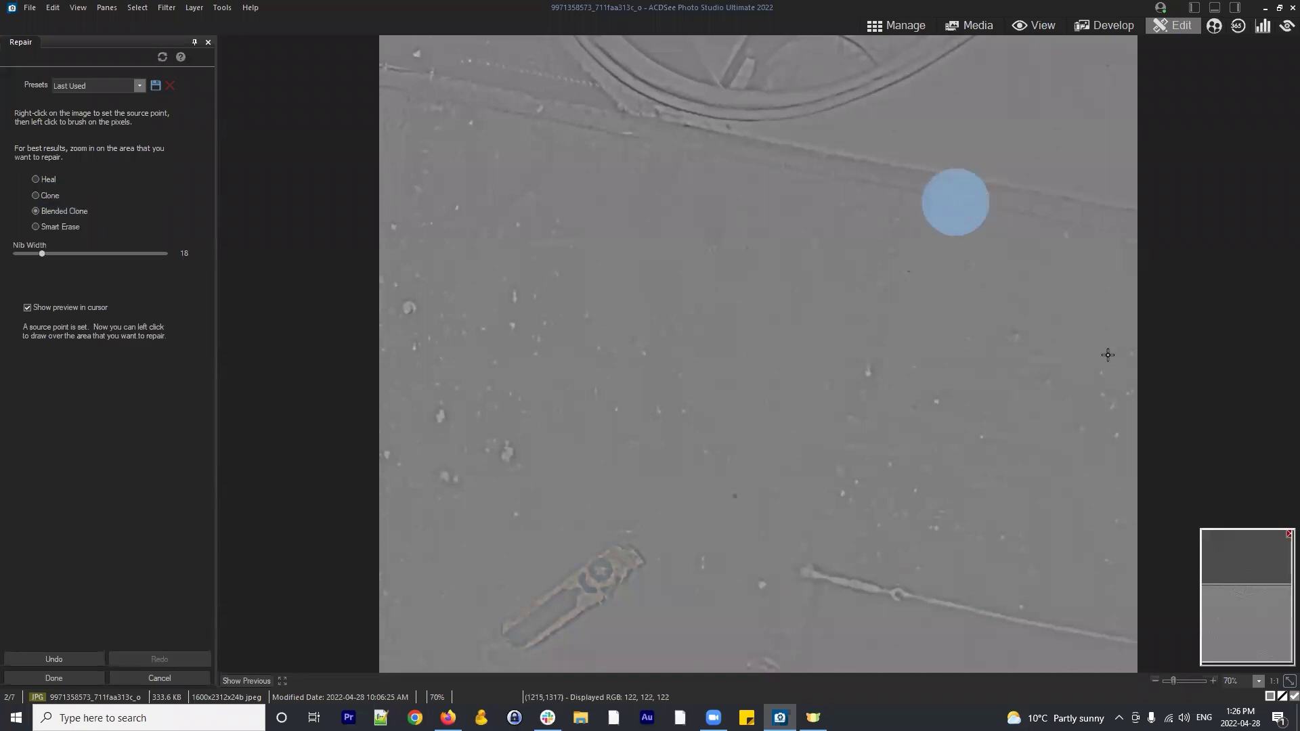
Return to Smart Erase with a nib width of 13 and remove the faint marks below the right half of the fuselage seam
click(68, 228)
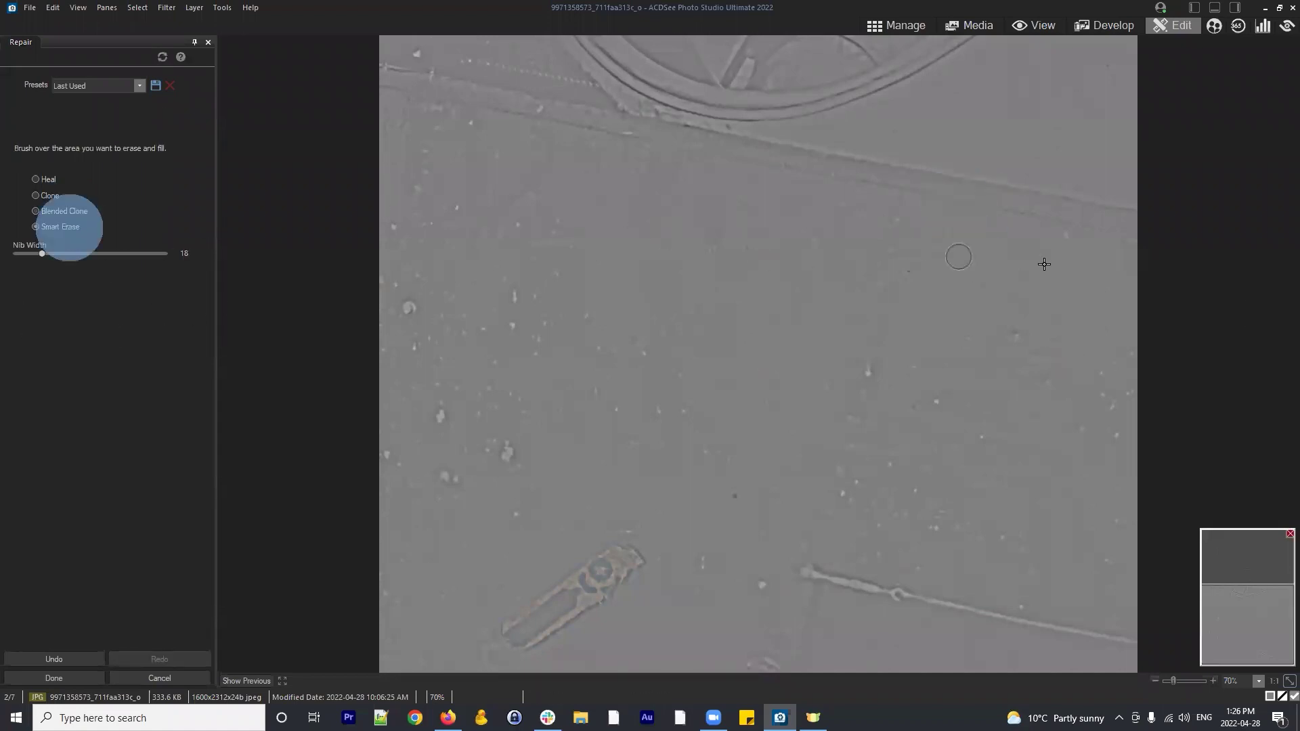
scroll(943, 235, down, 5)
click(945, 236)
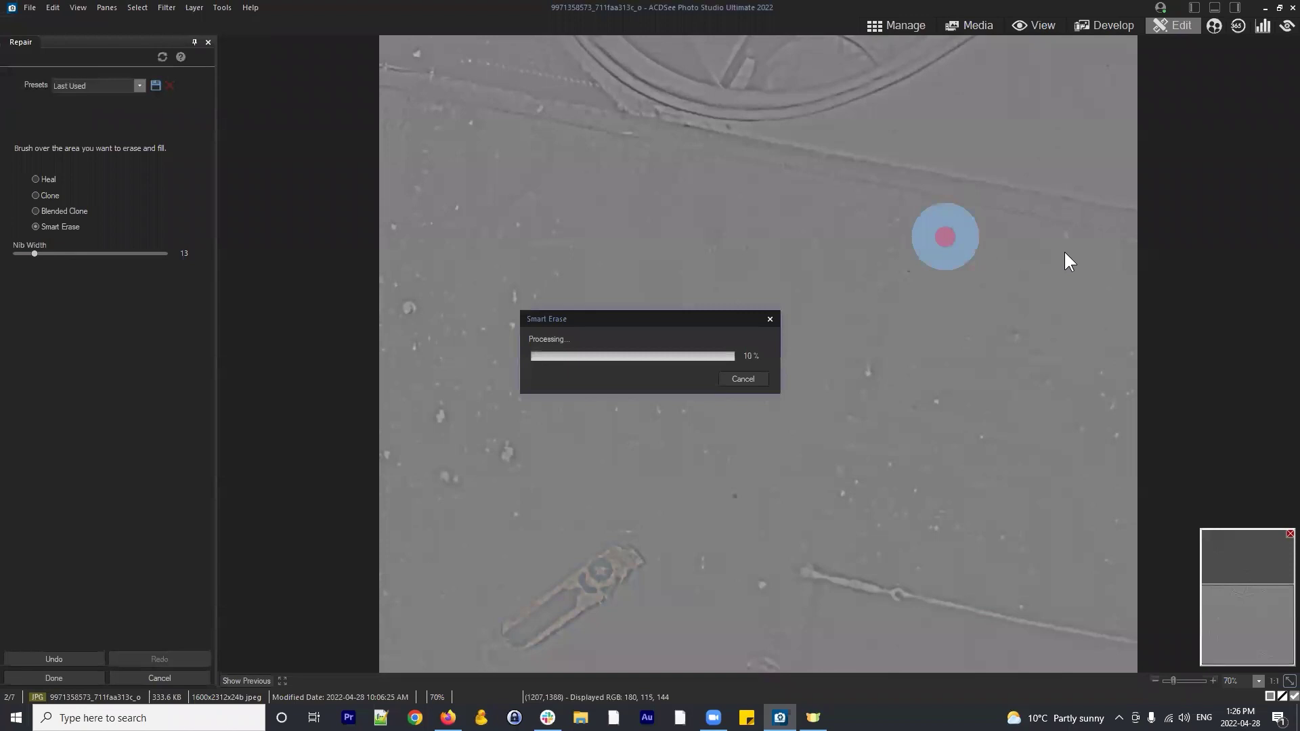
click(839, 204)
click(897, 219)
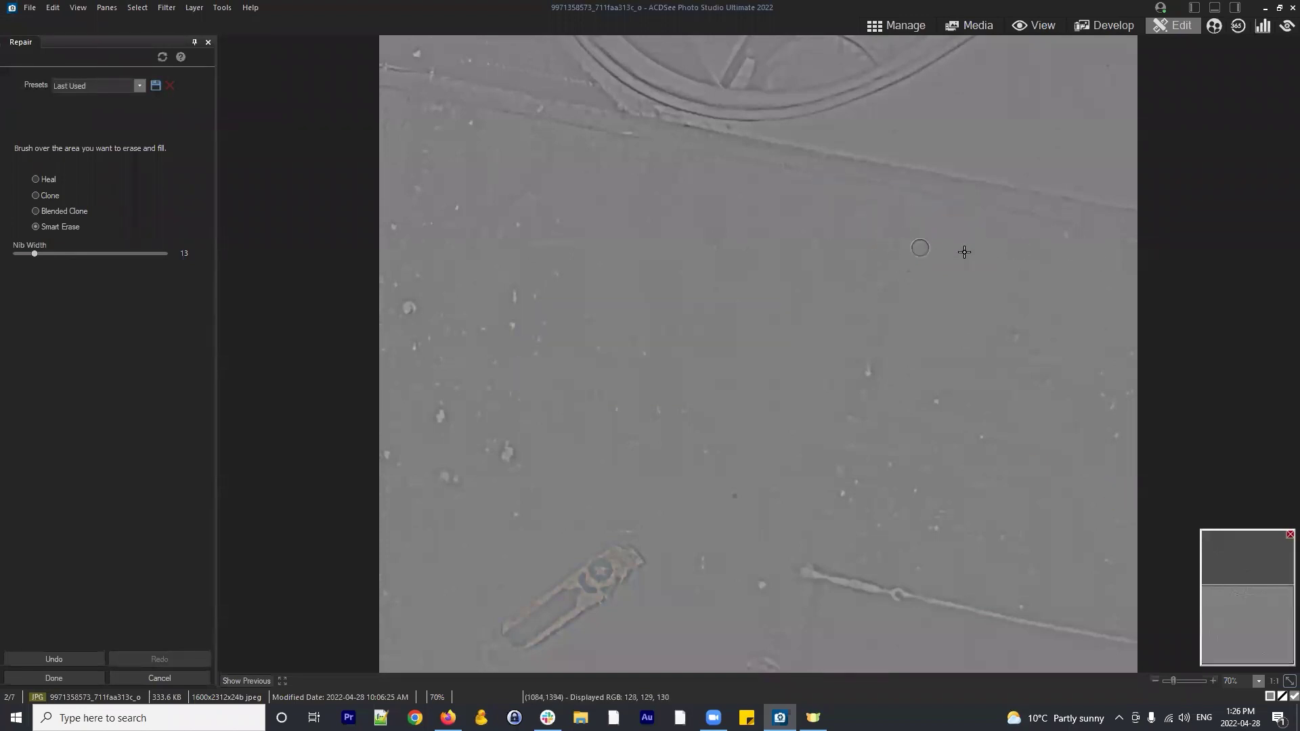
click(973, 265)
click(1063, 239)
Smart Erase the marks across the middle of the fuselage panel's right half, keeping the nib width at 13
click(1016, 335)
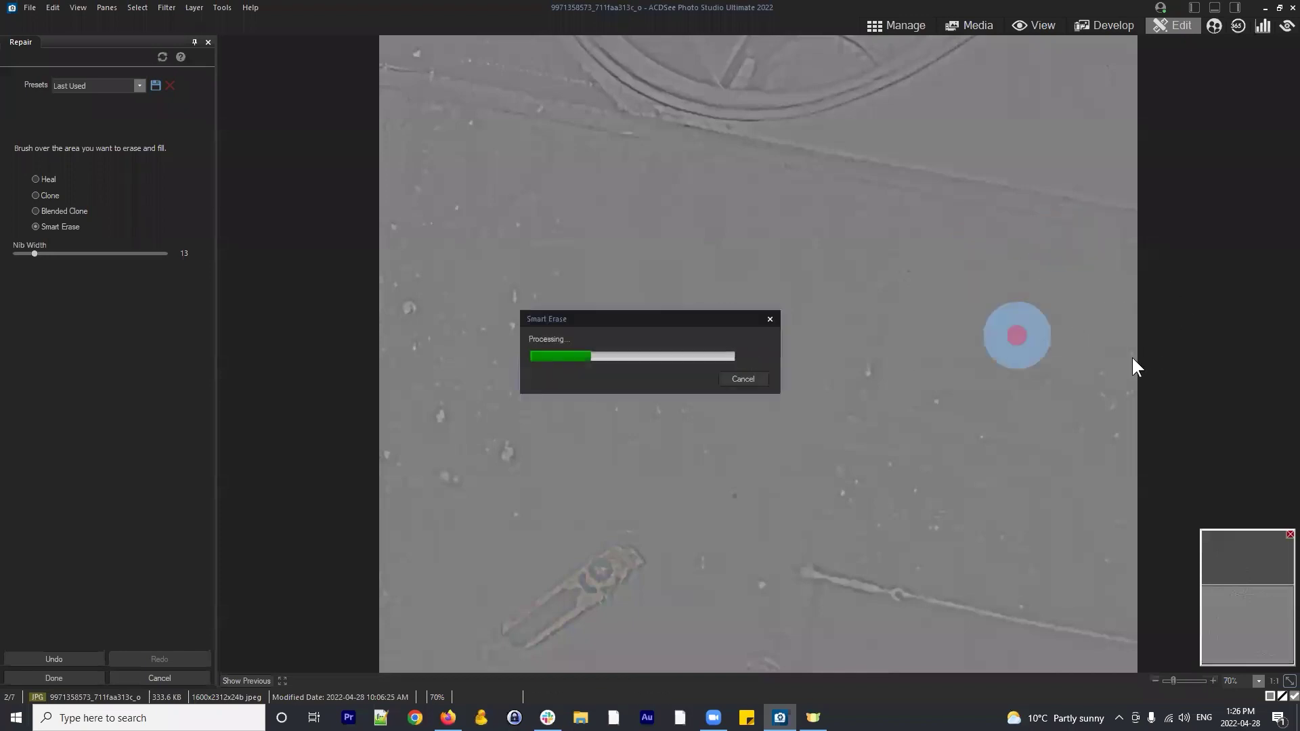
click(969, 339)
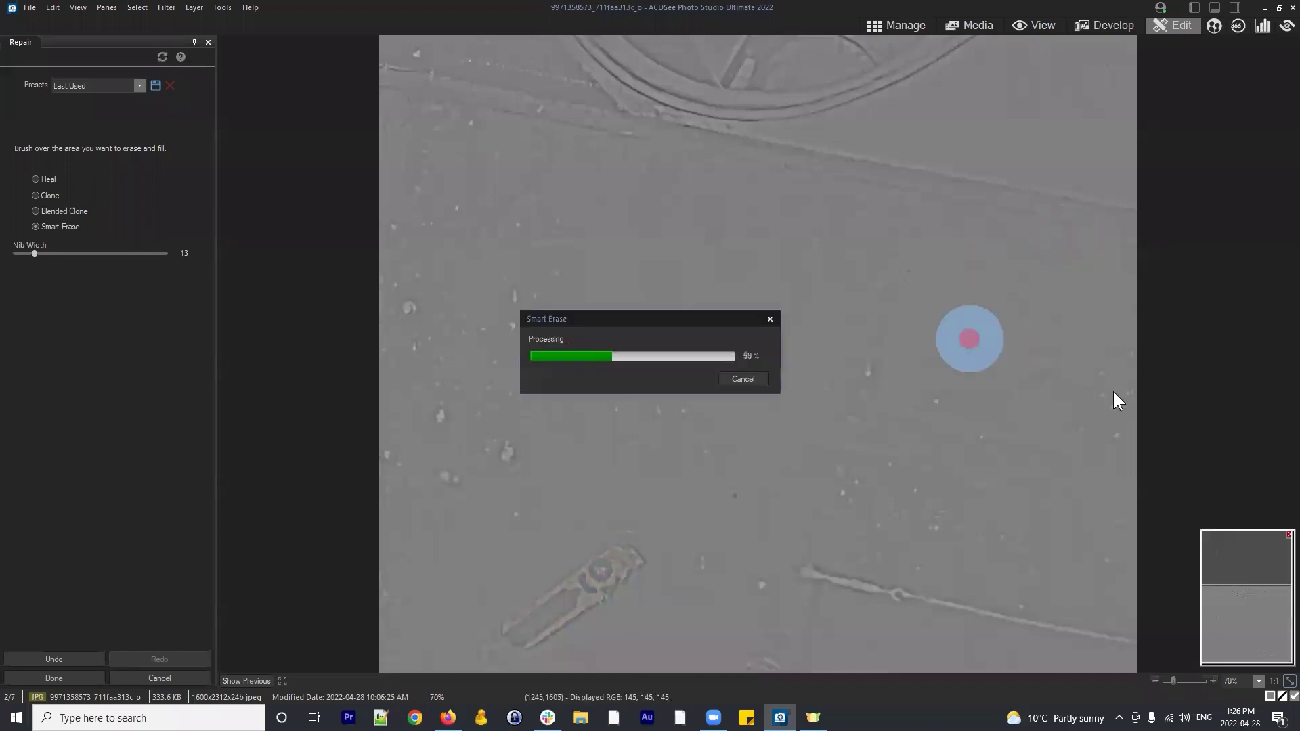
click(943, 366)
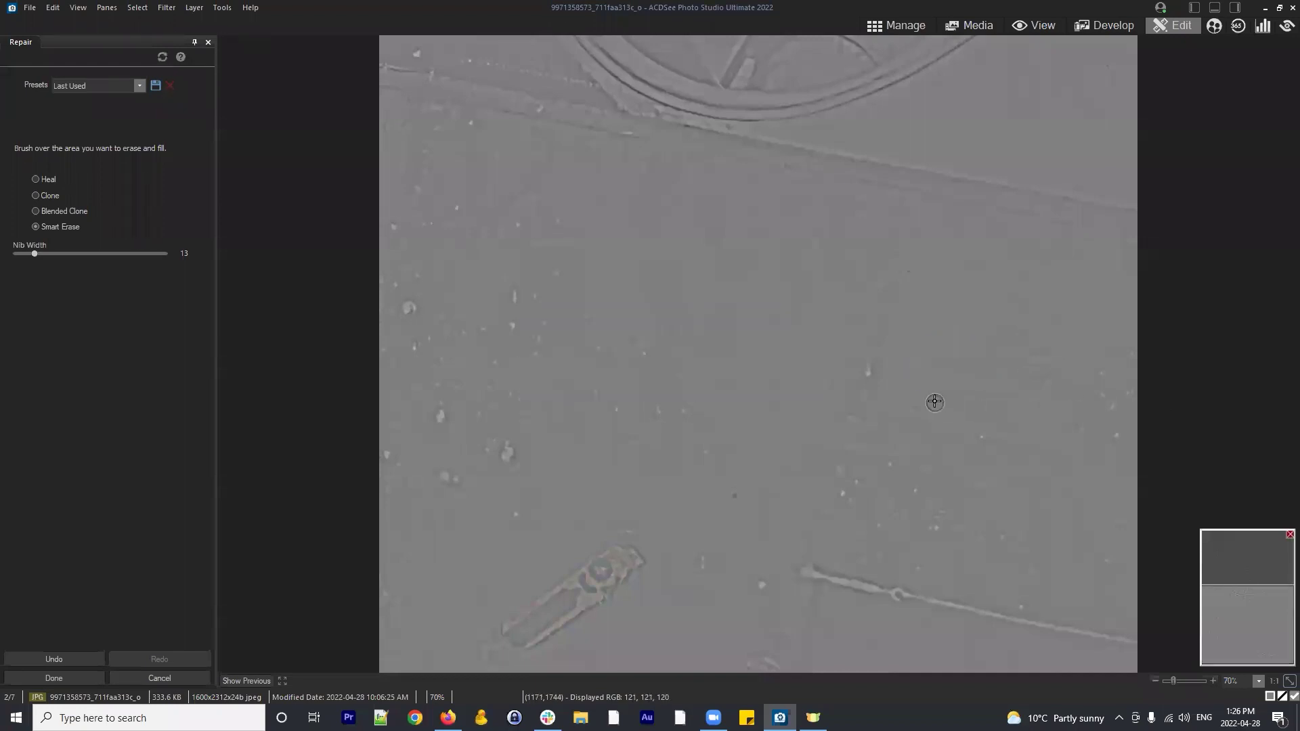
click(934, 402)
Smart Erase the elongated speck right of the panel's centre with a larger nib and the specks near it with nib width 14
scroll(872, 370, up, 5)
click(869, 370)
scroll(912, 363, down, 4)
click(915, 366)
click(982, 440)
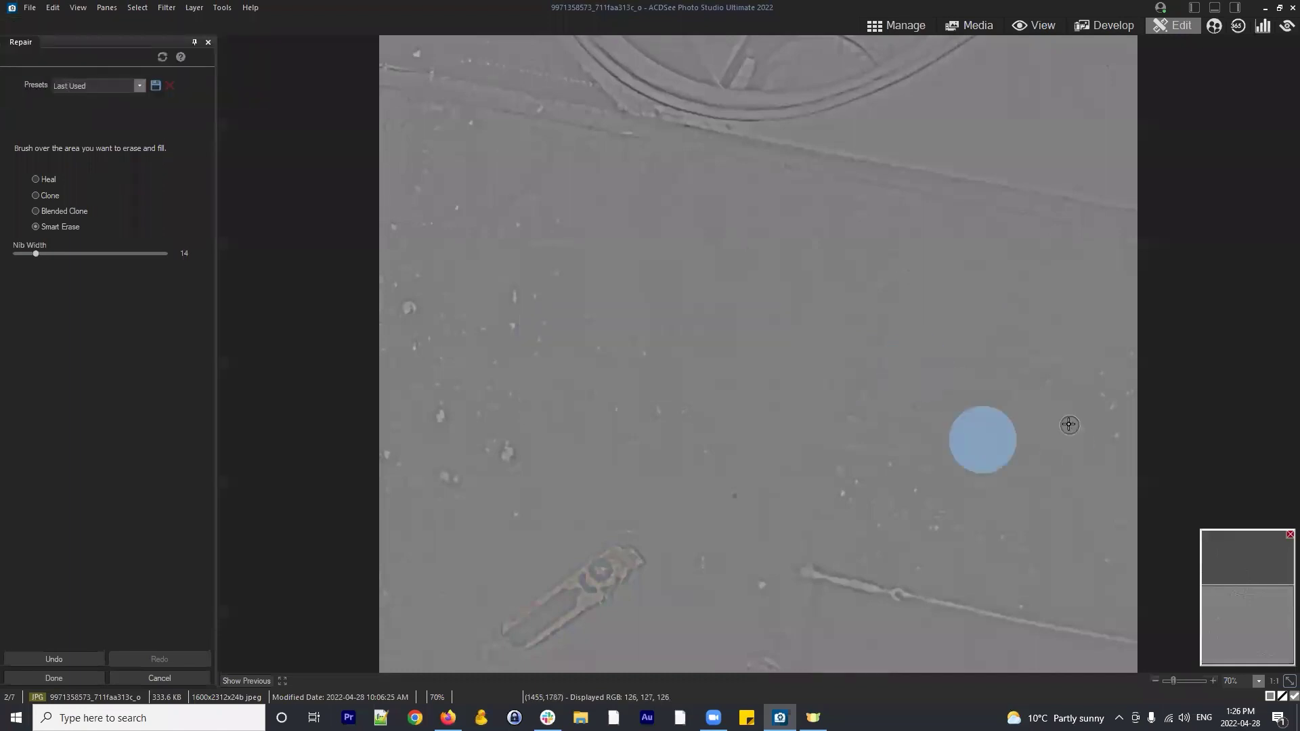
Smart Erase the cluster of specks along the photo's right edge, varying the nib width between 13 and 17
click(1079, 429)
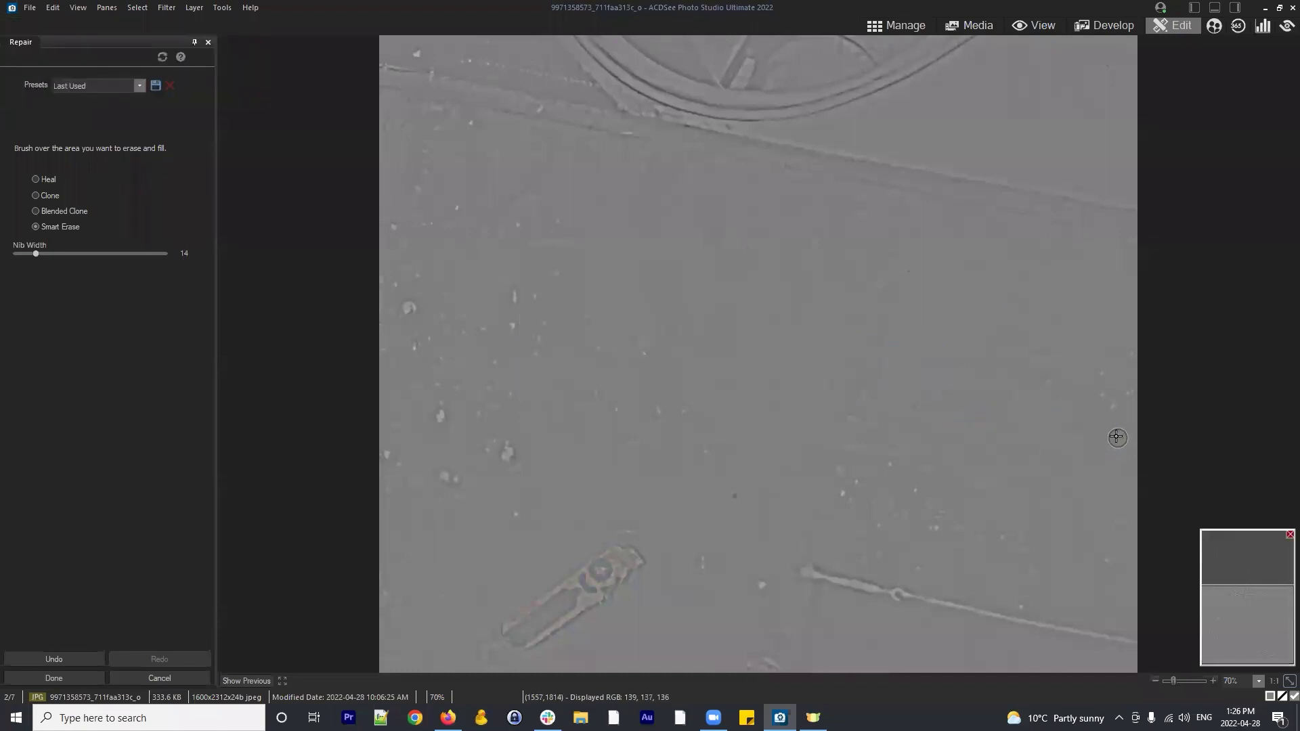
click(1116, 437)
scroll(1111, 406, up, 2)
click(1115, 406)
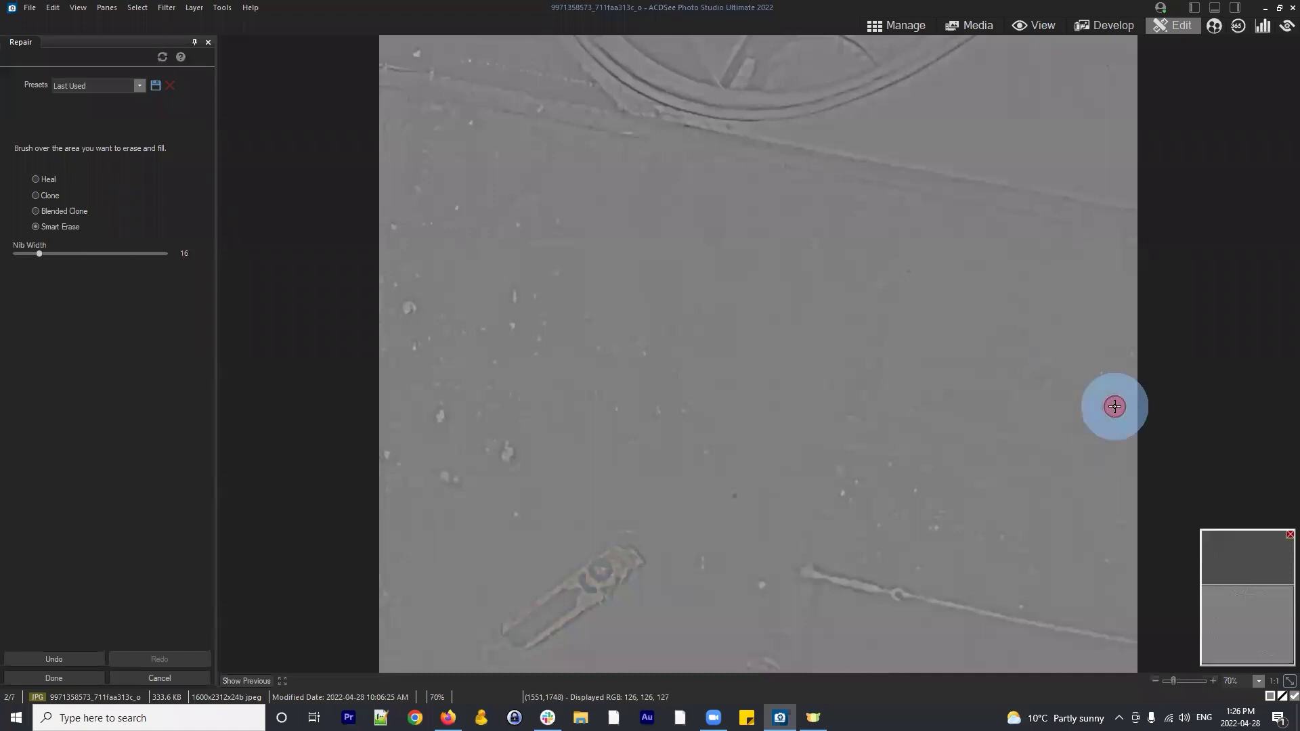
scroll(1102, 398, down, 3)
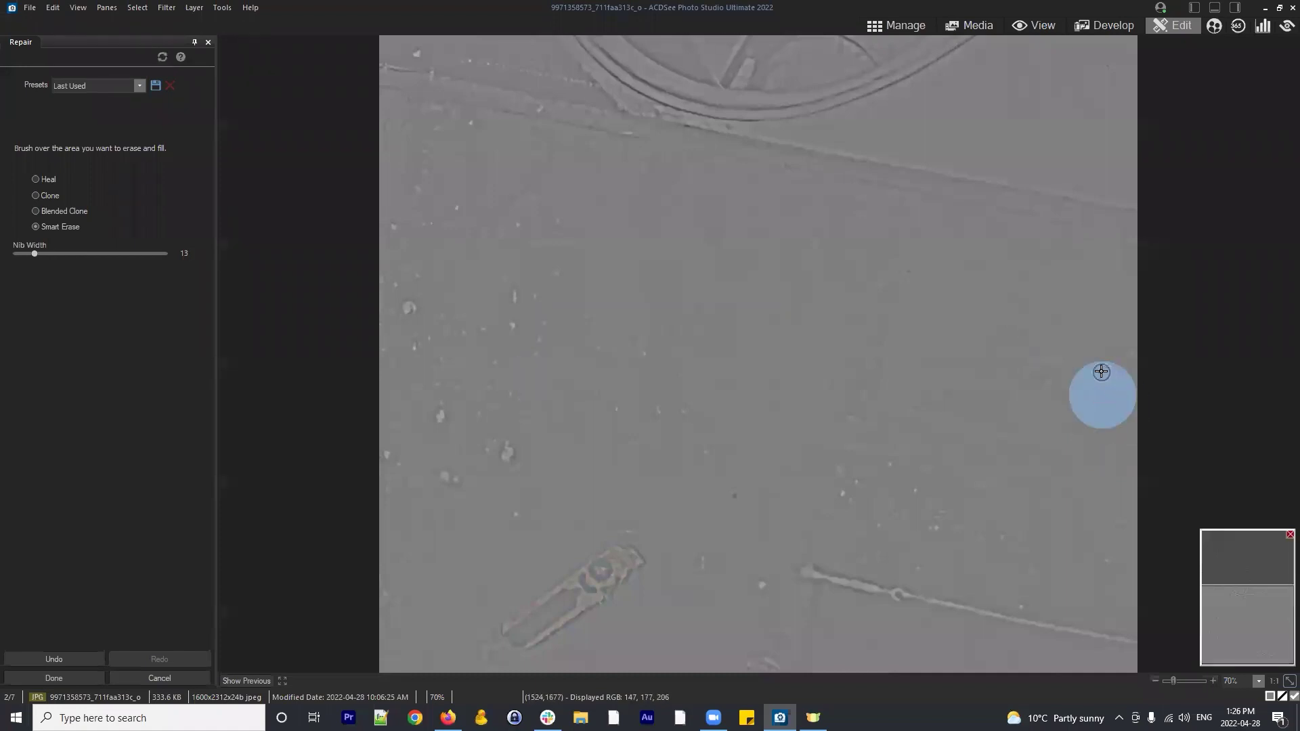
scroll(1126, 357, up, 4)
click(1126, 356)
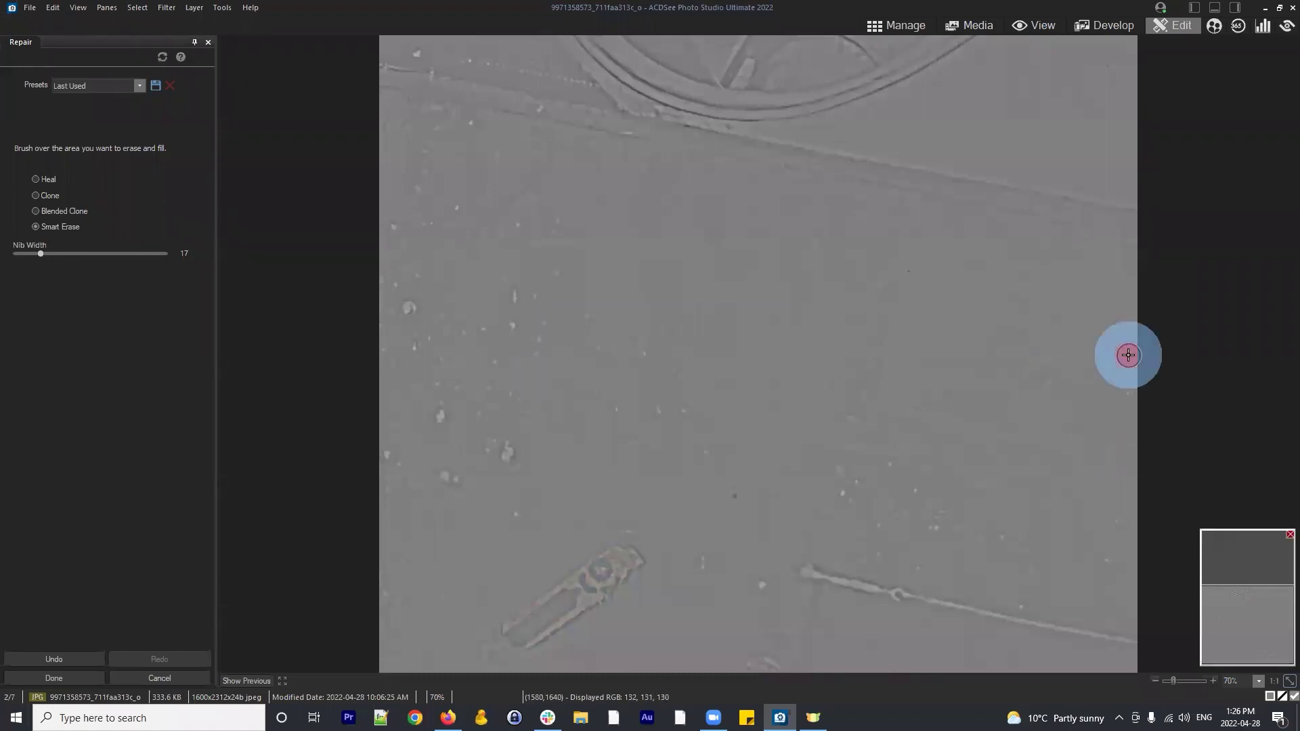
click(1129, 391)
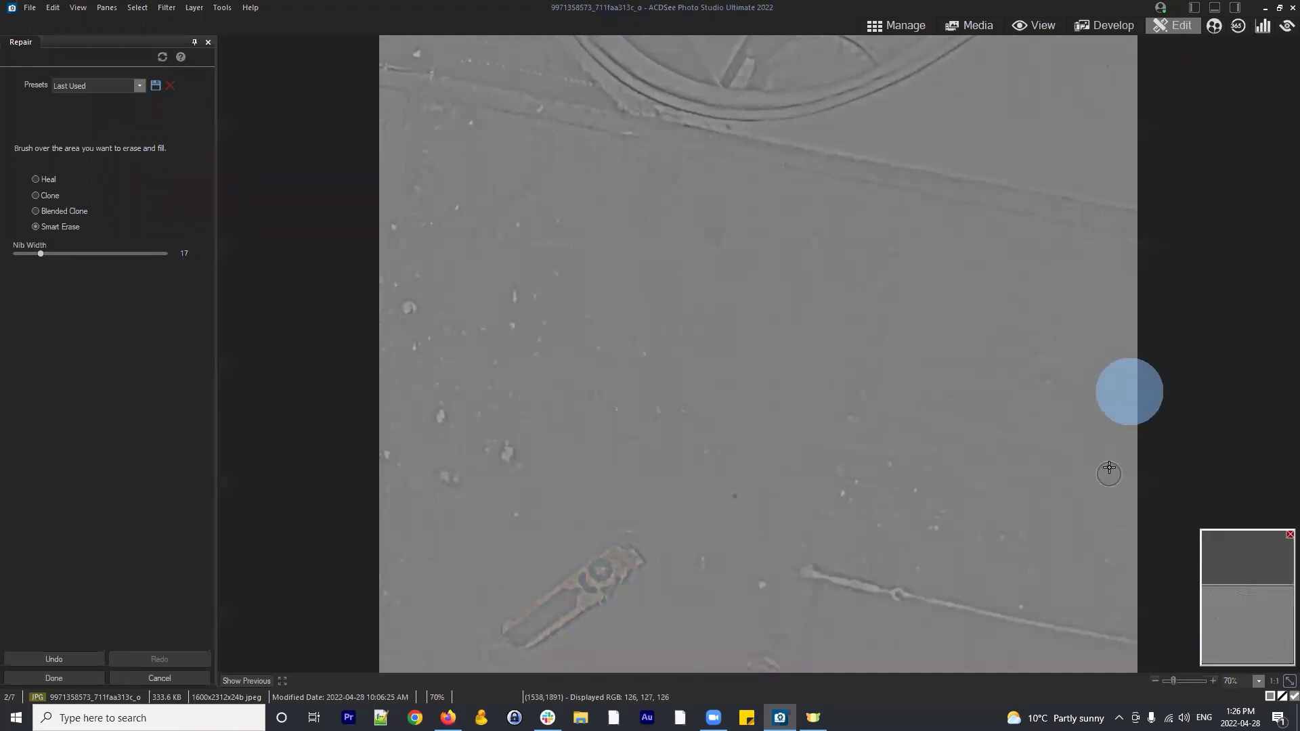
Smart Erase the specks near the photo's lower right edge and the one beside the thin rod, using nib widths 12 and 13
click(1111, 524)
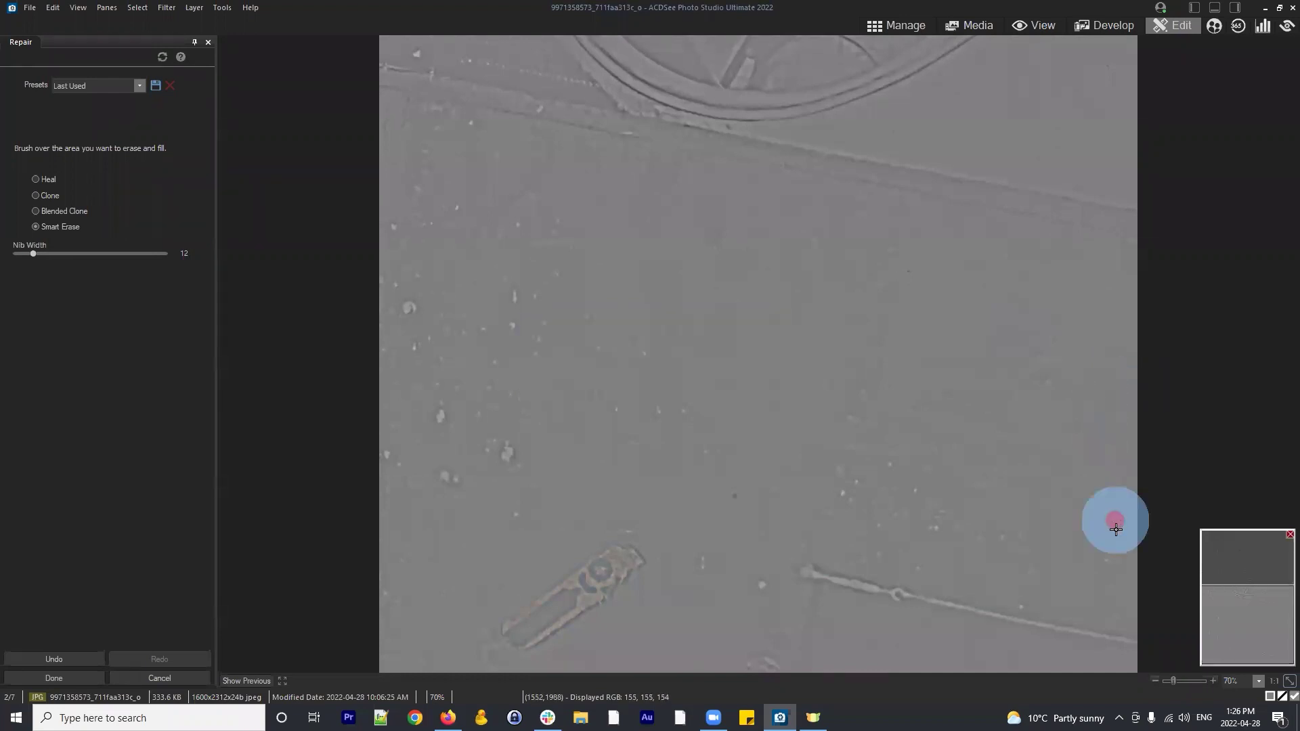
scroll(1111, 577, up, 1)
click(1103, 560)
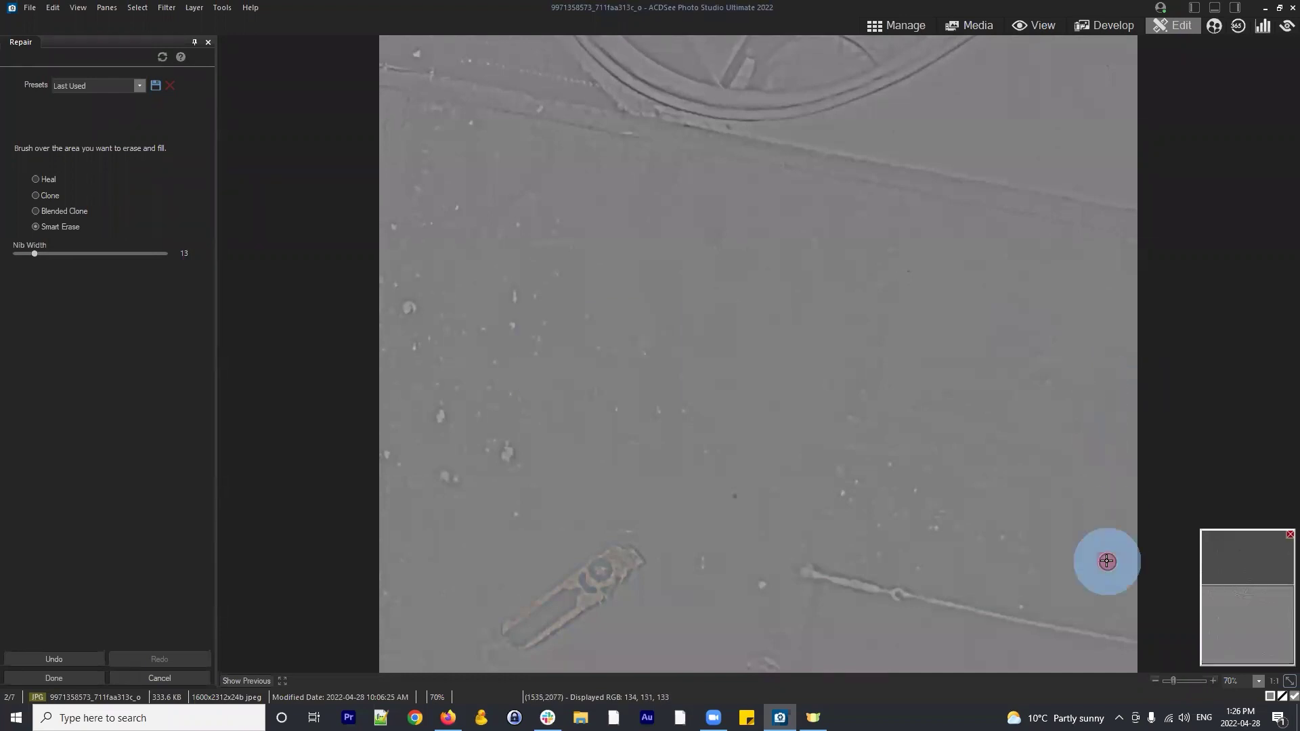
click(1022, 606)
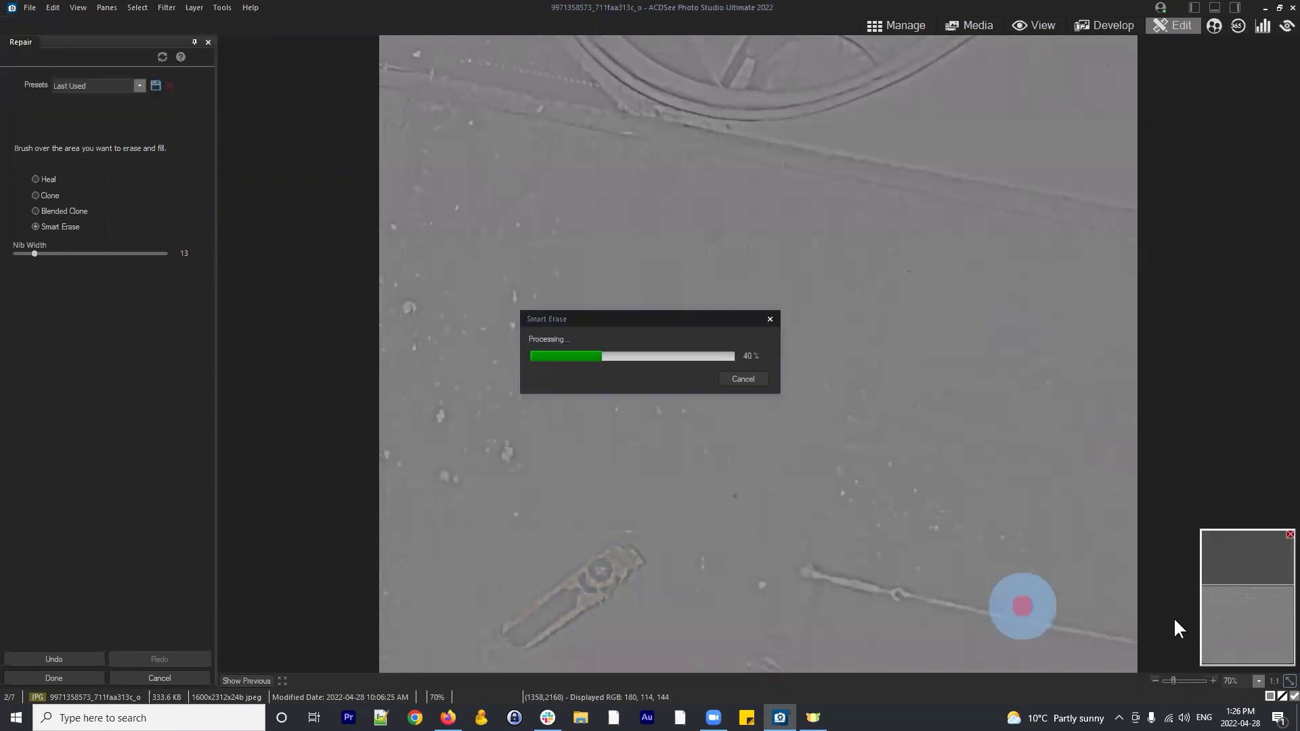
Smart Erase the specks beside the thin rod's upper end and on the panel above it, using nib widths between 13 and 16
click(763, 589)
scroll(808, 551, down, 2)
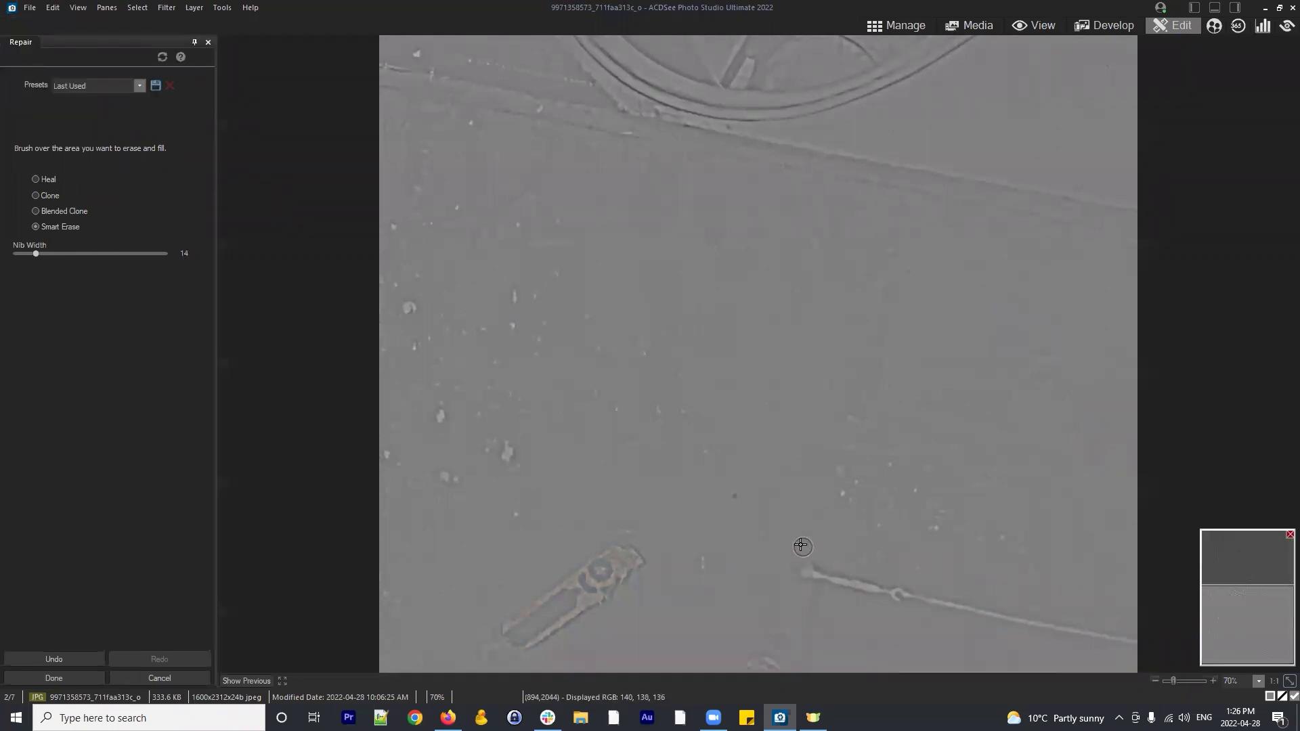
click(800, 546)
click(848, 495)
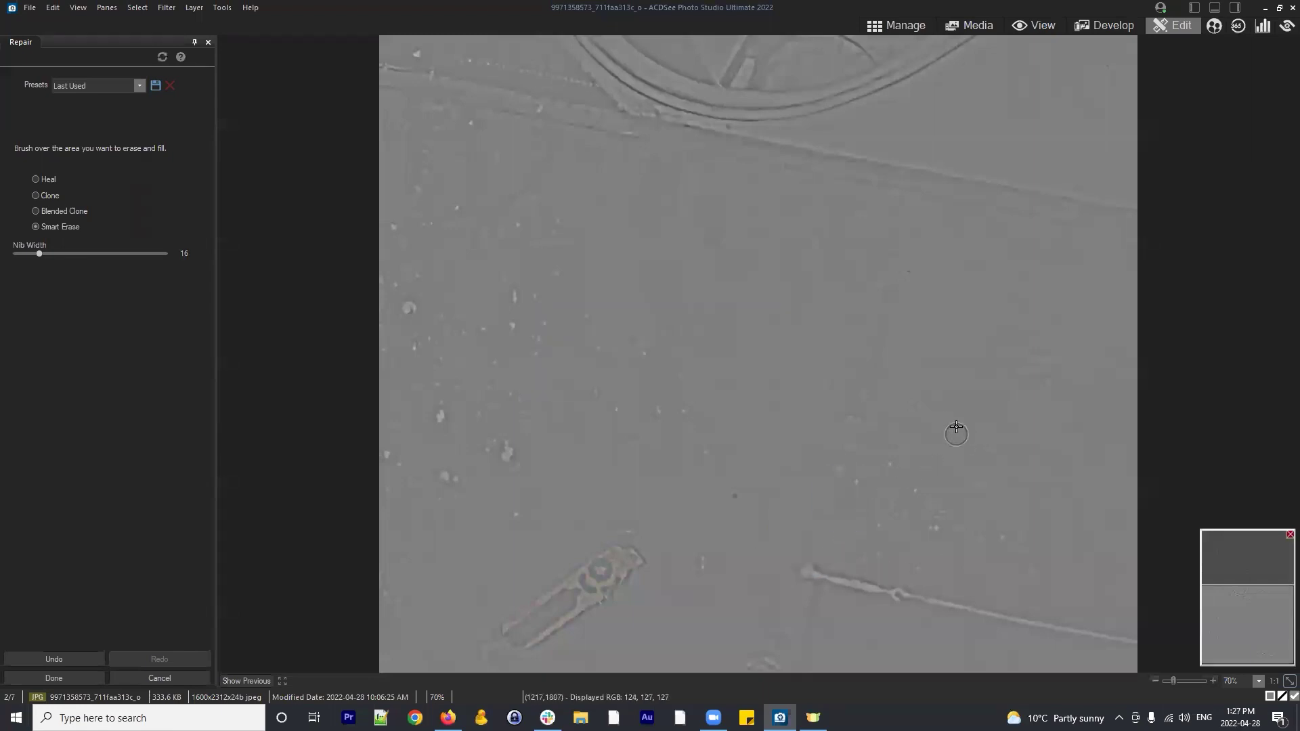
click(891, 463)
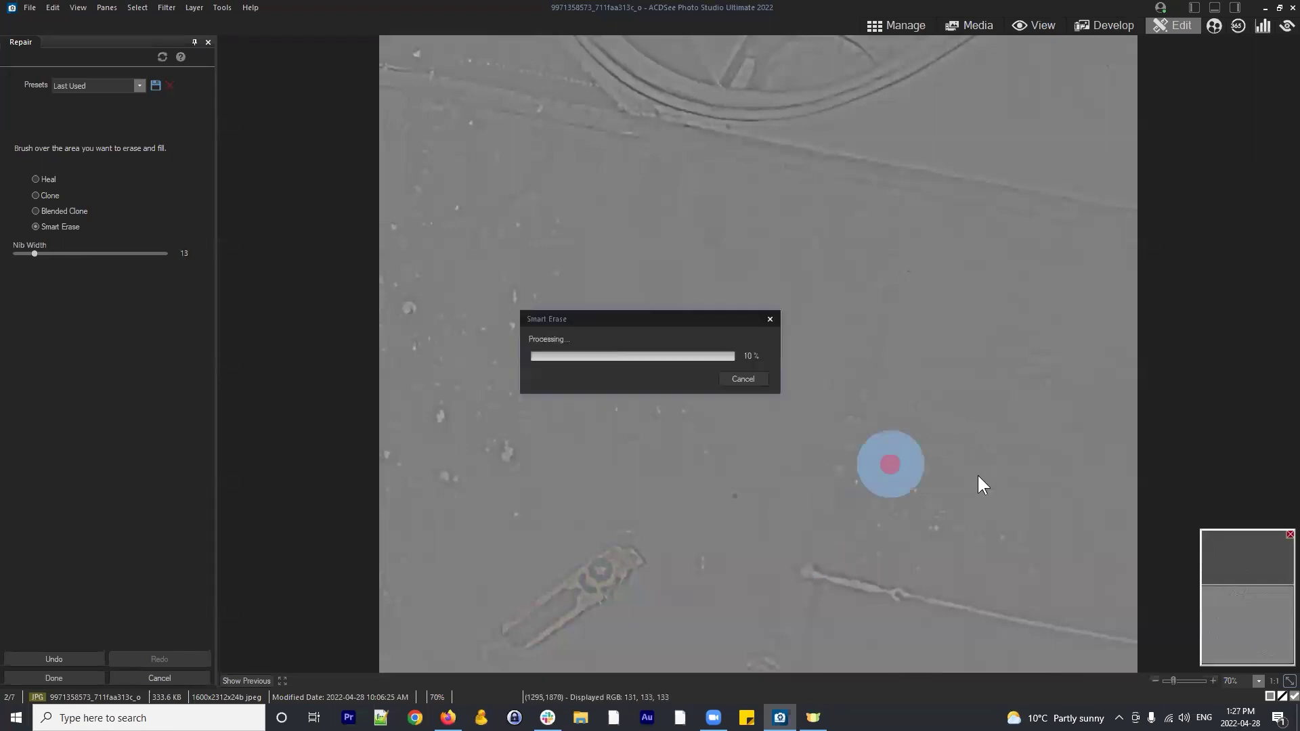
click(857, 482)
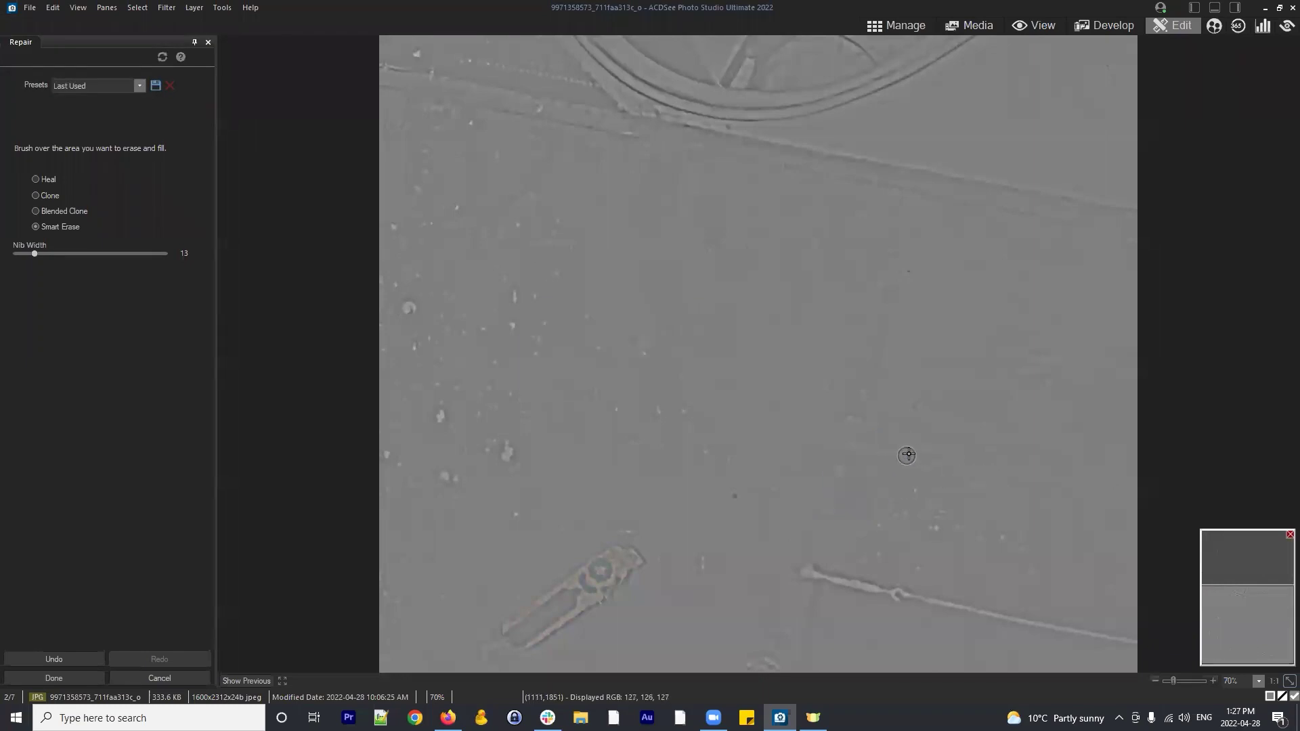
click(915, 494)
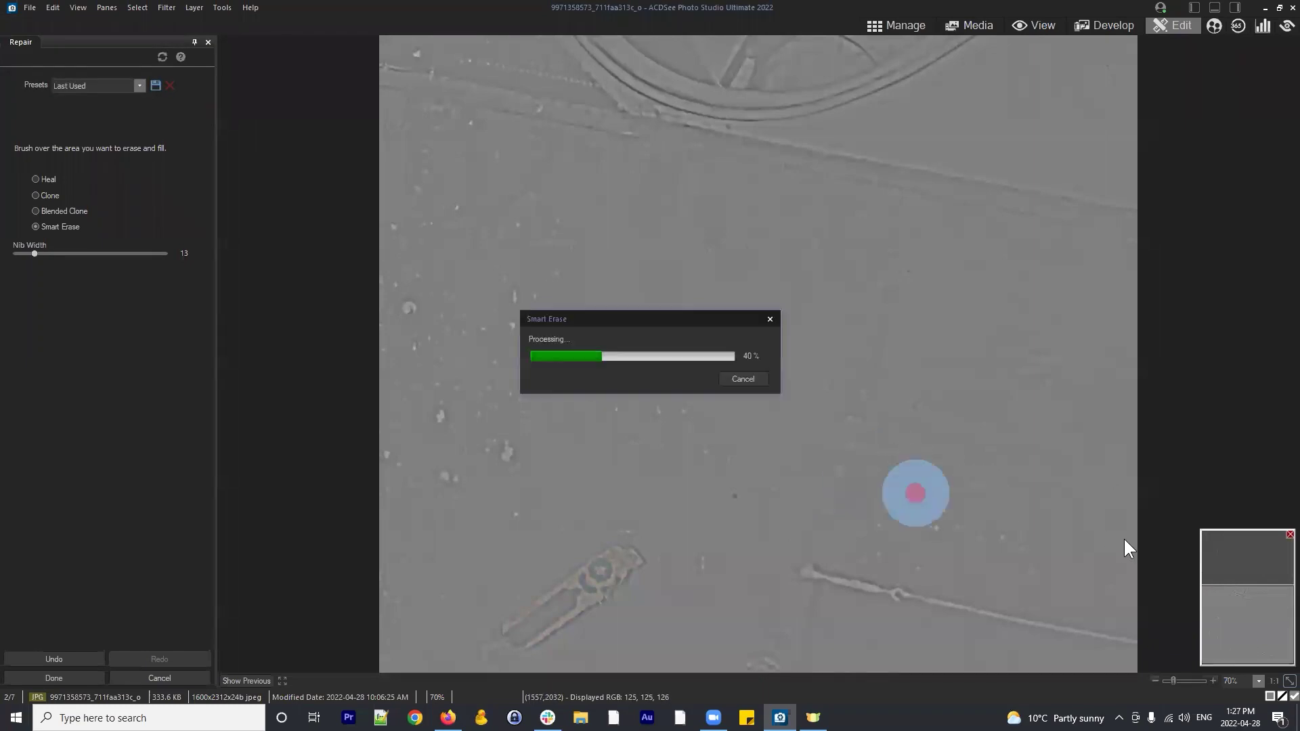
Smart Erase the scattered small specks around the cluster above the thin rod, keeping the nib width at 13
click(1001, 539)
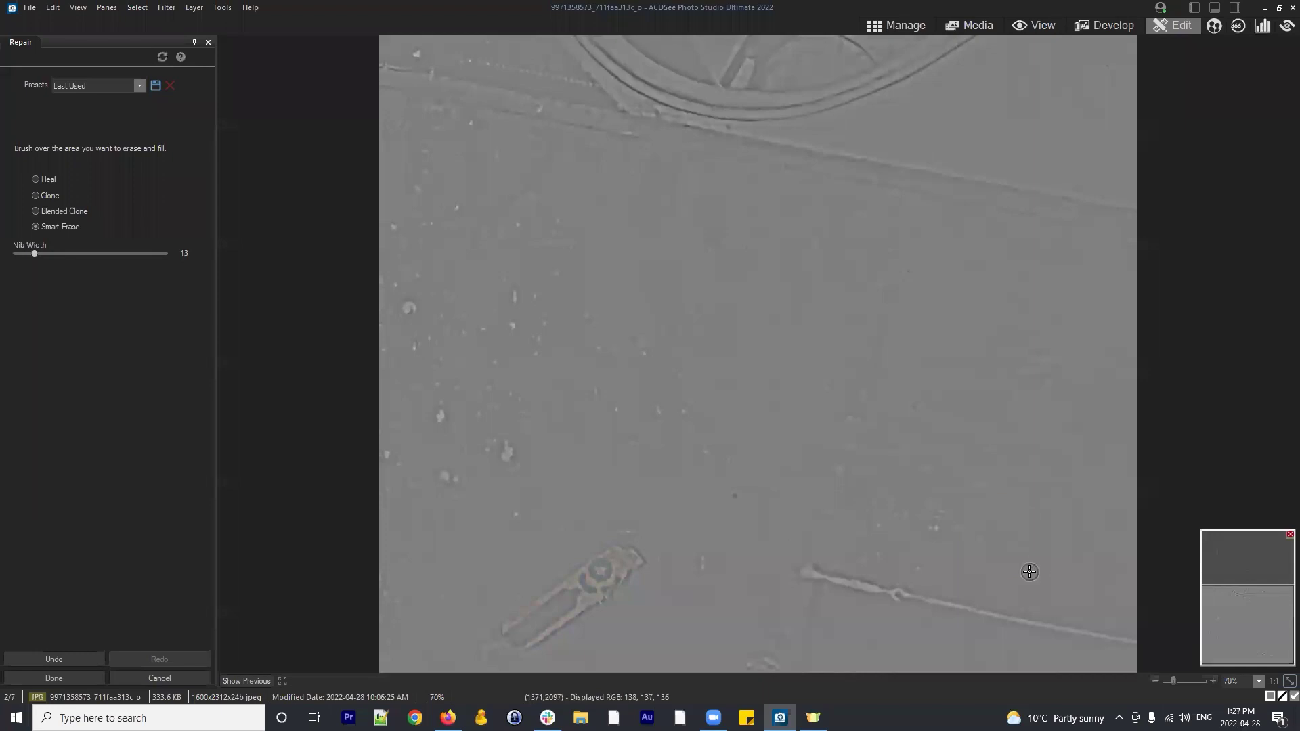
click(1019, 537)
click(917, 565)
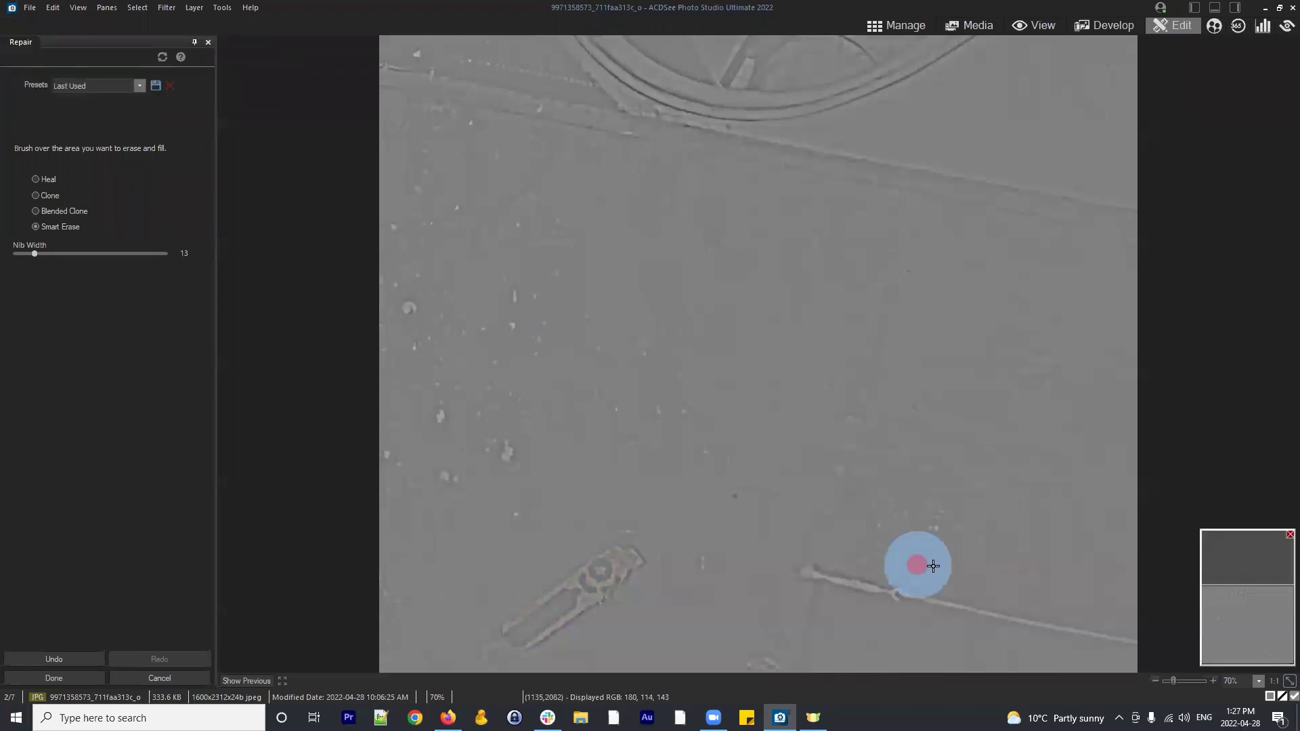
click(850, 444)
click(840, 468)
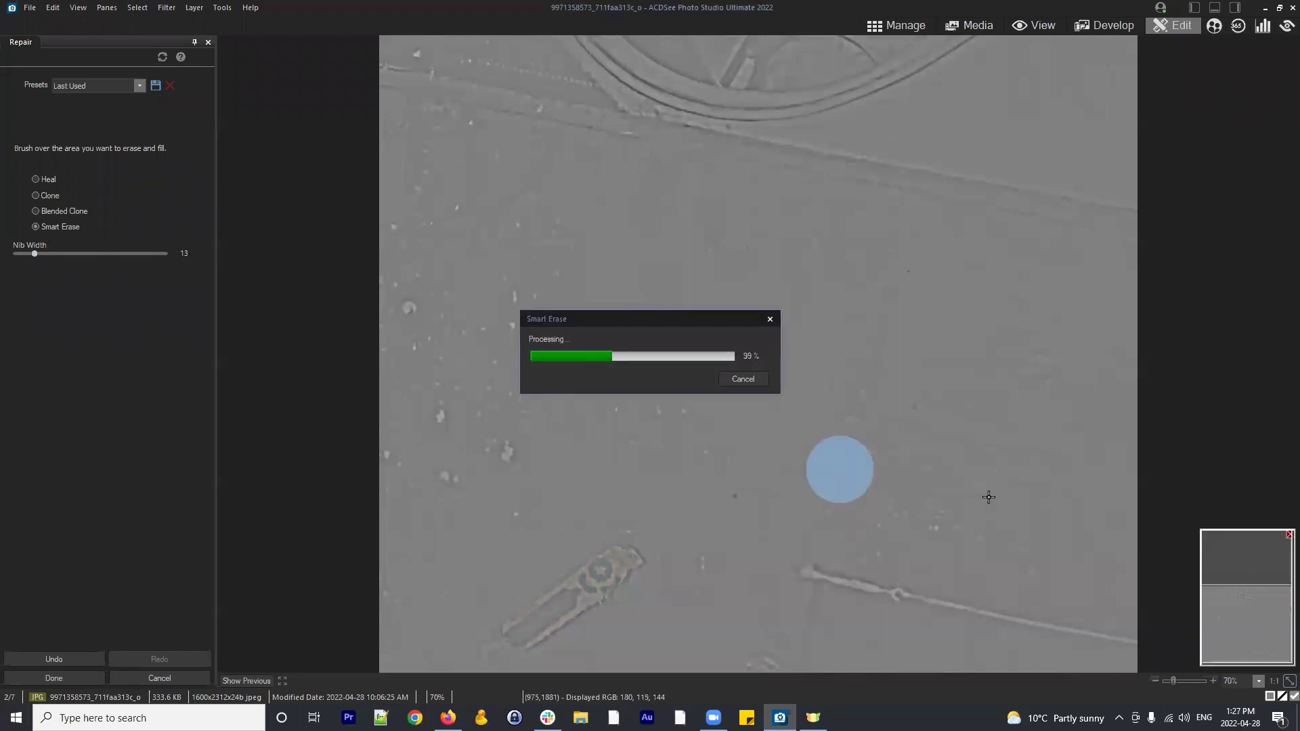
click(878, 526)
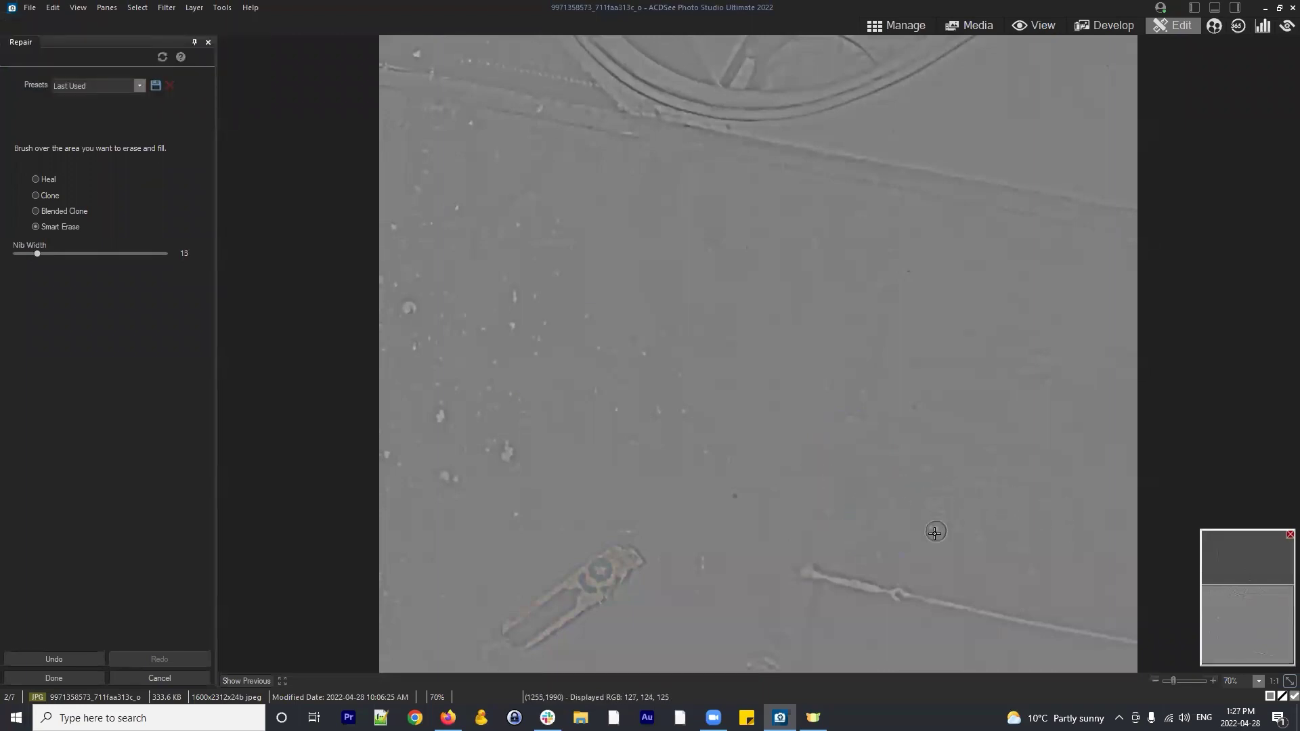
Smart Erase the dense speck cluster above the middle of the thin rod and its leftover marks, using nib widths 15 and 17
click(933, 527)
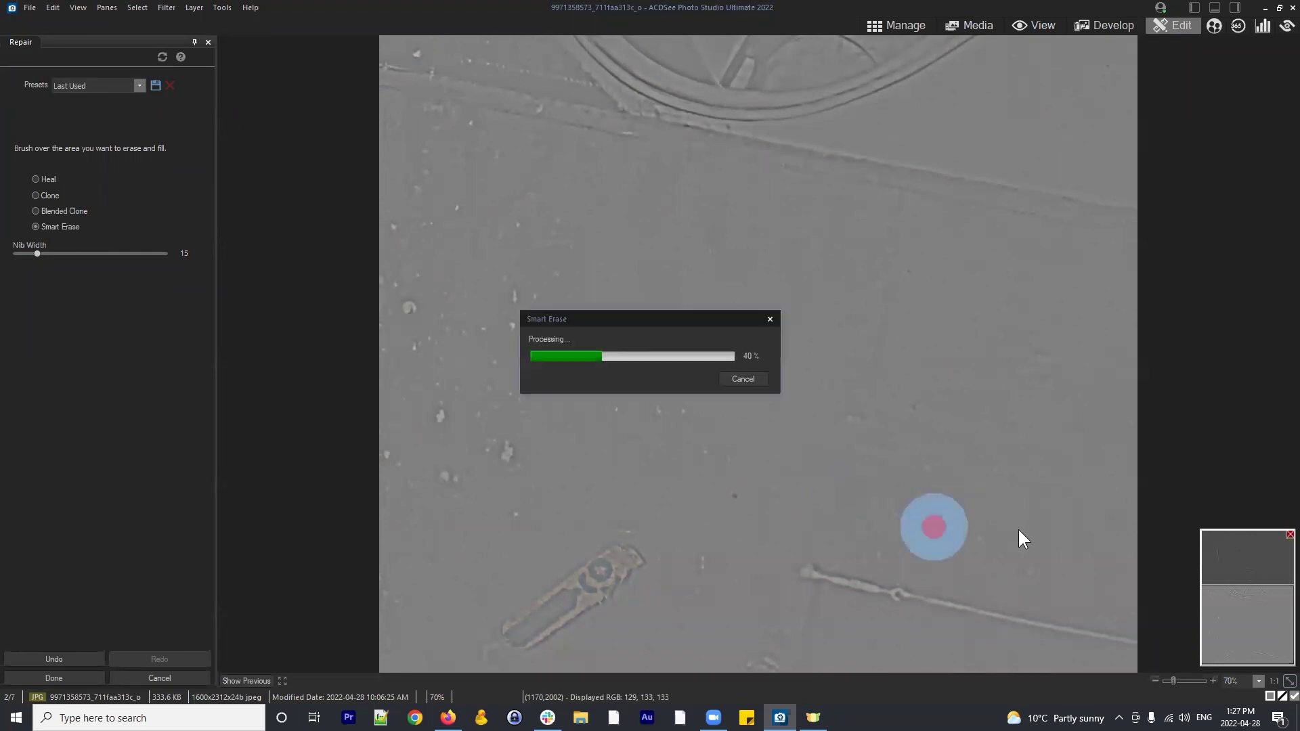
click(937, 517)
click(940, 504)
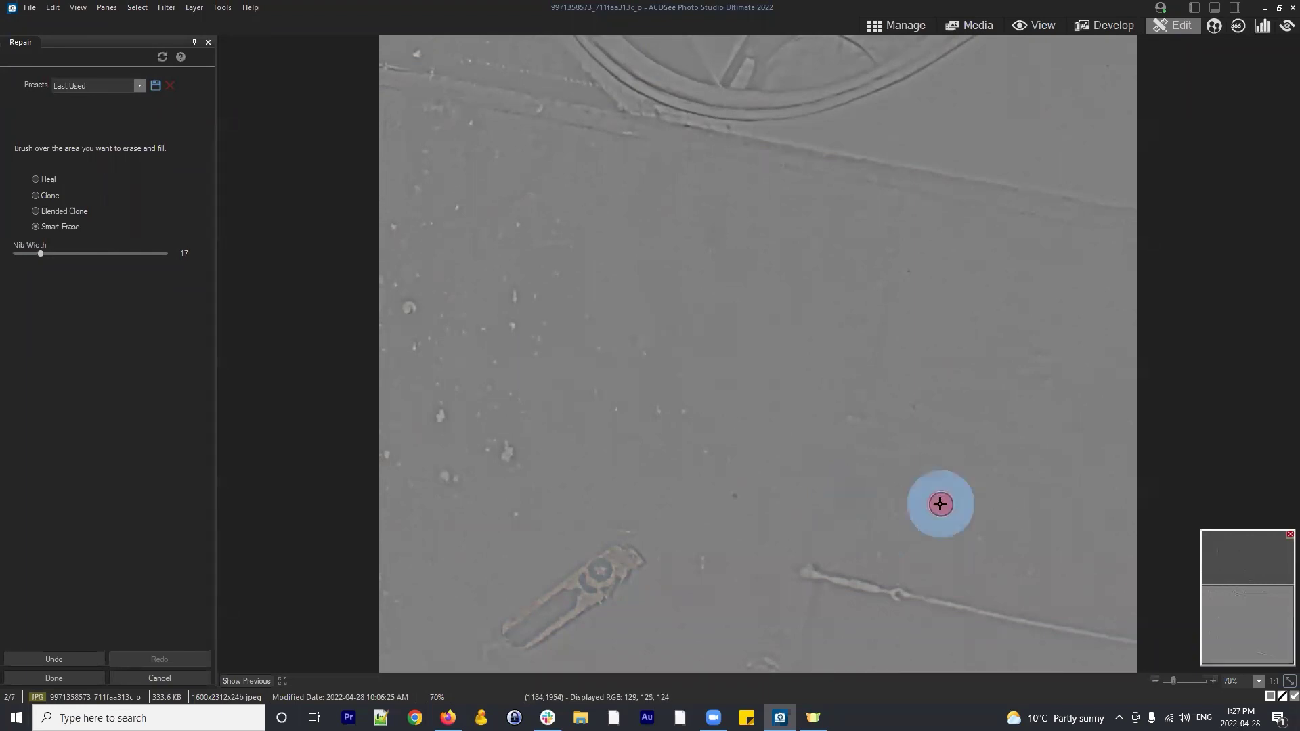
click(976, 537)
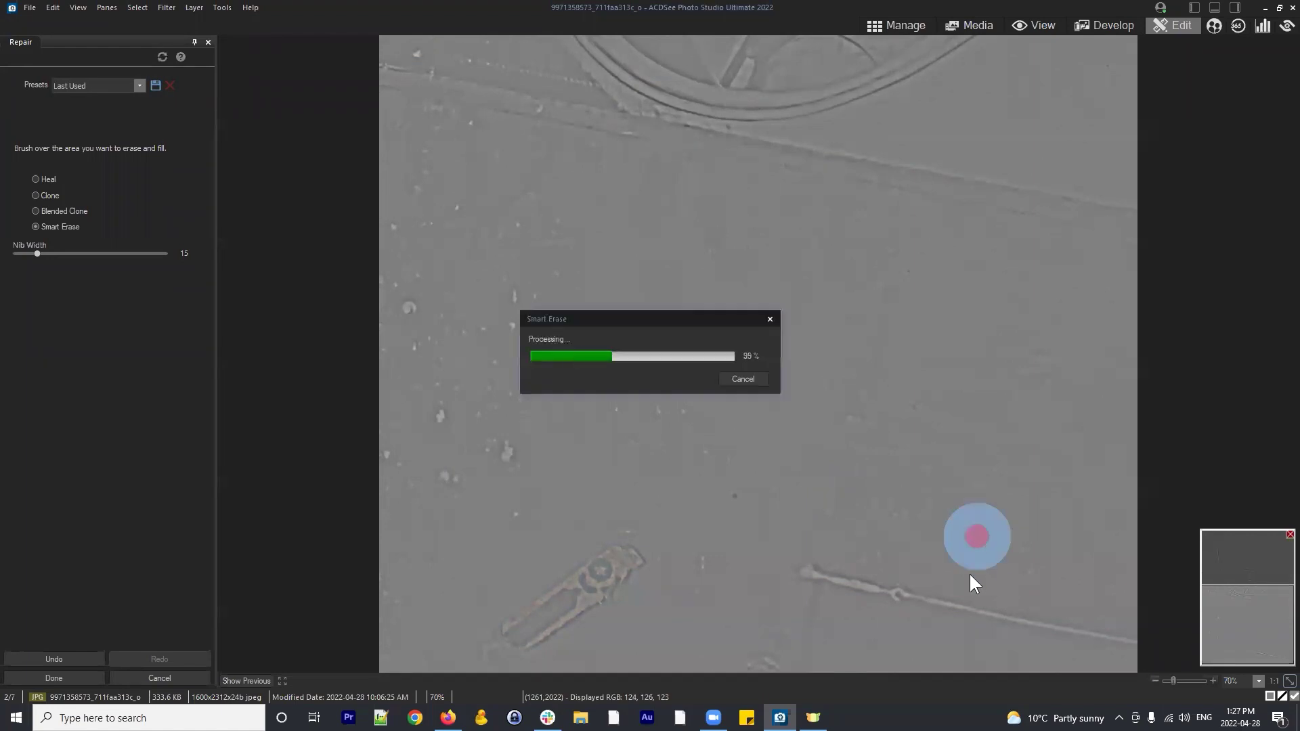
click(963, 525)
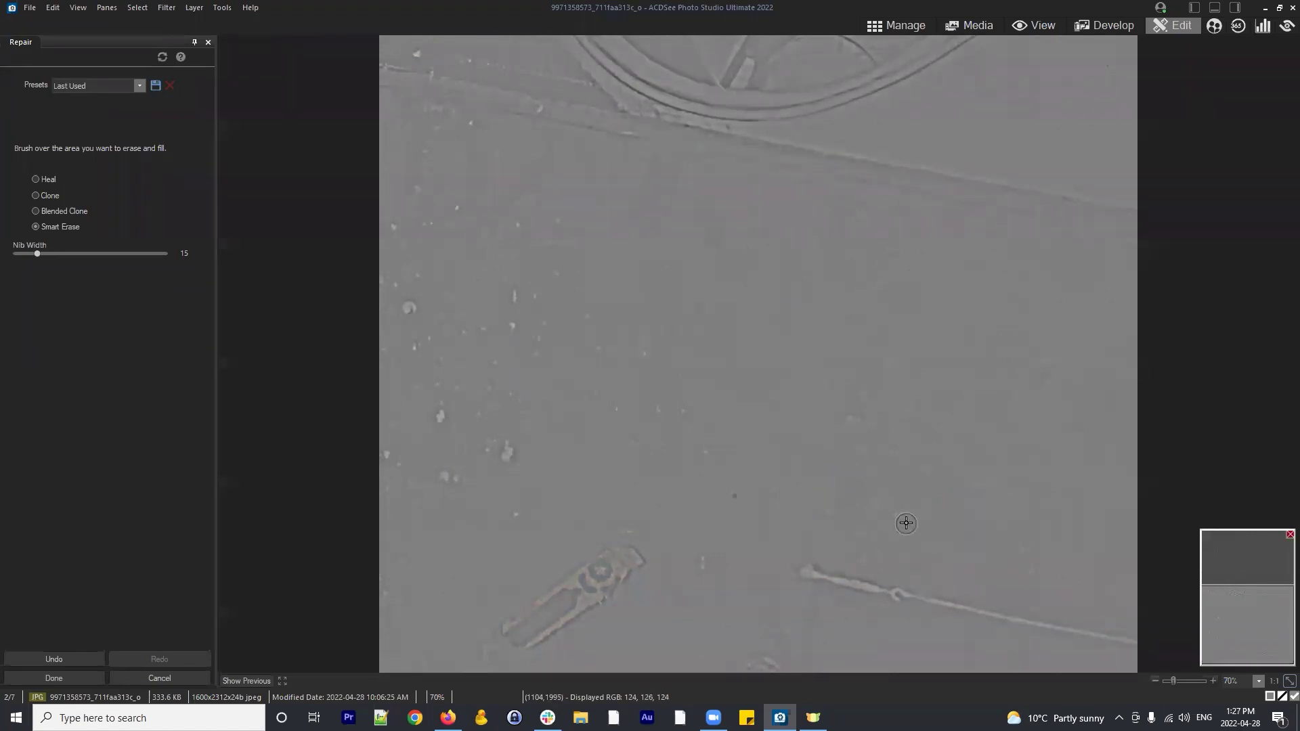
click(908, 518)
click(893, 512)
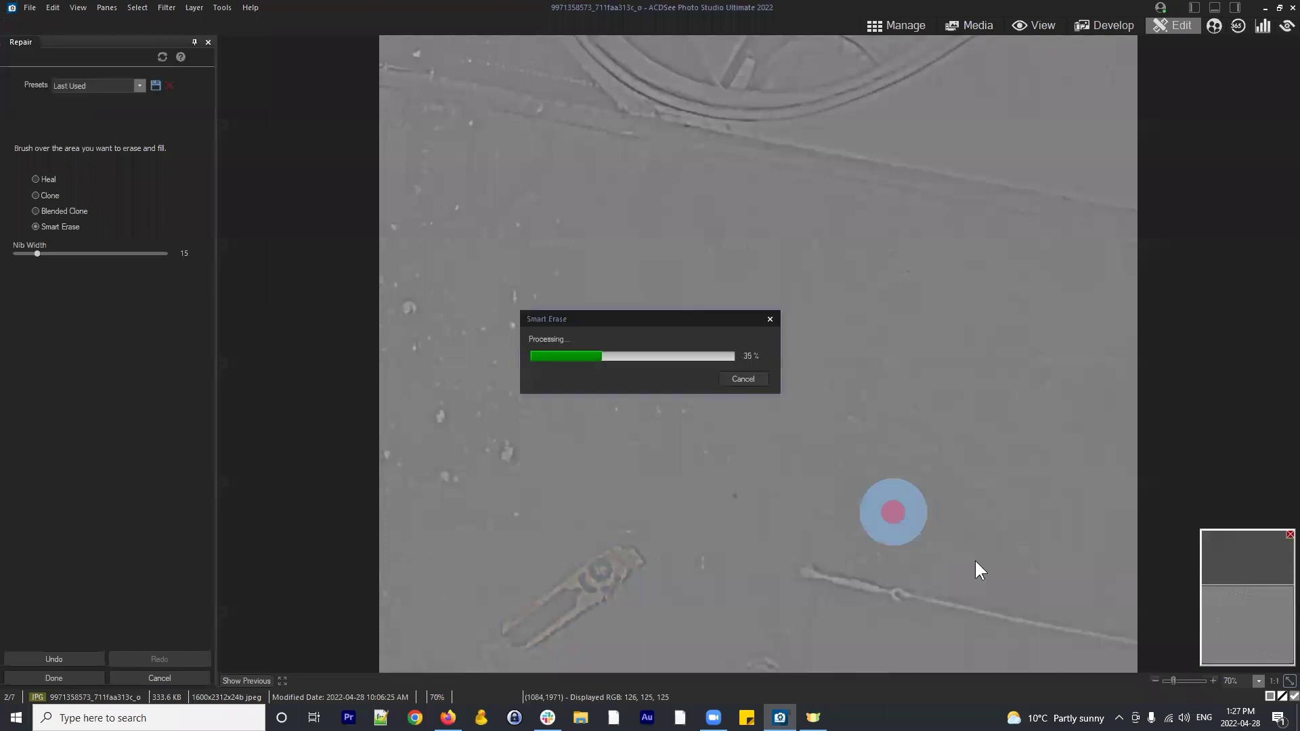
click(876, 555)
click(1109, 579)
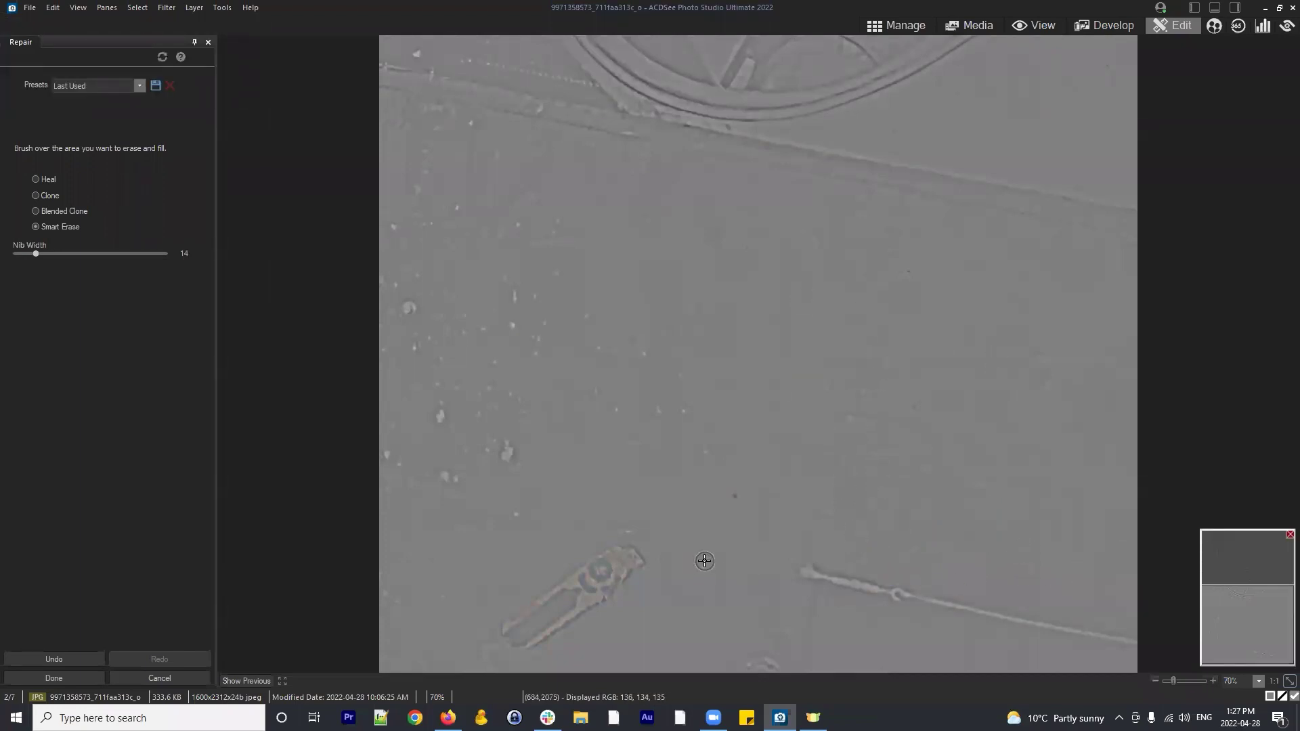
Smart Erase the specks around the metal lever and up the panel's centre, varying the nib width between 12 and 17
click(702, 563)
click(513, 518)
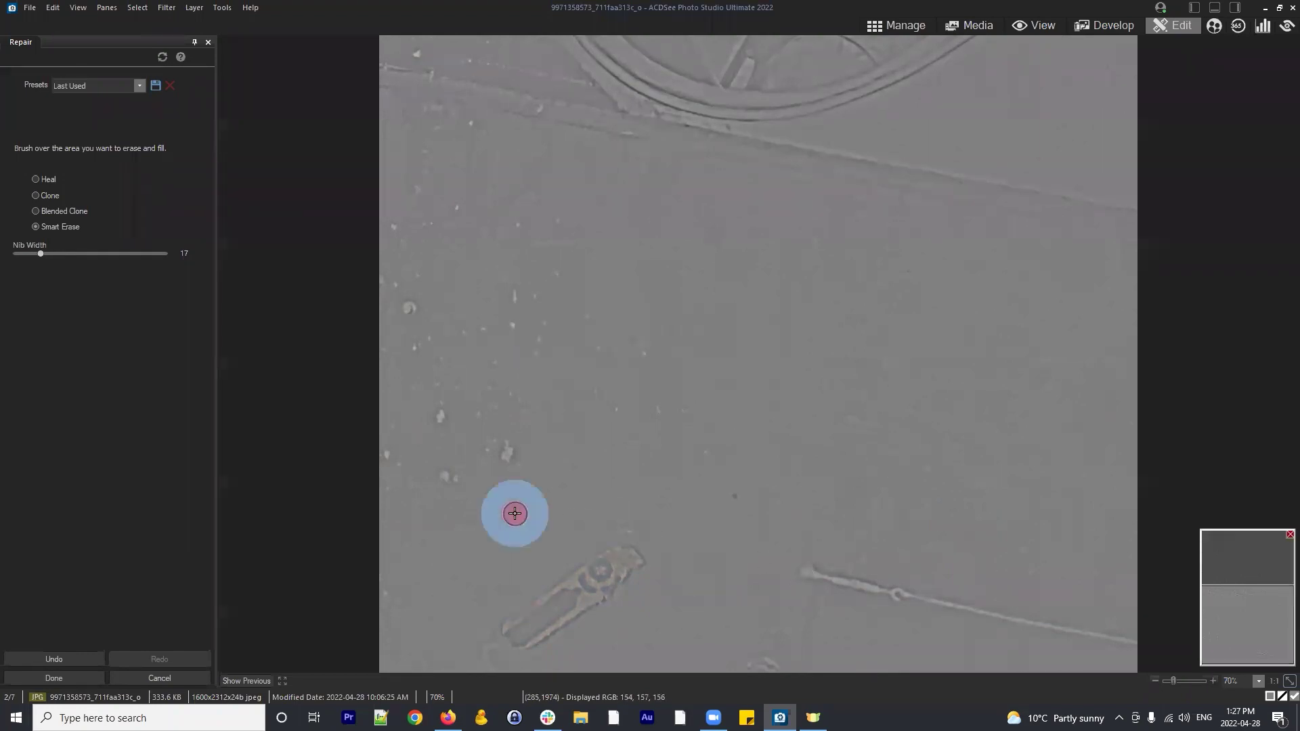
click(709, 452)
scroll(718, 455, down, 5)
click(729, 460)
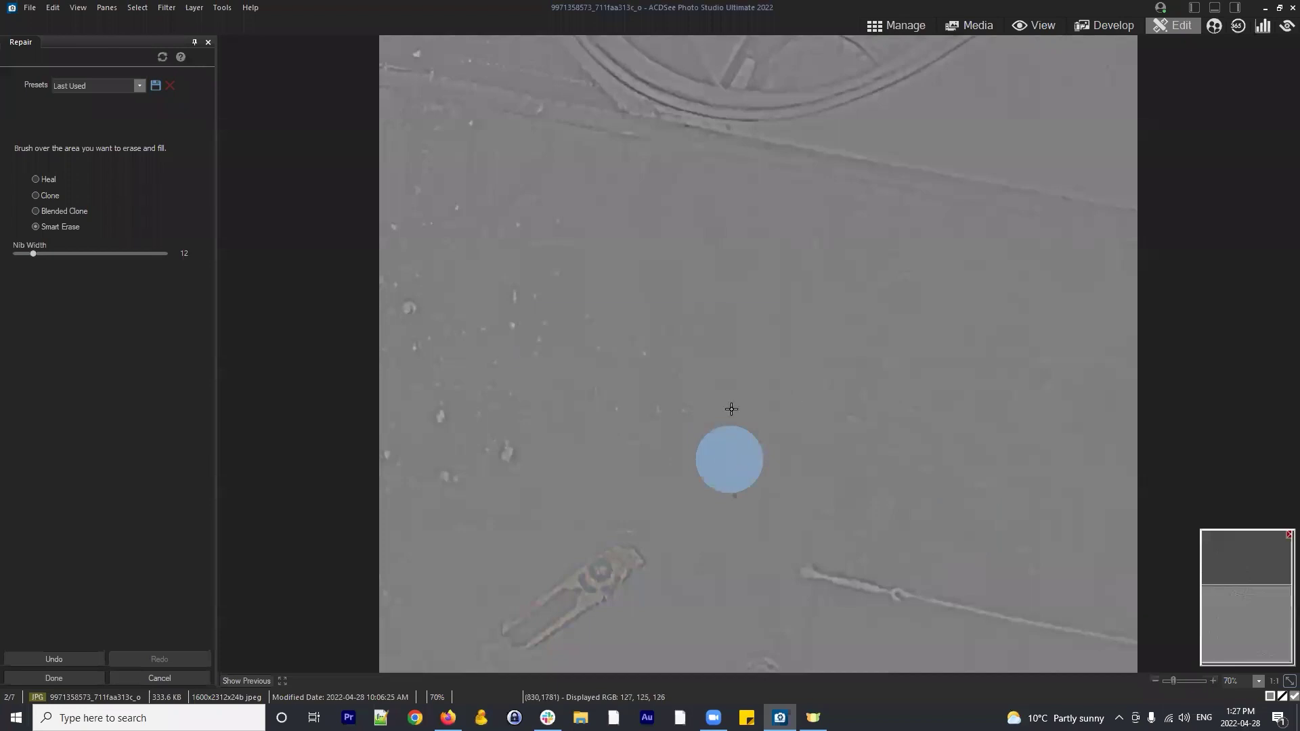
click(682, 410)
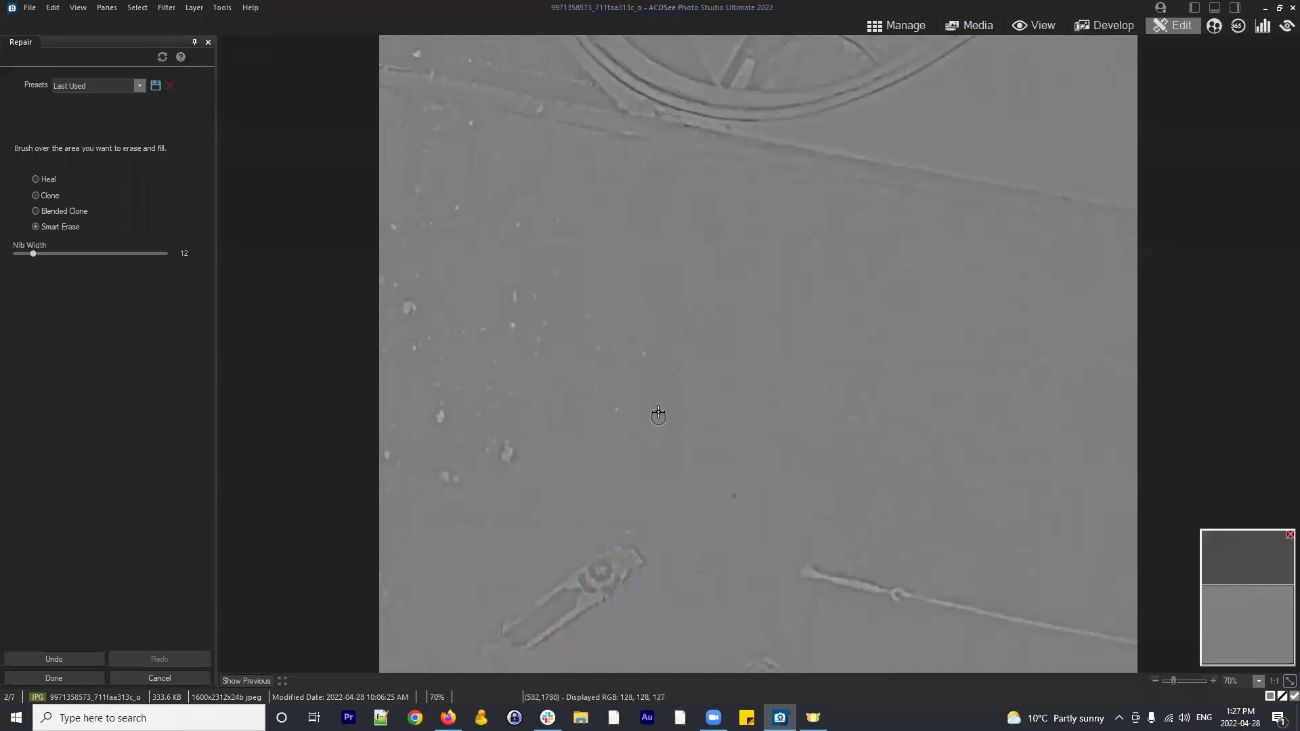
click(658, 414)
scroll(553, 475, up, 5)
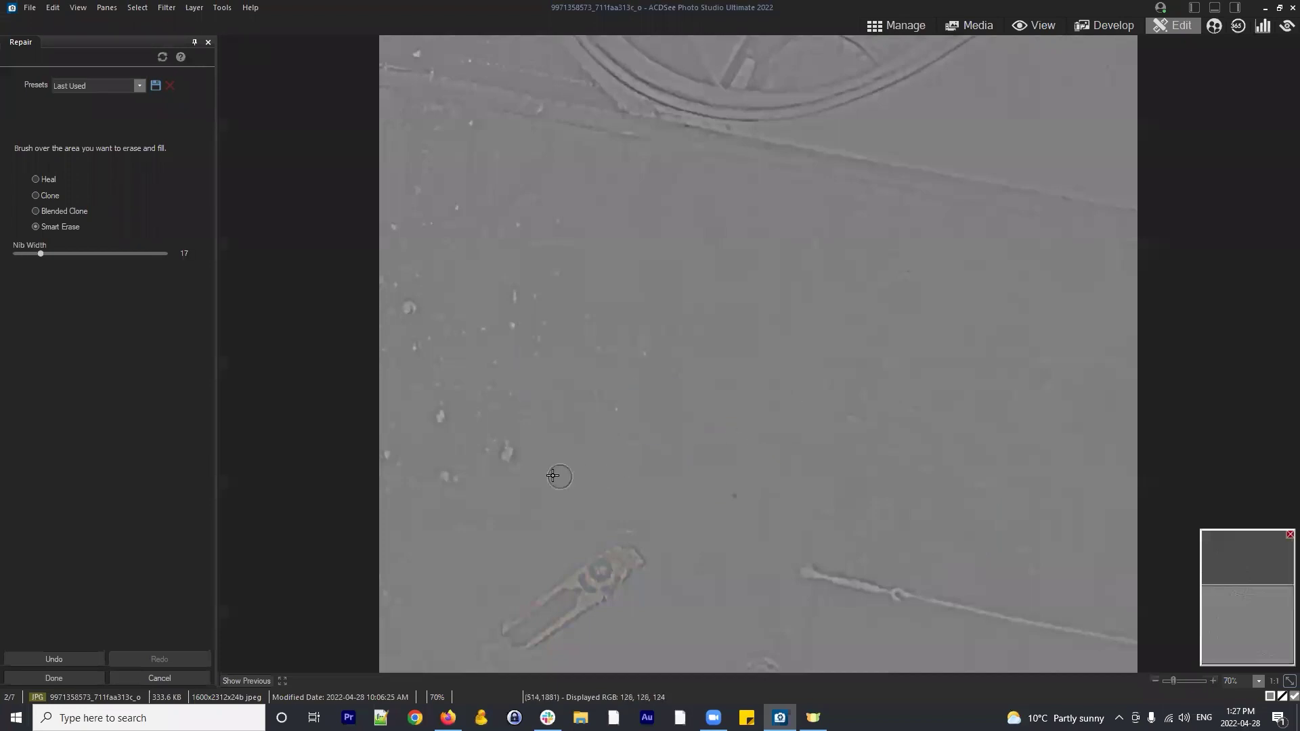
Smart Erase the large blob above the metal lever with nib width 17, plus the small specks up and to its right
click(509, 452)
click(621, 410)
click(647, 351)
click(707, 307)
mouse_move(708, 352)
mouse_down()
mouse_move(771, 415)
mouse_move(768, 385)
mouse_up()
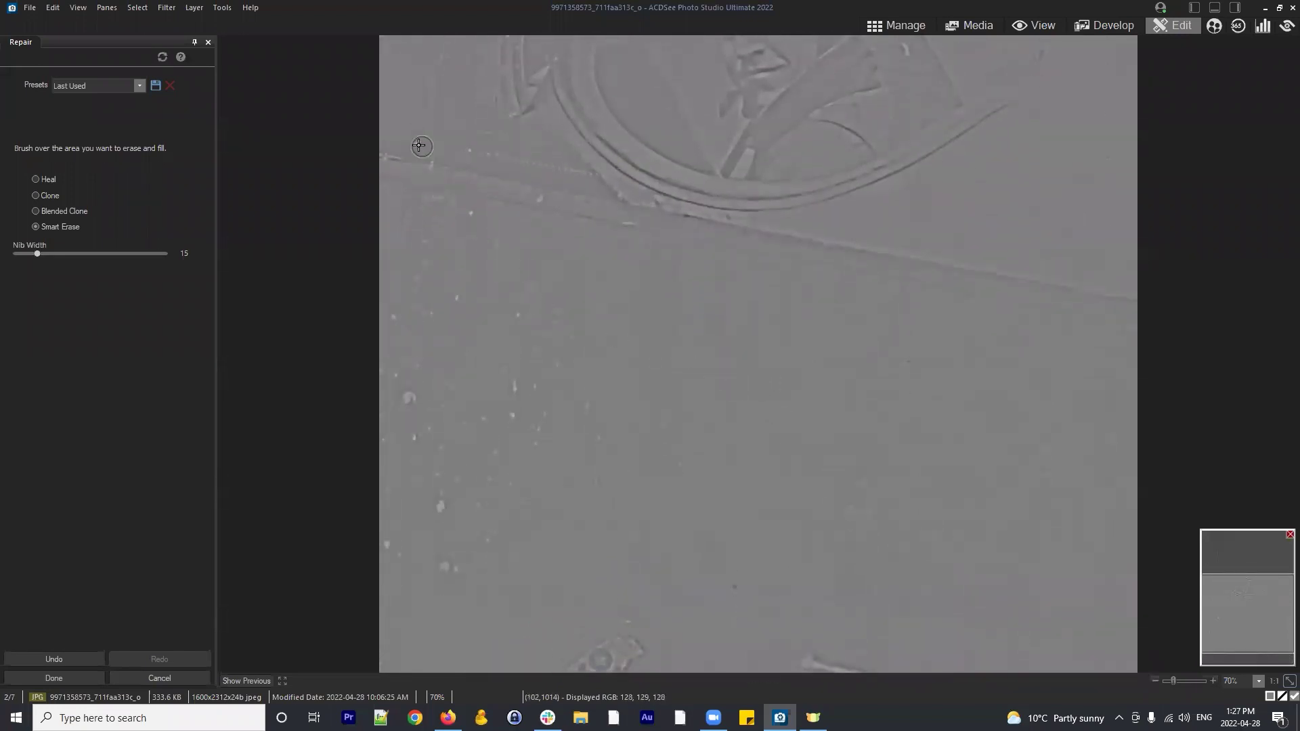
Smart Erase the speck above the fuselage seam near the photo's left edge and the one just below the seam with nib width 15
click(420, 145)
click(472, 210)
scroll(449, 221, up, 4)
click(499, 189)
Try to Smart Erase the white speck on the fuselage seam with nib width 20, and undo the erase
scroll(823, 372, up, 3)
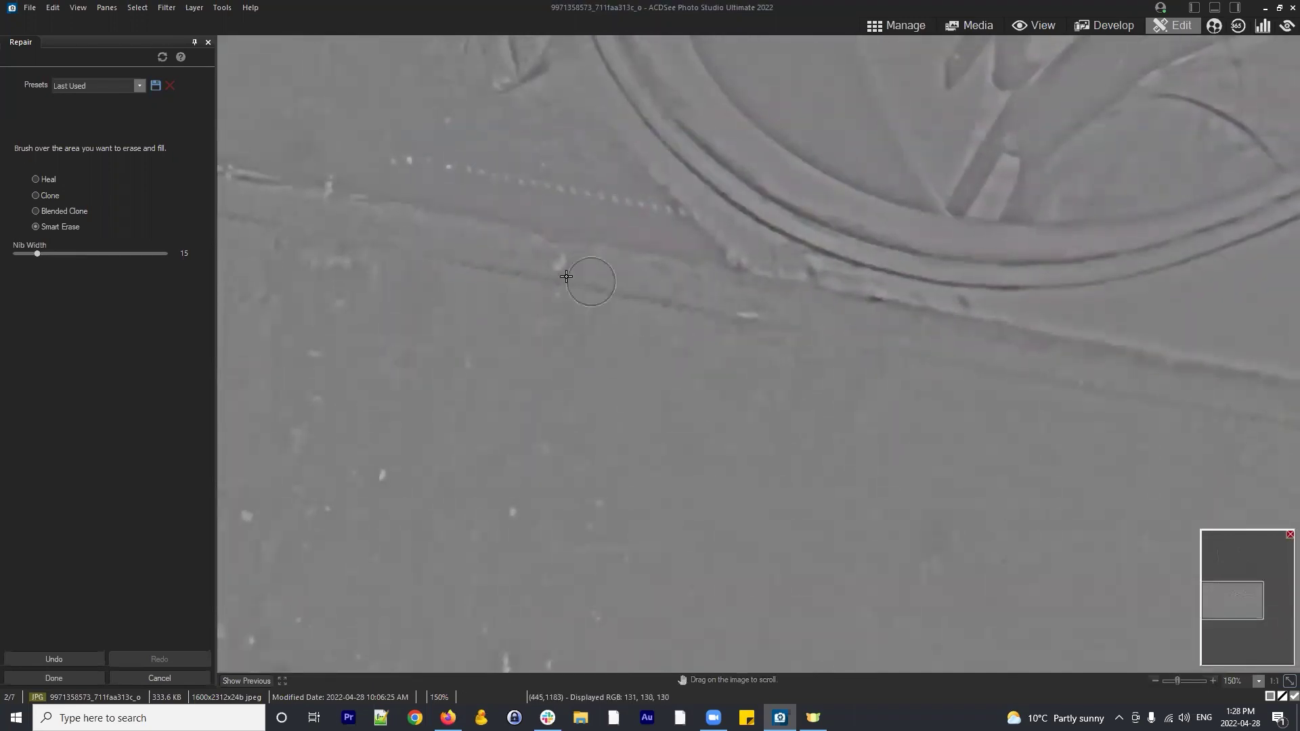
scroll(516, 313, up, 1)
click(444, 319)
scroll(677, 323, up, 1)
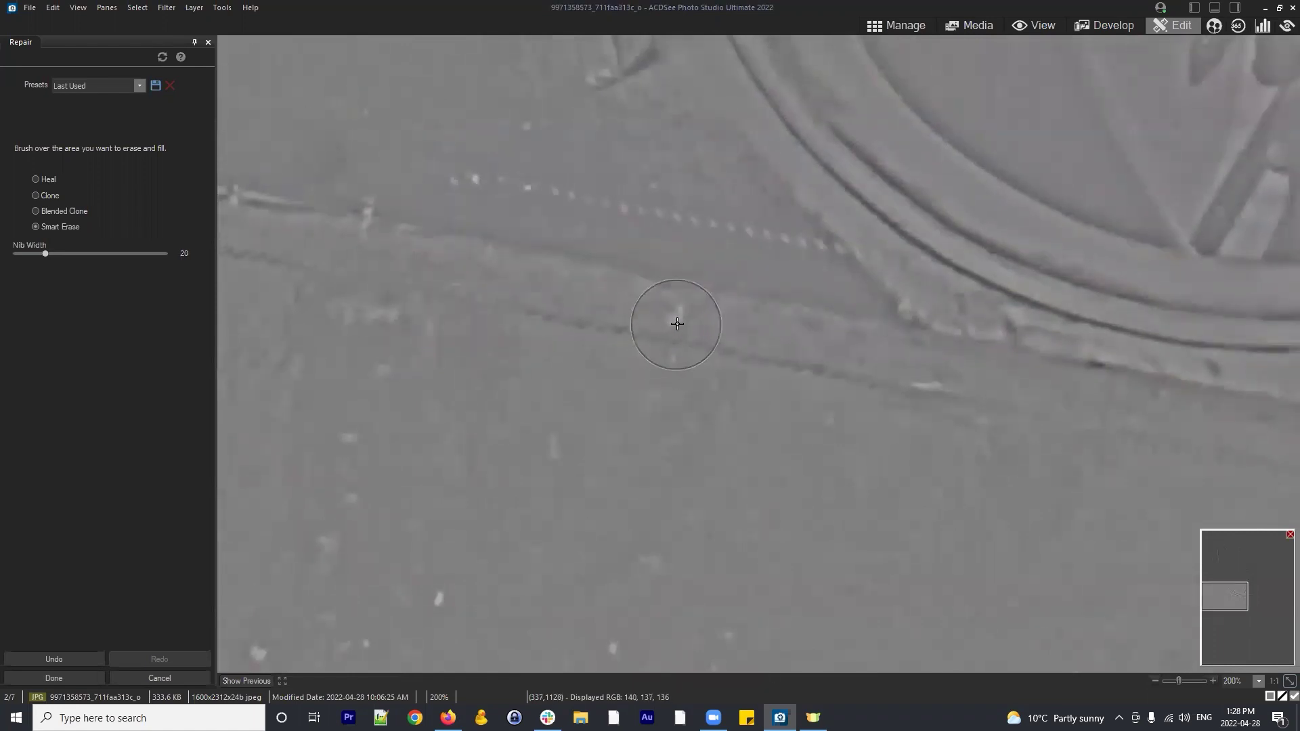
click(671, 327)
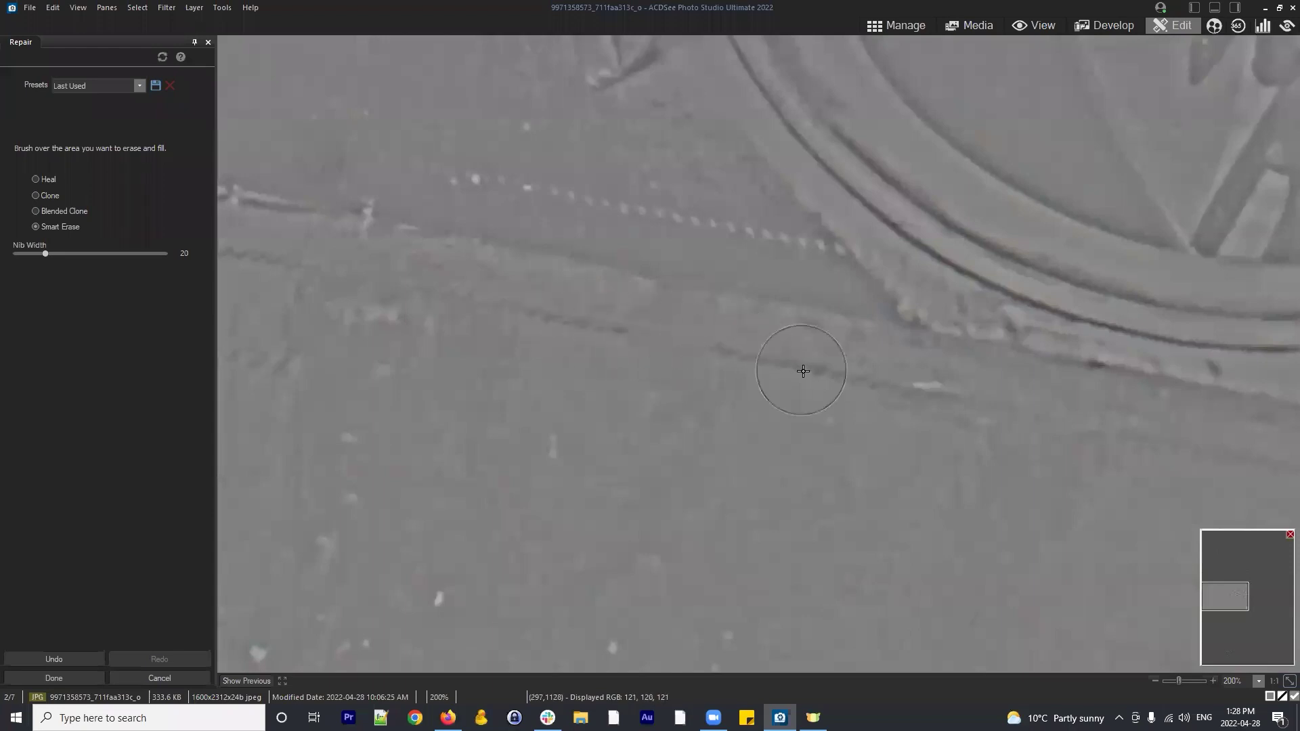
key(ctrl+z)
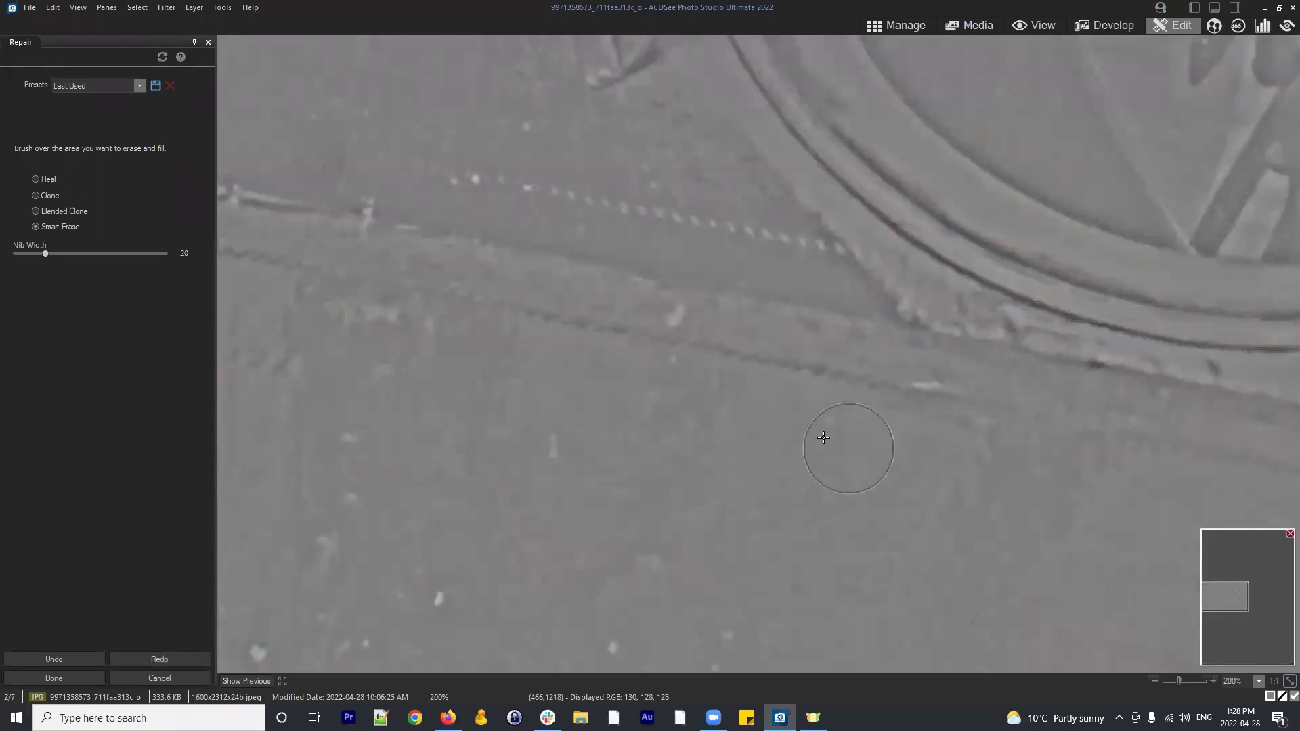
Blended Clone a clean stretch of the seam line over the white speck on the fuselage seam with nib width 26
click(57, 210)
scroll(772, 355, up, 1)
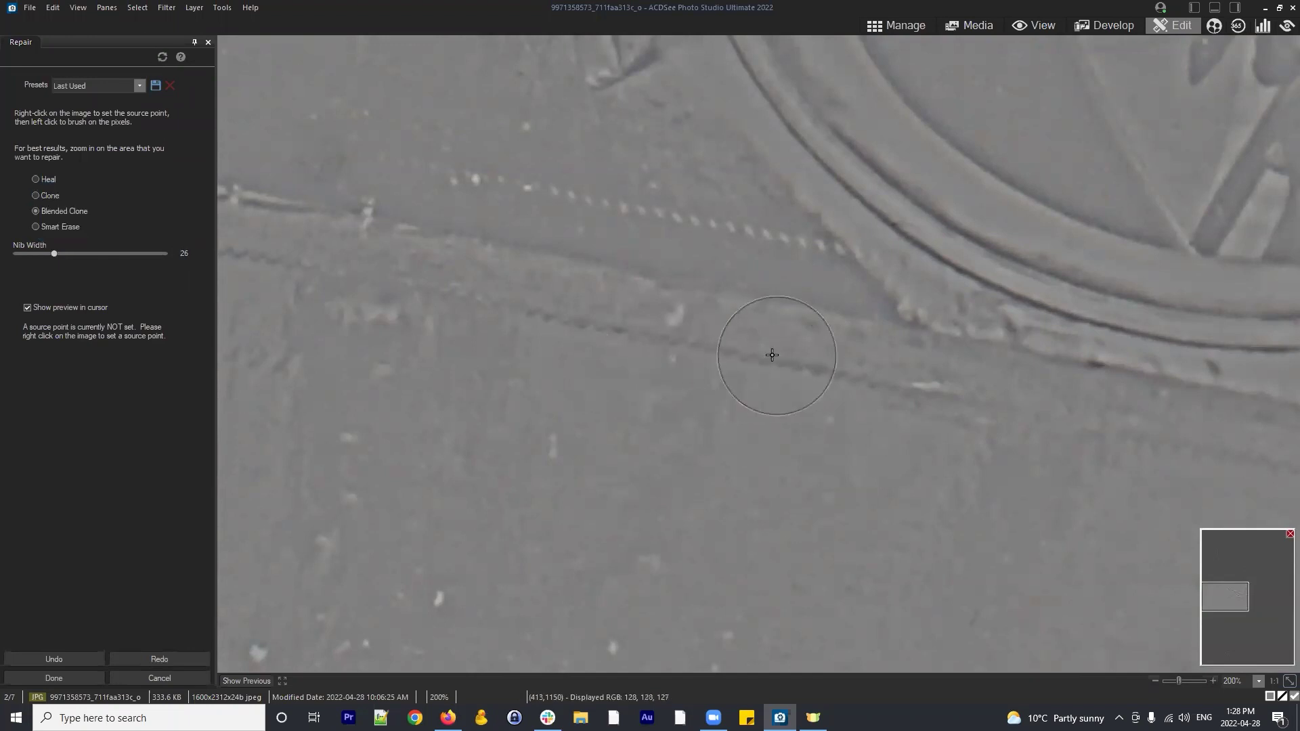
right_click(763, 359)
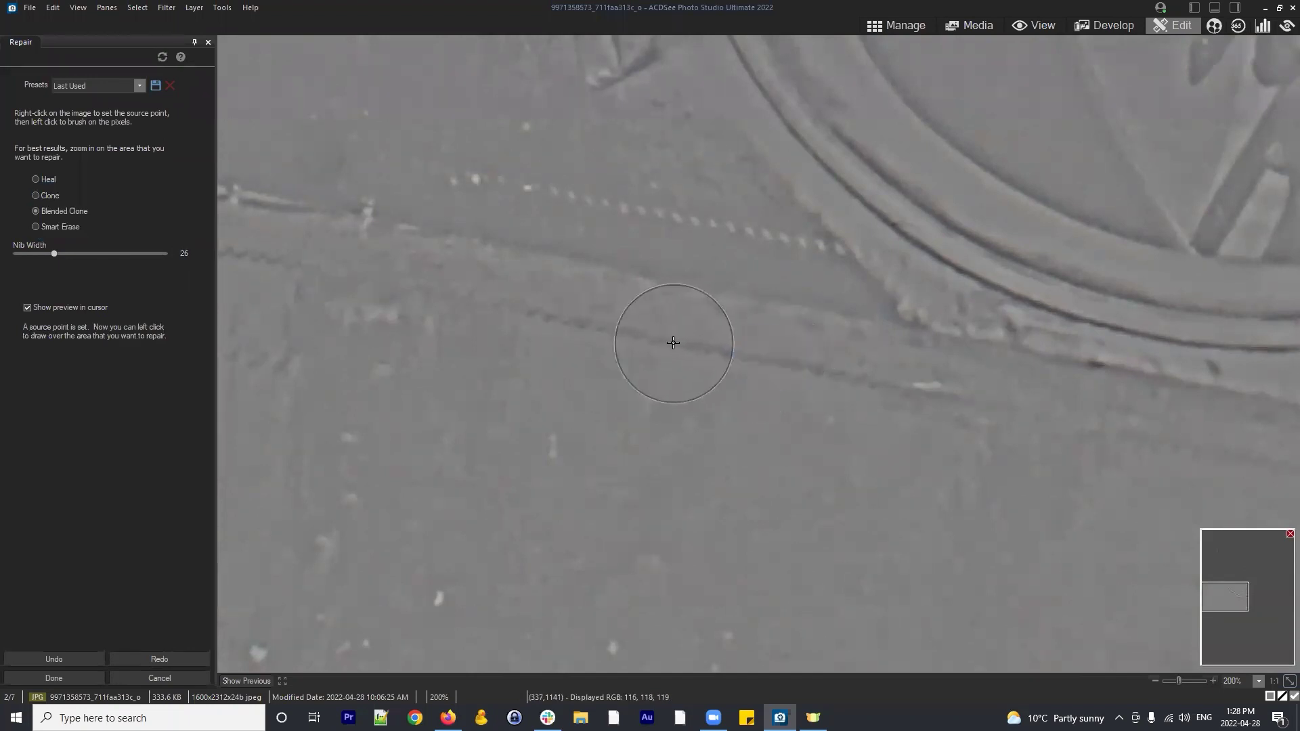
mouse_move(673, 342)
mouse_down()
mouse_move(781, 388)
mouse_move(769, 462)
mouse_move(743, 412)
mouse_move(775, 364)
mouse_up()
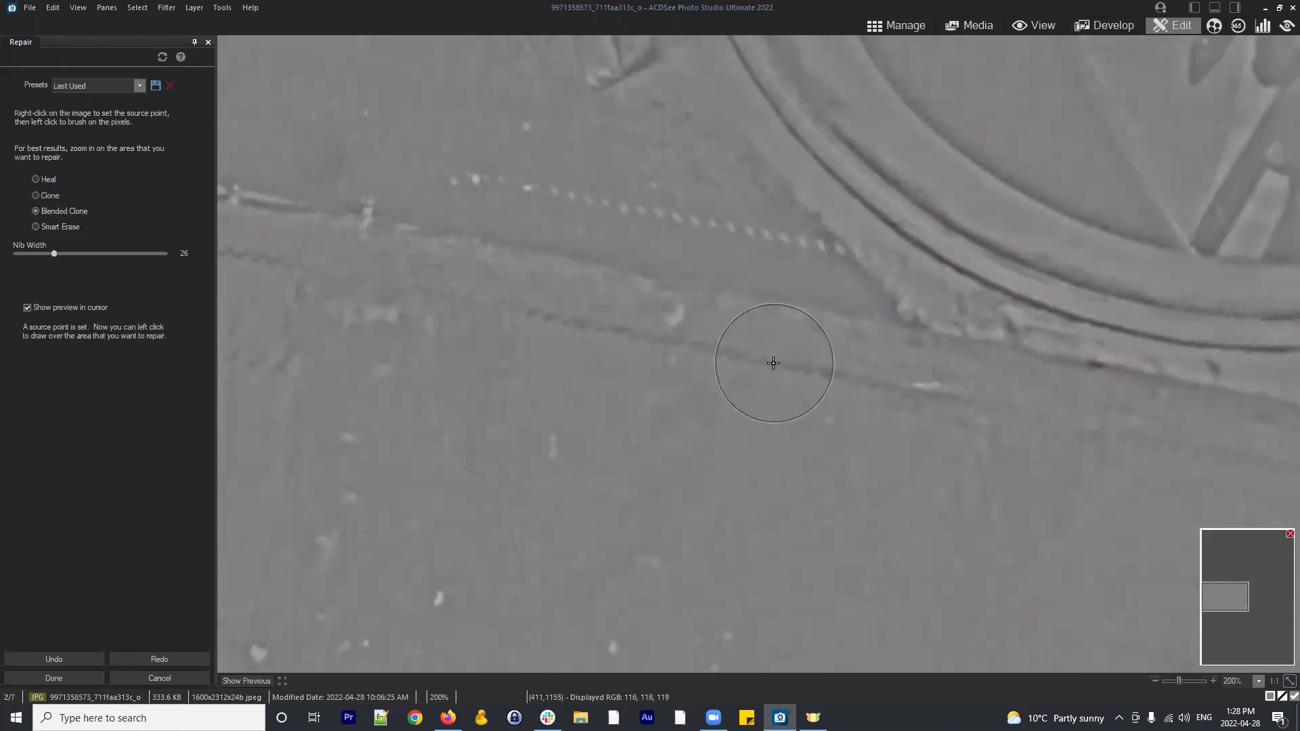
click(672, 343)
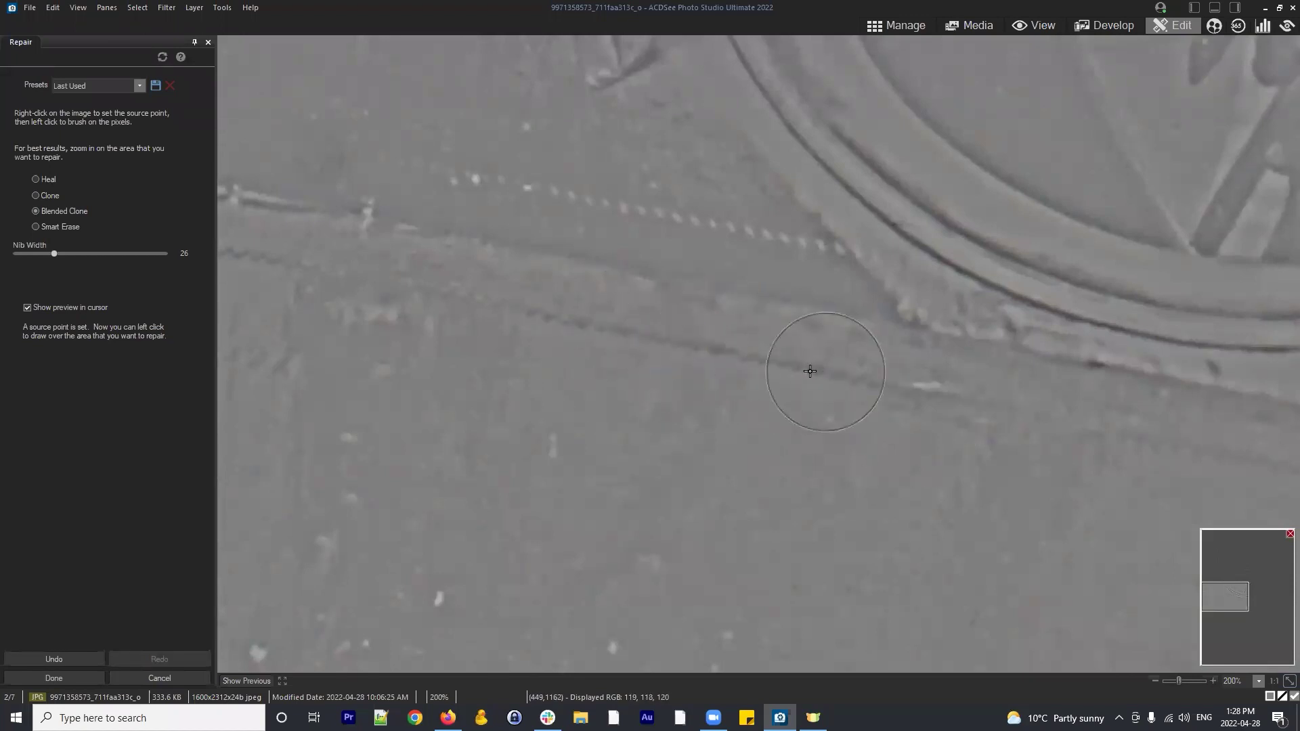
Blended Clone the seam line over the white streak near the cockpit rim, keeping the nib width at 26
scroll(773, 425, down, 2)
mouse_move(531, 464)
mouse_down()
mouse_move(603, 366)
mouse_move(560, 354)
mouse_up()
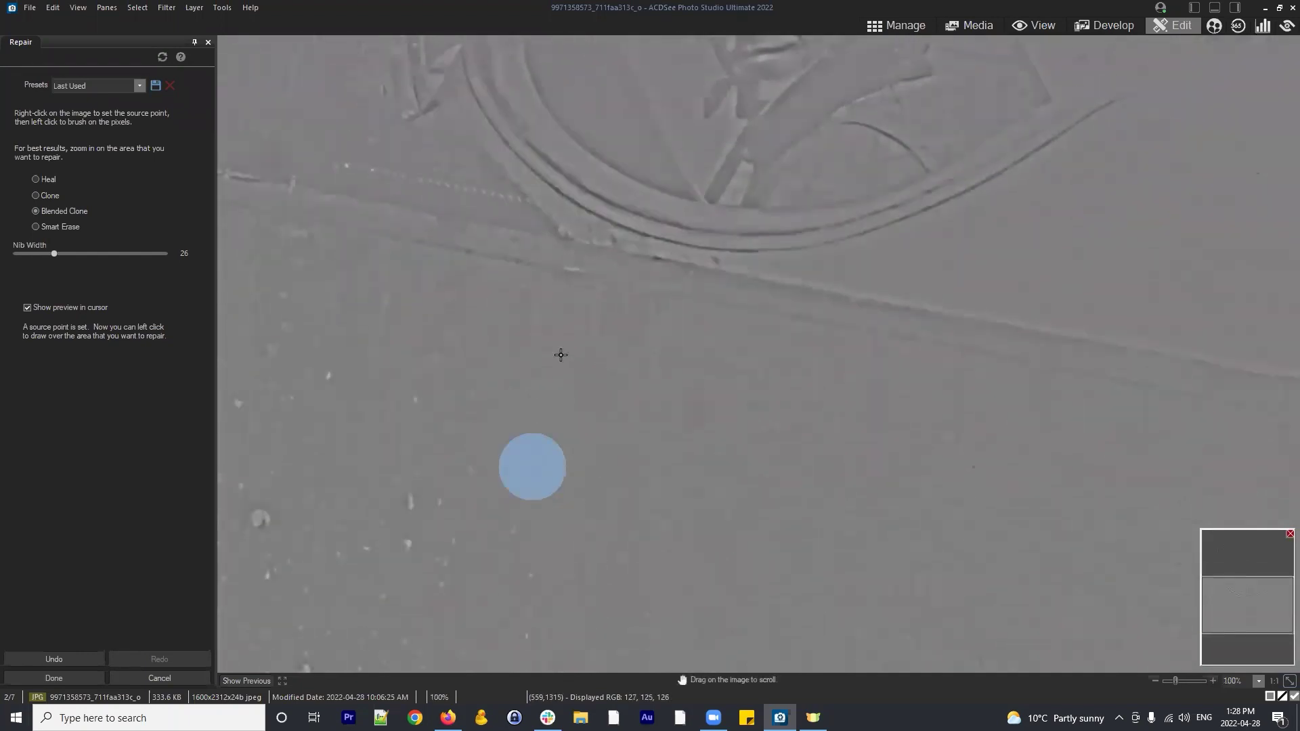
click(519, 264)
click(562, 271)
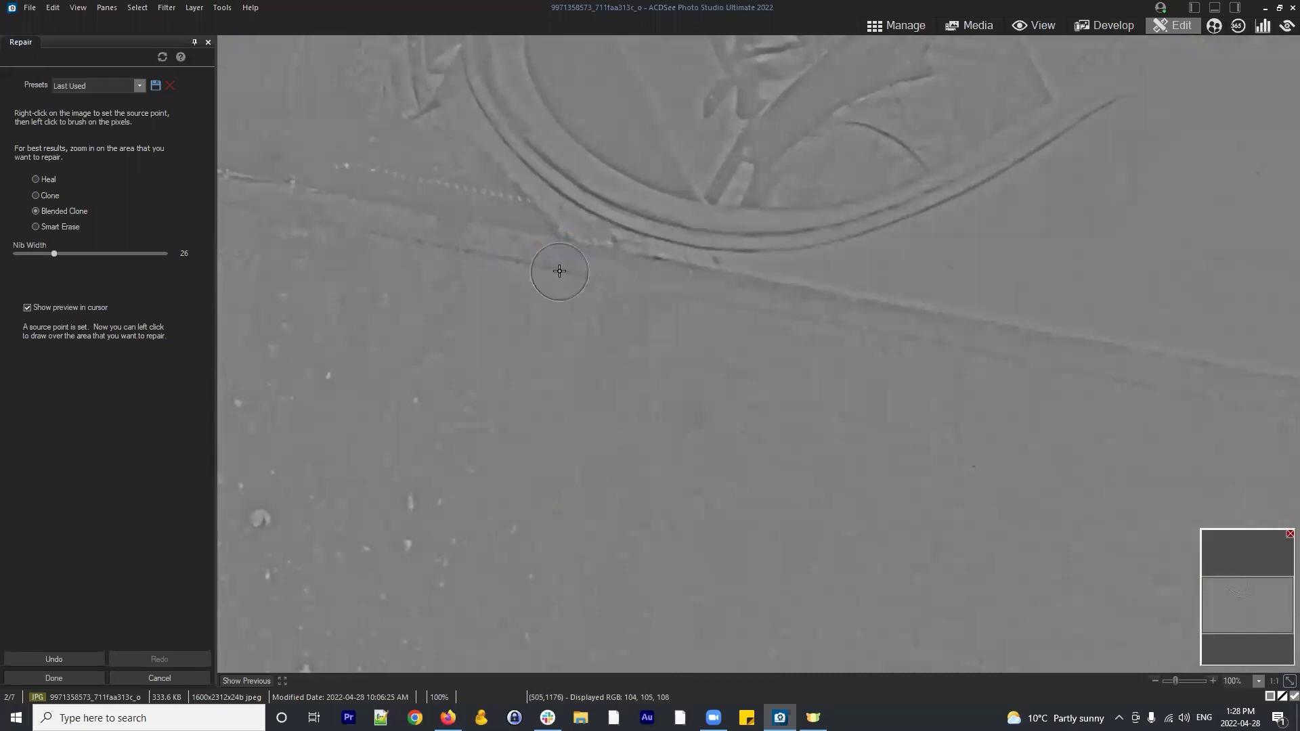
Return to Smart Erase and remove the small marks just below the fuselage seam with nib width 16
scroll(460, 367, up, 2)
mouse_move(415, 325)
mouse_down()
mouse_move(725, 348)
mouse_move(645, 329)
mouse_up()
click(71, 226)
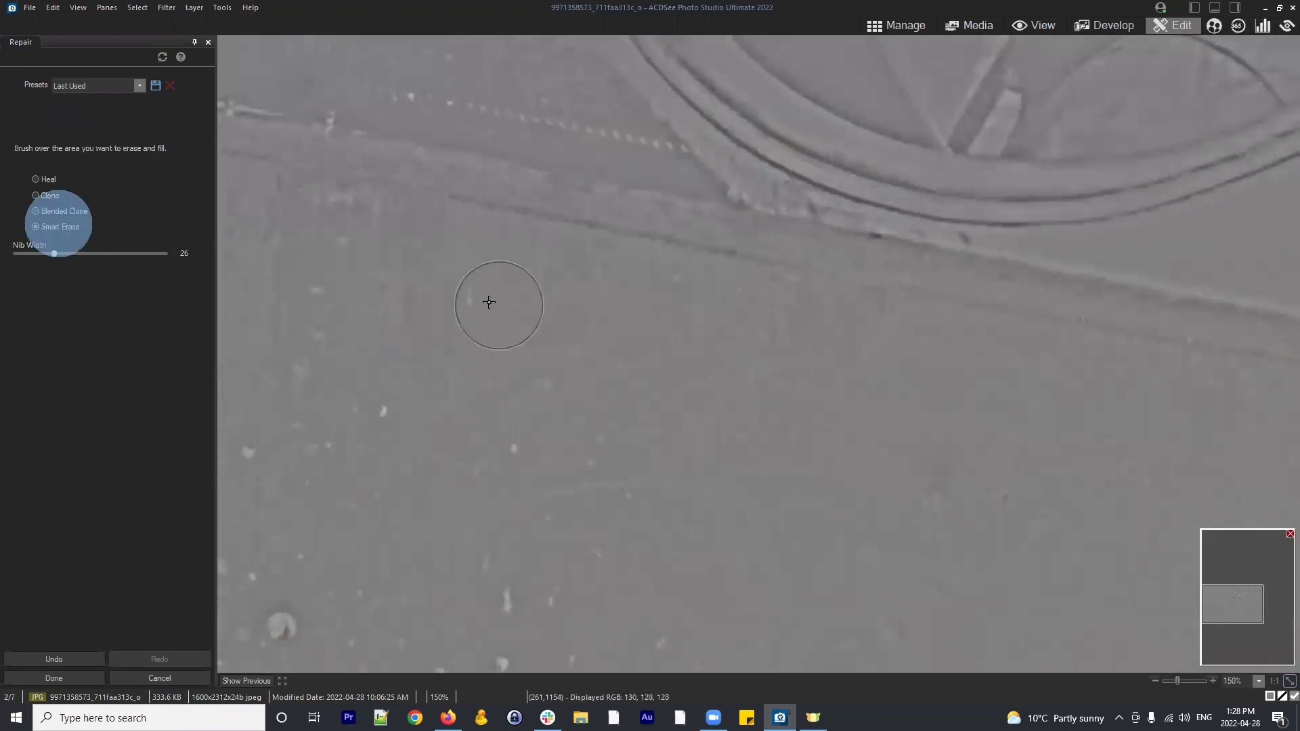
scroll(477, 300, down, 2)
click(467, 295)
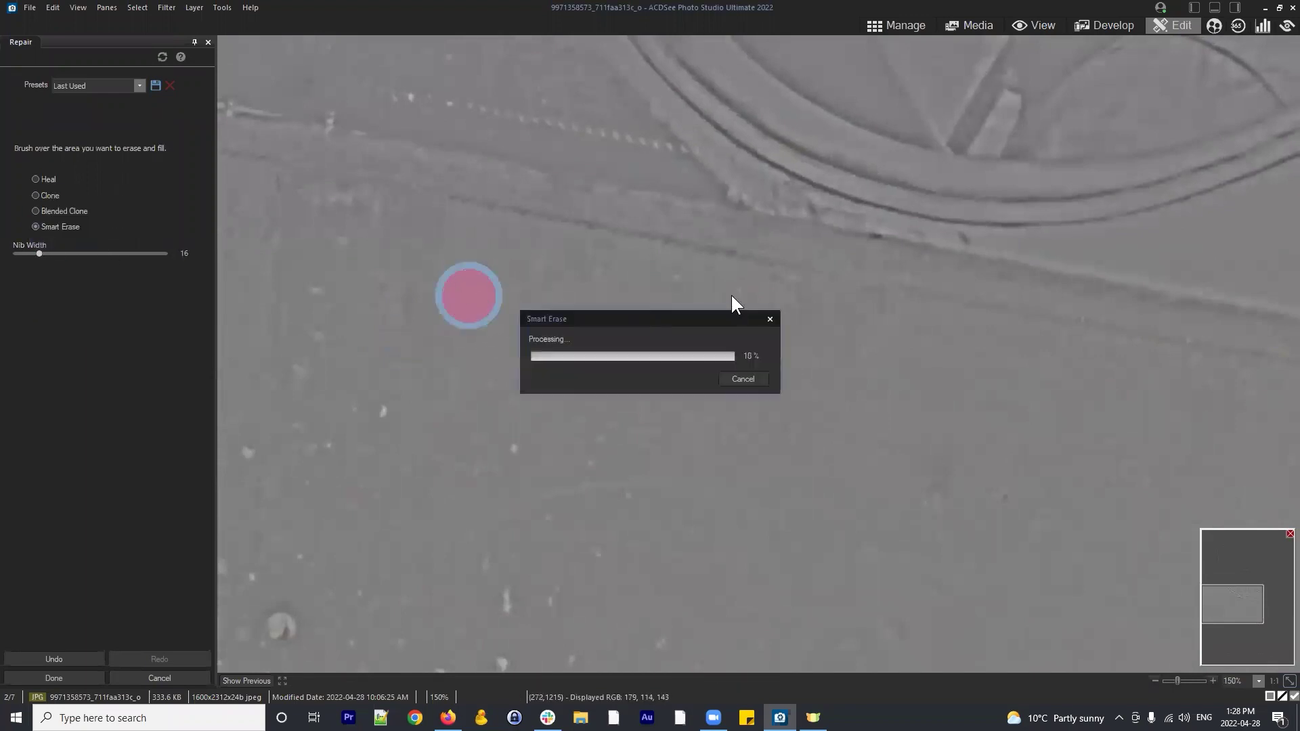
click(673, 276)
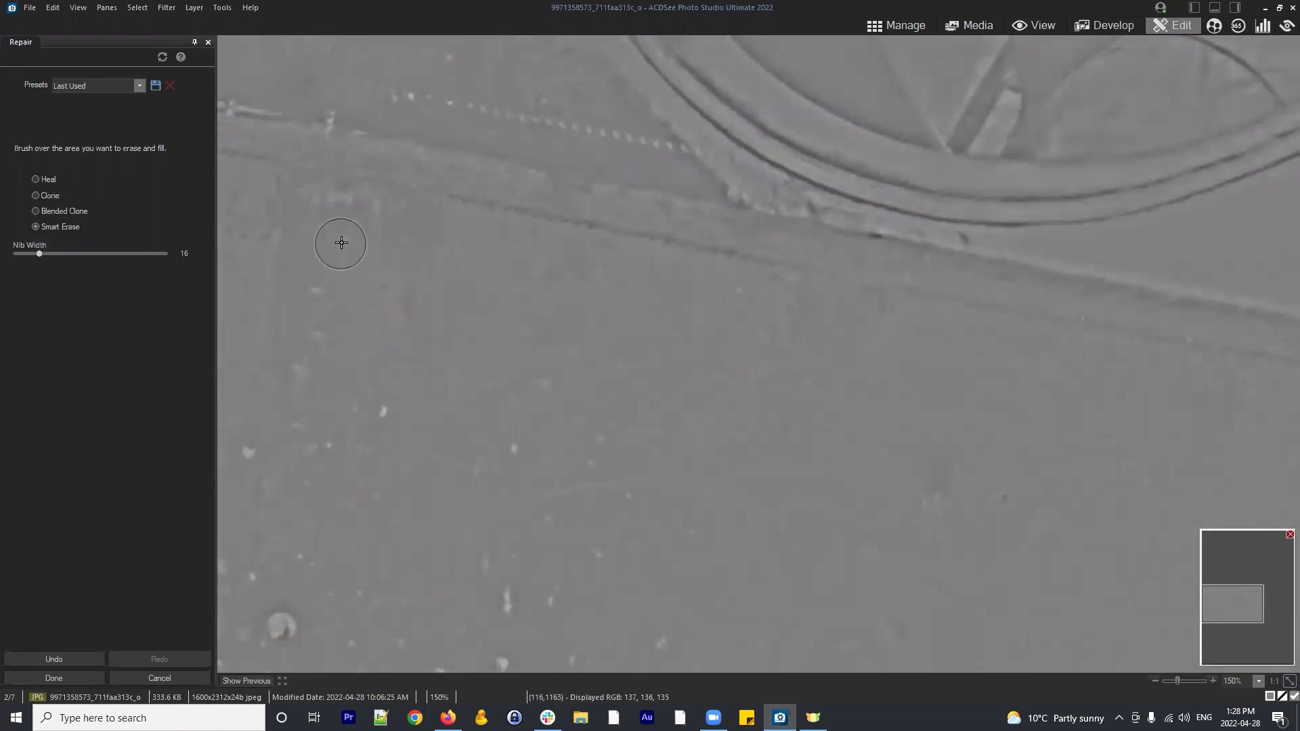
Smart Erase the pale patch under the seam's left part with nib width 19 and the small specks below it with nib width 11
click(341, 242)
click(326, 206)
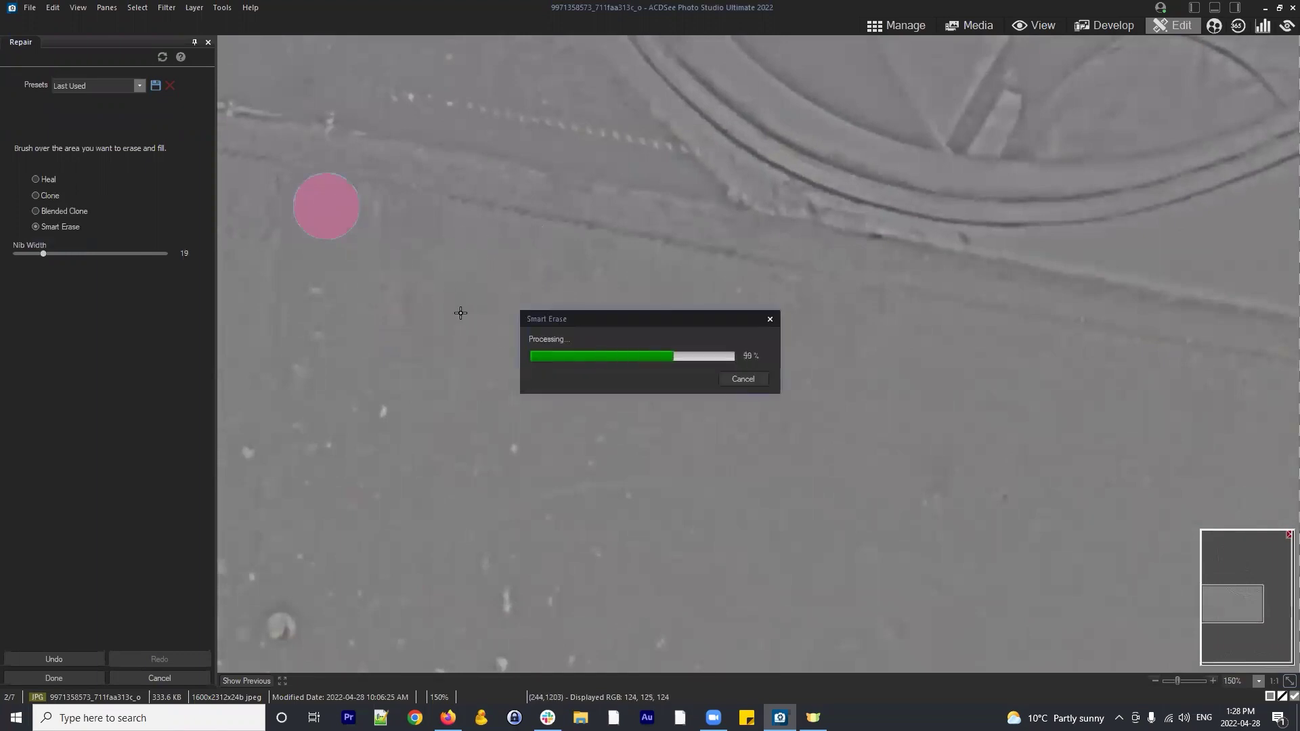
click(318, 288)
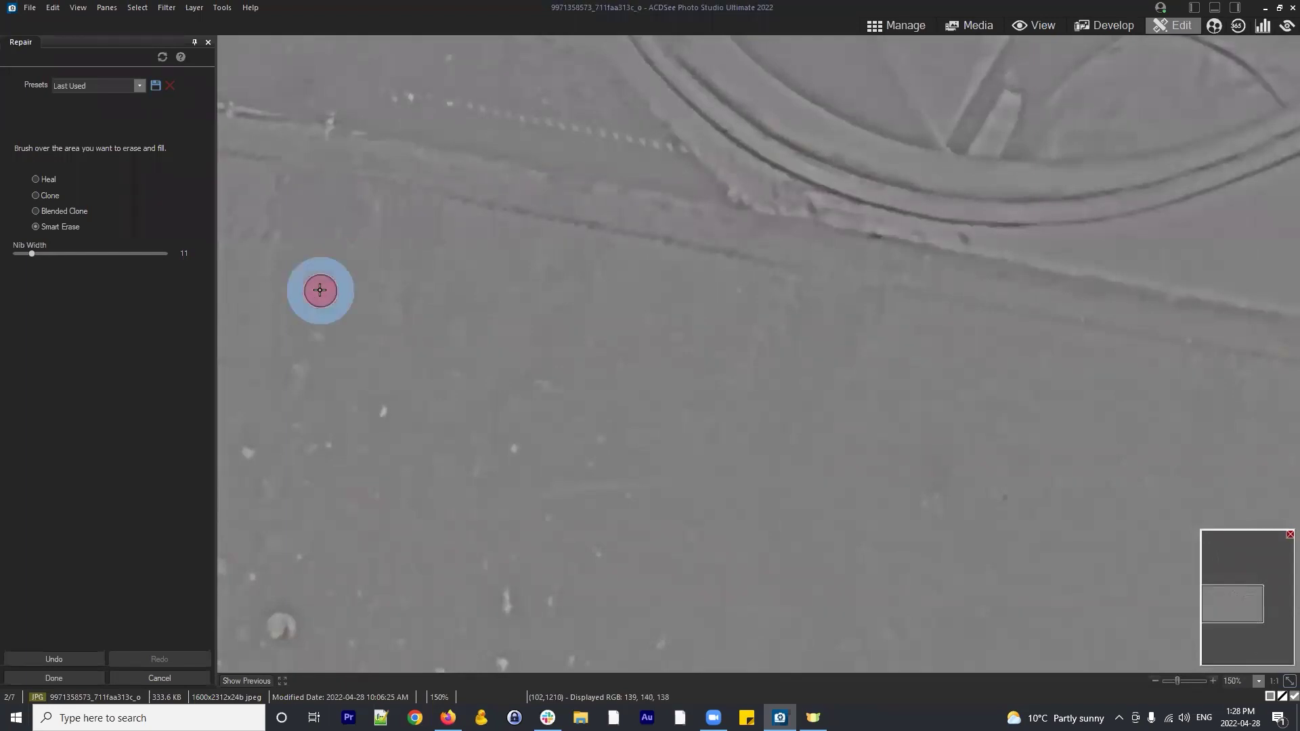
click(318, 334)
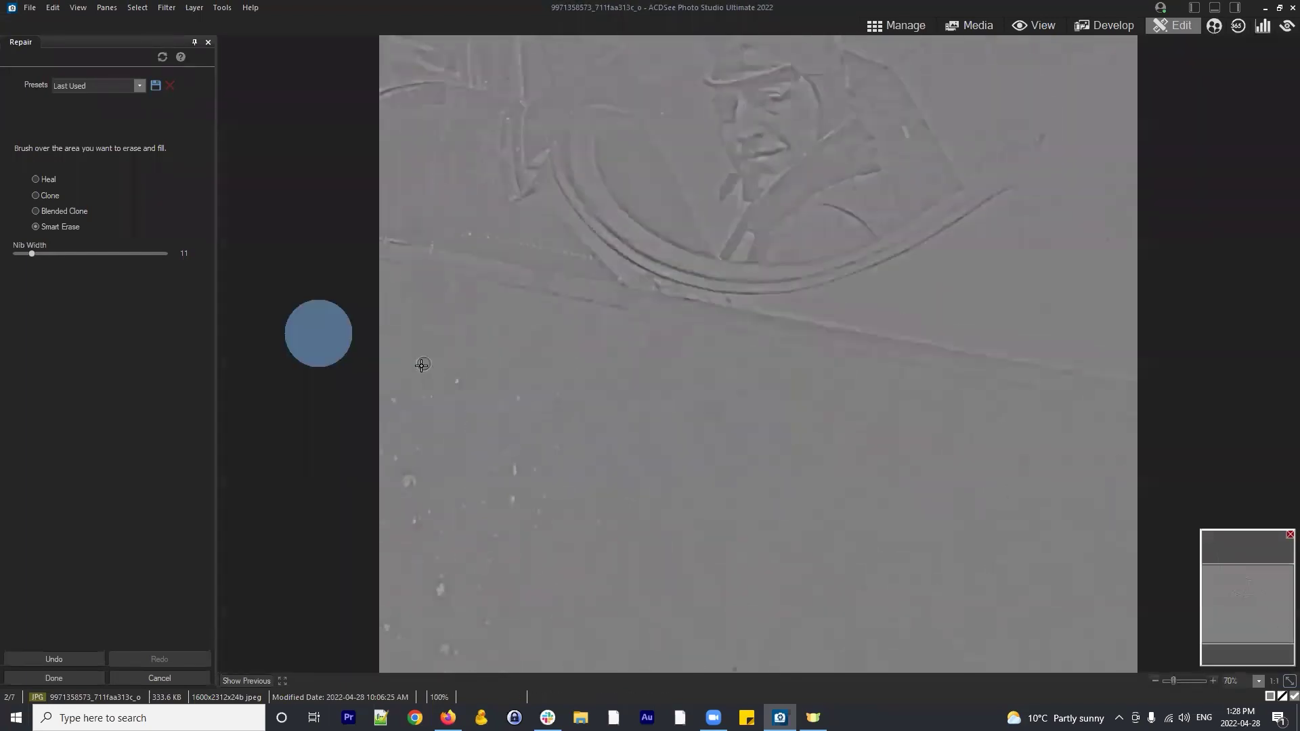
Smart Erase the bright specks farther down the panel's left side with nib width 11
drag(625, 303, 1018, 217)
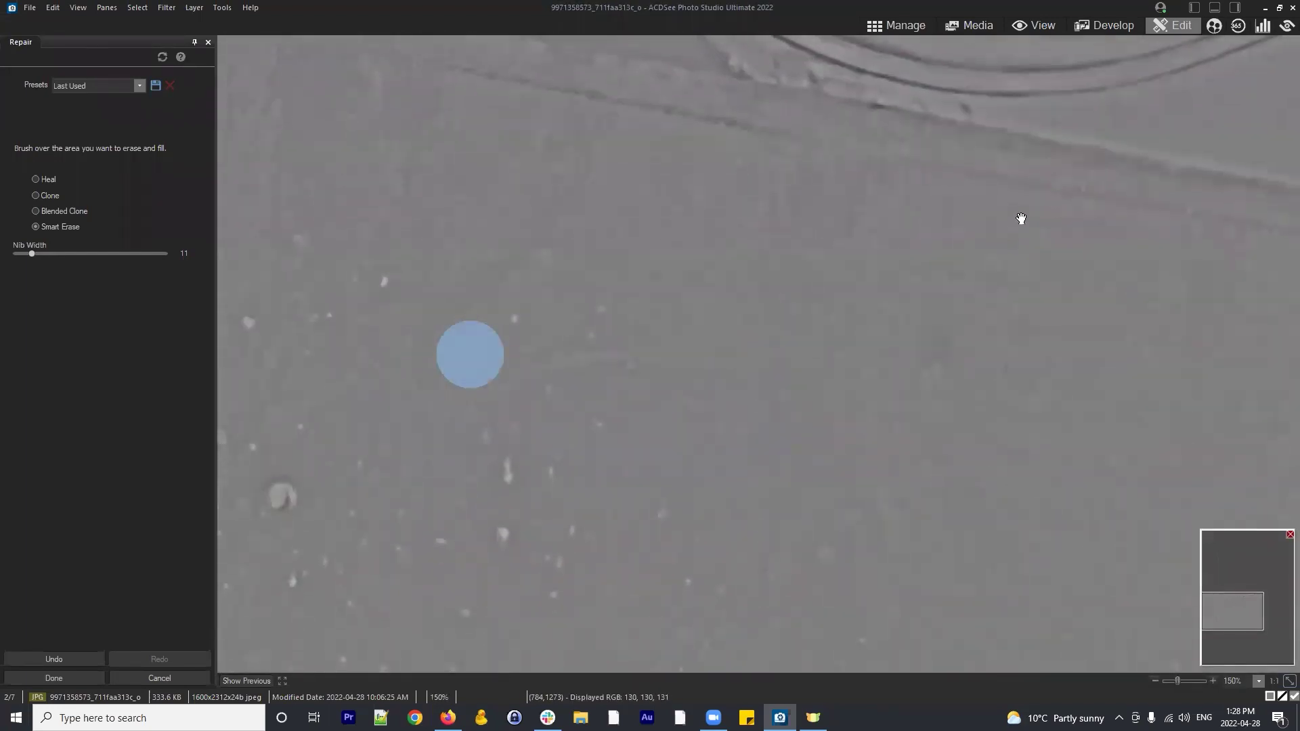
click(380, 273)
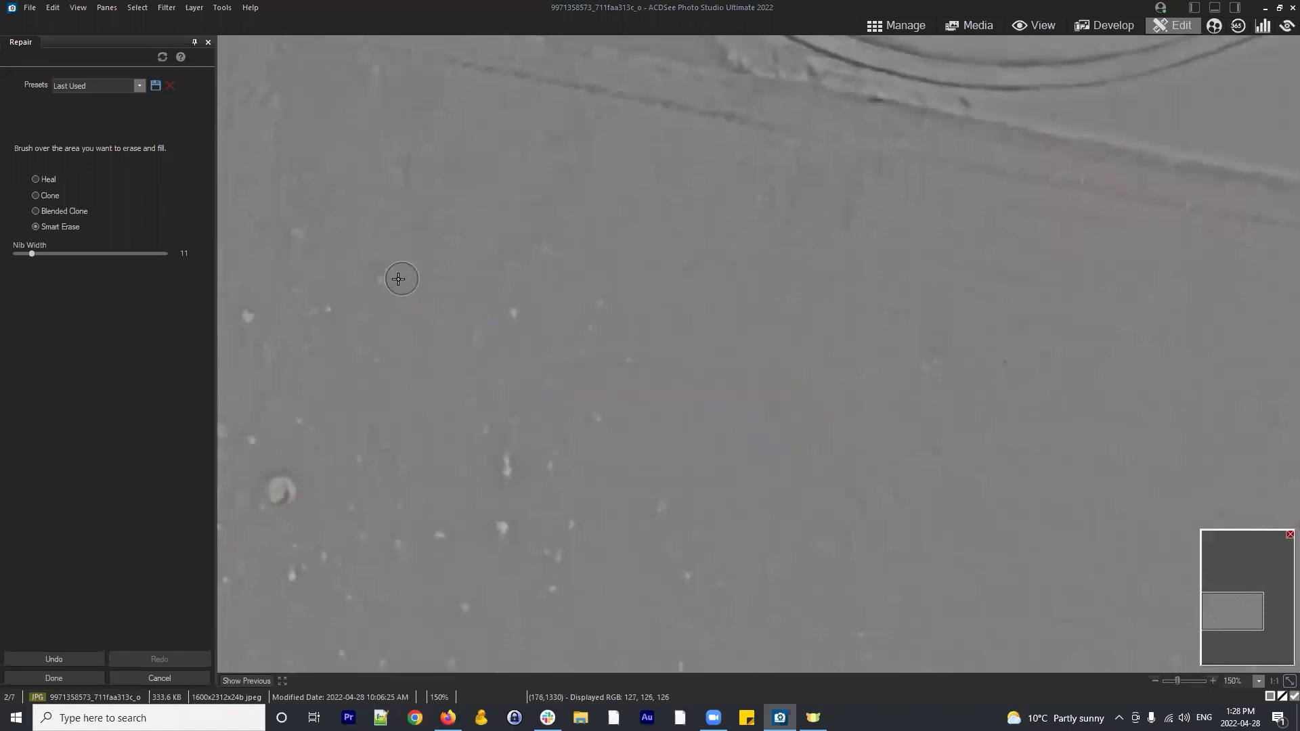
click(397, 279)
click(514, 311)
click(596, 300)
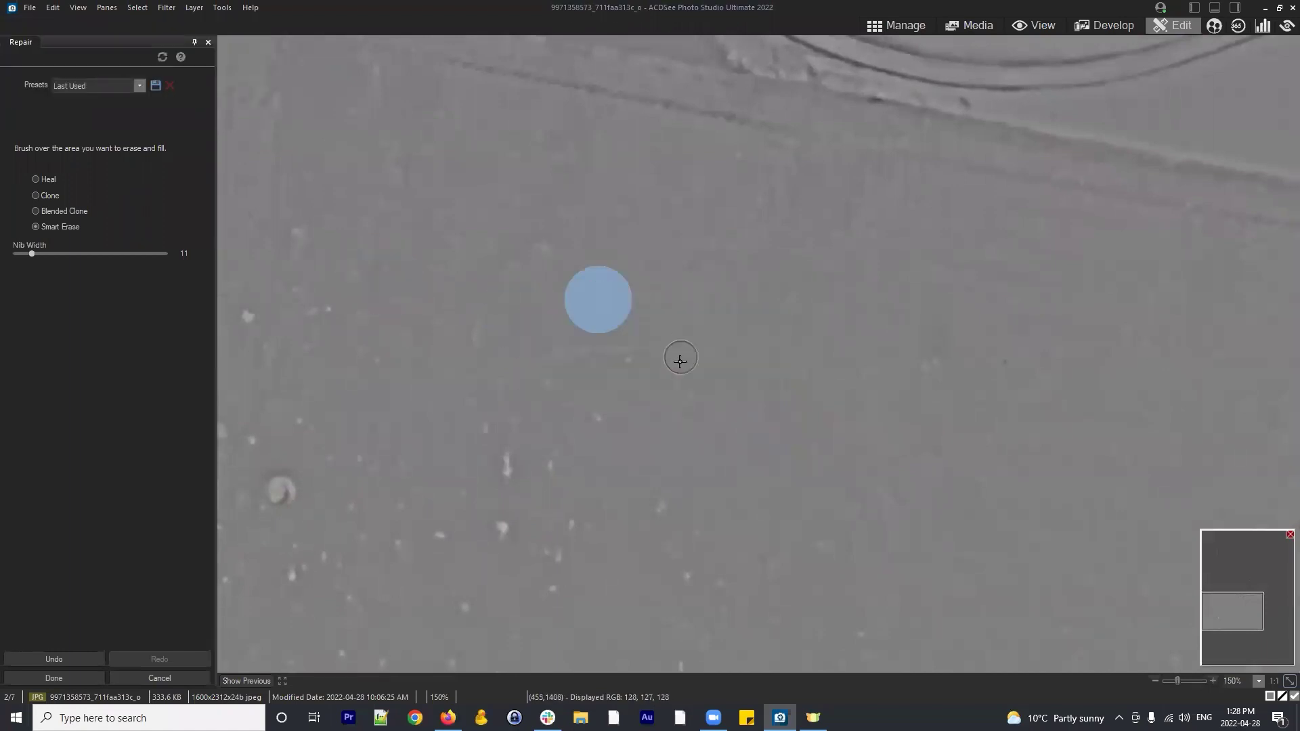
Smart-erase the isolated white specks just below the fuselage line, using a nib width of 11
click(587, 328)
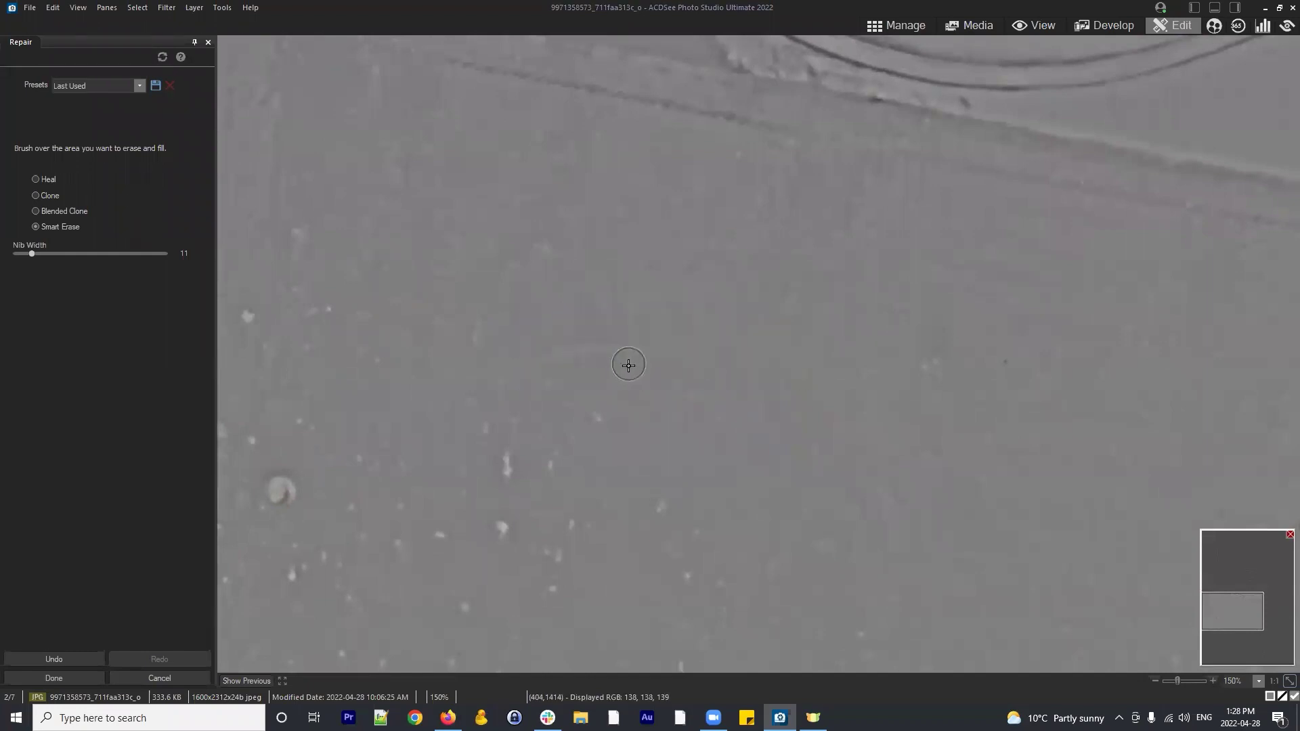
click(628, 365)
click(685, 434)
scroll(671, 345, down, 3)
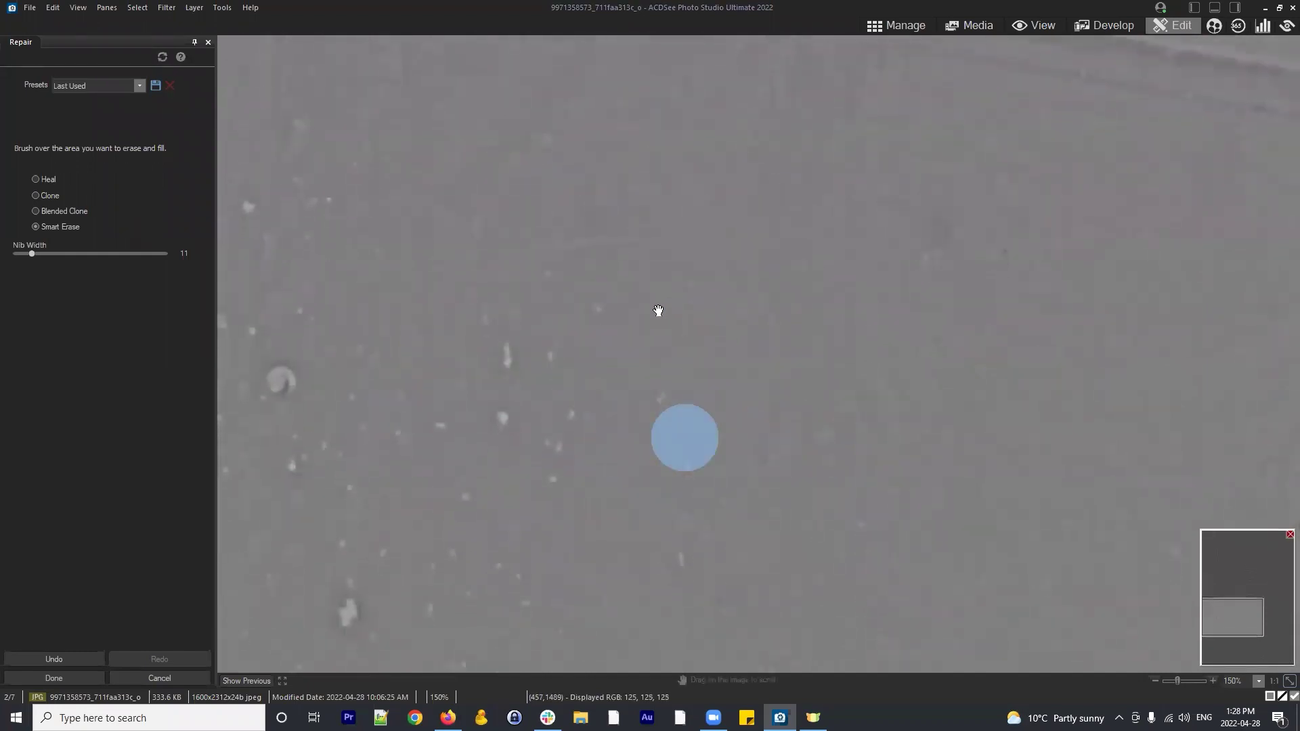
click(616, 263)
click(691, 285)
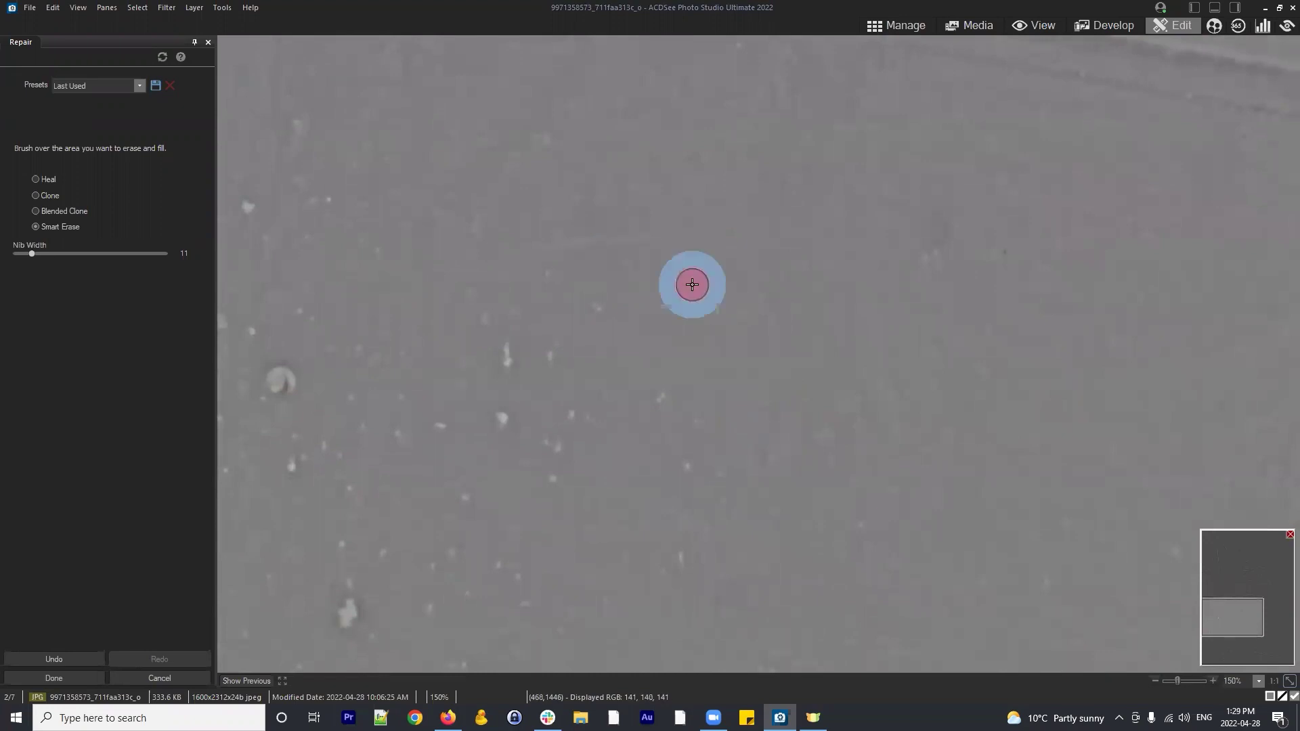
click(552, 272)
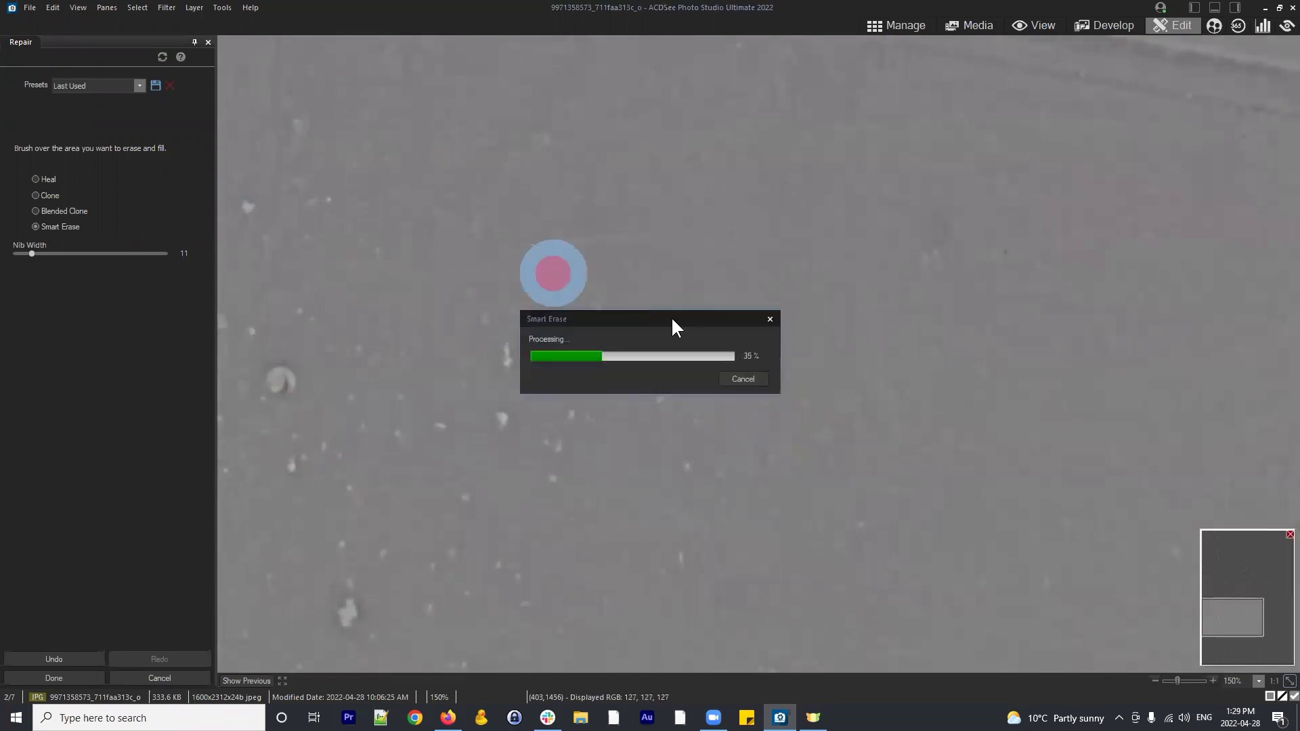
click(599, 304)
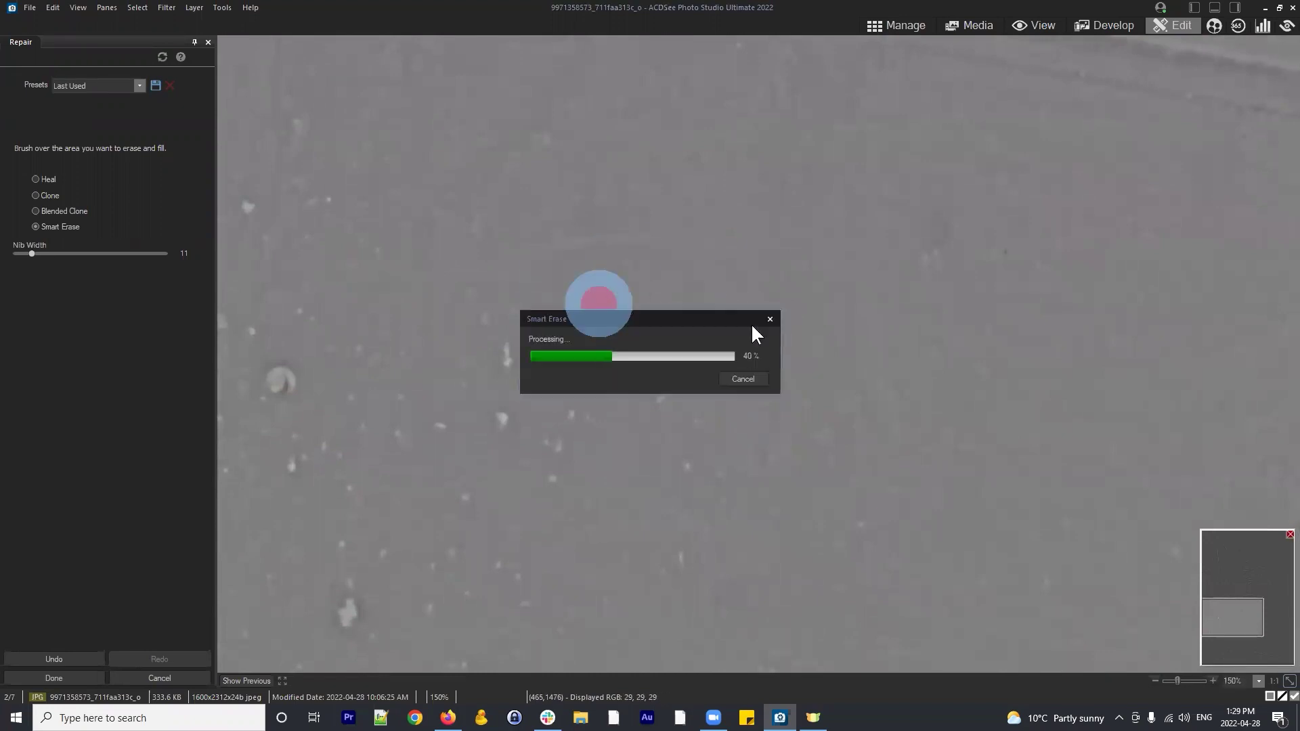
Smart-erase the outlying specks beside the dense speck cluster, varying the nib width between 17 and 10
scroll(609, 365, right, 3)
drag(478, 380, 923, 250)
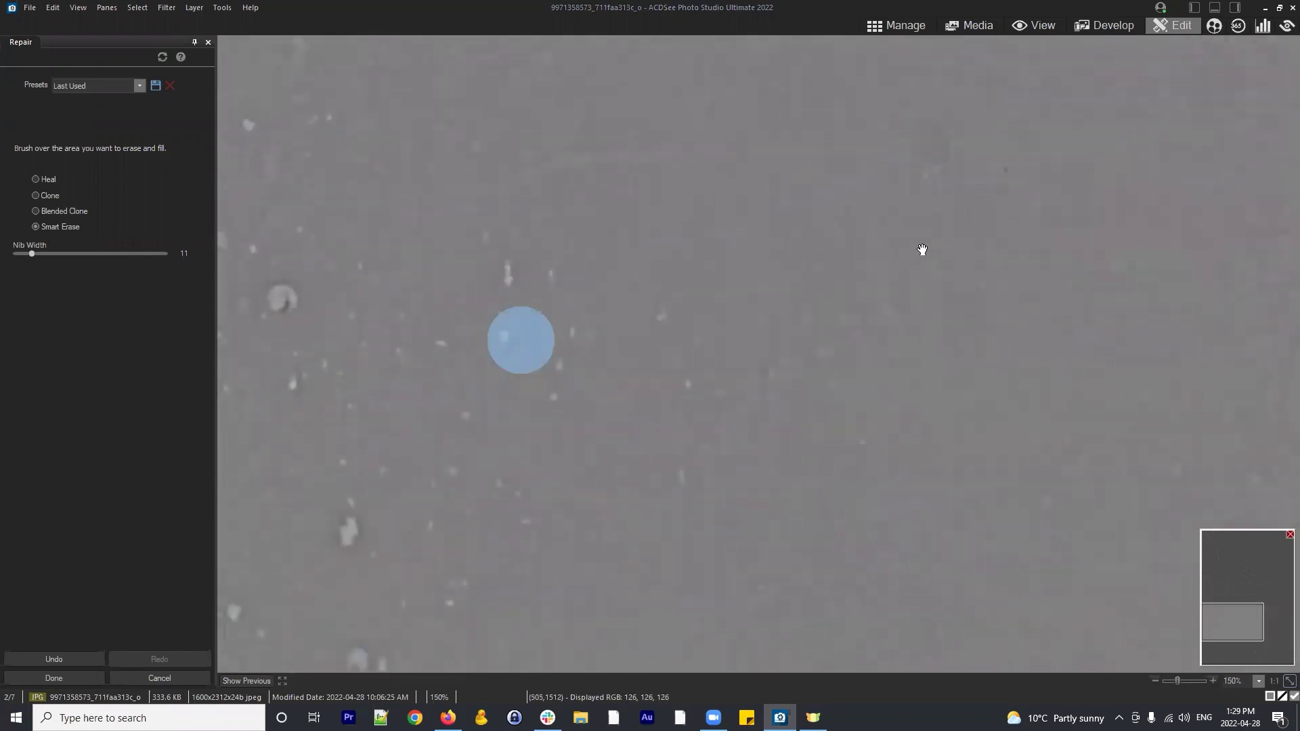
scroll(665, 294, up, 2)
click(657, 287)
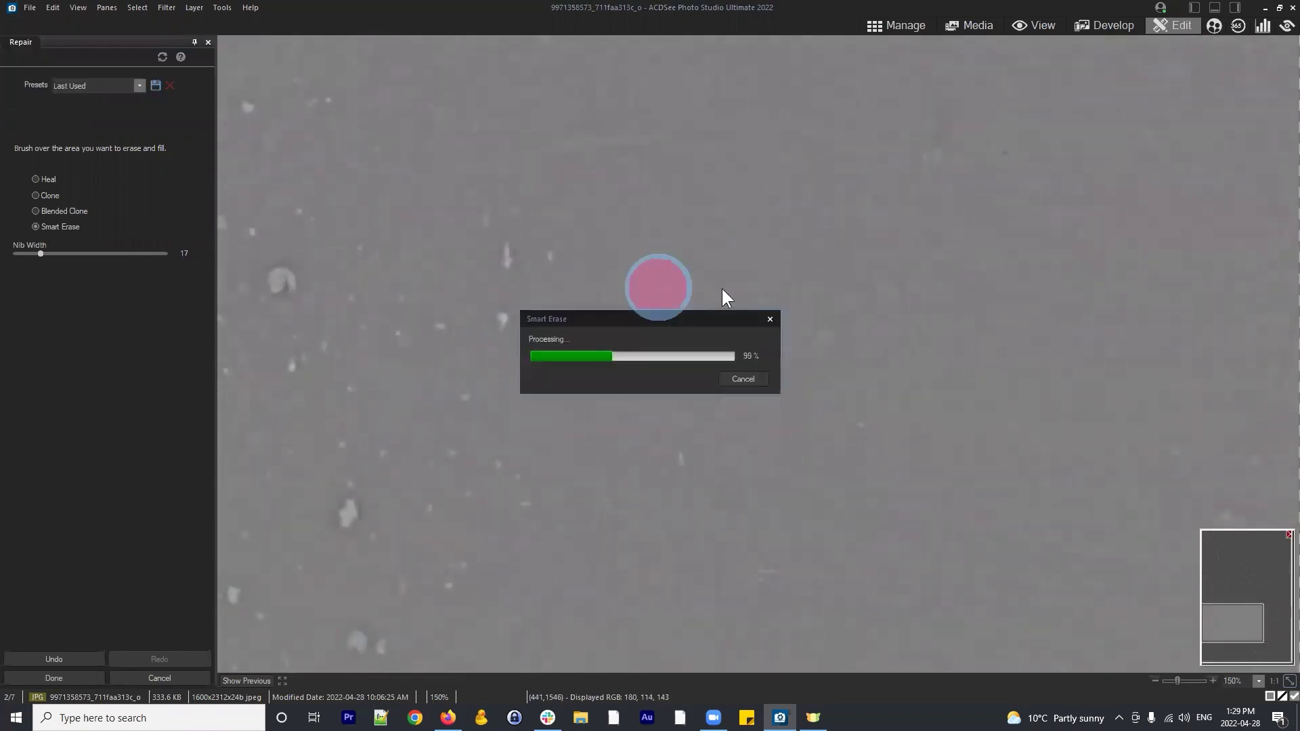
click(692, 319)
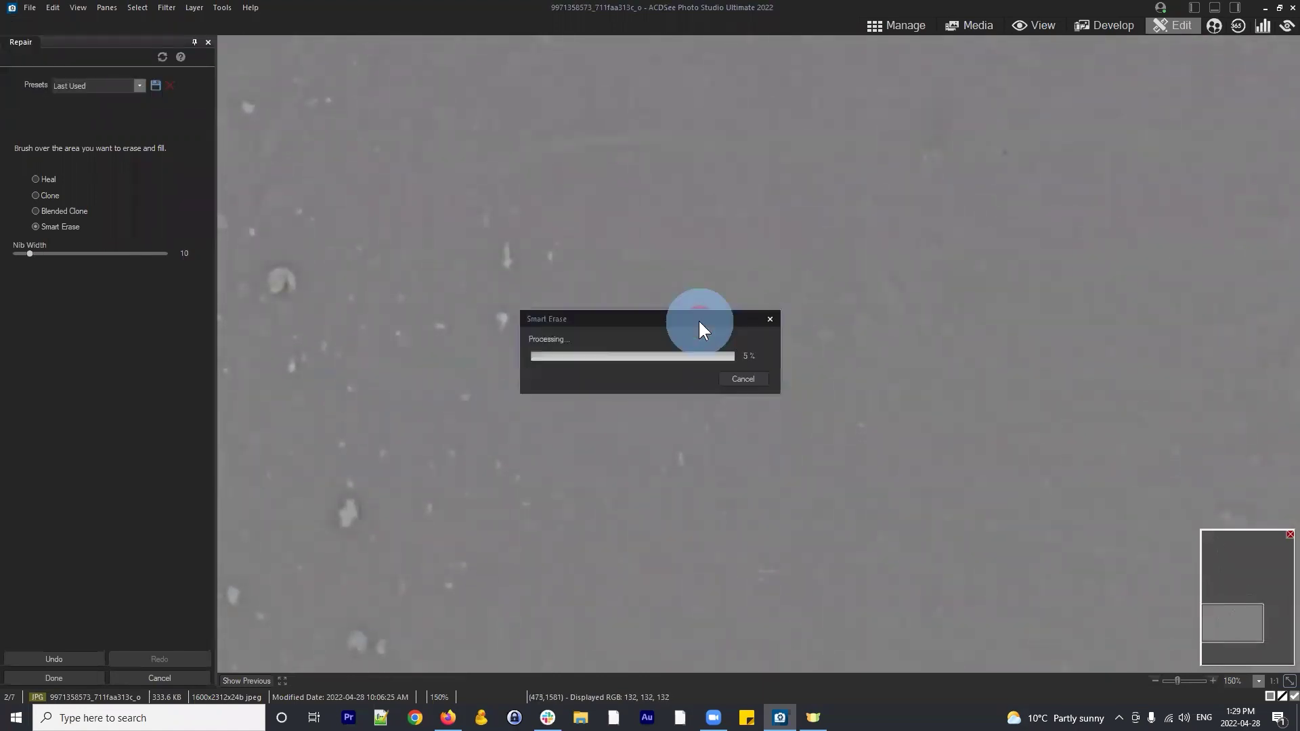
click(687, 366)
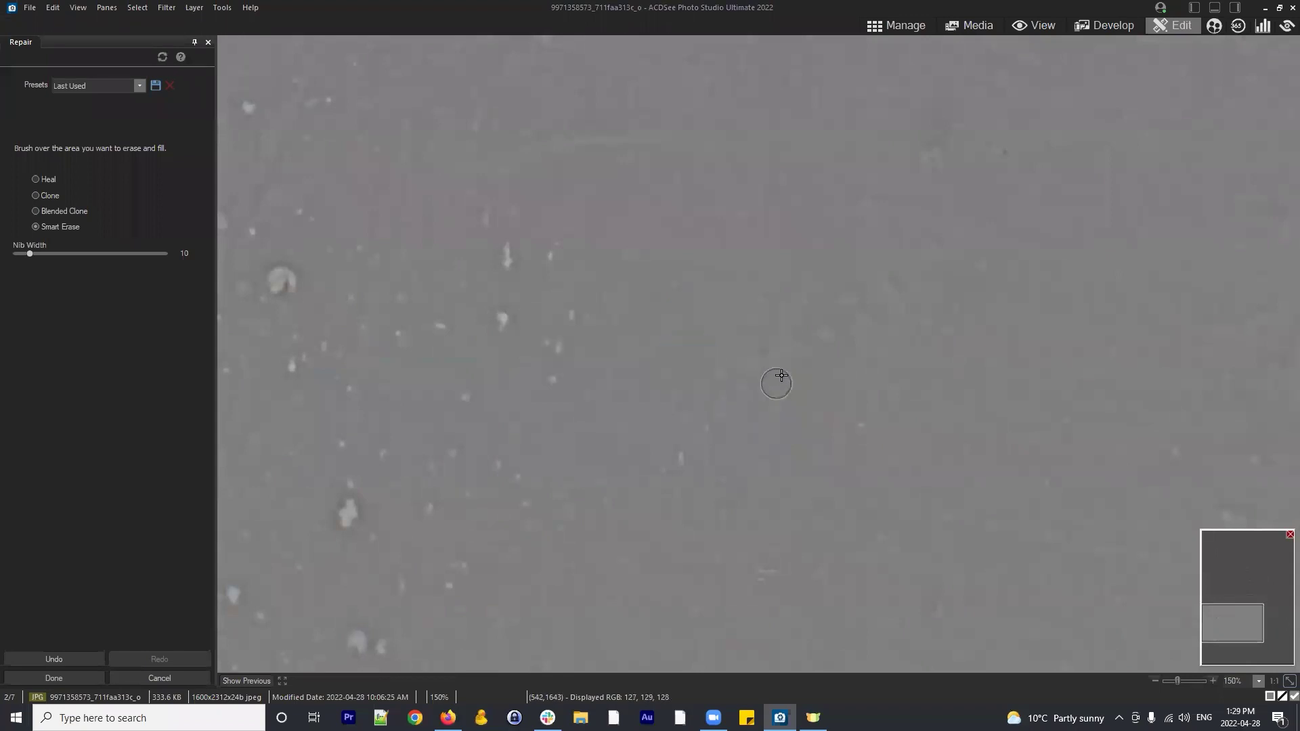
click(772, 359)
click(724, 380)
Smart-erase the elongated bright marks and neighbouring dots along the cluster's upper edge, using nib widths of 16 and 19
scroll(581, 344, up, 2)
click(588, 341)
scroll(596, 313, down, 3)
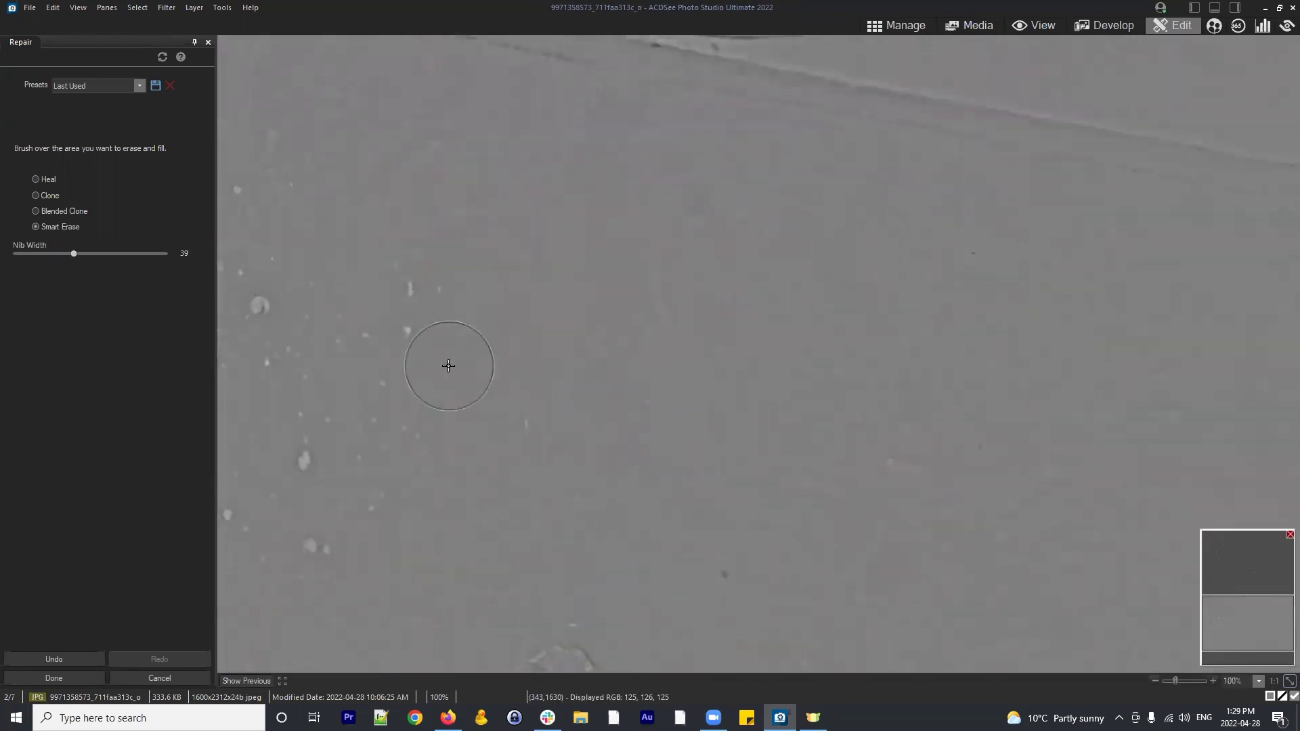
scroll(554, 389, up, 3)
click(466, 348)
scroll(573, 321, down, 3)
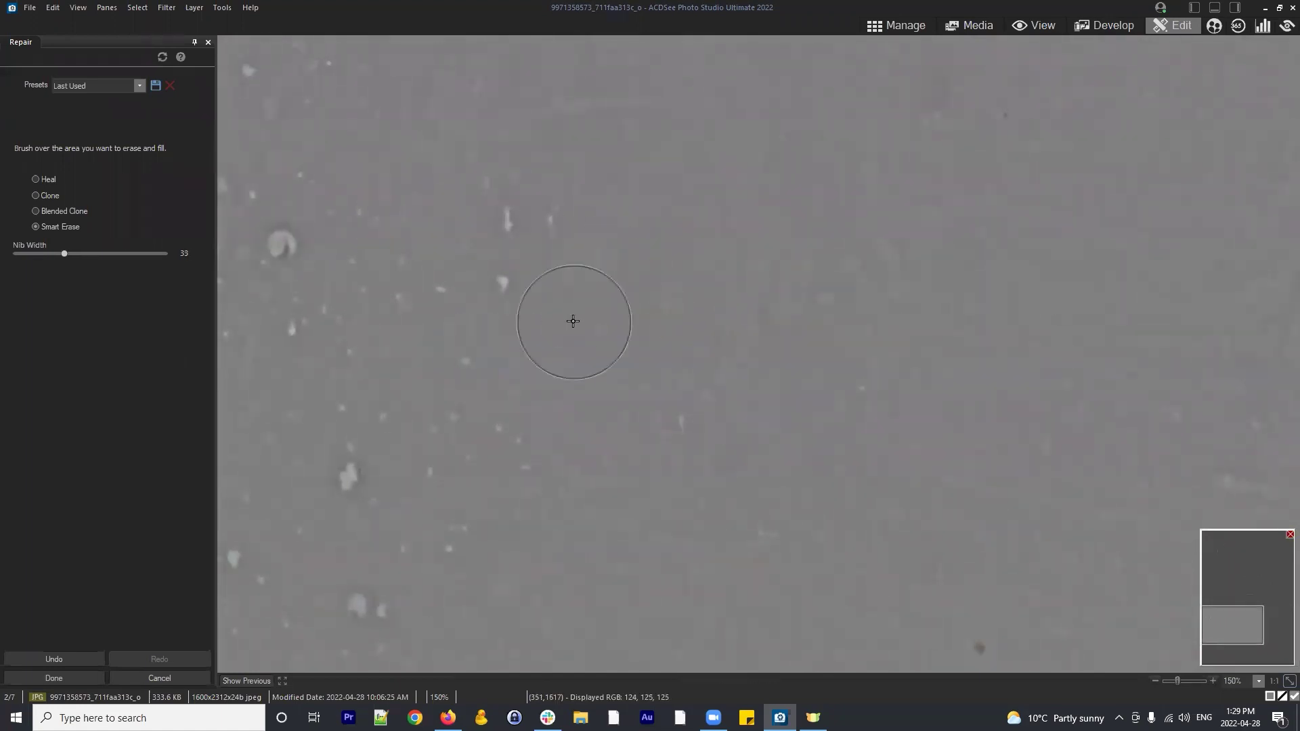
click(502, 284)
drag(546, 301, 494, 319)
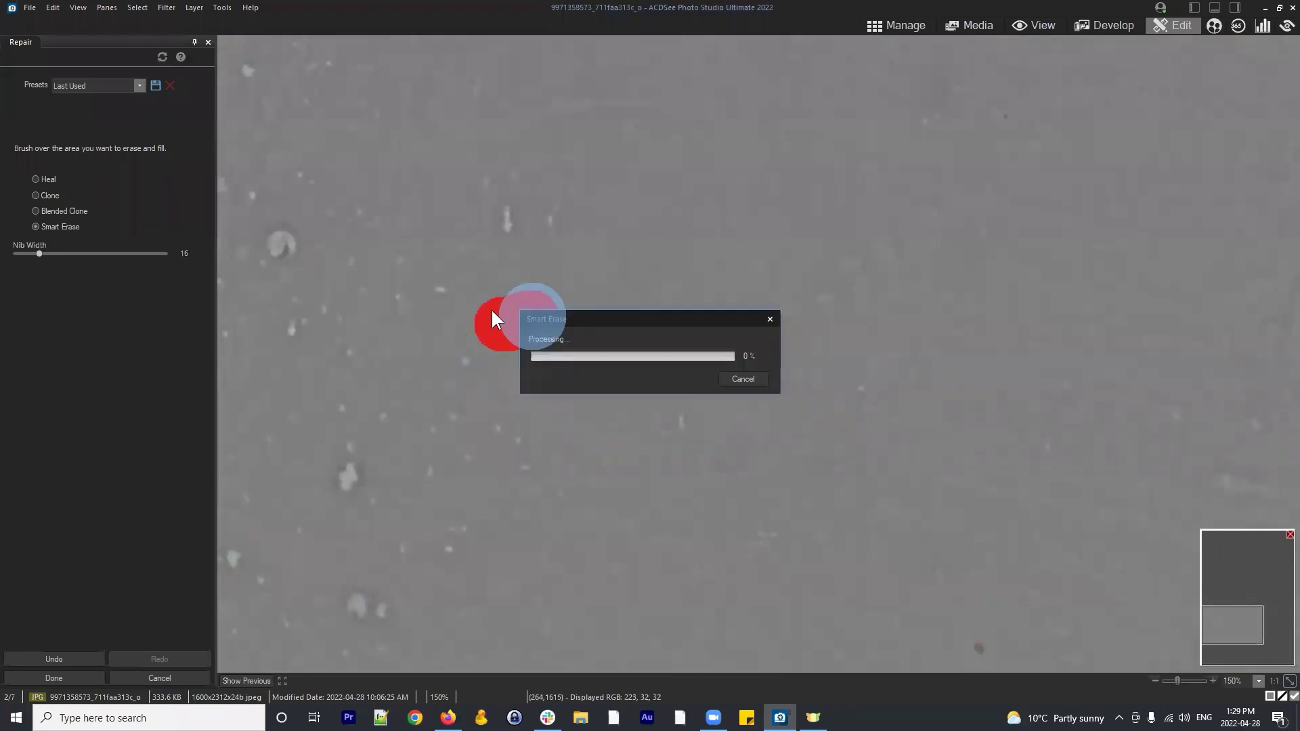
click(558, 207)
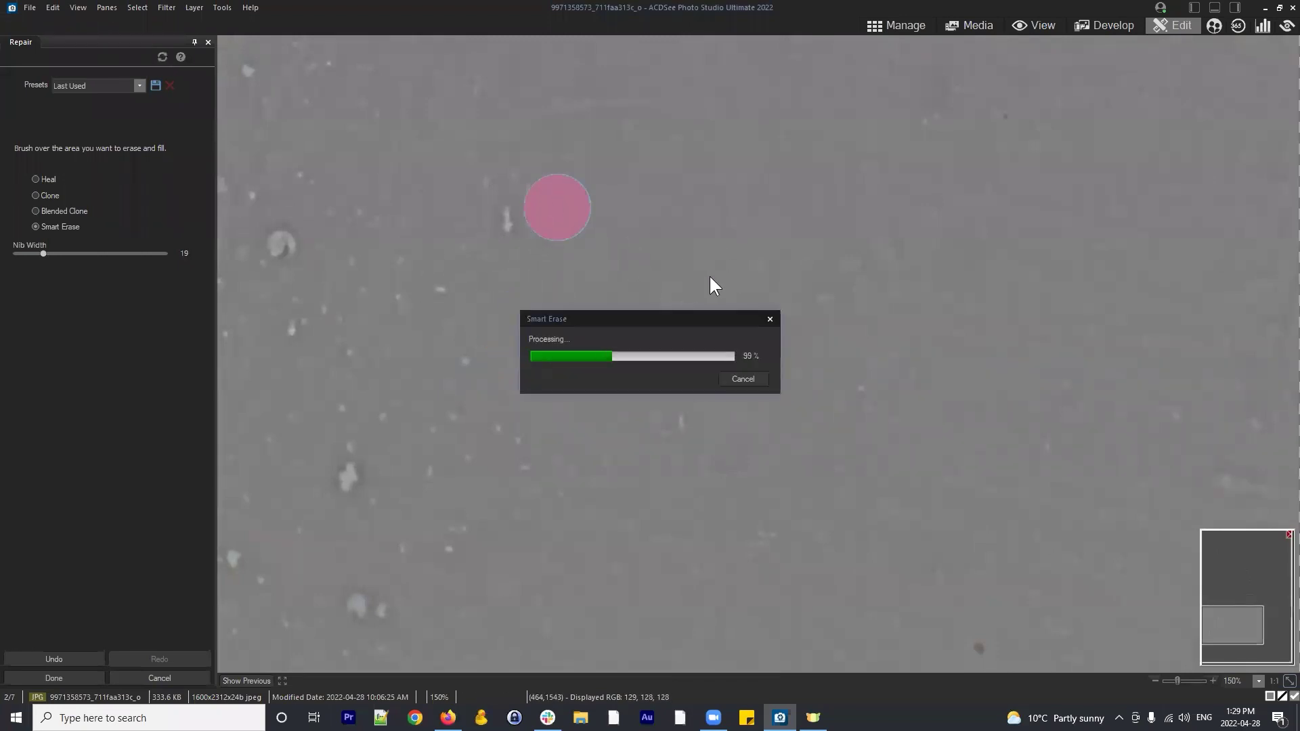
click(505, 218)
Try to smart-erase the lower speck cluster in a single dab with a nib width of 73
scroll(591, 328, up, 4)
scroll(594, 371, up, 10)
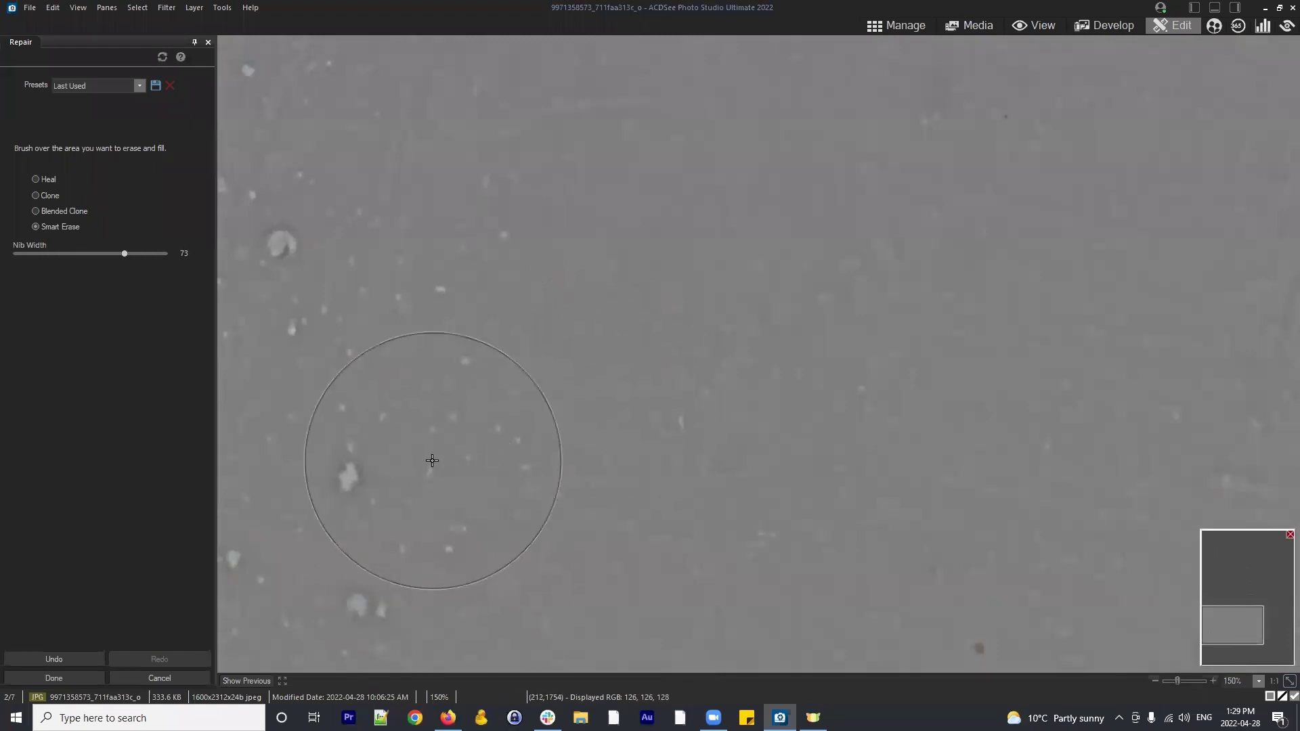
click(432, 461)
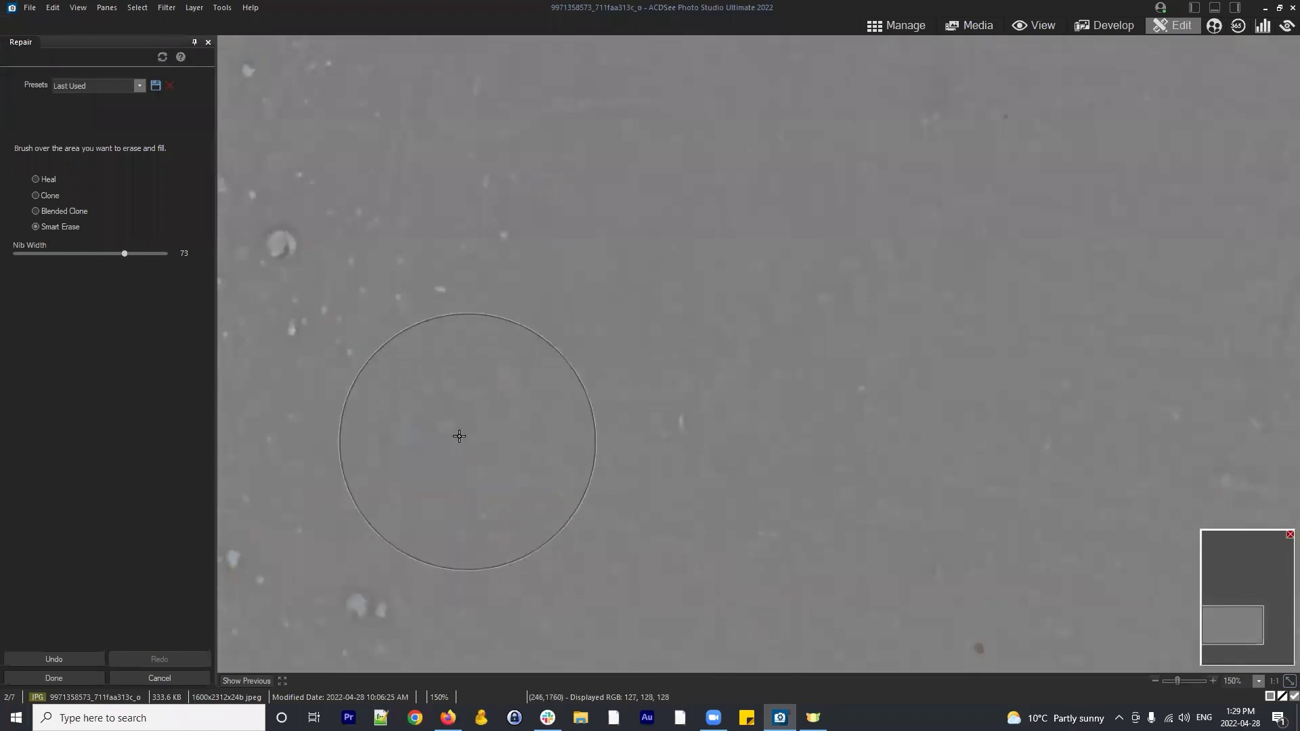
key(ctrl+z)
Try to smart-erase the lower speck cluster with broad strokes at a nib width of 72
scroll(502, 436, down, 1)
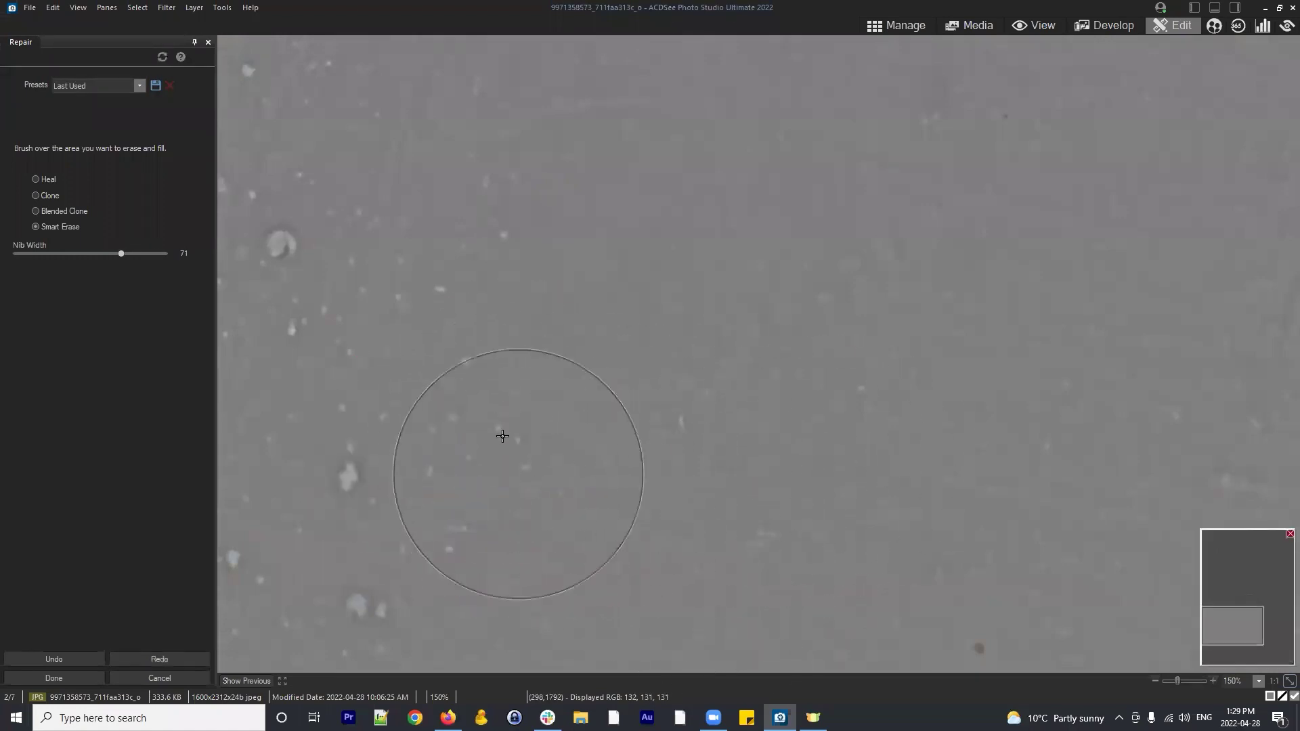
scroll(442, 485, down, 1)
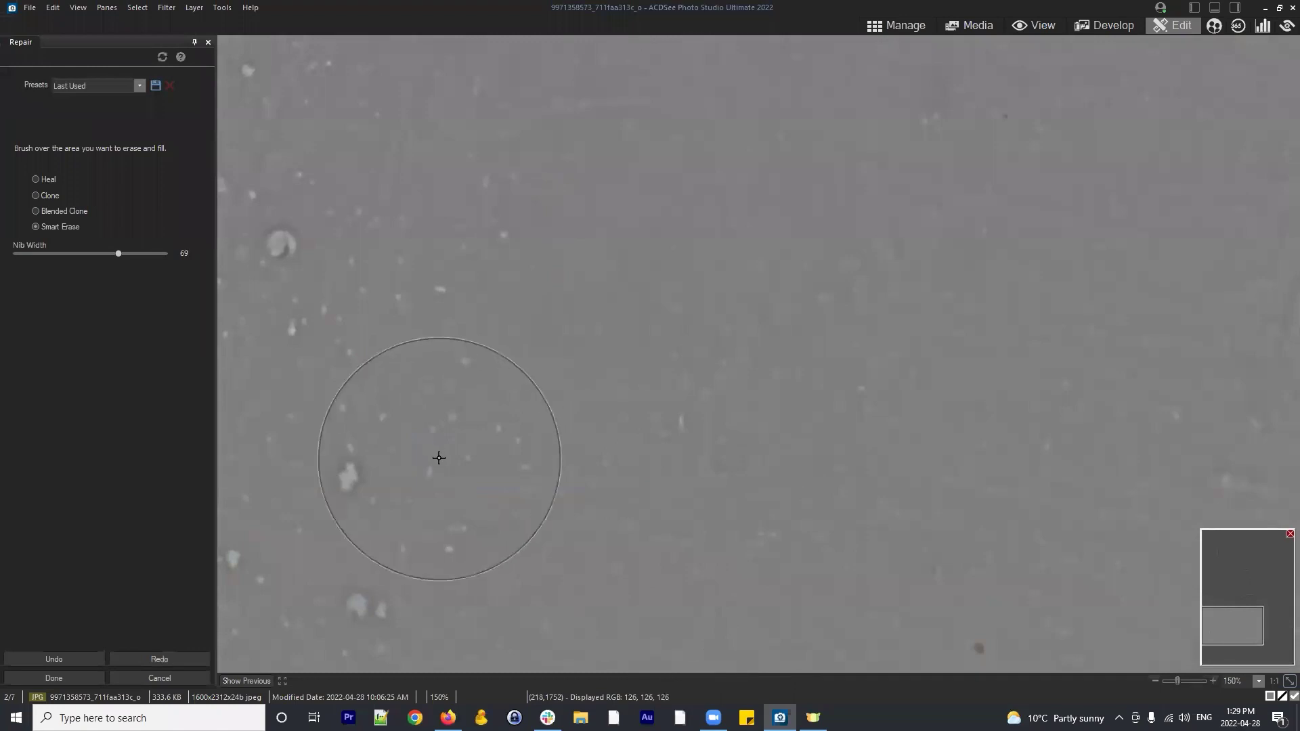
scroll(406, 261, up, 3)
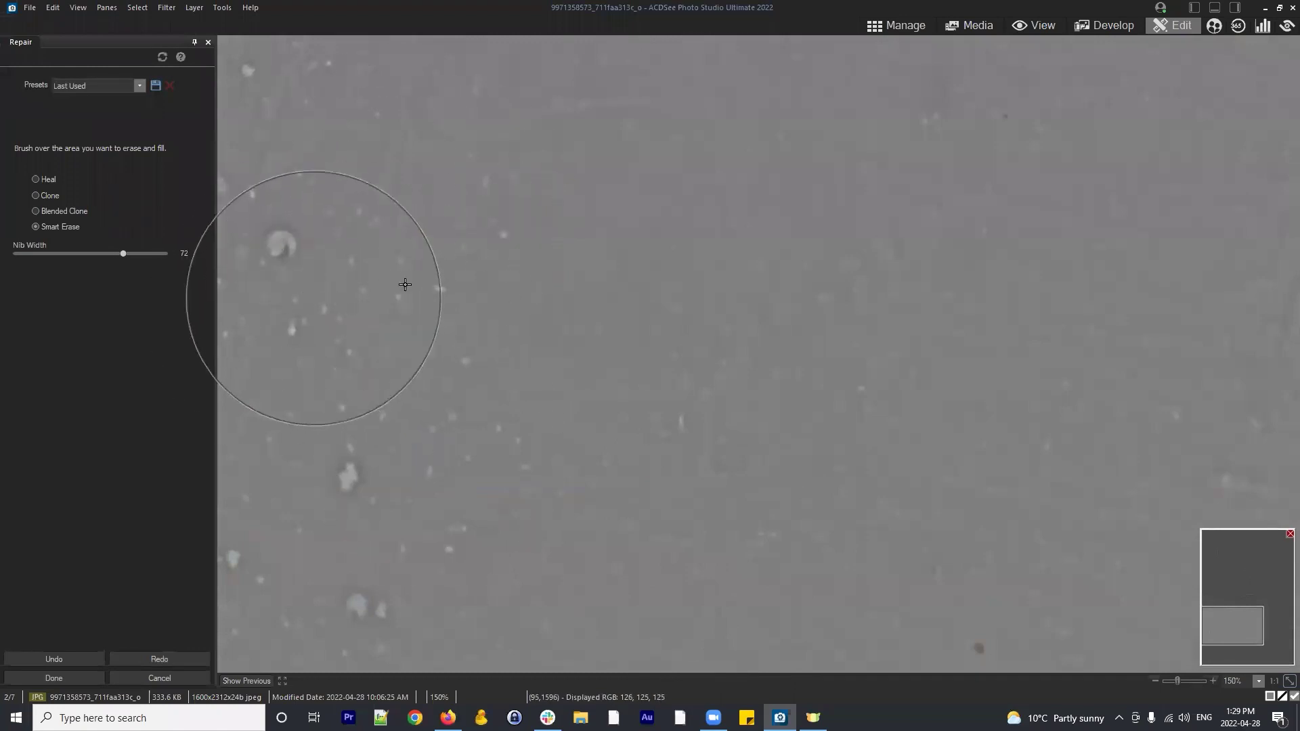
drag(528, 572, 416, 609)
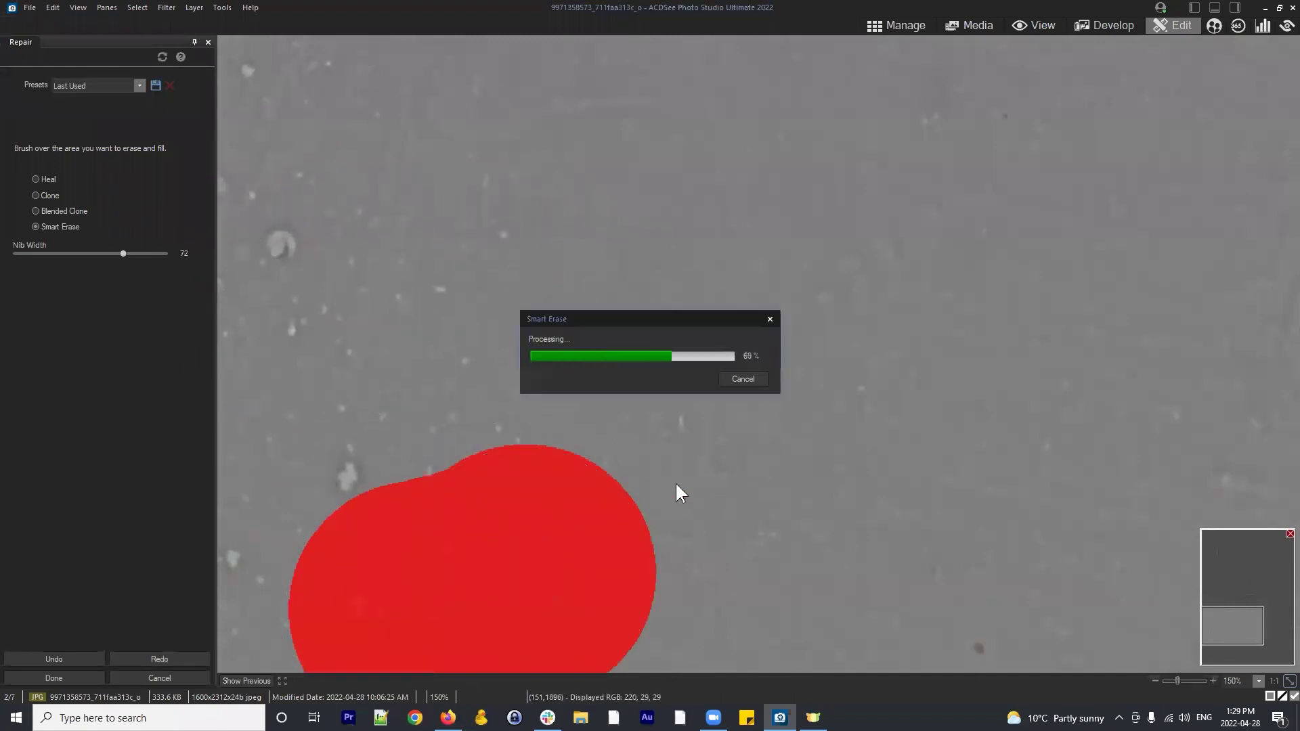
mouse_move(617, 415)
mouse_down()
mouse_move(589, 274)
mouse_move(731, 247)
mouse_move(778, 266)
mouse_up()
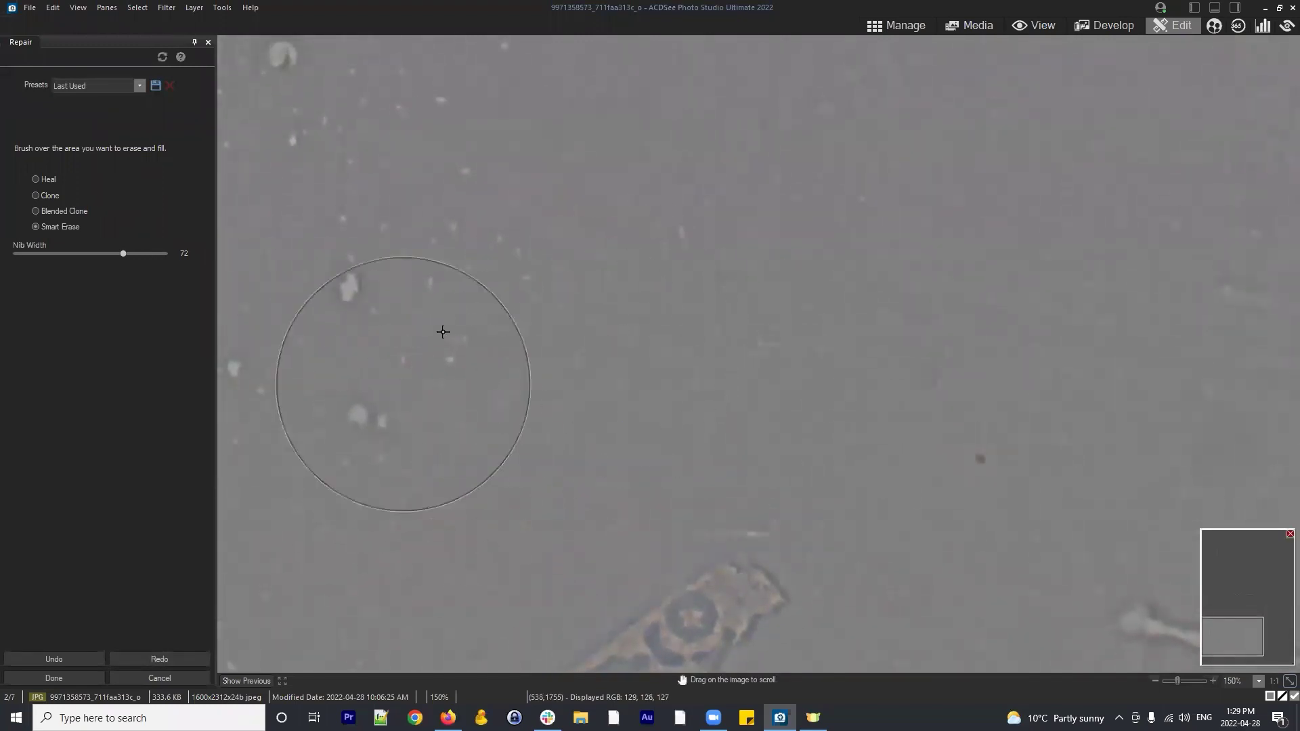
drag(379, 363, 443, 206)
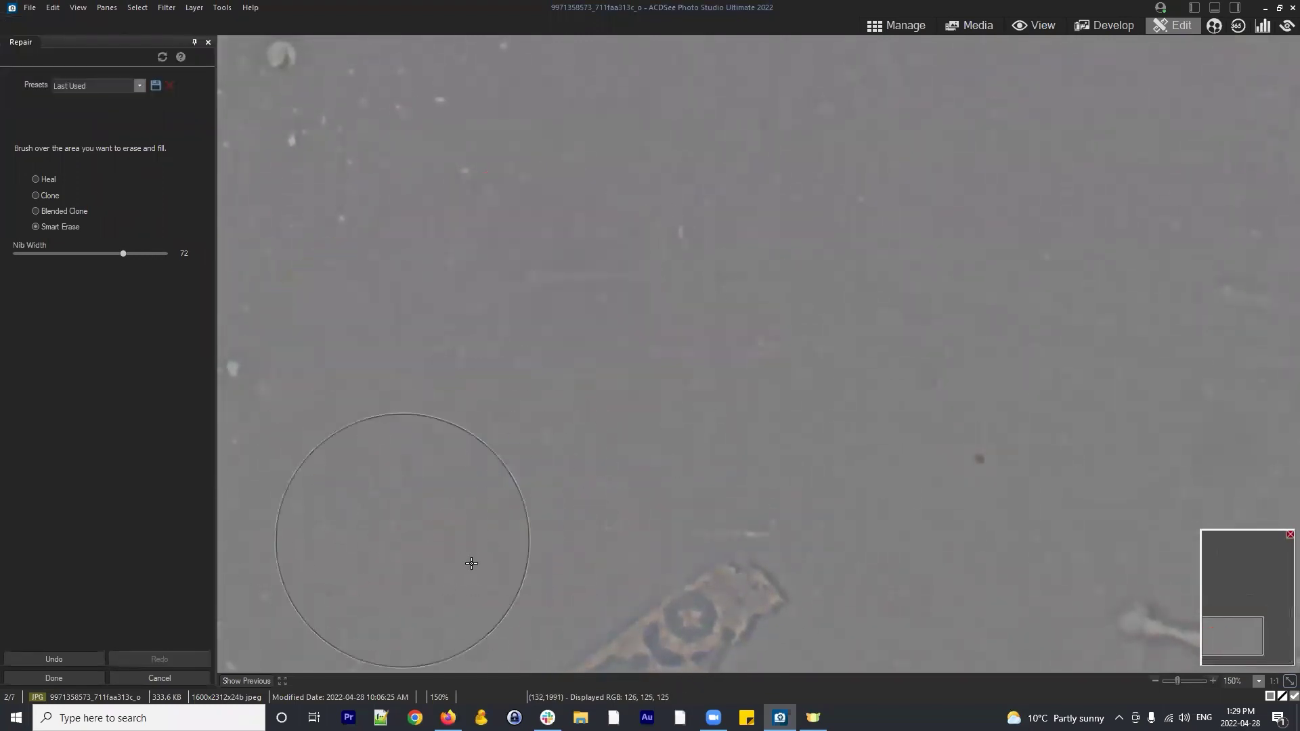
Try to smart-erase the lower blobs and surrounding specks in one sweep with a nib width of 67
scroll(636, 371, down, 3)
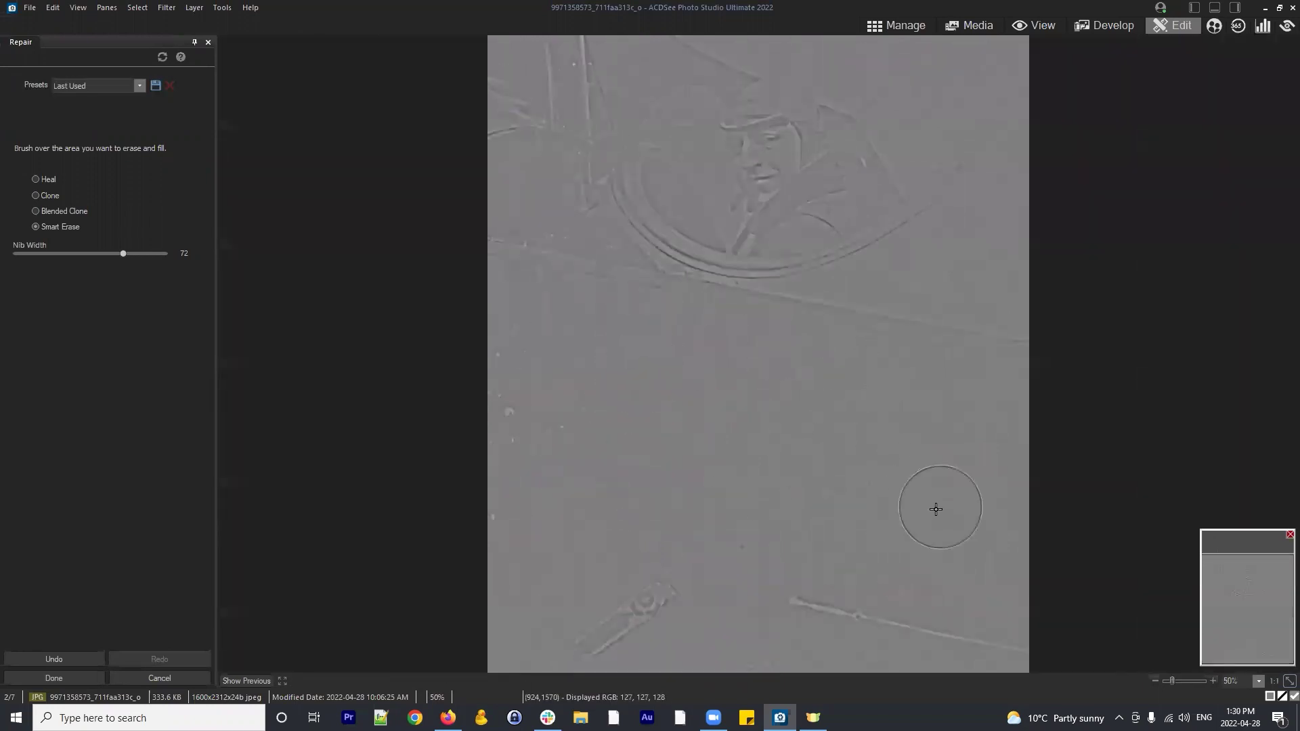
scroll(758, 481, down, 1)
scroll(792, 460, up, 1)
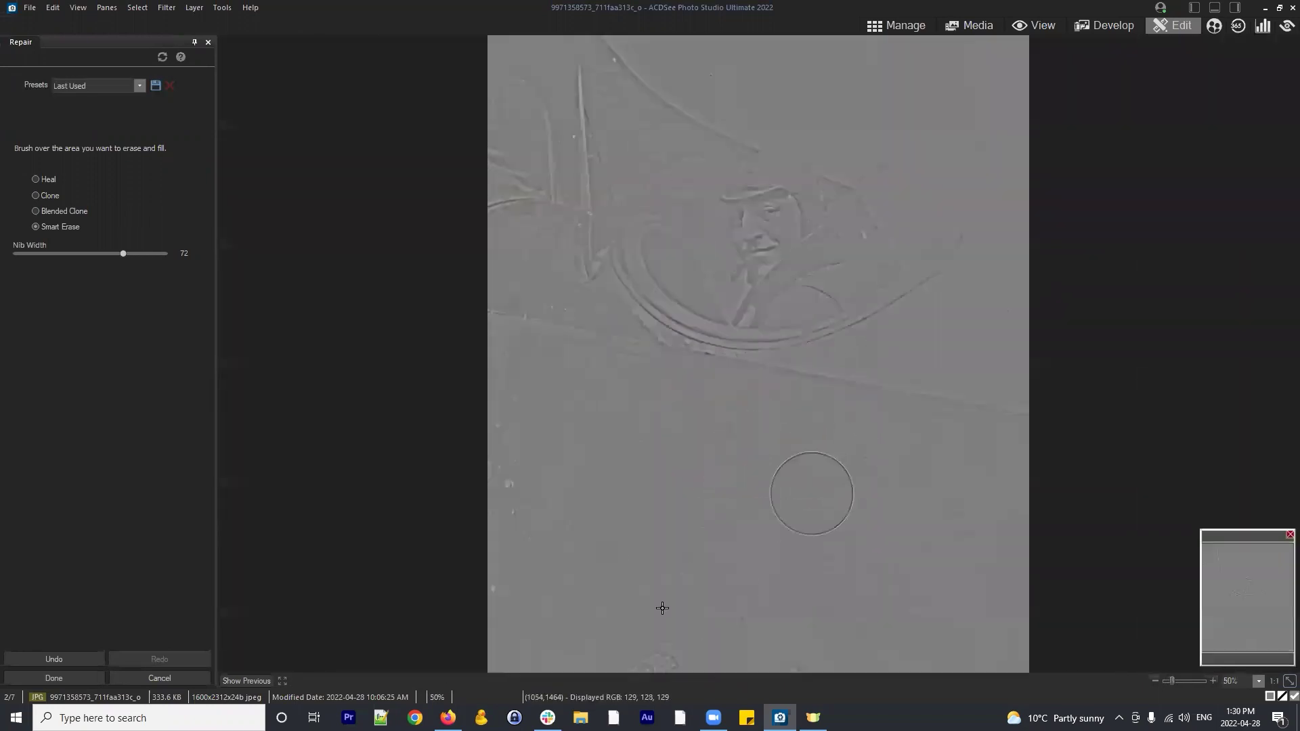
scroll(737, 535, up, 2)
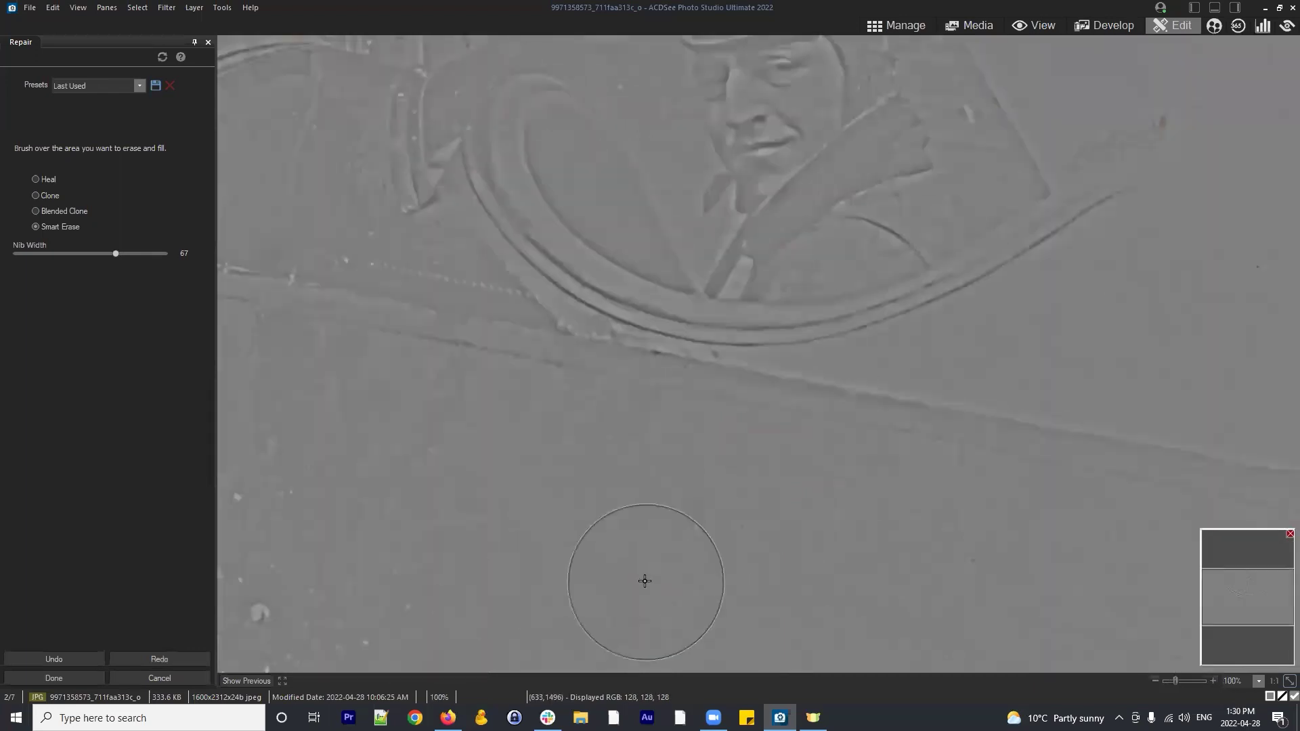
scroll(632, 484, down, 5)
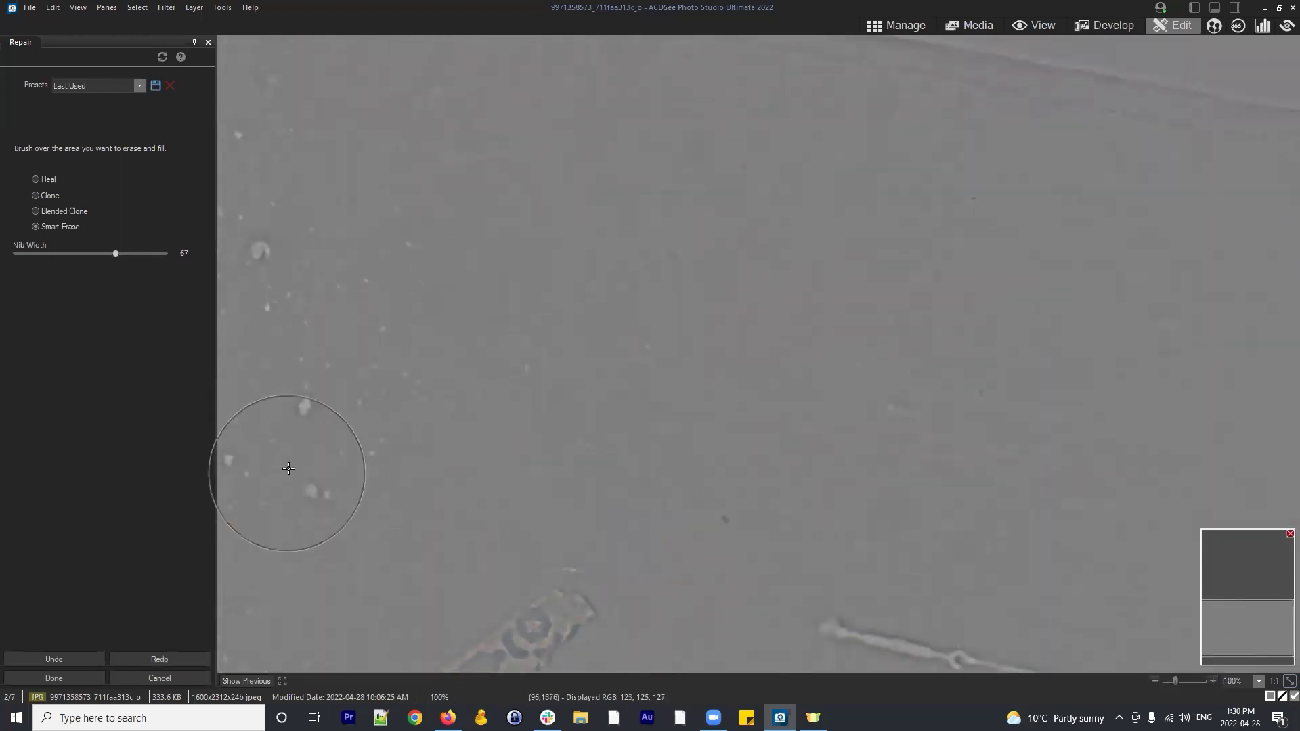
drag(287, 467, 420, 394)
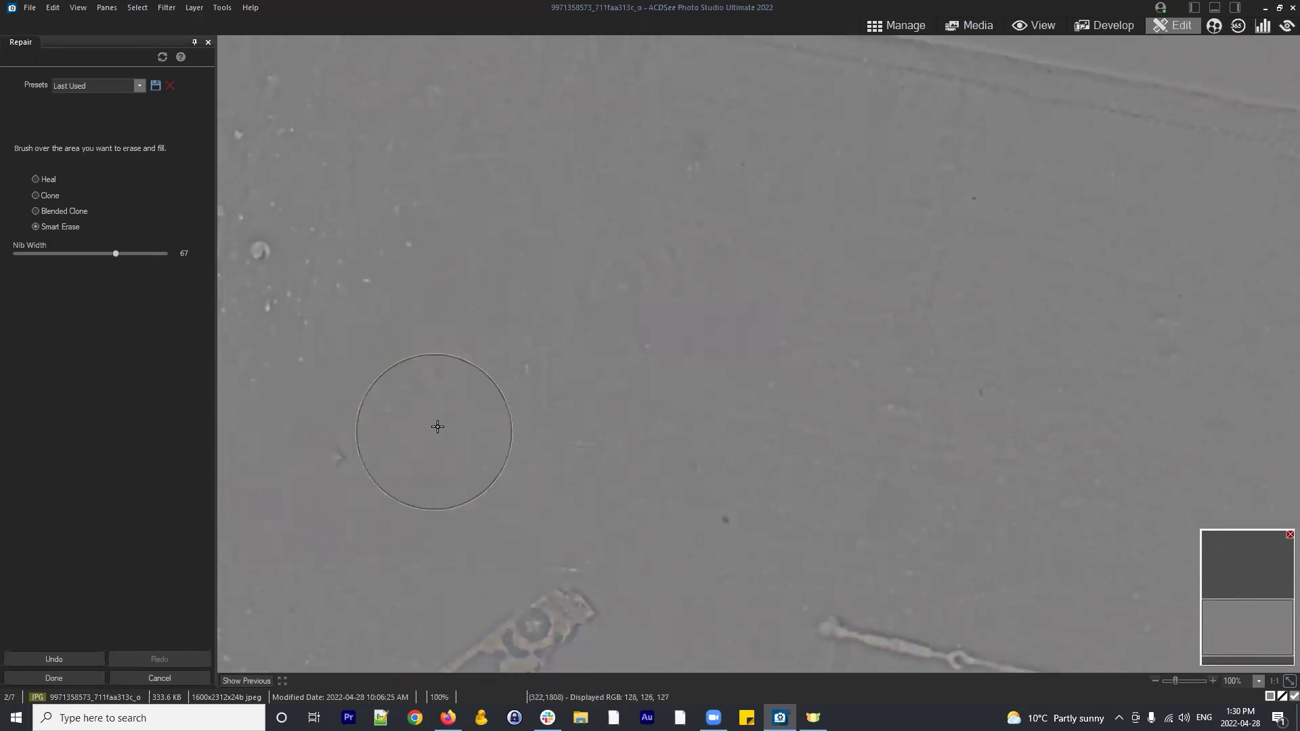
key(ctrl+z)
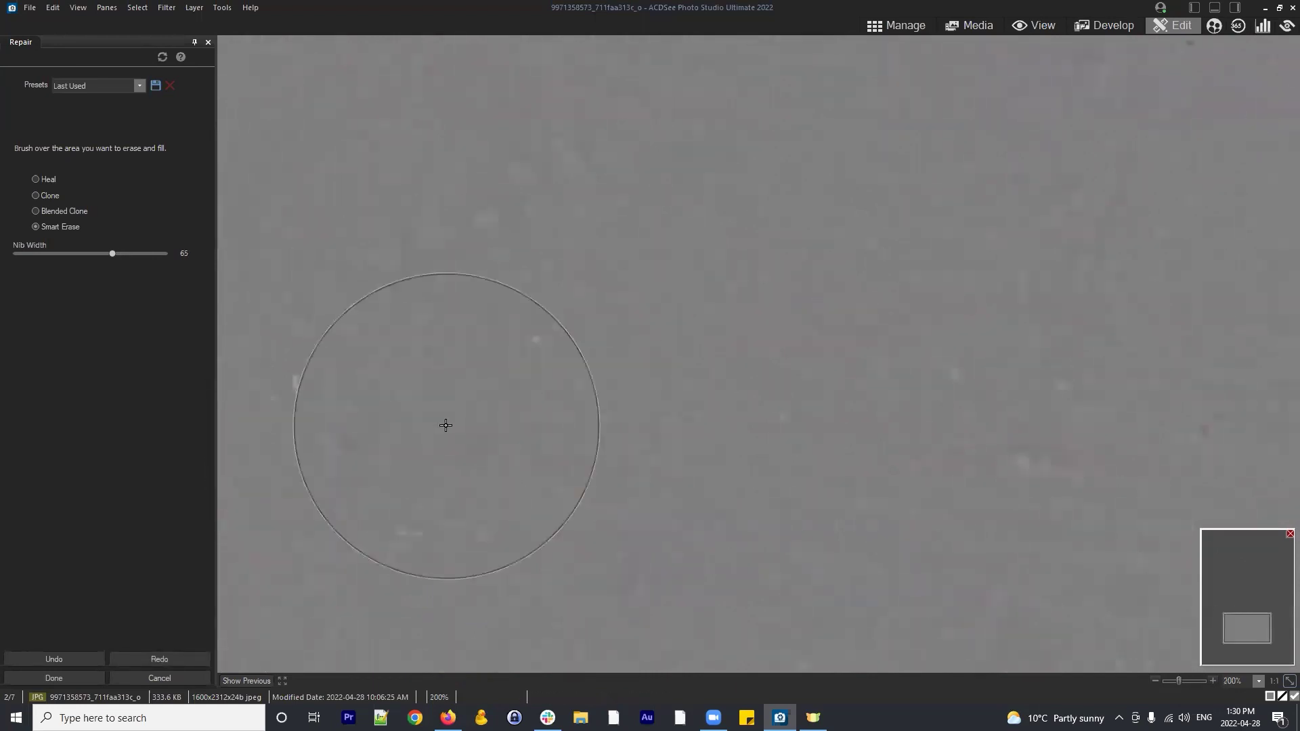
Smart-erase the larger white blobs and nearby specks along the panel's lower edge area, reducing the nib width to 28
drag(406, 377, 505, 287)
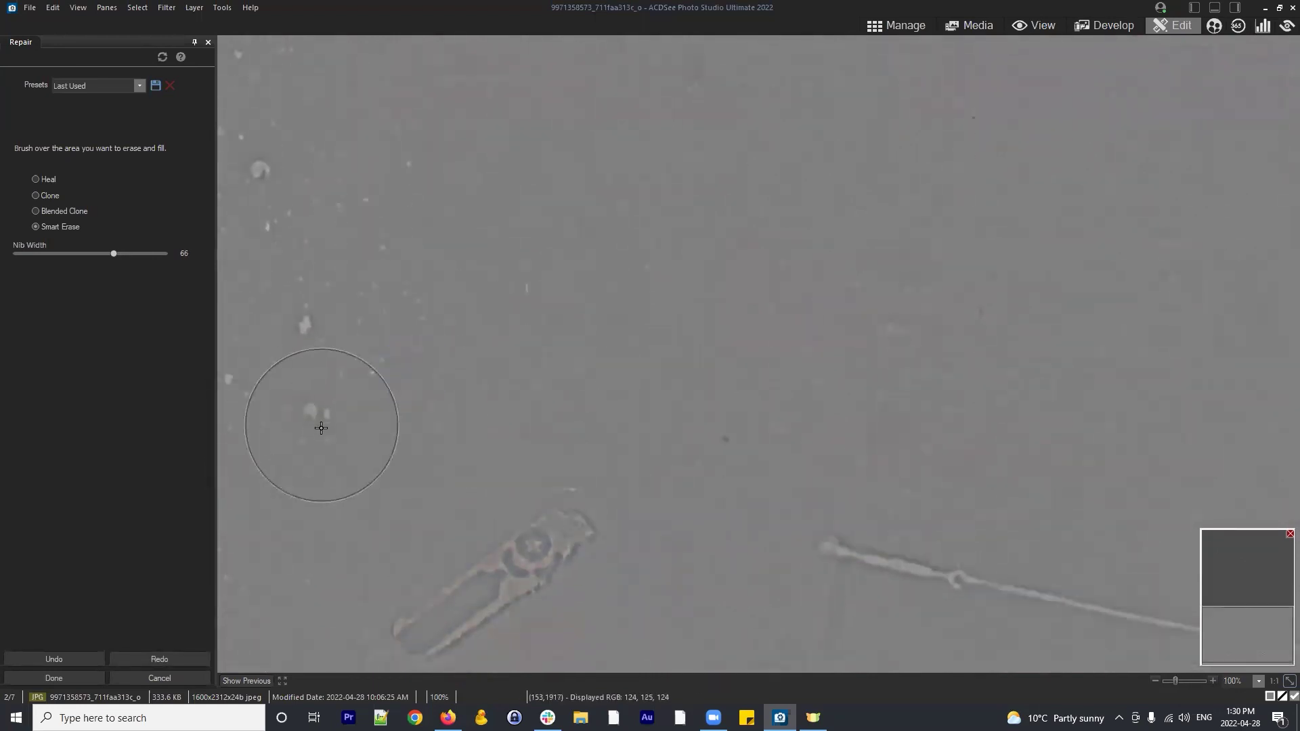
scroll(321, 405, down, 3)
drag(322, 424, 314, 423)
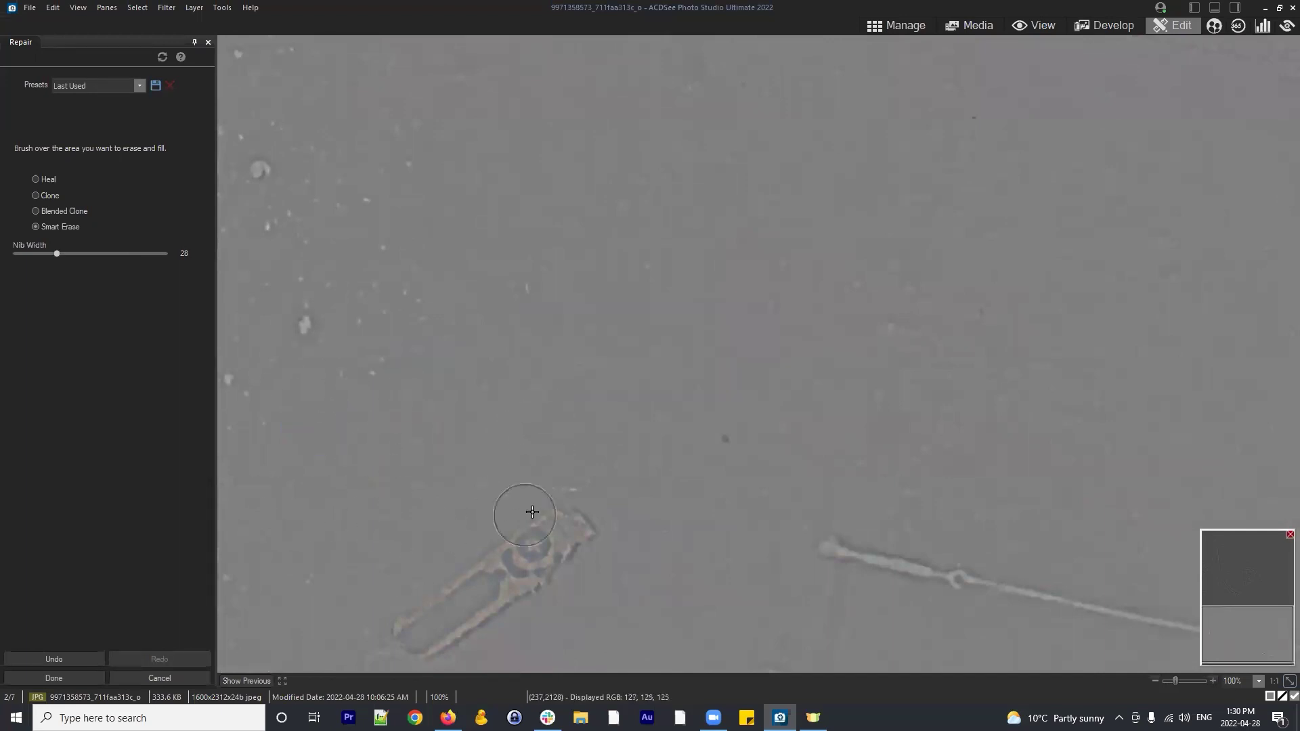
drag(383, 366, 379, 363)
click(306, 324)
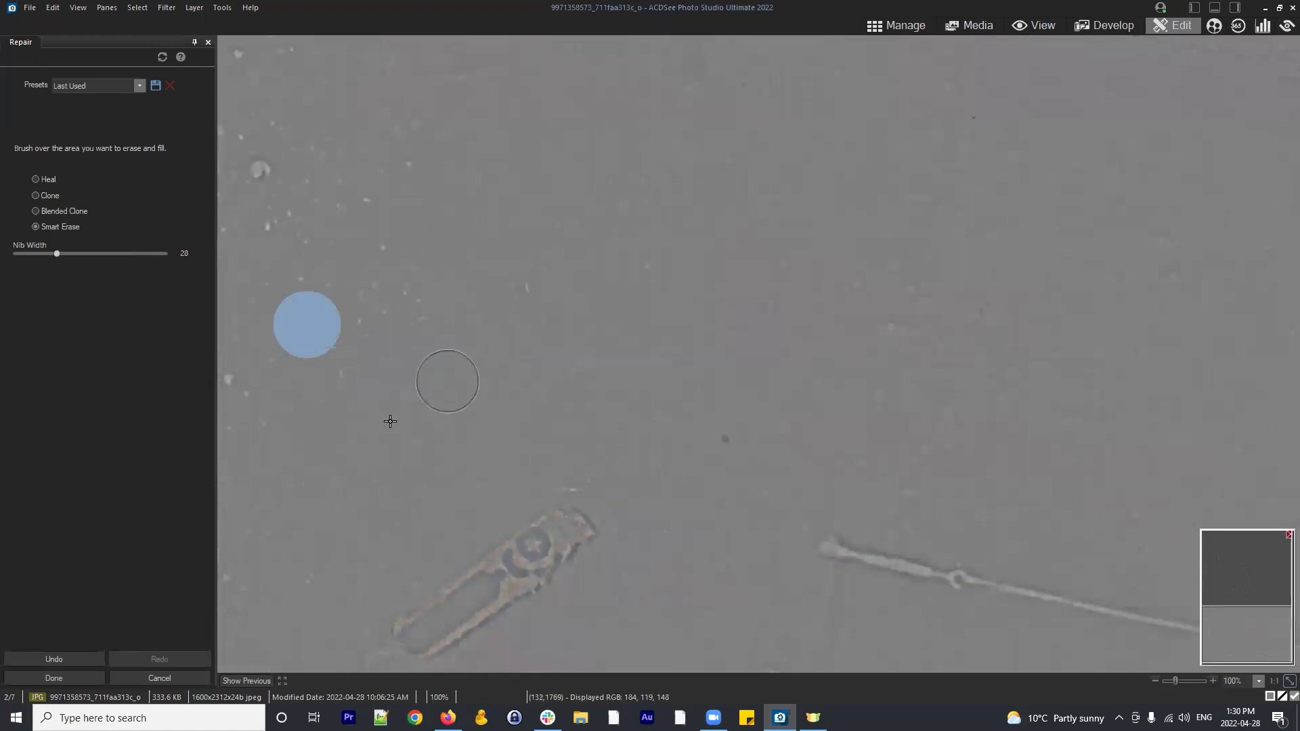
click(233, 380)
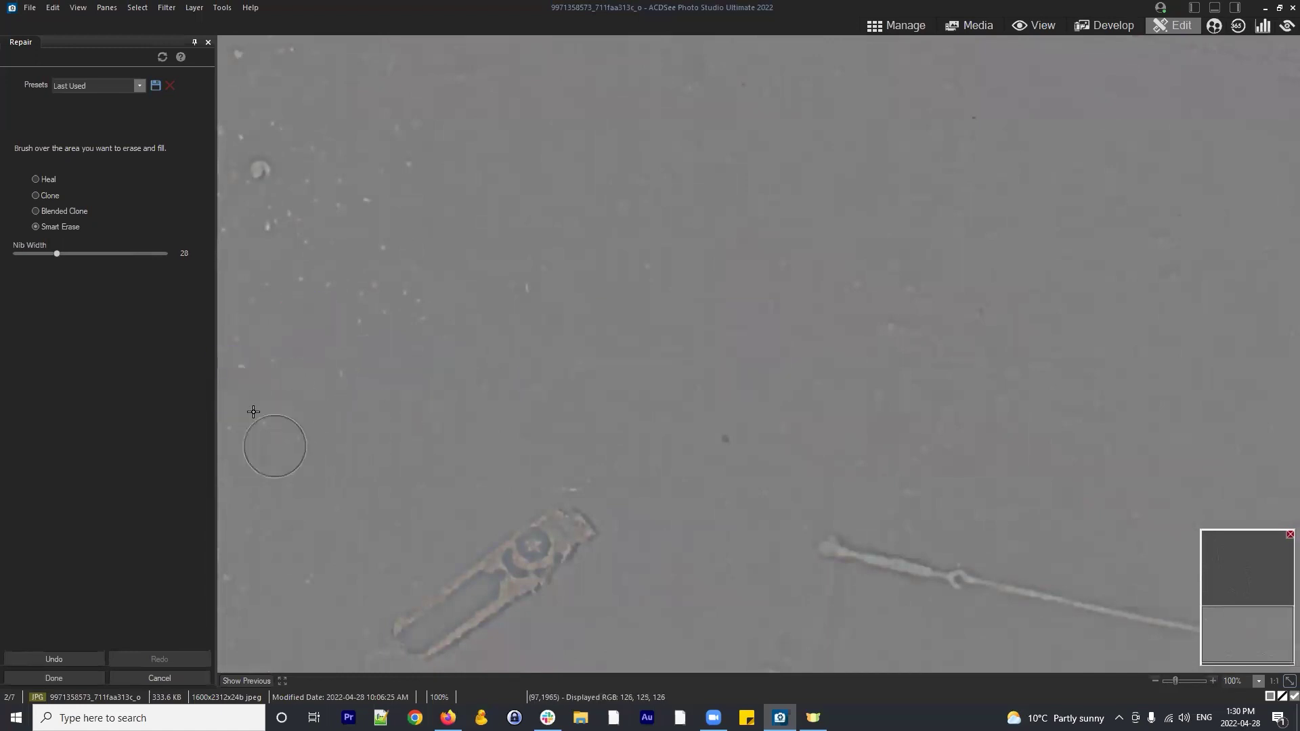
Smart-erase the remaining scattered small specks around the lower panel, using a nib width of 15
click(239, 370)
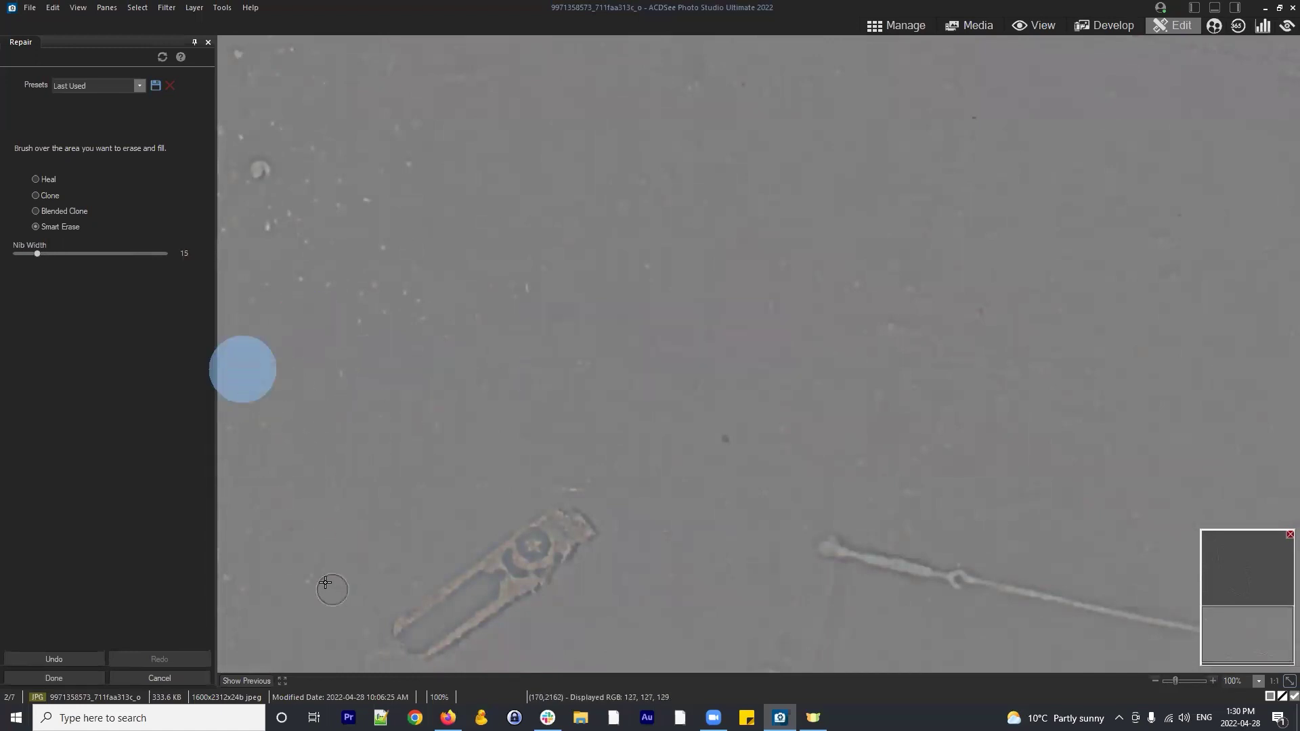
click(309, 581)
click(232, 576)
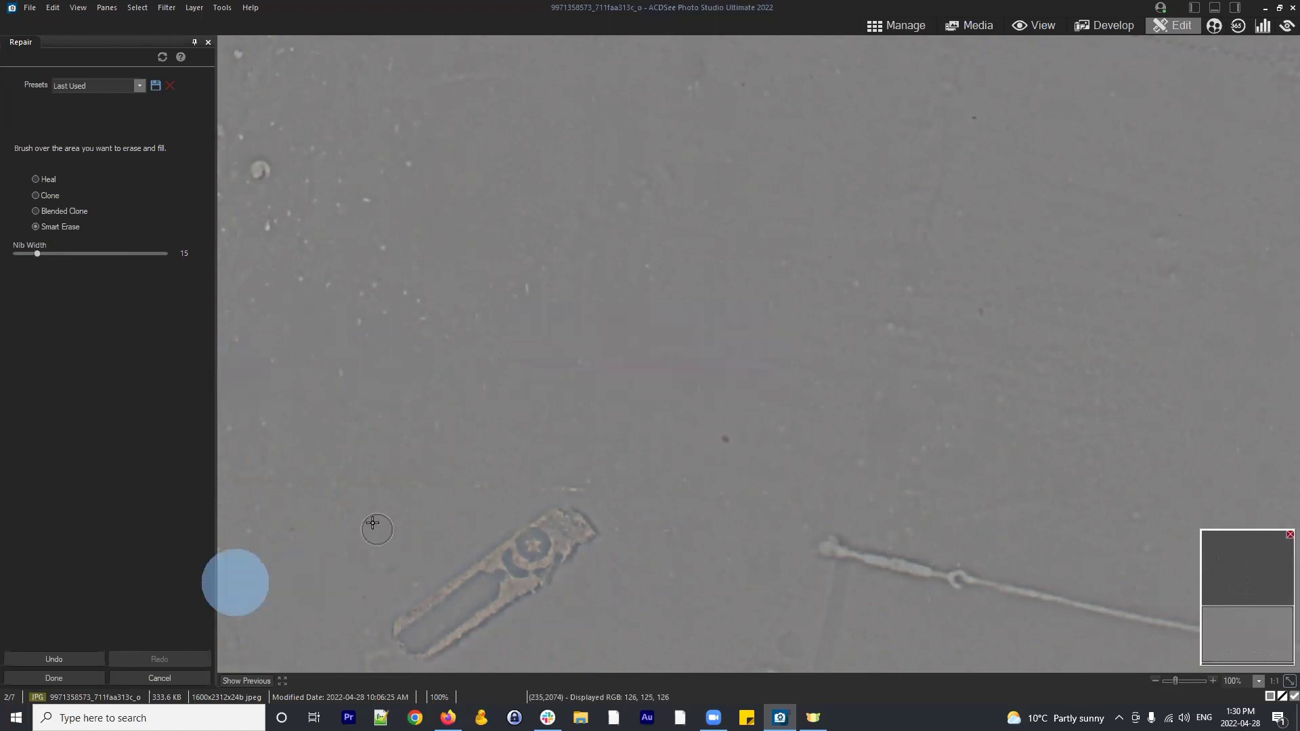
click(262, 425)
click(411, 253)
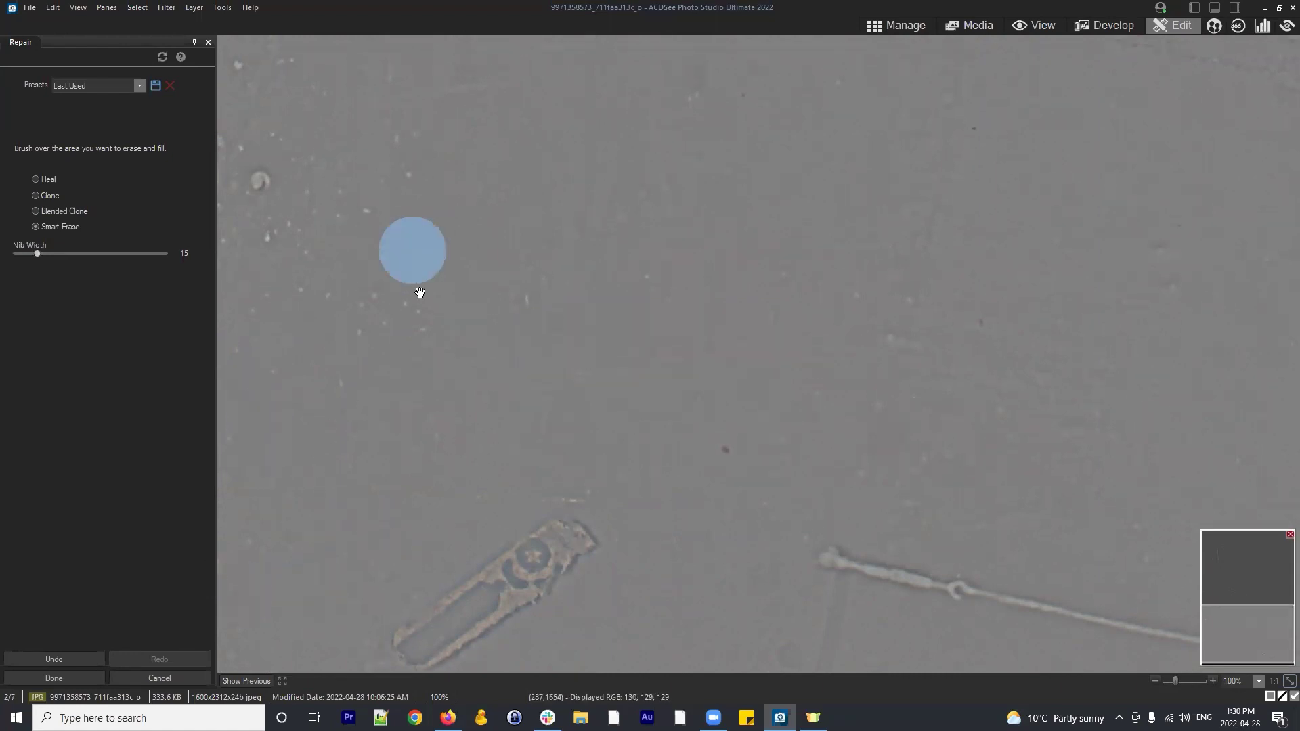
scroll(501, 365, up, 1)
click(525, 357)
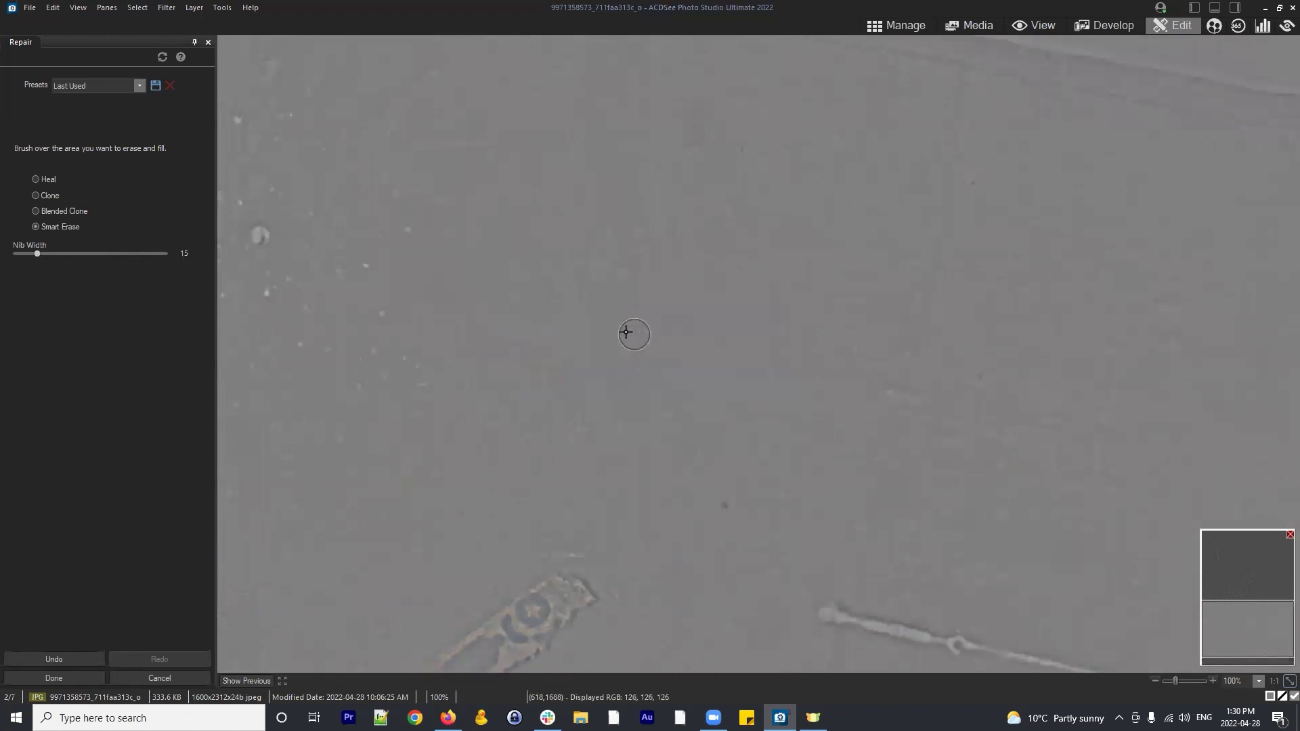
Smart-erase the faint stray specks to the right of the round white blob's speck cluster, using a nib width of 15
click(417, 364)
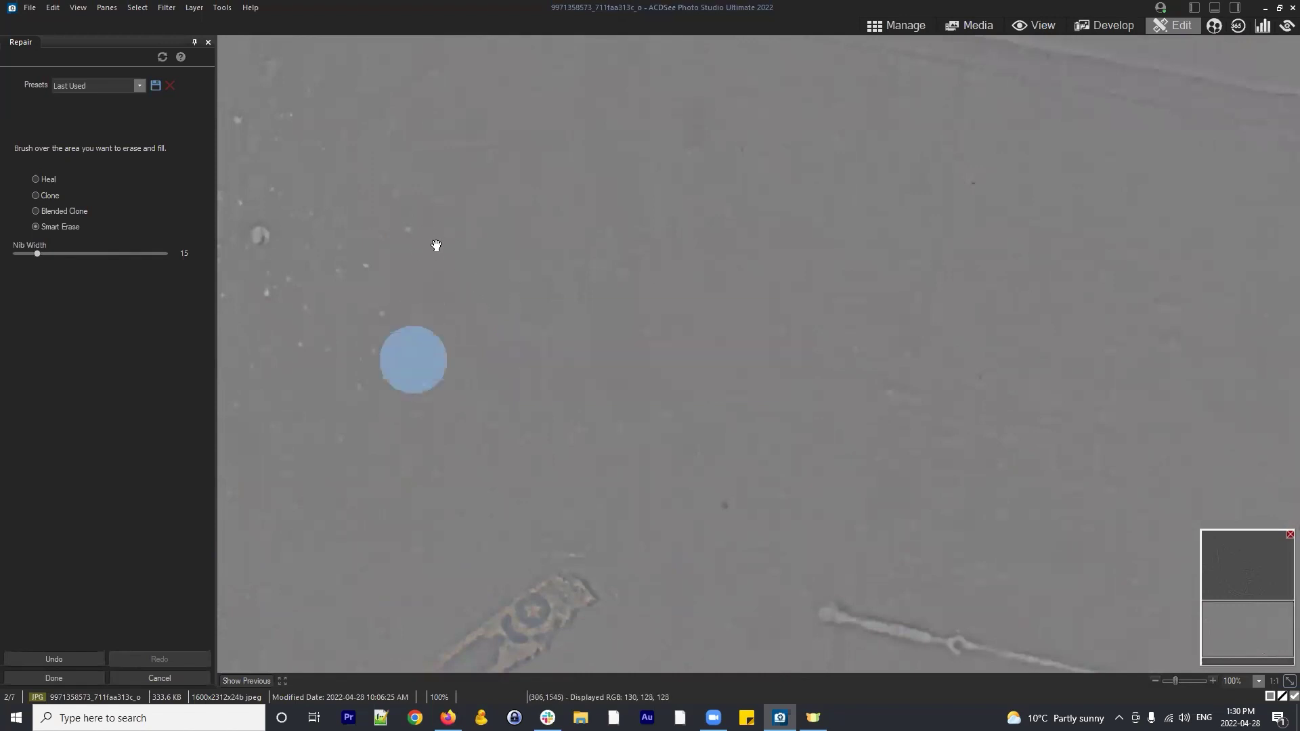
click(436, 247)
scroll(432, 313, up, 1)
click(407, 296)
click(473, 206)
scroll(482, 289, up, 1)
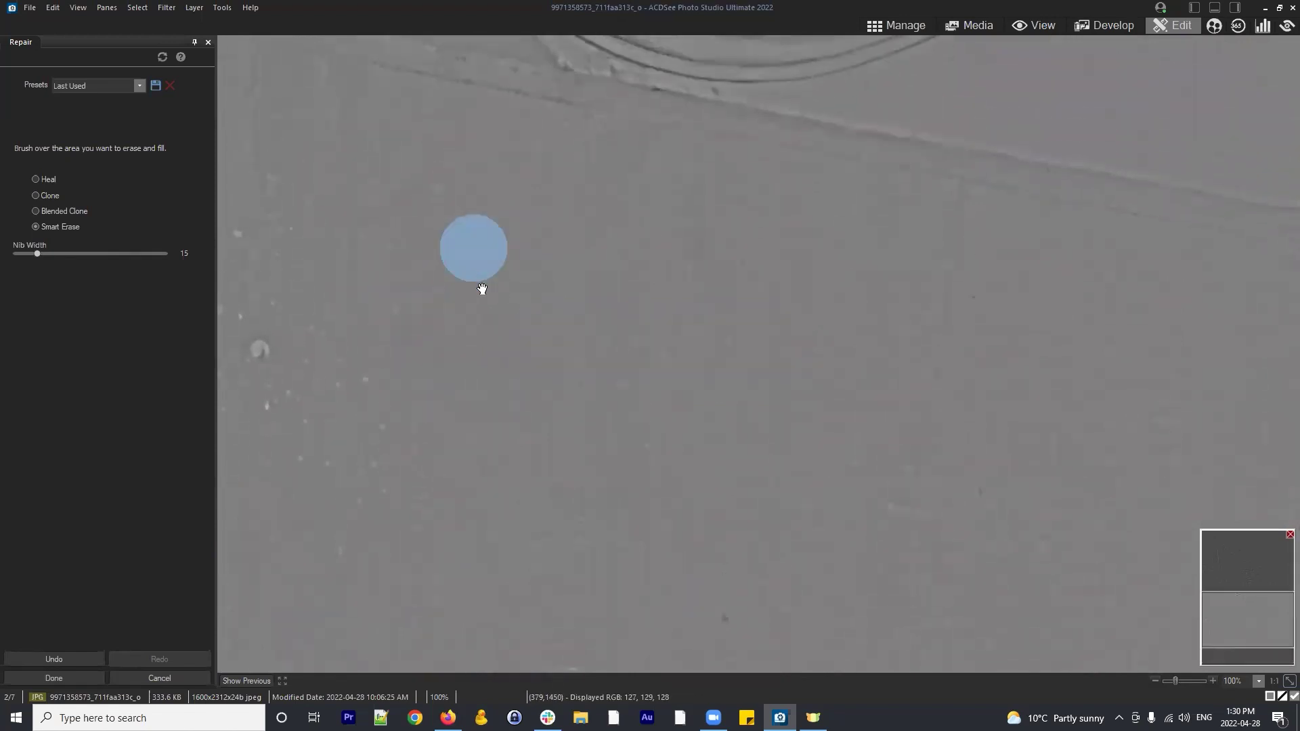
click(400, 304)
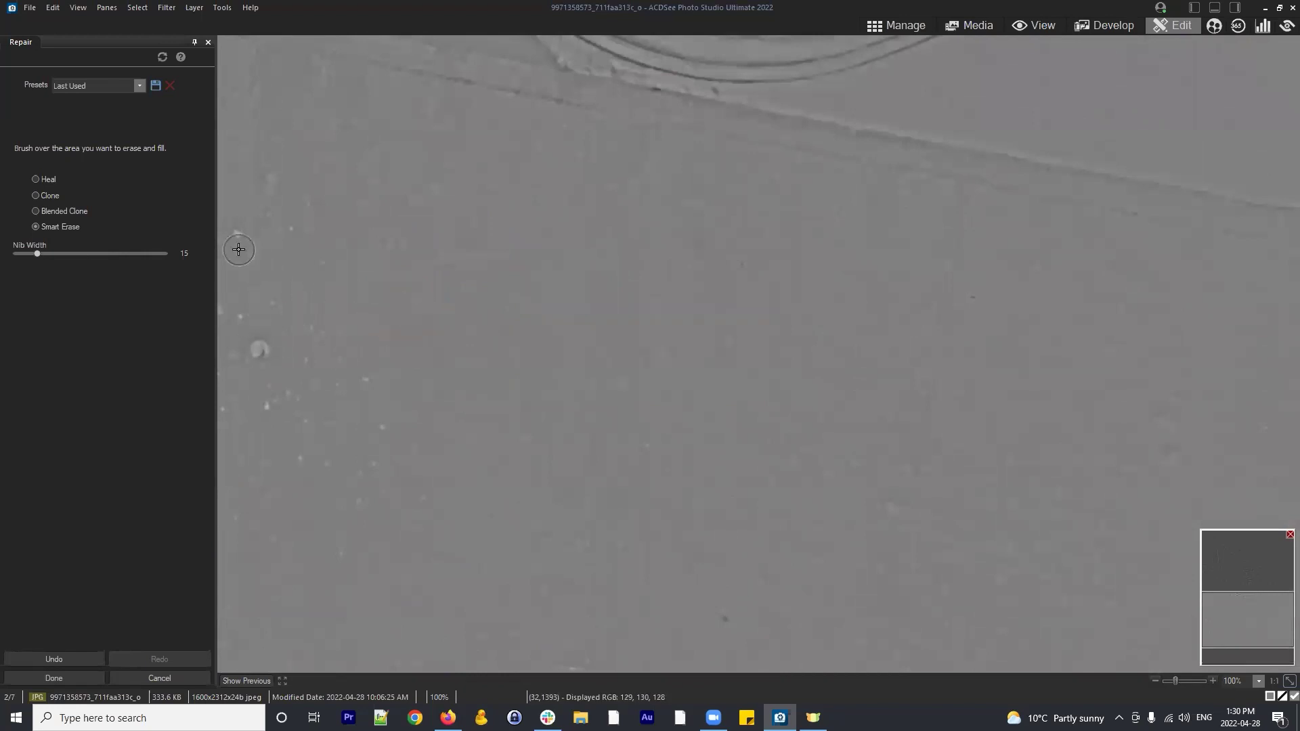
Smart-erase the small specks above the round white blob near the photo's left edge, using a nib width of 15
click(235, 235)
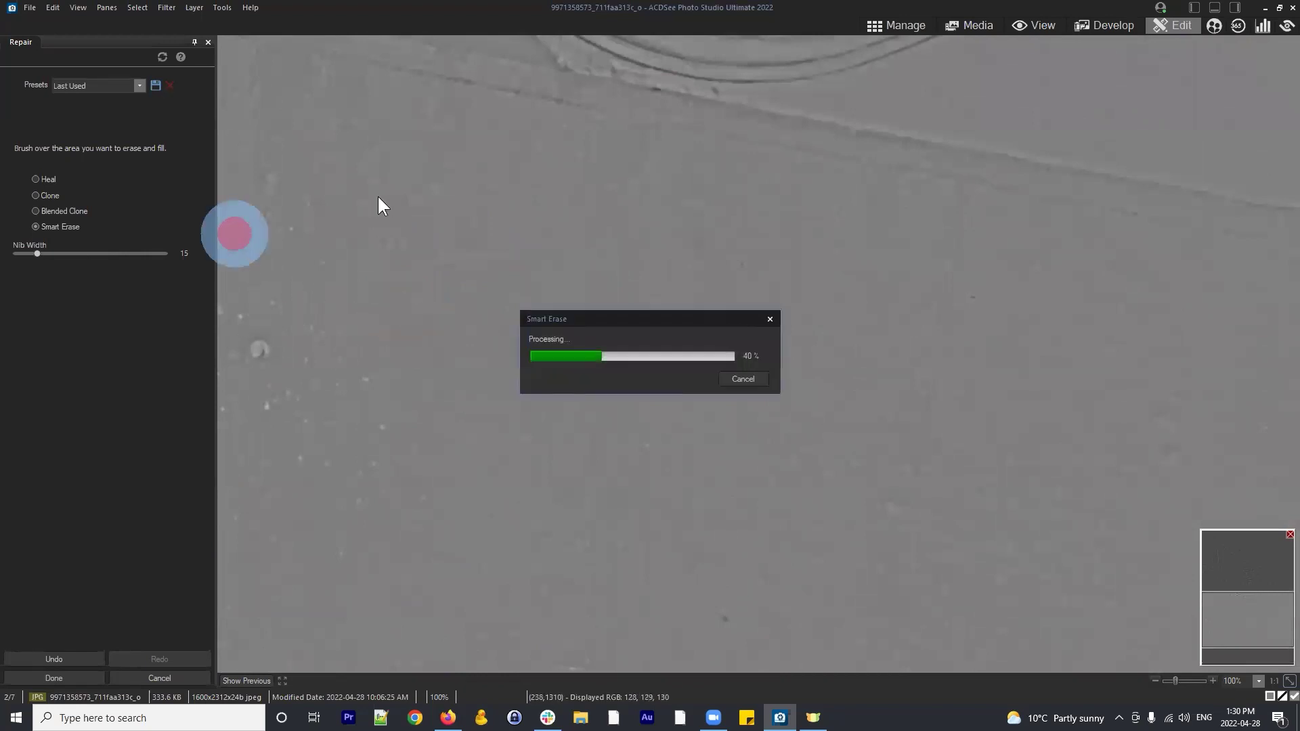
click(291, 230)
click(315, 258)
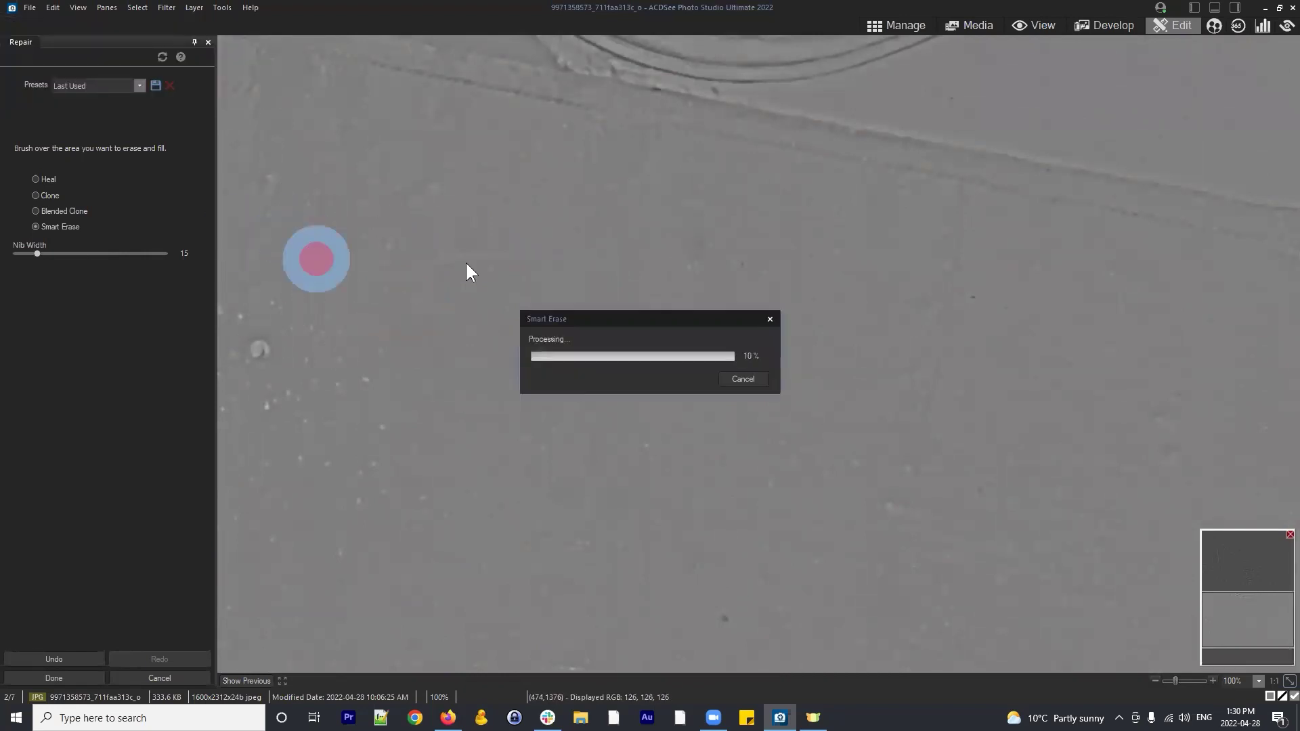
click(281, 254)
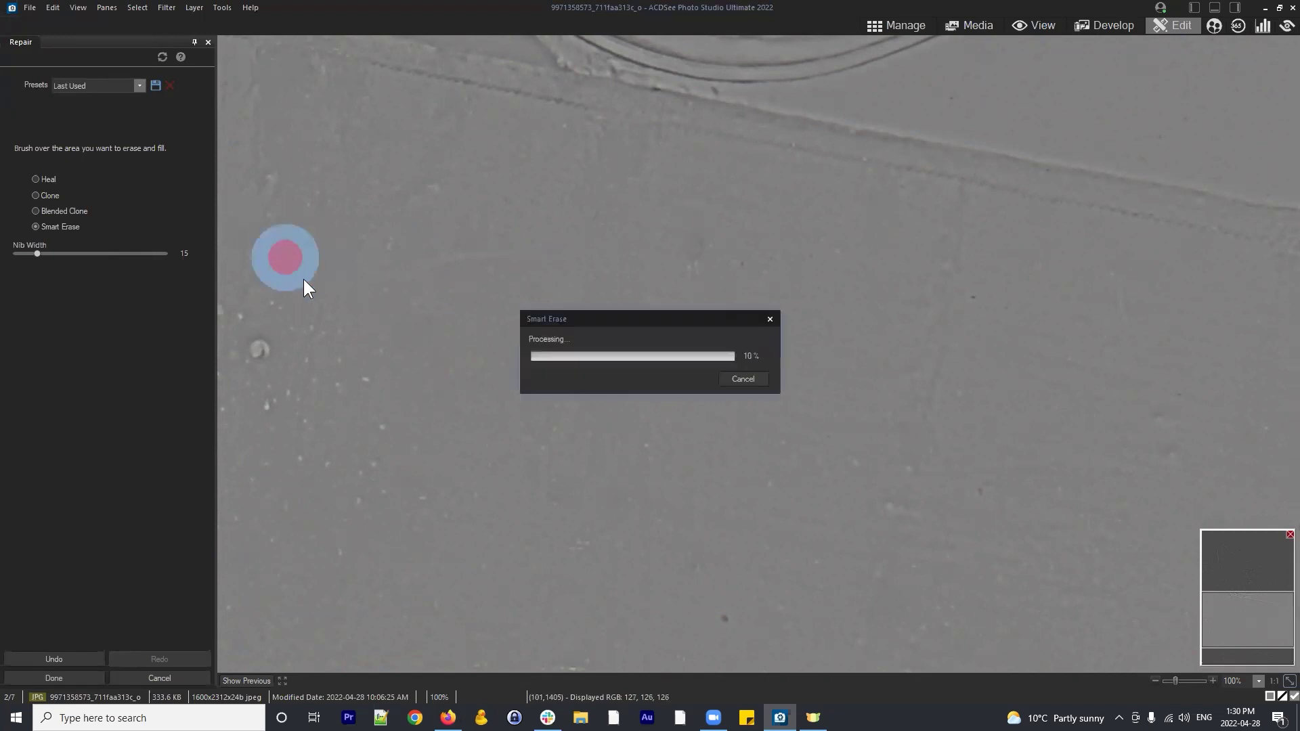
click(277, 303)
Smart-erase the scattered specks to the right of and below the round white blob with the 15 nib width
click(366, 374)
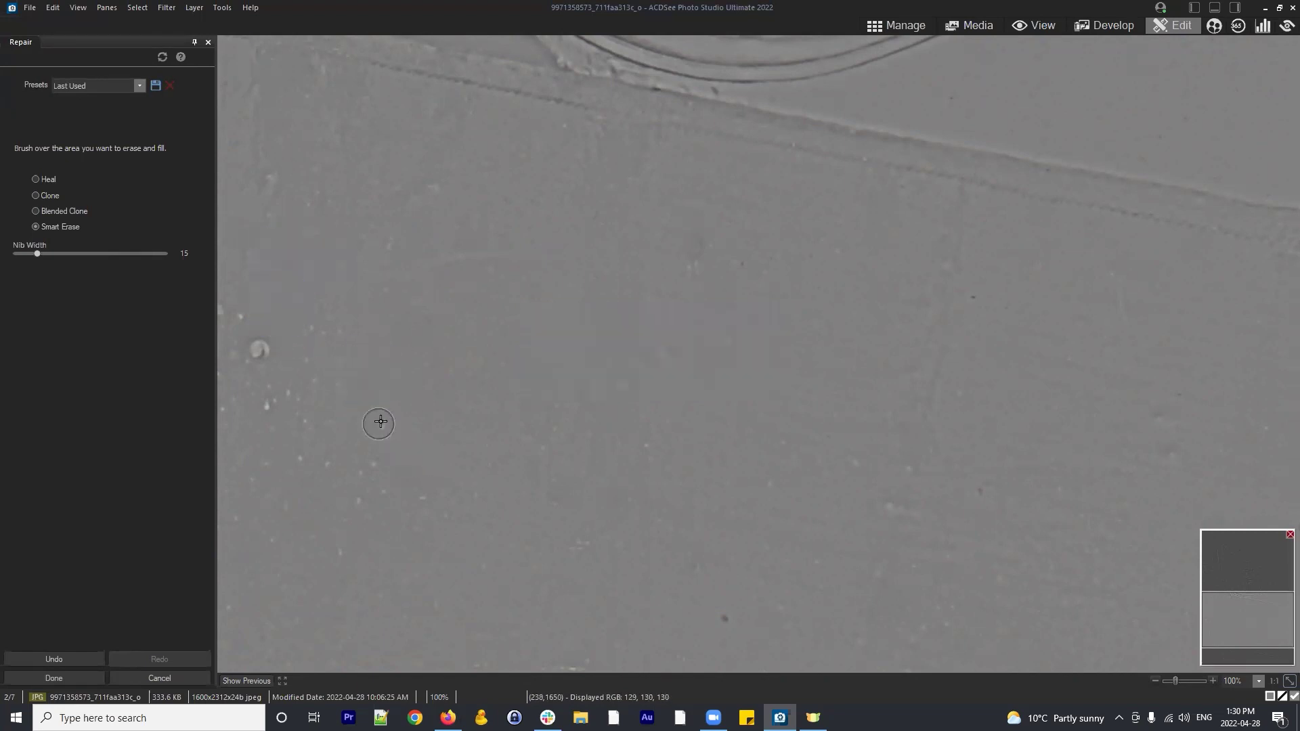
click(380, 422)
click(424, 498)
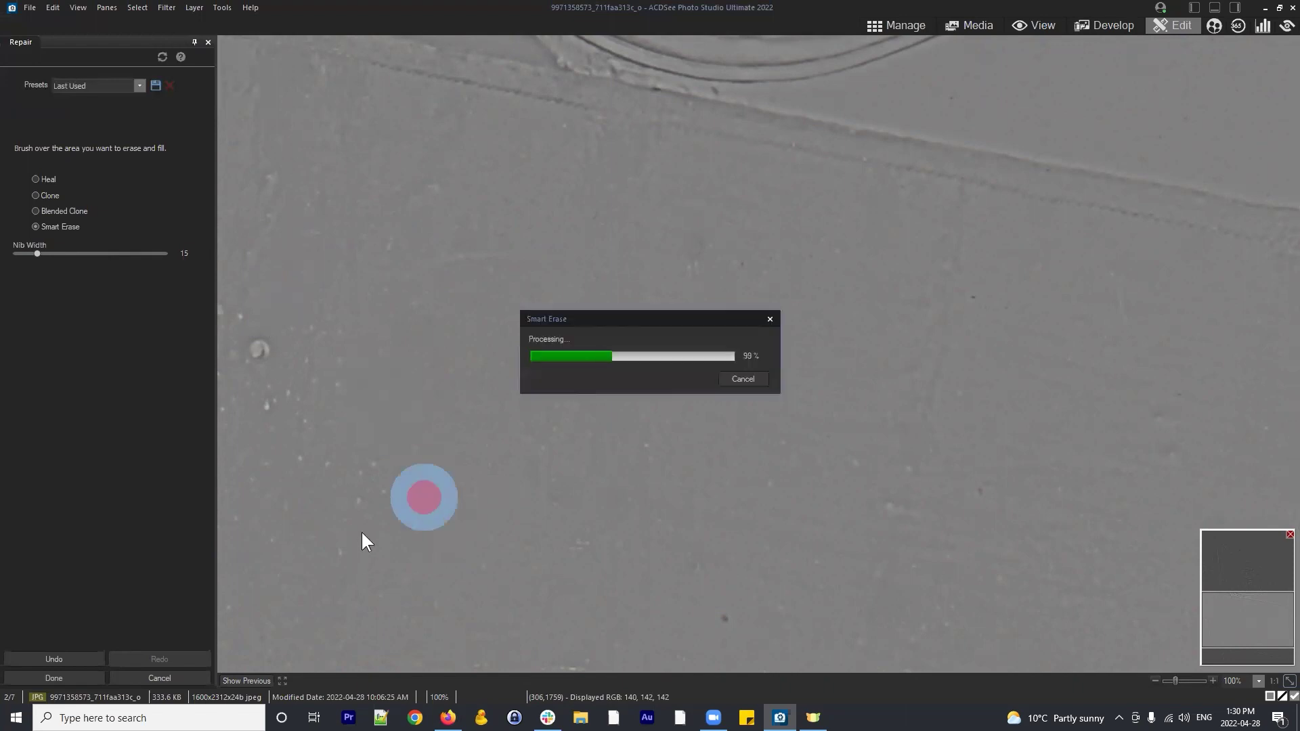
click(362, 469)
click(354, 501)
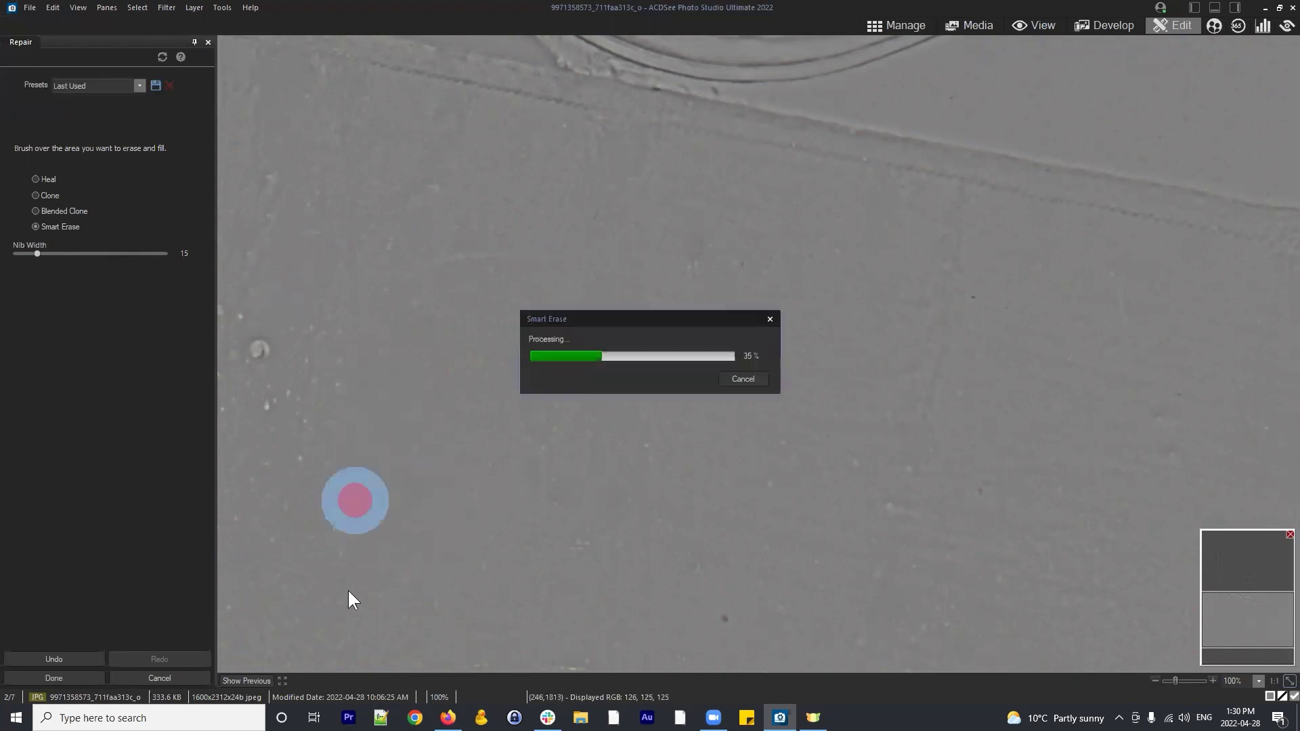
click(334, 545)
click(320, 466)
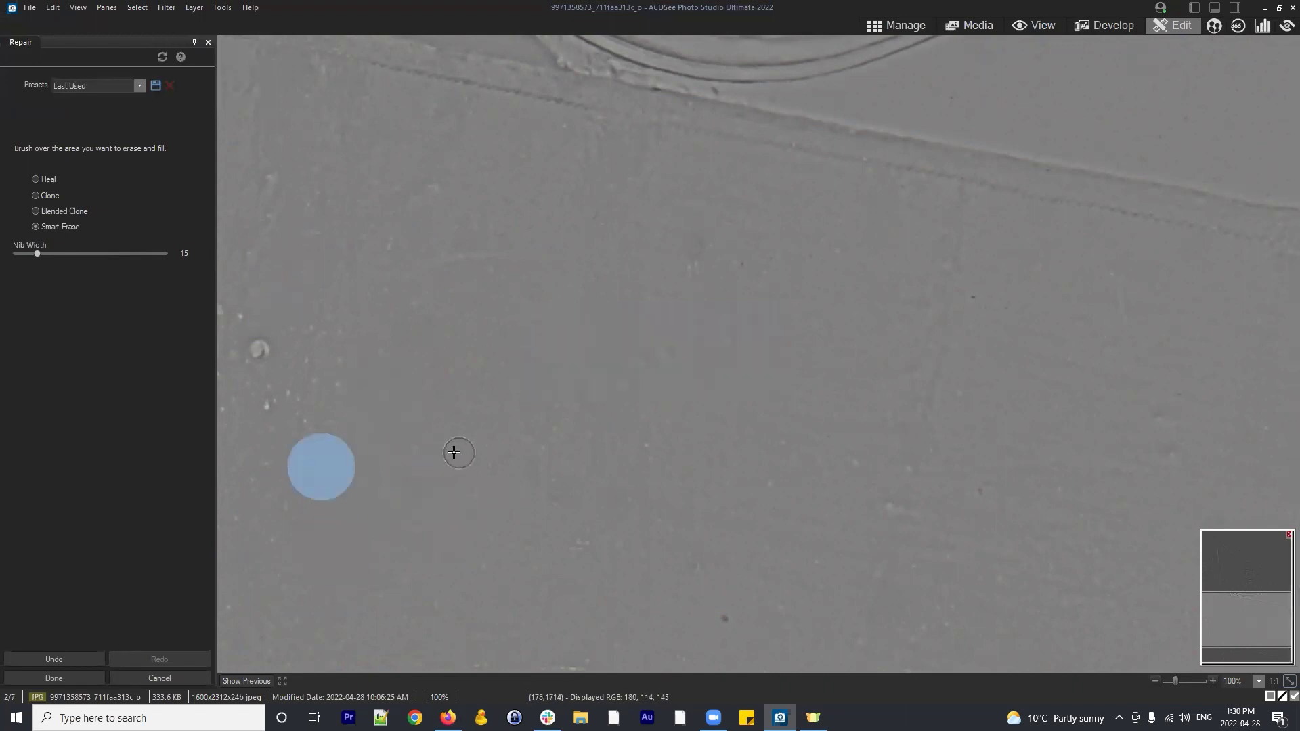
scroll(379, 406, down, 1)
click(345, 420)
click(342, 319)
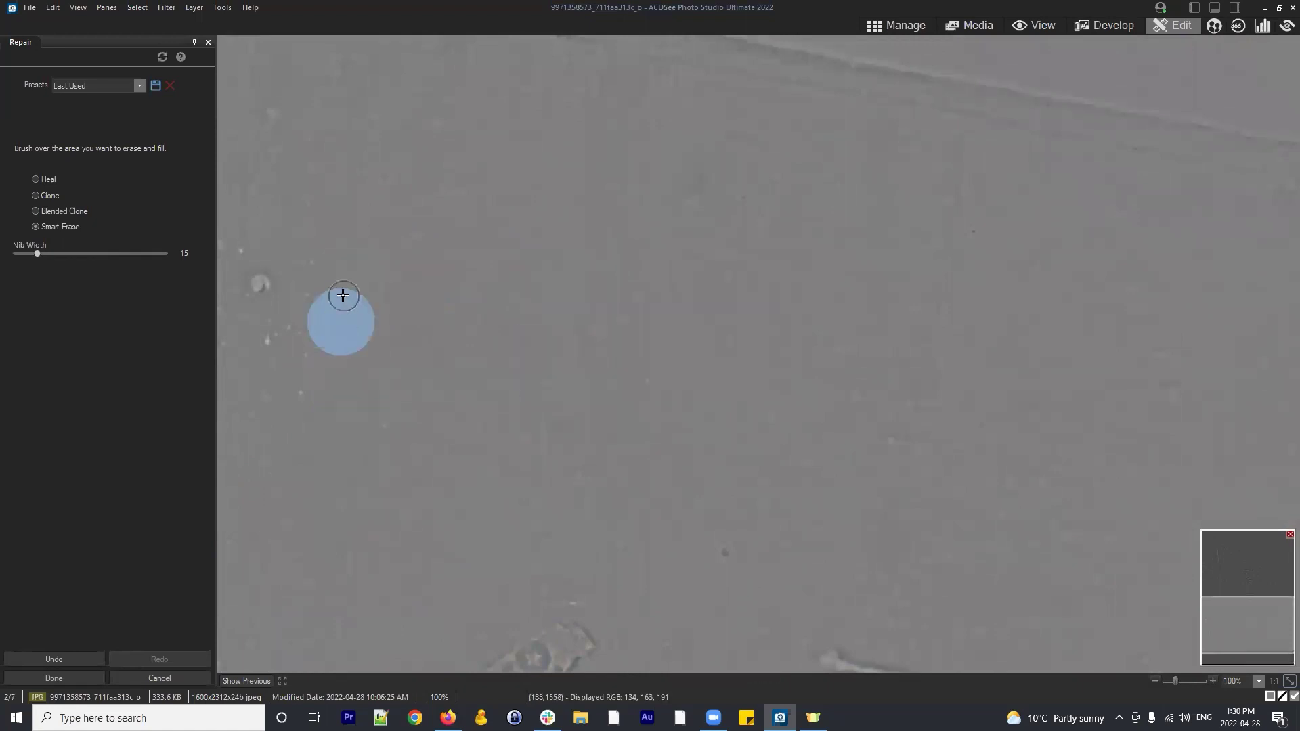
click(348, 299)
Smart-erase the tiny specks closely surrounding the round white blob, using nib widths of 8 and 12
click(248, 250)
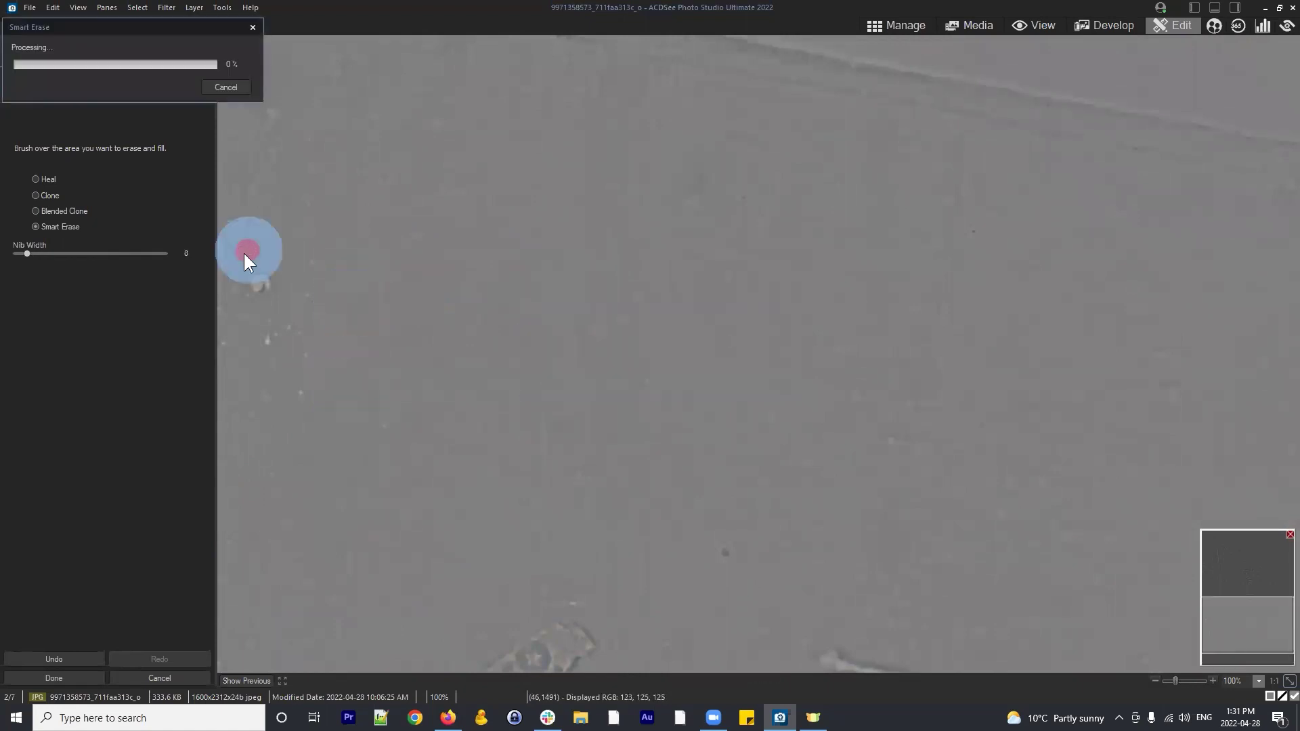
scroll(222, 244, down, 7)
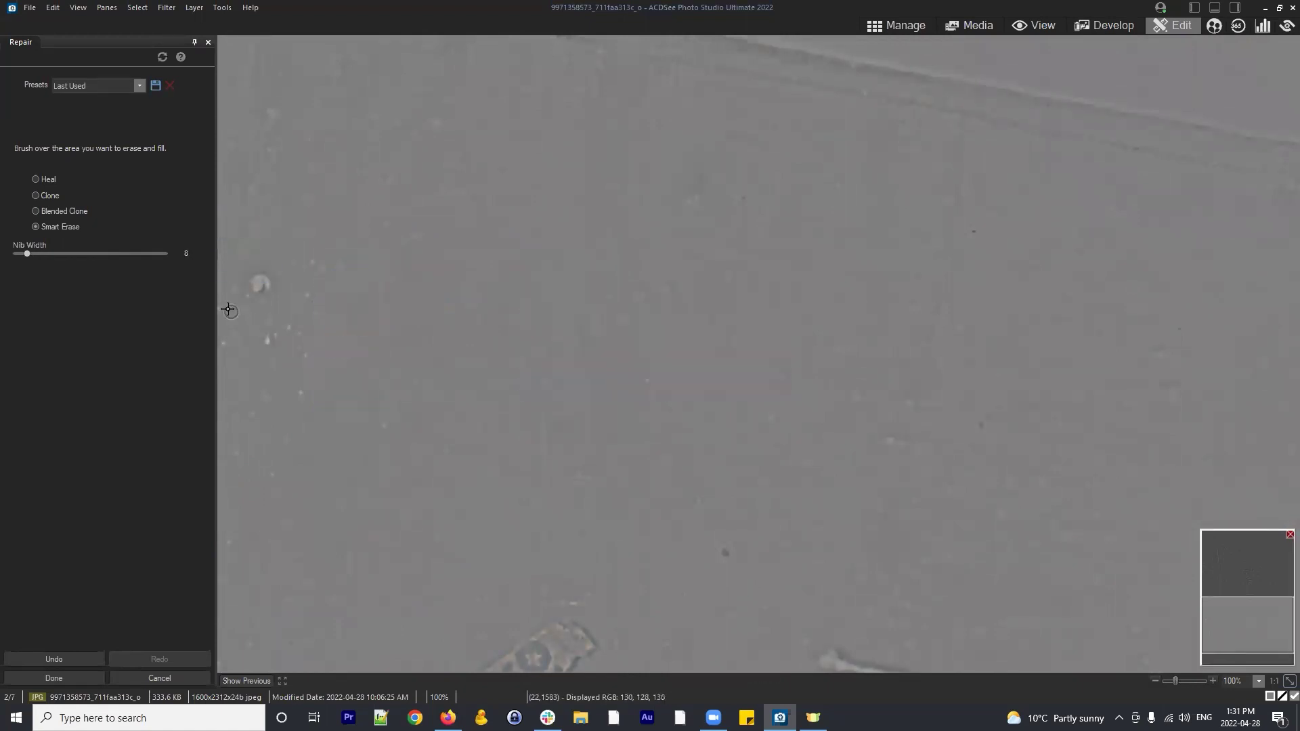
click(223, 307)
click(303, 394)
click(267, 335)
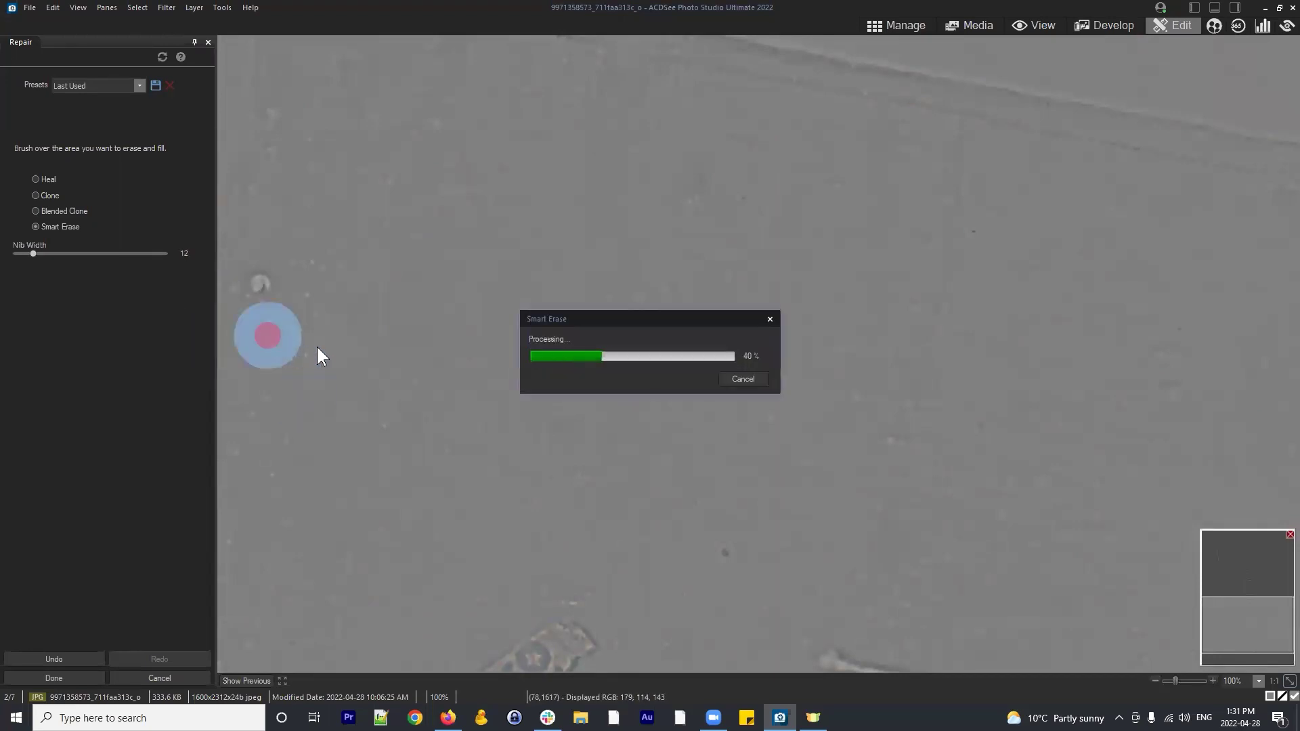
click(290, 325)
Smart-erase the leftover faint specks beside and just below the round white blob with a nib width of 12
drag(339, 303, 340, 327)
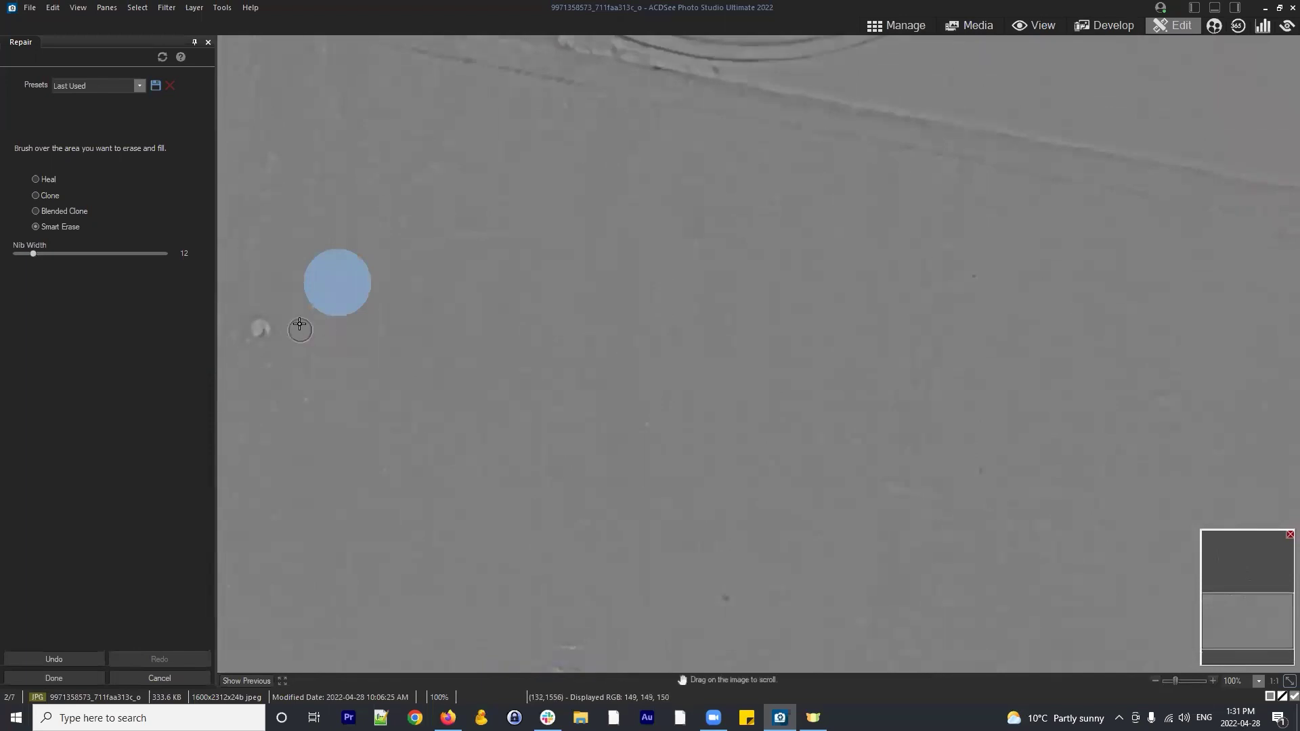
click(310, 305)
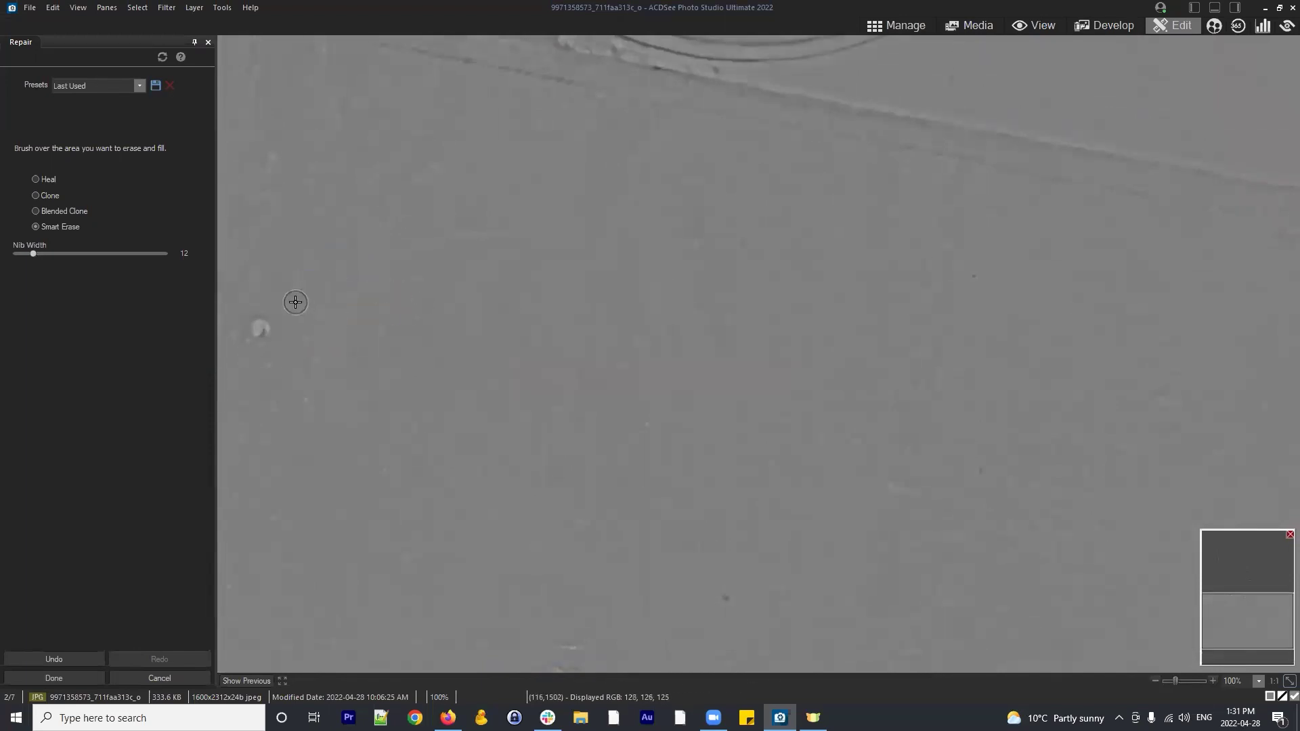
click(295, 302)
click(301, 337)
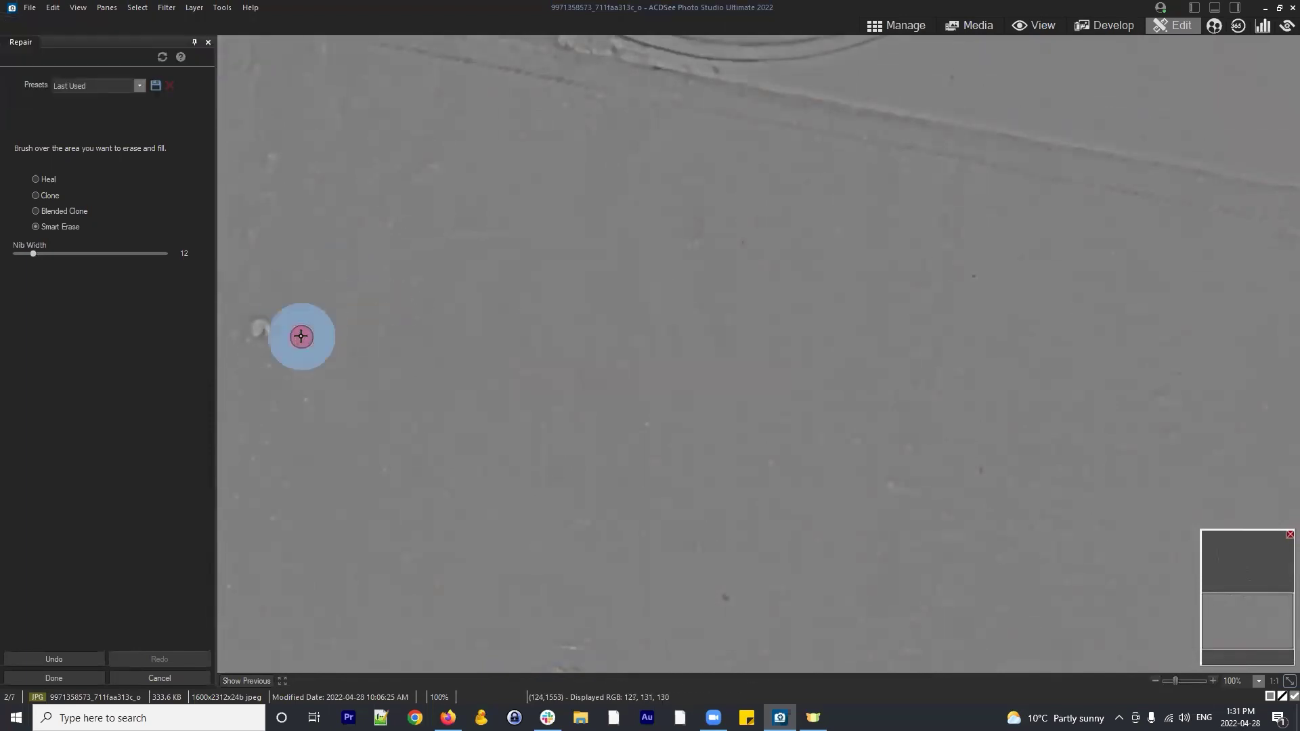
click(322, 362)
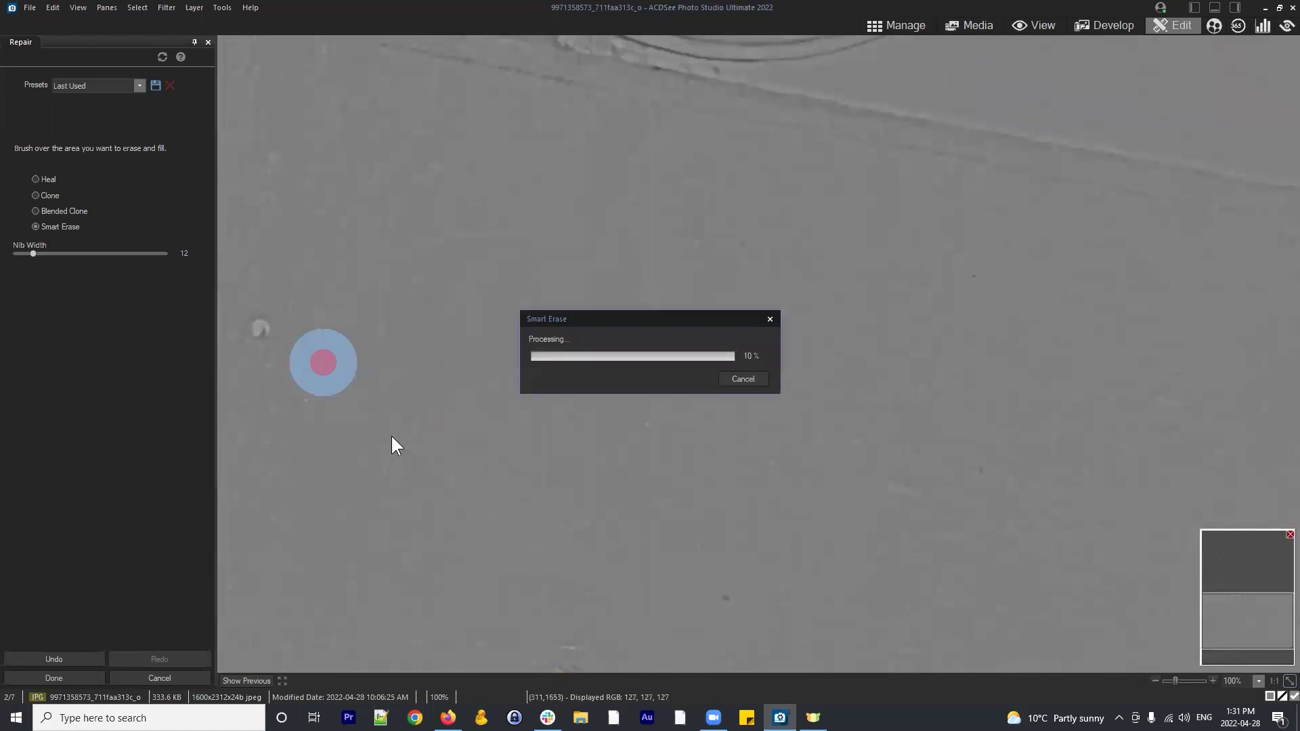
click(302, 396)
click(270, 366)
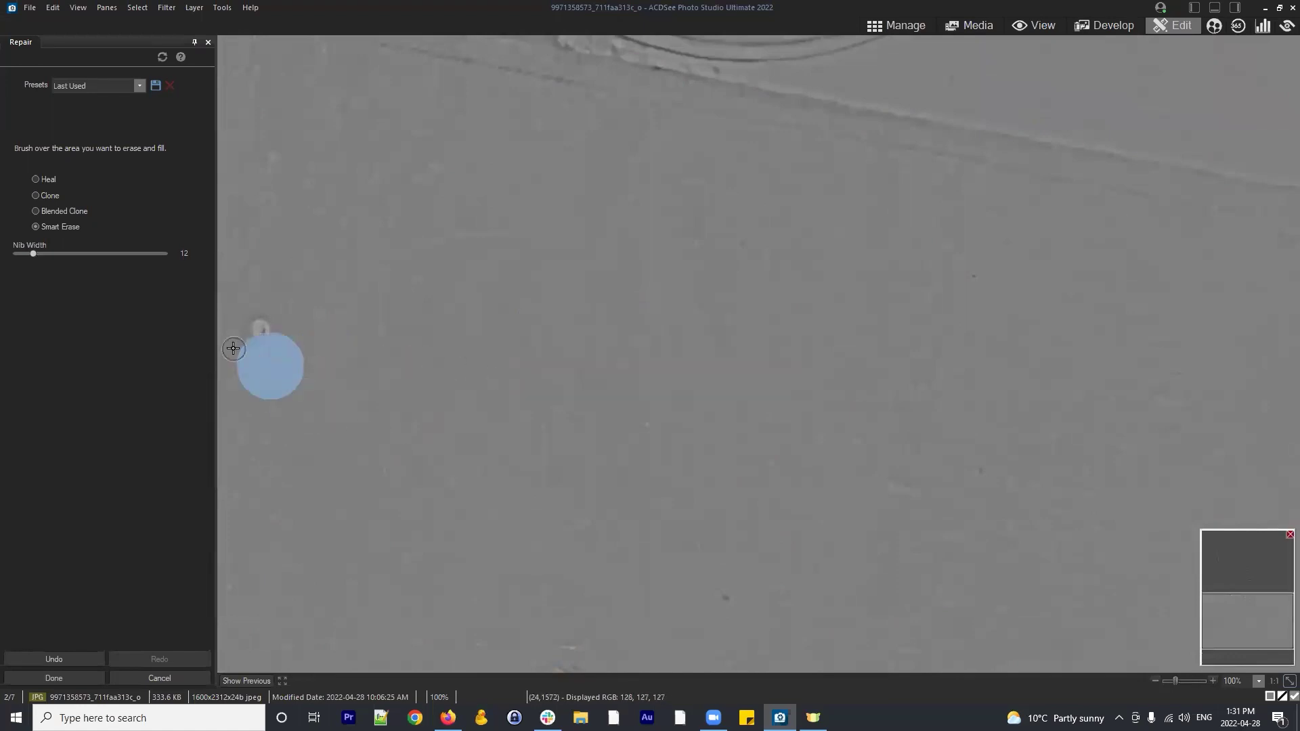
Smart-erase the tiny speck touching the lower-left side of the round white blob, using a nib width of 7
scroll(232, 349, up, 1)
click(352, 336)
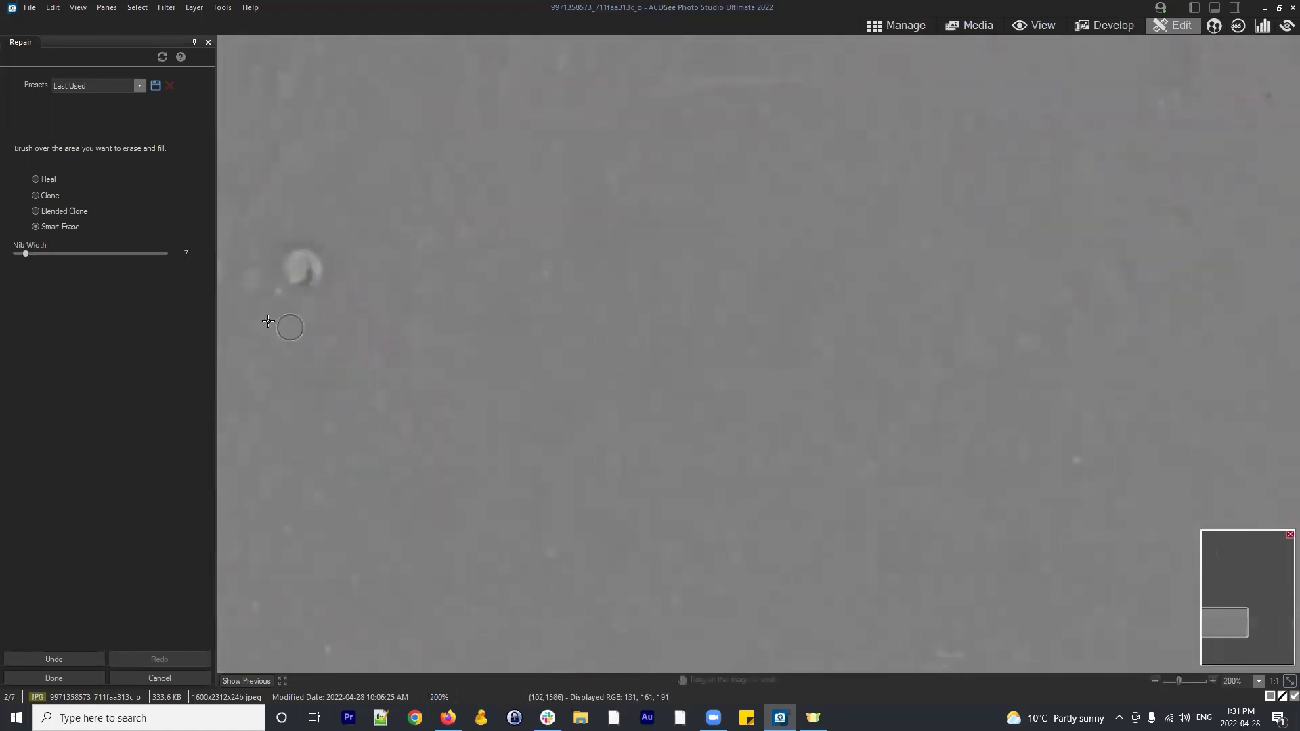
click(270, 294)
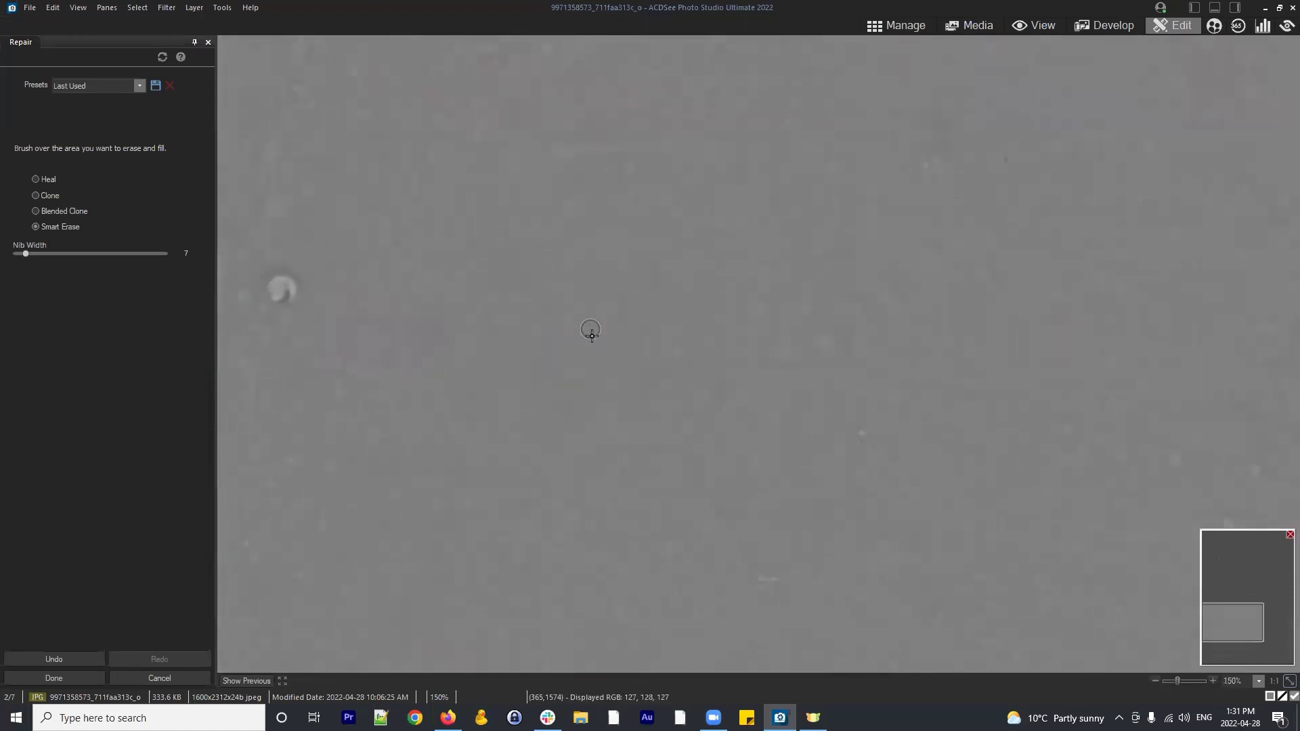
Smart-erase specks around the cockpit windshield and beside the upright strut, using nib widths of 7 and 10
scroll(585, 339, down, 2)
scroll(696, 371, down, 2)
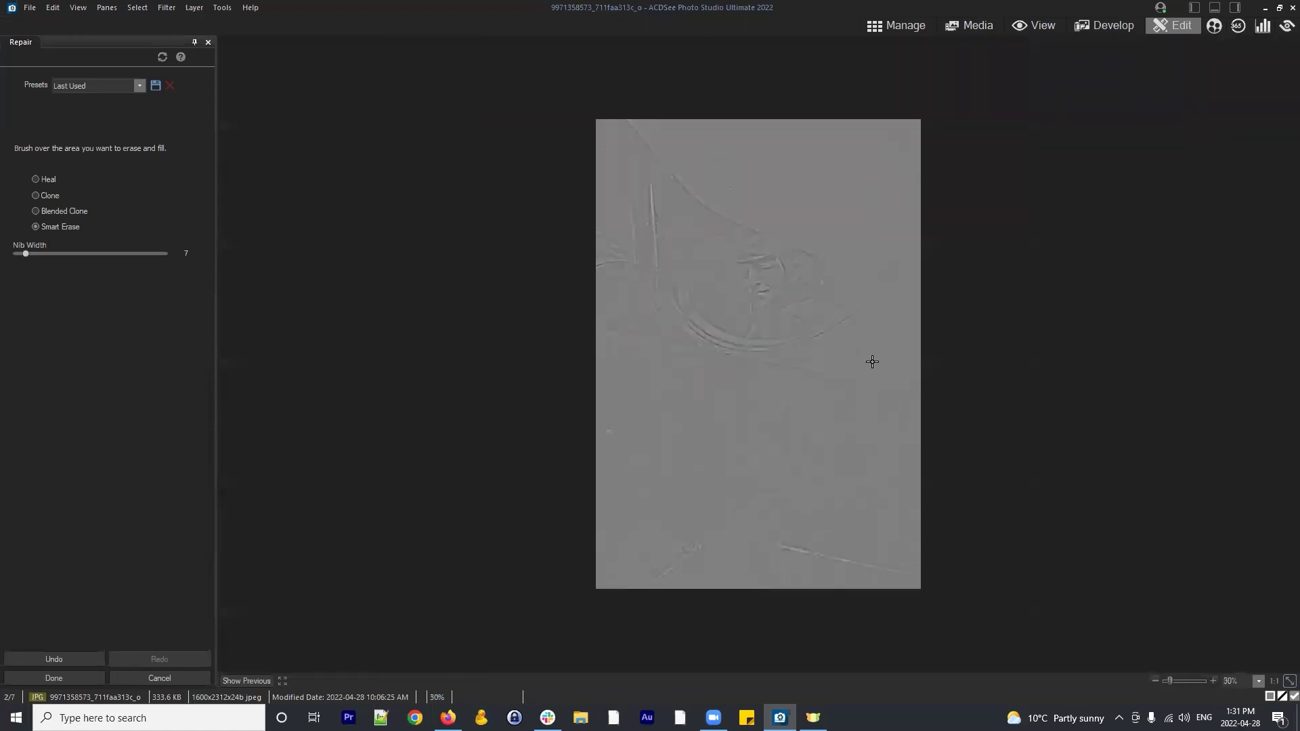
scroll(770, 277, up, 2)
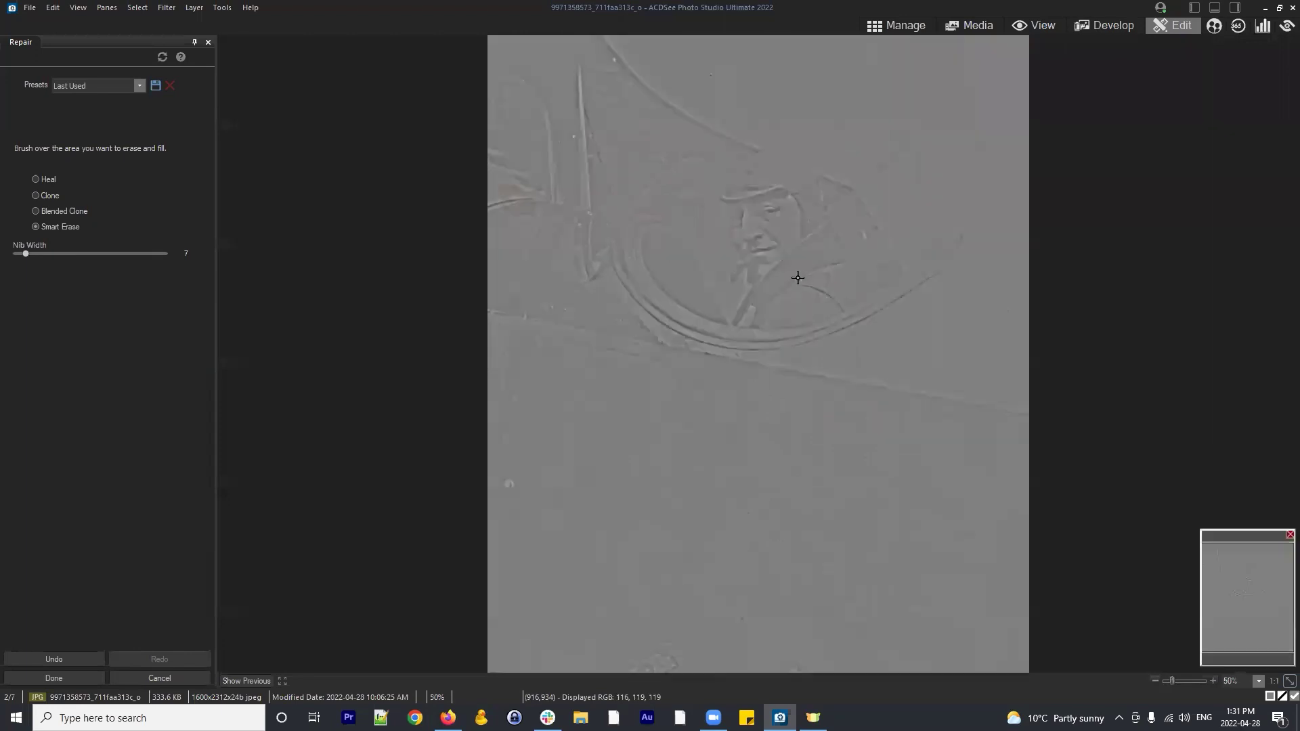
click(690, 257)
drag(687, 420, 669, 488)
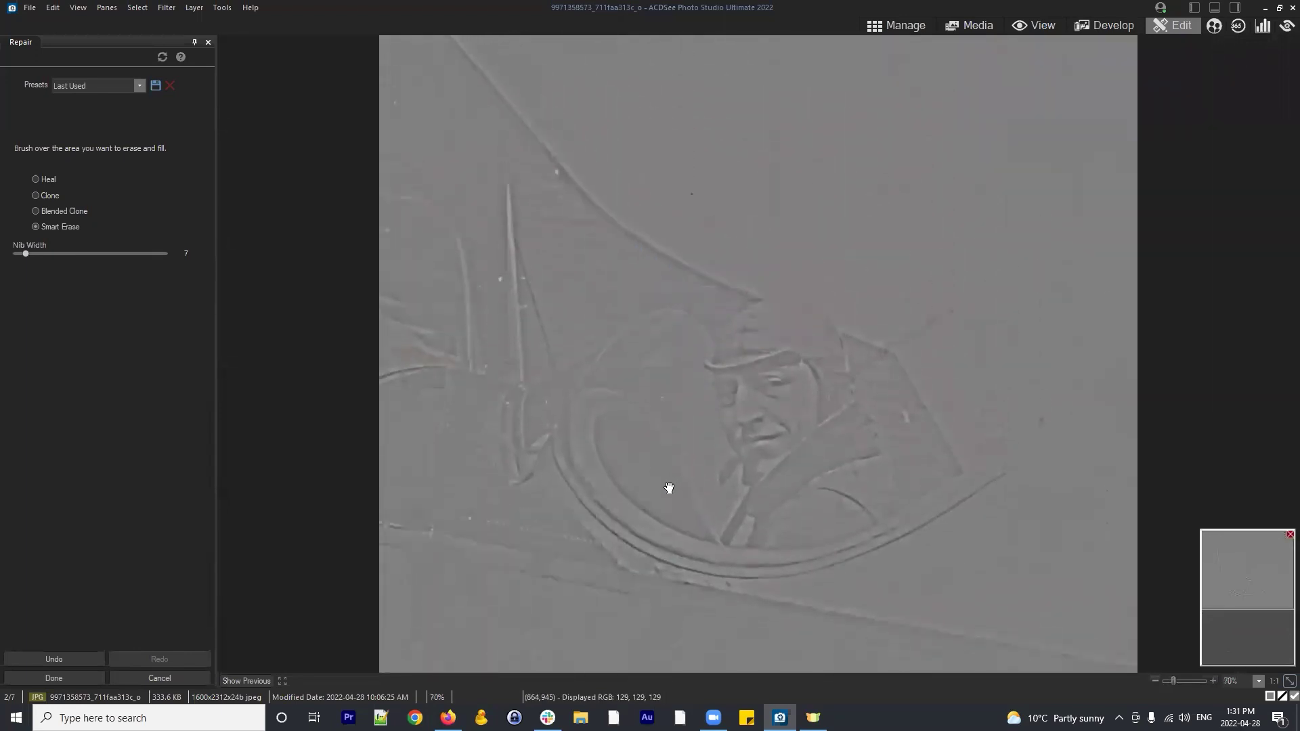
scroll(455, 345, up, 1)
click(531, 319)
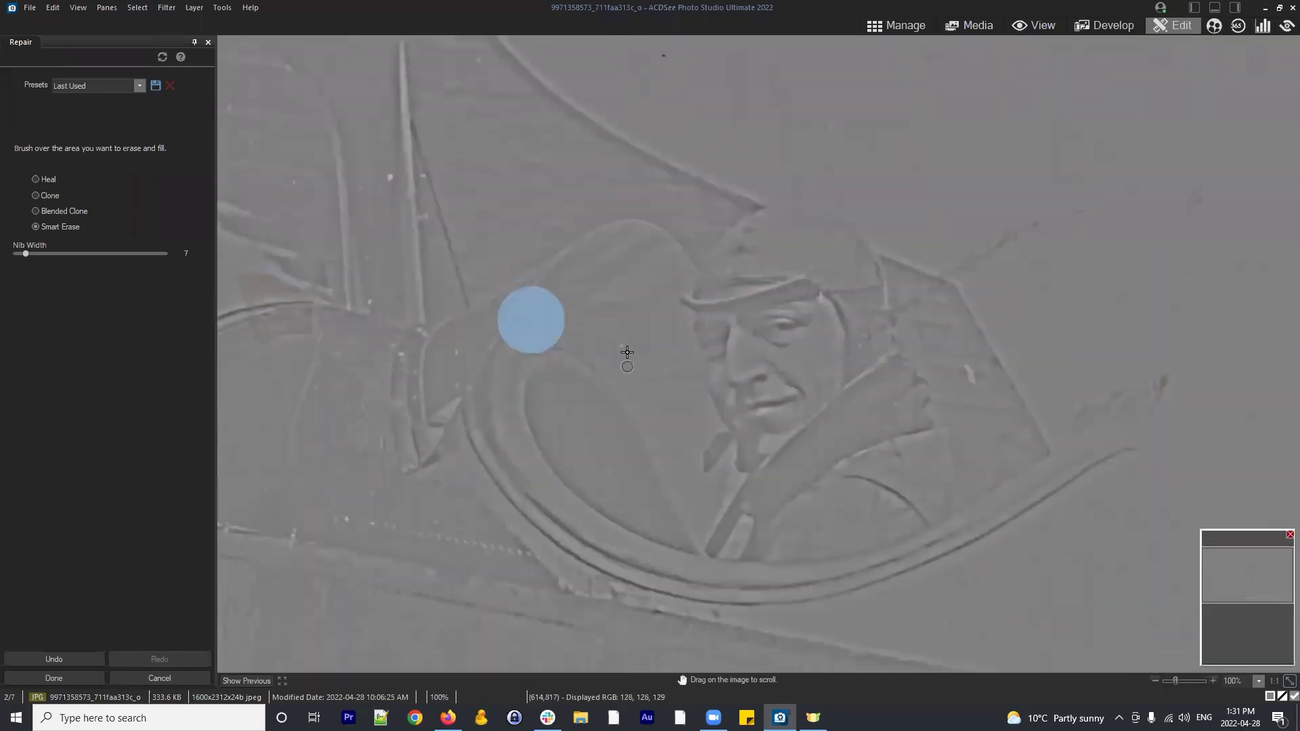
scroll(627, 352, up, 3)
click(618, 344)
click(637, 397)
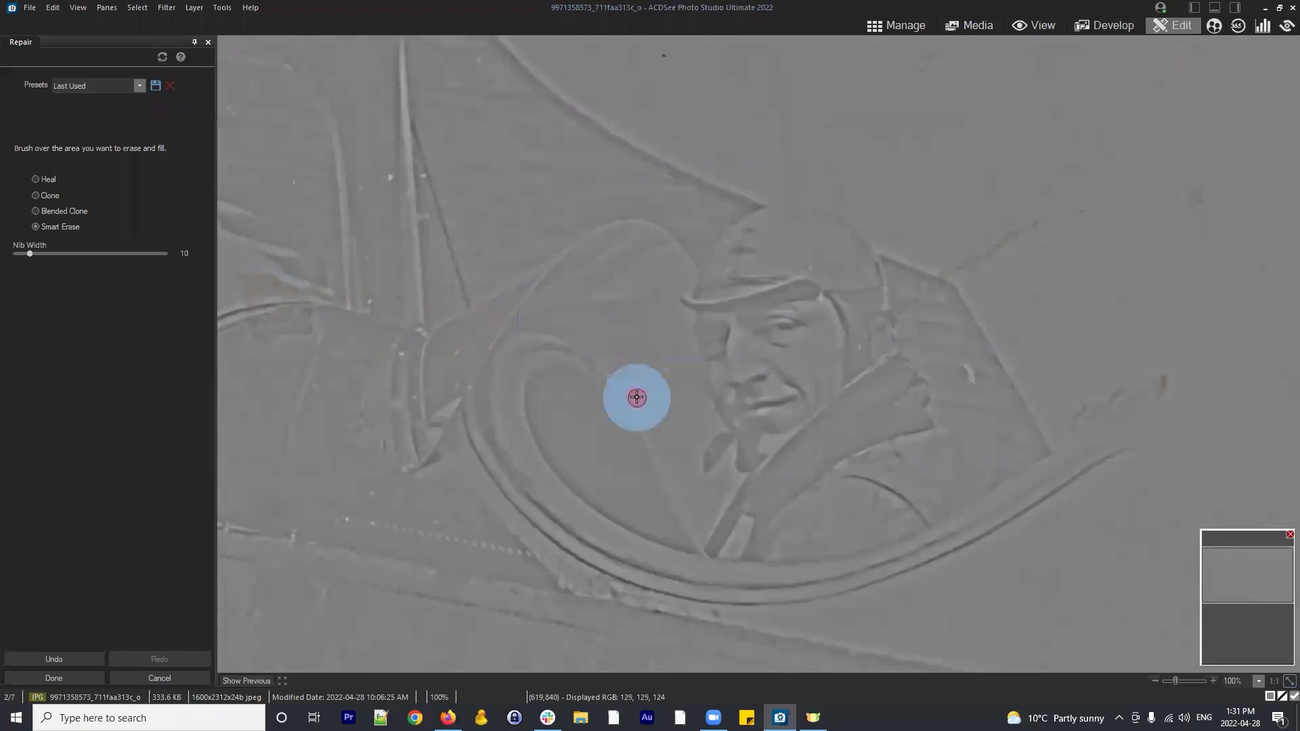
click(450, 352)
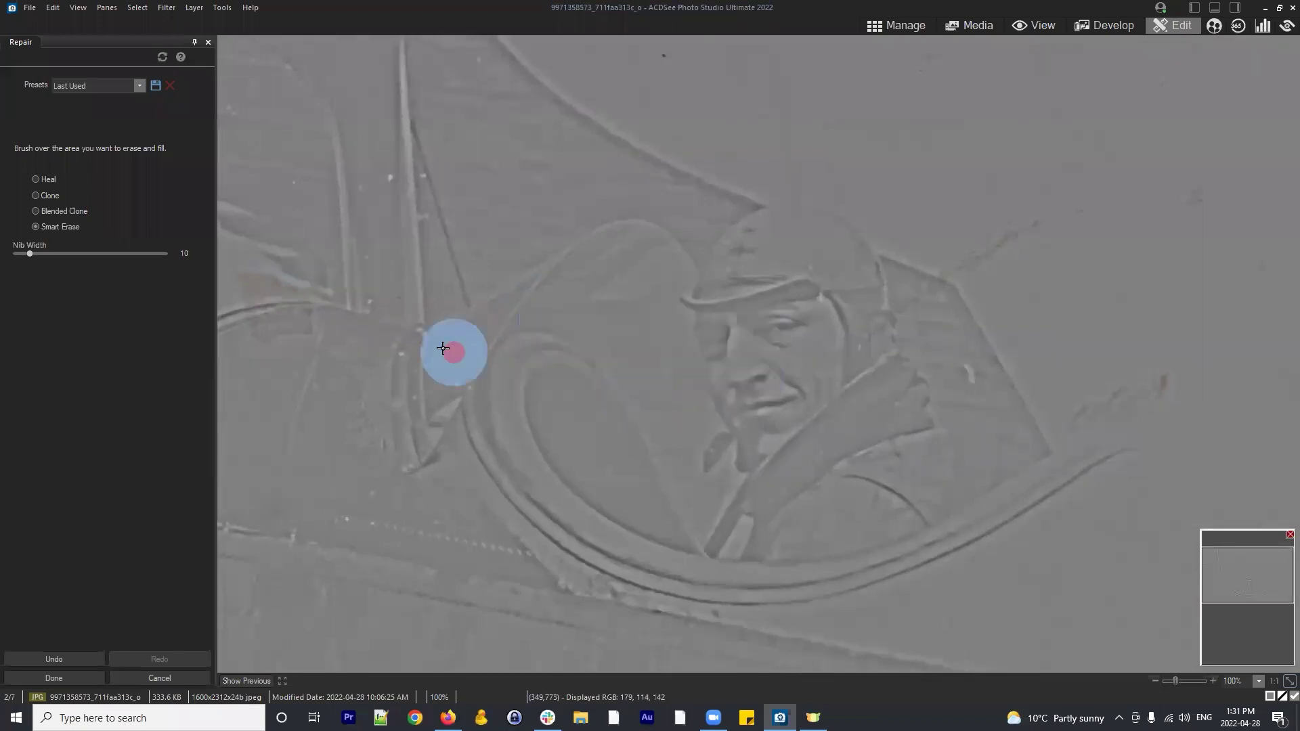
click(390, 176)
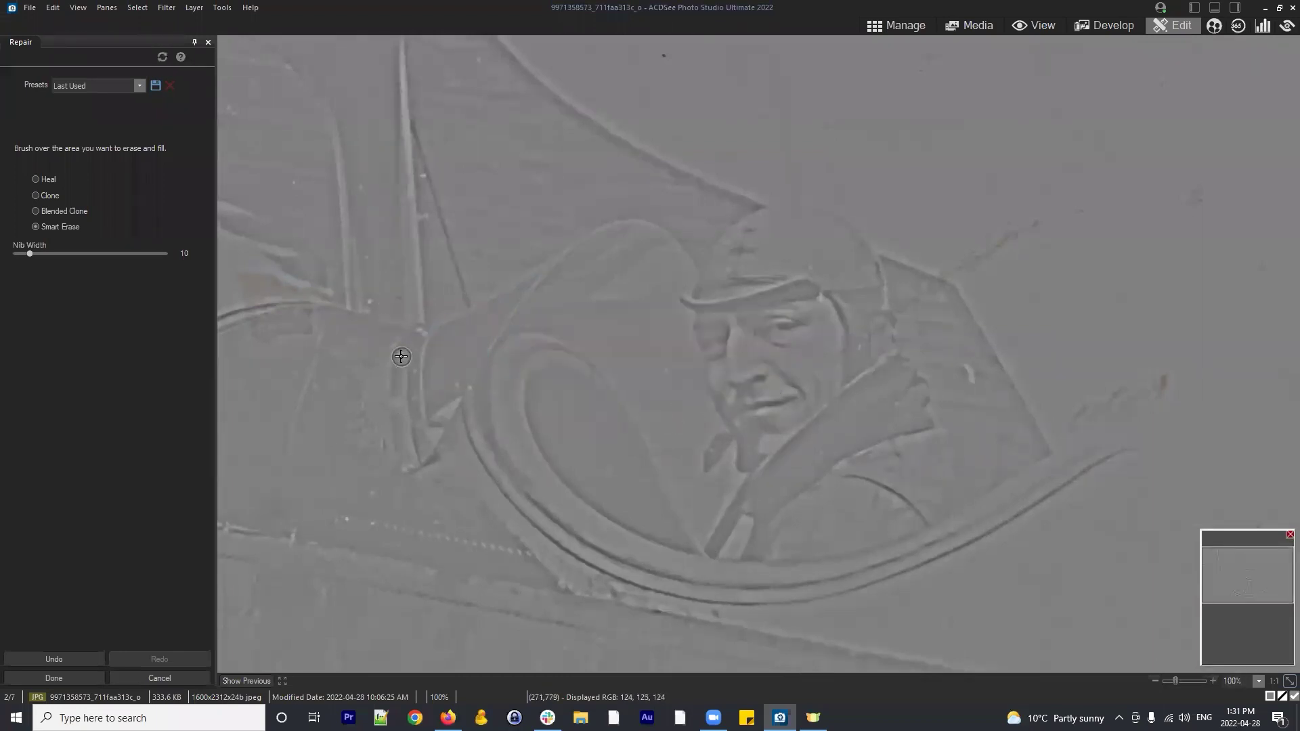
Cover the white specks on the strut's lower fitting with Blended Clone, sampling the clean fitting just below at a nib width of 12
scroll(347, 386, up, 3)
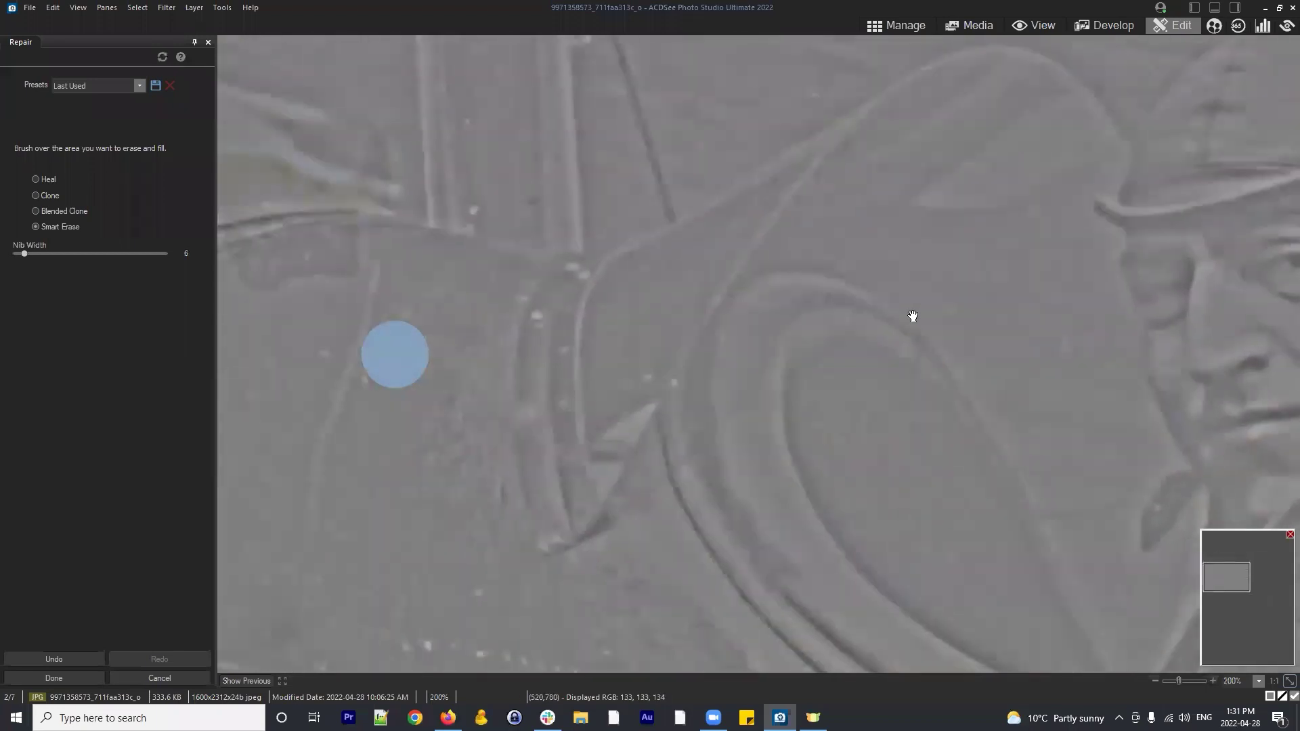
click(68, 212)
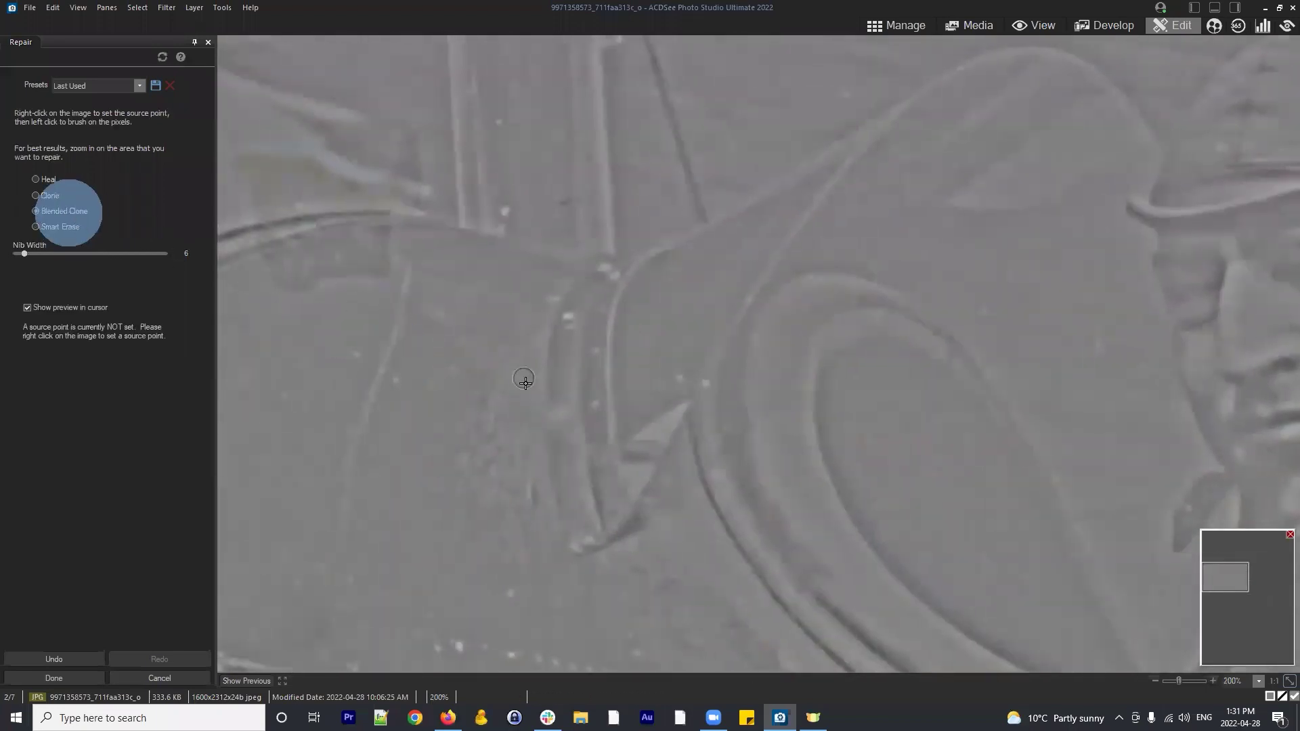
right_click(551, 357)
drag(558, 324, 564, 320)
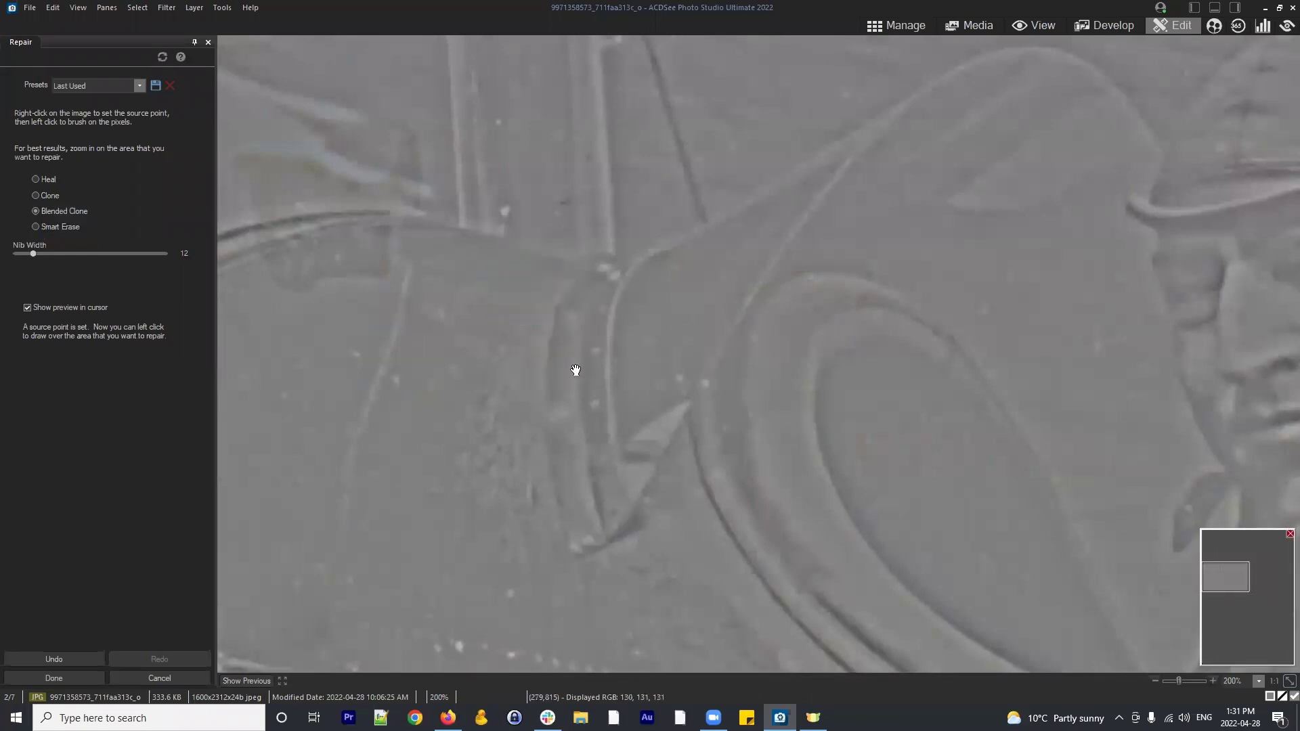
Cover the white specks along the upright strut and the thin diagonal wire with Blended Clone, using a nib width of 18
drag(682, 344, 729, 620)
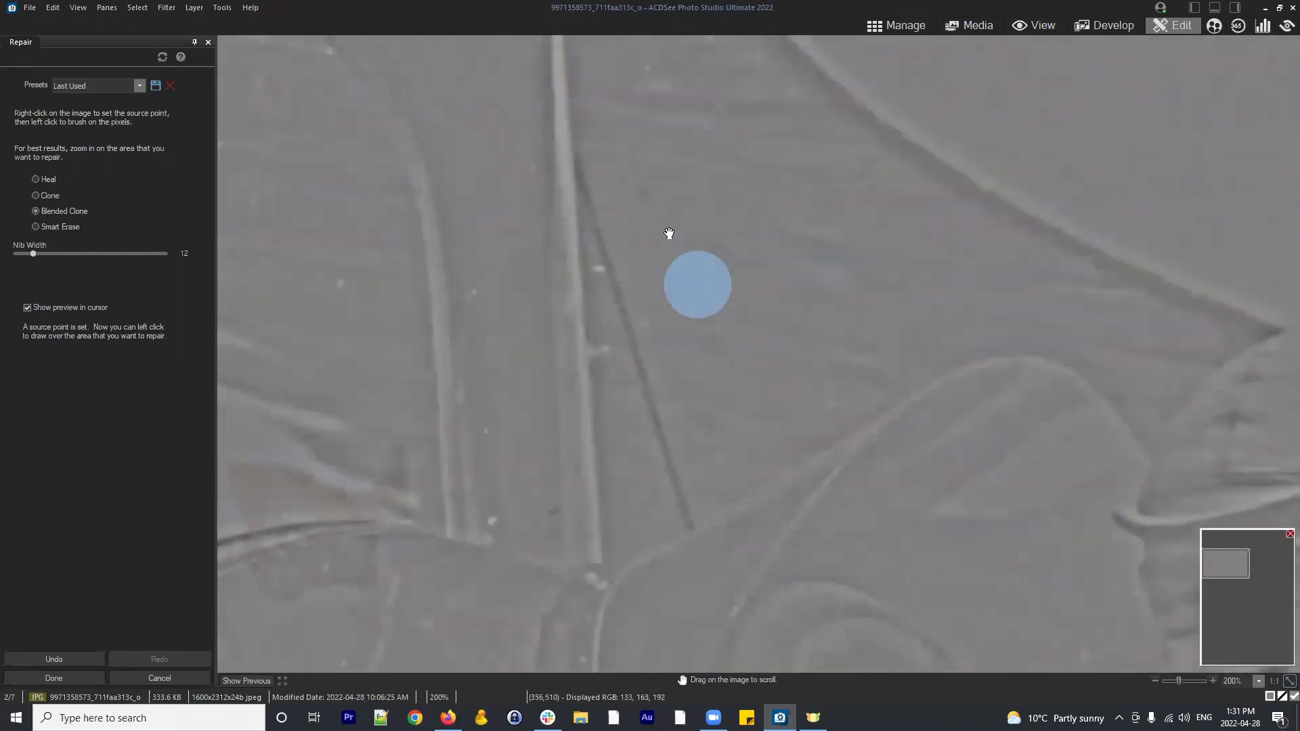
click(593, 366)
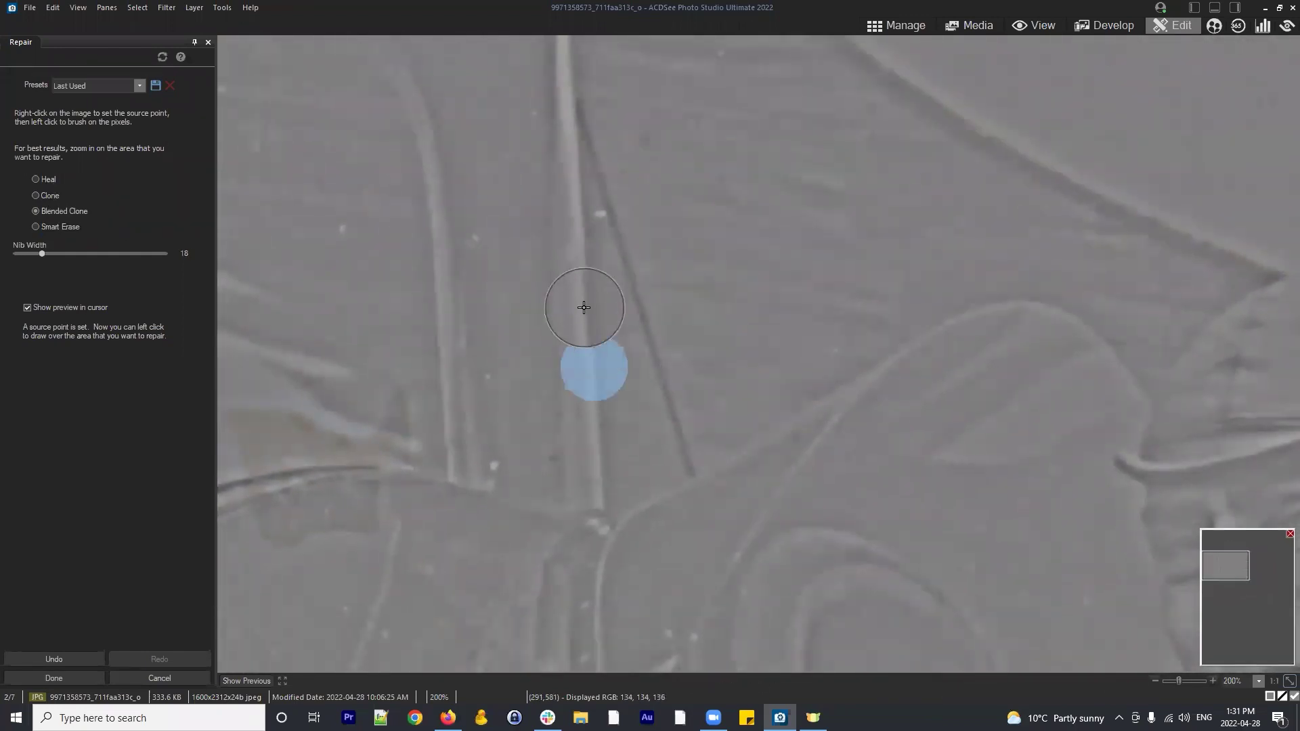
click(589, 306)
scroll(857, 255, up, 3)
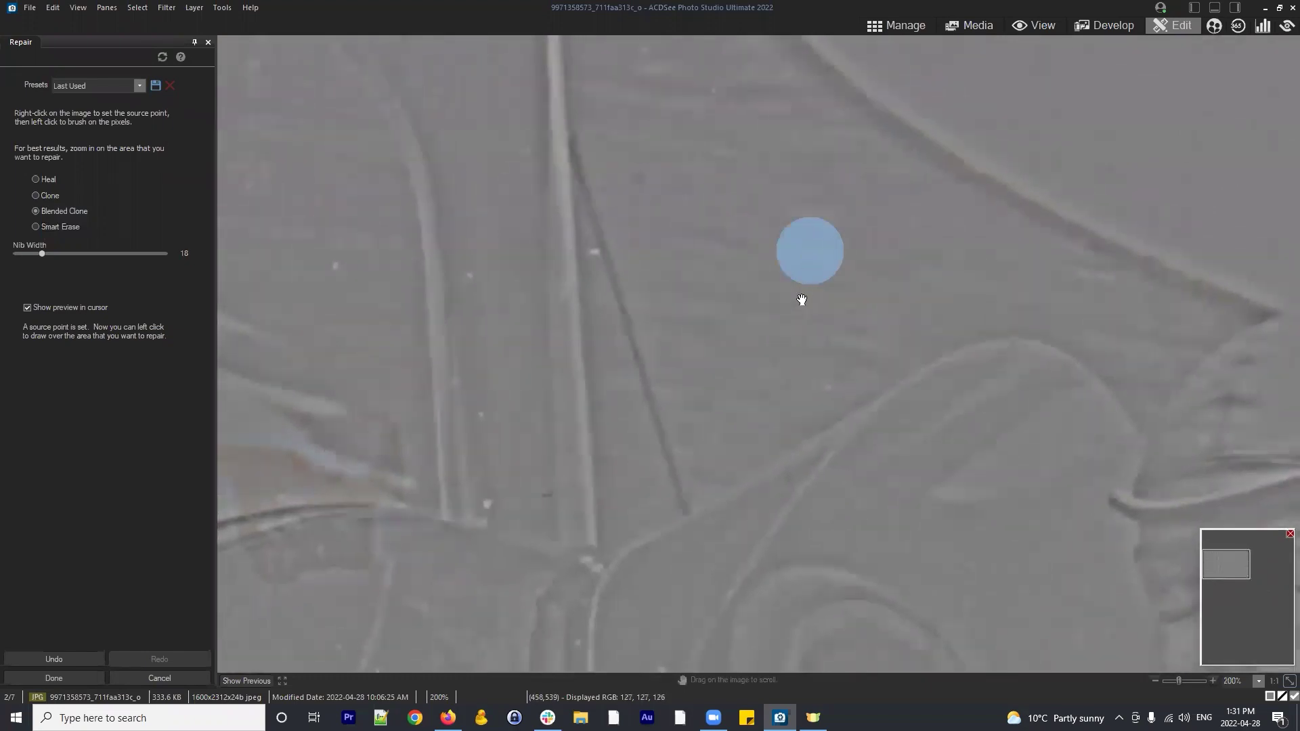
click(619, 318)
click(608, 268)
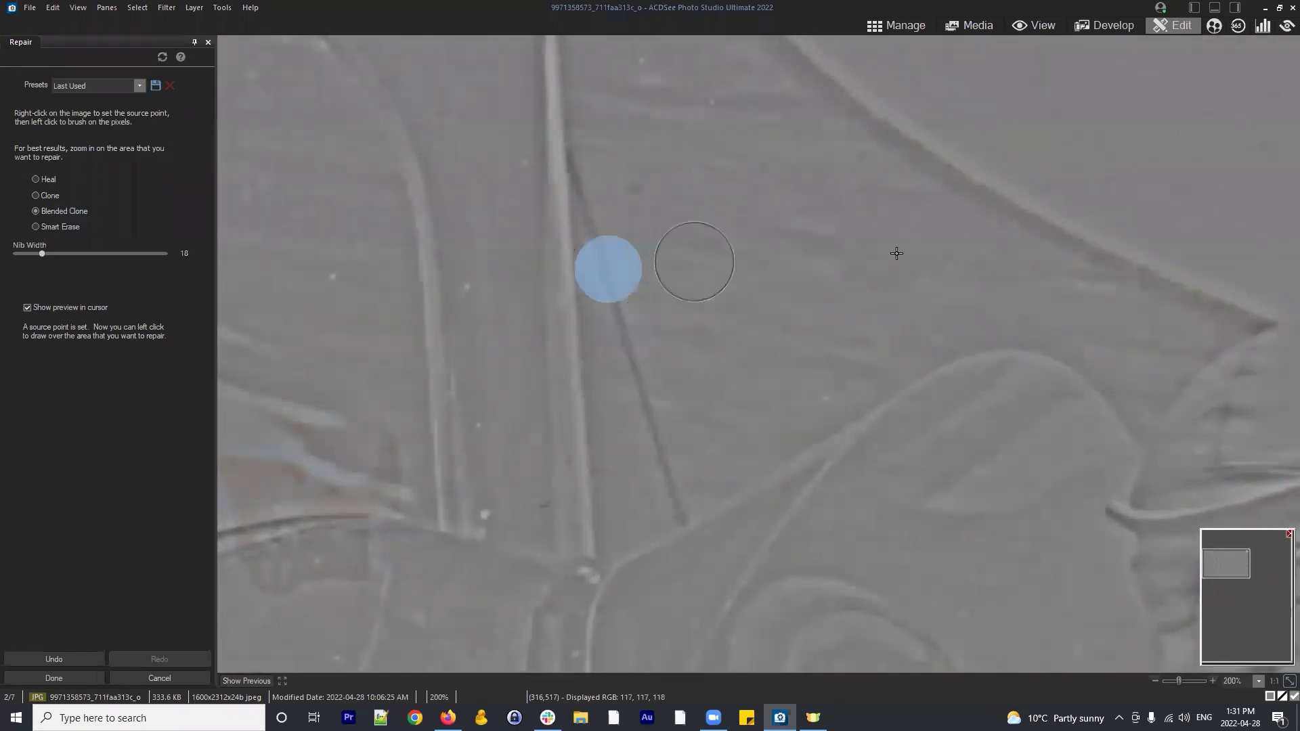
Cover the curved white mark on the striped panel behind the pilot with Blended Clone, sampling nearby clean panel at a nib width of 21
mouse_move(937, 281)
mouse_down()
mouse_move(769, 197)
mouse_move(828, 169)
mouse_move(825, 155)
mouse_up()
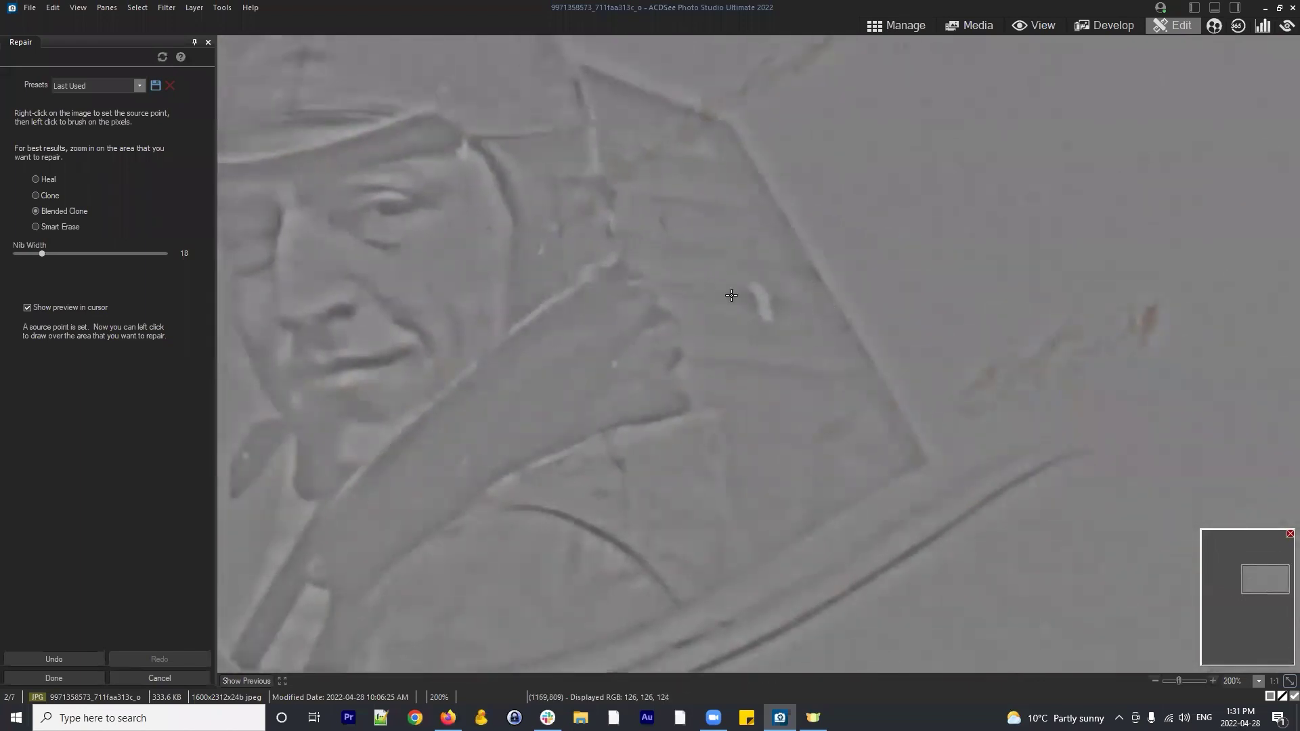
click(692, 255)
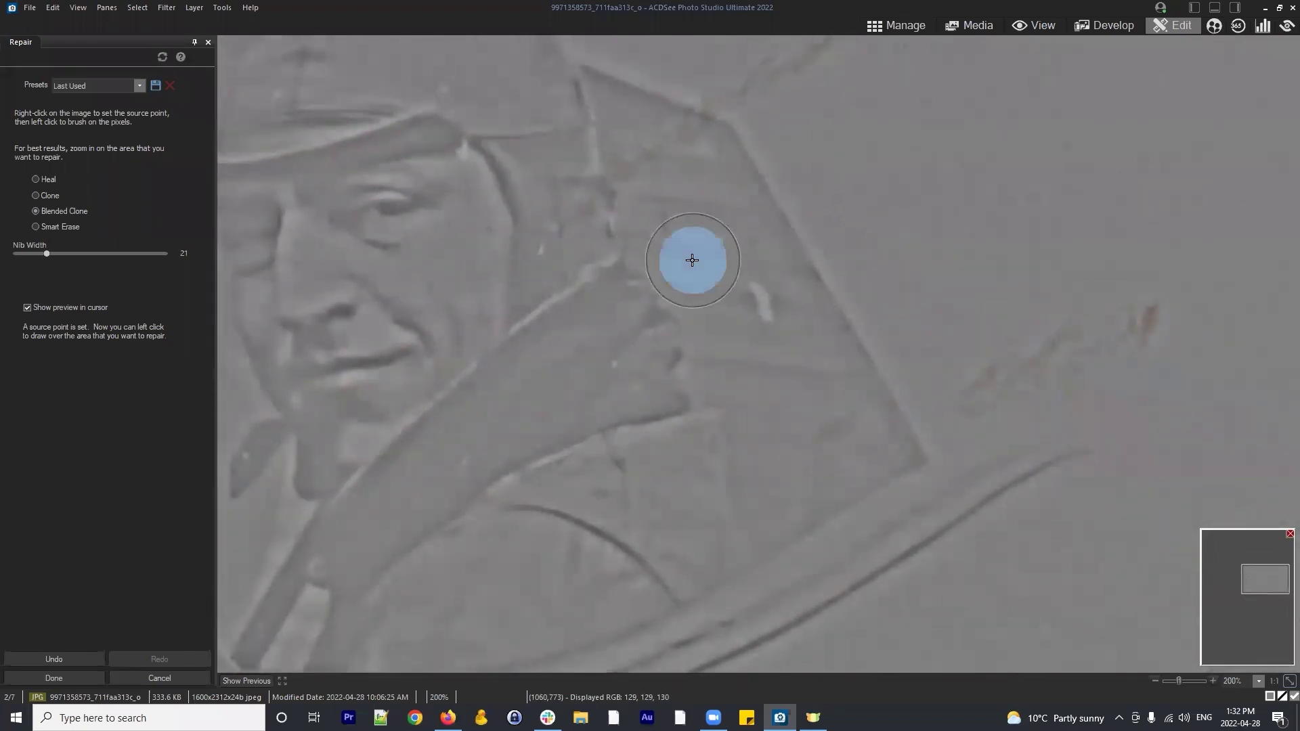
click(741, 271)
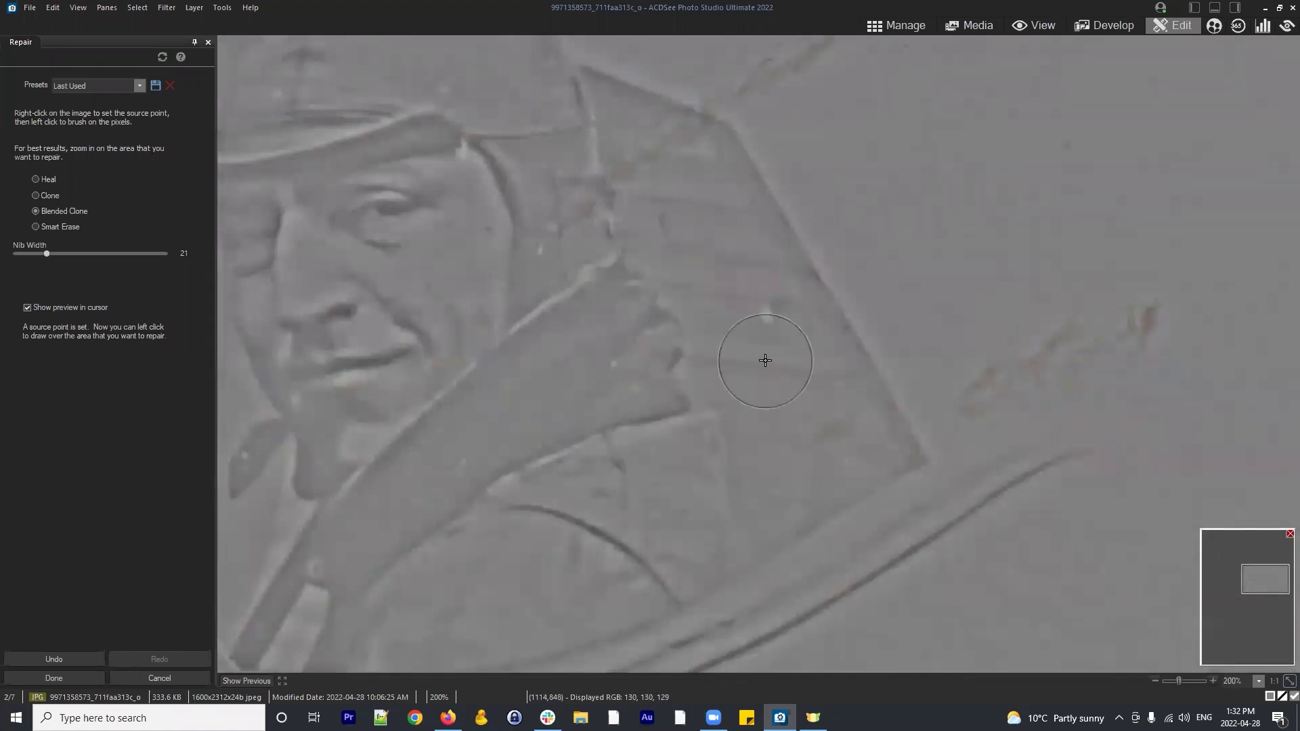
click(764, 363)
click(758, 301)
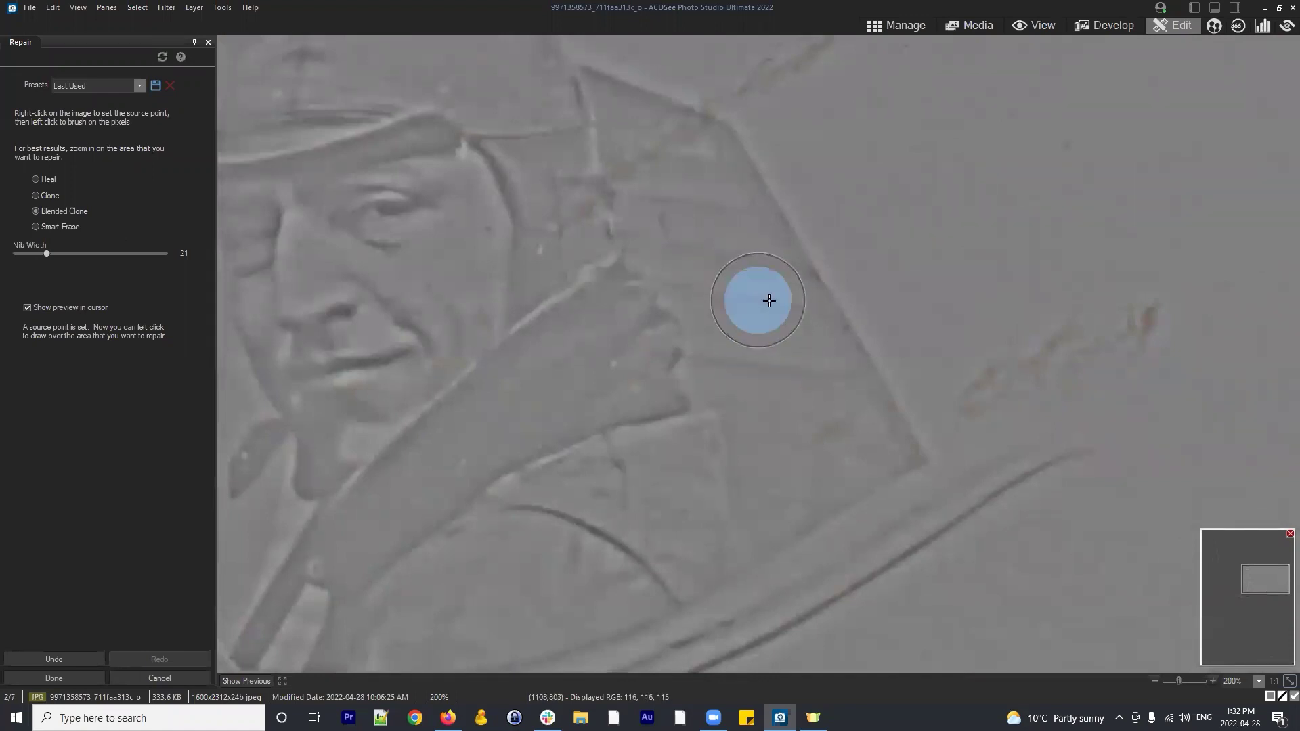
Smart-erase the brownish streak in the open background just above the cockpit rim behind the pilot, using a nib width of 19
click(975, 238)
drag(975, 238, 1016, 362)
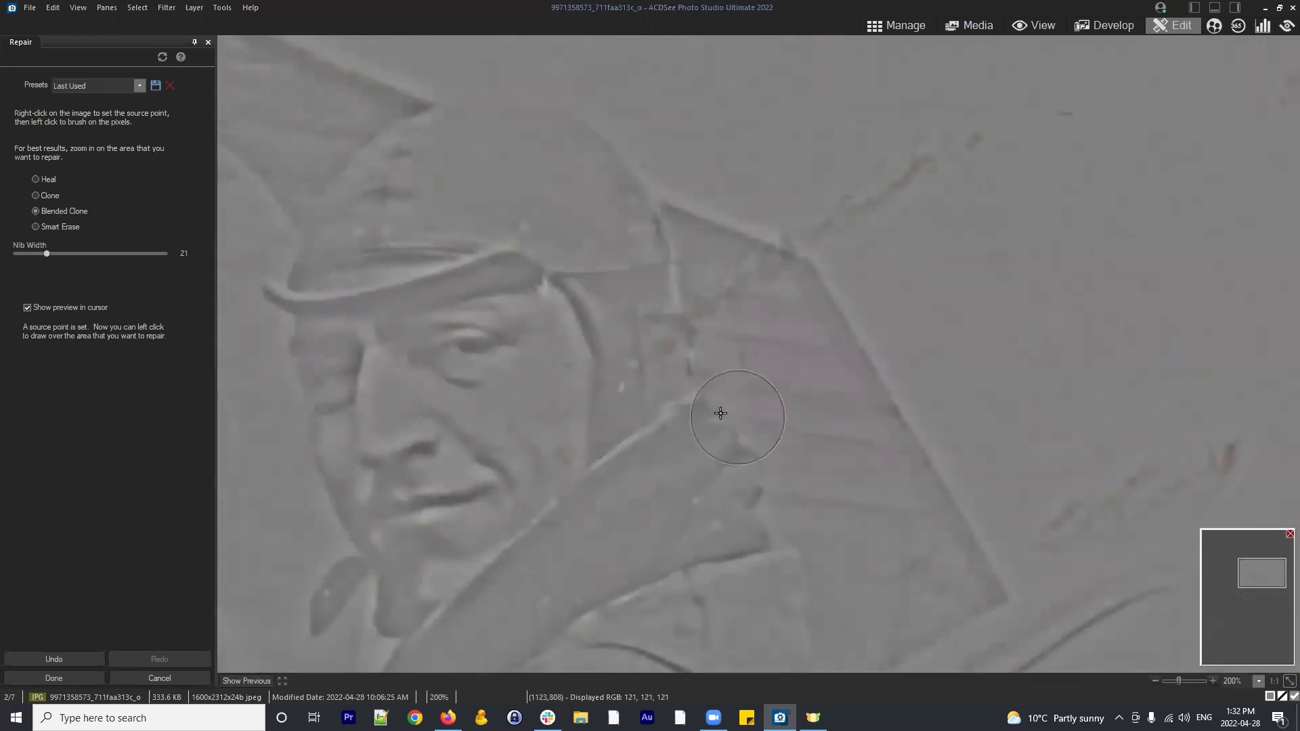
click(959, 295)
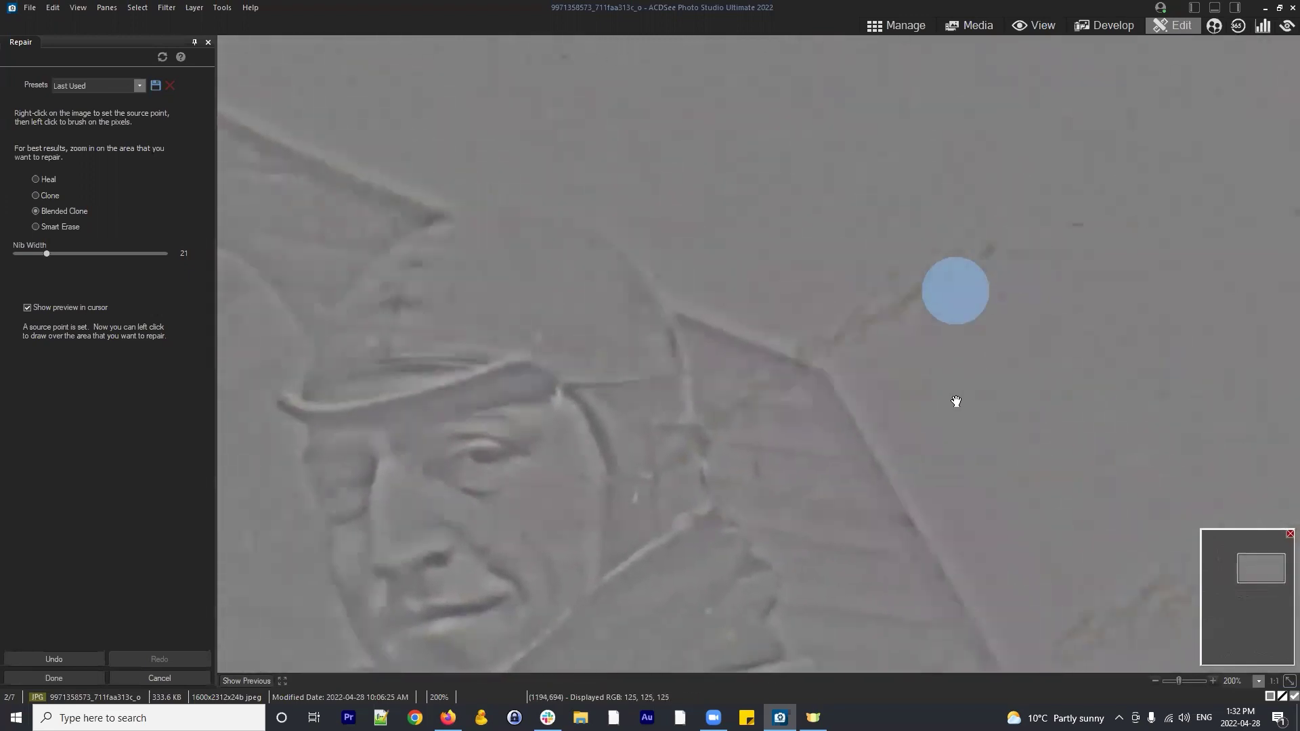
click(1091, 365)
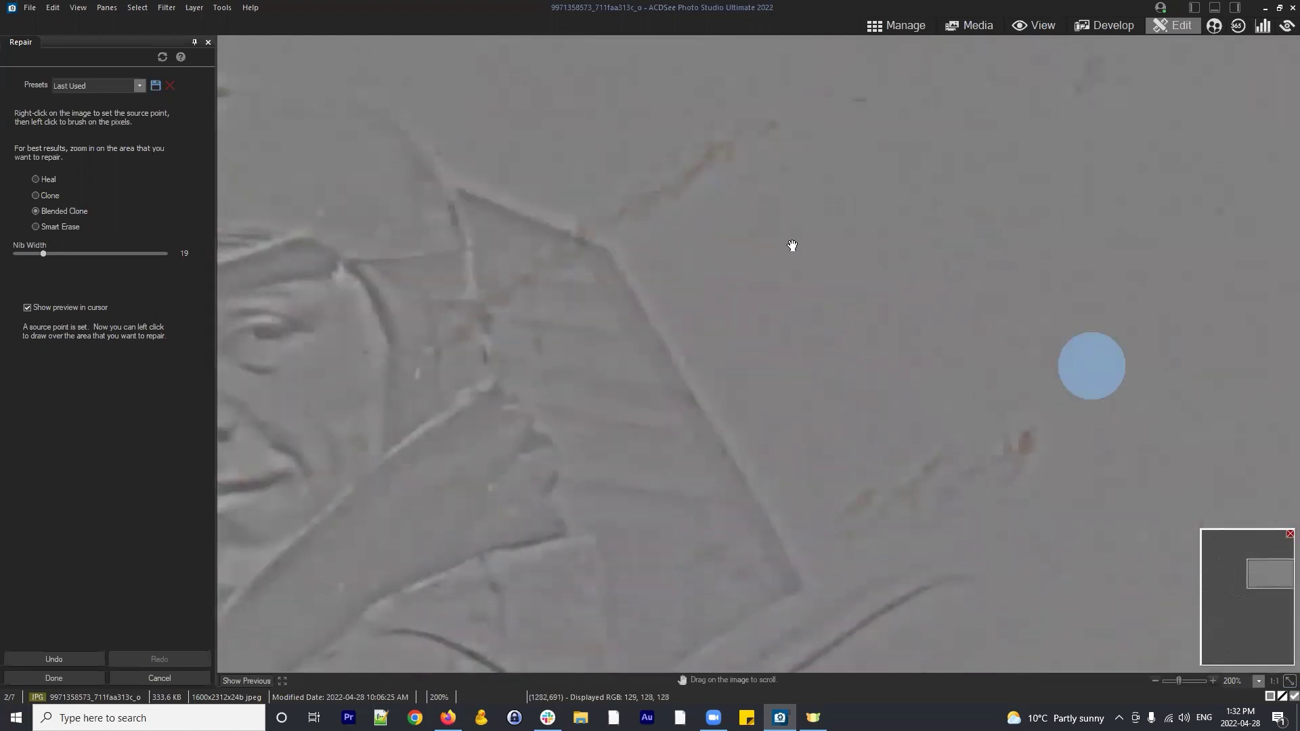
scroll(95, 250, down, 1)
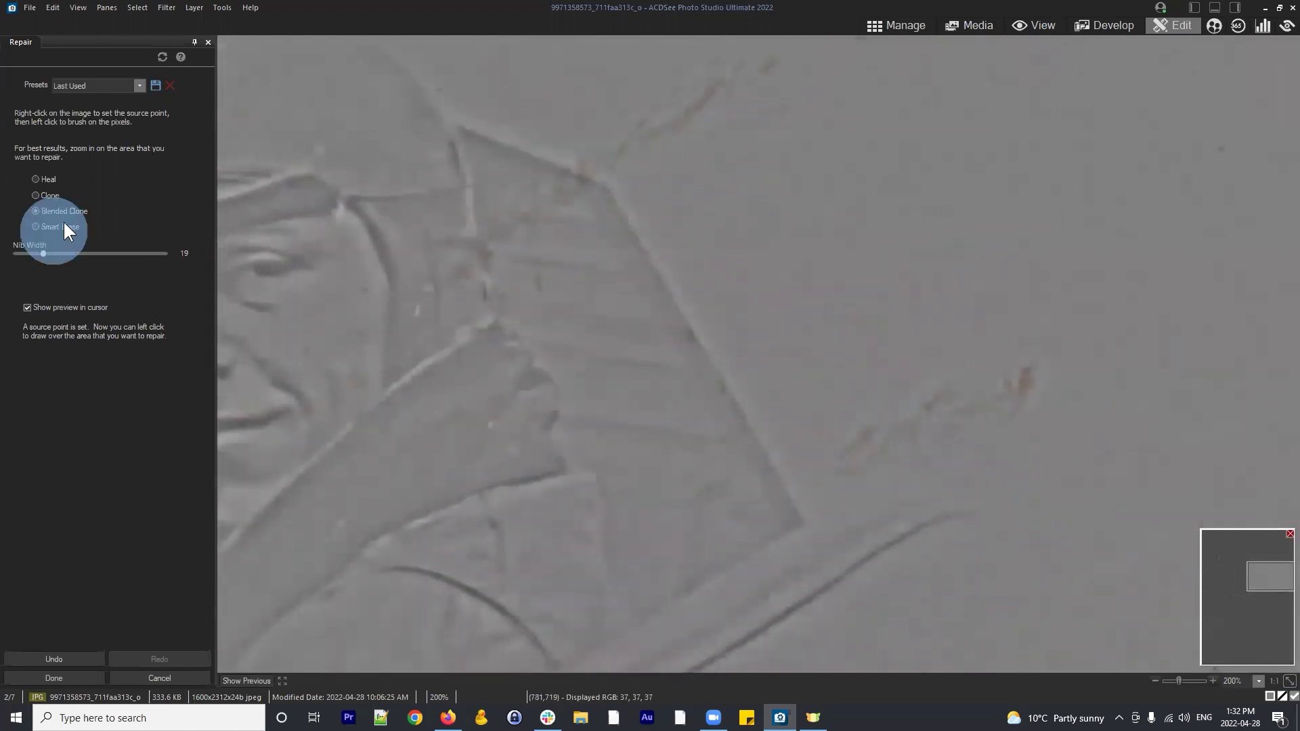
click(64, 225)
mouse_move(836, 451)
mouse_down()
mouse_move(1017, 402)
mouse_move(1029, 387)
mouse_move(880, 440)
mouse_up()
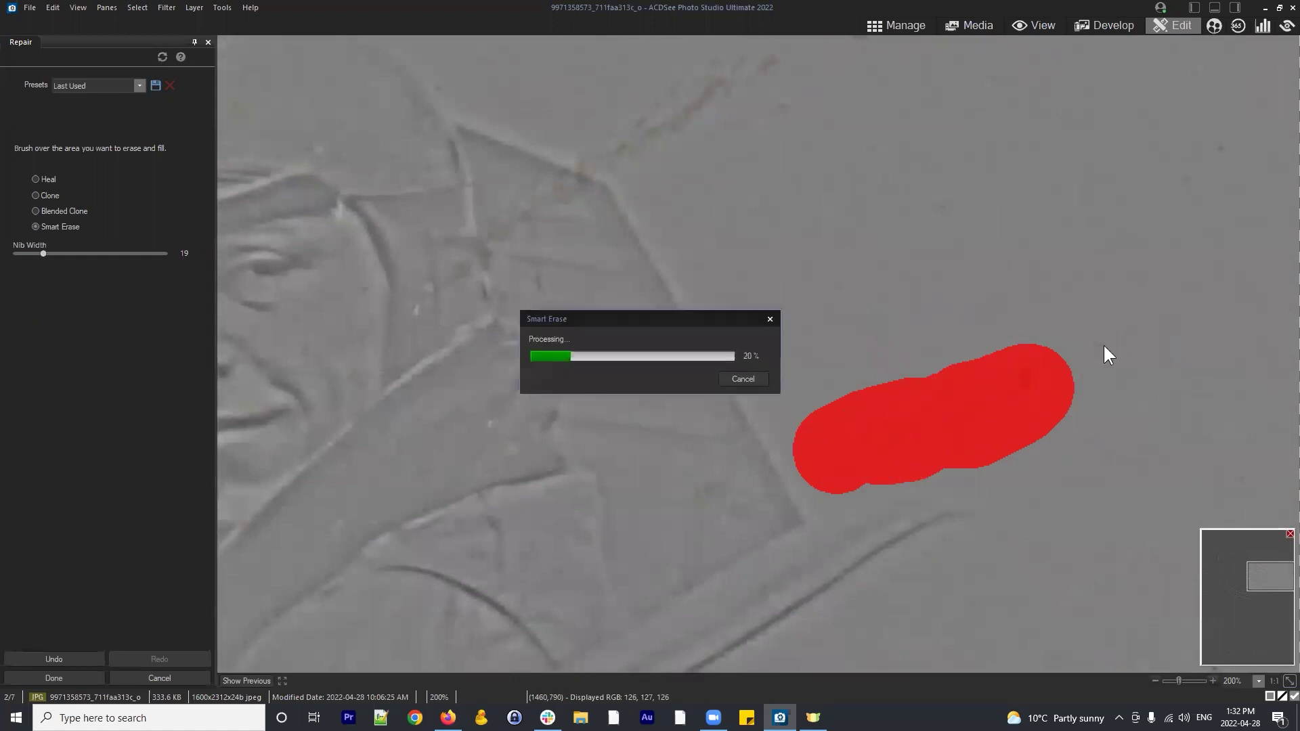
Cover the diagonal brownish stain in the background above the striped panel's corner with Clone, sampling clean background at a nib width of 25
drag(1005, 362, 960, 484)
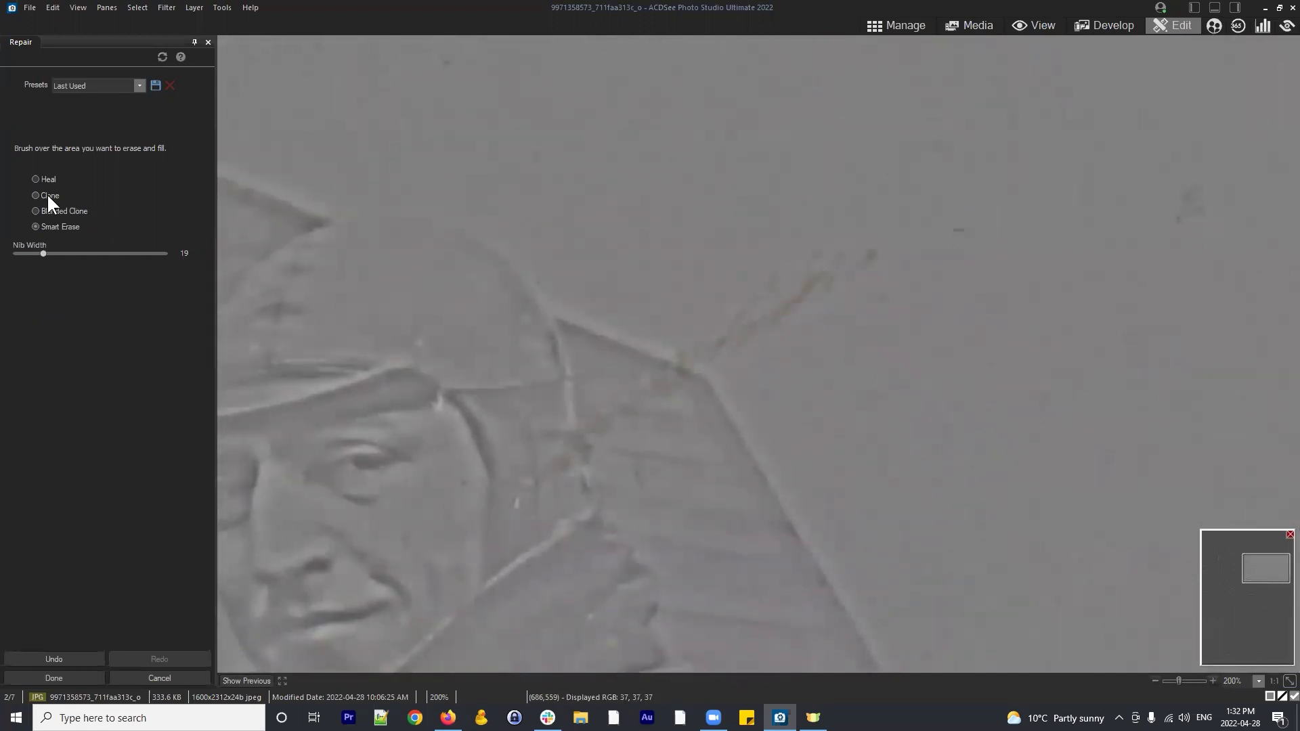
click(36, 195)
right_click(622, 233)
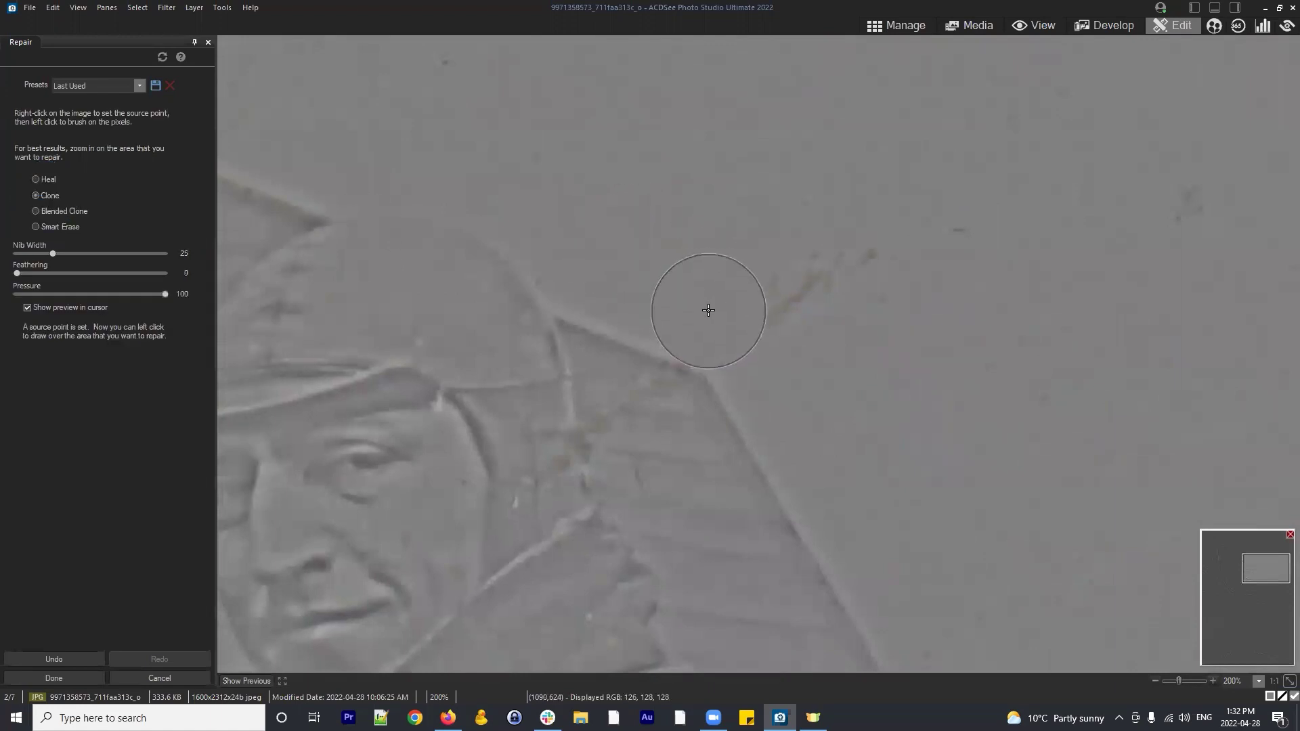
click(708, 310)
drag(804, 348, 878, 297)
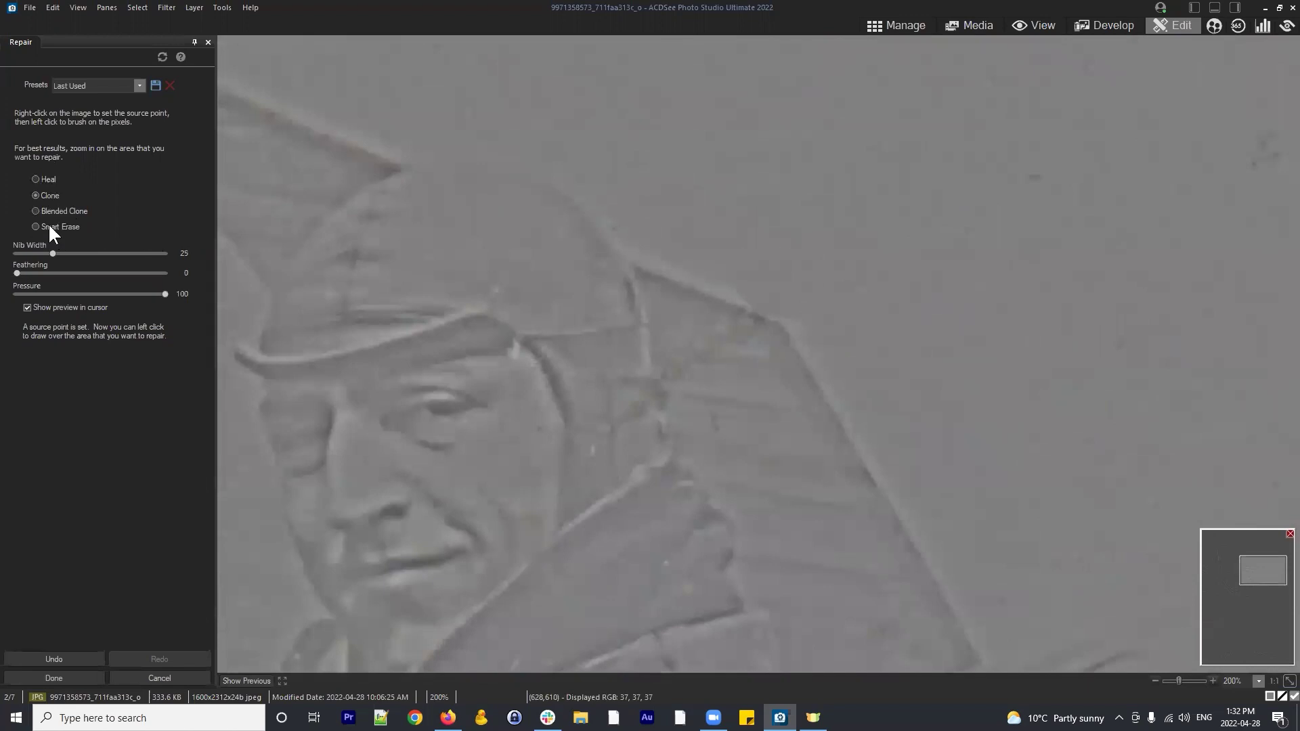
Cover the stain on the striped panel's upper edge with Blended Clone, sampling the clean edge beside the helmet at a nib width of 15
click(64, 211)
scroll(662, 272, down, 2)
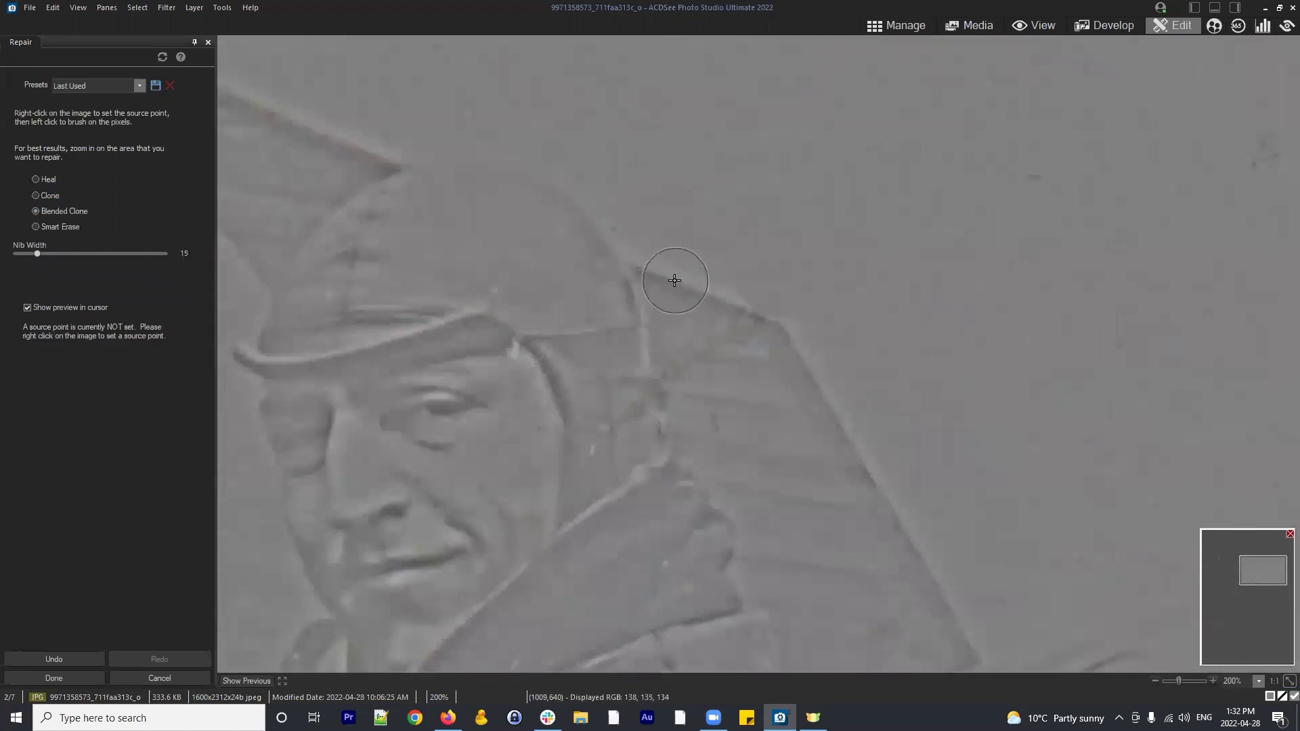
right_click(674, 280)
click(714, 296)
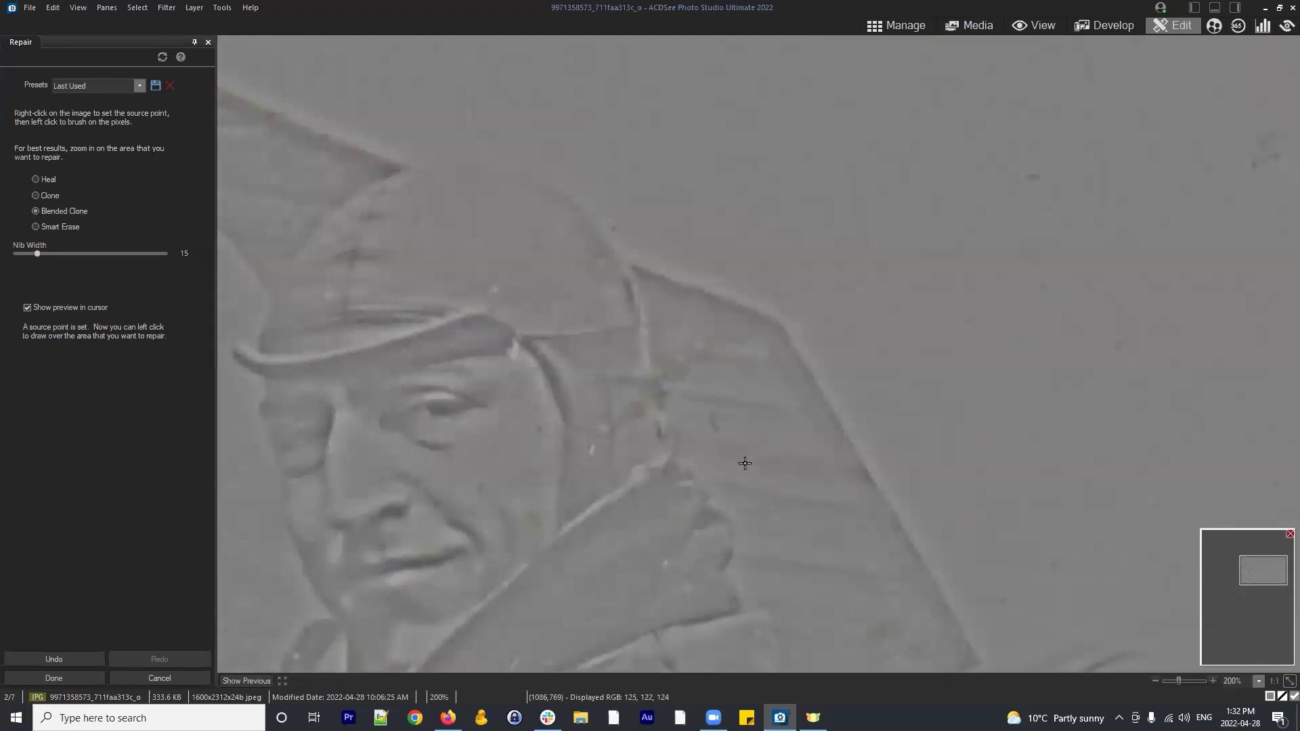
Cover the blemishes on the side of the pilot's helmet and the stained spots on the adjoining striped panel with Blended Clone
scroll(744, 463, up, 1)
scroll(778, 464, up, 1)
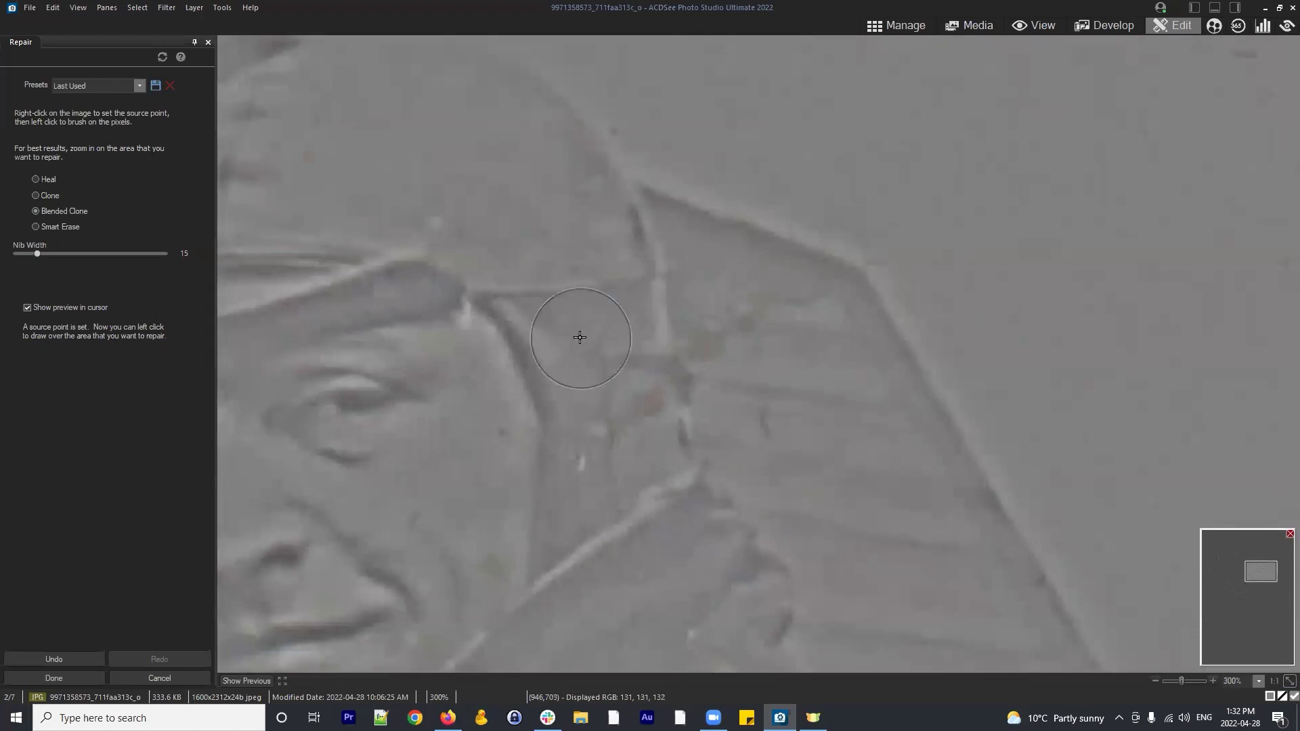
mouse_move(579, 337)
mouse_down()
mouse_move(609, 385)
mouse_move(627, 336)
mouse_up()
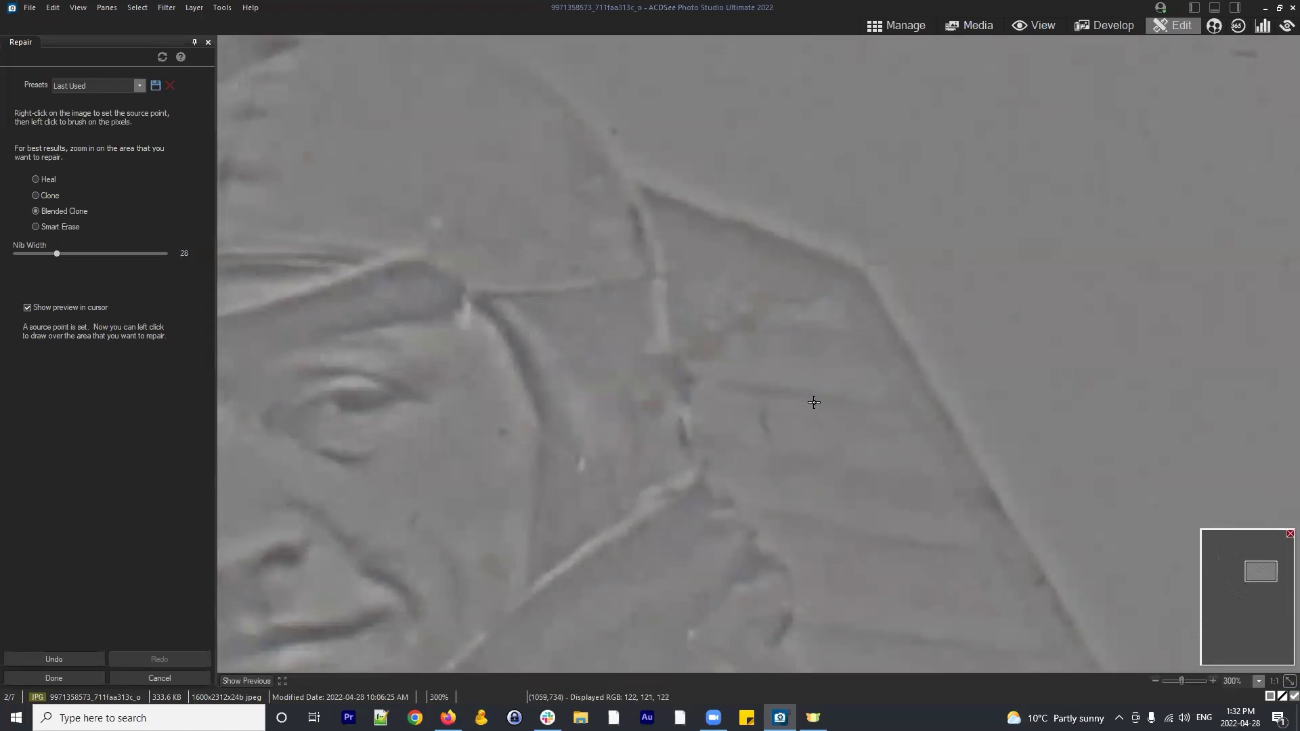
click(808, 391)
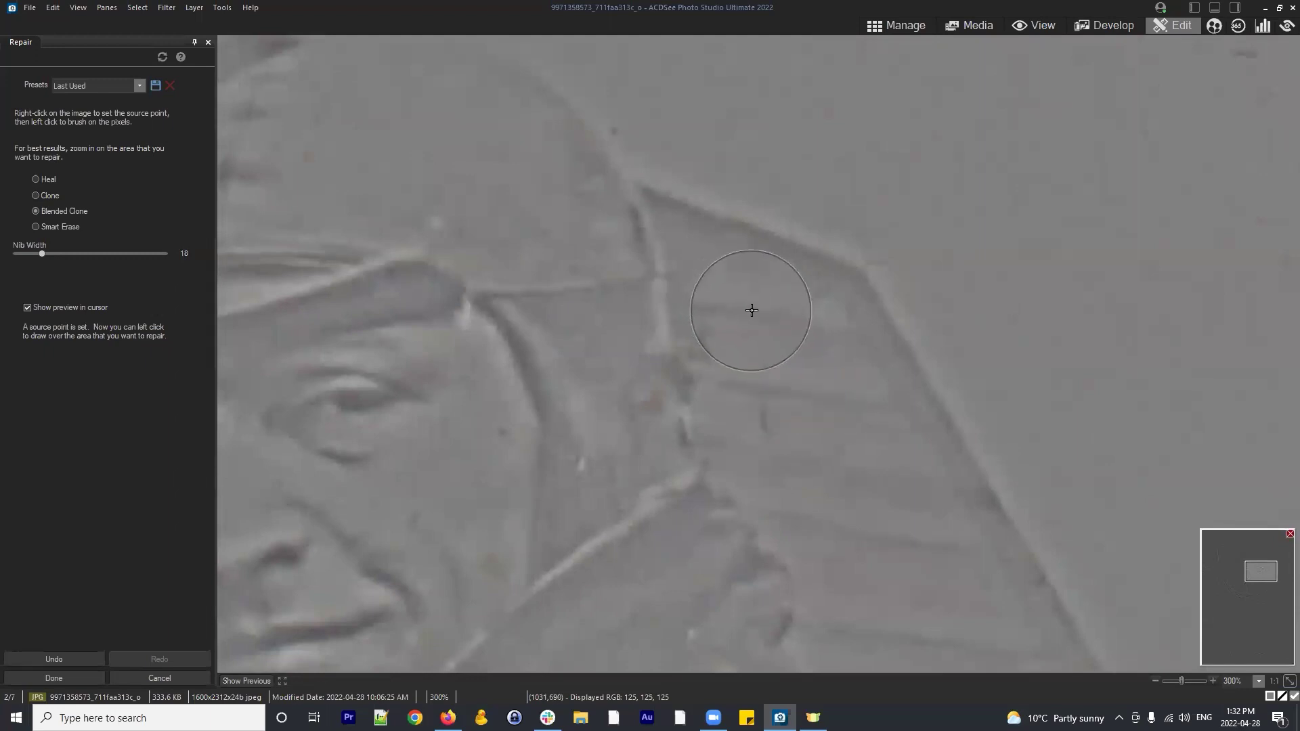
click(751, 308)
click(736, 310)
scroll(789, 453, down, 3)
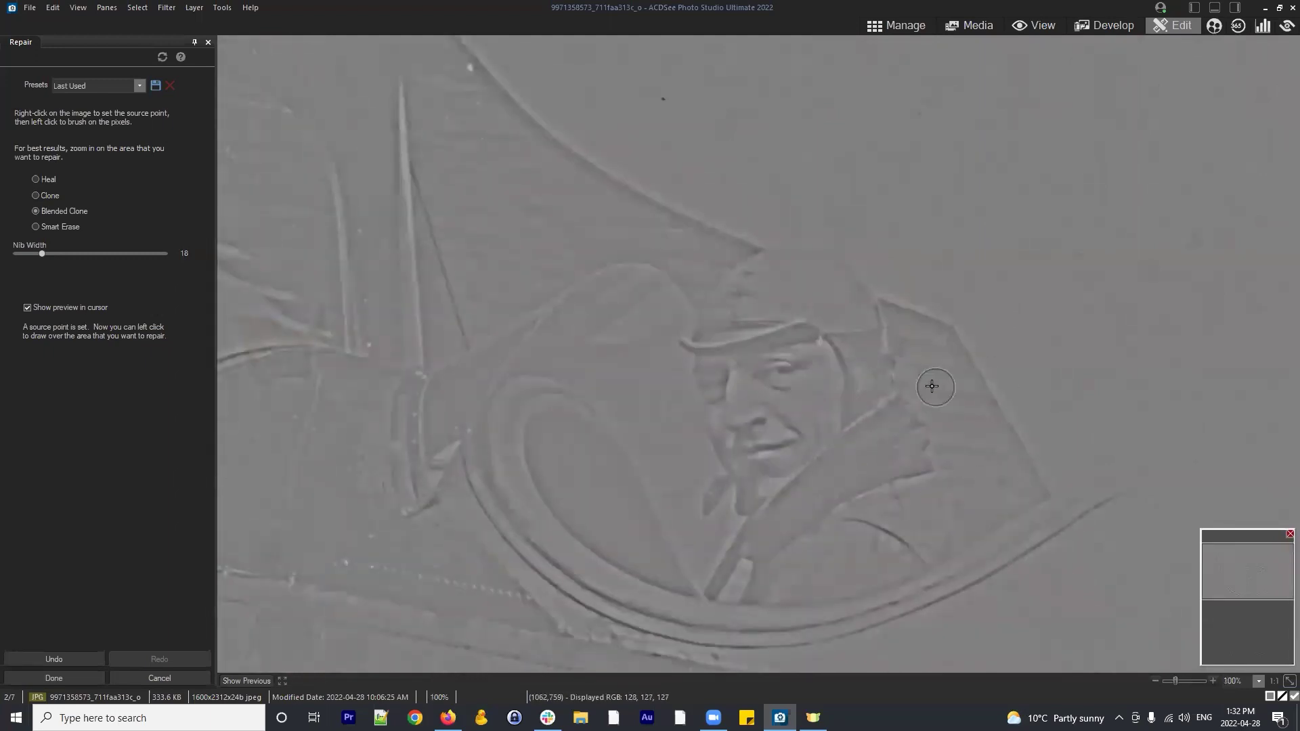
Cover the stain along the light vertical edge between the helmet and the striped panel with Blended Clone, using a nib width of 10
scroll(931, 386, up, 3)
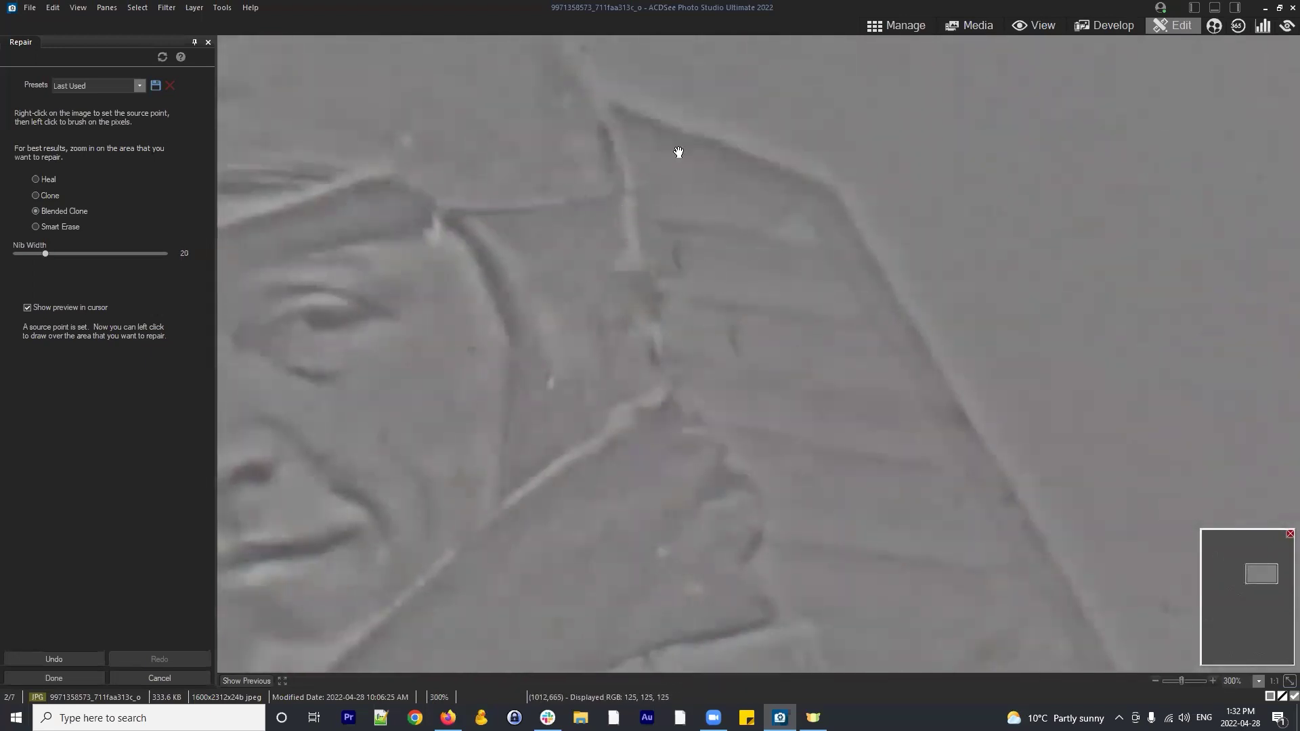
mouse_move(678, 152)
mouse_down()
mouse_move(838, 377)
mouse_move(992, 253)
mouse_move(792, 133)
mouse_move(894, 88)
mouse_move(757, 183)
mouse_up()
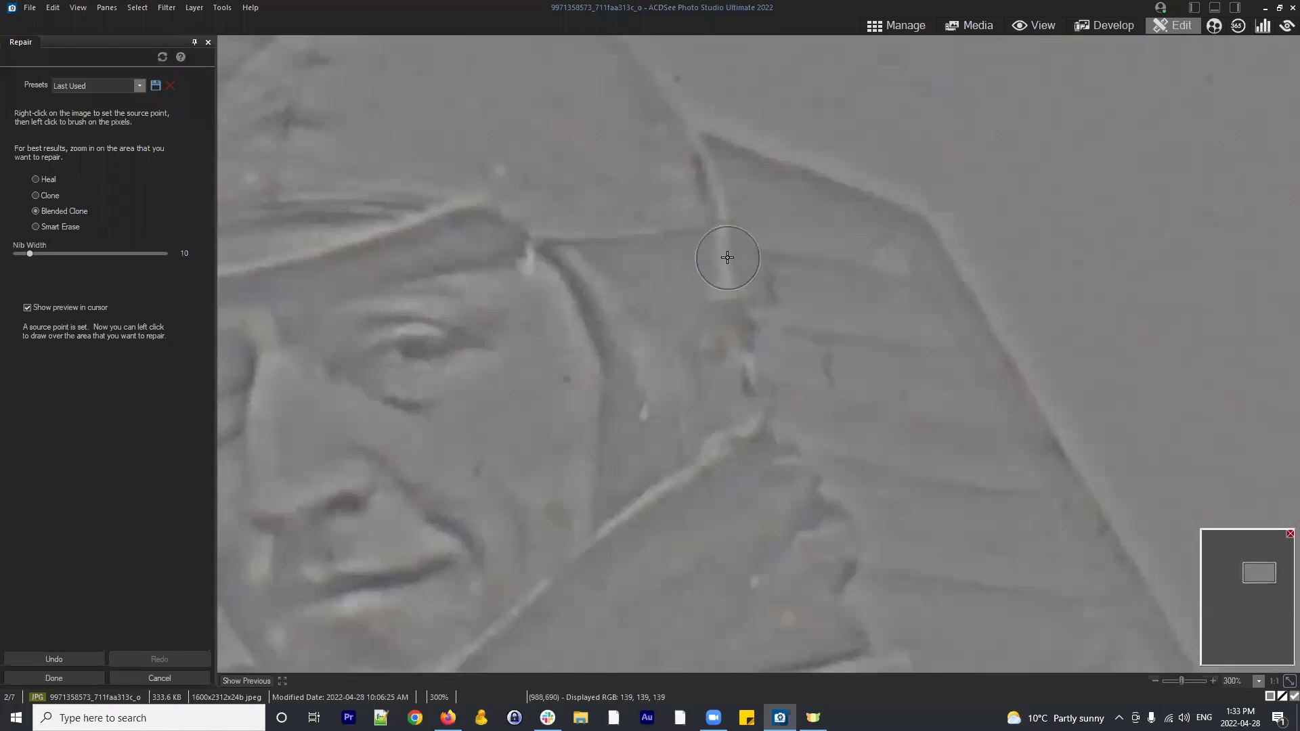
click(732, 315)
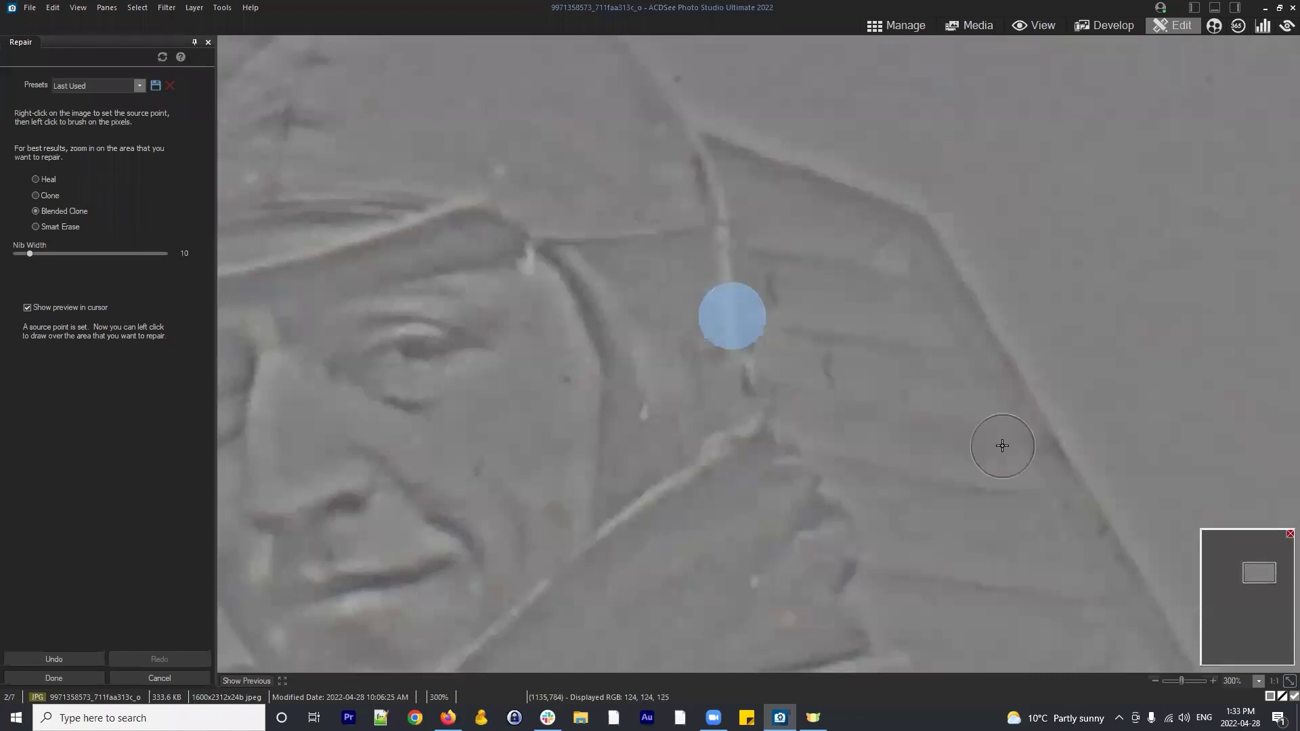
click(681, 300)
click(700, 393)
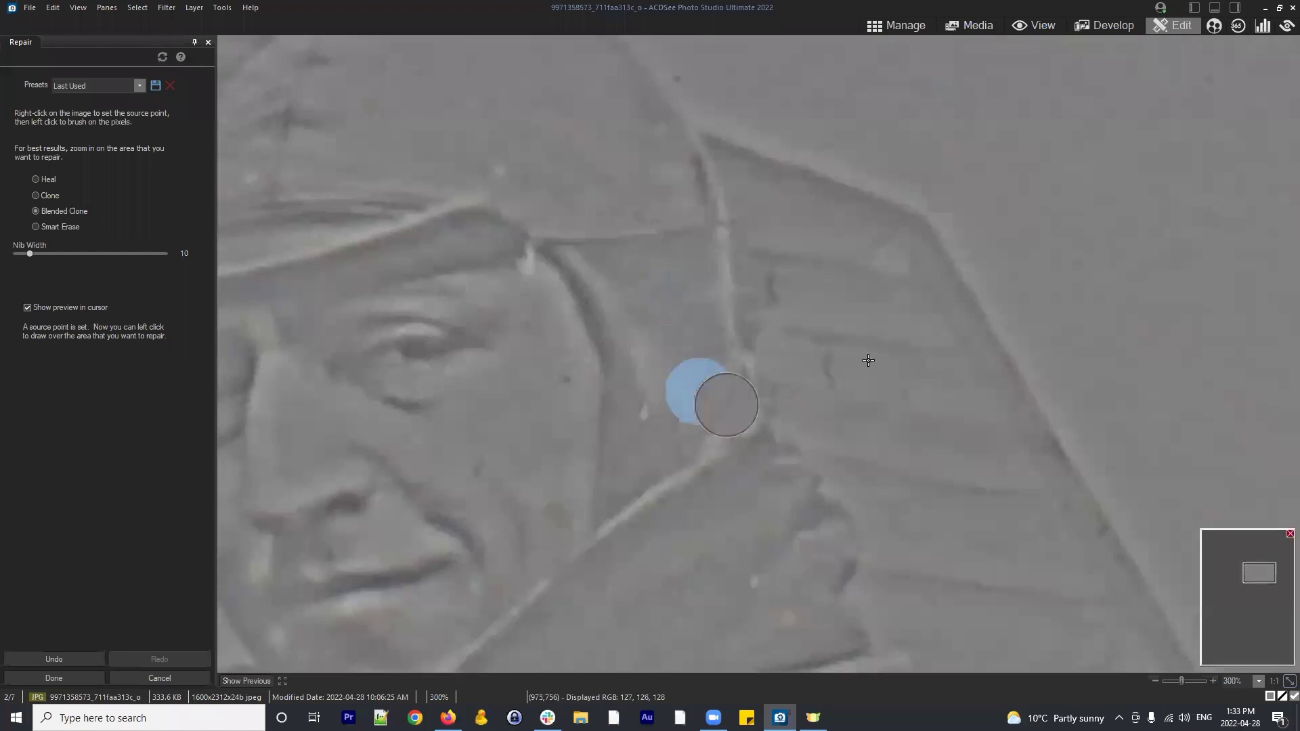
Cover the small dark marks on the striped panel with Blended Clone, sampling clean panel beside them at a nib width of 10
click(843, 291)
click(781, 289)
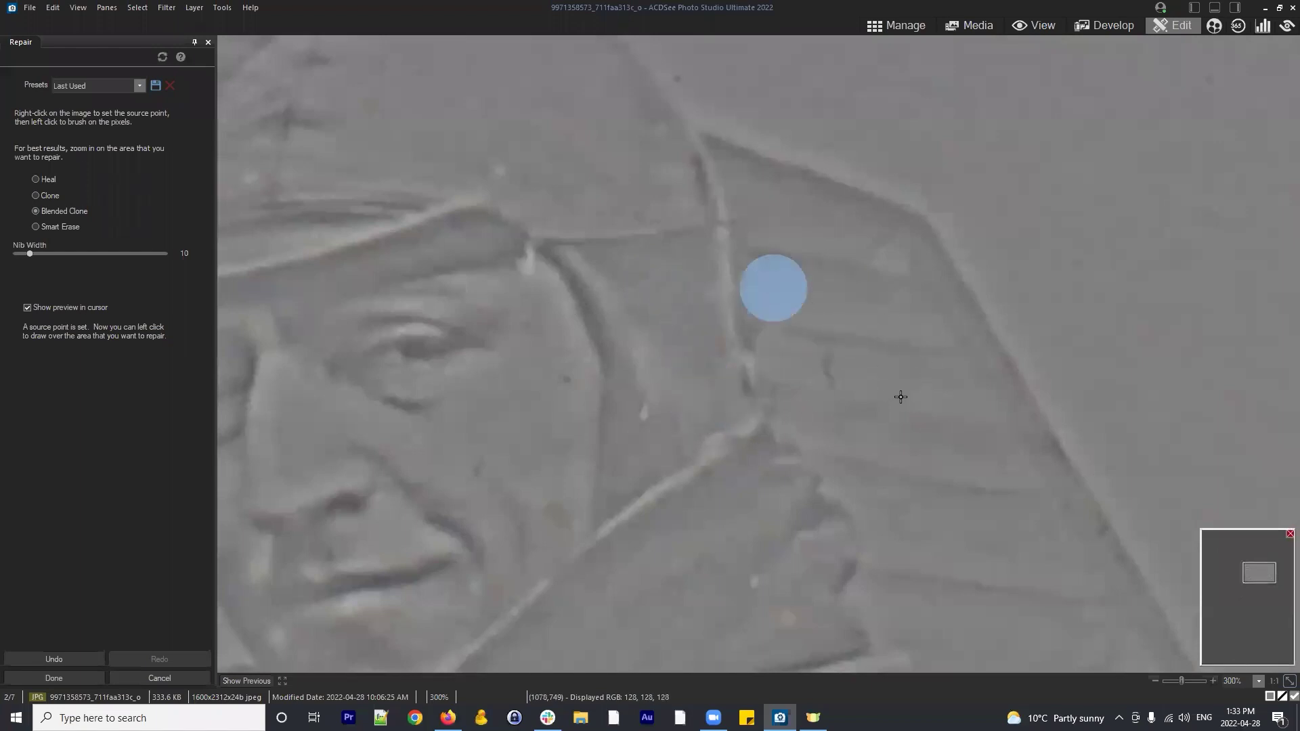
click(834, 365)
scroll(846, 342, down, 4)
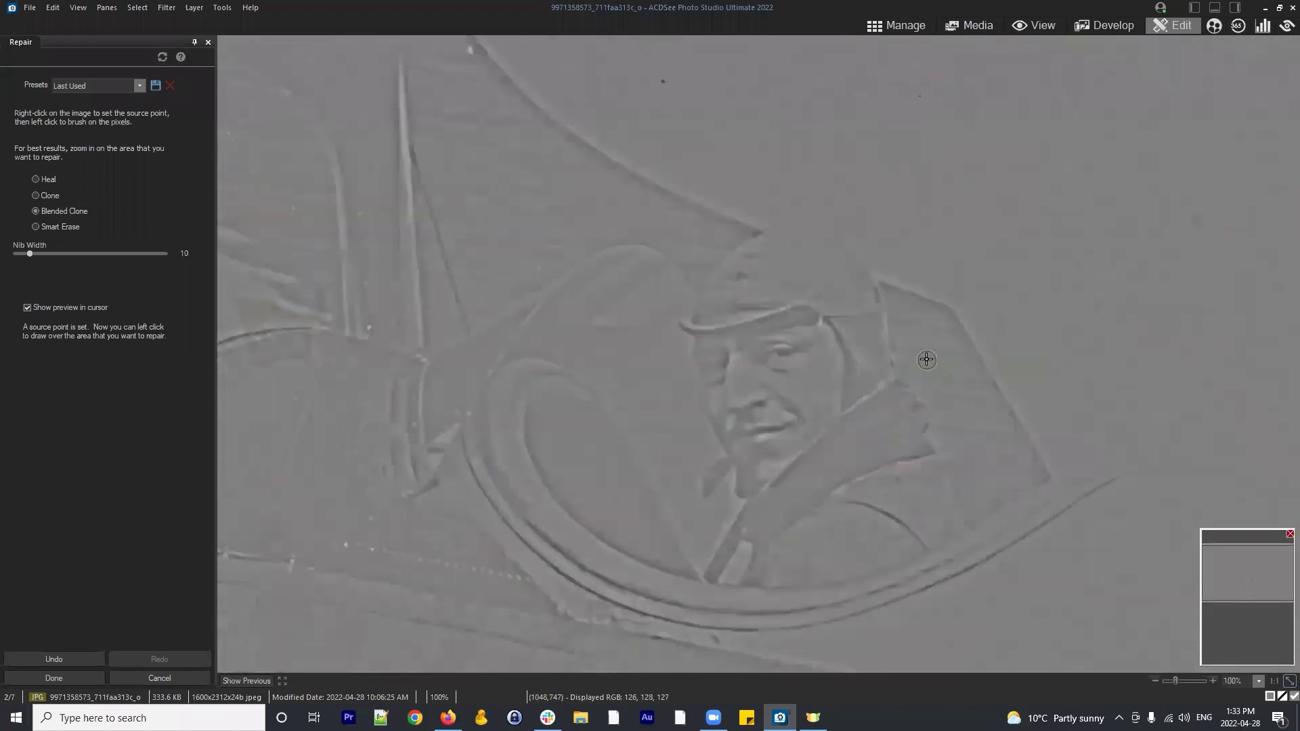
Smart-erase the white blob and the small speck between the upright strut's tip and the long curved edge, using nib widths of 14 and 7
scroll(847, 278, down, 2)
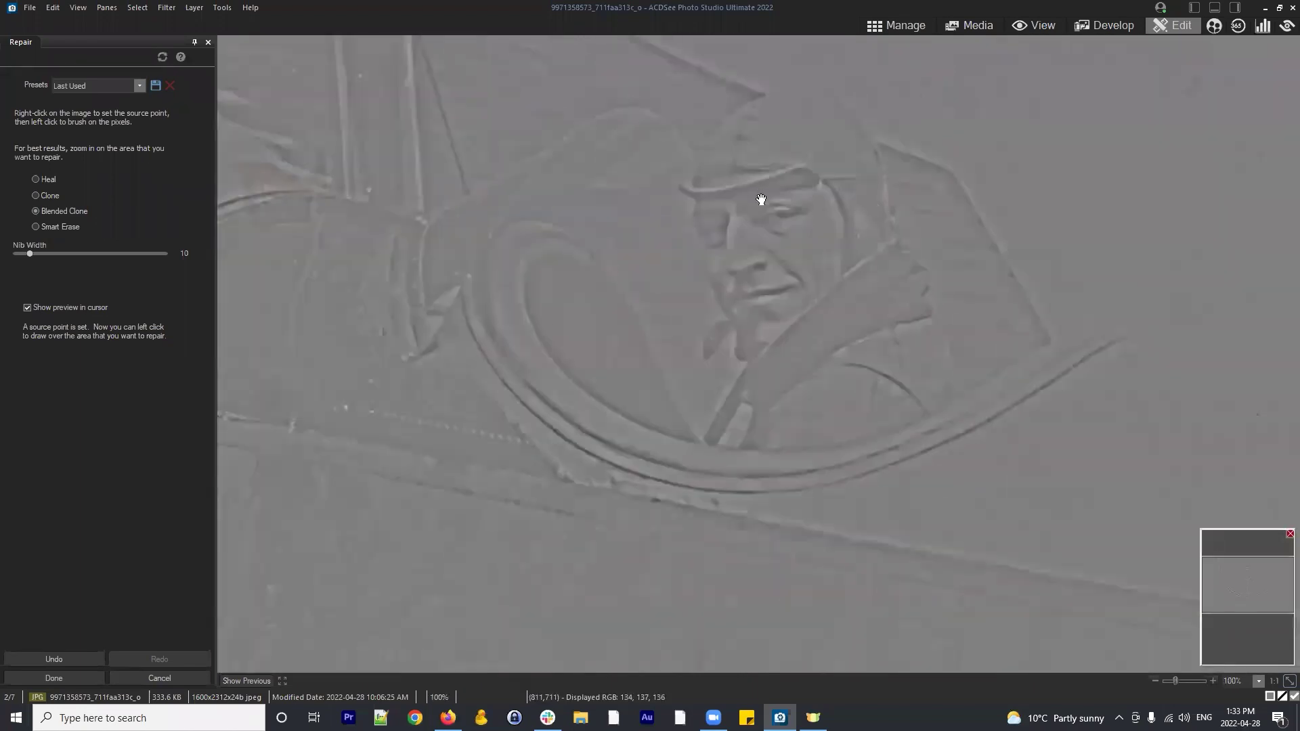
drag(761, 200, 887, 410)
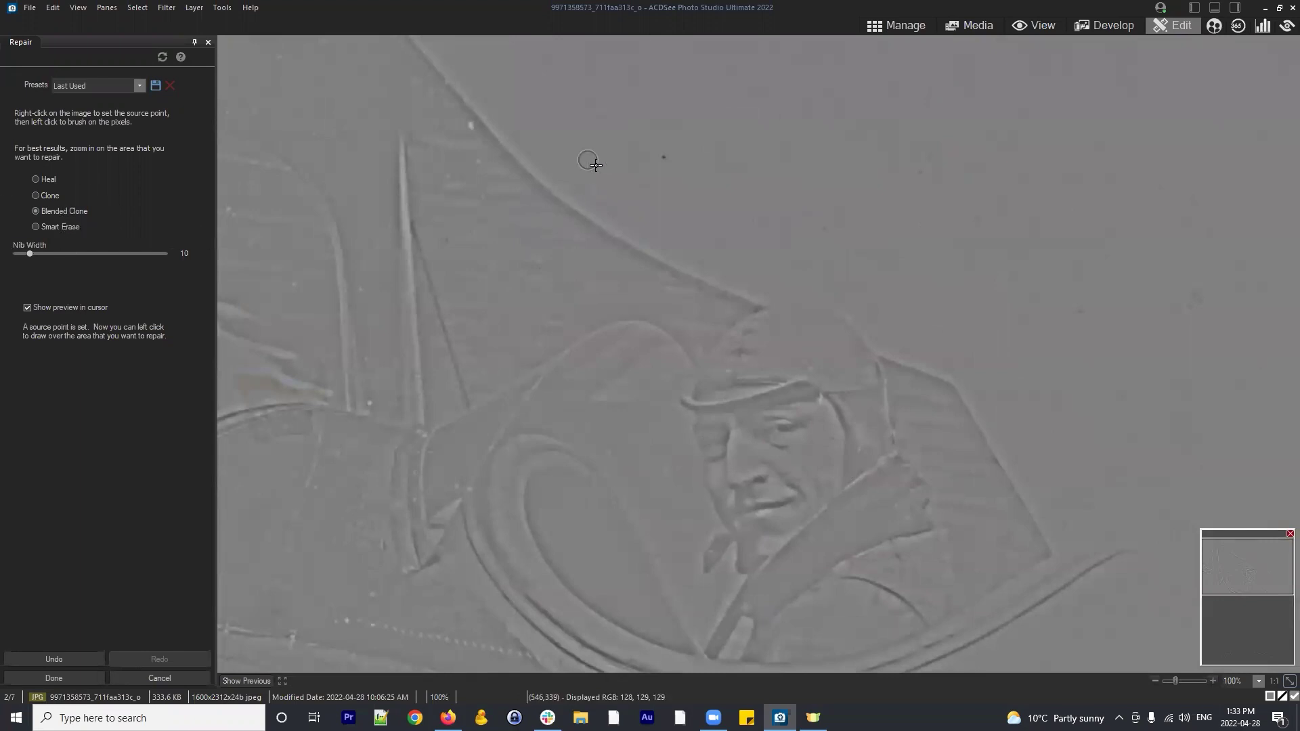
scroll(467, 180, up, 1)
click(507, 197)
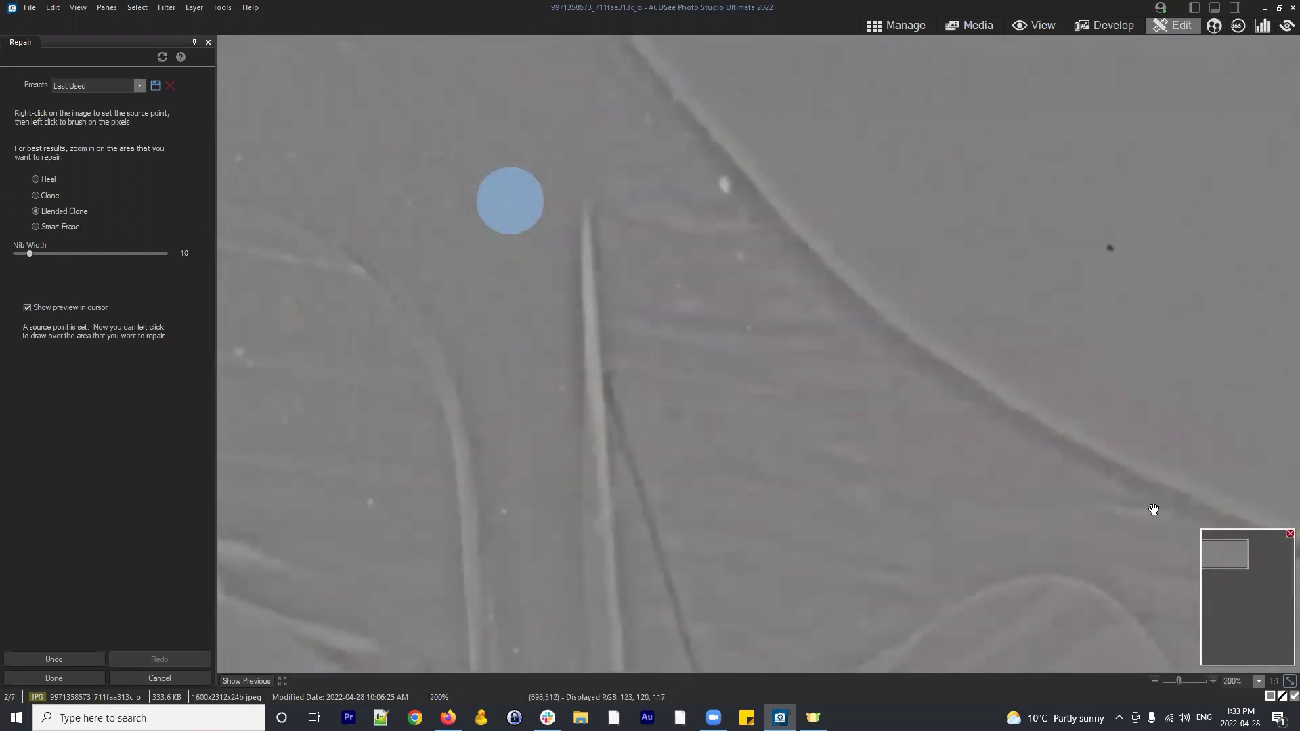
click(63, 226)
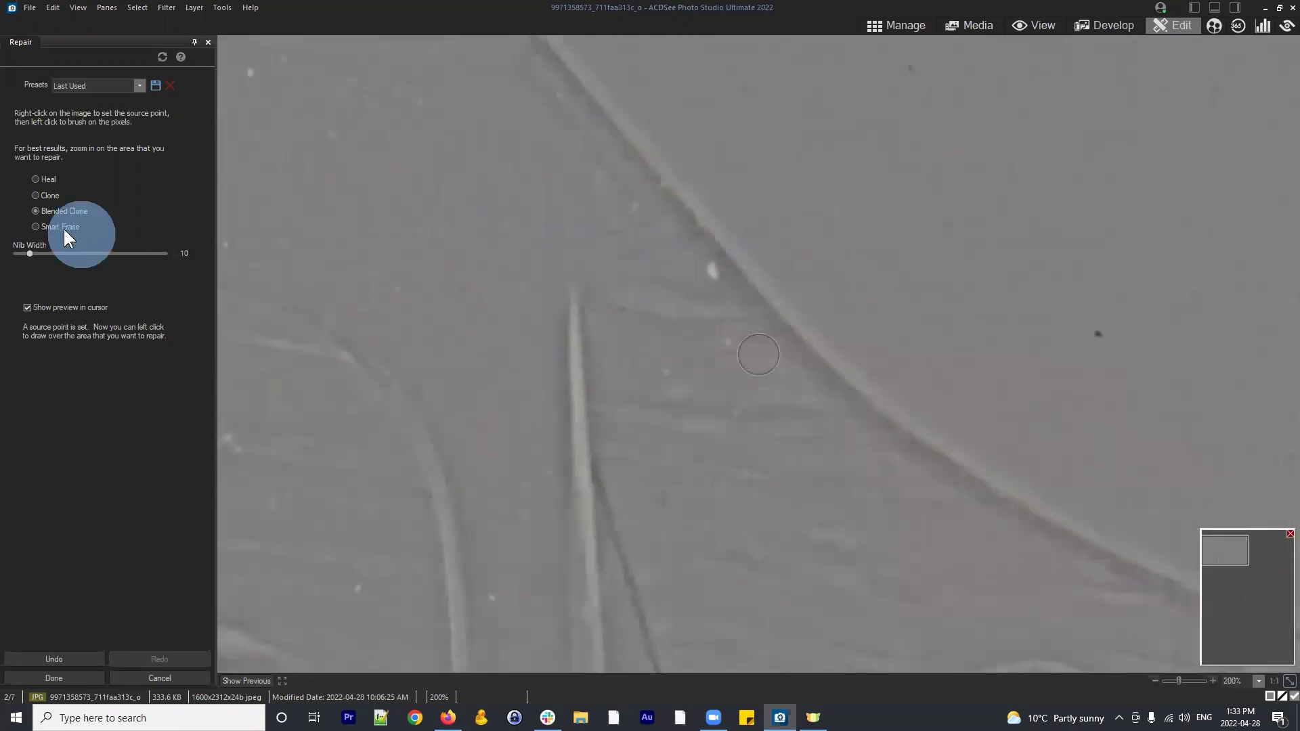
click(533, 220)
scroll(700, 281, up, 4)
click(704, 280)
scroll(745, 372, down, 7)
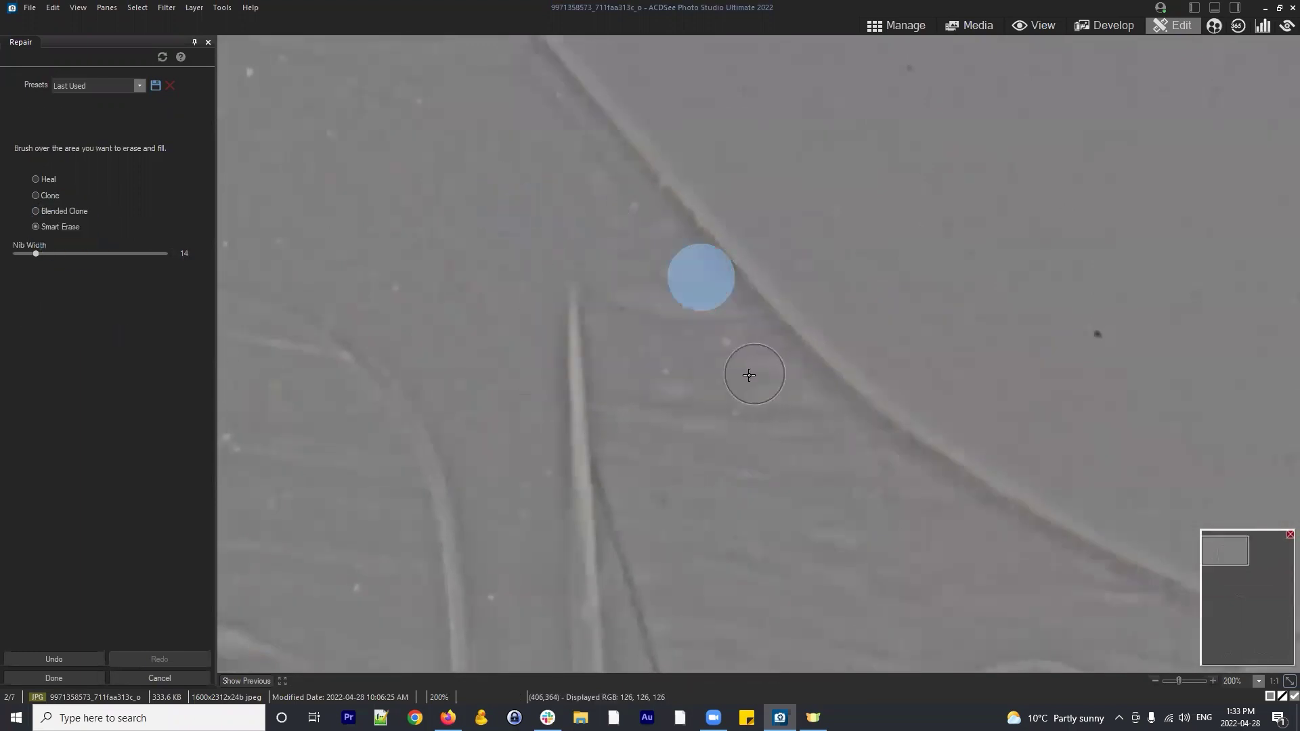
click(725, 341)
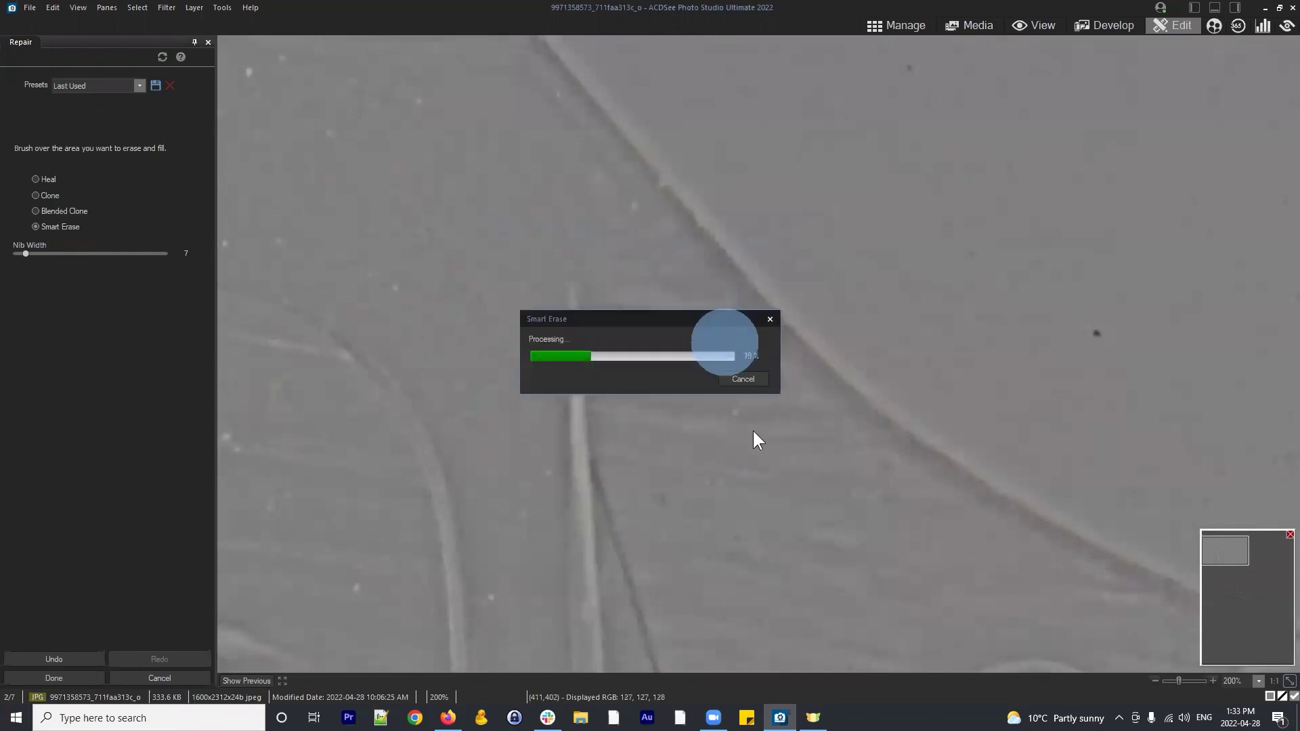
Smart-erase the scattered white specks in the grey area above and beside the upright strut's tip, starting with a nib width of 7
scroll(697, 406, down, 2)
scroll(623, 185, down, 2)
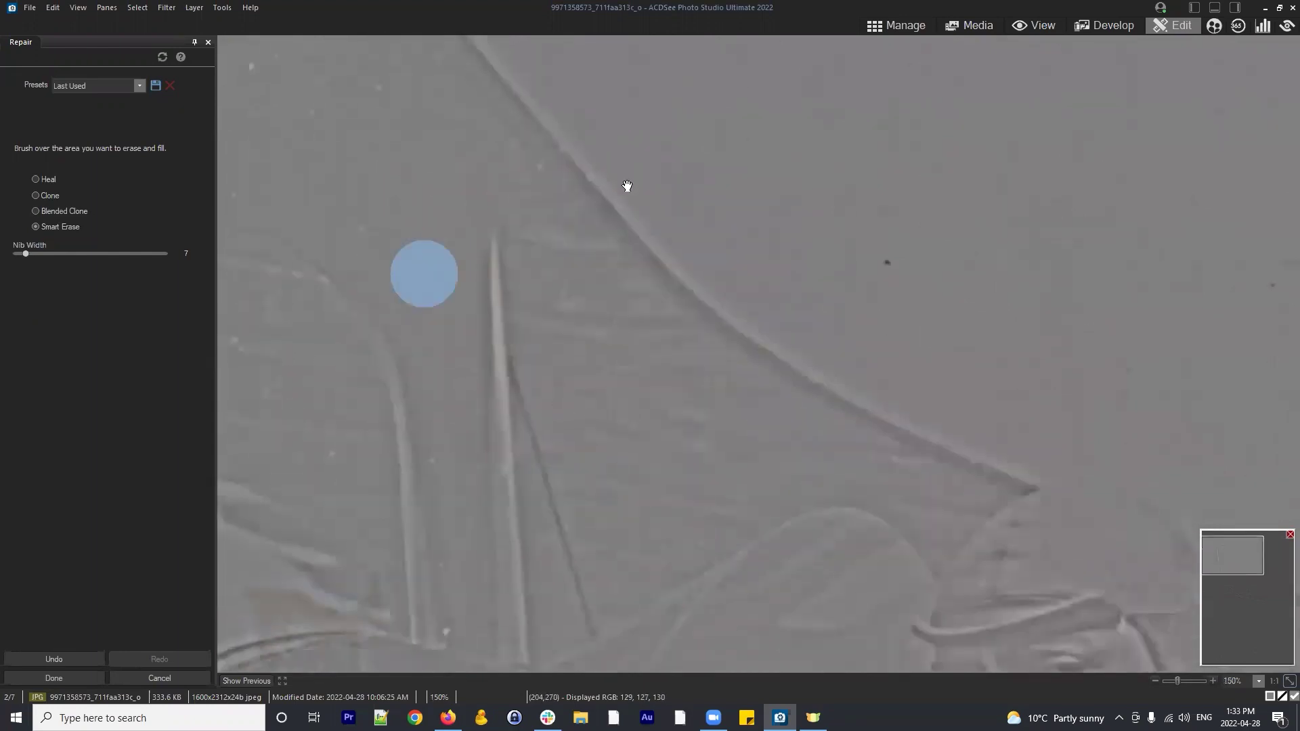
click(247, 56)
drag(375, 149, 386, 209)
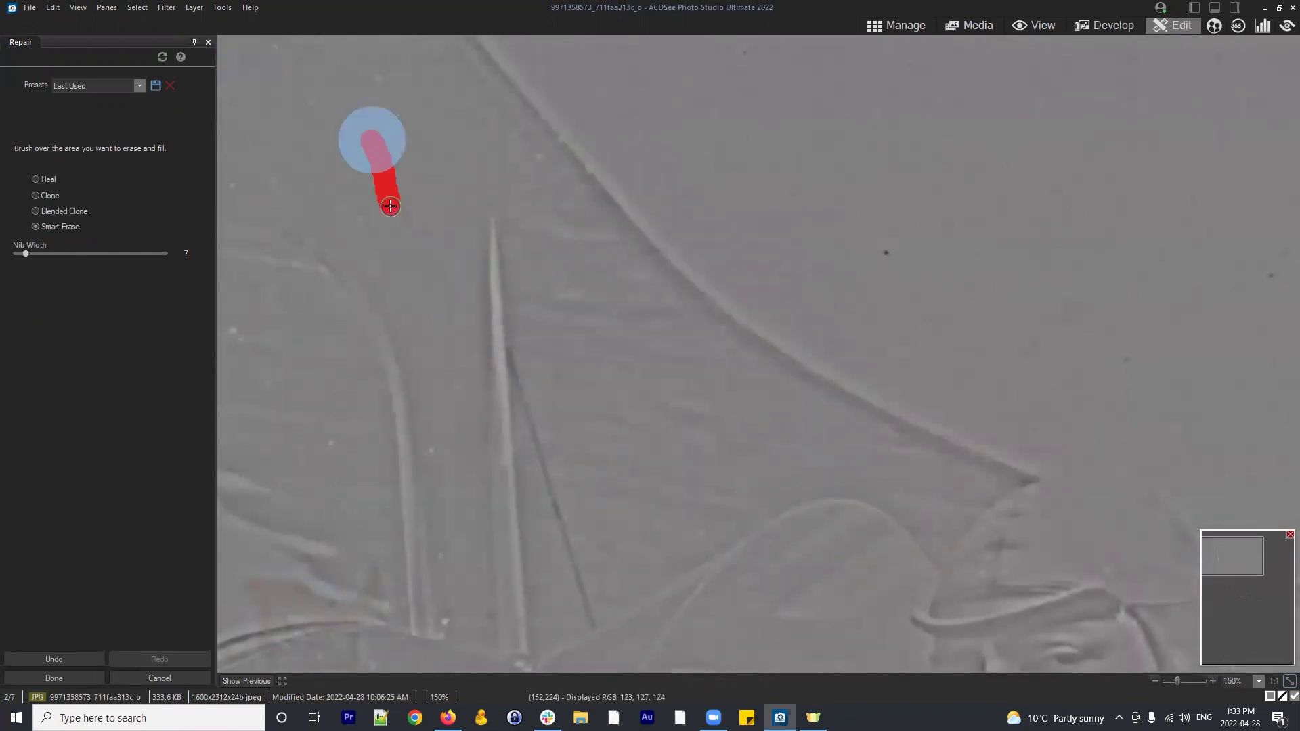
drag(392, 93, 429, 251)
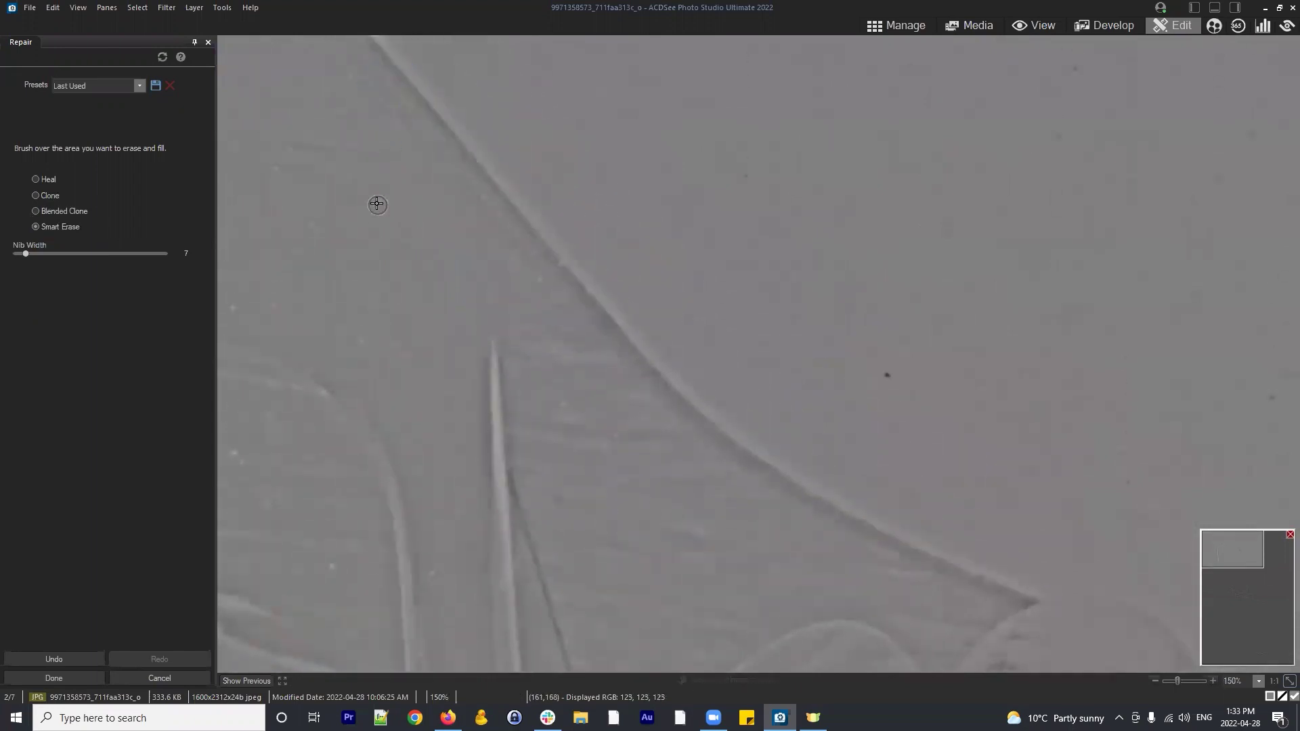
click(374, 203)
click(274, 164)
scroll(474, 308, down, 5)
click(403, 294)
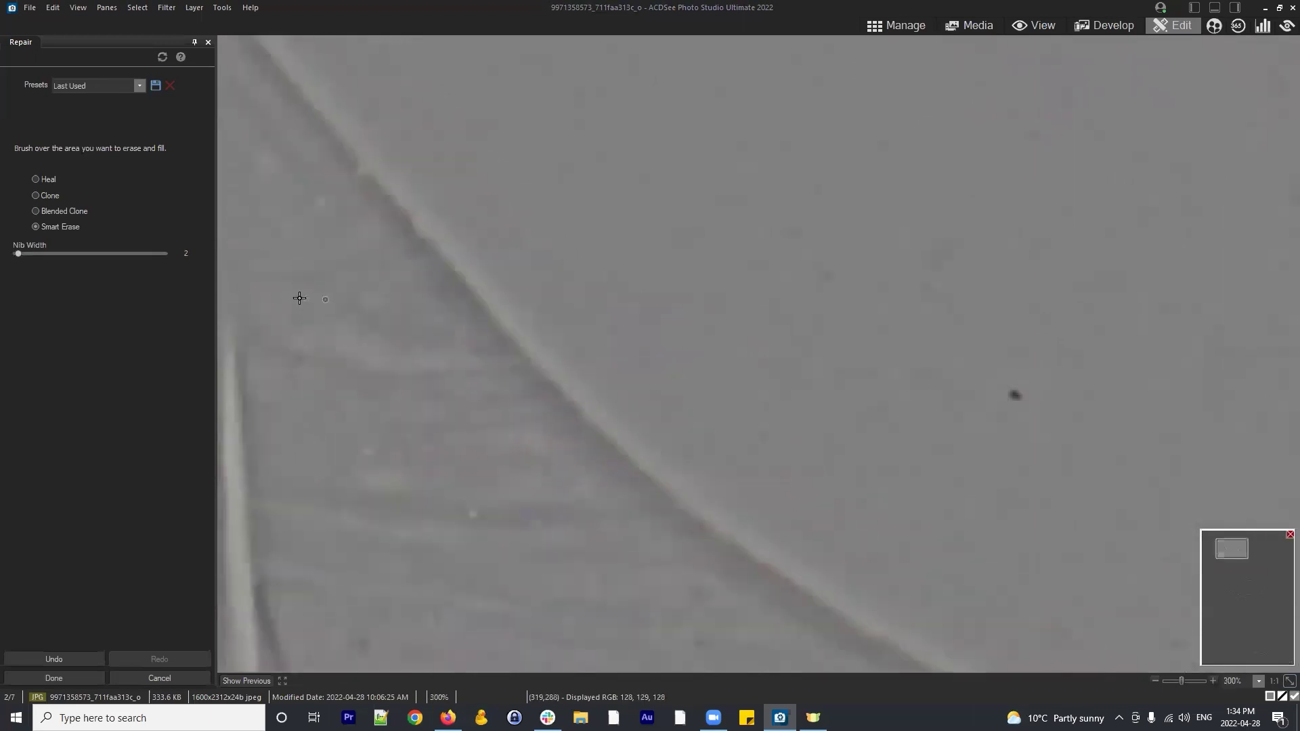
drag(345, 337, 472, 193)
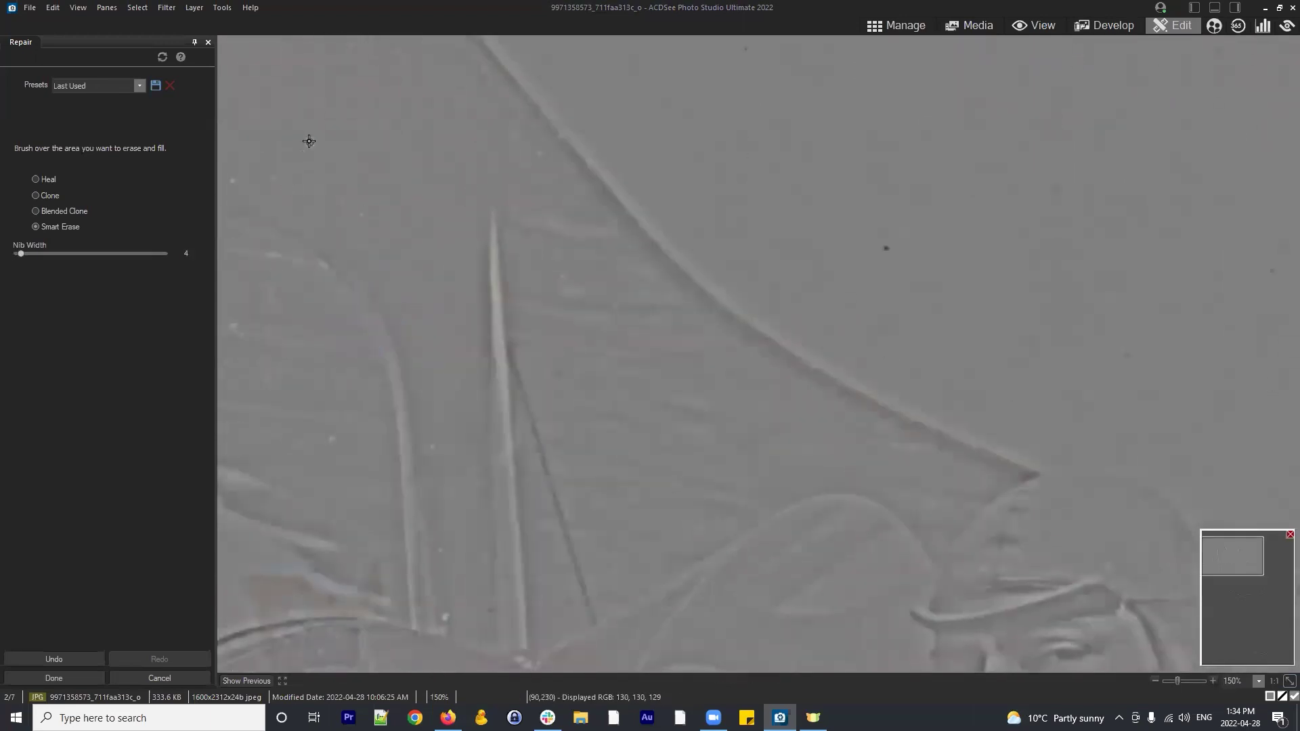
Smart-erase the white specks in the open grey area and around the arched edge beside the upright strut, using a nib width of 9
scroll(308, 135, up, 7)
click(309, 95)
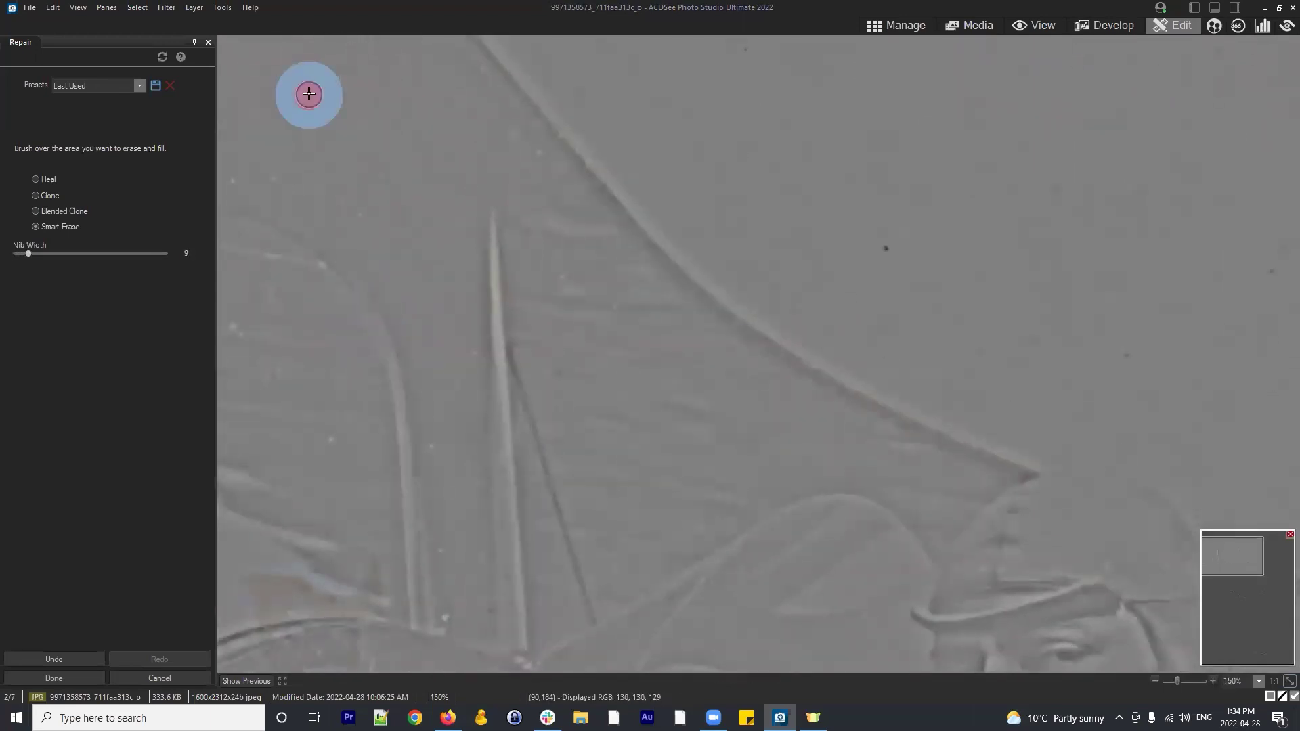
click(275, 177)
click(231, 179)
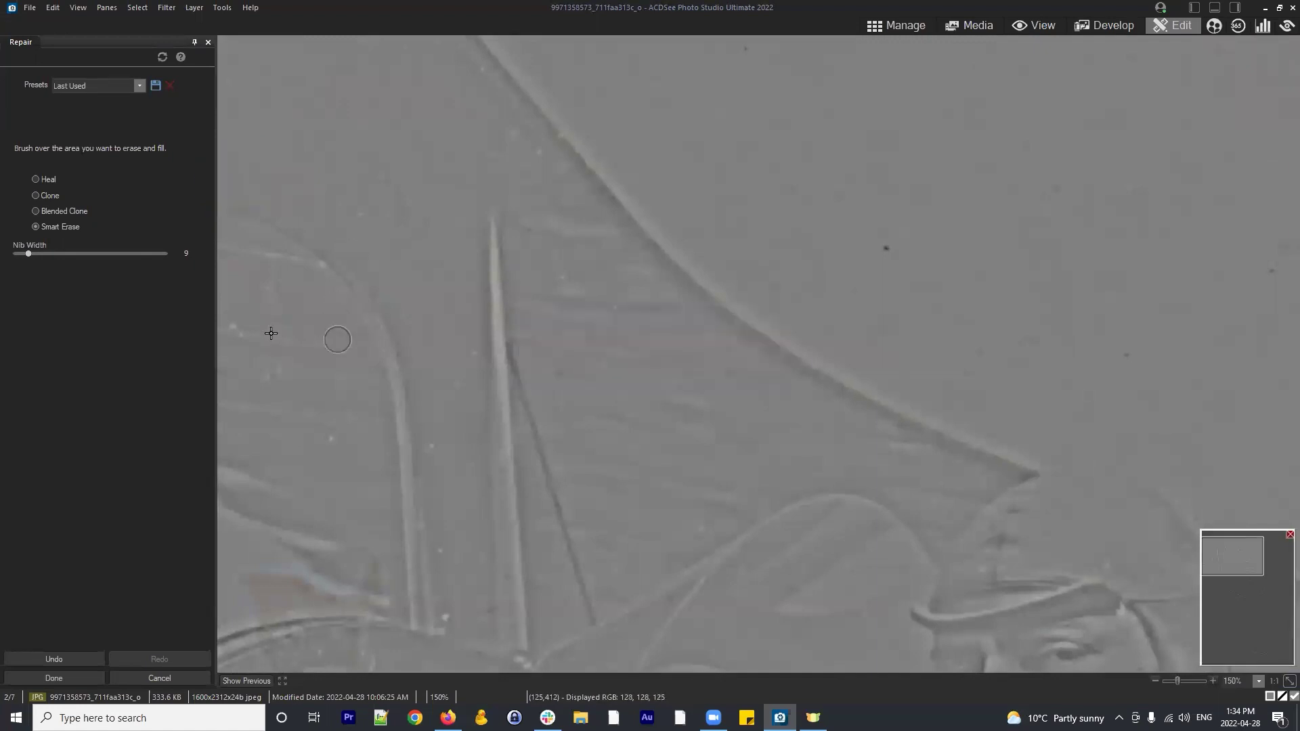
click(240, 327)
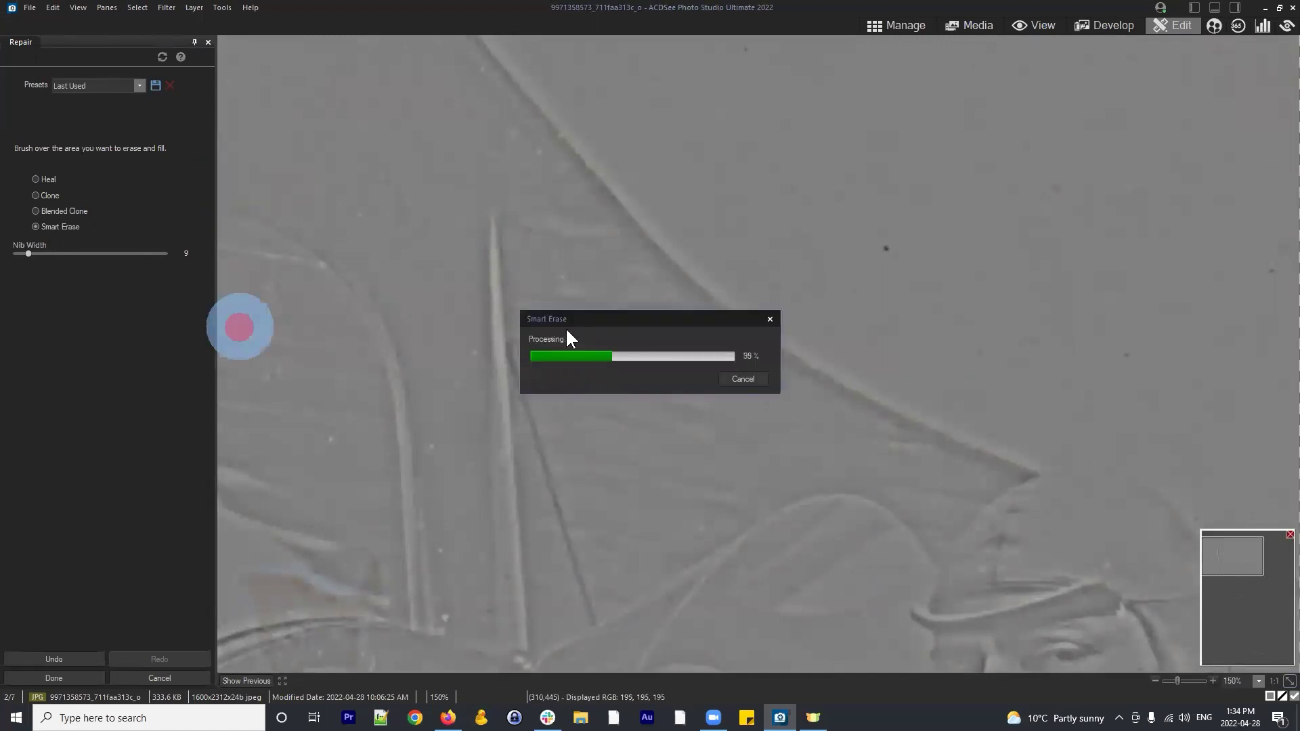
scroll(465, 456, down, 3)
click(465, 456)
click(470, 209)
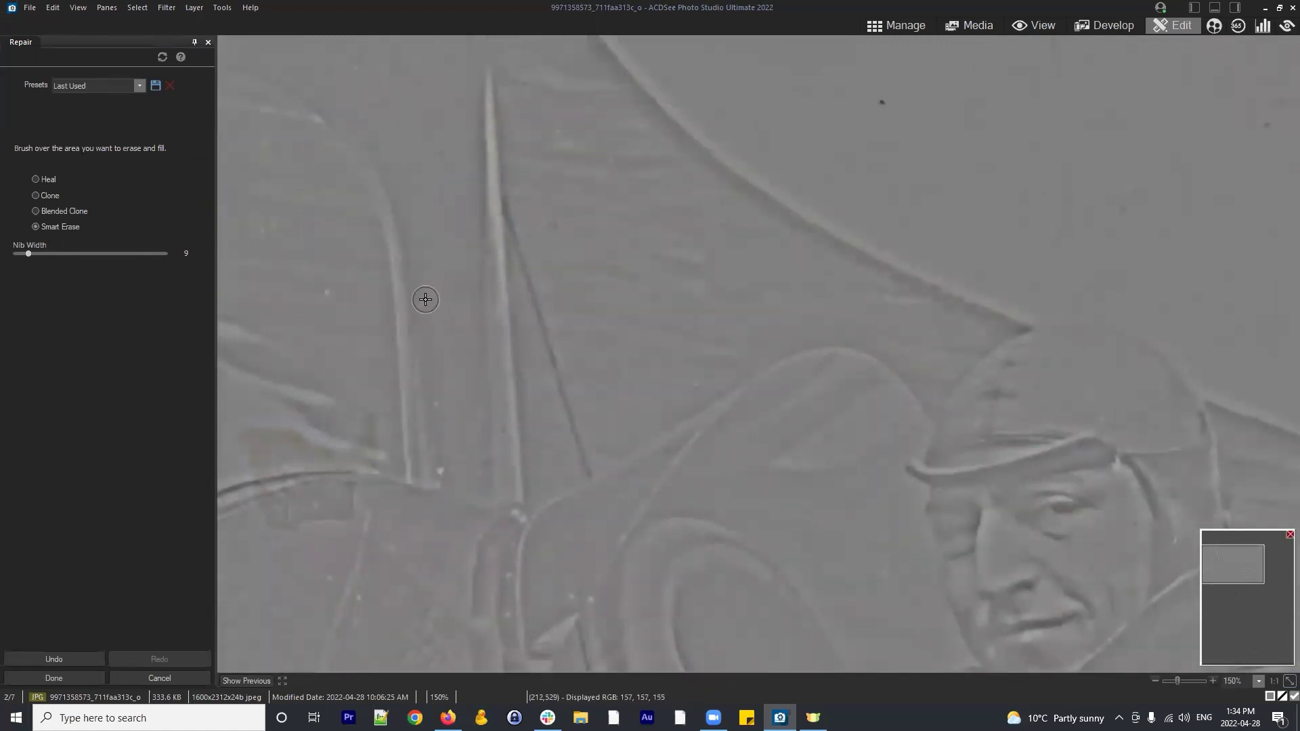
Smart-erase the remaining specks between the arched edge and the strut's lower end at a nib width of 9, and apply the repair
click(426, 299)
scroll(473, 399, down, 2)
click(466, 401)
click(426, 381)
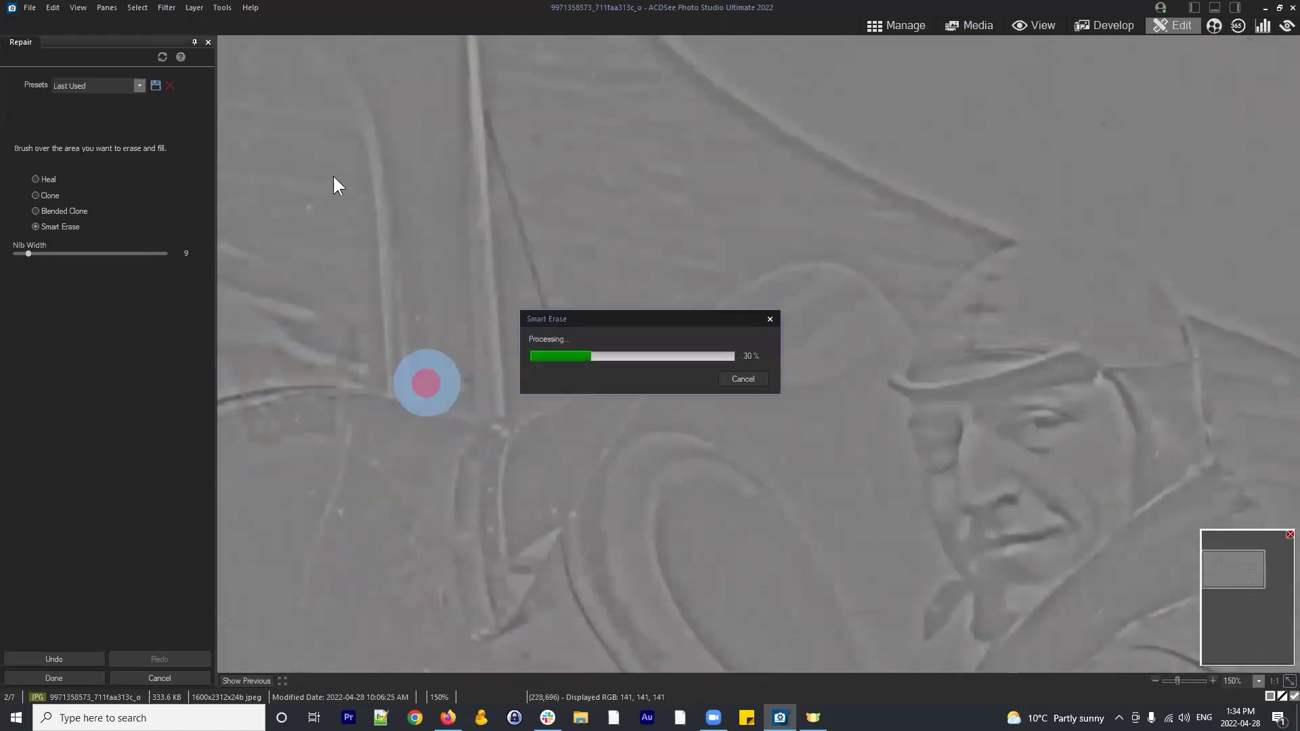
click(304, 206)
click(421, 316)
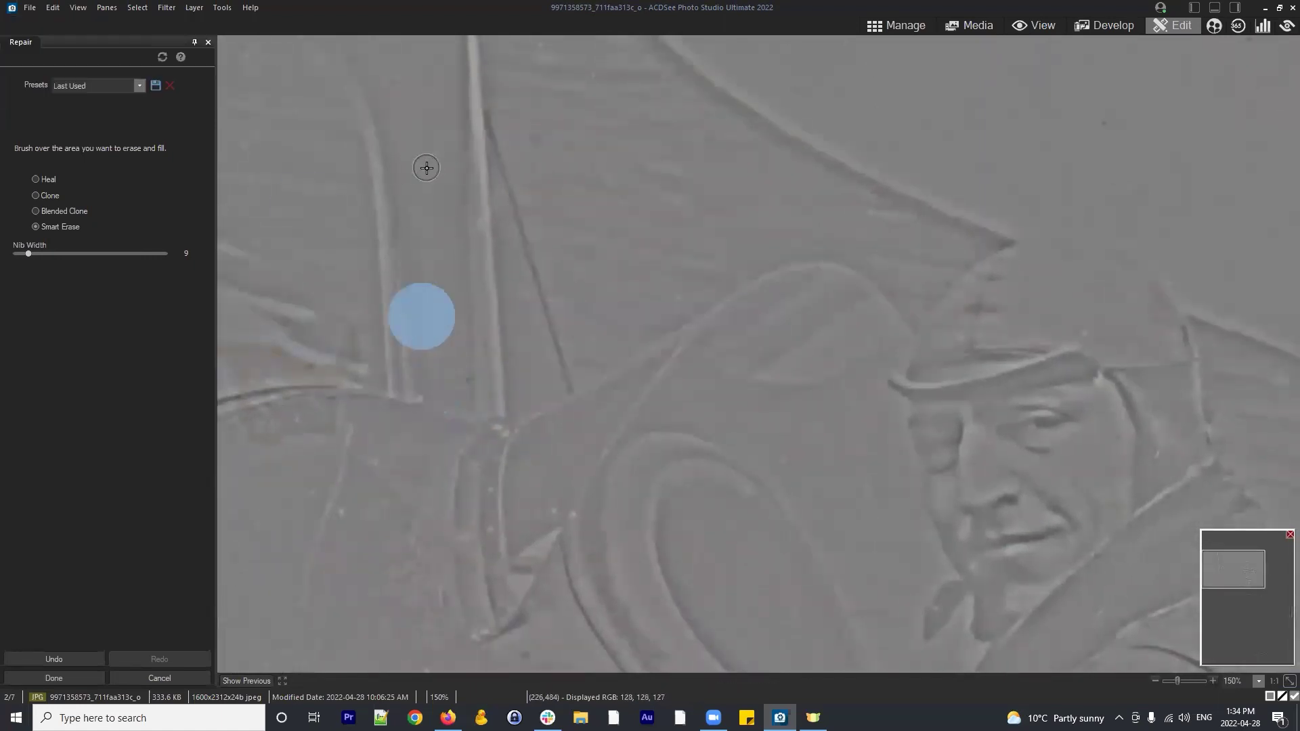
click(433, 154)
scroll(490, 194, down, 5)
scroll(804, 408, up, 2)
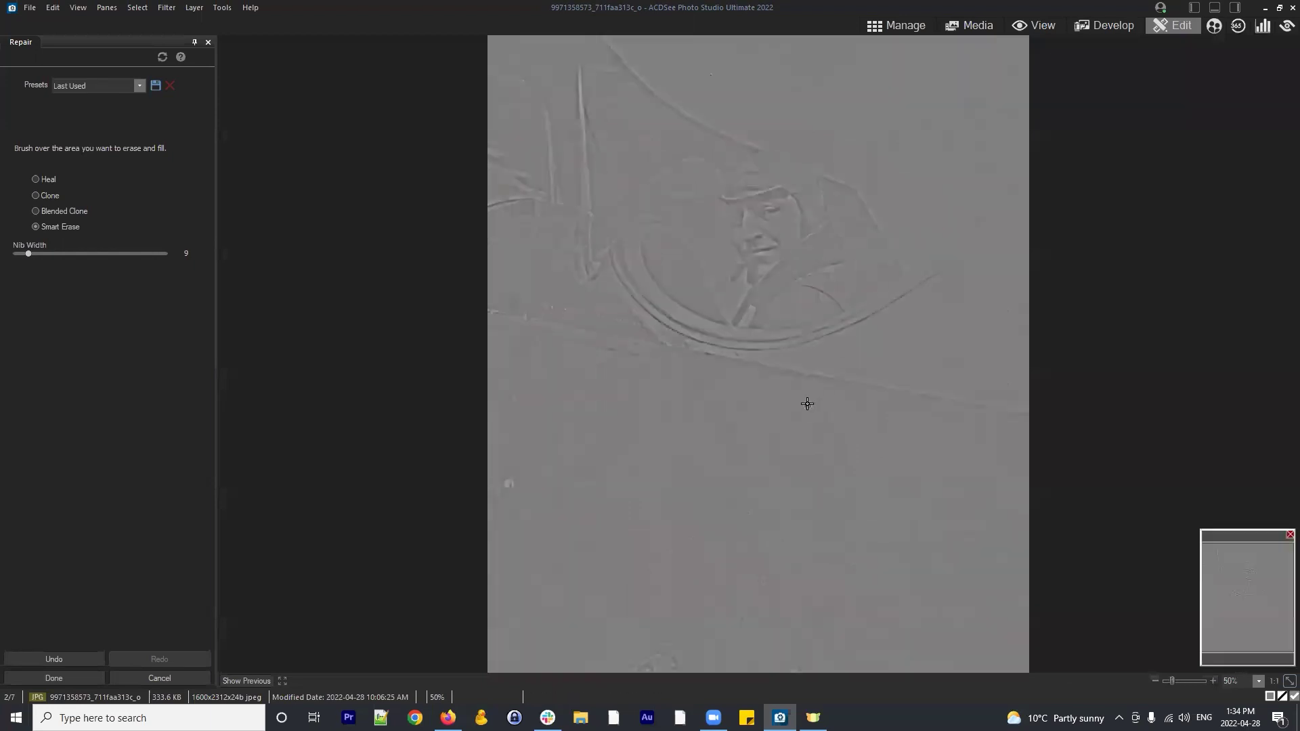
click(59, 677)
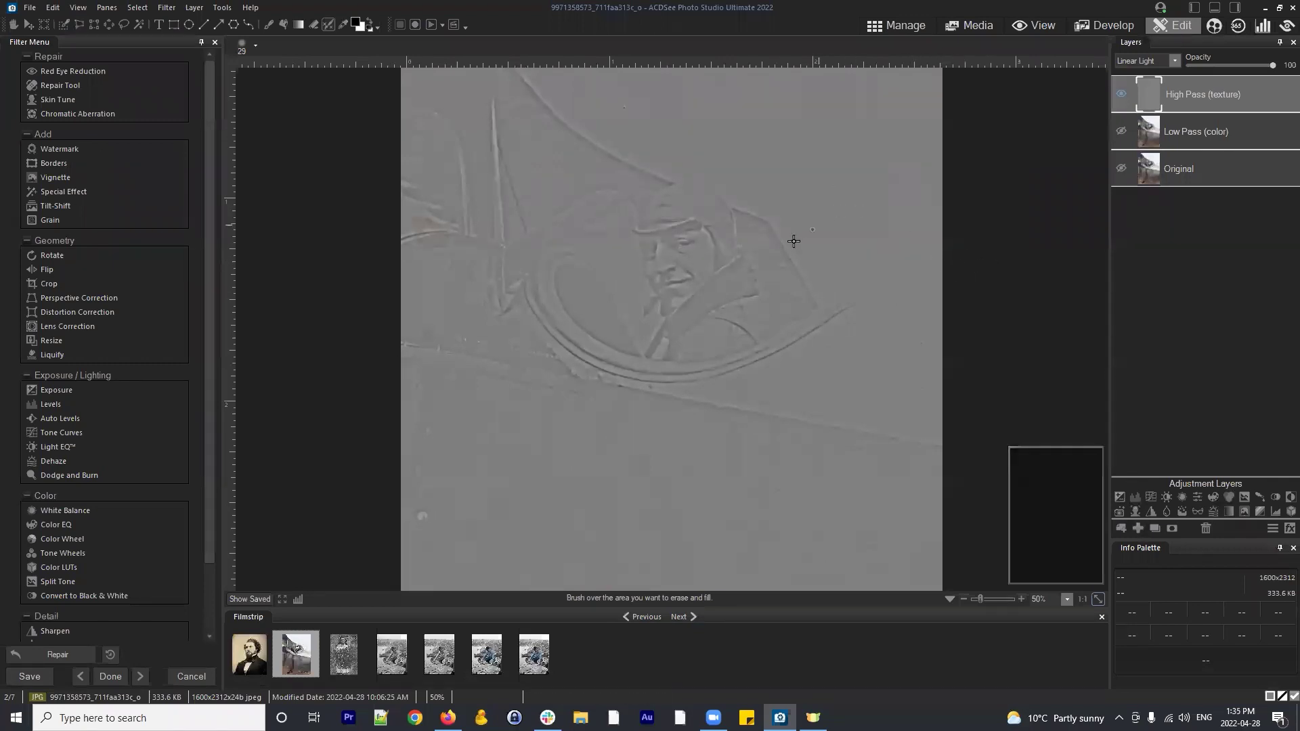
Save the layered image in ACDC format as adjustemnts-restore in the Black & White folder
key(/)
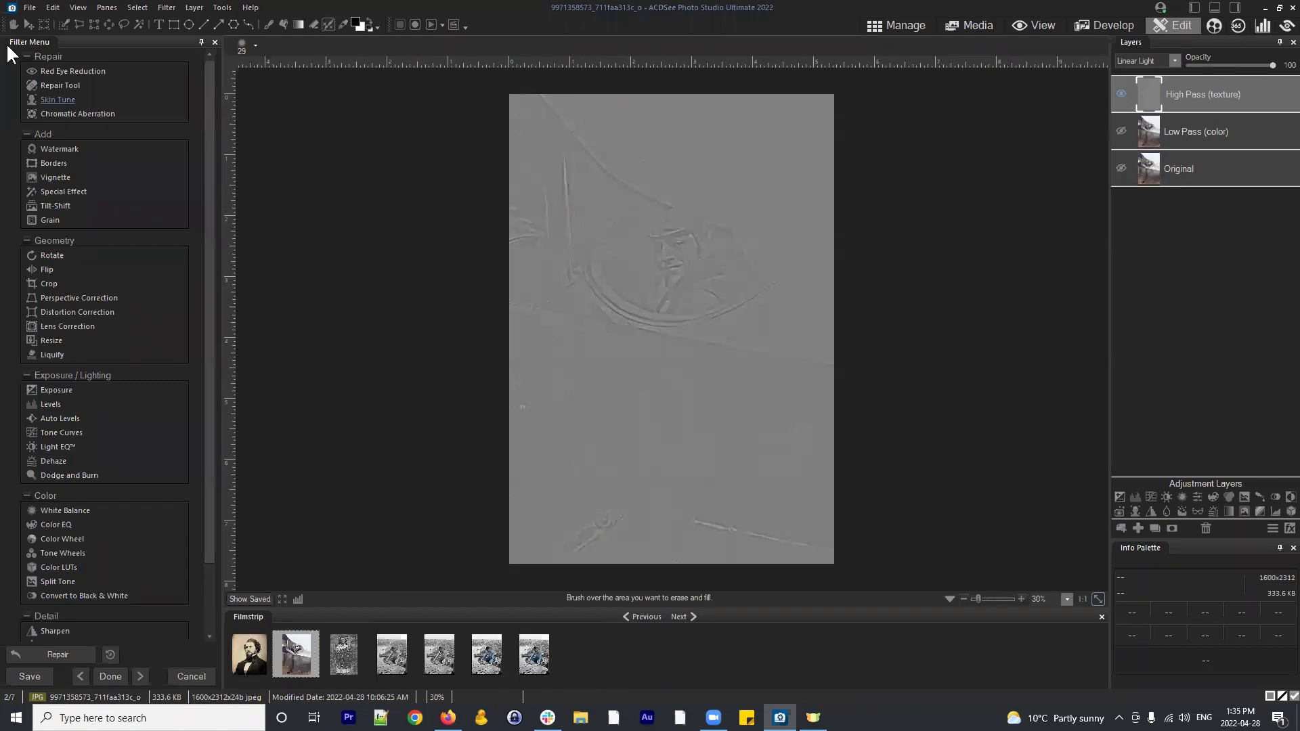
click(29, 8)
click(50, 123)
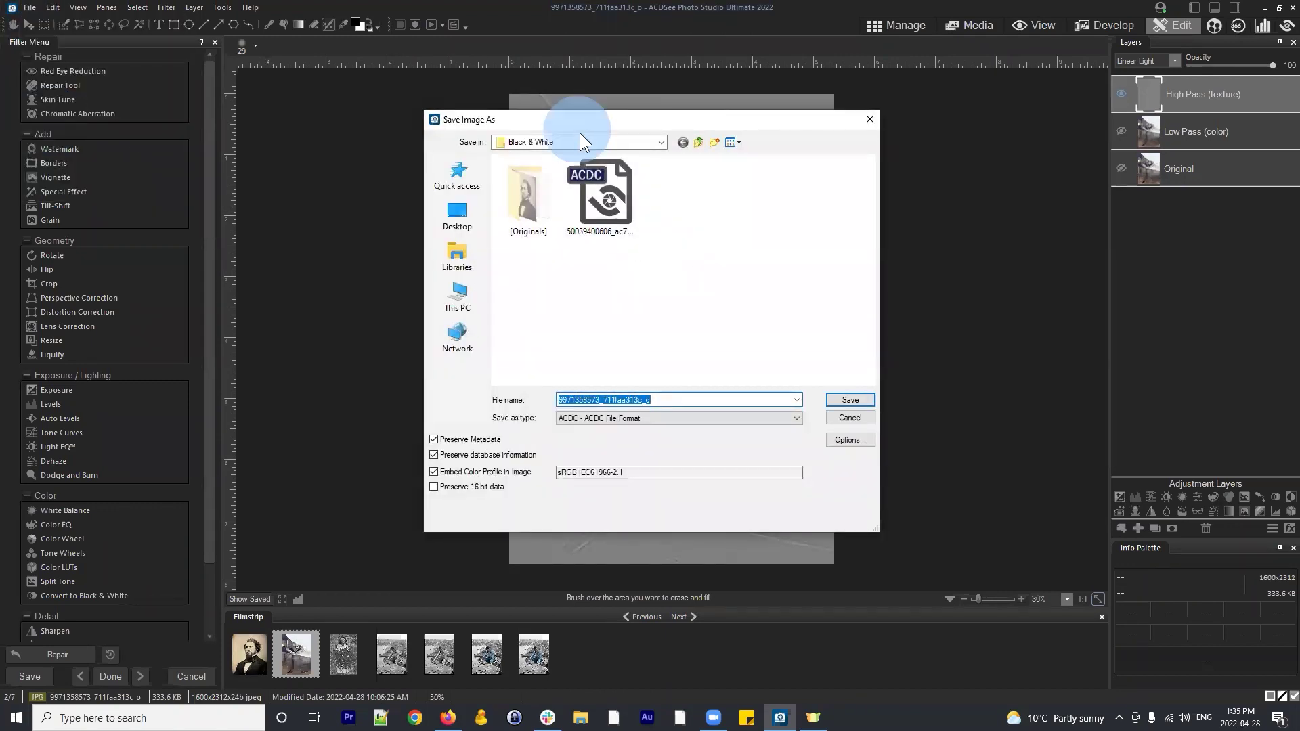
drag(579, 133, 567, 138)
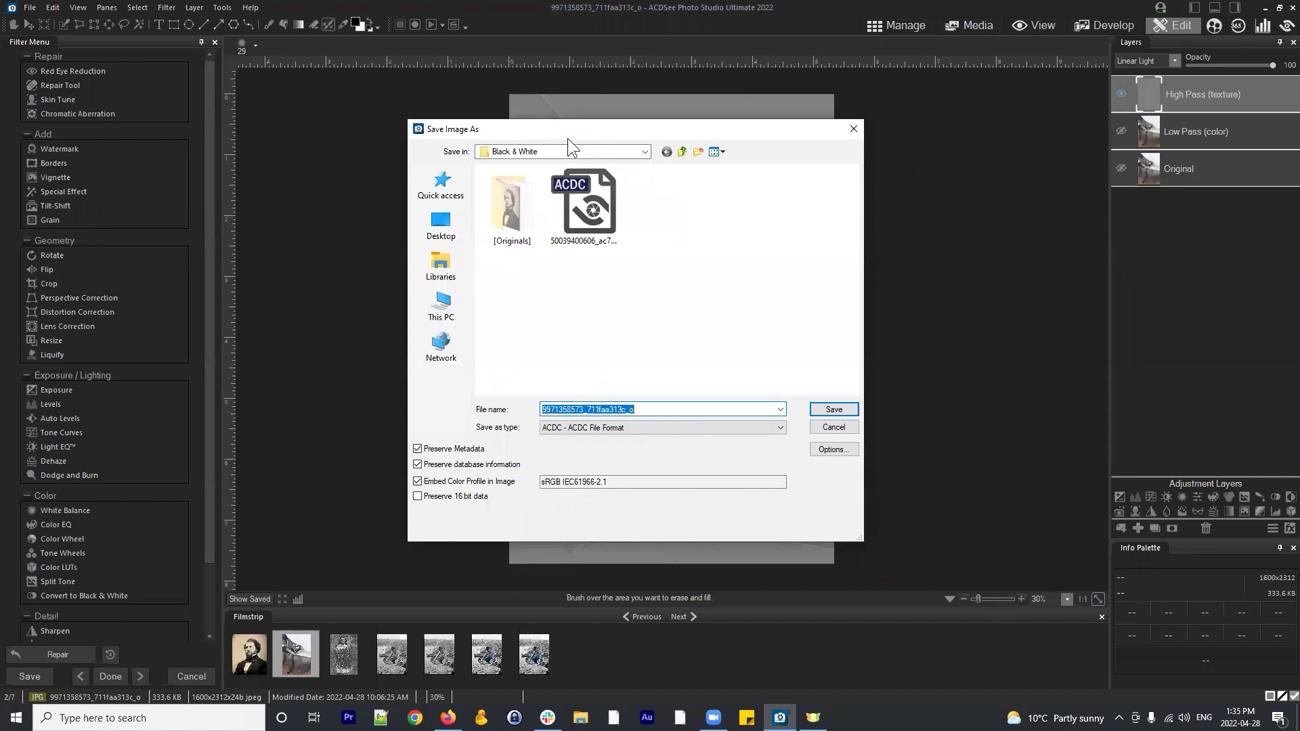
text(adjustemnts-restore)
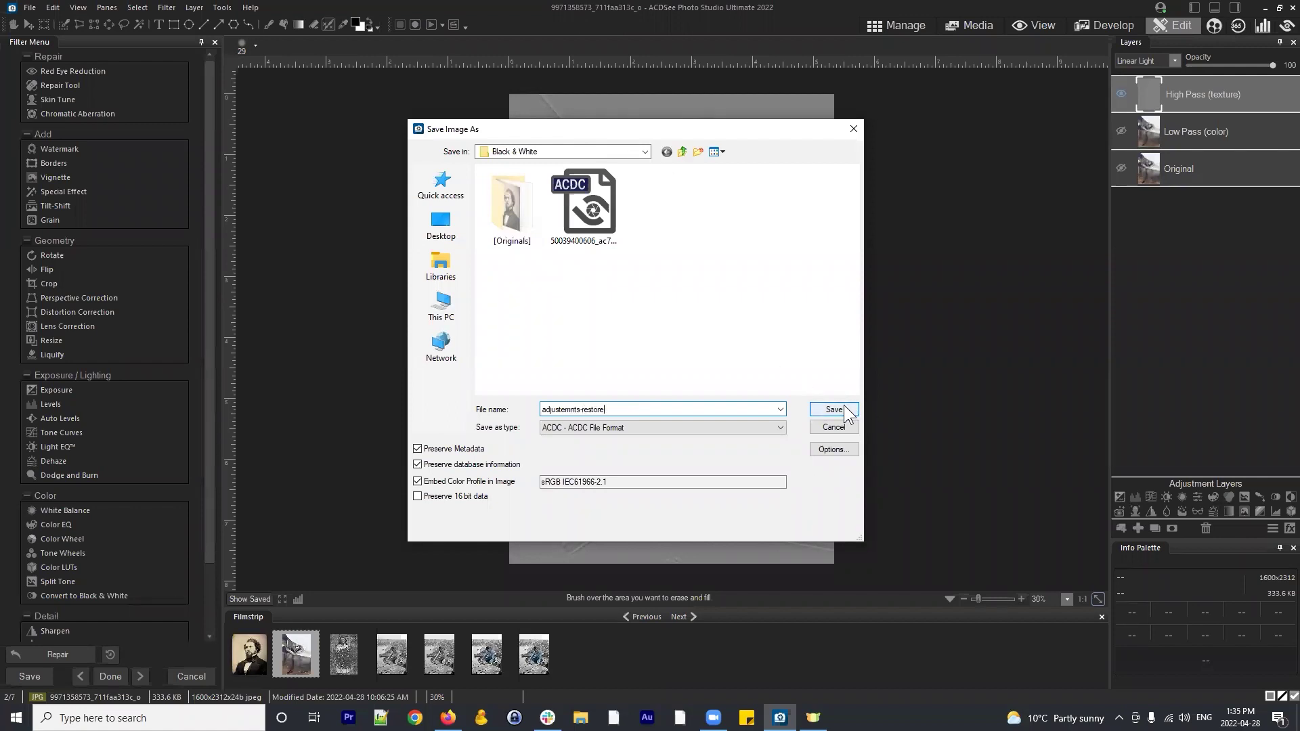
click(844, 413)
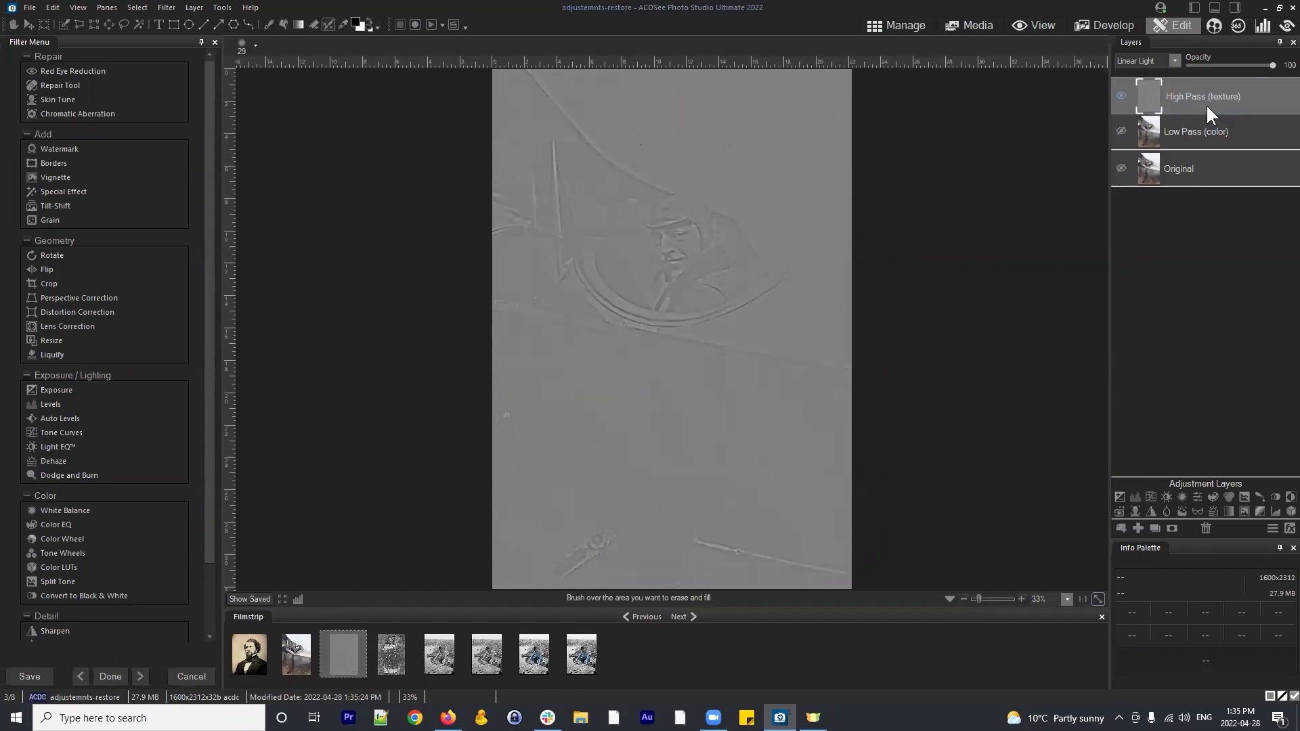
Show the Low Pass (color) layer together with High Pass (texture) and compare the combined result with the Original layer
click(1121, 131)
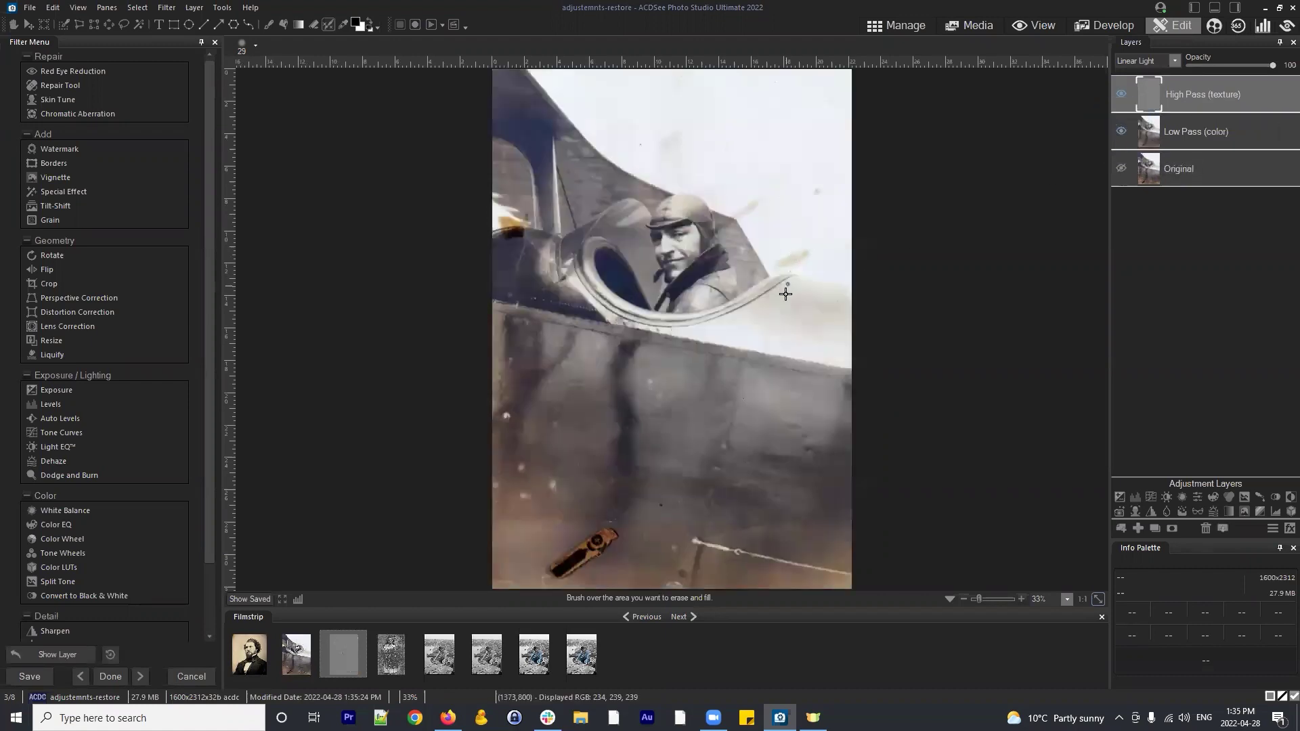
scroll(776, 294, down, 1)
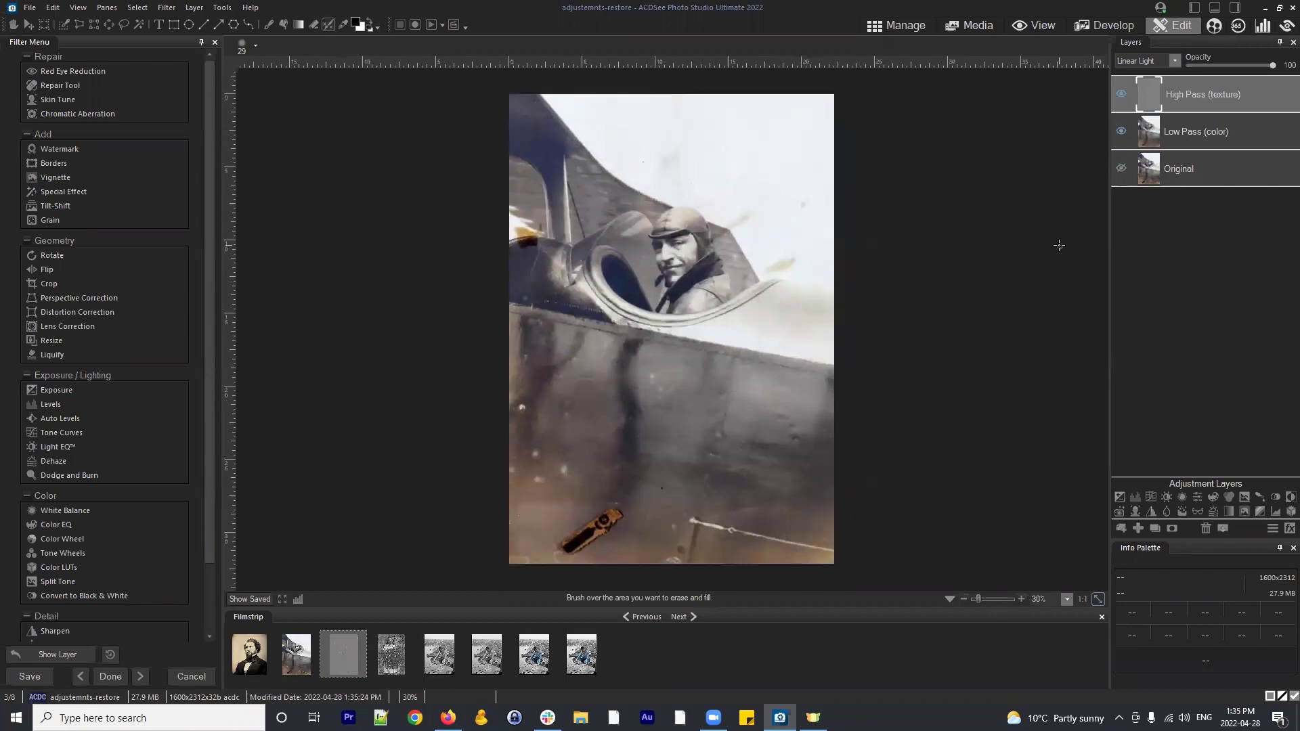
click(237, 599)
click(1121, 169)
click(1121, 130)
click(1121, 95)
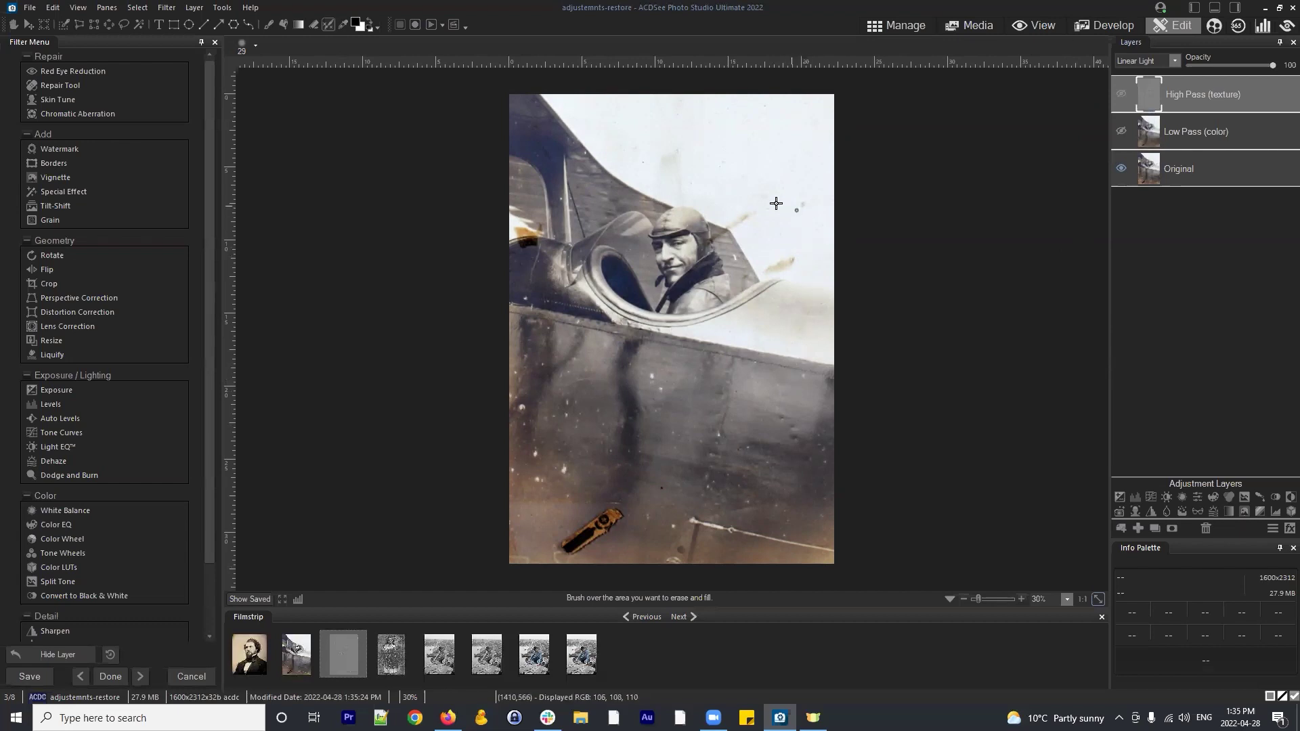
click(1121, 97)
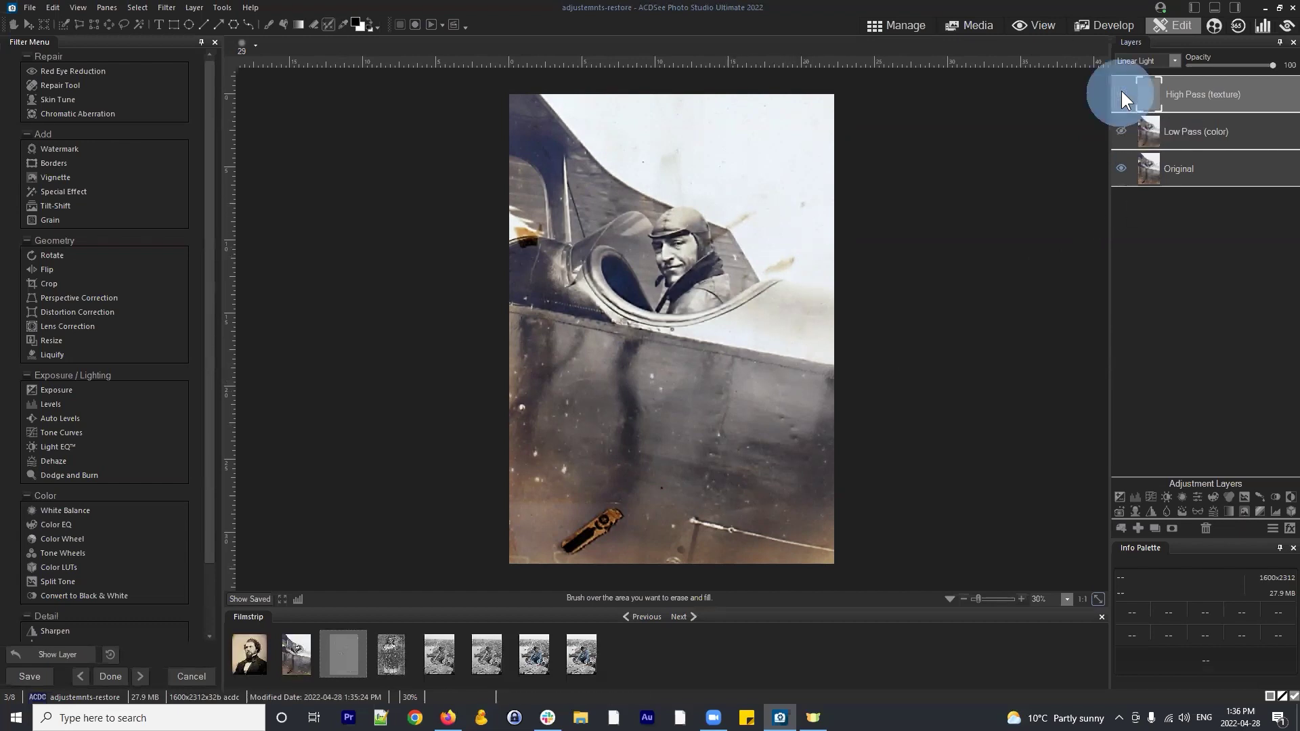
click(1122, 93)
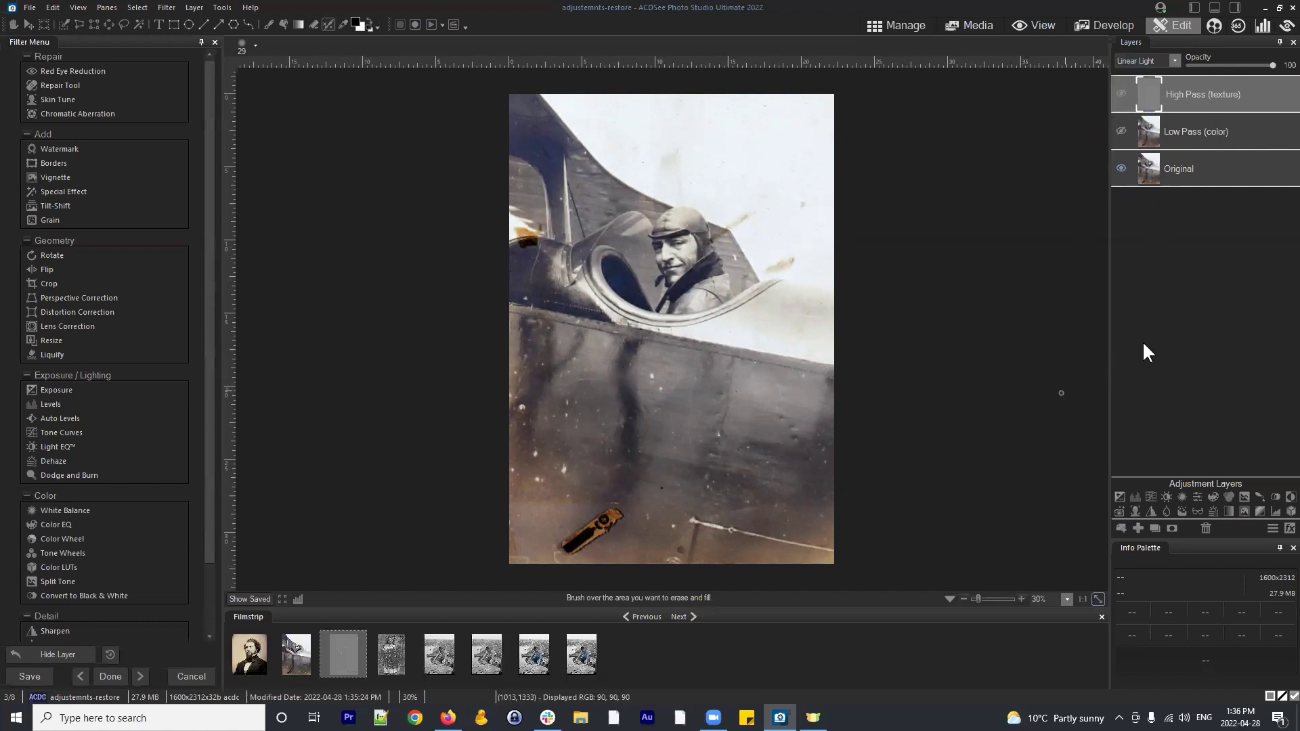
click(1120, 169)
click(1122, 94)
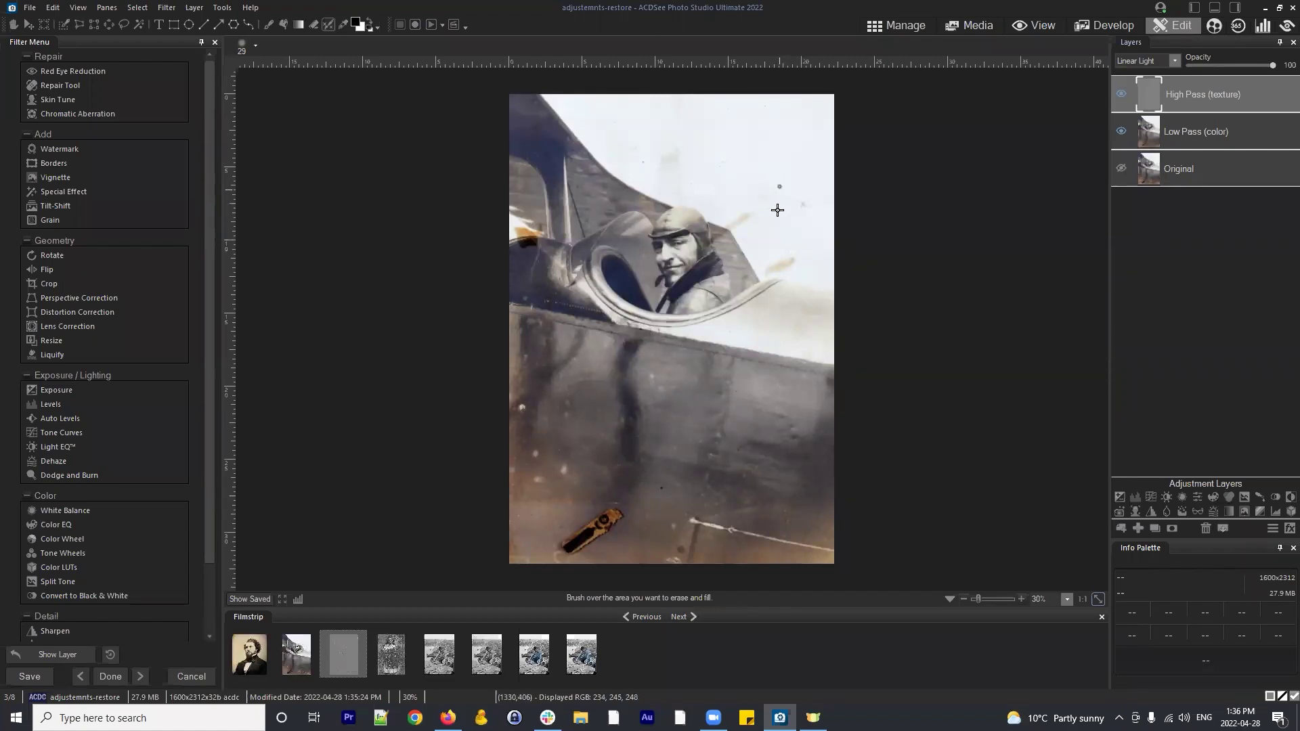
Hide the High Pass (texture) layer and make the visible Low Pass (color) layer the active one
scroll(797, 238, up, 4)
drag(958, 226, 920, 332)
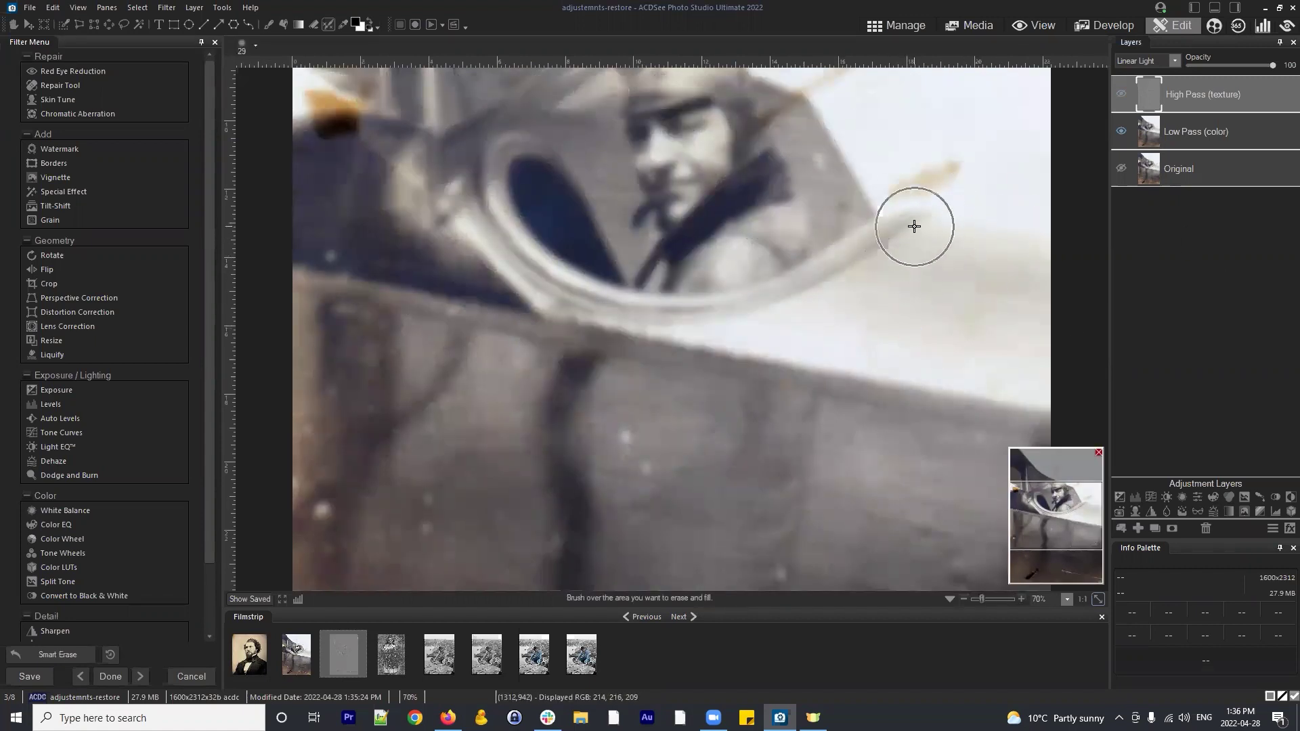
scroll(908, 222, down, 4)
scroll(895, 223, up, 2)
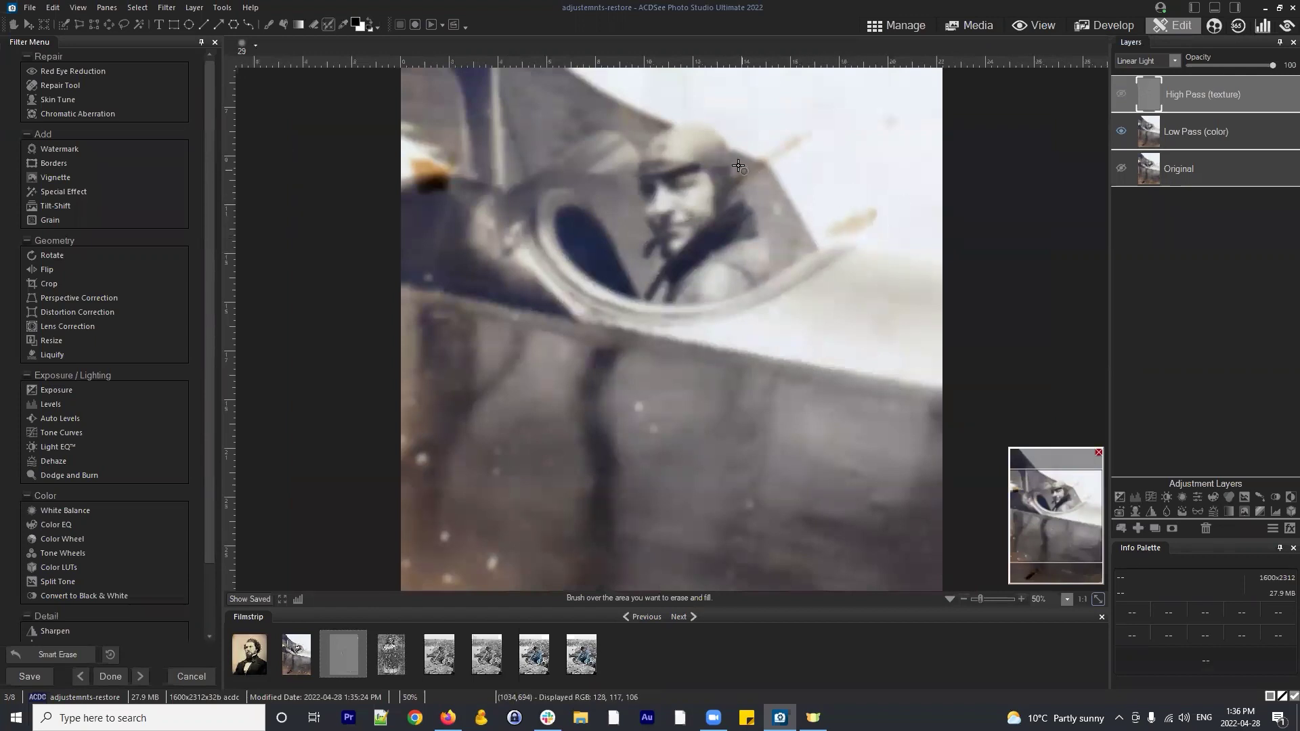
click(1164, 130)
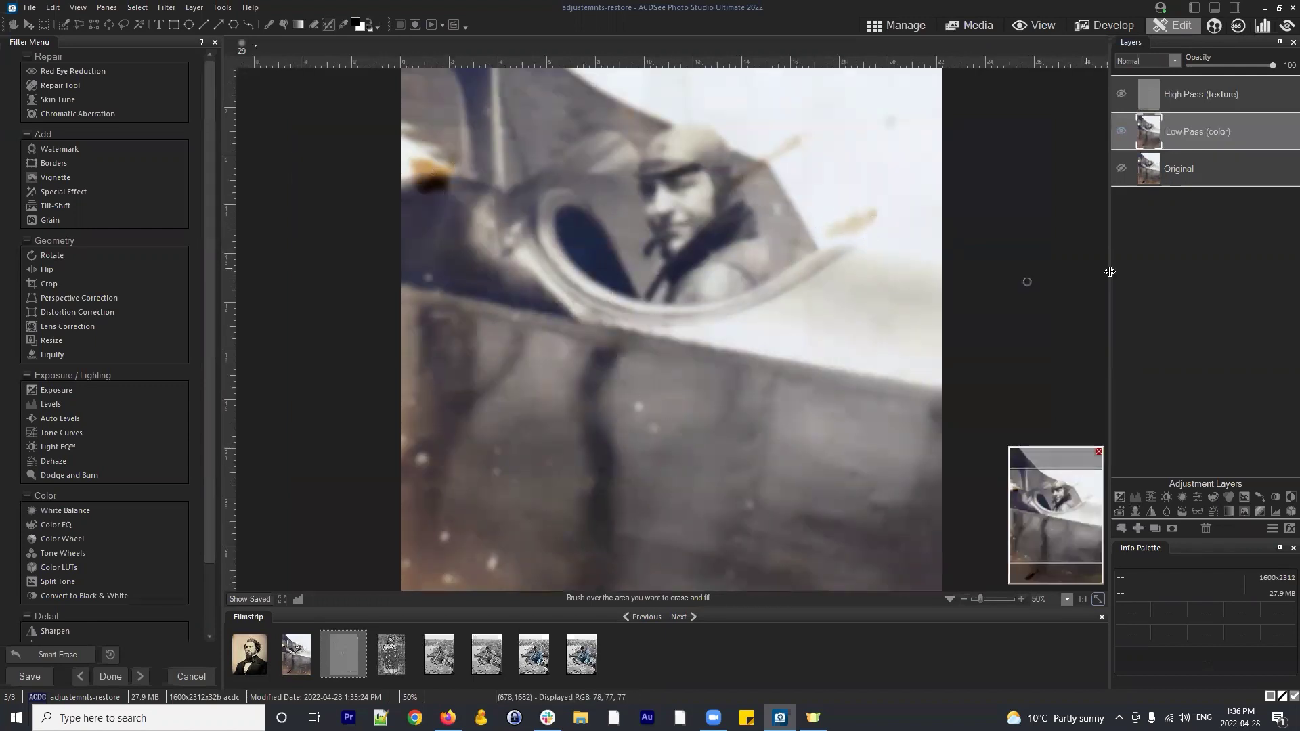
click(1190, 138)
scroll(761, 177, down, 2)
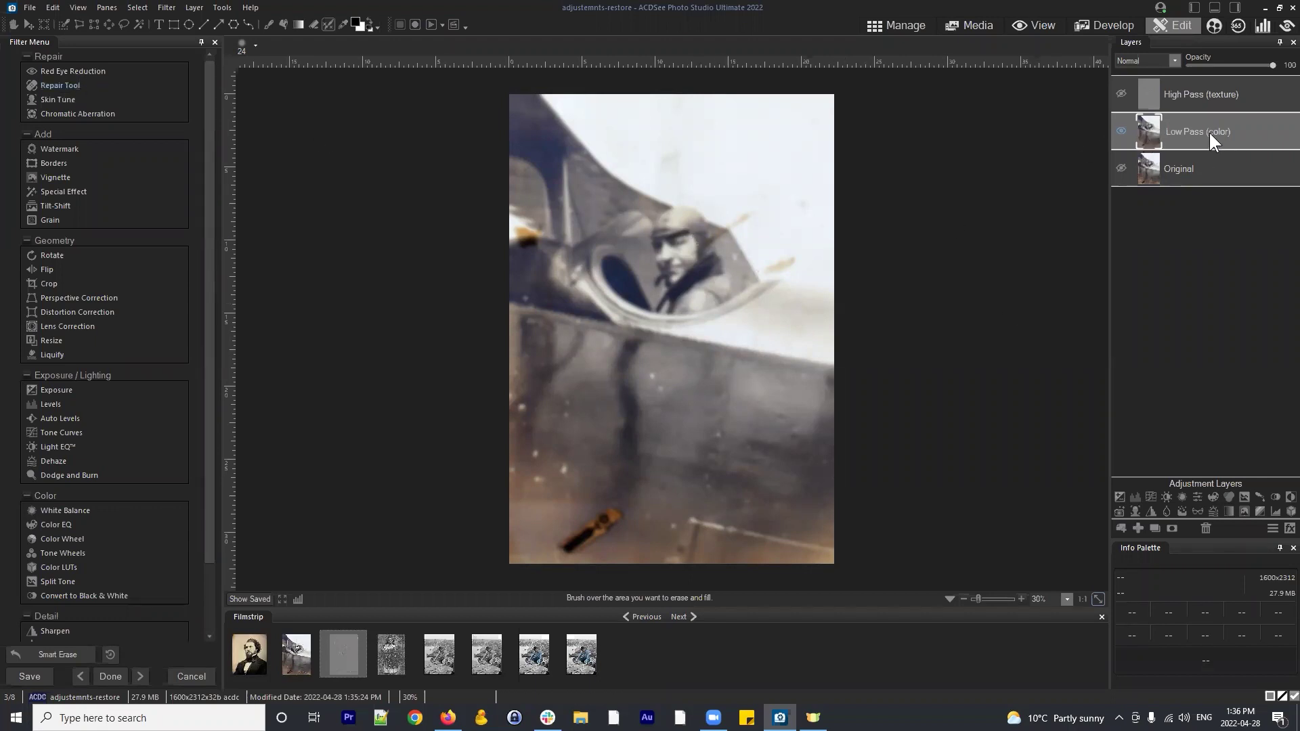
drag(1209, 130, 1213, 132)
Open the Repair tool and cover the faint grey spot in the sky with Blended Clone, using a nib width of 23
click(60, 86)
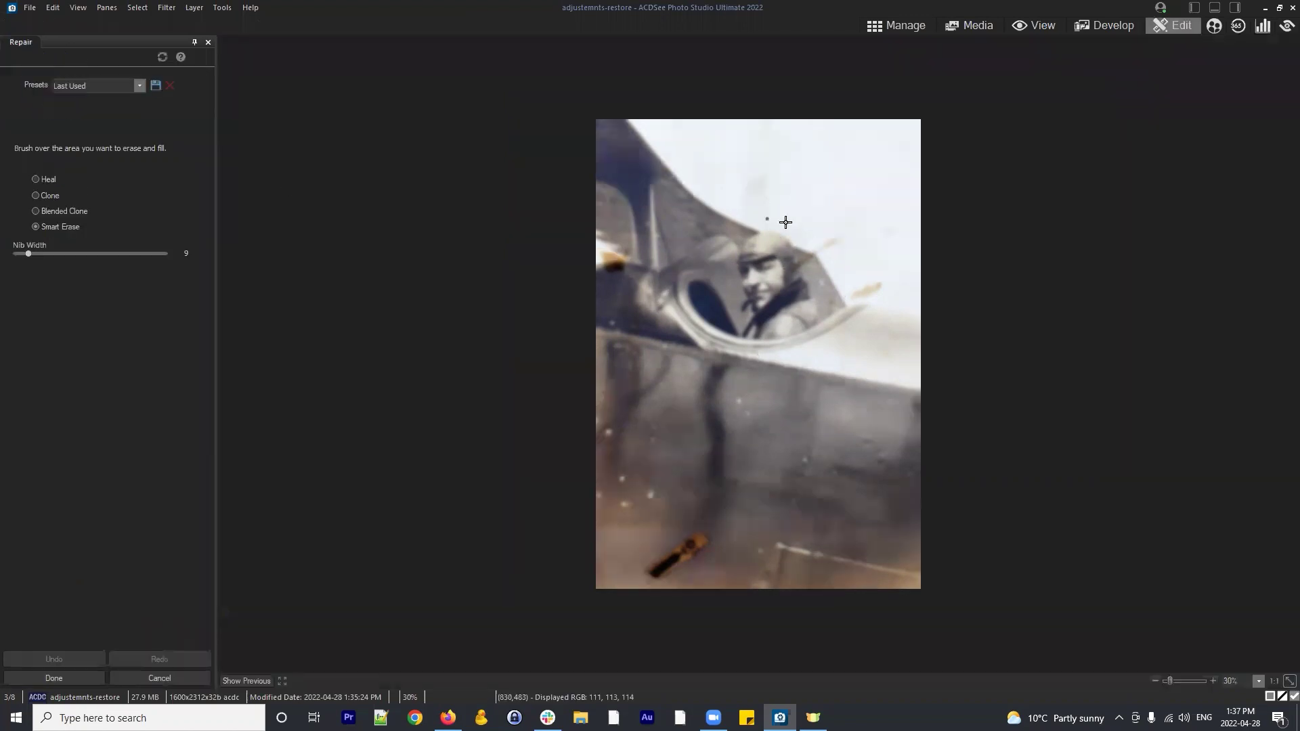
scroll(869, 258, up, 3)
scroll(1065, 148, up, 1)
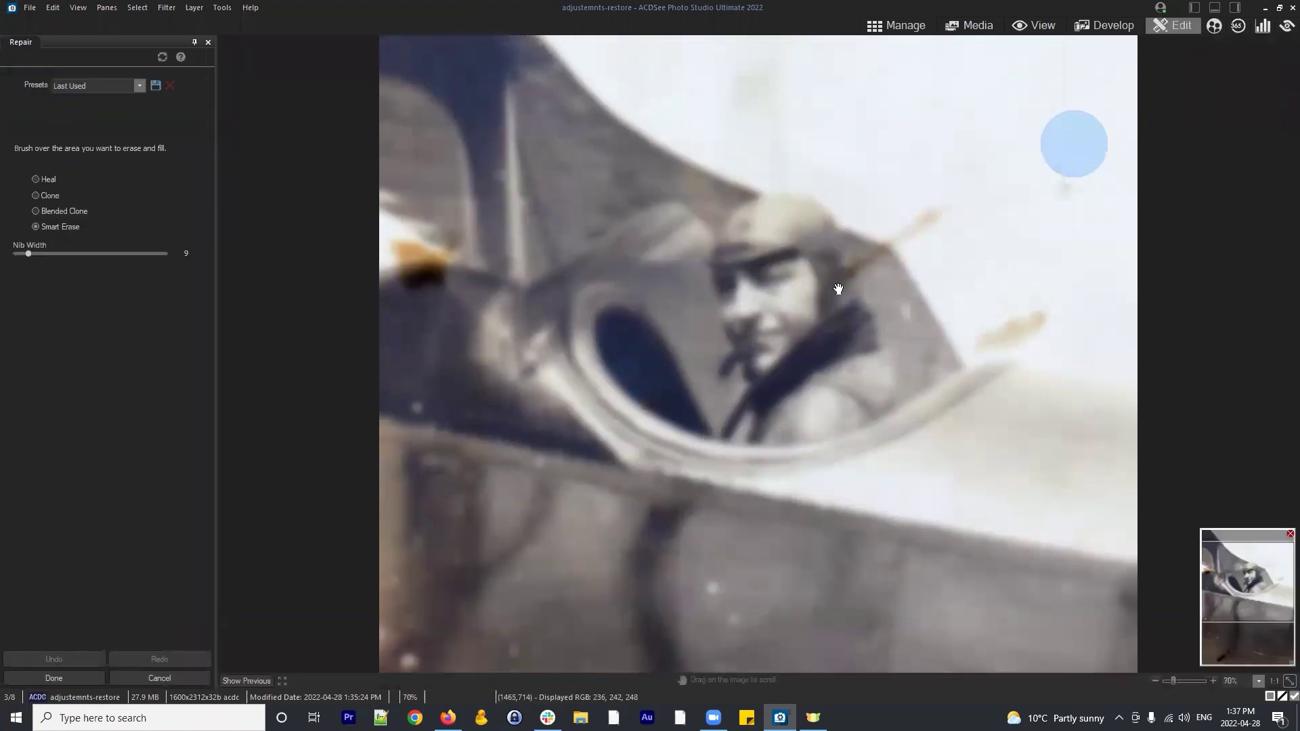
scroll(1029, 290, up, 1)
mouse_move(924, 286)
mouse_down()
mouse_move(937, 313)
mouse_move(859, 339)
mouse_move(880, 318)
mouse_up()
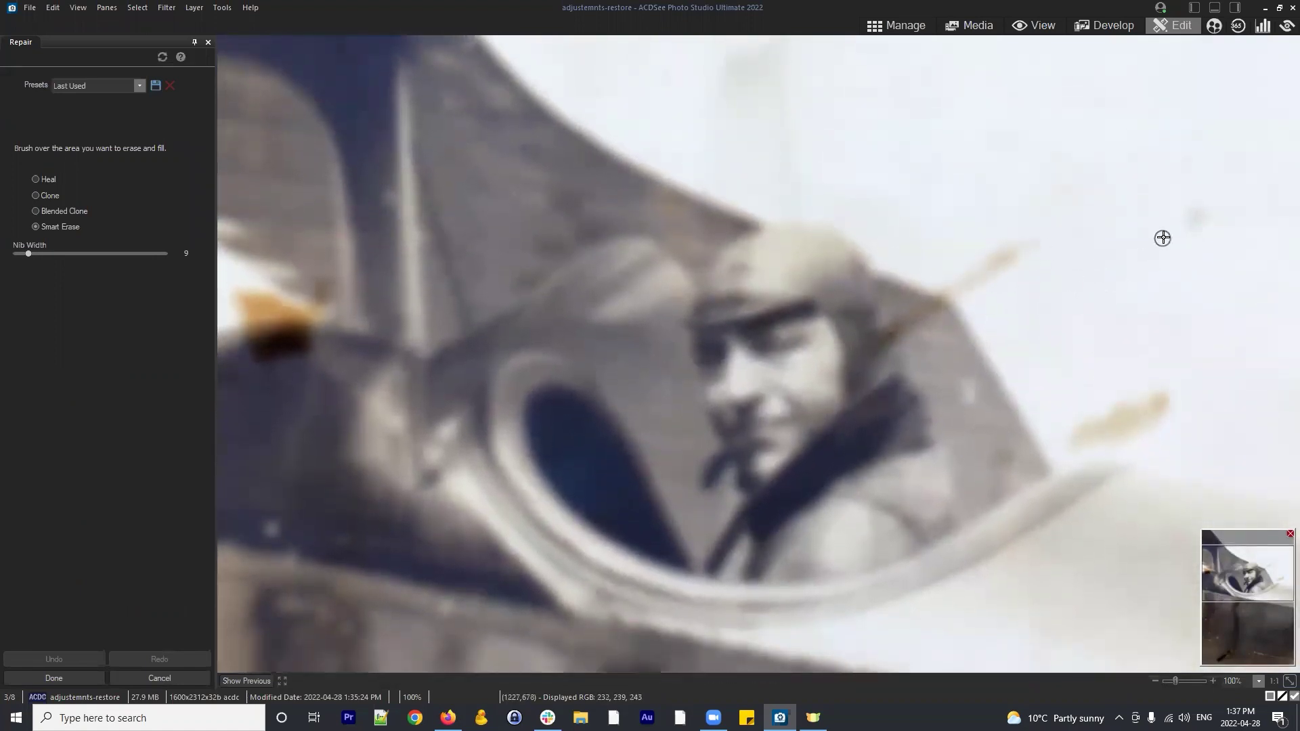
click(53, 212)
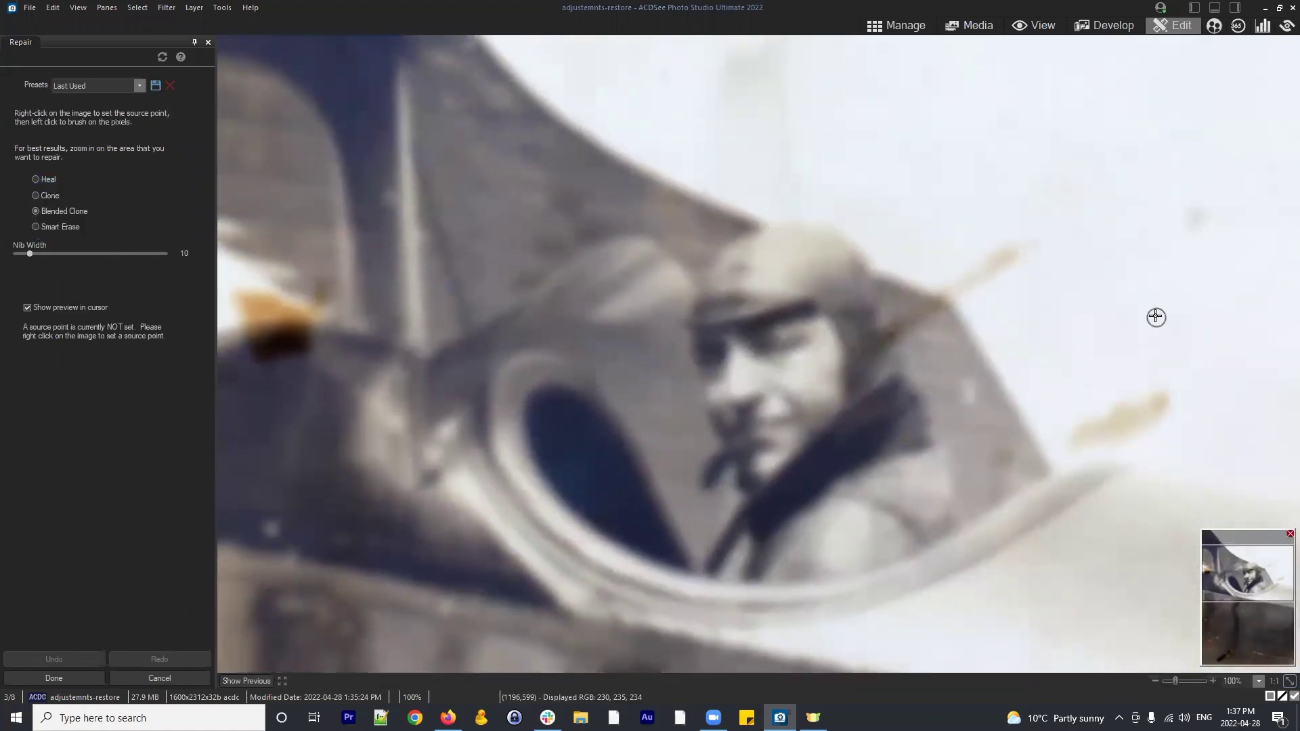
right_click(1161, 169)
click(1195, 218)
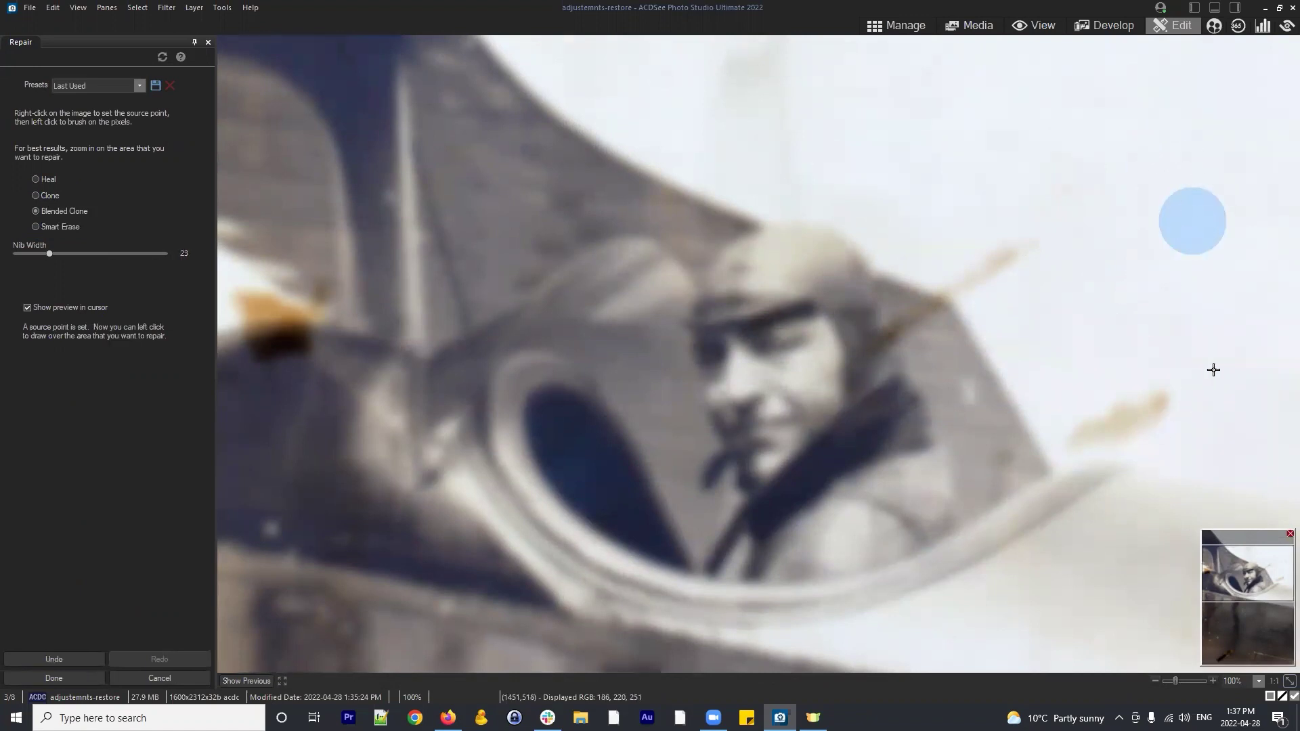
Cover the orange stain in the sky above the cockpit's rear rim with Blended Clone, sampling clean sky at a nib width of 23
click(1213, 384)
right_click(1201, 278)
click(1153, 402)
click(1079, 429)
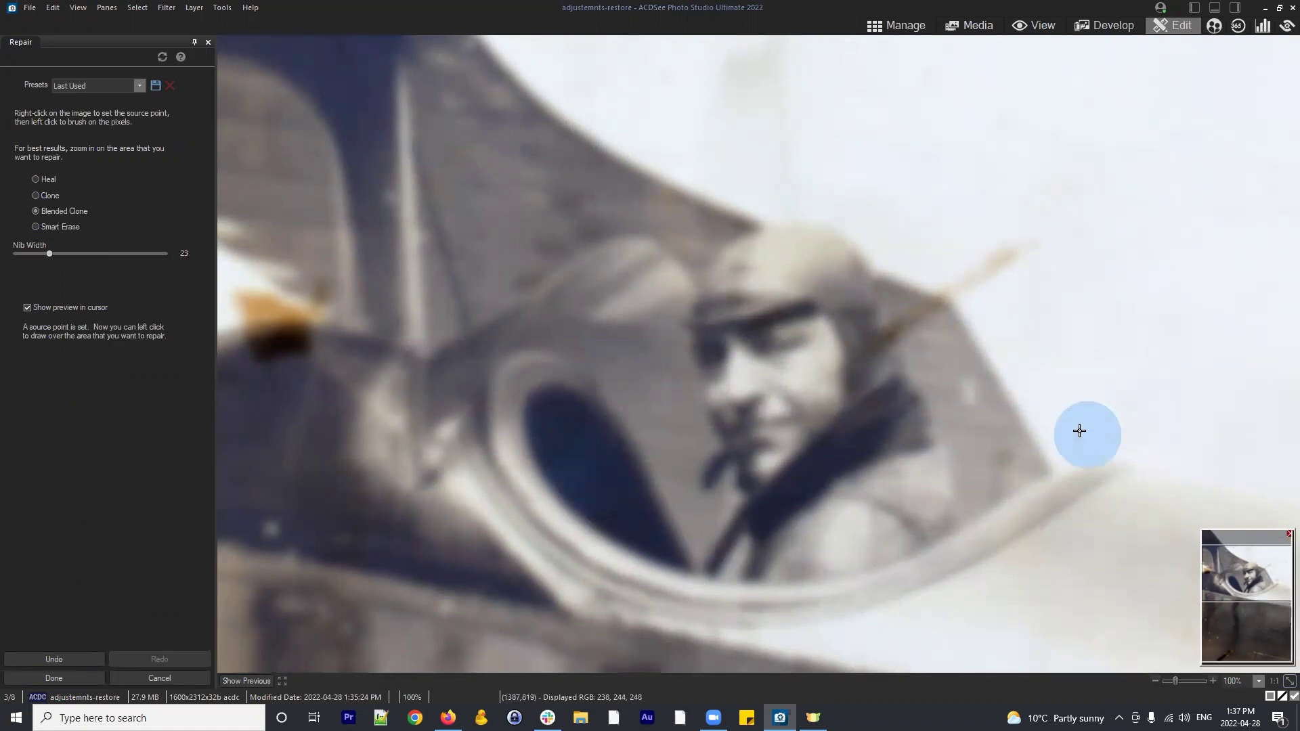
click(1124, 389)
Cover the part of the orange streak that crosses the sky behind the helmet with Blended Clone, sampling clean sky nearby
right_click(1100, 173)
click(987, 269)
click(954, 259)
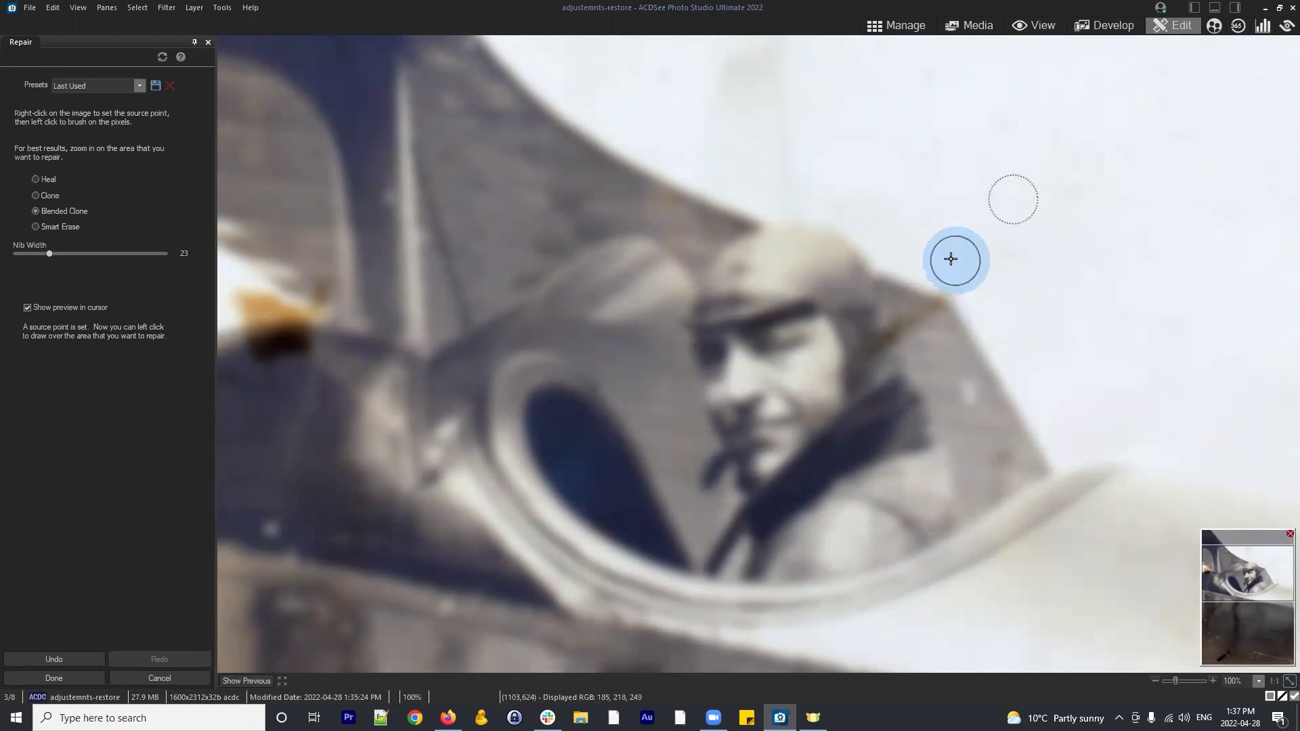
right_click(989, 238)
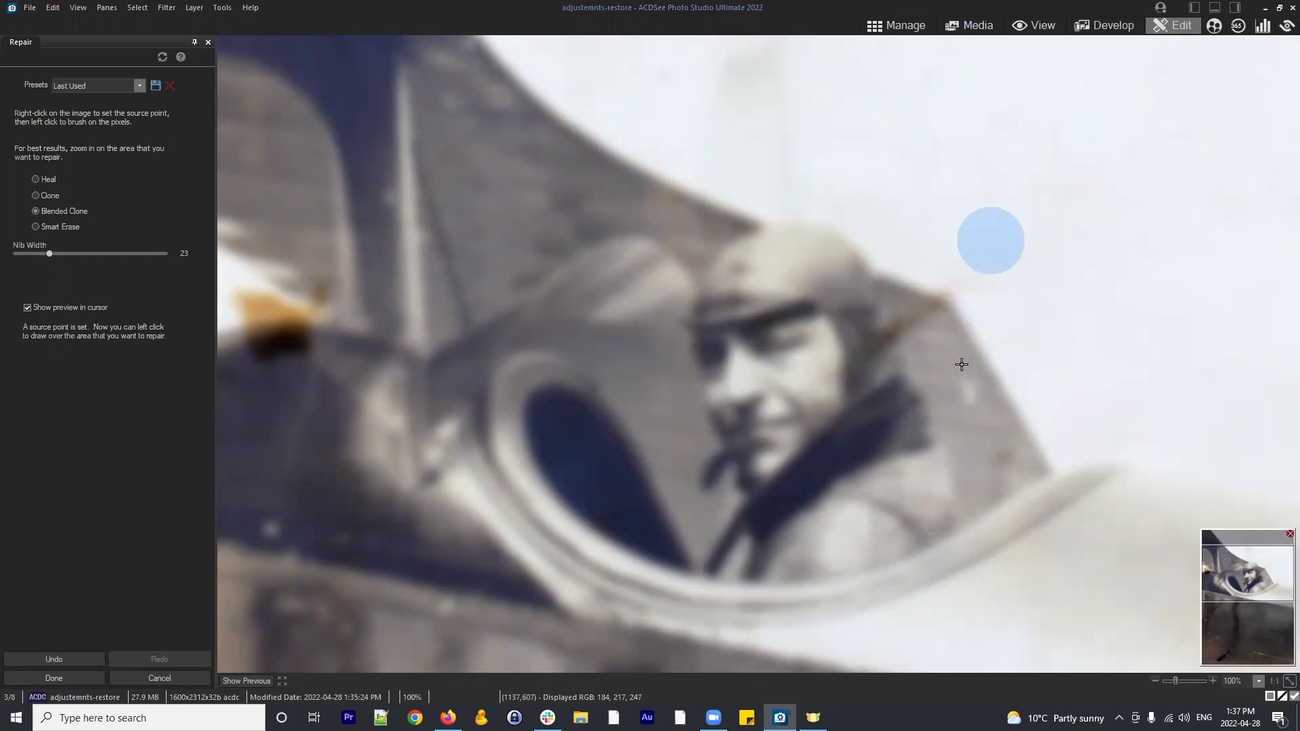
Cover the orange streak on the grey panel behind the helmet with Blended Clone, sampling clean grey nearby at a nib width of 23
click(934, 352)
right_click(918, 327)
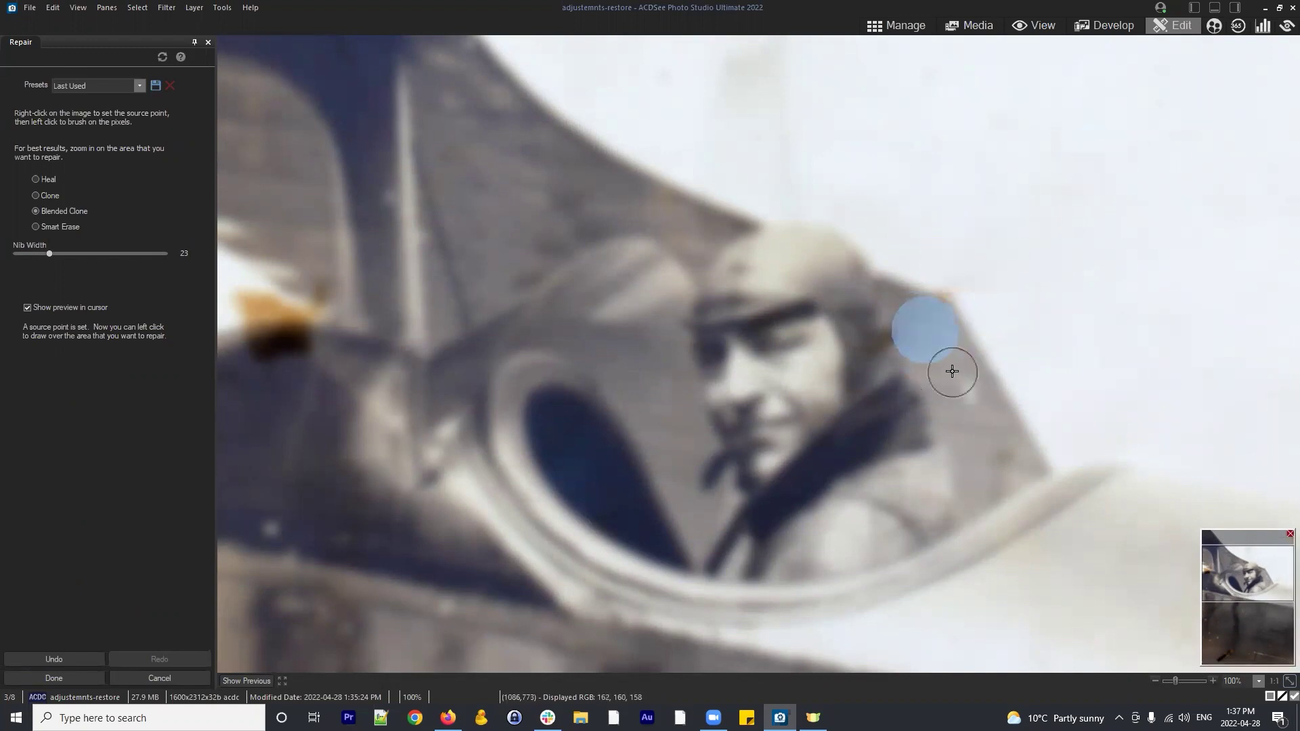
right_click(899, 283)
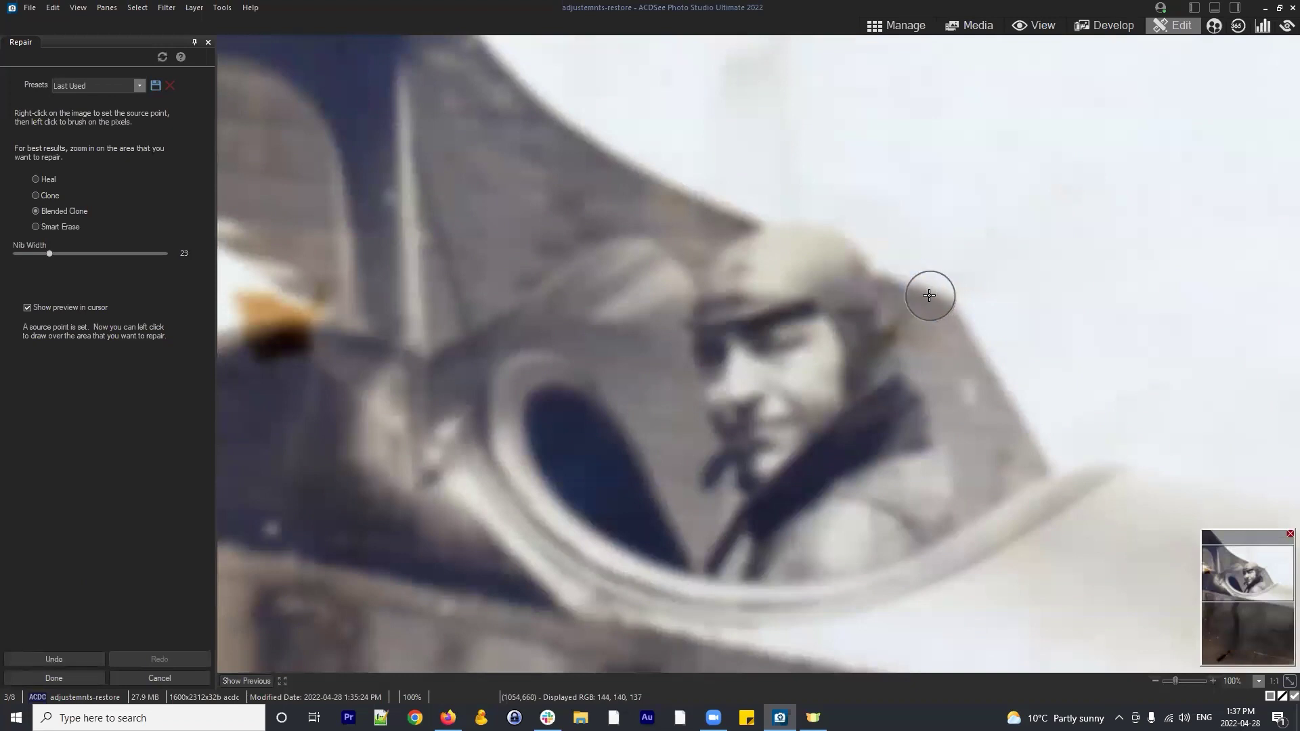
right_click(928, 295)
Cover the remaining brown mark beside the back of the helmet with Blended Clone at a nib width of 17
scroll(928, 336, up, 2)
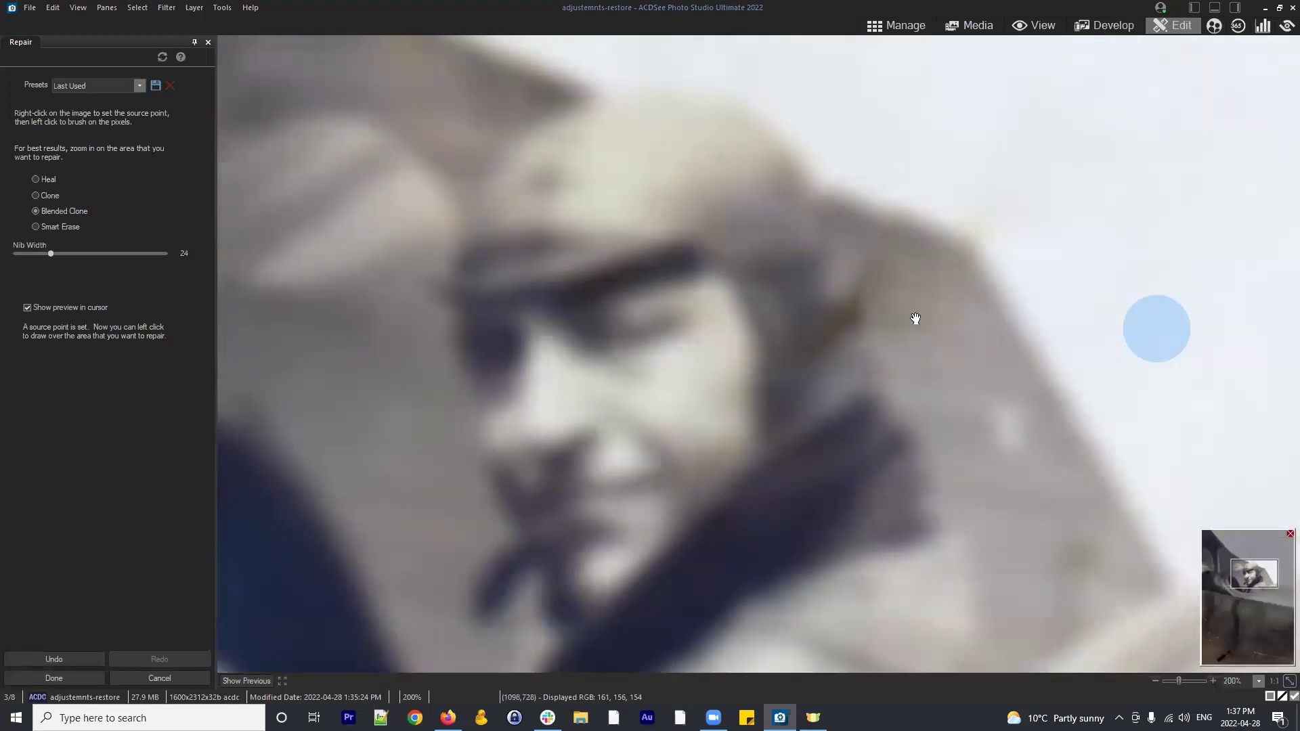
drag(915, 319, 826, 314)
scroll(823, 346, down, 5)
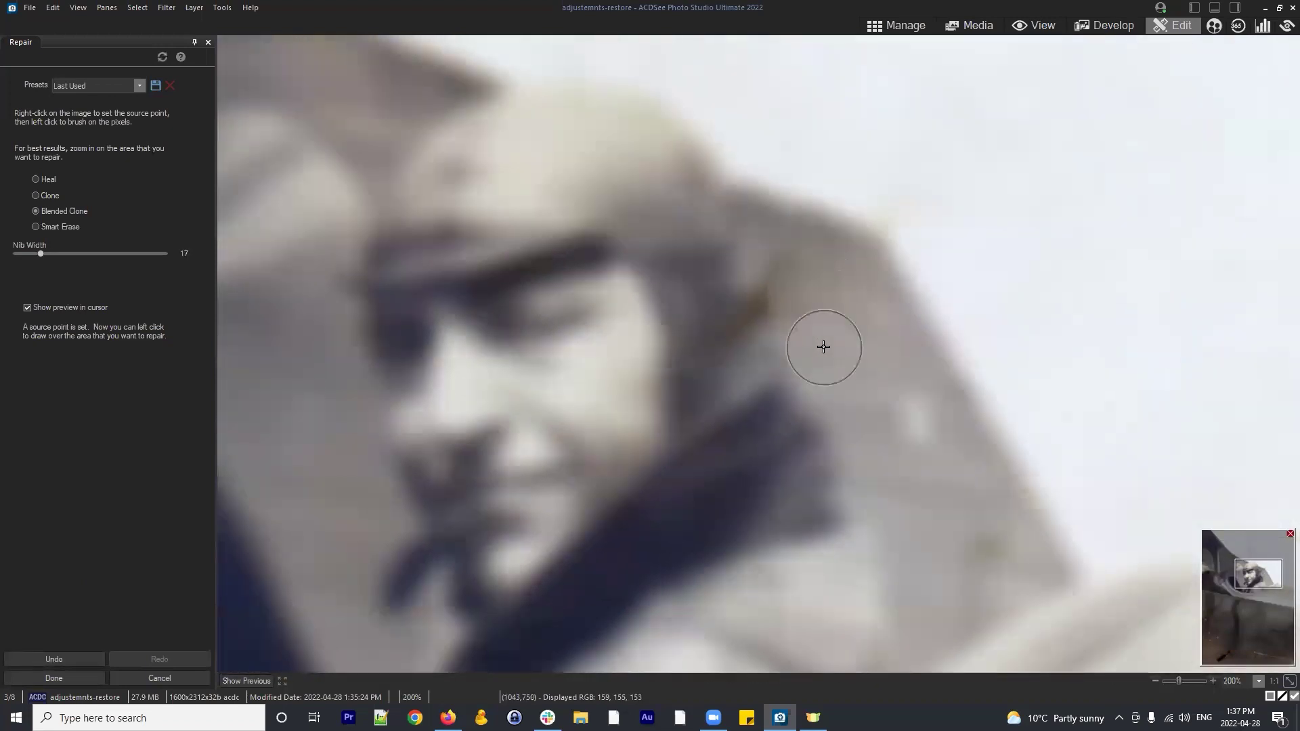
right_click(823, 346)
click(761, 312)
click(789, 282)
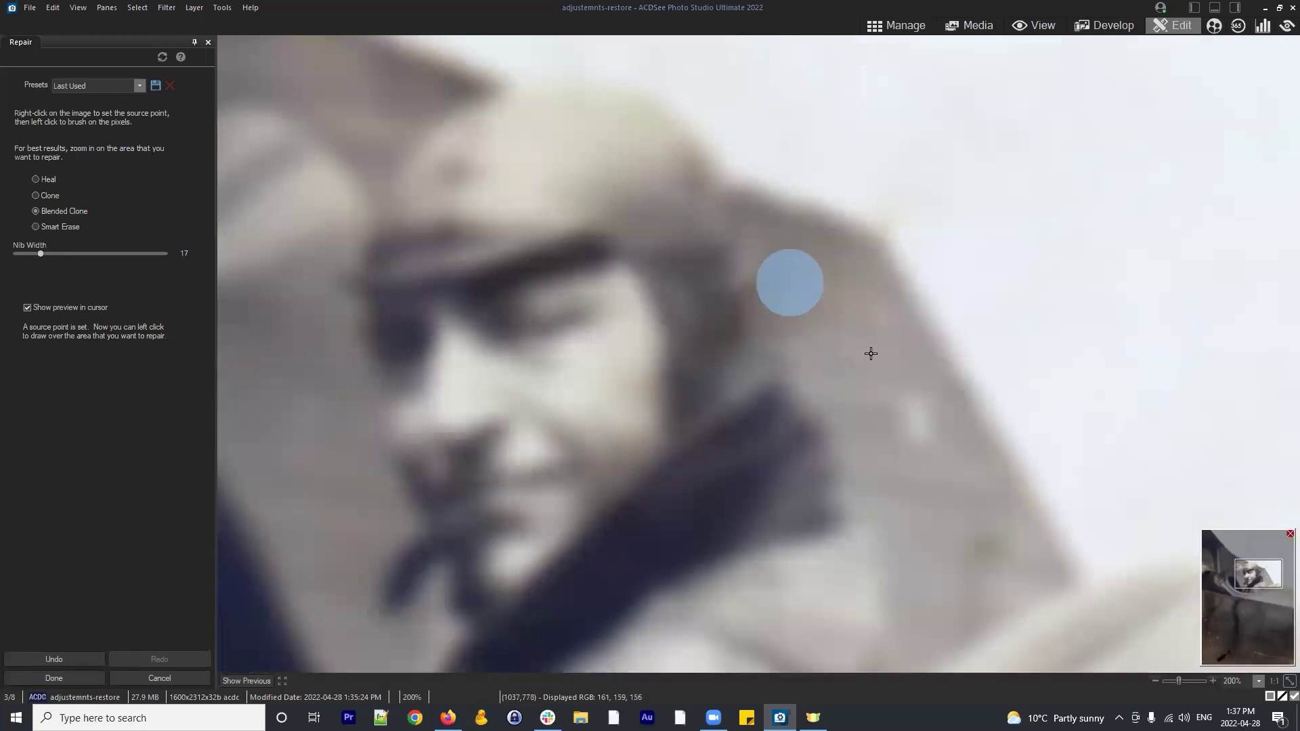
scroll(834, 356, up, 1)
click(758, 321)
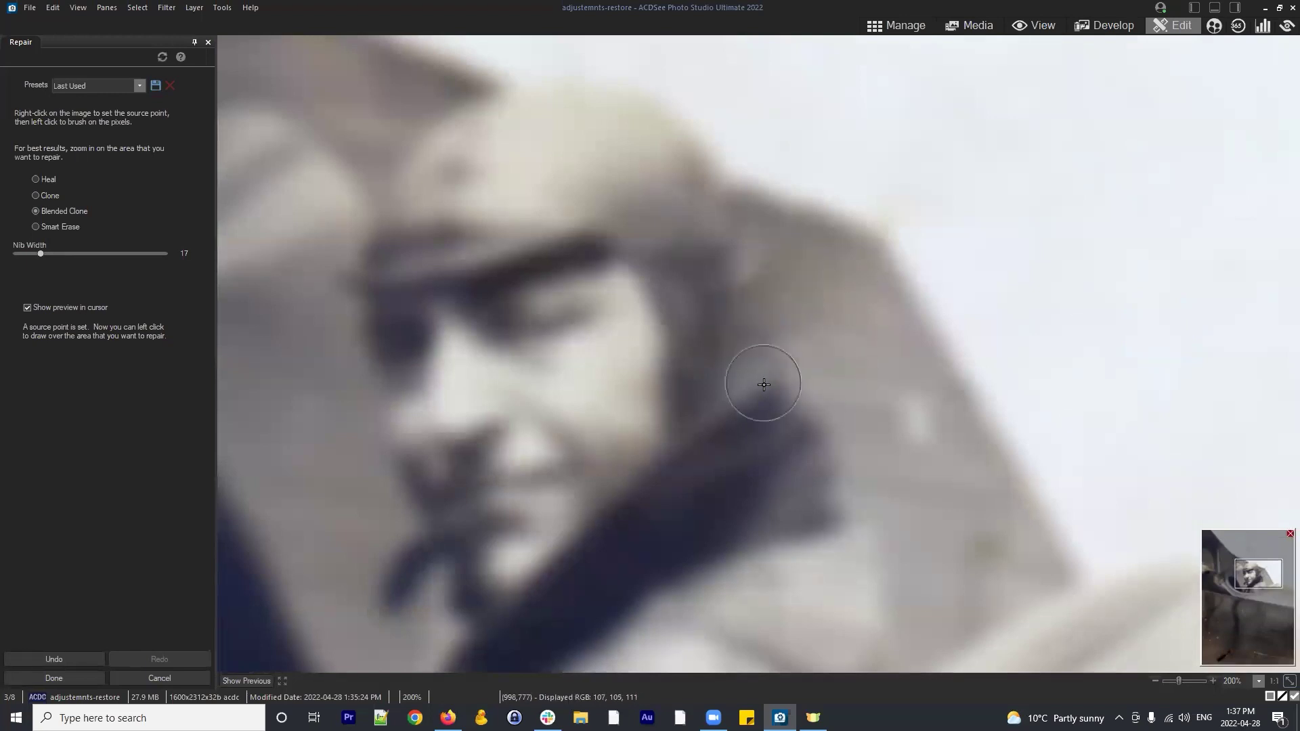
Undo the last clone stroke and repaint the brown mark along the helmet's rear edge
scroll(812, 400, down, 3)
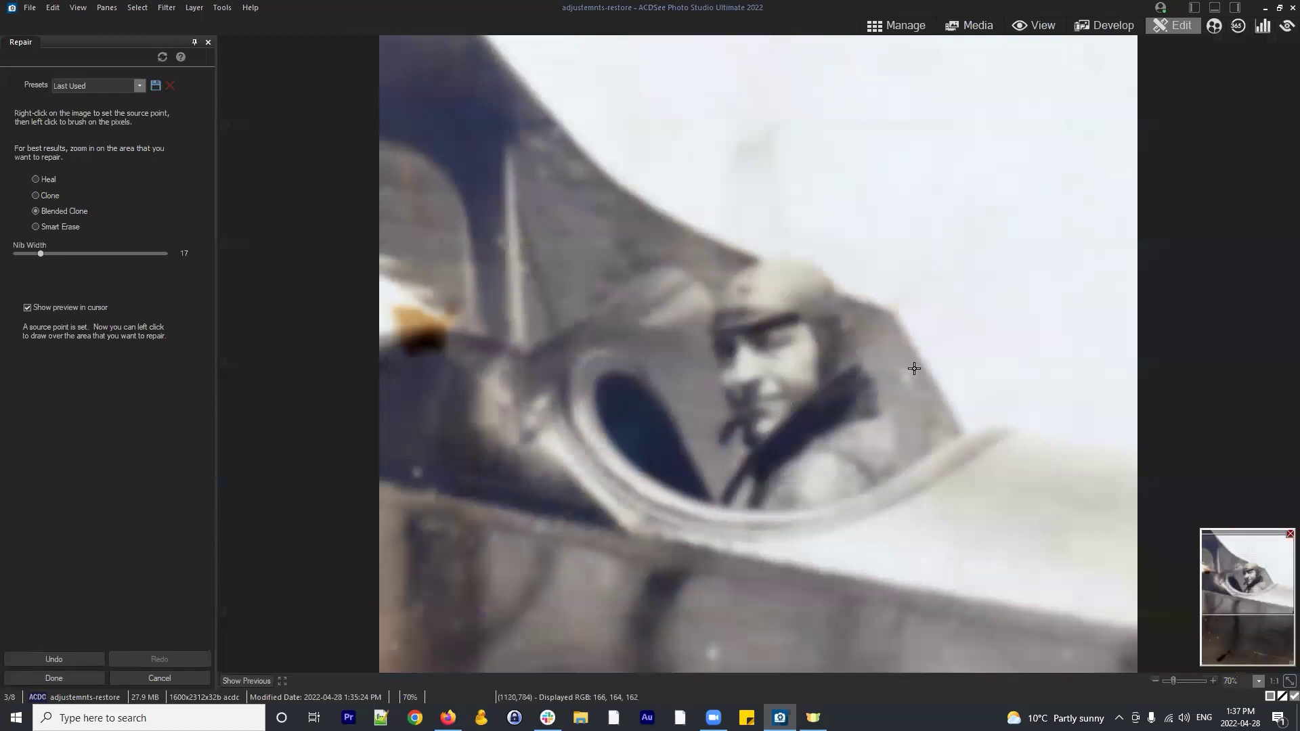
scroll(914, 368, up, 2)
key(ctrl+z)
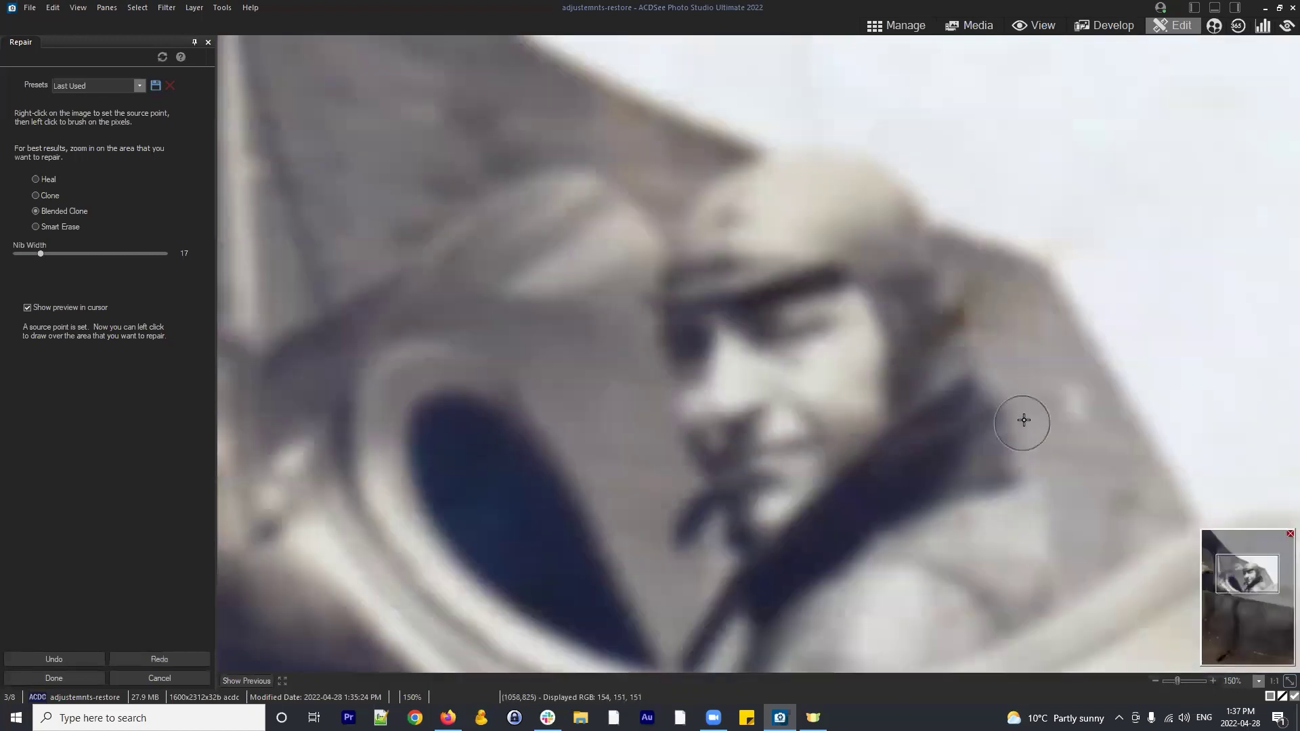
mouse_move(925, 387)
mouse_down()
mouse_move(933, 318)
mouse_move(991, 334)
mouse_move(1006, 373)
mouse_move(962, 322)
mouse_move(966, 290)
mouse_up()
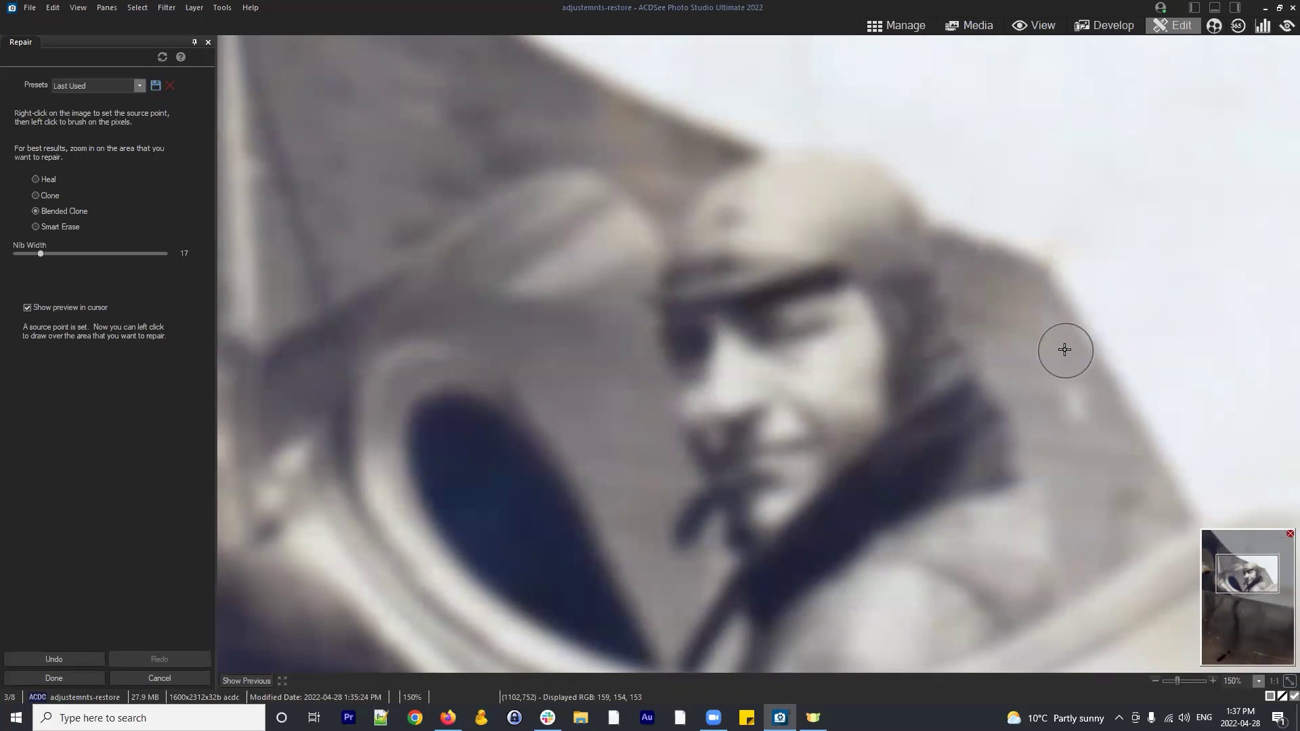
scroll(1039, 230, down, 2)
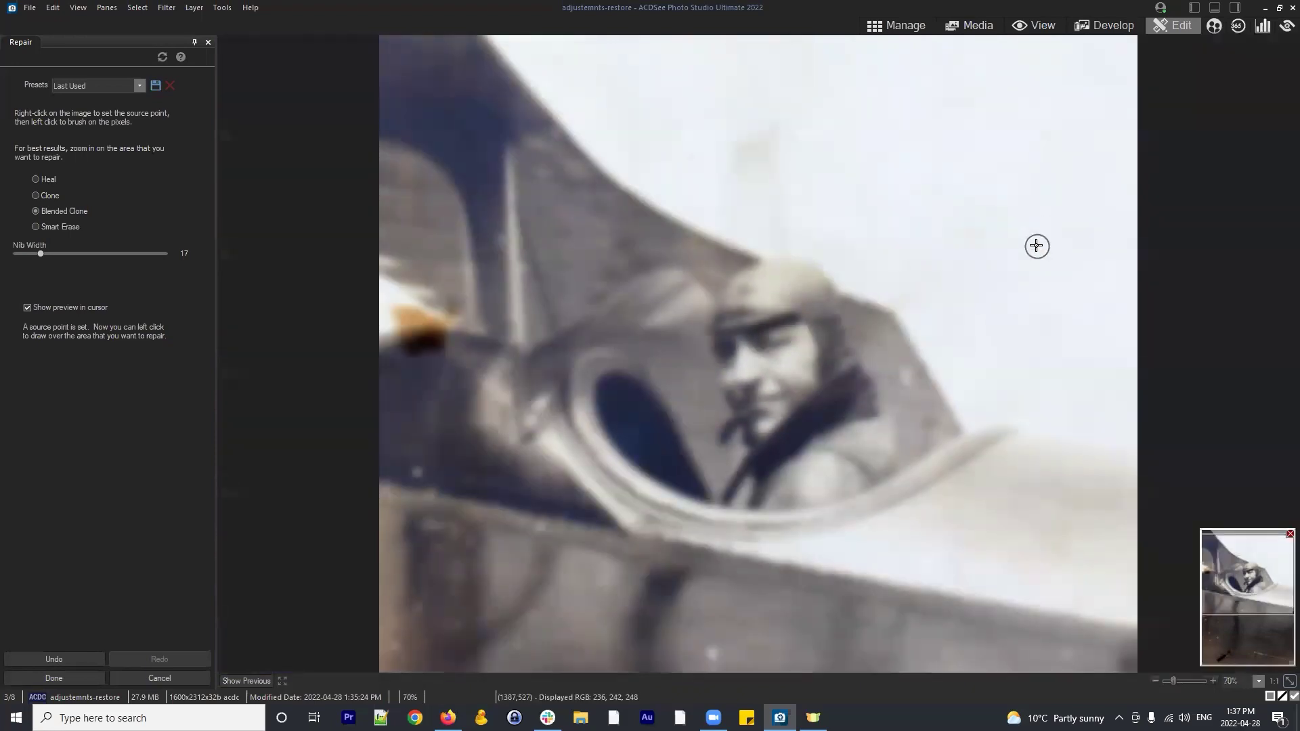
Cover the faint vertical smudge in the sky above the pilot with Blended Clone, sampling clean sky at a nib width of 32
scroll(960, 229, up, 2)
drag(944, 138, 944, 463)
right_click(917, 247)
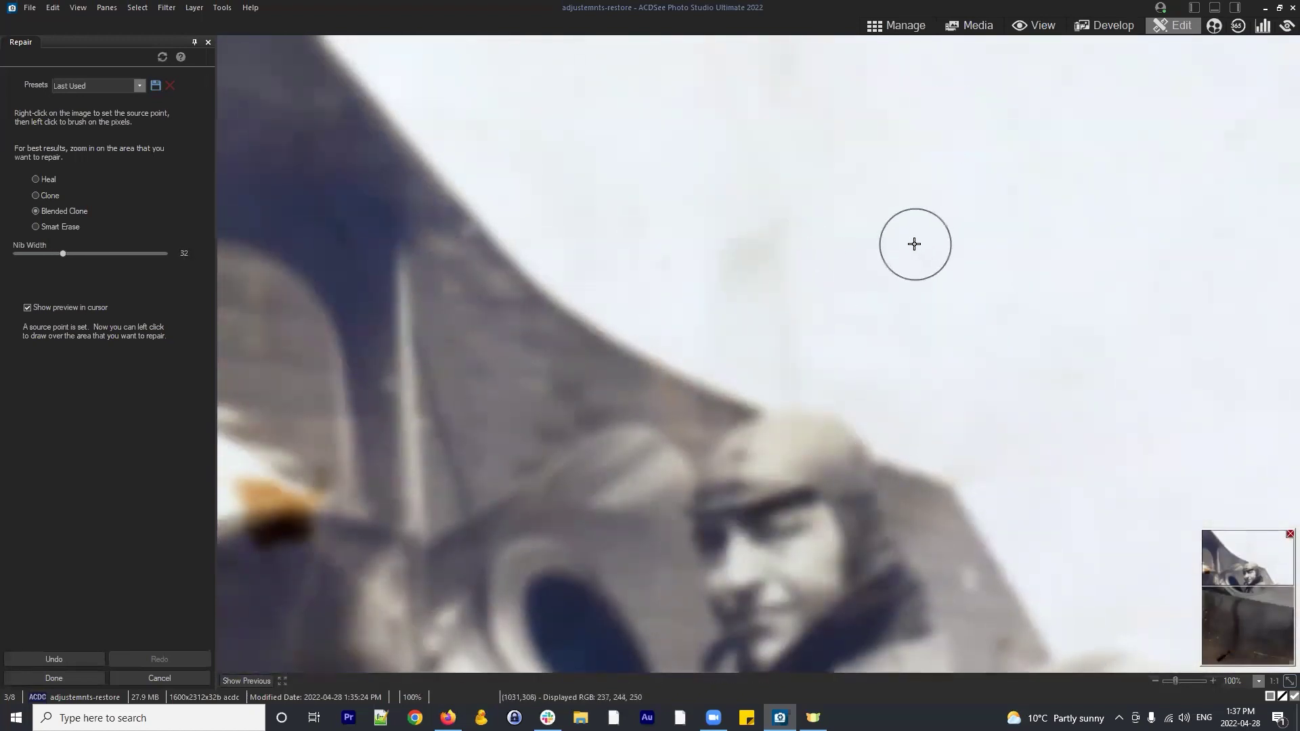
mouse_move(790, 244)
mouse_down()
mouse_move(763, 284)
mouse_move(790, 369)
mouse_up()
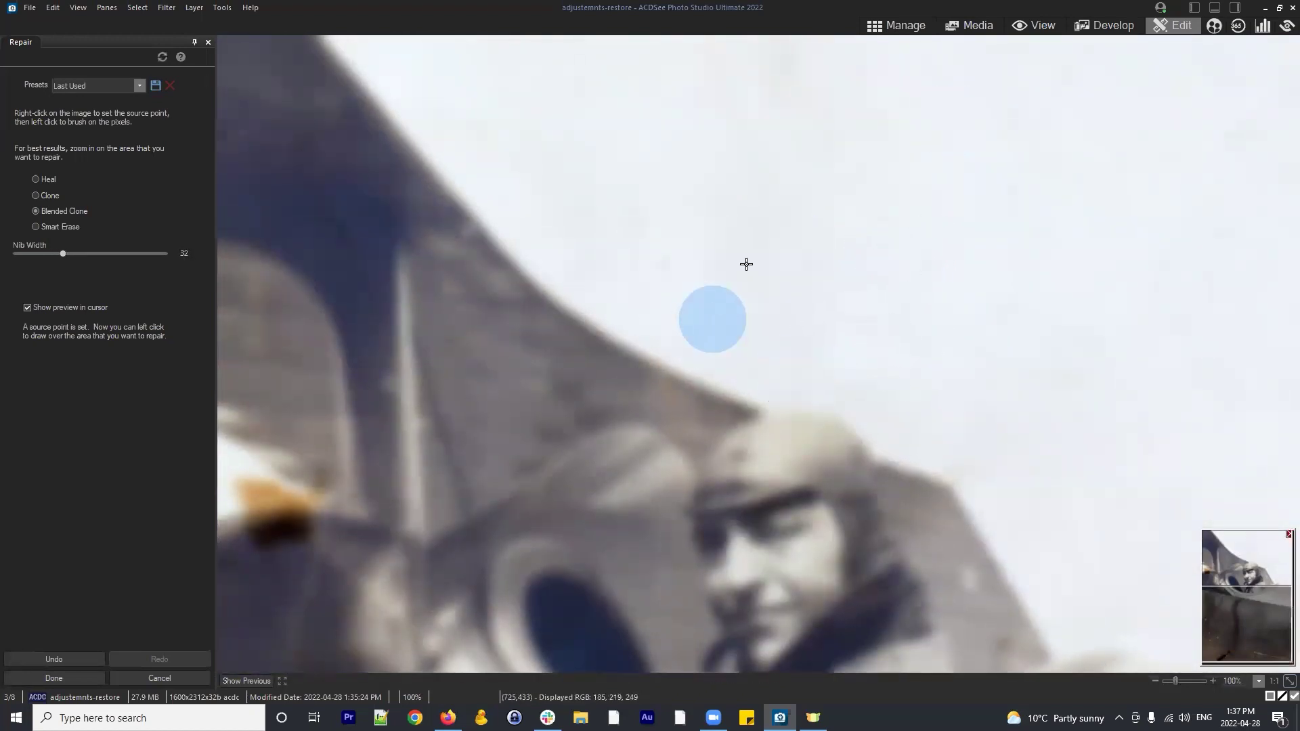
right_click(763, 79)
scroll(833, 296, down, 2)
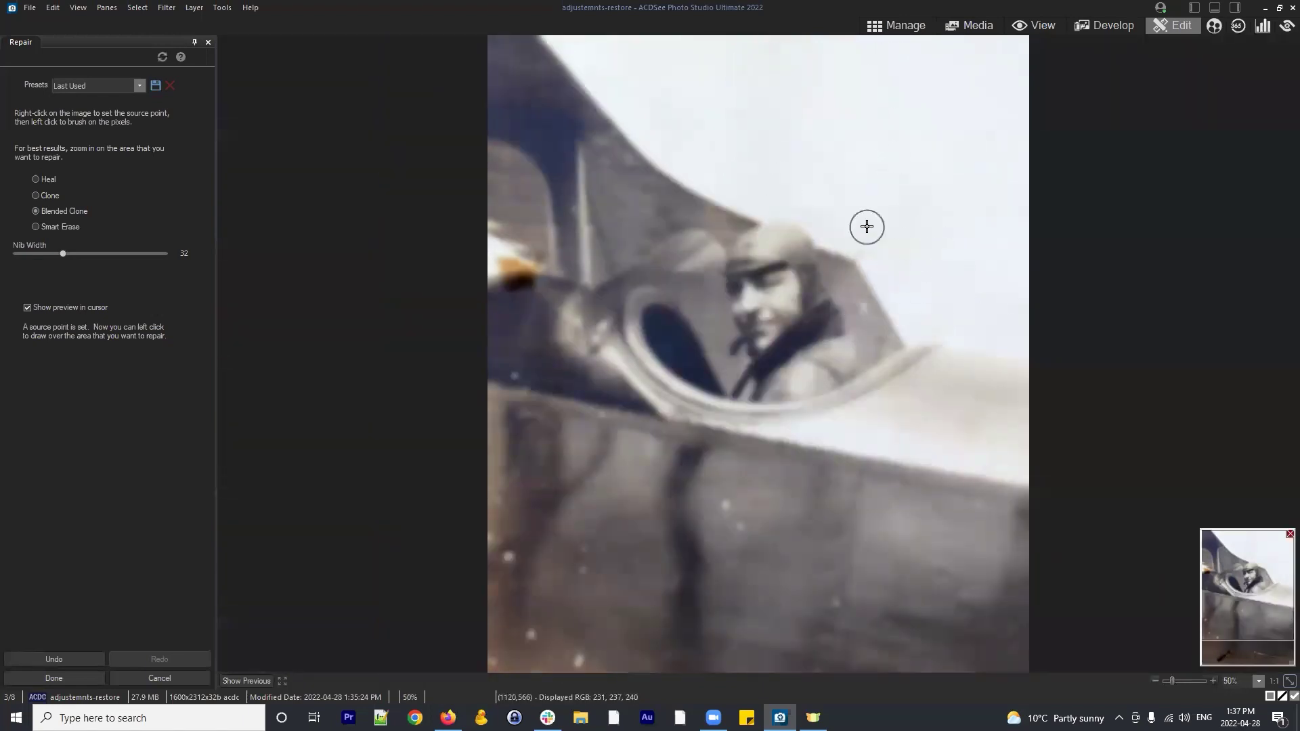
Cover the two white specks on the fuselage just below the cockpit with Blended Clone at a nib width of 32
scroll(1073, 221, up, 1)
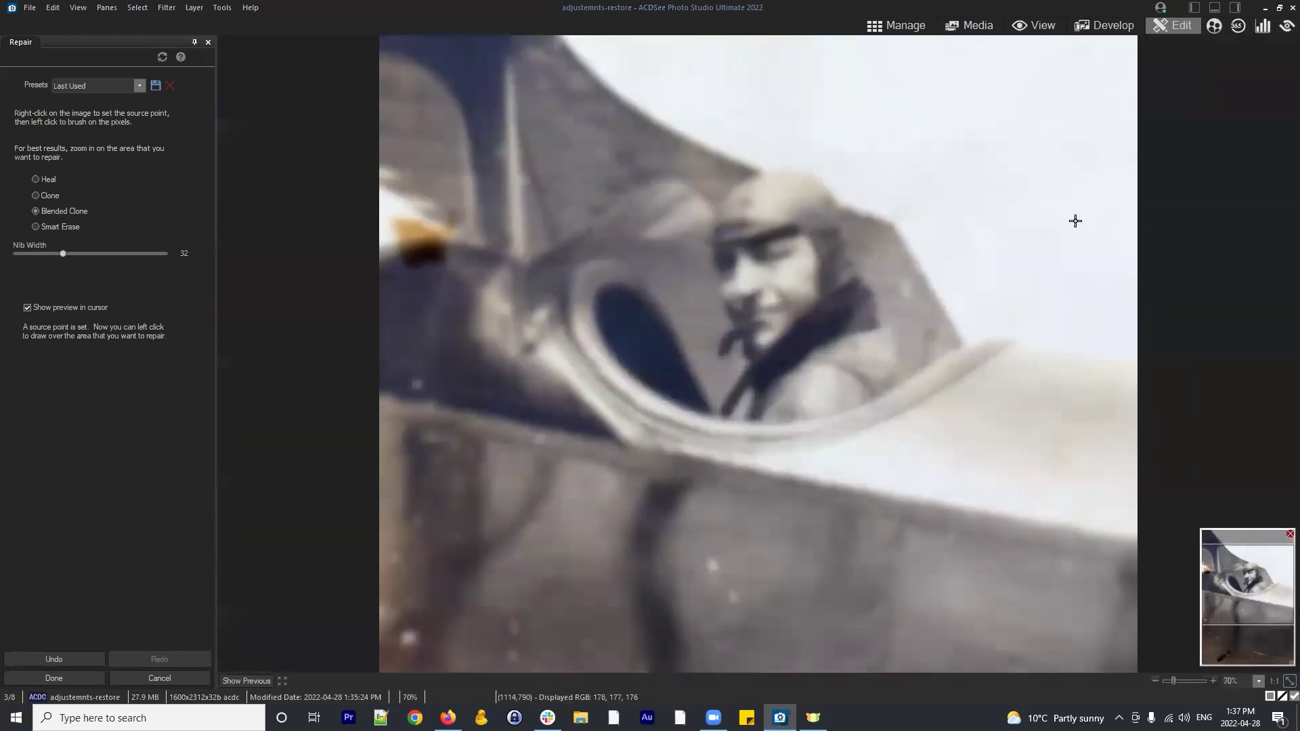
scroll(993, 270, up, 1)
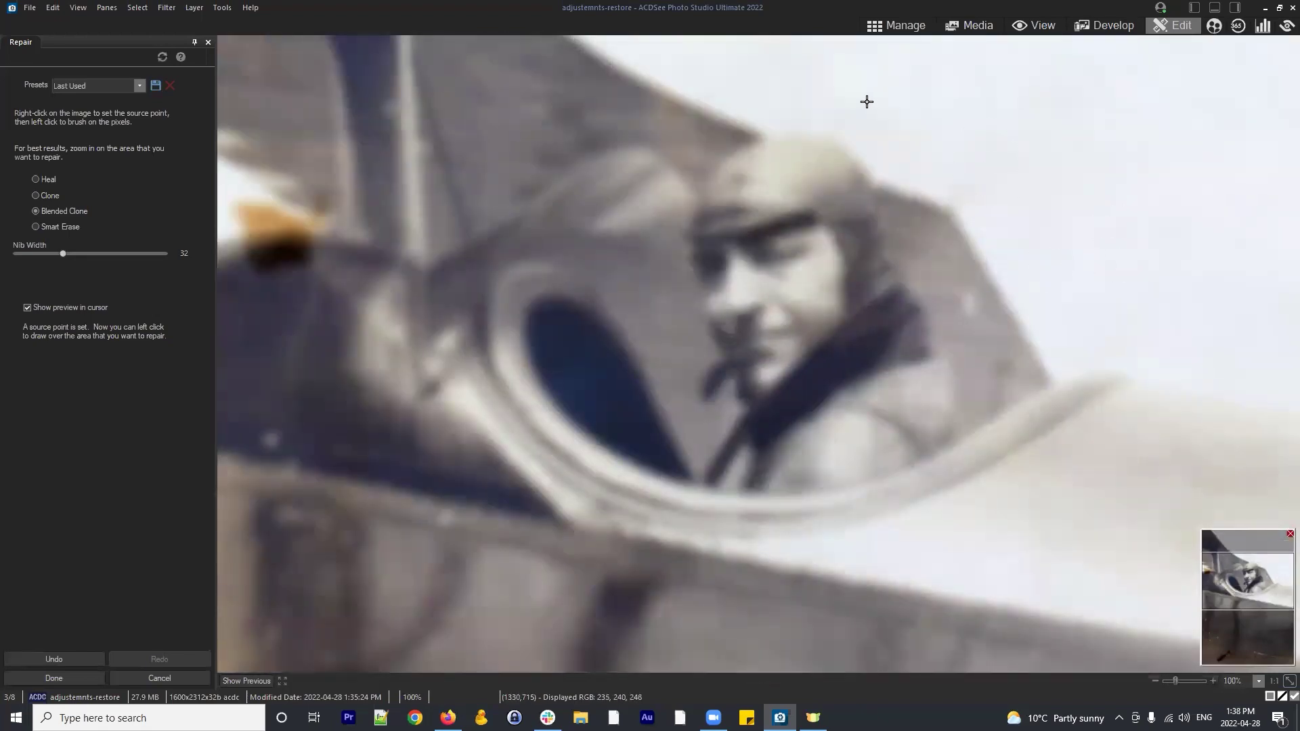
scroll(932, 431, down, 2)
drag(788, 572, 754, 357)
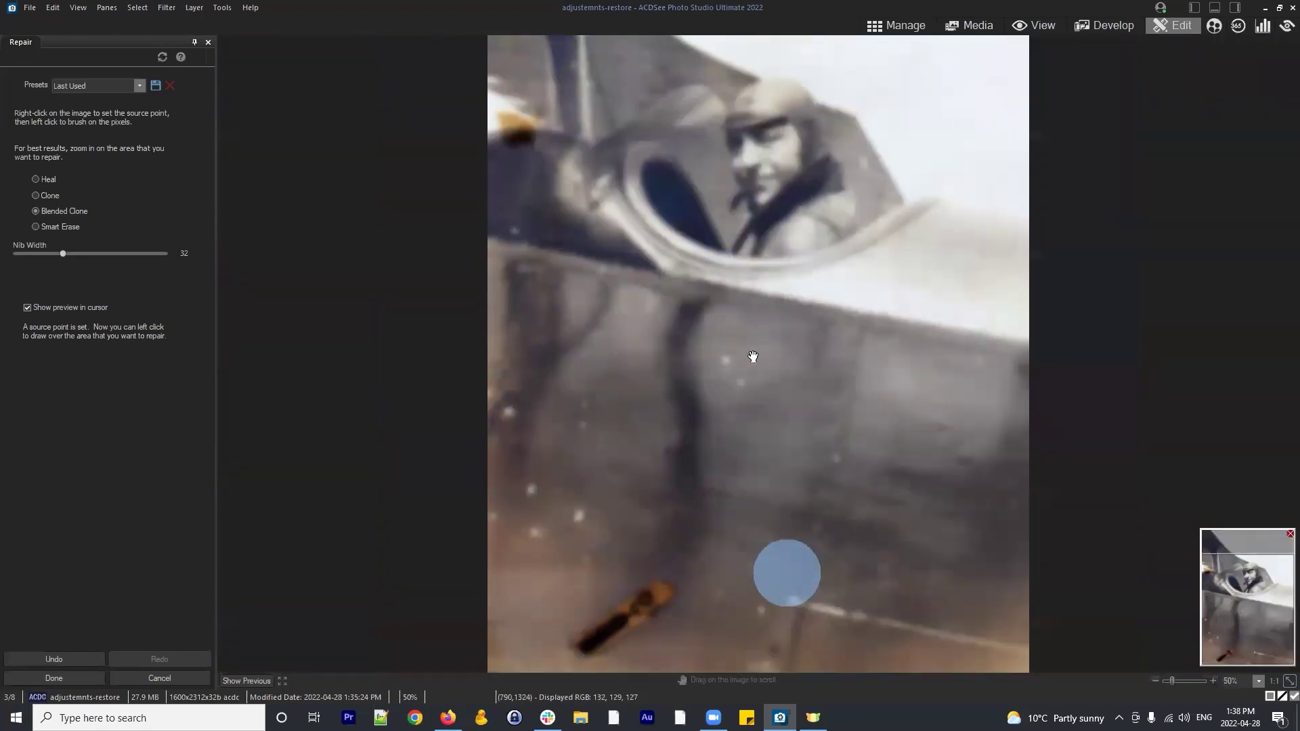
scroll(772, 456, up, 2)
drag(785, 522, 876, 284)
scroll(798, 293, down, 1)
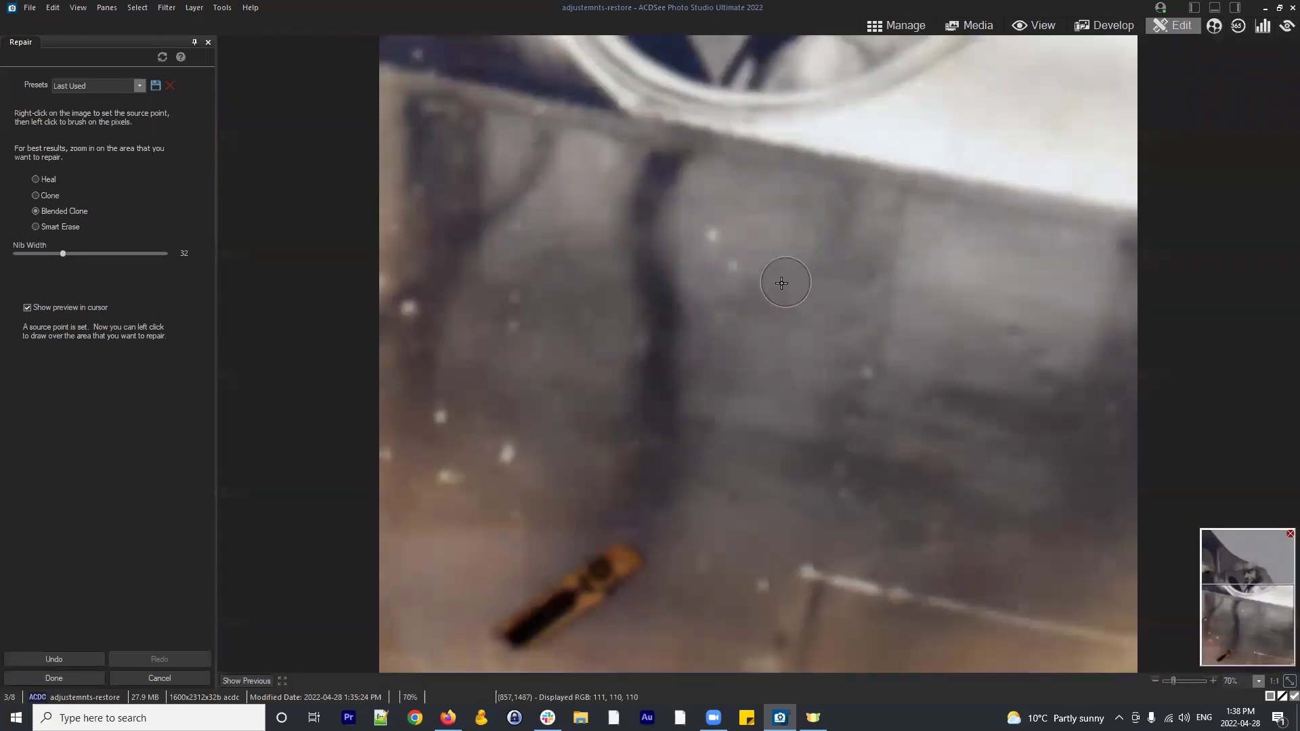
drag(793, 275, 733, 261)
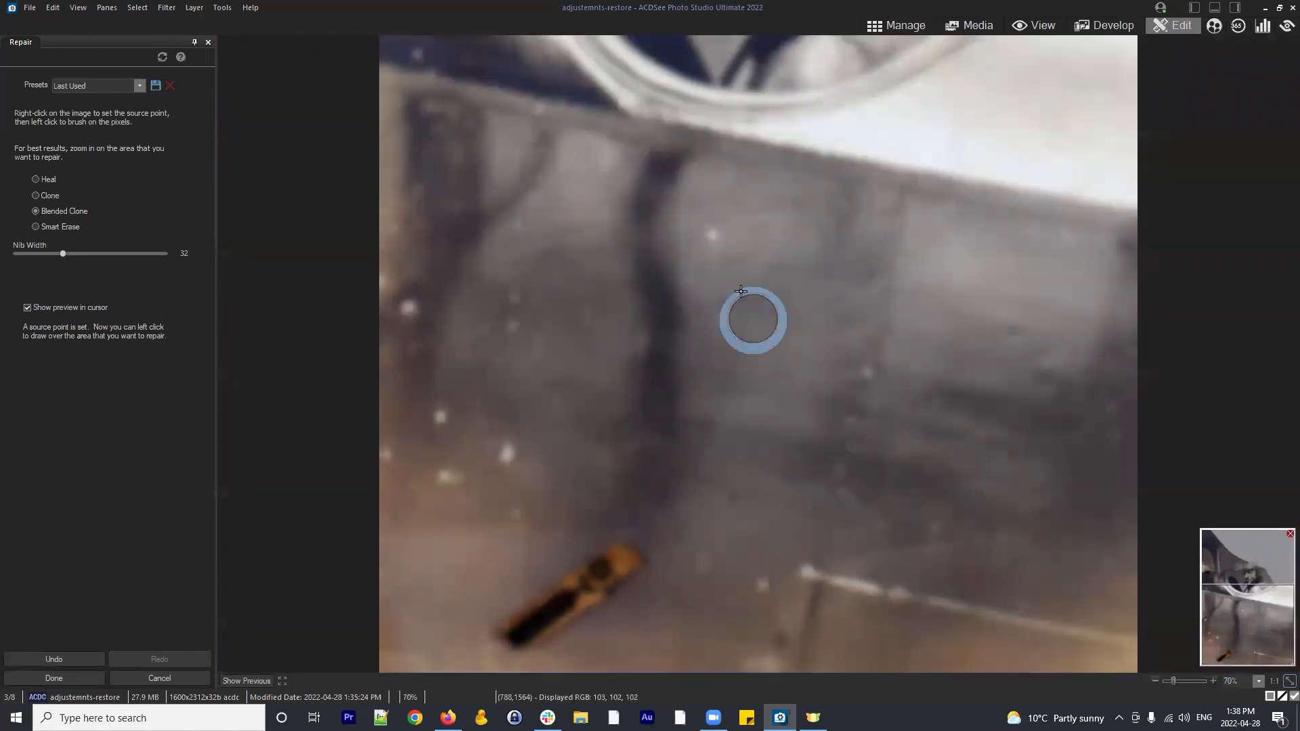
click(719, 243)
Cover the white speck in the middle of the fuselage and the one beside the pale seam's near end with Blended Clone
right_click(809, 378)
click(852, 368)
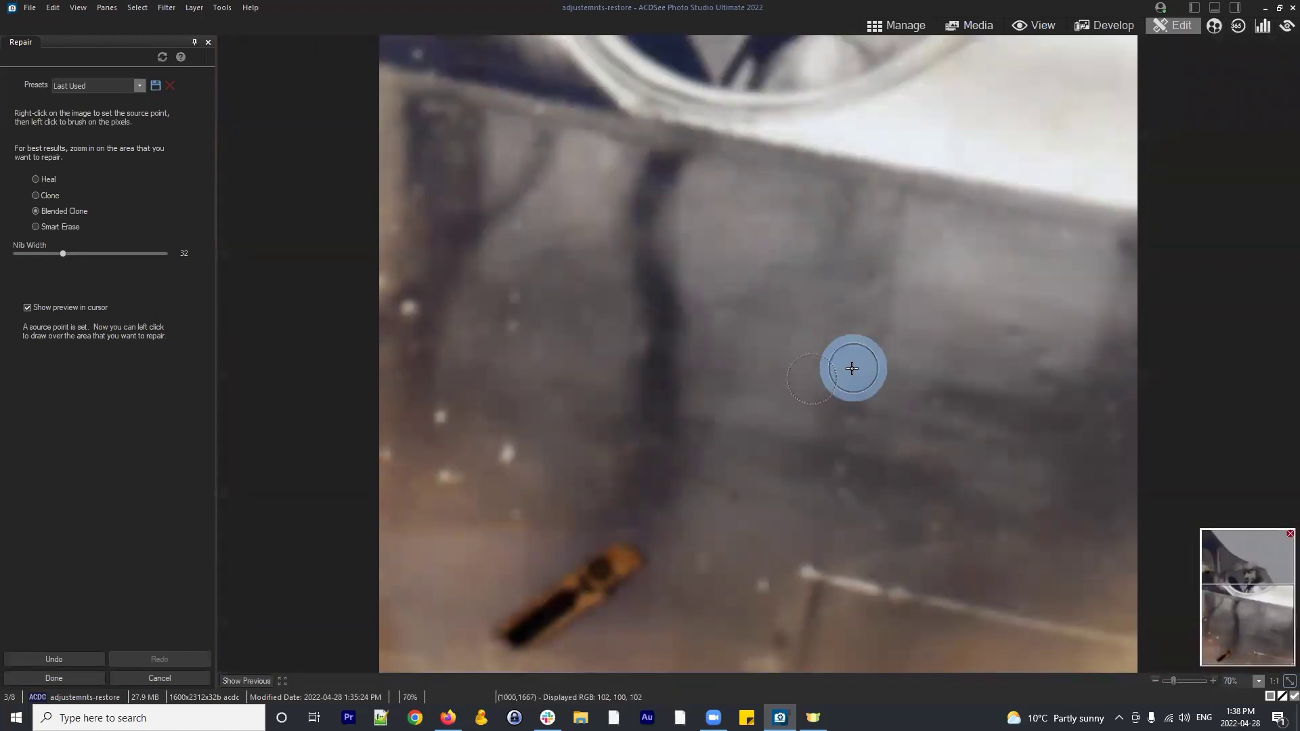
click(772, 516)
click(748, 580)
click(731, 518)
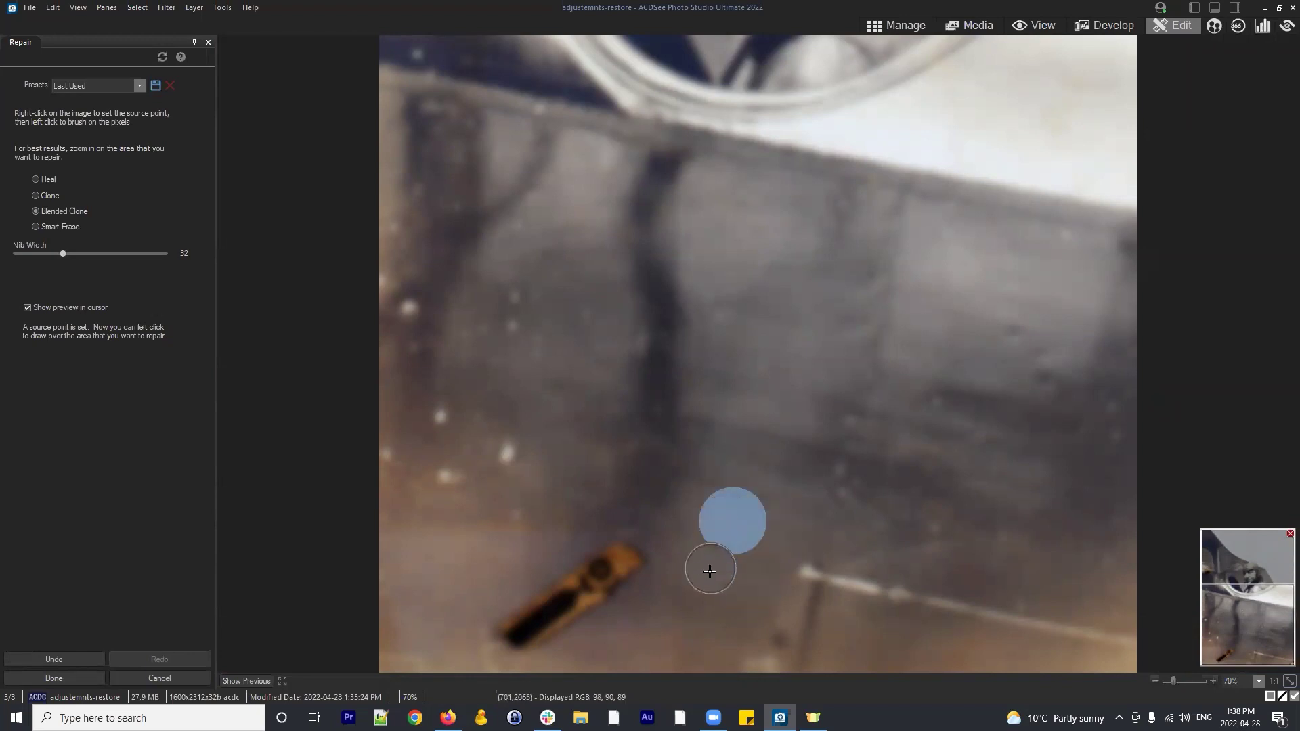
click(707, 570)
Cover the cluster of white specks on the brownish fuselage area above the orange mark with Blended Clone at a nib width of 32
click(517, 457)
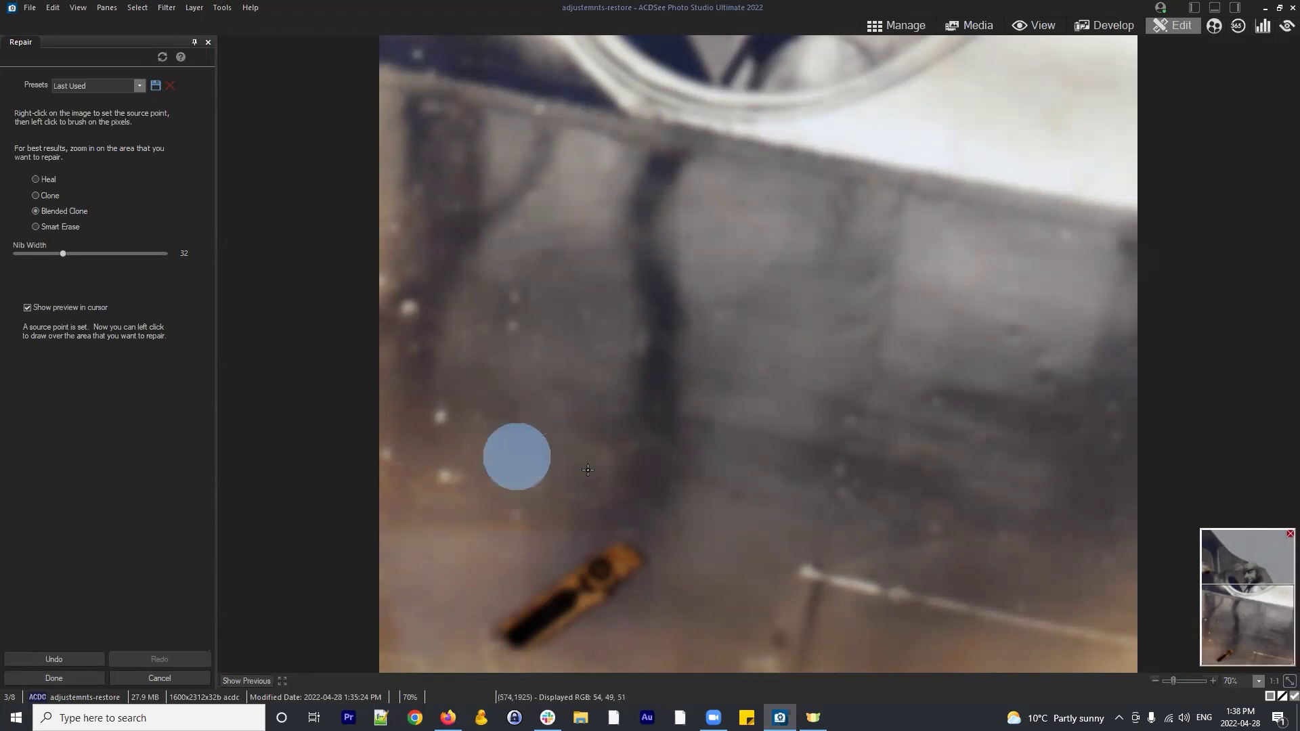
click(521, 464)
click(441, 415)
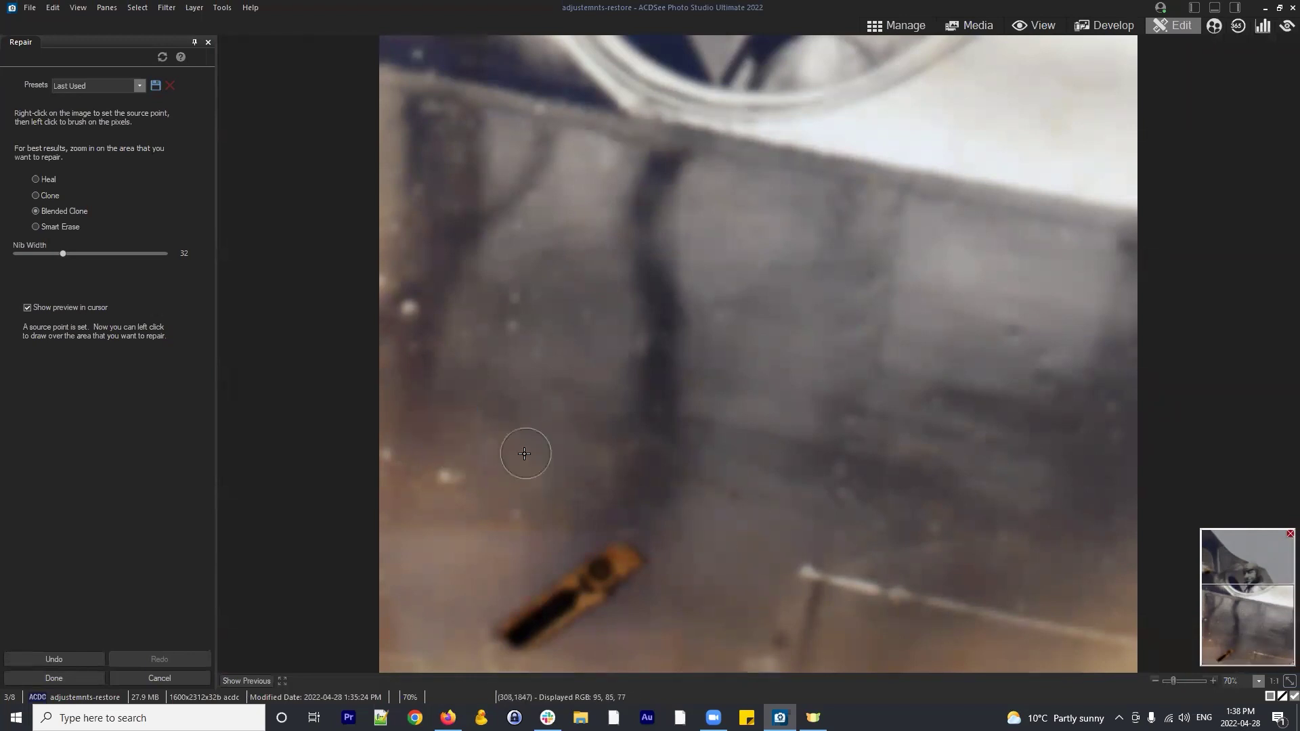
click(450, 477)
click(447, 480)
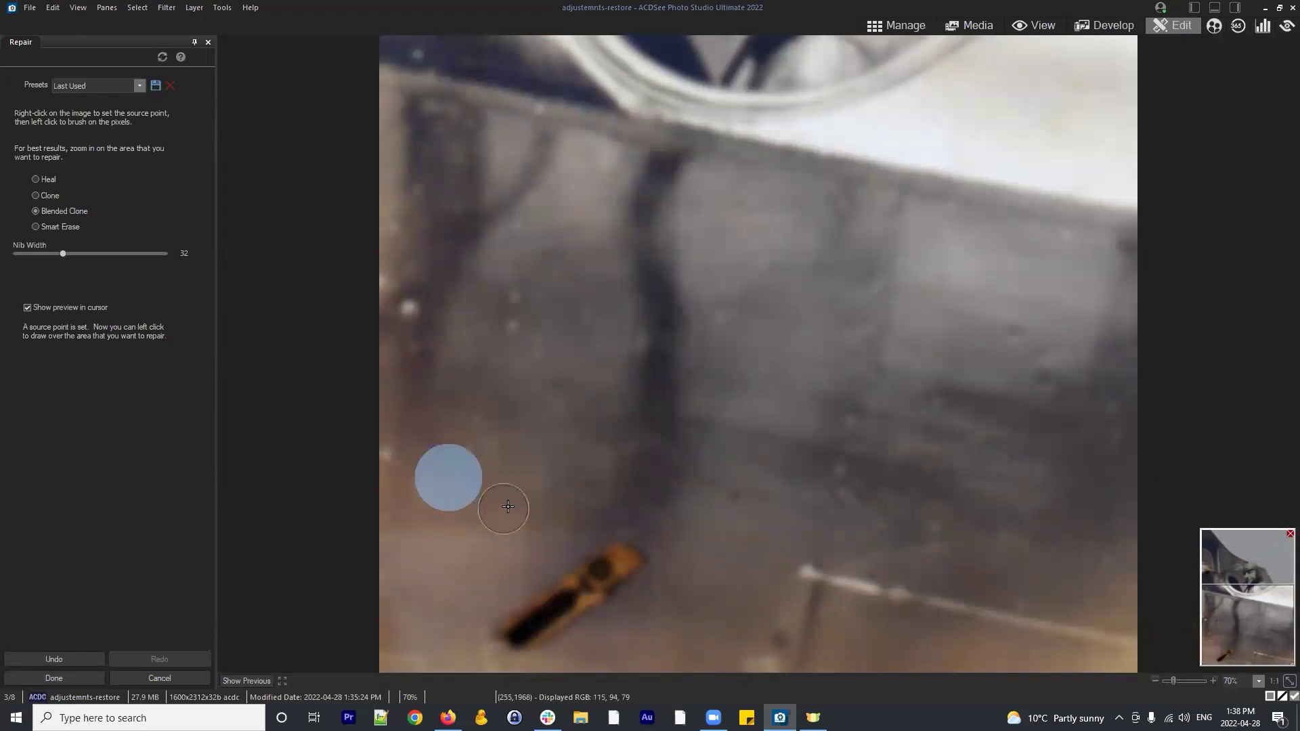
click(510, 507)
click(377, 452)
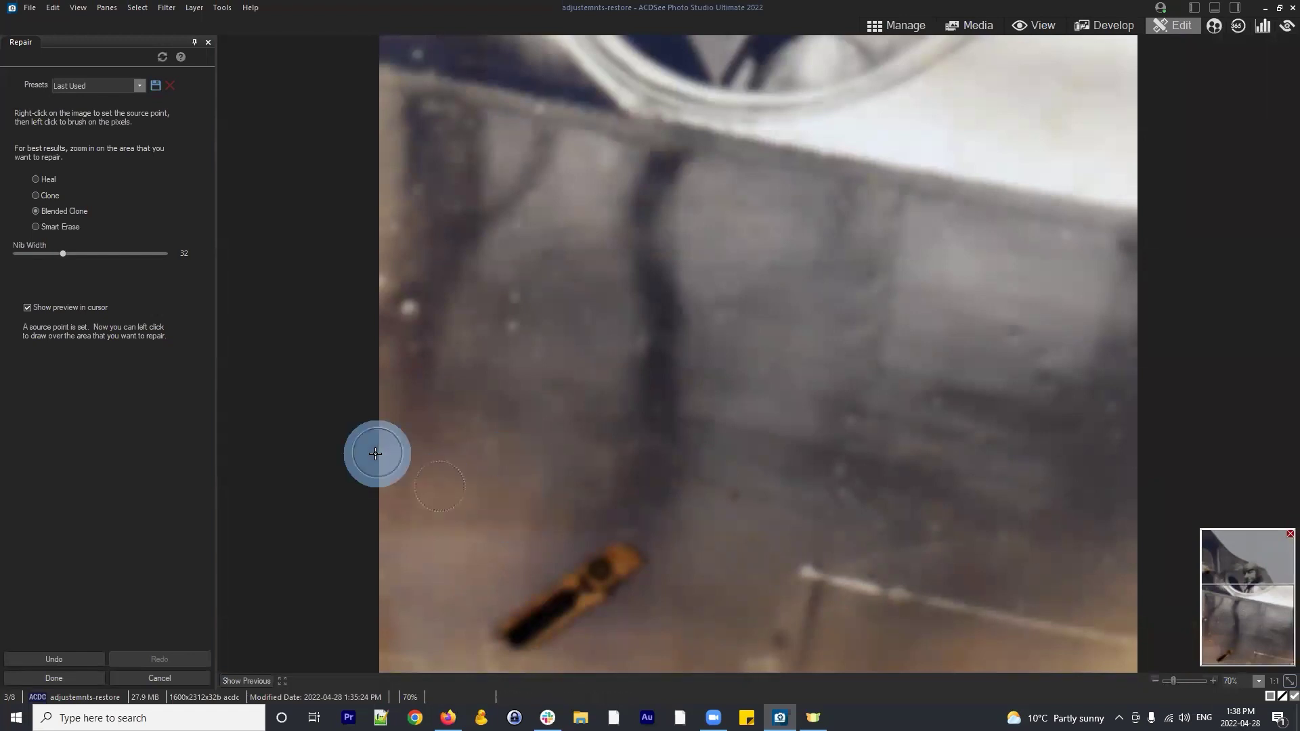
Cover the bright spots on the dark streak near the photo's left edge with Blended Clone, using a nib width down to 31
click(433, 277)
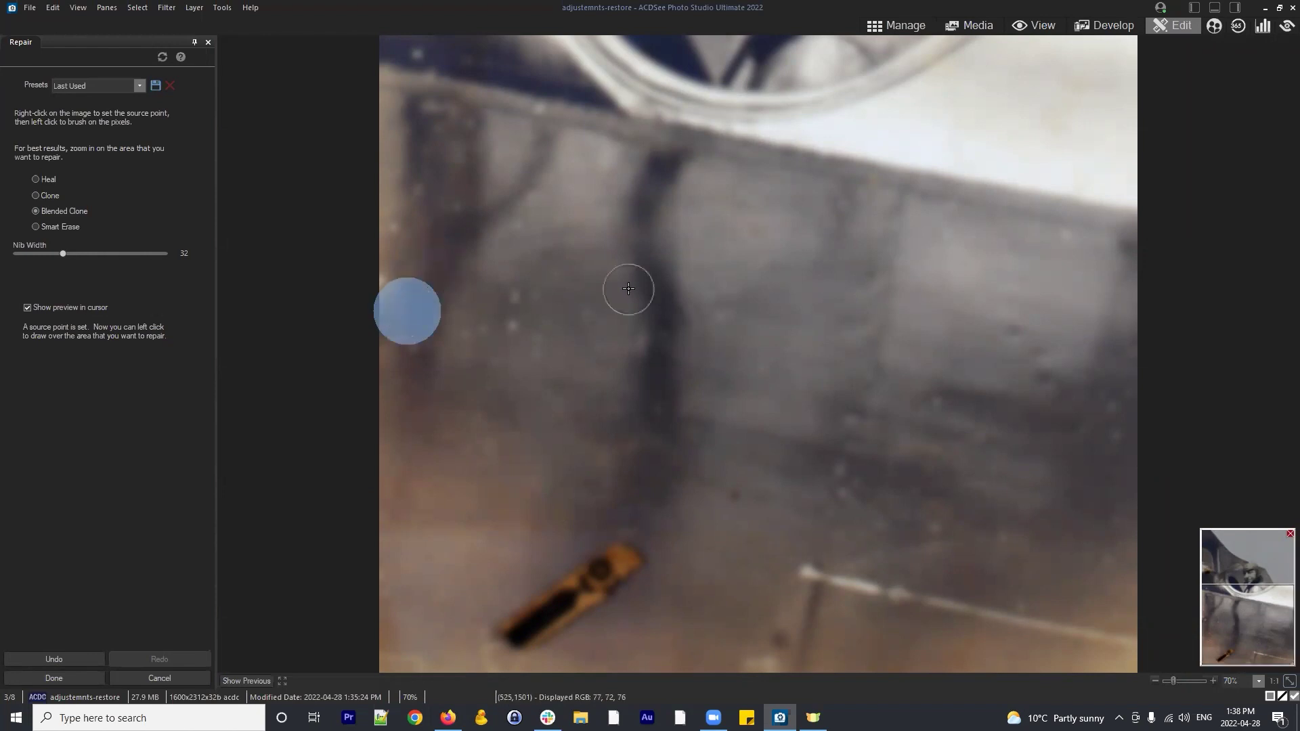
click(413, 344)
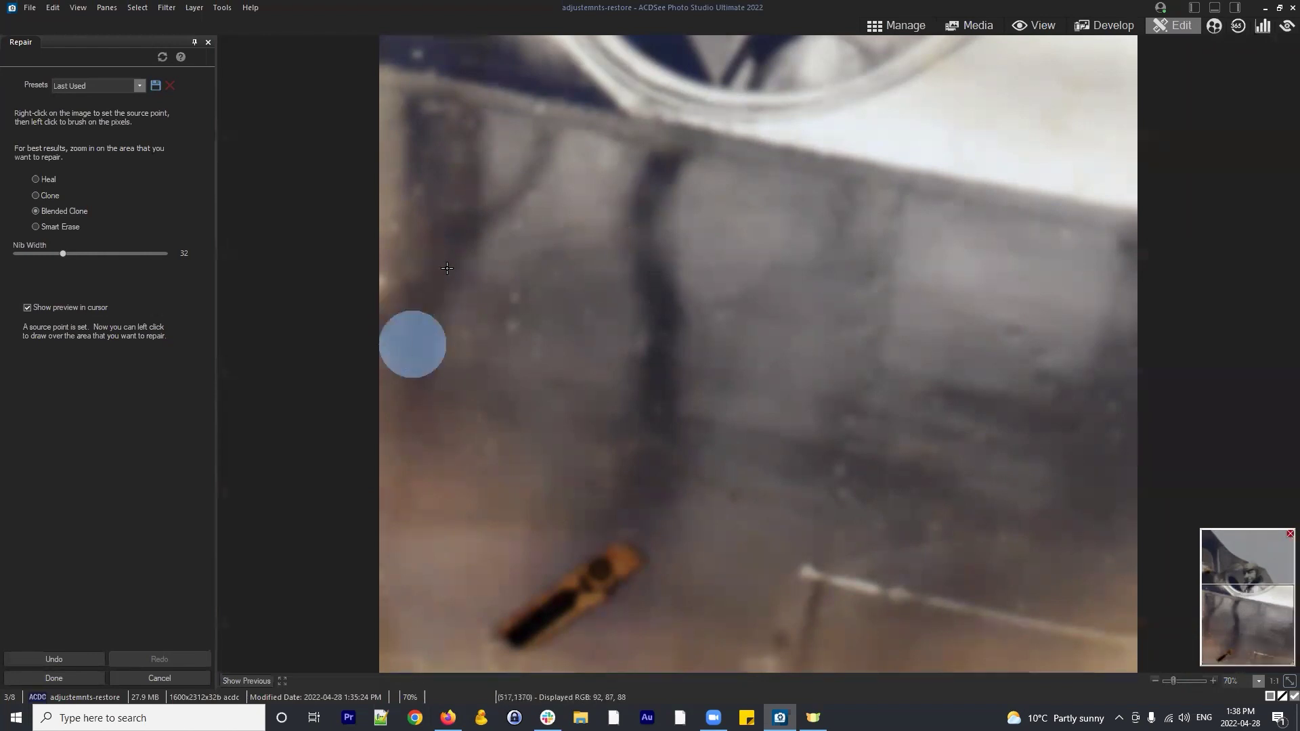
click(373, 264)
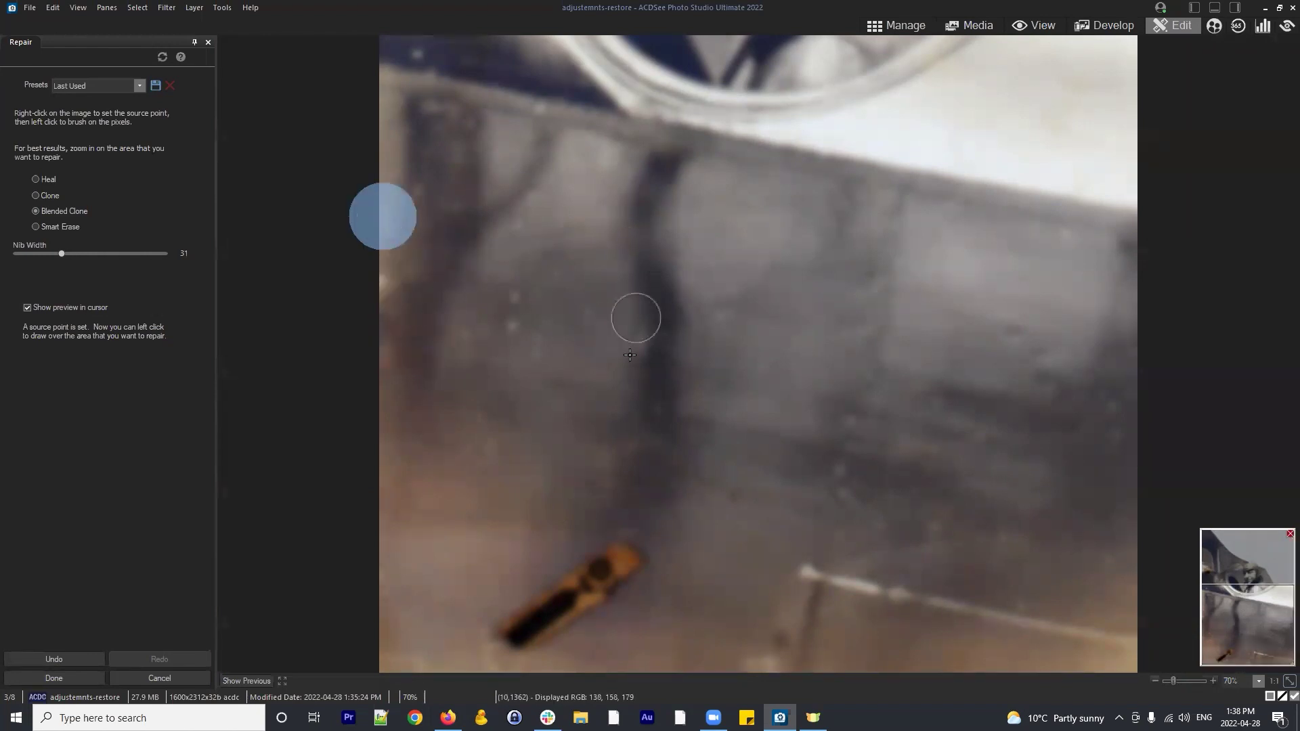
Cover the small white specks between the two dark fuselage streaks with Blended Clone at a nib width of 31
click(499, 352)
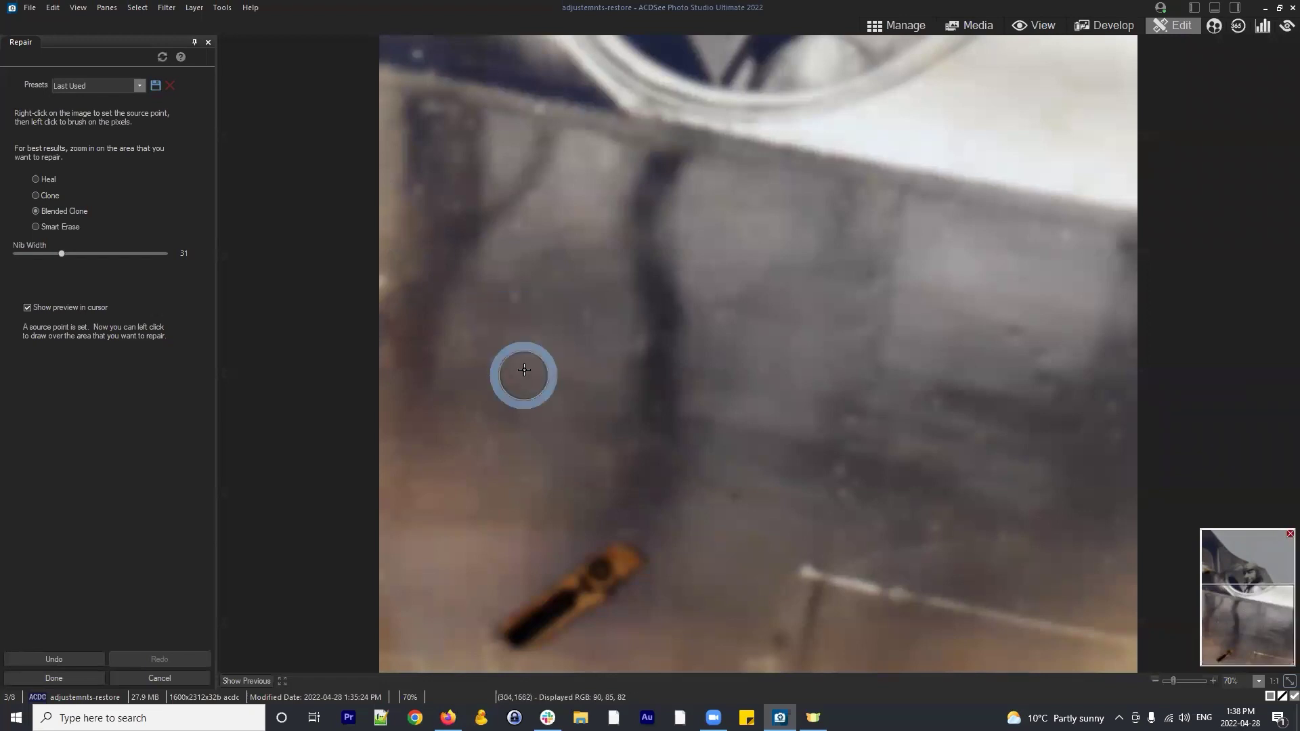
click(514, 301)
click(583, 322)
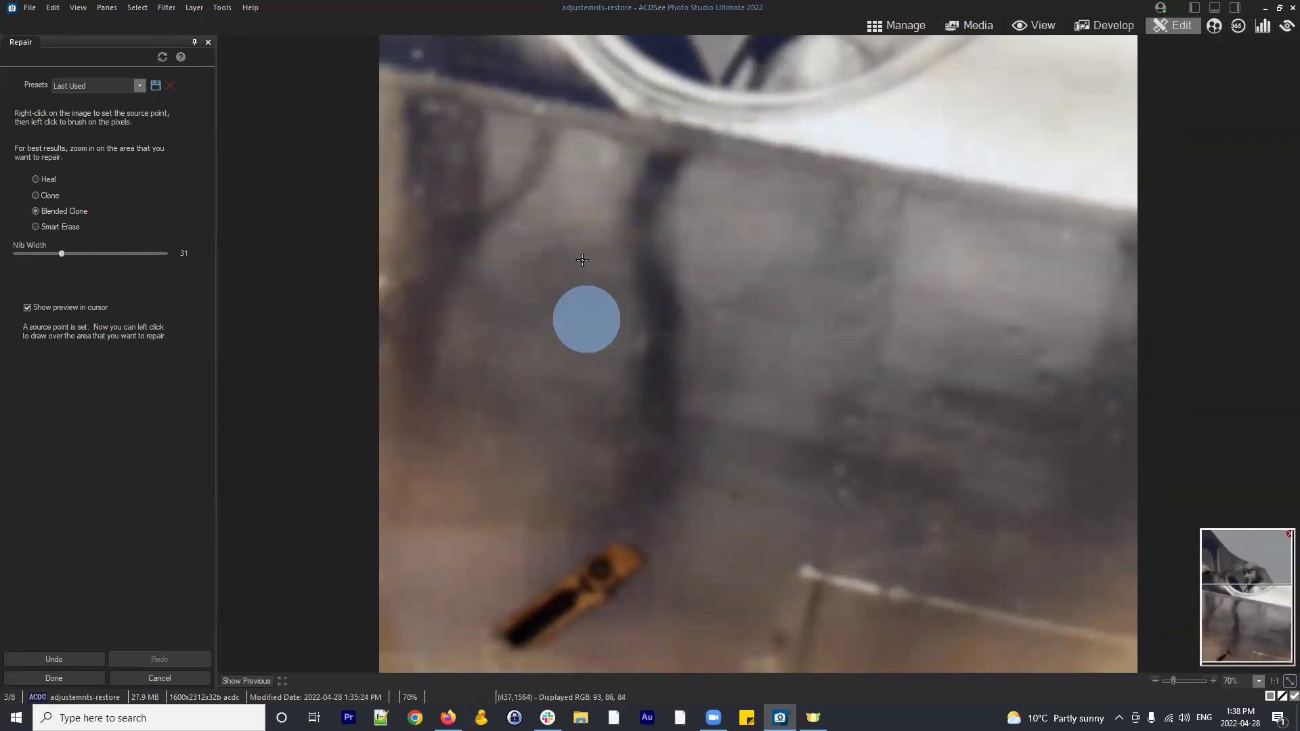
click(578, 280)
click(538, 345)
click(569, 328)
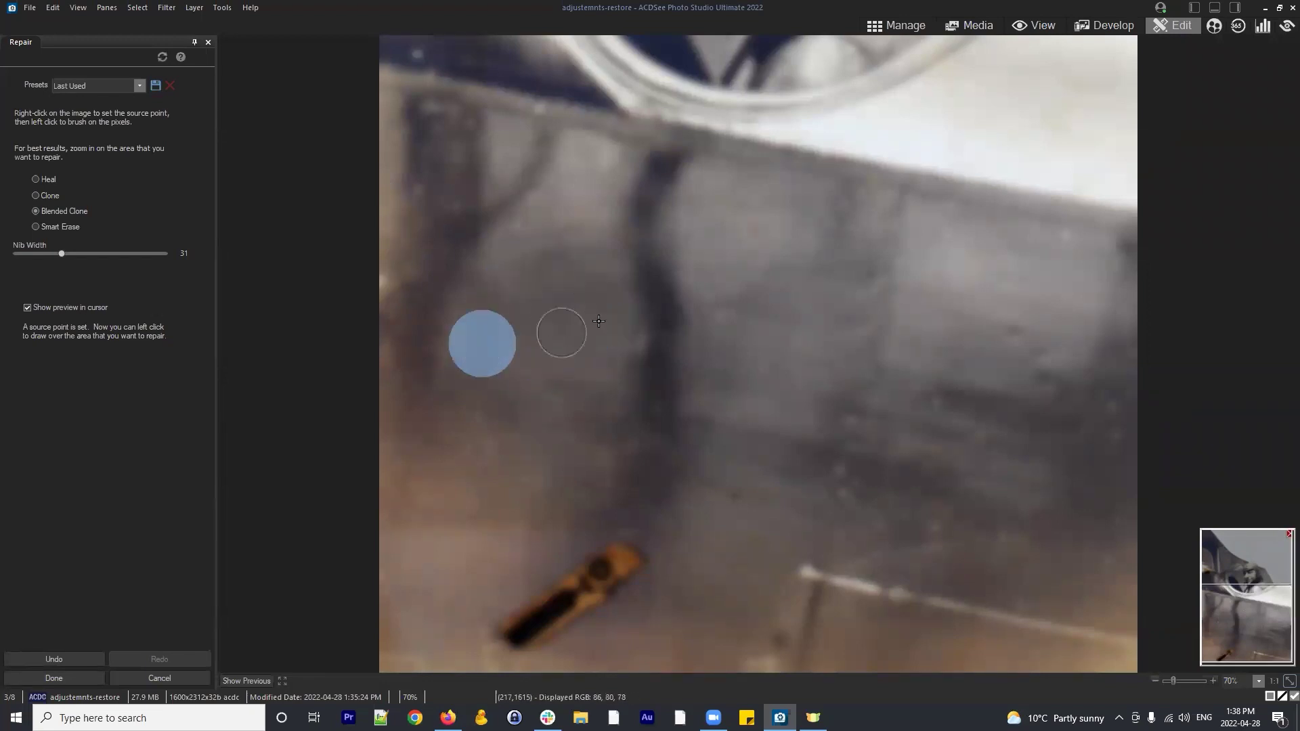
Cover the small specks in the dark fuselage band above the pale seam with Blended Clone at a nib width of 31
click(943, 403)
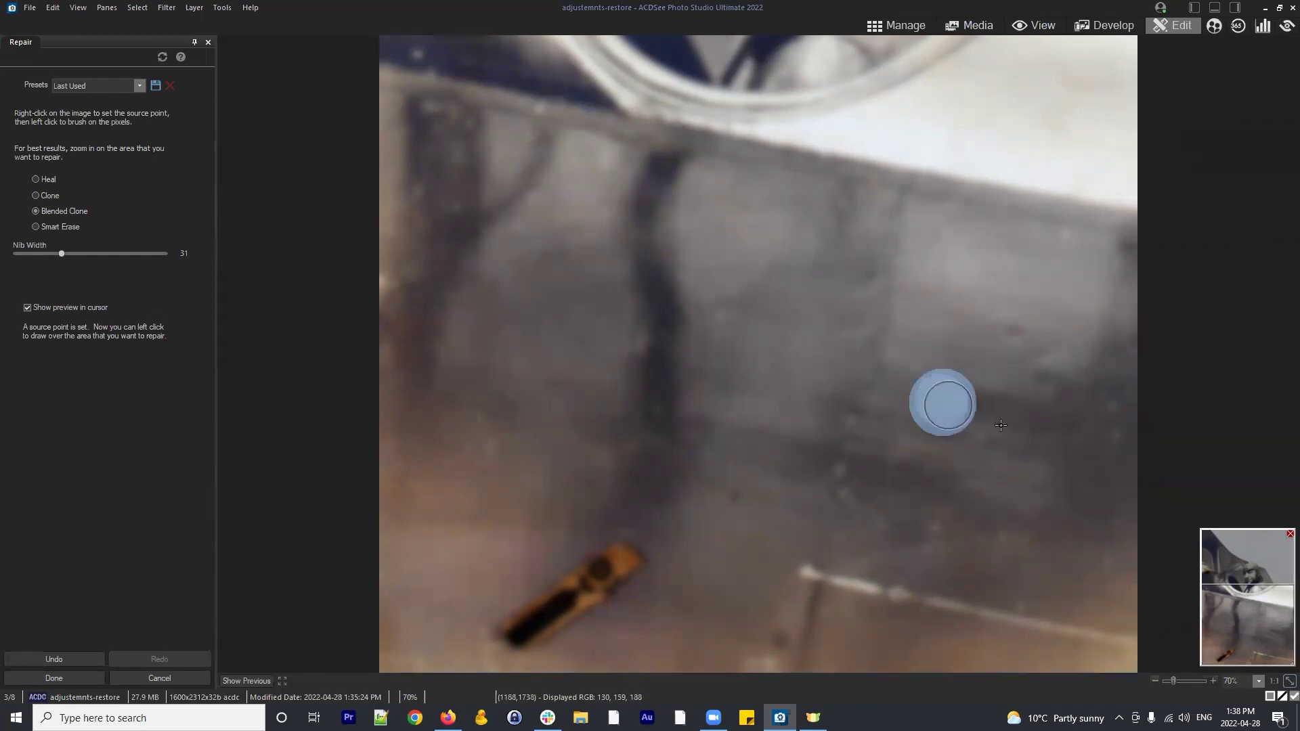
click(775, 400)
click(844, 427)
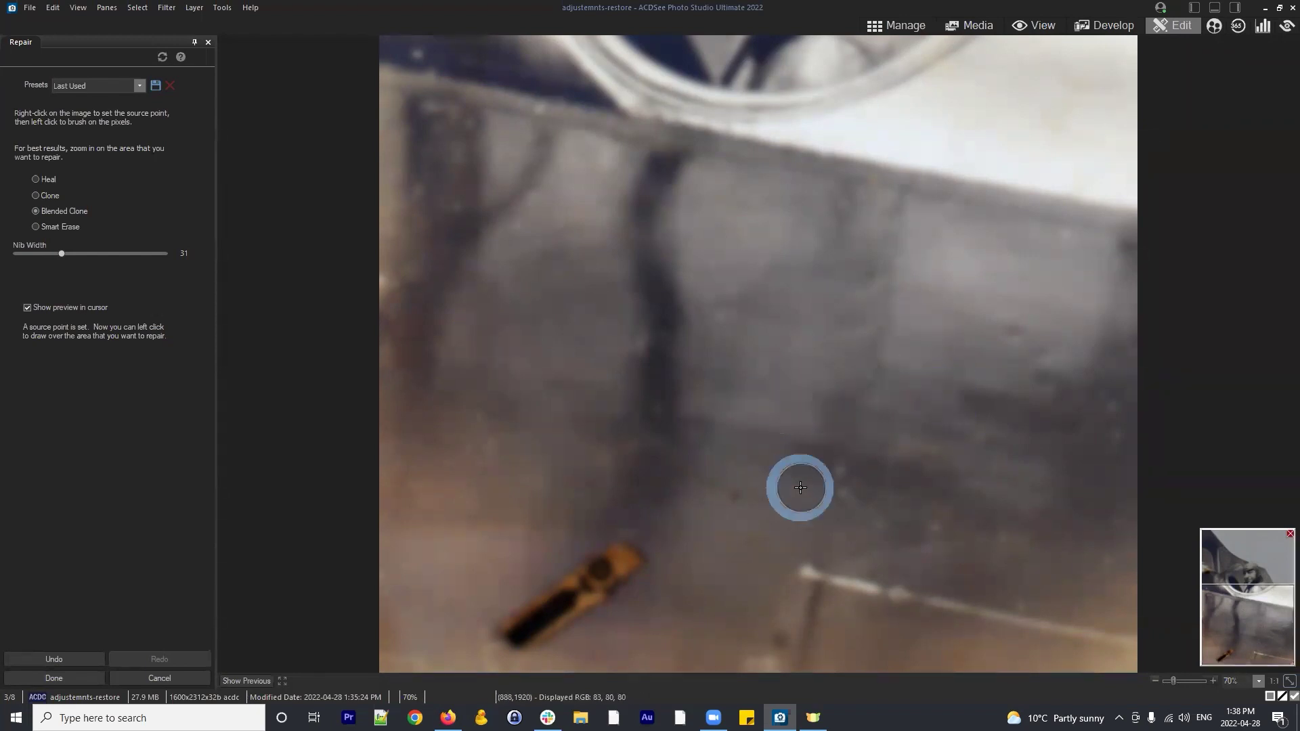
click(844, 482)
click(888, 543)
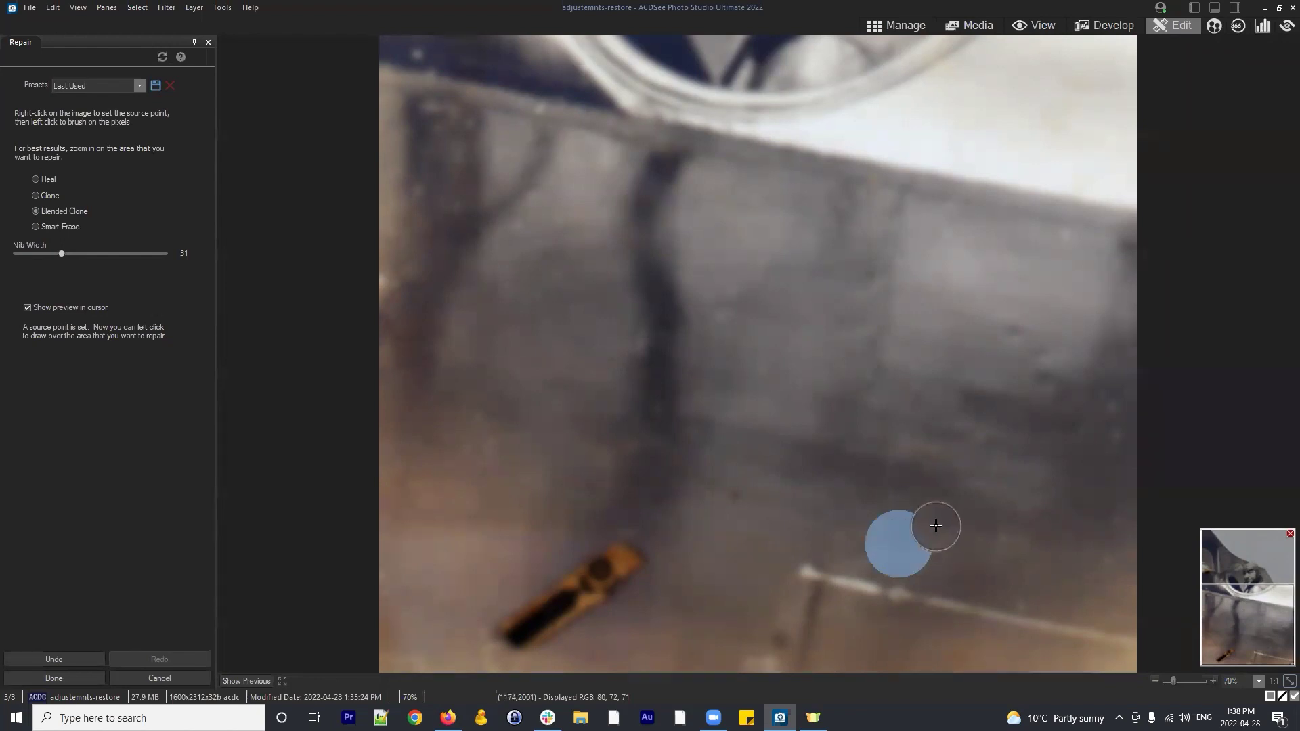
click(934, 524)
Reduce the nib width to 27 and cover the specks on the fuselage near the photo's right edge with Blended Clone
scroll(1050, 593, down, 4)
click(1028, 595)
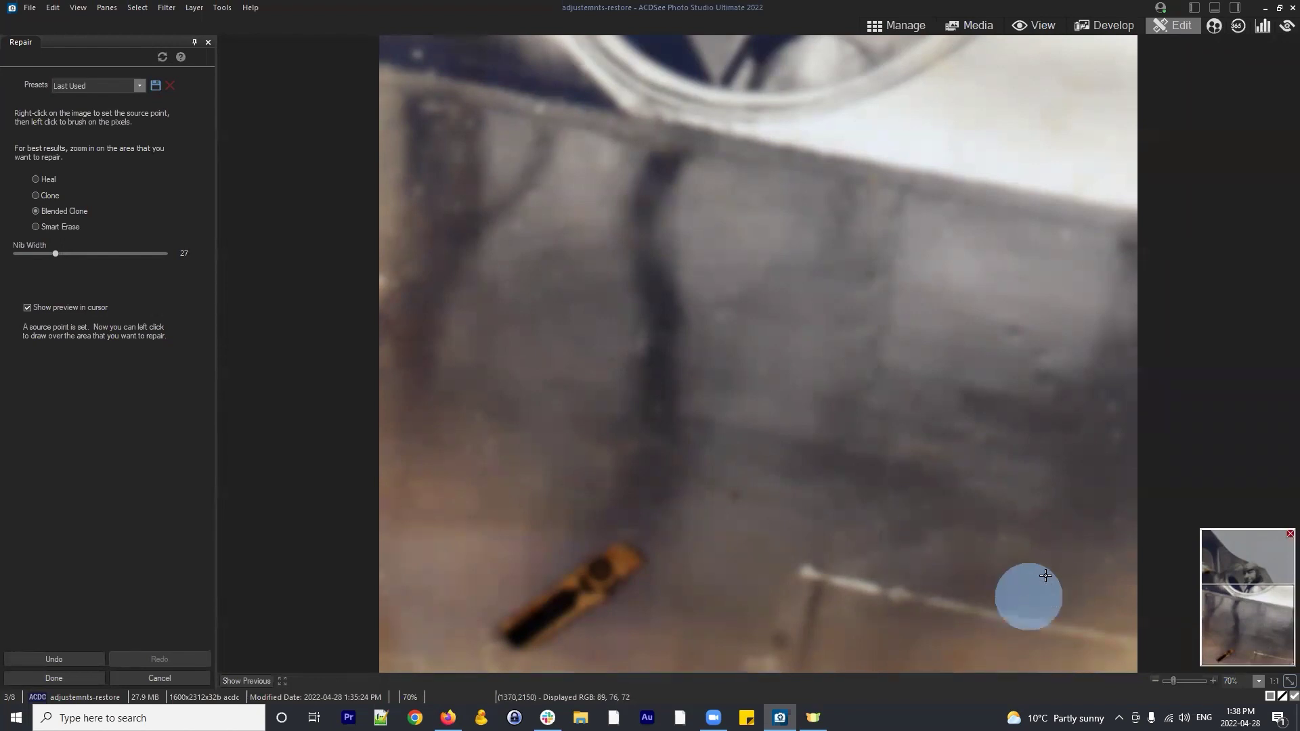
click(1005, 545)
click(1081, 441)
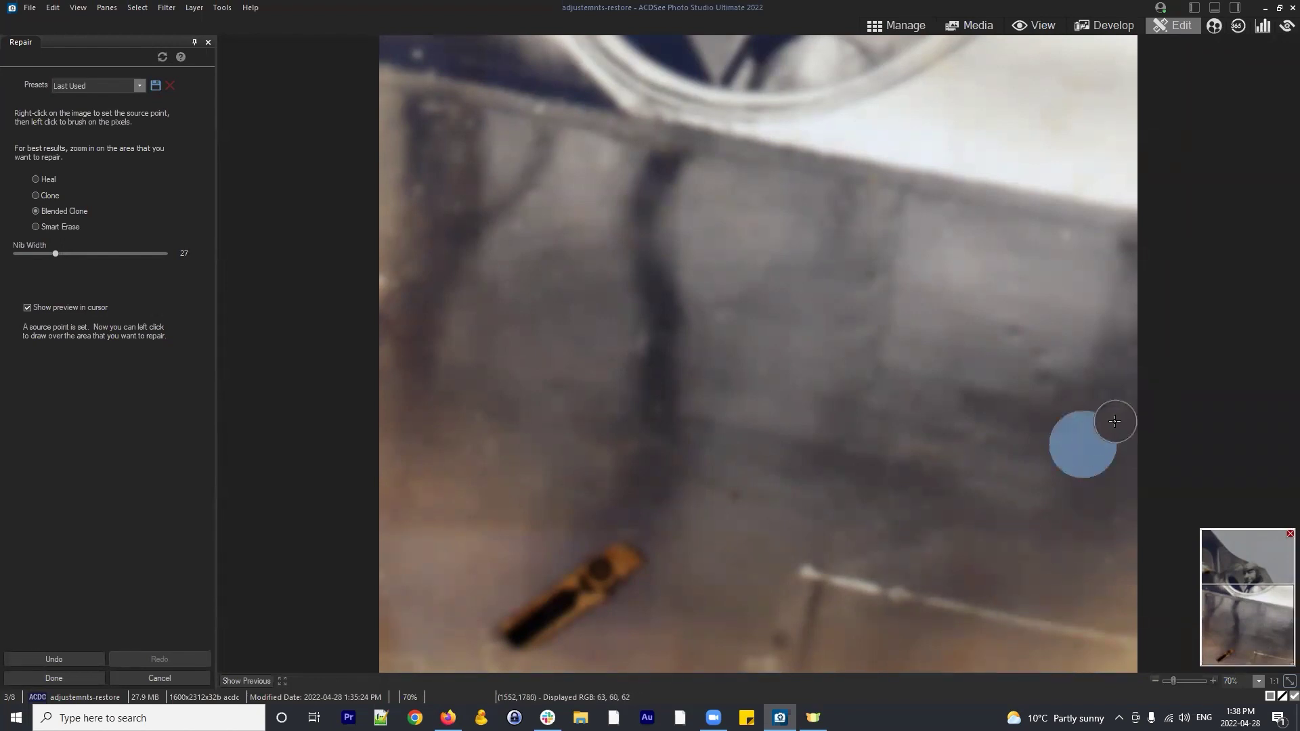
Cover the pale spot on the dark panel ahead of the cockpit, near the photo's left edge, with Blended Clone at nib width 27
click(1115, 420)
key(ctrl+minus)
key(ctrl+minus)
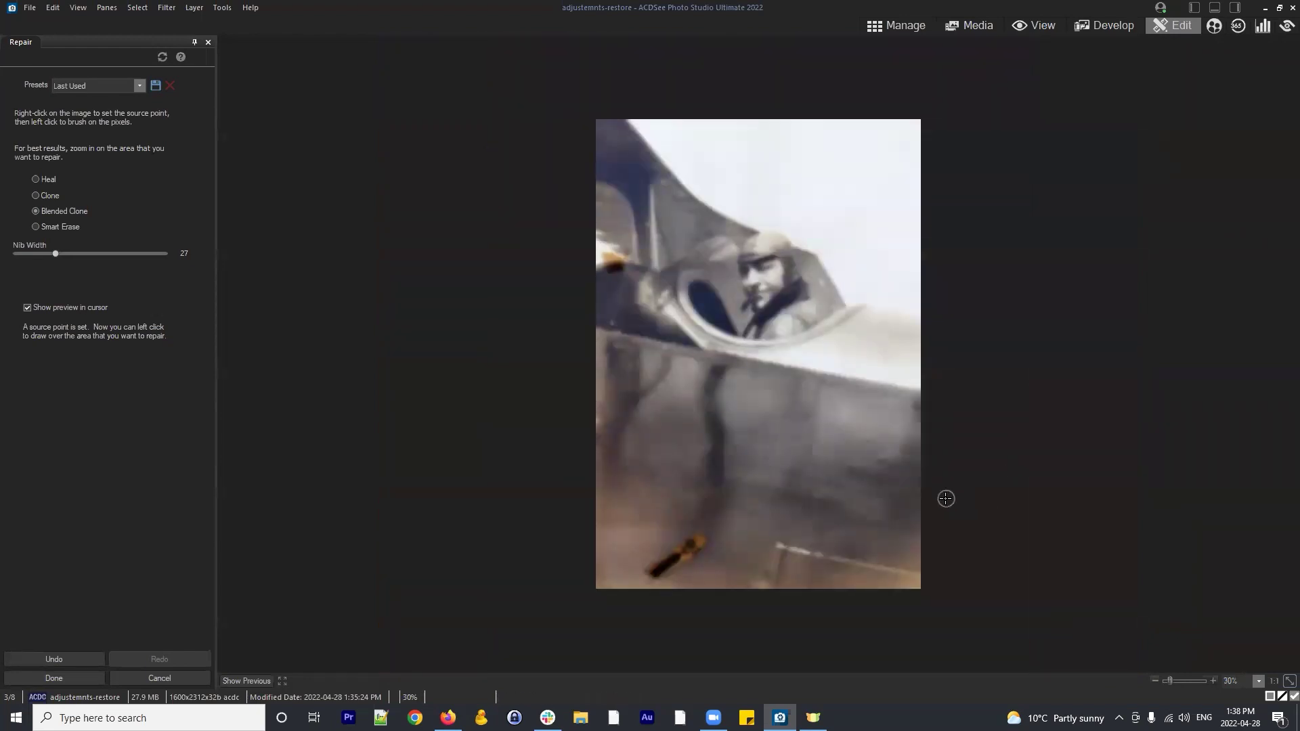
key(ctrl+plus)
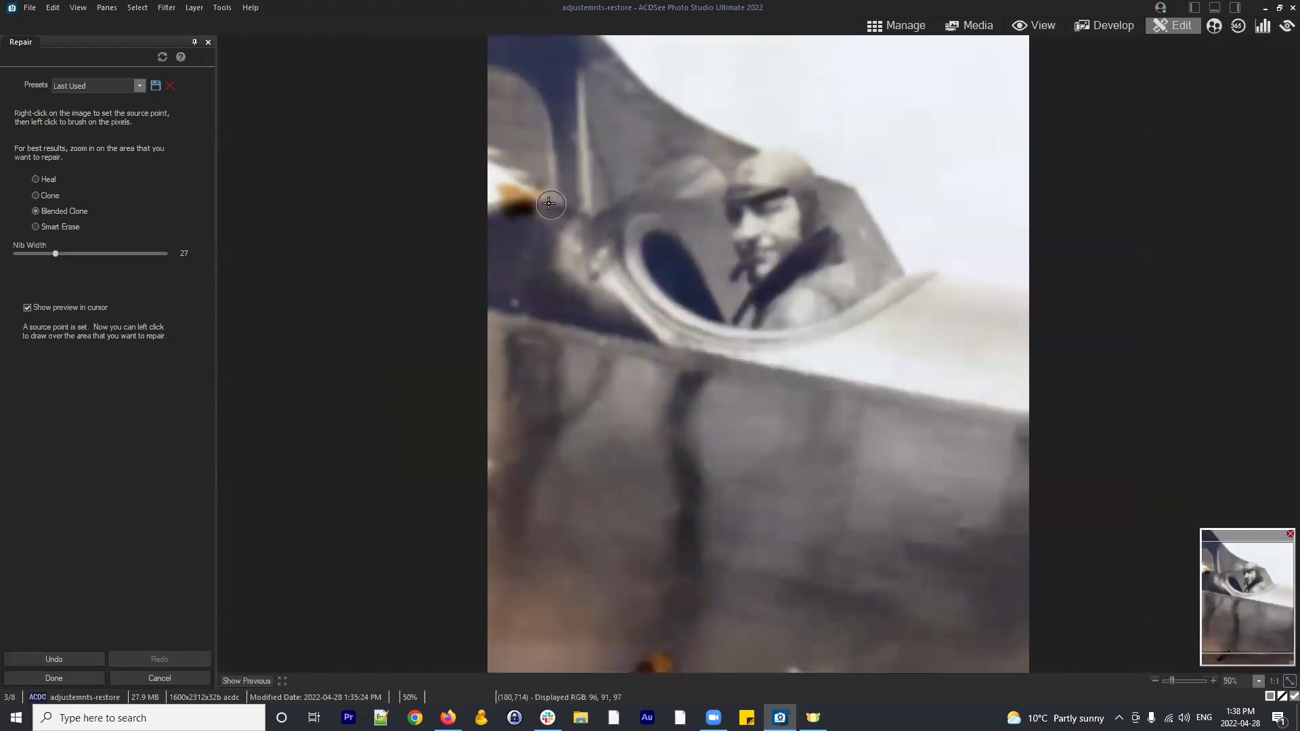
key(ctrl+plus)
key(ctrl+plus)
key(ctrl+plus)
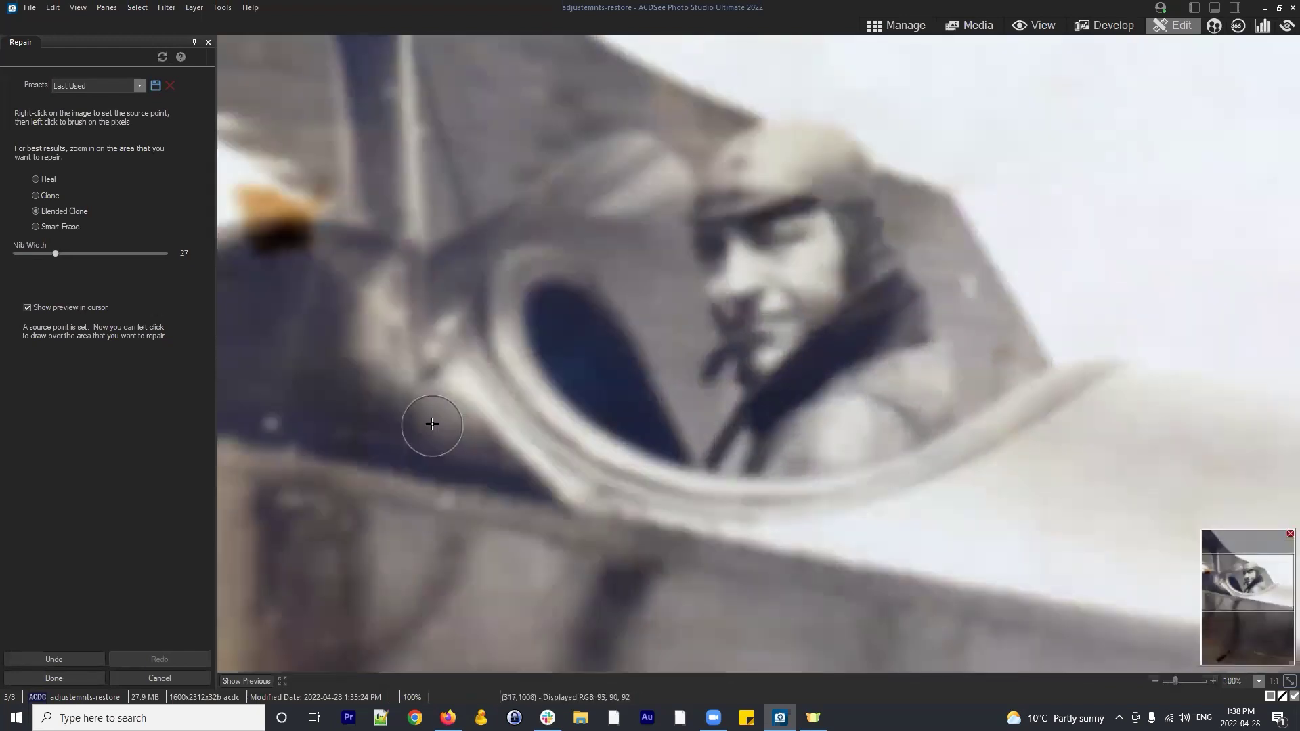
scroll(431, 424, down, 3)
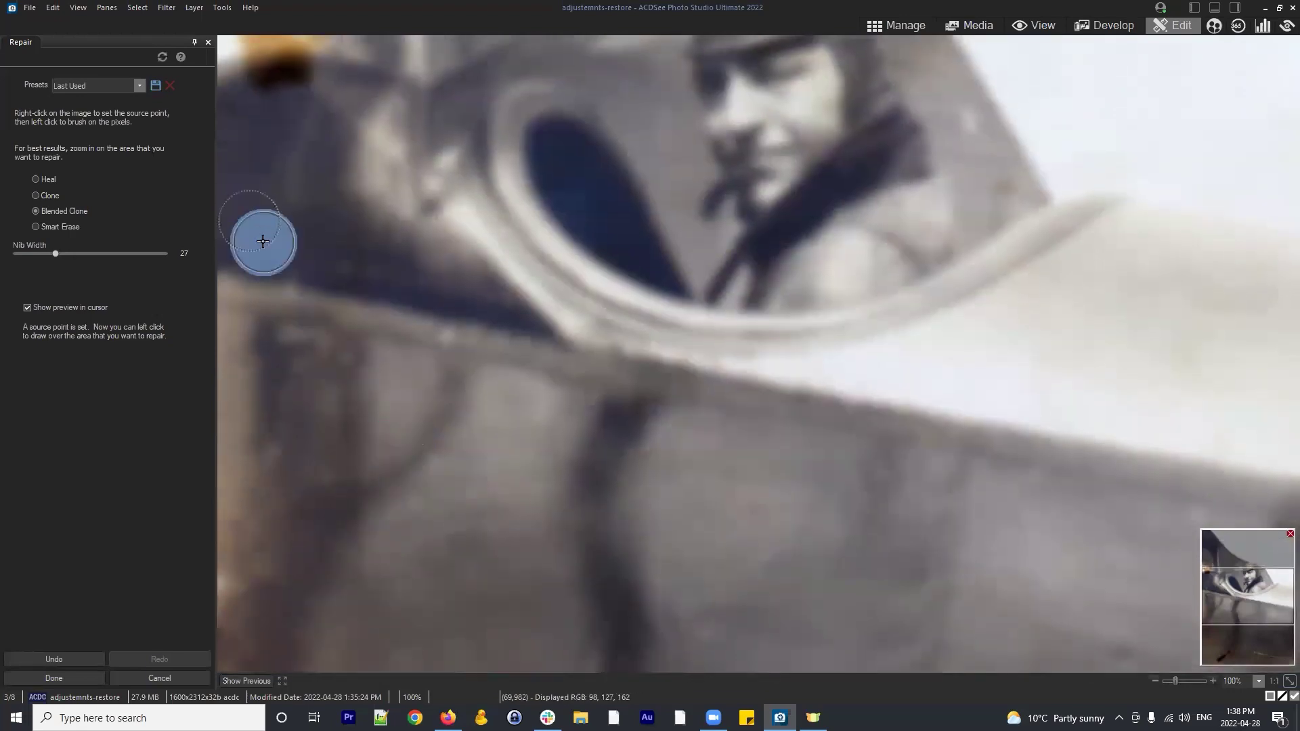
key(ctrl+minus)
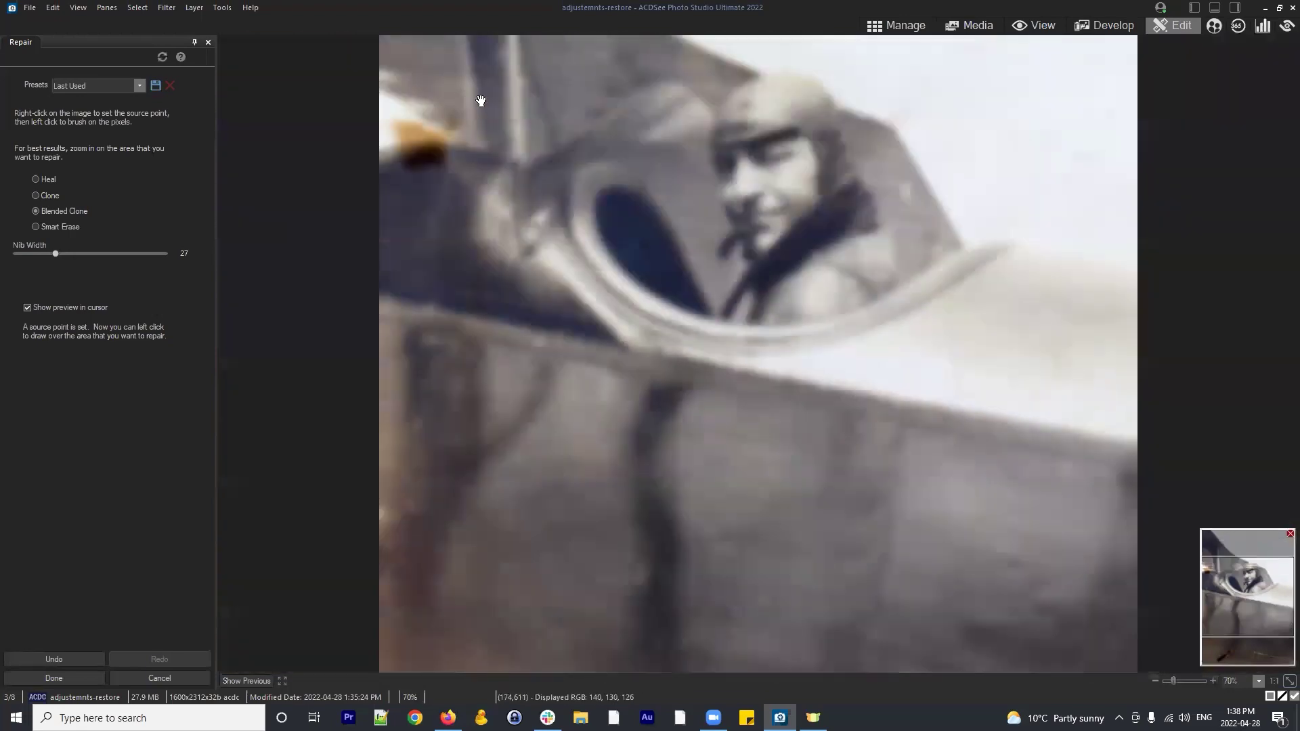
Reduce the nib width to 15 and cover the small specks on the dark blue strut ahead of the cockpit with Blended Clone
key(ctrl+plus)
key(ctrl+plus)
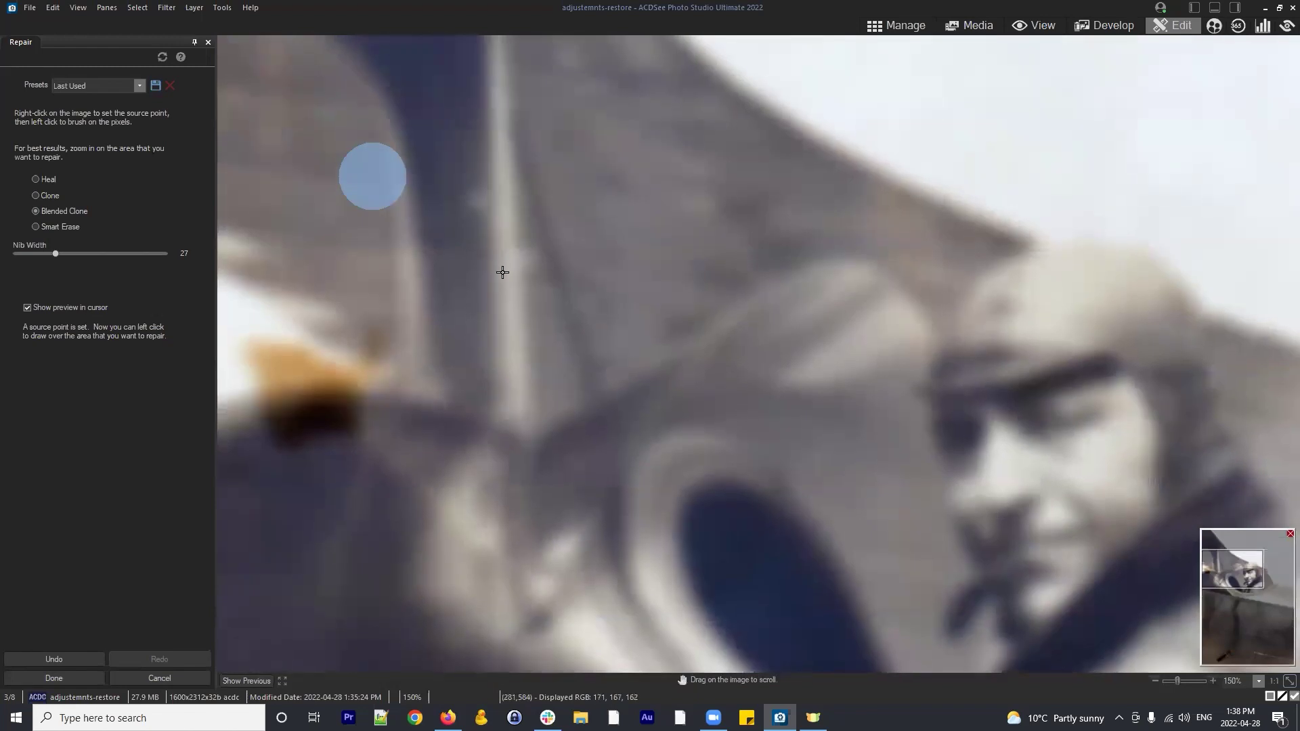
scroll(503, 272, down, 11)
right_click(465, 197)
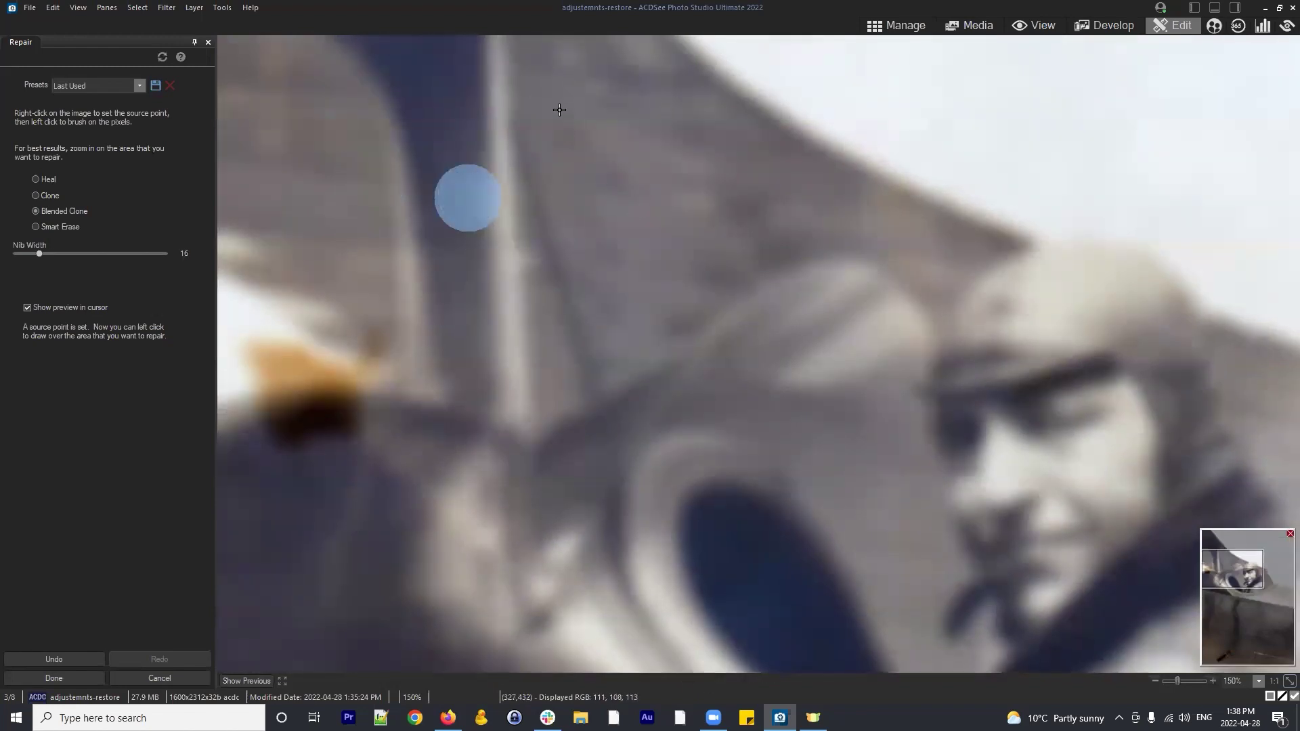
drag(559, 110, 577, 287)
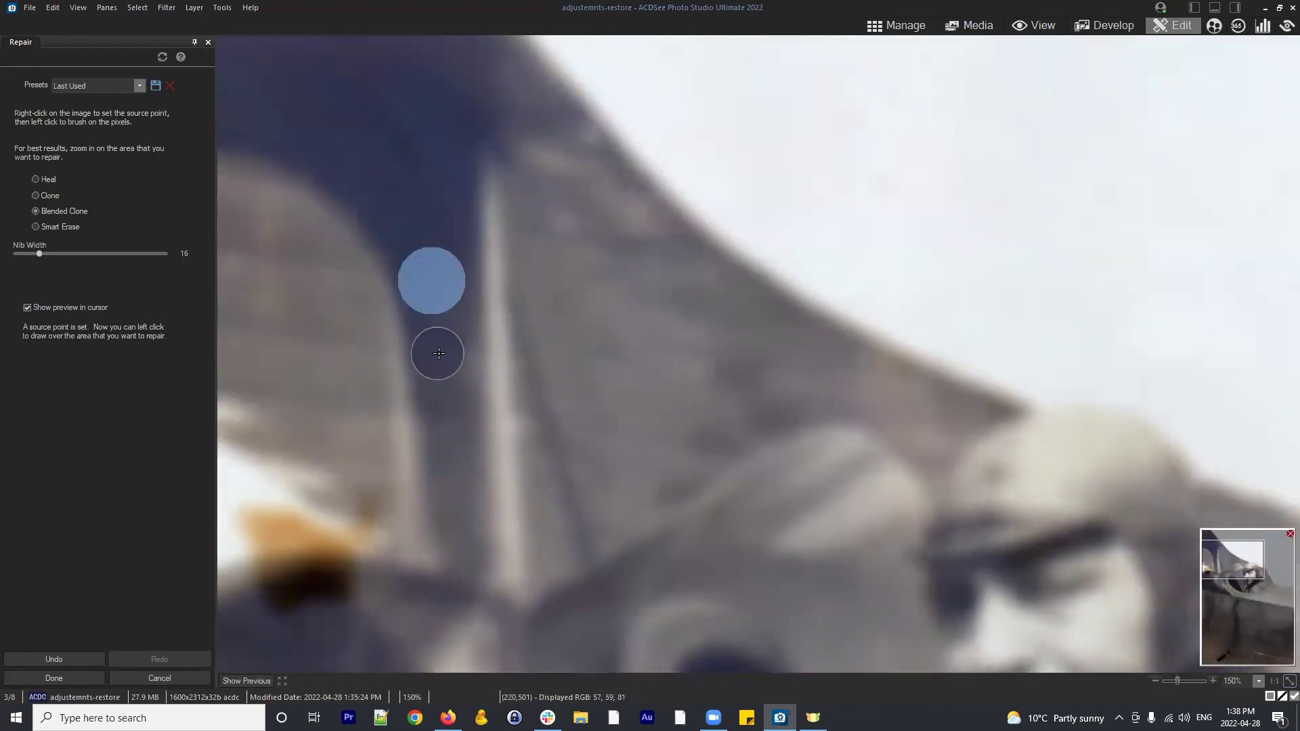
scroll(439, 353, down, 1)
key(ctrl+plus)
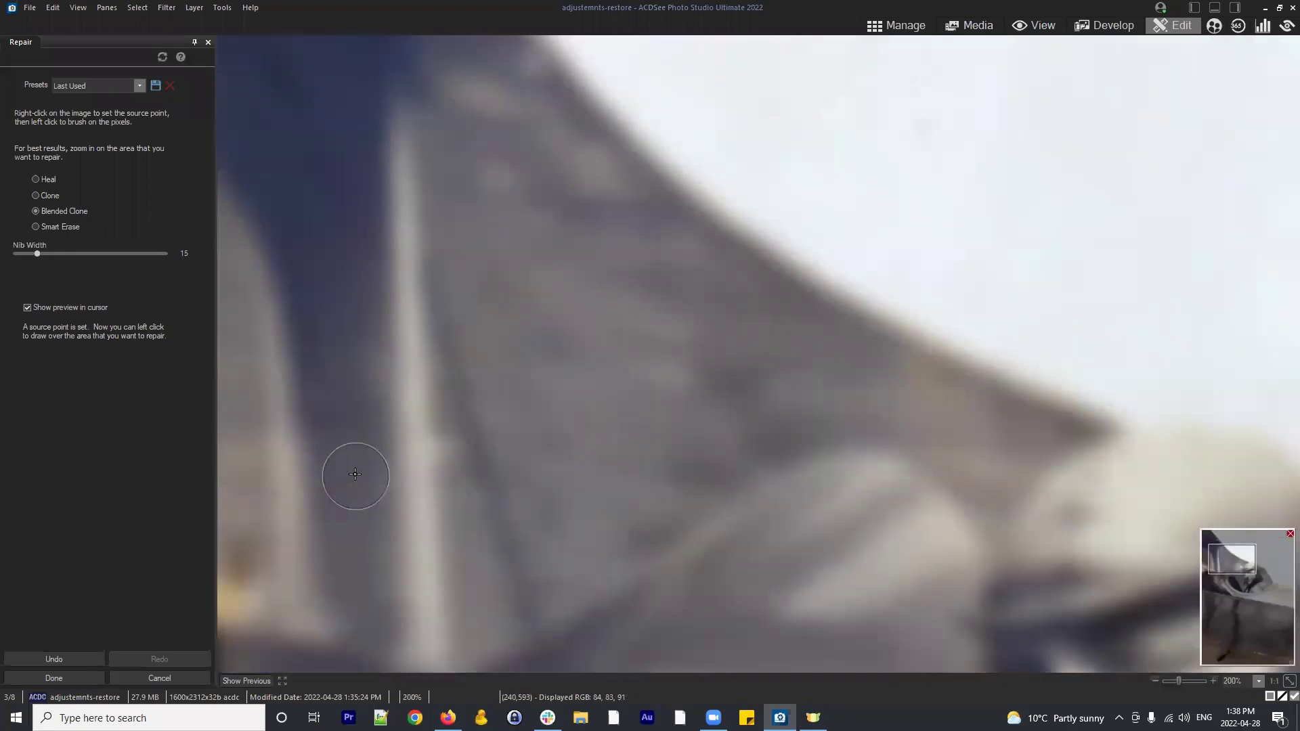
key(ctrl+minus)
drag(406, 470, 501, 262)
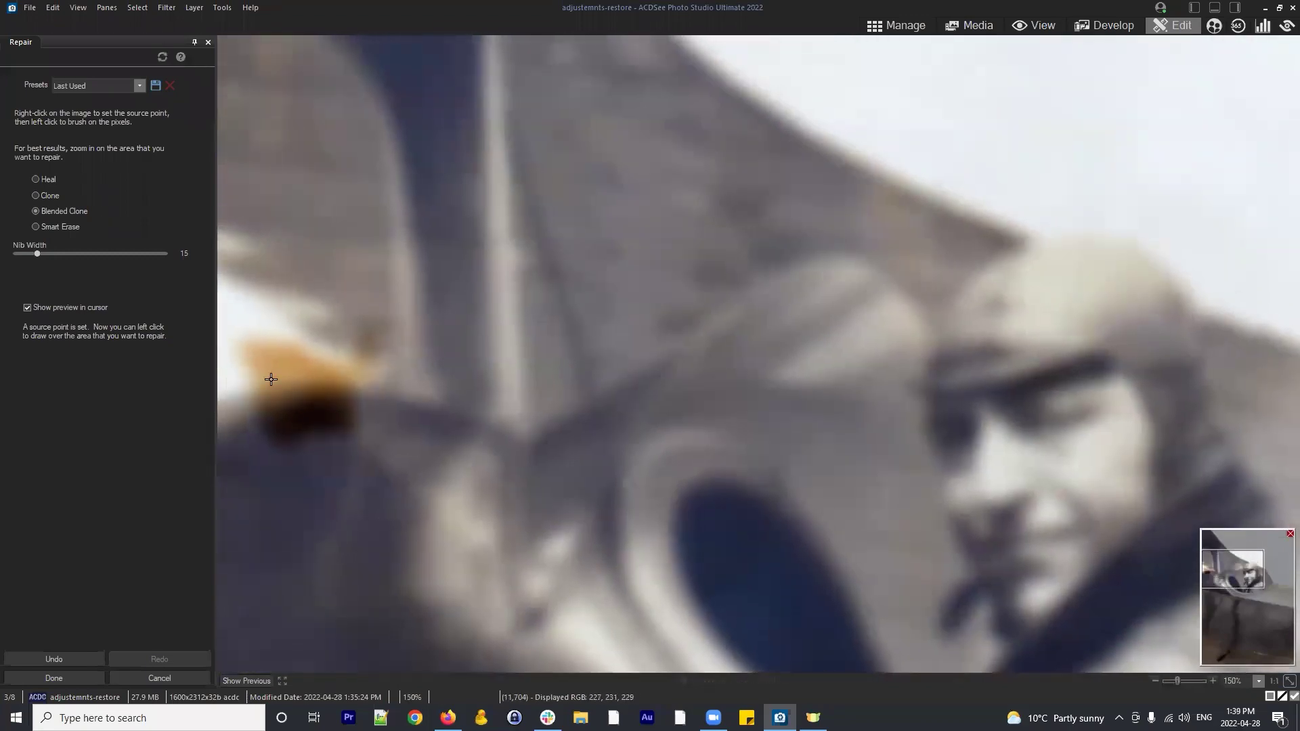
Reduce the nib width to 9 and brush nearby white over the orange stain's upper edge with Blended Clone
scroll(271, 379, up, 2)
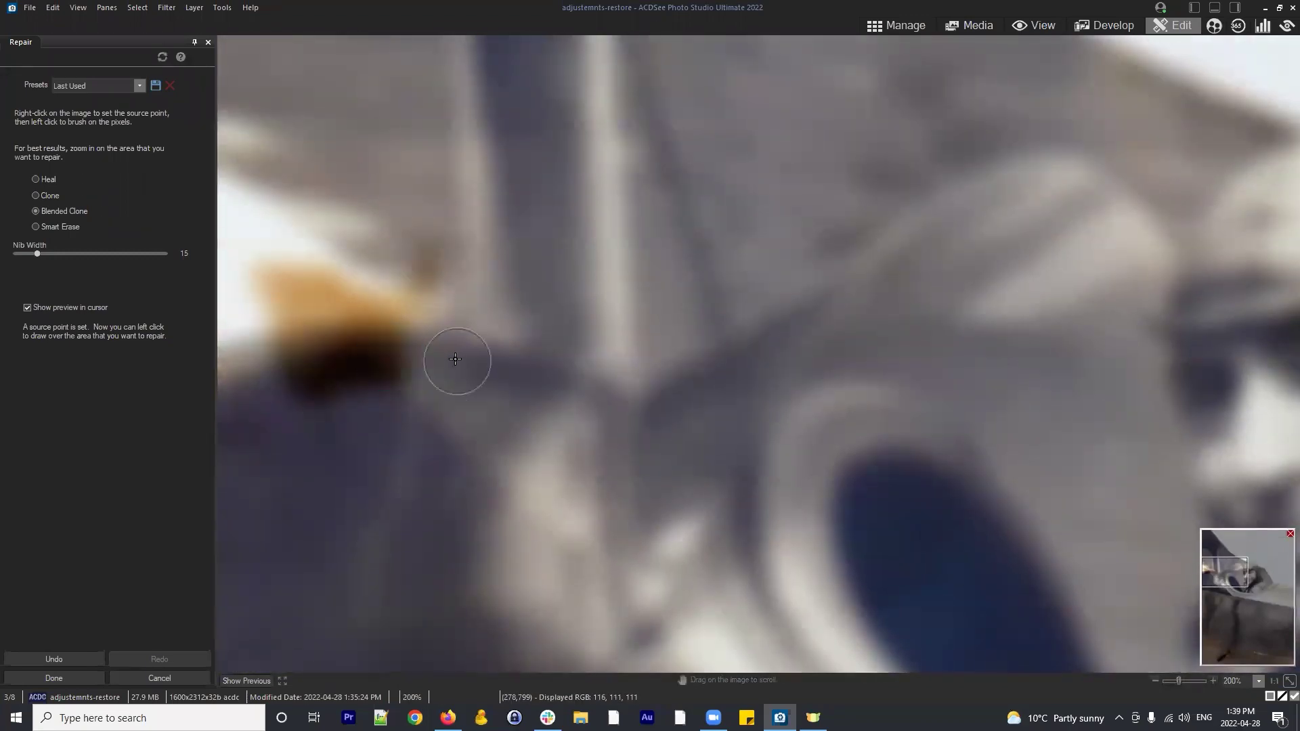
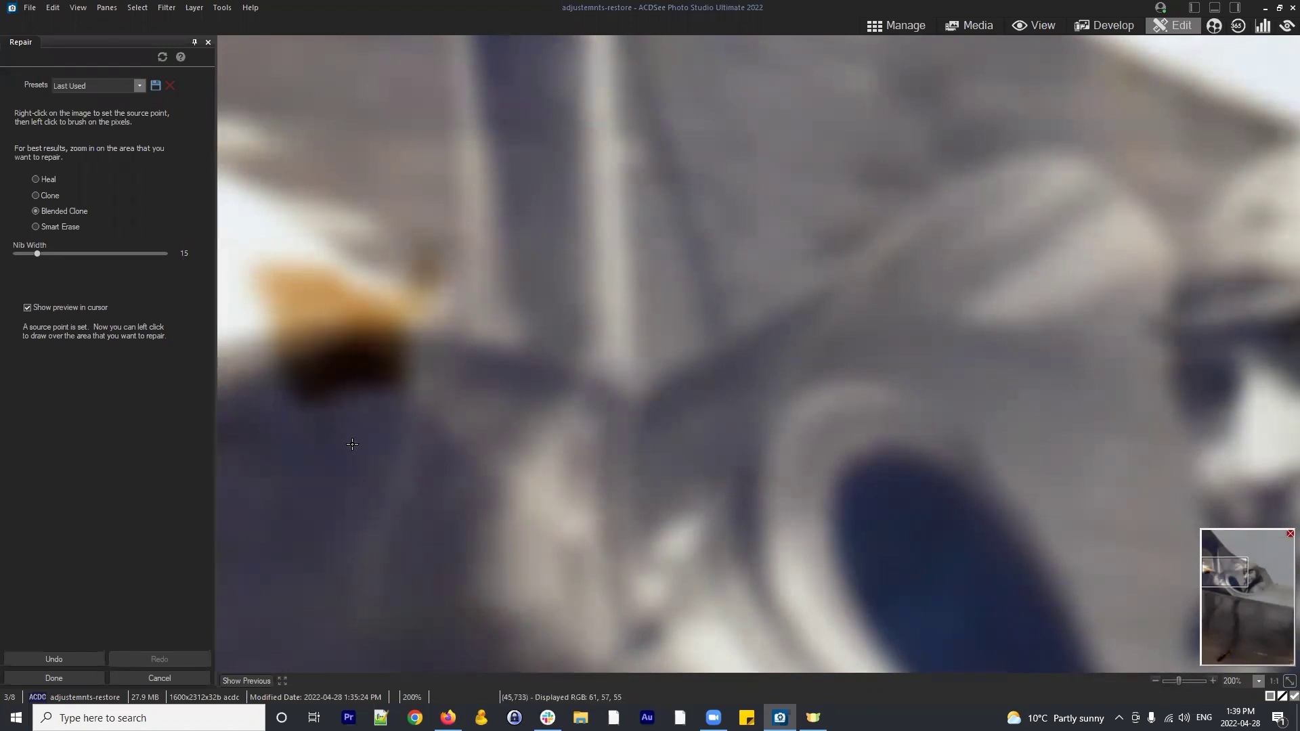
scroll(352, 444, up, 2)
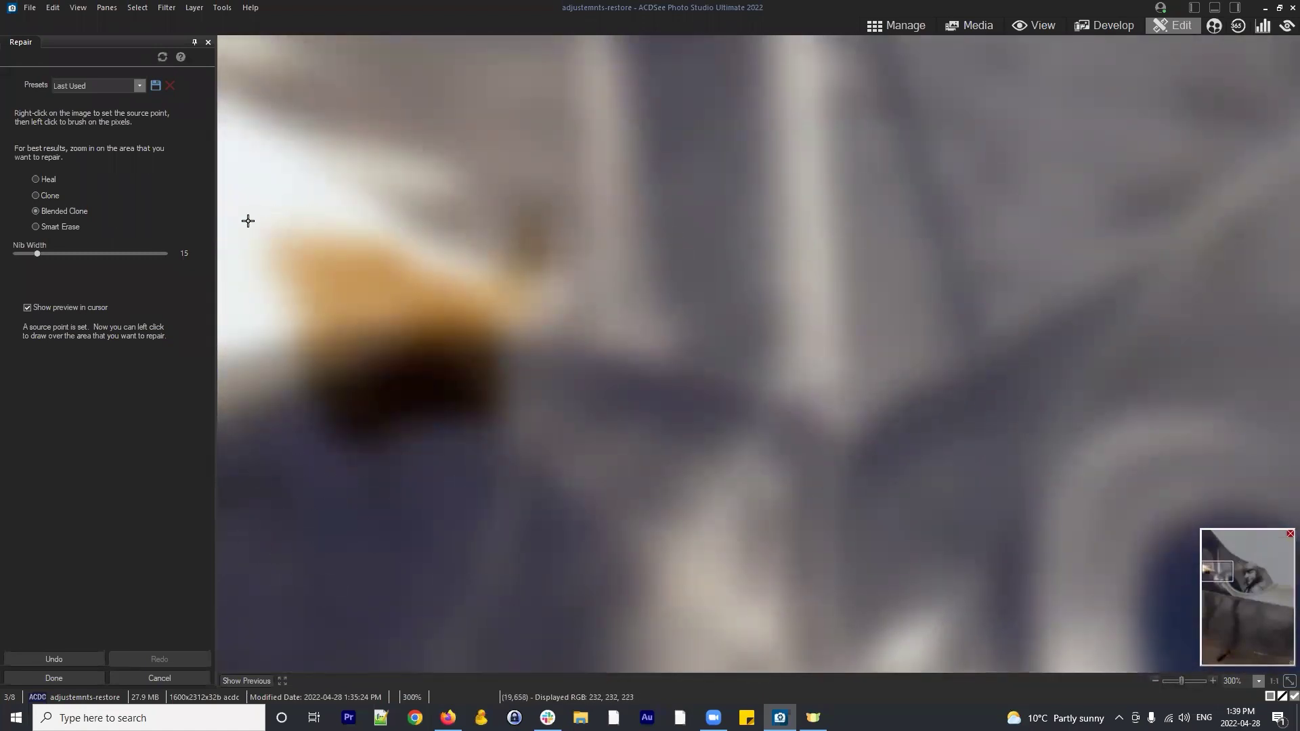
scroll(266, 181, down, 5)
click(258, 188)
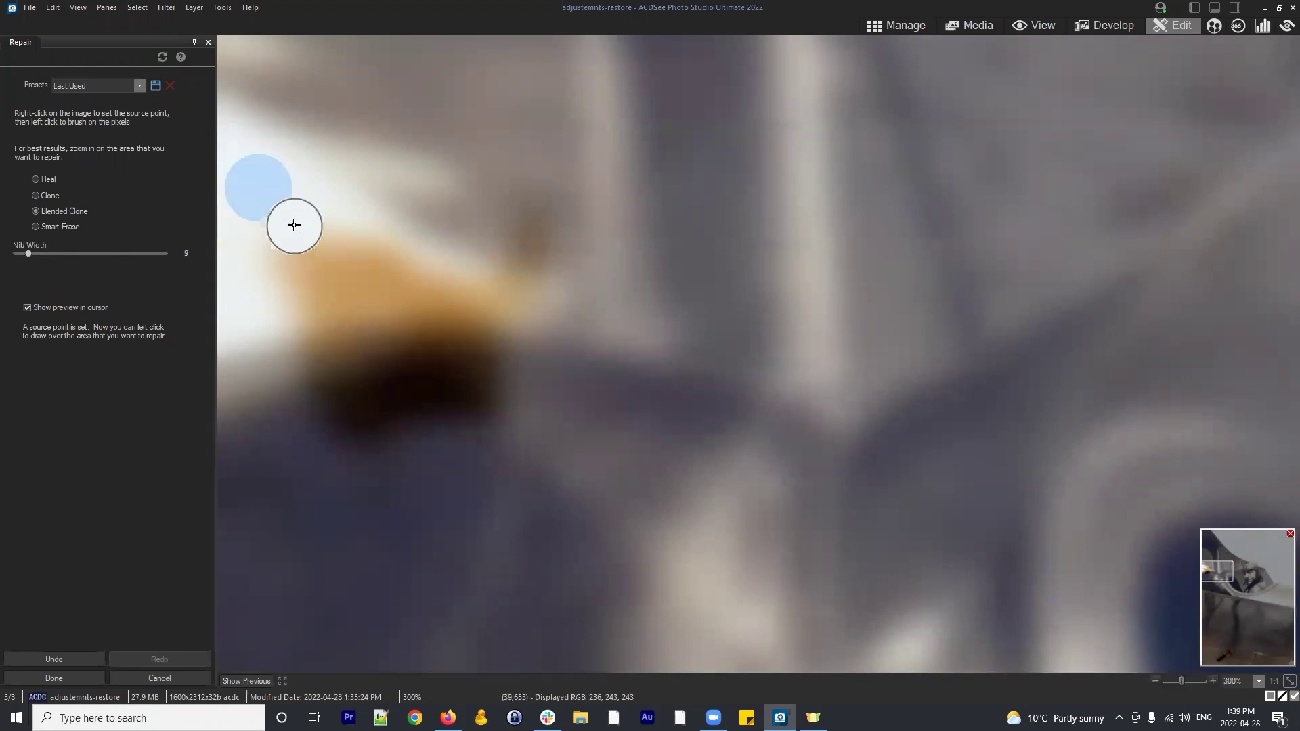
click(293, 224)
click(270, 180)
click(331, 233)
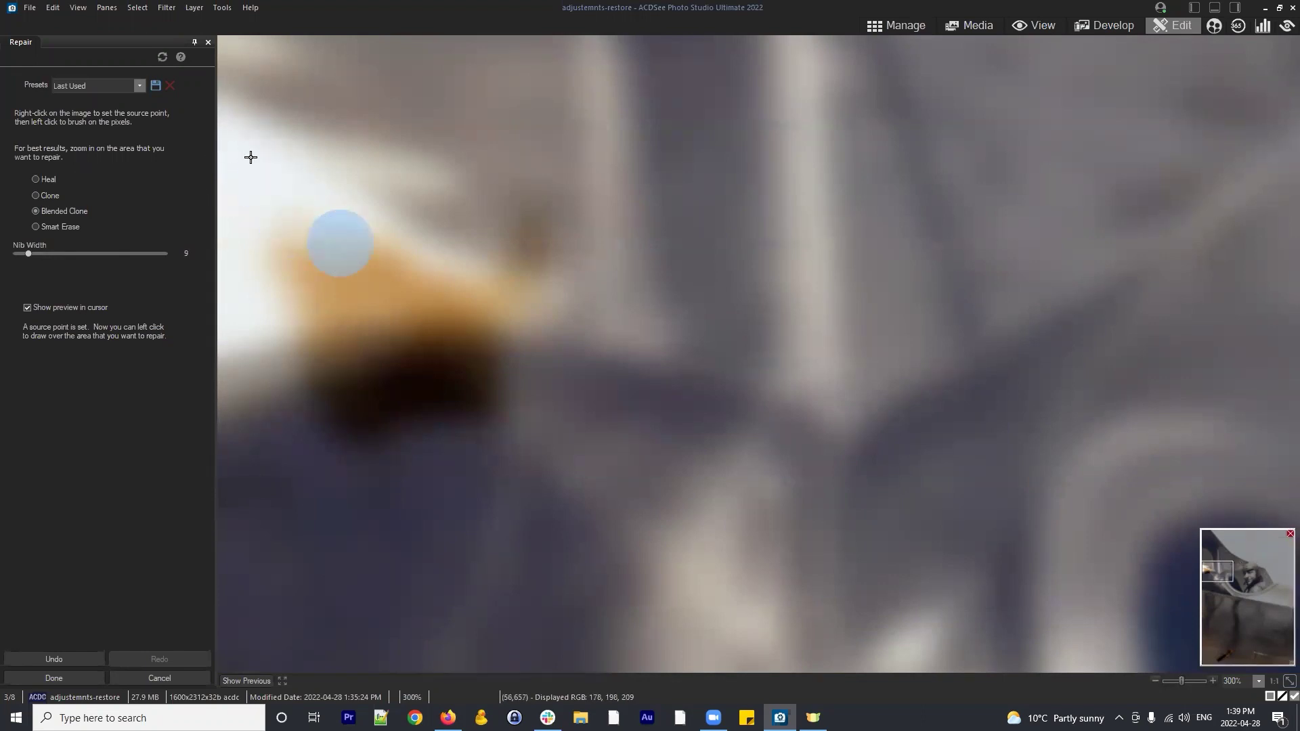
Switch to Clone at nib width 10 and paint the adjacent white over the upper-left part of the orange stain
click(39, 192)
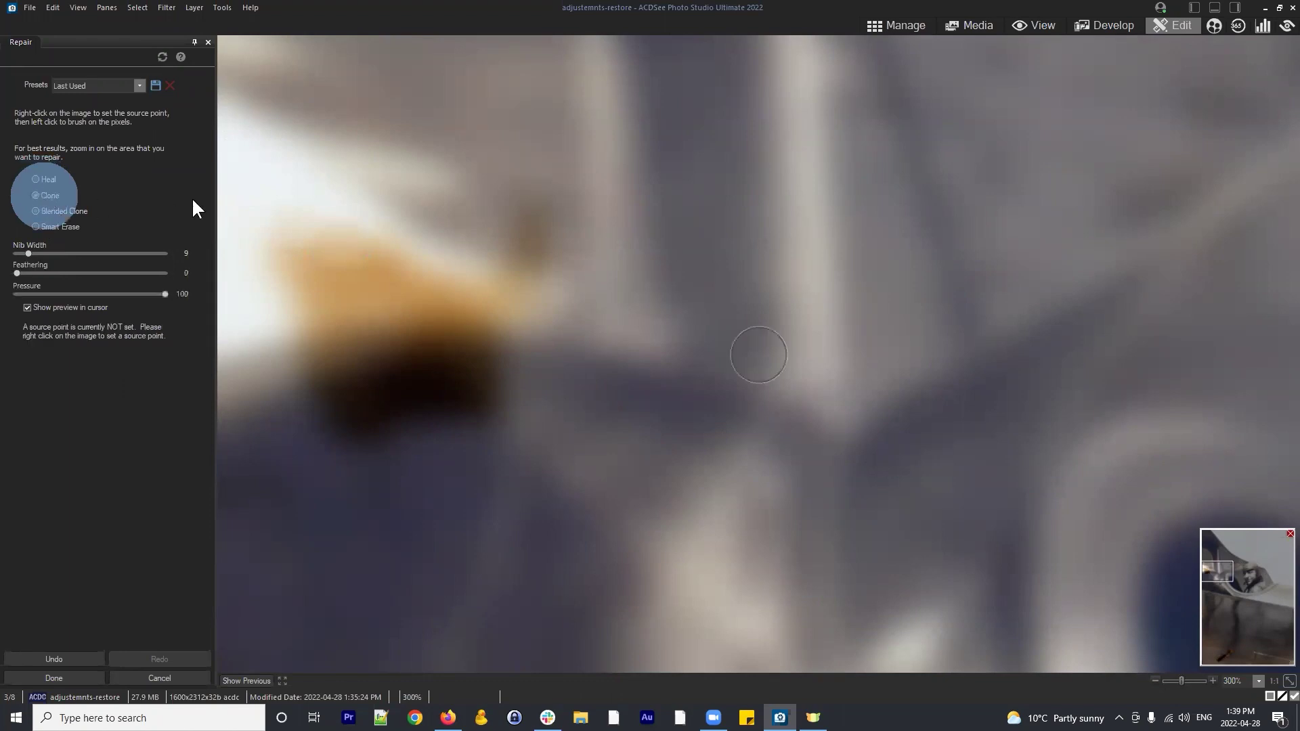
right_click(215, 185)
click(254, 169)
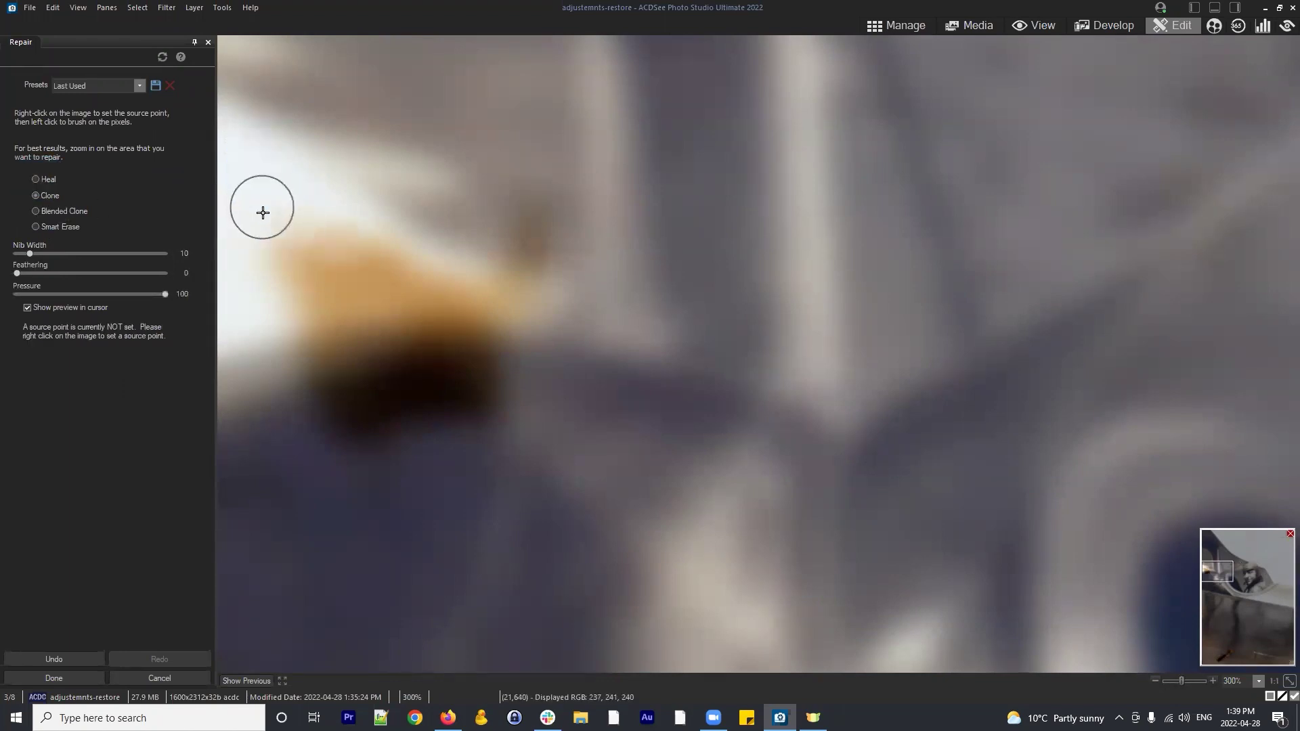
right_click(259, 199)
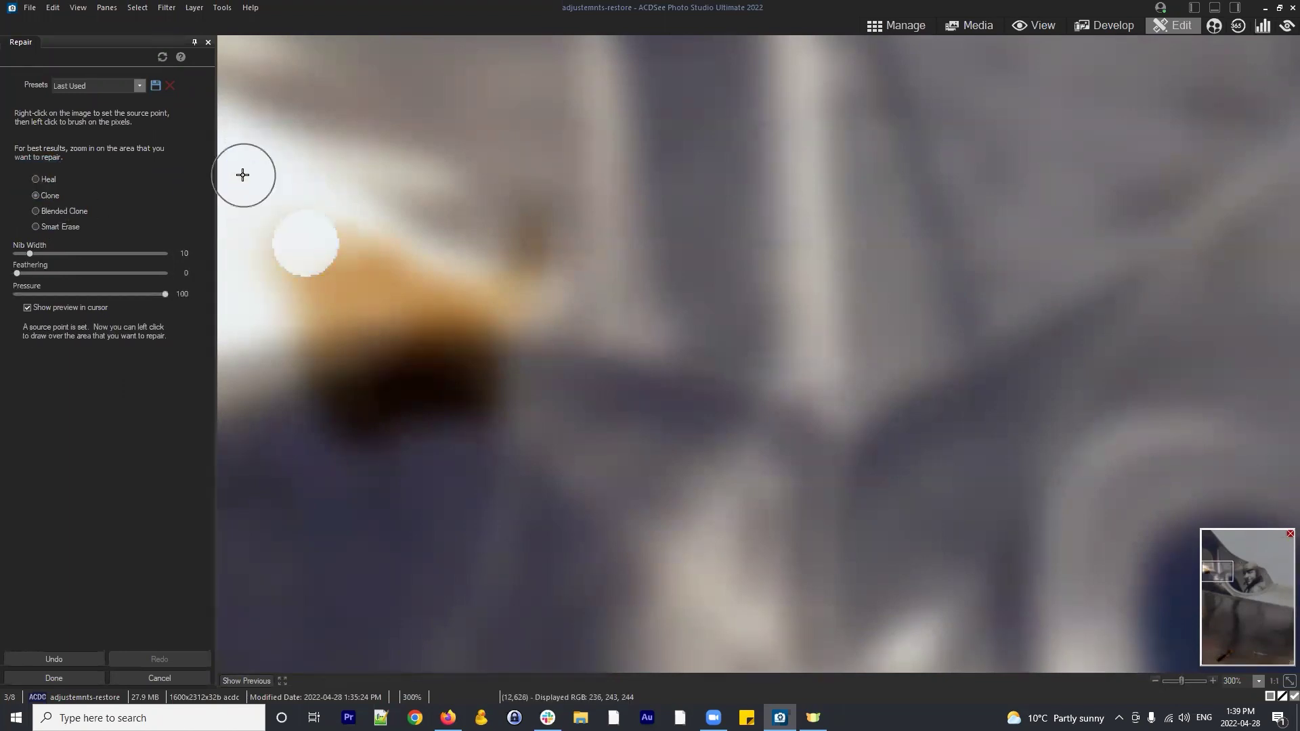
click(345, 244)
click(246, 175)
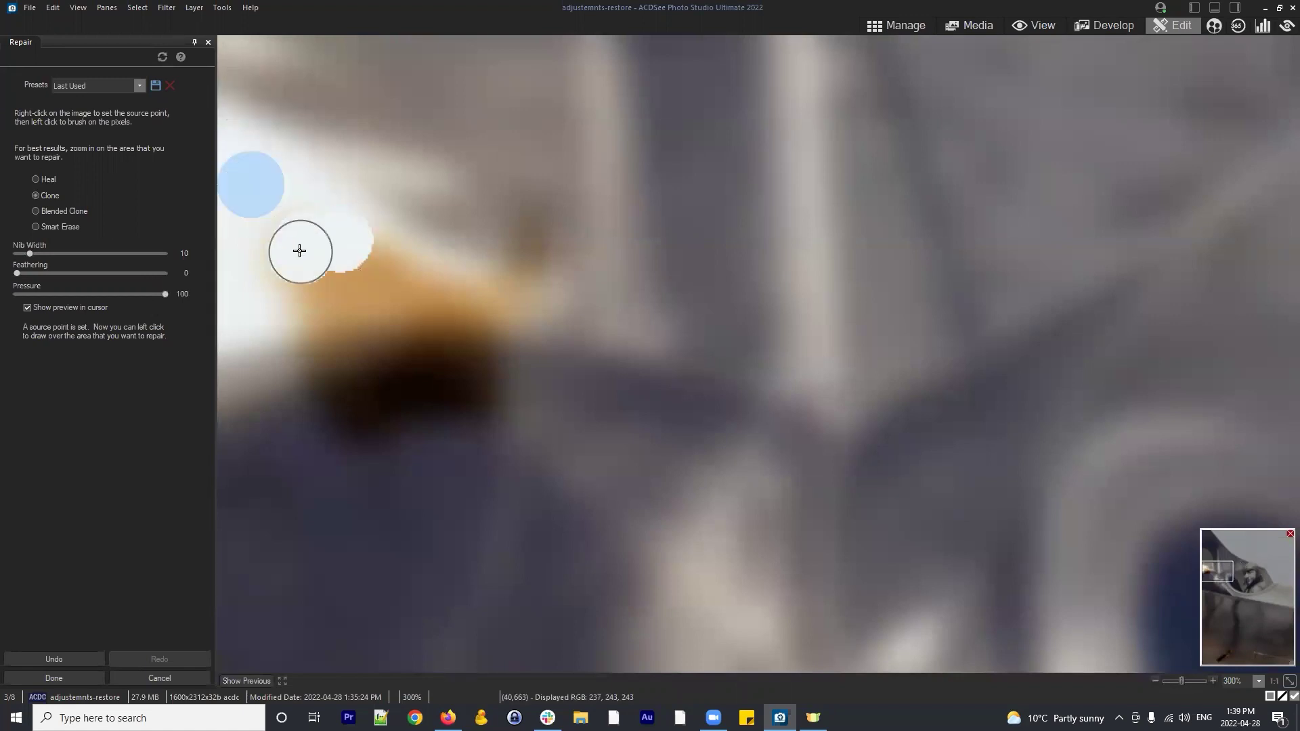
click(291, 232)
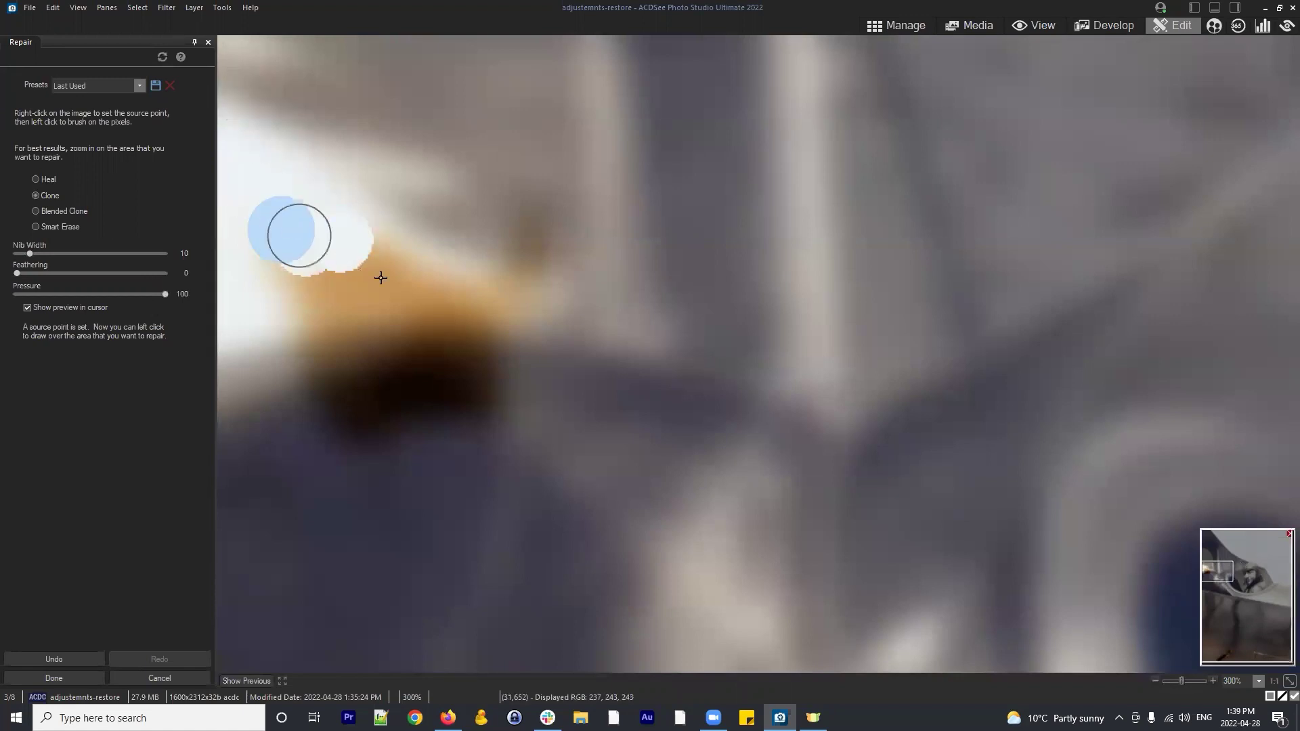
Switch to Blended Clone at nib width 10 and blend the cloned white patch into the bright area above the orange stain
click(60, 211)
click(293, 213)
click(247, 192)
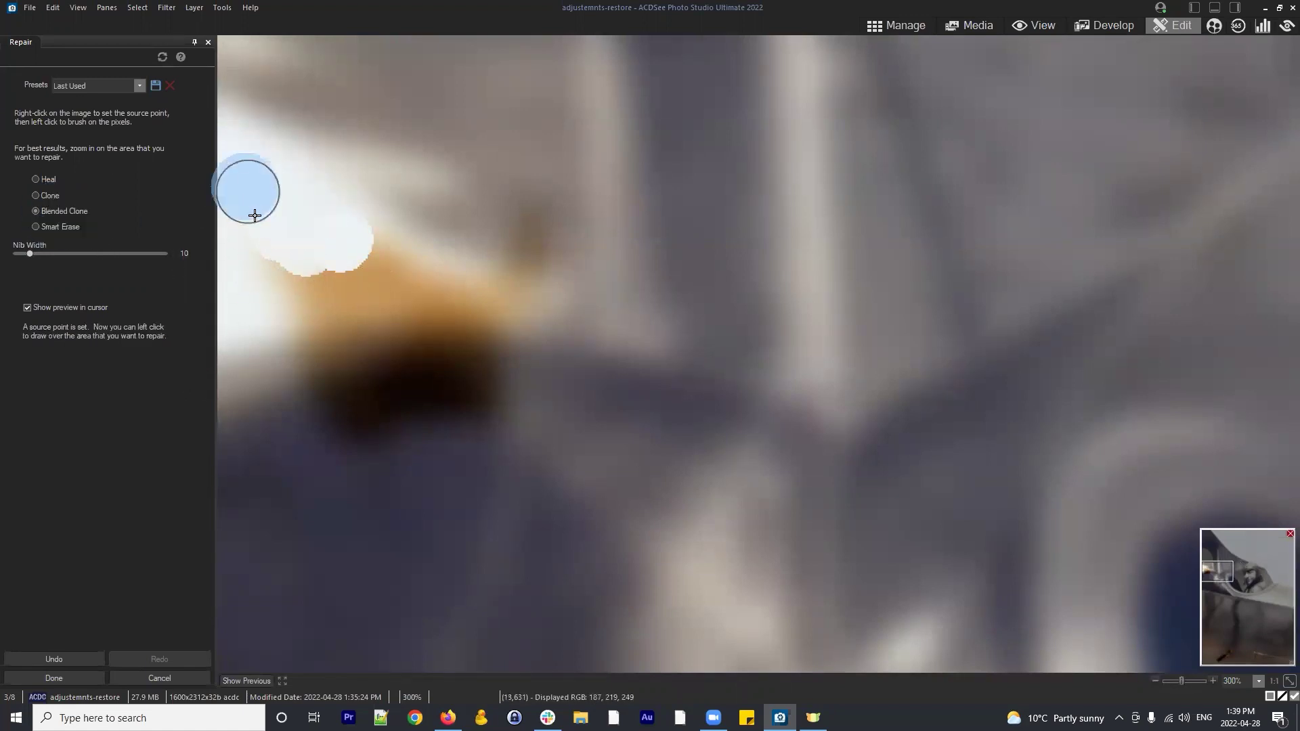
click(254, 216)
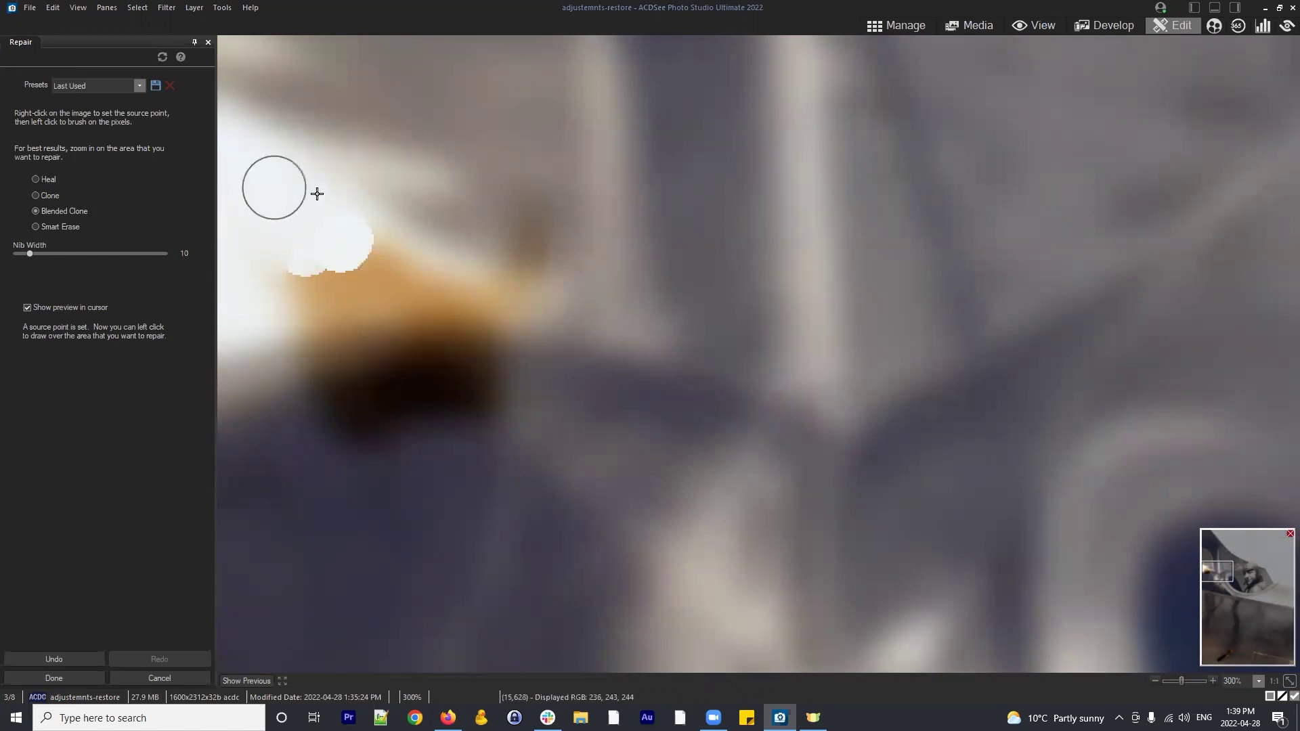
click(270, 192)
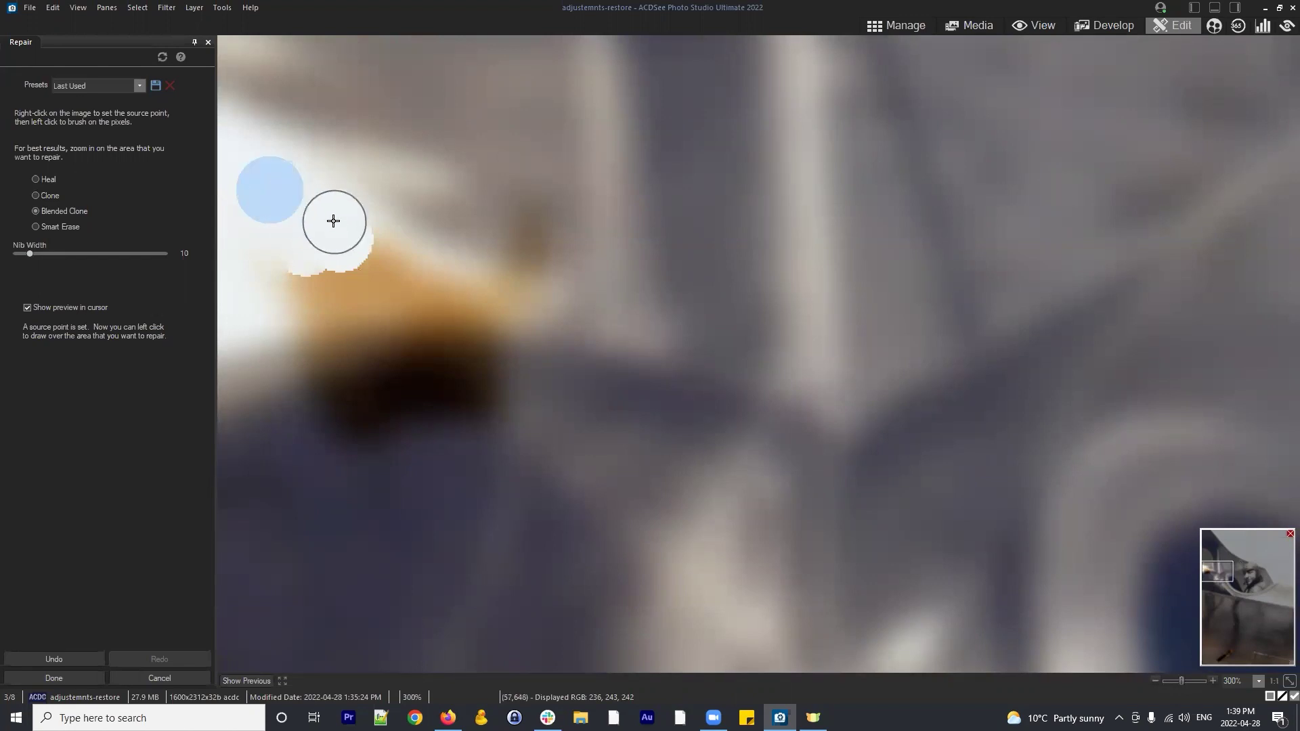
click(333, 221)
click(258, 186)
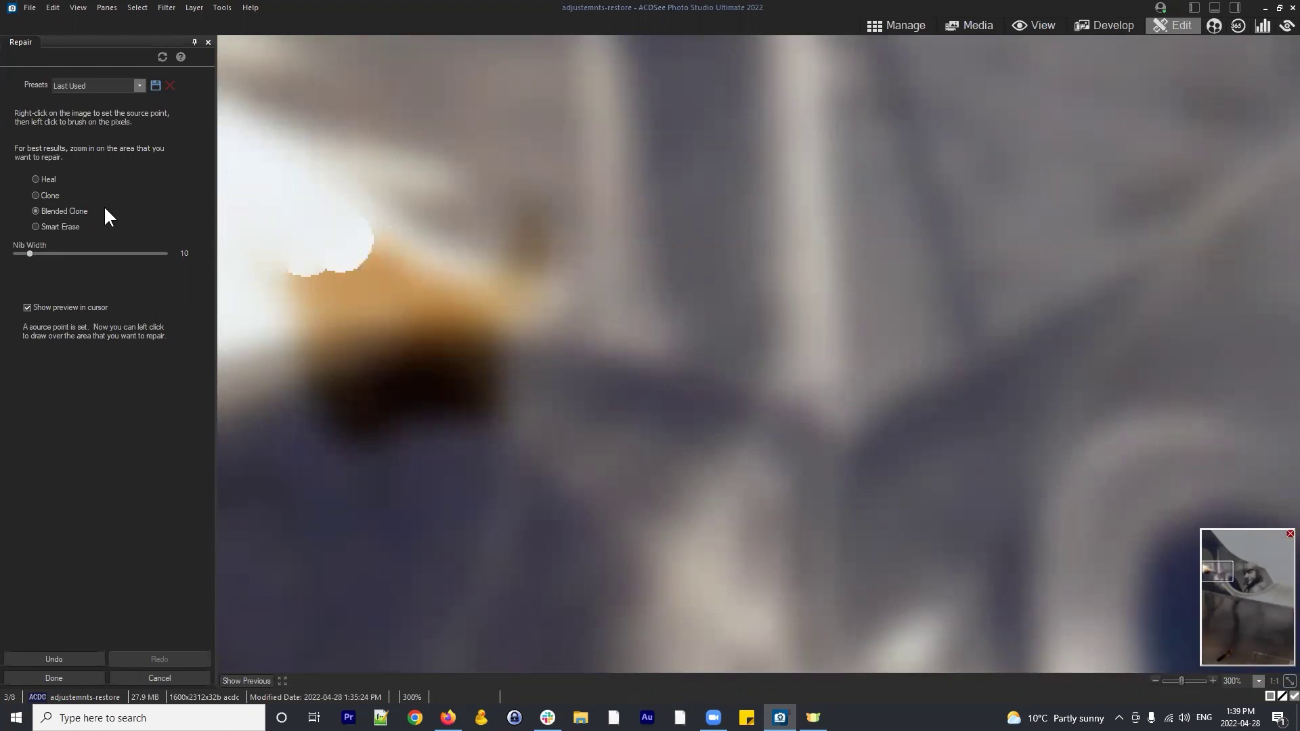
Extend the white patch rightward over the orange stain with Clone and soften it with Blended Clone at nib width 10
click(259, 200)
click(377, 259)
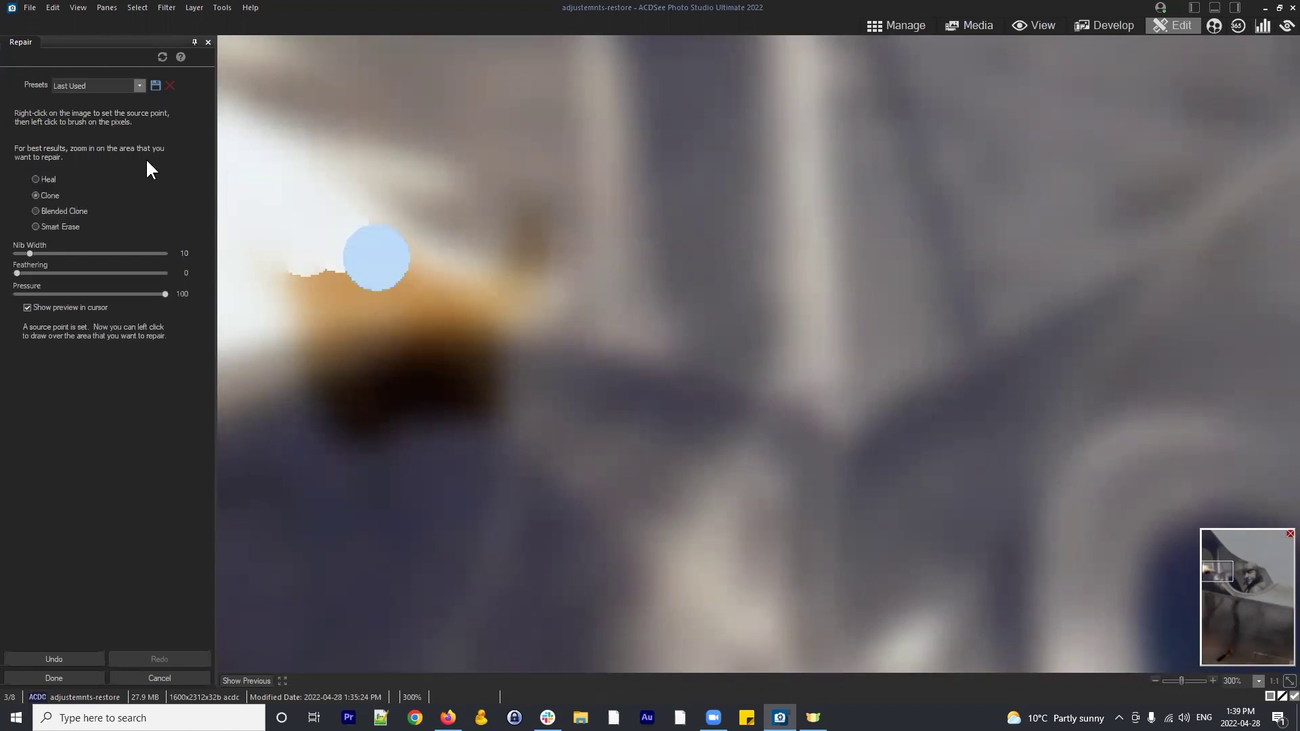
click(58, 207)
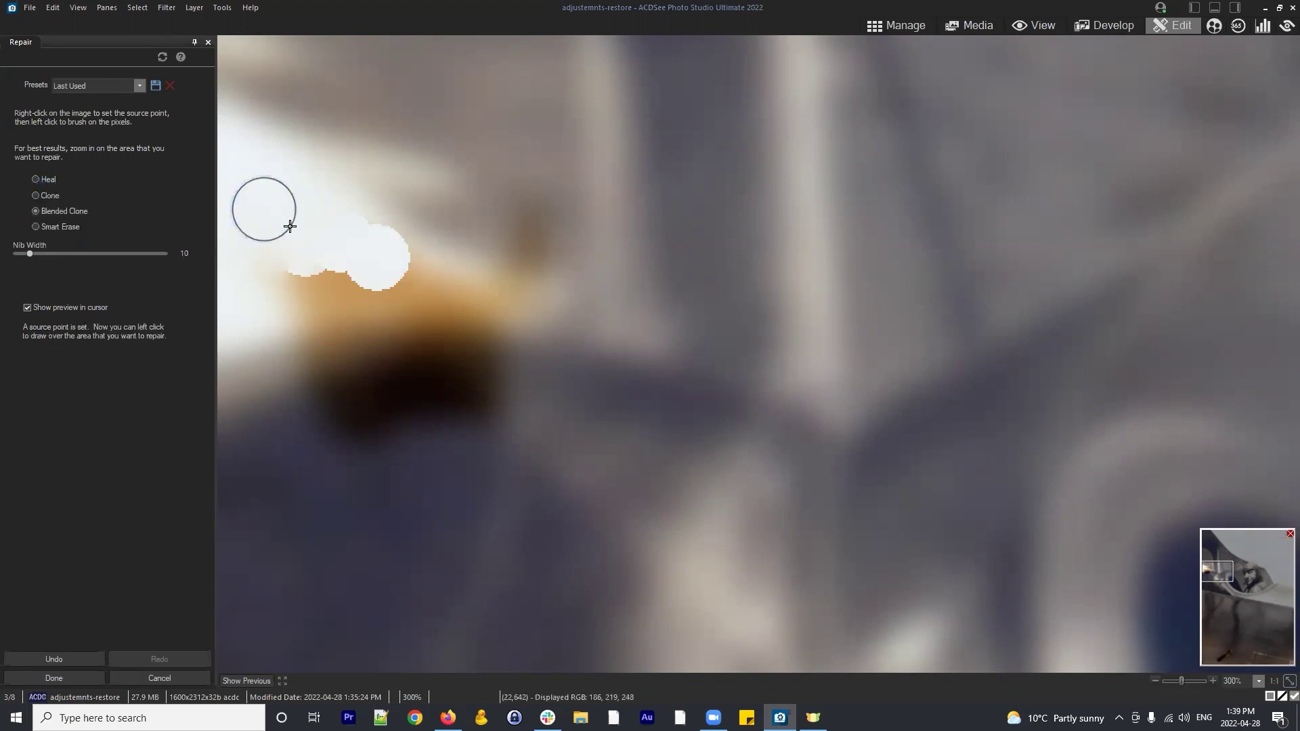
click(357, 236)
click(381, 256)
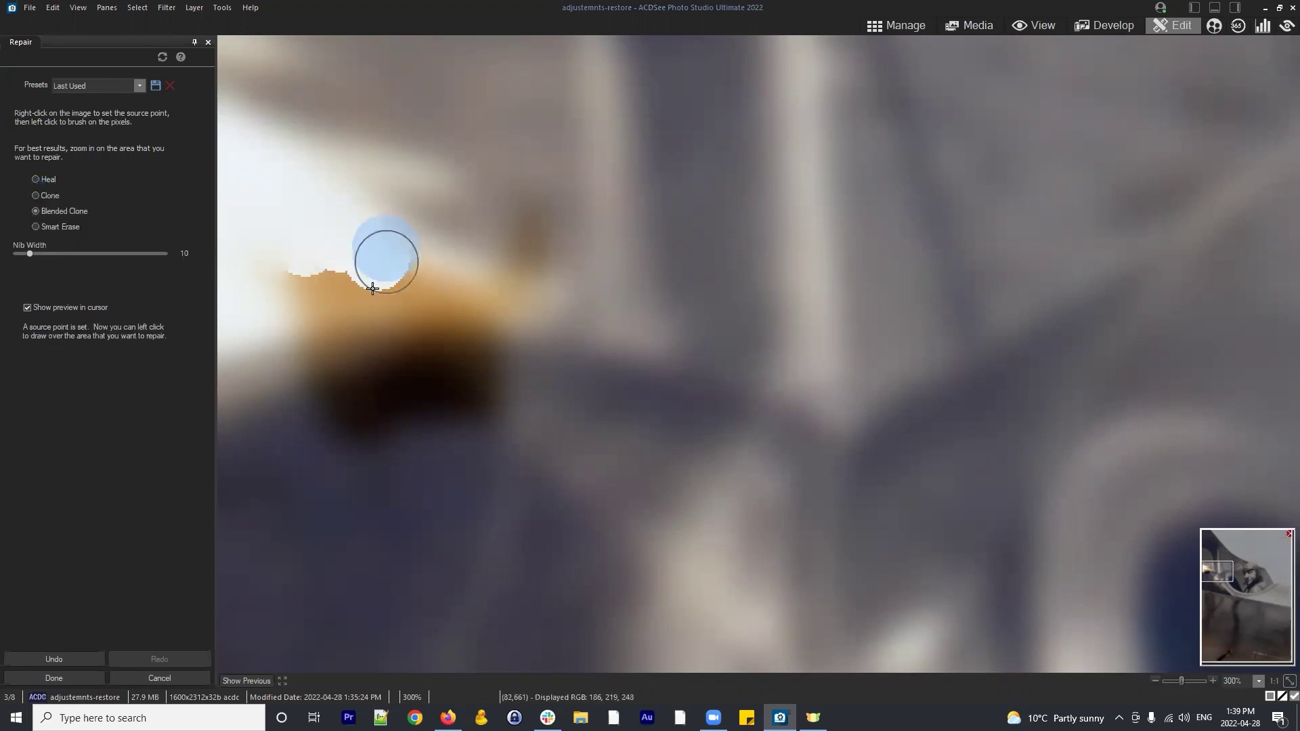
Blend white over the left edge of the orange stain with Blended Clone, sampling from the bright area above it
click(268, 226)
click(286, 276)
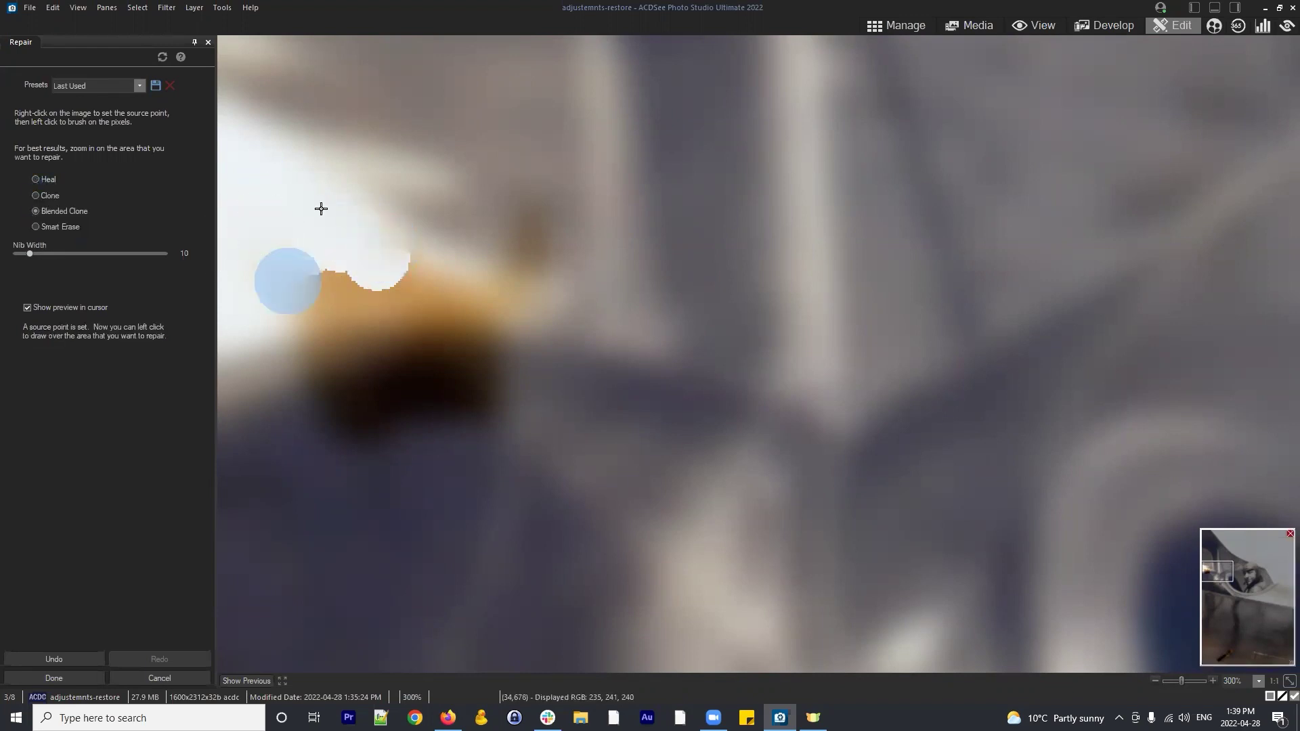
click(275, 216)
click(287, 302)
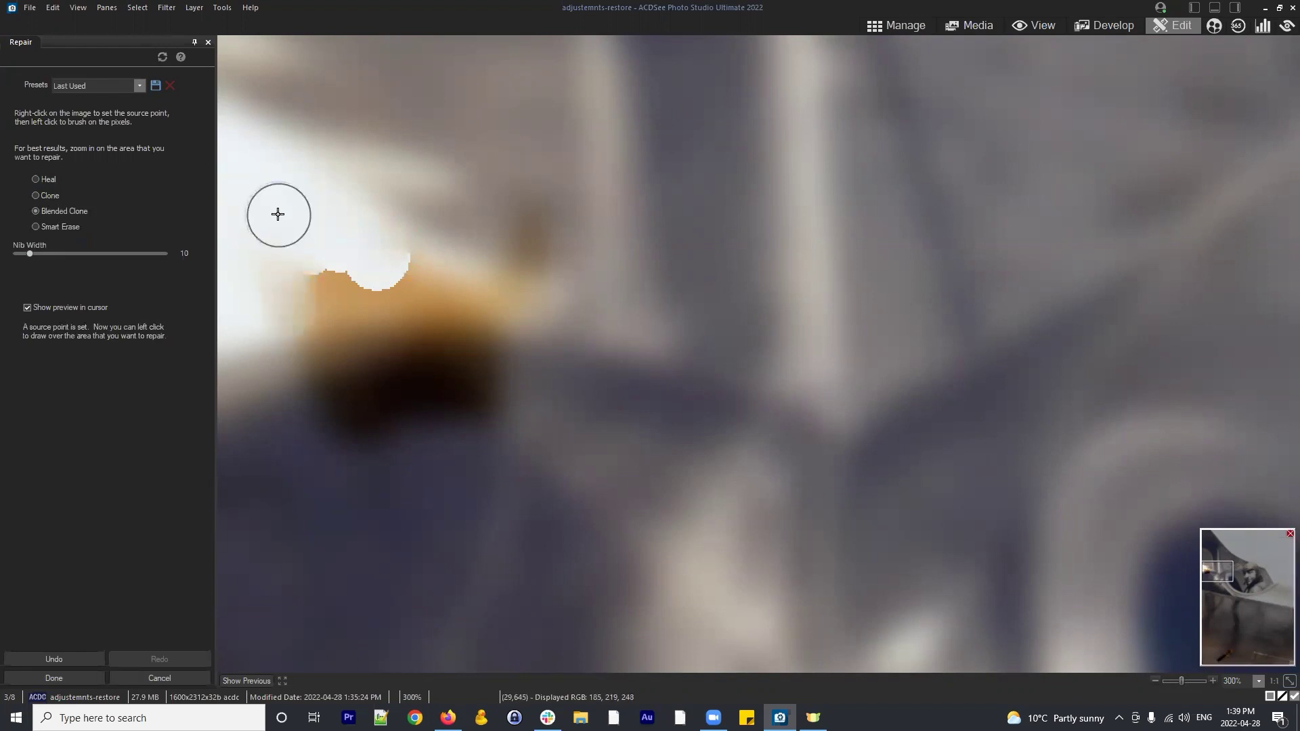
click(278, 214)
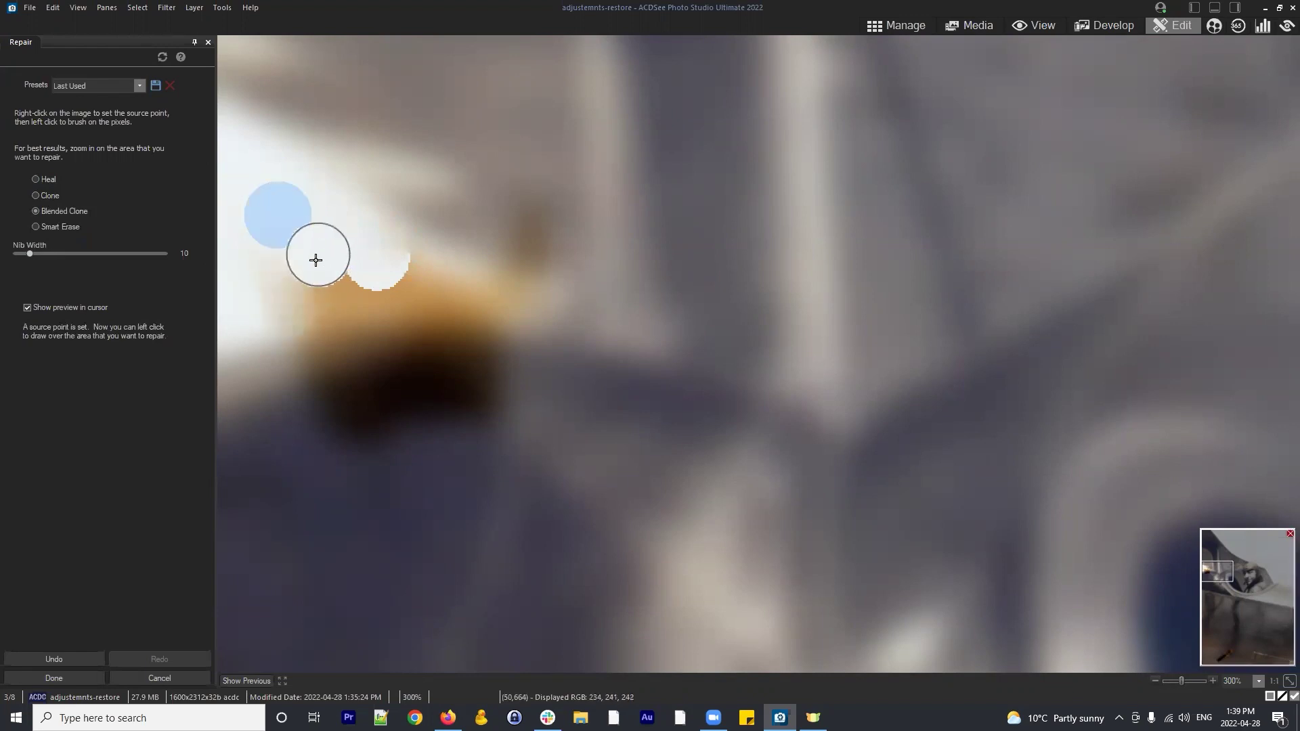
Switch back to Clone and paint white at nib width 10 over the orange stain's left side and along below the existing patch
click(44, 195)
click(289, 218)
click(268, 261)
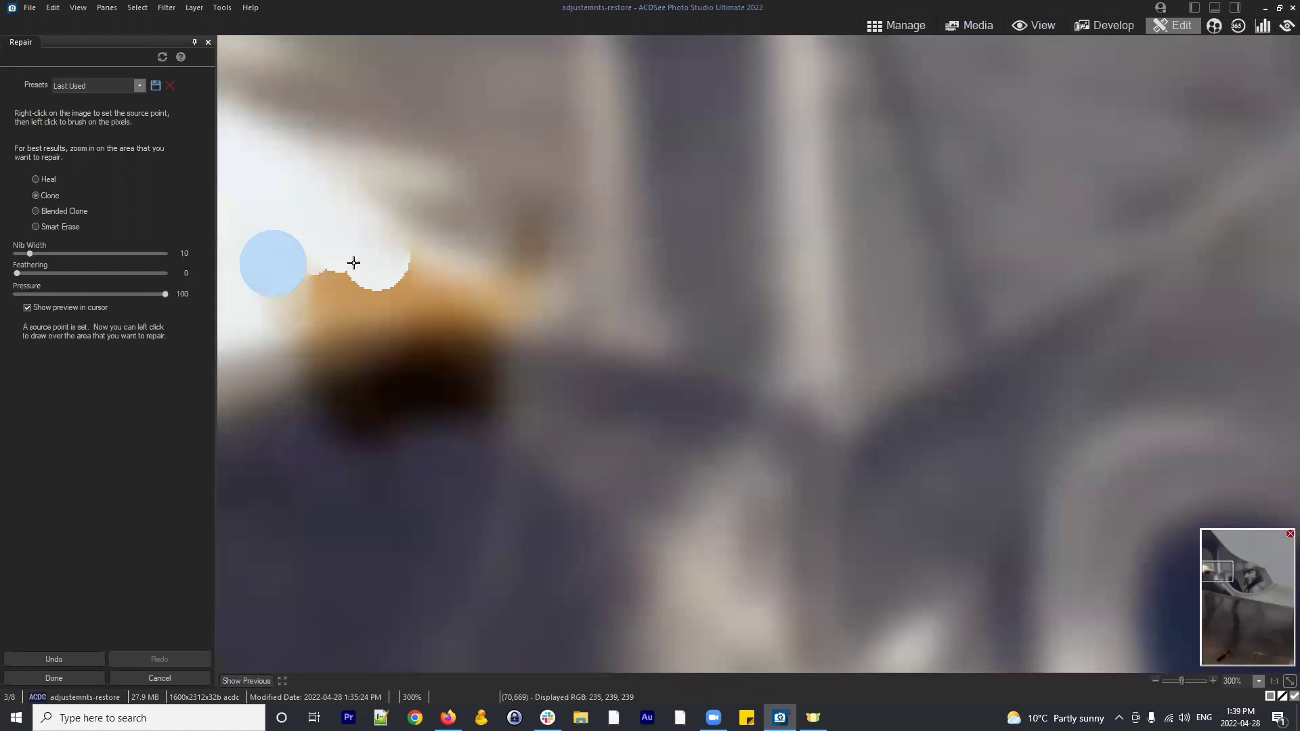
click(299, 221)
click(308, 279)
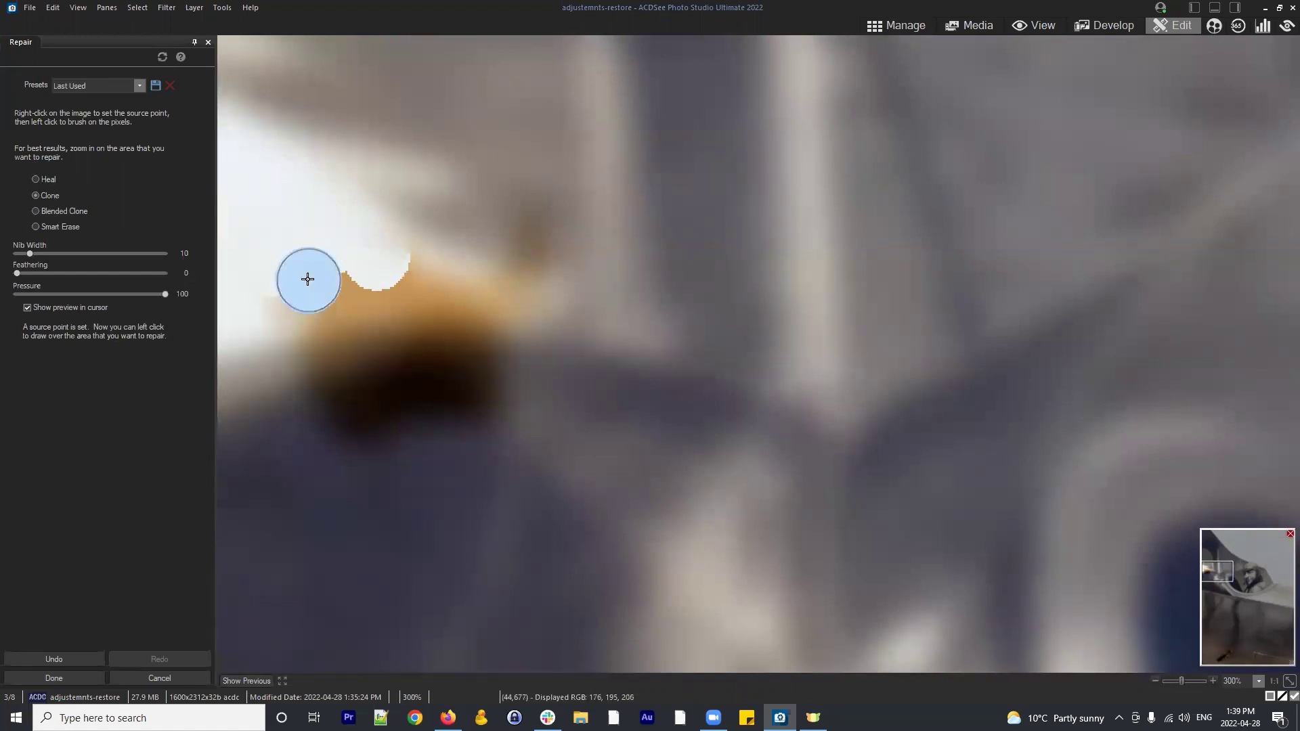
click(290, 226)
click(348, 278)
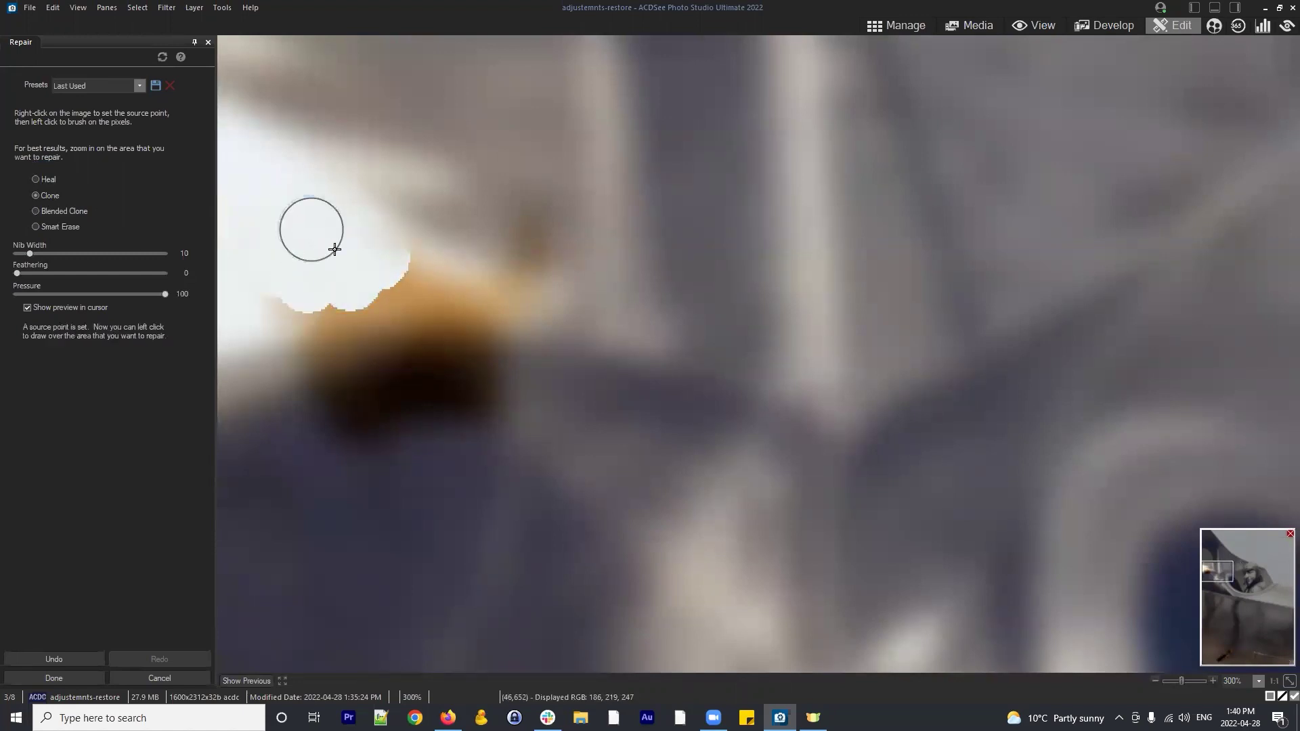
click(395, 278)
Extend the white patch rightward along the orange stain's upper edge with Clone, using small nib widths of 5 to 9
scroll(349, 253, down, 5)
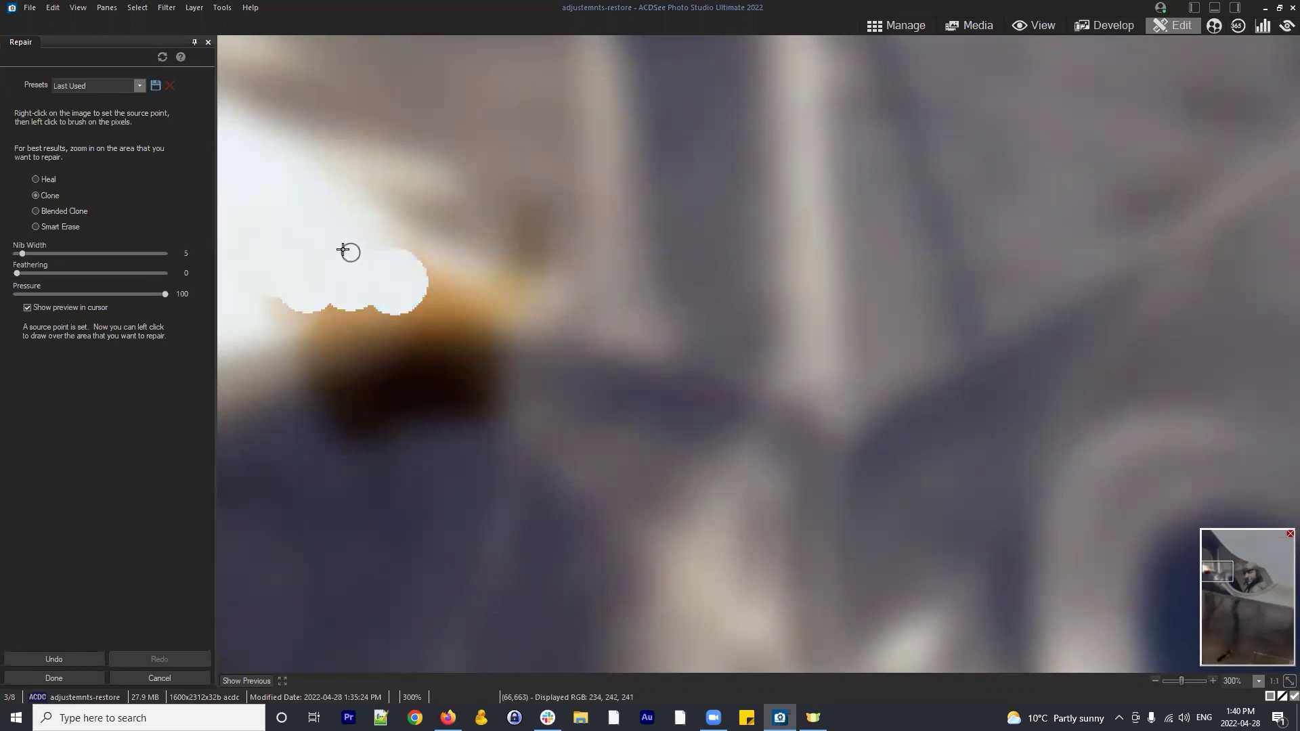
click(406, 261)
right_click(336, 221)
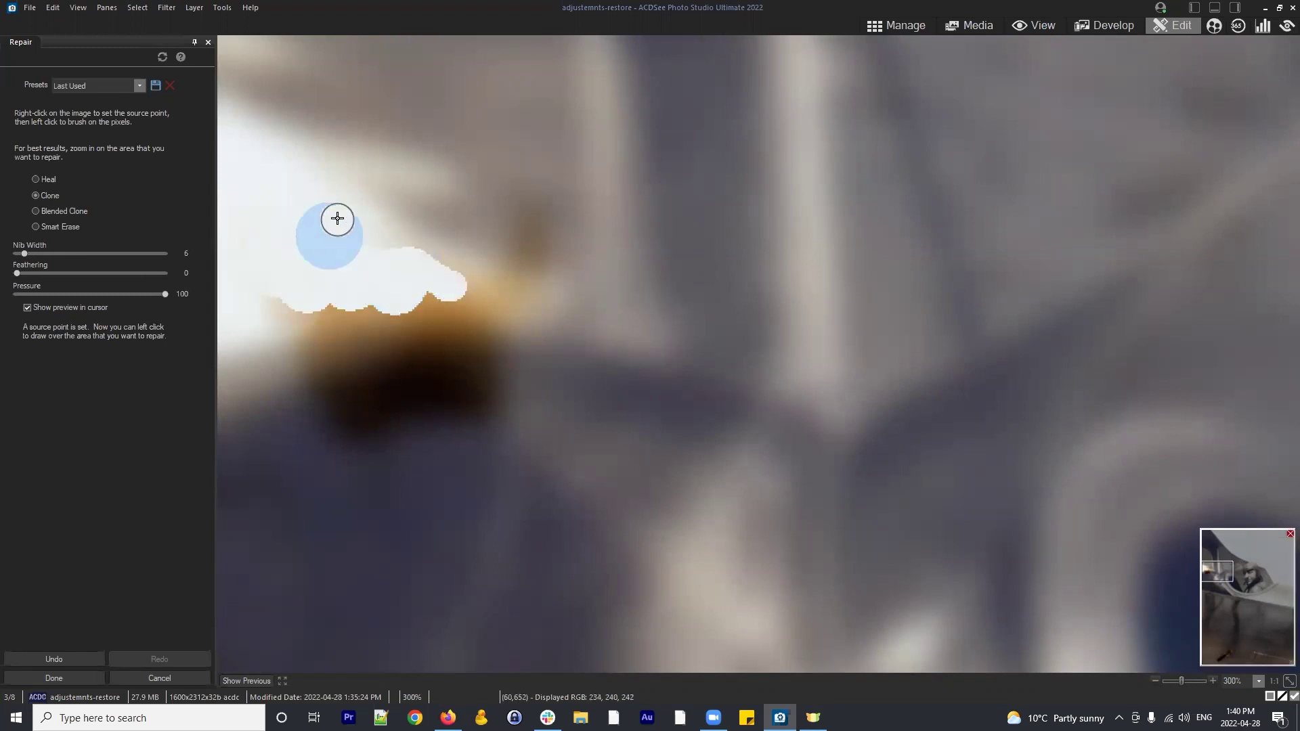
mouse_move(336, 220)
mouse_down()
mouse_move(413, 257)
mouse_move(366, 261)
mouse_up()
right_click(424, 293)
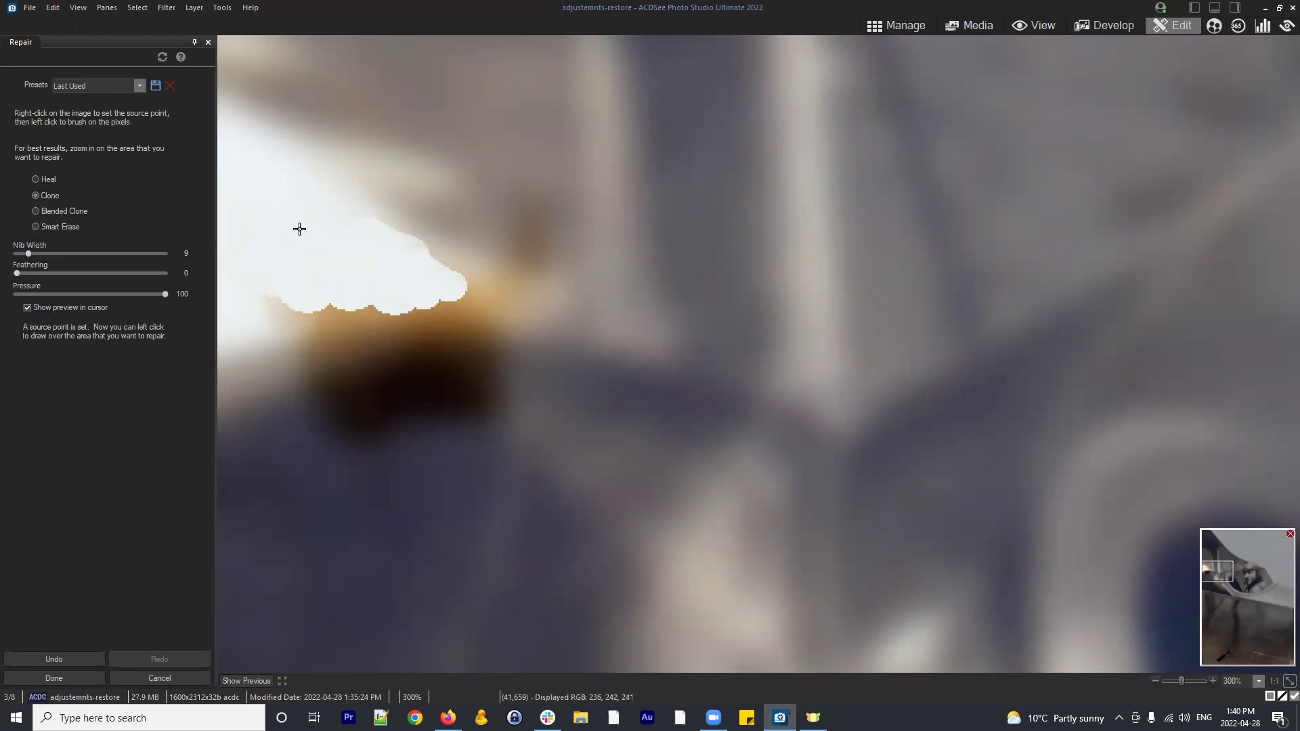
Switch to Blended Clone at nib width 8 and soften the white patch's edges into the orange stain, sampling from the bright area
click(59, 209)
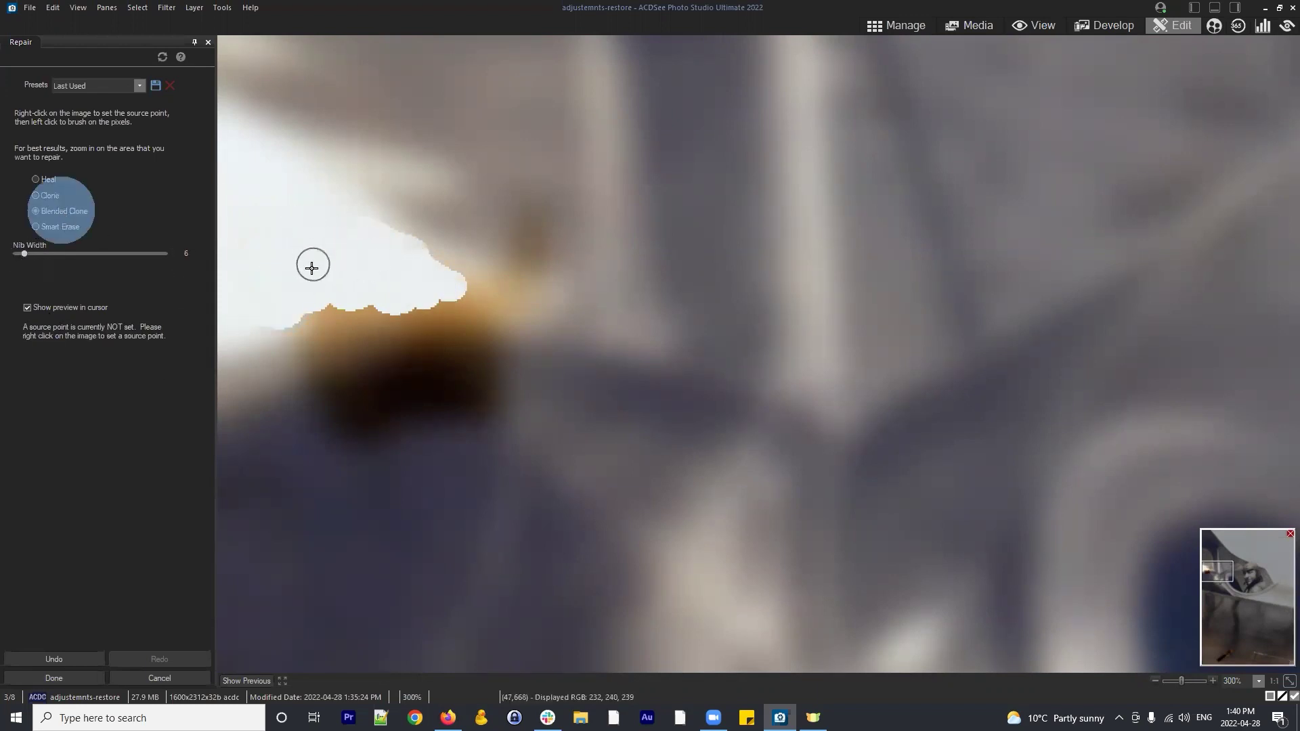
click(251, 298)
click(689, 376)
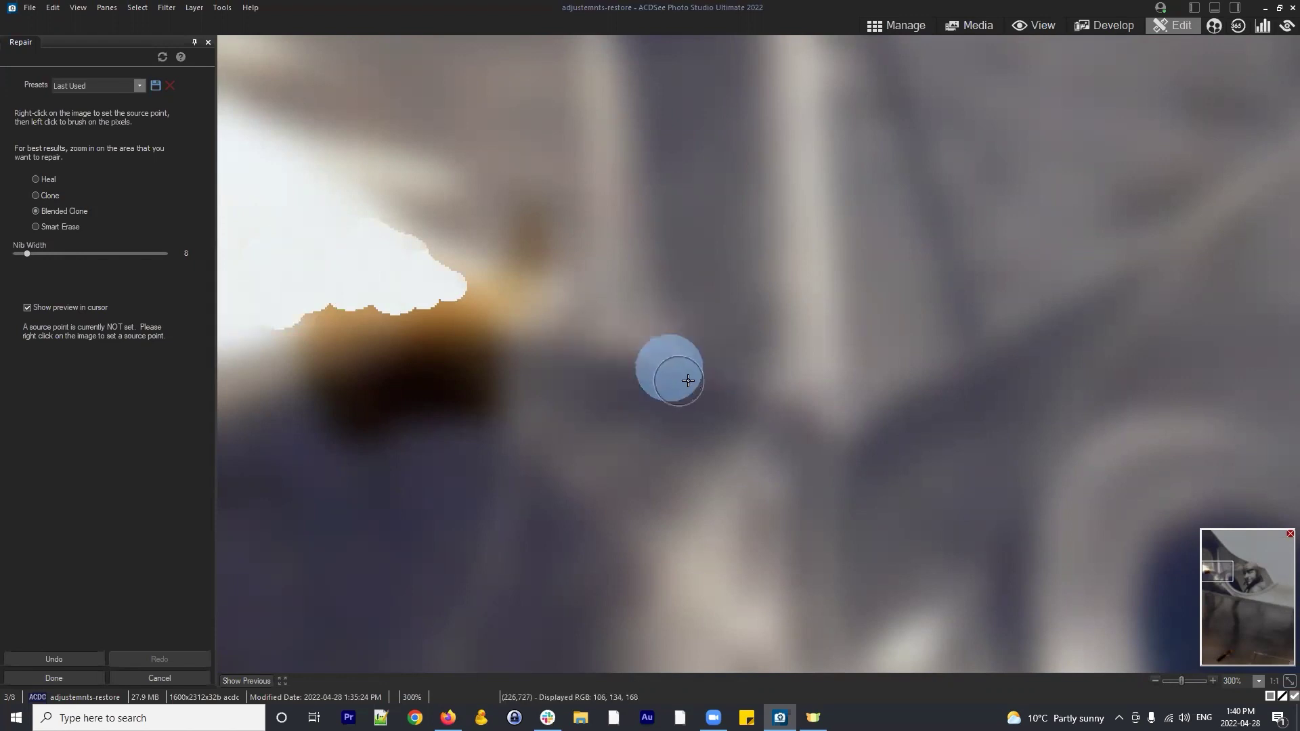
right_click(269, 252)
mouse_move(258, 305)
mouse_down()
mouse_move(328, 298)
mouse_move(270, 316)
mouse_move(407, 300)
mouse_move(433, 277)
mouse_up()
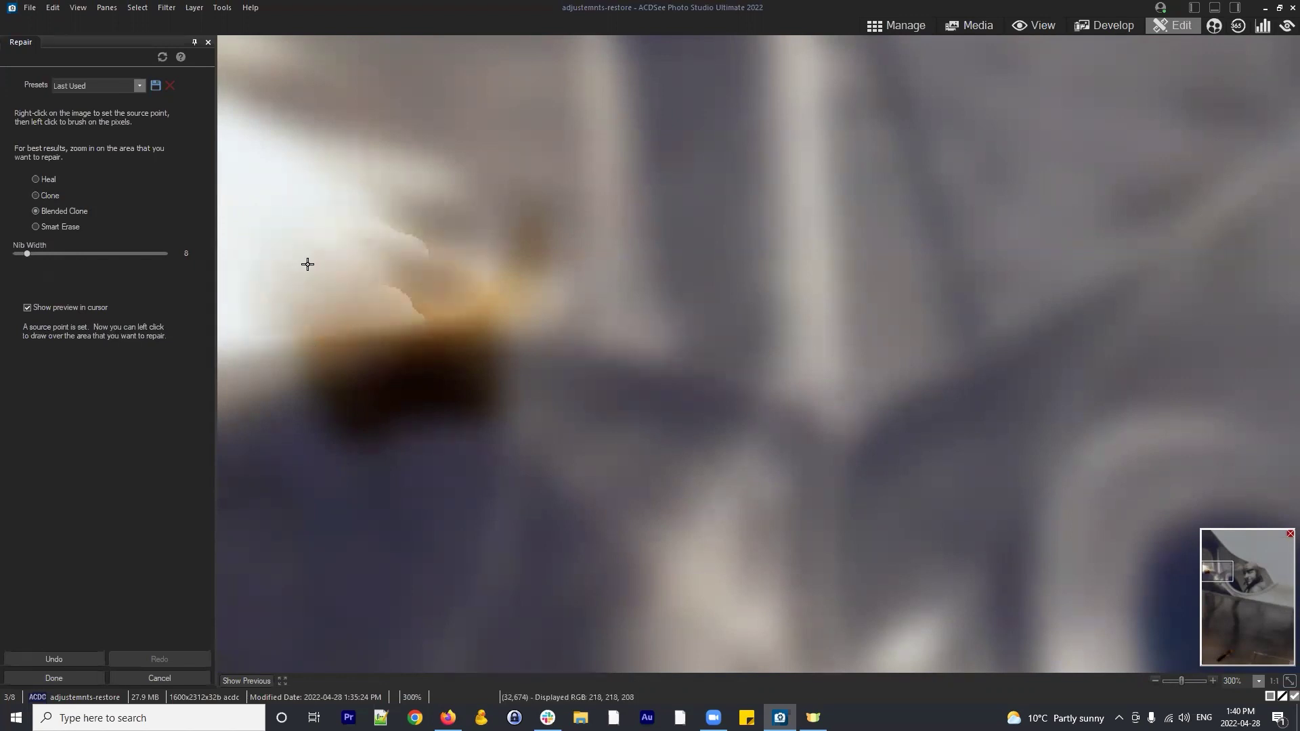
drag(348, 232, 450, 276)
click(291, 243)
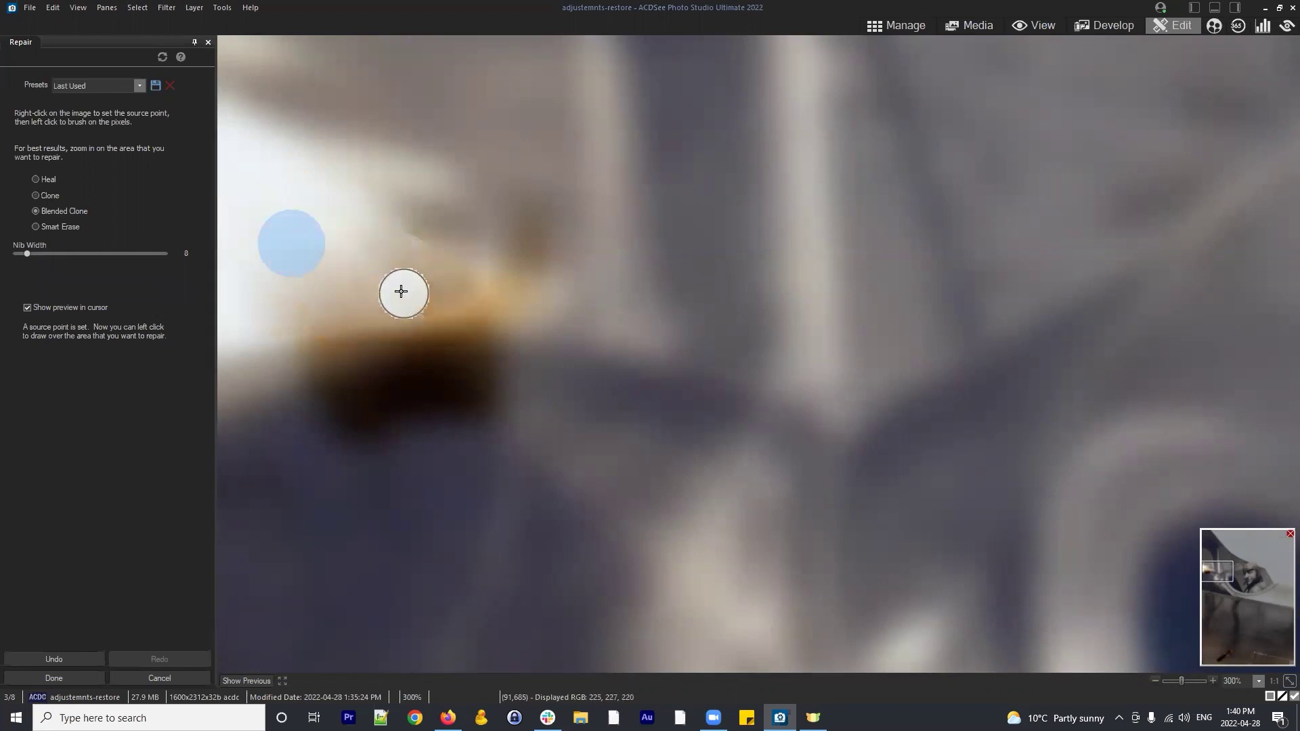
click(401, 292)
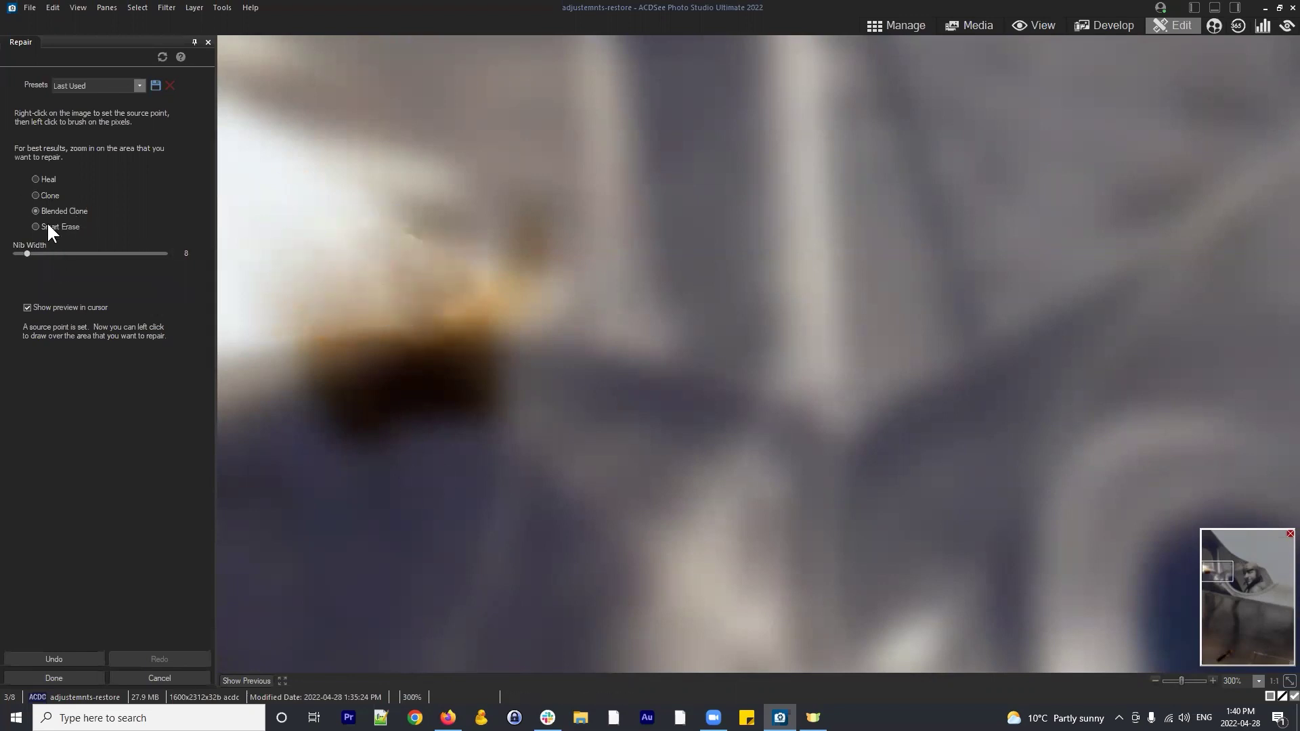
Switch to Clone at nib width 19 and cover the dark brown spot beneath the orange stain with dark blue sampled from below it
click(43, 195)
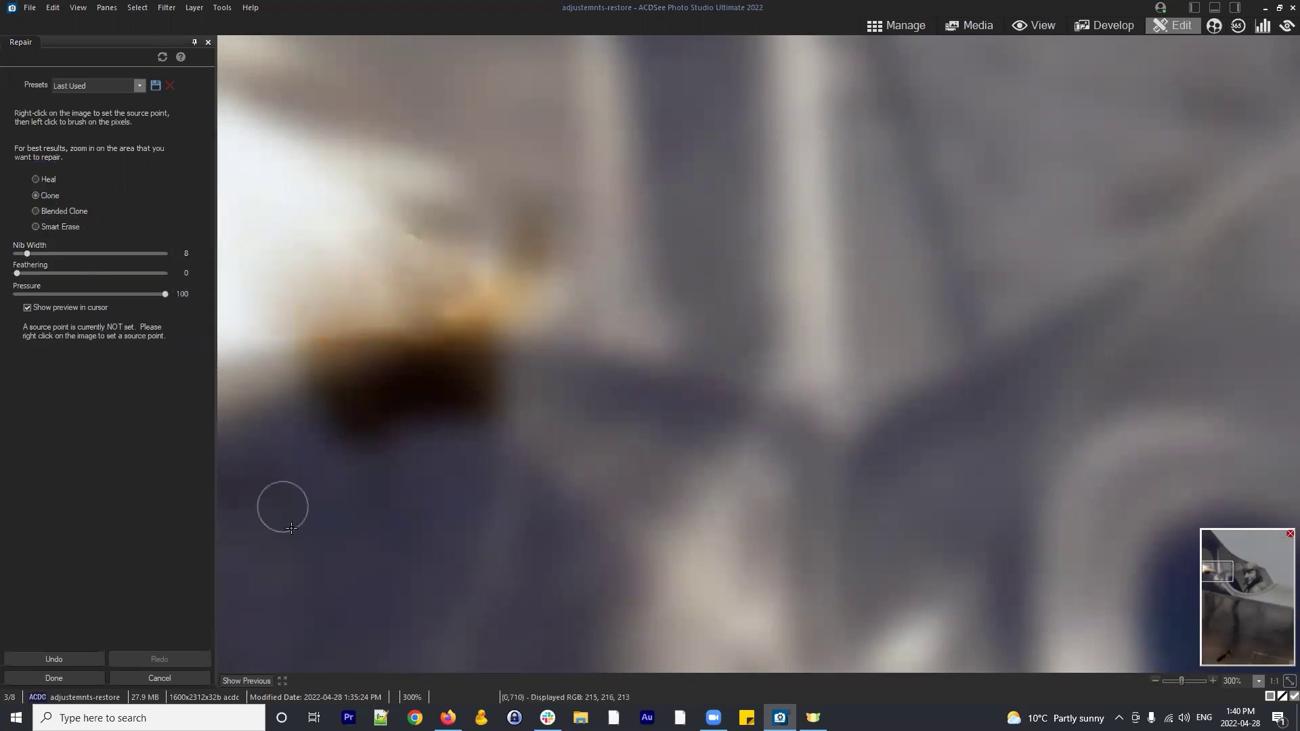
scroll(292, 528, up, 5)
right_click(351, 410)
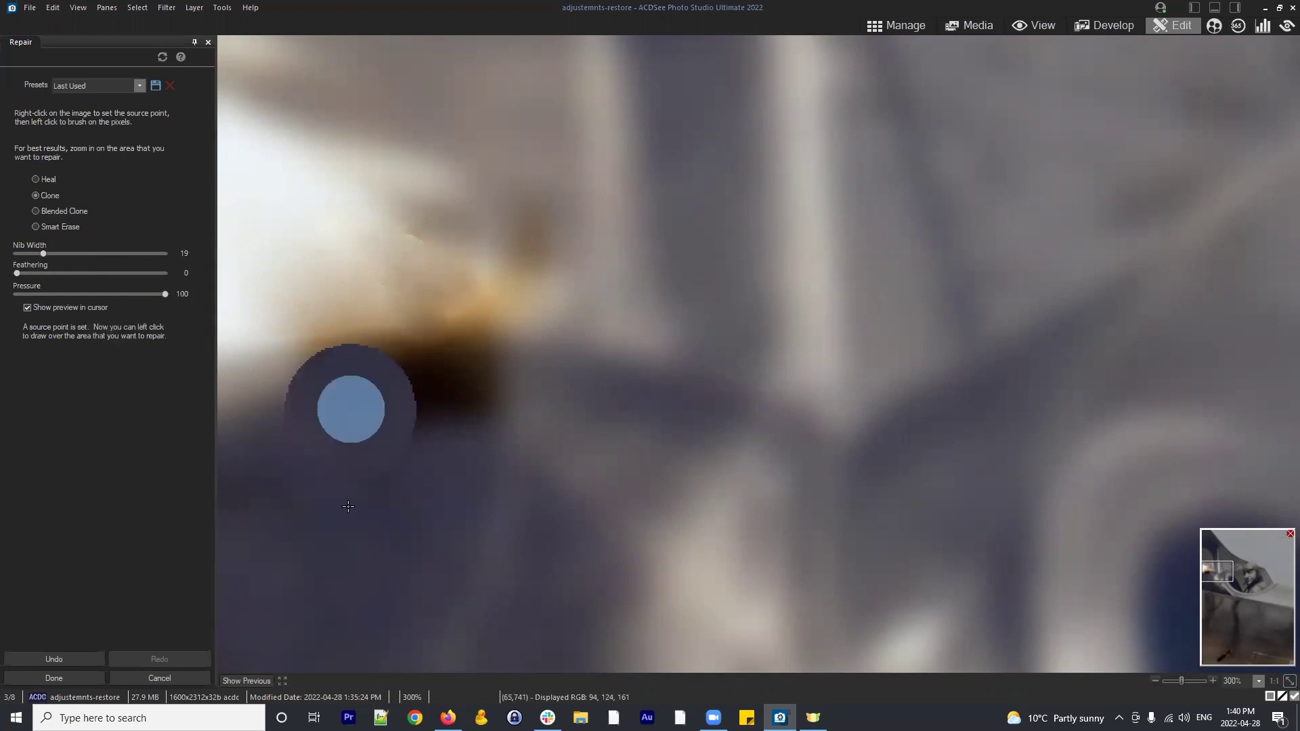
right_click(318, 529)
mouse_move(377, 436)
mouse_down()
mouse_move(429, 392)
mouse_move(409, 406)
mouse_up()
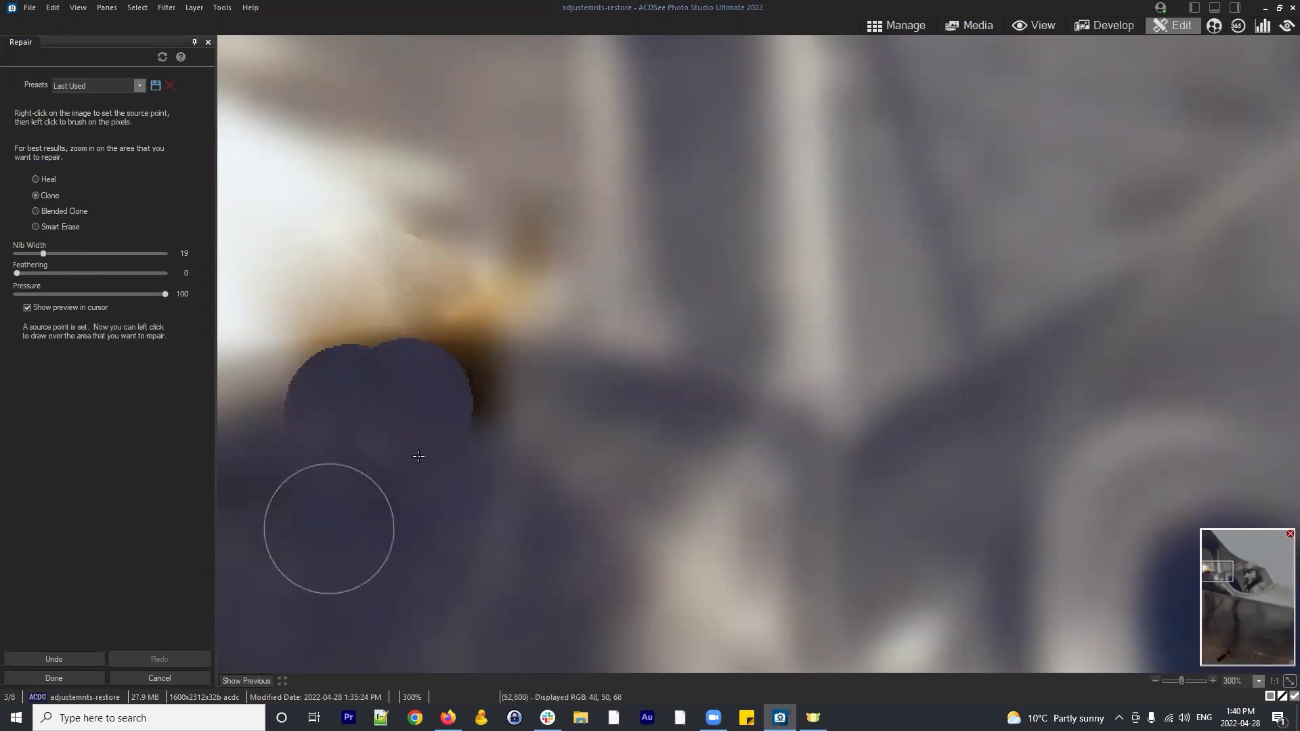
click(325, 528)
click(400, 522)
click(491, 518)
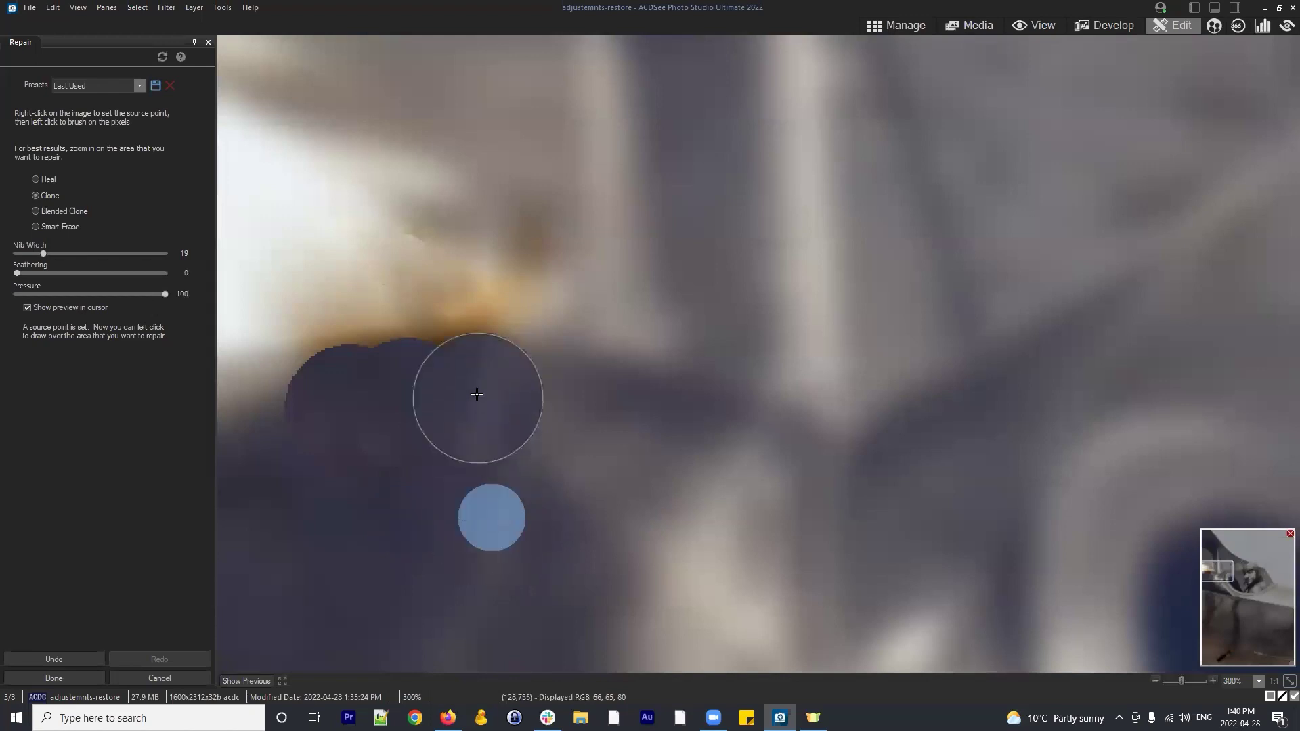
click(484, 404)
Blend the left and right edges of the dark blue patch into their surroundings with Blended Clone at nib width 16
click(52, 210)
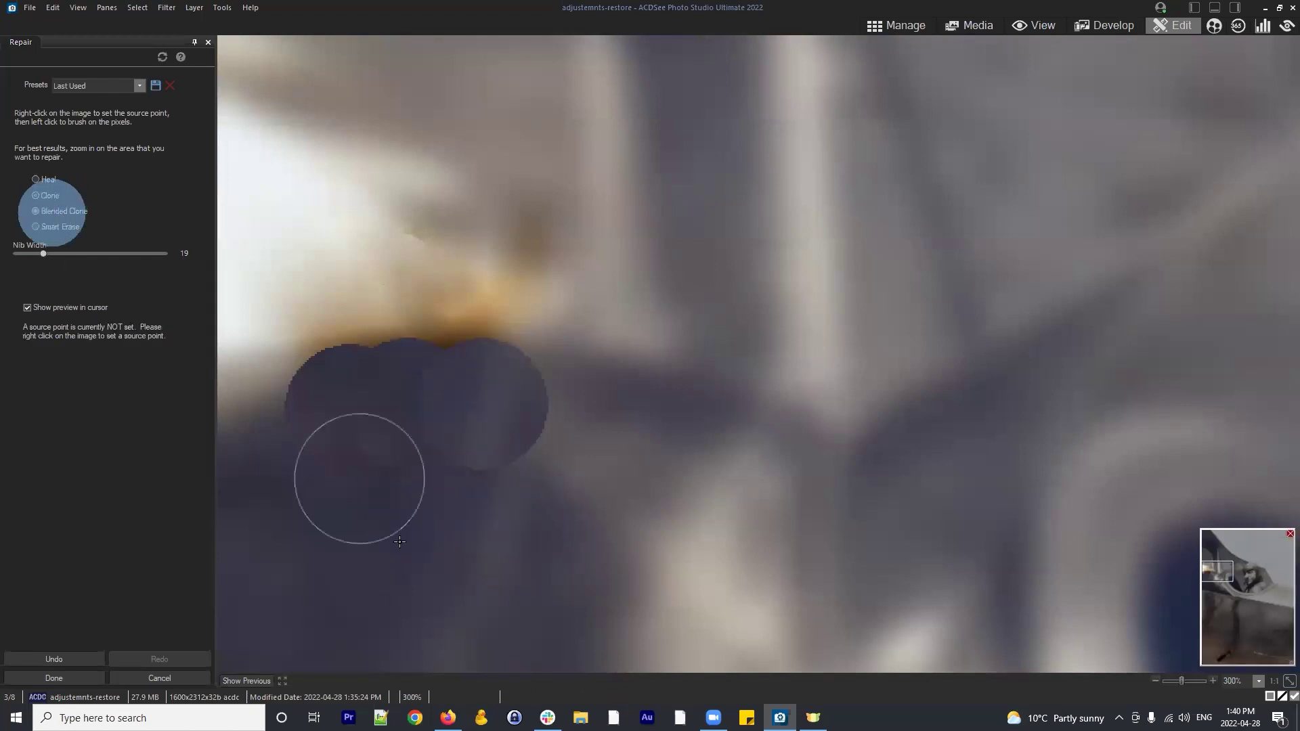
scroll(311, 464, down, 3)
right_click(290, 429)
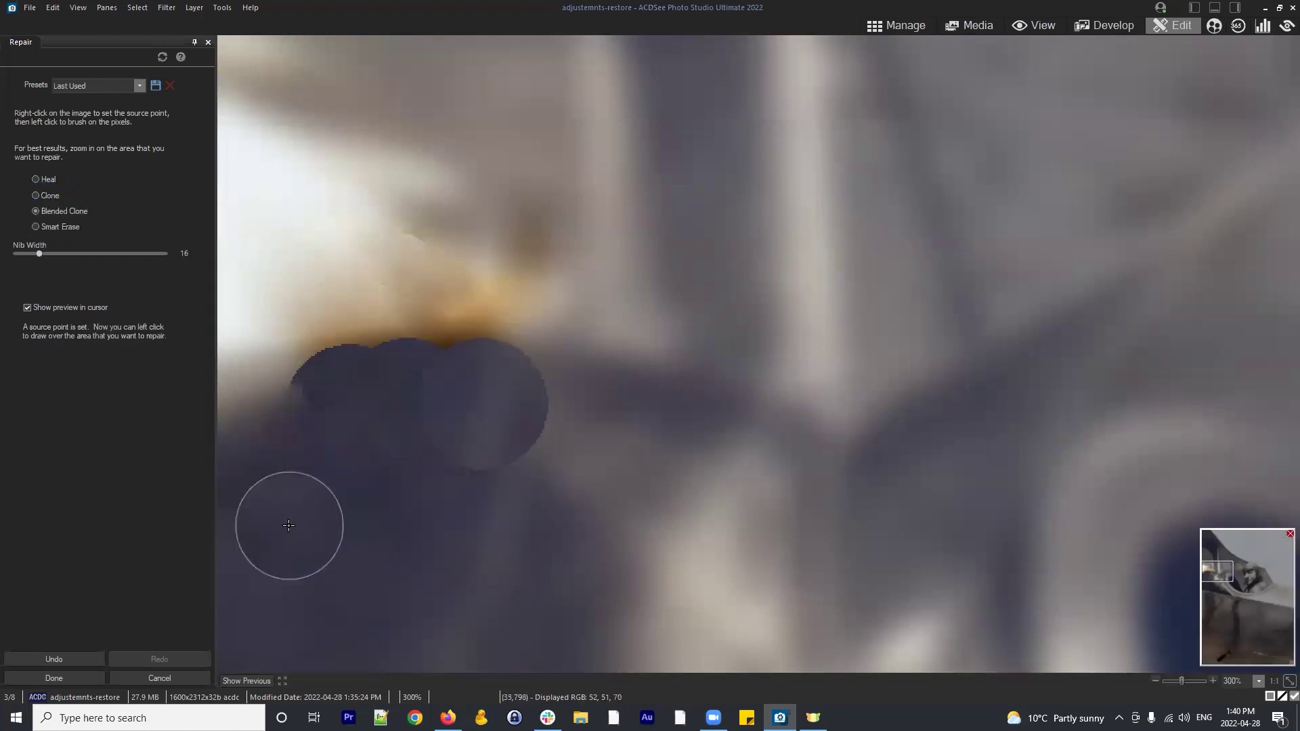
click(276, 420)
click(298, 397)
click(449, 468)
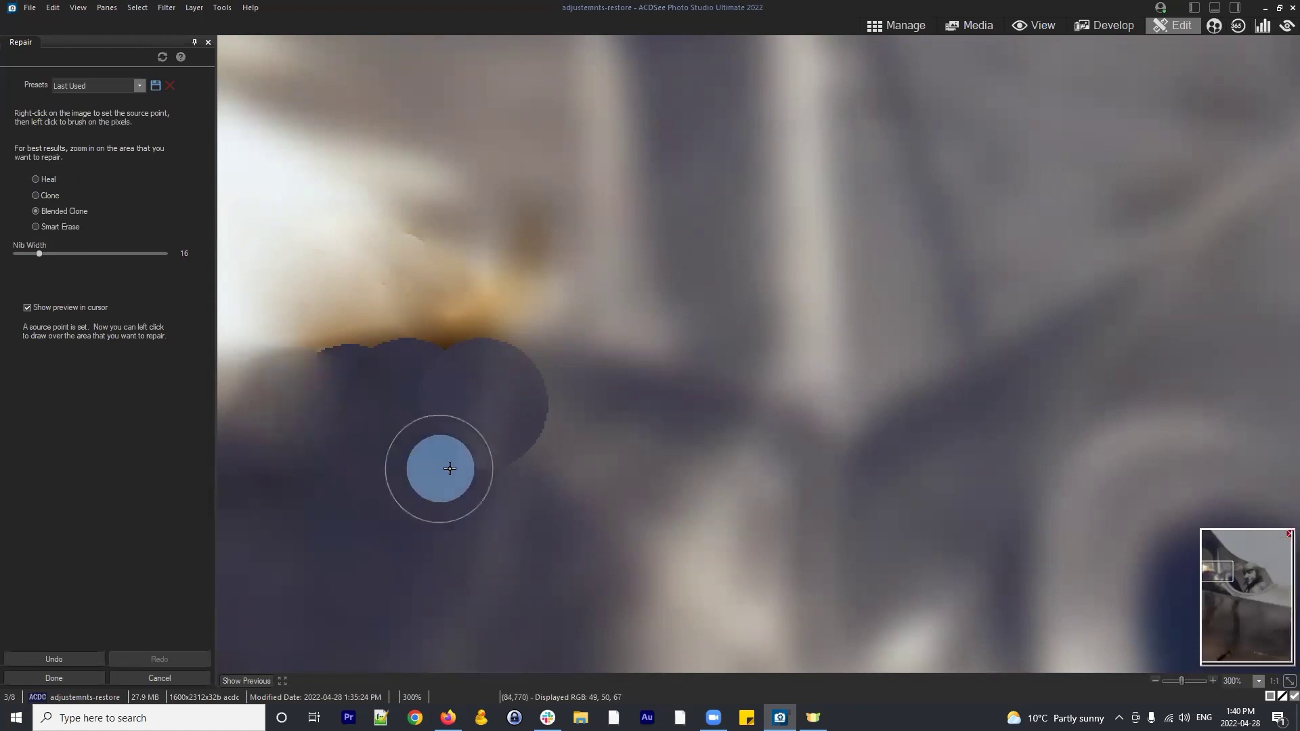
click(547, 375)
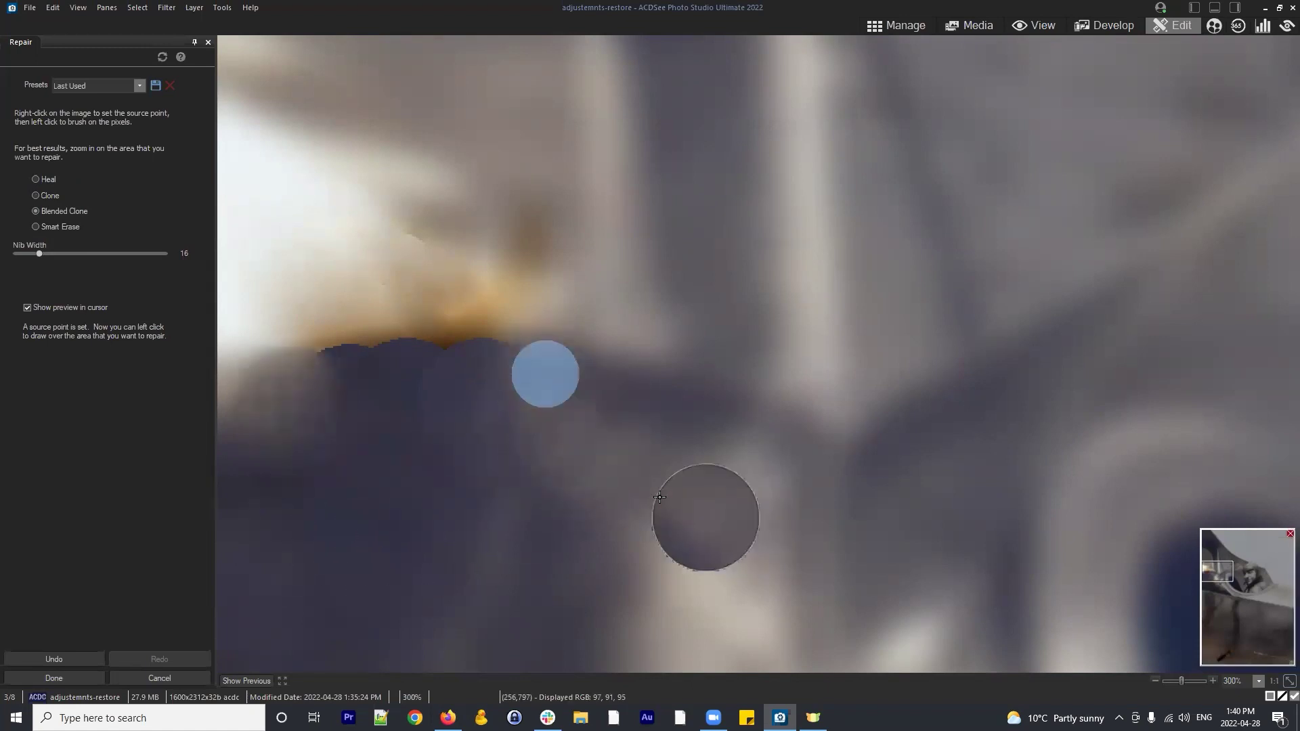
Smooth the scalloped upper edge of the dark blue patch from left to right with Blended Clone at nib width 9, sampling from the dark area below
scroll(653, 232, down, 4)
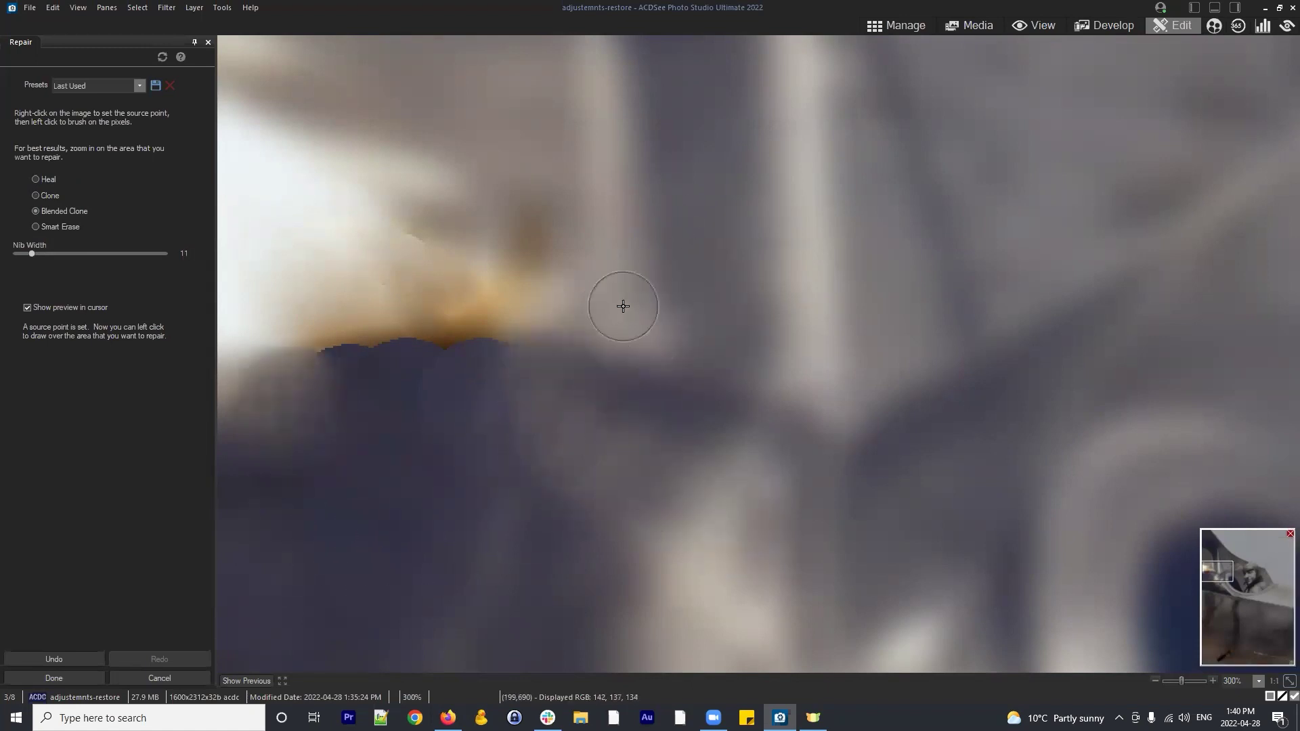
mouse_move(407, 419)
mouse_down()
mouse_move(435, 386)
mouse_move(438, 351)
mouse_move(400, 368)
mouse_up()
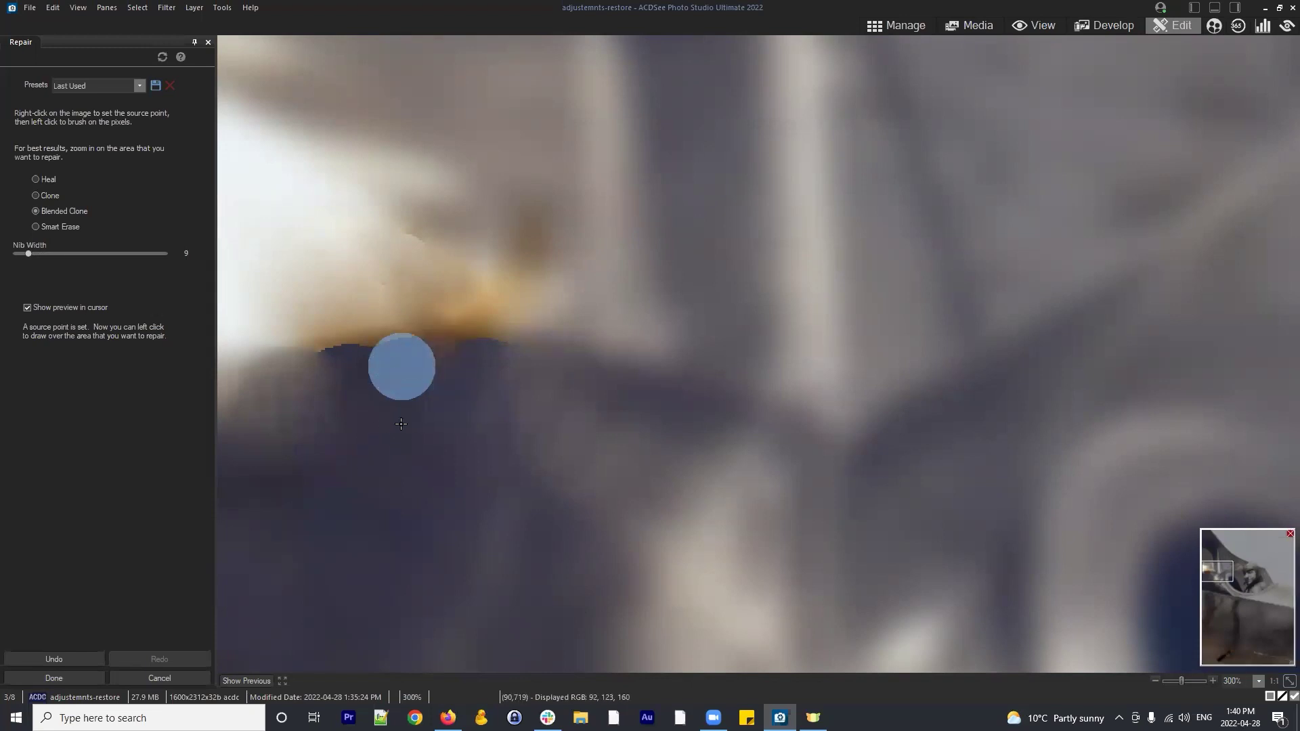
click(325, 406)
click(336, 351)
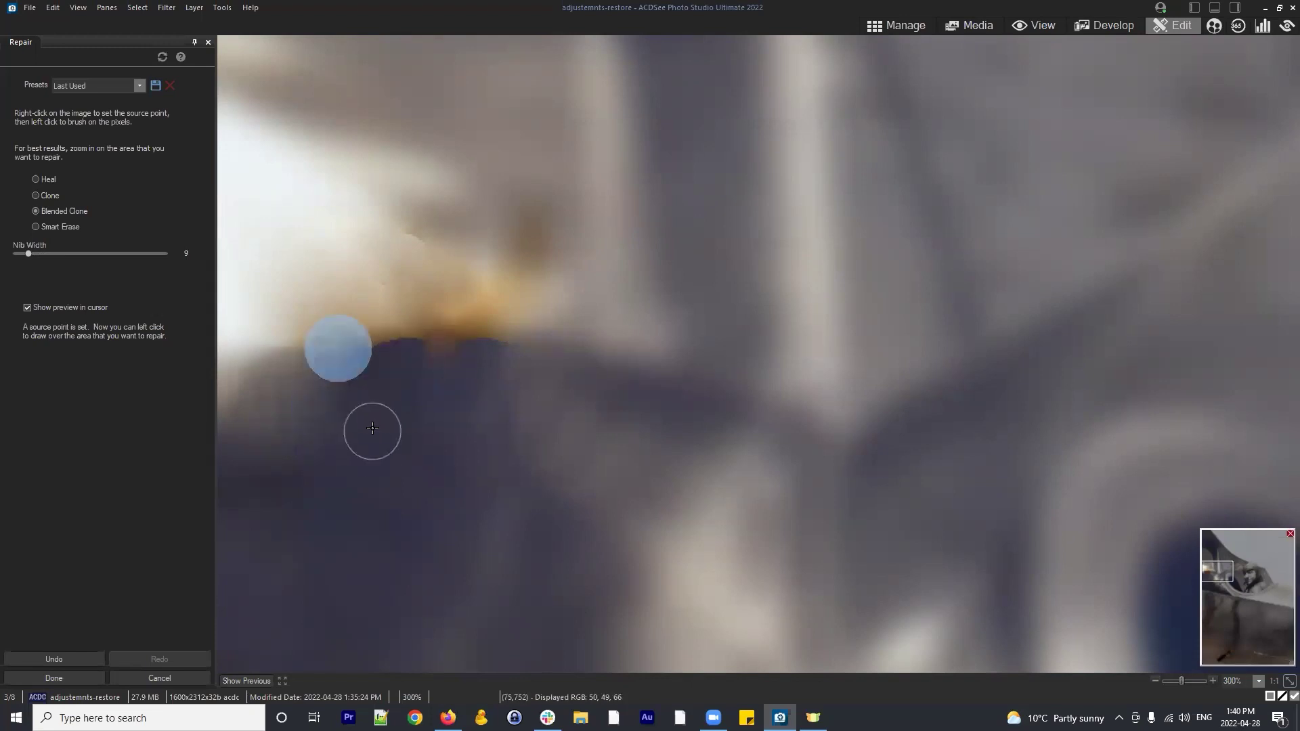
click(368, 340)
click(415, 464)
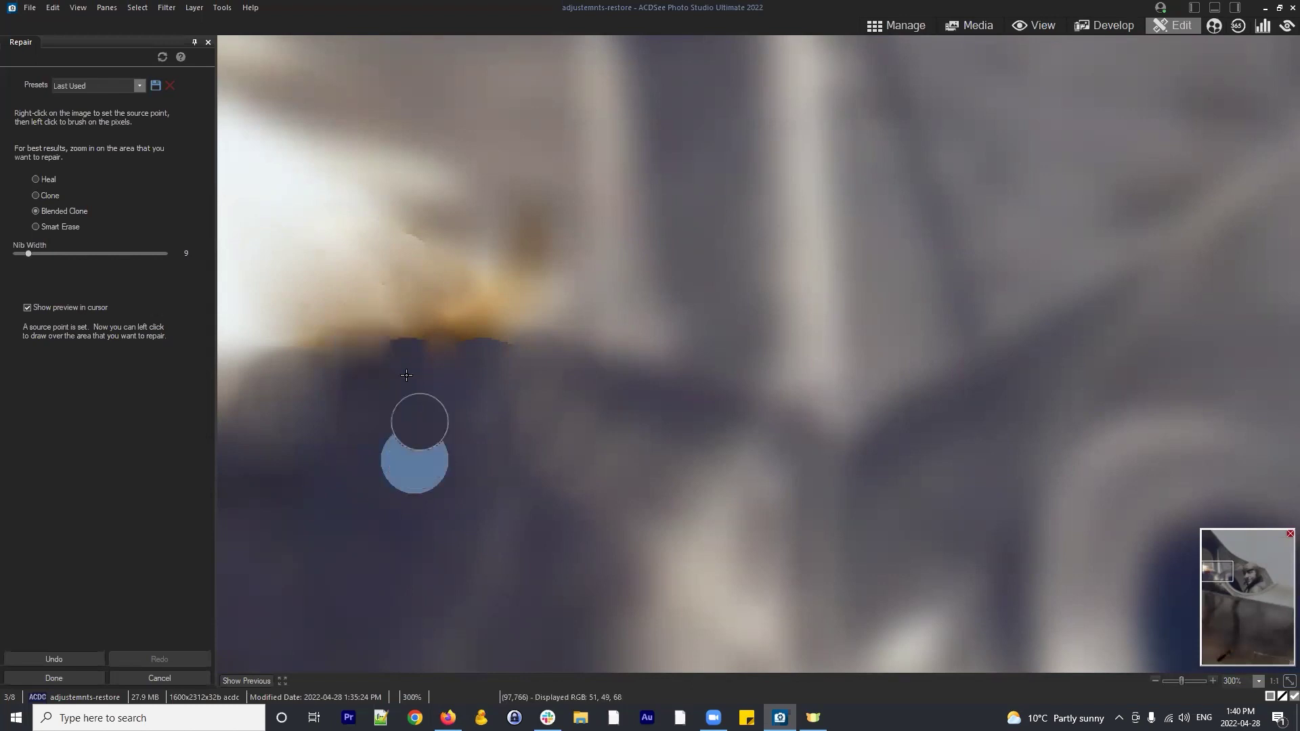
click(403, 341)
click(424, 440)
click(437, 336)
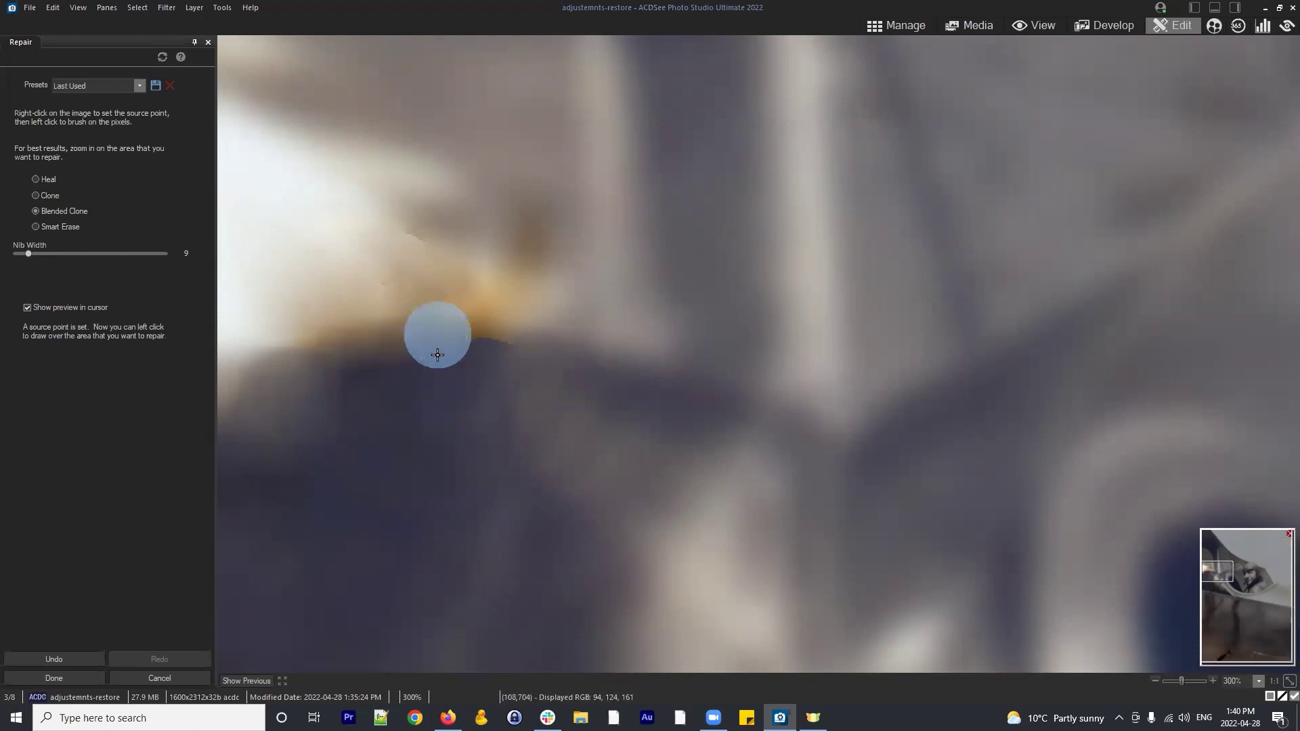
click(445, 437)
click(482, 340)
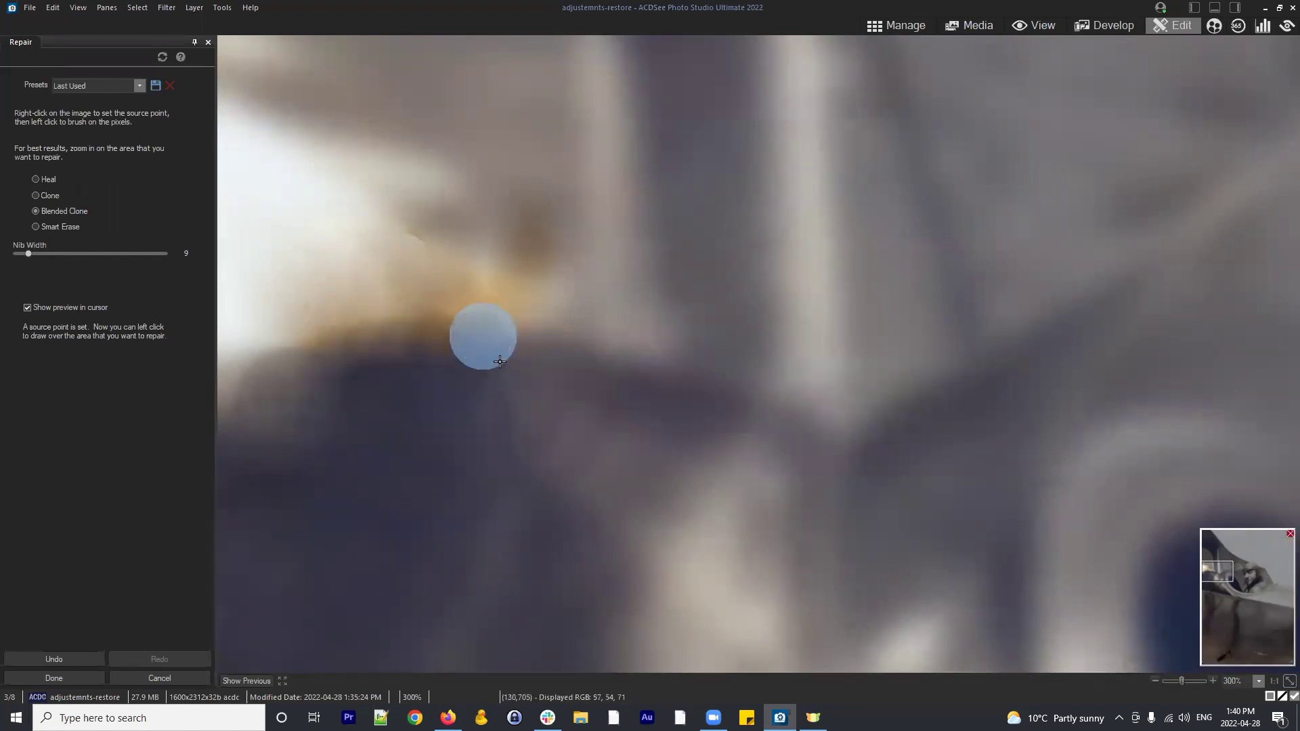
click(452, 464)
click(508, 332)
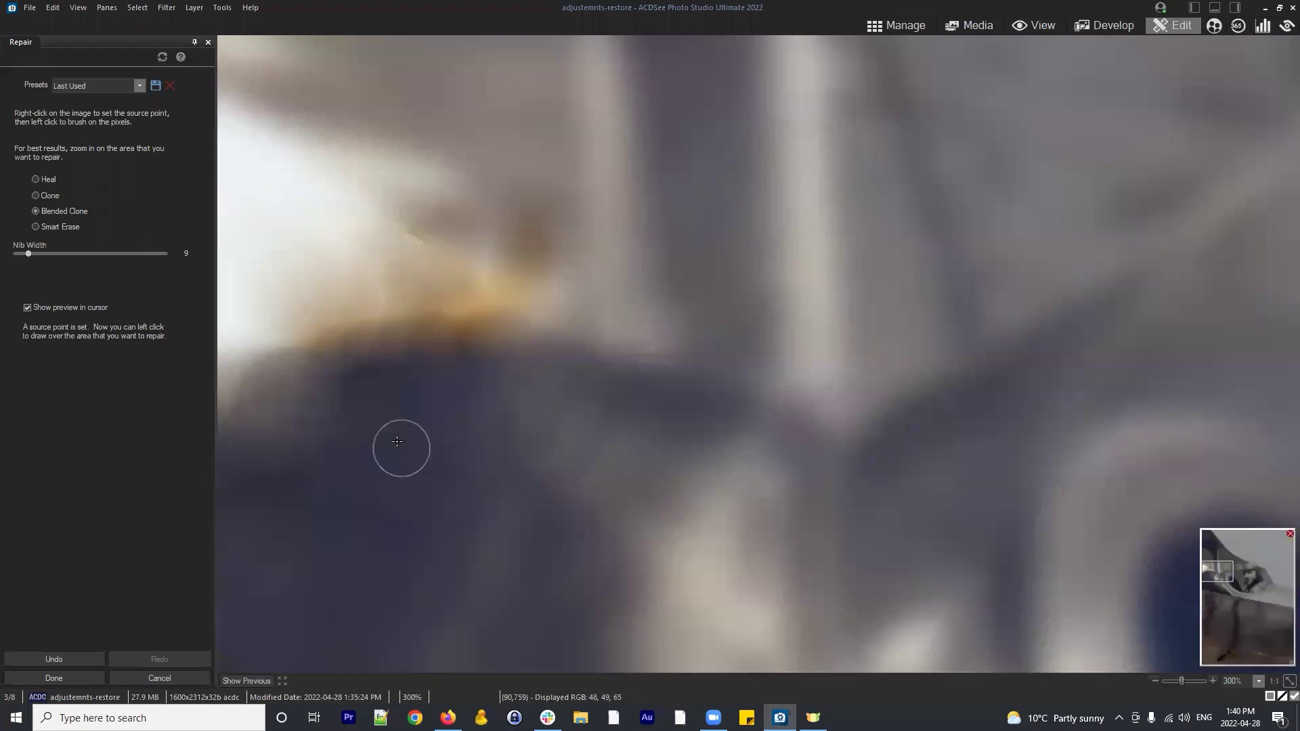
Blend the hard edge where the bright area meets the top of the orange stain with Blended Clone at nib width 9
click(421, 234)
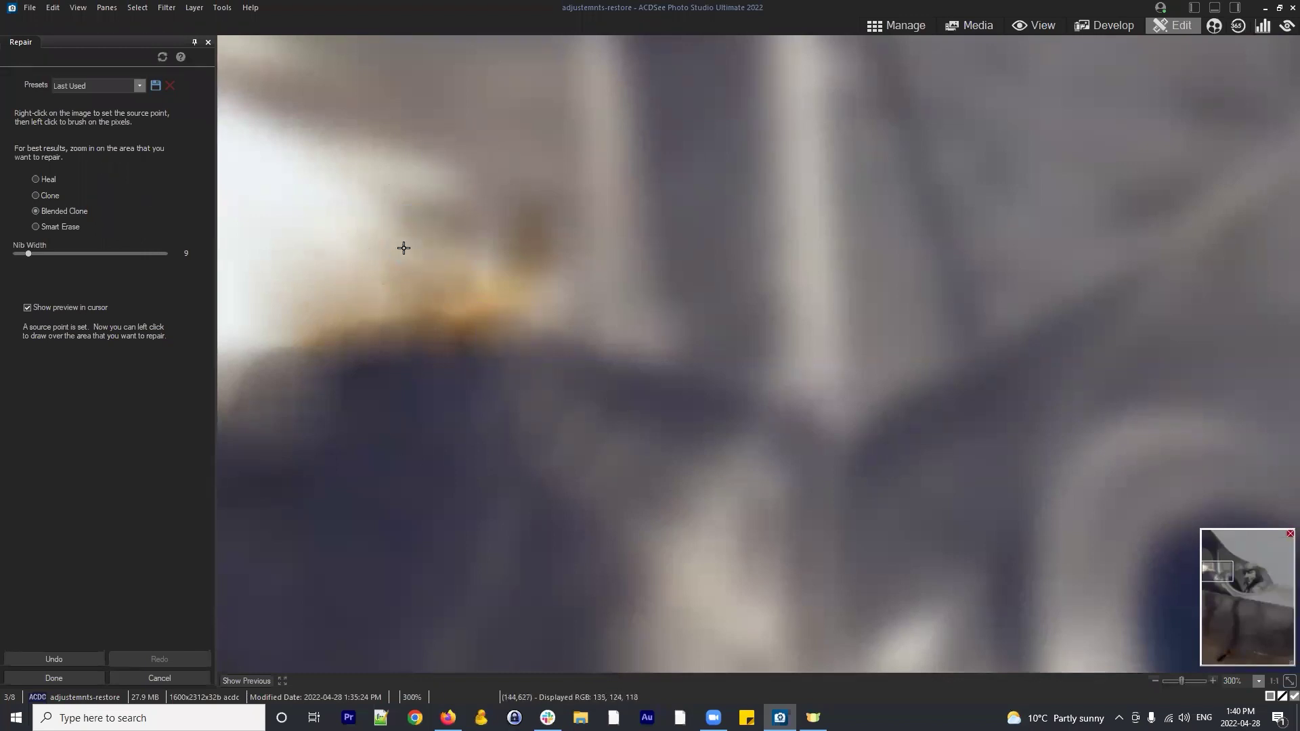
click(432, 197)
click(372, 213)
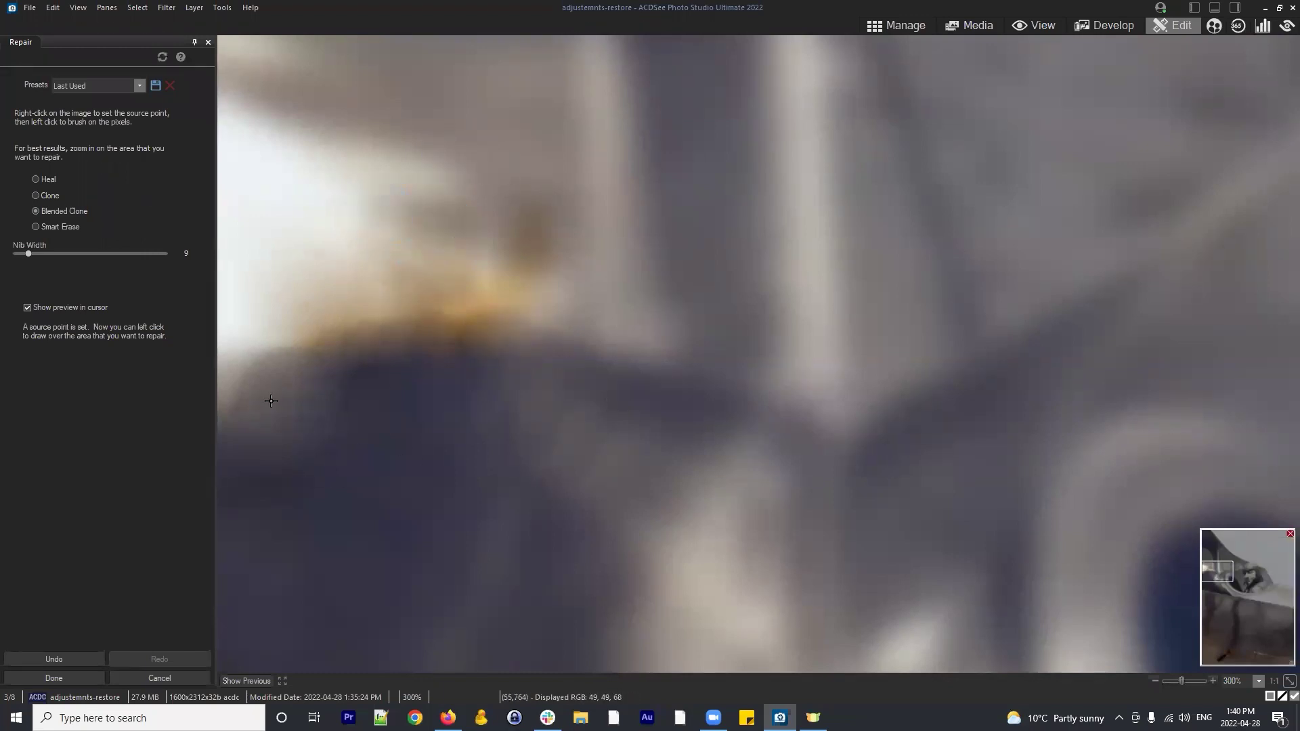
click(260, 226)
click(375, 281)
Check the repair in the wider photo and blend away the brown spot above the orange stain's right end with Blended Clone at nib width 12
scroll(576, 376, down, 5)
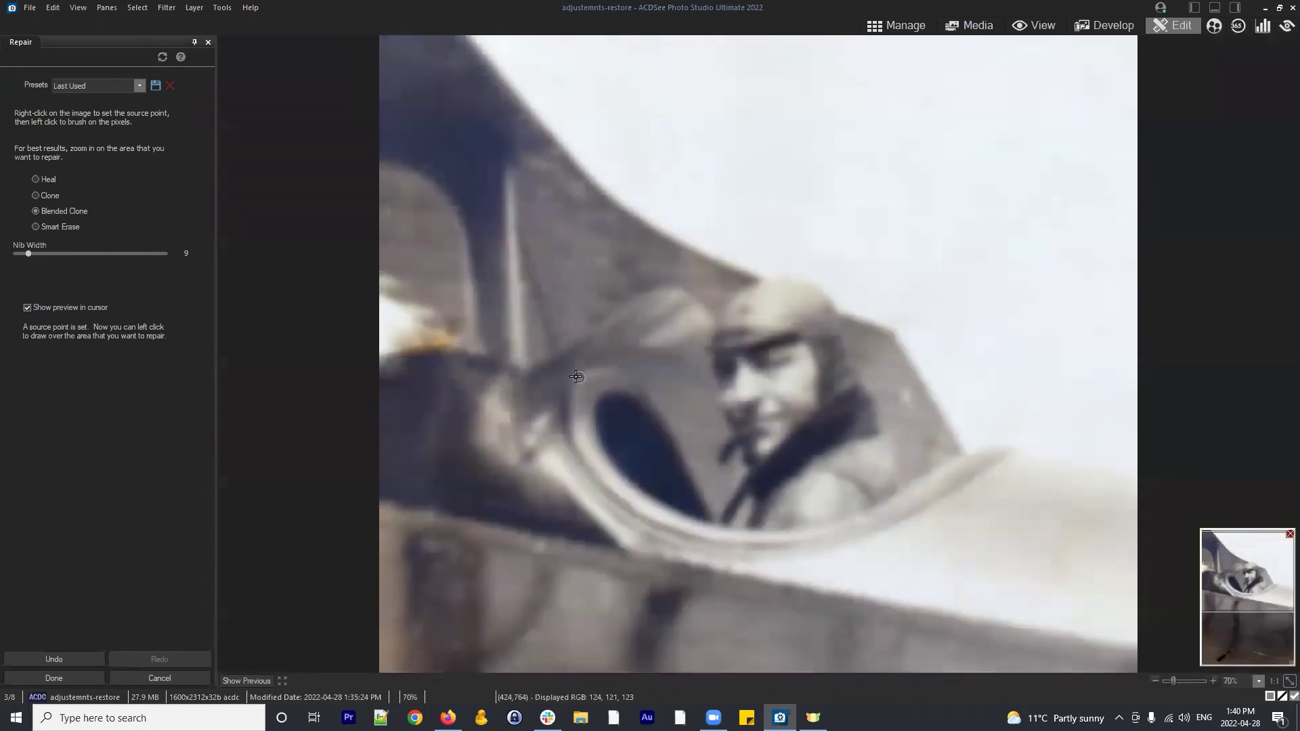
scroll(419, 381, down, 1)
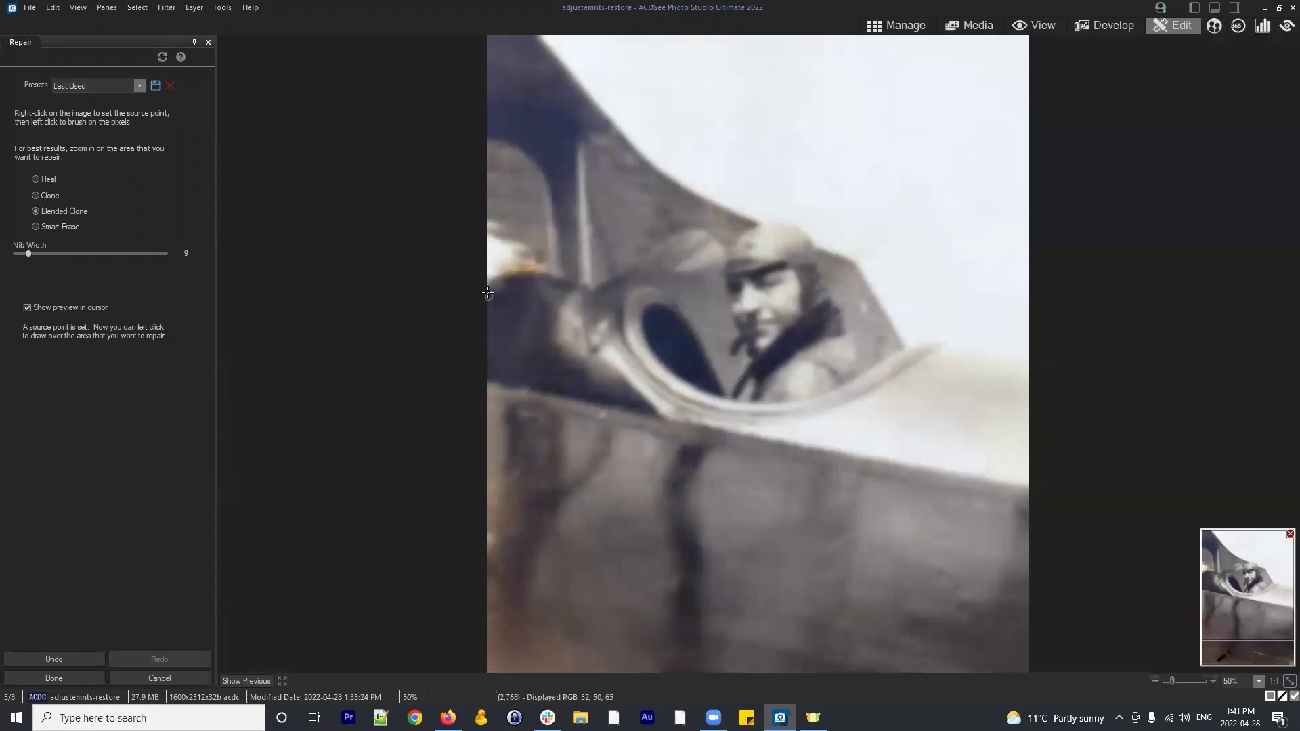
scroll(487, 293, up, 1)
scroll(488, 289, up, 2)
scroll(368, 192, up, 2)
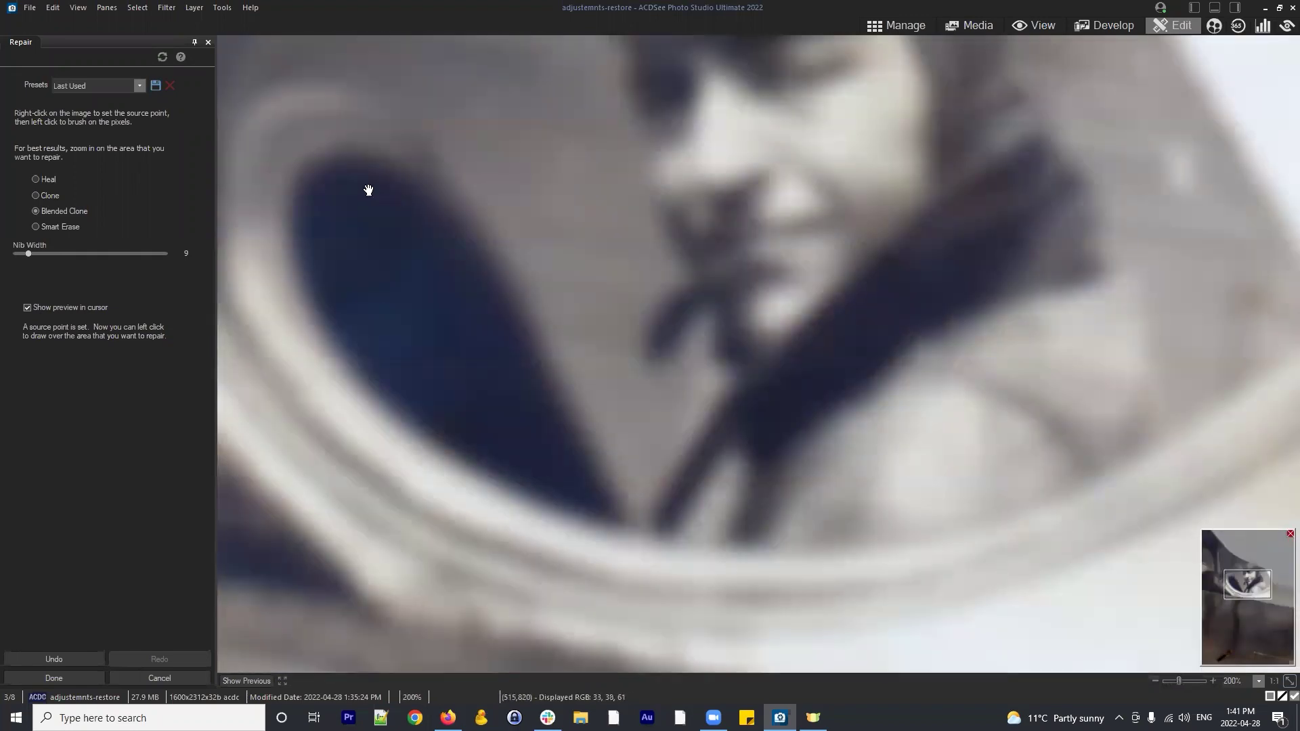
drag(368, 192, 795, 359)
scroll(335, 362, up, 1)
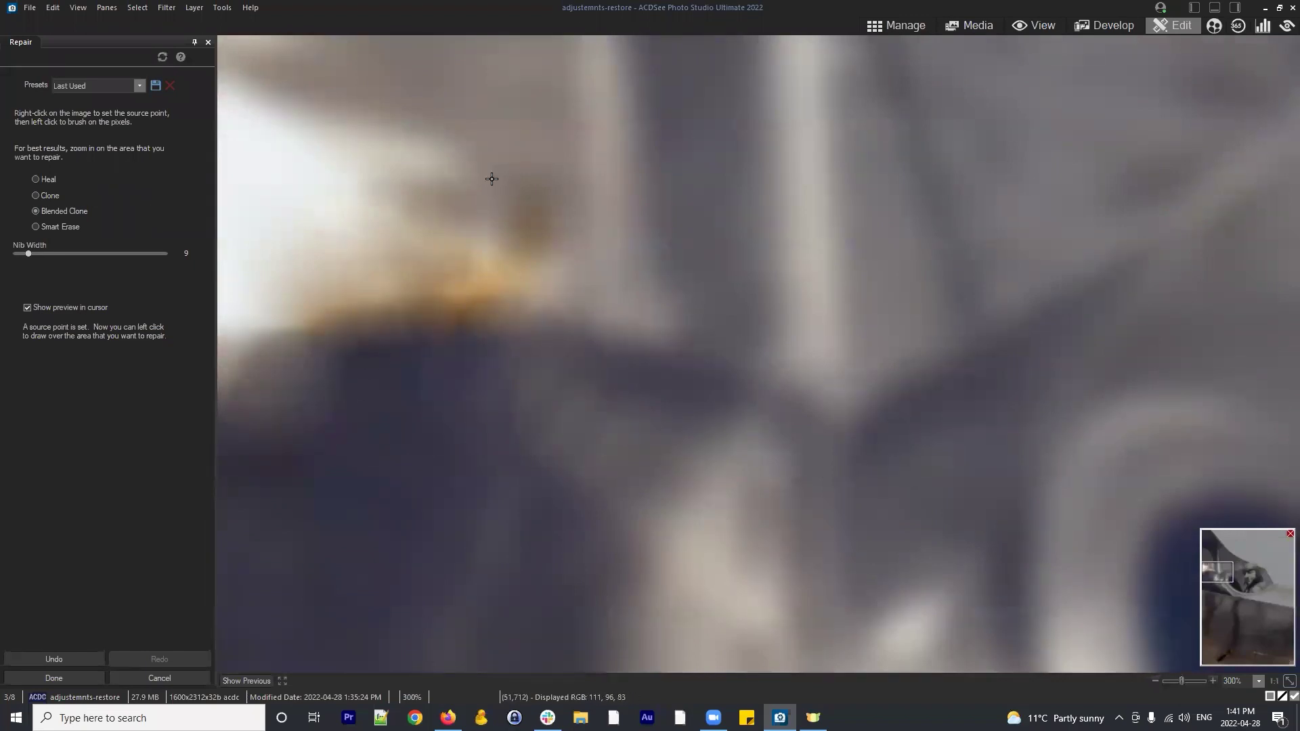
scroll(517, 95, up, 3)
right_click(528, 125)
click(546, 210)
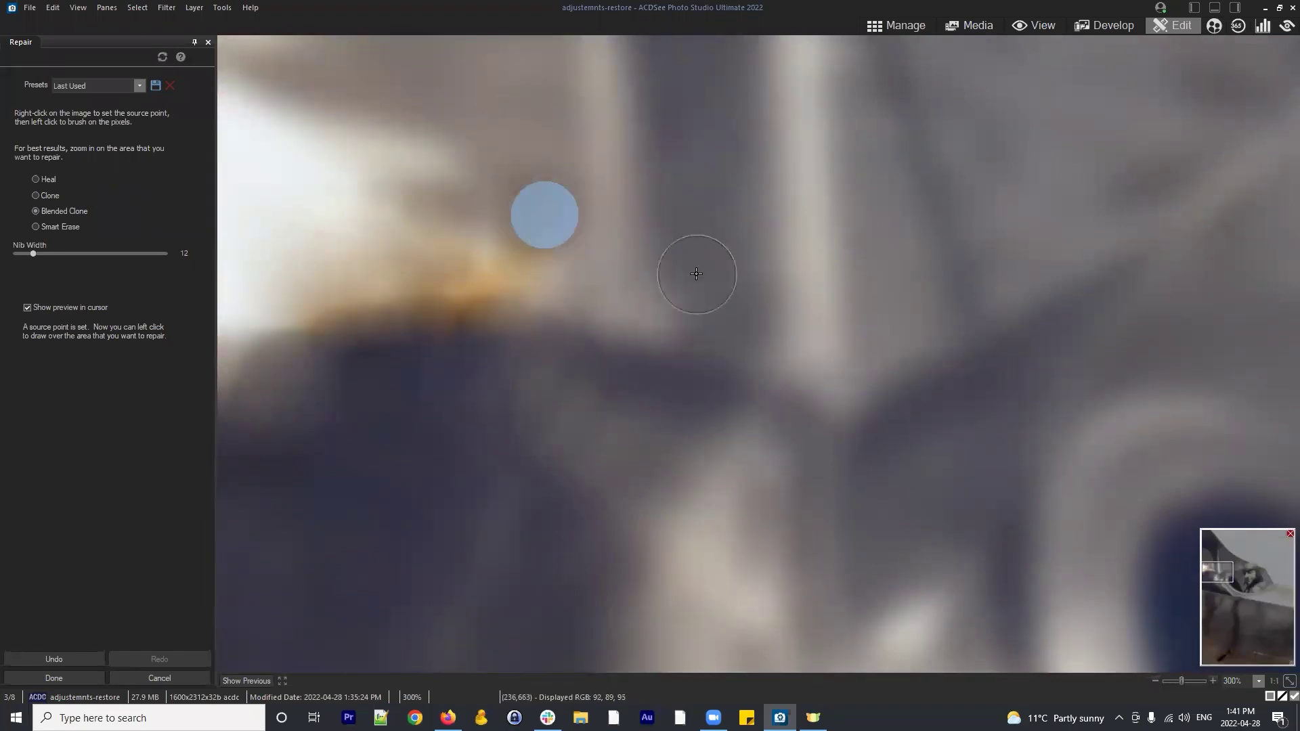
right_click(519, 95)
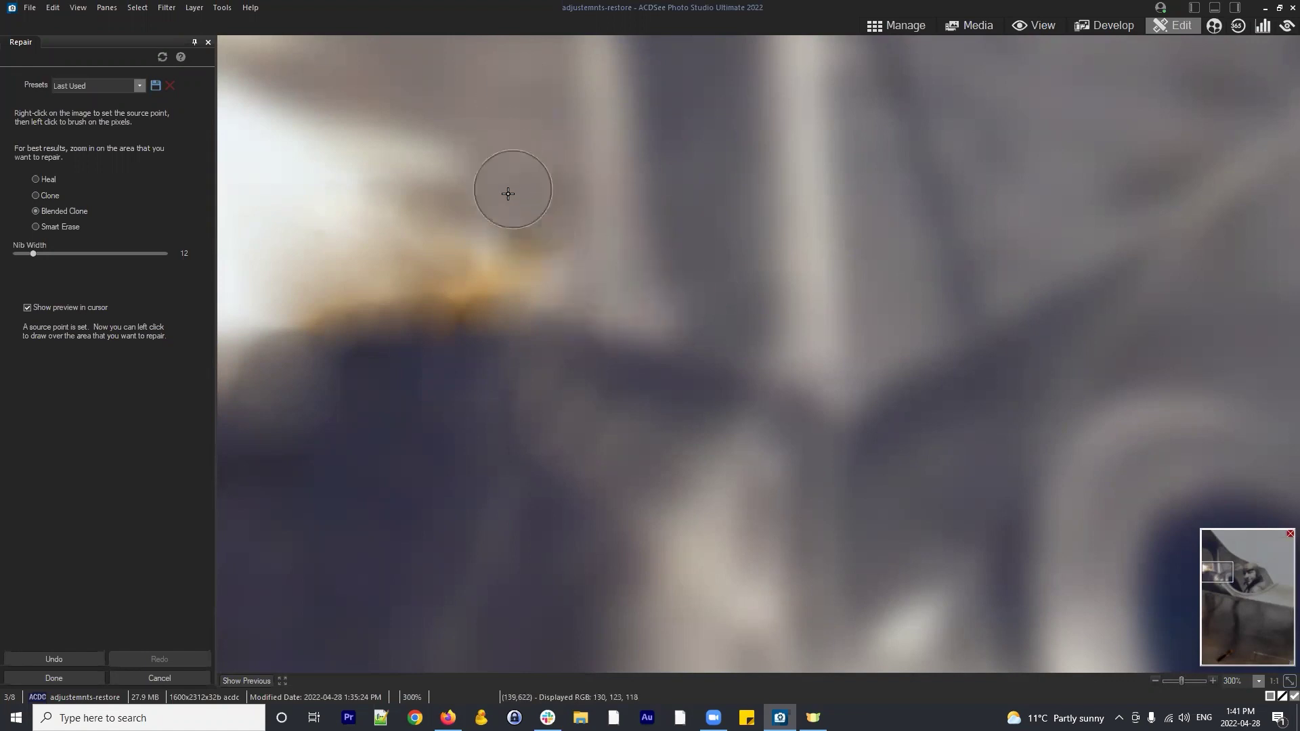
click(532, 192)
Blend dark blue along the orange stain's lower edge with Blended Clone, and brush that whole boundary with Smart Erase at nib width 11
right_click(424, 444)
click(442, 347)
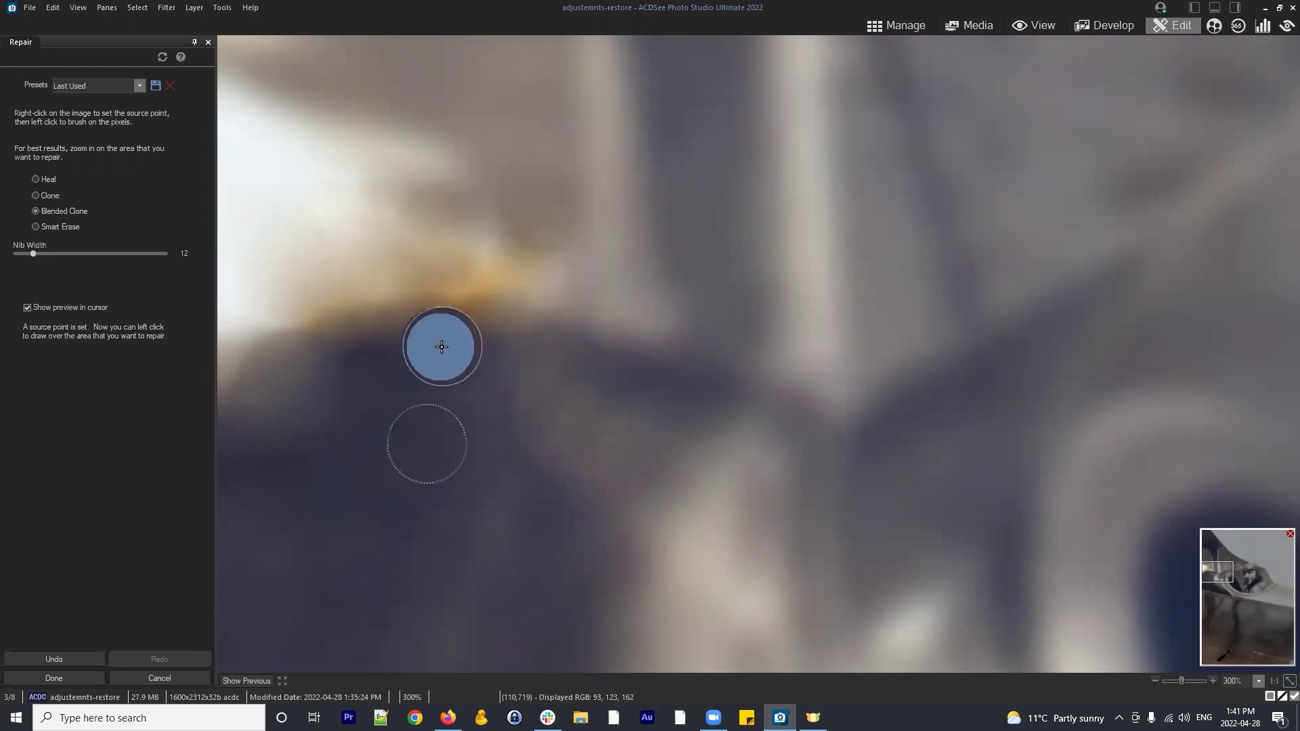
click(386, 354)
right_click(334, 488)
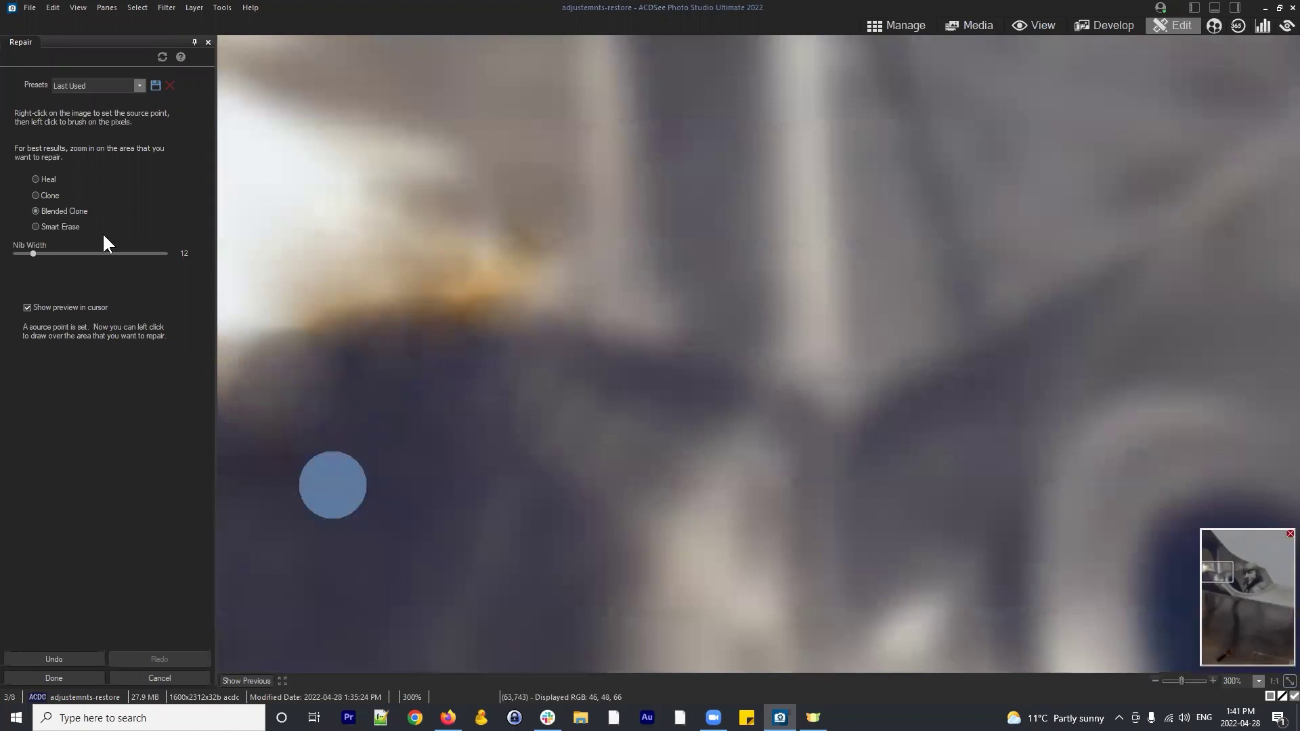
click(42, 226)
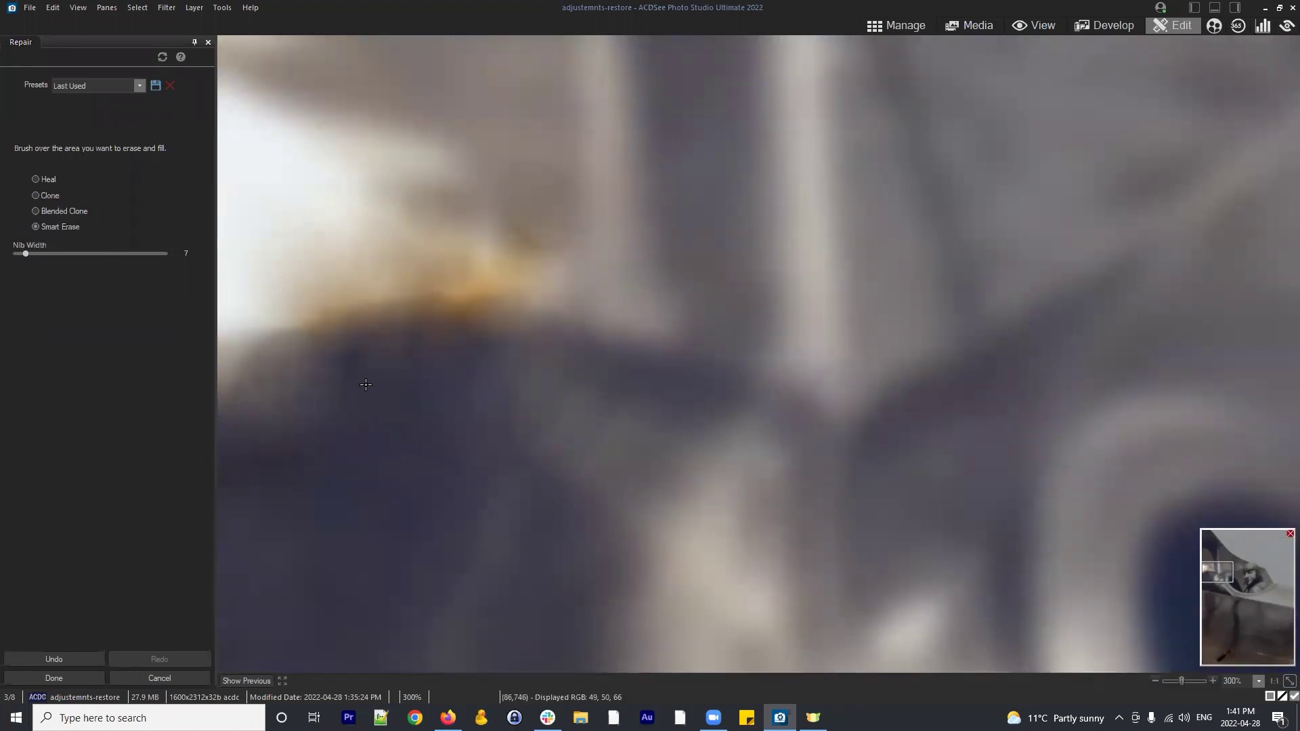
drag(329, 357, 524, 325)
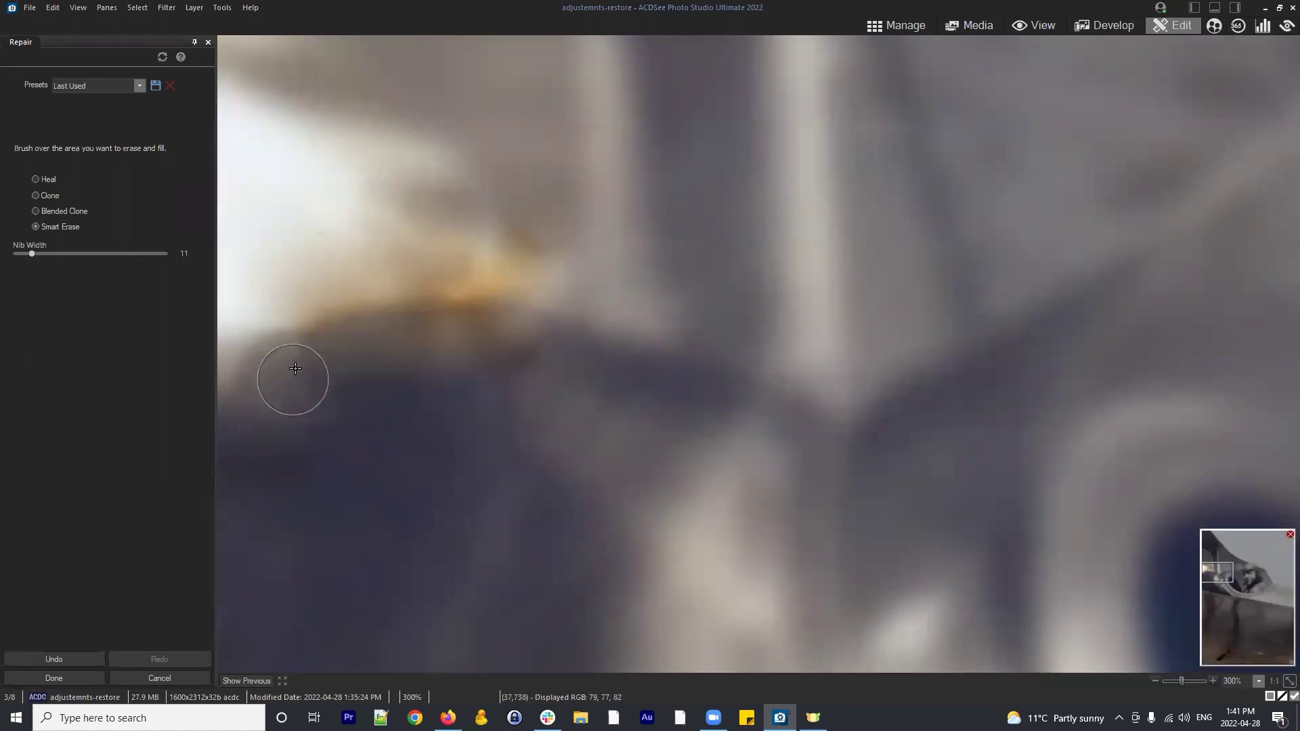
Brush the orange stain's lower edge with Smart Erase at nib width 11, and blend its right end with Blended Clone at nib width 14
mouse_move(295, 368)
mouse_down()
mouse_move(368, 343)
mouse_move(325, 359)
mouse_move(554, 322)
mouse_up()
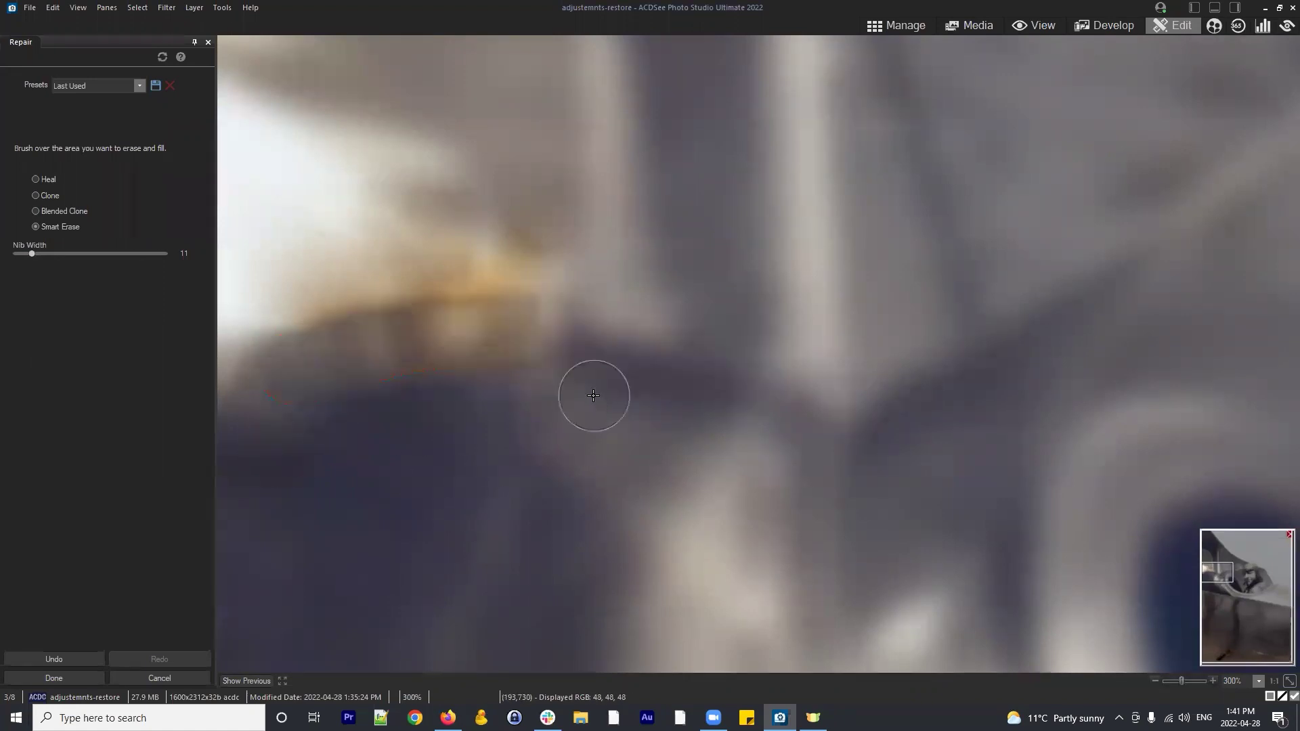
click(609, 274)
click(36, 210)
right_click(599, 296)
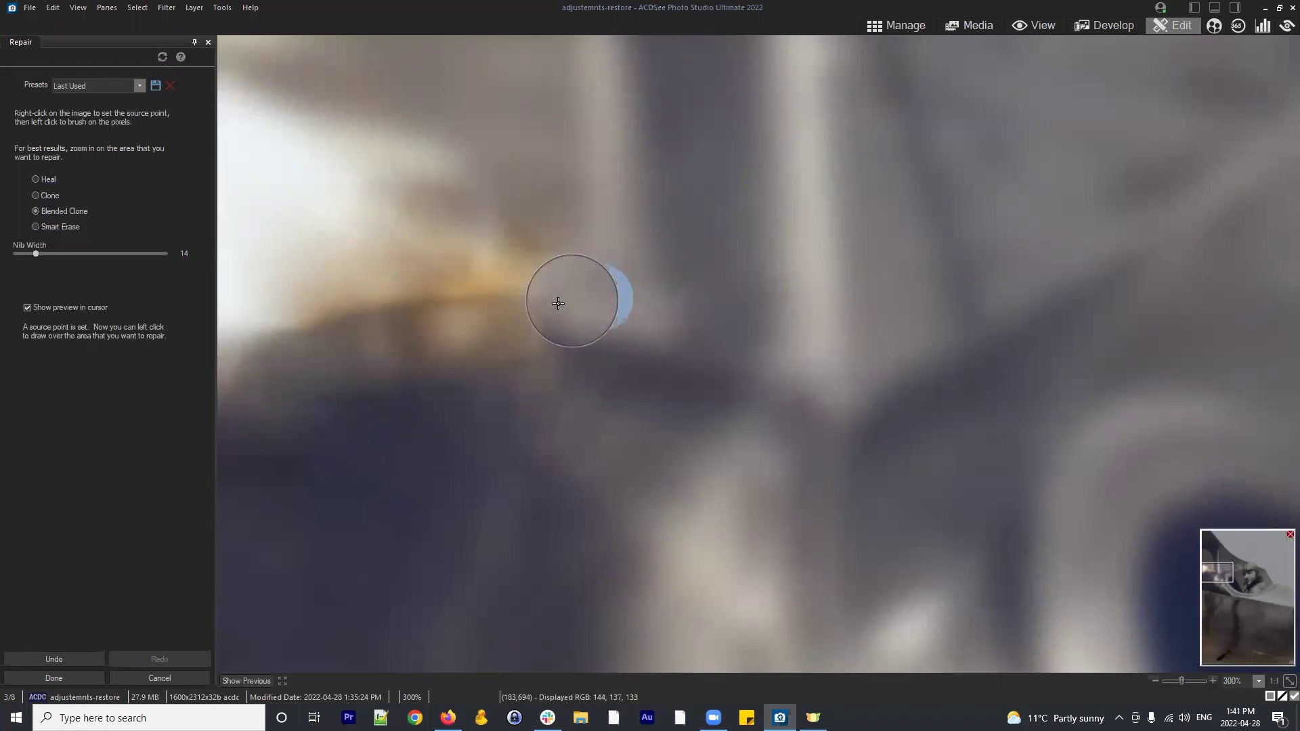
click(557, 304)
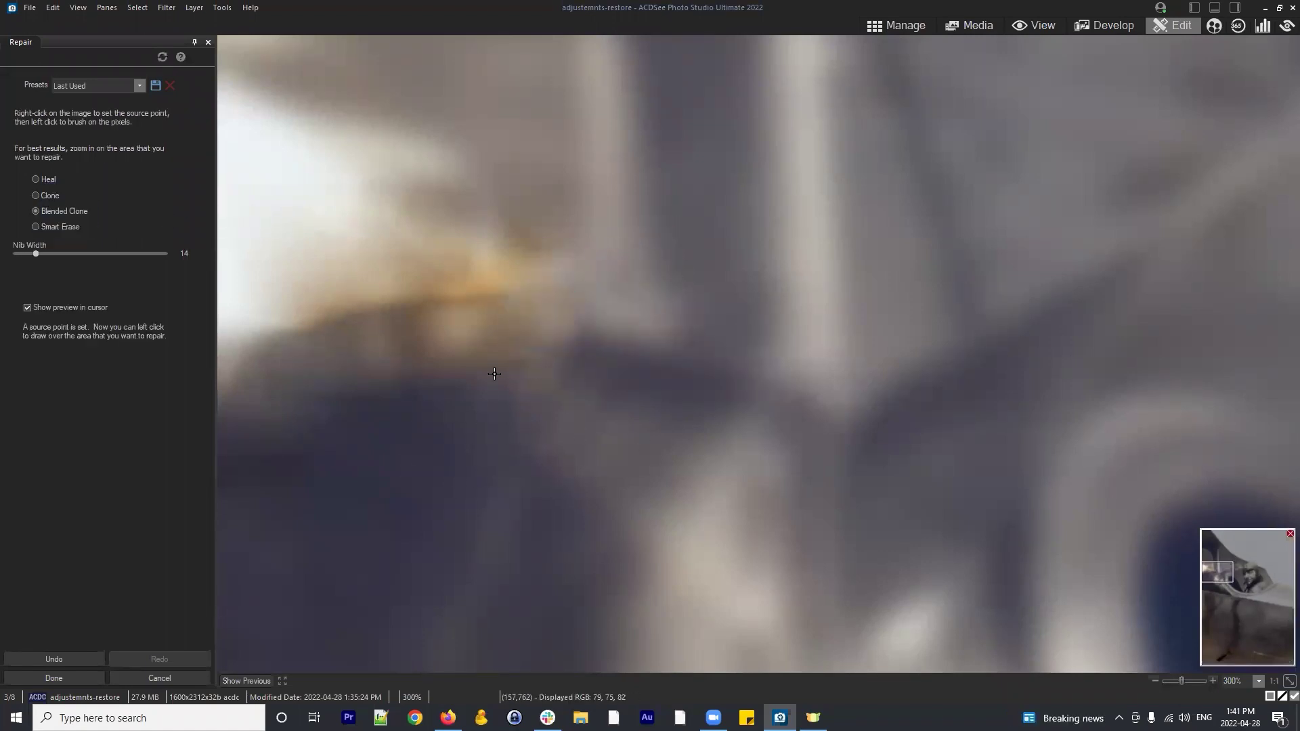
Blend dark blue over the brown fringe beneath the orange stain with Blended Clone at nib width 13, sampling from the dark area below
click(304, 461)
click(371, 372)
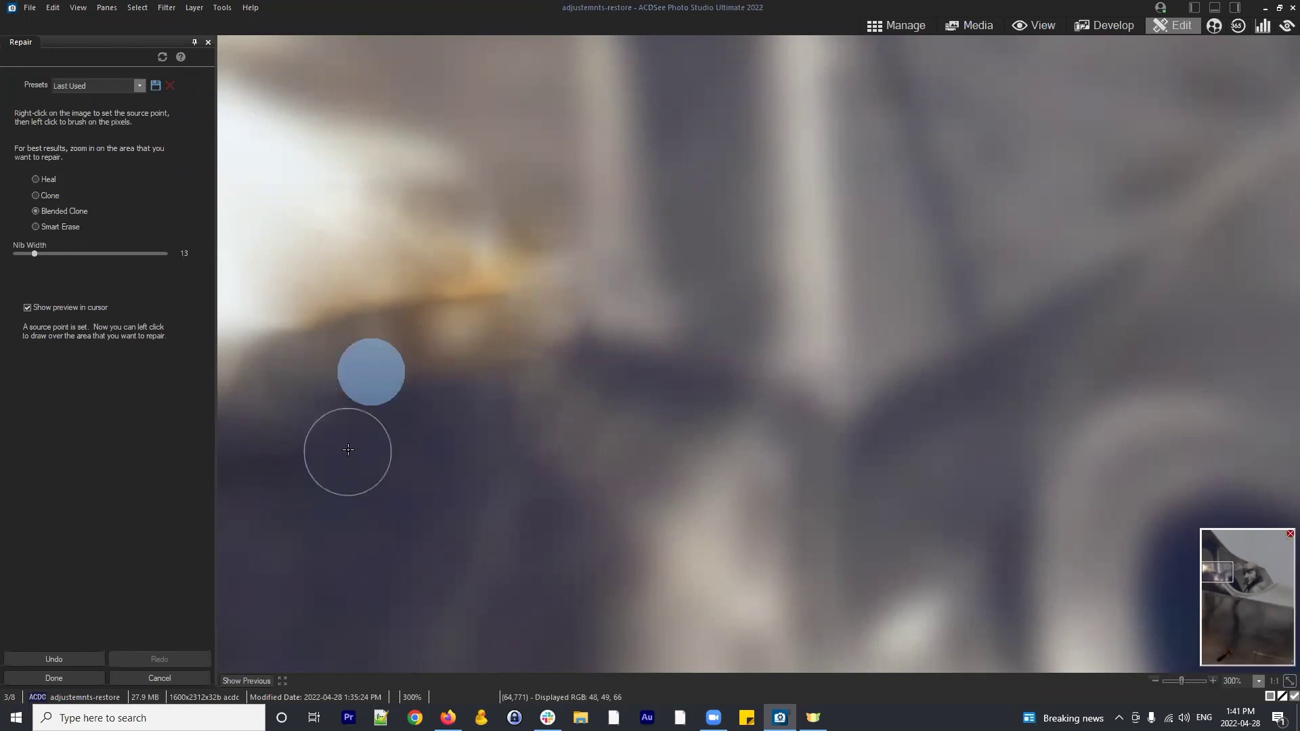
click(415, 377)
click(368, 488)
click(470, 363)
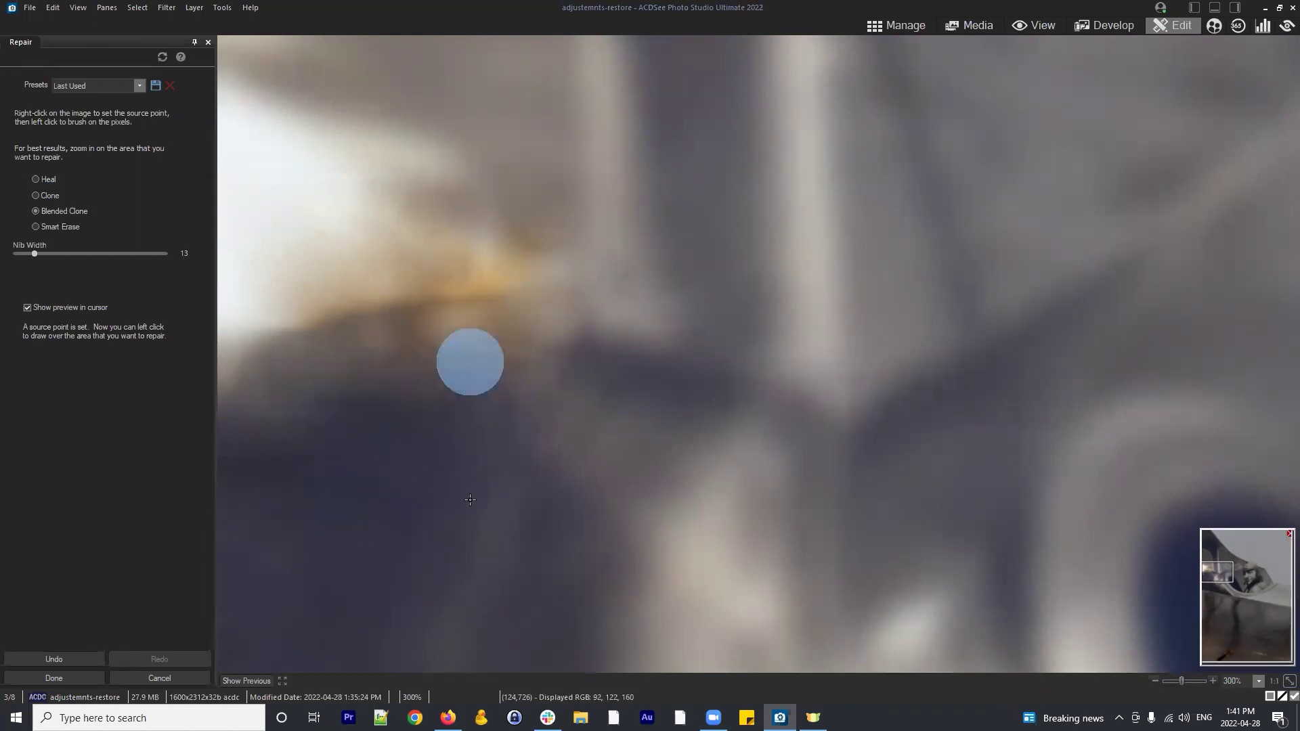
click(308, 458)
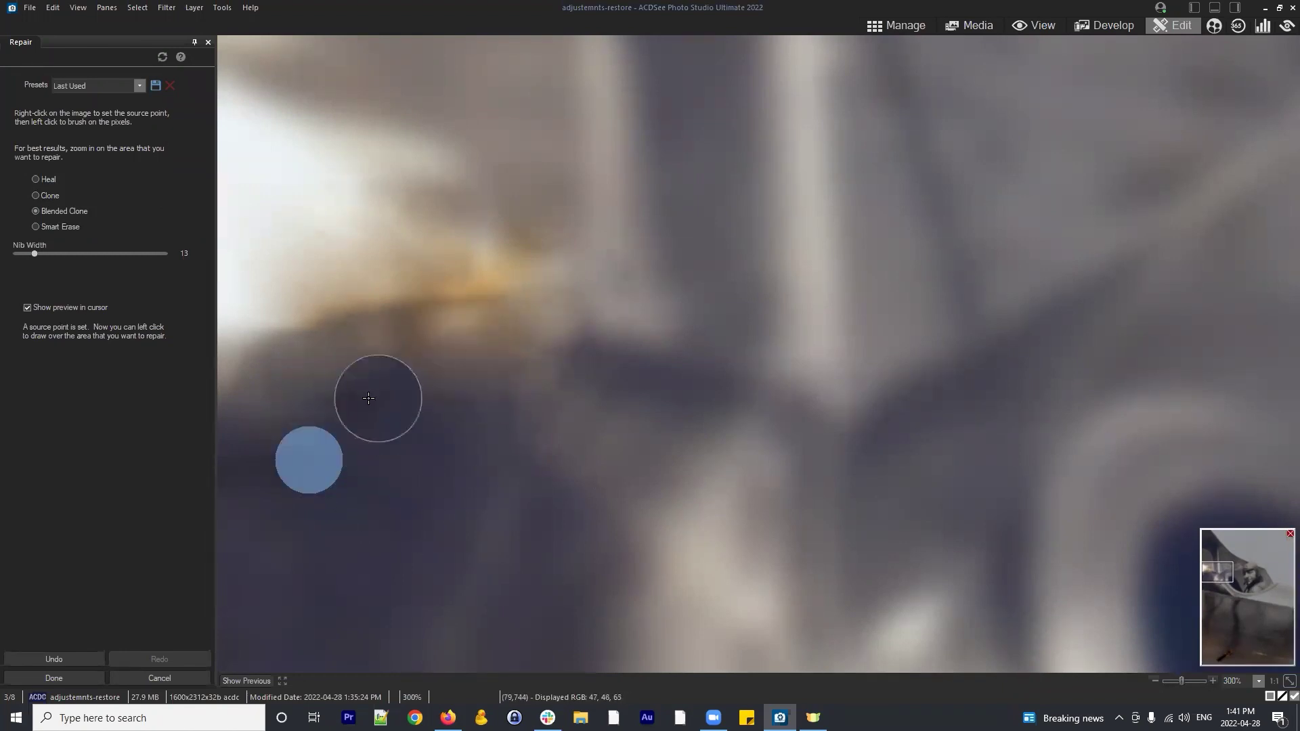
click(371, 394)
Check the whole photo, apply the repairs to the Low Pass (color) layer, and show and select the High Pass (texture) layer
scroll(563, 409, down, 5)
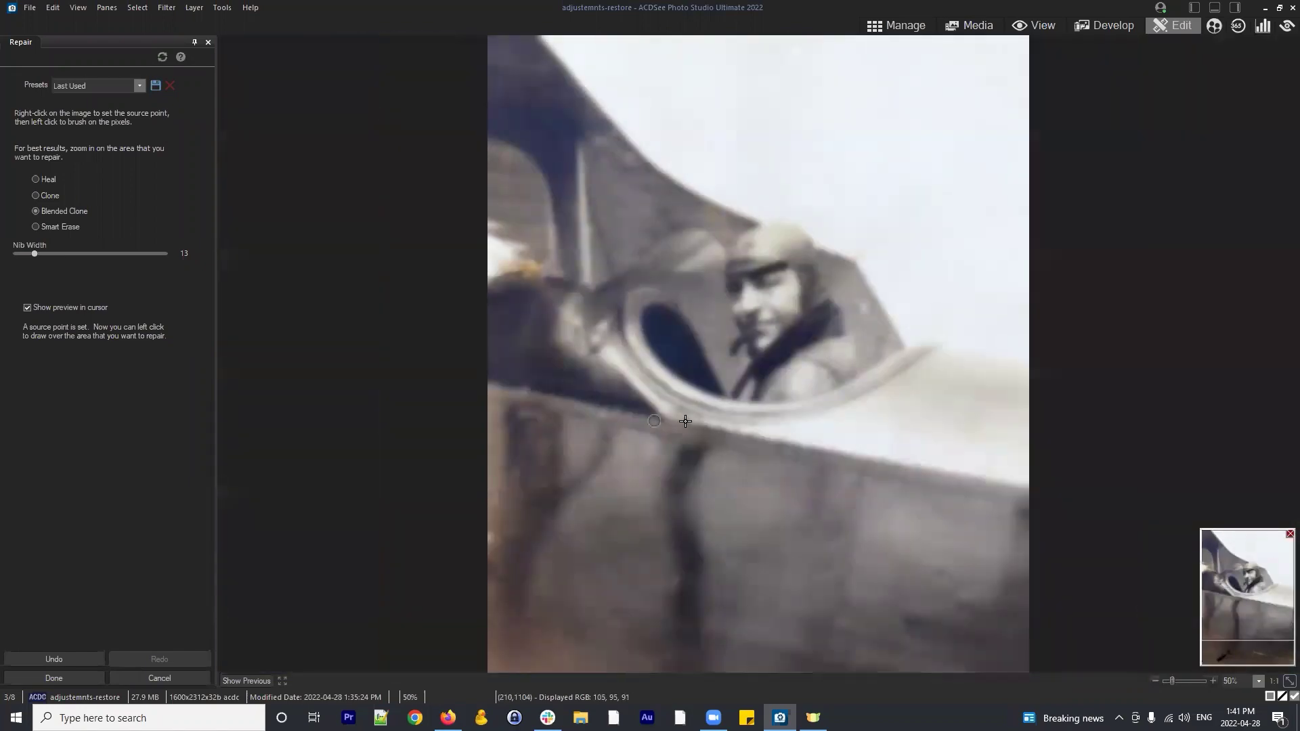
scroll(714, 382, down, 2)
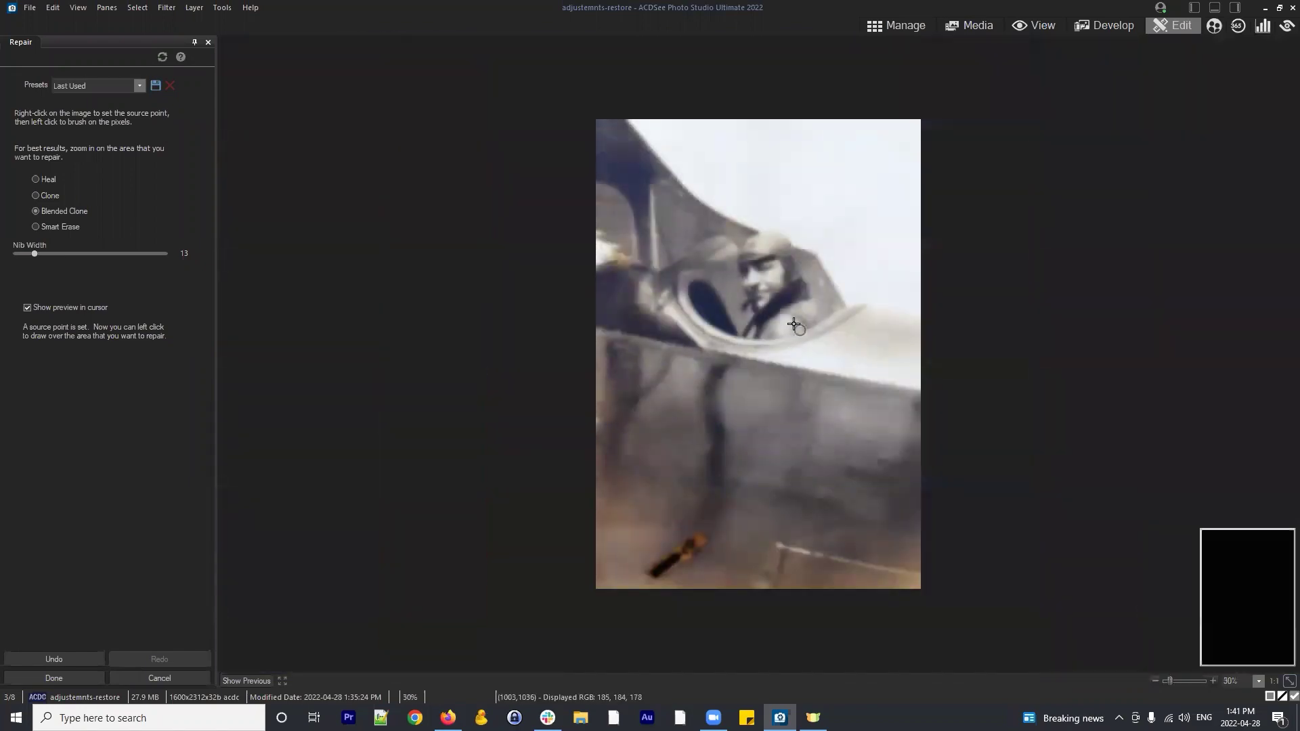
scroll(794, 338, up, 4)
click(595, 166)
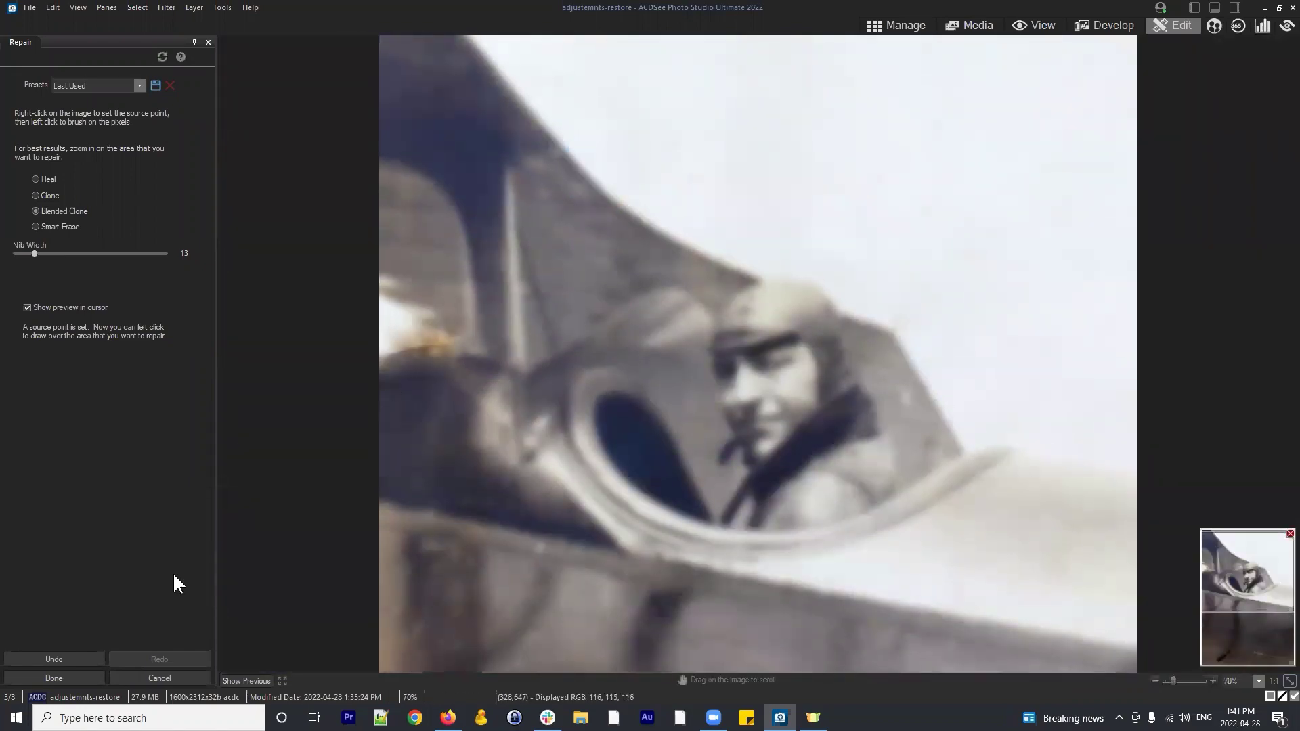
click(51, 679)
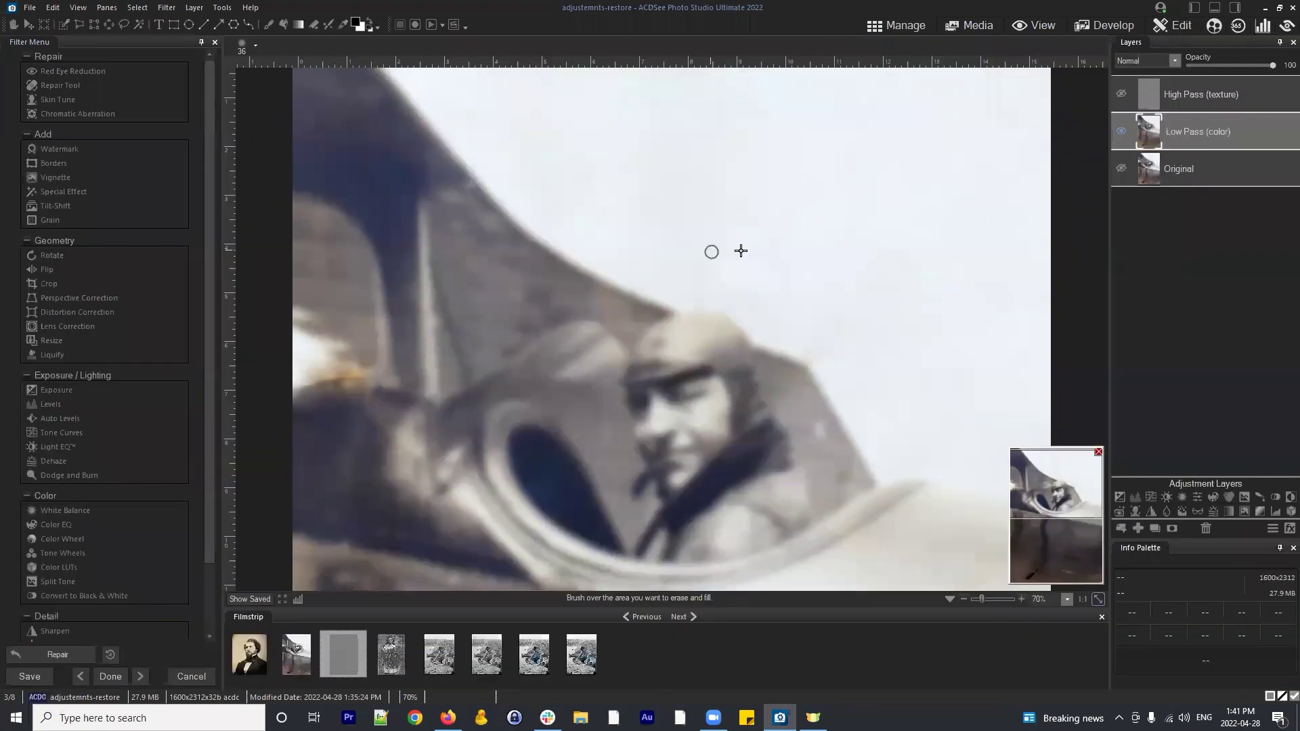
scroll(778, 278, down, 4)
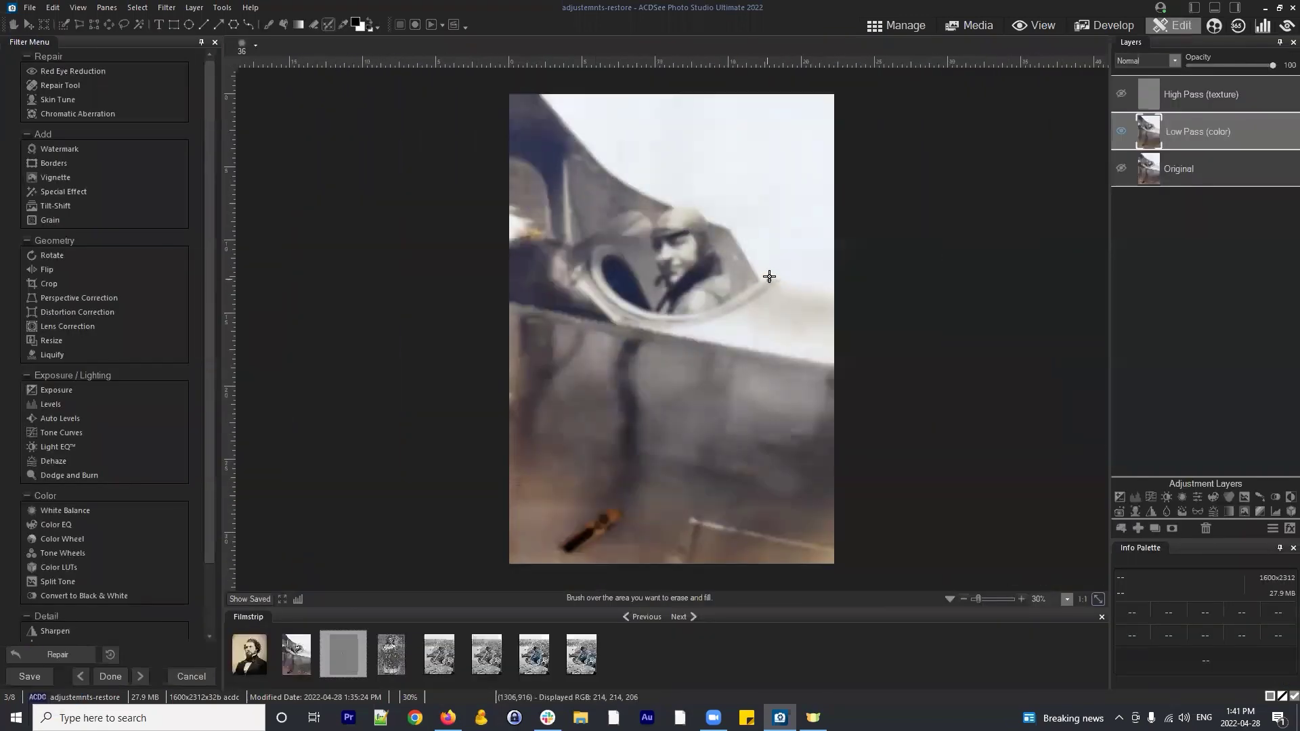
click(1120, 94)
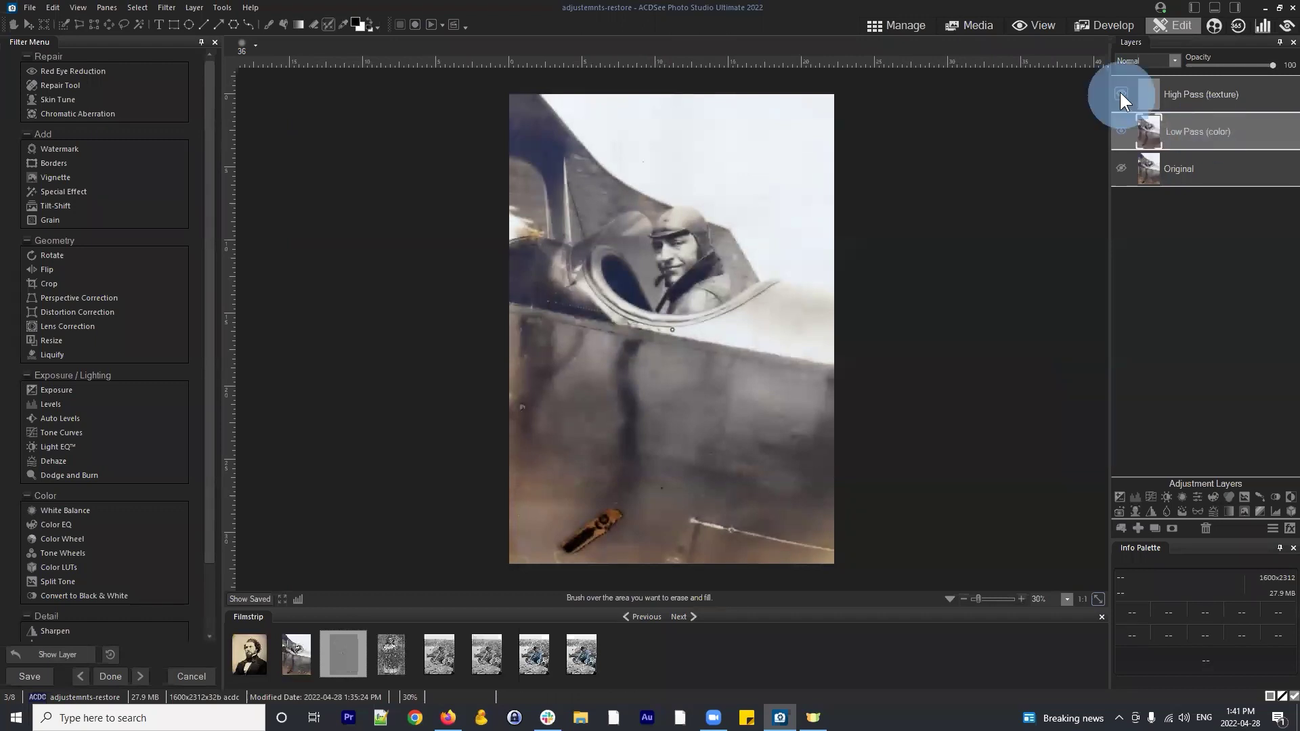
click(1216, 94)
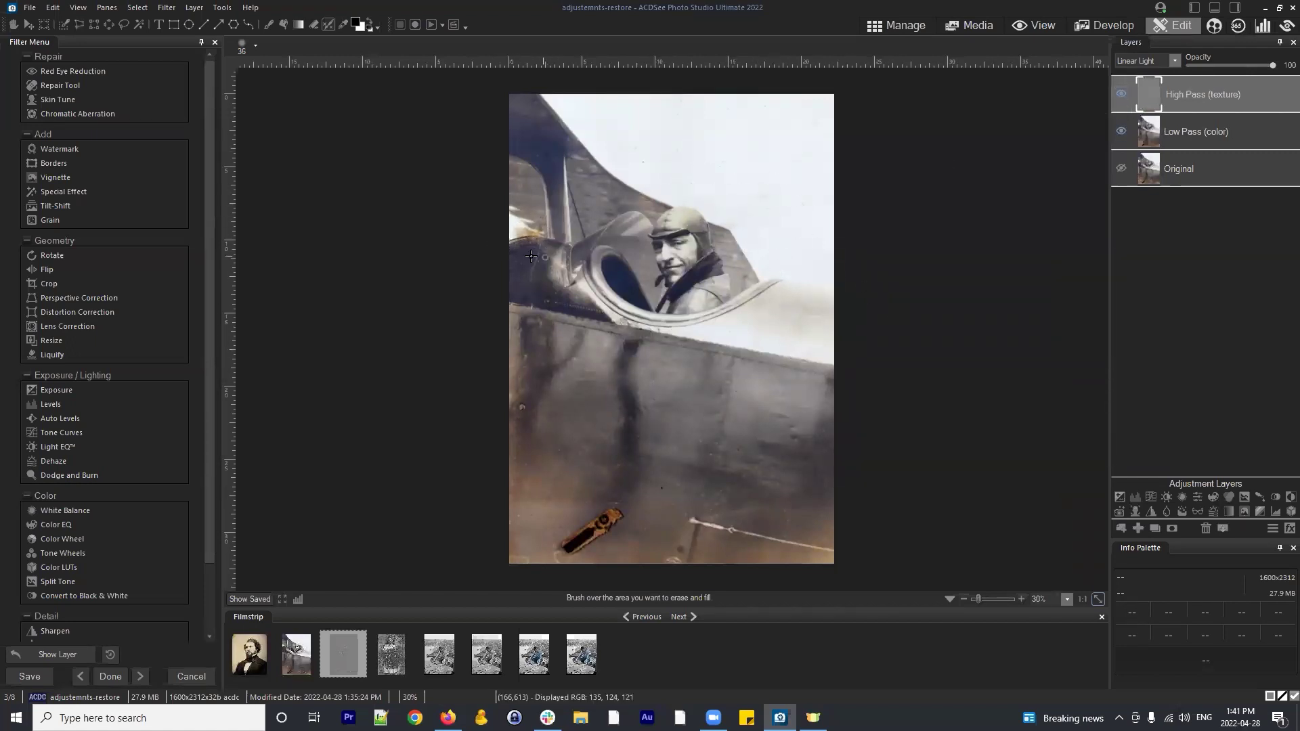
Inspect the wing, cockpit, fuselage and pilot areas of the combined photo for remaining damage
scroll(531, 256, up, 2)
drag(615, 197, 478, 97)
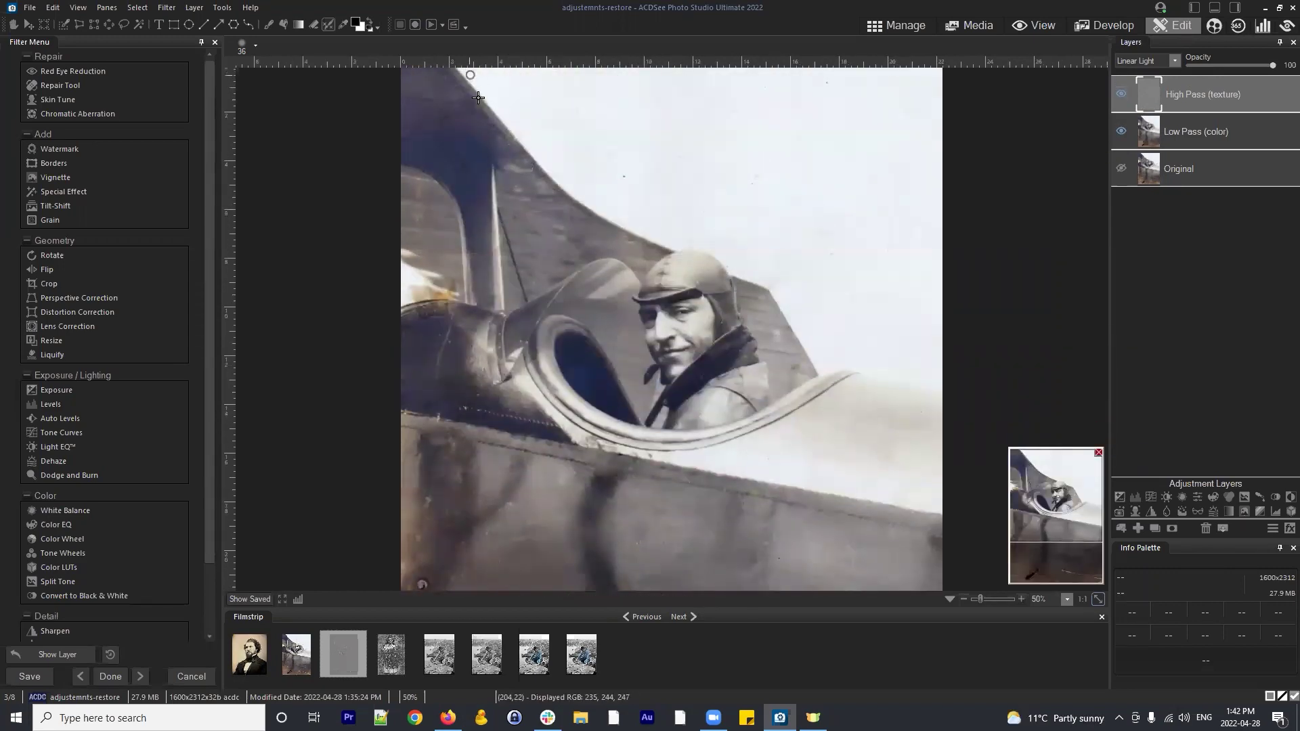
drag(567, 494, 566, 265)
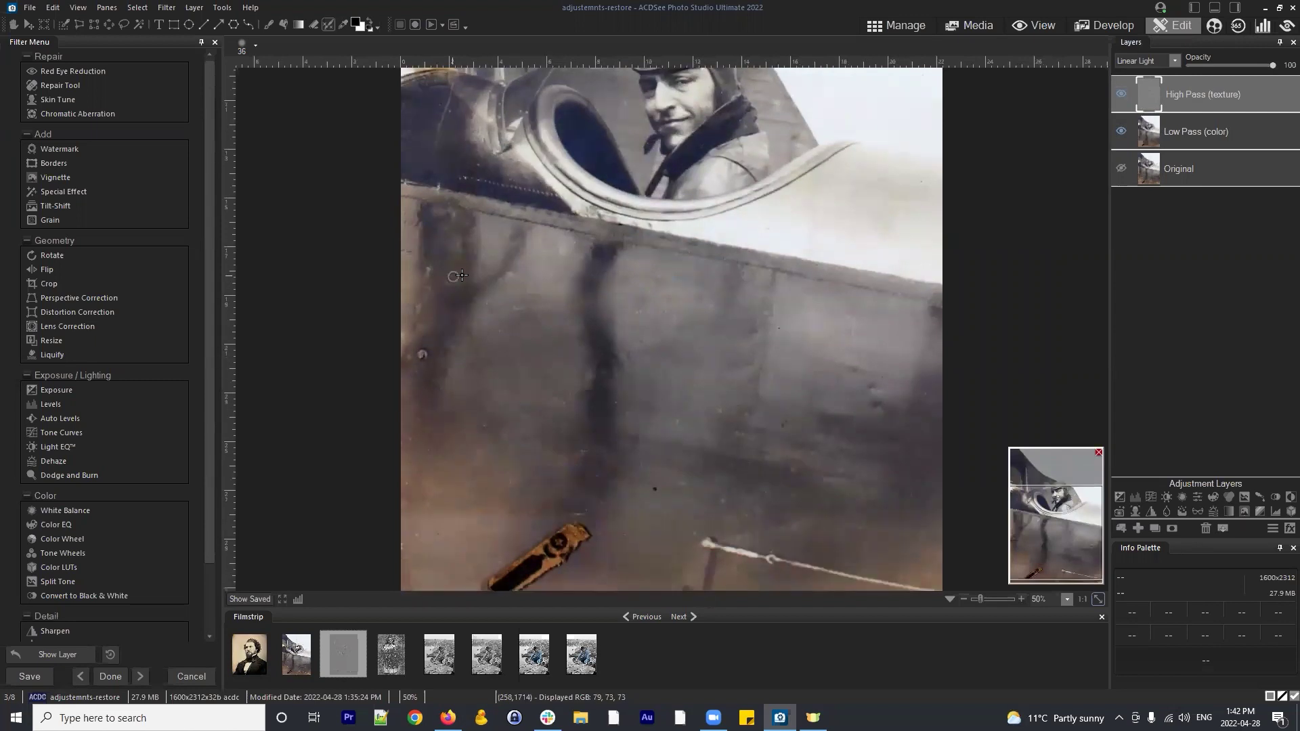
drag(837, 317, 827, 547)
drag(689, 515, 688, 377)
scroll(552, 325, up, 3)
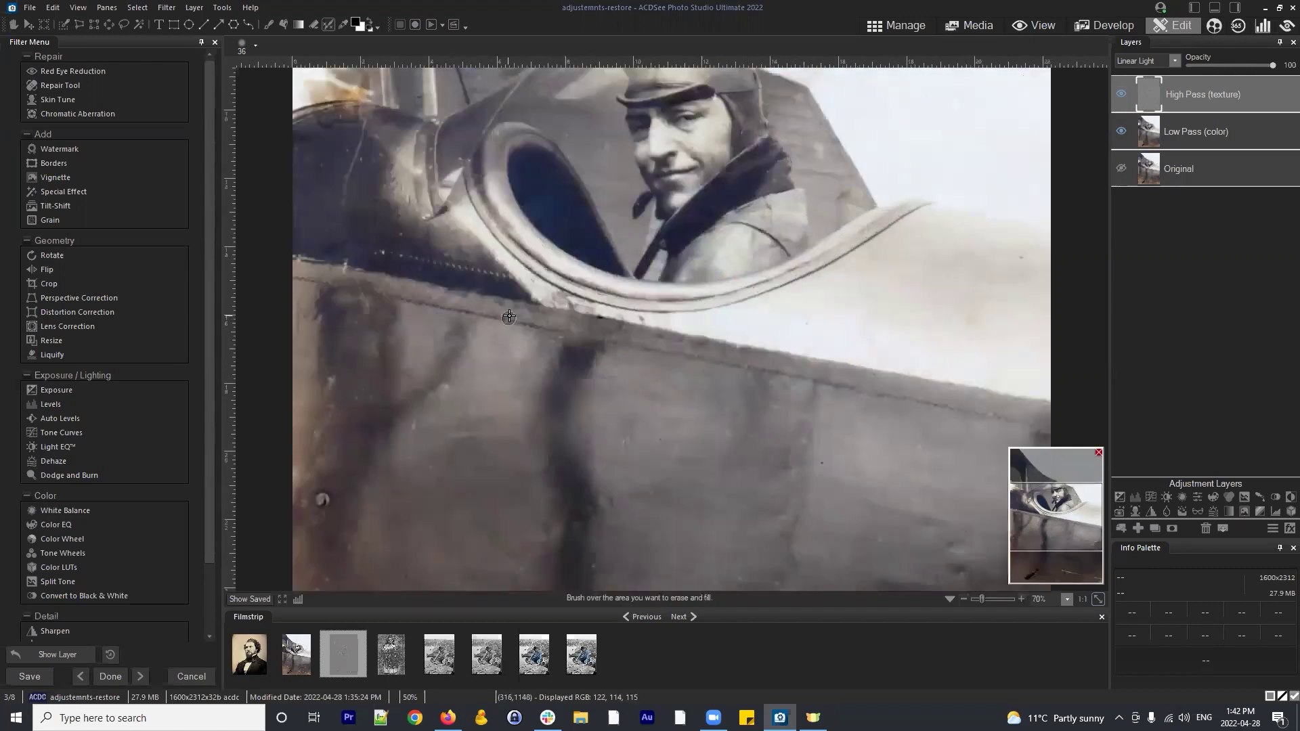
drag(426, 377, 509, 353)
drag(789, 333, 881, 342)
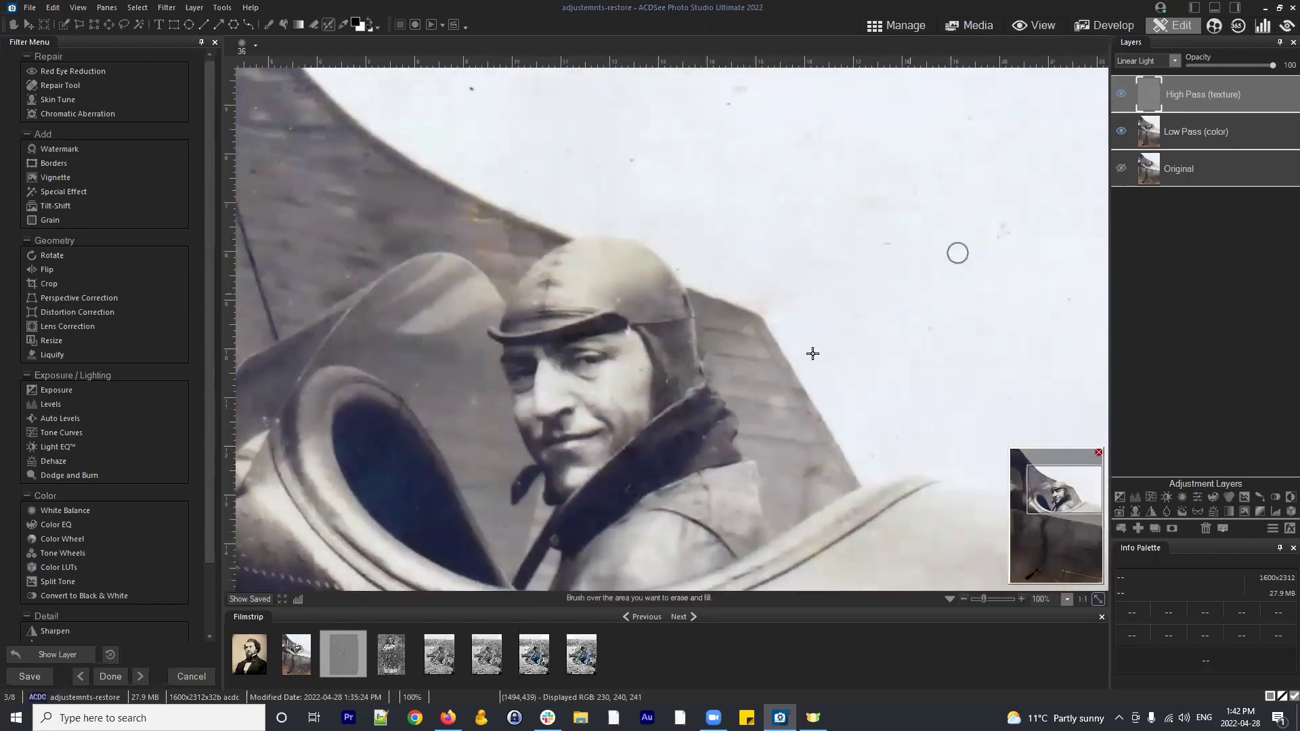
scroll(809, 351, down, 4)
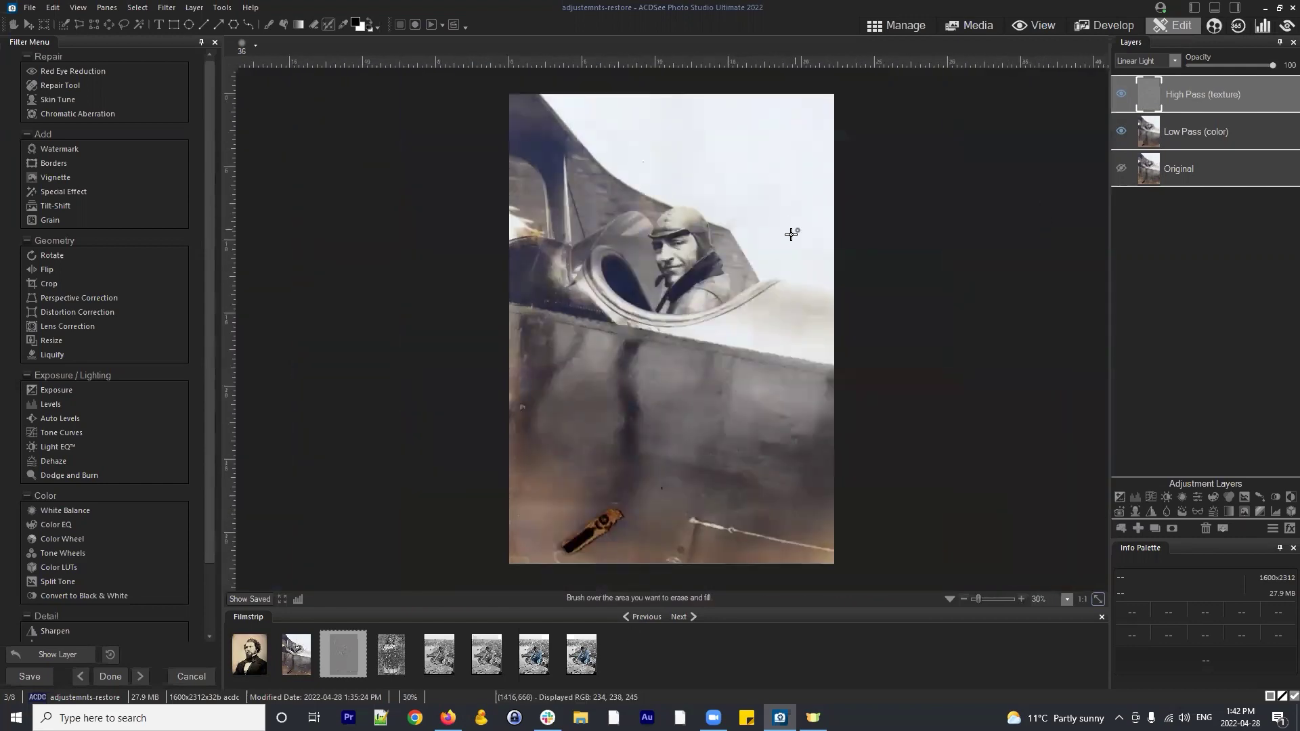
scroll(791, 234, up, 1)
Move the Original layer above the High Pass (texture) layer and make it visible
drag(1186, 174, 1184, 85)
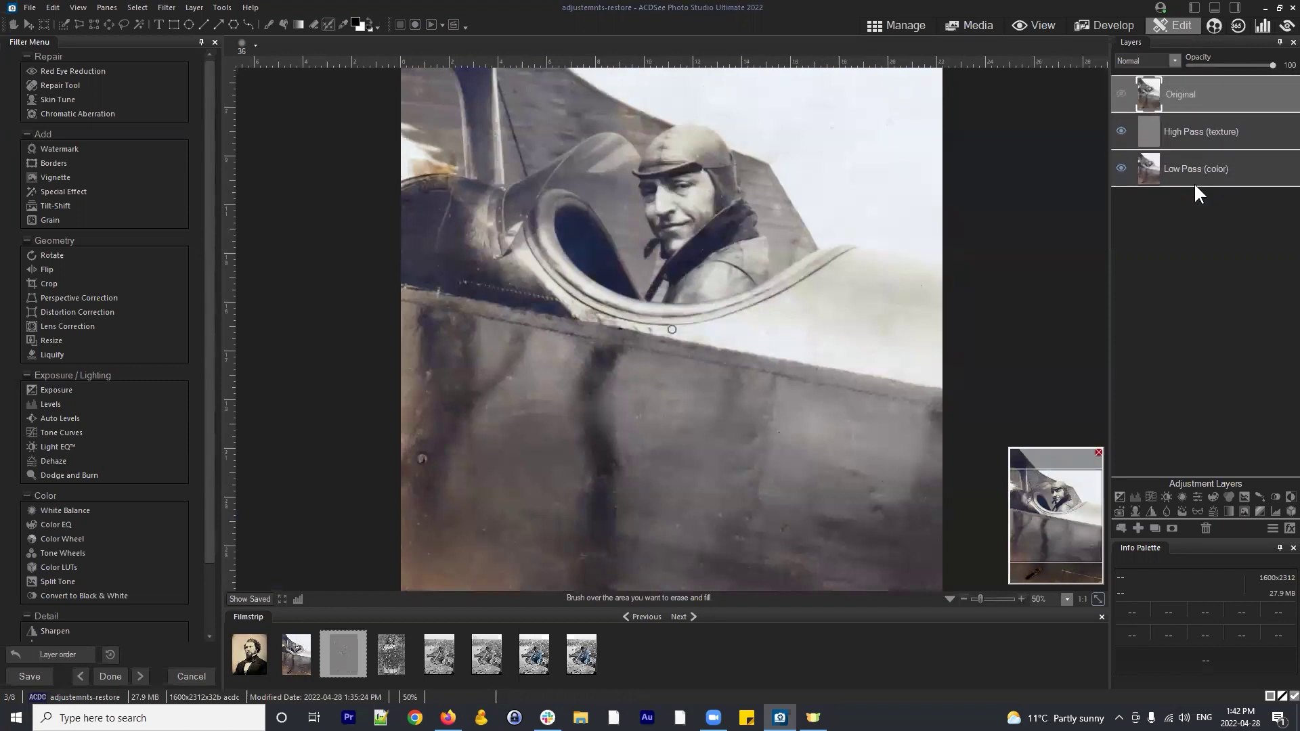
click(1121, 93)
scroll(794, 227, down, 1)
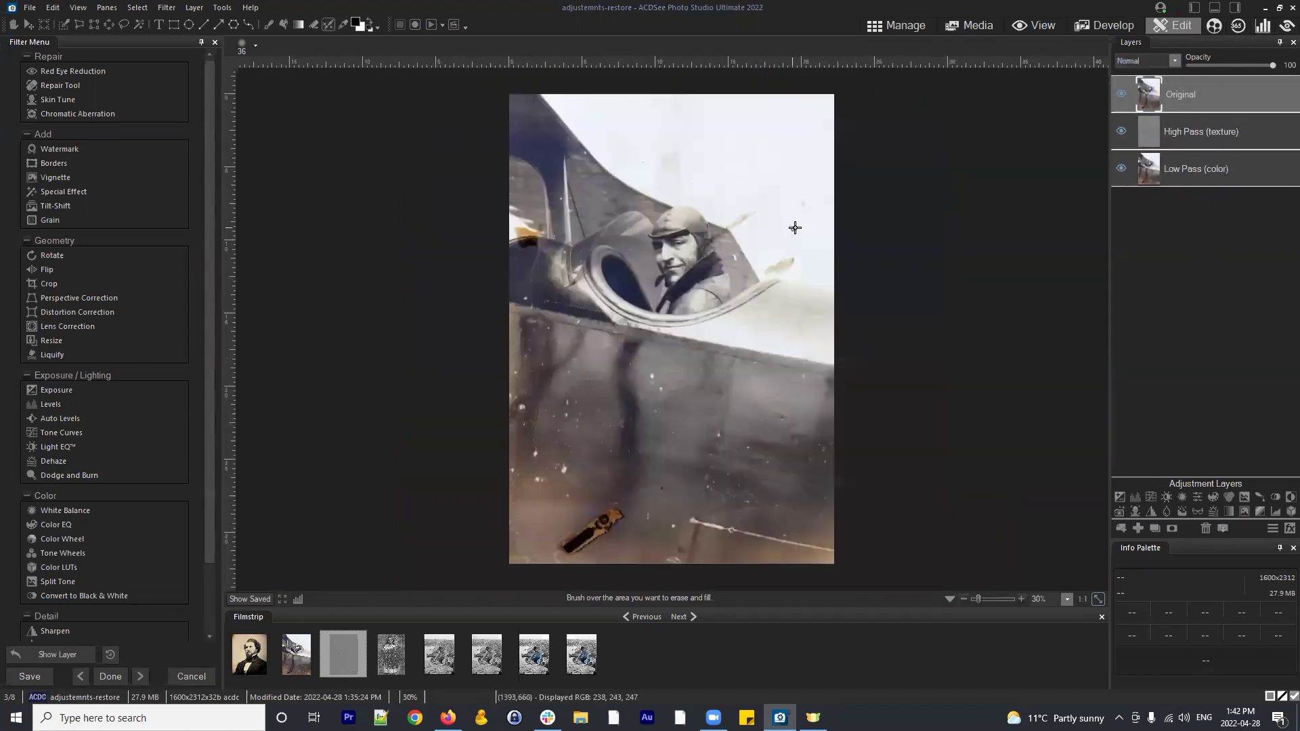
Compare the restored photo with the unrepaired one by repeatedly toggling the Original layer's visibility, leaving that layer hidden
click(1121, 95)
click(1120, 93)
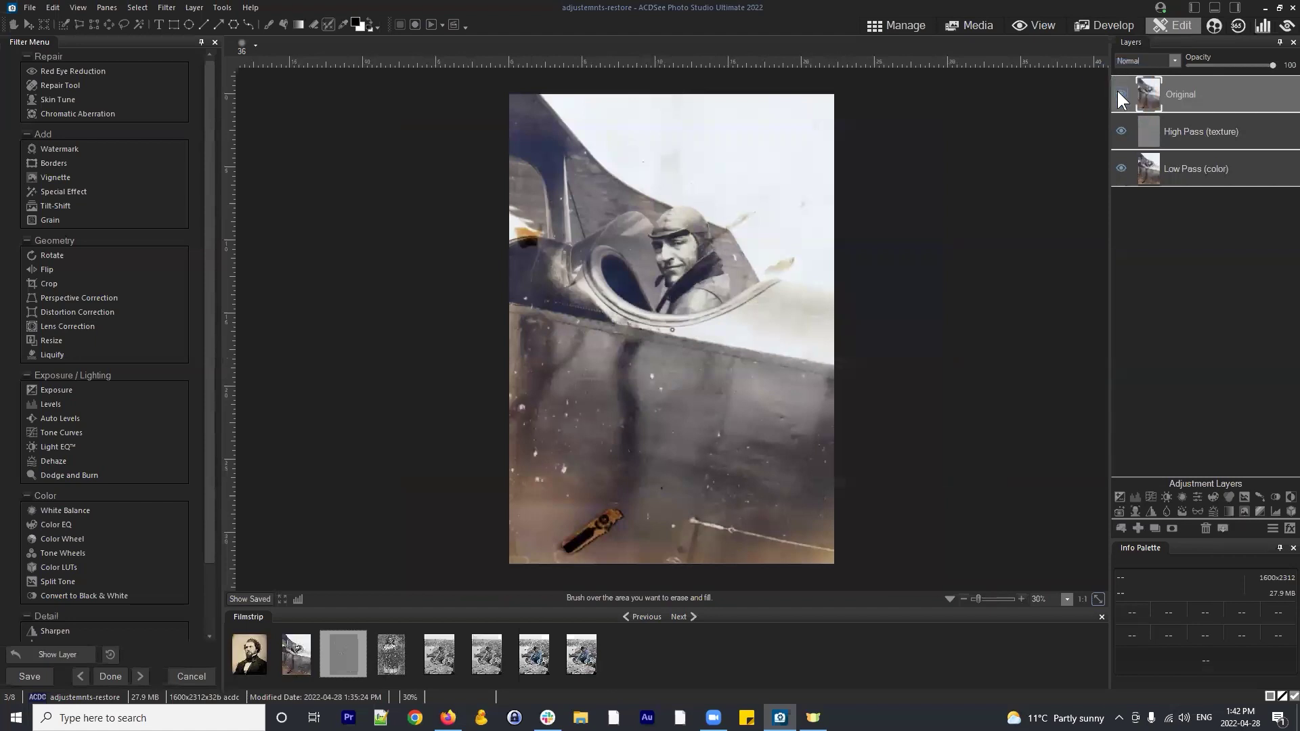
click(1119, 95)
click(1121, 96)
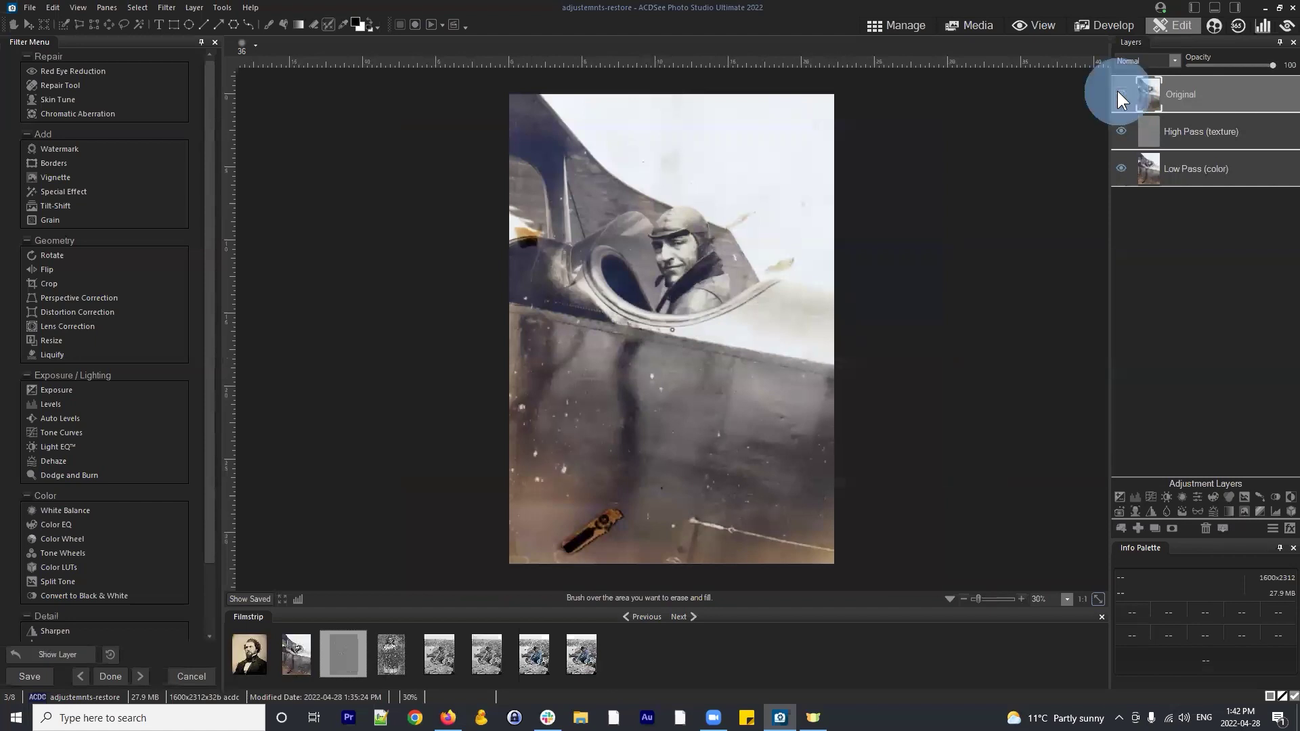
click(1118, 95)
click(1119, 95)
click(1121, 95)
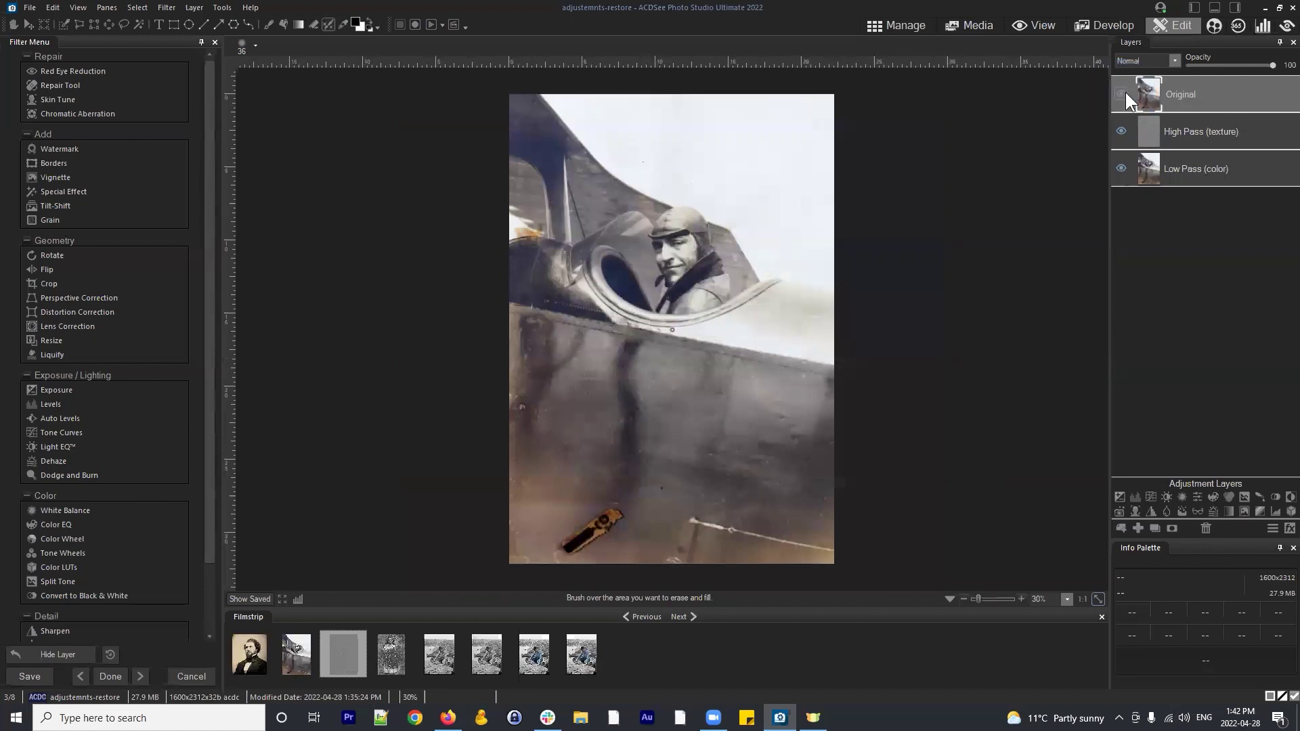
click(1121, 94)
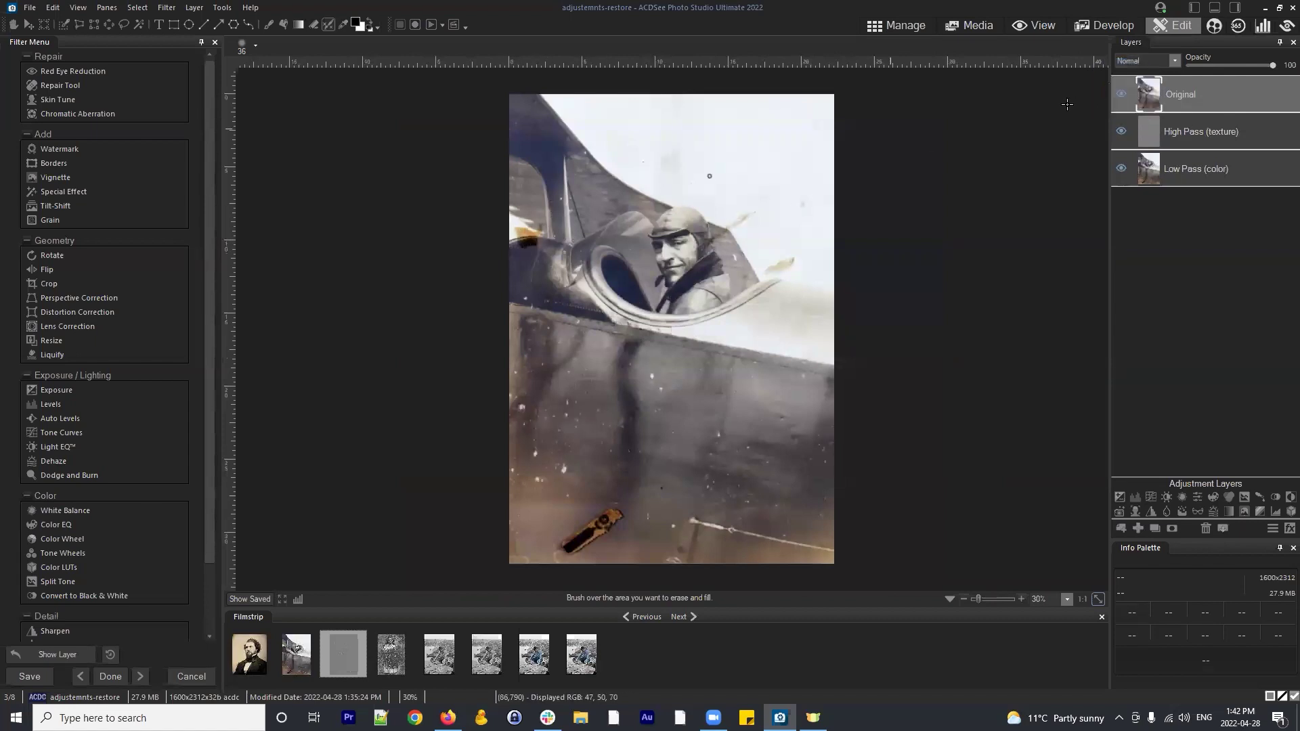
click(1121, 95)
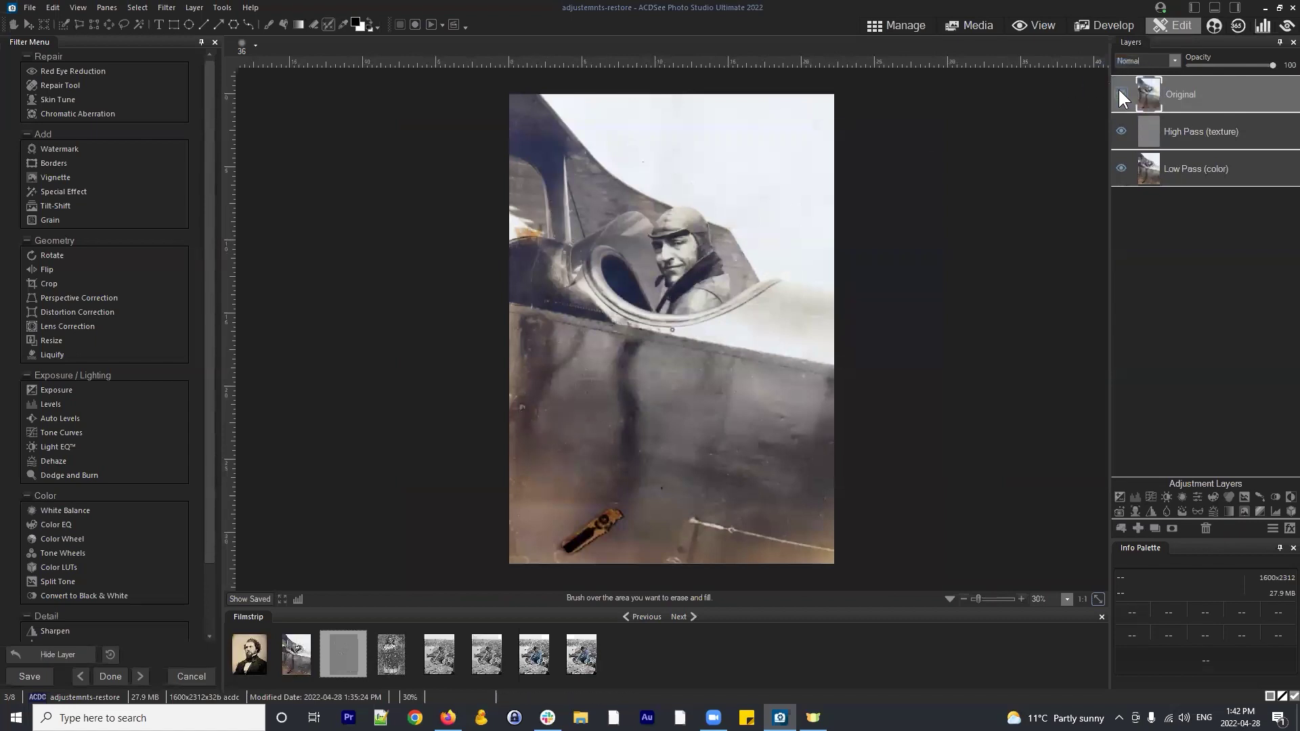
click(1121, 96)
click(1121, 96)
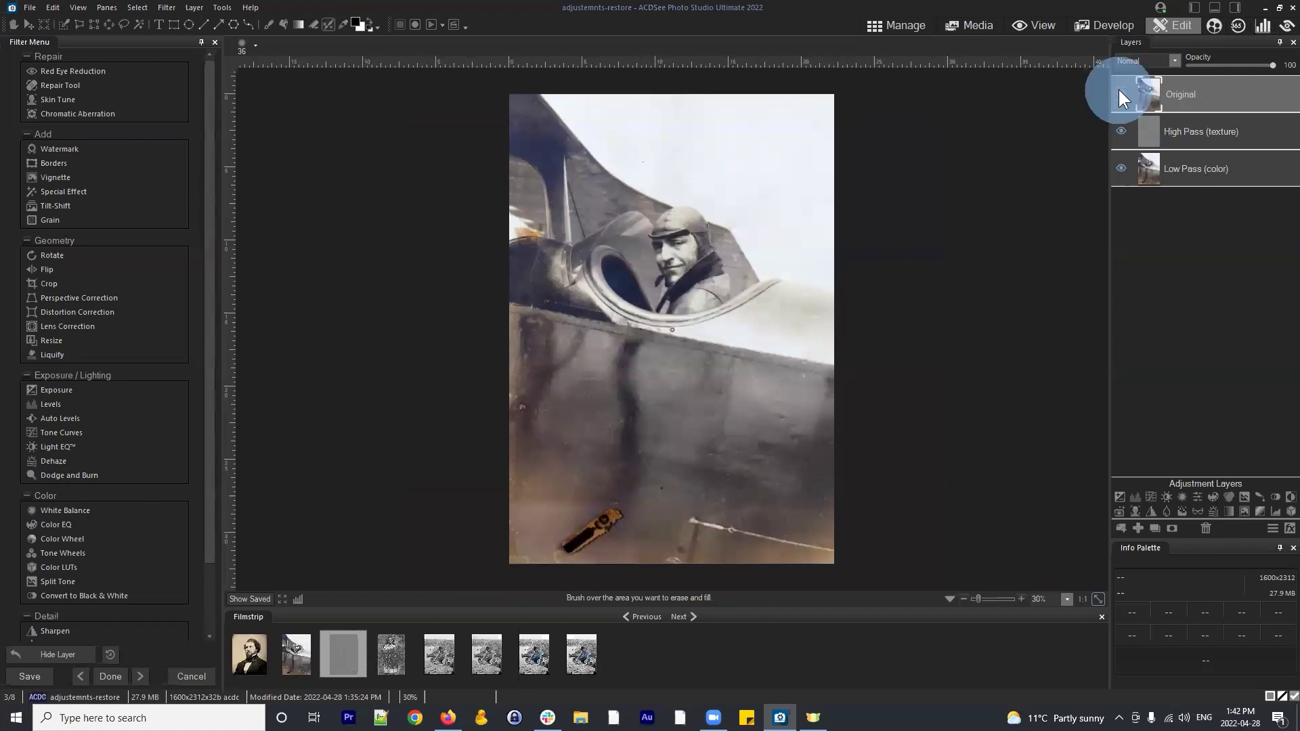
click(1121, 96)
click(1121, 96)
click(1121, 95)
click(1121, 95)
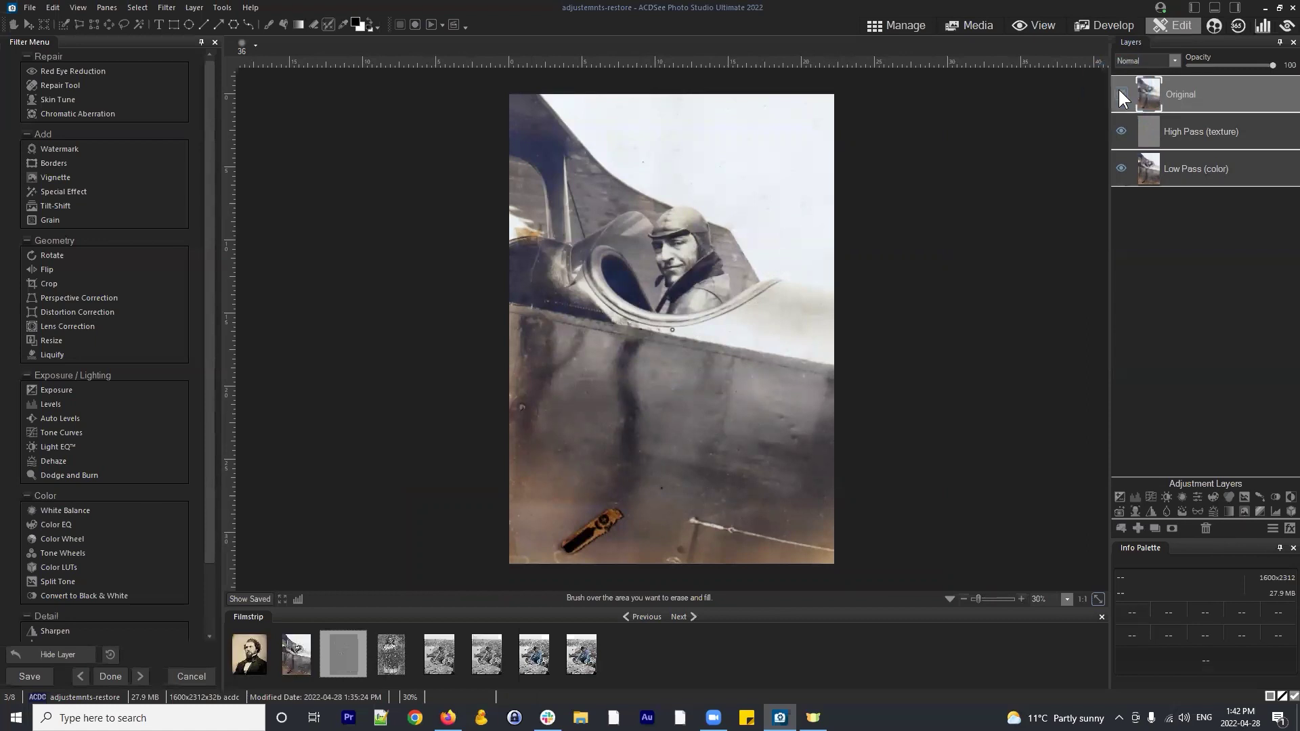
click(1121, 96)
click(1121, 96)
click(1121, 95)
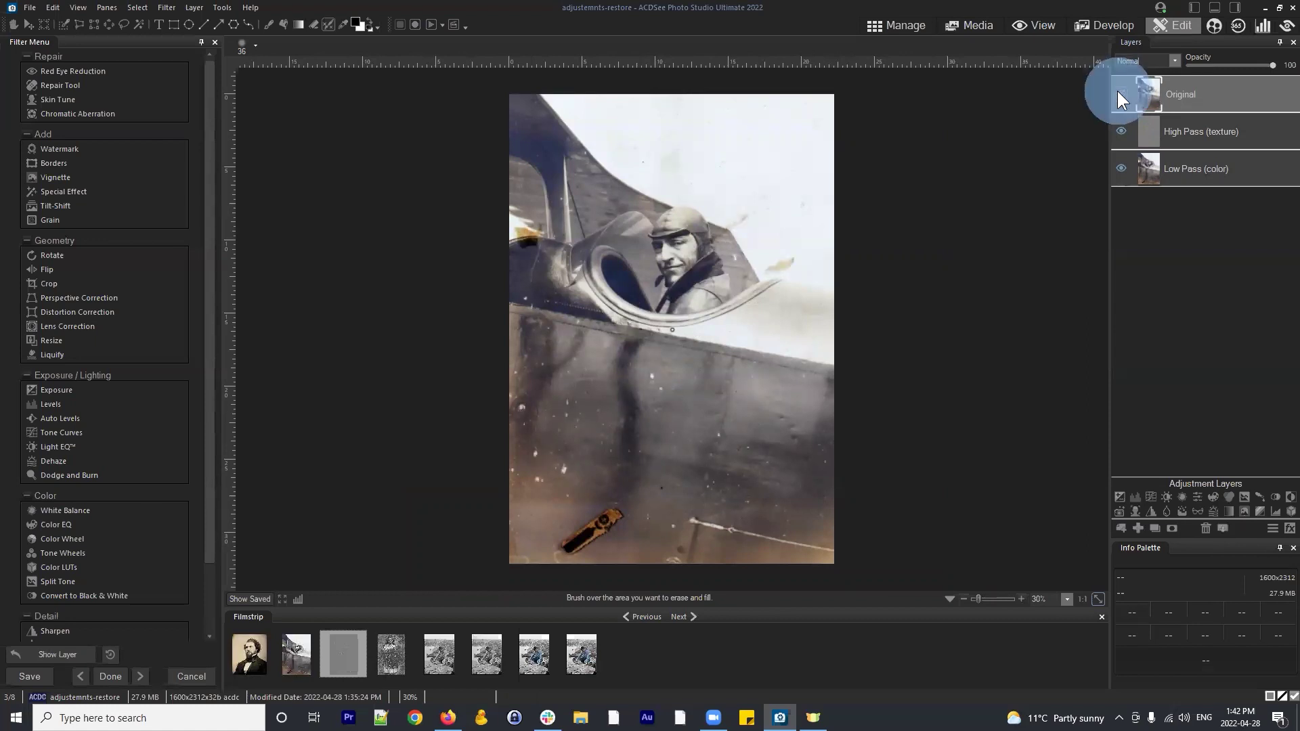
click(1121, 95)
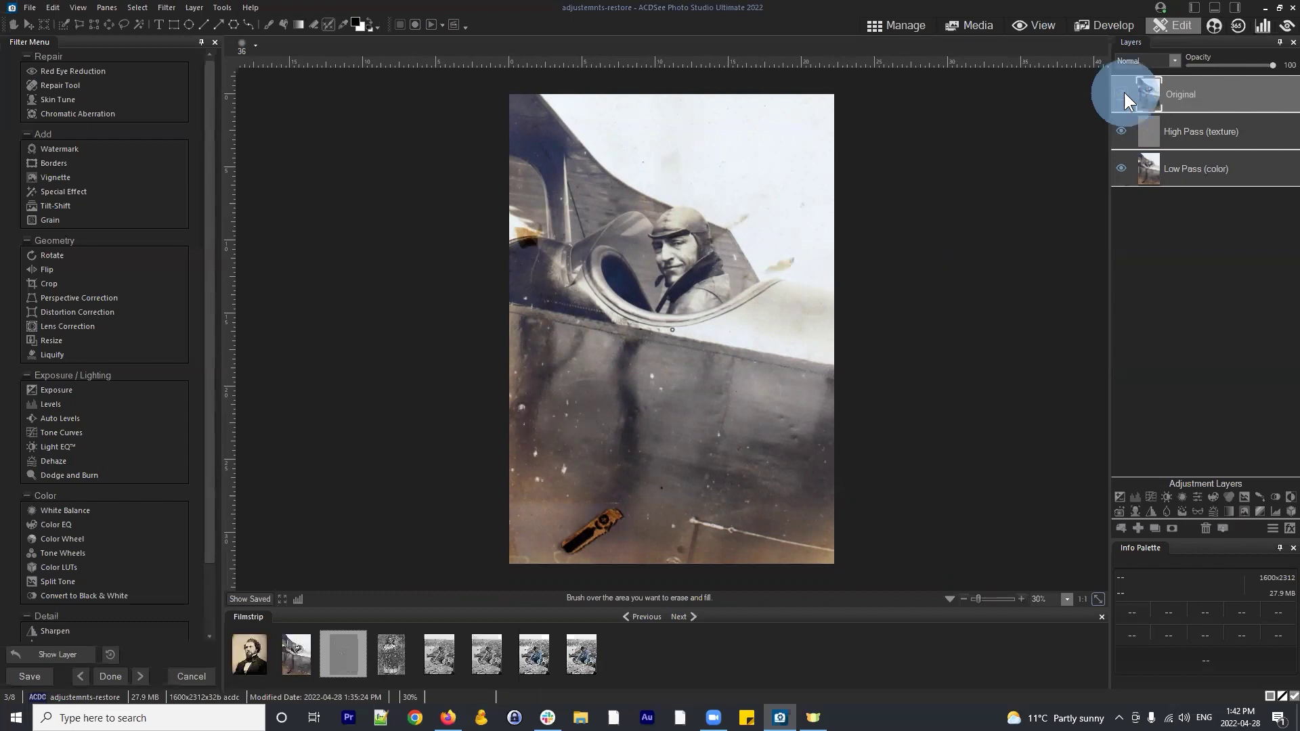
click(1122, 92)
Isolate the High Pass (texture) layer by selecting it and hiding the Low Pass (color) layer
click(1227, 165)
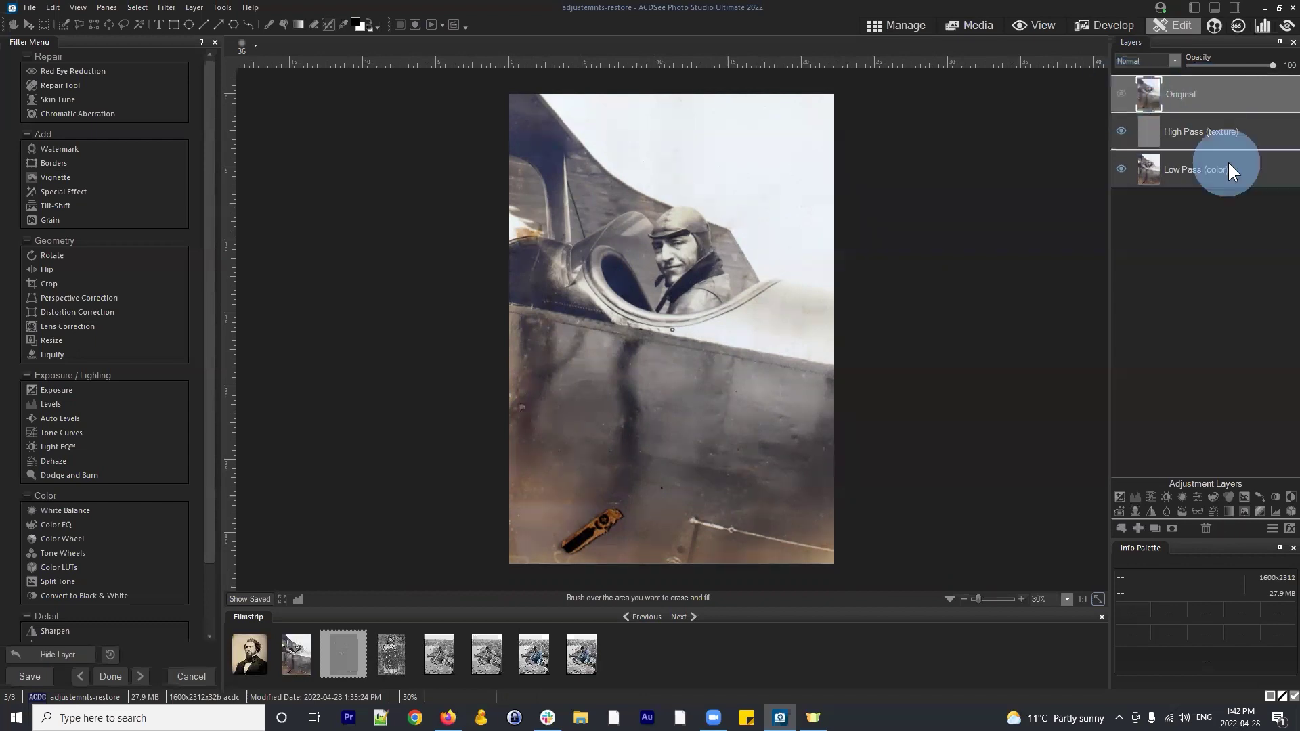
click(1206, 131)
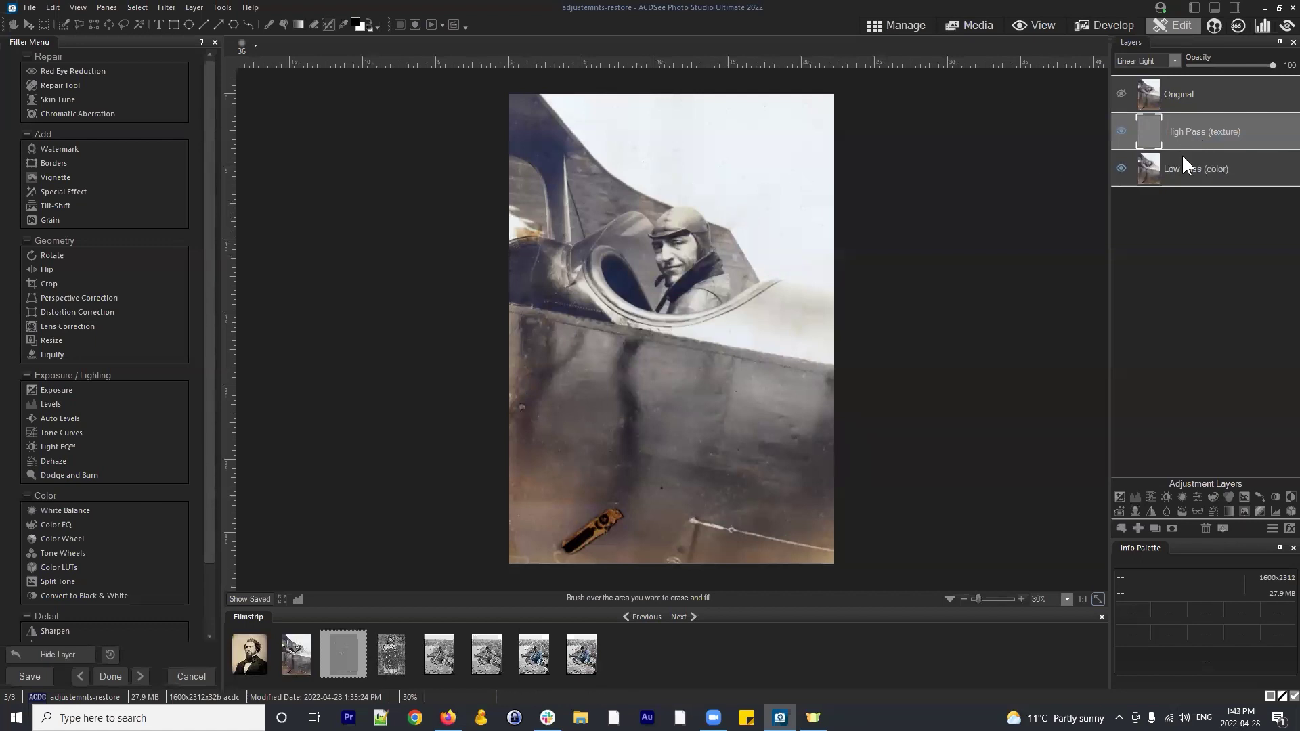
click(1122, 168)
Erase the leftover stain texture below the curved cowling edge on the High Pass layer with Smart Erase at nib width 14
click(61, 83)
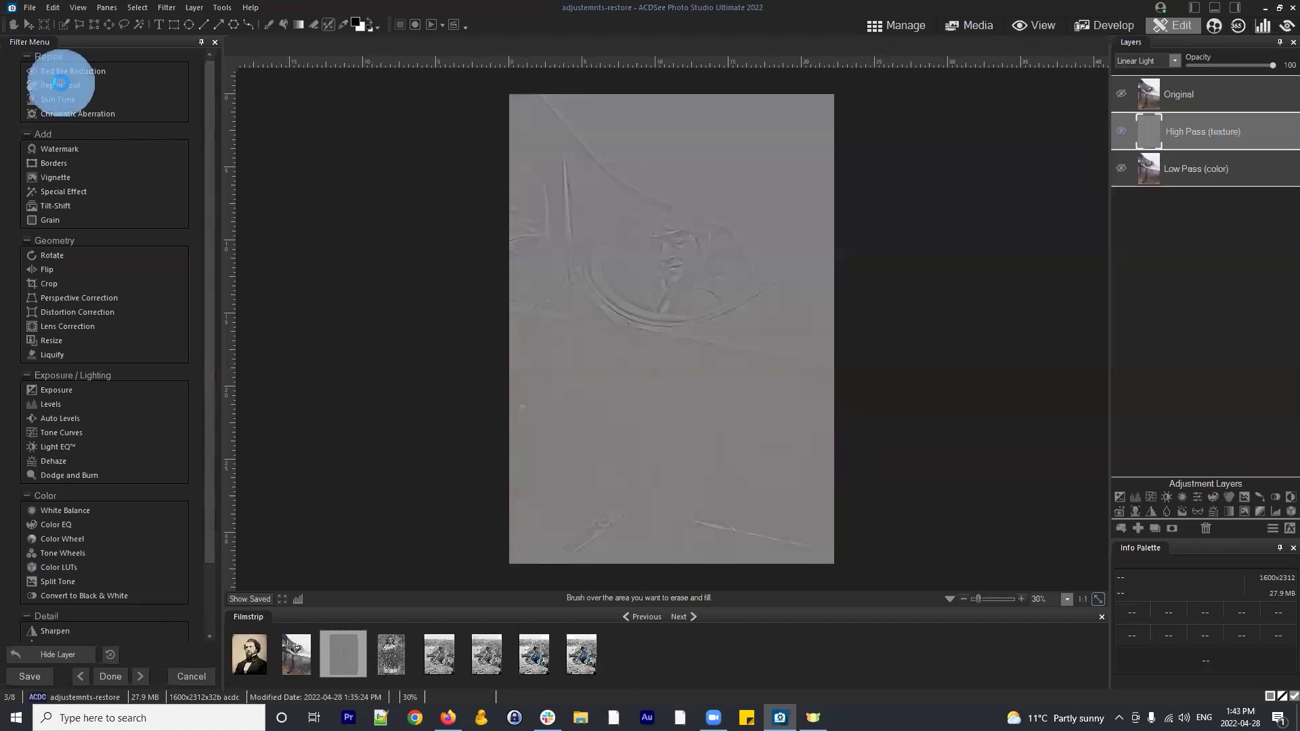
scroll(609, 241, up, 5)
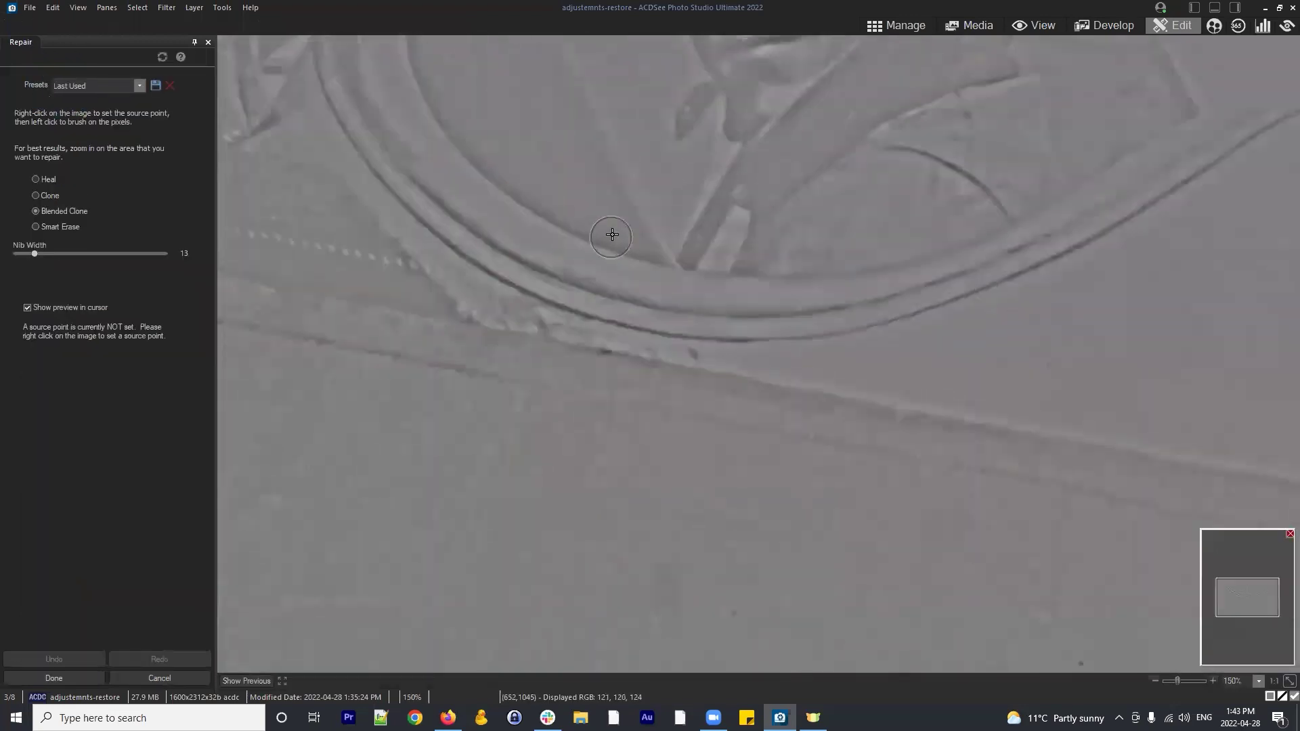
drag(527, 138, 877, 312)
mouse_move(557, 169)
mouse_down()
mouse_move(369, 220)
mouse_move(1029, 317)
mouse_move(1029, 346)
mouse_up()
scroll(319, 209, up, 2)
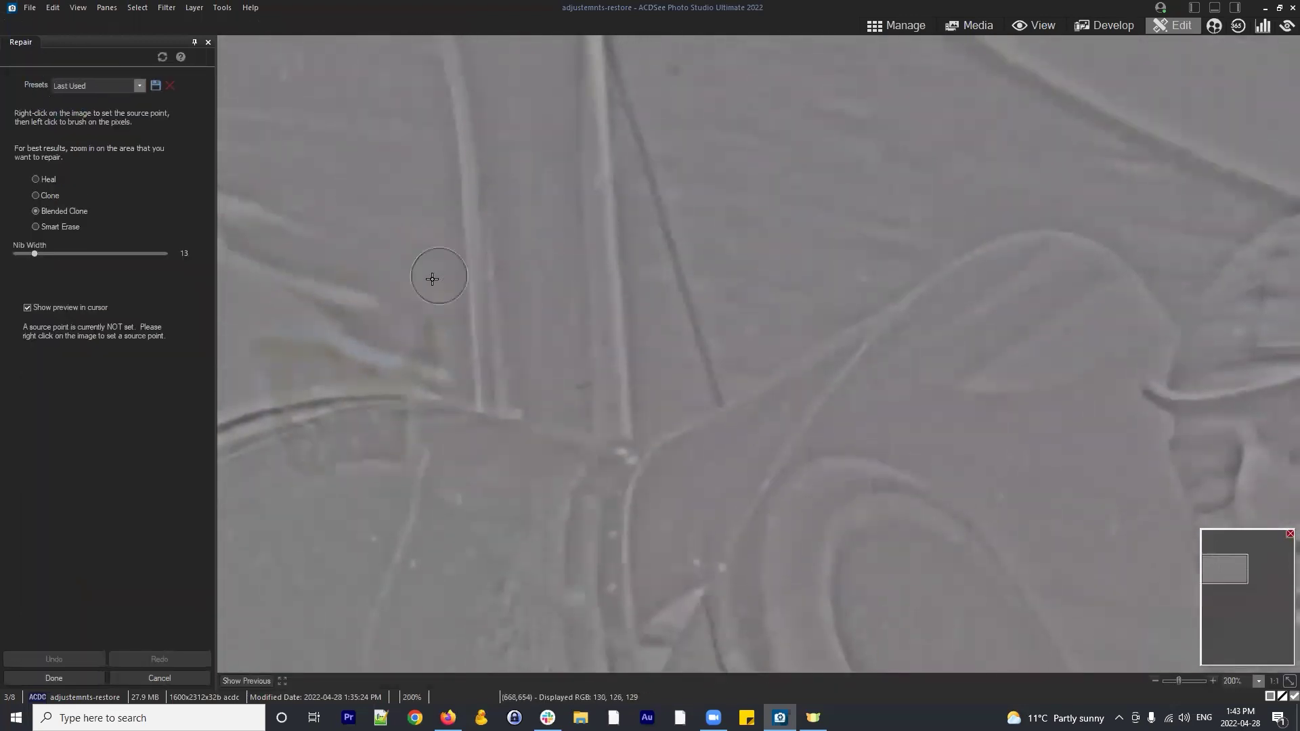
click(58, 228)
mouse_move(269, 500)
mouse_down()
mouse_move(289, 470)
mouse_move(414, 437)
mouse_up()
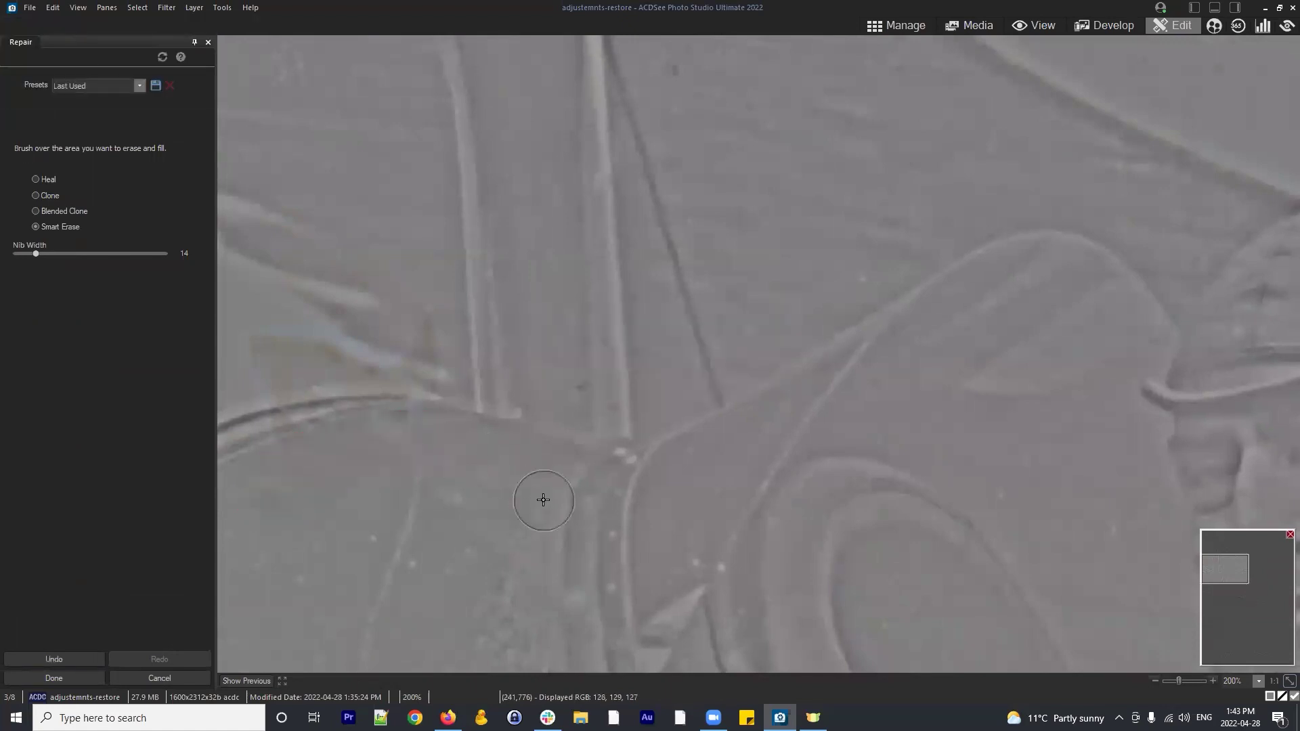
Erase the leftover stain texture above the curved cowling edge with Smart Erase at nib width 10
scroll(266, 351, up, 1)
drag(354, 368, 1047, 345)
click(265, 233)
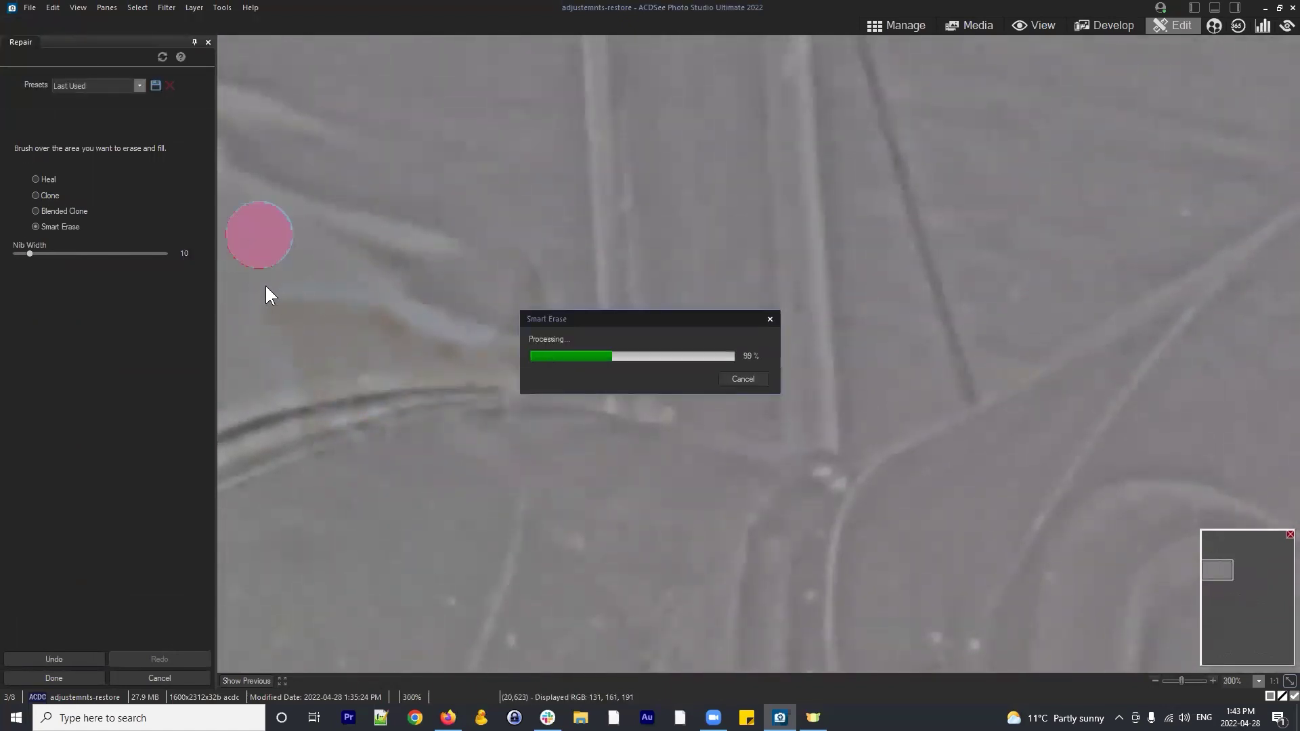
mouse_move(254, 308)
mouse_down()
mouse_move(318, 308)
mouse_move(410, 342)
mouse_move(304, 351)
mouse_move(325, 366)
mouse_move(274, 396)
mouse_up()
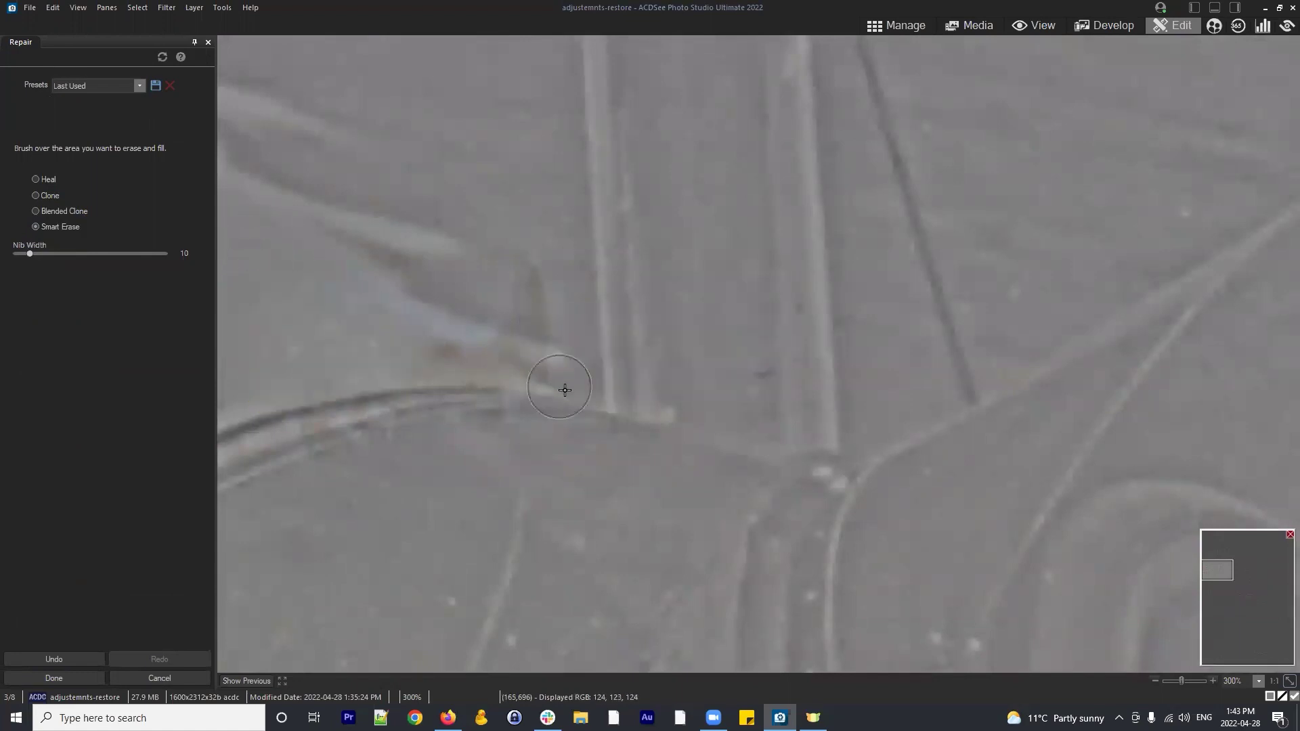
drag(525, 304, 534, 308)
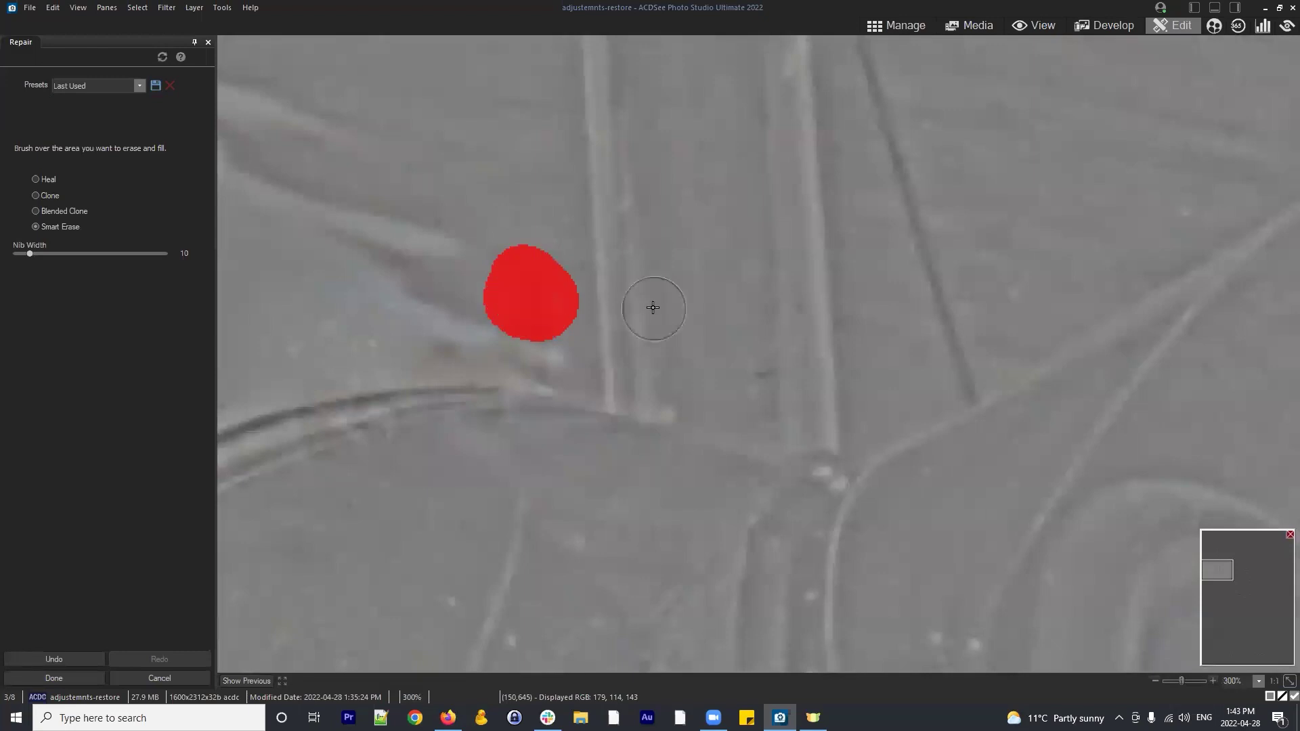
Clone clean texture over the stain remnants just above the cowling edge with Blended Clone at nib width 10
click(67, 210)
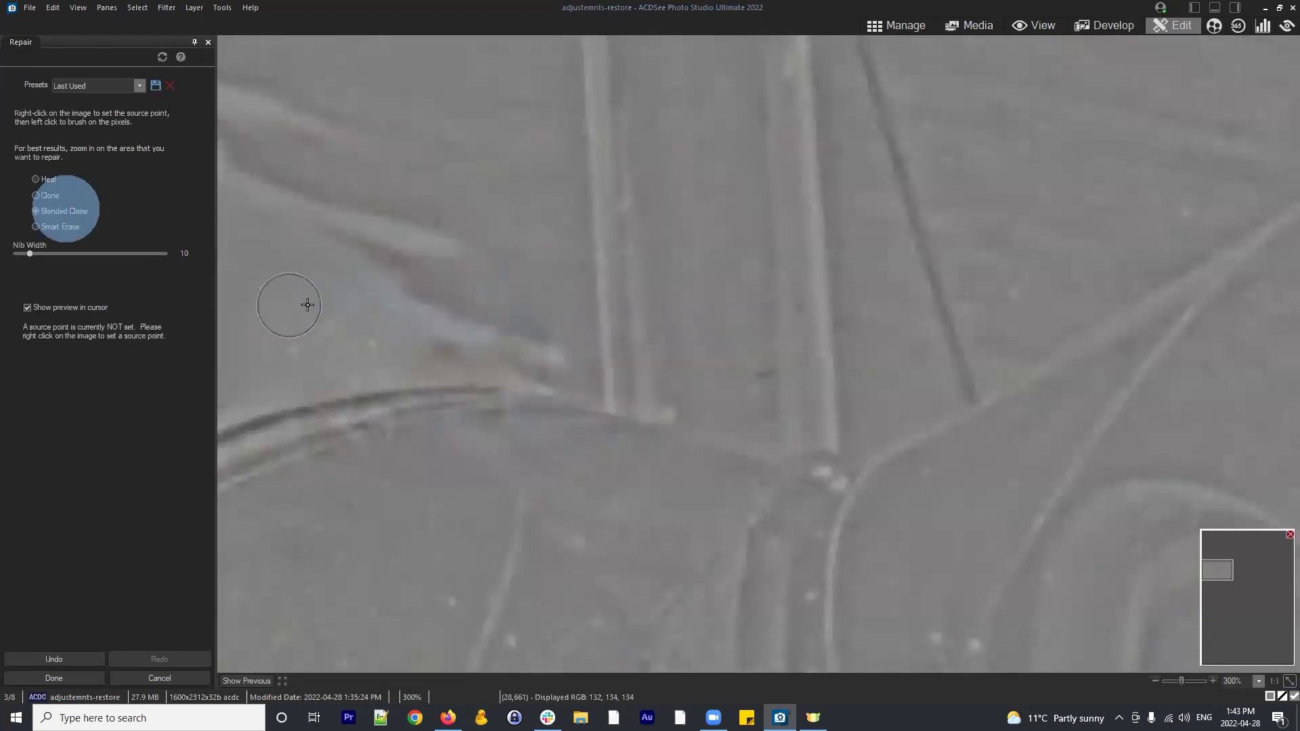
right_click(325, 315)
right_click(441, 355)
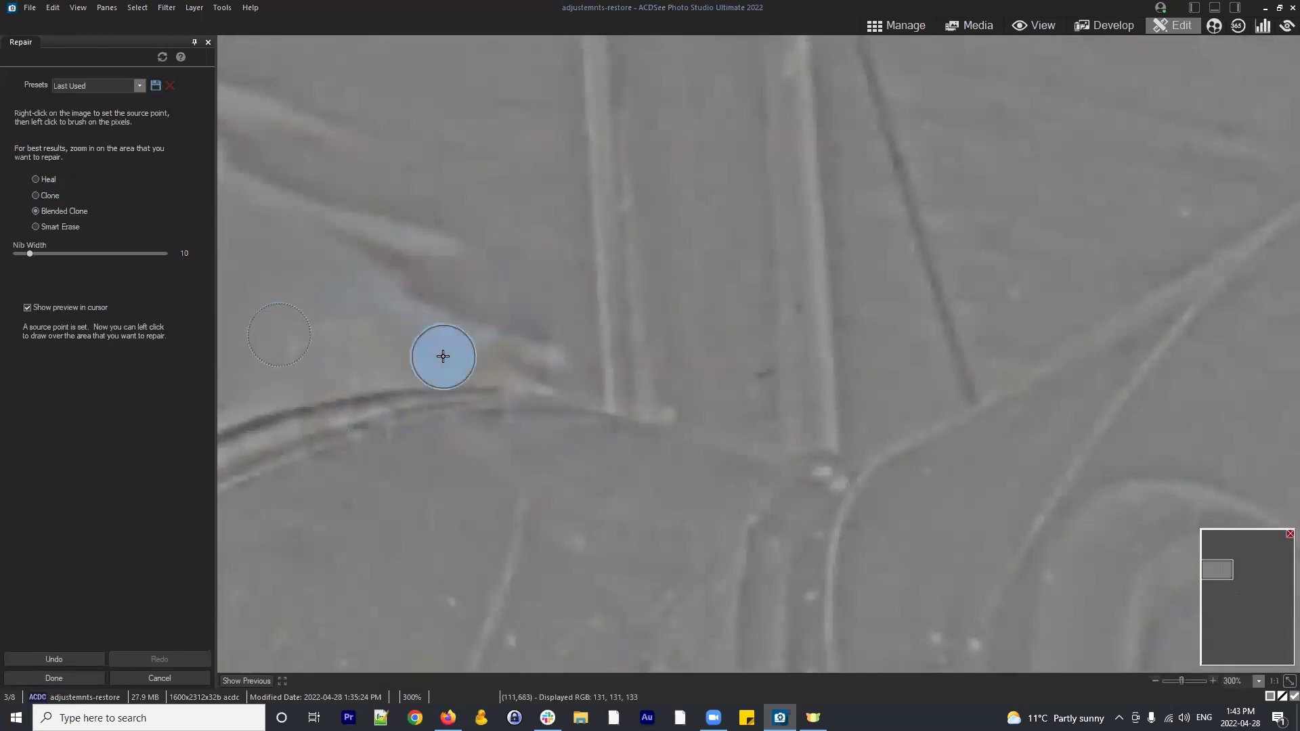
right_click(308, 290)
scroll(472, 353, down, 4)
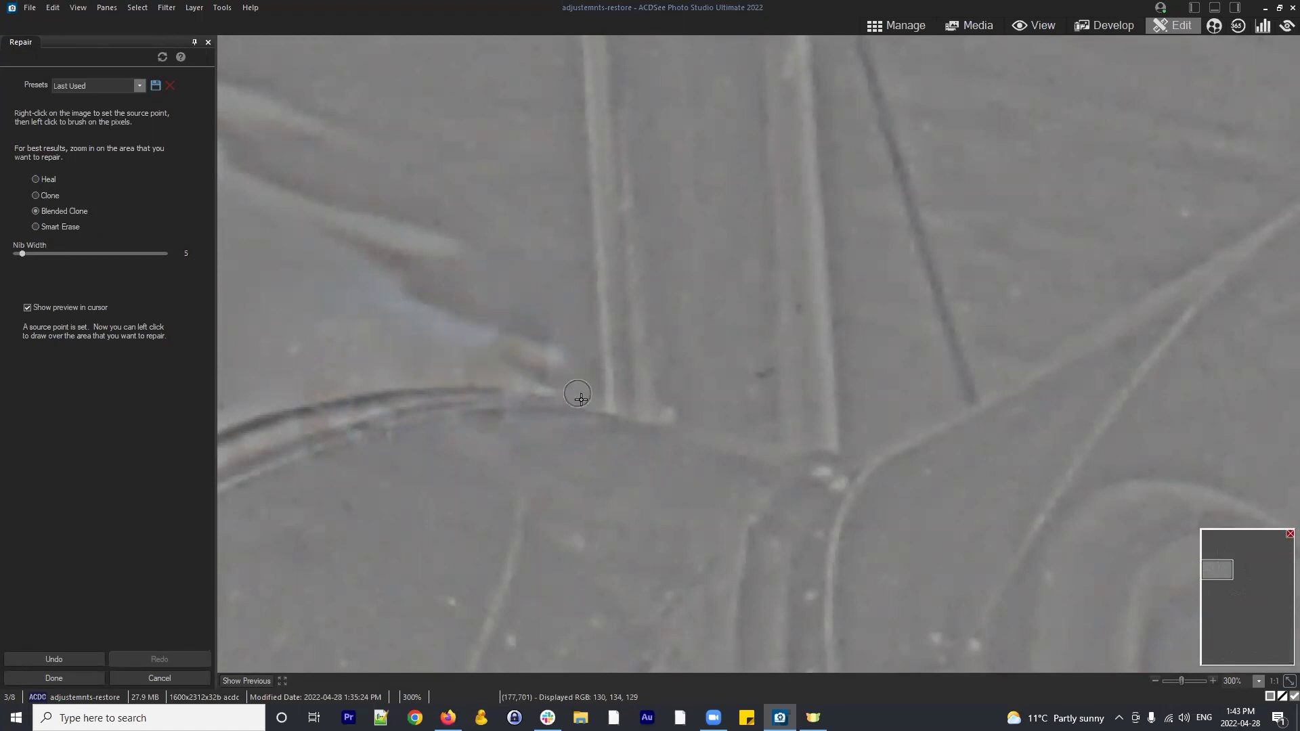
Clean the texture beside the strut base and below the cowling edge with Blended Clone at nib width 6, and apply the repair
right_click(547, 367)
right_click(583, 362)
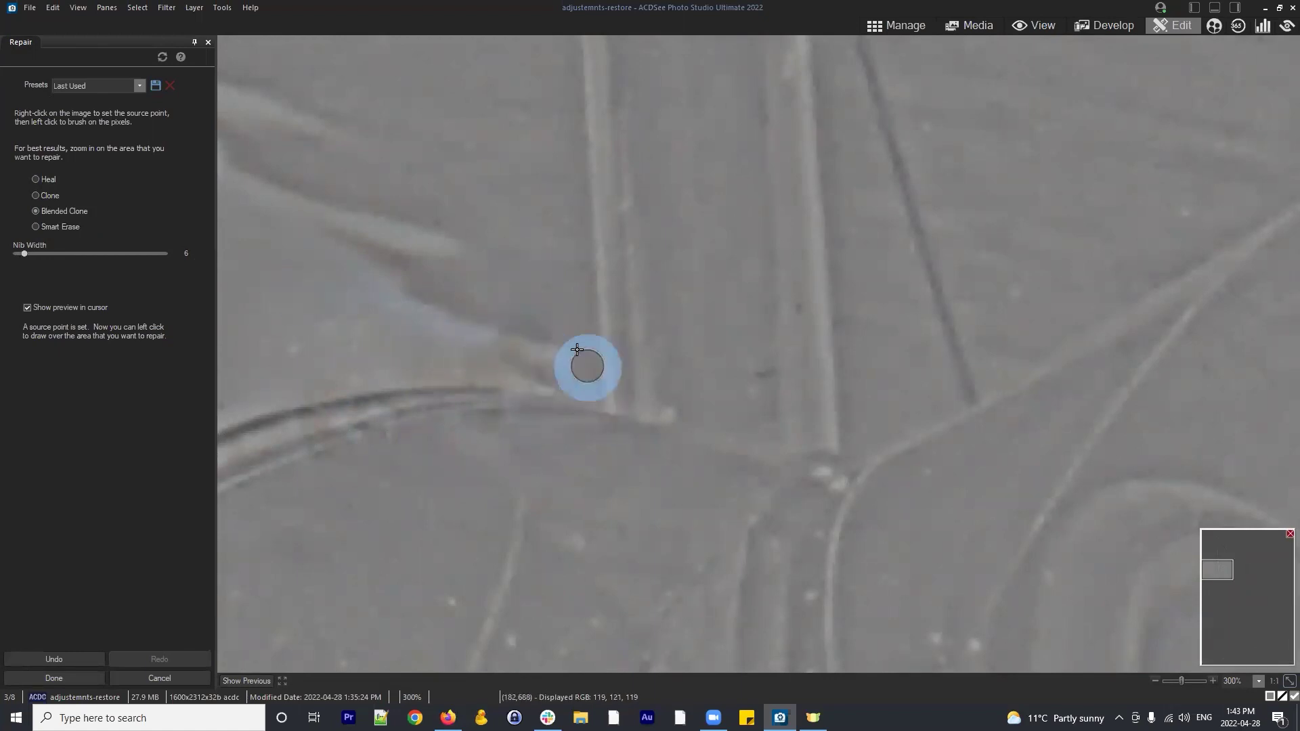
right_click(538, 315)
right_click(320, 482)
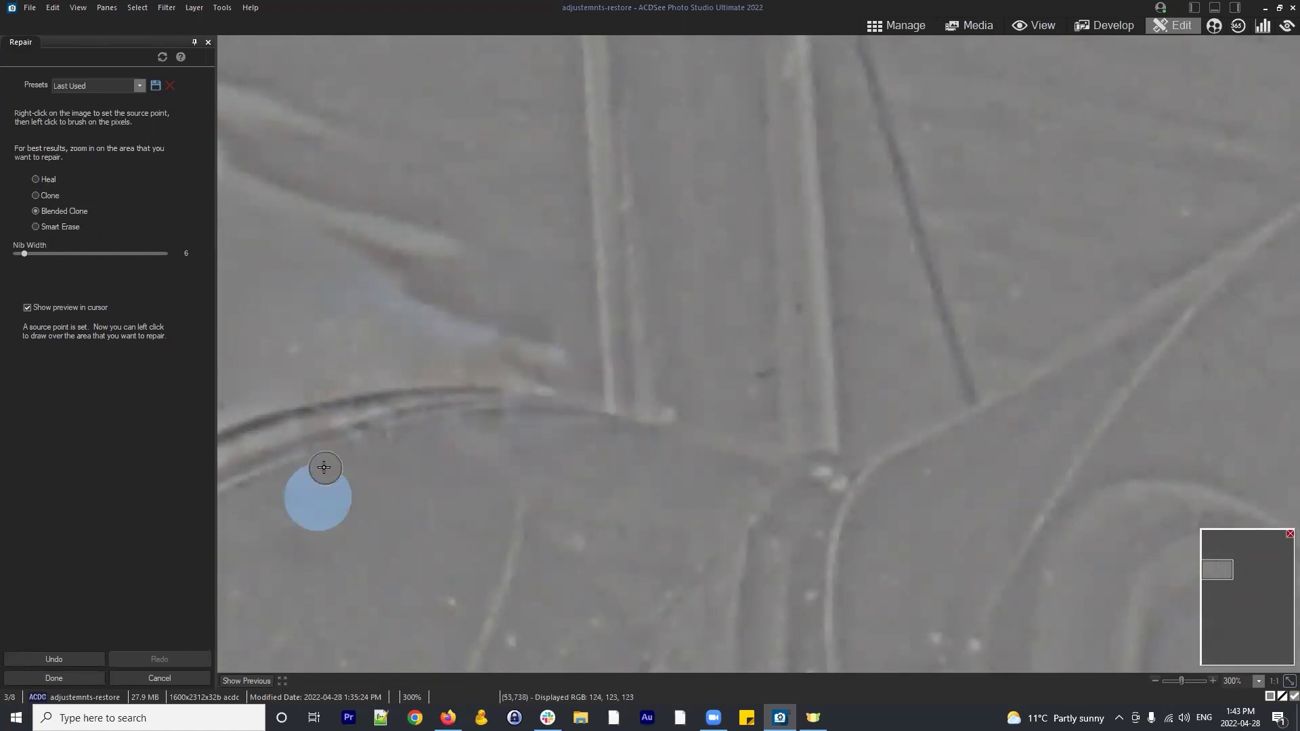
right_click(322, 464)
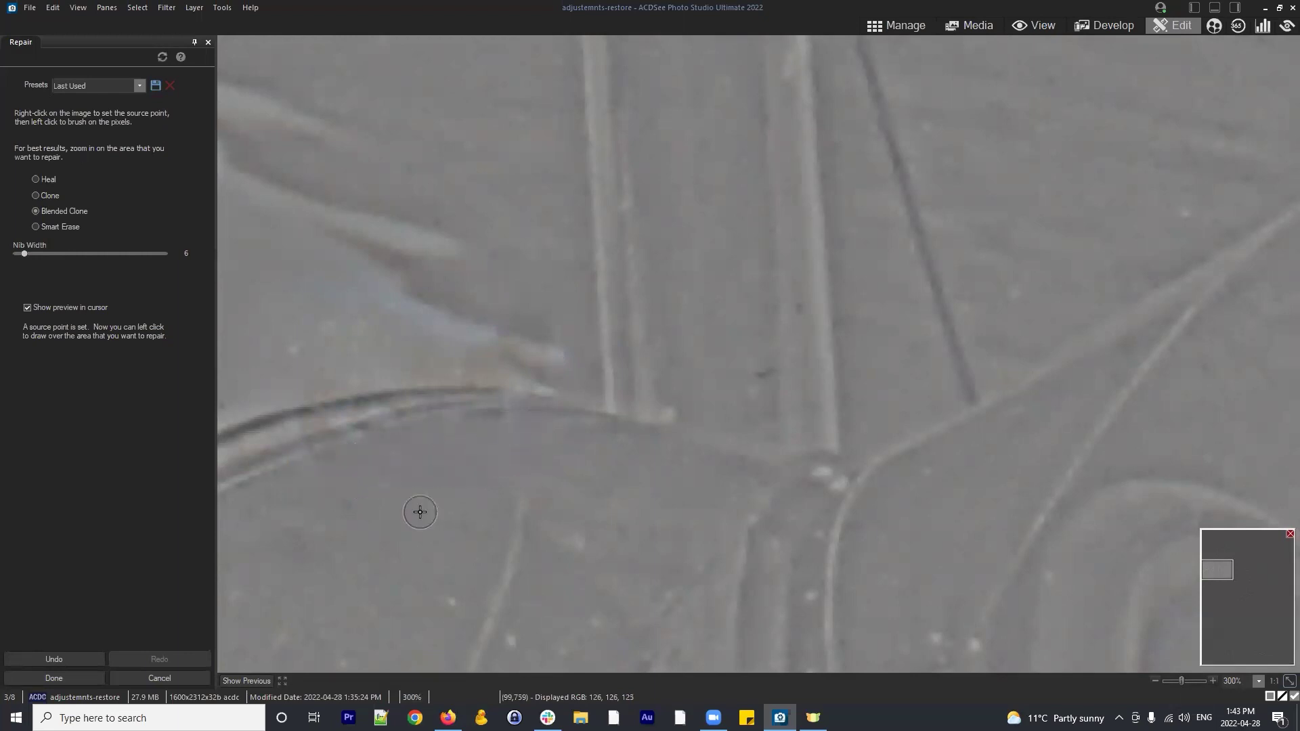
scroll(474, 507, down, 5)
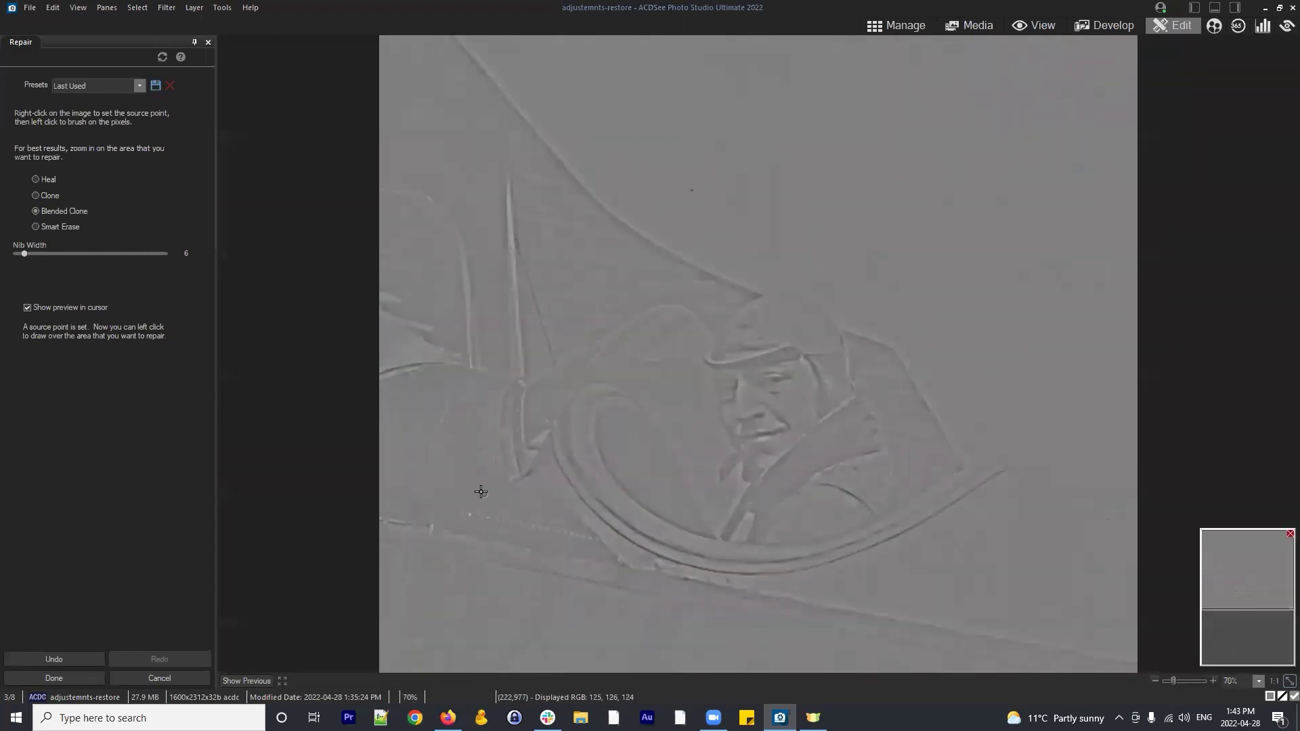
click(54, 677)
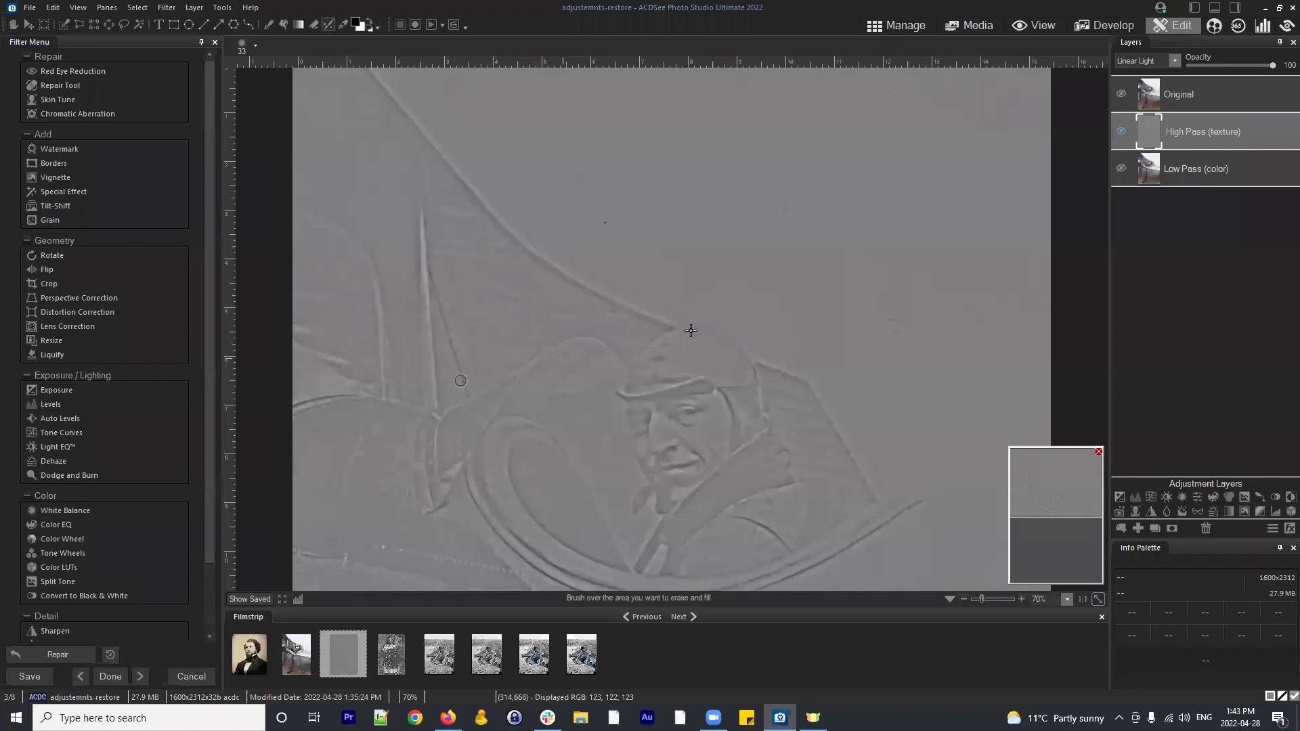
Make the Low Pass (color) layer visible and compare the result with the Original layer, leaving Original hidden
click(1121, 94)
scroll(779, 326, down, 1)
scroll(778, 326, down, 1)
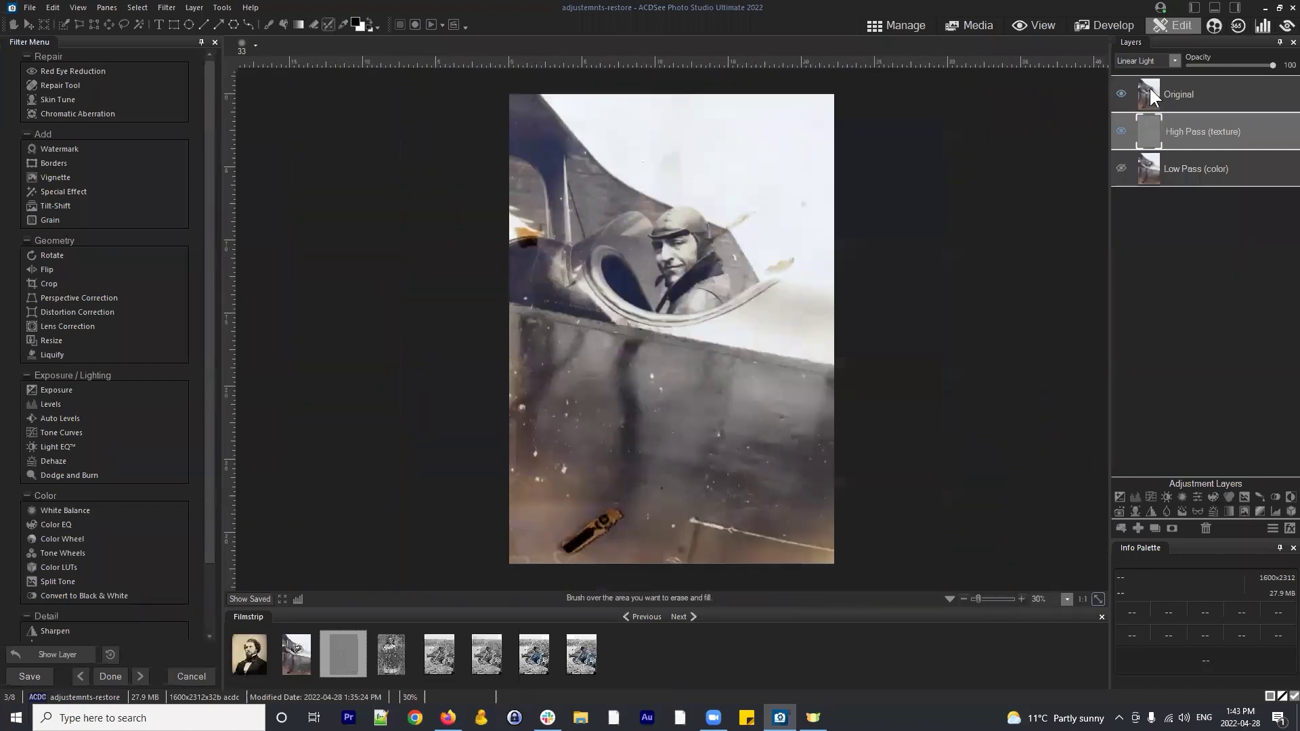
click(1121, 92)
click(1121, 169)
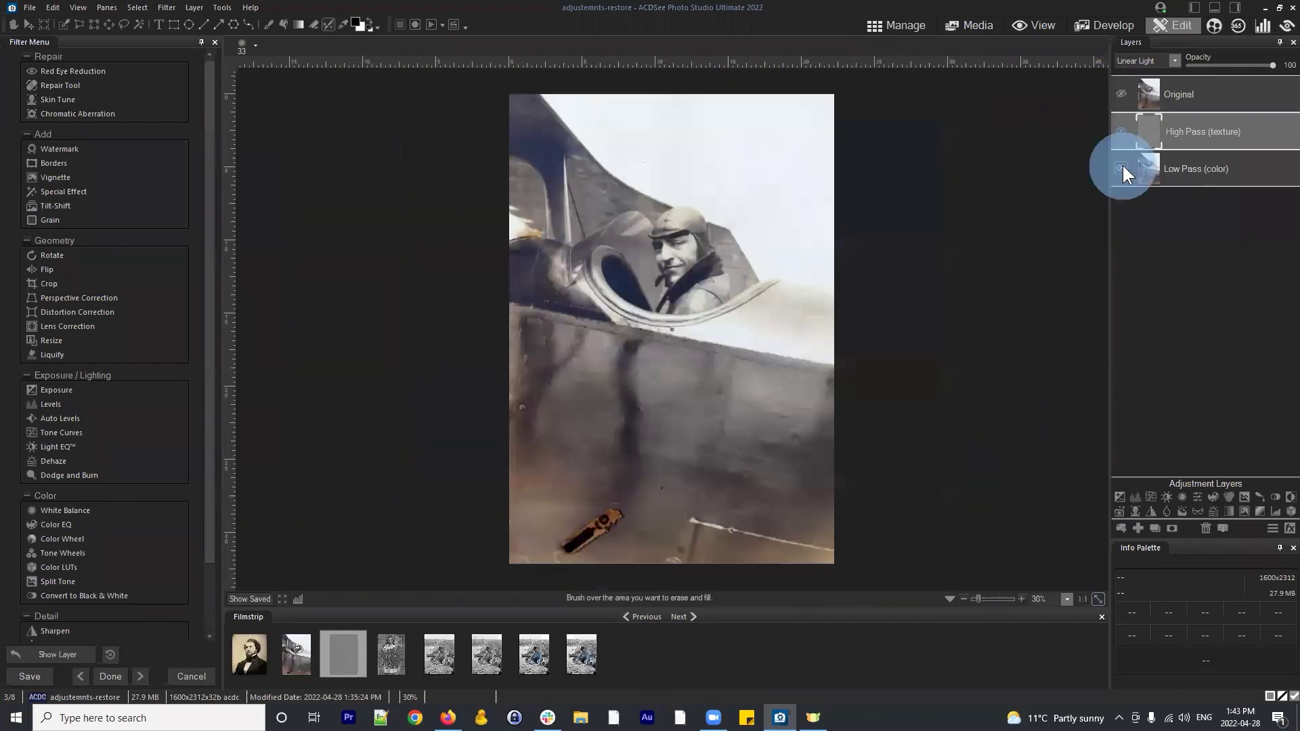
click(1120, 94)
click(1120, 94)
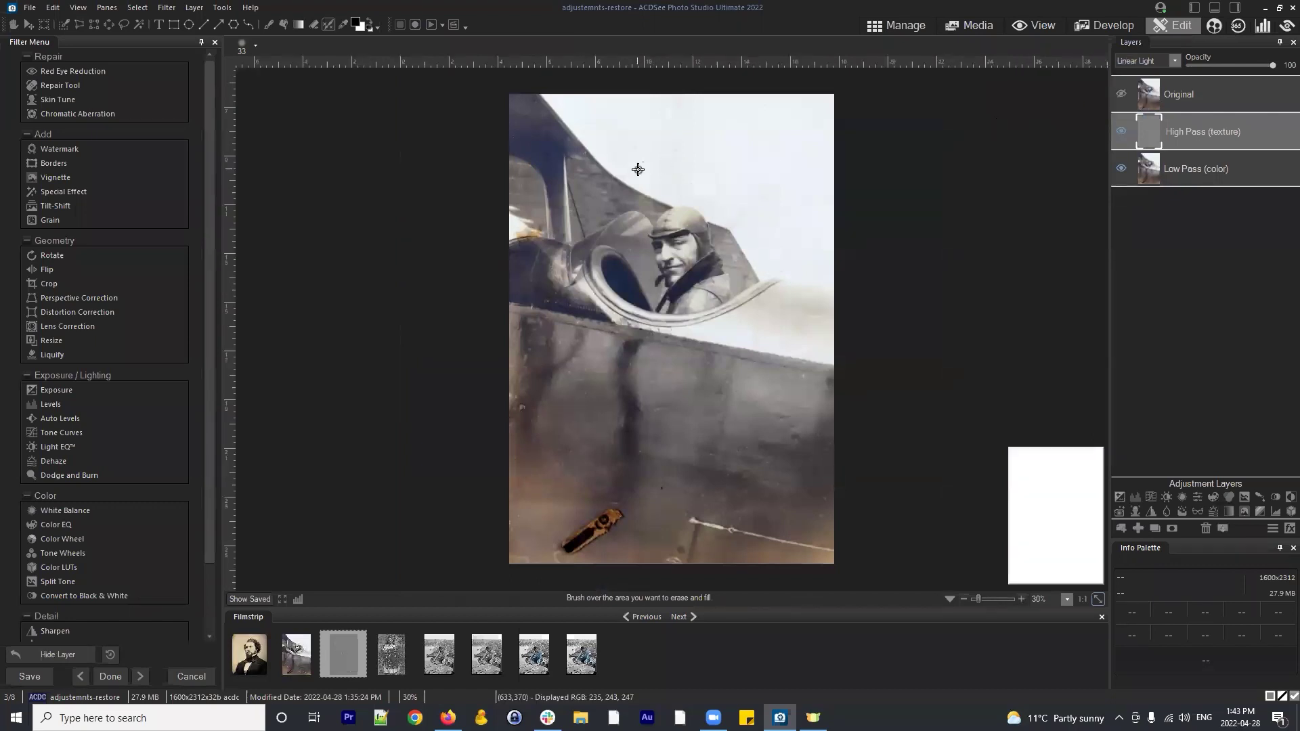
Examine the restored cockpit, pilot and cowling area at 100%, with the High Pass (texture) layer selected
scroll(638, 168, up, 3)
drag(425, 172, 504, 204)
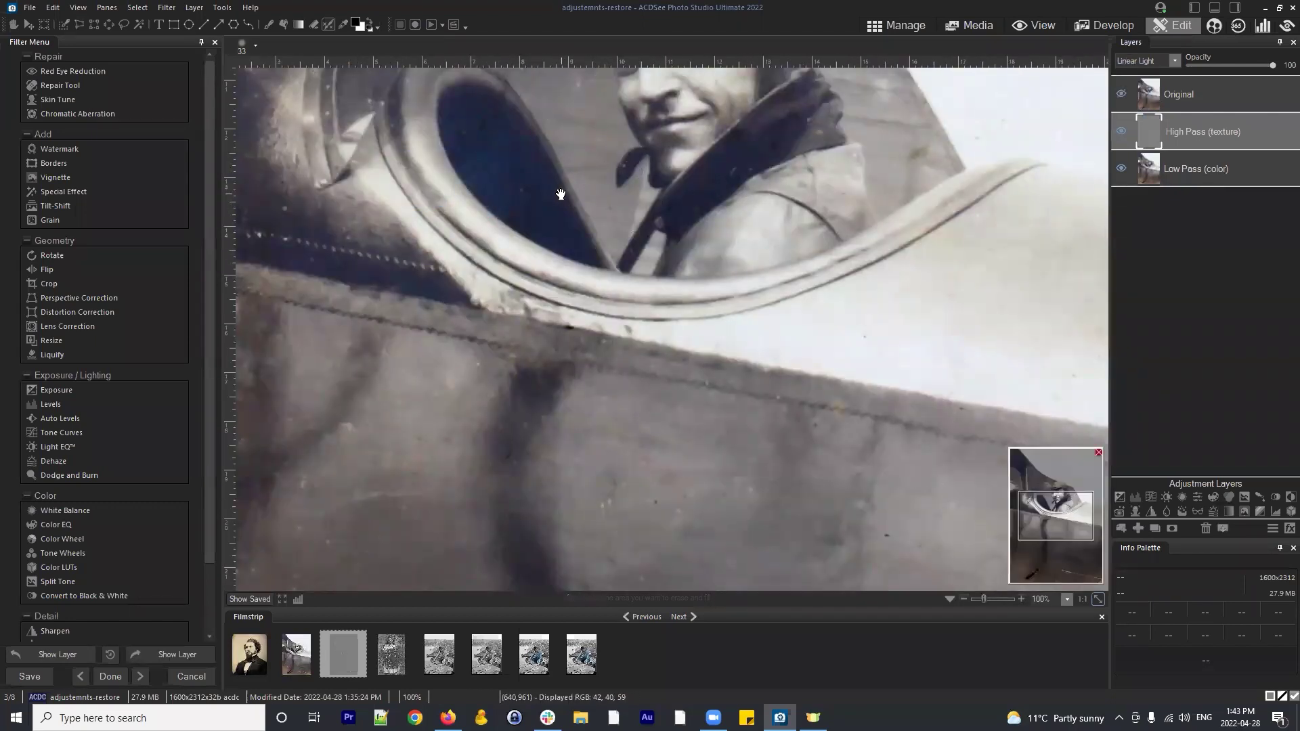
drag(647, 218, 741, 492)
drag(600, 392, 597, 334)
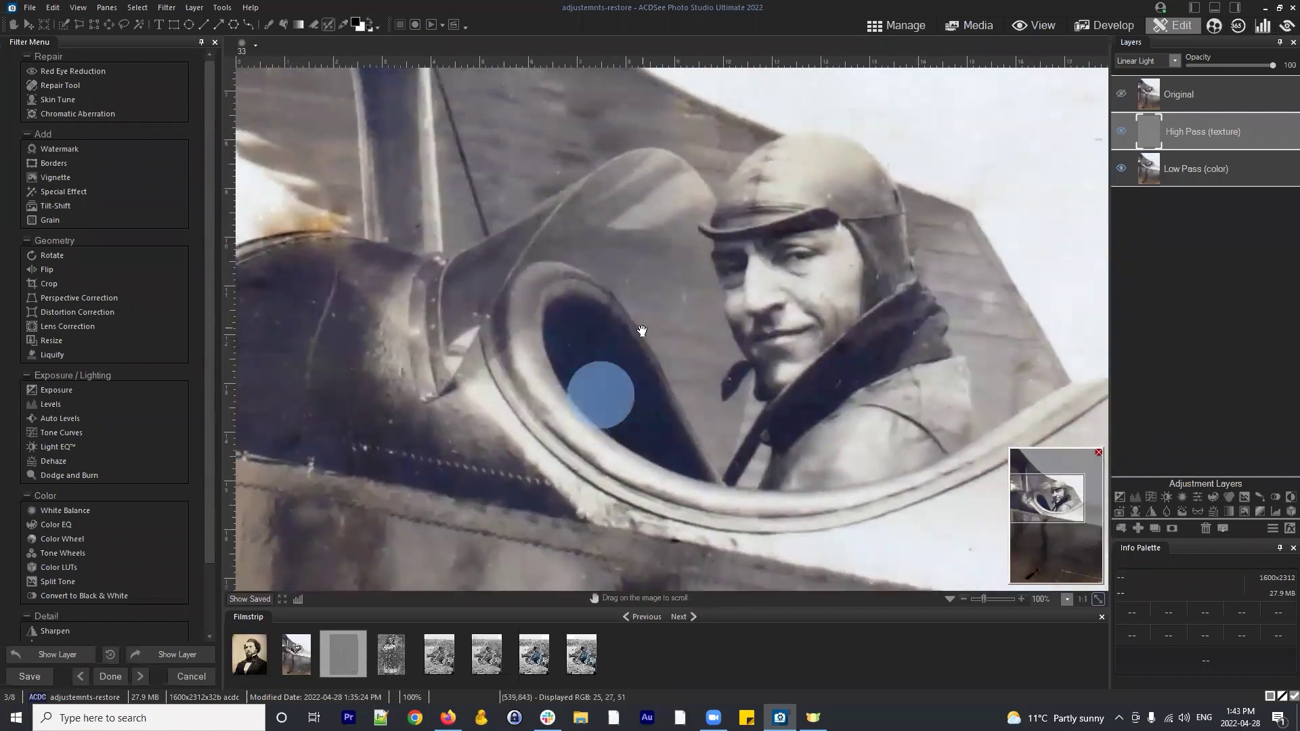
drag(295, 188, 299, 235)
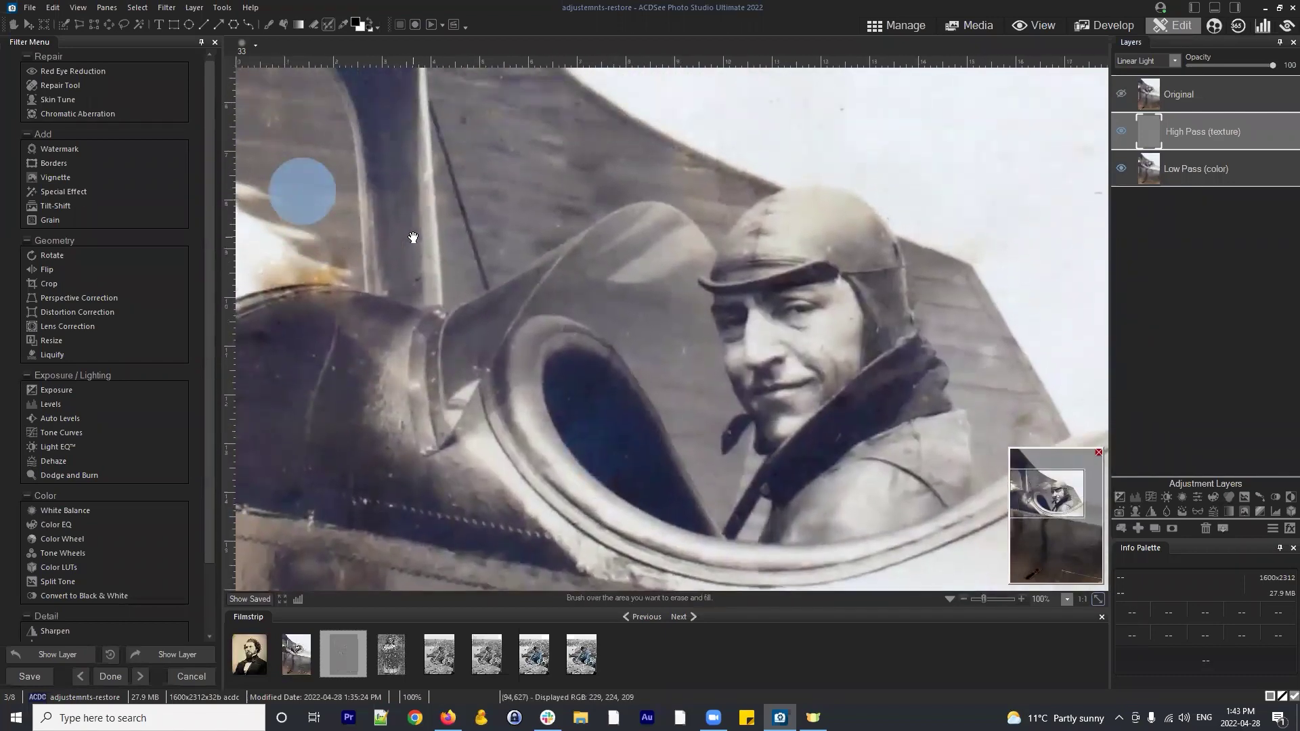
click(1200, 128)
scroll(835, 327, down, 4)
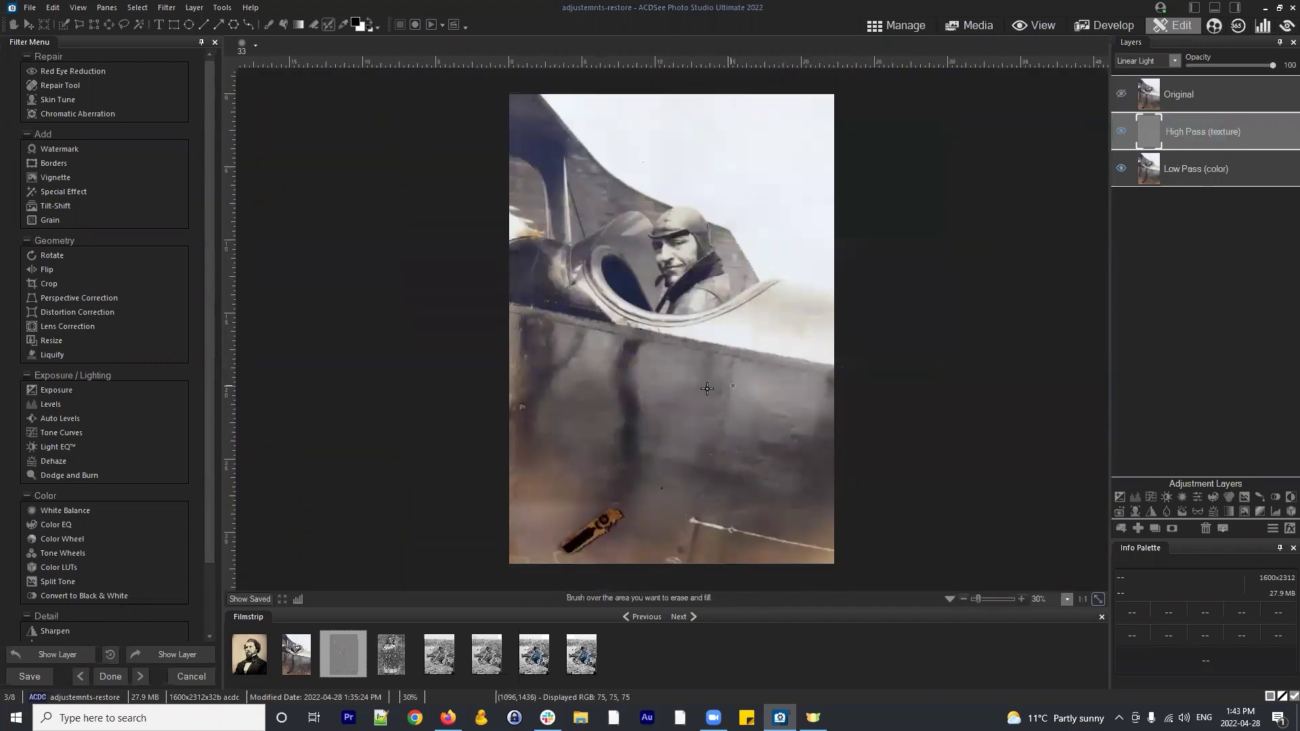
Compare the whole restored photo with the unrepaired one by toggling the Original layer's visibility
click(1114, 95)
click(1121, 94)
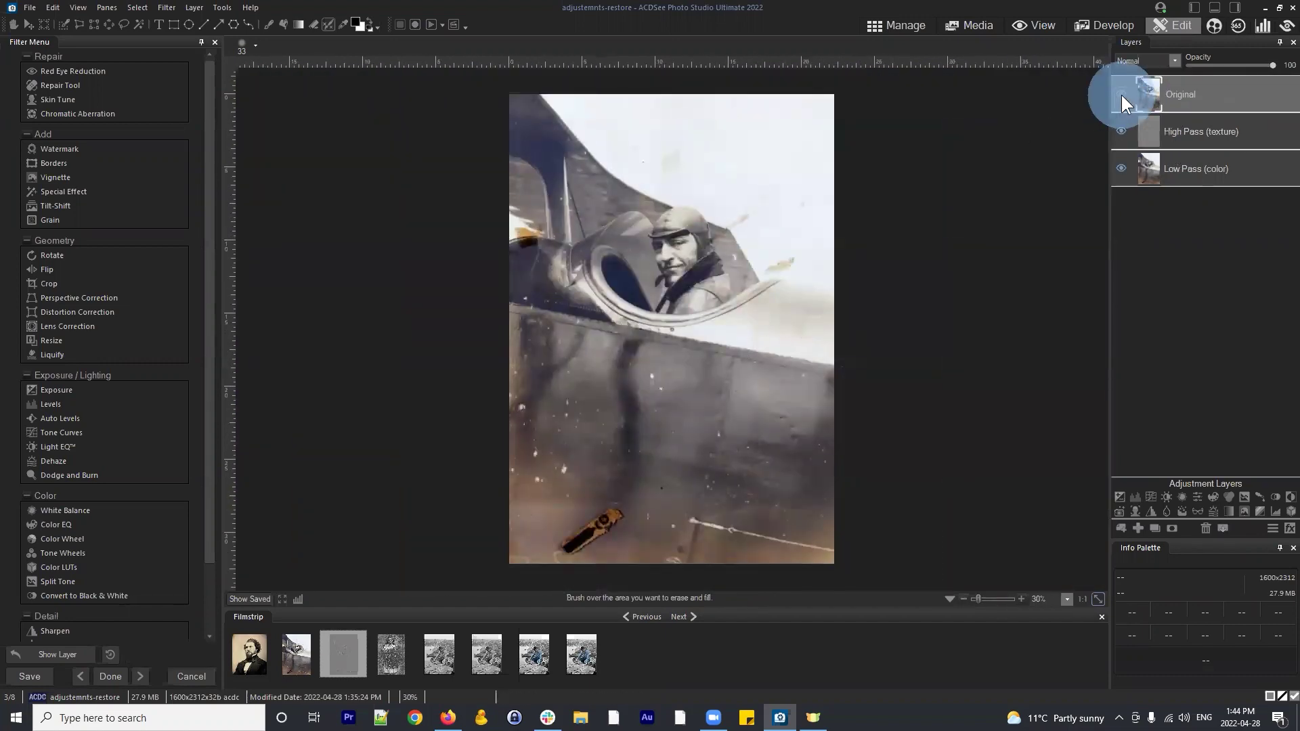
click(1122, 94)
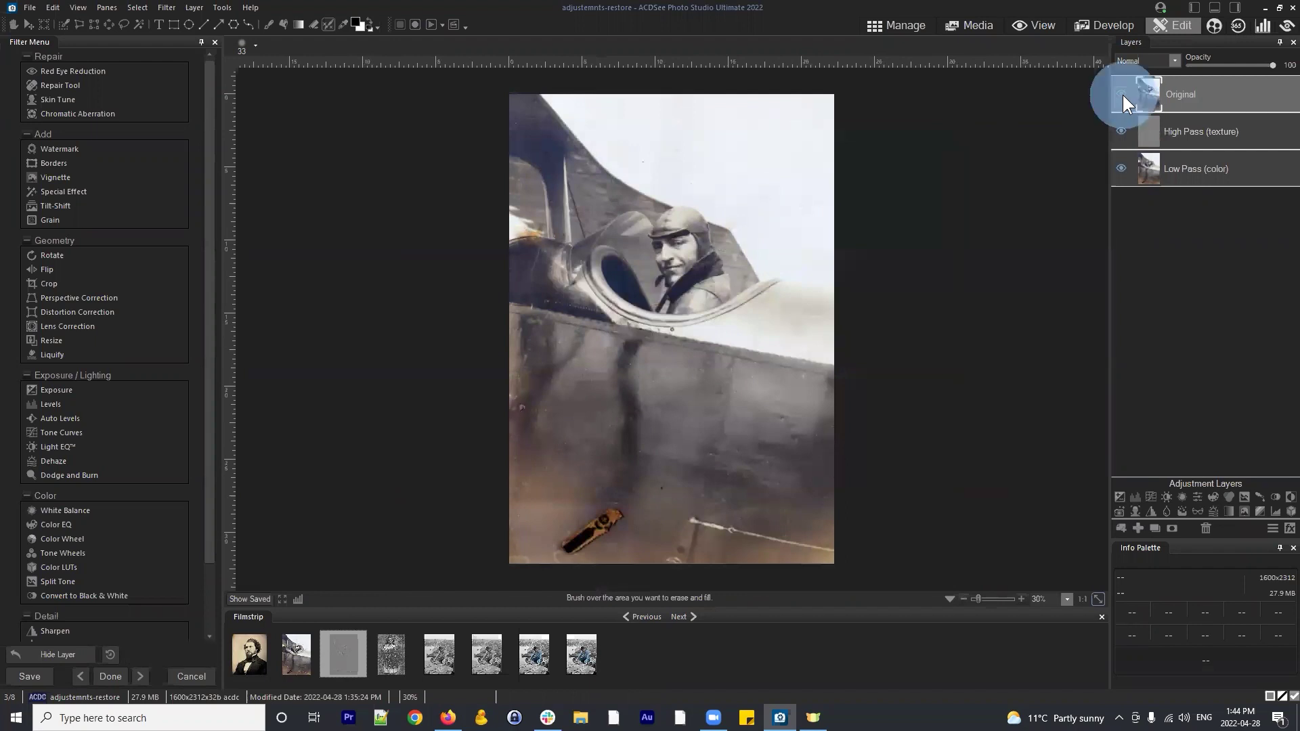
click(1122, 95)
click(1123, 95)
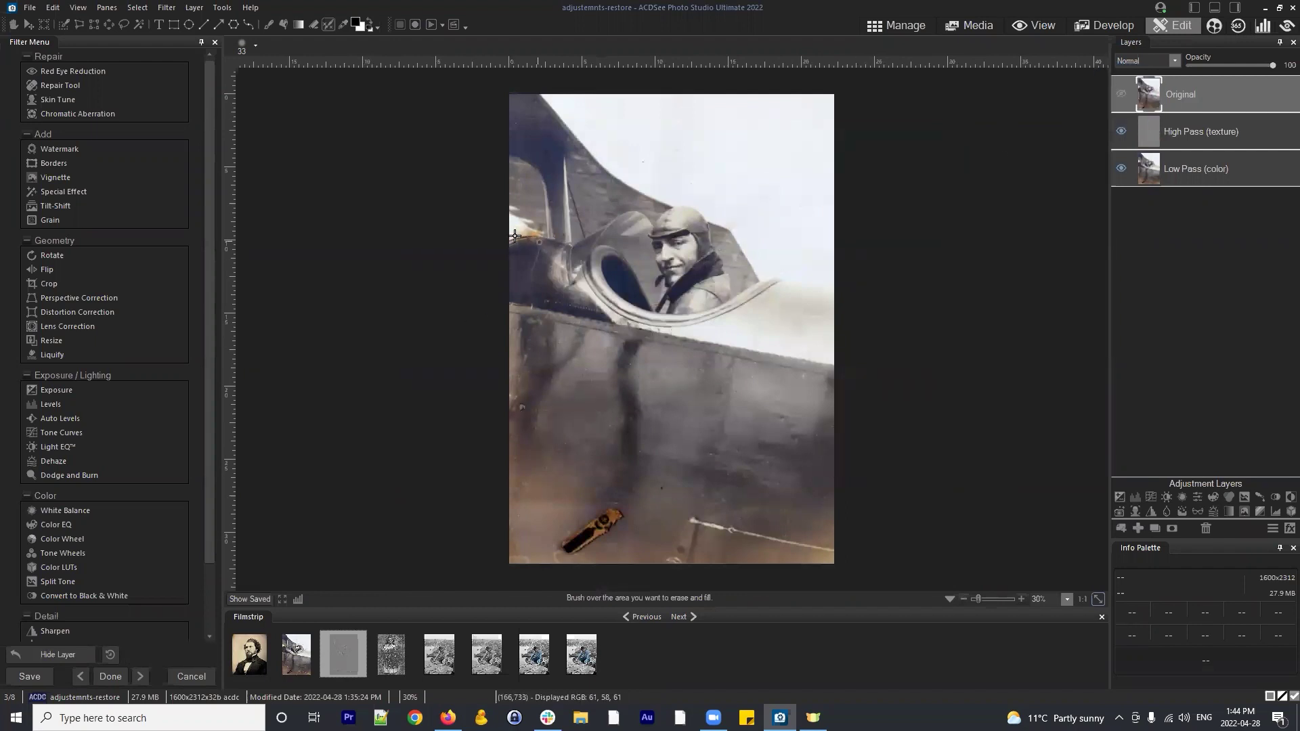
click(1121, 95)
Compare the fuselage and cockpit rim at 100% with the Original layer shown and hidden
scroll(667, 314, up, 3)
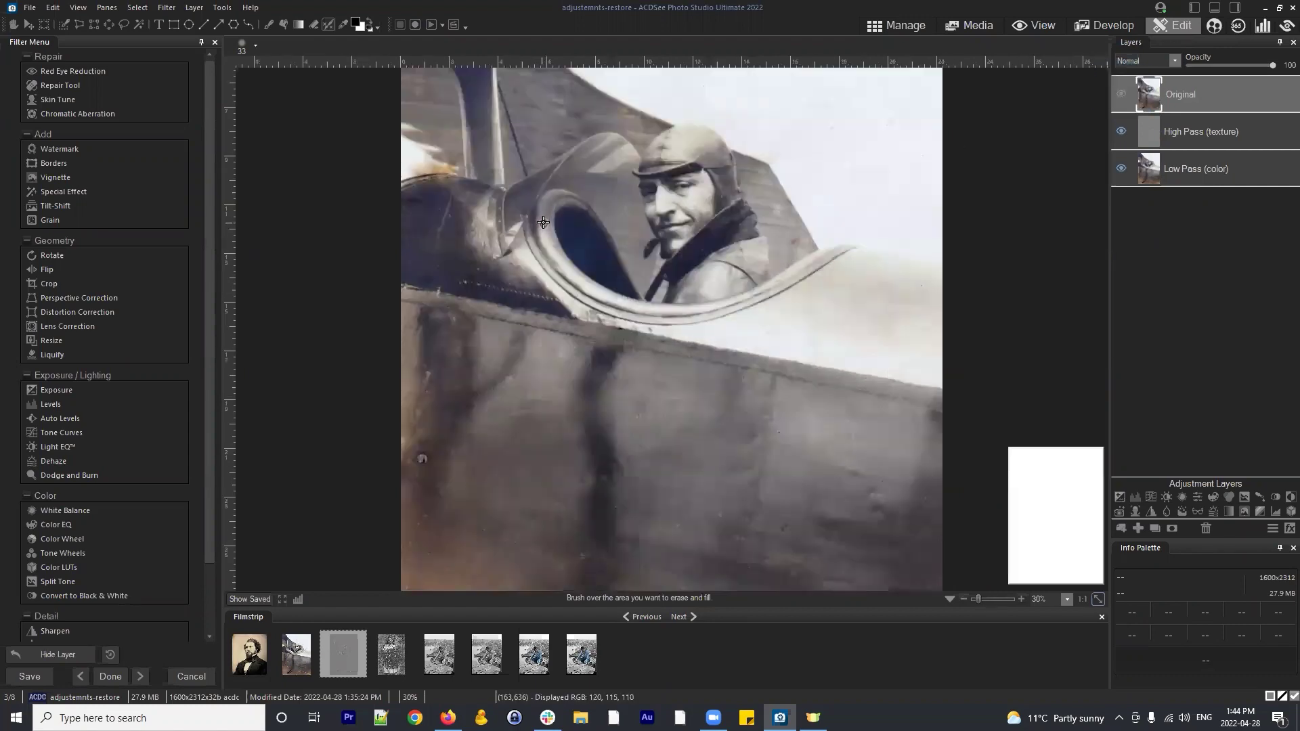
mouse_move(452, 156)
mouse_down()
mouse_move(522, 208)
mouse_move(700, 290)
mouse_move(688, 281)
mouse_up()
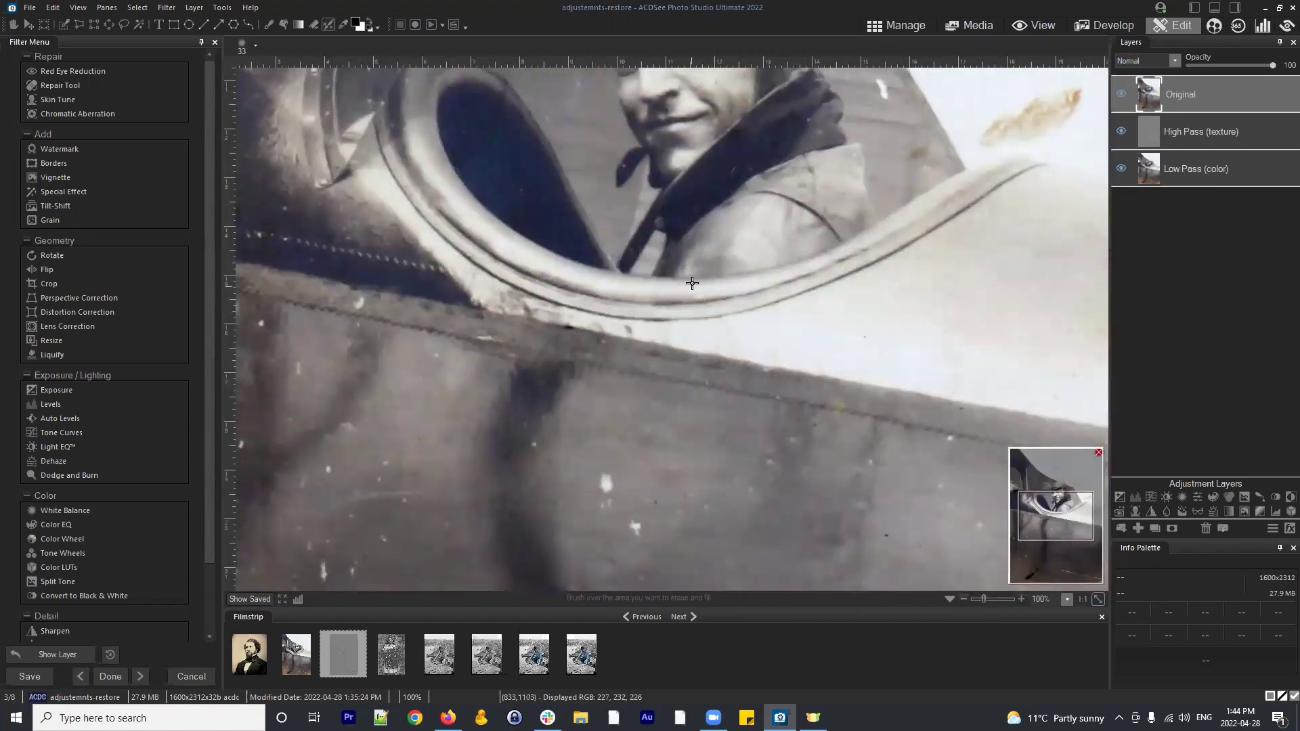
key(ctrl+z)
click(1121, 95)
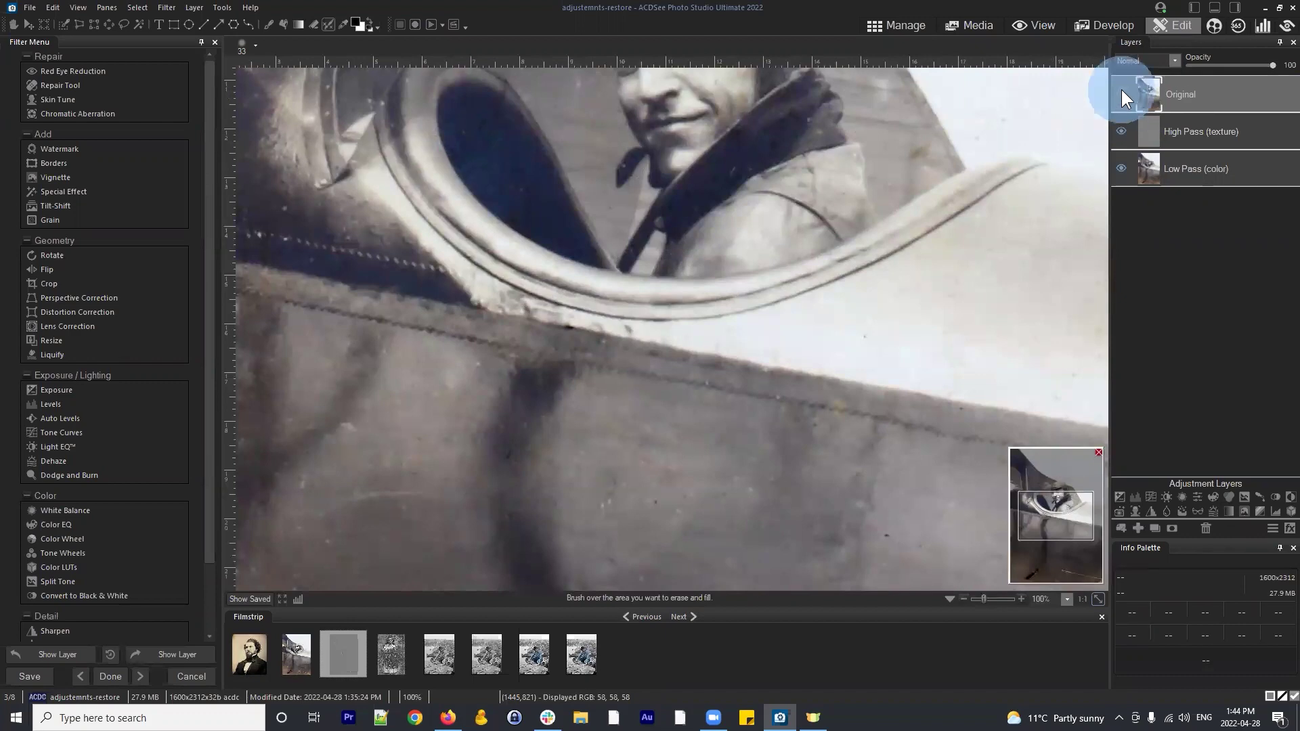
scroll(370, 157, down, 2)
scroll(369, 157, up, 1)
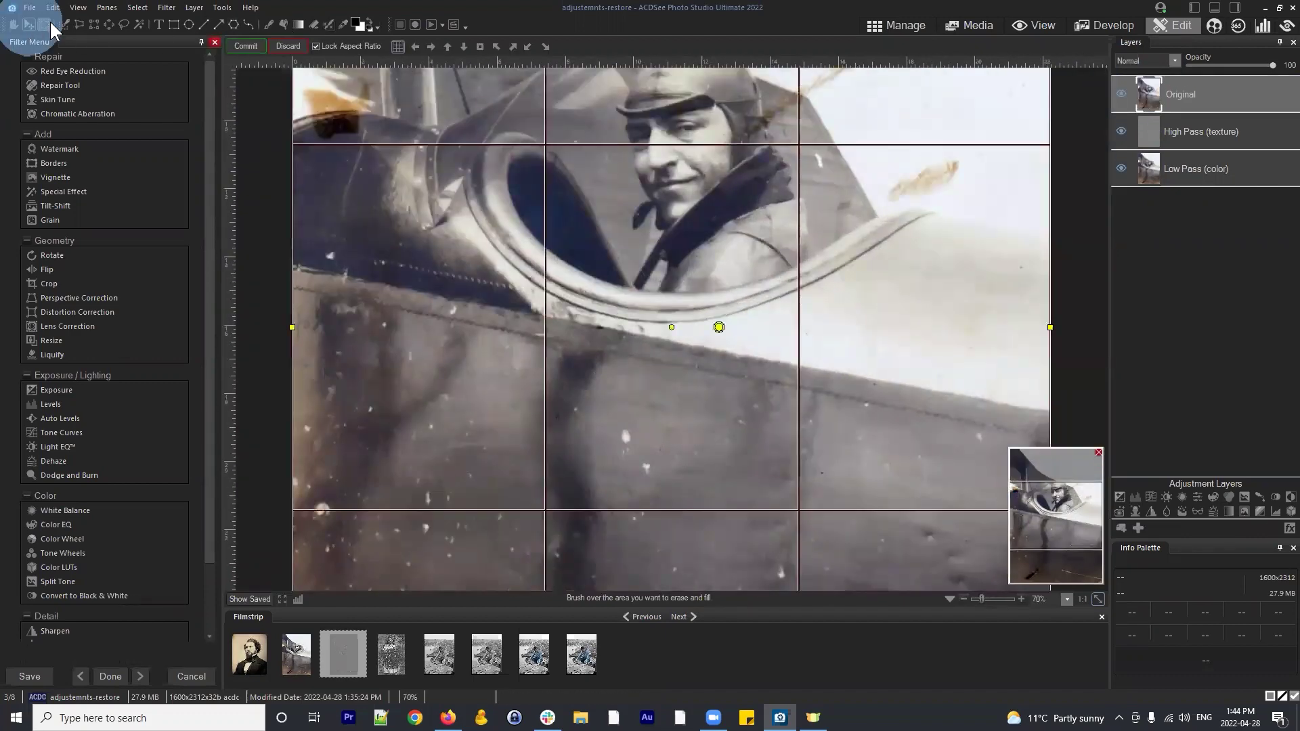
Examine the stained cowling at 150% with the Hand tool, then select the High Pass (texture) layer and hide Original
click(14, 25)
drag(460, 191, 440, 440)
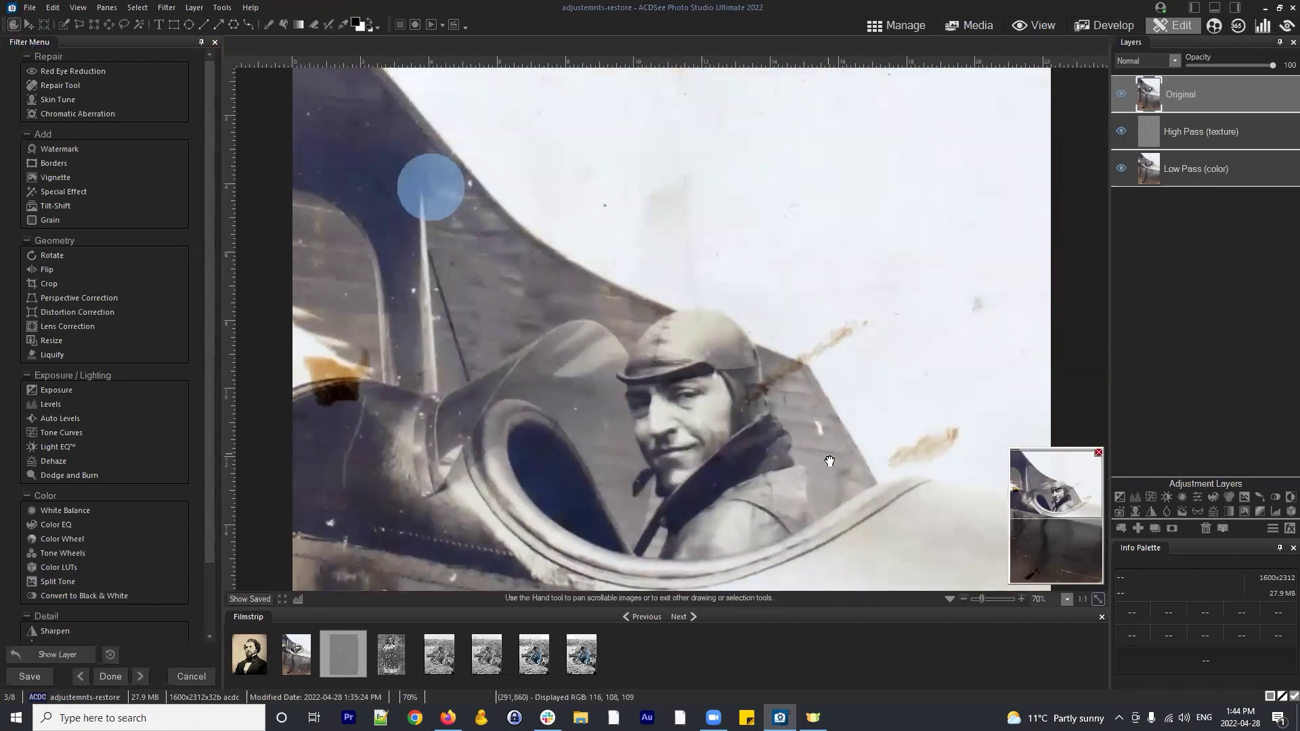
scroll(349, 384, up, 2)
drag(365, 388, 961, 251)
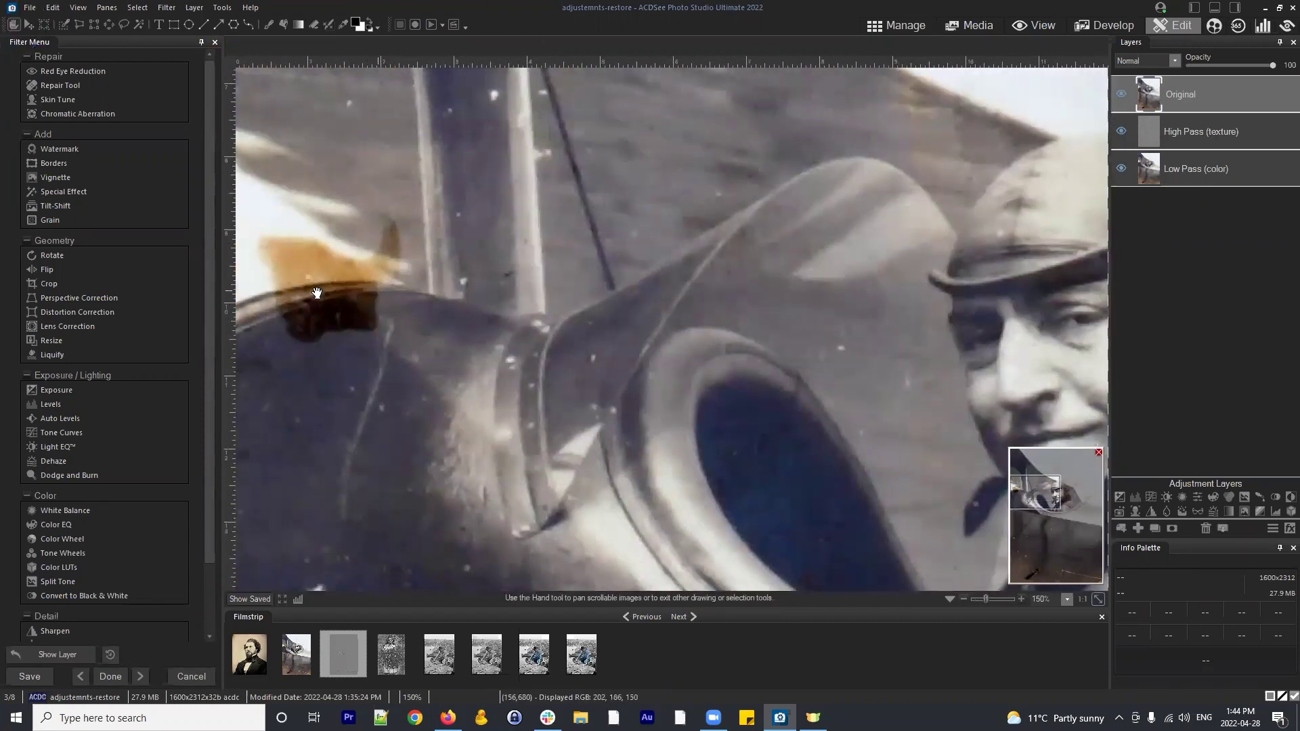
click(1190, 121)
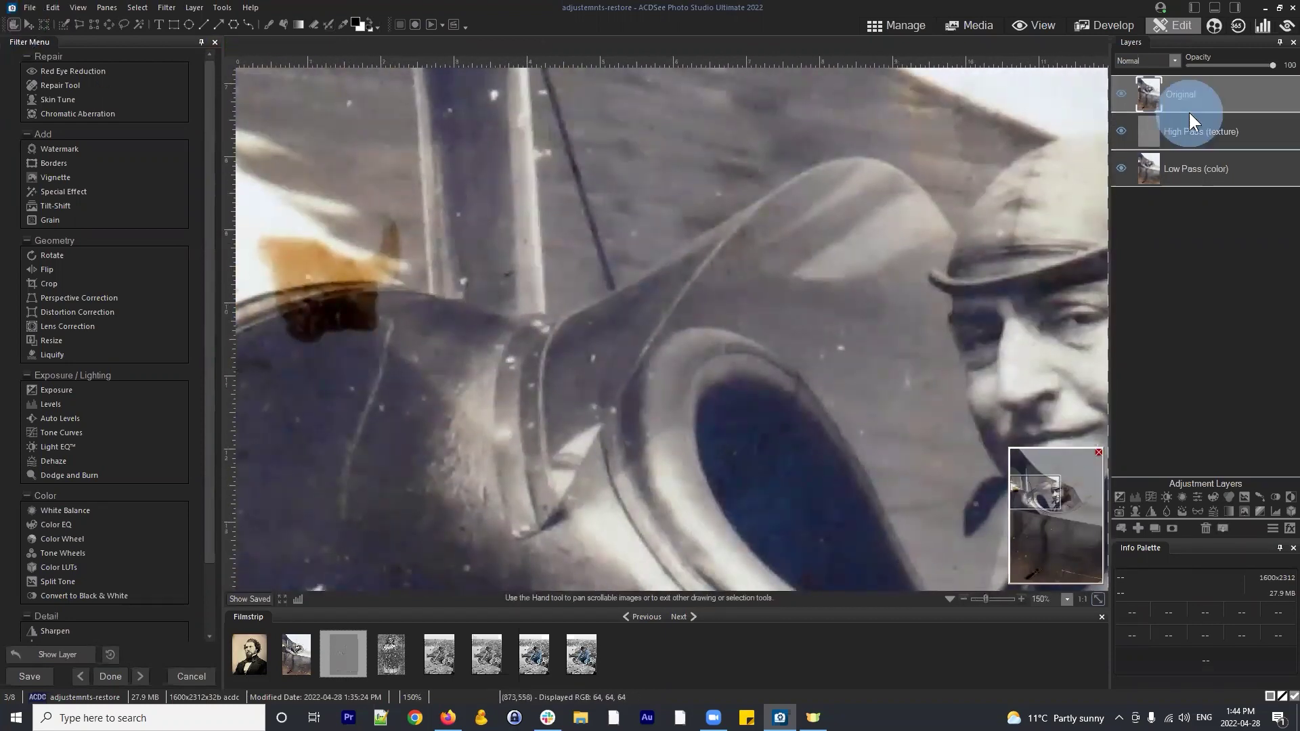
click(1119, 93)
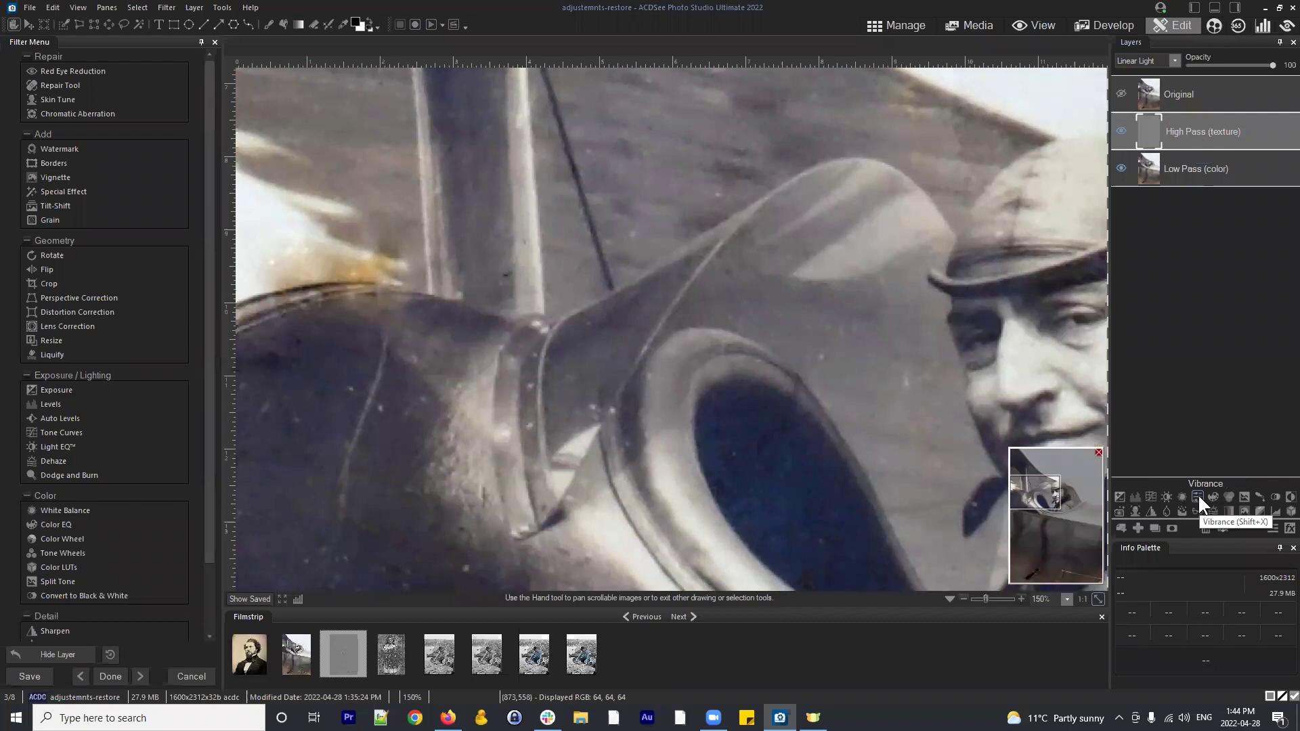
Add a Vibrance adjustment layer above the High Pass (texture) layer
click(1197, 494)
click(1236, 122)
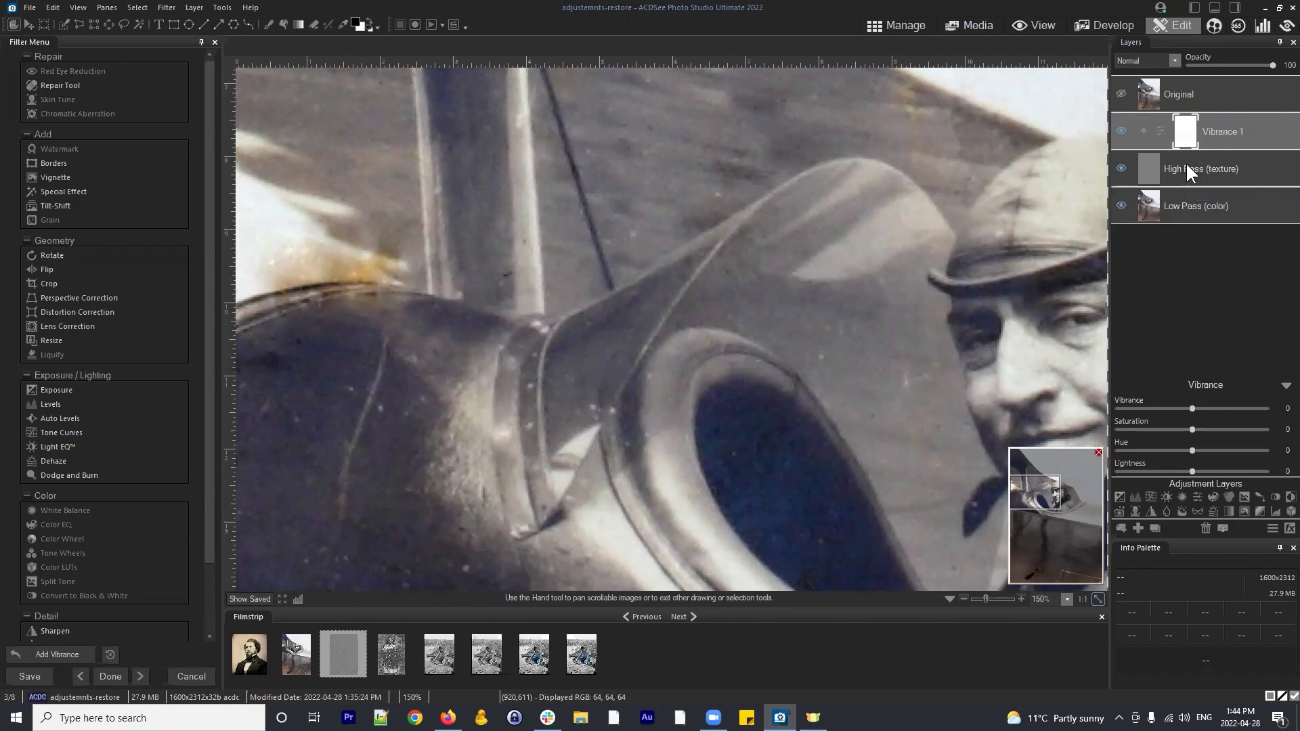
Try desaturating the whole photo with the Vibrance layer's Saturation at -93, and reset the slider to 0
drag(1192, 429, 1138, 429)
scroll(867, 370, down, 4)
scroll(866, 371, down, 2)
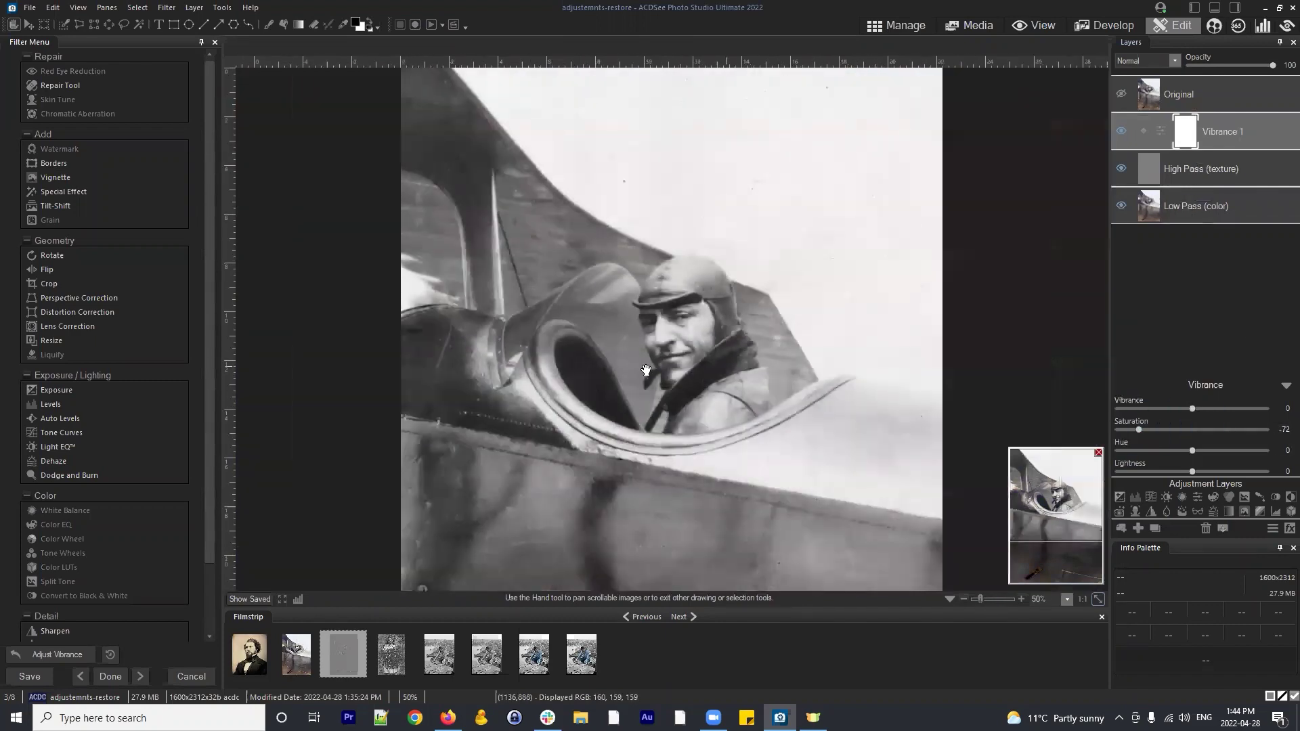
drag(1147, 429, 1120, 429)
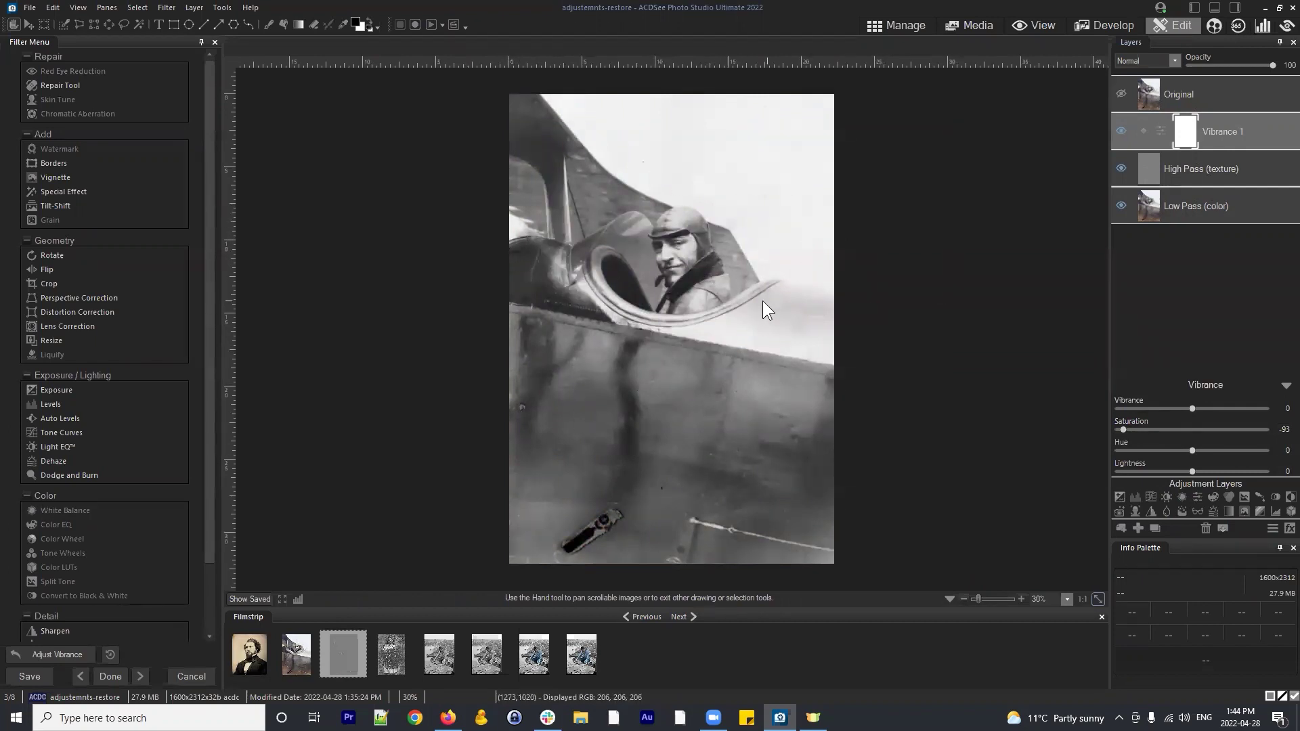
double_click(1168, 421)
Examine the cockpit and stained cowling at 100%, and view the Vibrance layer's mask properties and adjustment settings
key(slash)
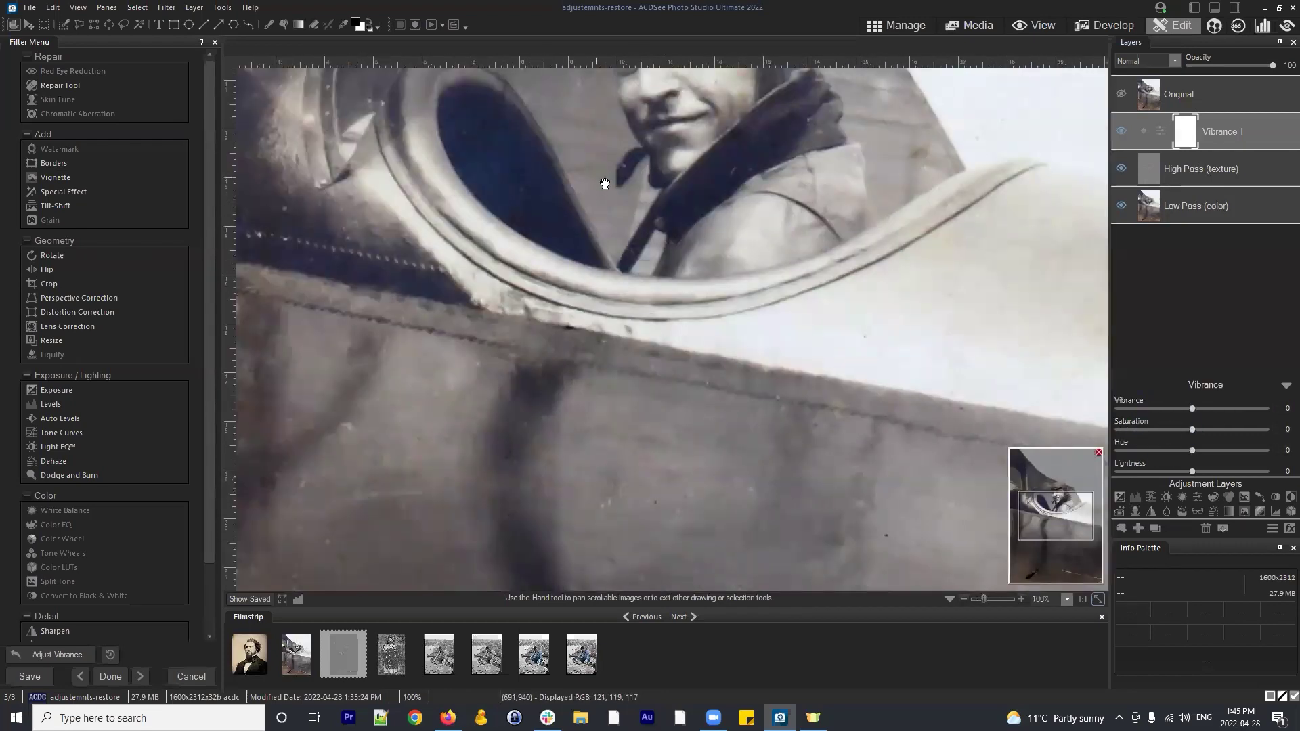
drag(605, 184, 719, 414)
drag(494, 313, 494, 297)
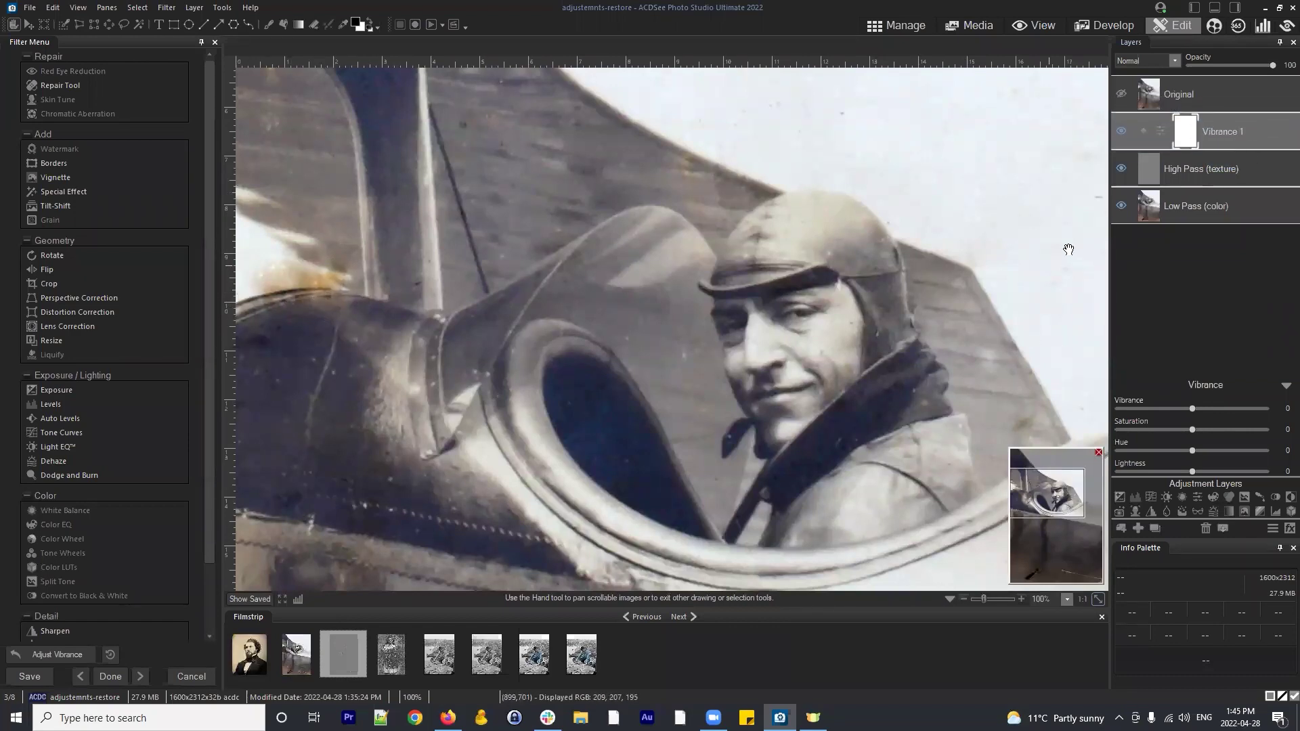
click(1181, 131)
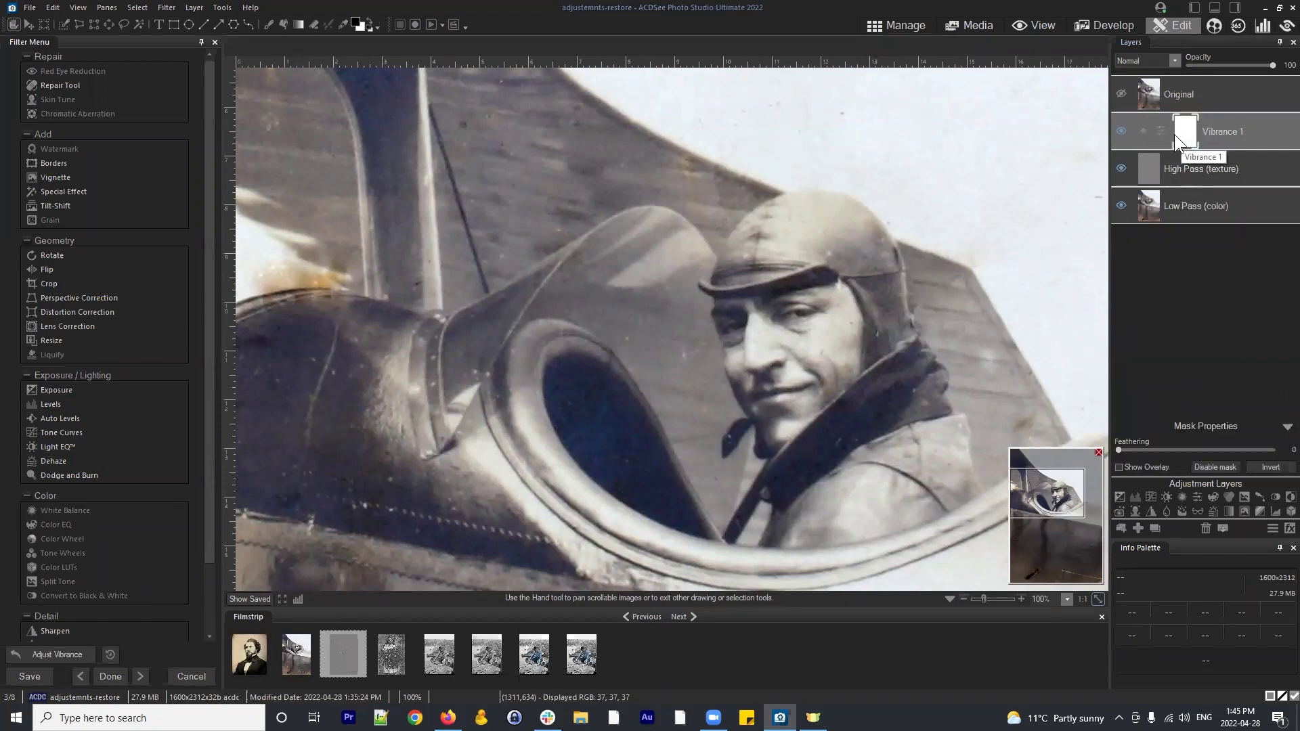
drag(1230, 135, 1226, 131)
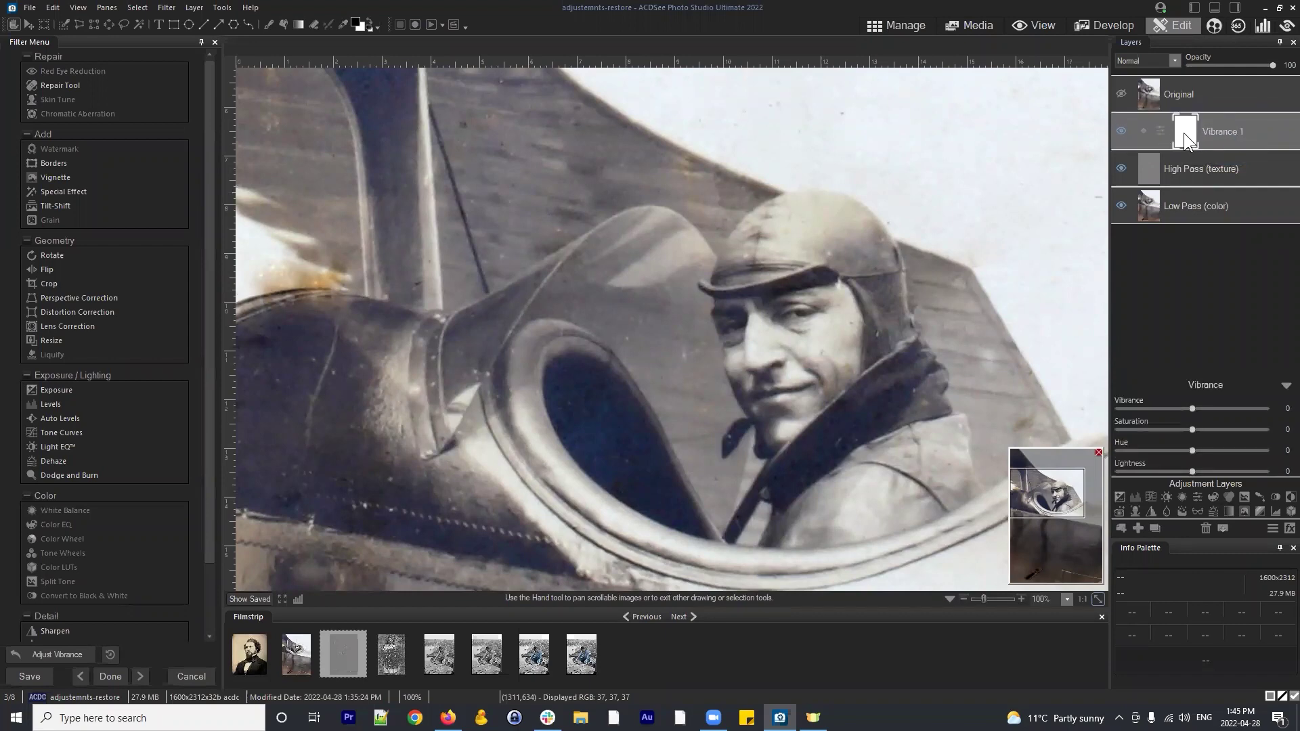
Set the Vibrance 1 adjustment layer's saturation to -100
drag(1222, 135, 1235, 136)
click(1186, 134)
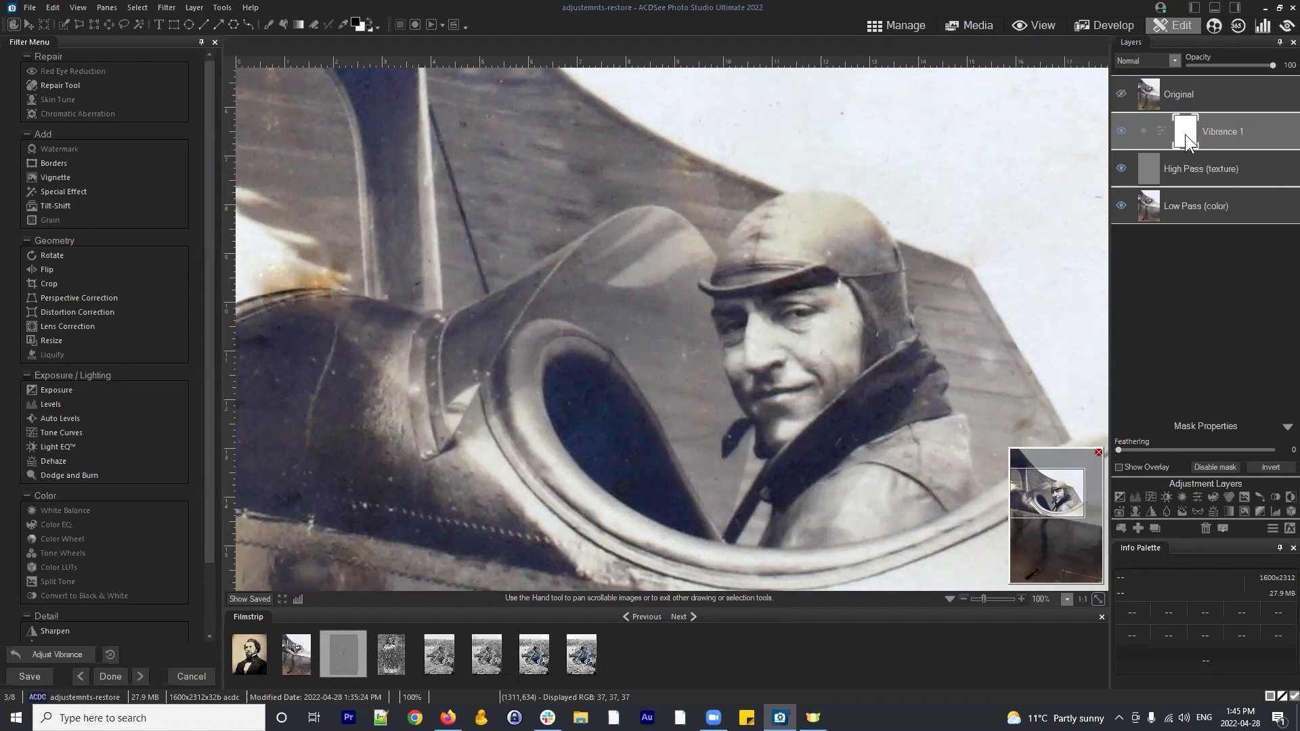
click(1217, 139)
drag(1191, 429, 1118, 429)
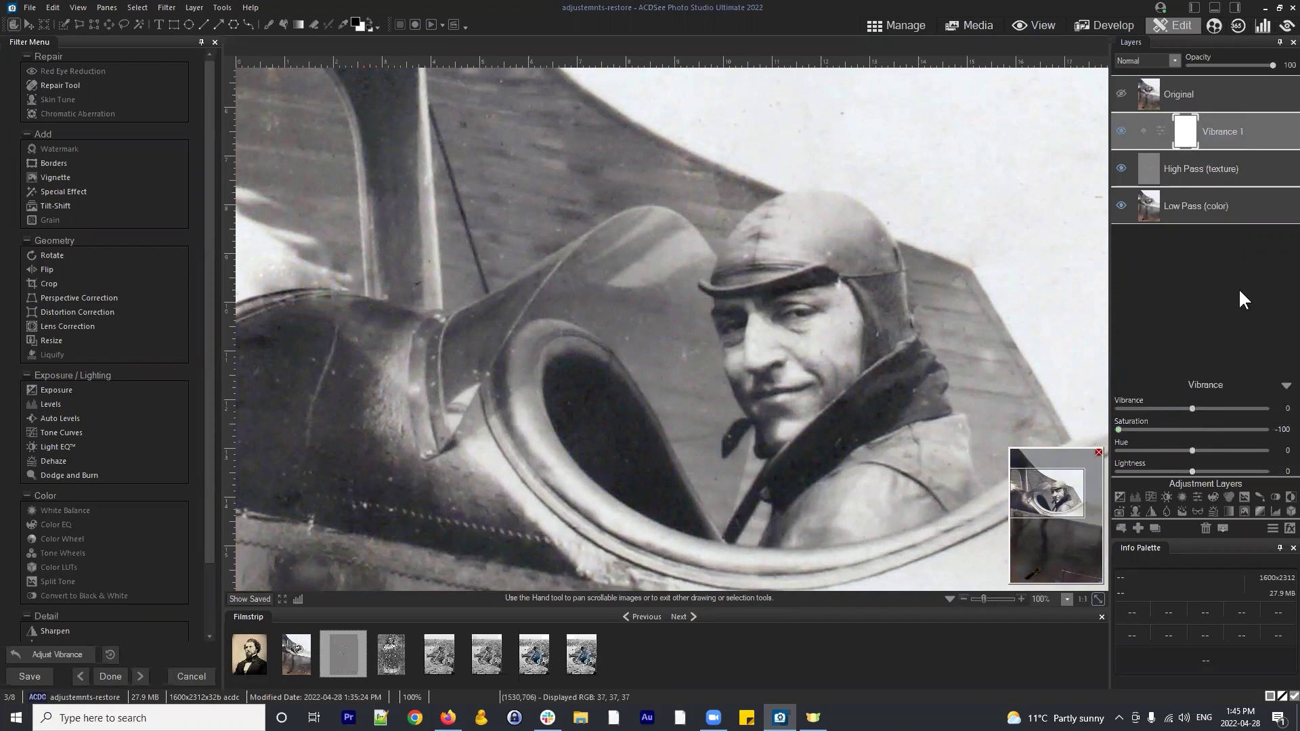
Invert the Vibrance 1 layer's mask and keep the mask selected for painting
click(1185, 127)
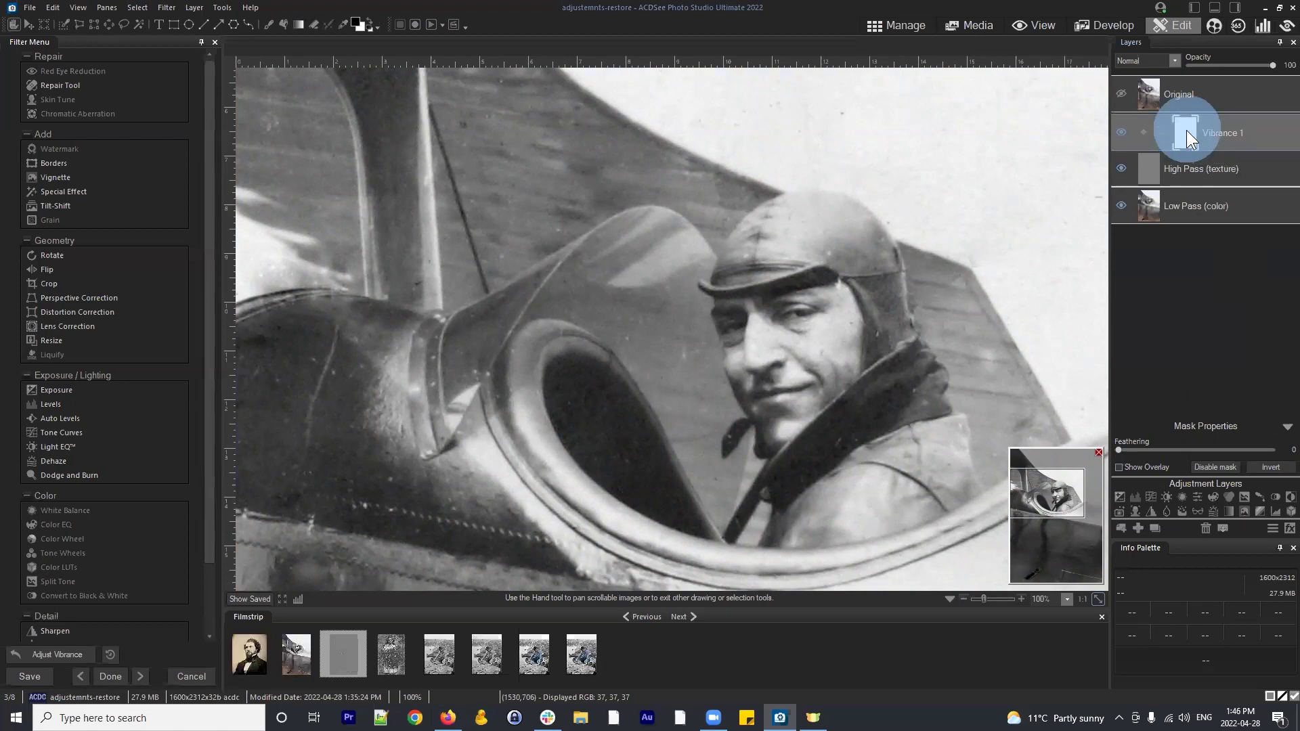
click(1261, 468)
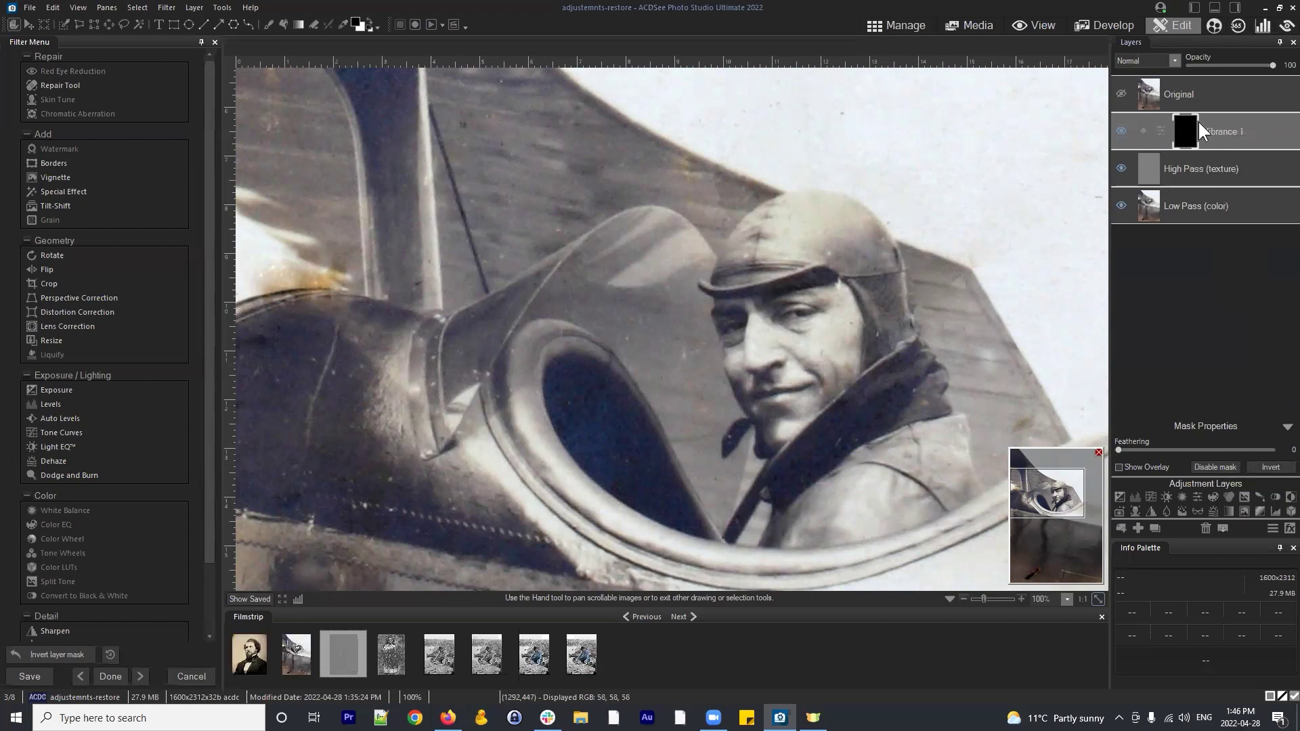
click(1185, 132)
click(1183, 128)
click(1184, 128)
Paint white with the Brush on the Vibrance 1 mask over the orange stain above the plane's cowling
click(268, 25)
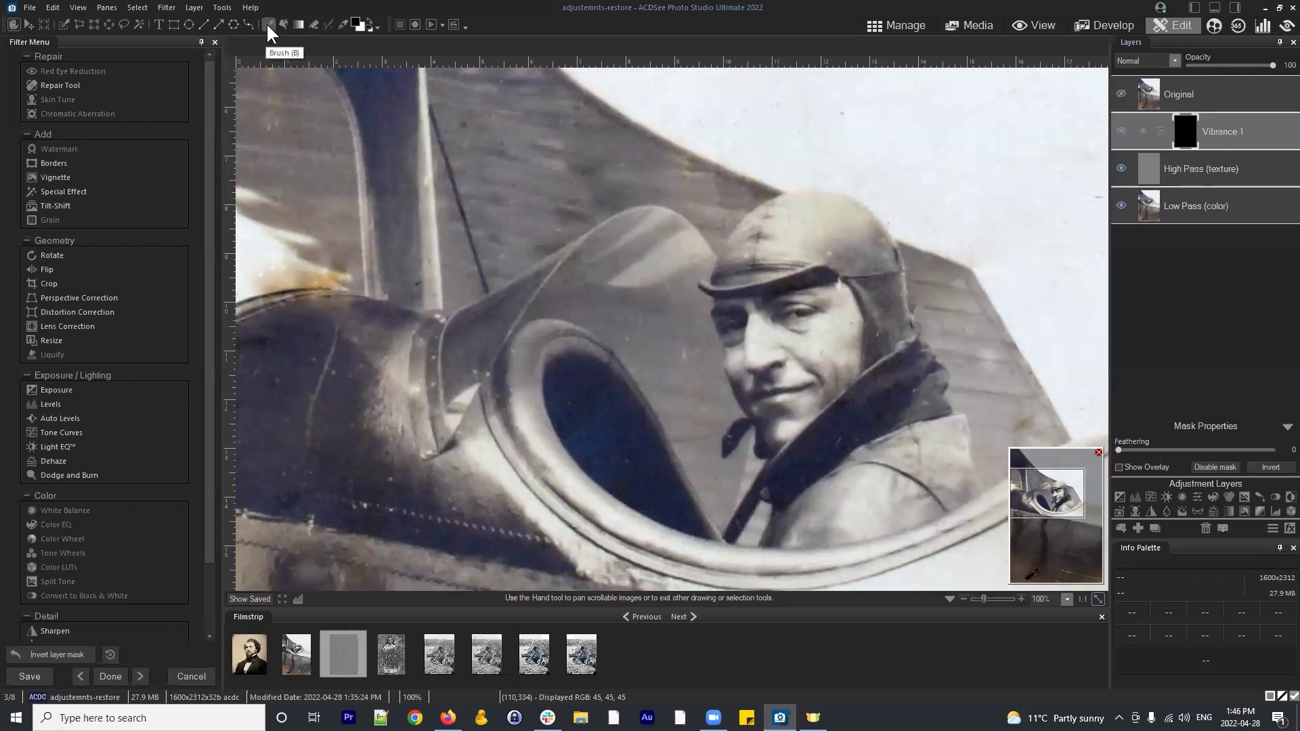
click(267, 24)
click(371, 20)
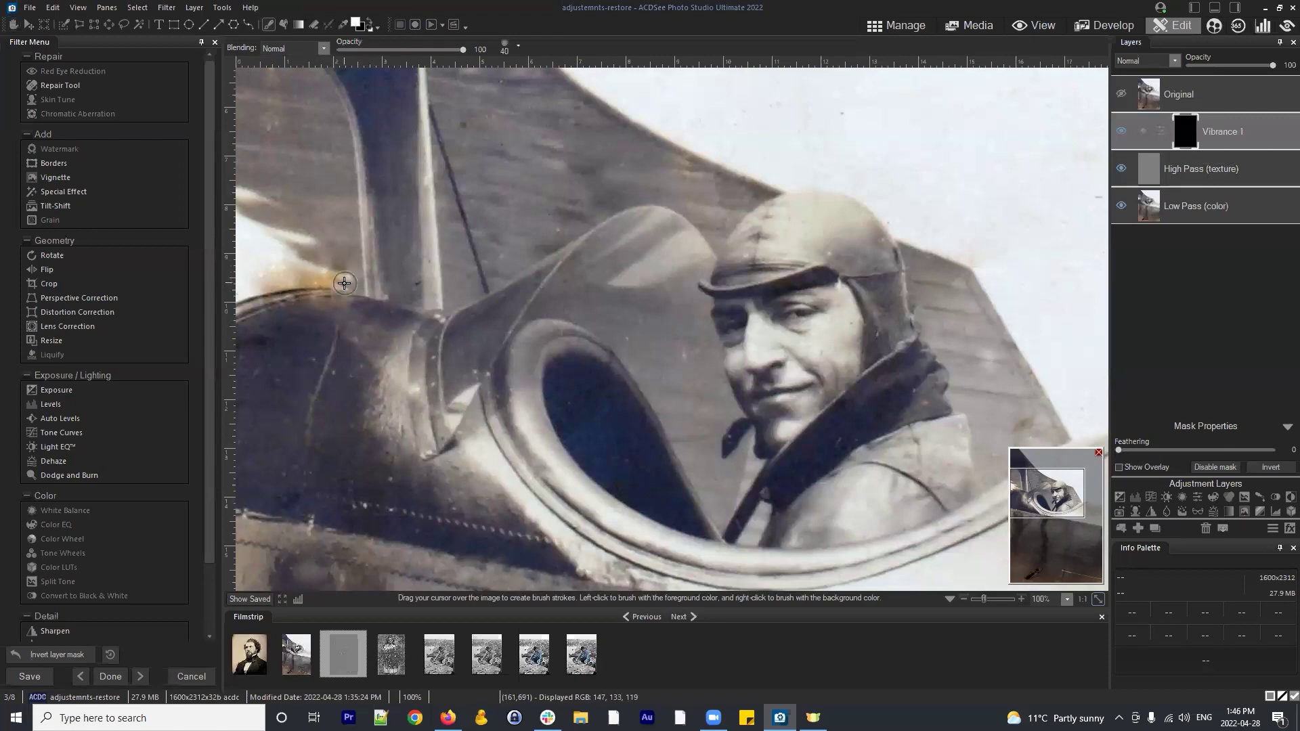
mouse_move(344, 283)
mouse_down()
mouse_move(296, 273)
mouse_move(308, 291)
mouse_up()
drag(310, 276, 261, 282)
Compare with the Original layer, then paint the remaining stain along the cowling's edge on the mask with brush size 20
scroll(338, 285, down, 2)
scroll(364, 307, down, 1)
click(1121, 94)
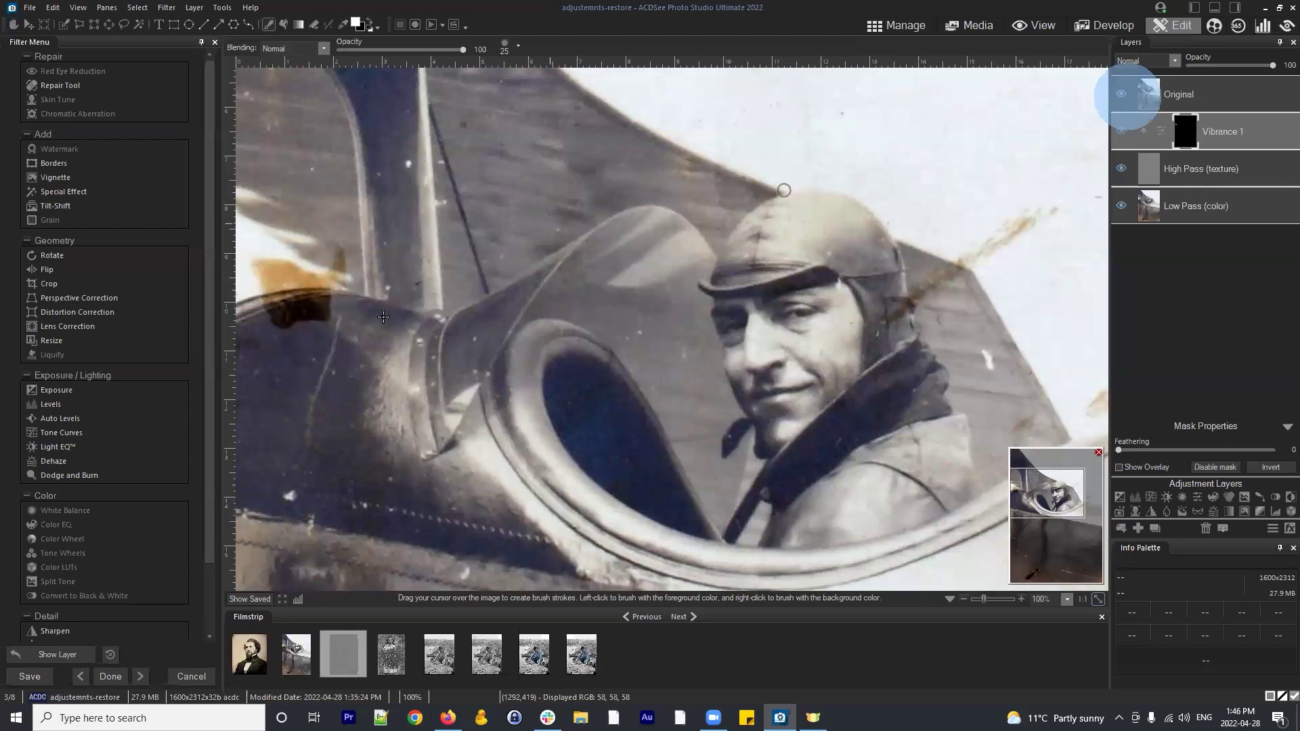
click(1121, 96)
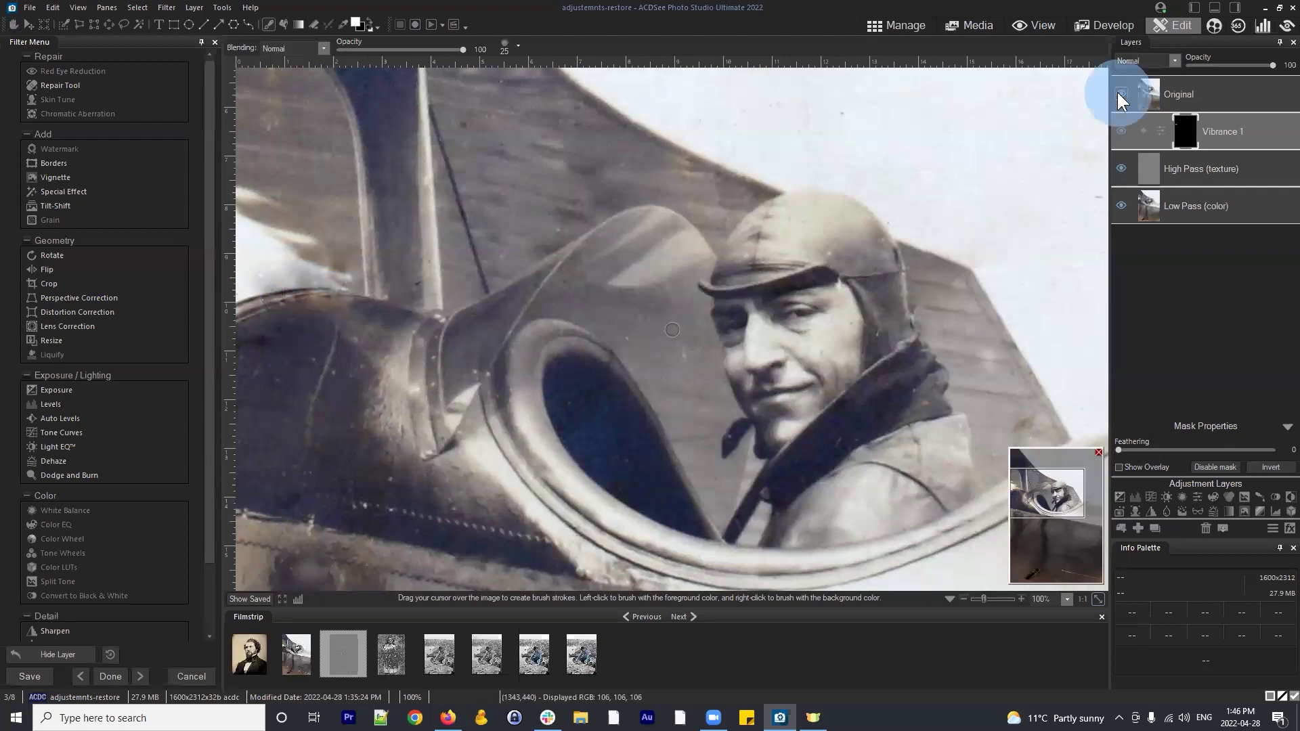
scroll(306, 281, down, 1)
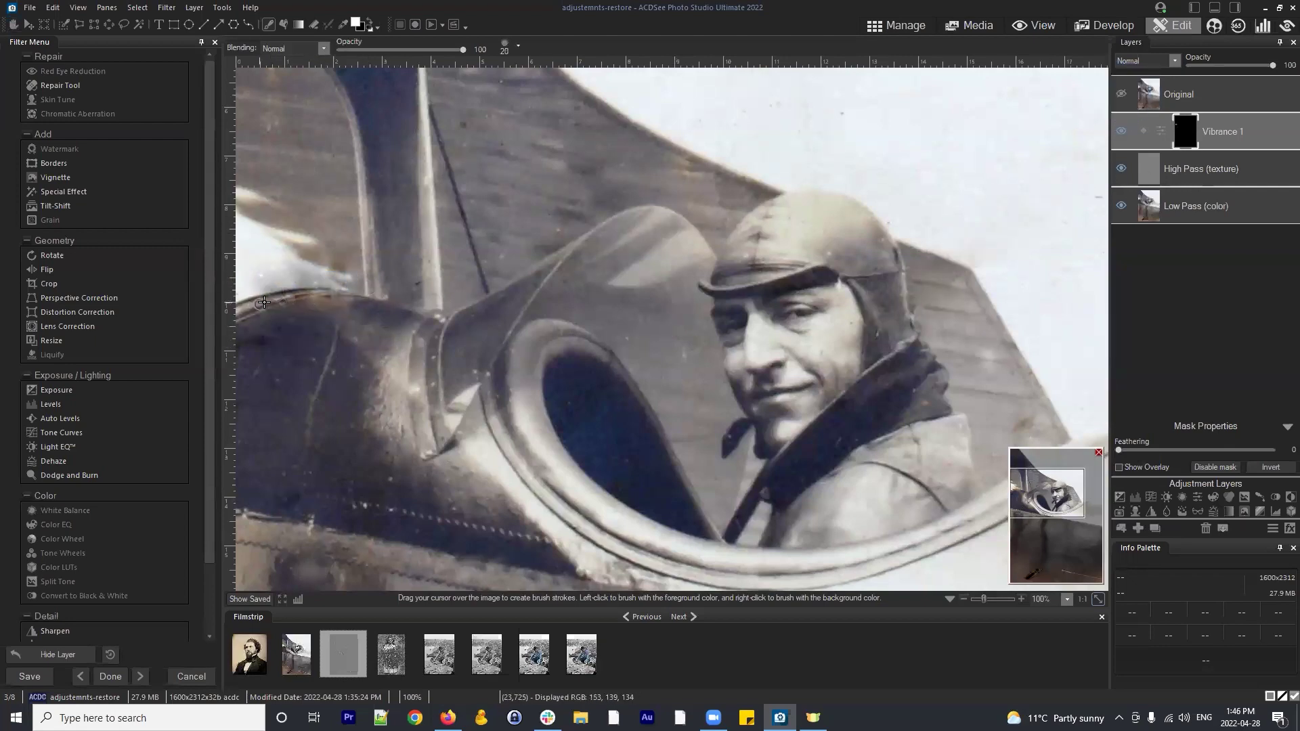
click(266, 289)
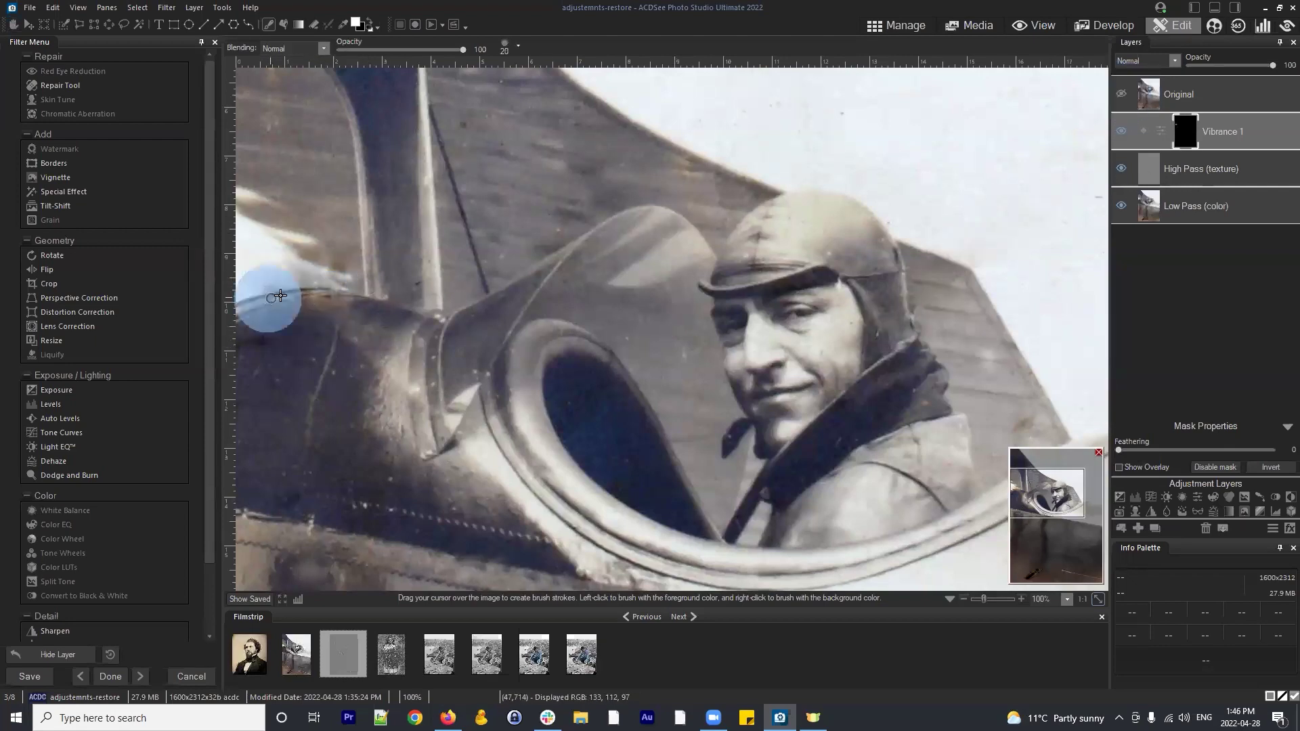
click(340, 300)
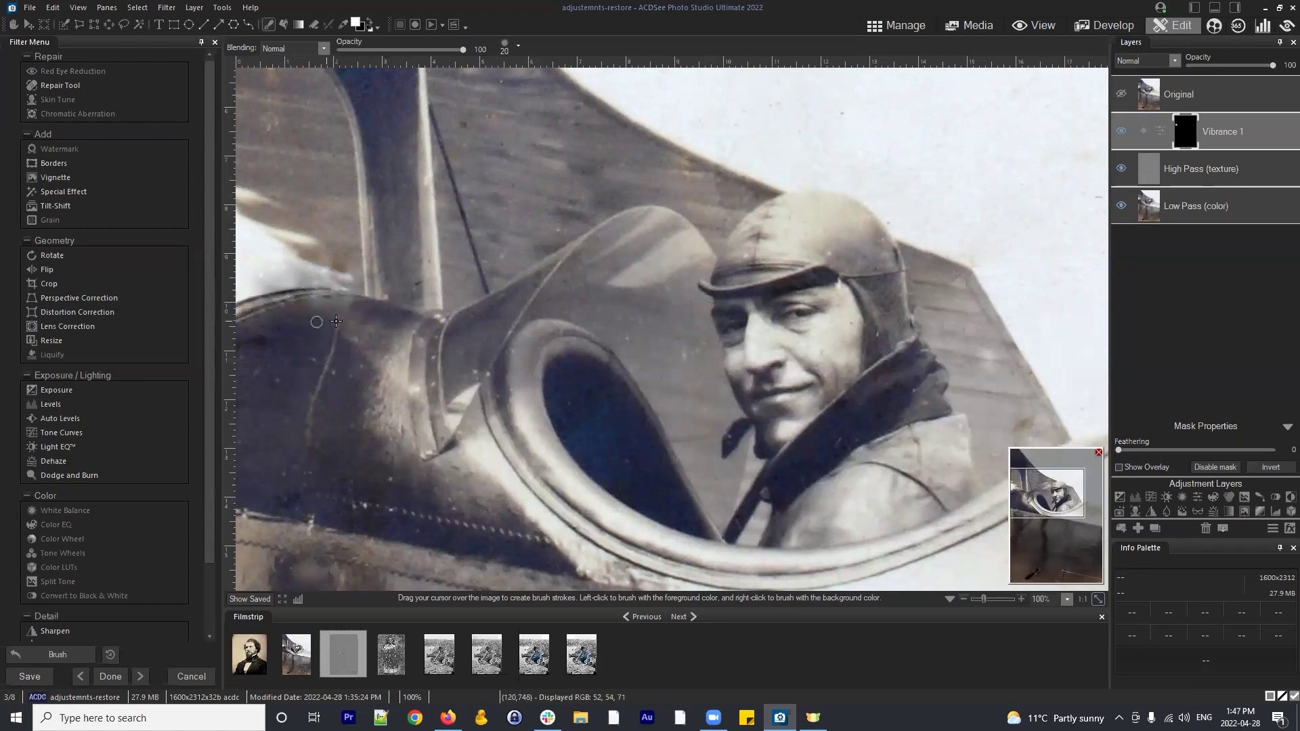
Examine the painted stain area close up at 200%, check the Vibrance 1 mask, and review the whole photo
scroll(269, 290, up, 1)
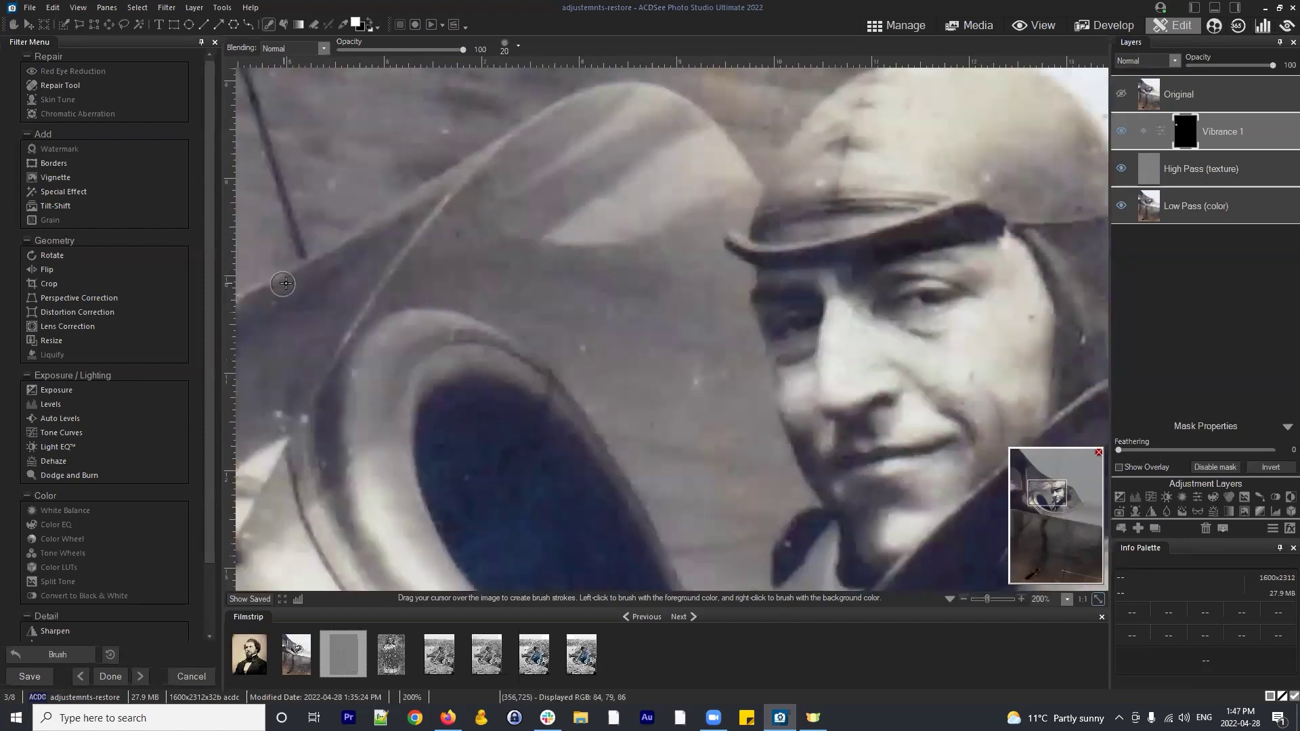
key(space)
drag(383, 283, 837, 298)
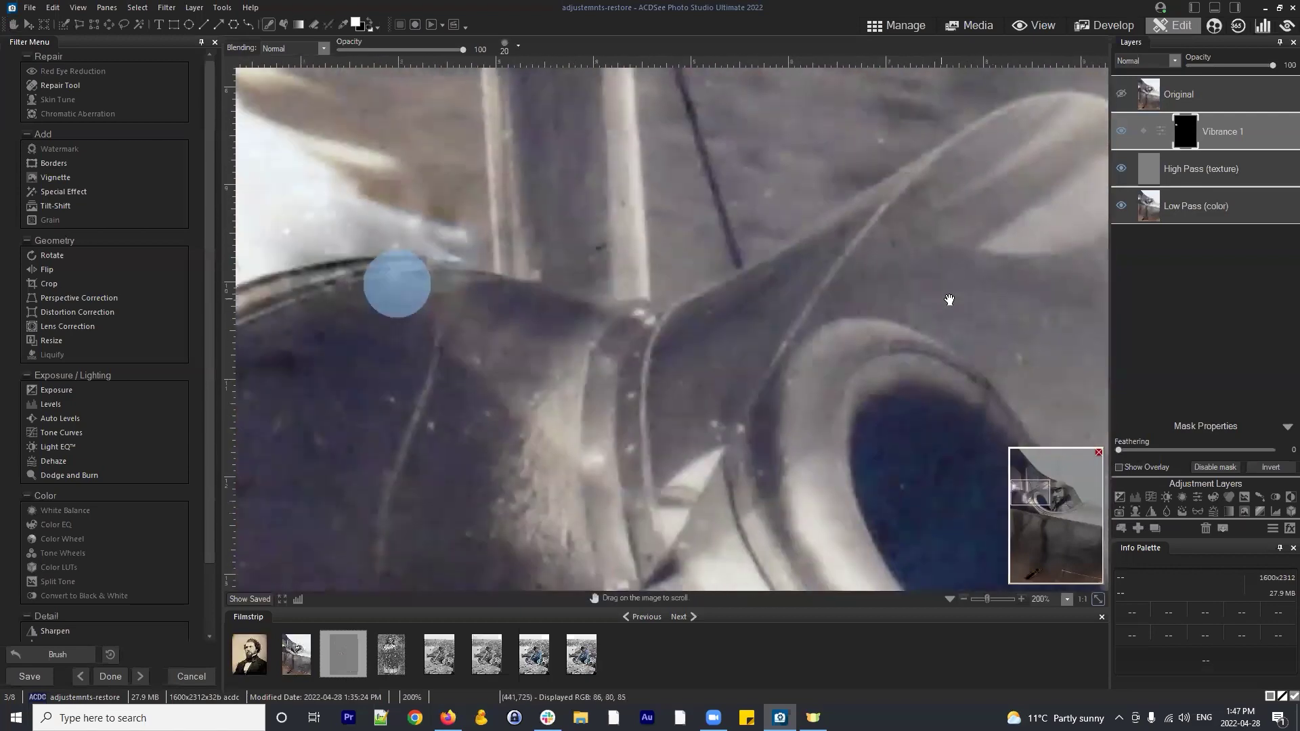
drag(546, 275, 409, 328)
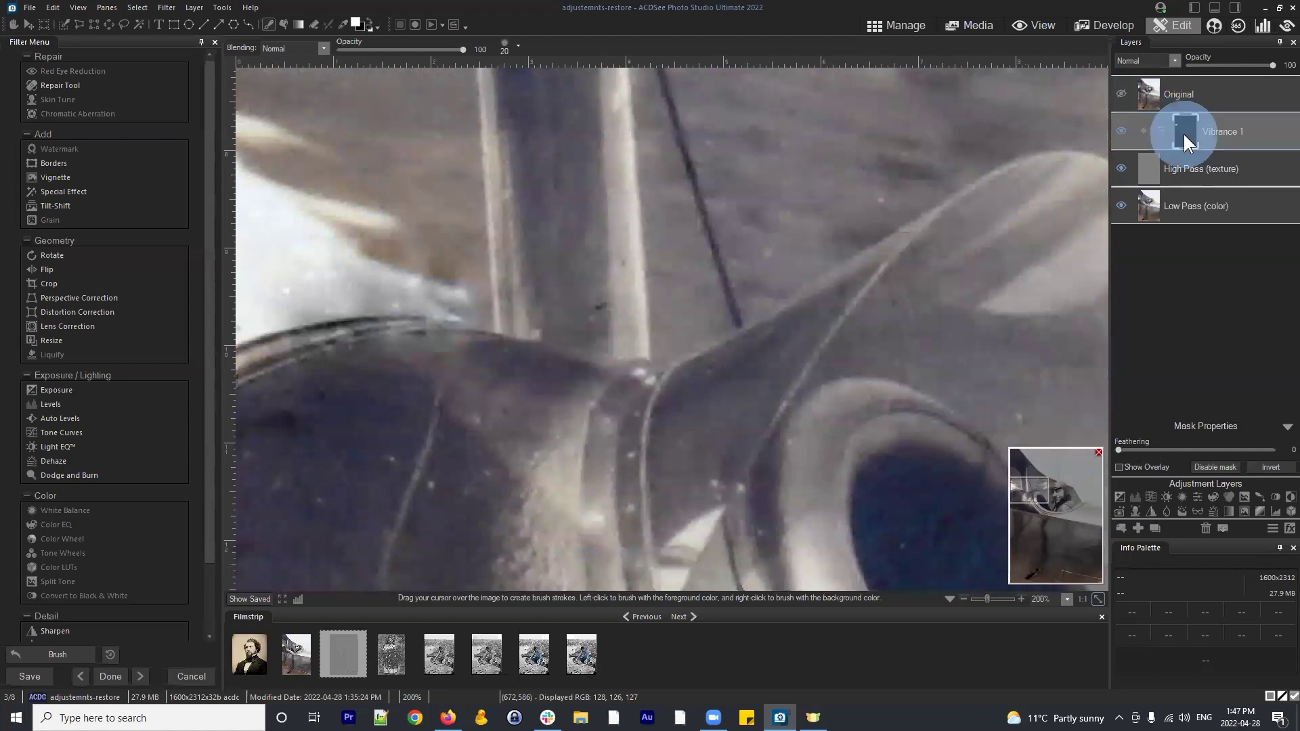
drag(1184, 133, 1183, 127)
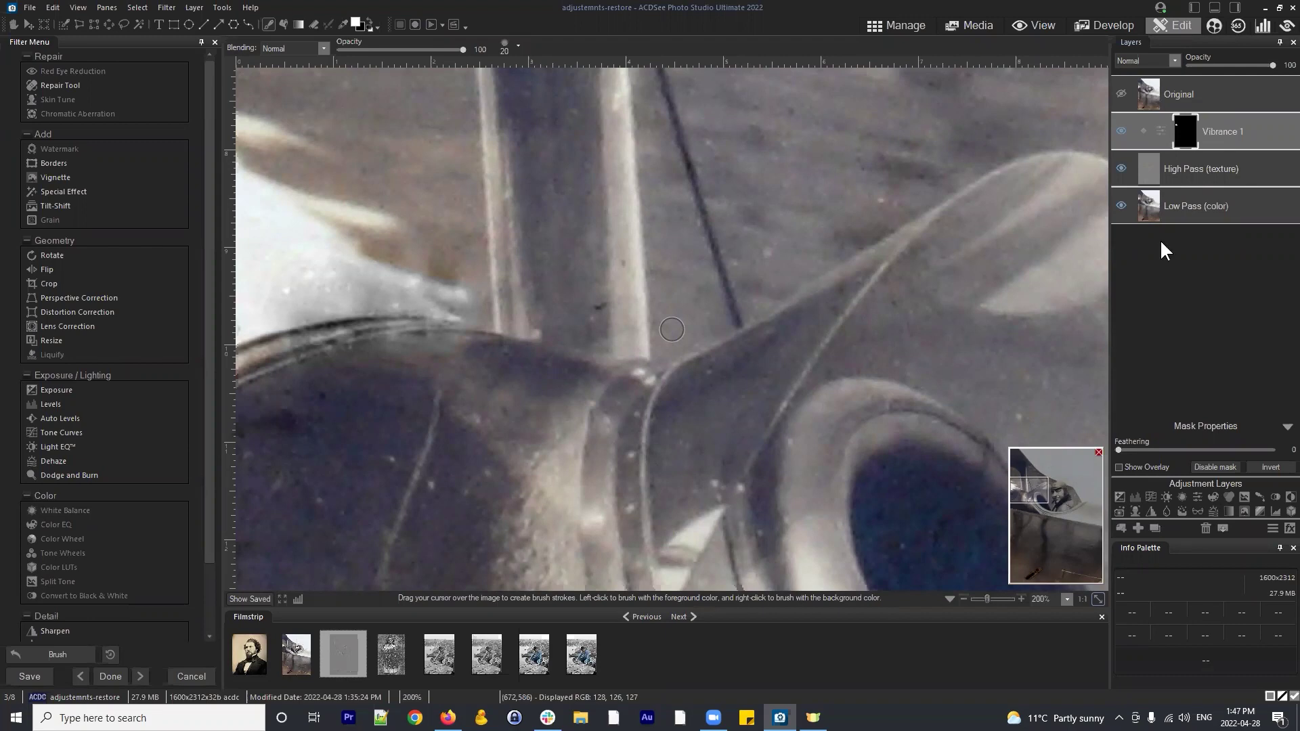
click(1186, 127)
scroll(549, 364, down, 4)
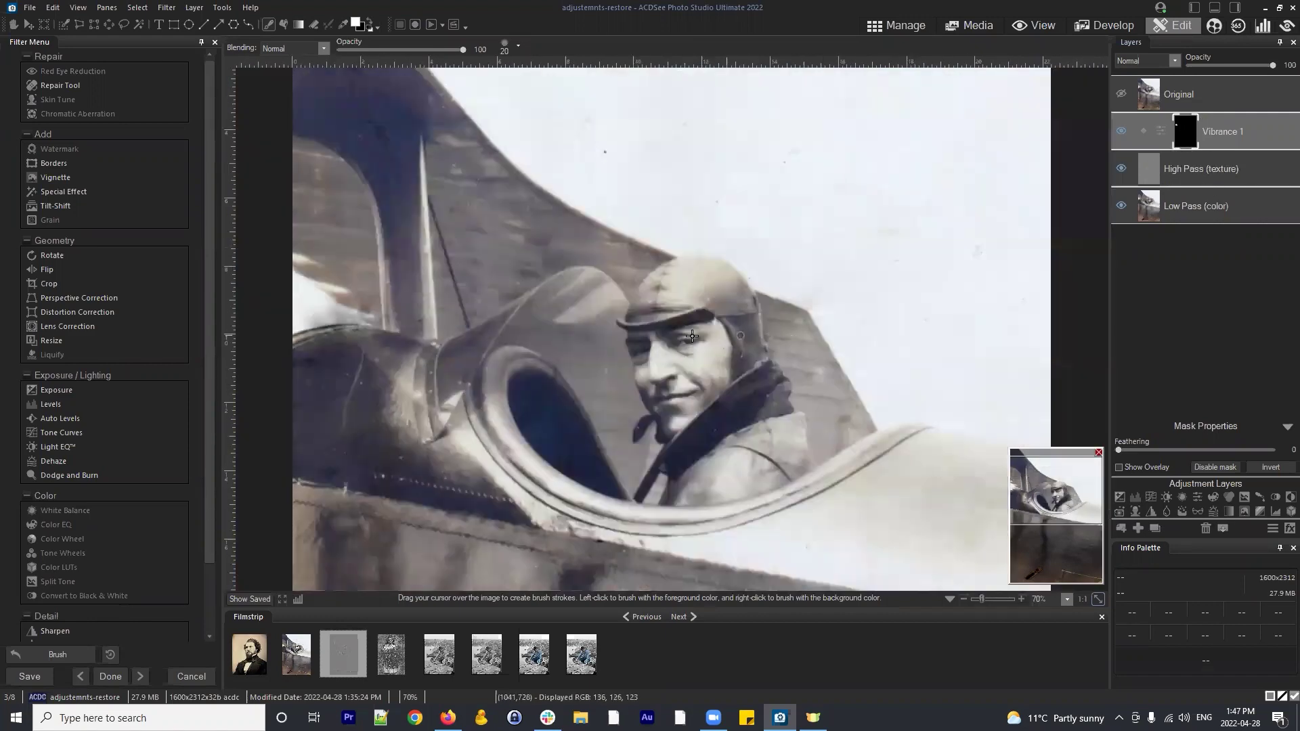
scroll(670, 379, down, 1)
scroll(670, 474, up, 1)
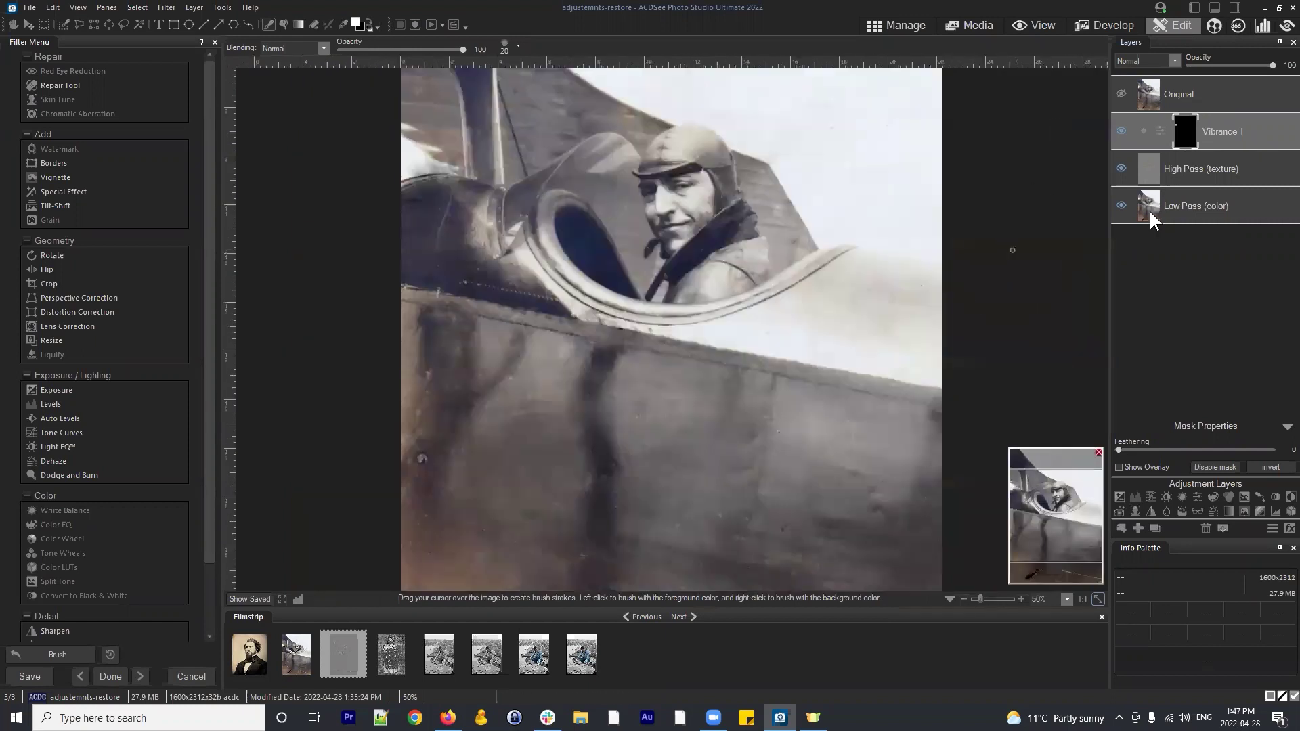
Try a saturation of 100 on the Vibrance 1 layer, and settle on -52
click(1222, 133)
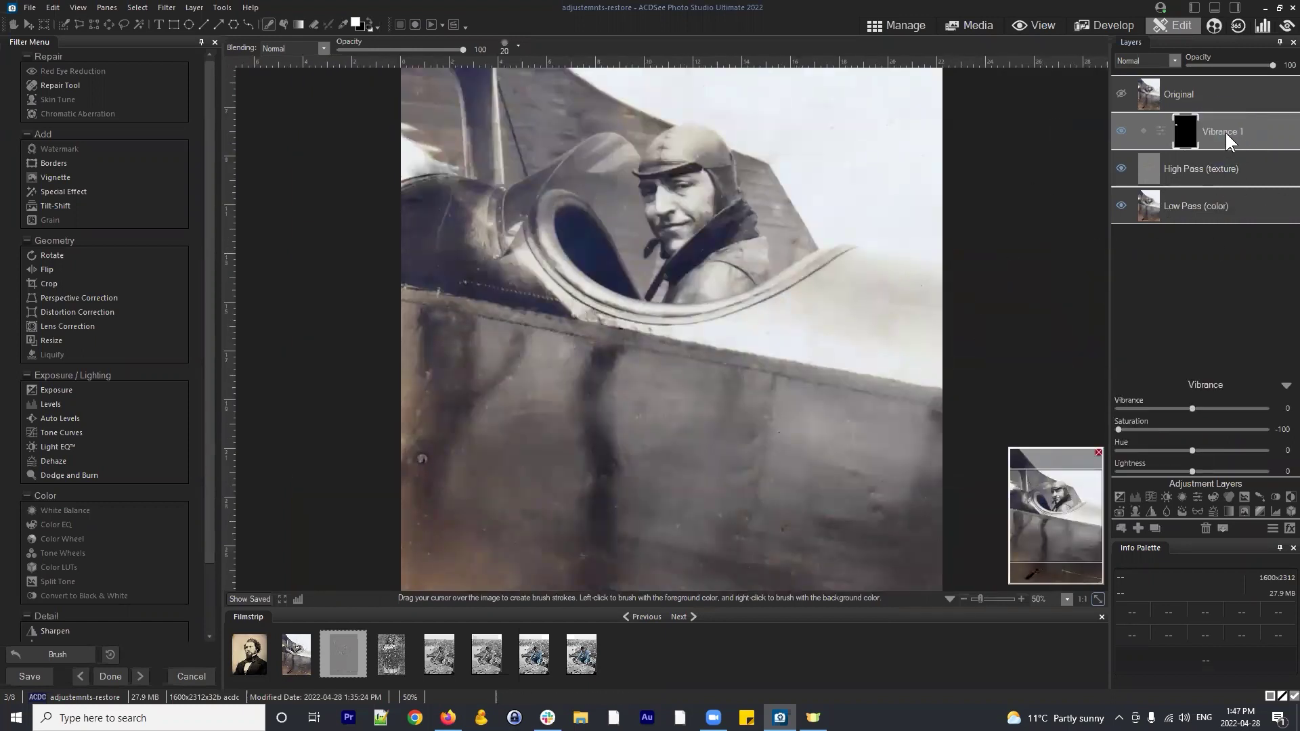
drag(647, 195, 691, 257)
scroll(691, 218, up, 3)
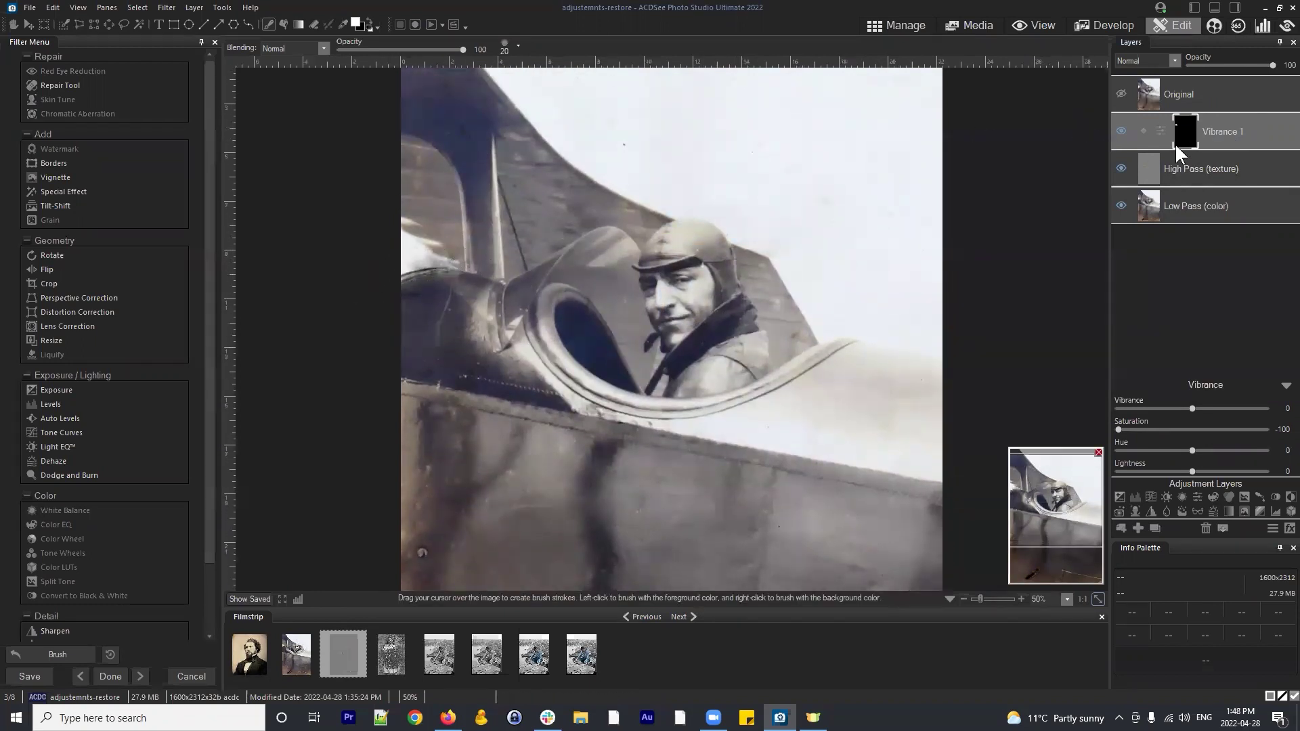
click(1182, 135)
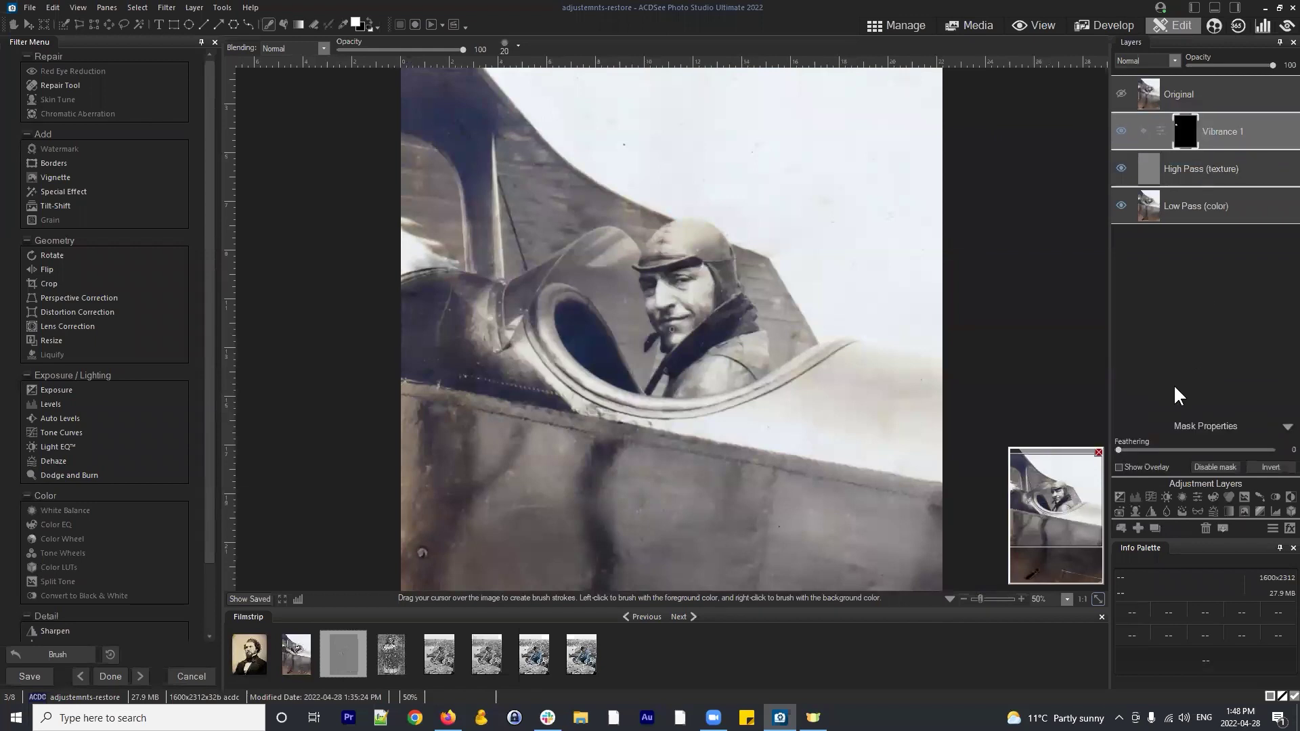
click(1212, 134)
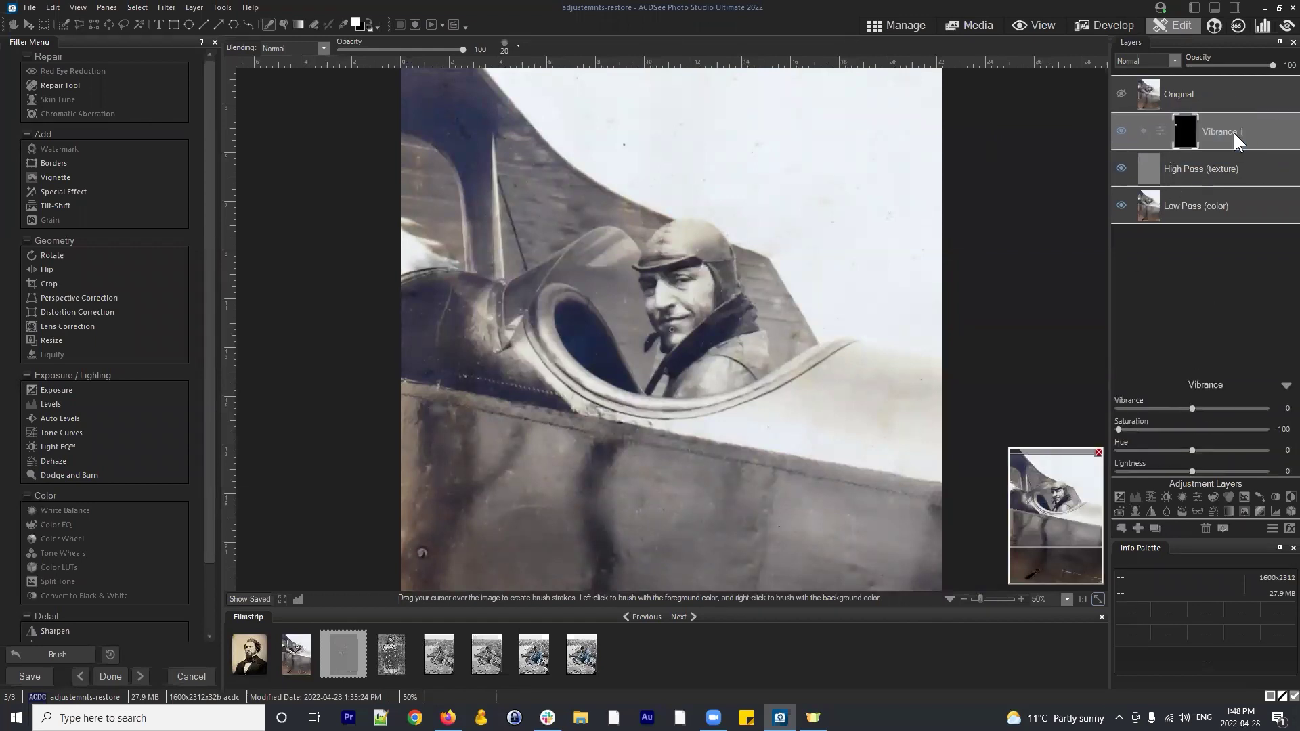
drag(1119, 429, 1267, 429)
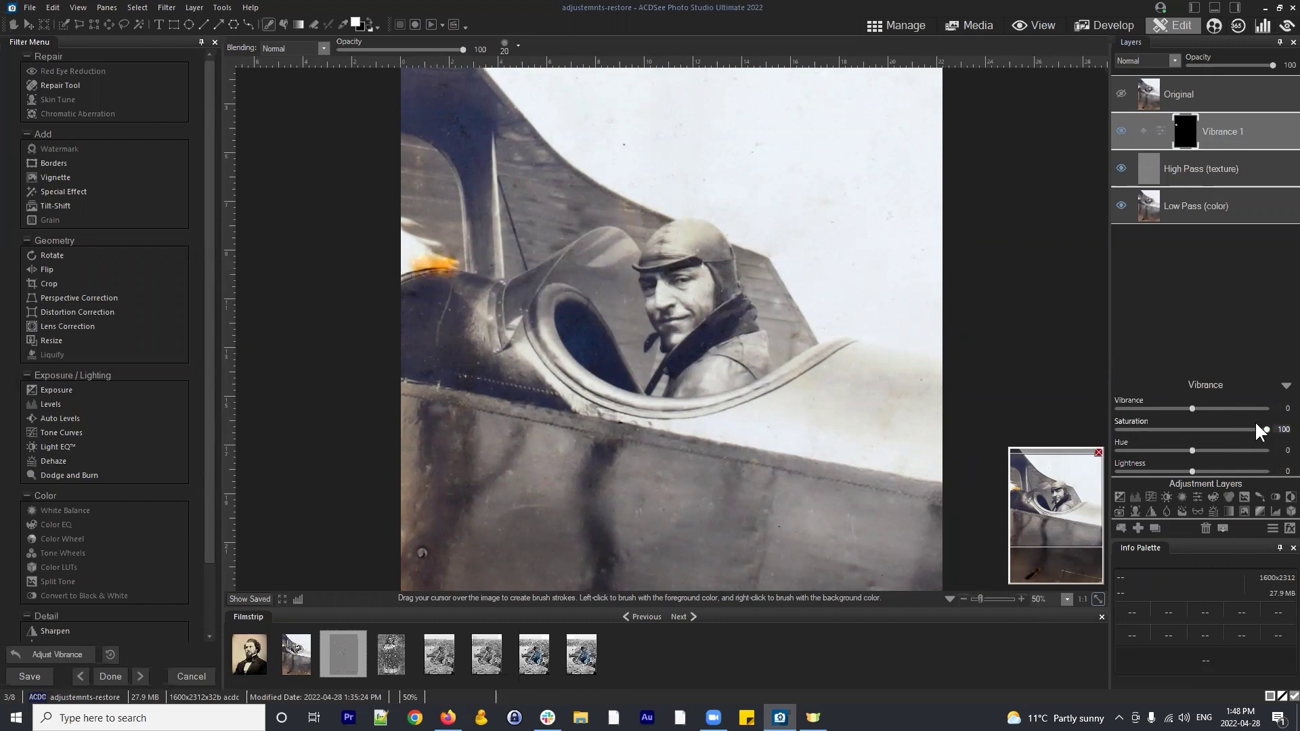
drag(1244, 429, 1156, 429)
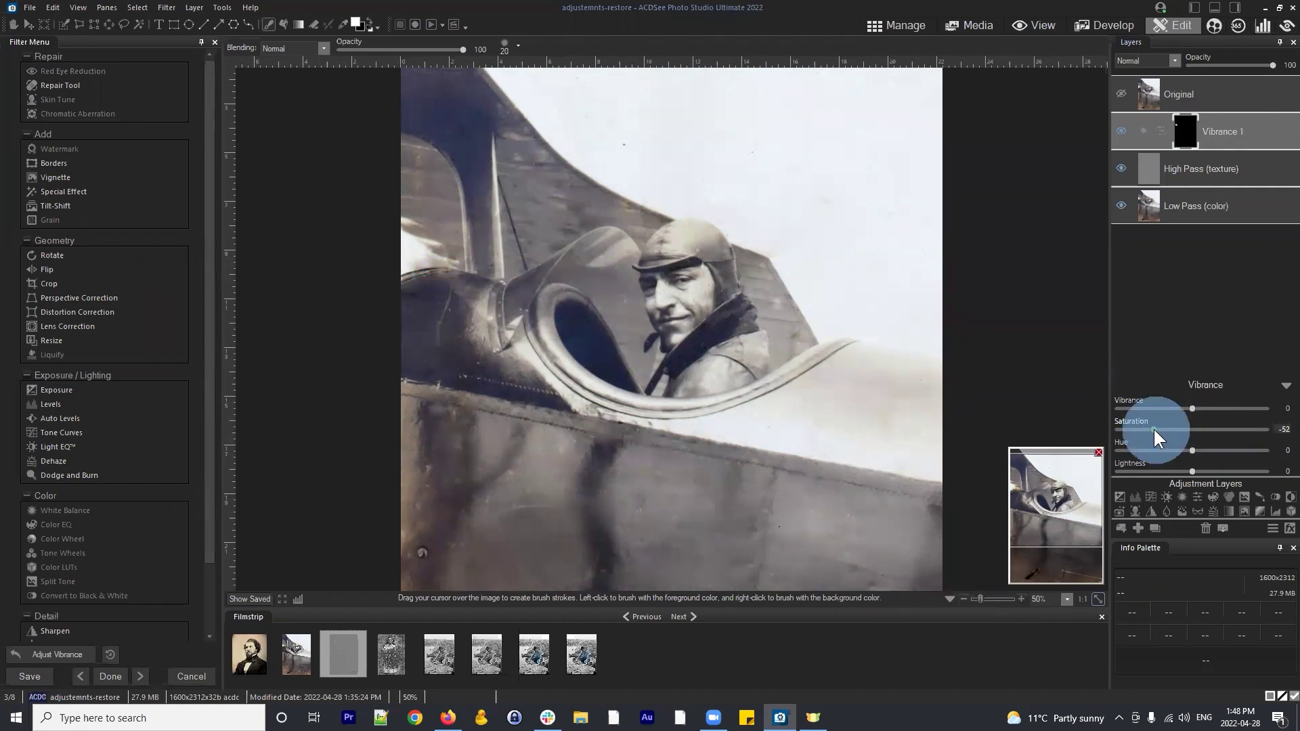
drag(1153, 429, 1154, 429)
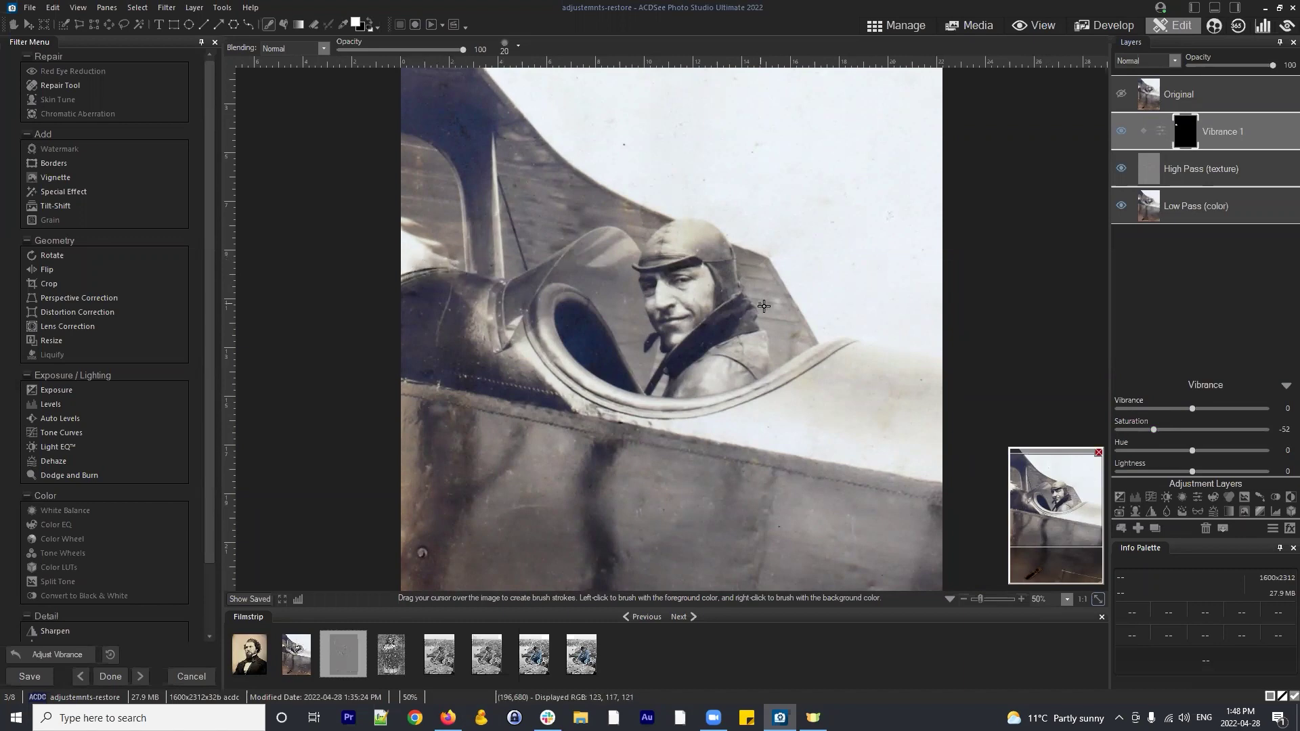
Compare the restored photo with the unretouched version by showing and hiding the Original layer
scroll(743, 261, down, 2)
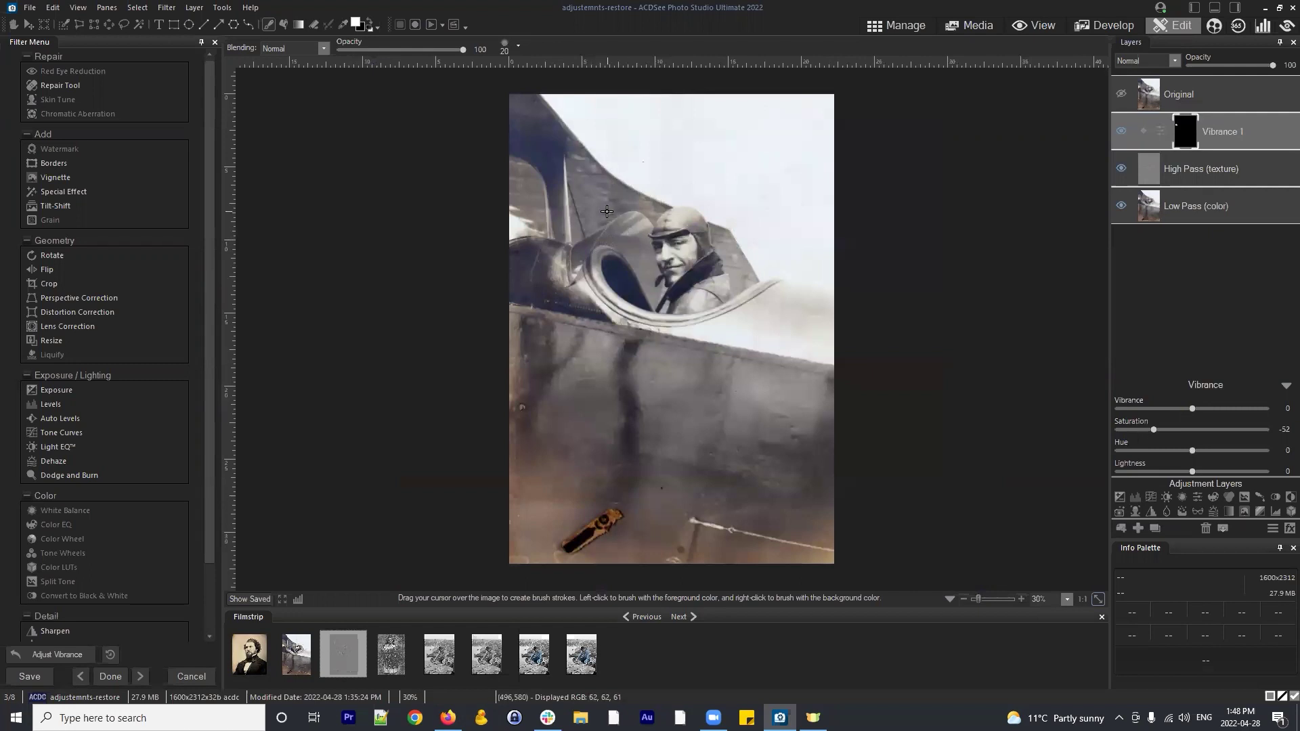
scroll(665, 224, up, 2)
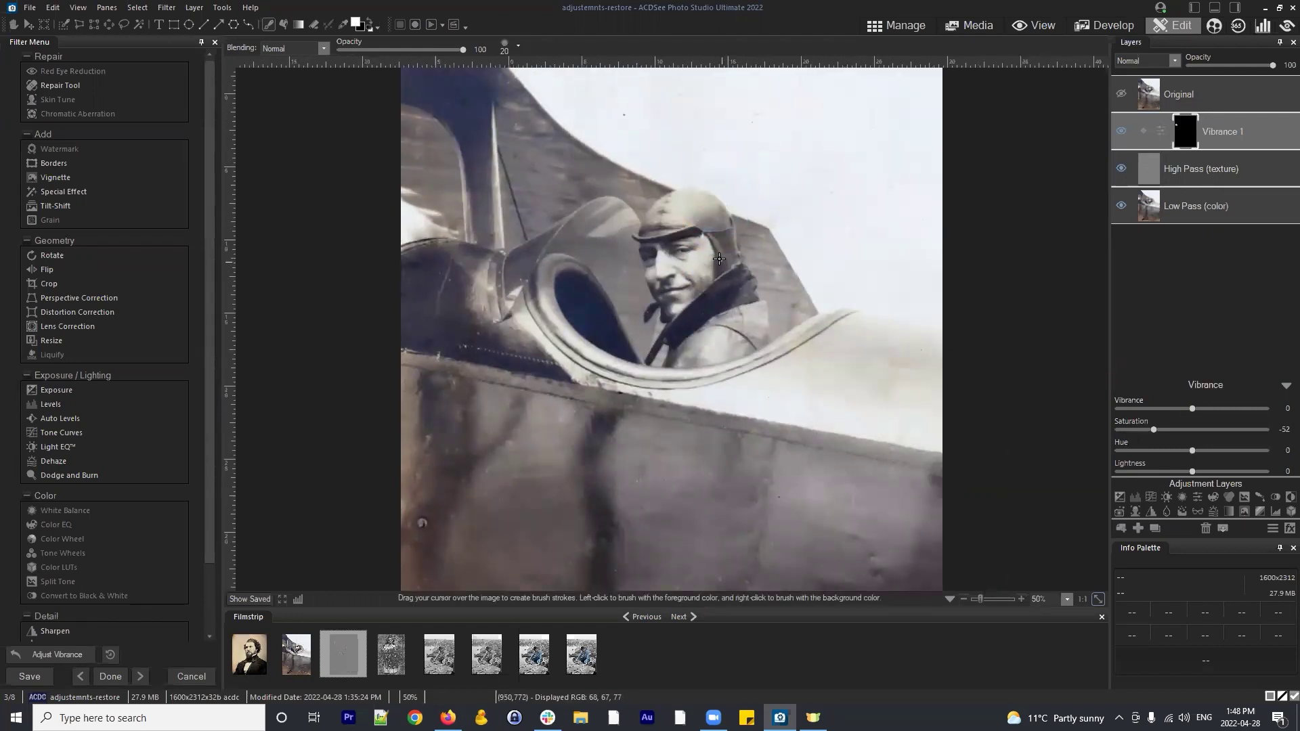
scroll(719, 258, down, 2)
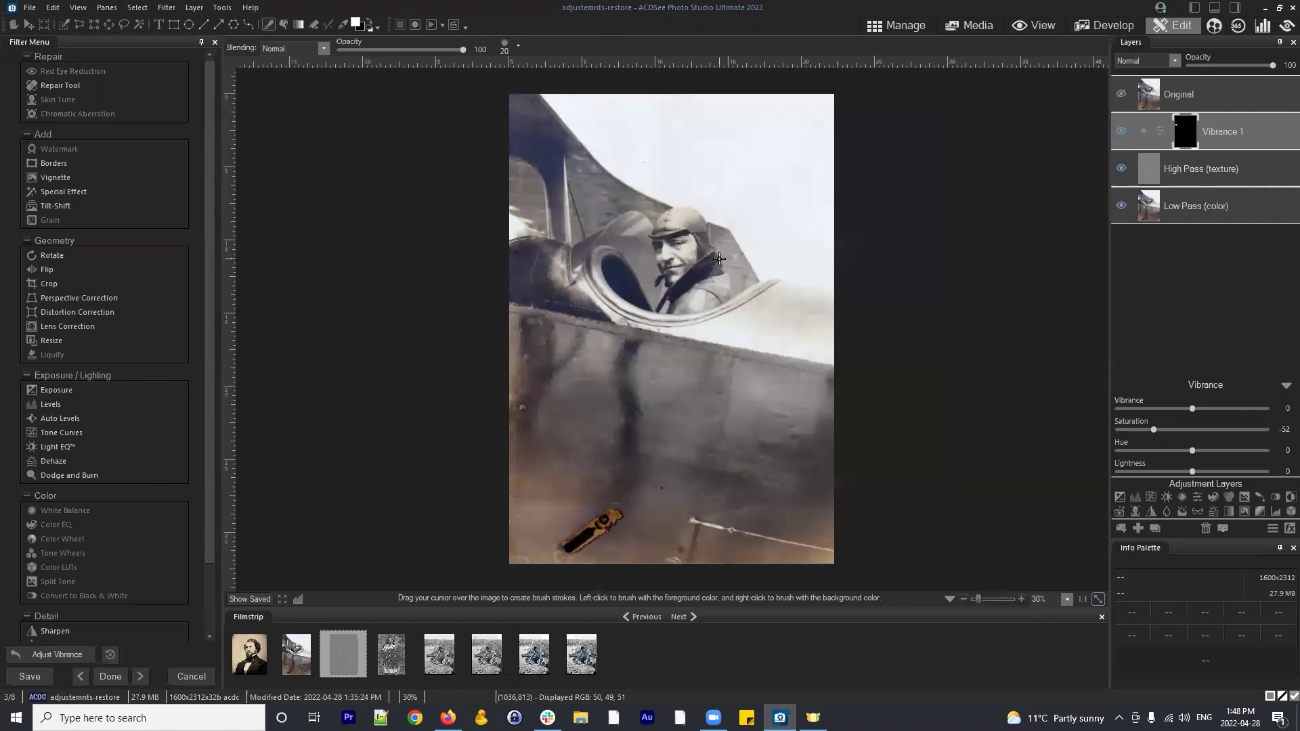
click(1120, 98)
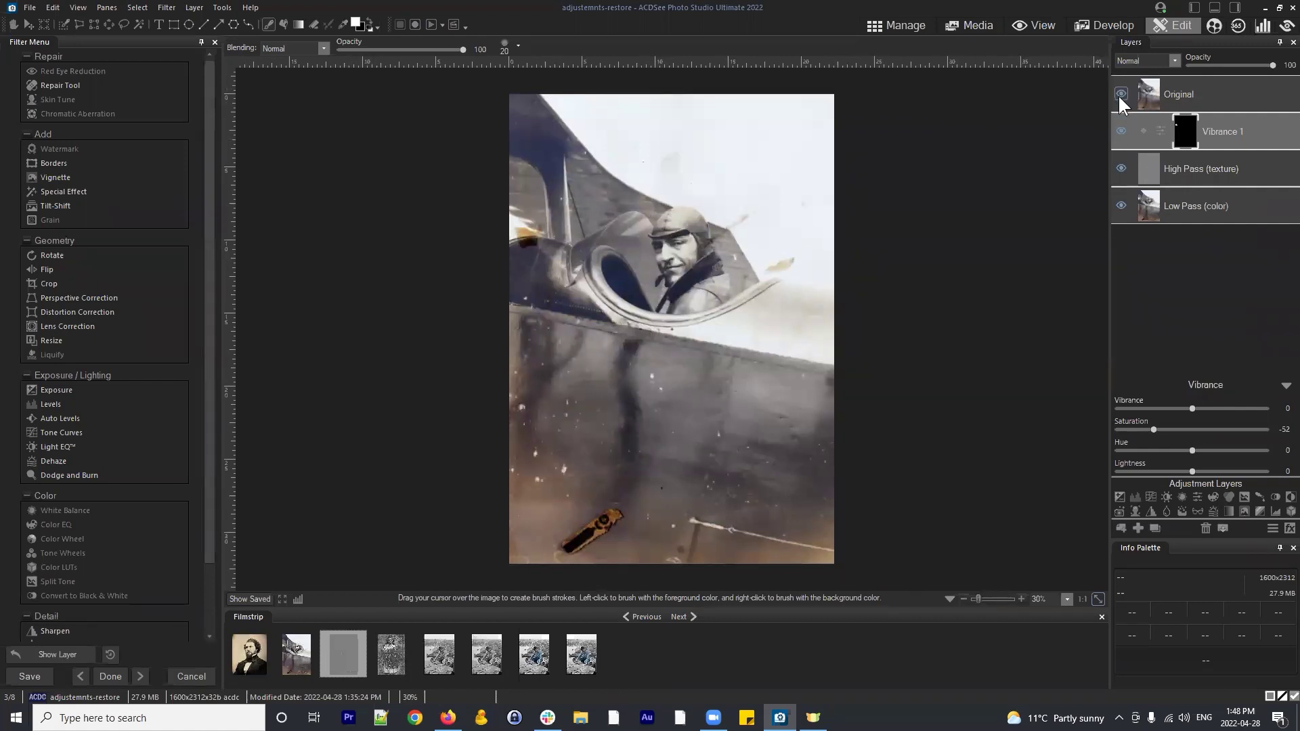
click(1118, 97)
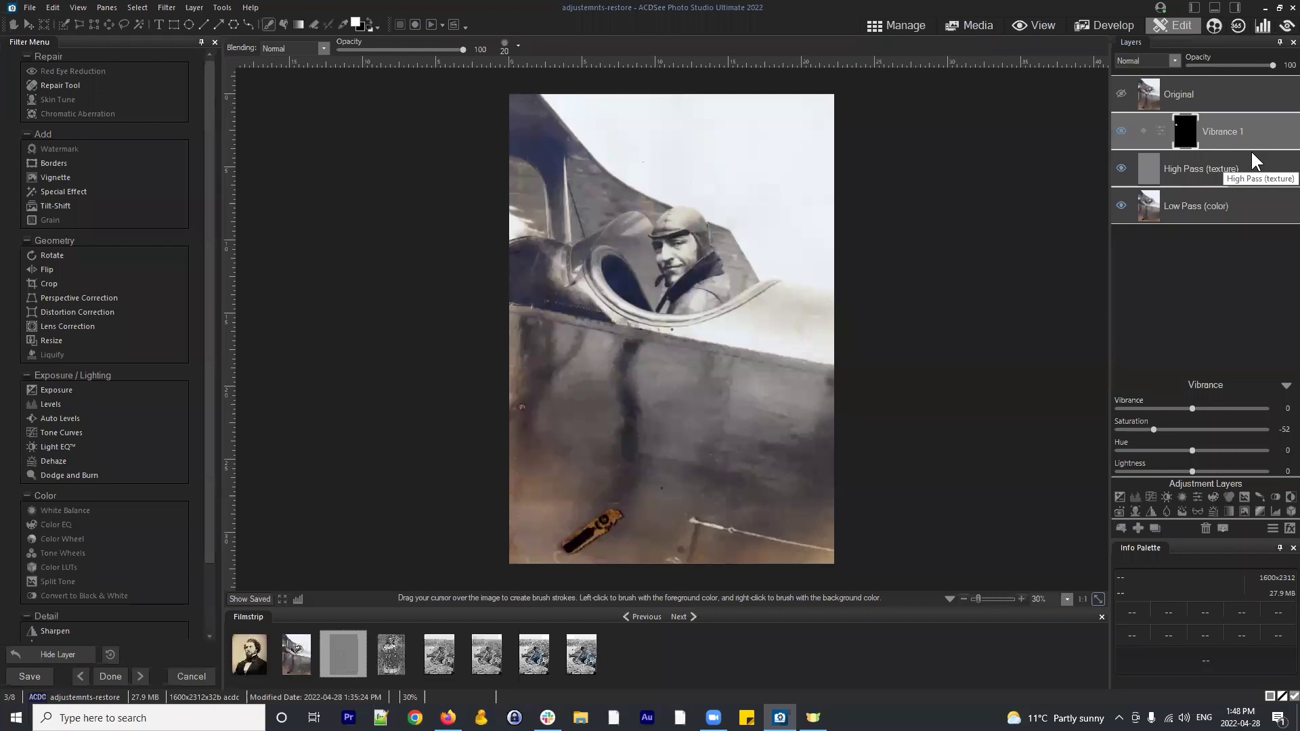
Move the hidden Original layer to the bottom of the layer stack, below Low Pass (color)
click(1208, 93)
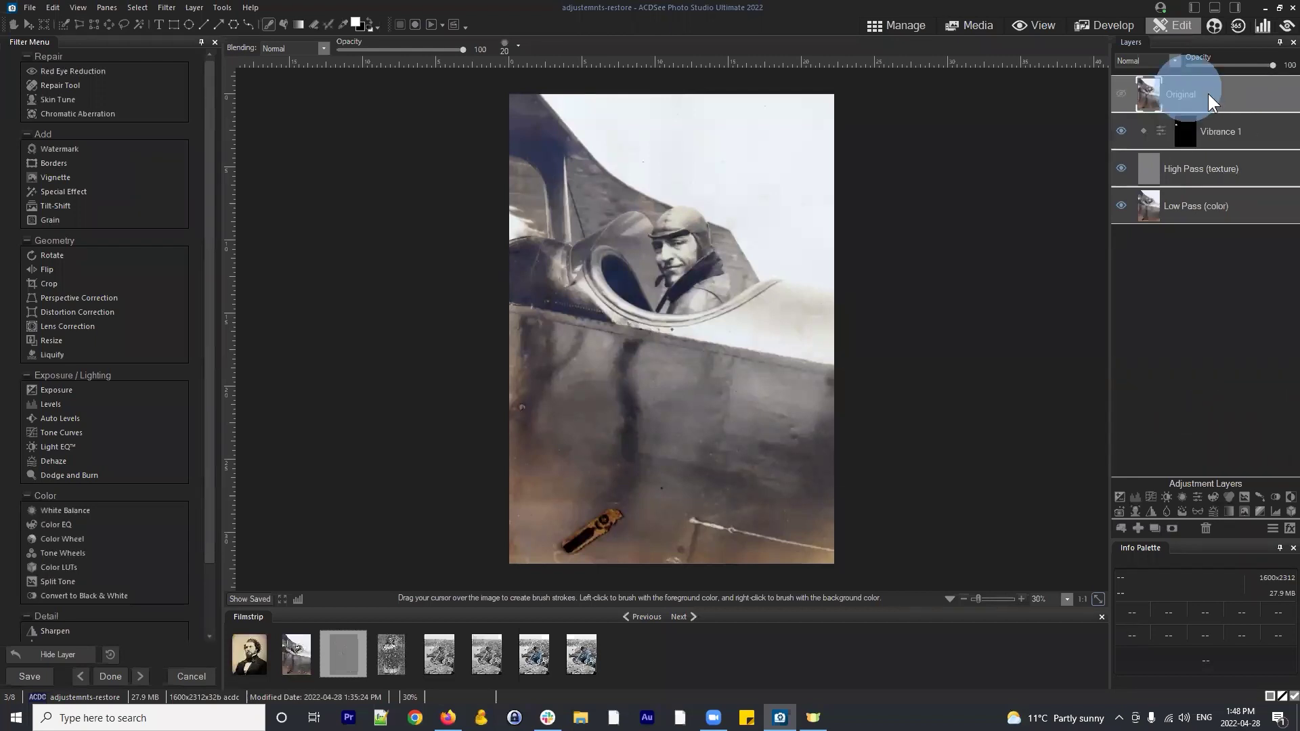
right_click(1170, 96)
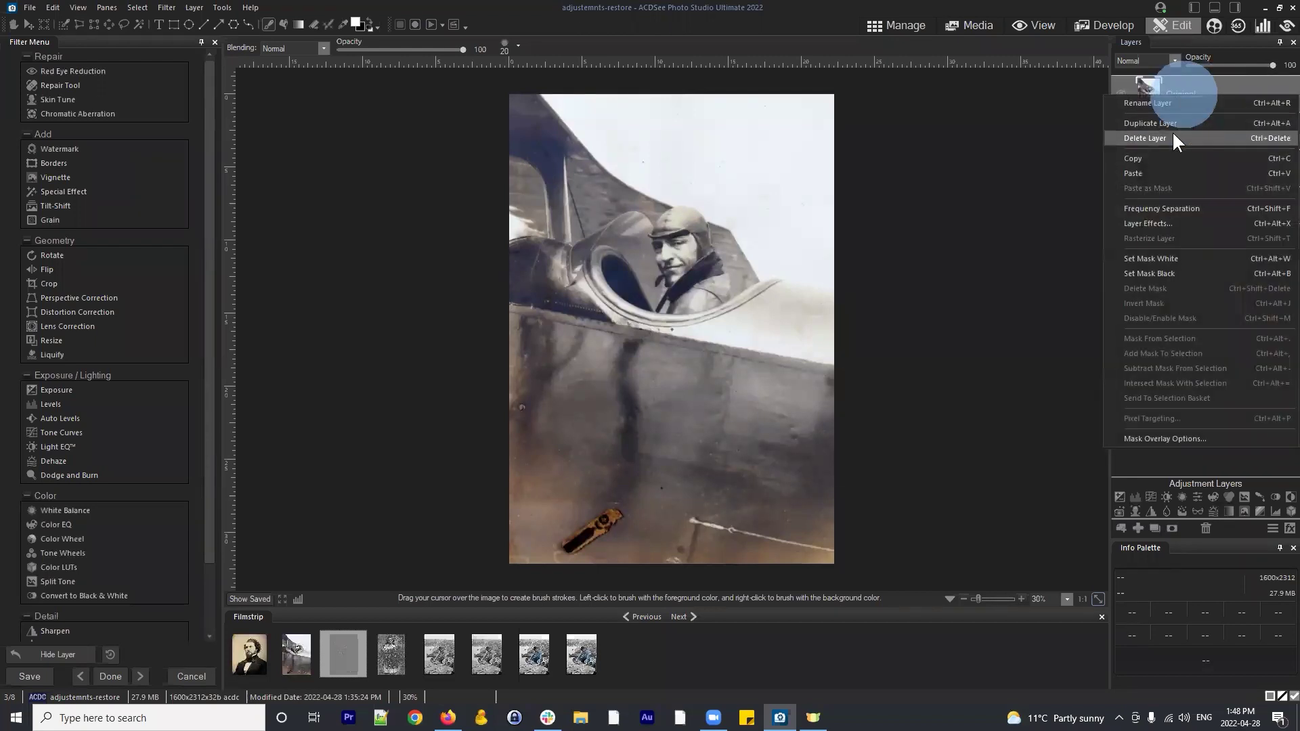
click(1192, 82)
drag(1188, 243, 1190, 245)
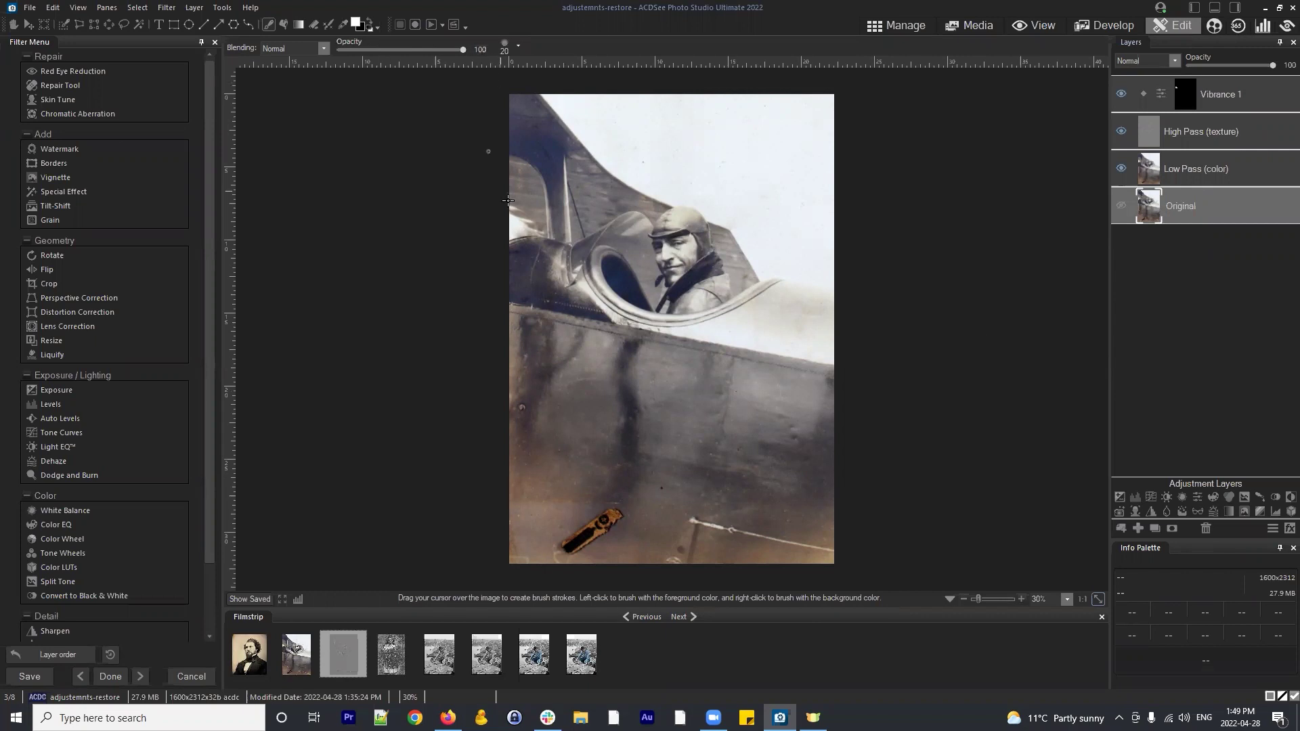
View the photo at 50% and select the Vibrance 1 layer to show its adjustment settings
scroll(672, 325, up, 2)
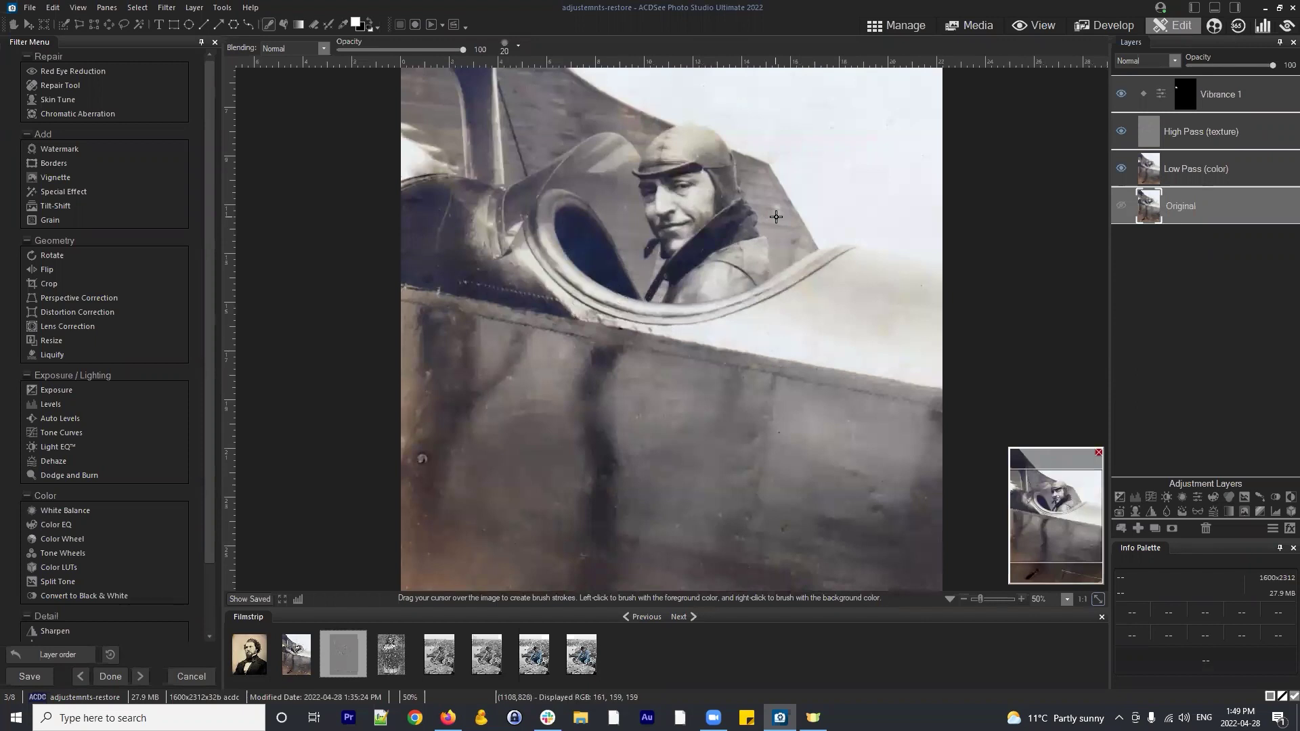
scroll(805, 213, up, 2)
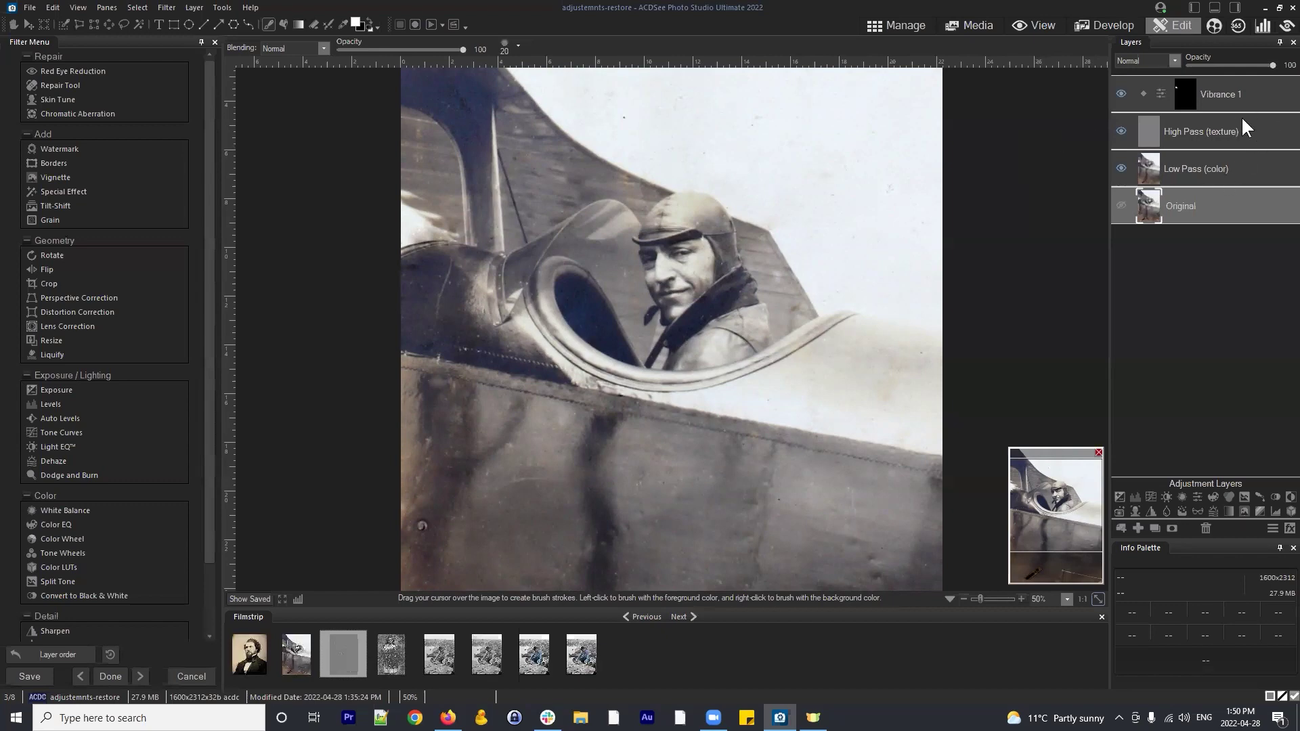
click(1229, 93)
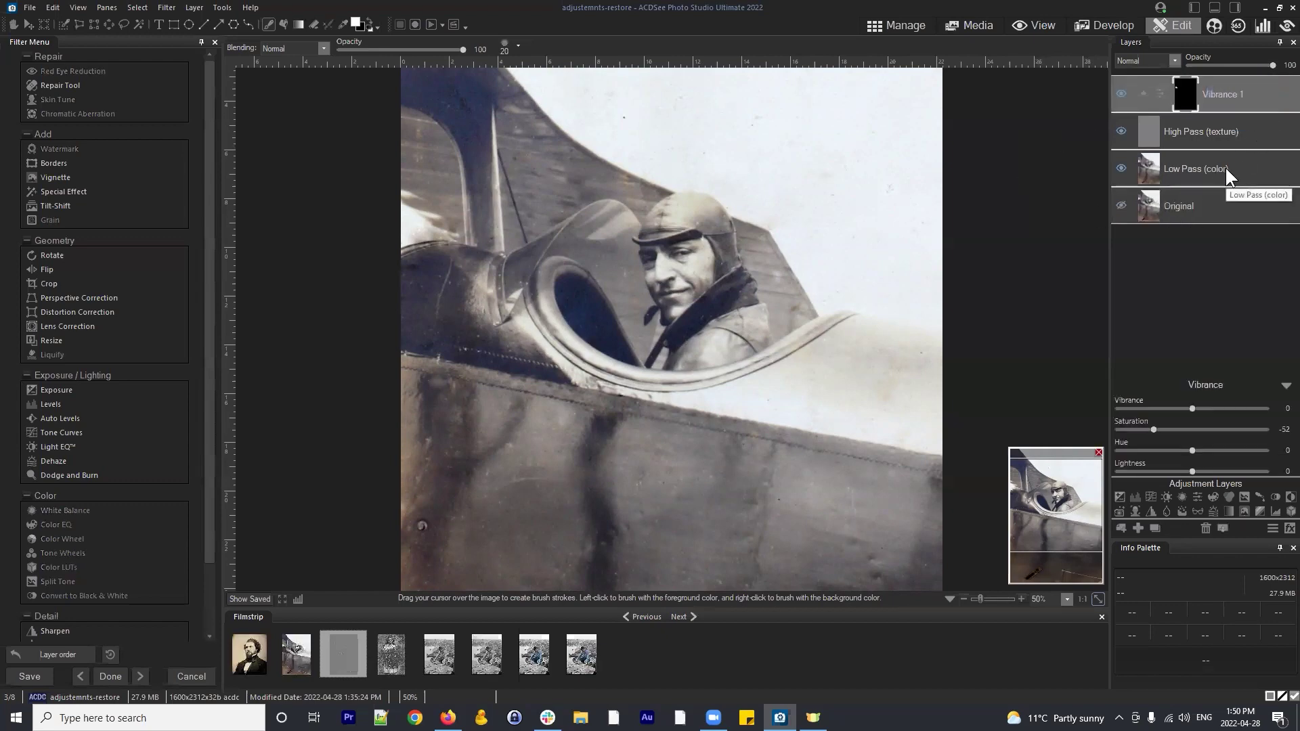
Examine the retouched areas around the cockpit rim and the pilot's head at 150%, with the Vibrance 1 layer selected
click(1228, 98)
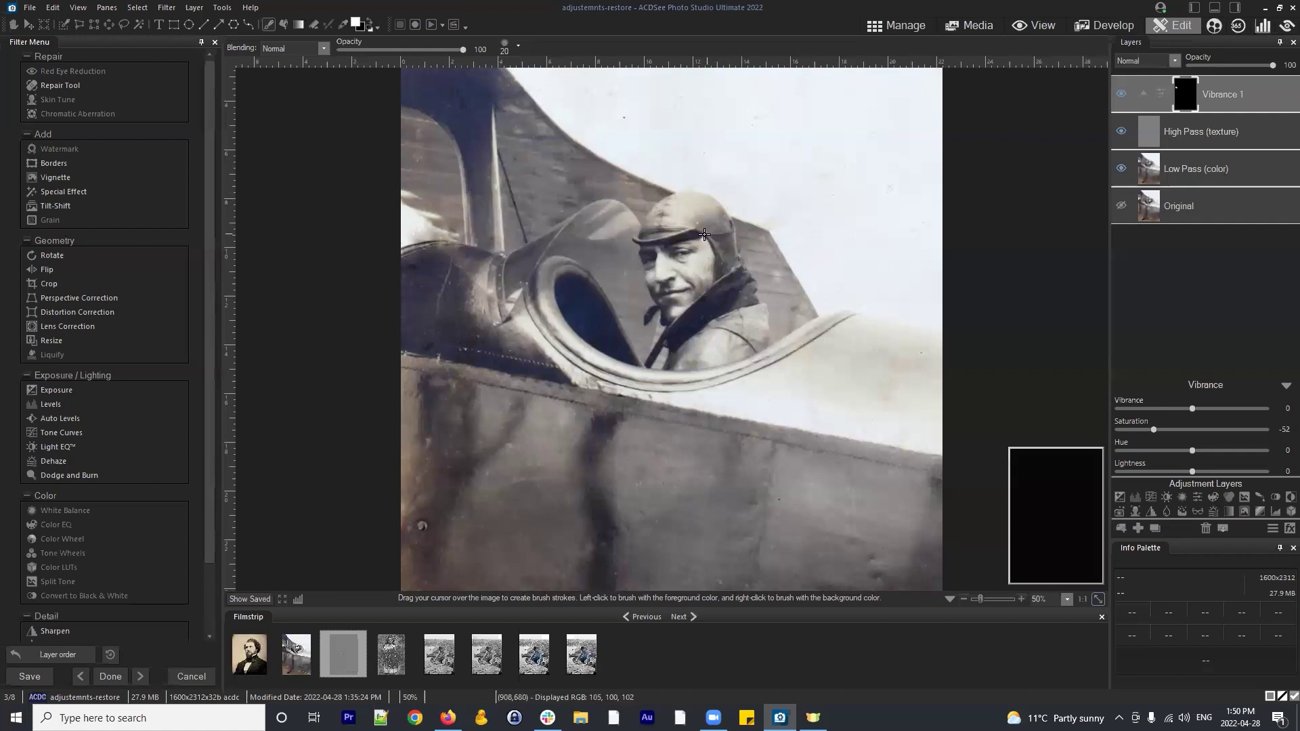
scroll(704, 235, down, 2)
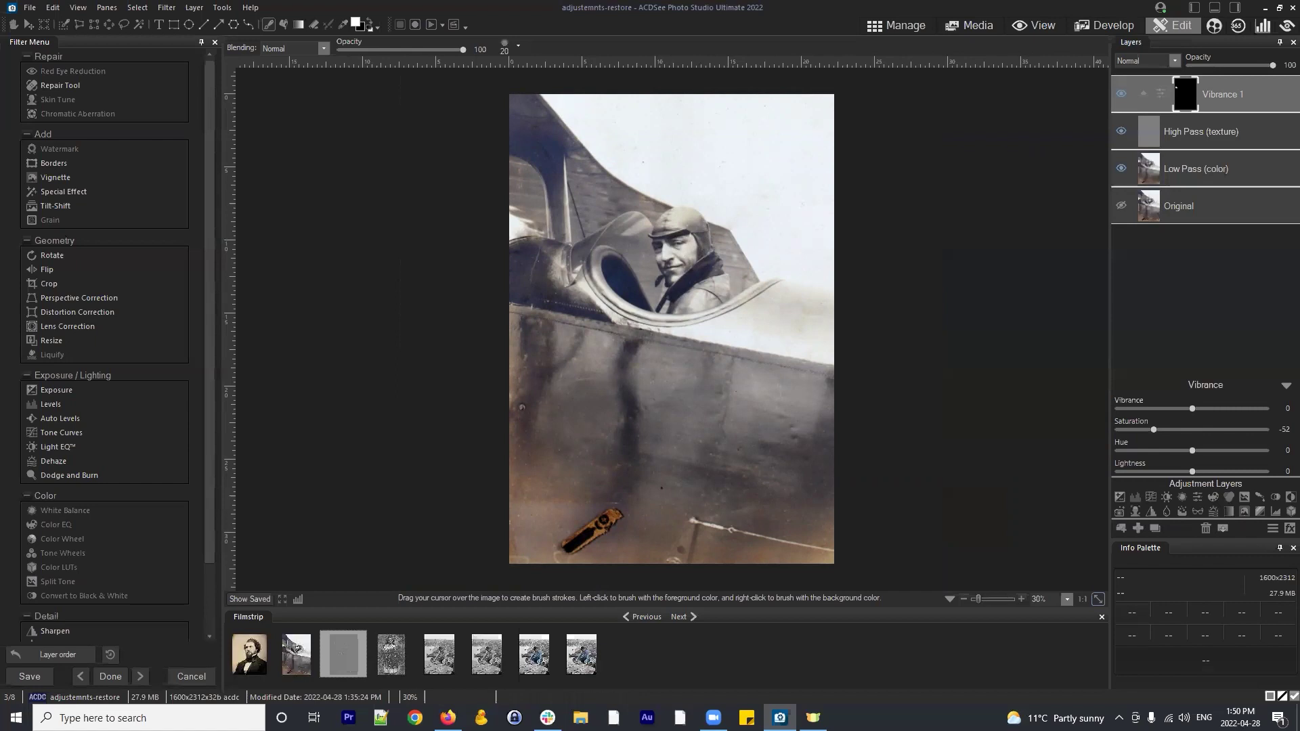
click(1175, 293)
scroll(821, 208, up, 5)
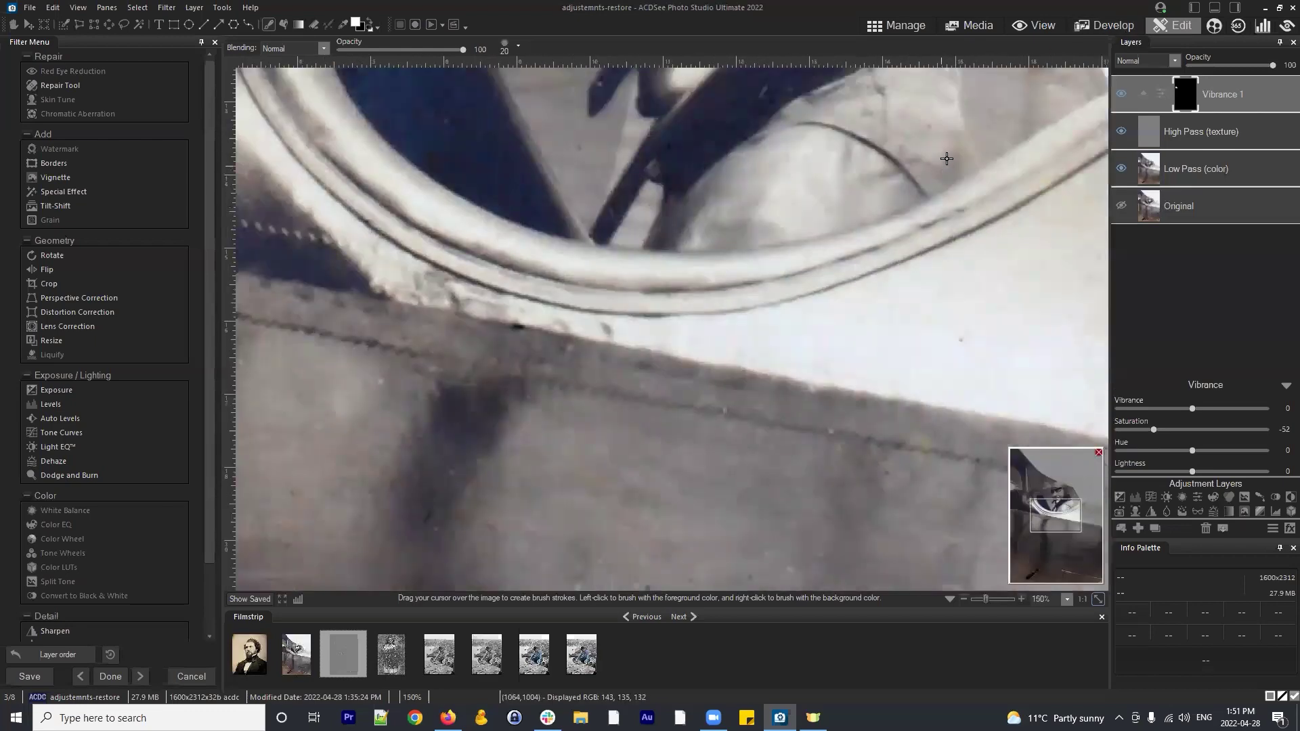
drag(1007, 145, 810, 375)
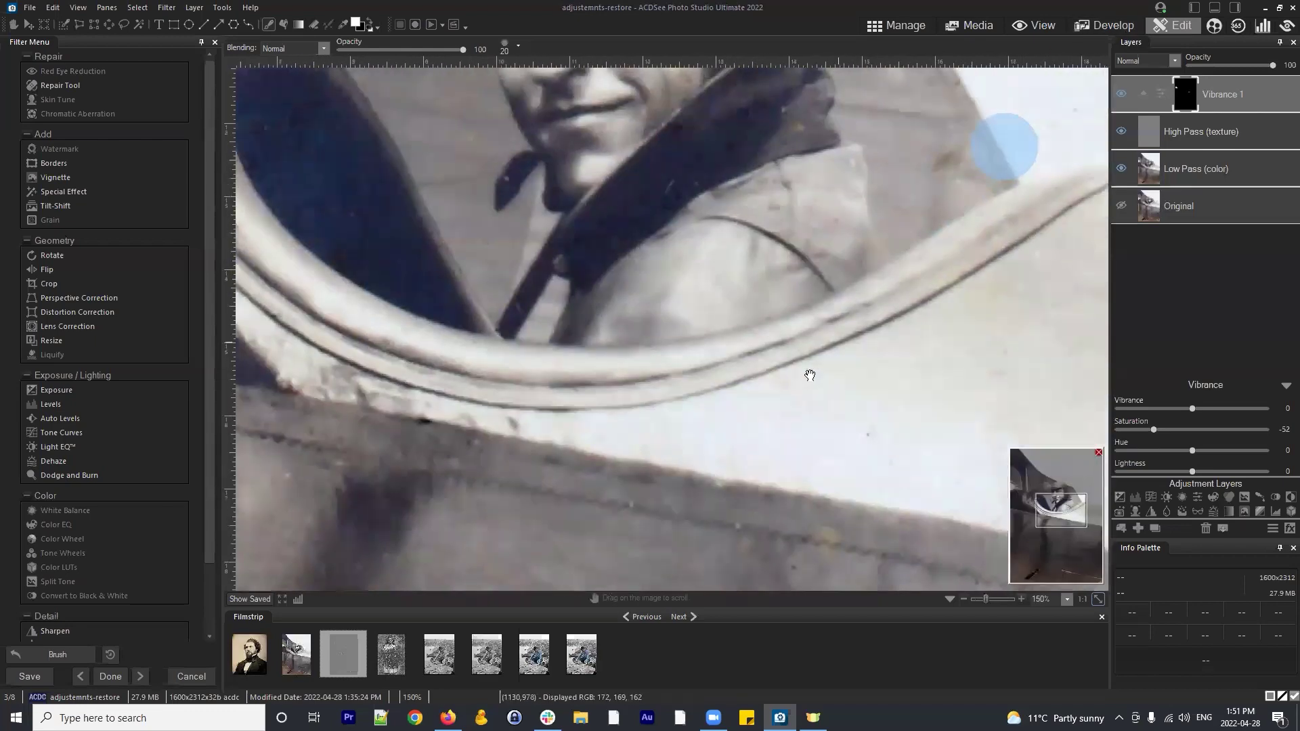
scroll(809, 375, up, 5)
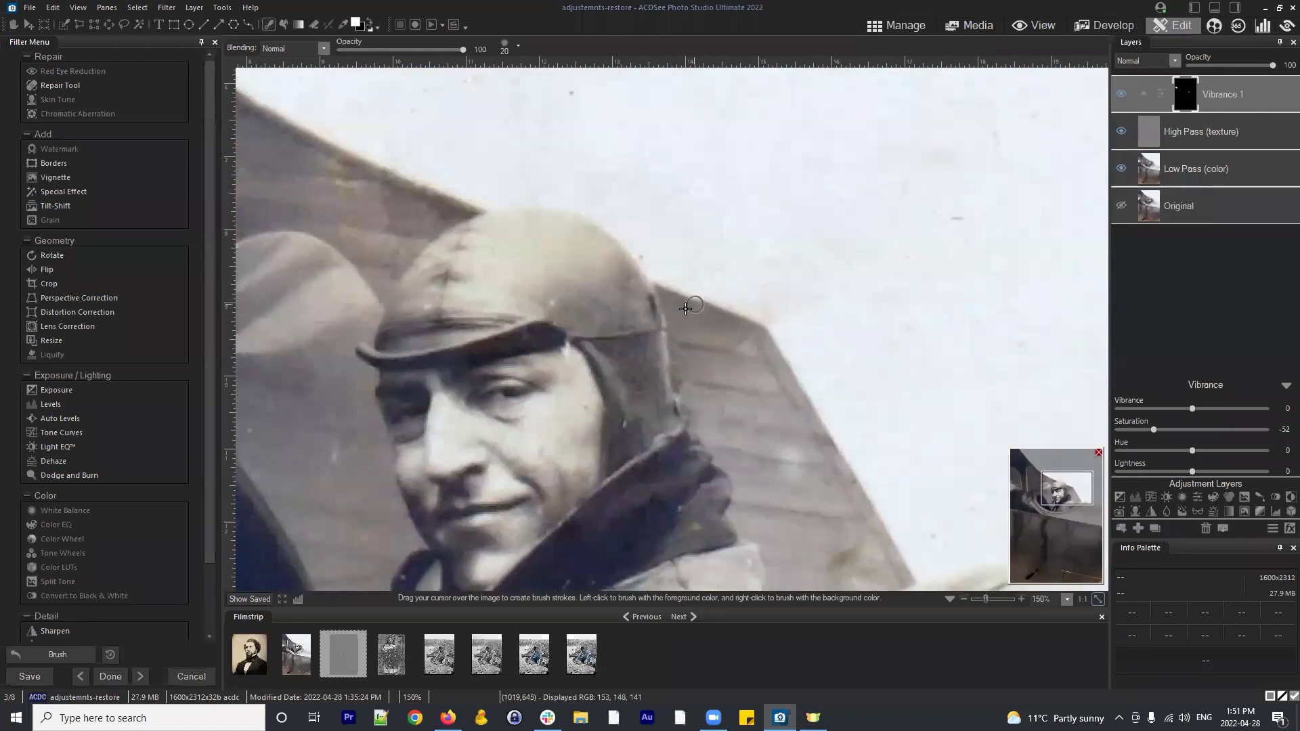
Move the Original layer to the top of the stack, and show and hide it to compare with the restored photo
drag(1175, 205, 1120, 90)
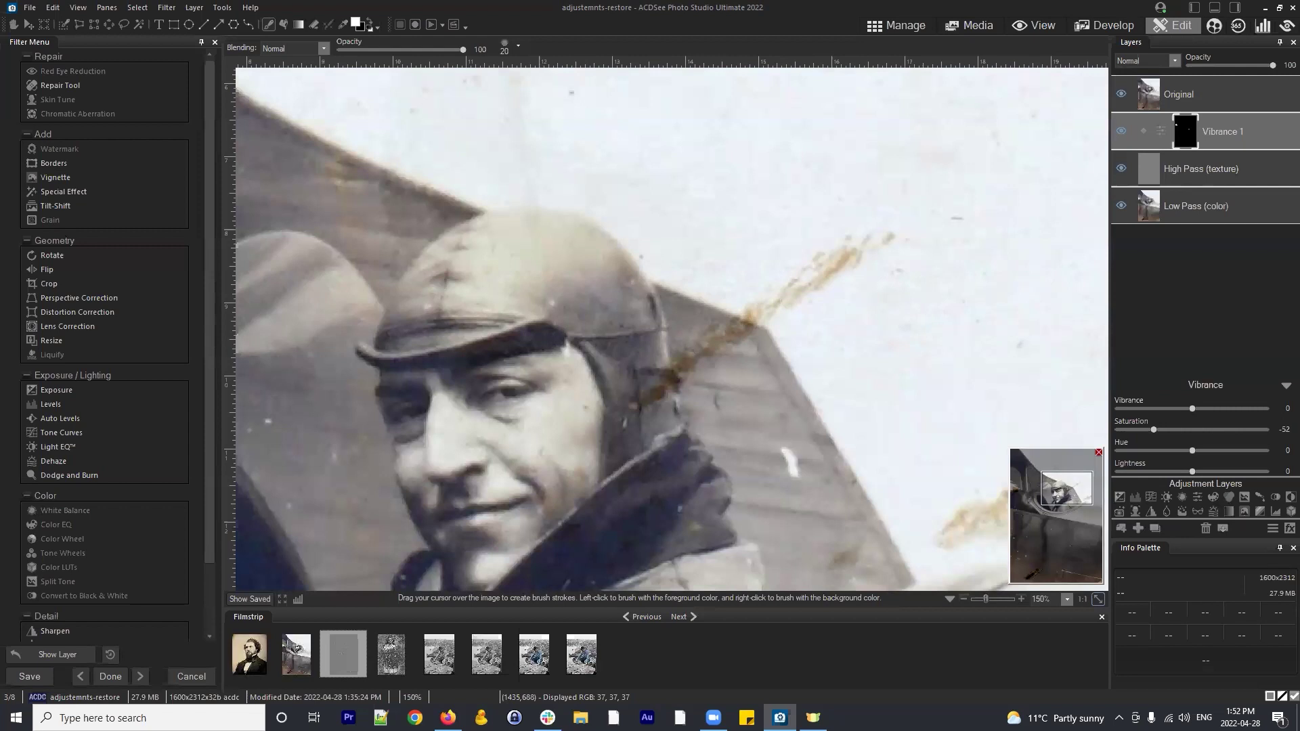
scroll(947, 342, down, 3)
scroll(887, 298, down, 2)
scroll(883, 279, down, 3)
scroll(882, 281, down, 1)
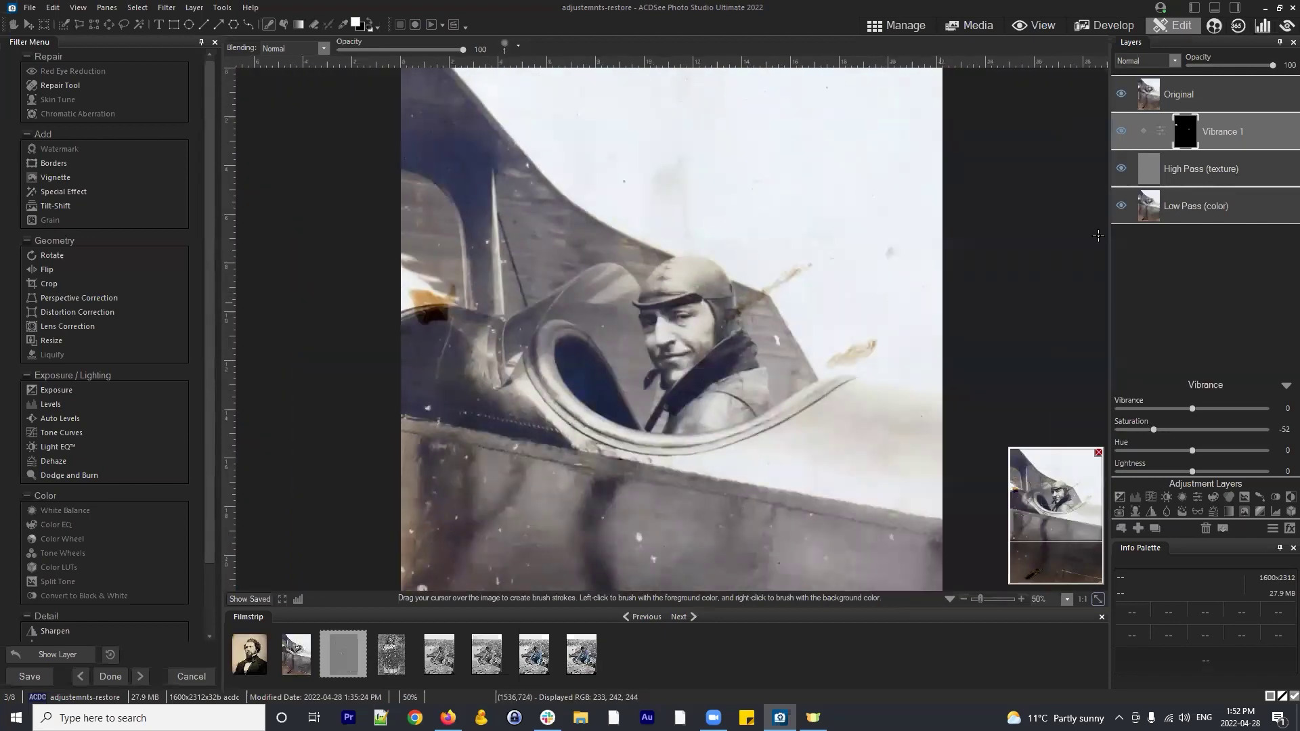
click(1121, 94)
scroll(838, 302, down, 1)
scroll(772, 277, up, 1)
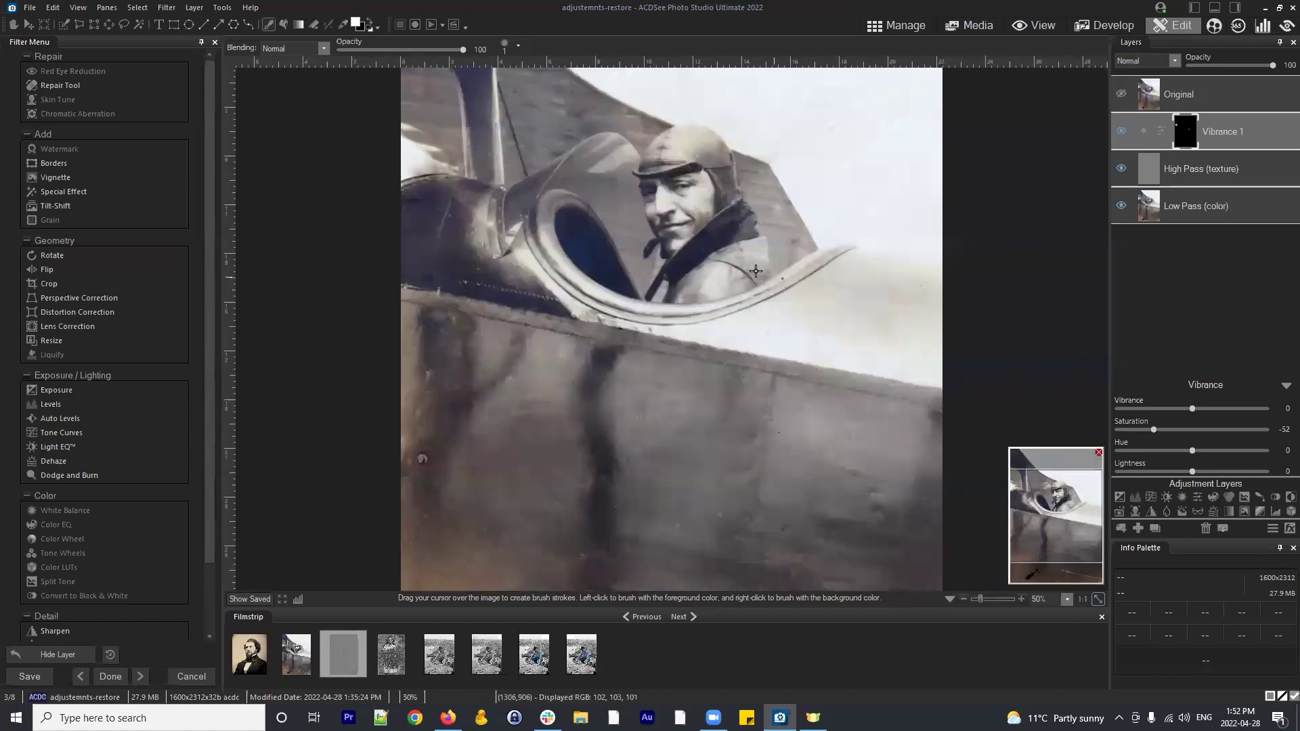
scroll(813, 146, up, 1)
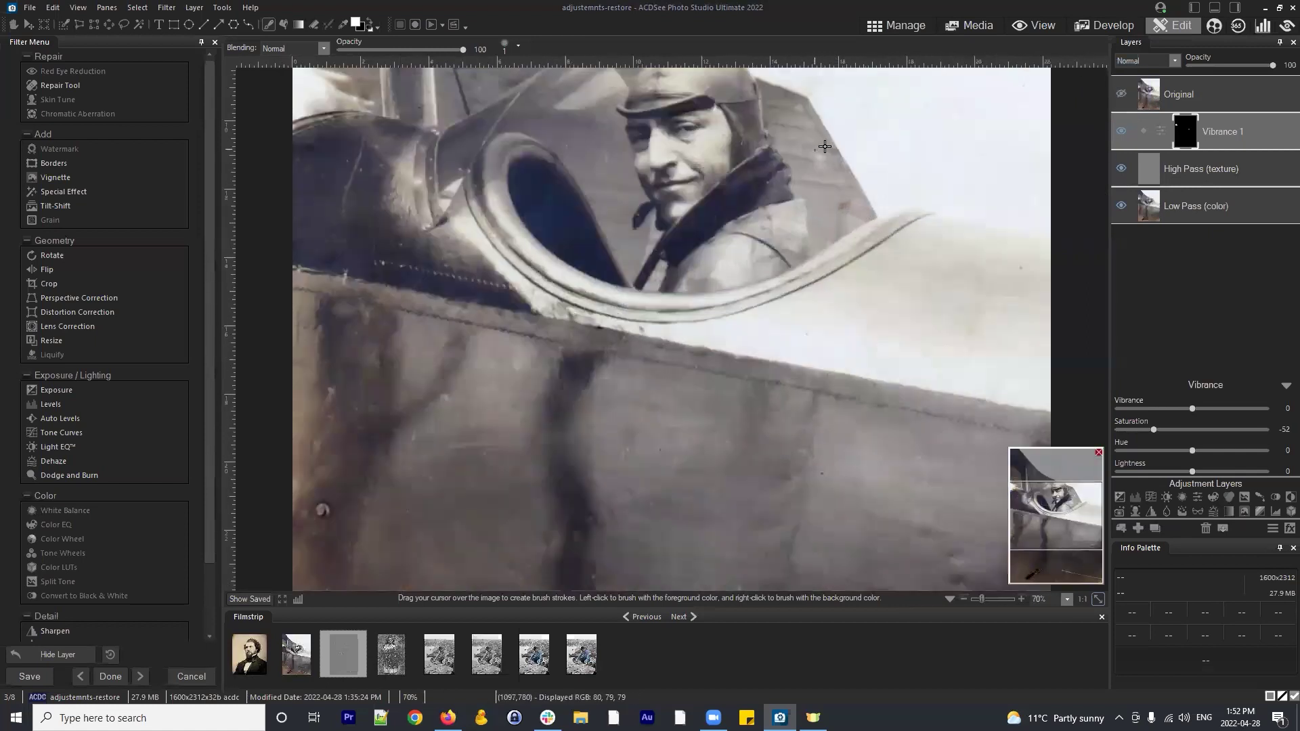
drag(900, 215, 910, 384)
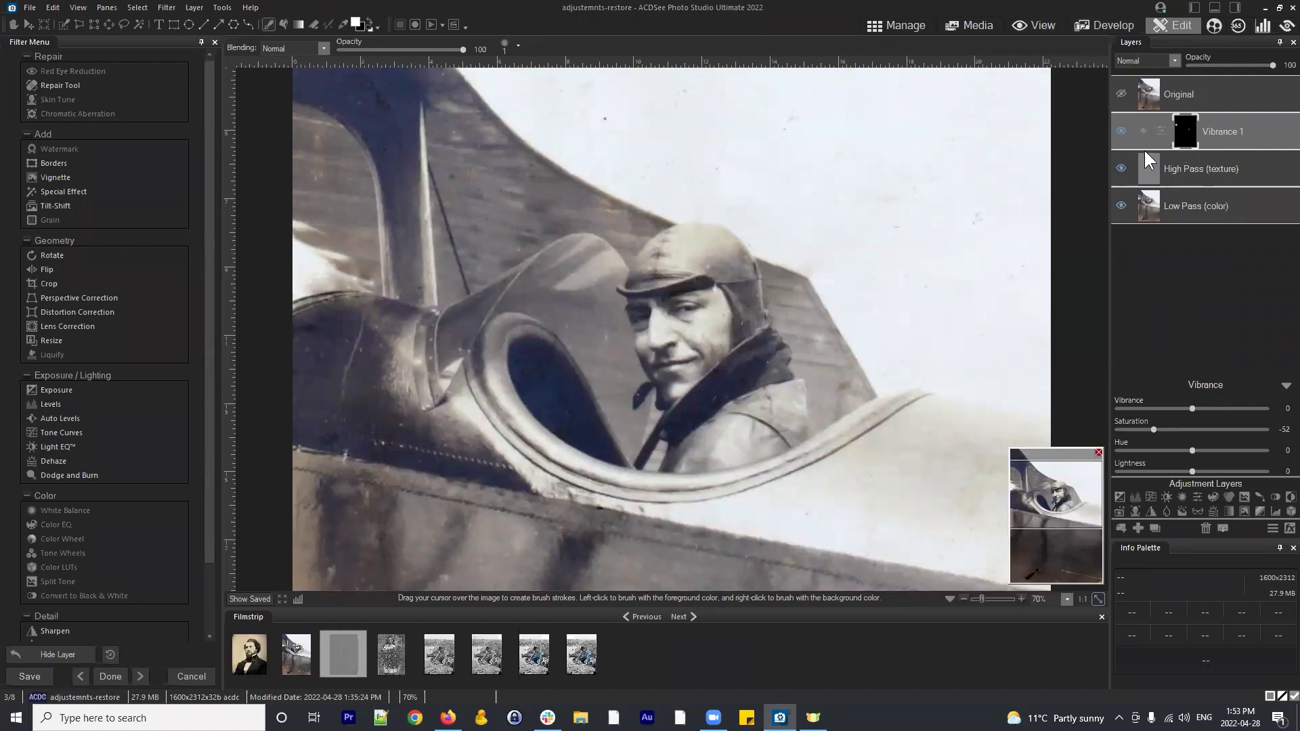
Move the Vibrance 1 layer between High Pass (texture) and Low Pass (color)
drag(1245, 124, 1249, 128)
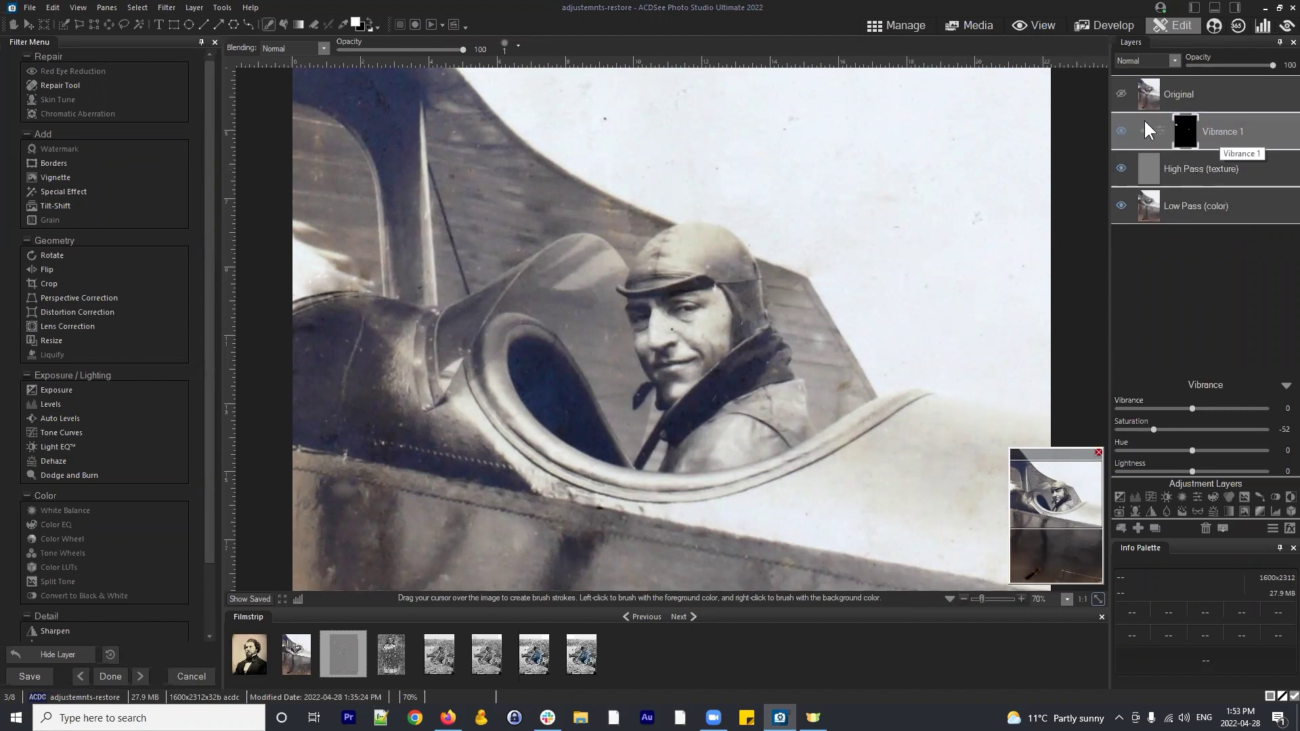
mouse_move(1244, 130)
mouse_down()
mouse_move(1259, 131)
mouse_move(1249, 138)
mouse_up()
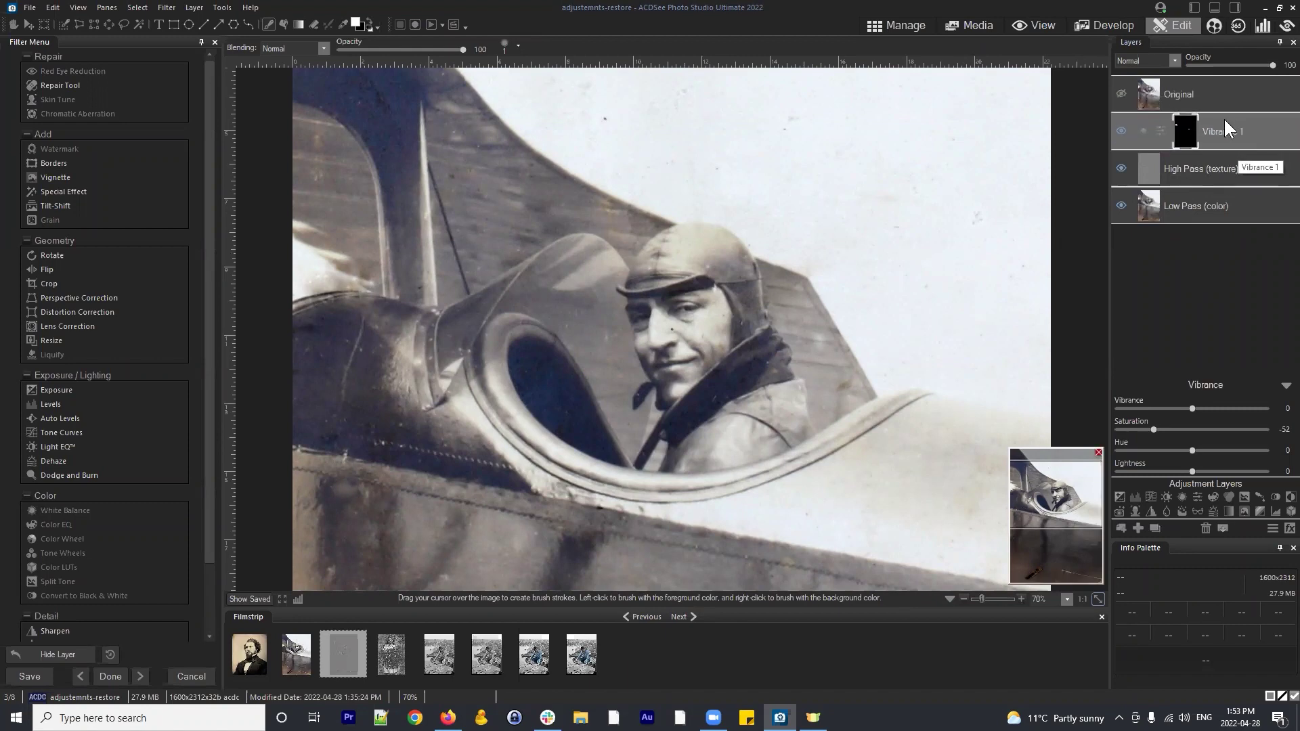
drag(1217, 121, 1213, 174)
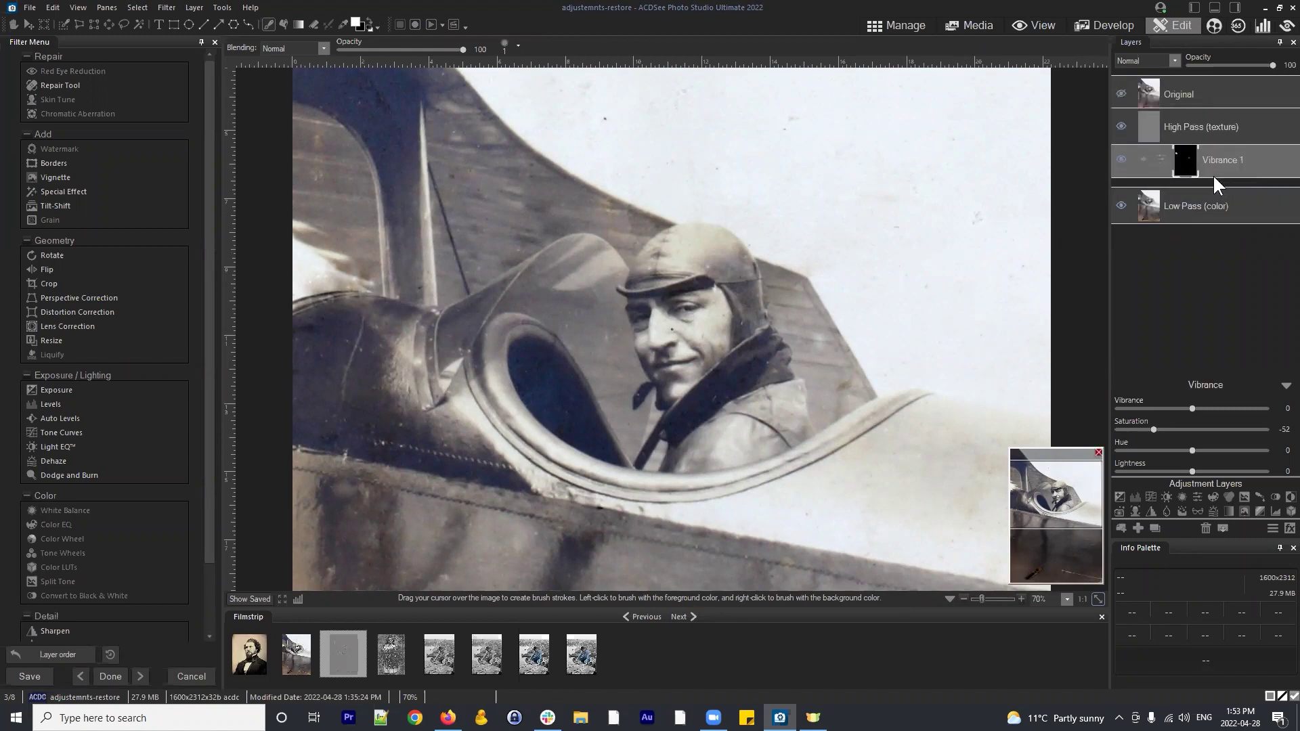
Examine the color and texture separately by hiding and restoring High Pass (texture) and Low Pass (color) one after the other
click(1121, 132)
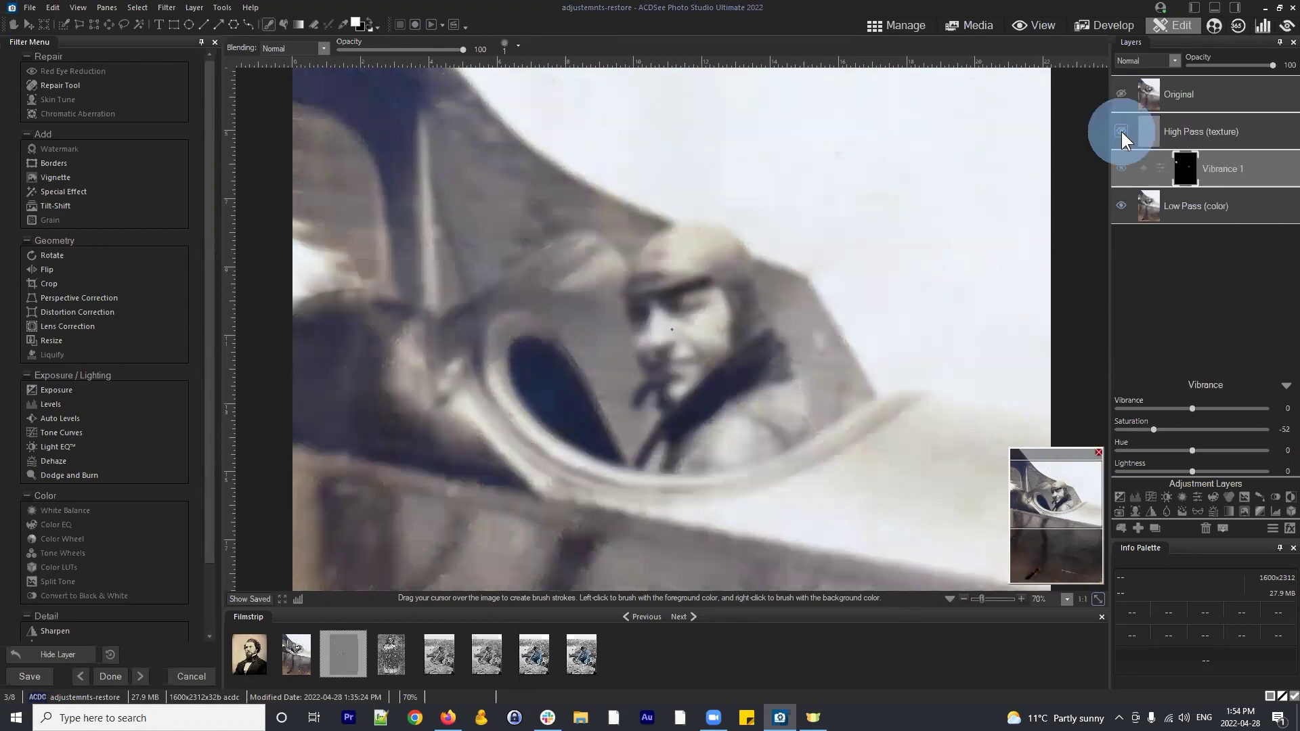
click(1121, 131)
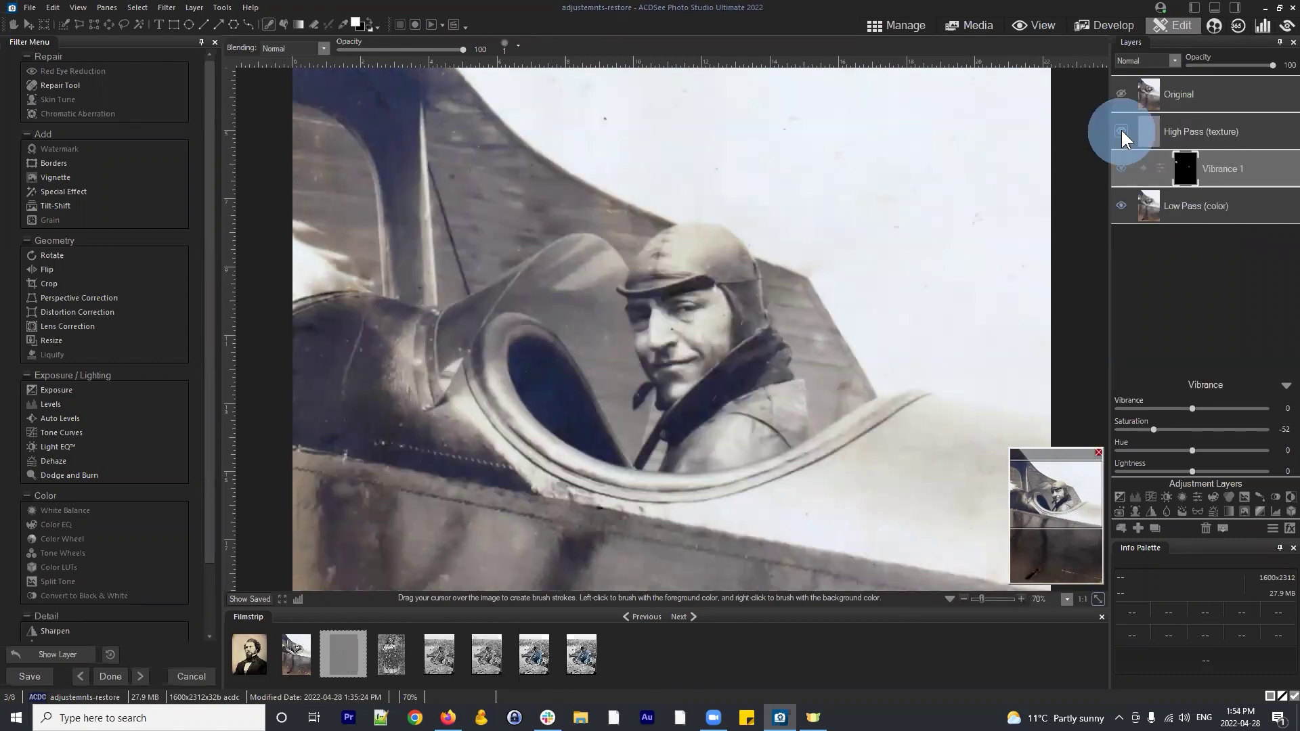
click(1245, 170)
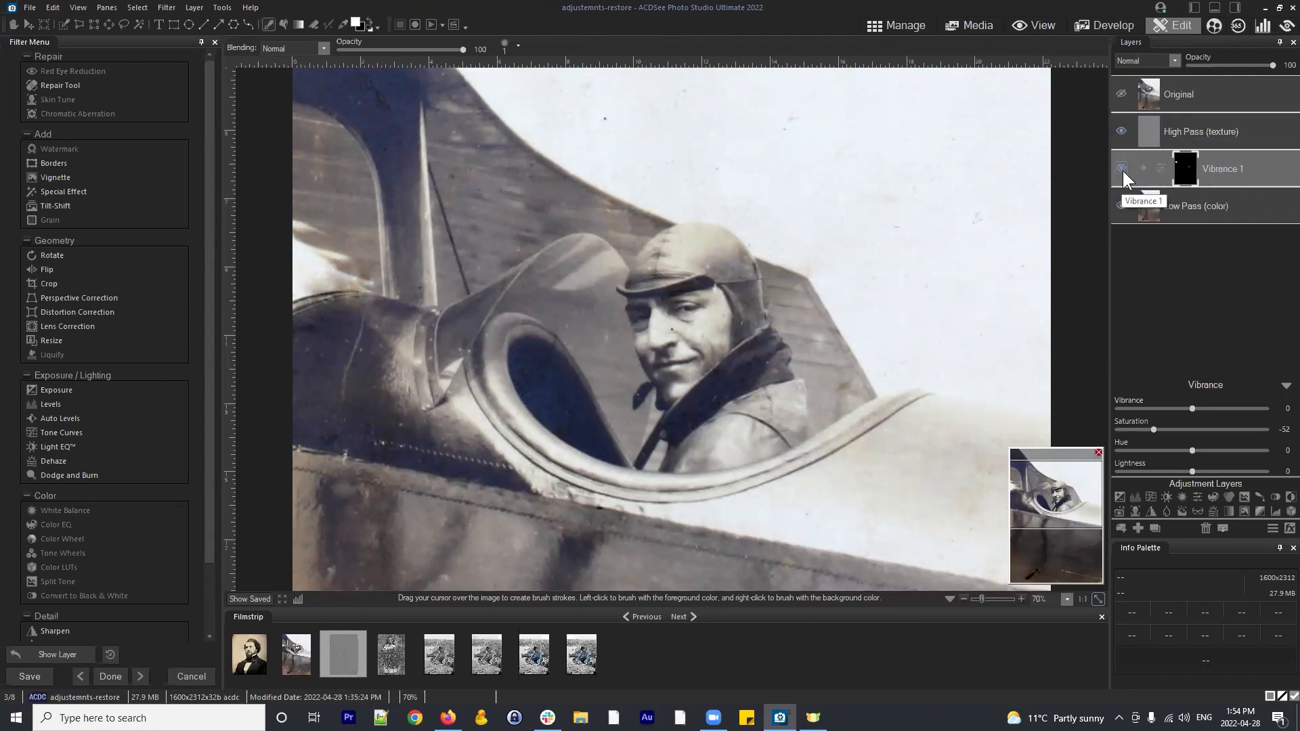
click(1120, 207)
click(1121, 205)
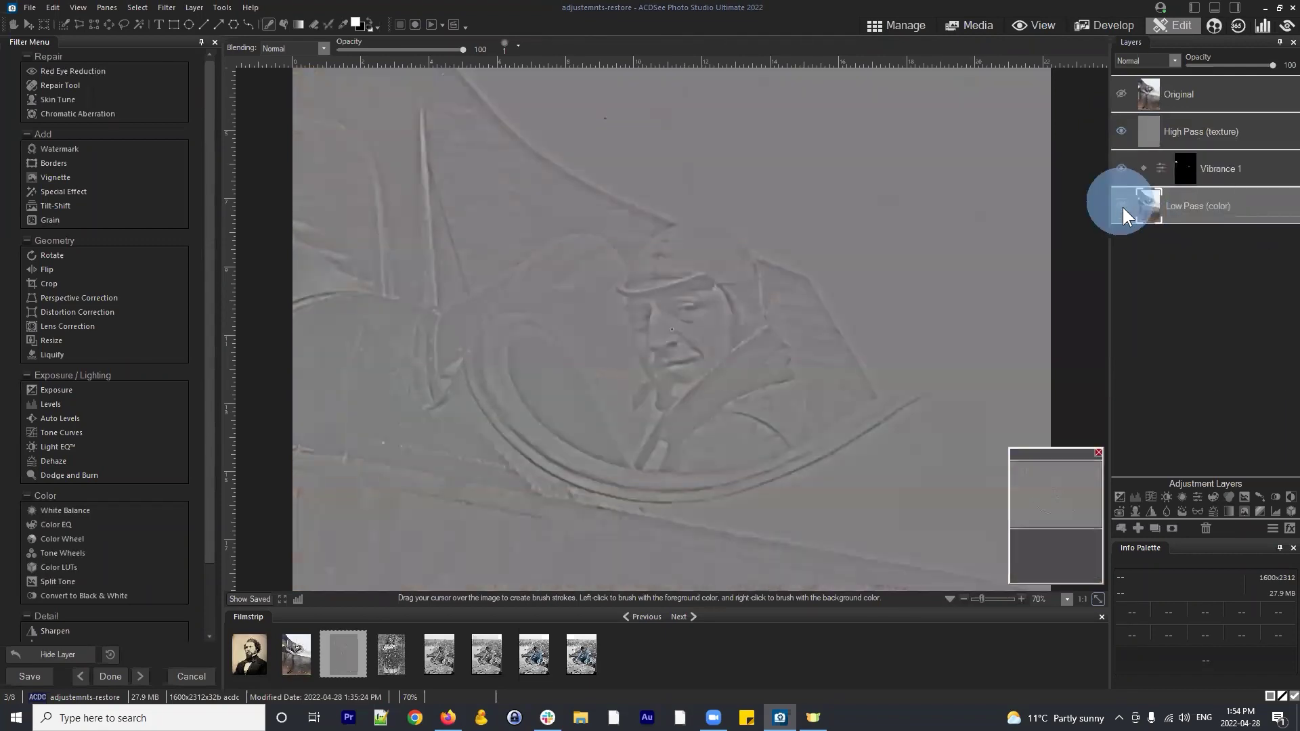
click(1121, 206)
Add a new blank layer and place it at the bottom of the stack, below Low Pass (color)
click(1249, 174)
click(1198, 132)
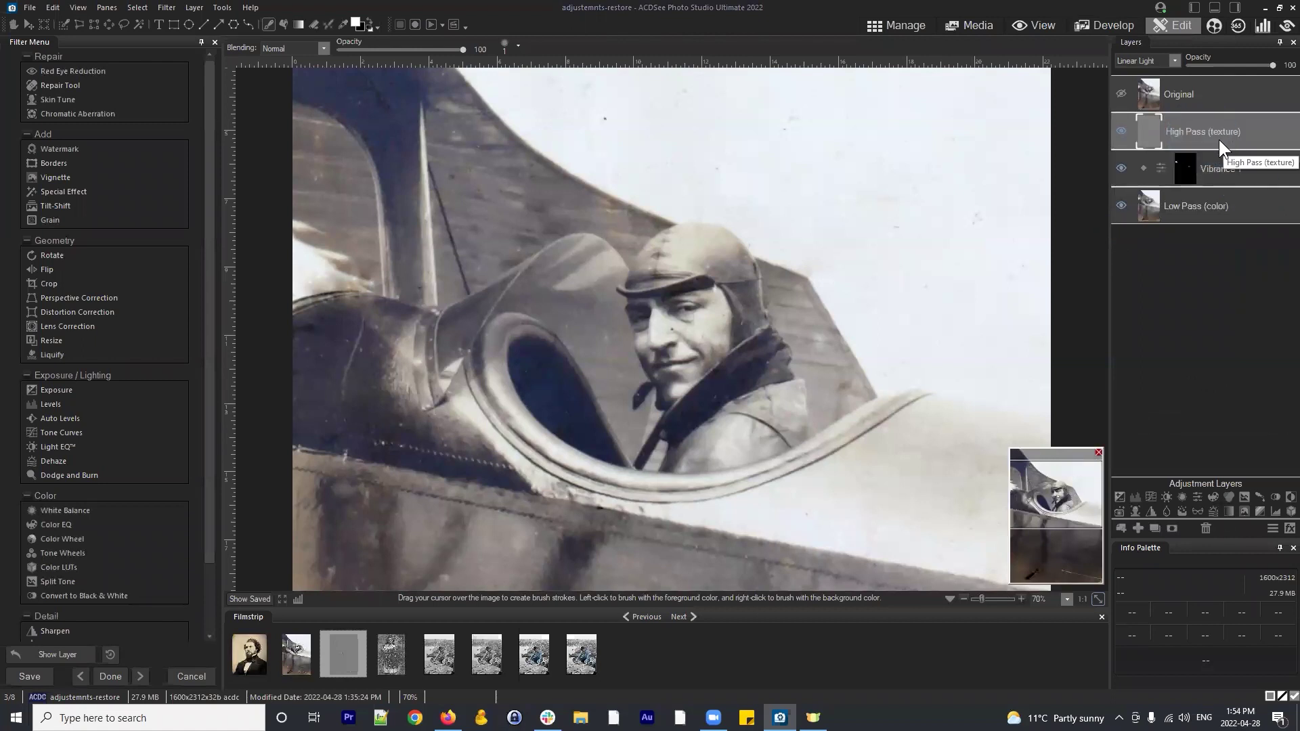
click(1229, 168)
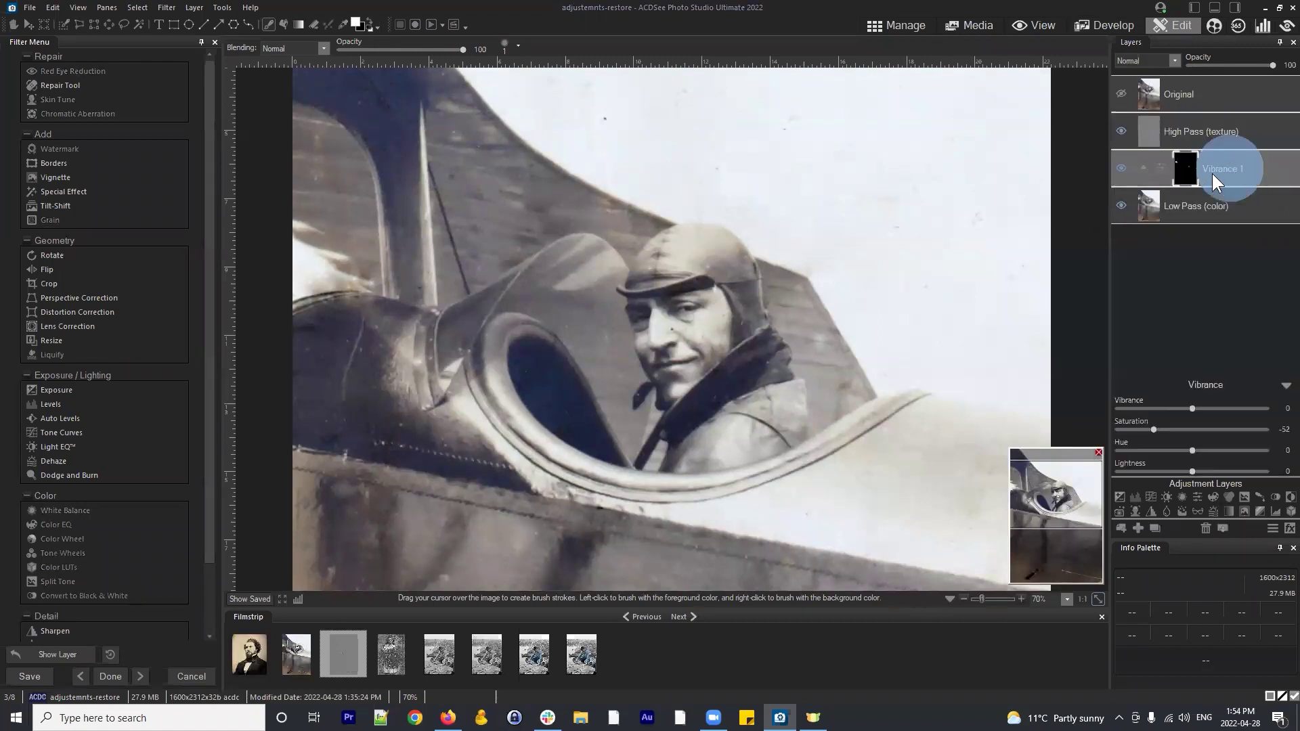
click(1247, 174)
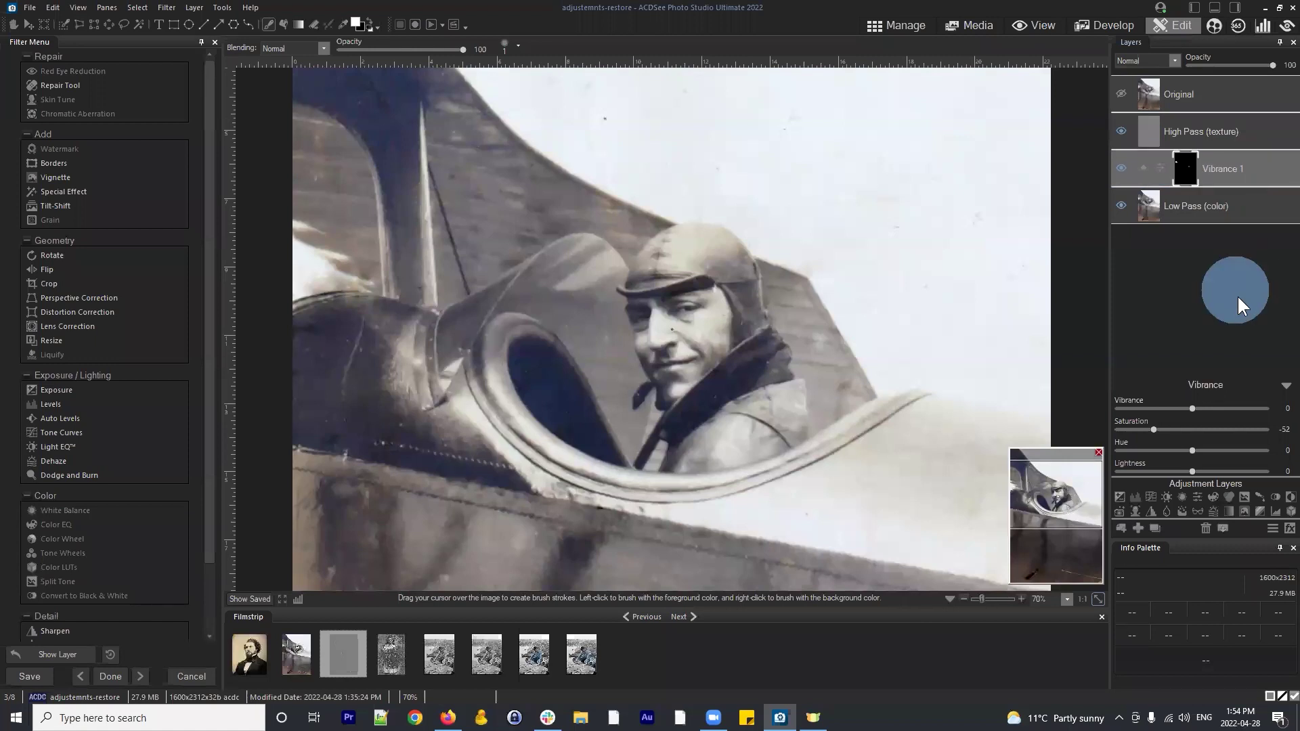
click(1138, 528)
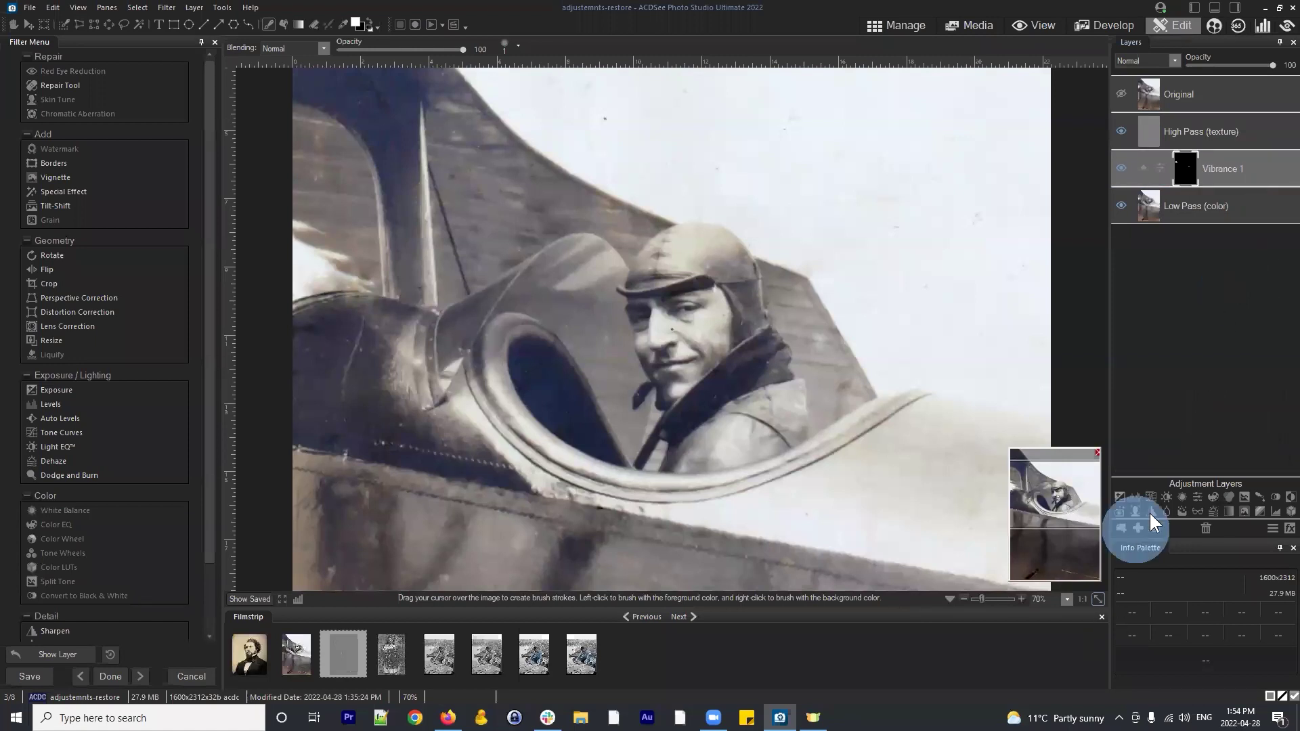
drag(1217, 167, 1196, 263)
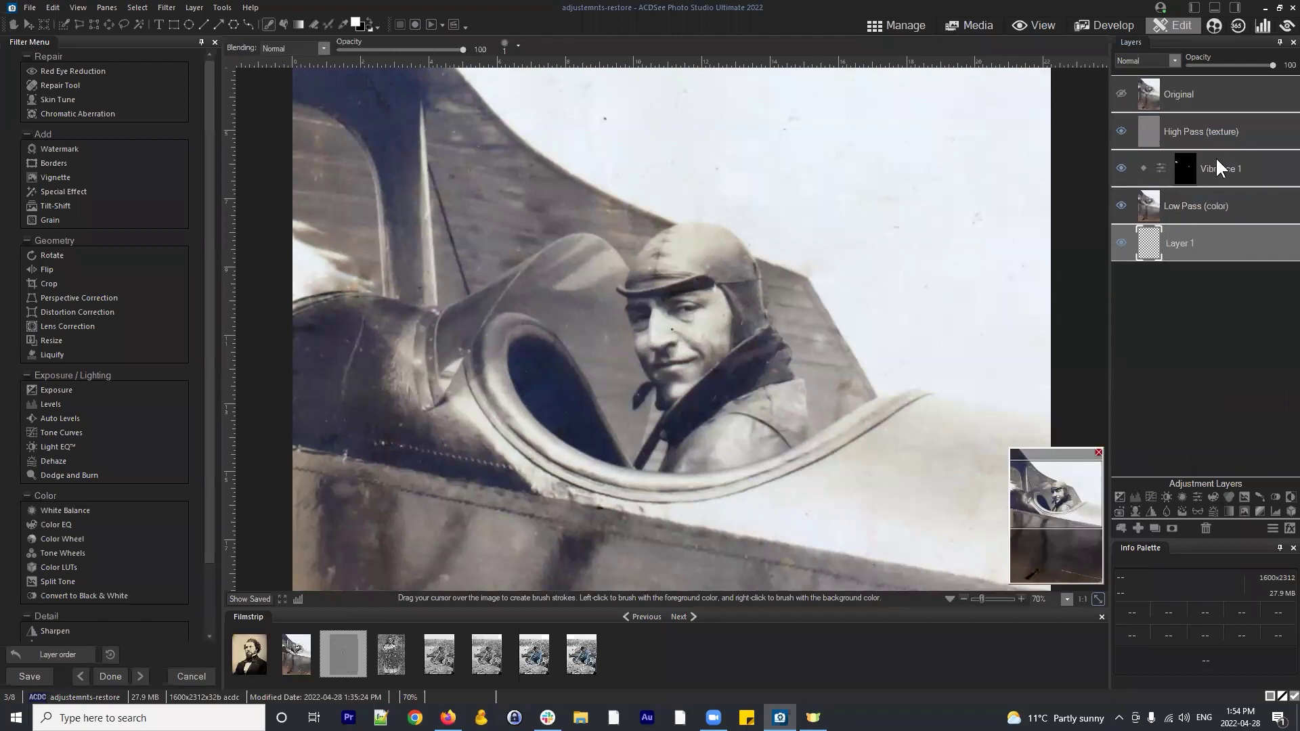
Add a Photo Effect adjustment layer directly above the Vibrance 1 layer
click(1231, 166)
click(1200, 240)
drag(1169, 205, 1203, 229)
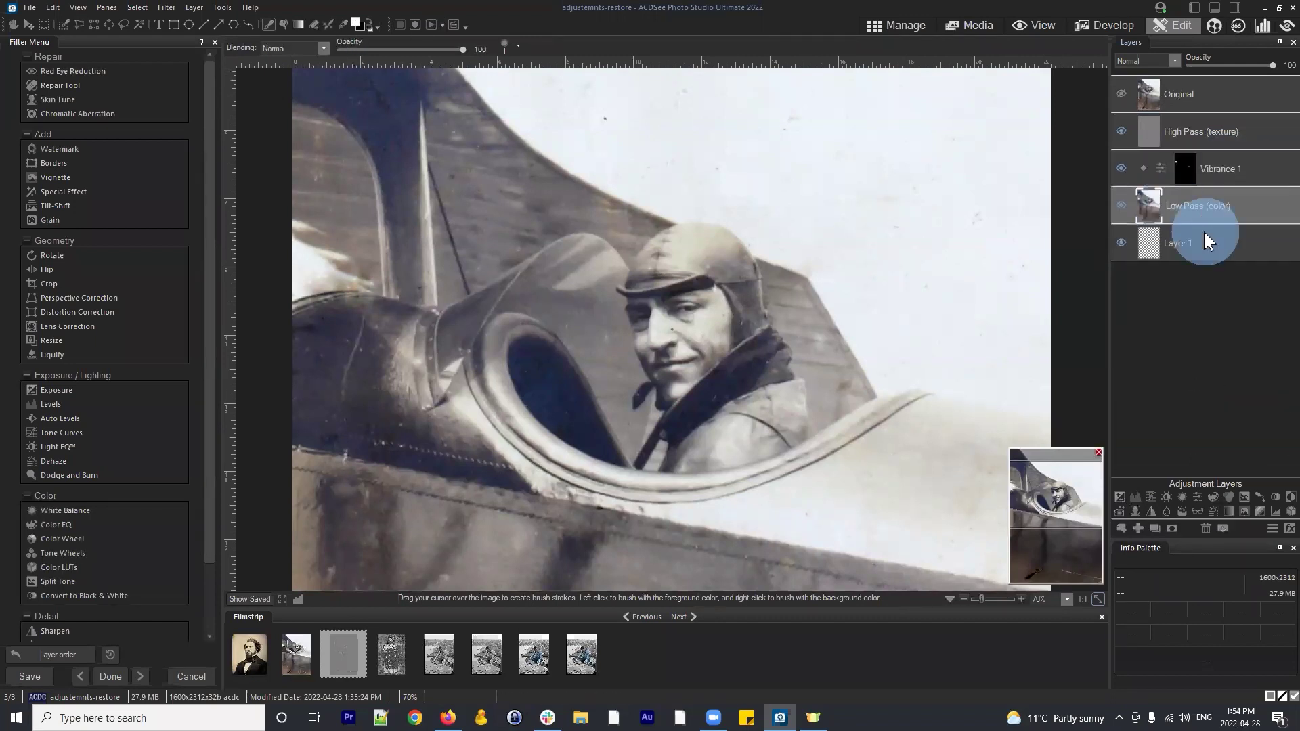
click(1204, 167)
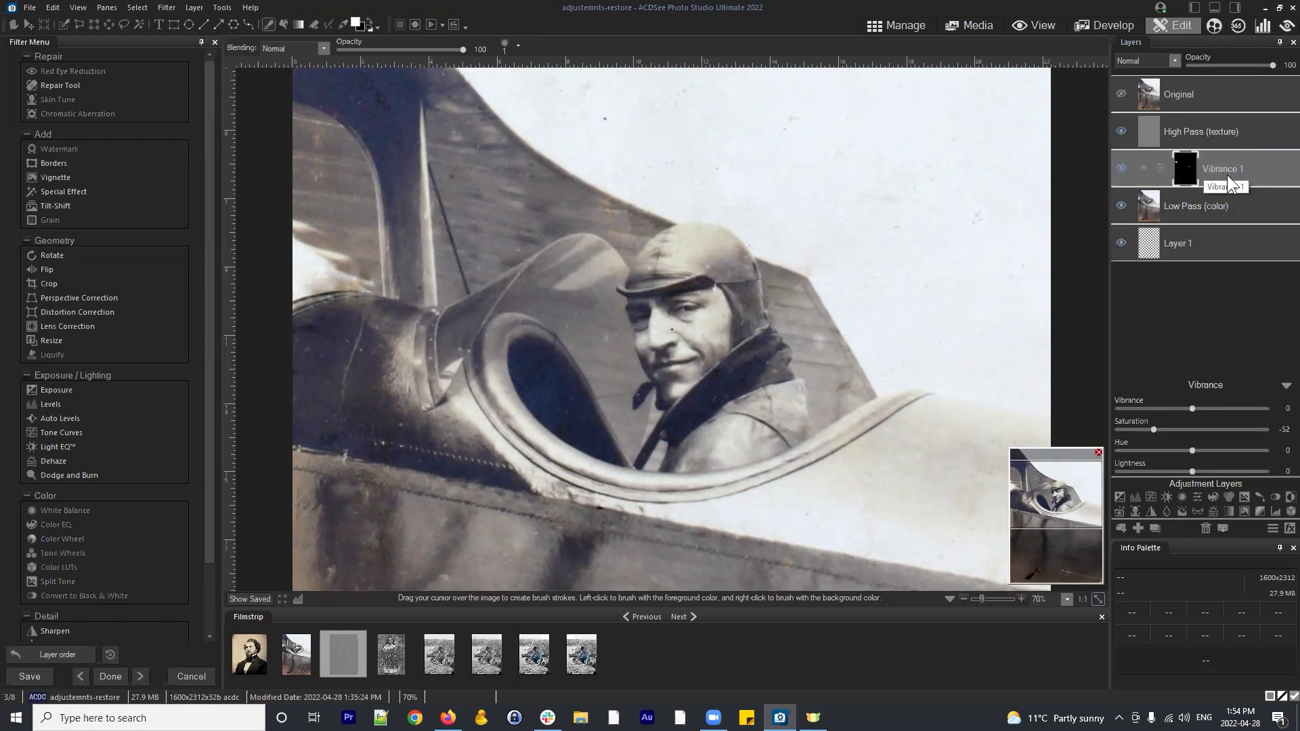
click(1248, 173)
drag(1251, 167, 1120, 514)
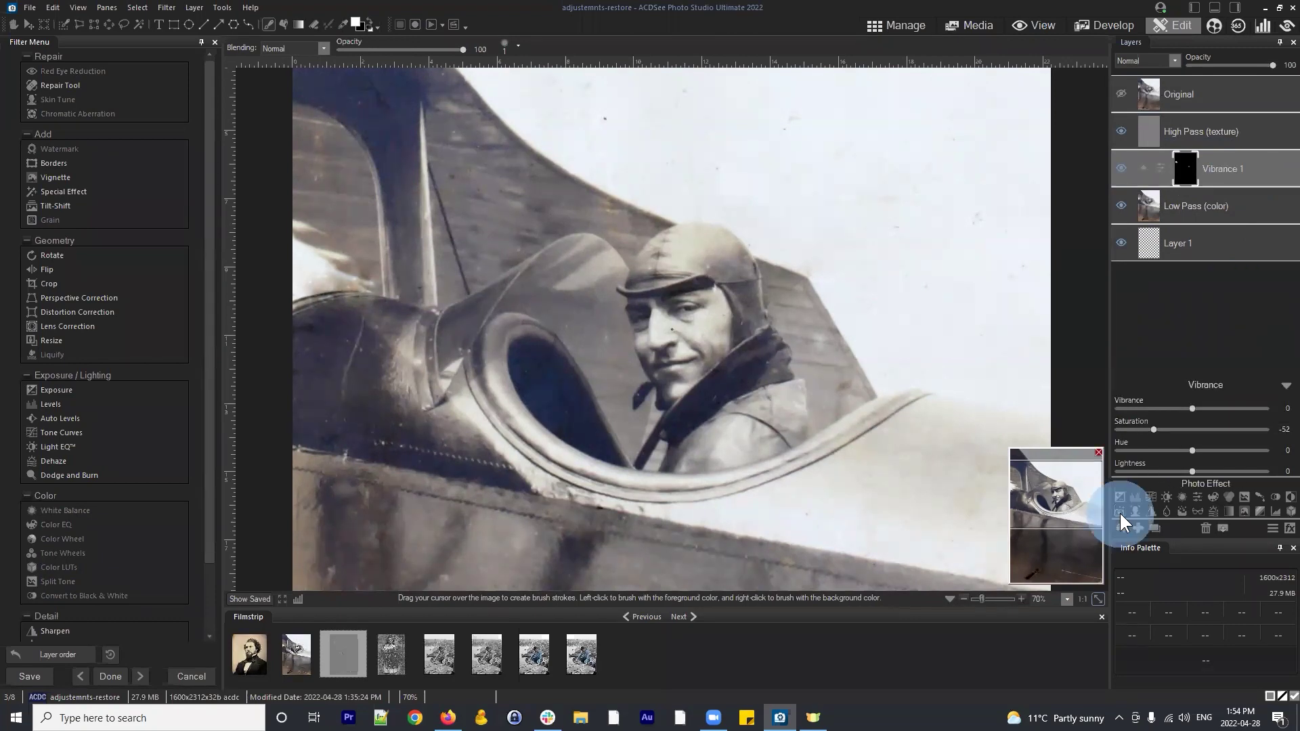
click(1120, 513)
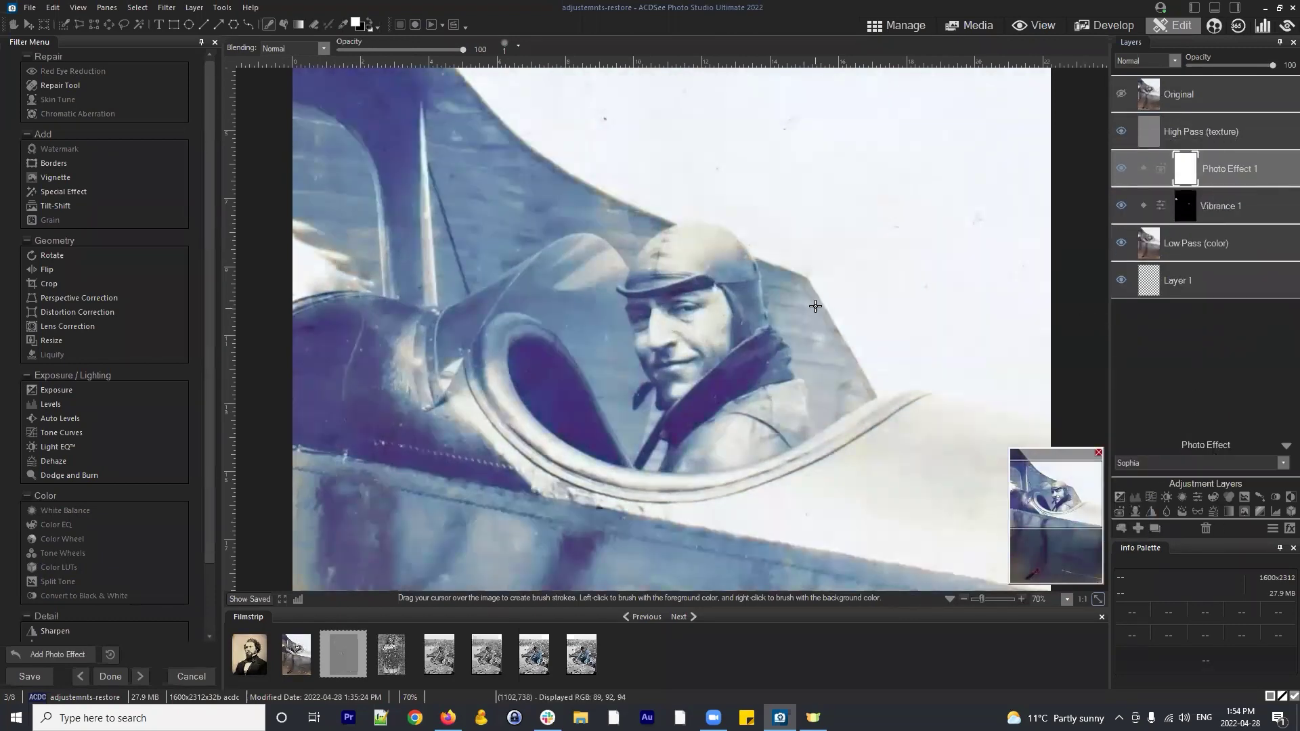
Try the Chloe and Somber effects on the Photo Effect adjustment layer, and settle on Process
scroll(920, 276, down, 4)
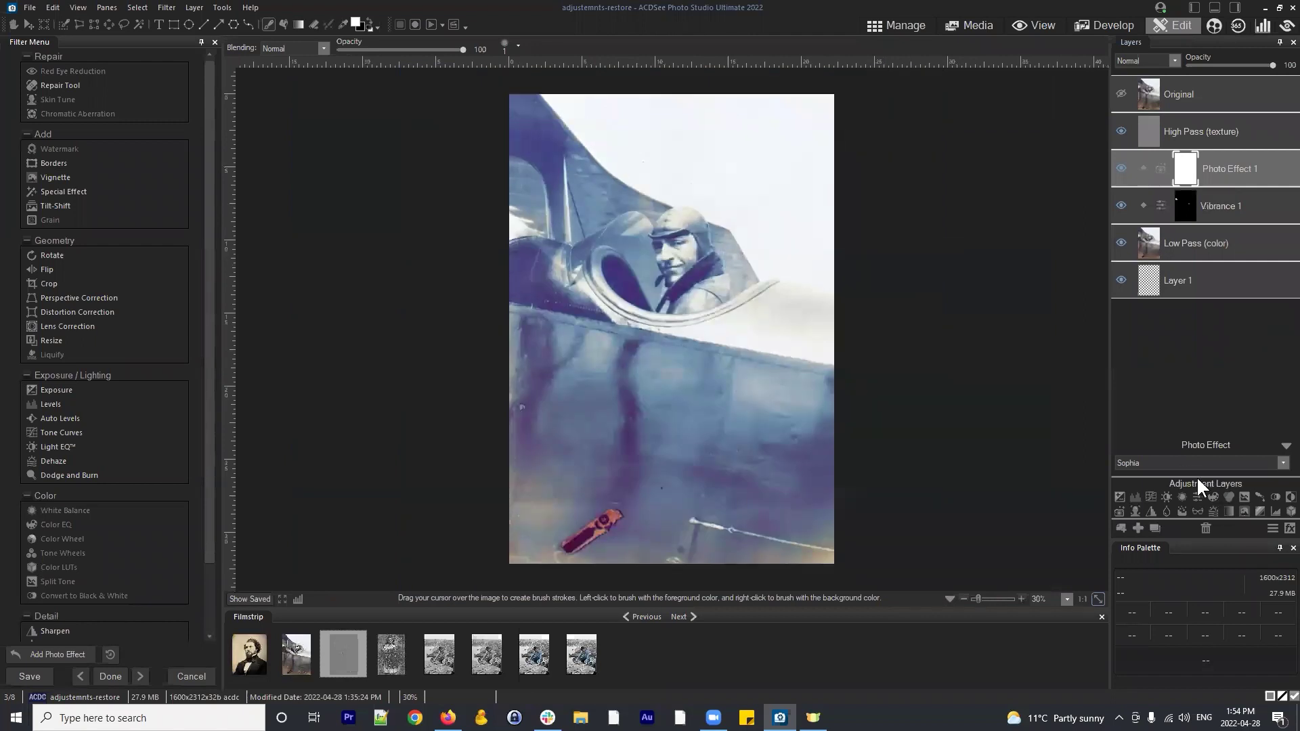
click(1177, 462)
click(1135, 542)
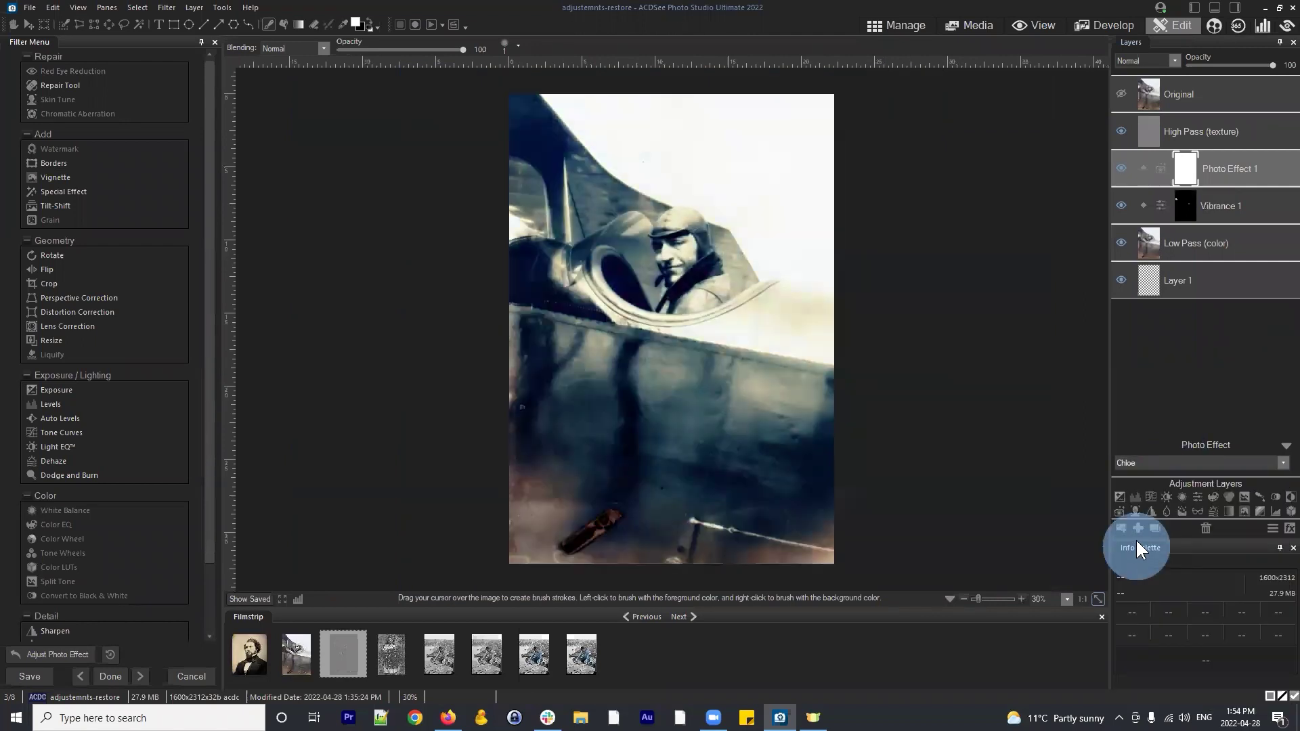
click(1161, 463)
click(1144, 485)
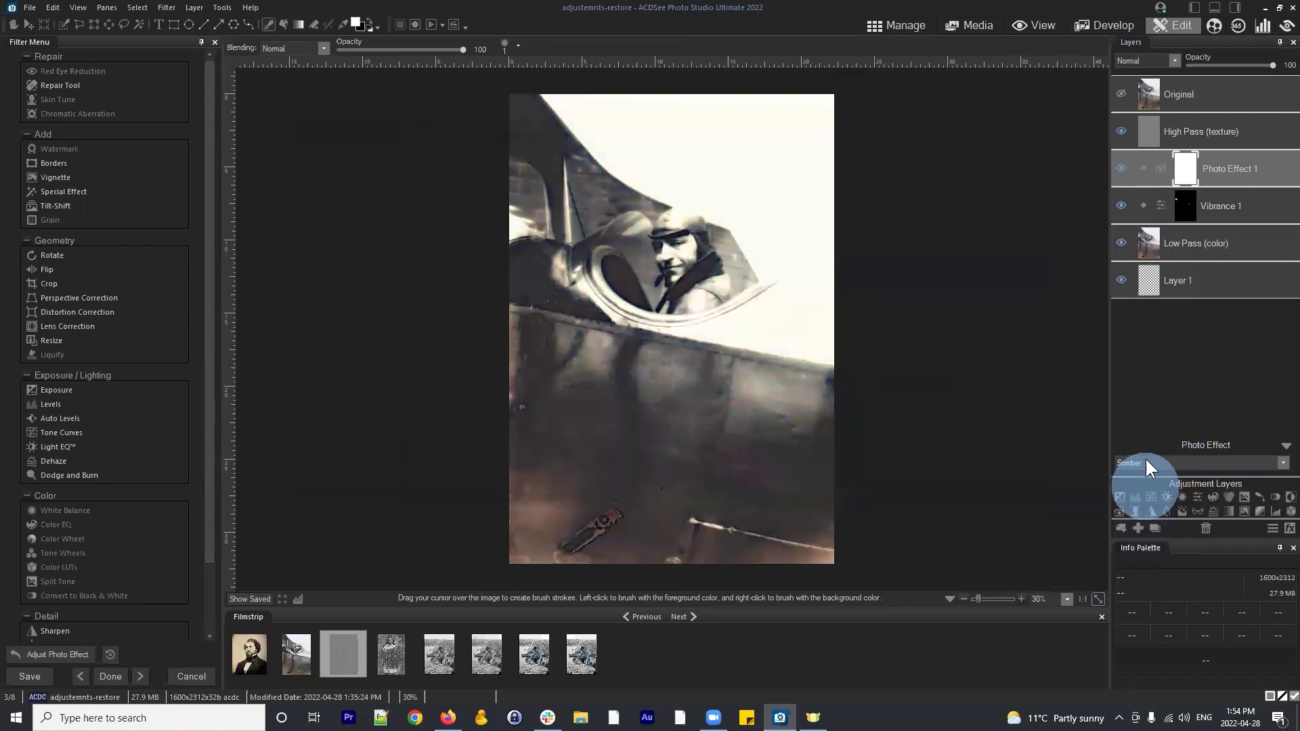
click(1143, 463)
click(1134, 638)
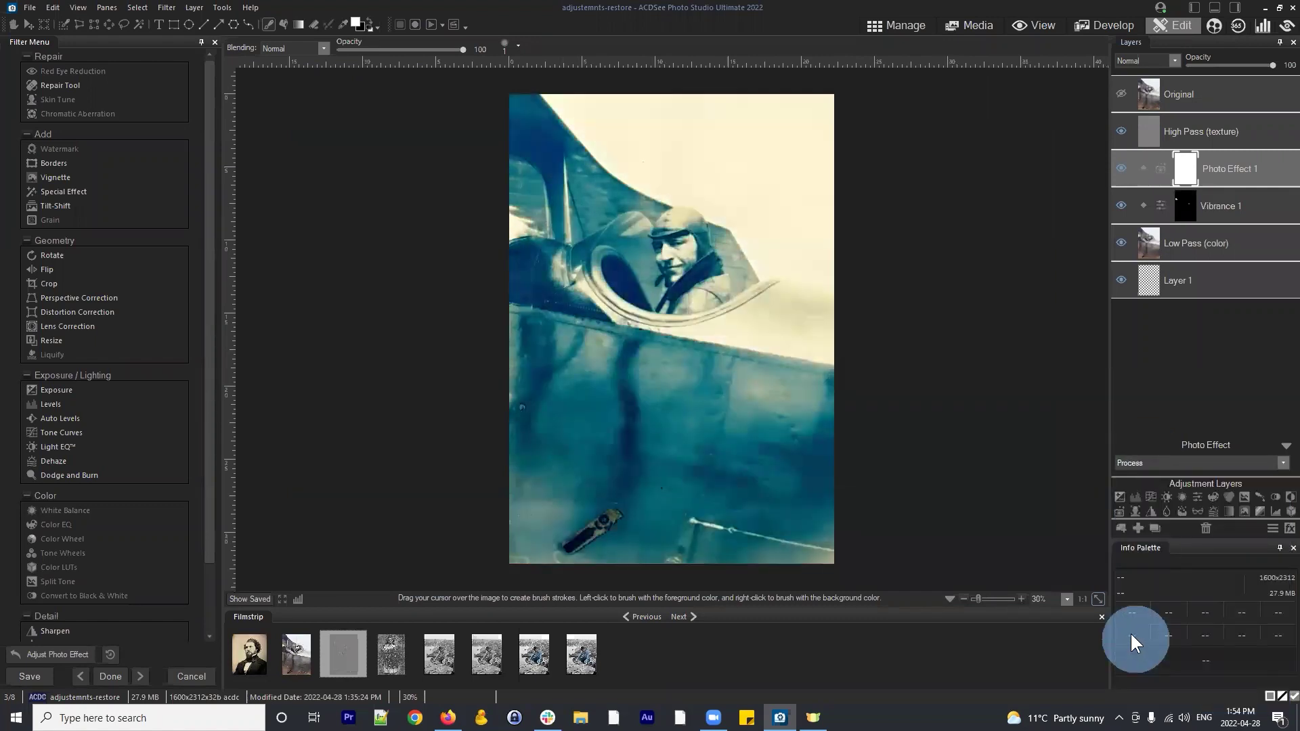
Move the Photo Effect 1 layer above High Pass (texture), and view the whole photo at 30%
scroll(870, 241, up, 2)
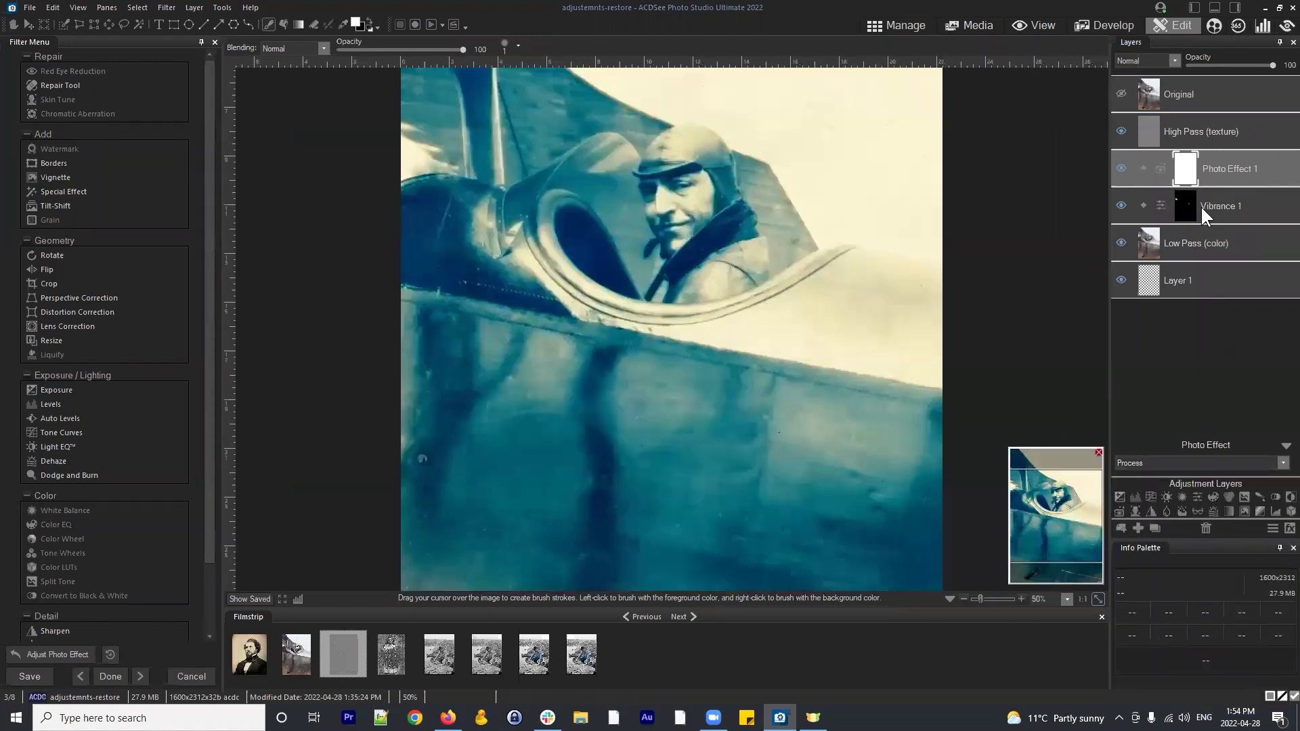
click(1234, 163)
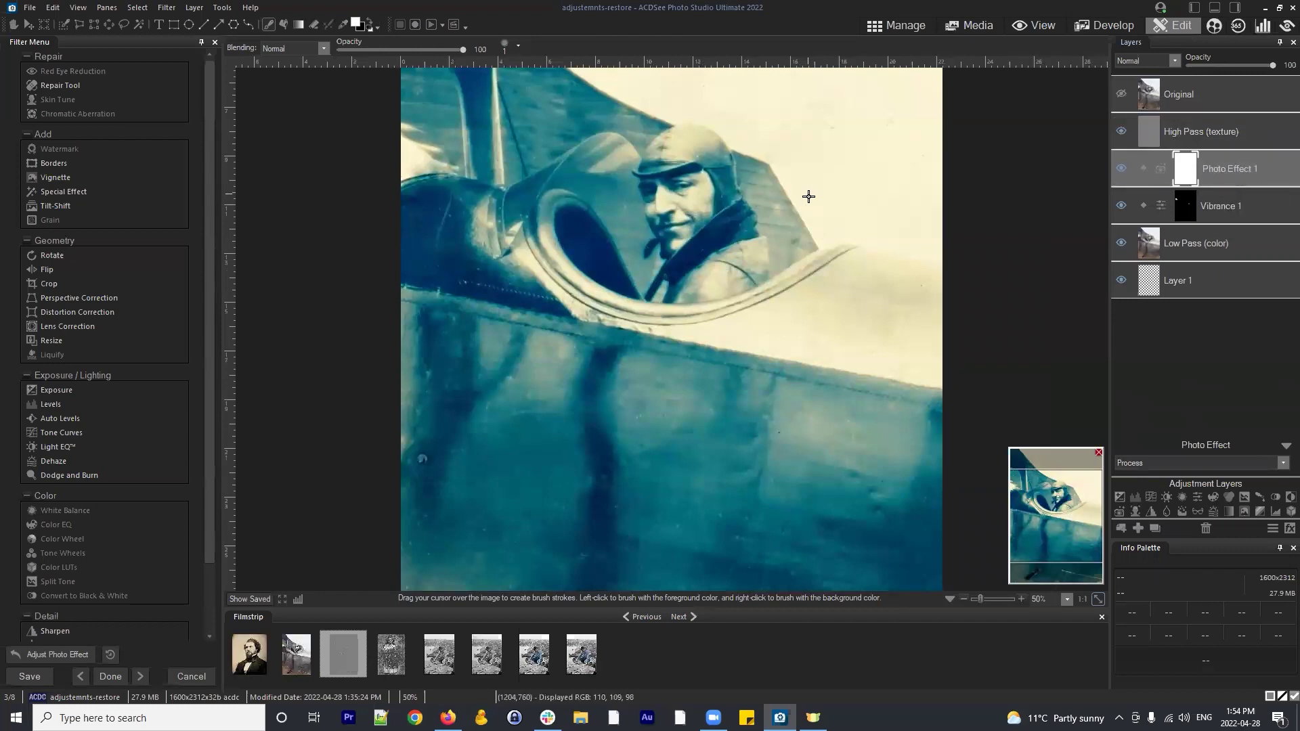
drag(1218, 168, 1217, 112)
scroll(754, 220, down, 2)
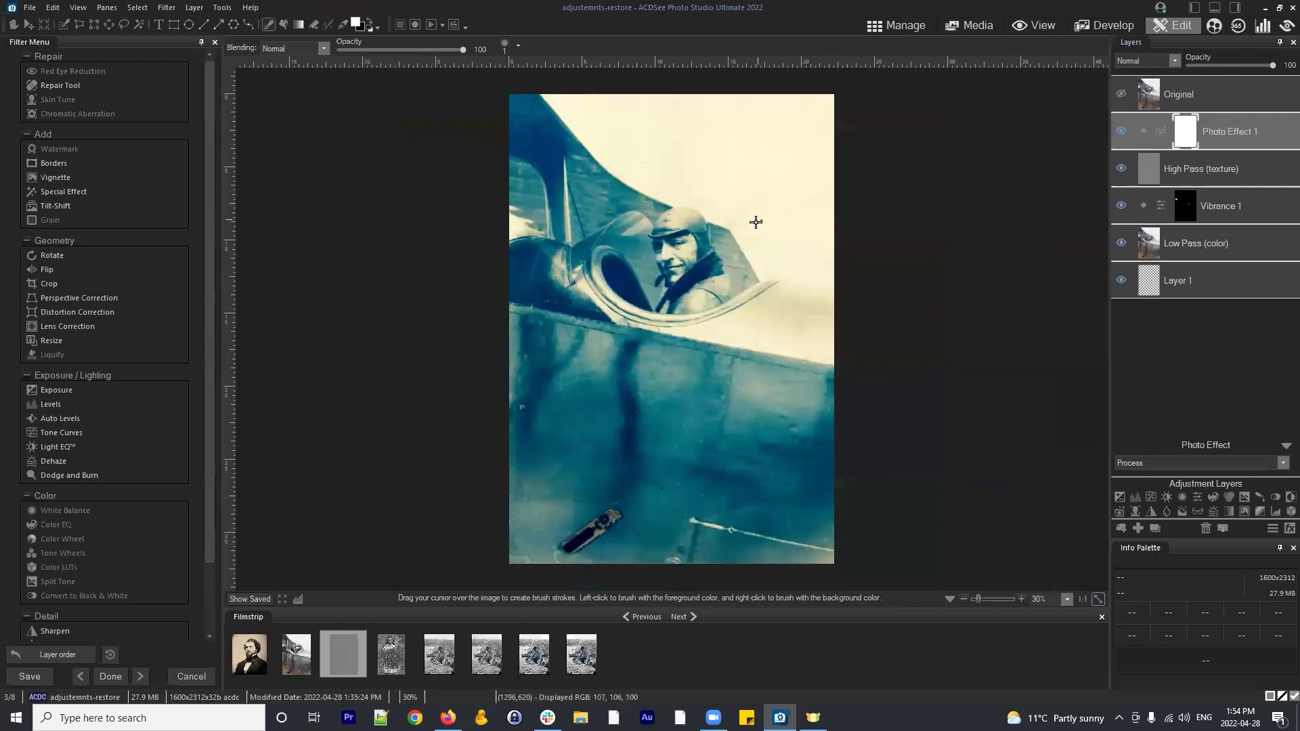
Compare the photo with and without the Process effect by hiding and showing the Photo Effect 1 layer
click(1233, 130)
click(1121, 130)
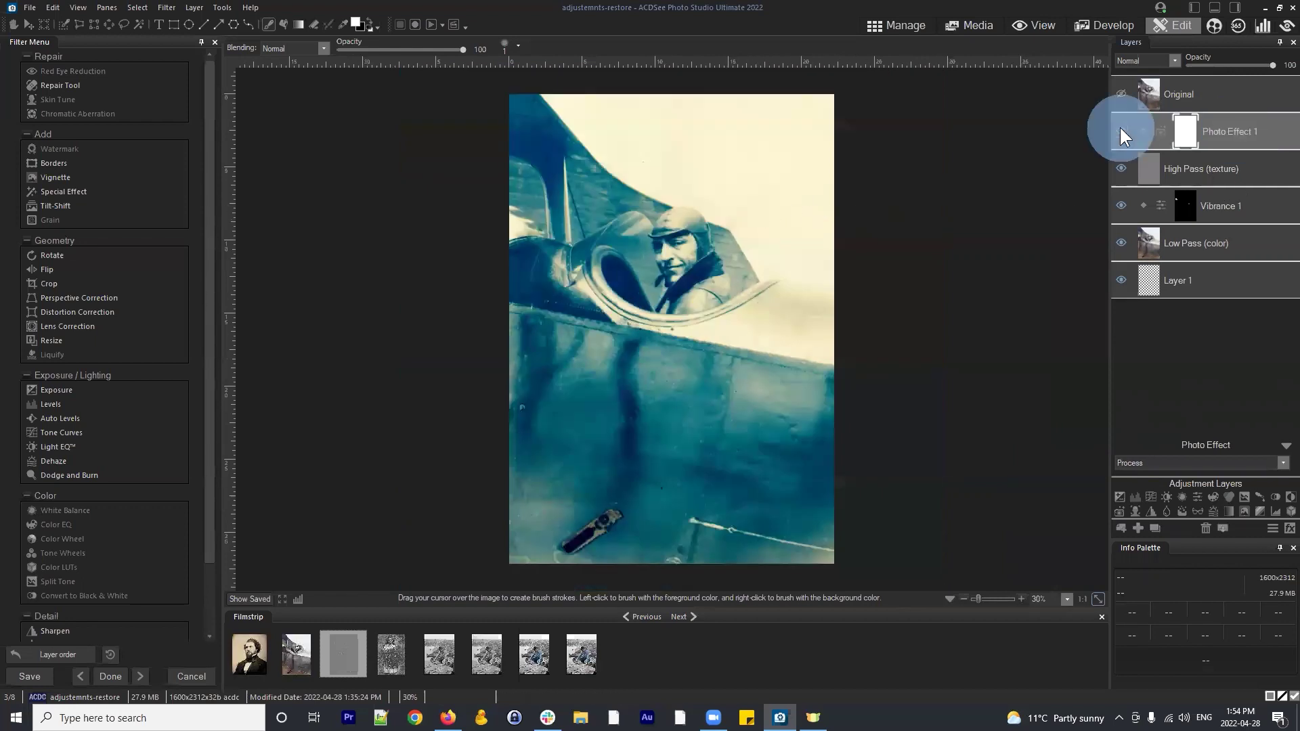
click(1121, 131)
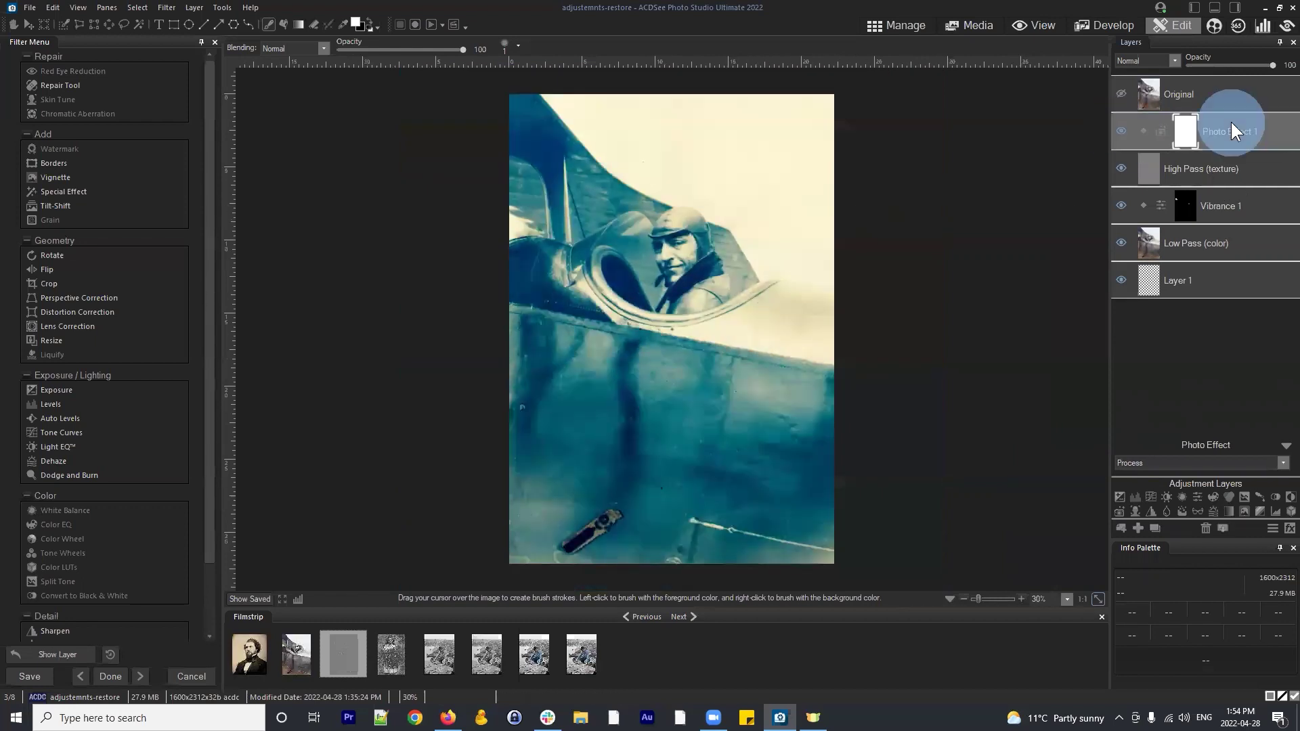
Try the Photo Effect 1 layer below High Pass (texture), below Low Pass (color), and directly above Low Pass (color)
drag(1231, 122, 1233, 180)
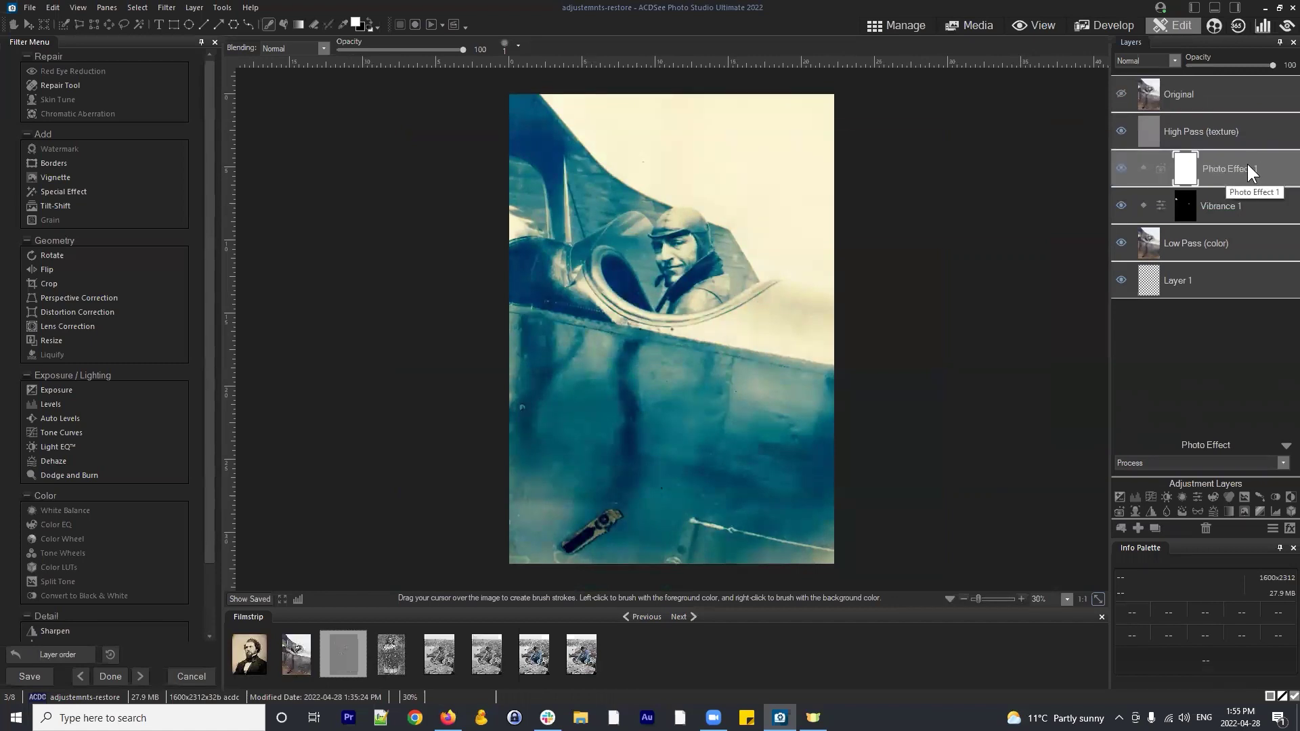
drag(1228, 168, 1216, 249)
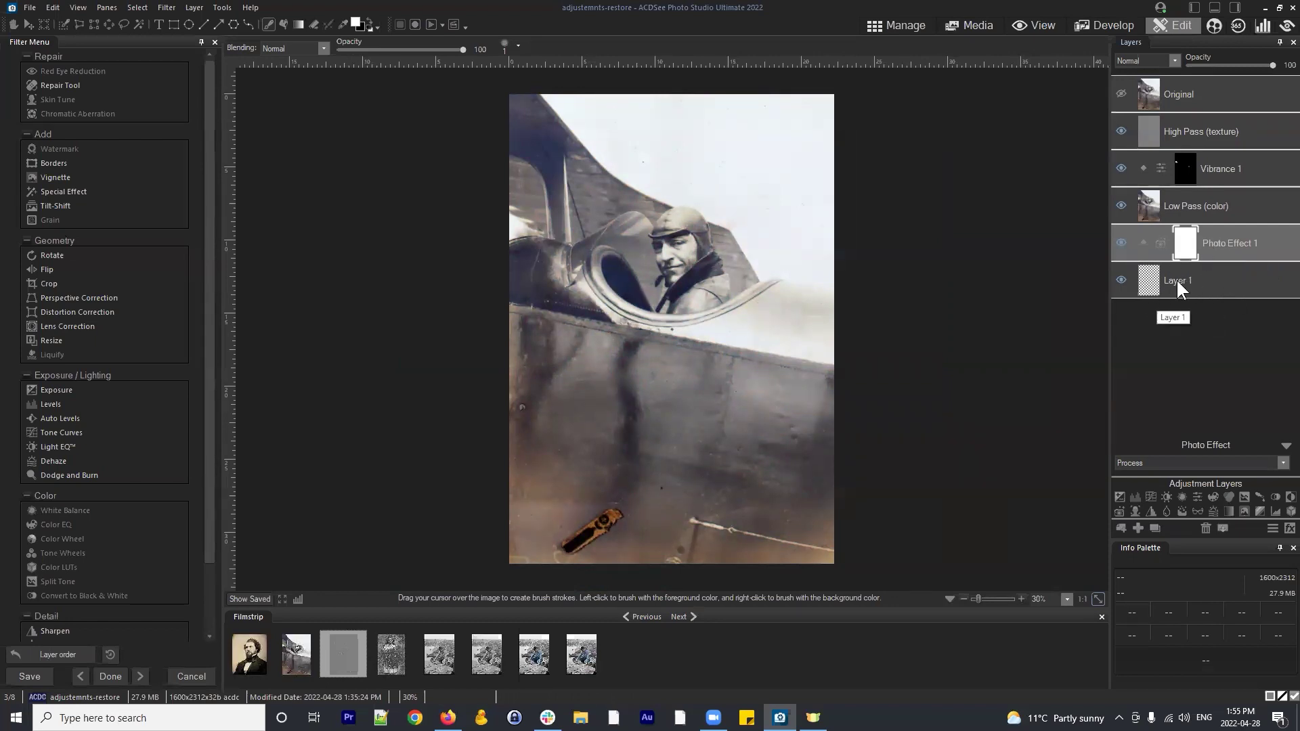
click(1227, 243)
drag(1235, 248, 1229, 203)
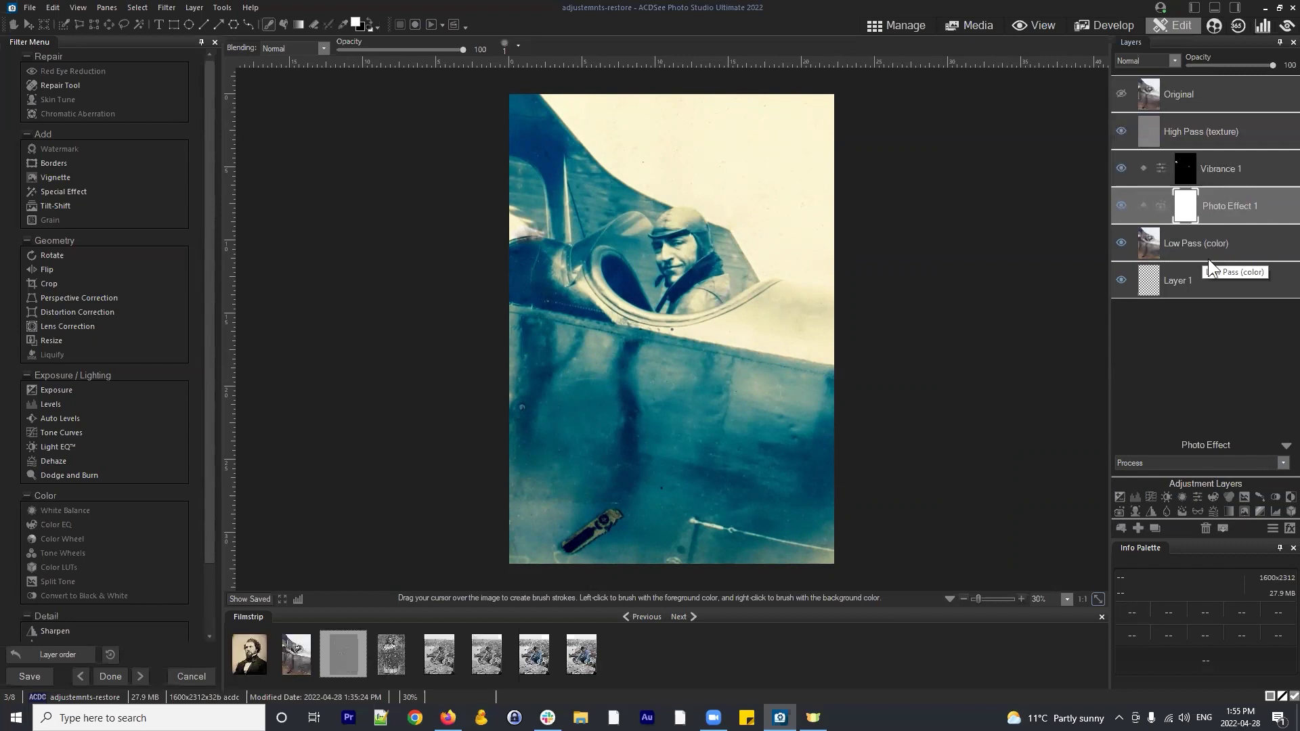
Clip the Photo Effect 1 layer to Low Pass (color), and unclip it again
click(1141, 206)
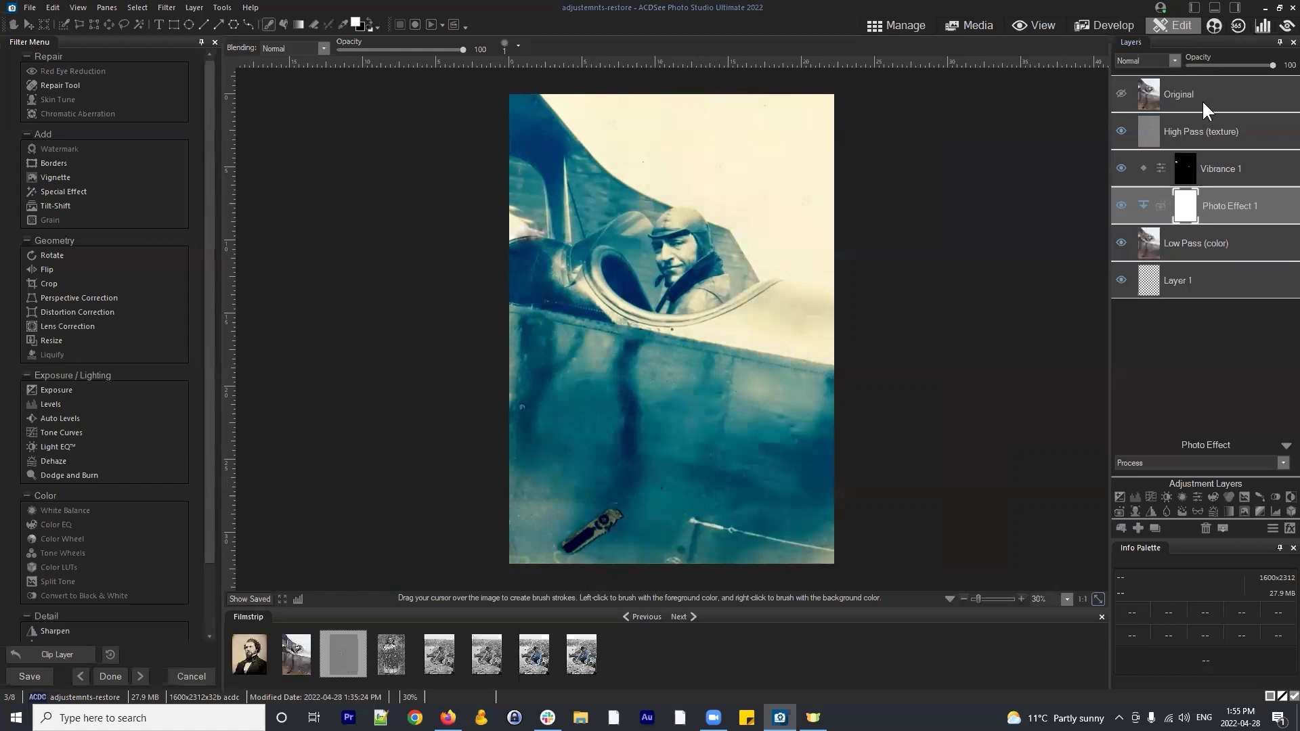
click(1191, 278)
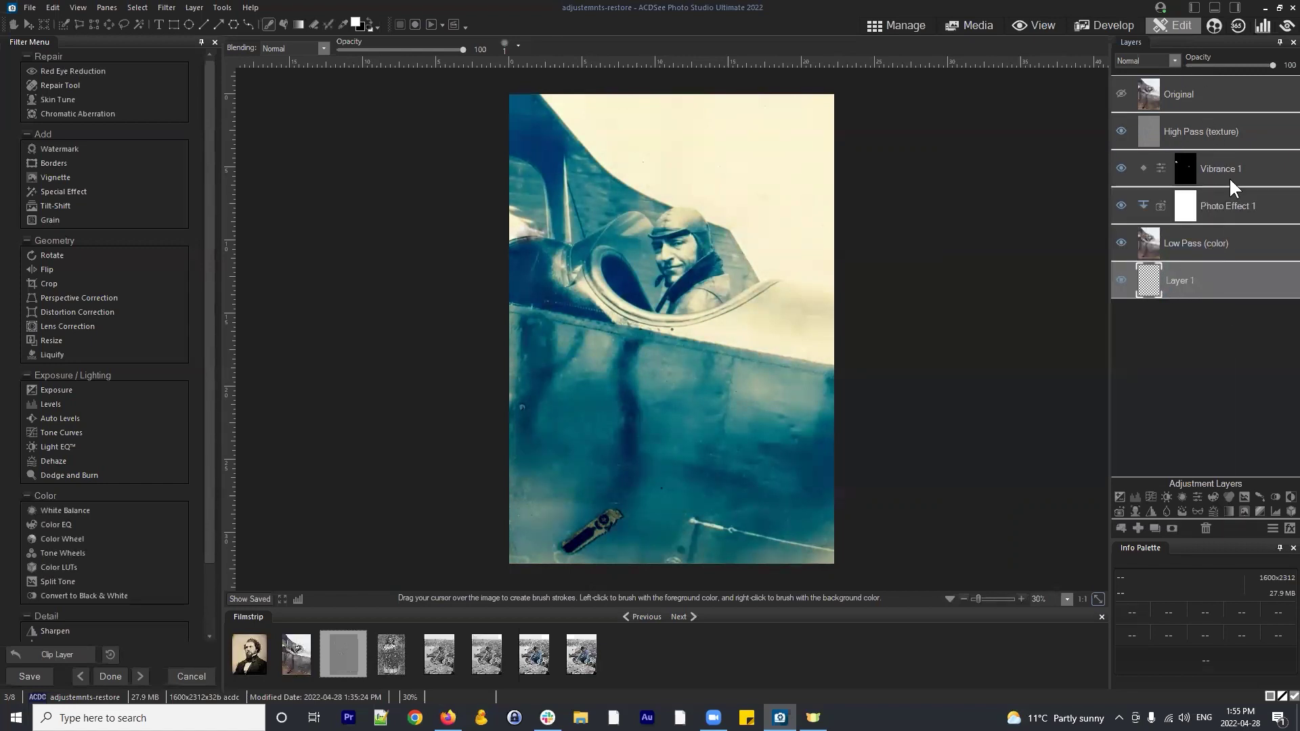
click(1192, 237)
click(1219, 204)
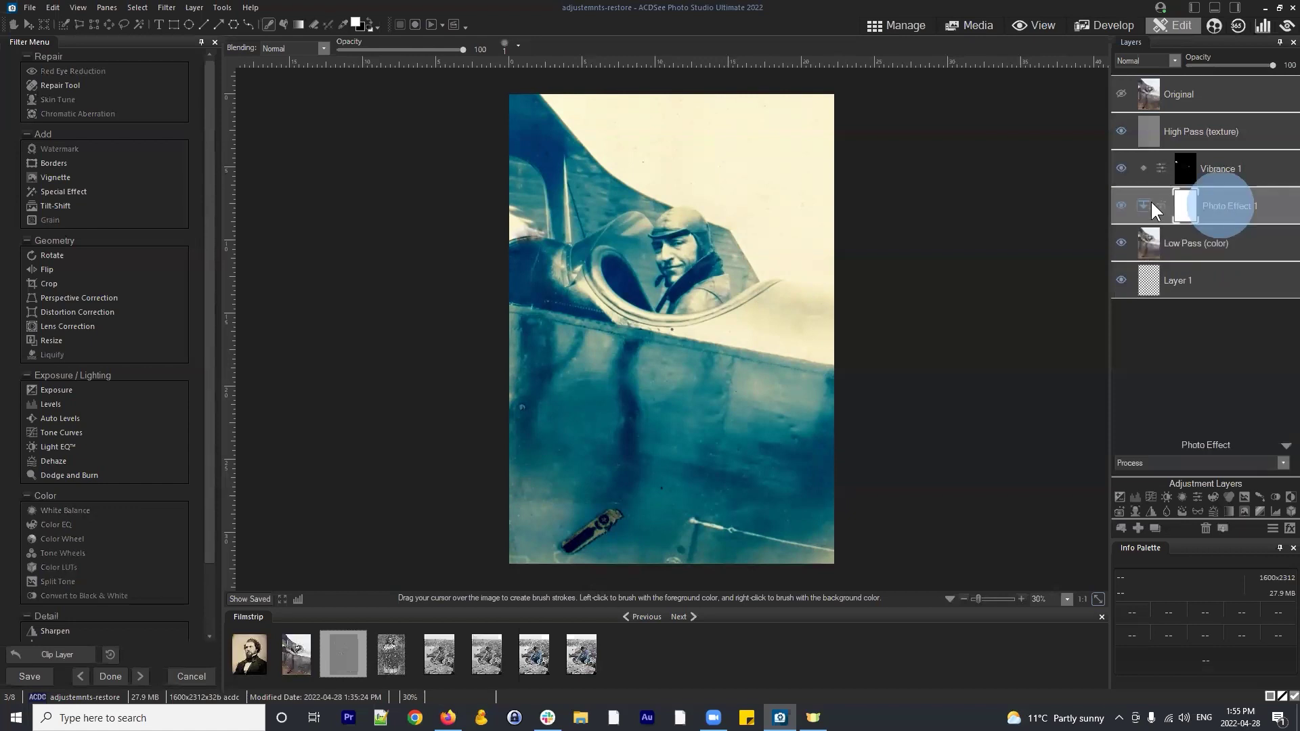
click(1142, 204)
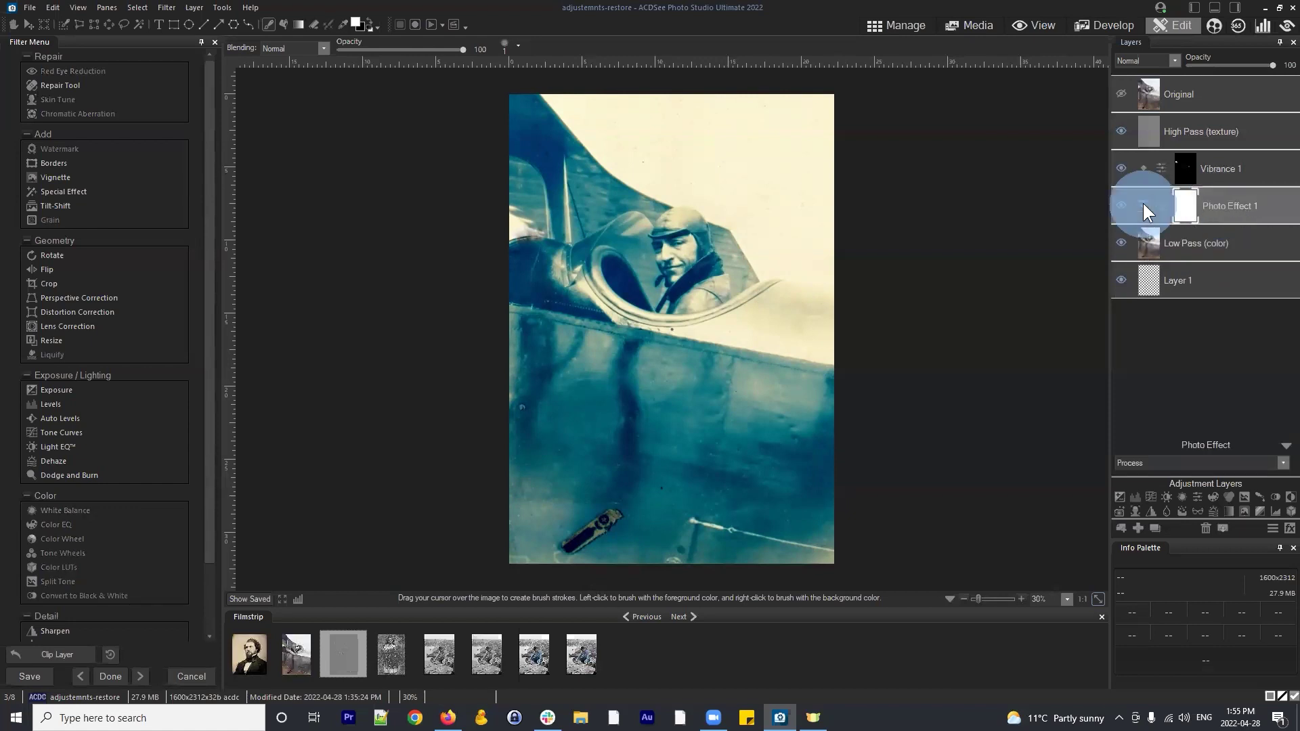
Delete the Photo Effect 1 adjustment layer
click(1244, 211)
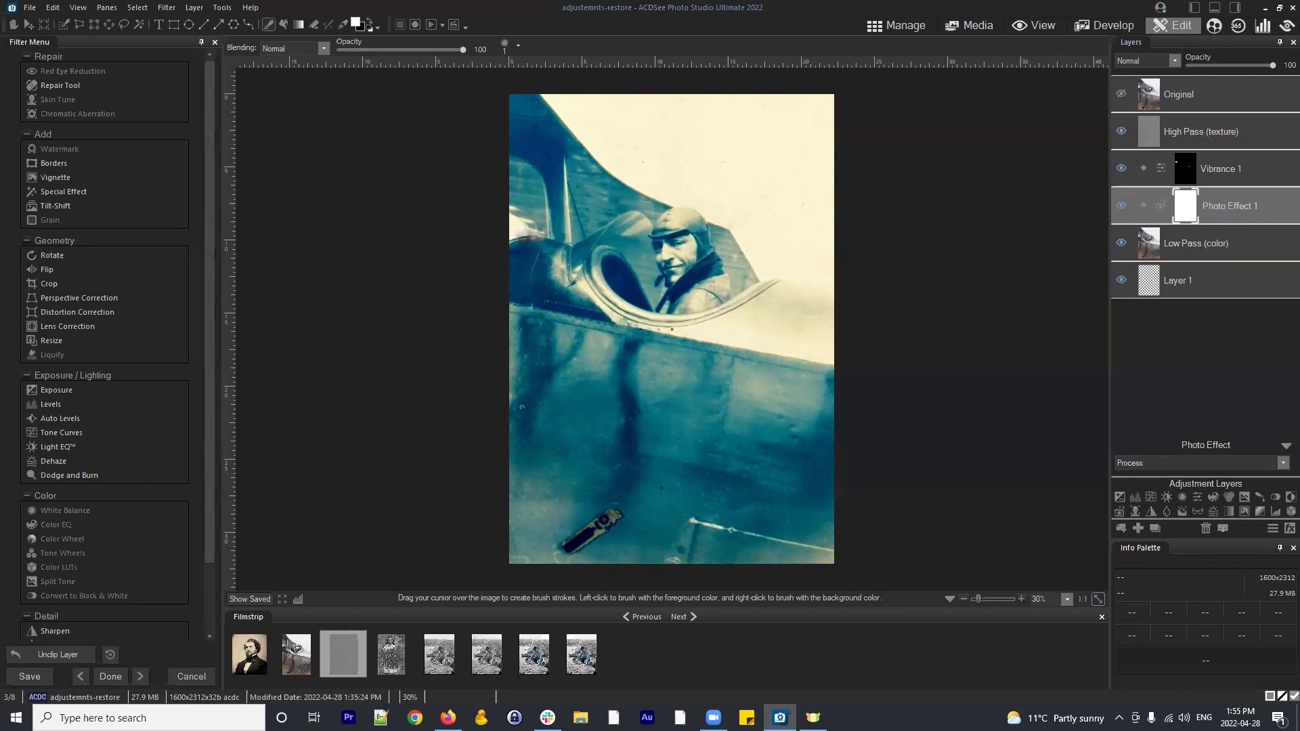
click(1208, 529)
Clip the Vibrance 1 adjustment layer to the Low Pass (color) layer beneath it
click(1232, 169)
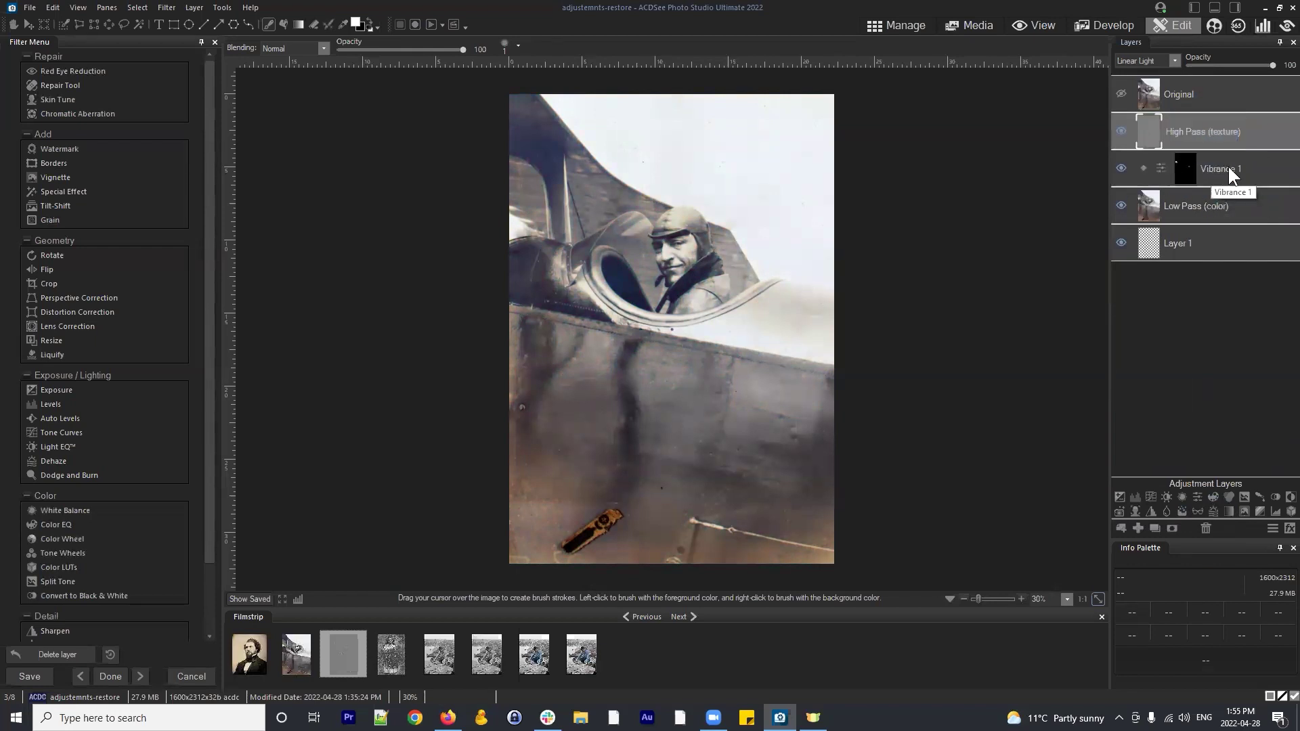
click(1254, 169)
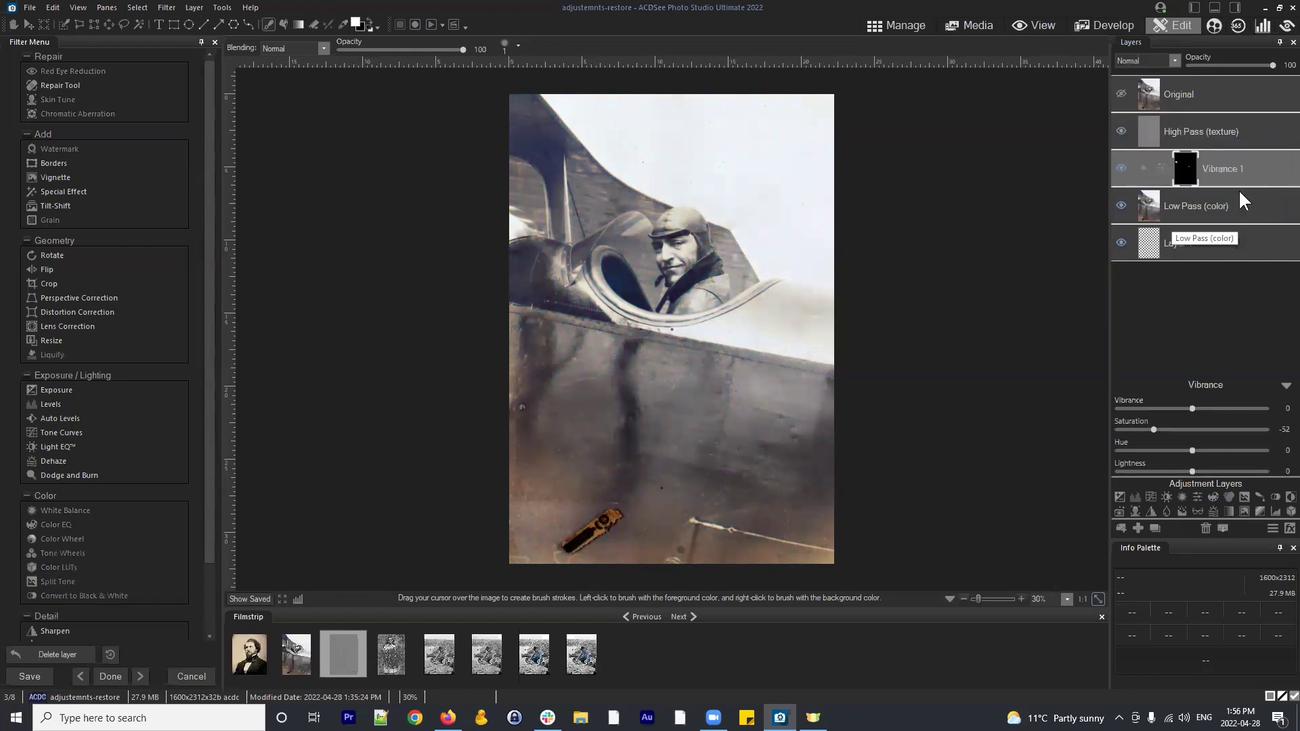
drag(1240, 168, 1228, 189)
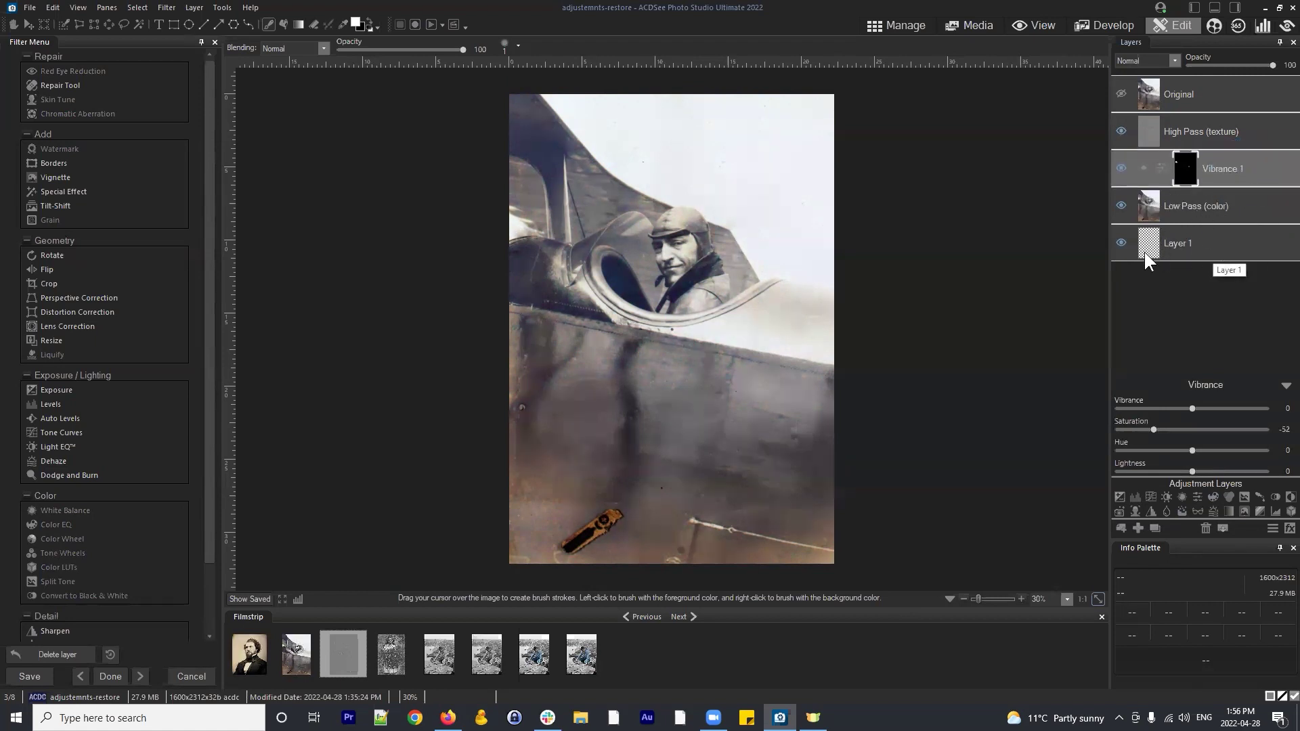
click(1222, 164)
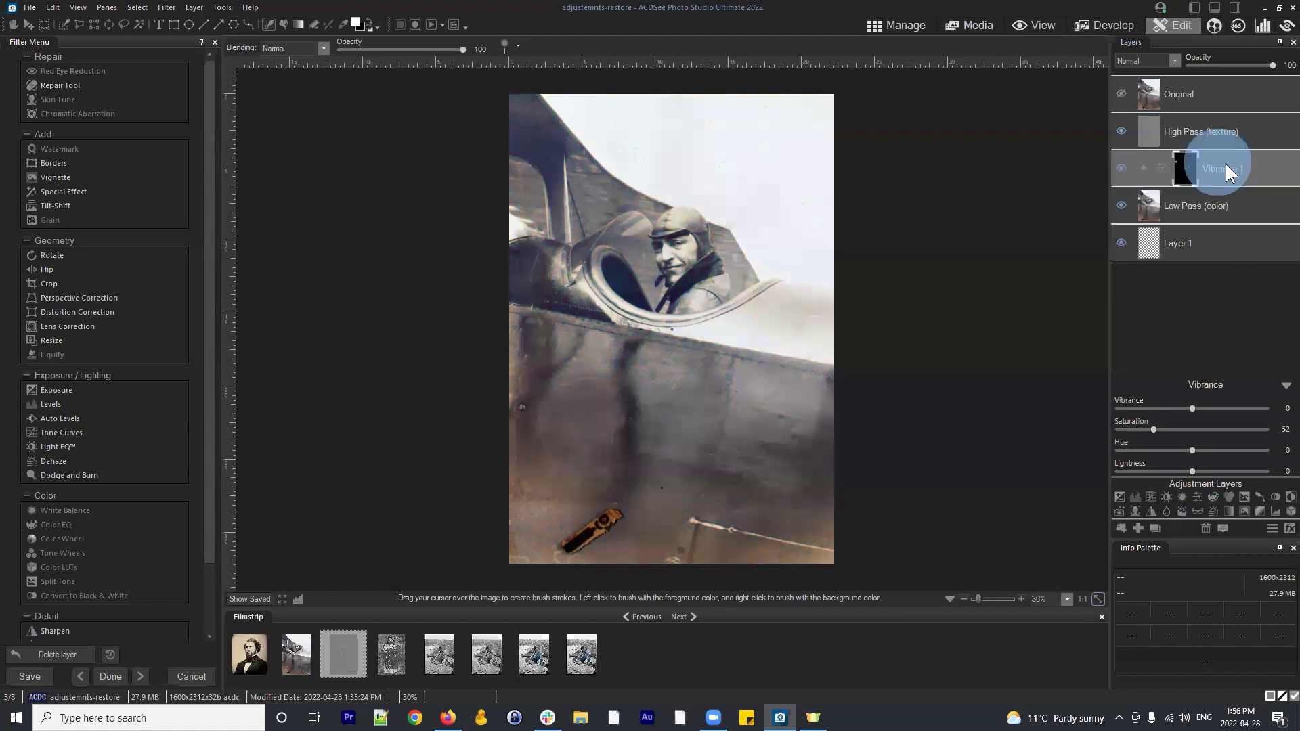
click(1144, 169)
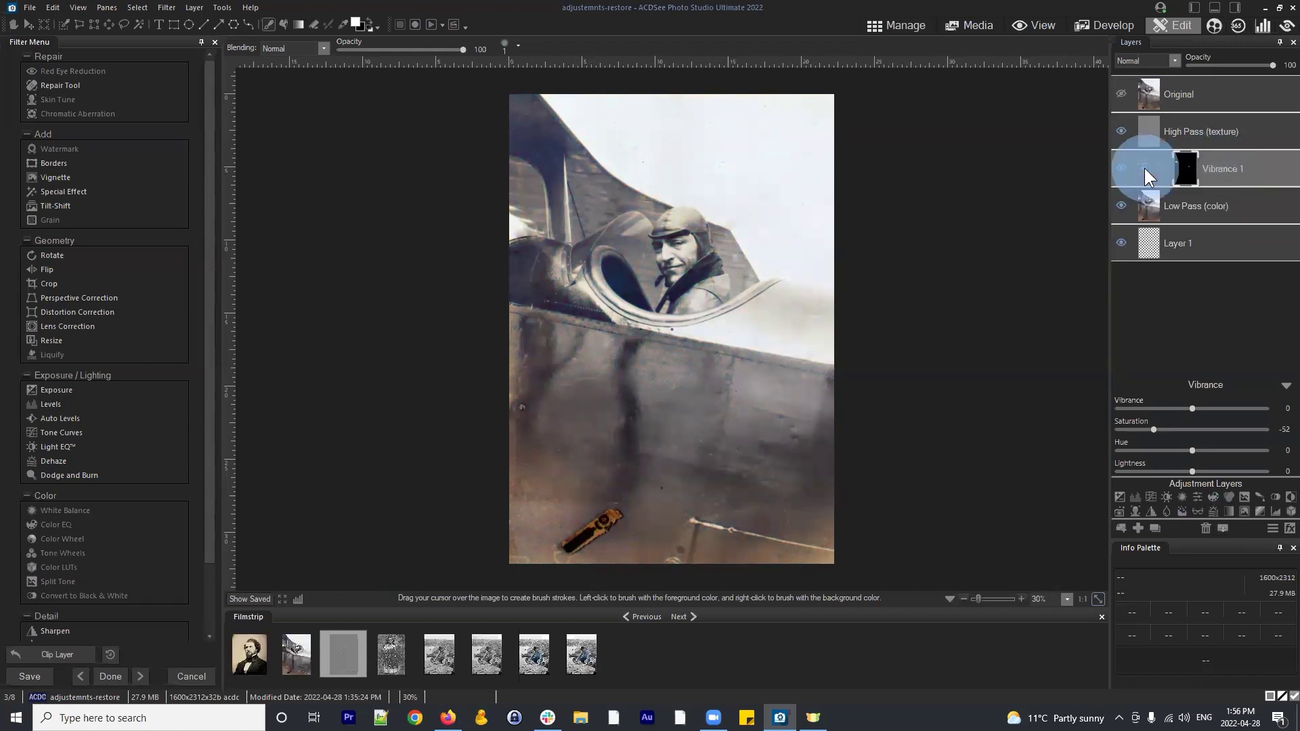
click(1251, 169)
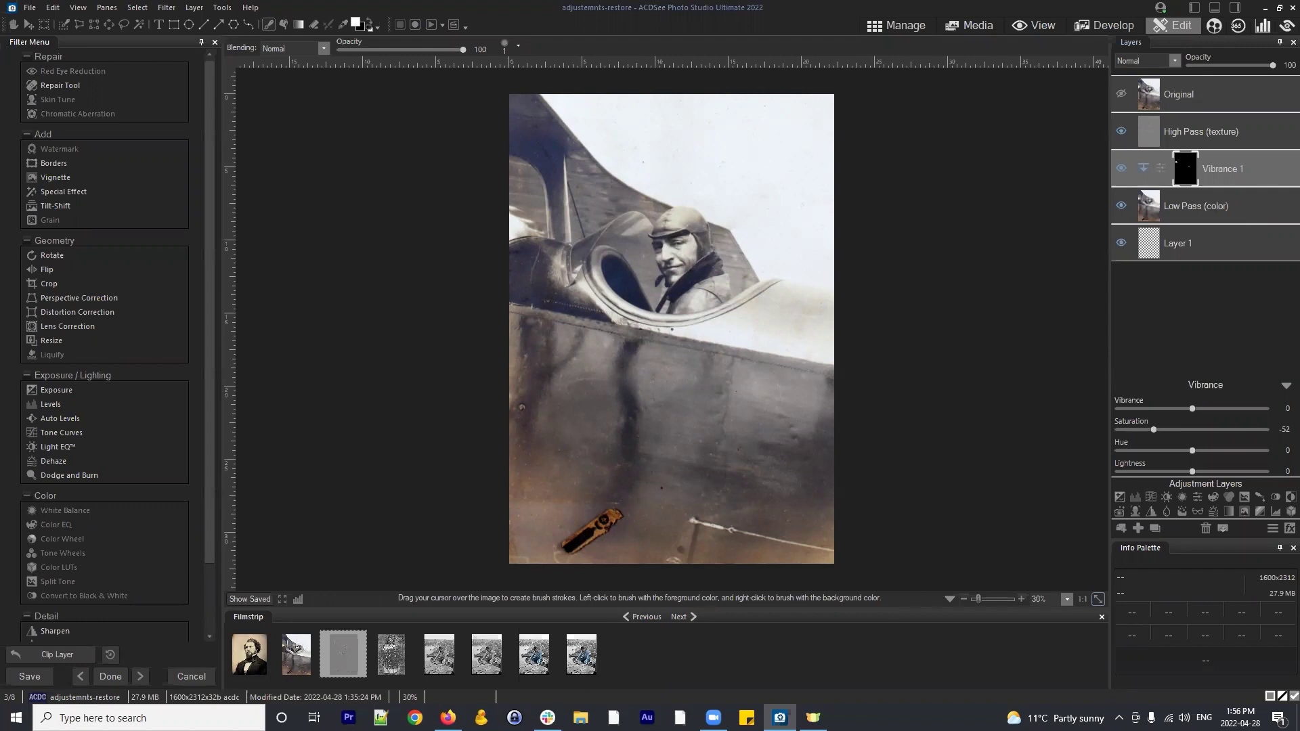
click(1200, 207)
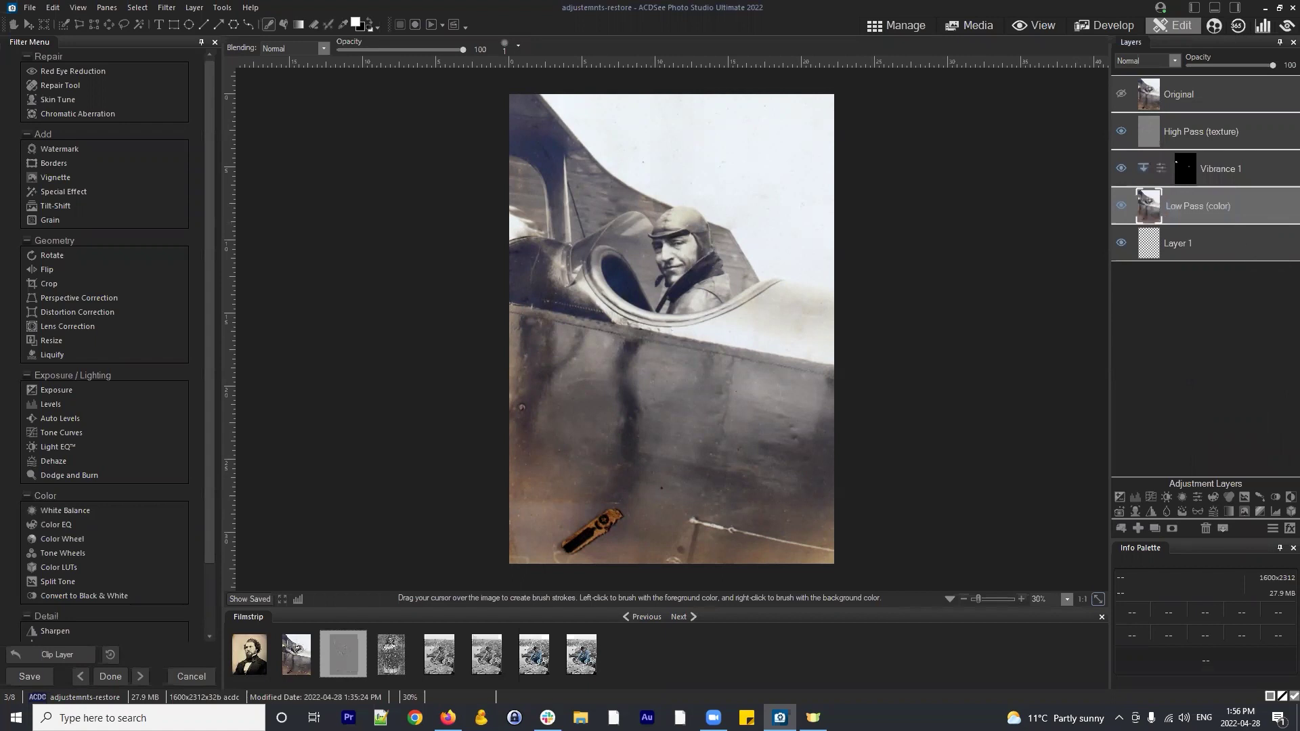
Add two blank layers above the Original layer
click(1214, 91)
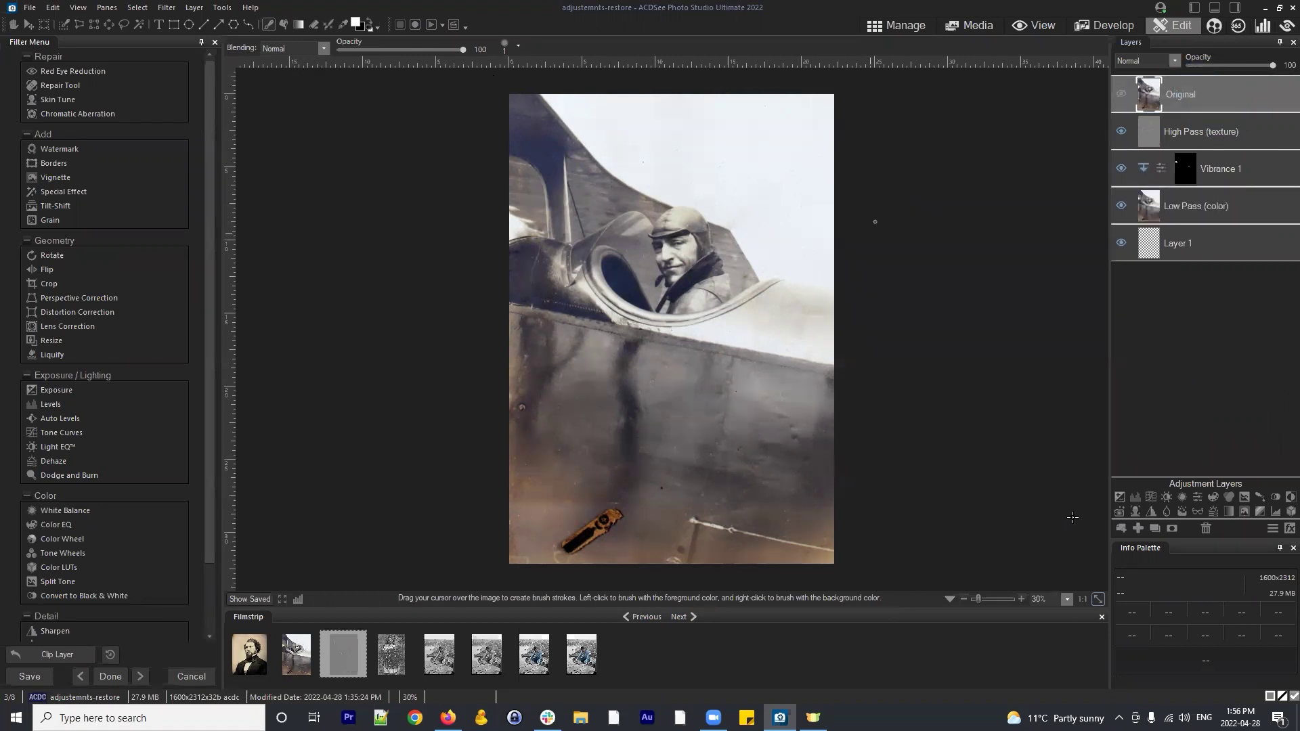
click(1138, 528)
click(1140, 530)
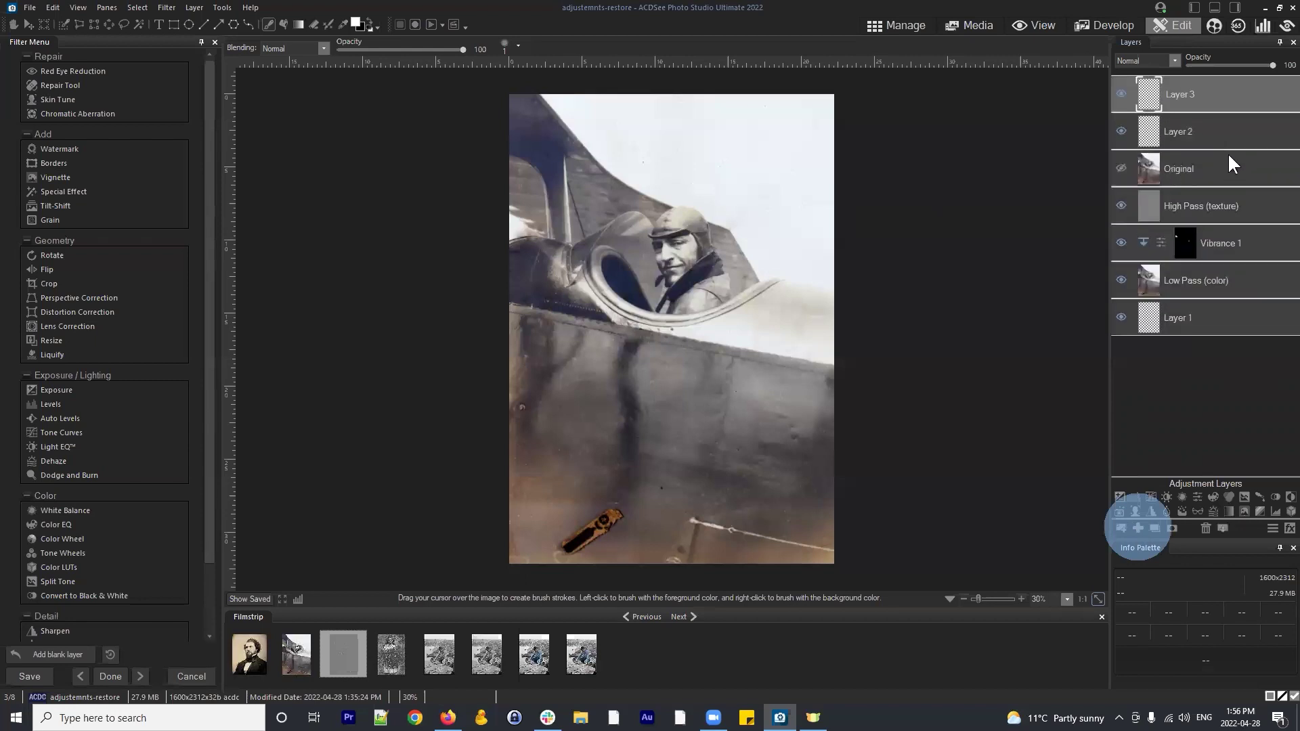
click(1188, 95)
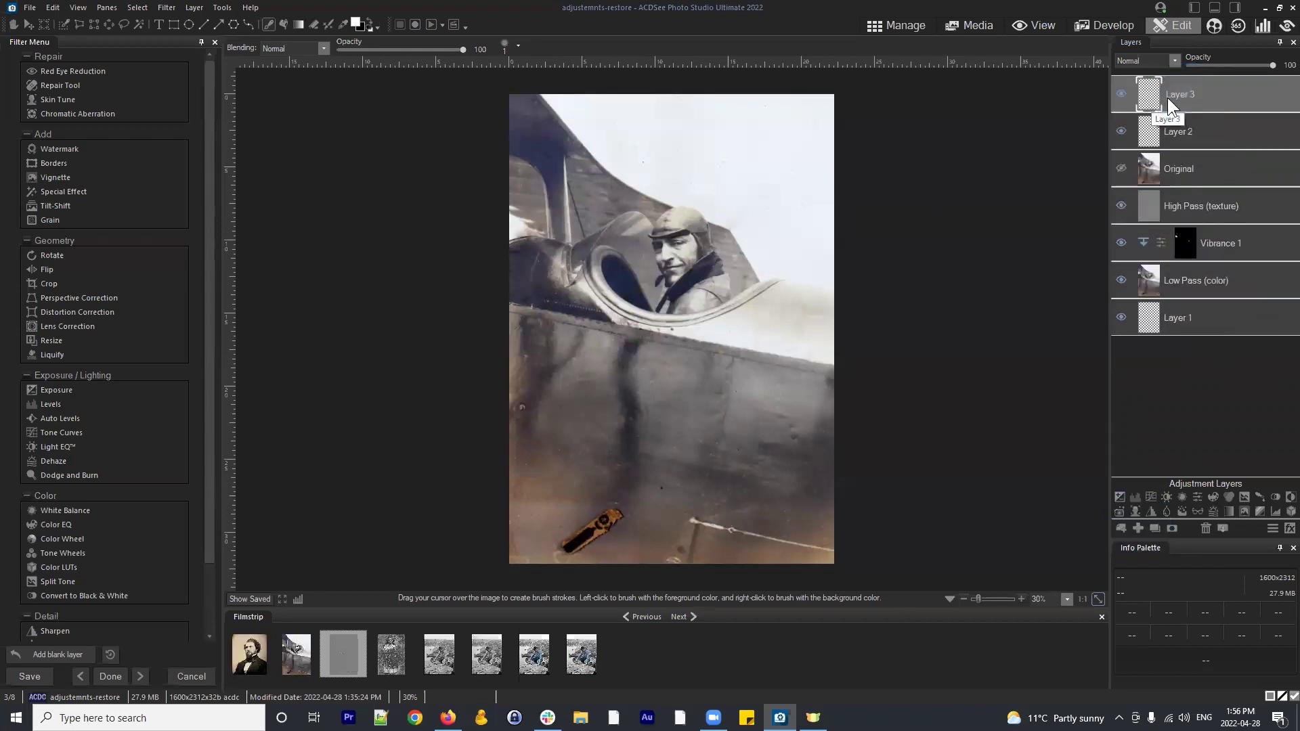
Hide the High Pass (texture), Vibrance 1, Low Pass (color) and Layer 1 layers
click(1122, 206)
click(1122, 244)
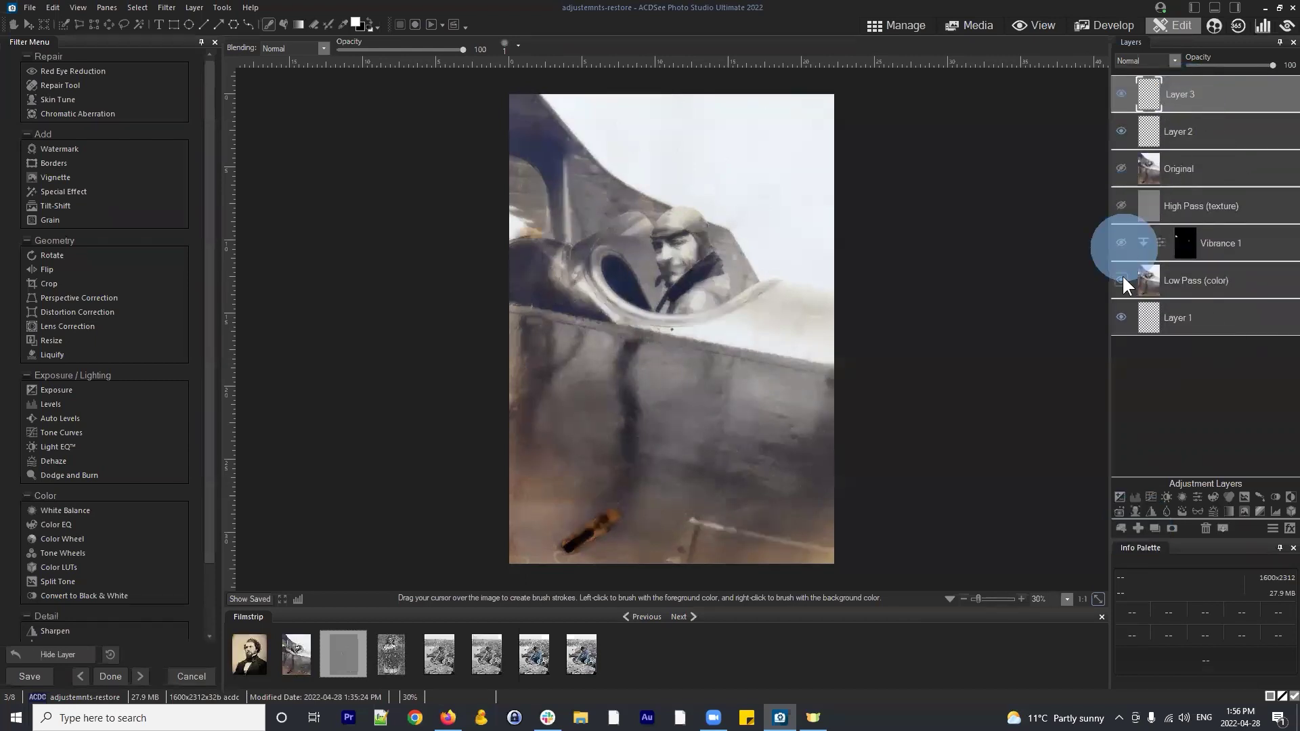
click(1122, 279)
click(1124, 314)
Fill the blank Layer 2 with solid blue and place it above Layer 3
click(1192, 125)
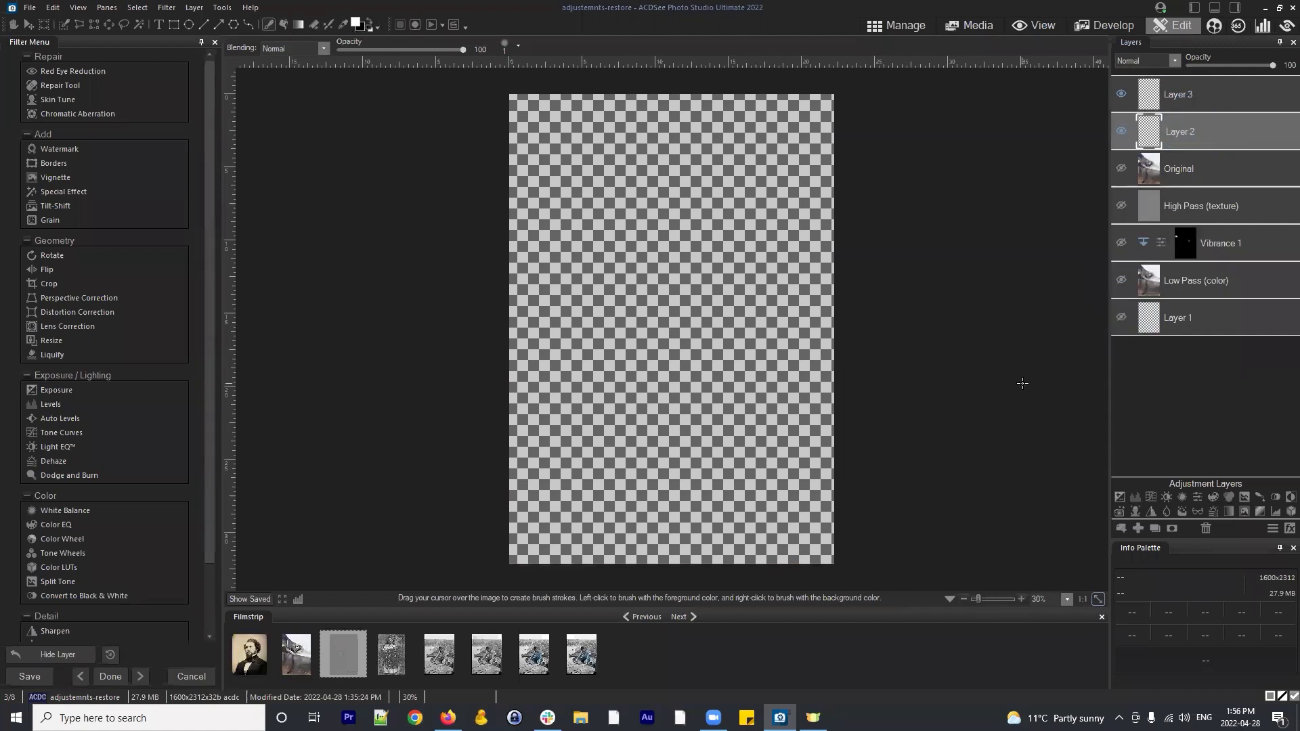
click(281, 23)
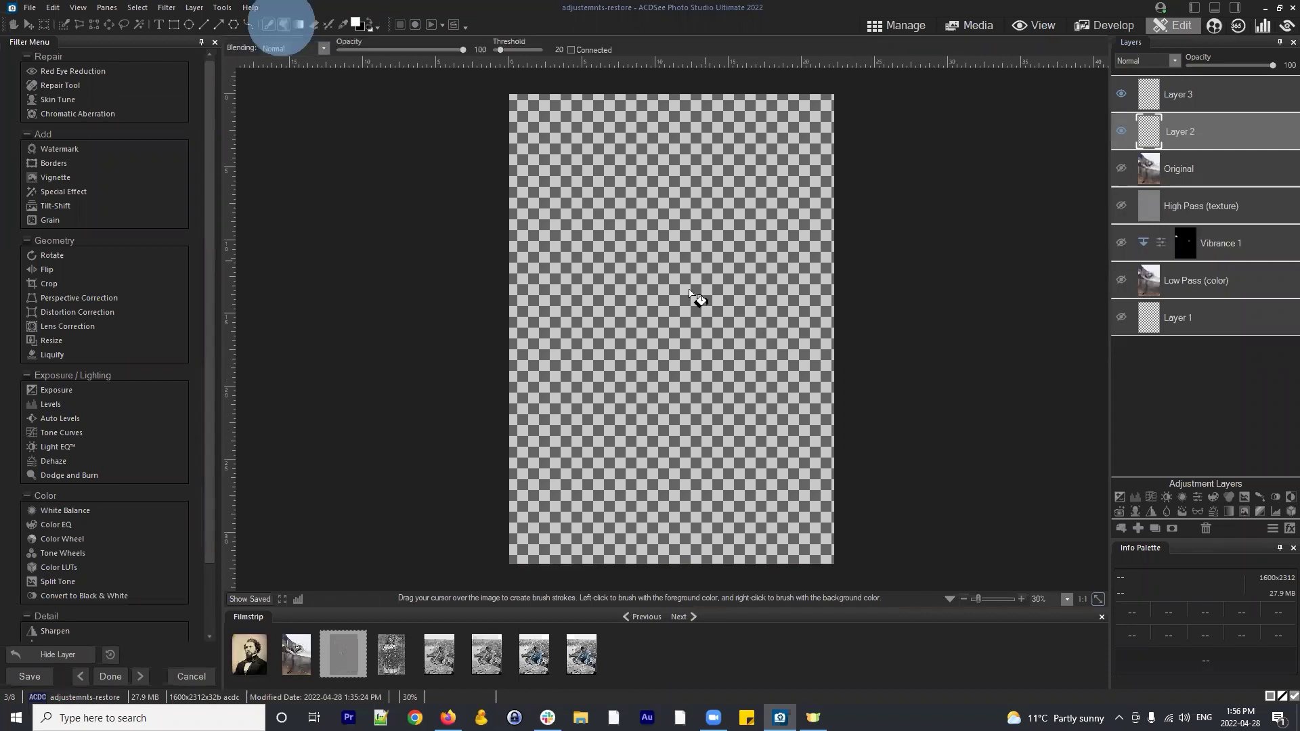
click(354, 21)
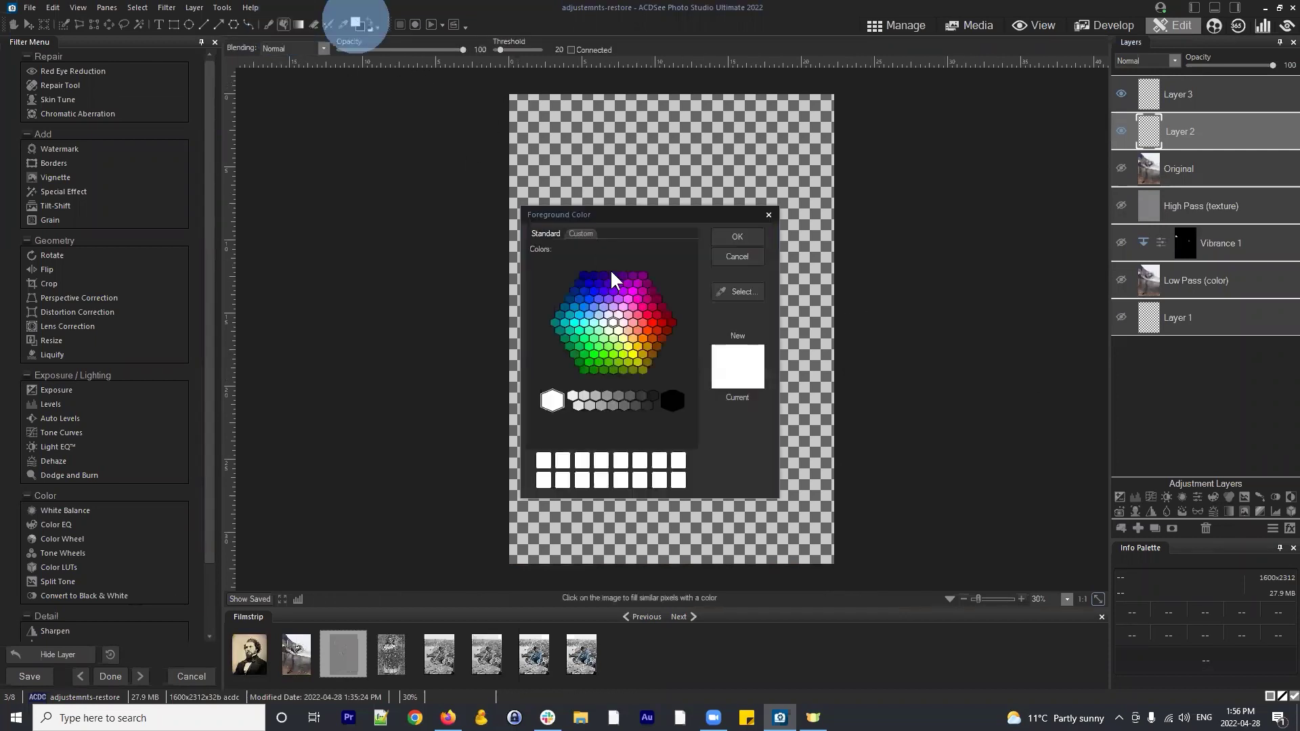
click(582, 290)
click(734, 236)
click(677, 179)
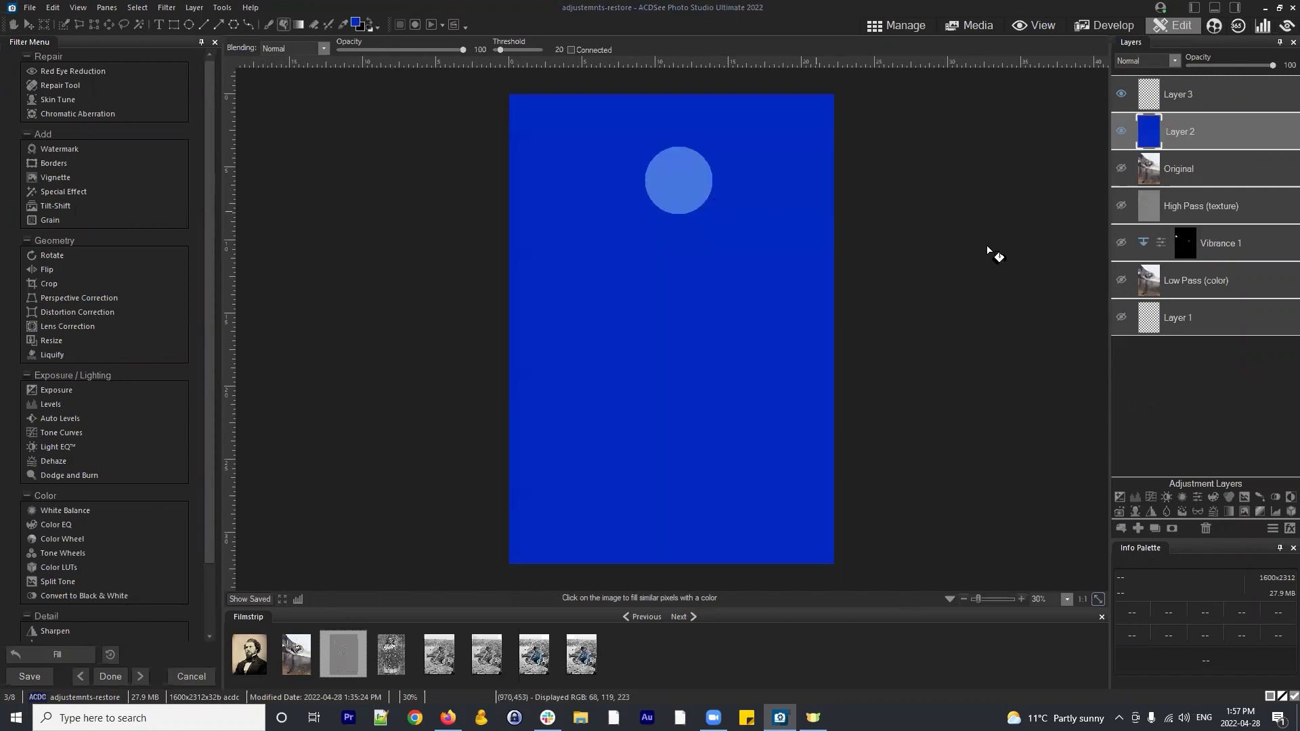
click(1183, 414)
drag(1220, 93, 1182, 136)
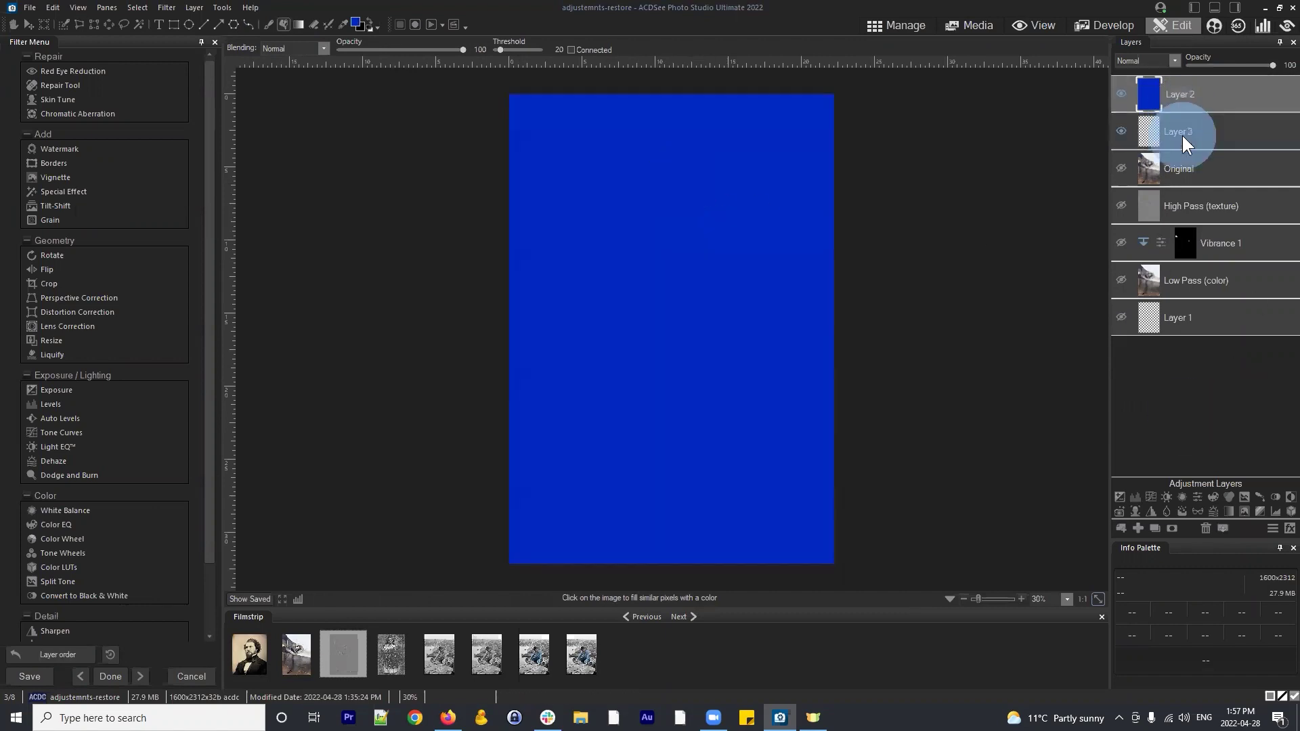
click(1121, 528)
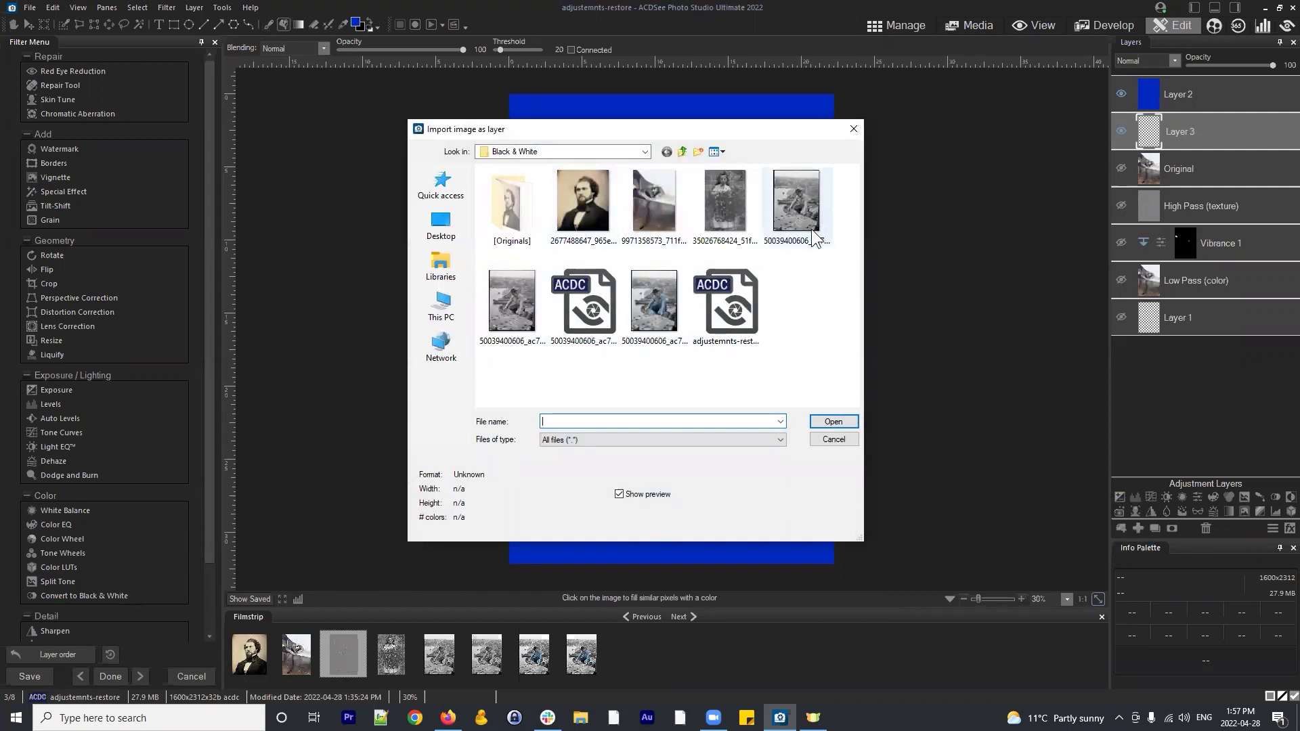
click(788, 196)
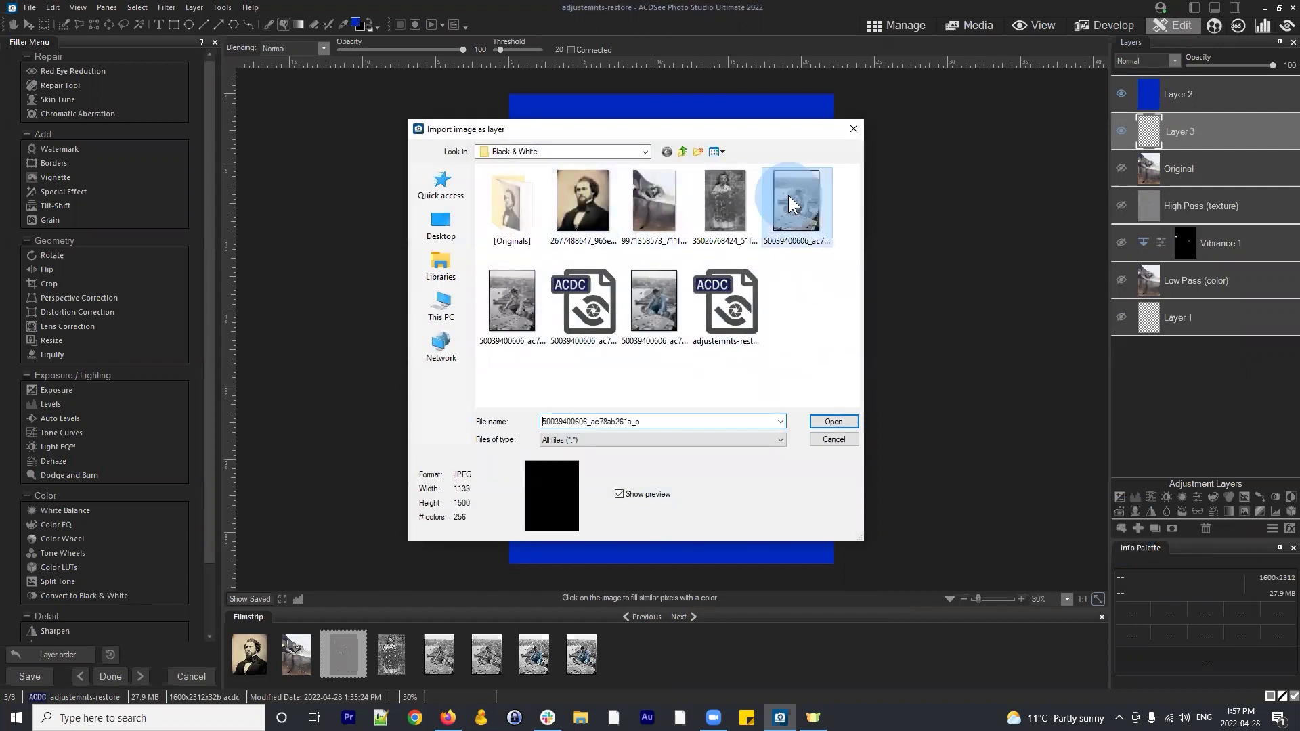
click(834, 440)
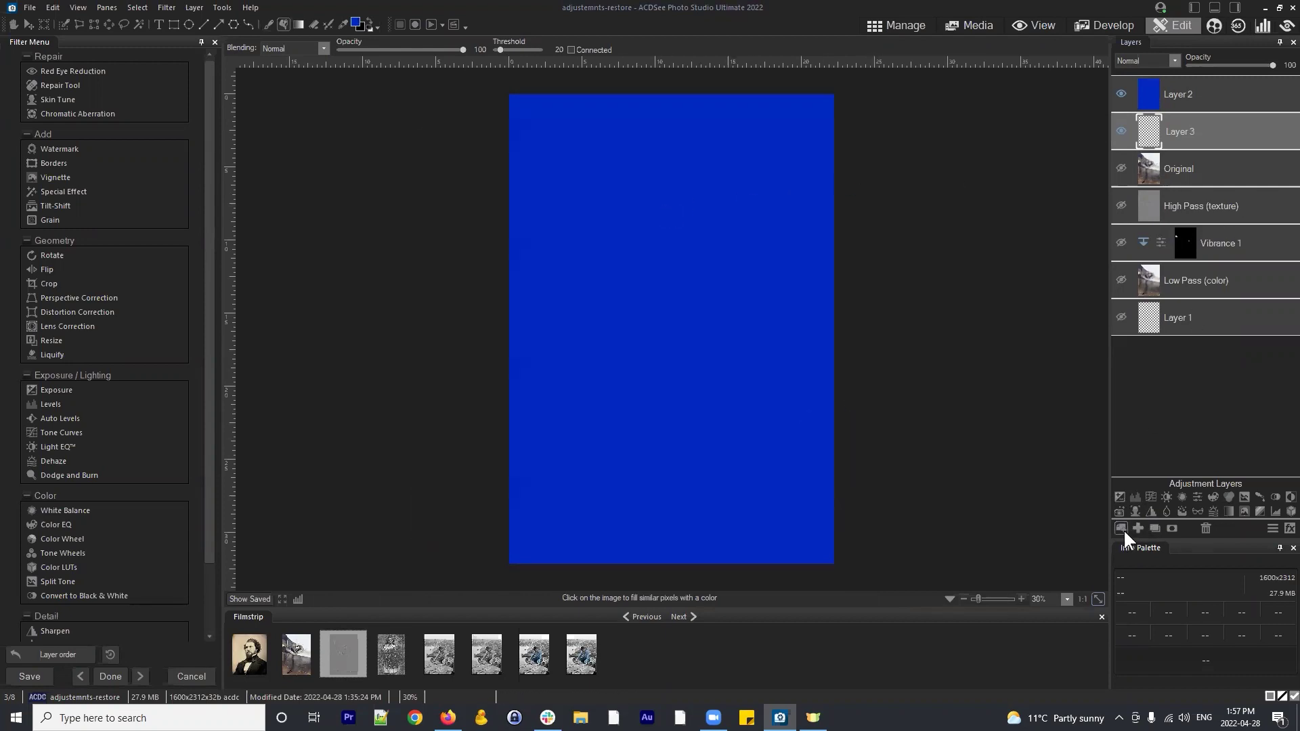
Import Landscape 001 from the Landscape folder in Pictures as a layer above Layer 3, and move it into position on the canvas
click(1122, 529)
click(680, 152)
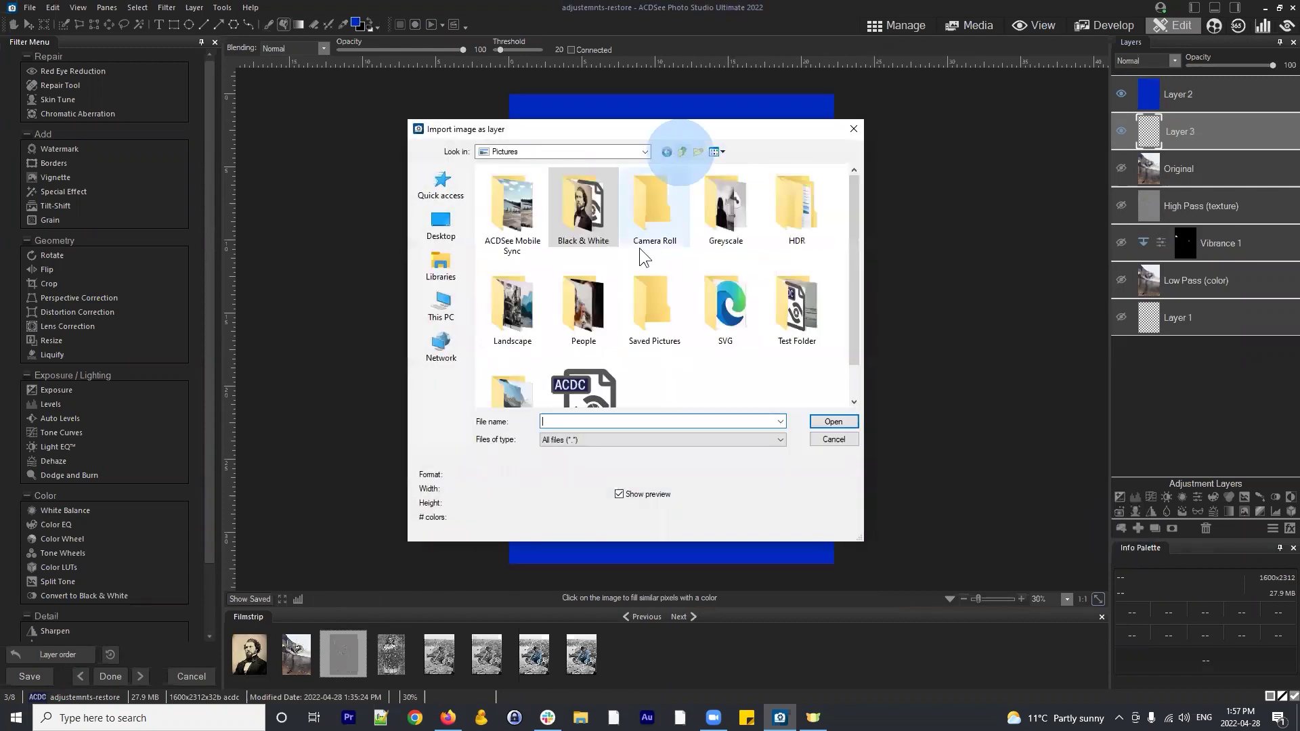
click(516, 304)
double_click(518, 301)
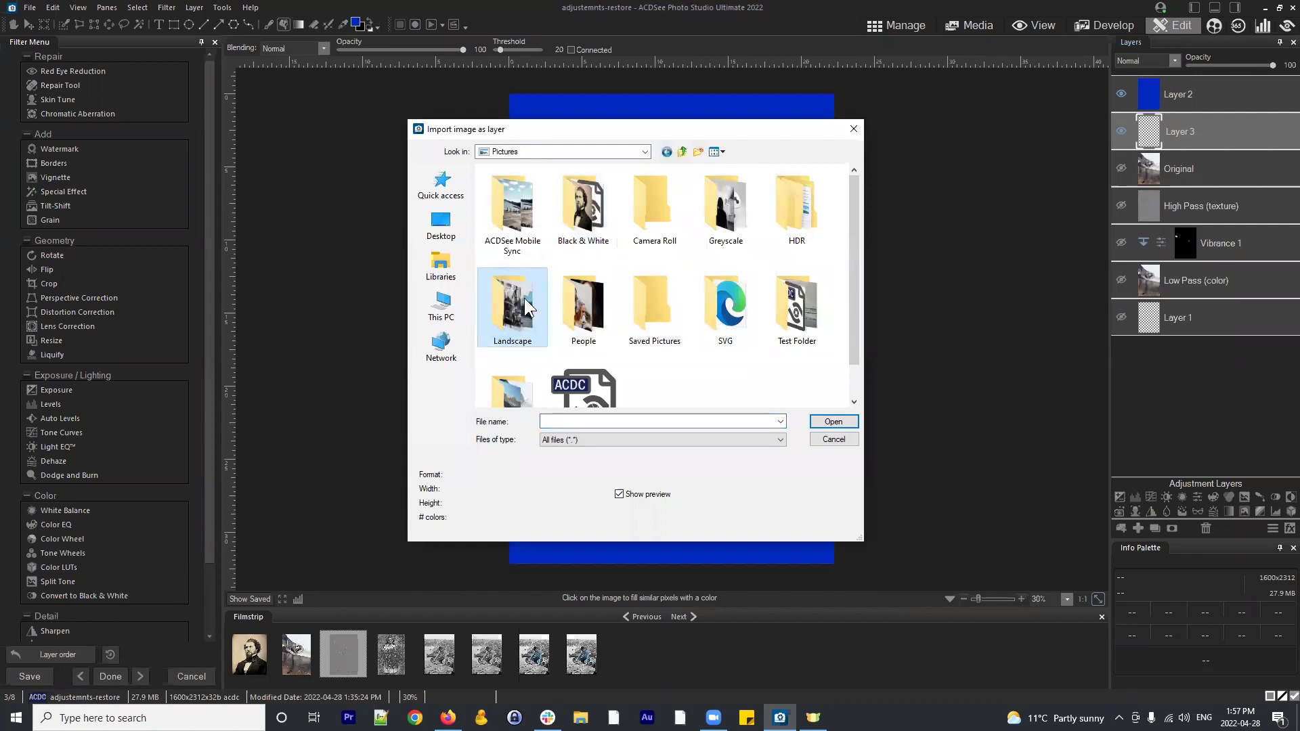
click(650, 200)
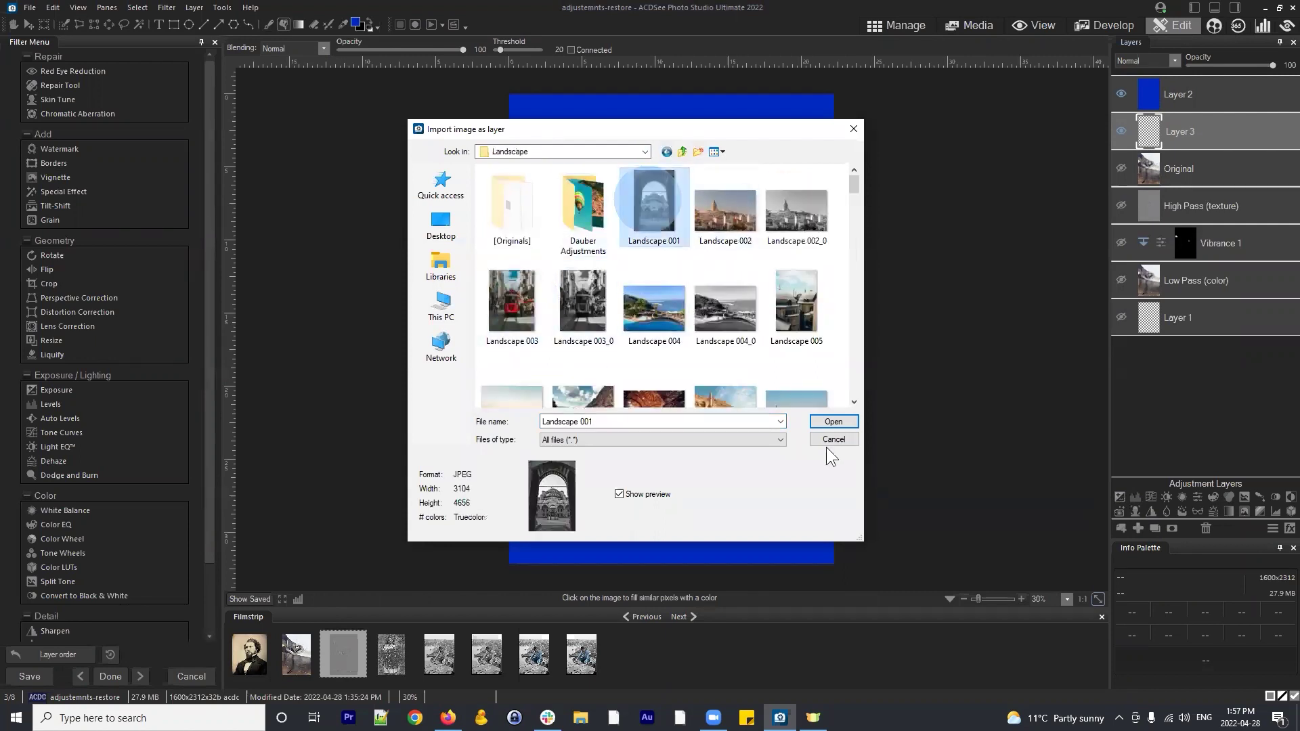
click(827, 421)
drag(765, 209, 785, 308)
click(246, 46)
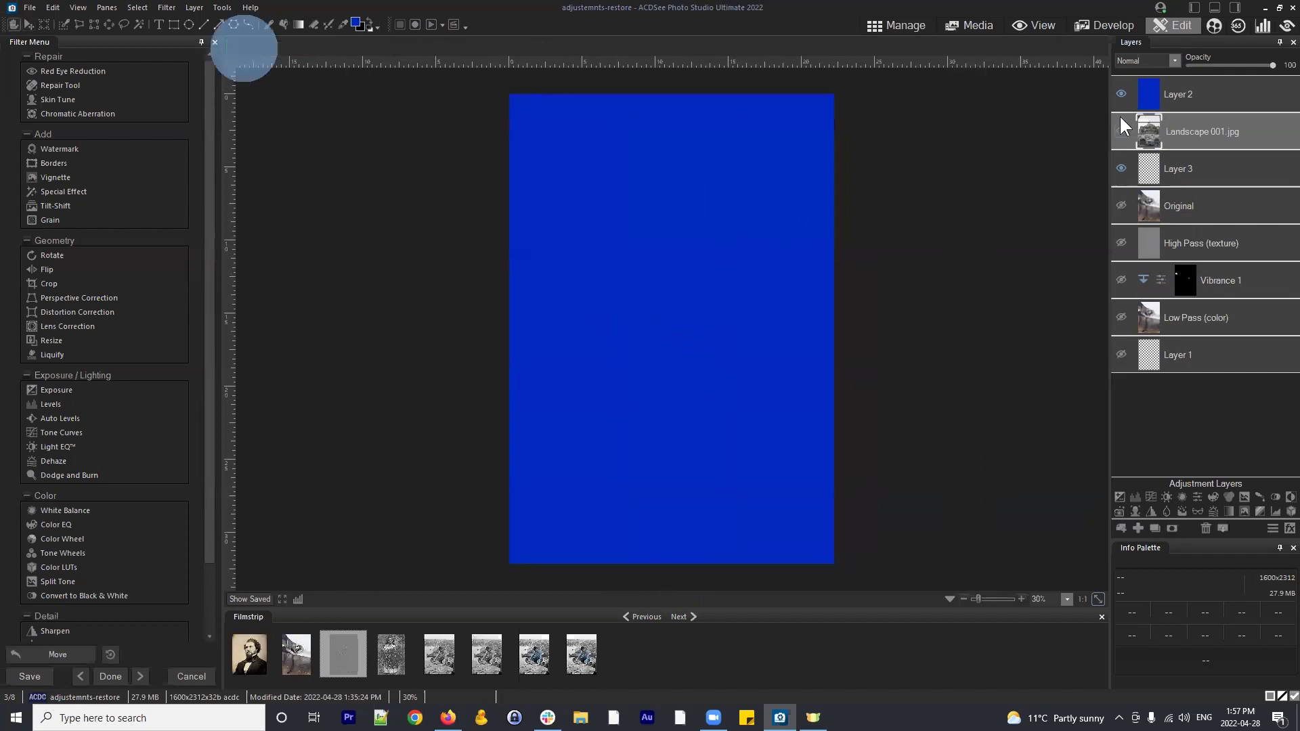
Check the landscape image by hiding and showing the blue Layer 2, and add a Vibrance adjustment layer above Layer 2
click(1120, 93)
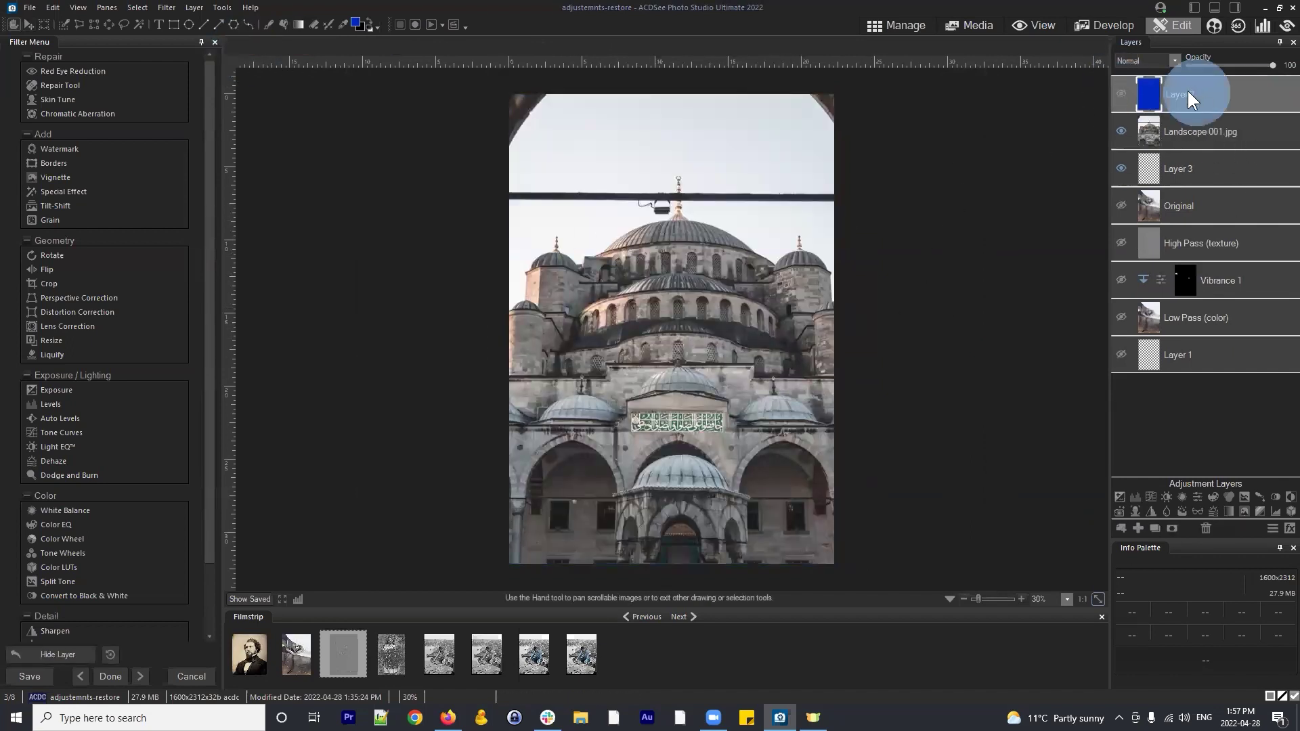
click(1121, 92)
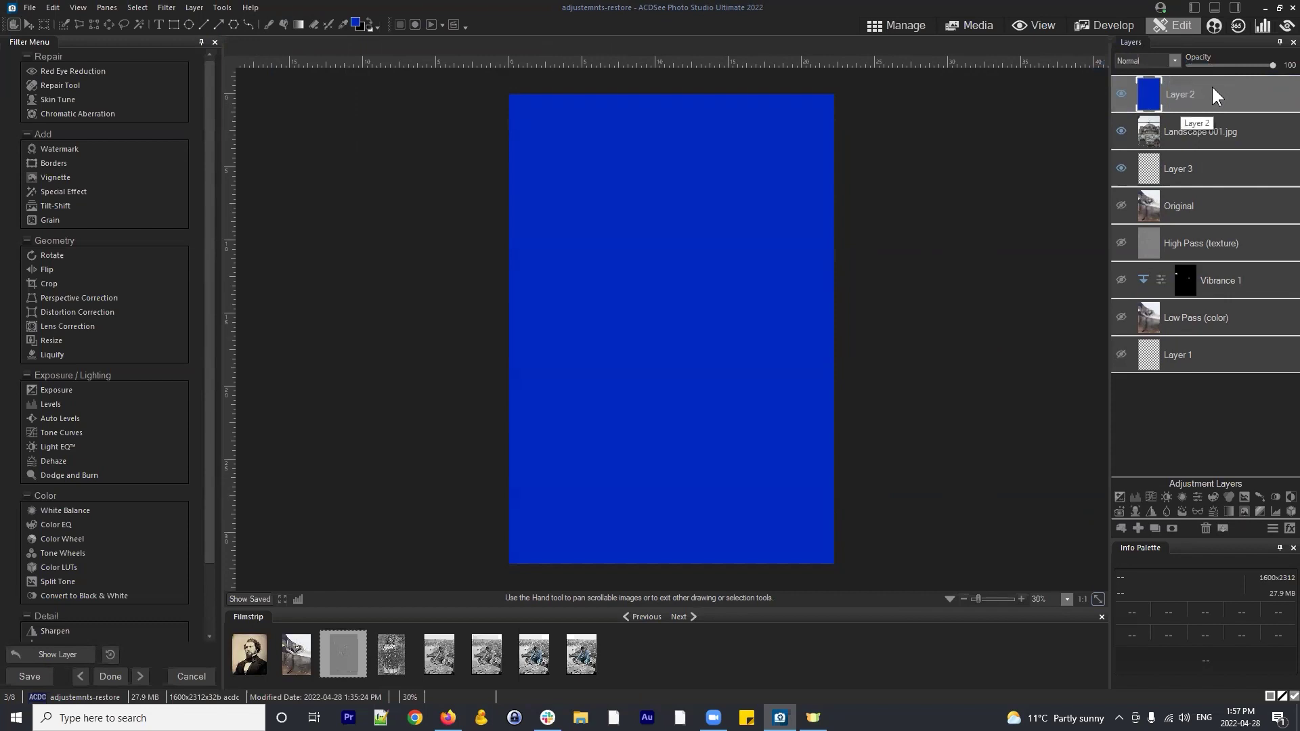
click(1196, 494)
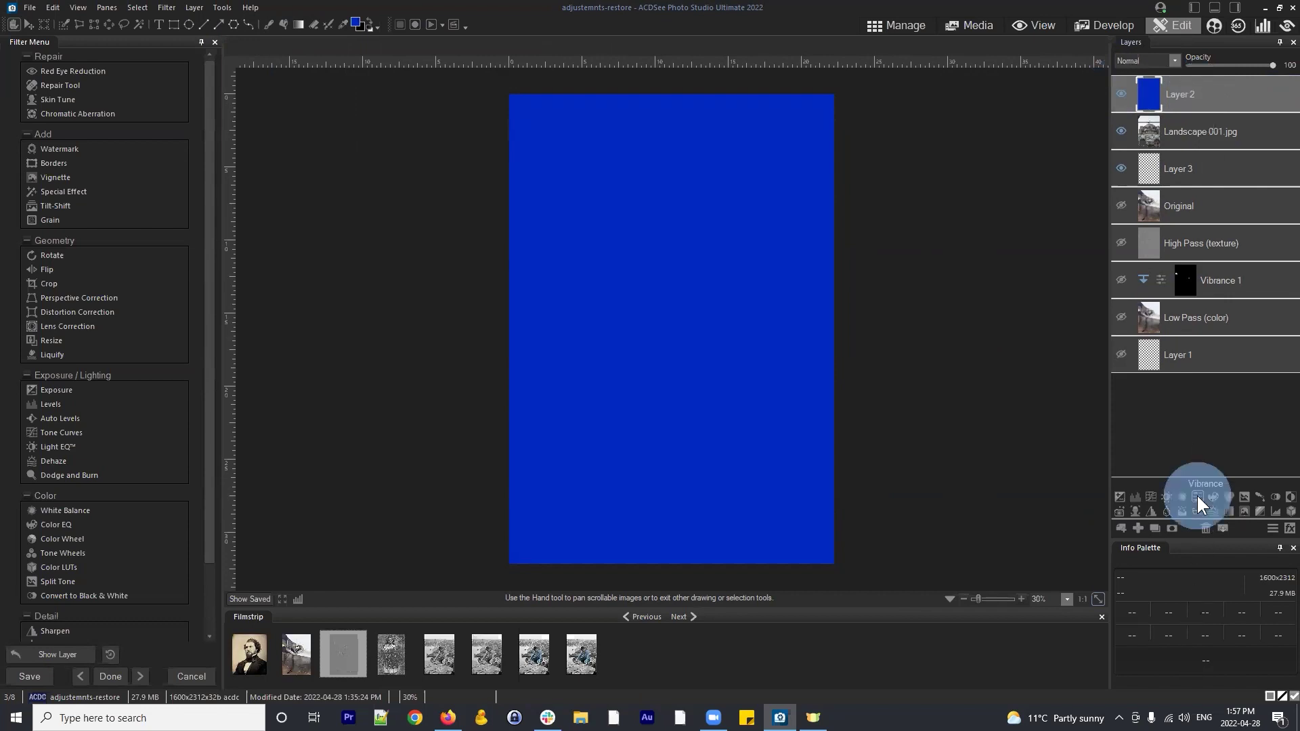
drag(1228, 94, 1231, 89)
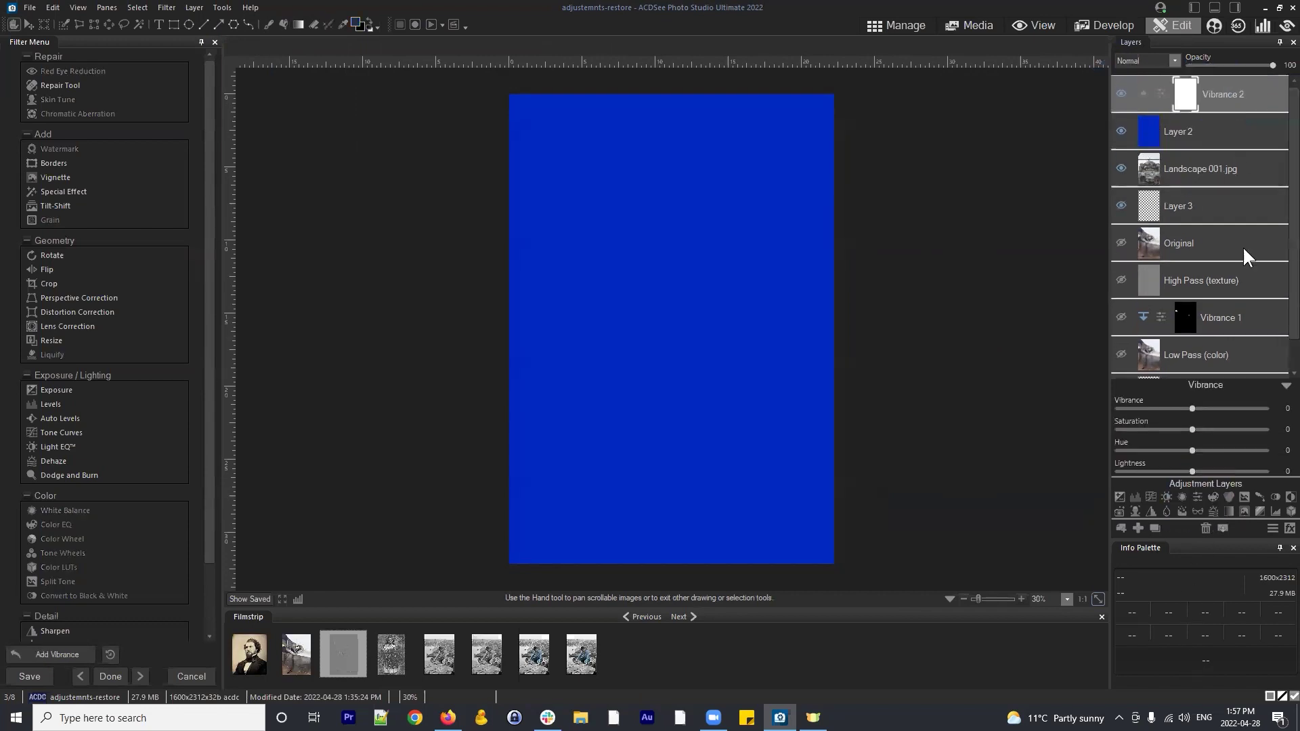
Set the Hue of the Vibrance 2 adjustment layer above the blue Layer 2 to 60
drag(1193, 450, 1233, 444)
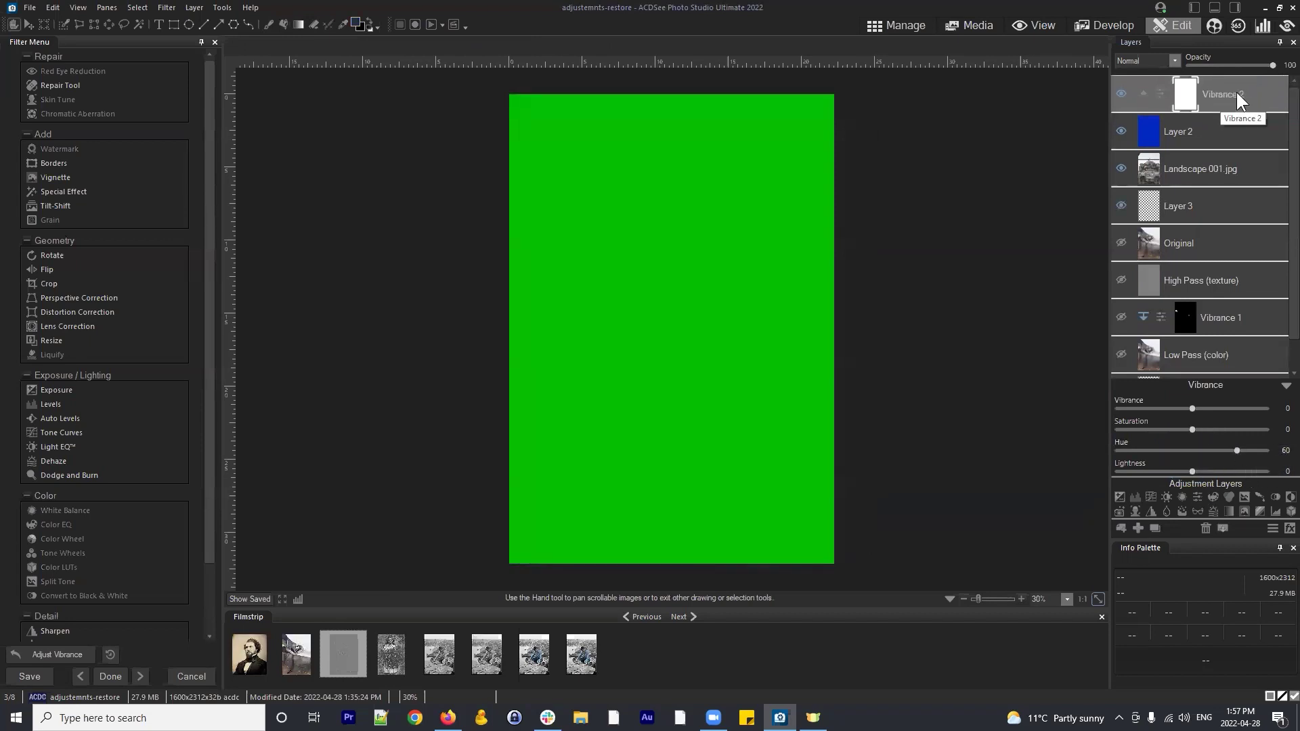
click(1165, 133)
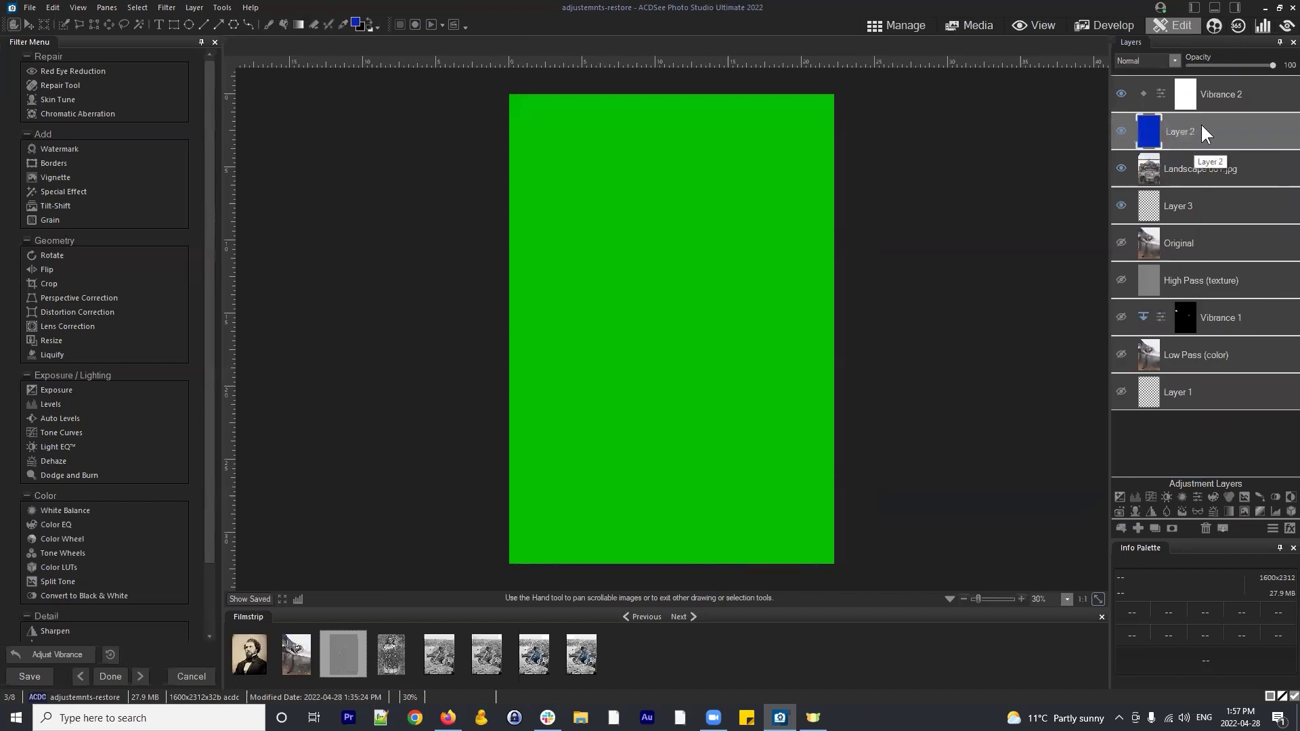
click(1192, 168)
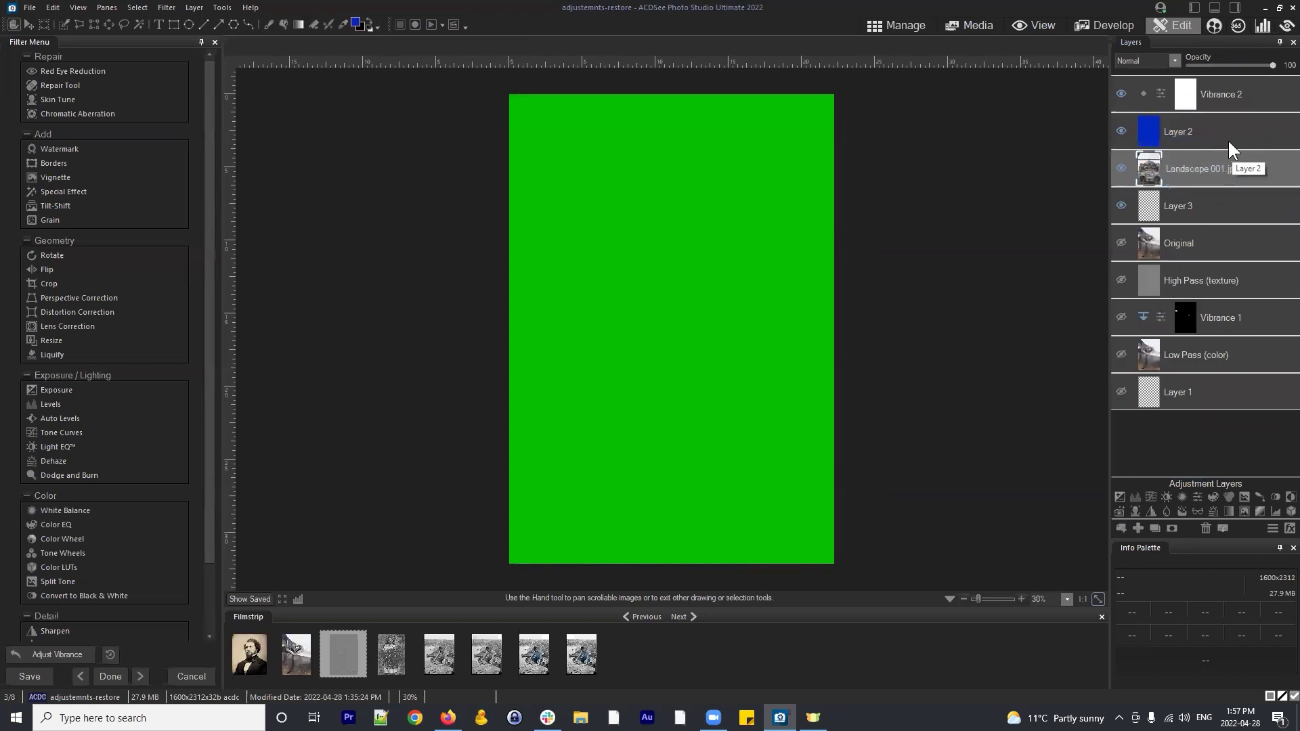
click(1225, 95)
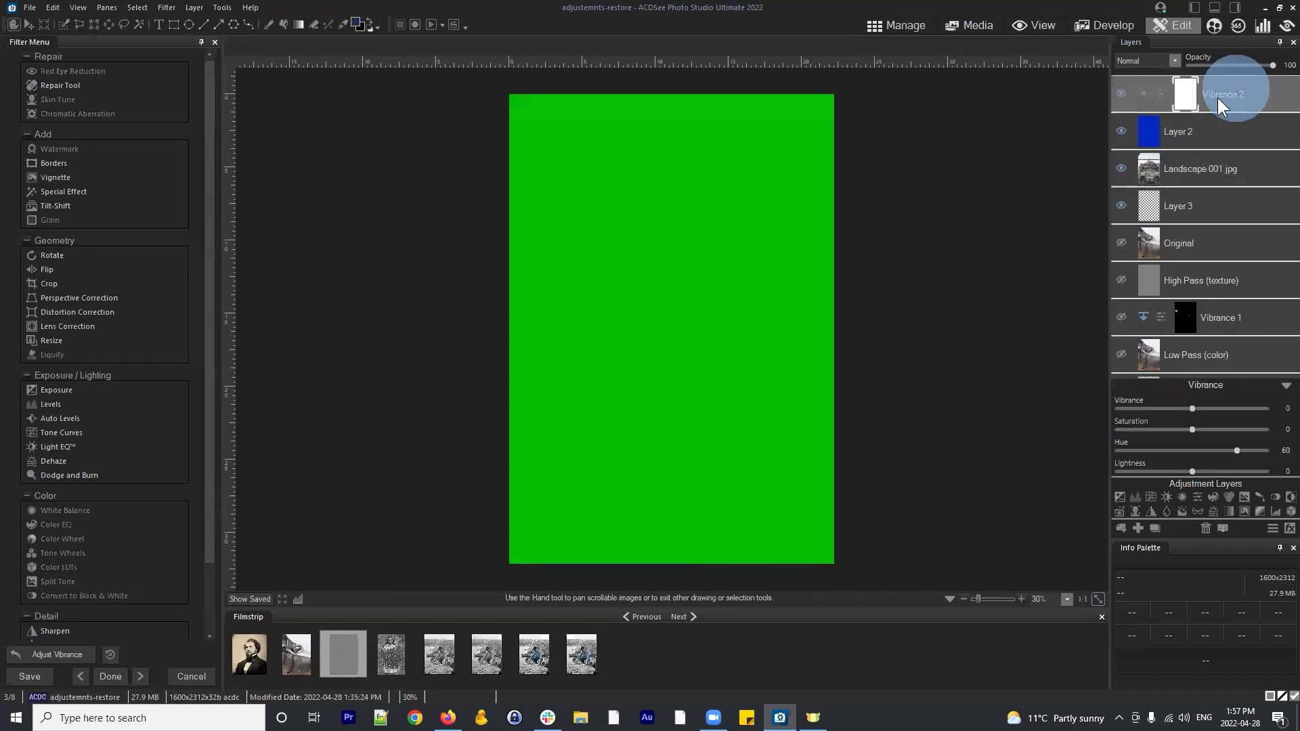
Erase the upper part of Layer 2 with a 351-size eraser to expose the landscape image beneath it
click(1190, 128)
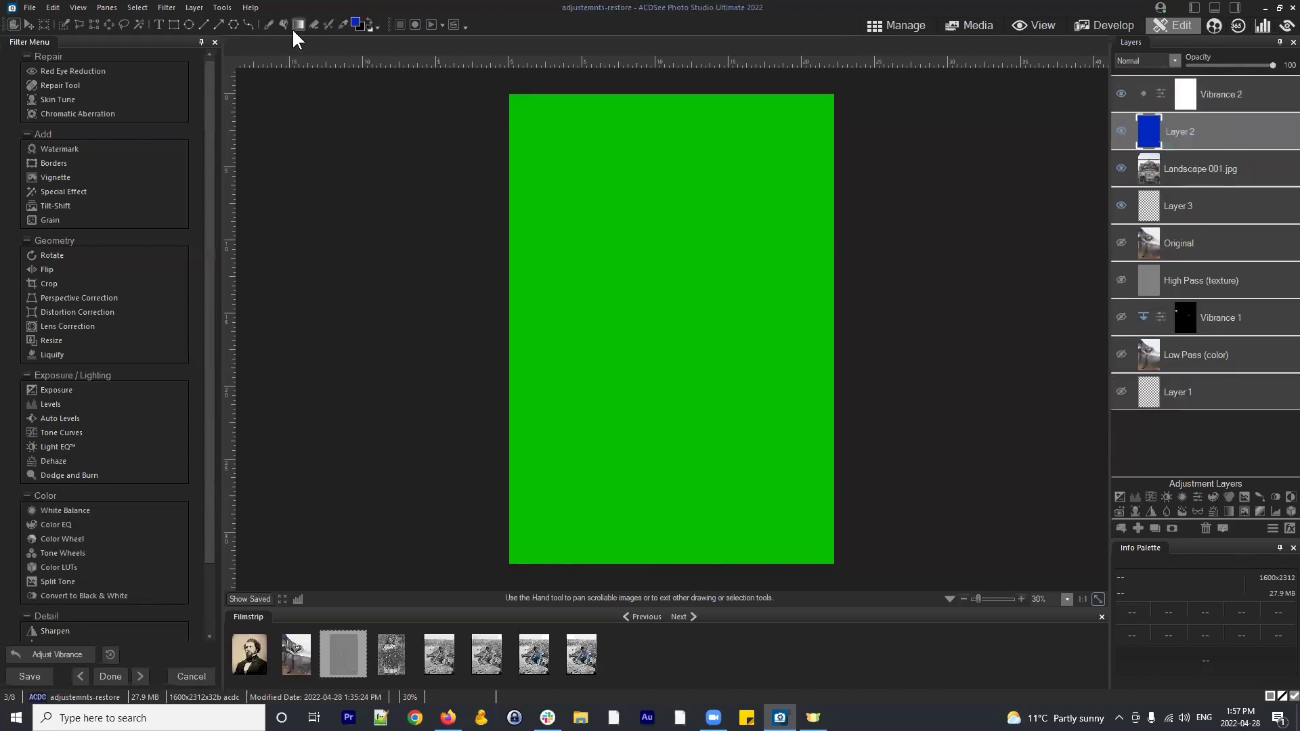
click(313, 25)
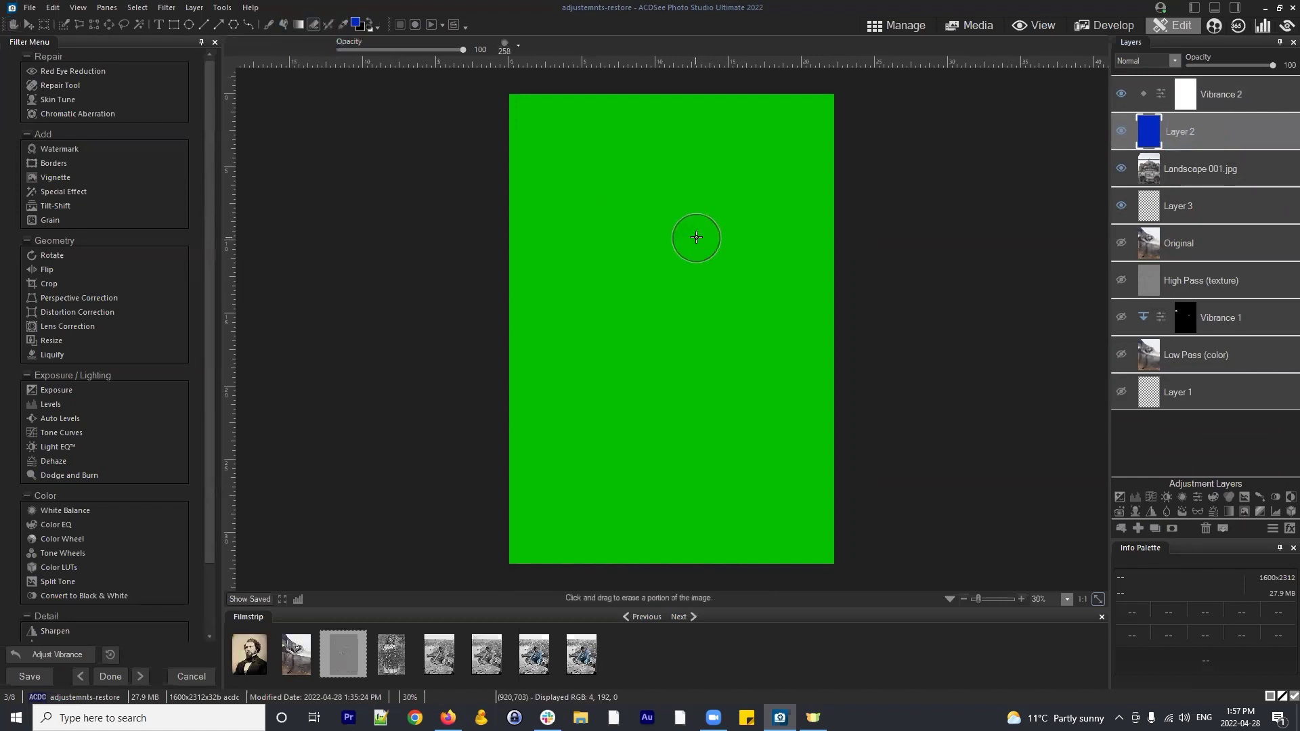
scroll(841, 252, up, 5)
mouse_move(840, 251)
mouse_down()
mouse_move(522, 255)
mouse_move(508, 217)
mouse_move(812, 146)
mouse_move(494, 106)
mouse_move(859, 281)
mouse_move(479, 314)
mouse_move(832, 313)
mouse_move(658, 318)
mouse_move(902, 278)
mouse_up()
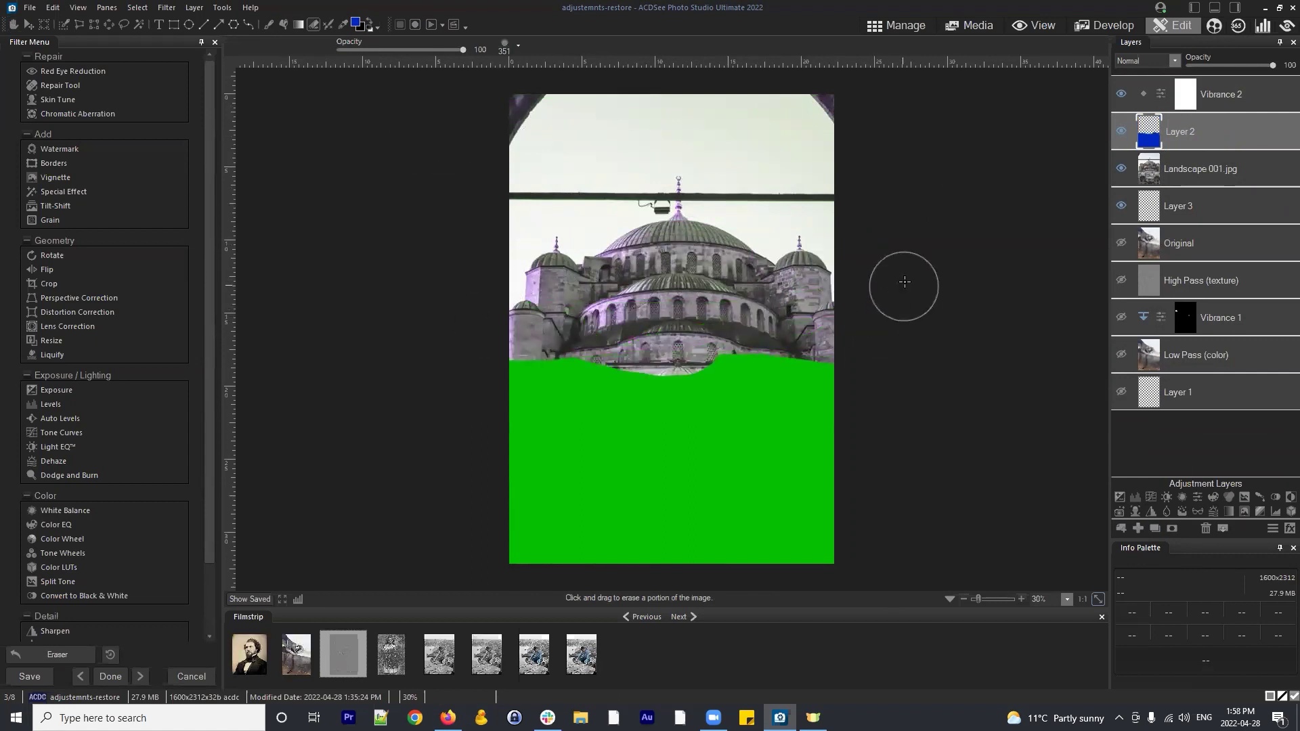
click(706, 133)
Set the Hue of the Vibrance 2 adjustment layer to -66
click(1216, 92)
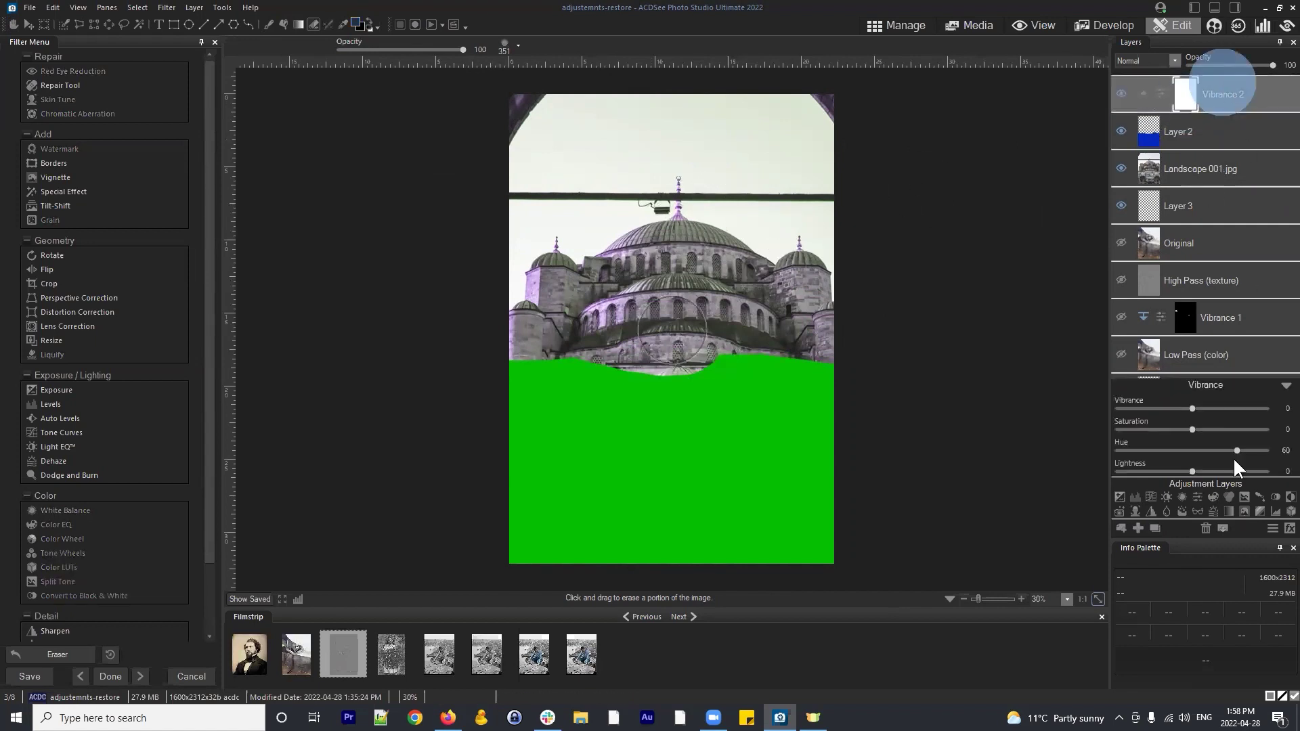
drag(1230, 449, 1140, 453)
click(1226, 100)
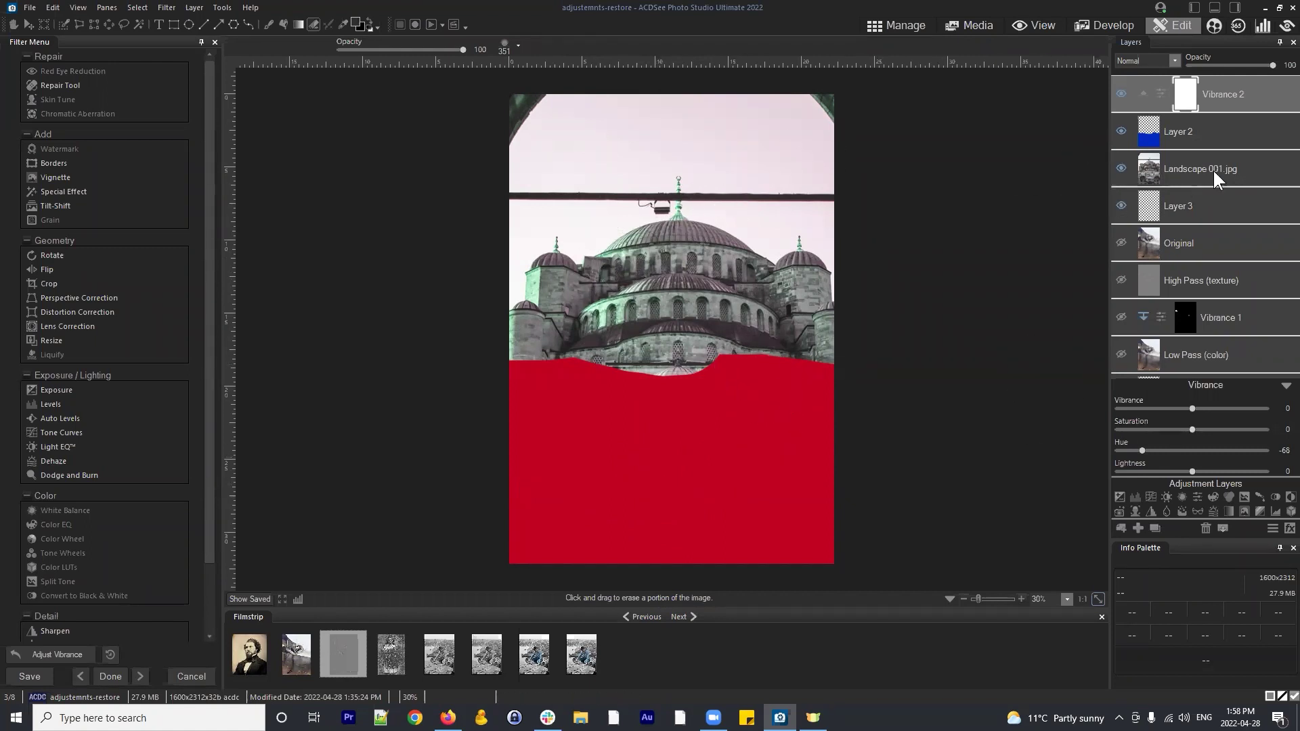
Clip the Vibrance 2 adjustment layer to Layer 2 directly below it
click(1233, 84)
click(1144, 90)
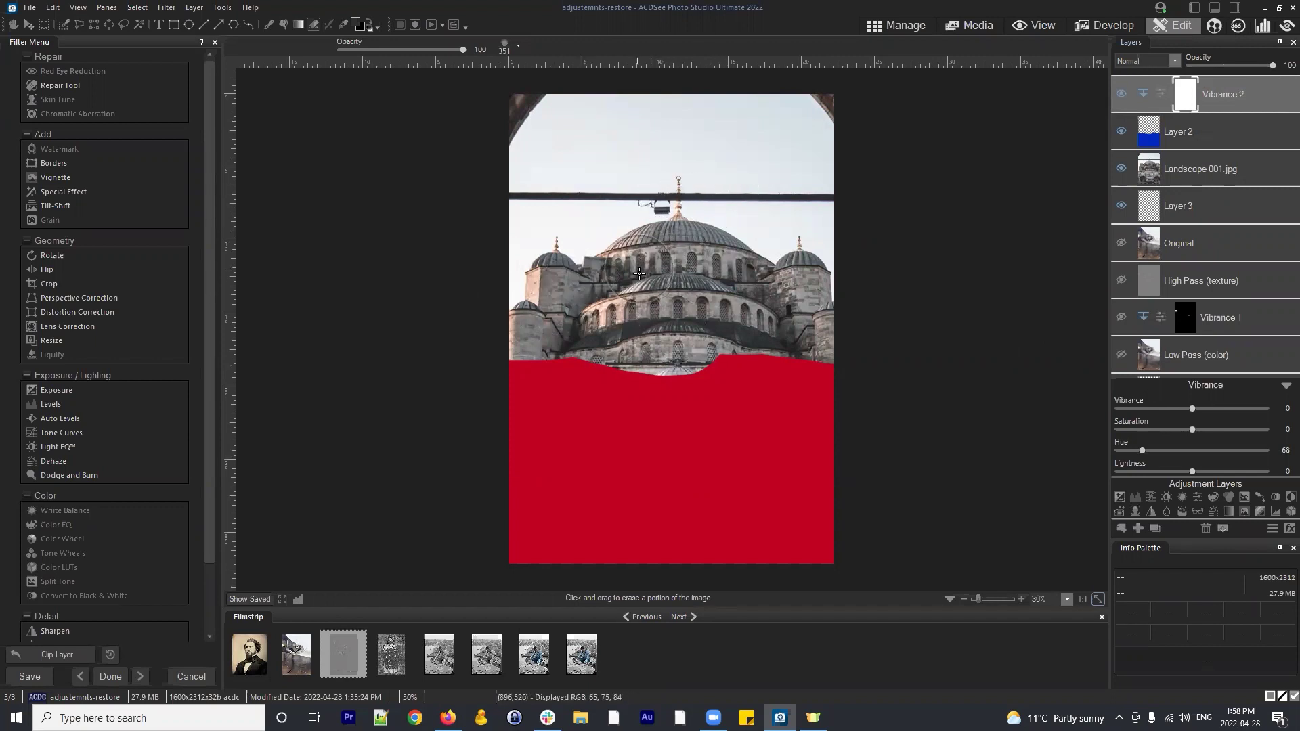
click(1236, 100)
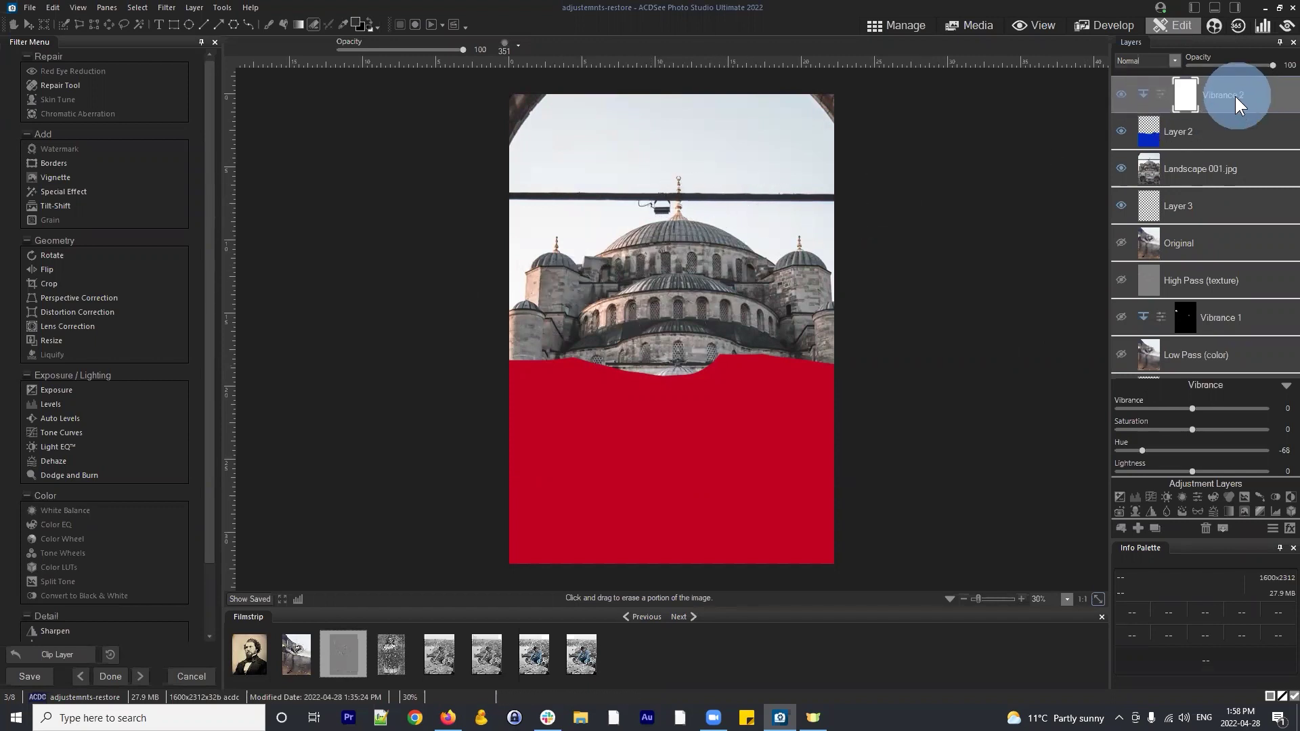
click(1212, 134)
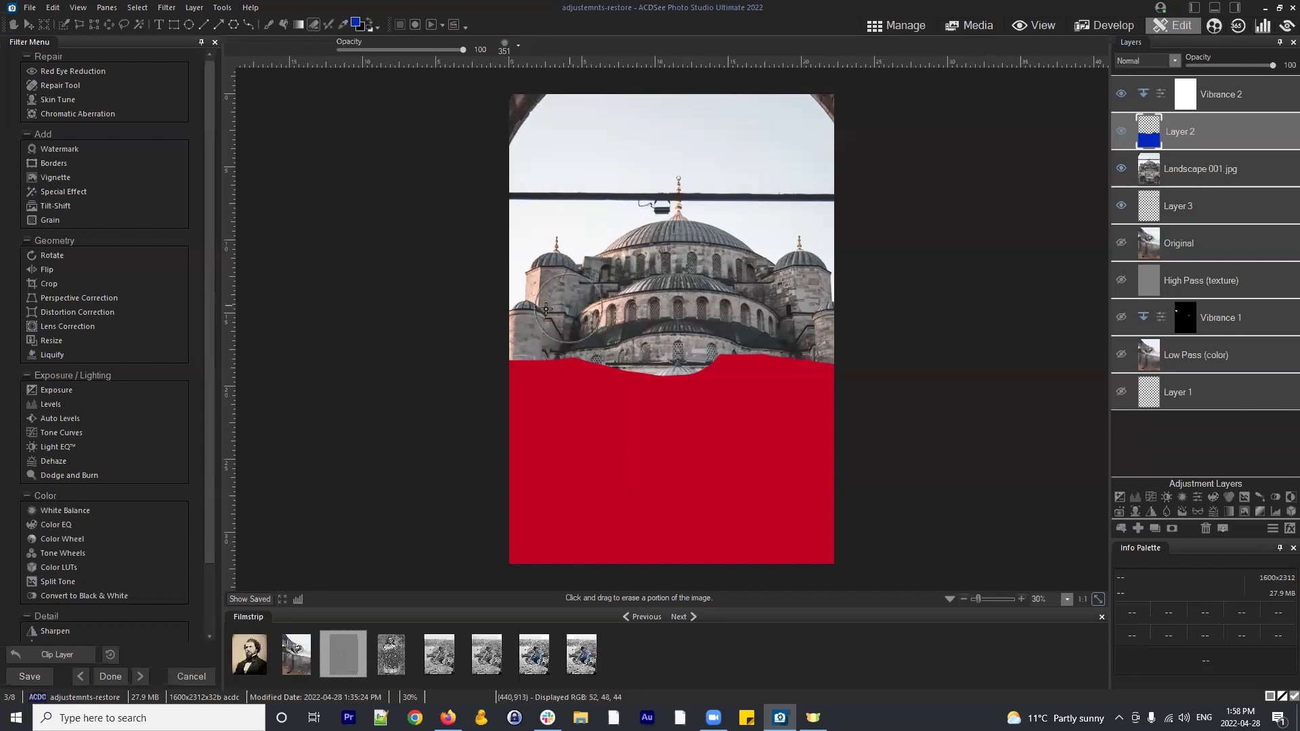
click(1218, 107)
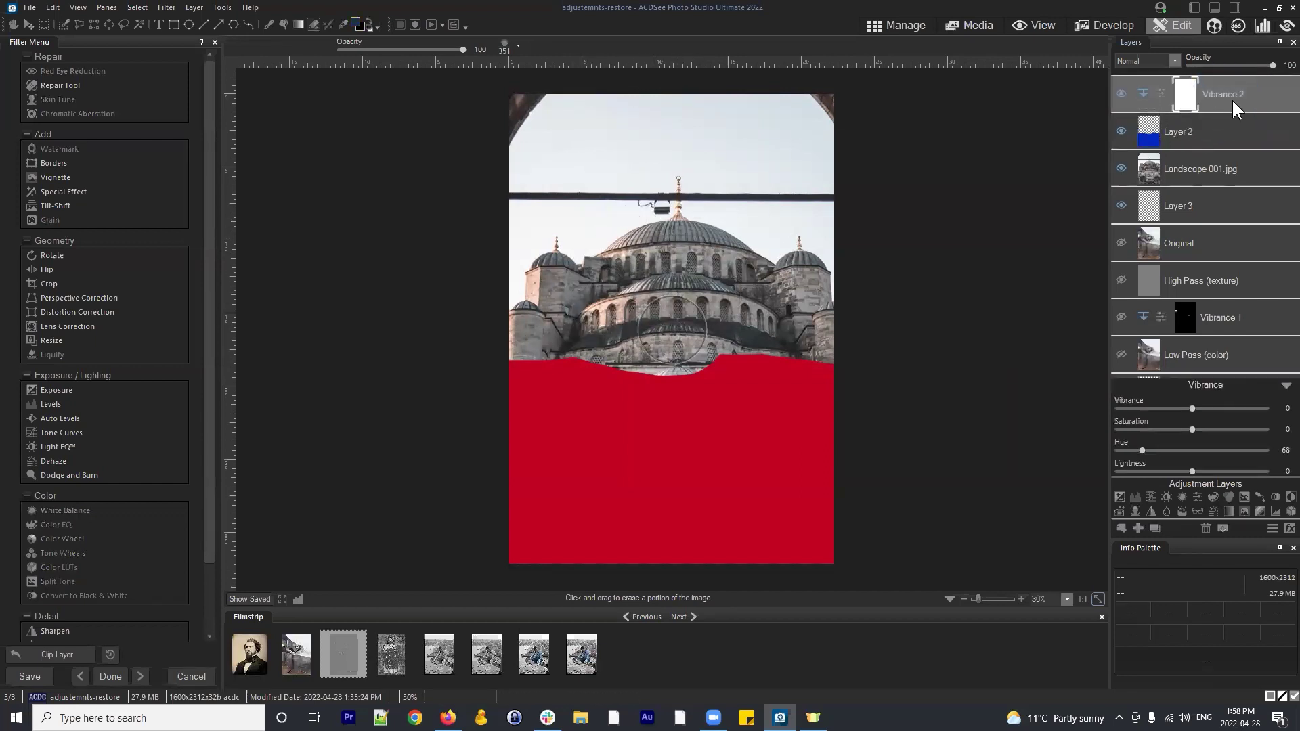
click(1219, 159)
click(1223, 100)
Compare the Vibrance 2 adjustment clipped and unclipped over Layer 2 and the landscape, leaving it unclipped
click(1144, 89)
click(1144, 90)
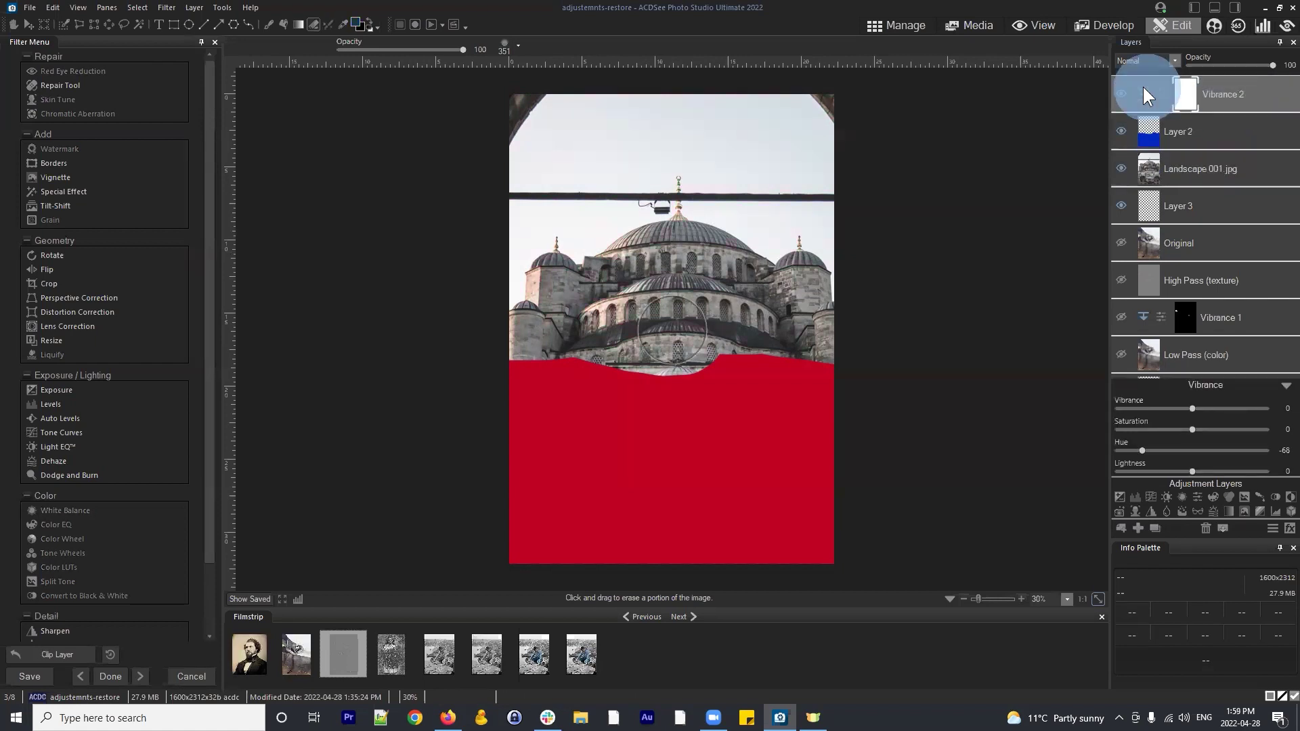
click(1144, 90)
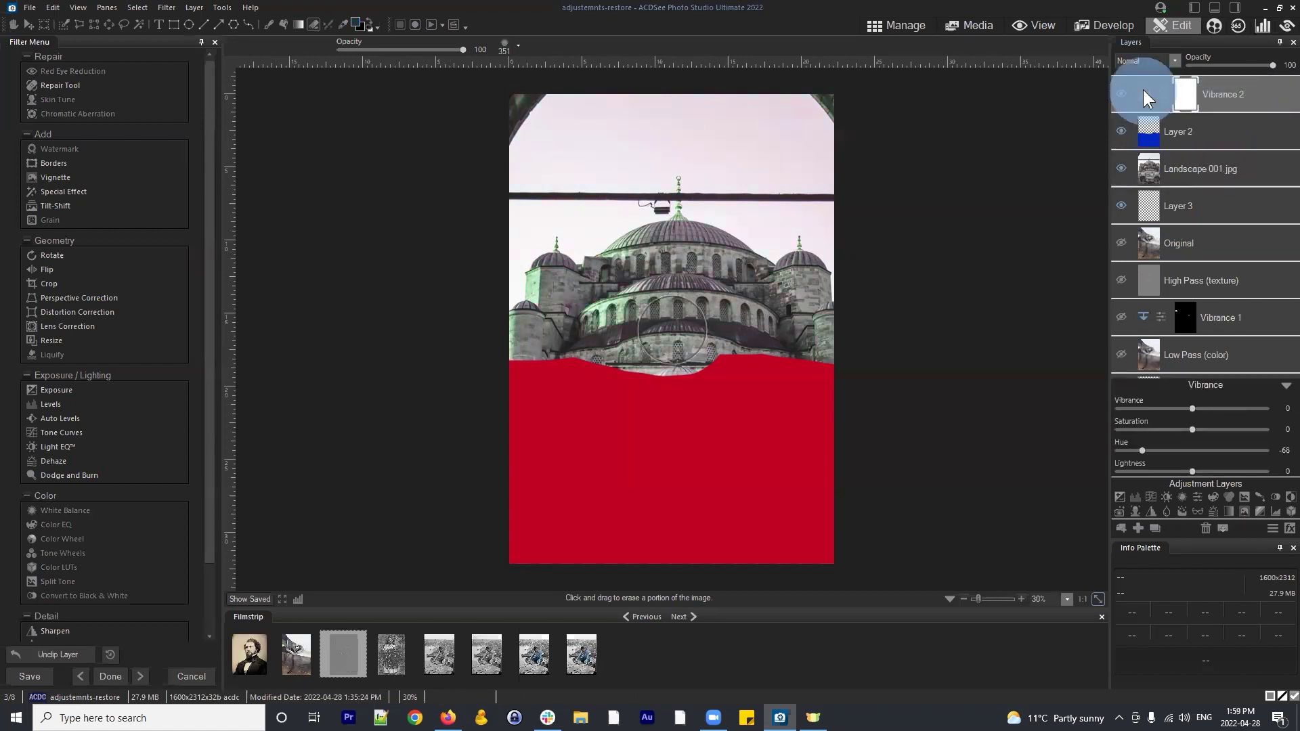
click(1142, 89)
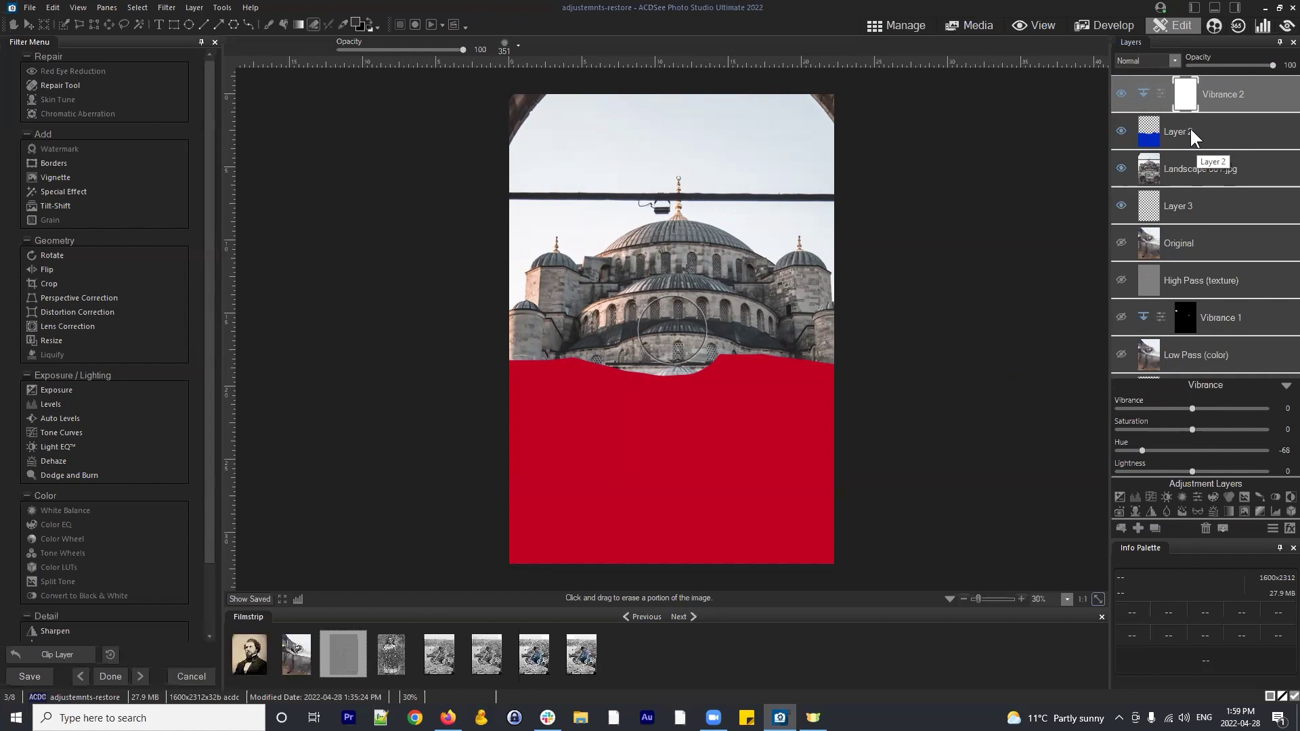
click(1145, 92)
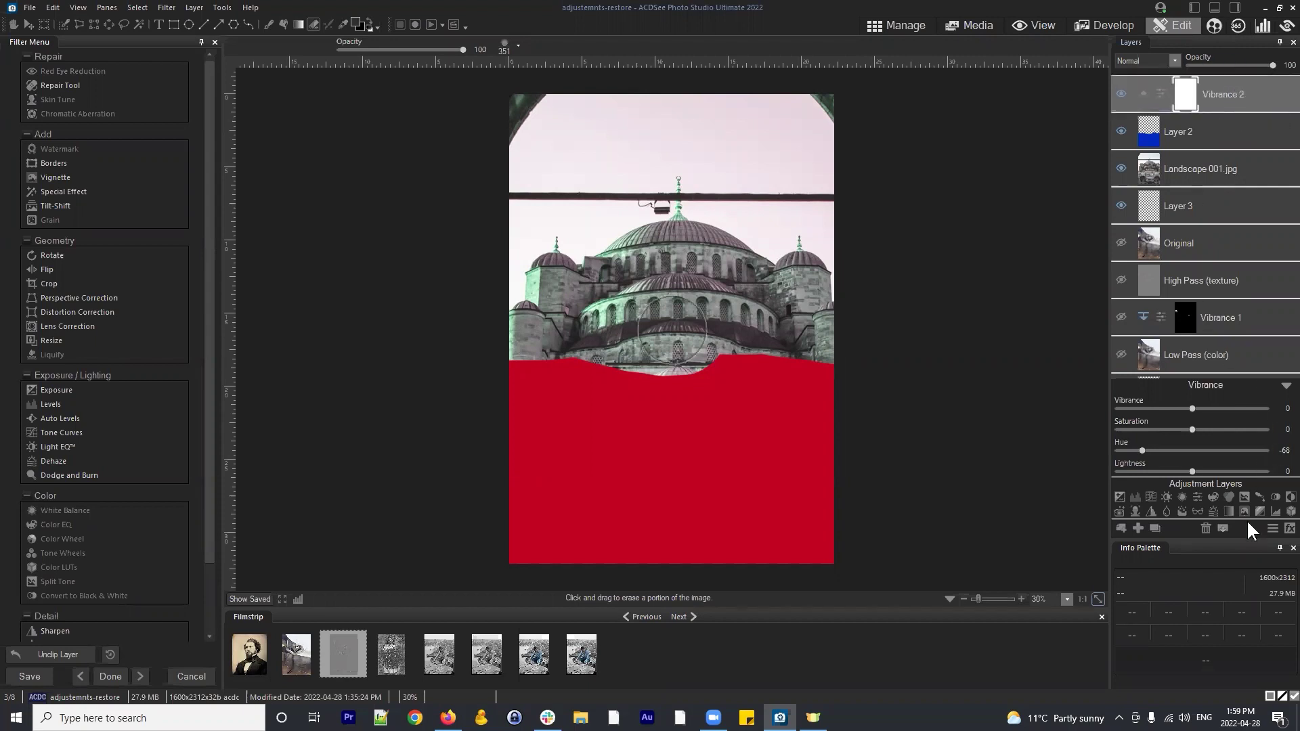
Delete the Vibrance 2, Layer 2, Landscape 001.jpg and Layer 3 layers
click(1205, 528)
click(1205, 529)
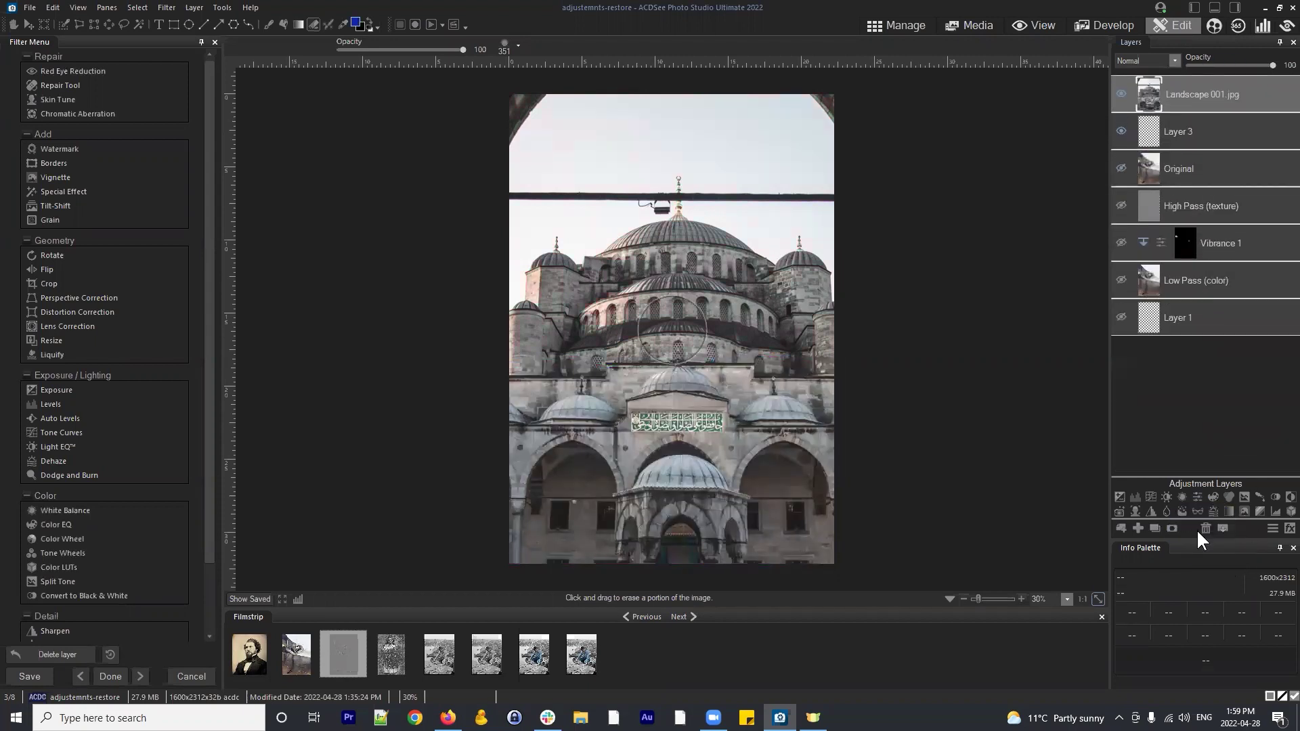
click(1204, 525)
click(1205, 525)
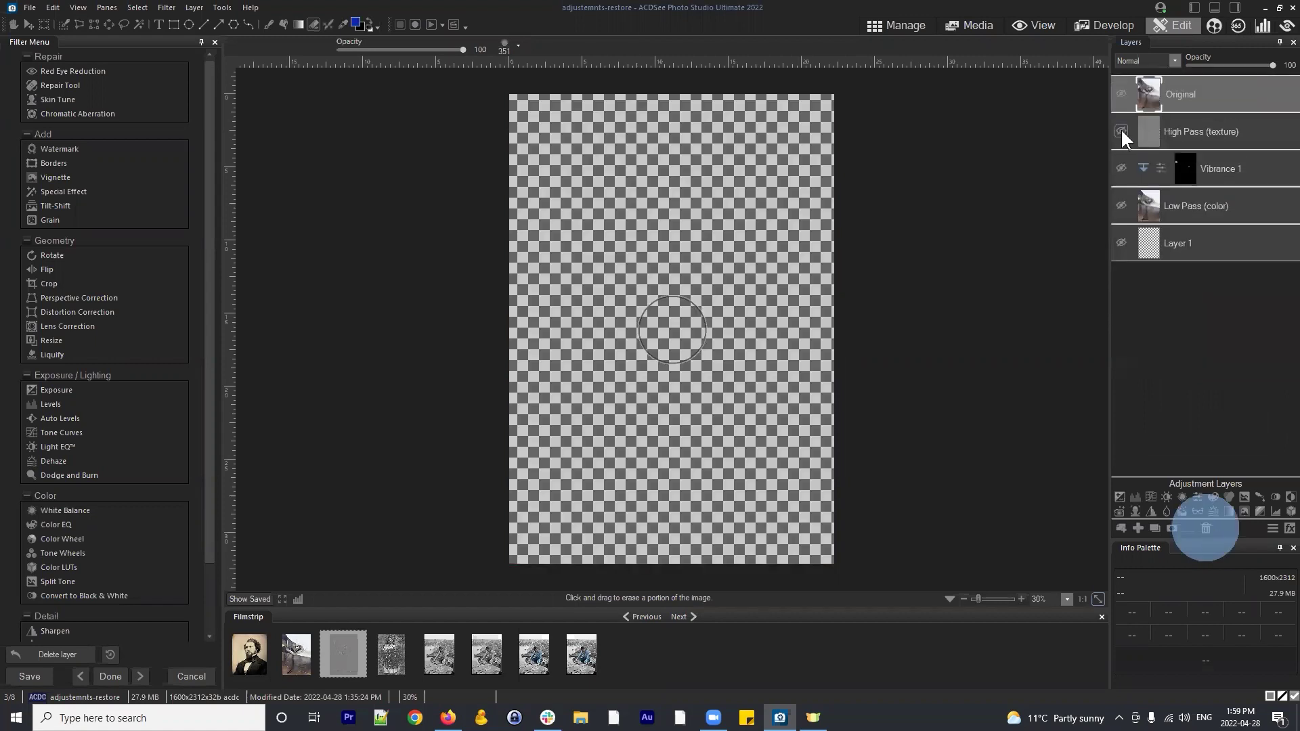
Show the High Pass (texture), Vibrance 1, Low Pass (color) and Layer 1 layers
click(1120, 129)
click(1120, 168)
click(1121, 205)
click(1120, 242)
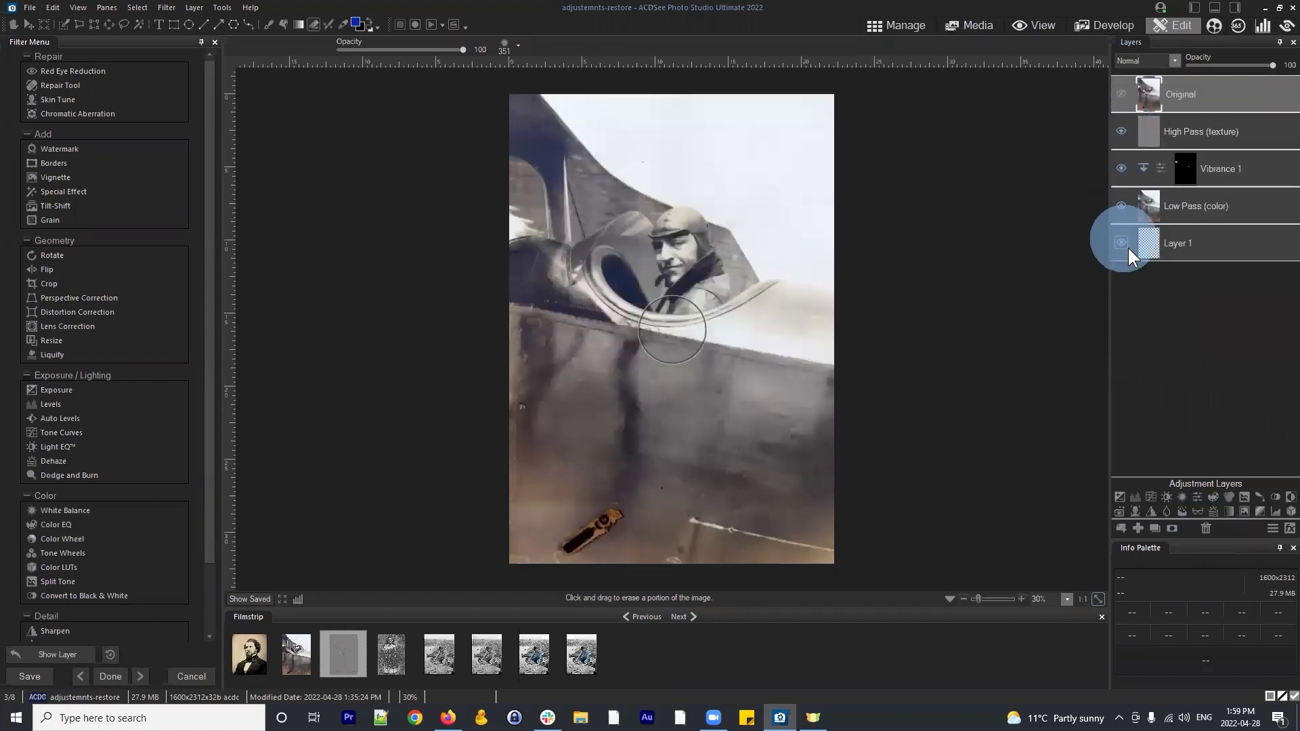
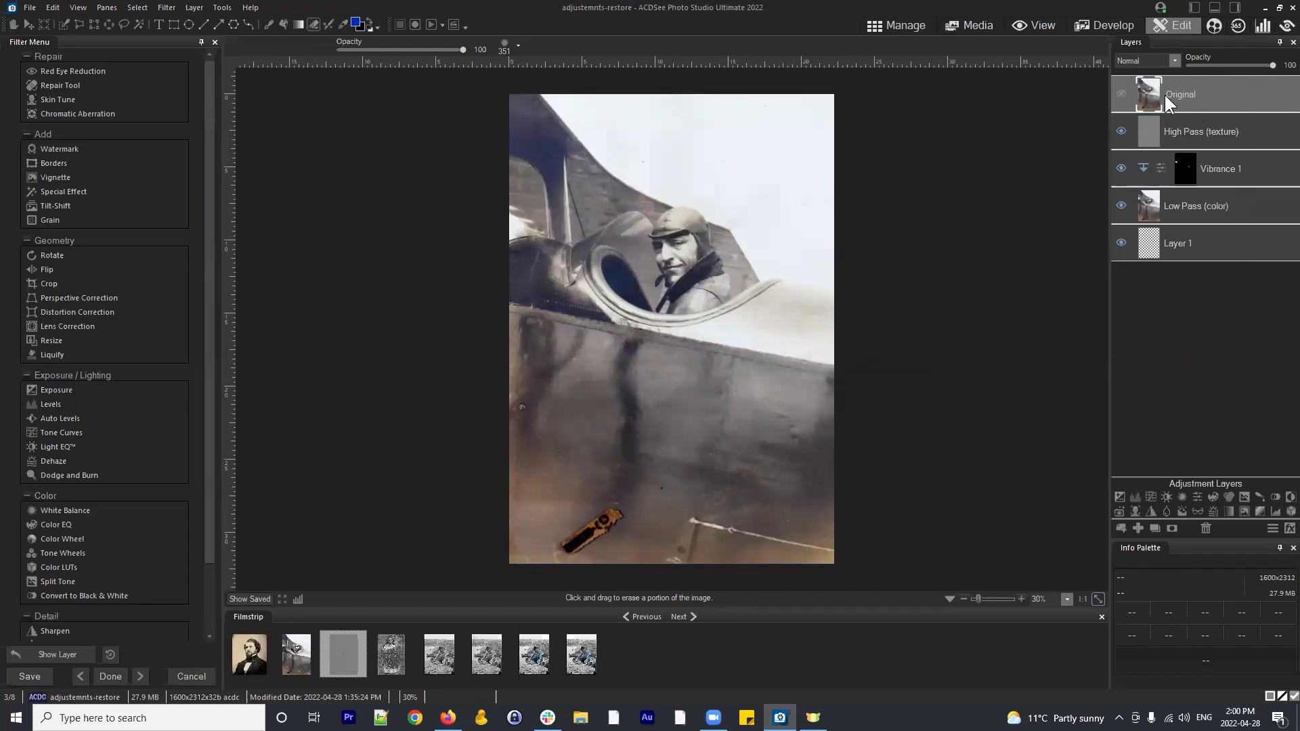
Move the Original layer to the bottom of the stack and add a Blur adjustment layer above High Pass (texture)
drag(1164, 94, 1192, 251)
click(1203, 94)
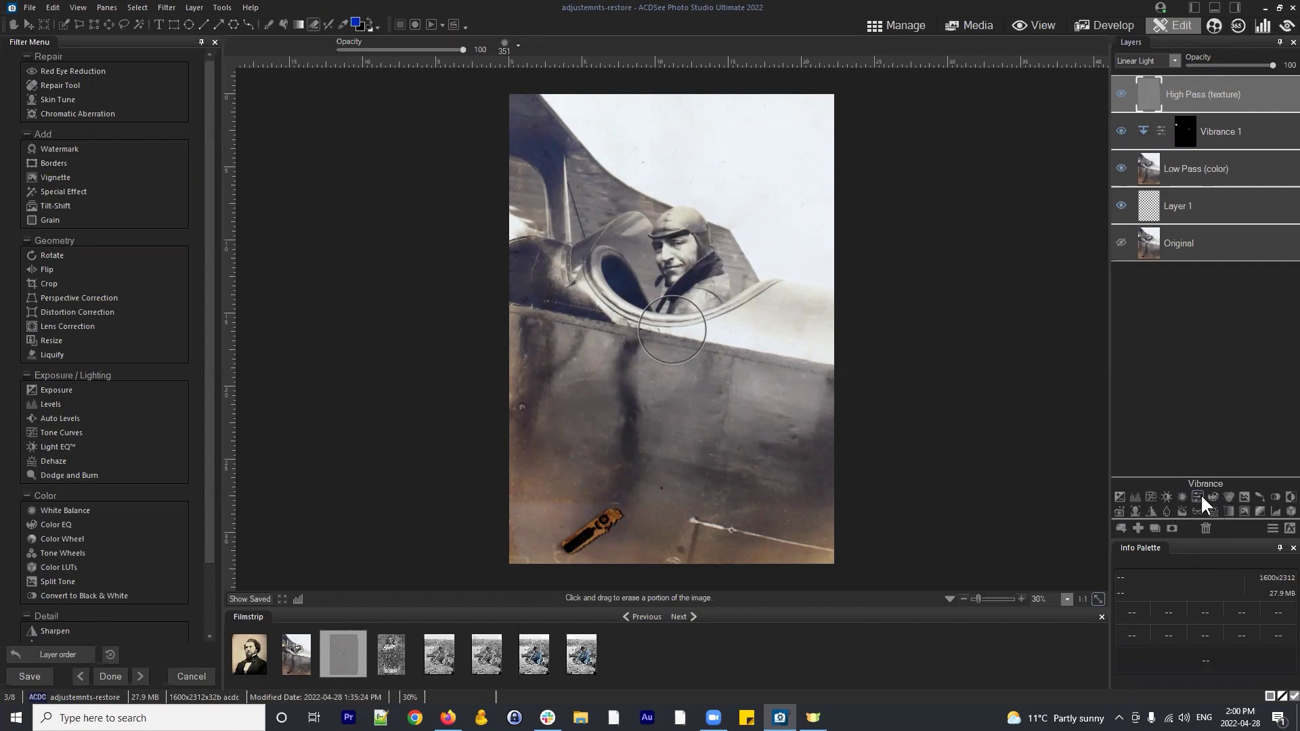
click(1165, 512)
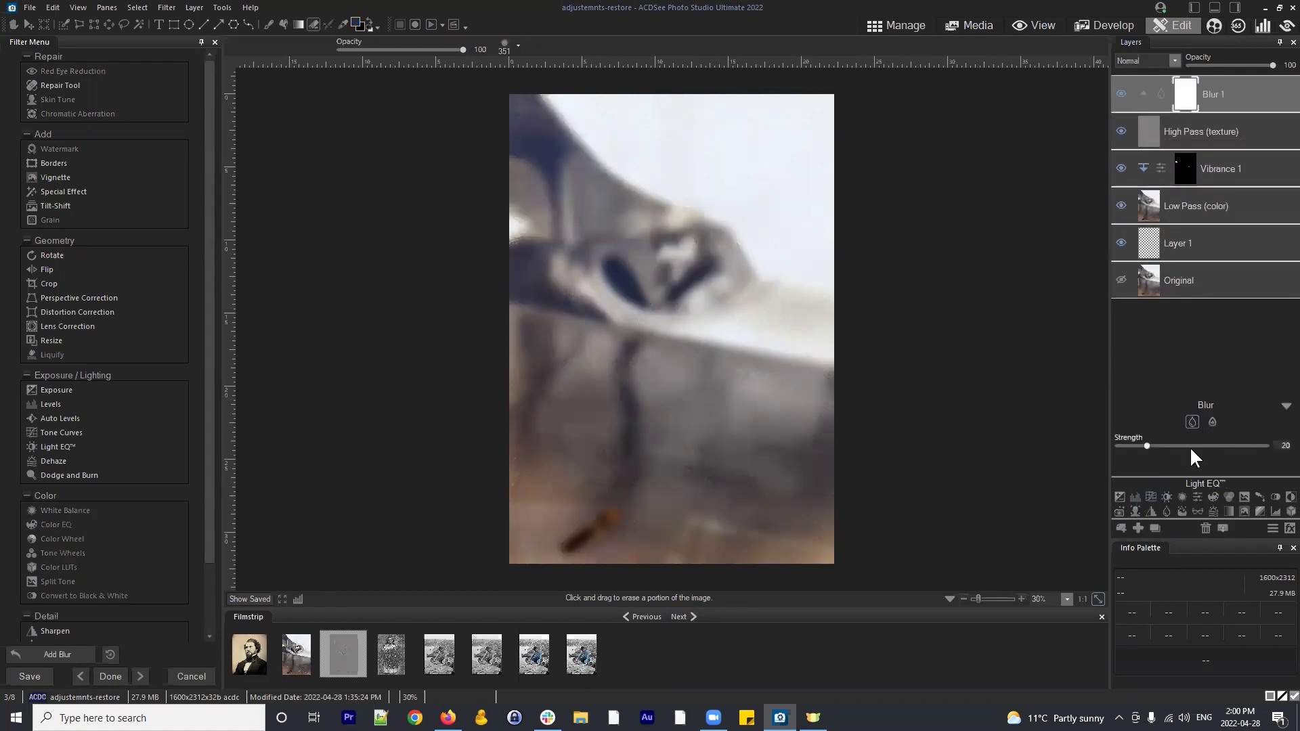
click(1241, 89)
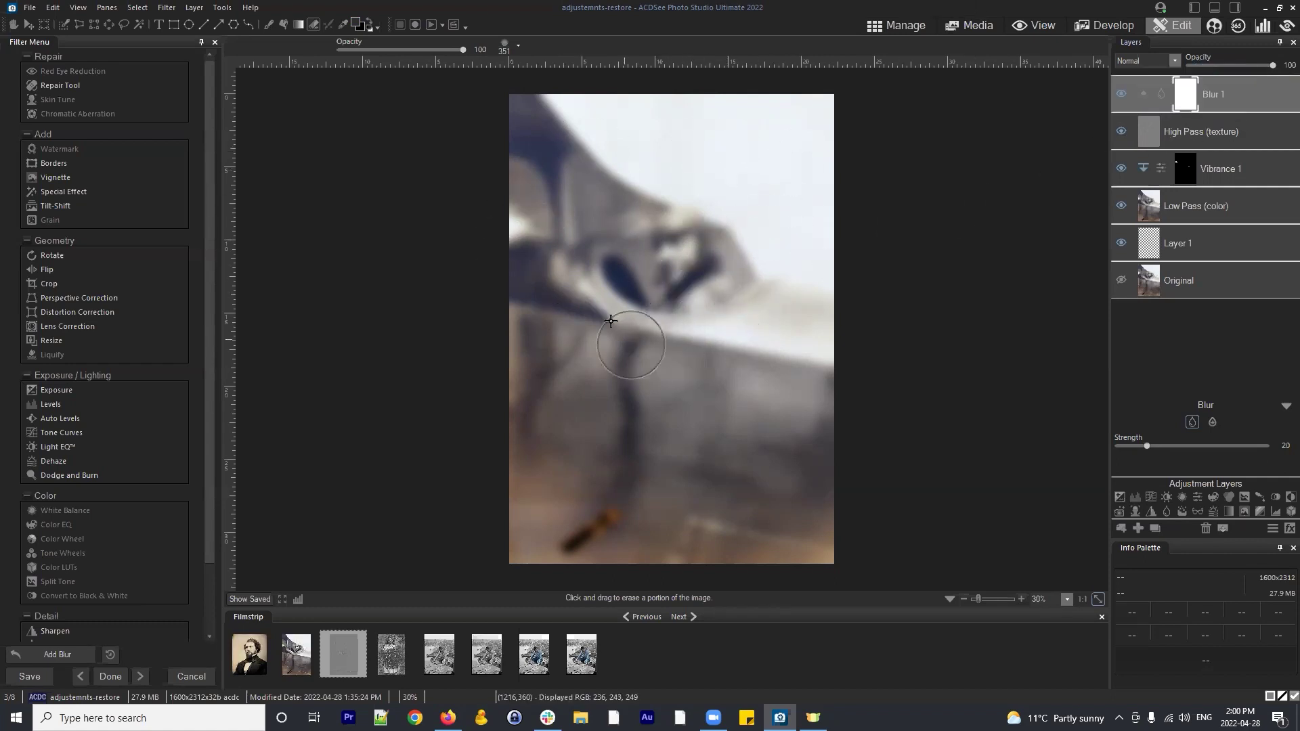
click(1215, 95)
Paint black on the Blur 1 mask over the pilot and cockpit with a 146-size brush to keep them sharp
click(1189, 94)
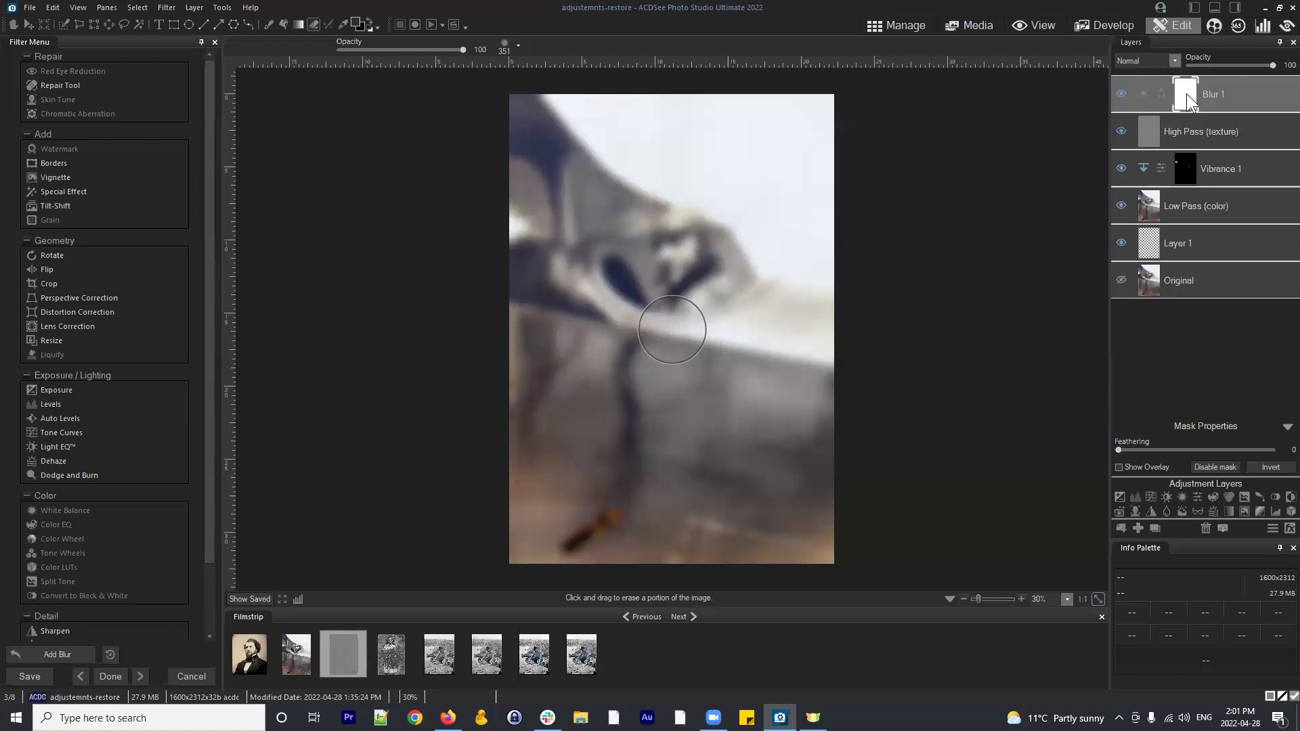
click(269, 24)
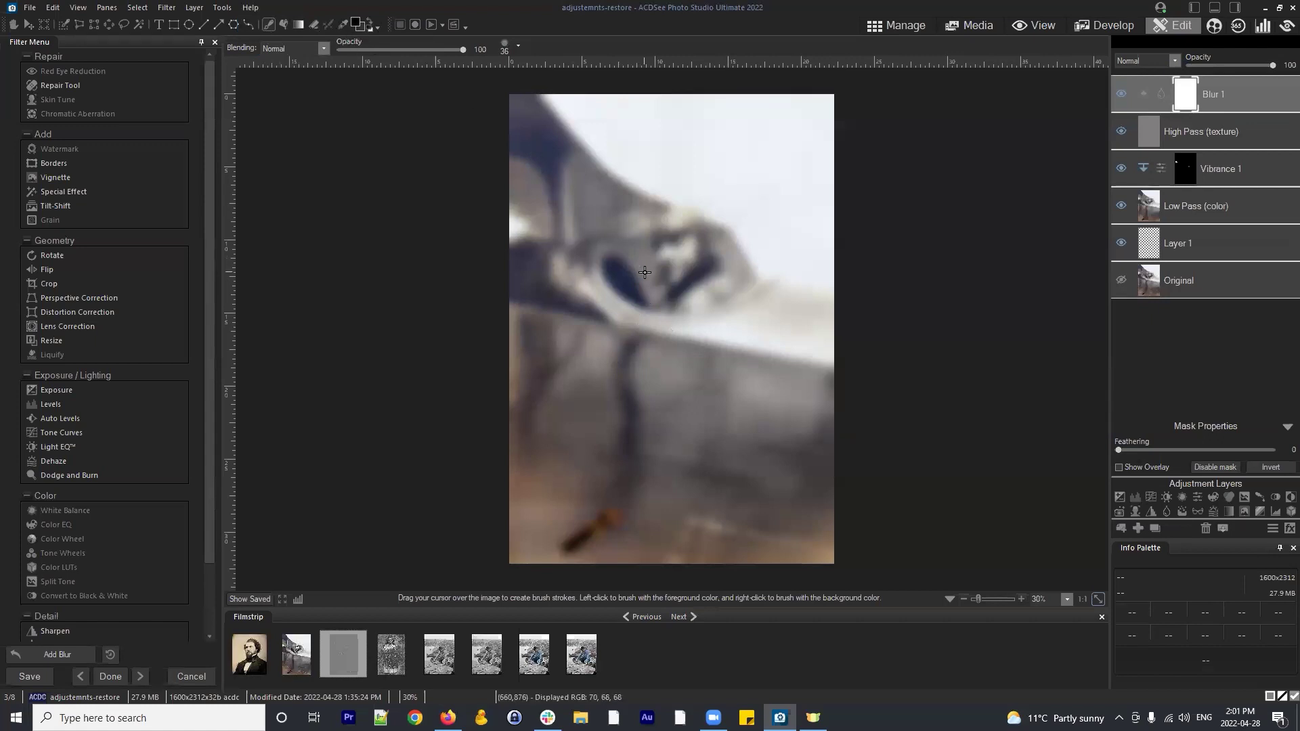
scroll(657, 278, up, 3)
drag(658, 283, 669, 298)
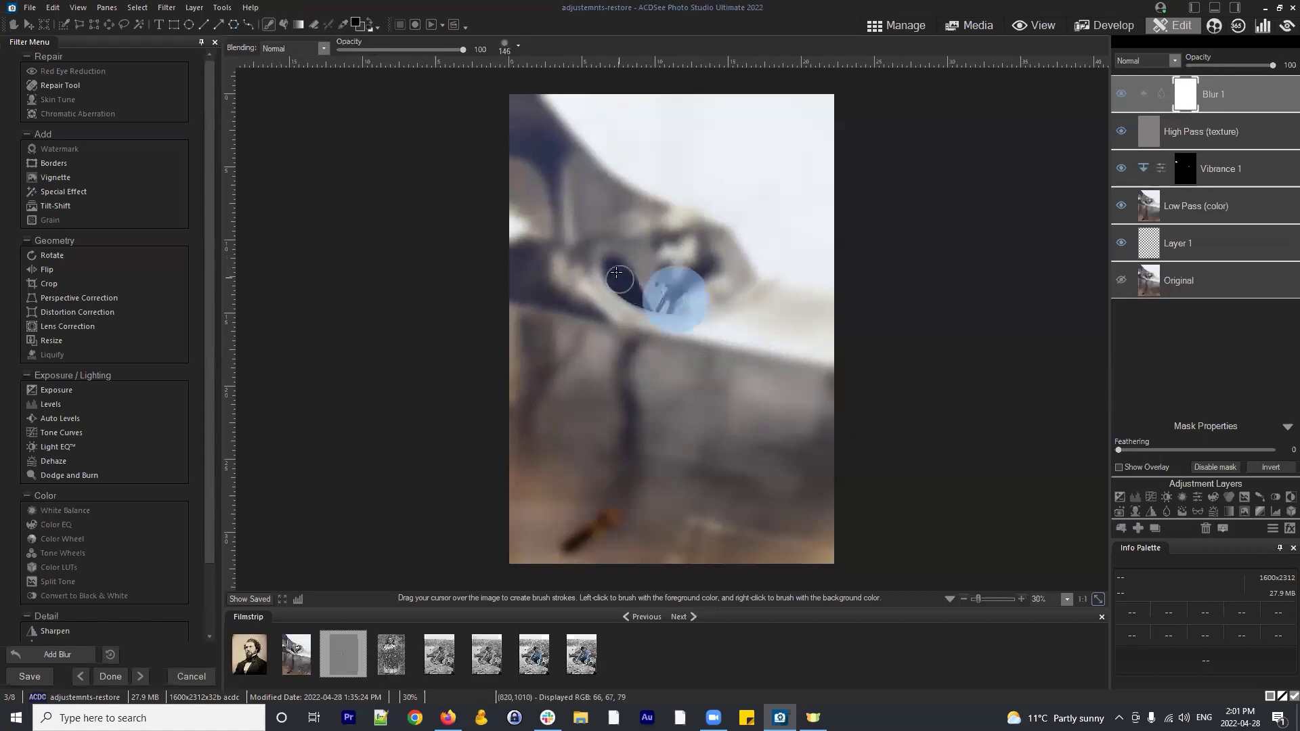
mouse_move(652, 232)
mouse_down()
mouse_move(702, 226)
mouse_move(732, 260)
mouse_move(649, 269)
mouse_move(711, 256)
mouse_move(692, 215)
mouse_move(651, 224)
mouse_move(644, 254)
mouse_move(641, 232)
mouse_move(617, 269)
mouse_move(647, 295)
mouse_move(698, 307)
mouse_move(753, 289)
mouse_move(758, 261)
mouse_move(739, 230)
mouse_move(658, 217)
mouse_move(623, 243)
mouse_move(612, 284)
mouse_move(701, 314)
mouse_move(650, 309)
mouse_move(612, 282)
mouse_move(614, 247)
mouse_move(640, 217)
mouse_move(679, 210)
mouse_move(710, 226)
mouse_move(739, 262)
mouse_move(734, 281)
mouse_move(758, 268)
mouse_move(746, 306)
mouse_move(658, 277)
mouse_move(652, 261)
mouse_move(720, 239)
mouse_up()
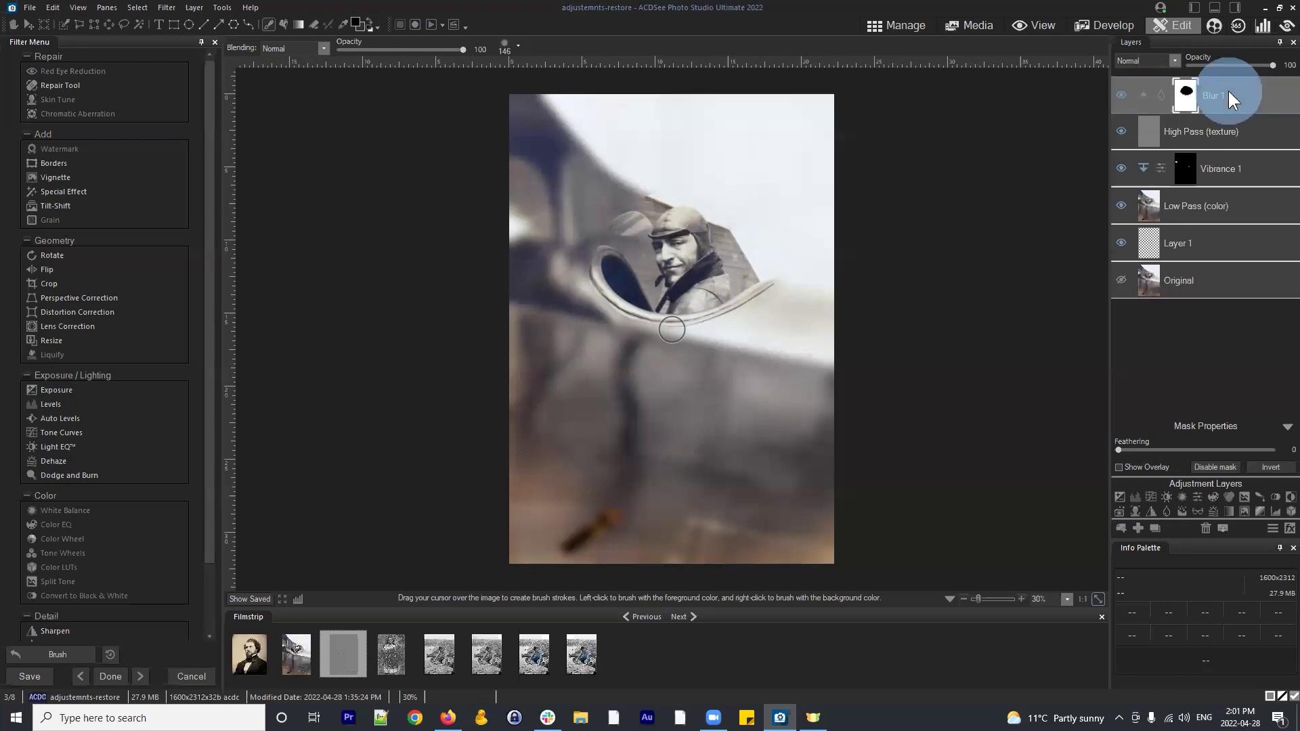
Hide the Blur 1 layer, show the Original layer and move it directly beneath Blur 1
click(1212, 97)
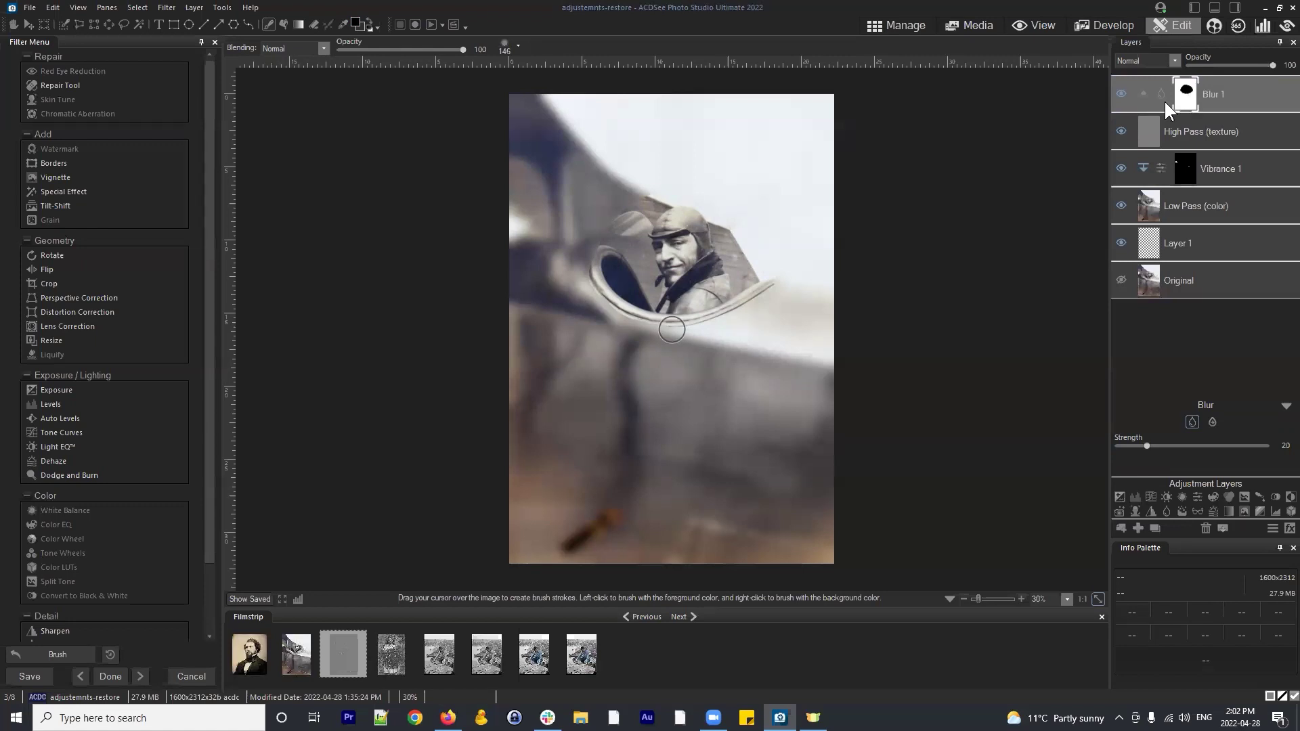
click(1118, 95)
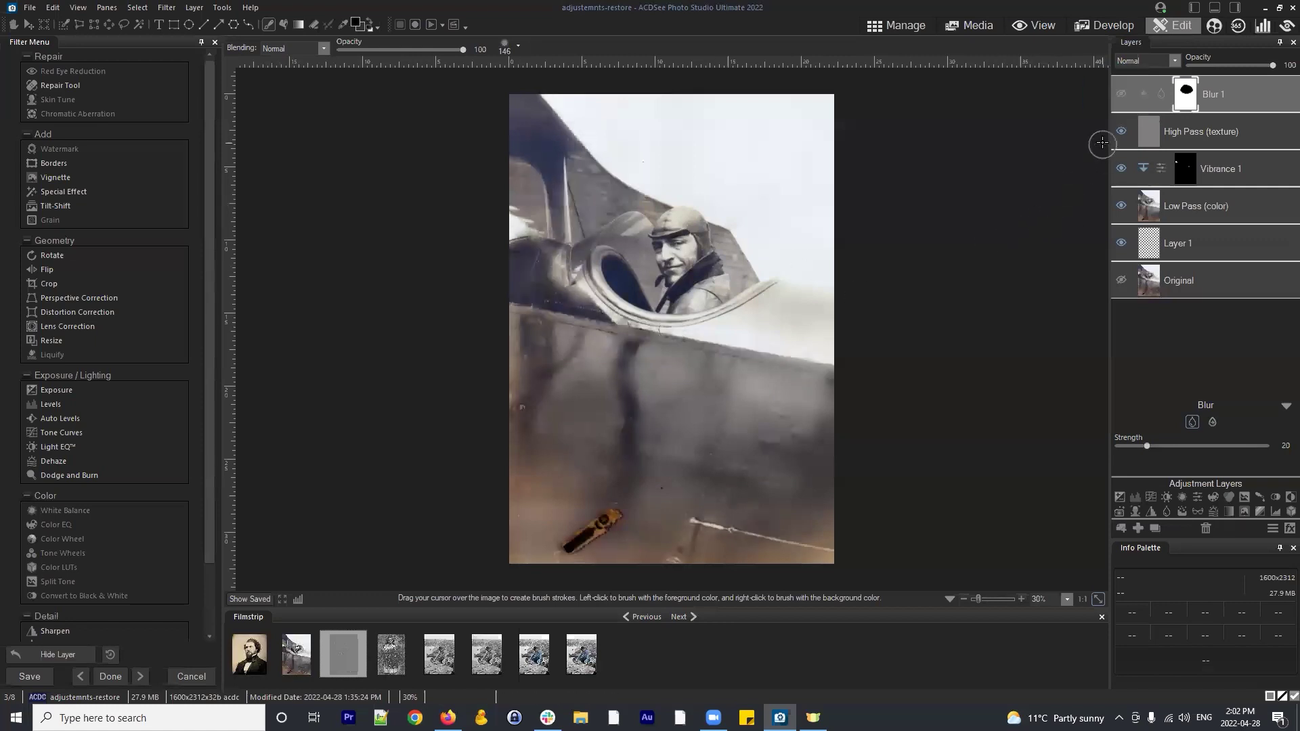
drag(1117, 278, 1196, 108)
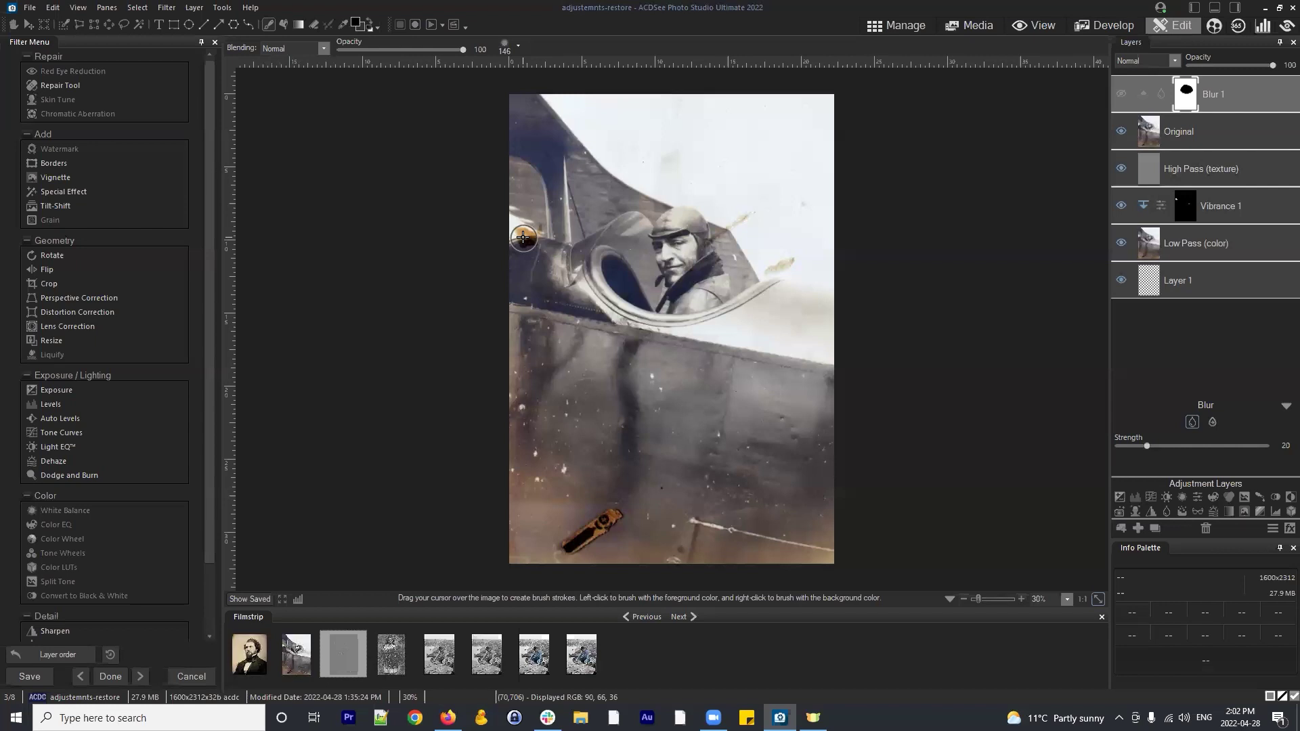
Add a Vibrance adjustment layer at the top of the stack, set its Saturation to 100 and set its mask to black
click(1195, 497)
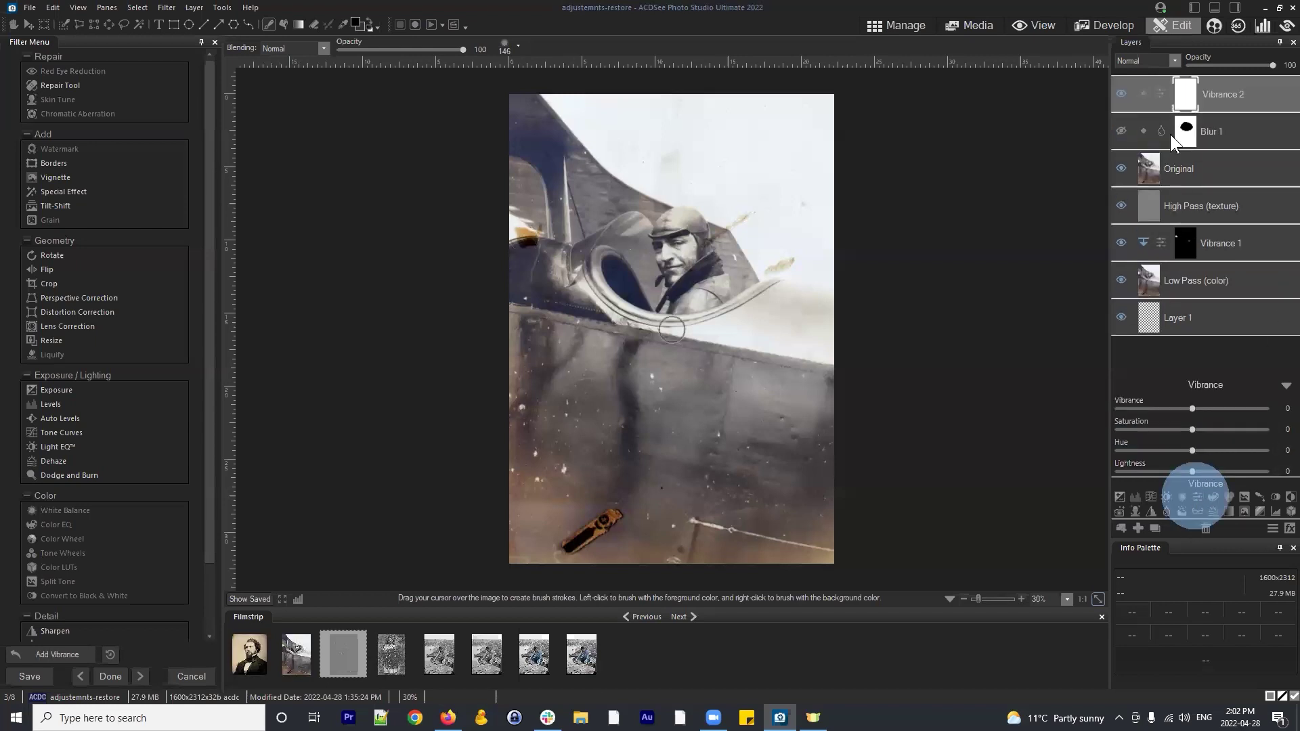
drag(1190, 429, 1283, 427)
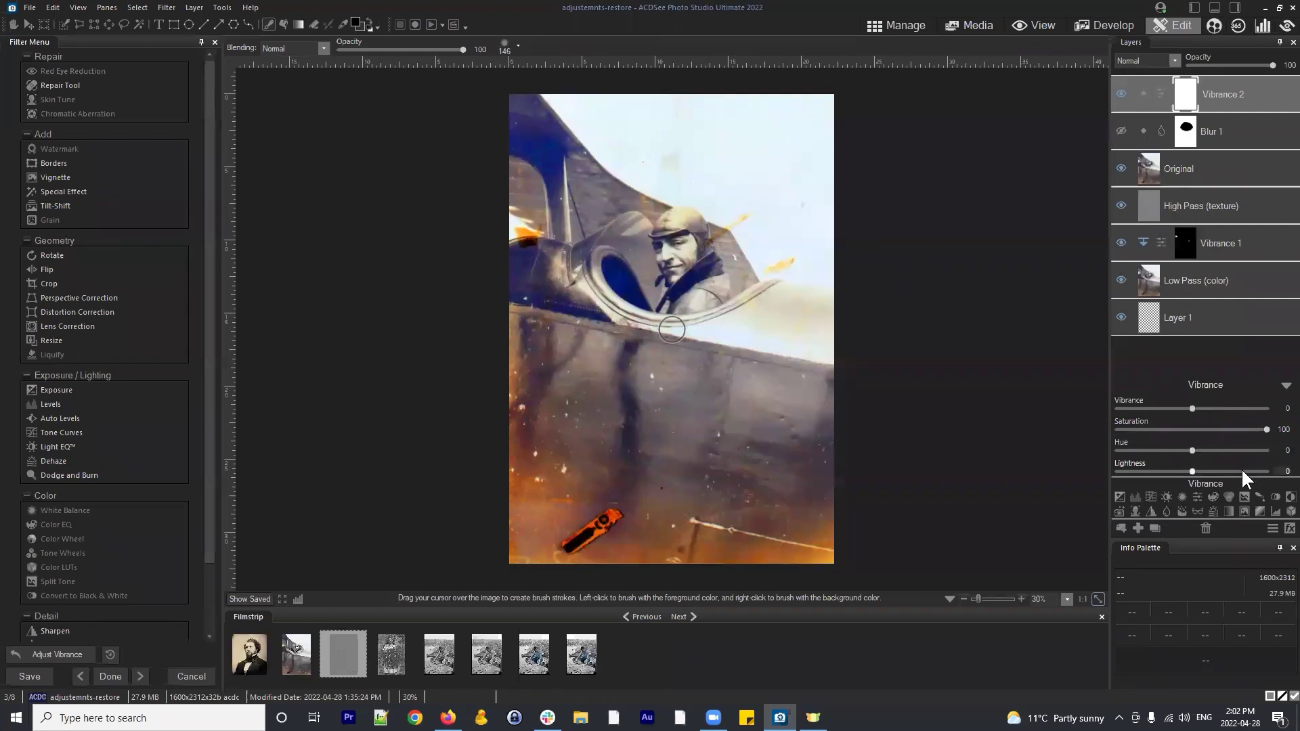
right_click(1185, 89)
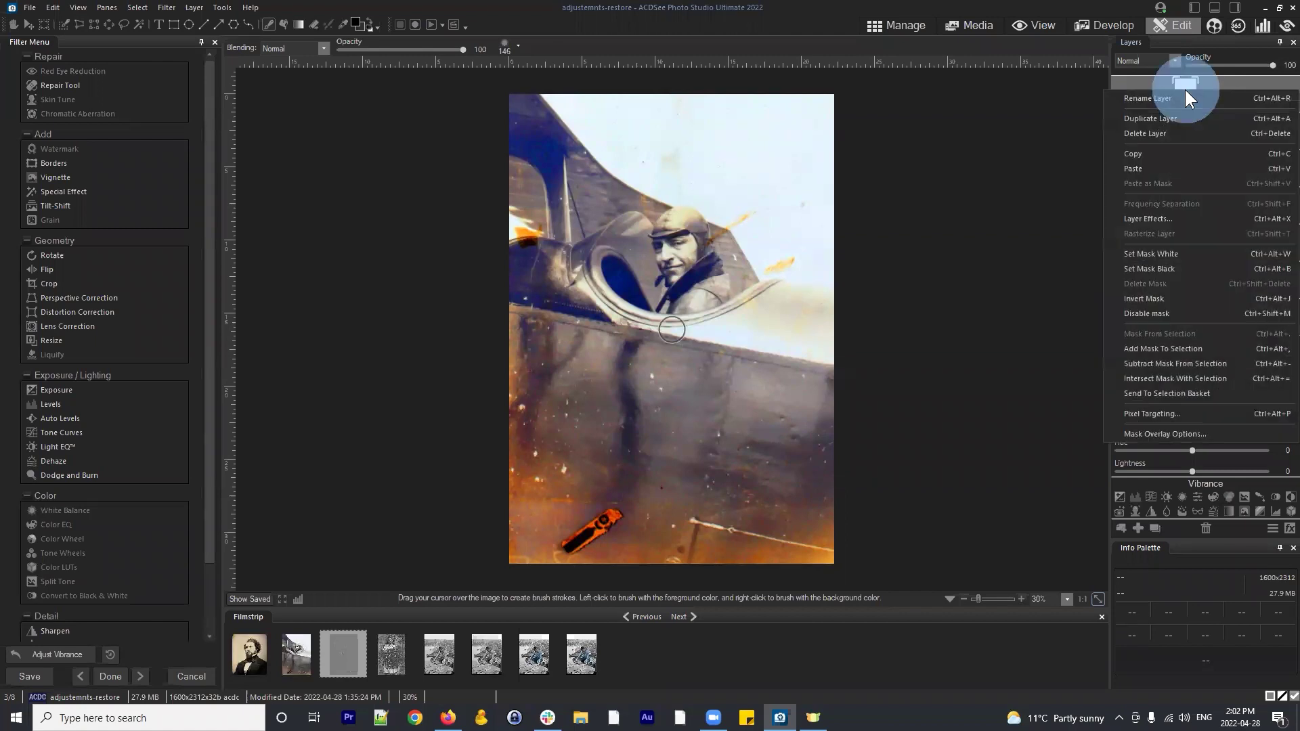
click(1152, 267)
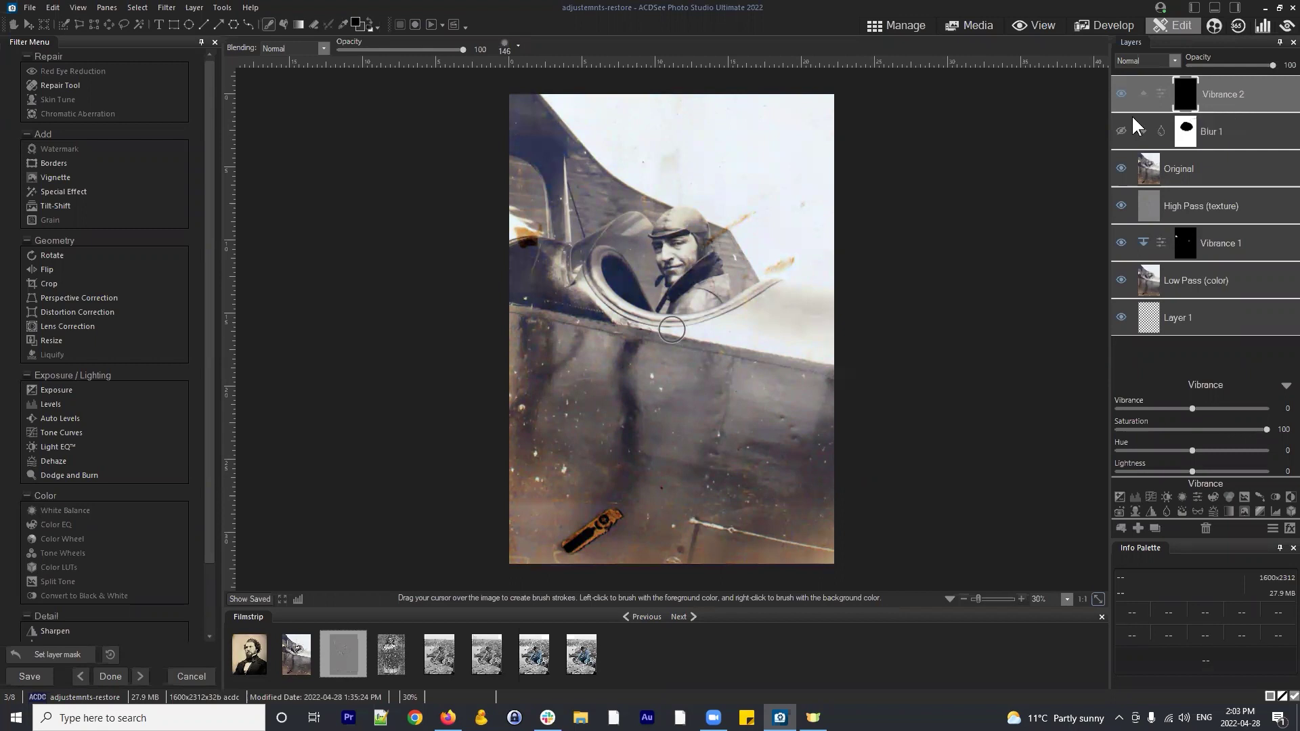
Paint white on the Vibrance 2 mask over the stain ahead of the cockpit with a 156-size brush and set Saturation to -100
click(369, 25)
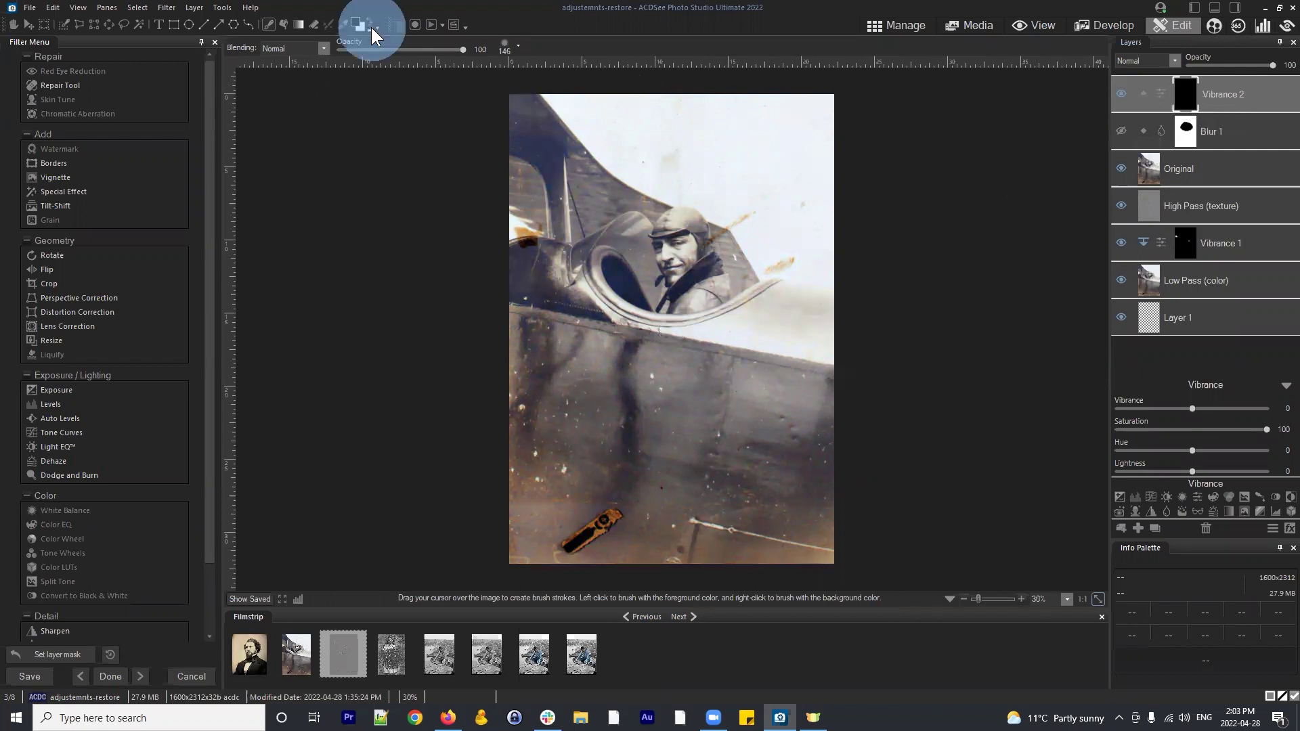
click(269, 25)
mouse_move(549, 230)
mouse_down()
mouse_move(515, 234)
mouse_move(561, 269)
mouse_move(515, 236)
mouse_up()
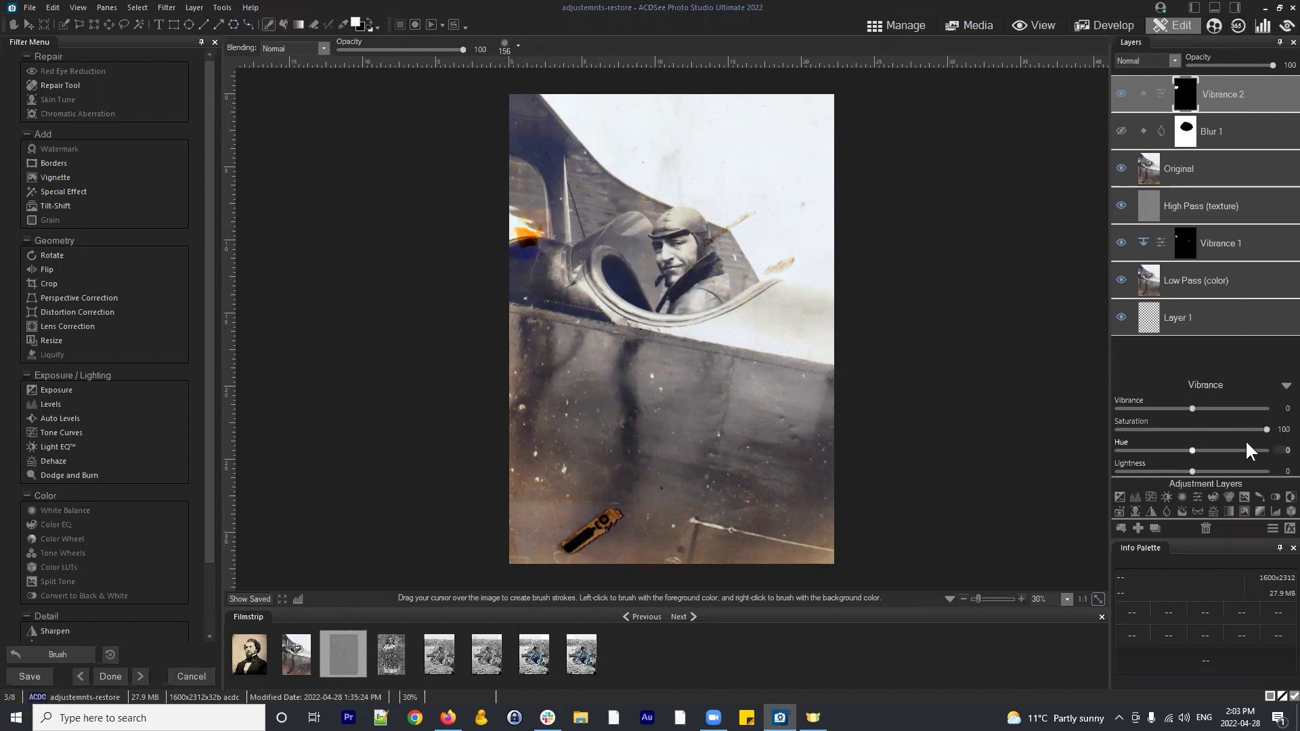
drag(1233, 429, 982, 428)
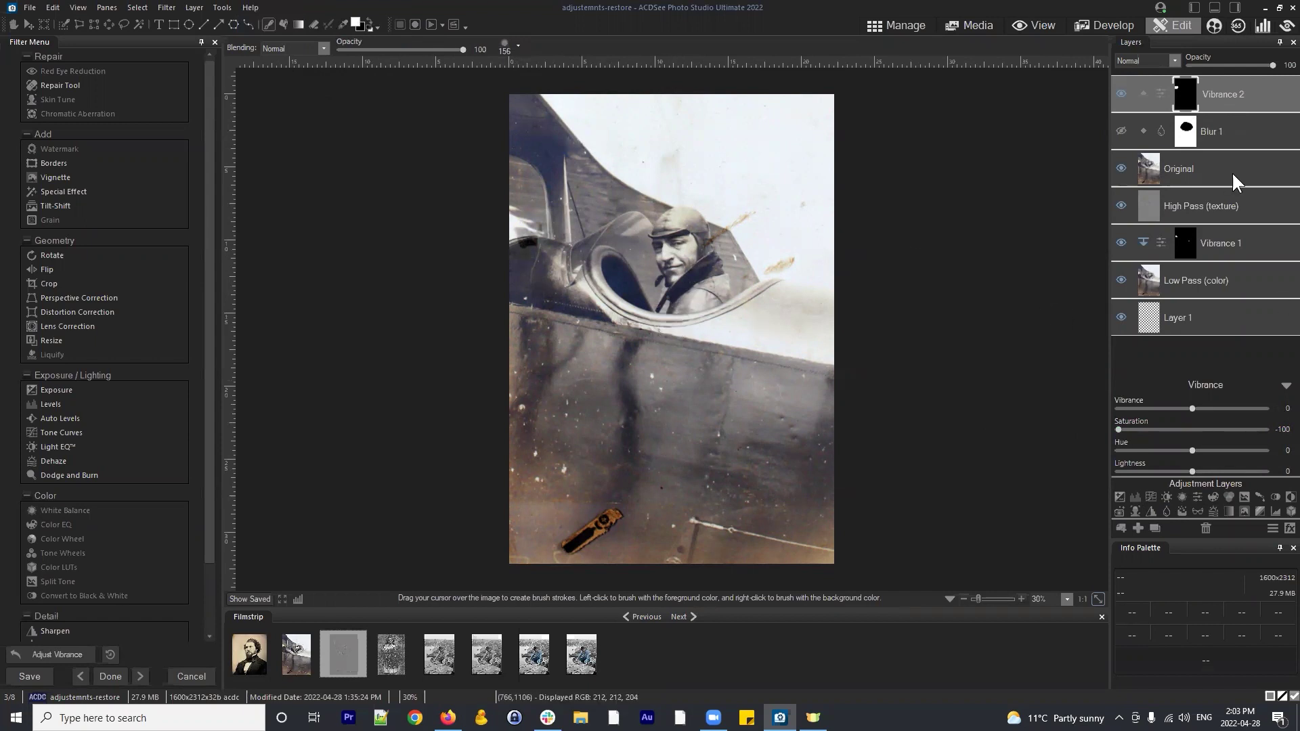
Delete the Vibrance 2 and Blur 1 adjustment layers and move the Original layer to the bottom of the stack
click(1223, 92)
click(1205, 527)
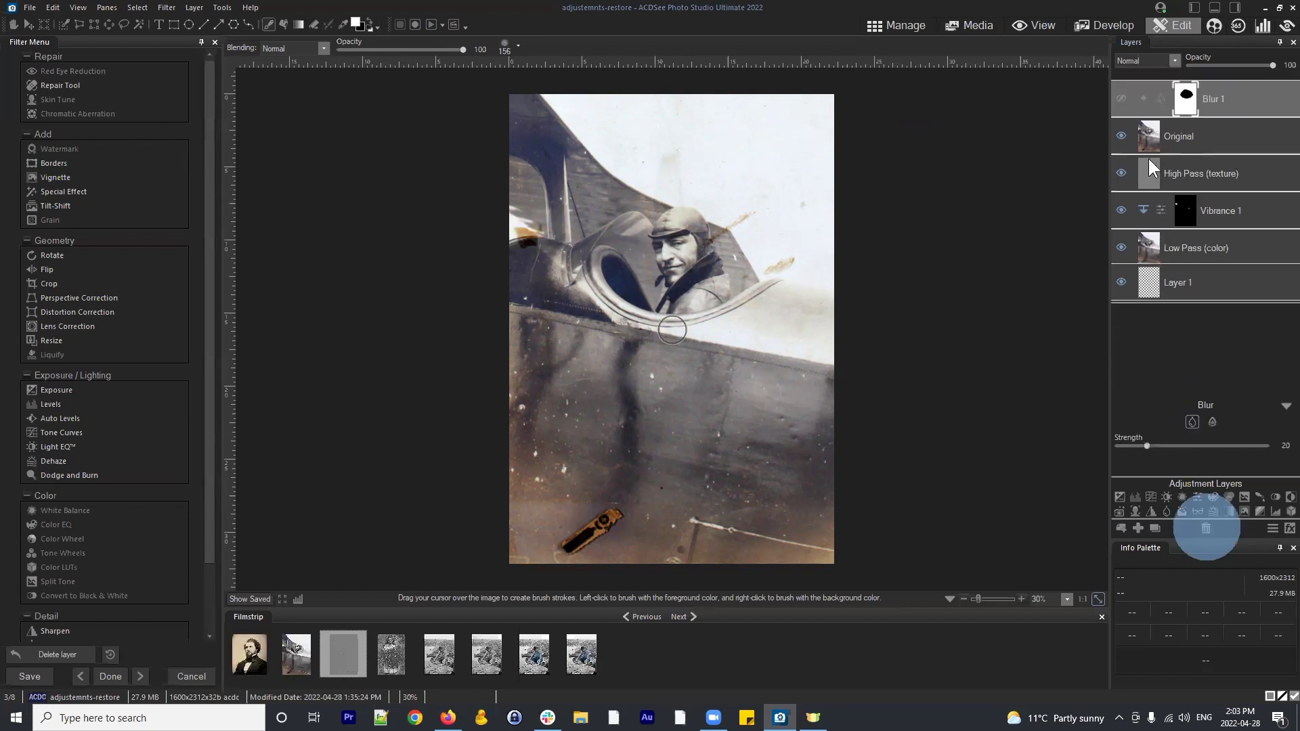
click(1205, 527)
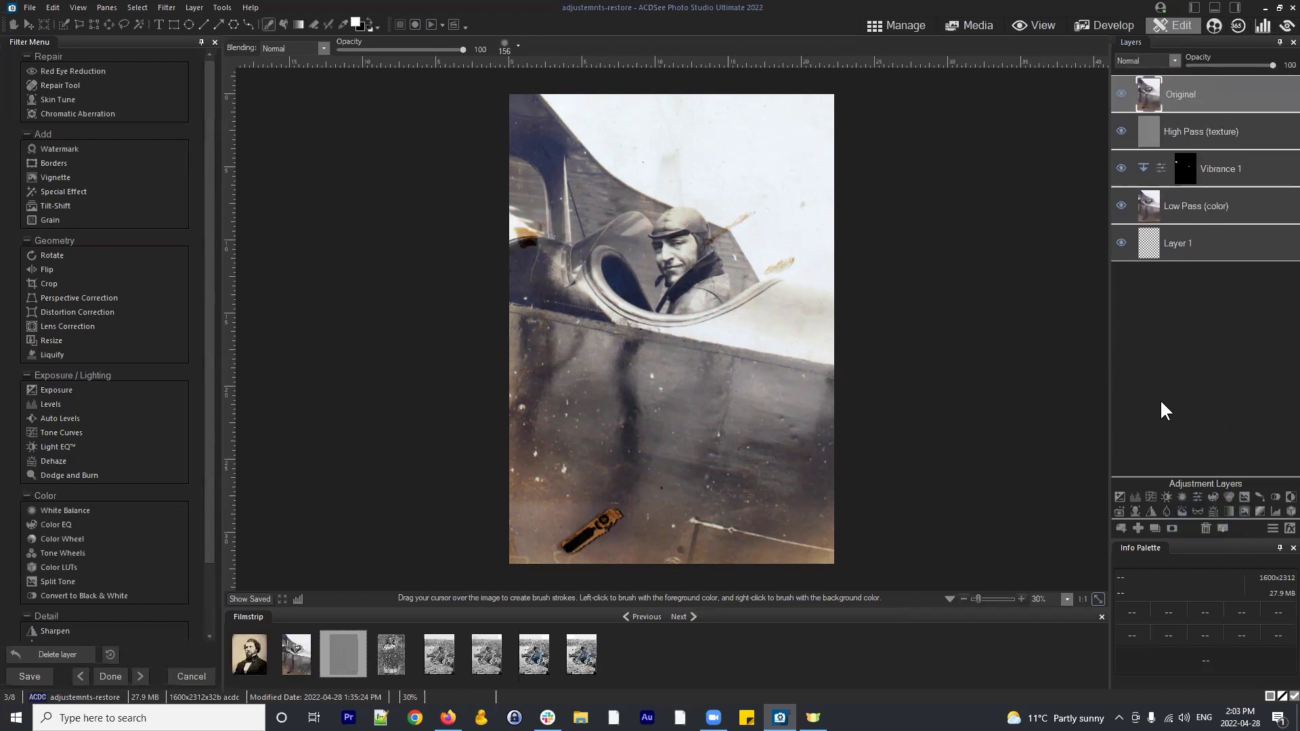
drag(1195, 101, 1197, 271)
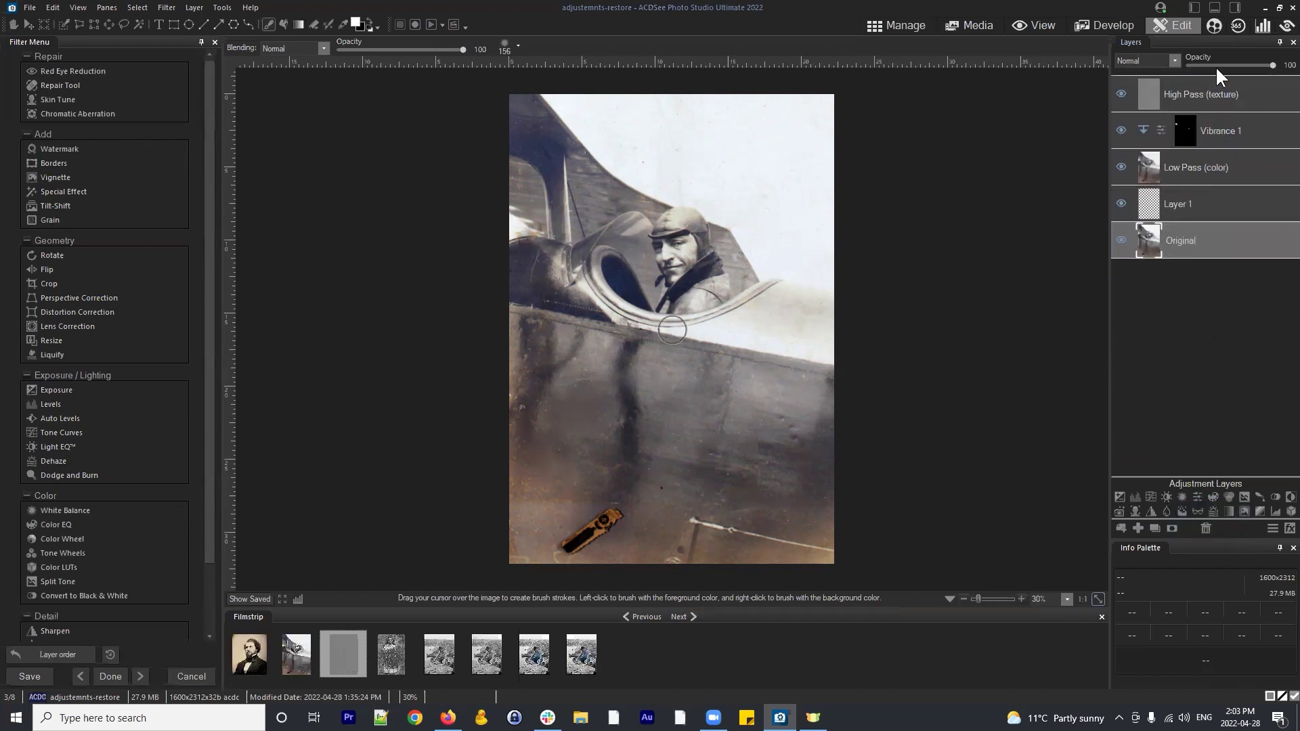
Add a Curves adjustment layer above High Pass (texture) and shape a gentle S-curve that darkens the shadows and lifts the highlights
click(1217, 102)
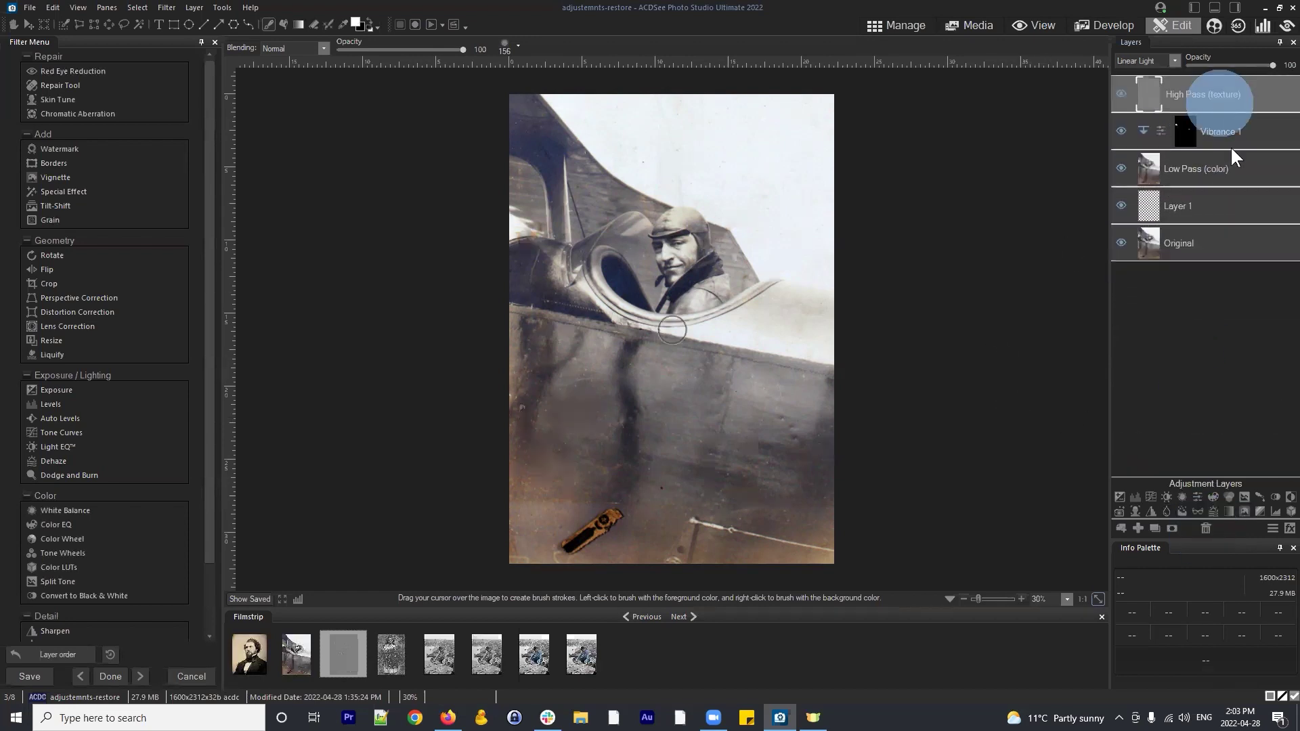
click(1151, 495)
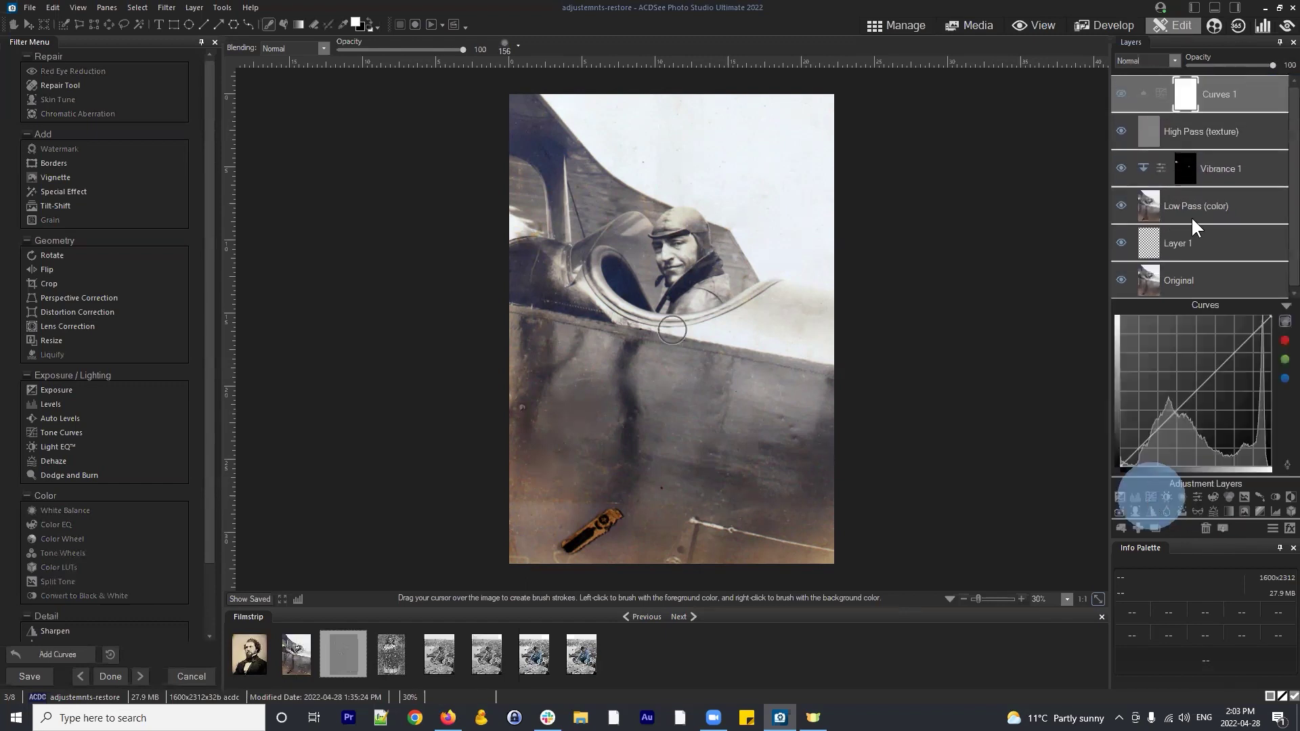
click(1177, 416)
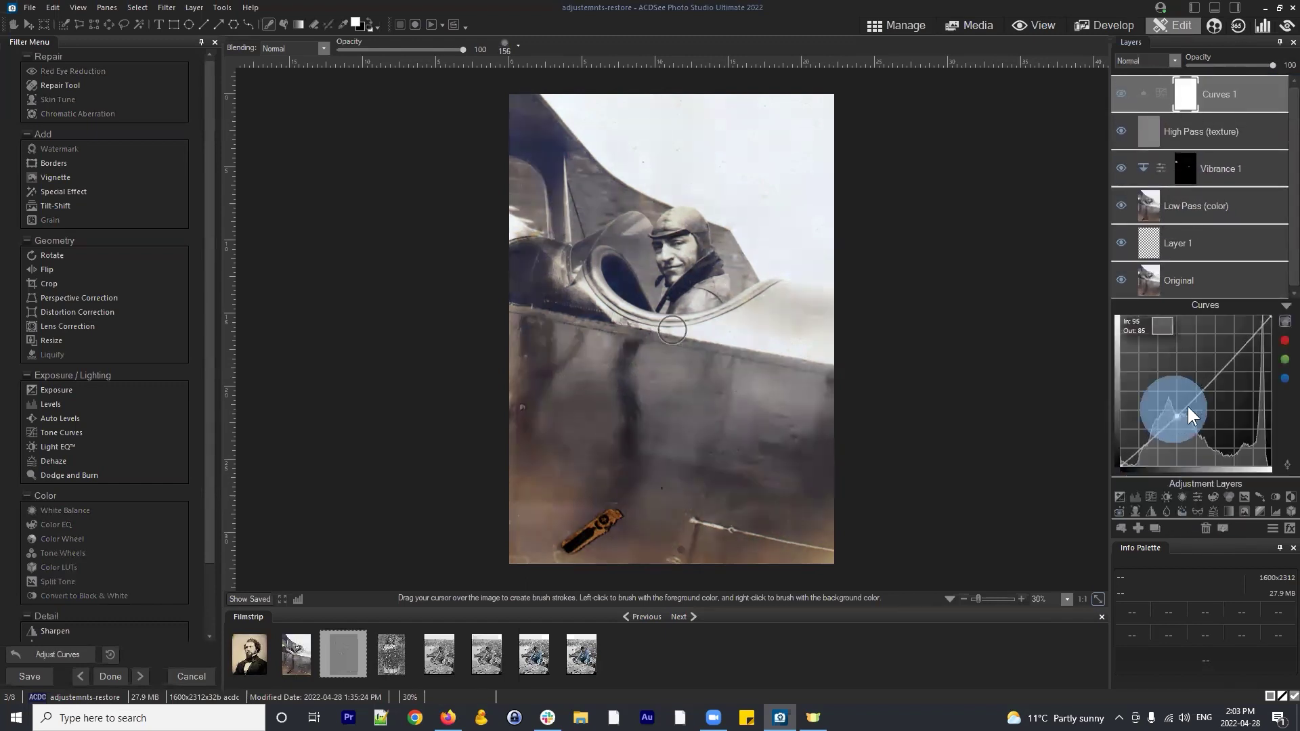
drag(1222, 359, 1225, 352)
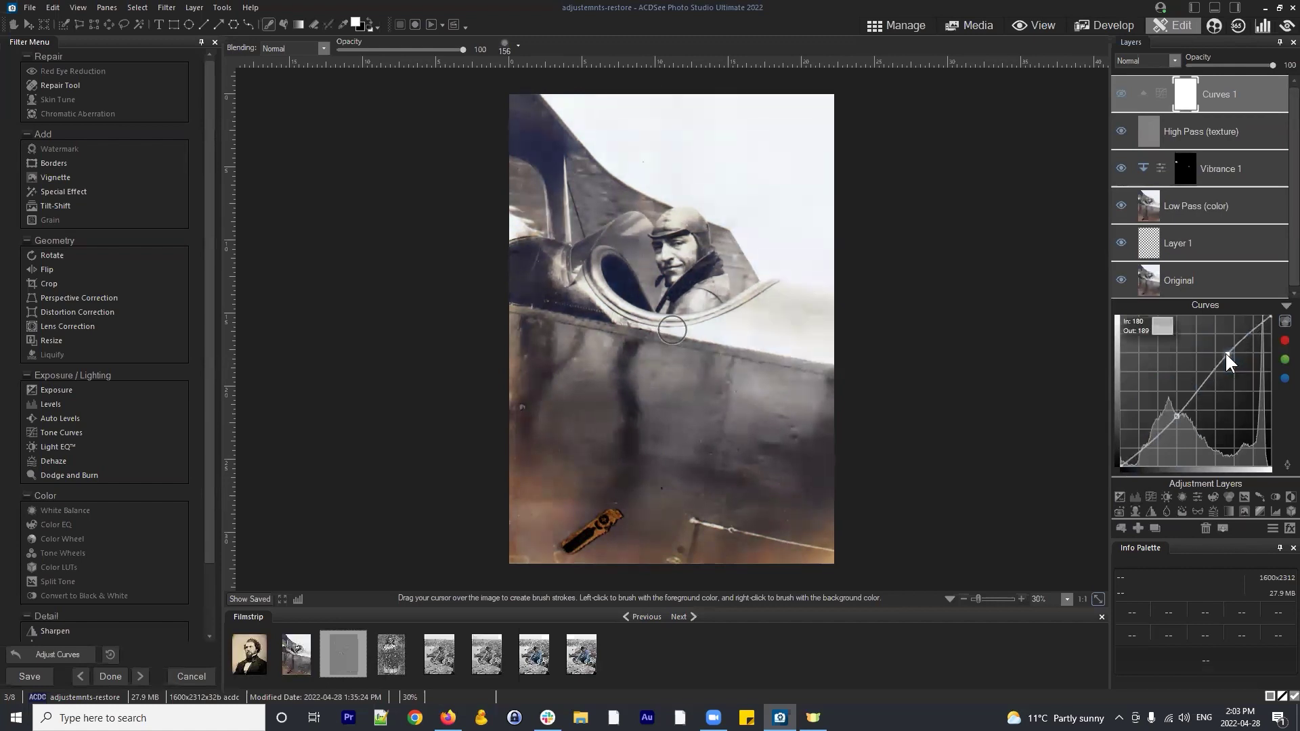
click(1176, 416)
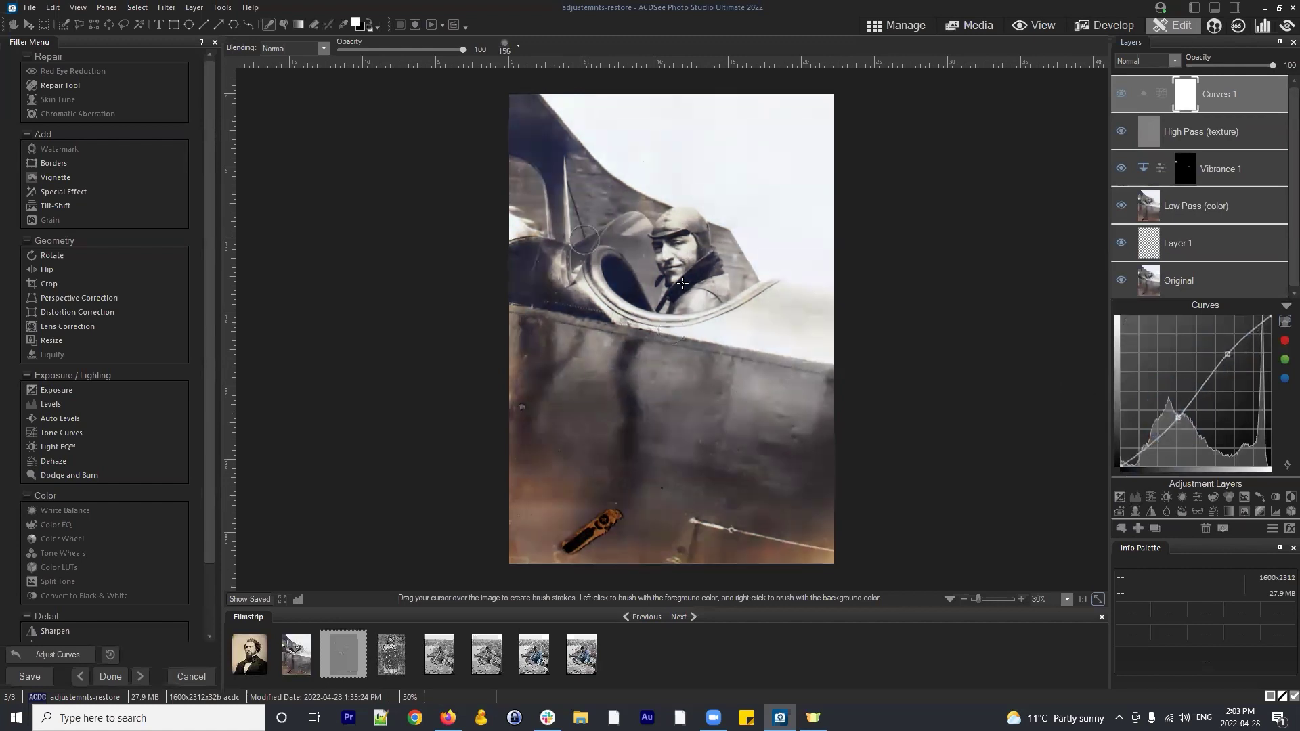
click(1284, 306)
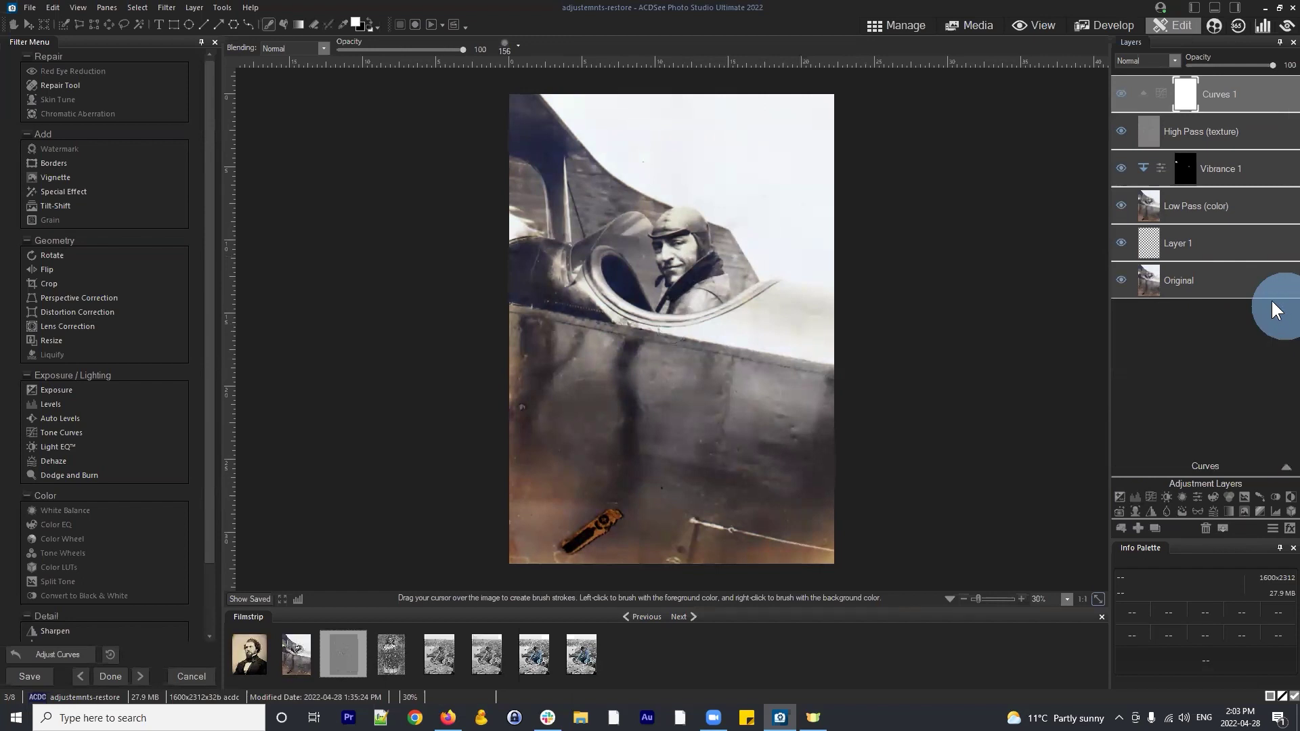
Add a Clarity adjustment layer at the top of the stack and set its Clarity to 74
click(1193, 510)
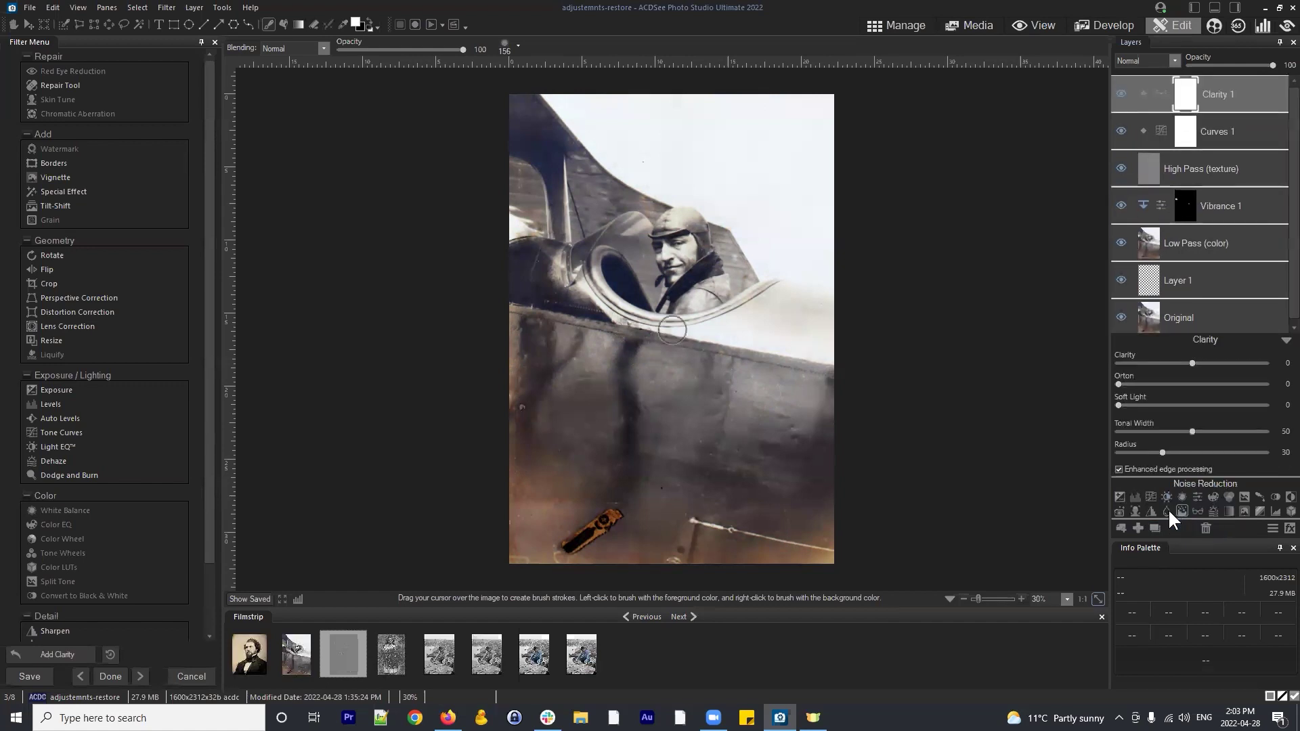
mouse_move(1193, 363)
mouse_down()
mouse_move(1275, 364)
mouse_move(1245, 359)
mouse_up()
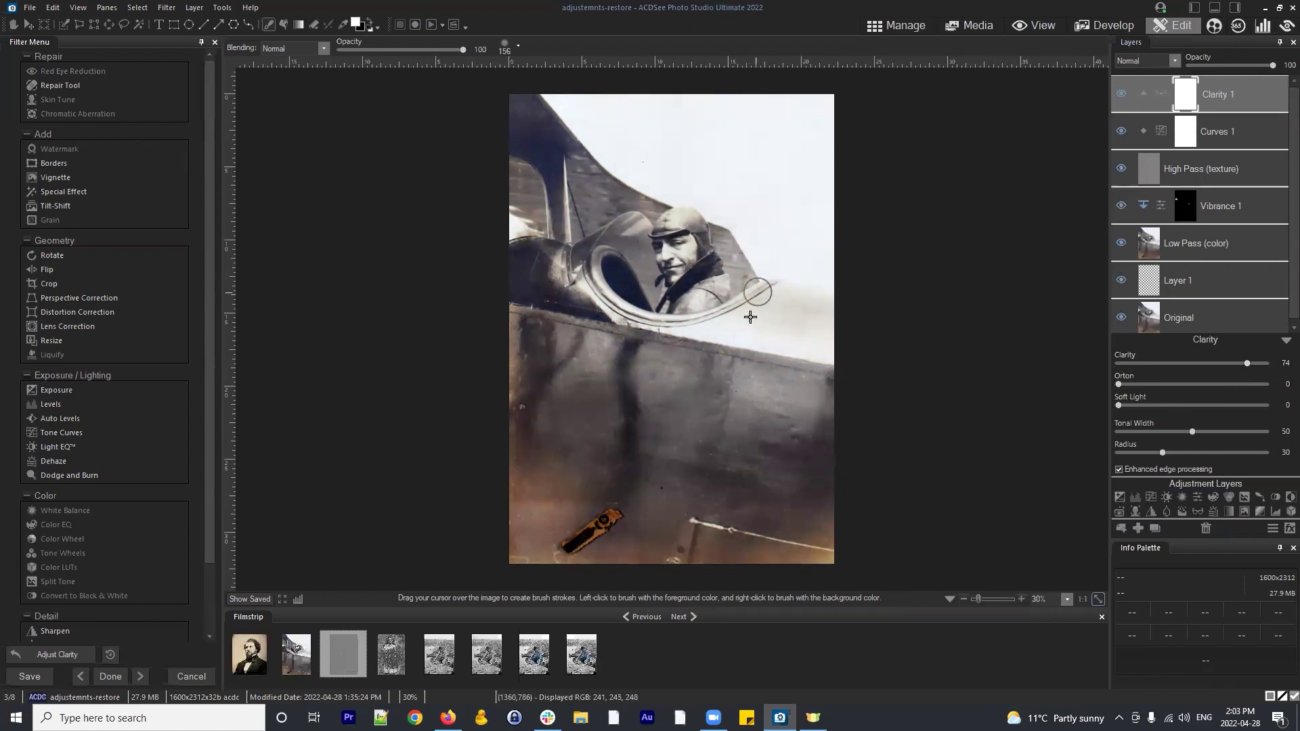
scroll(750, 317, up, 4)
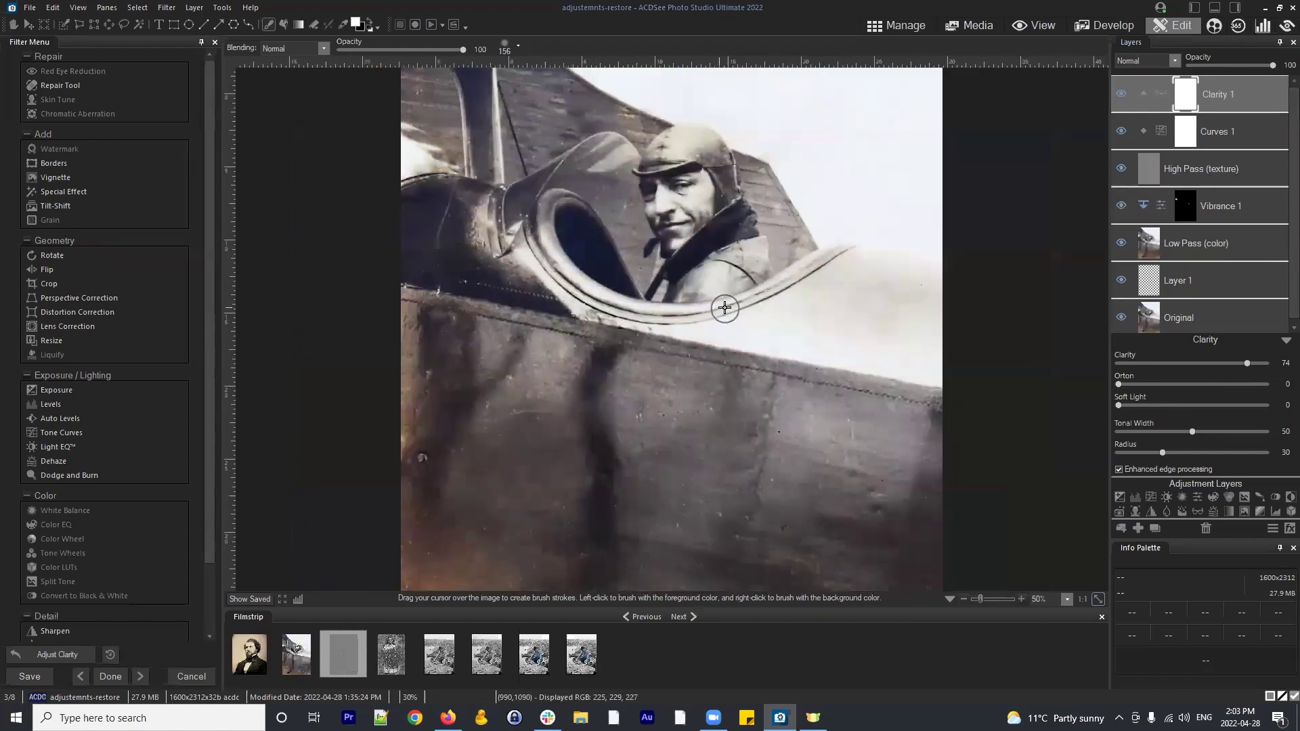
scroll(724, 308, down, 4)
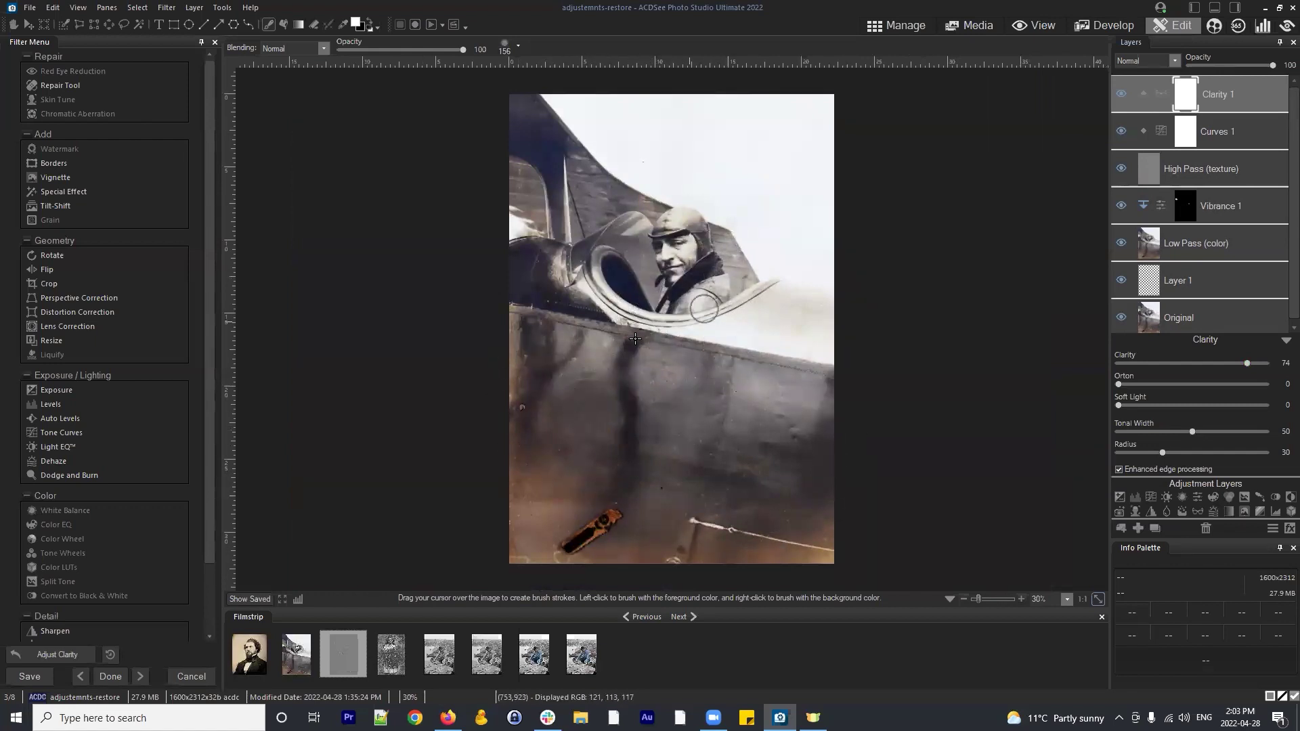
Set the Clarity 1 mask to black and paint white over the pilot and cockpit with a 216-size brush
right_click(1182, 90)
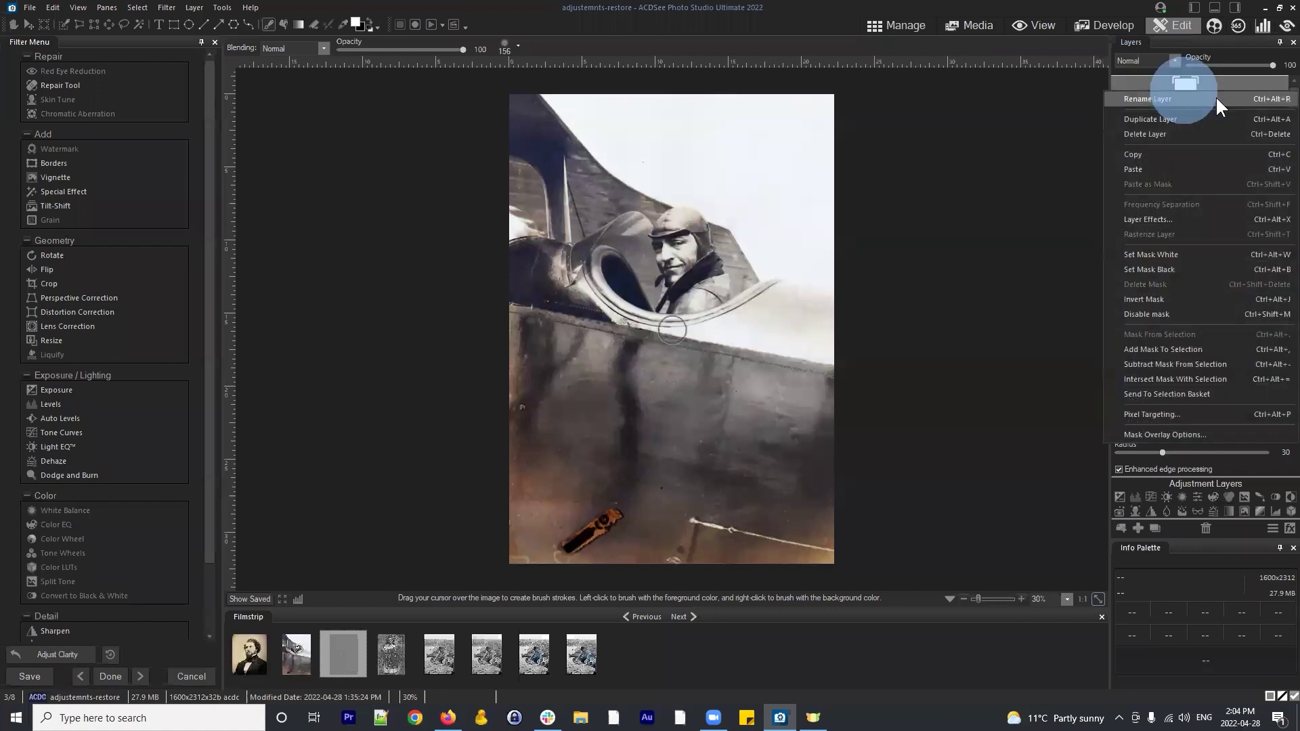
click(1166, 270)
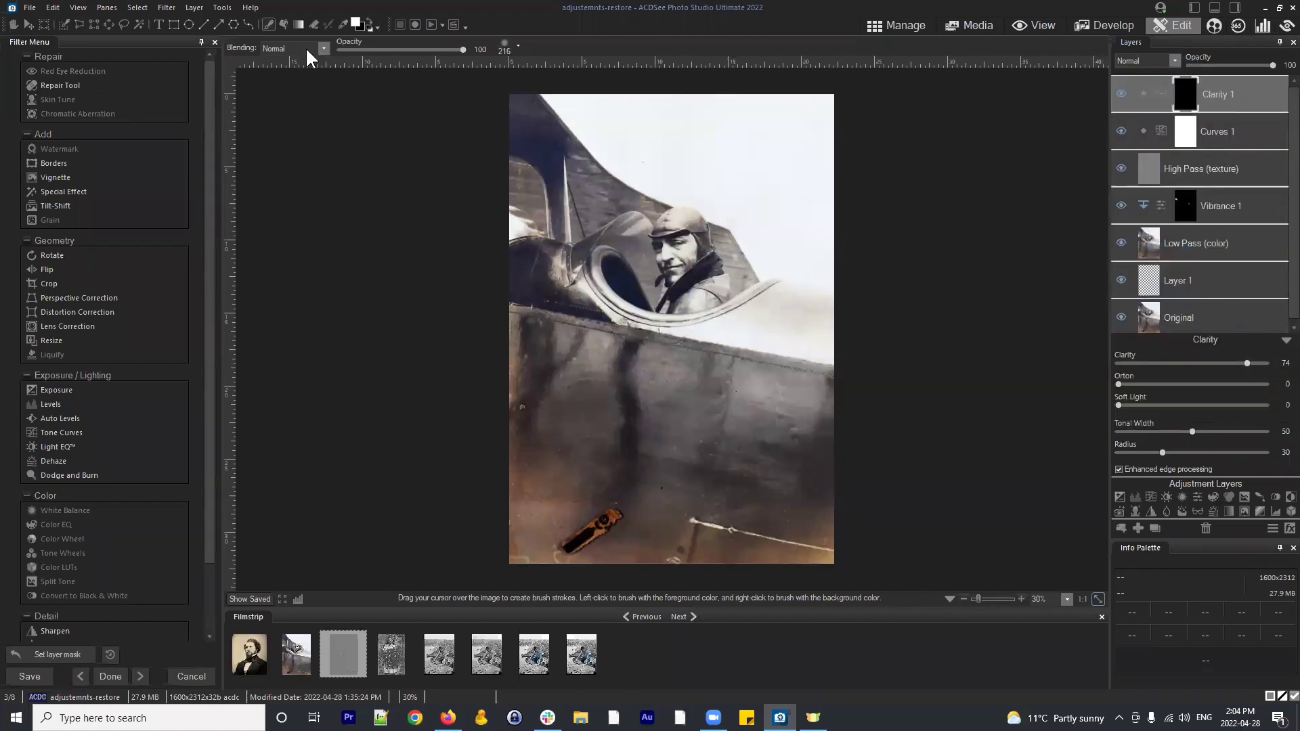
scroll(759, 282, up, 3)
mouse_move(760, 282)
mouse_down()
mouse_move(692, 309)
mouse_move(738, 287)
mouse_move(693, 244)
mouse_move(629, 268)
mouse_move(580, 256)
mouse_move(558, 295)
mouse_move(607, 294)
mouse_move(545, 255)
mouse_move(642, 228)
mouse_move(734, 245)
mouse_move(643, 223)
mouse_move(616, 286)
mouse_move(647, 315)
mouse_move(777, 288)
mouse_move(698, 321)
mouse_up()
Set Clarity 1's Orton to 41, Radius to 68 and Soft Light to 9, and extend its white mask across the upper fuselage
drag(1119, 385, 1178, 380)
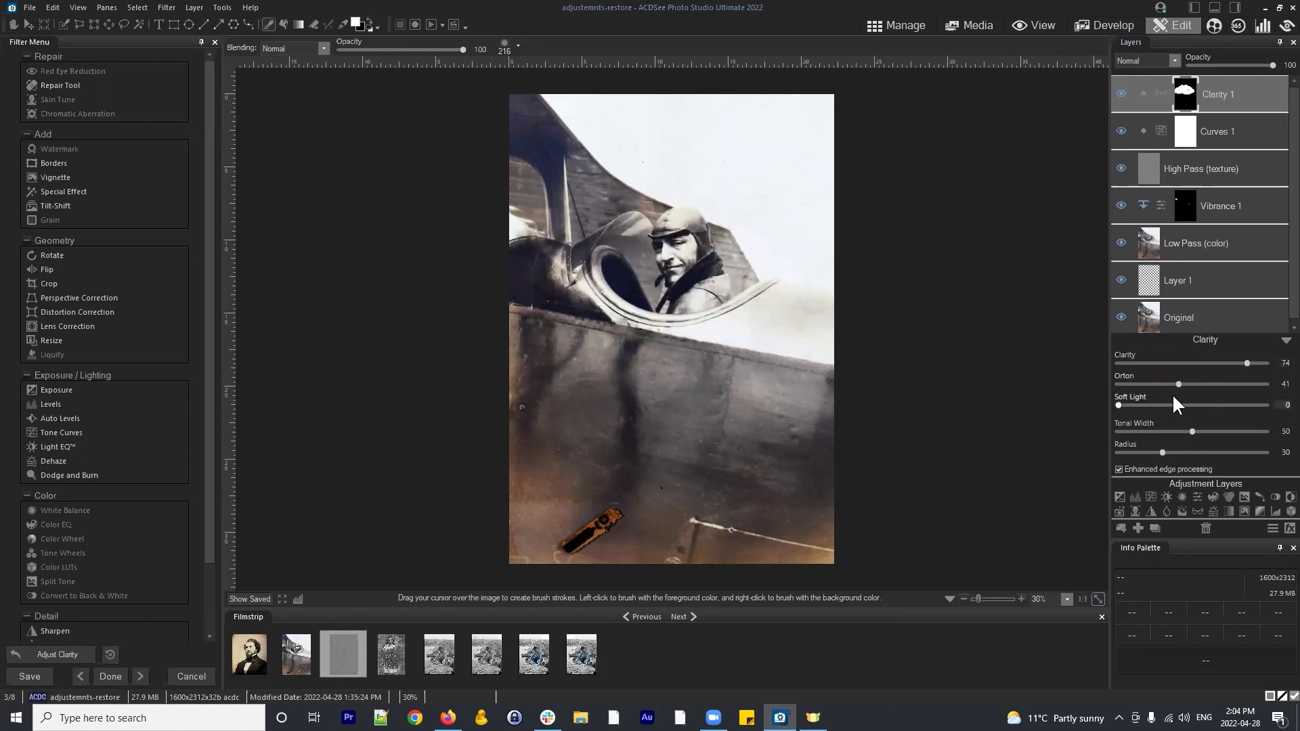
drag(679, 291, 616, 225)
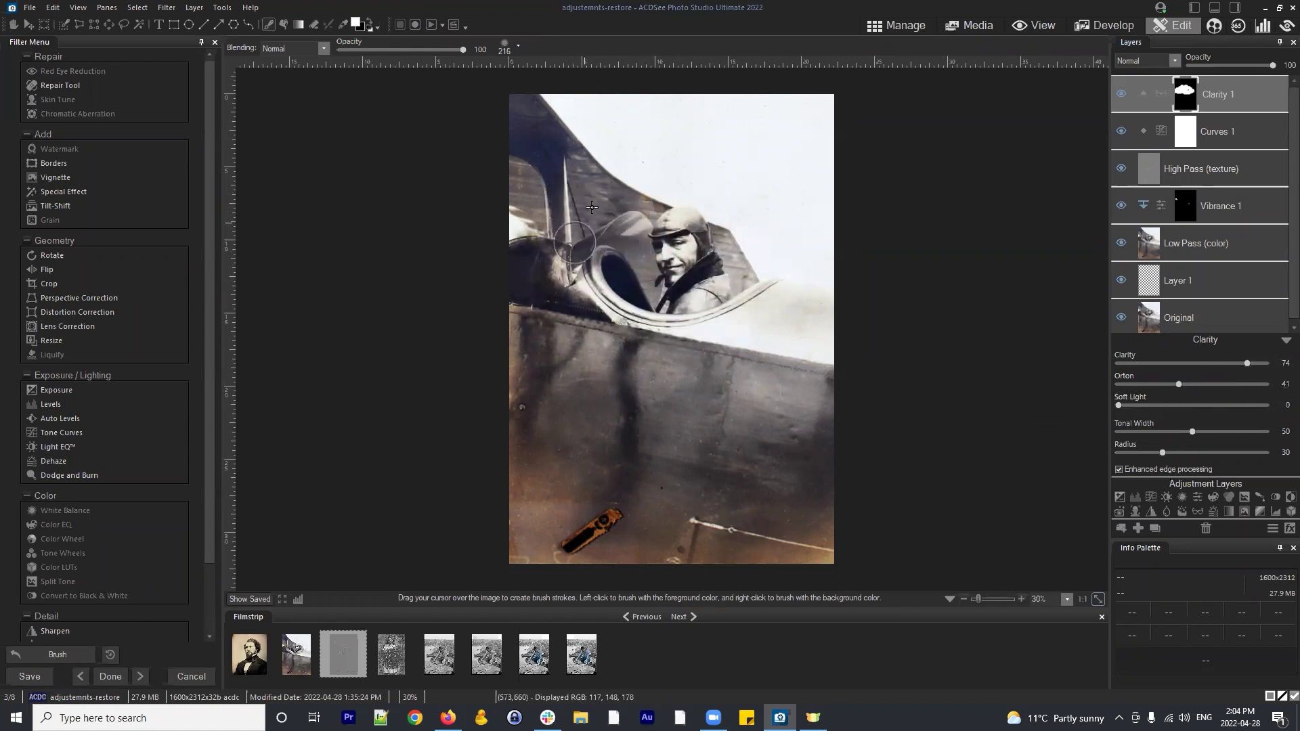
drag(572, 188, 568, 258)
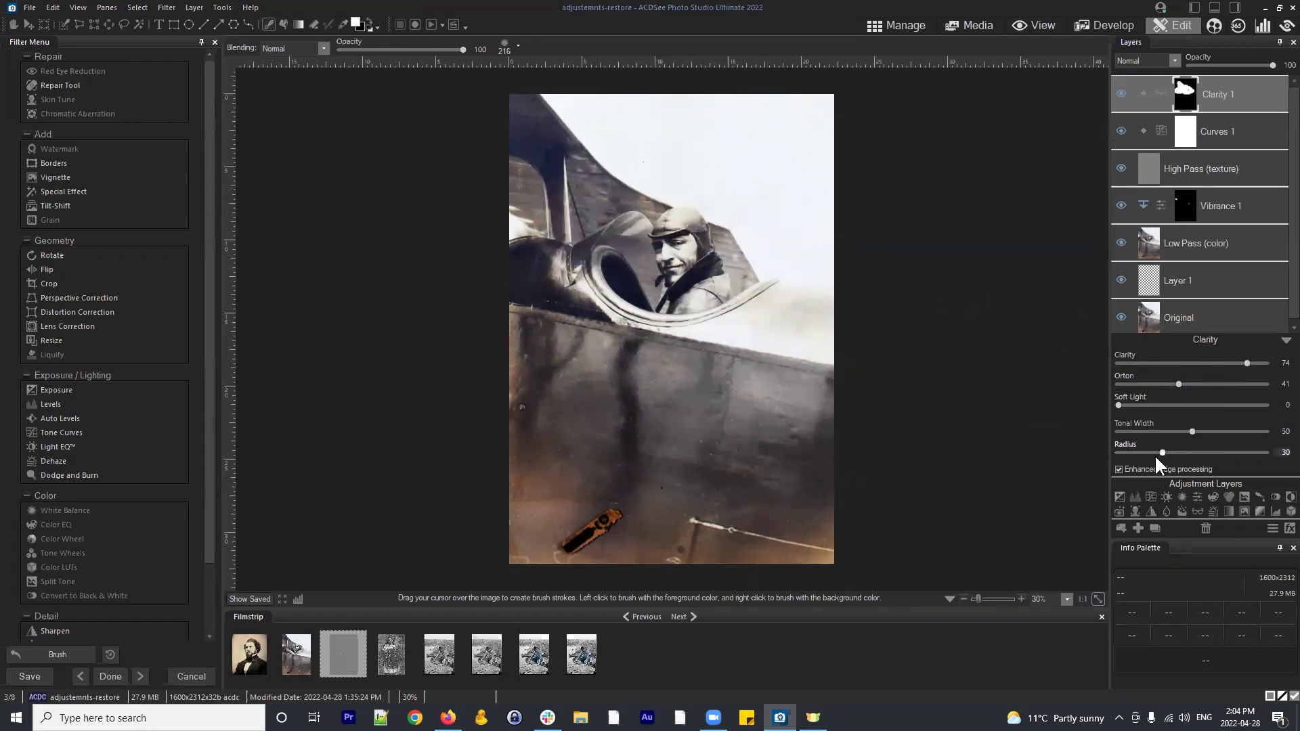
mouse_move(1161, 452)
mouse_down()
mouse_move(1231, 455)
mouse_move(1193, 448)
mouse_move(1219, 452)
mouse_up()
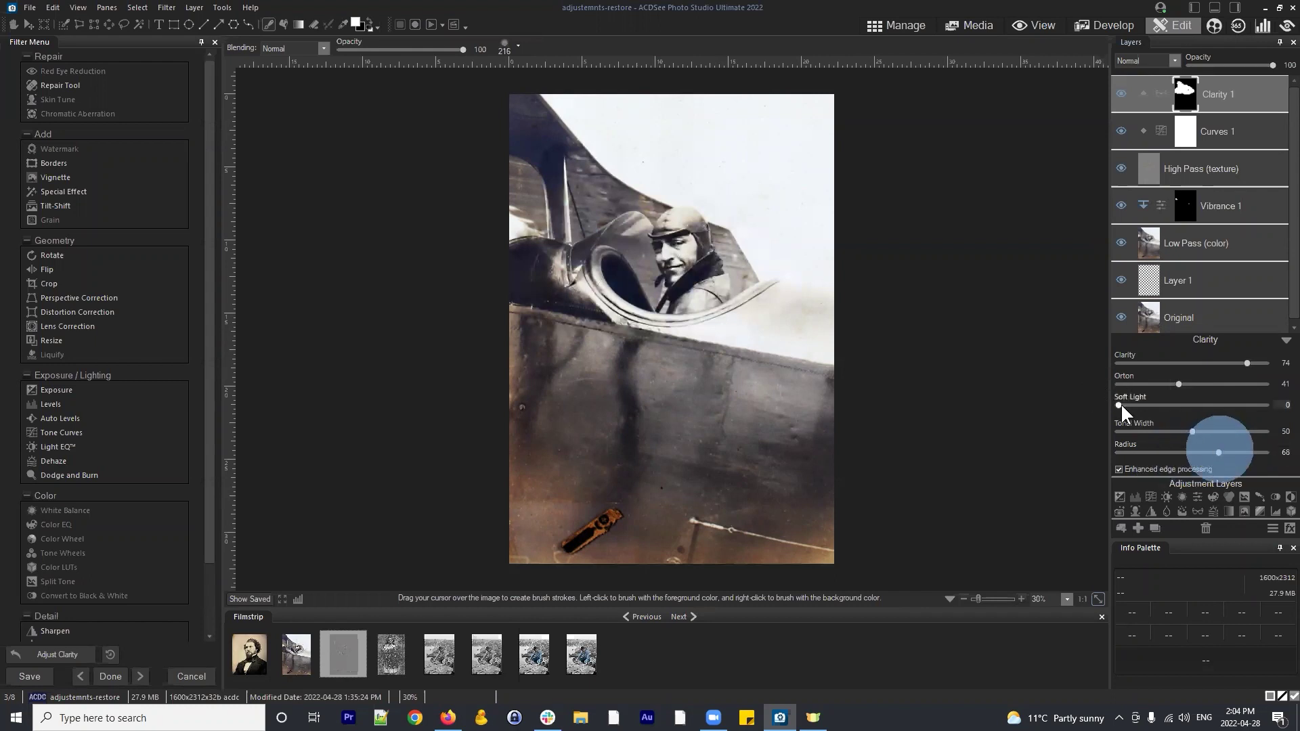
mouse_move(1119, 403)
mouse_down()
mouse_move(1136, 402)
mouse_move(1124, 400)
mouse_up()
mouse_move(494, 296)
mouse_down()
mouse_move(900, 372)
mouse_move(812, 362)
mouse_move(772, 305)
mouse_move(785, 313)
mouse_up()
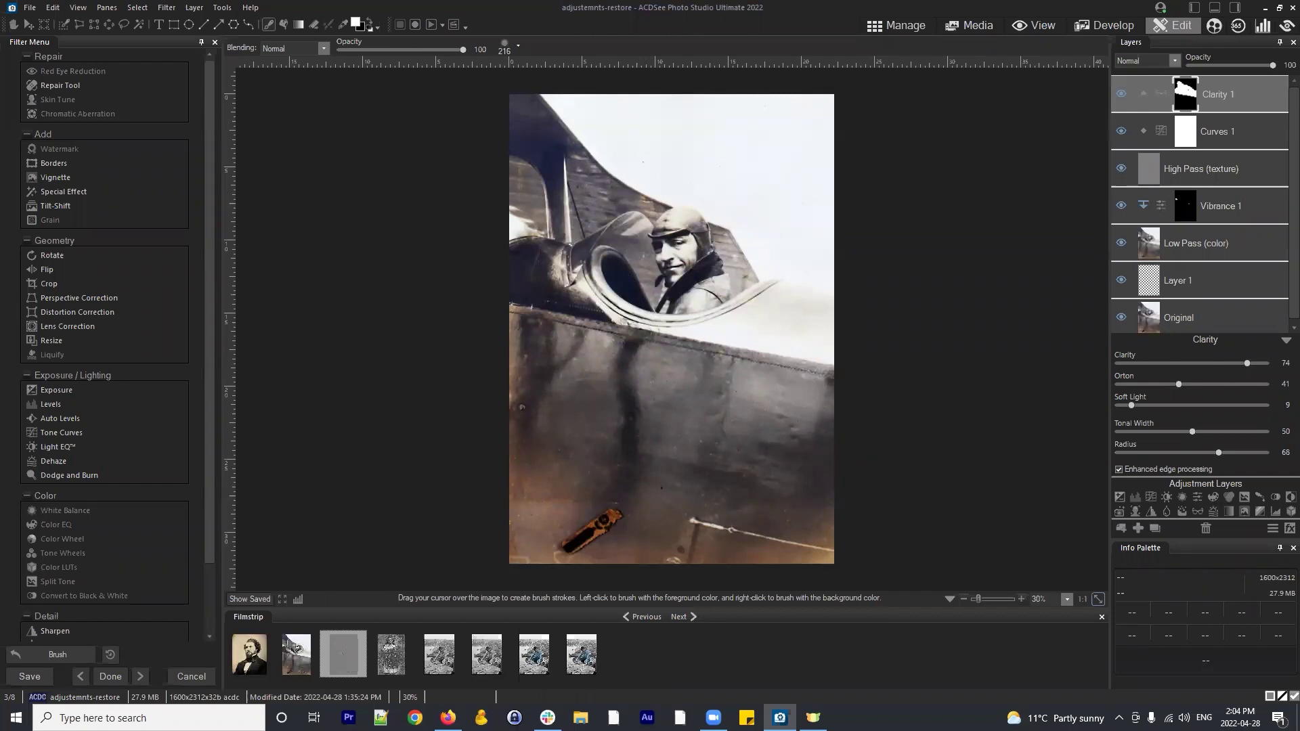
Select the Original layer and hide every layer above it, from Layer 1 up to Clarity 1
scroll(1181, 211, down, 1)
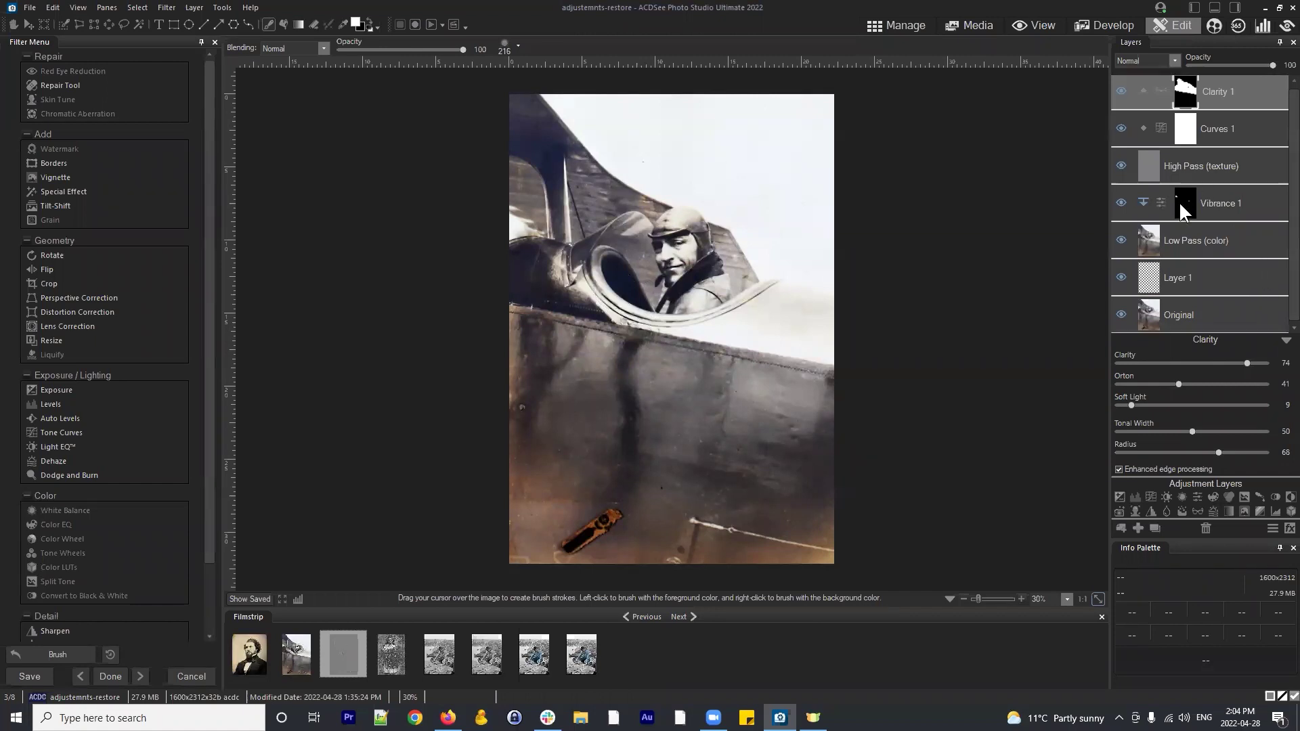
click(1208, 316)
click(1121, 278)
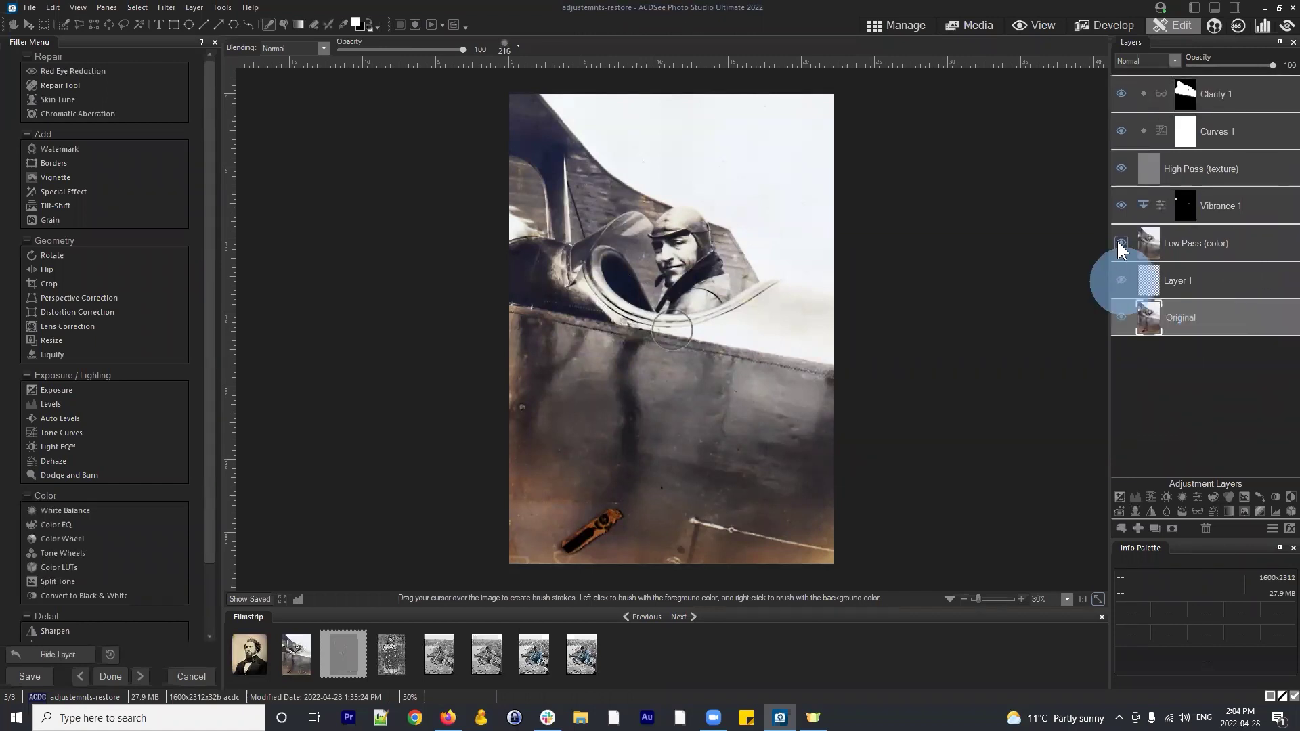
click(1121, 241)
click(1120, 206)
click(1121, 168)
click(1120, 130)
click(1121, 94)
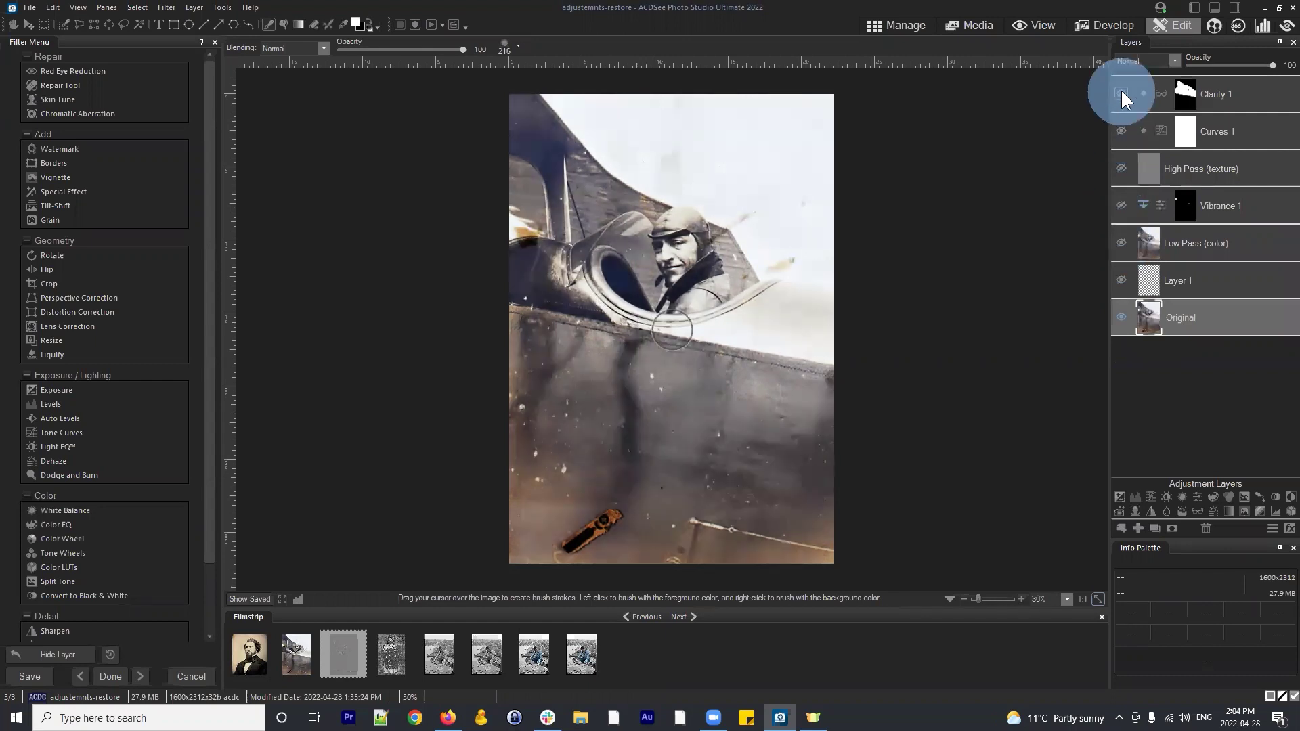
Duplicate the Original layer and apply Frequency Separation to the copy with a blur radius of 22 pixels
click(1155, 526)
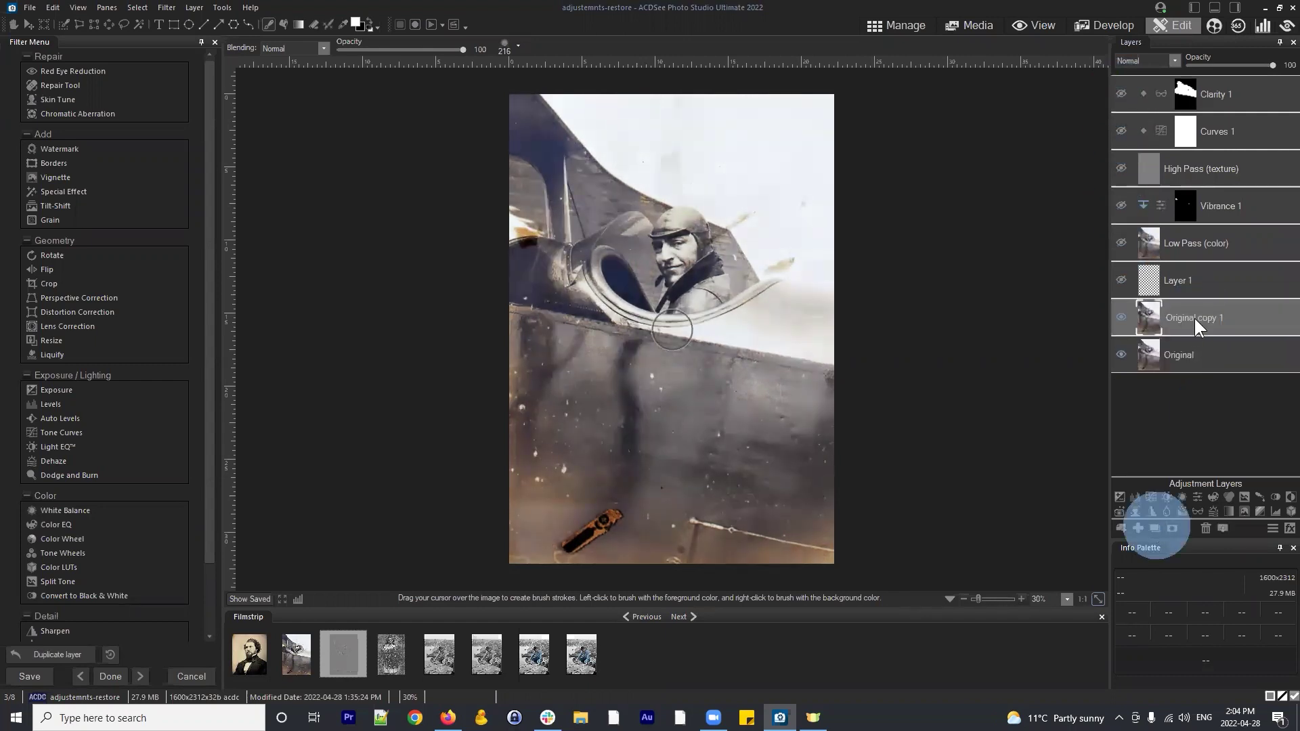
click(1194, 320)
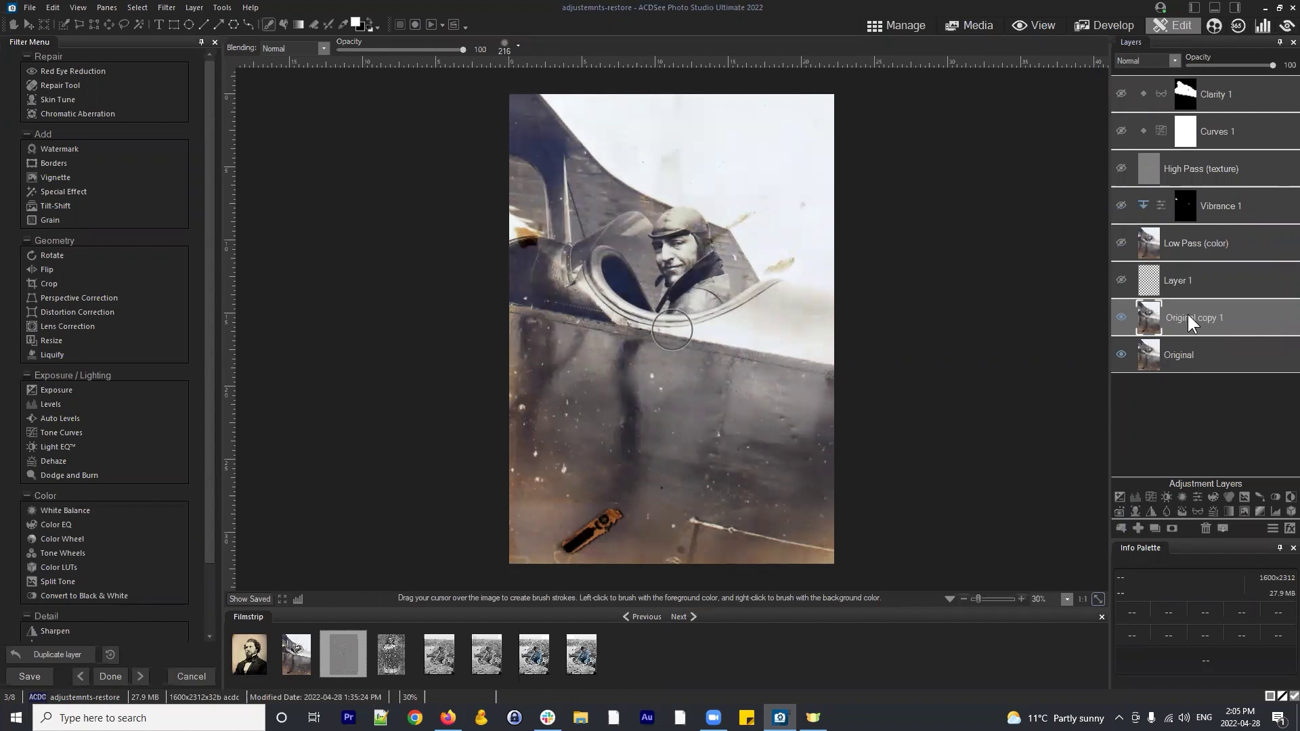
right_click(1189, 323)
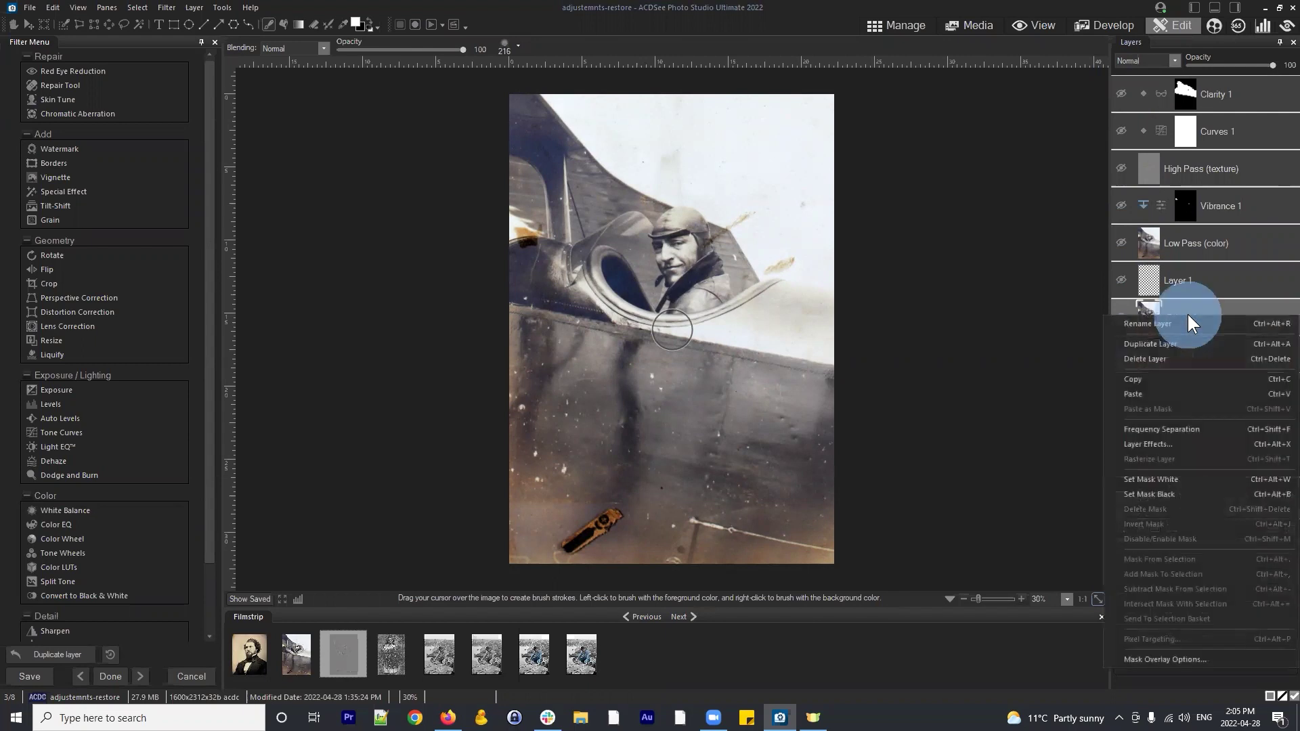
click(1178, 428)
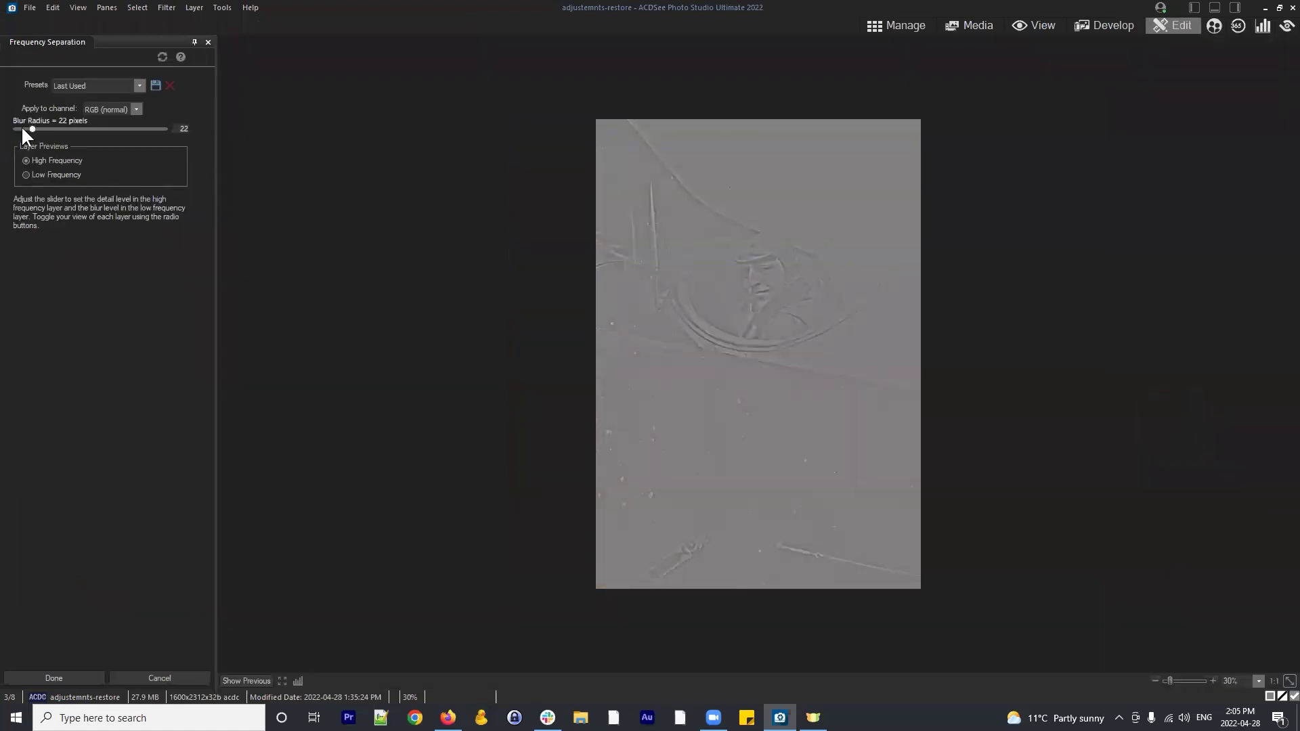
click(27, 175)
click(27, 160)
click(47, 674)
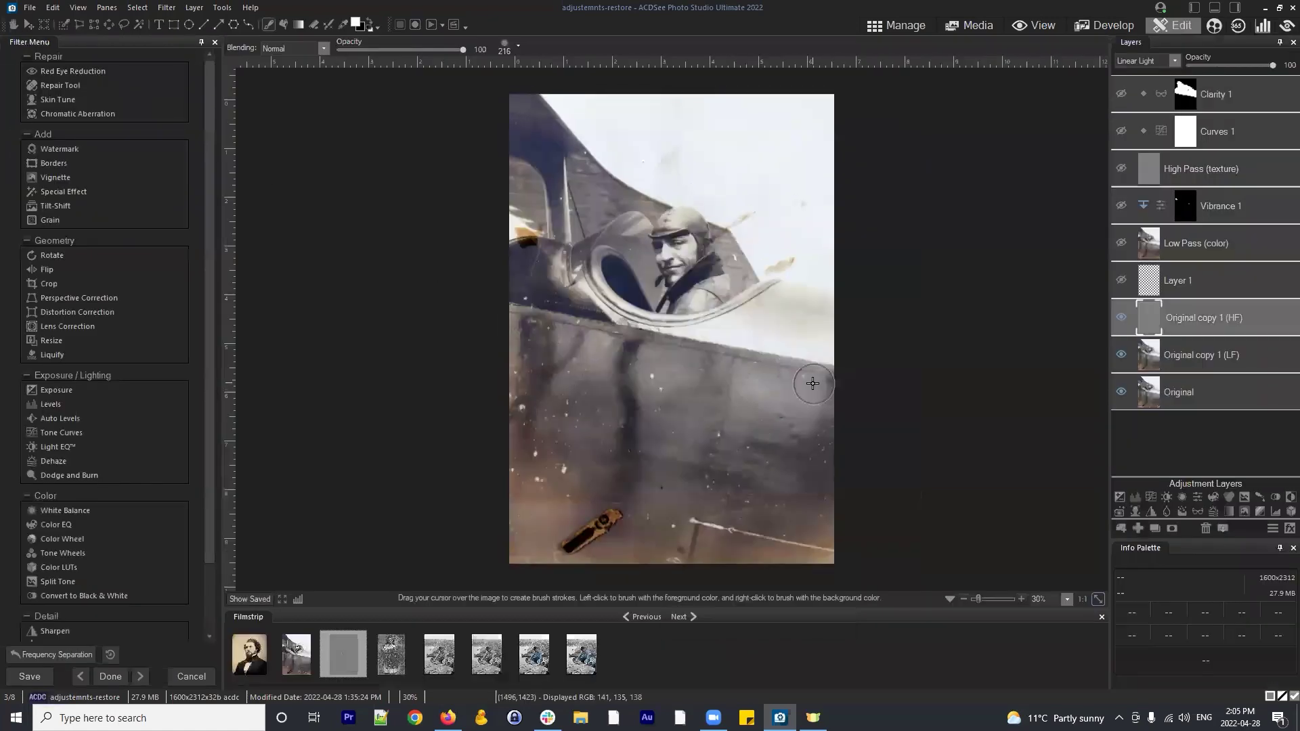
Select the Original copy 1 (HF) and Original copy 1 (LF) layers together
click(1239, 307)
click(1214, 341)
ctrl+click(1194, 314)
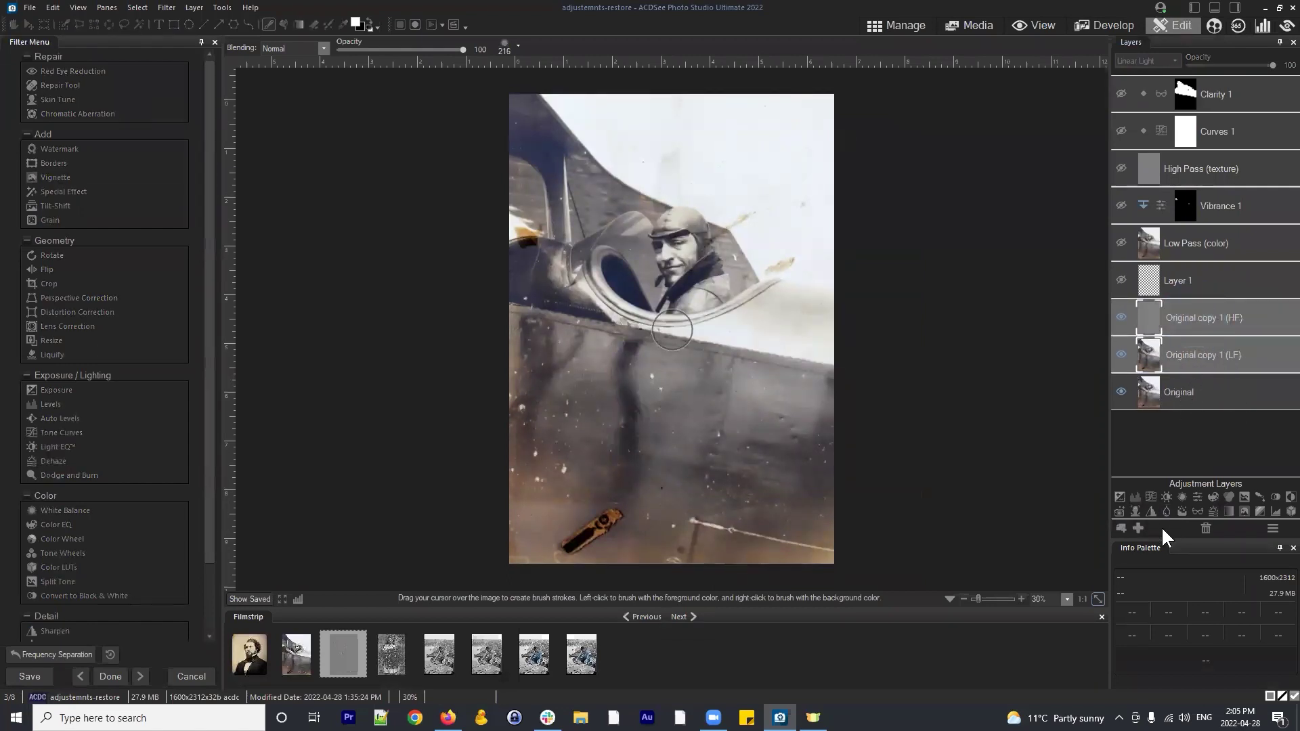
click(1186, 366)
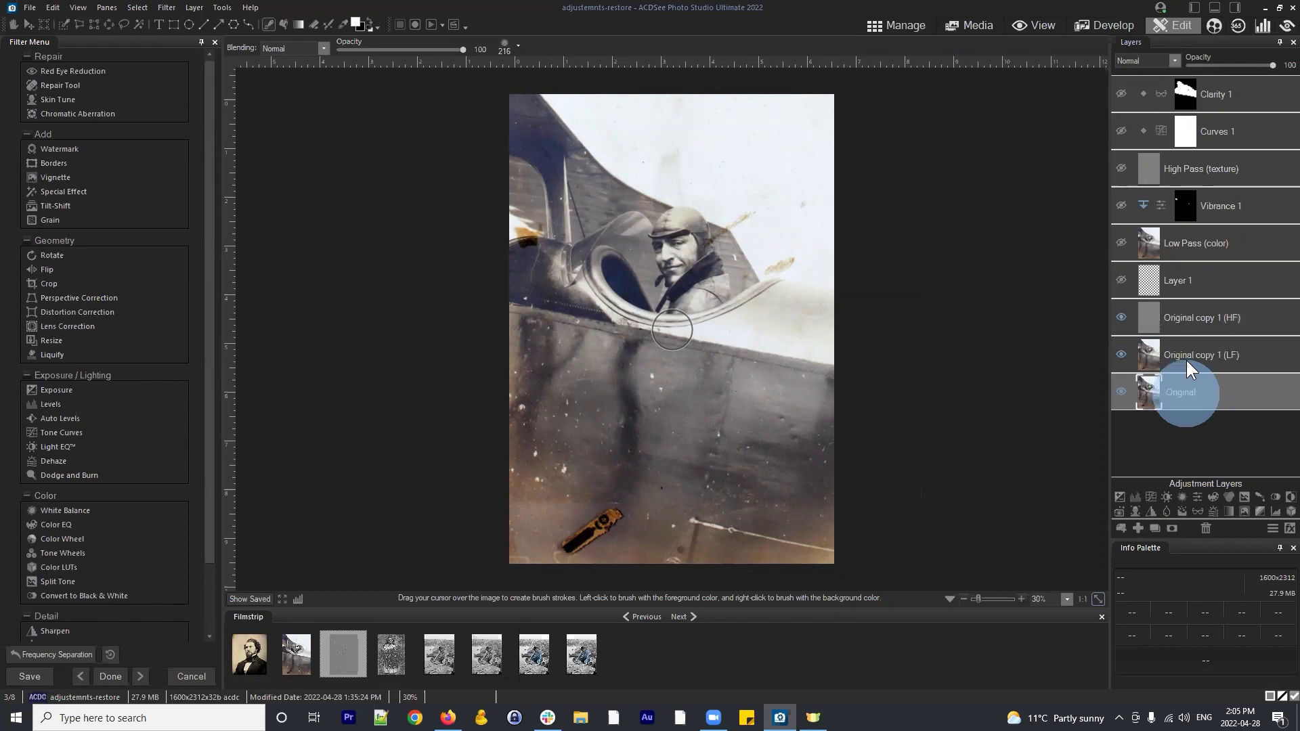
ctrl+click(1188, 321)
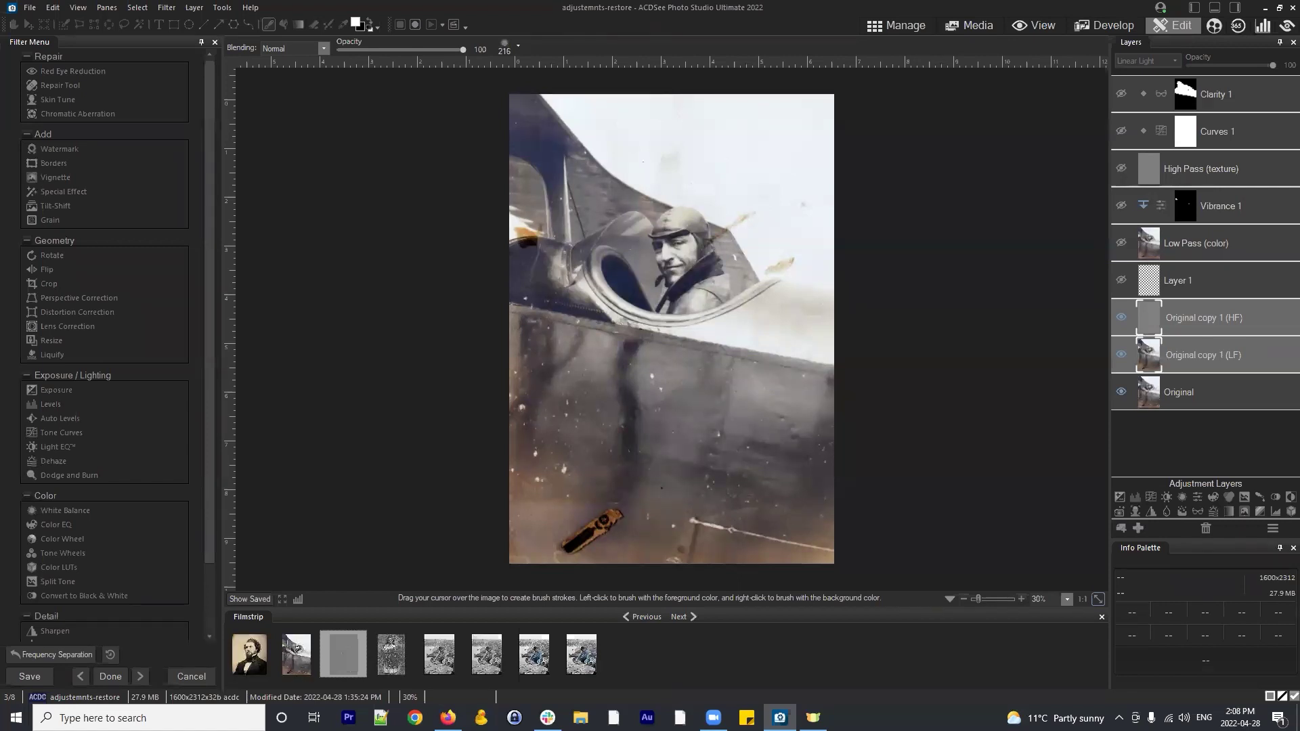
Review the adjustment settings of the Vibrance 1 and Clarity 1 layers
click(1252, 203)
click(1220, 244)
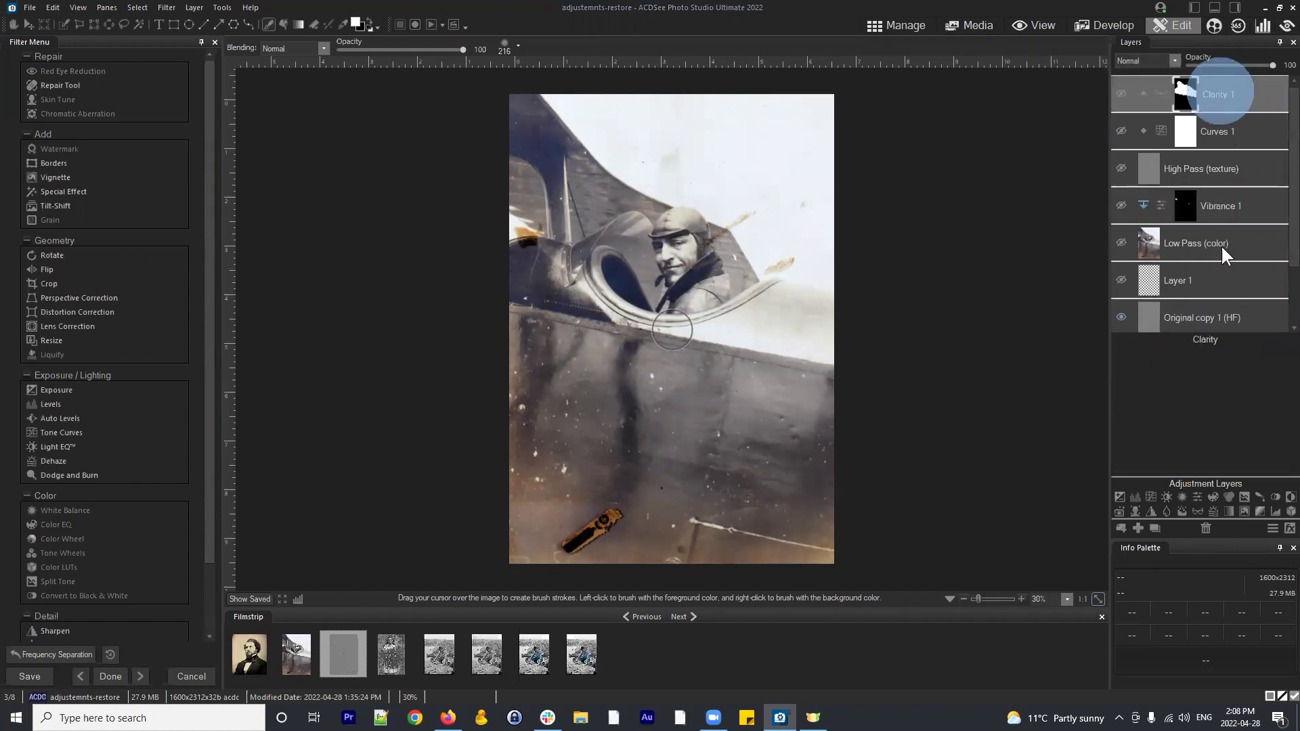
click(1218, 209)
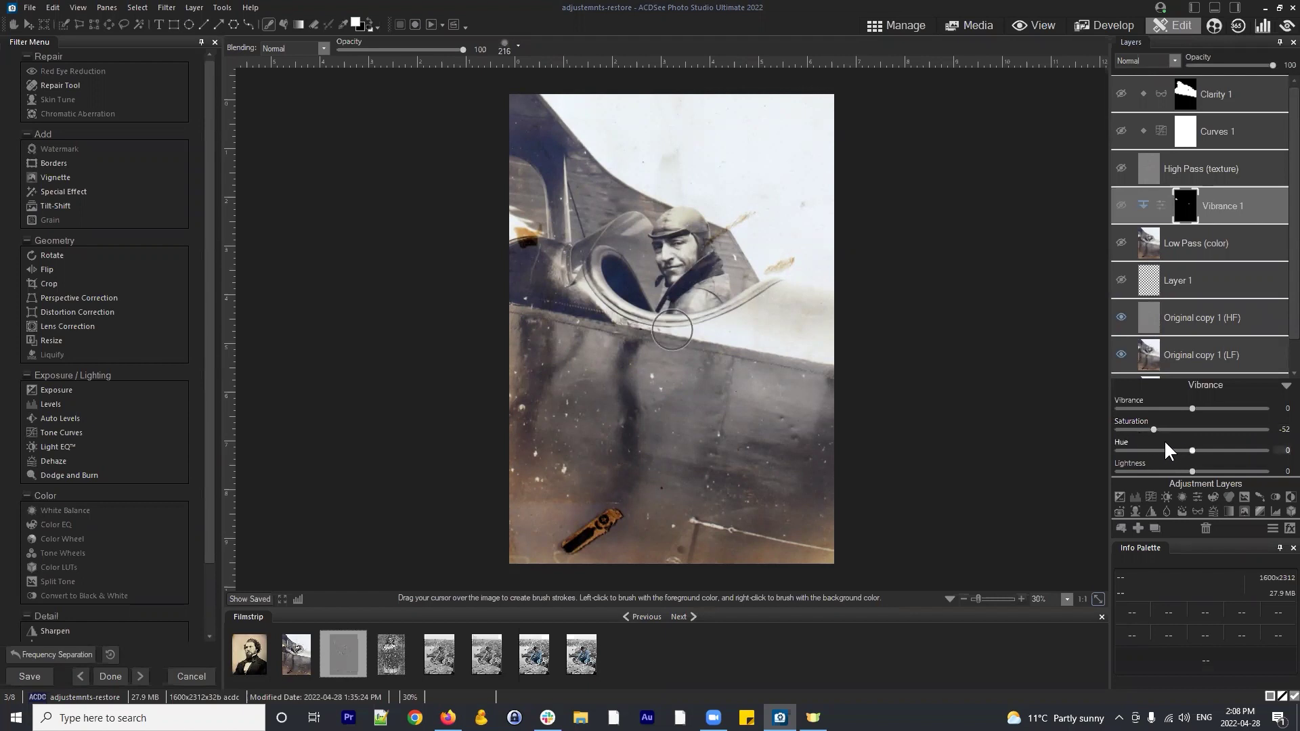
click(1228, 409)
click(1223, 99)
click(1231, 84)
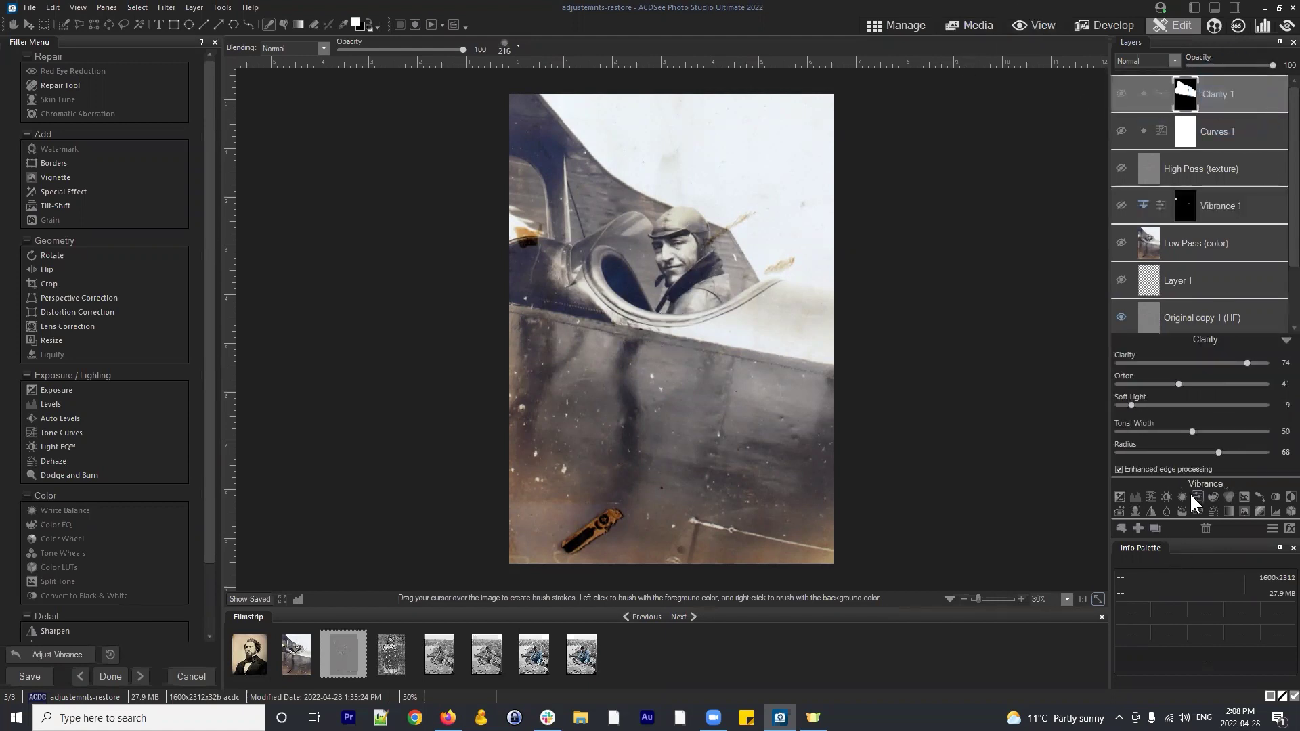
Return to Manage mode, saving the changes to adjustemnts-restore, and open the People folder inside Pictures
click(900, 25)
click(563, 362)
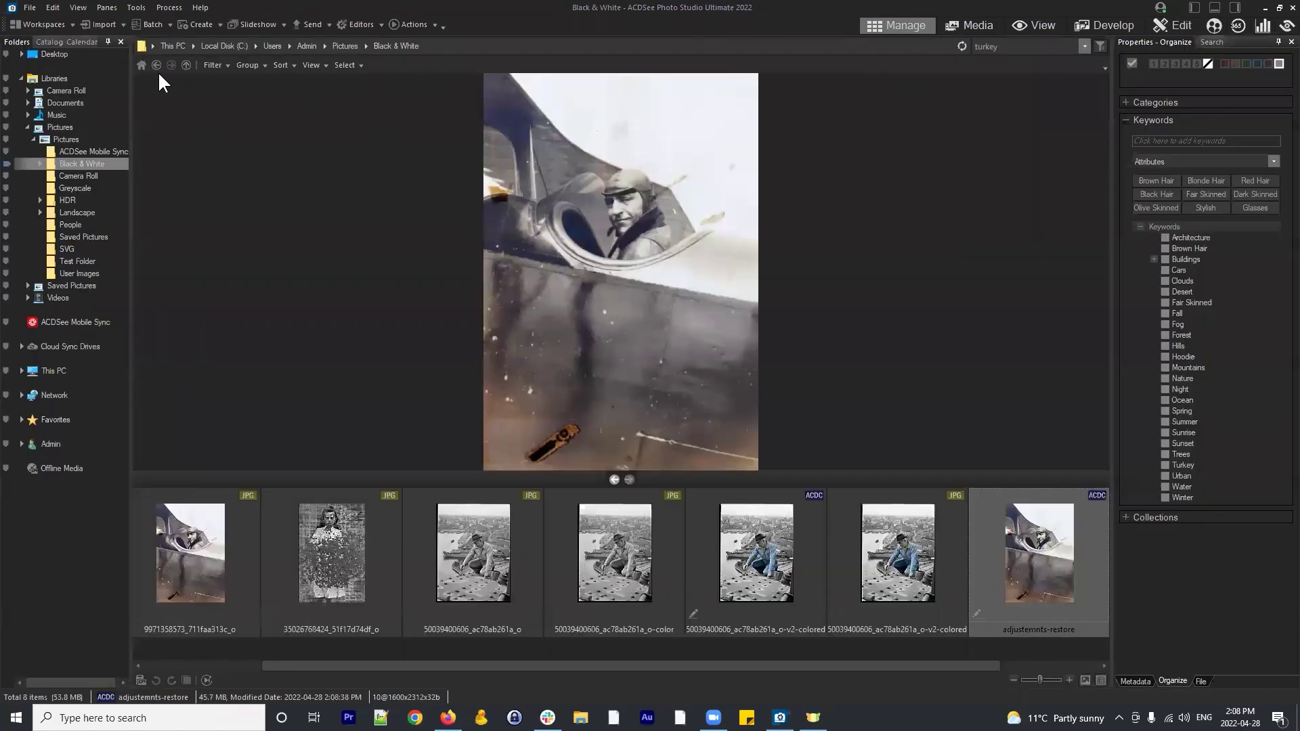
click(156, 64)
click(208, 532)
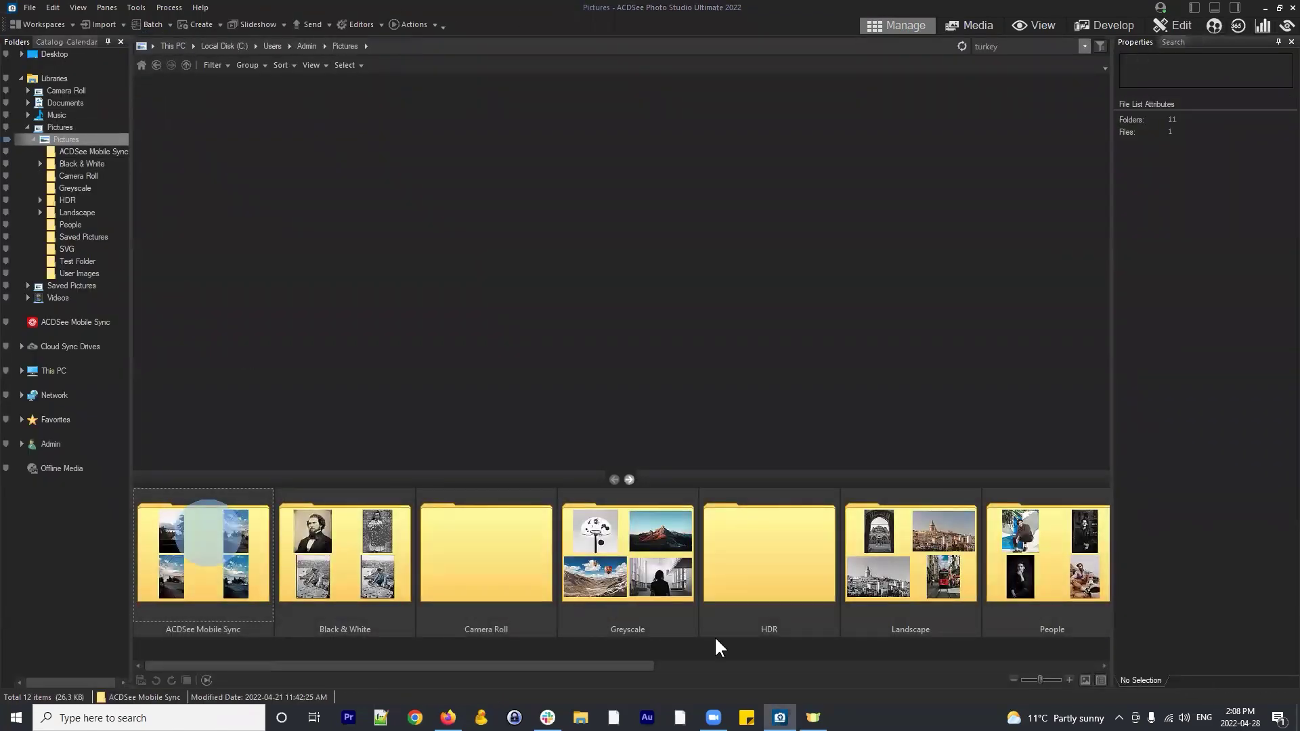
scroll(739, 589, down, 2)
double_click(746, 541)
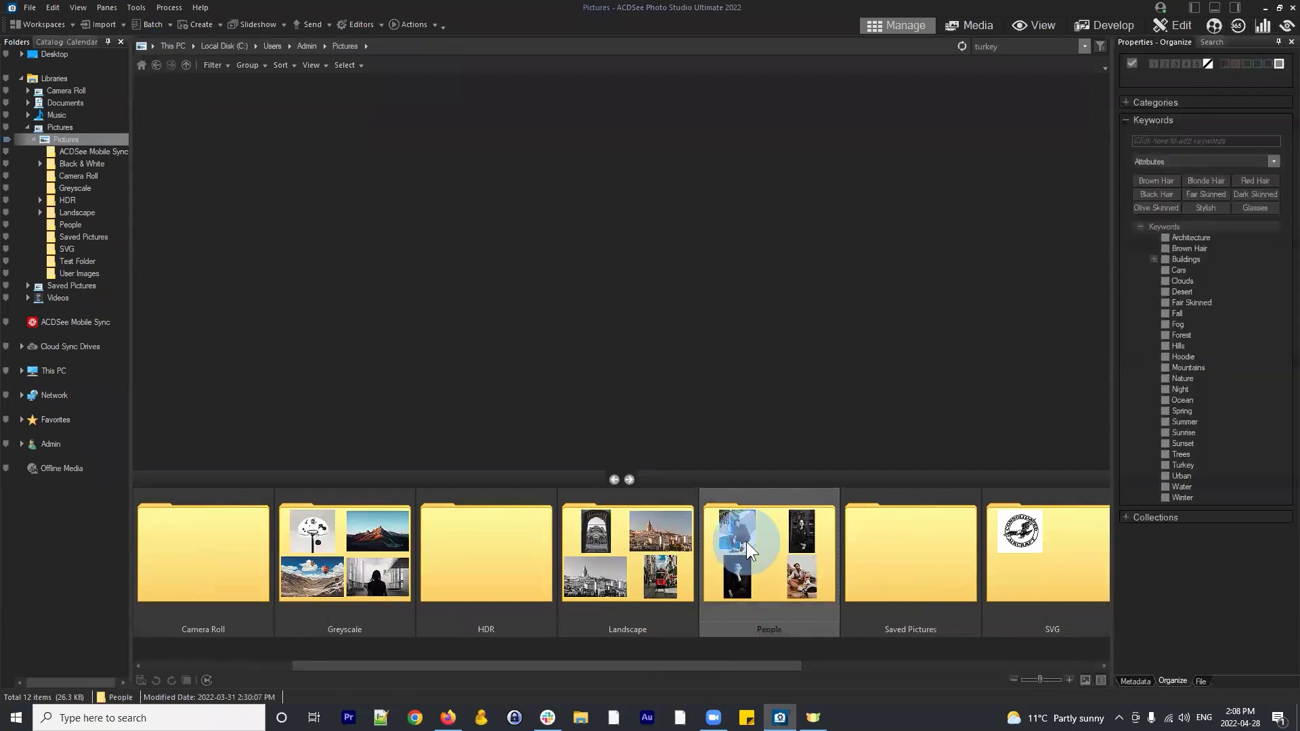
Find the Mitchell 003 portrait in the People folder and open it in Edit mode
scroll(710, 518, down, 12)
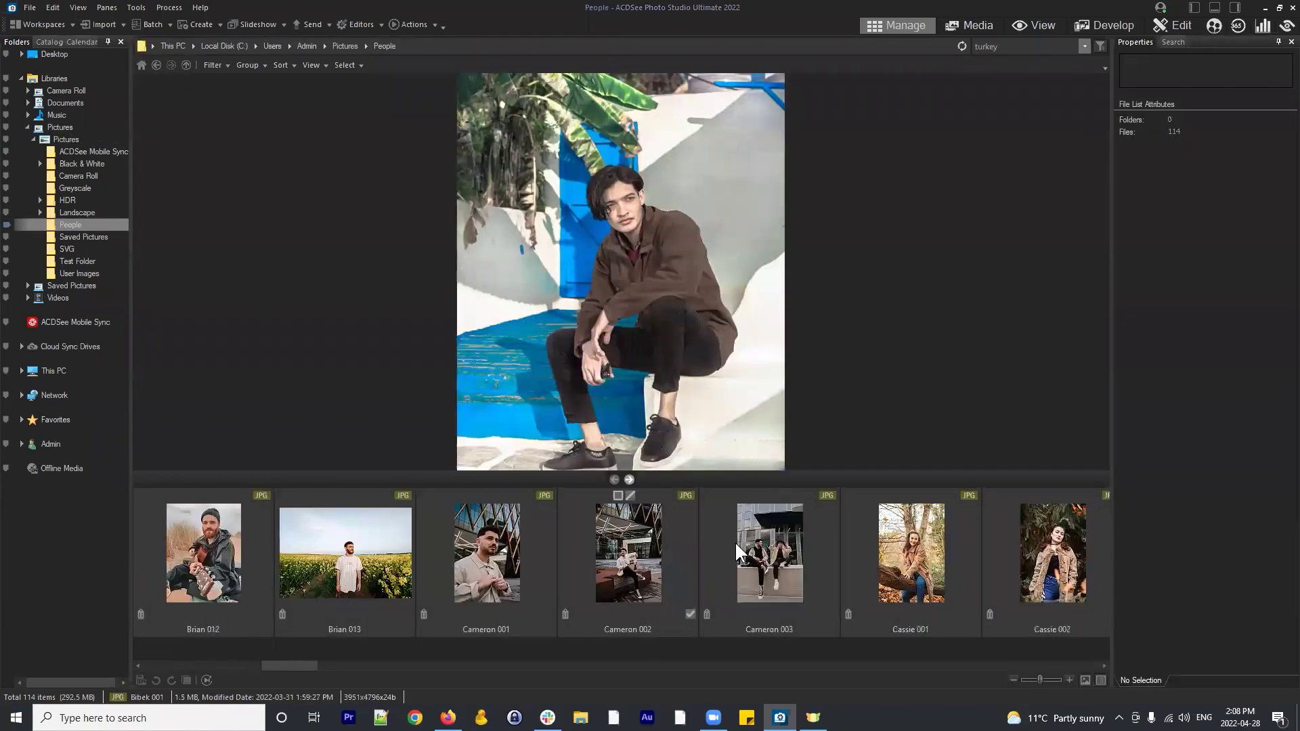
scroll(835, 569, down, 12)
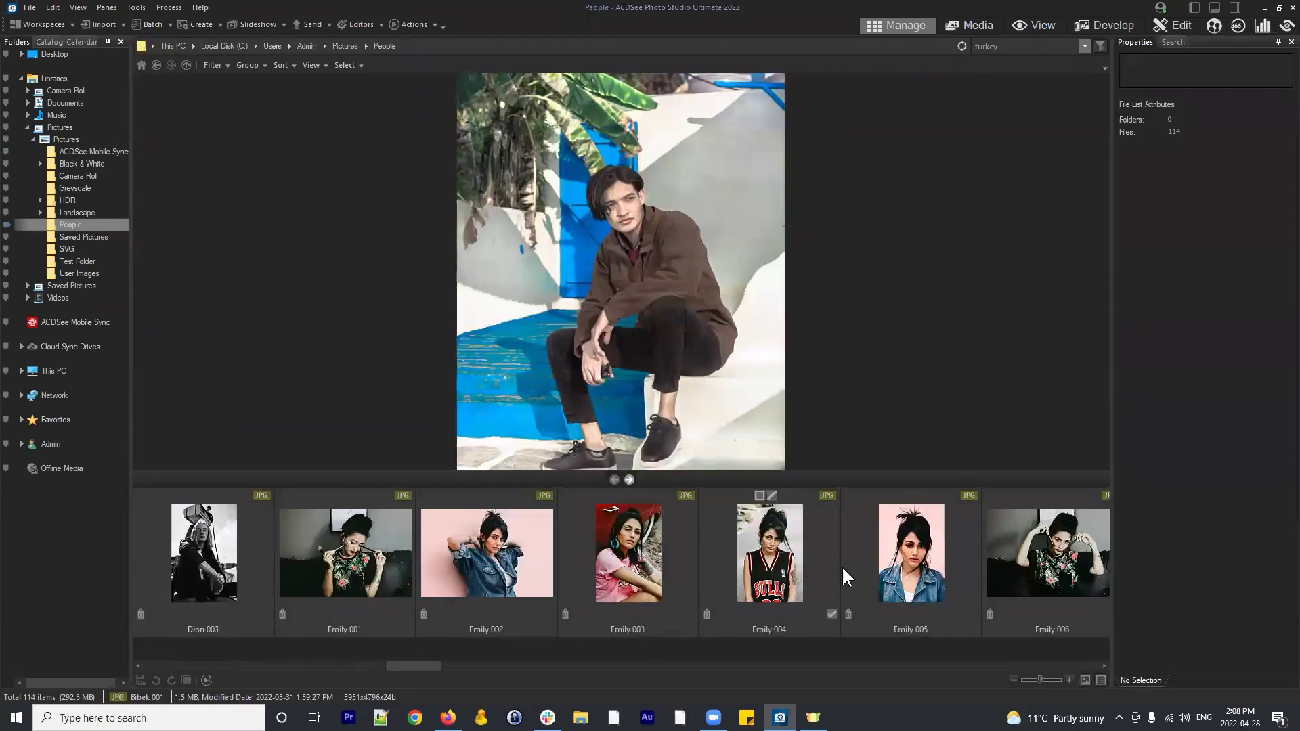
scroll(819, 558, down, 12)
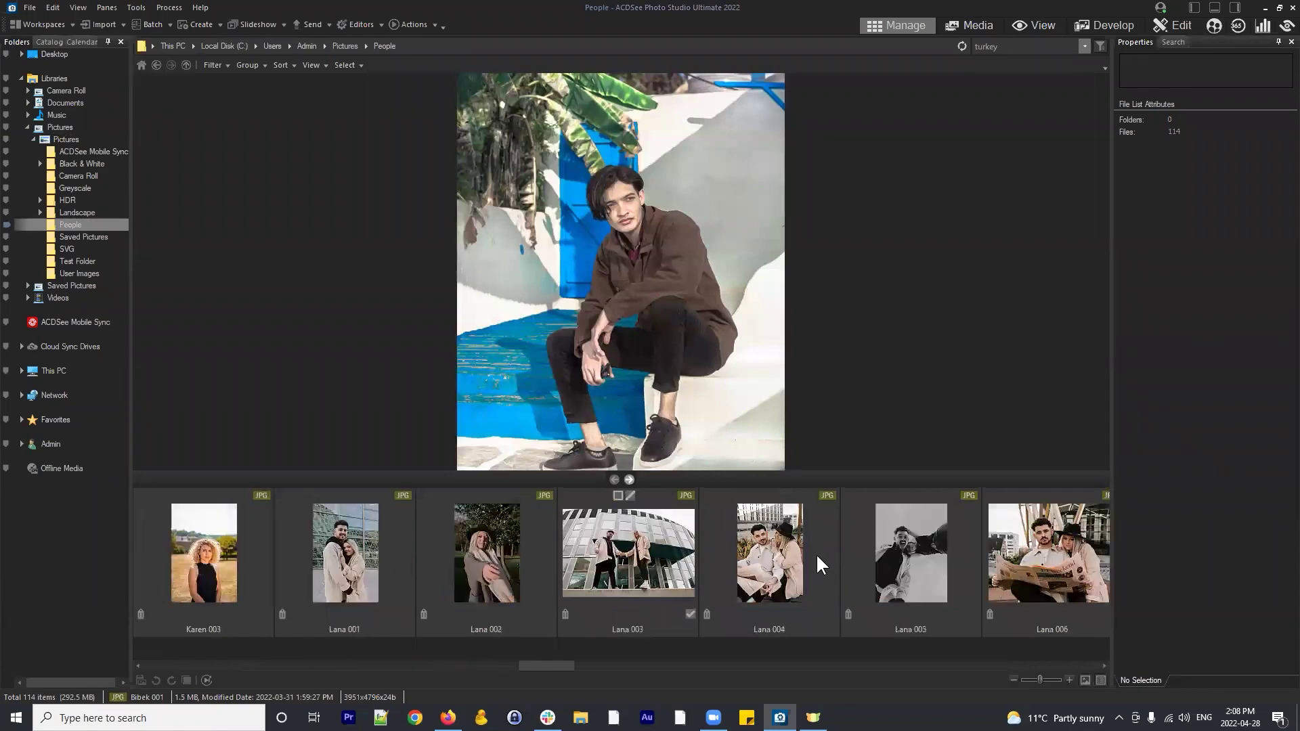
scroll(817, 567, down, 12)
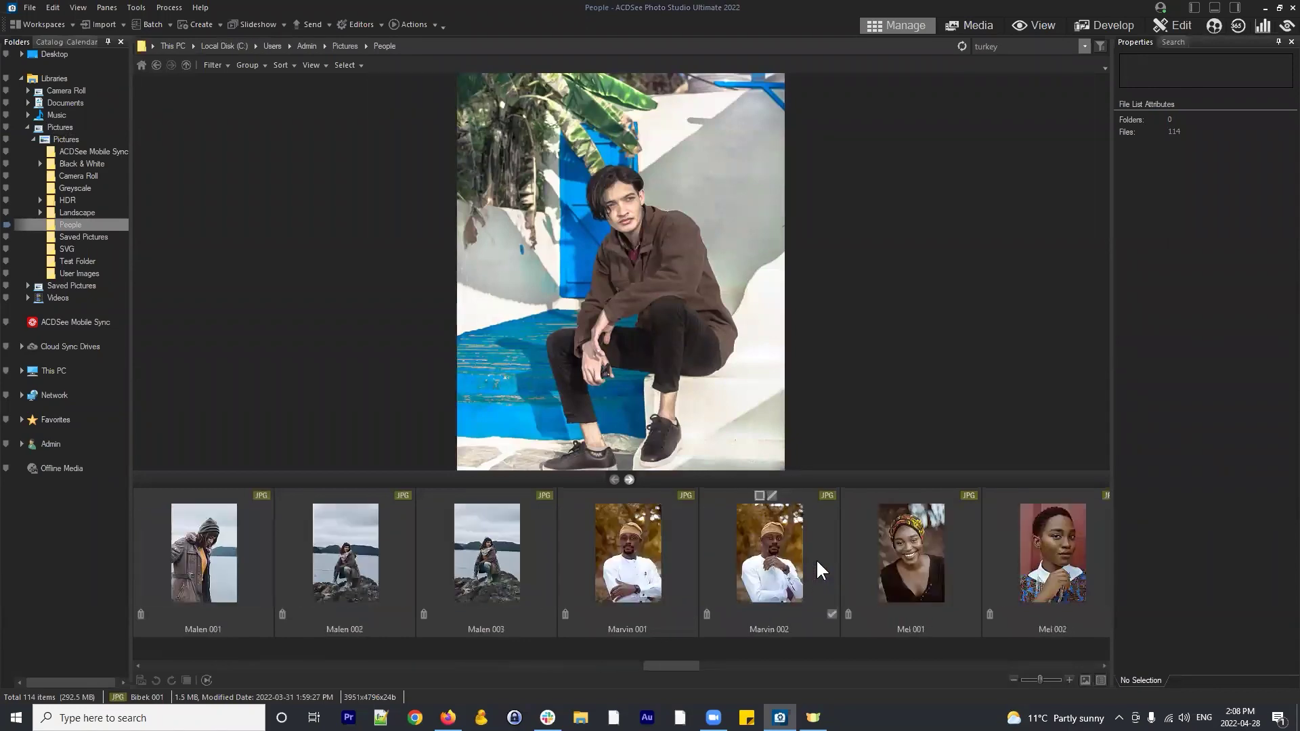
scroll(817, 562, up, 5)
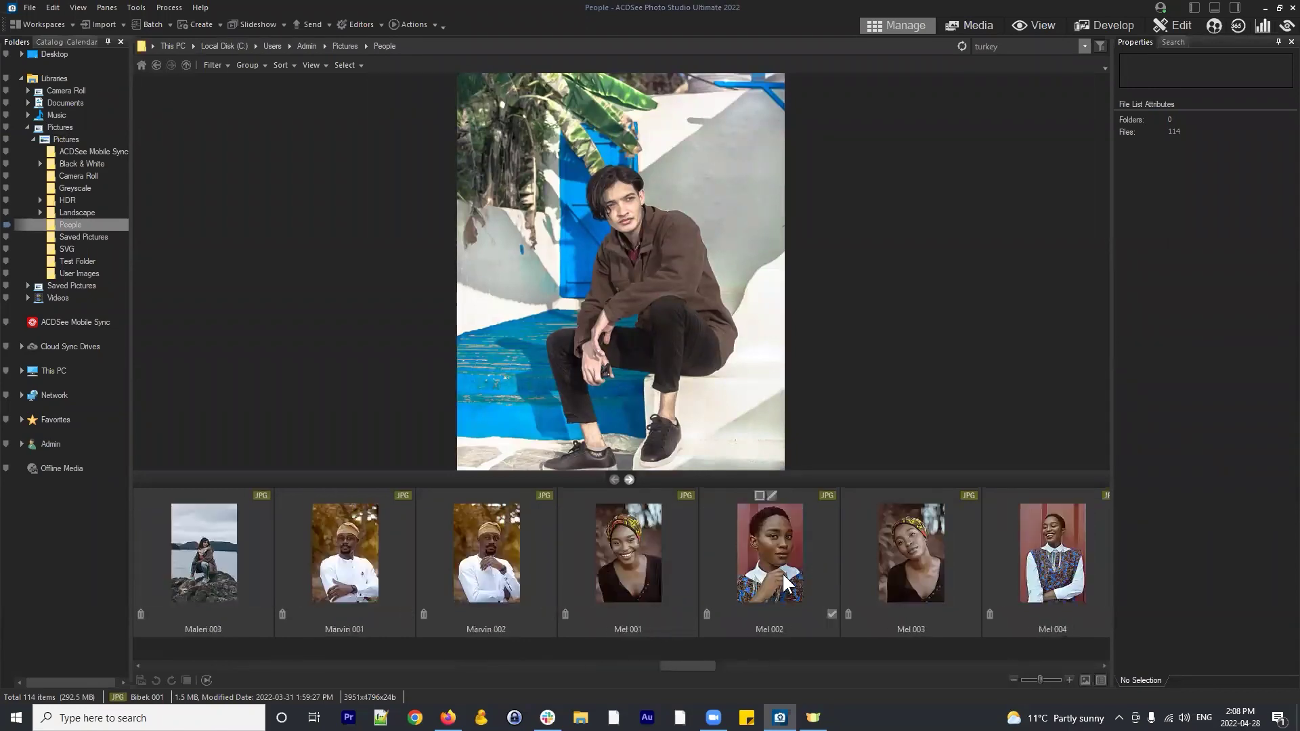
scroll(781, 568, down, 6)
scroll(948, 575, down, 3)
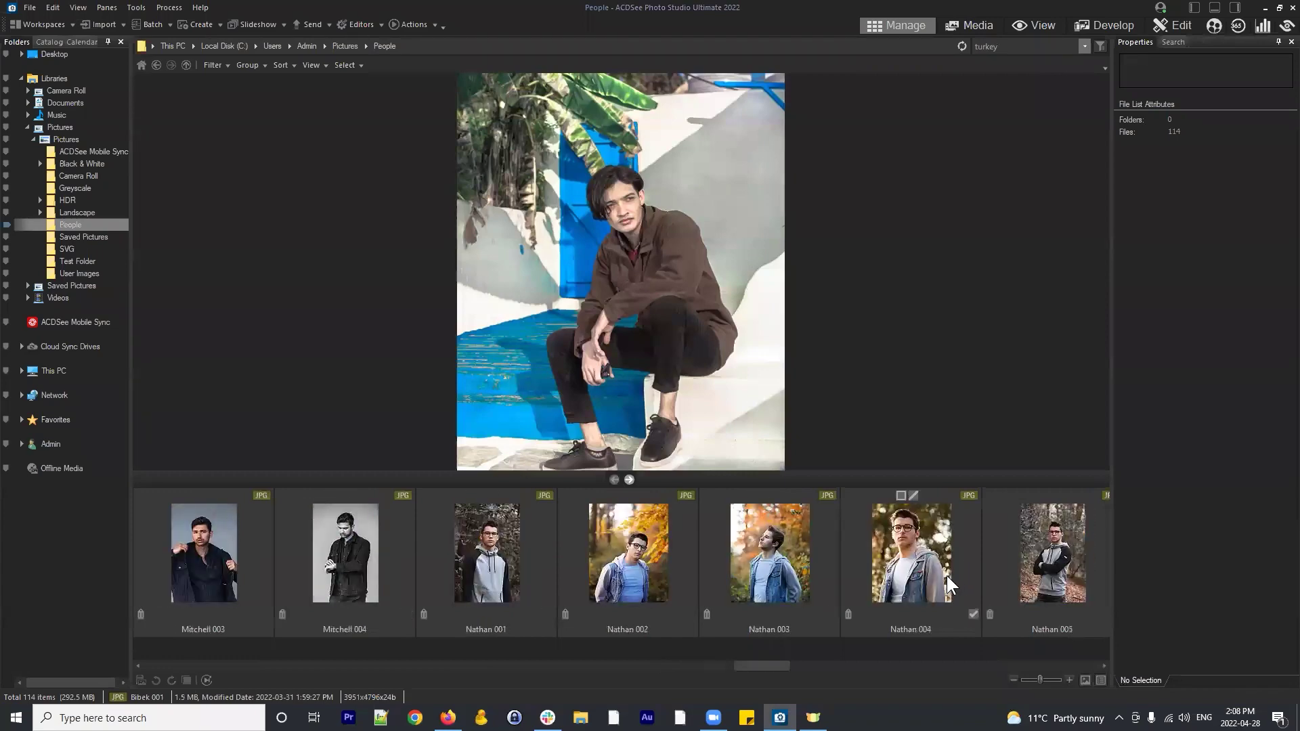
scroll(856, 571, up, 6)
scroll(855, 566, down, 6)
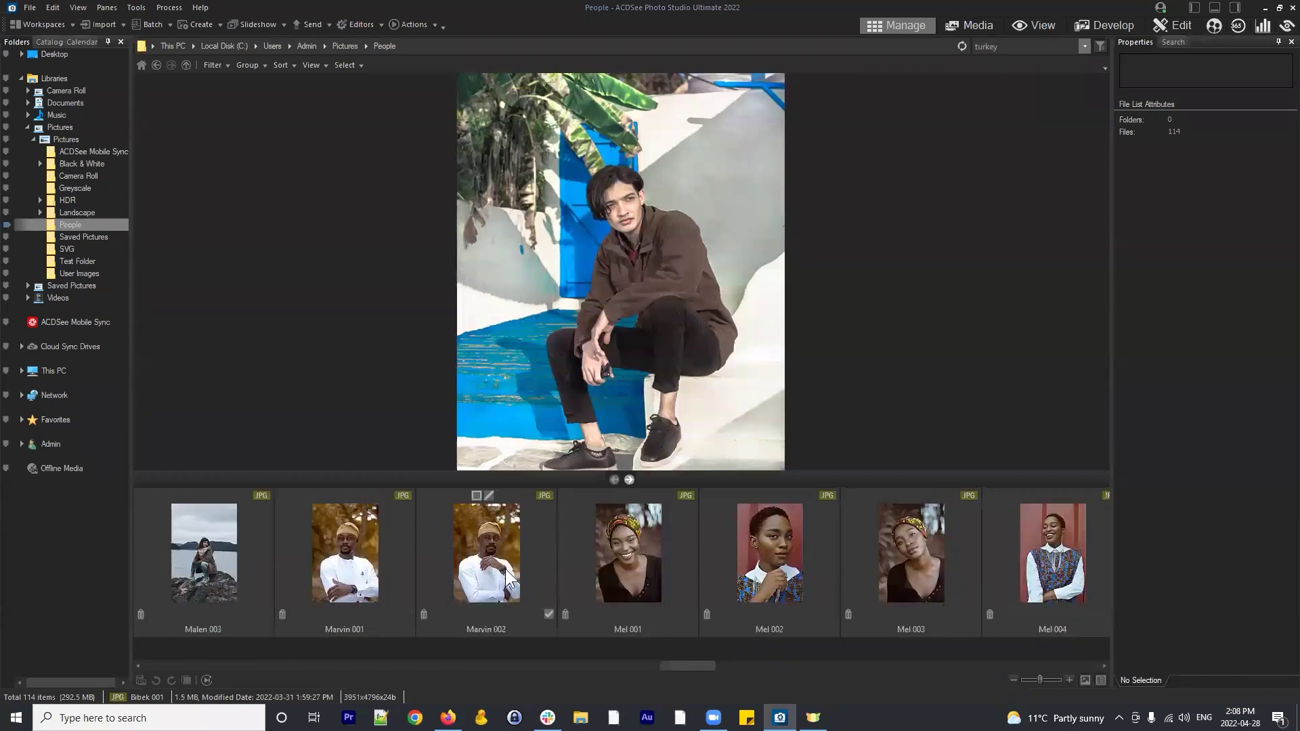
scroll(878, 562, up, 2)
click(653, 566)
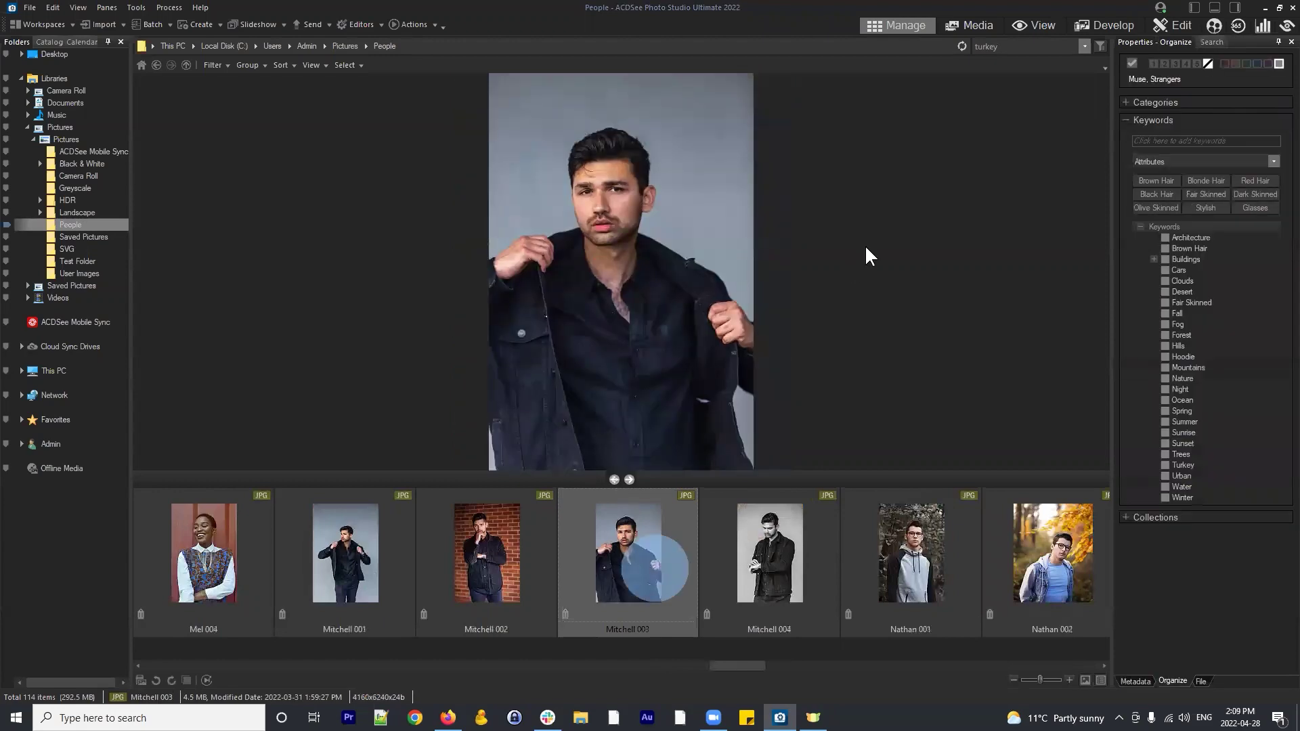
click(1173, 25)
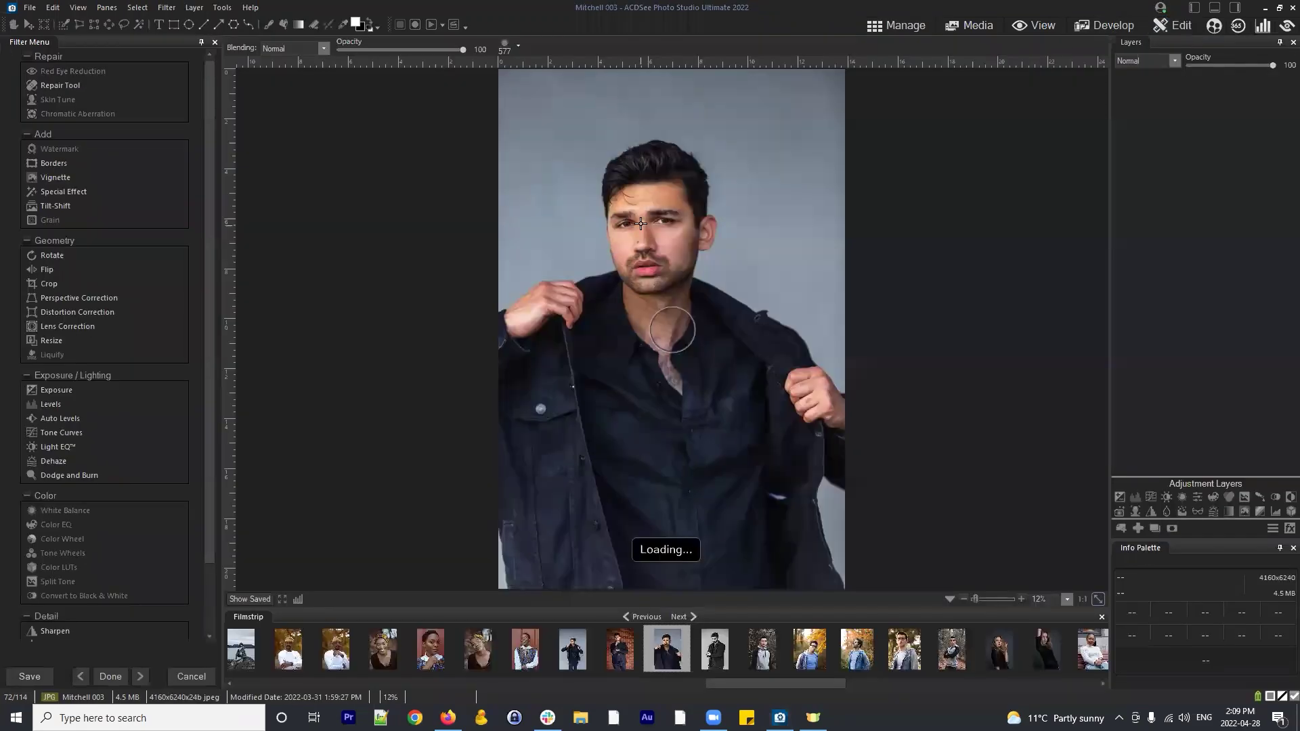
Add a Vibrance adjustment layer above the Mitchell 003.jpg layer
scroll(700, 231, up, 4)
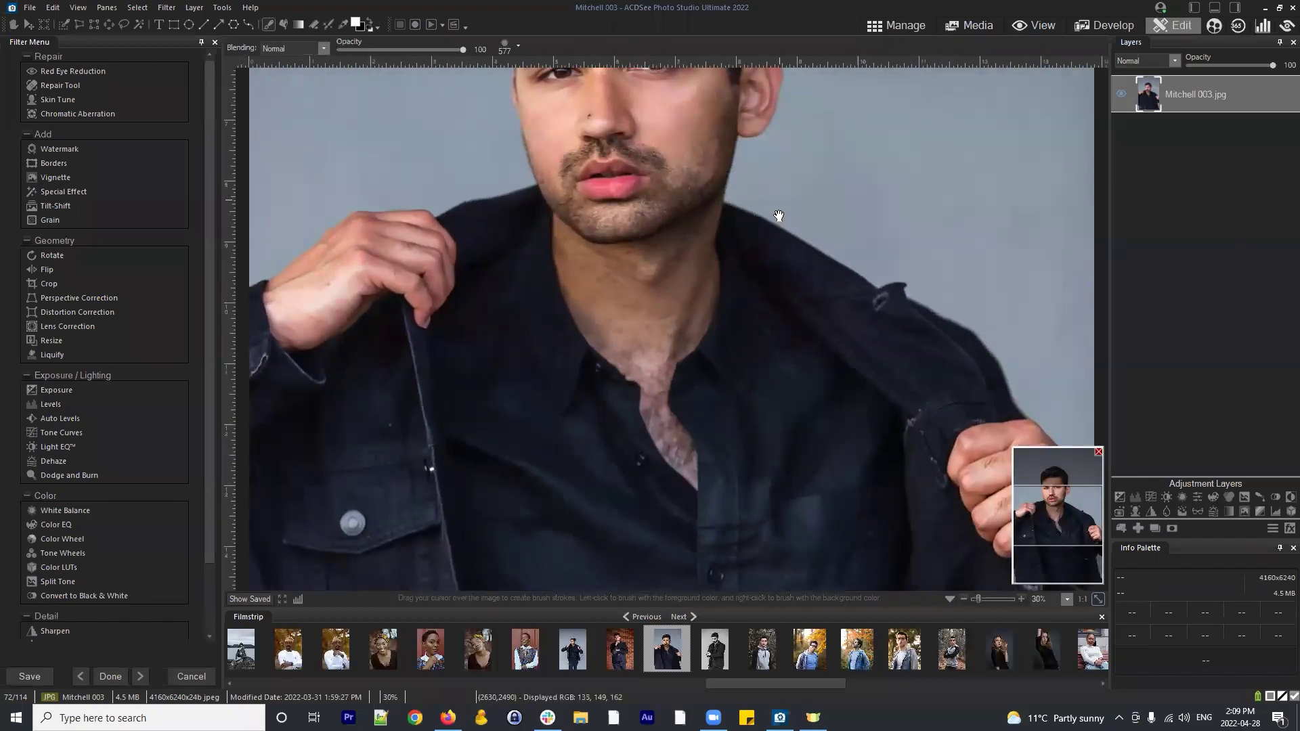
scroll(768, 299, up, 2)
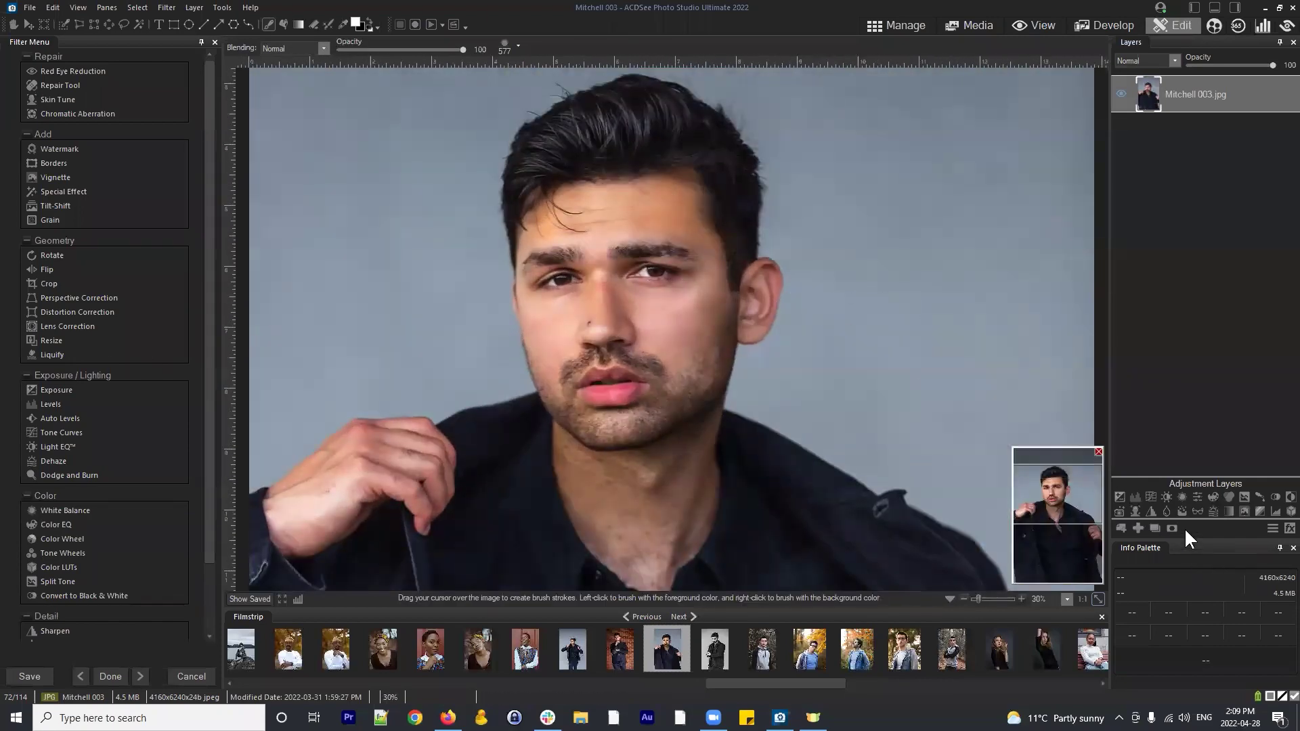
click(1197, 497)
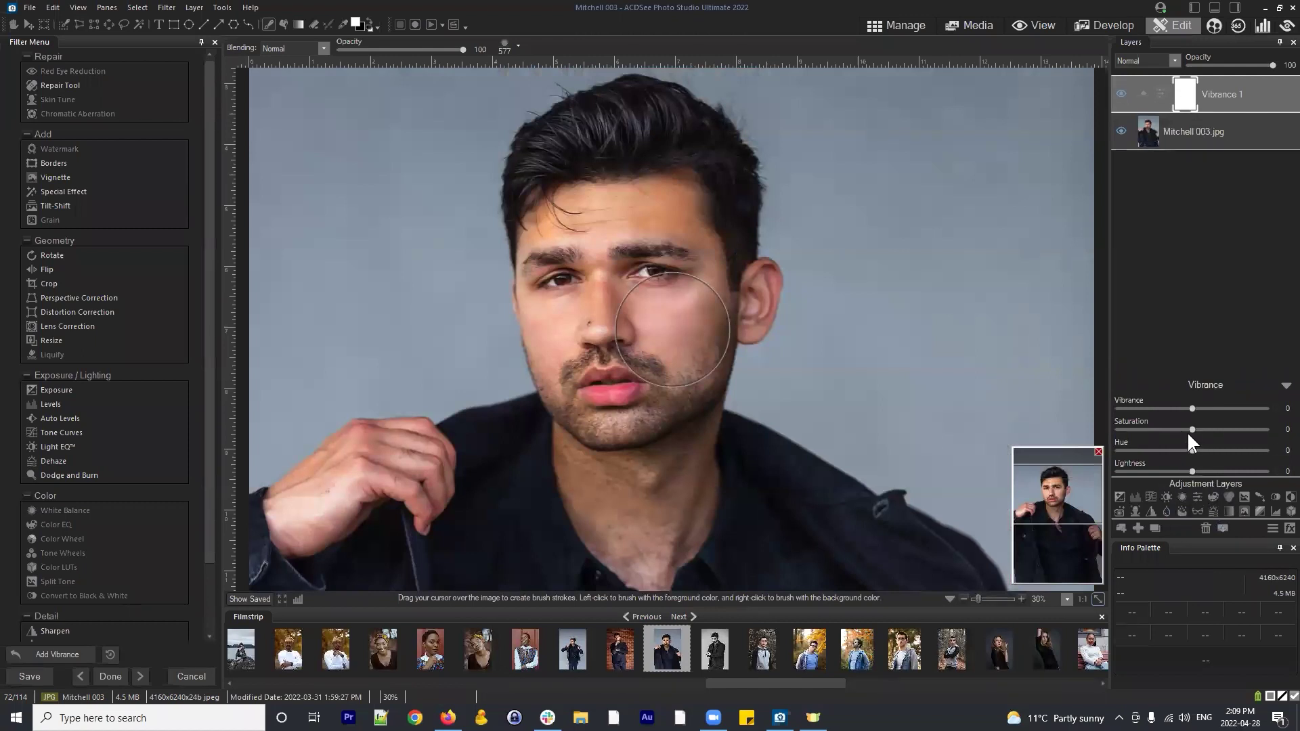
Compare the Vibrance 1 layer's Saturation at 100 and -100, and reset it to 0
drag(1190, 429, 1267, 429)
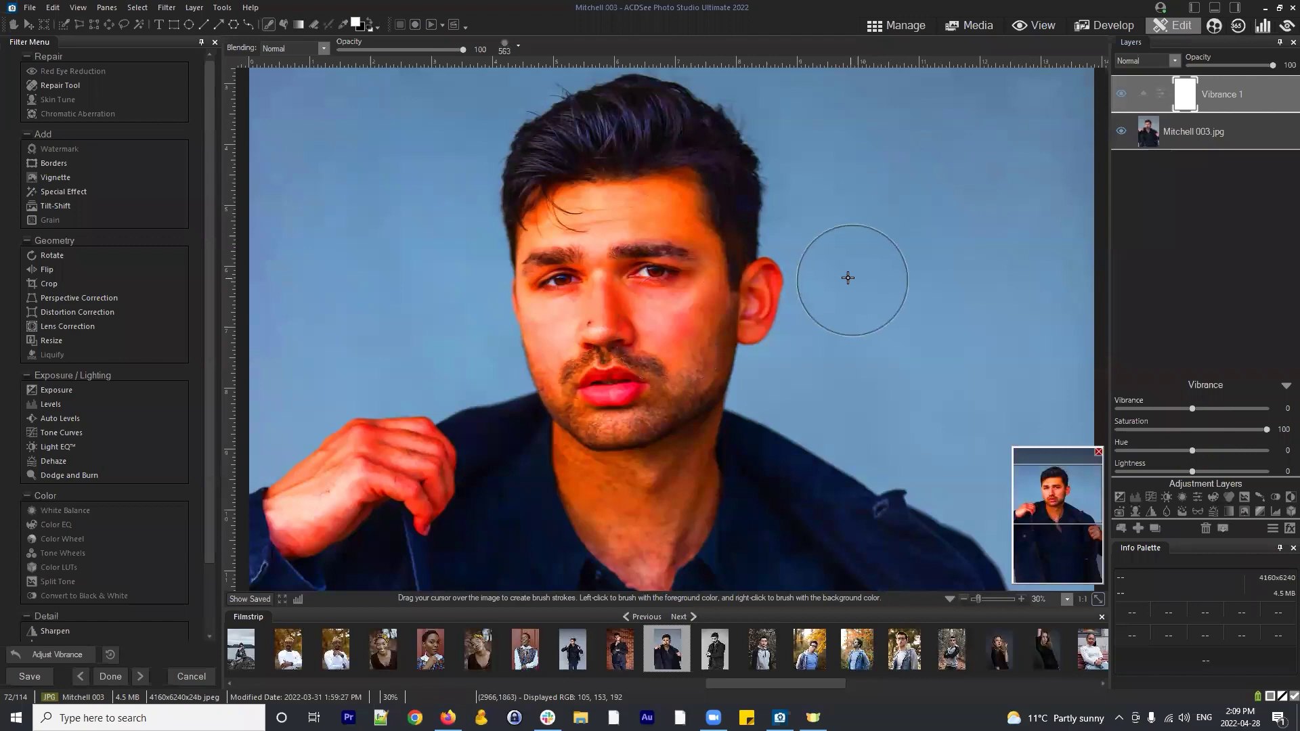
scroll(845, 276, down, 1)
scroll(800, 282, down, 1)
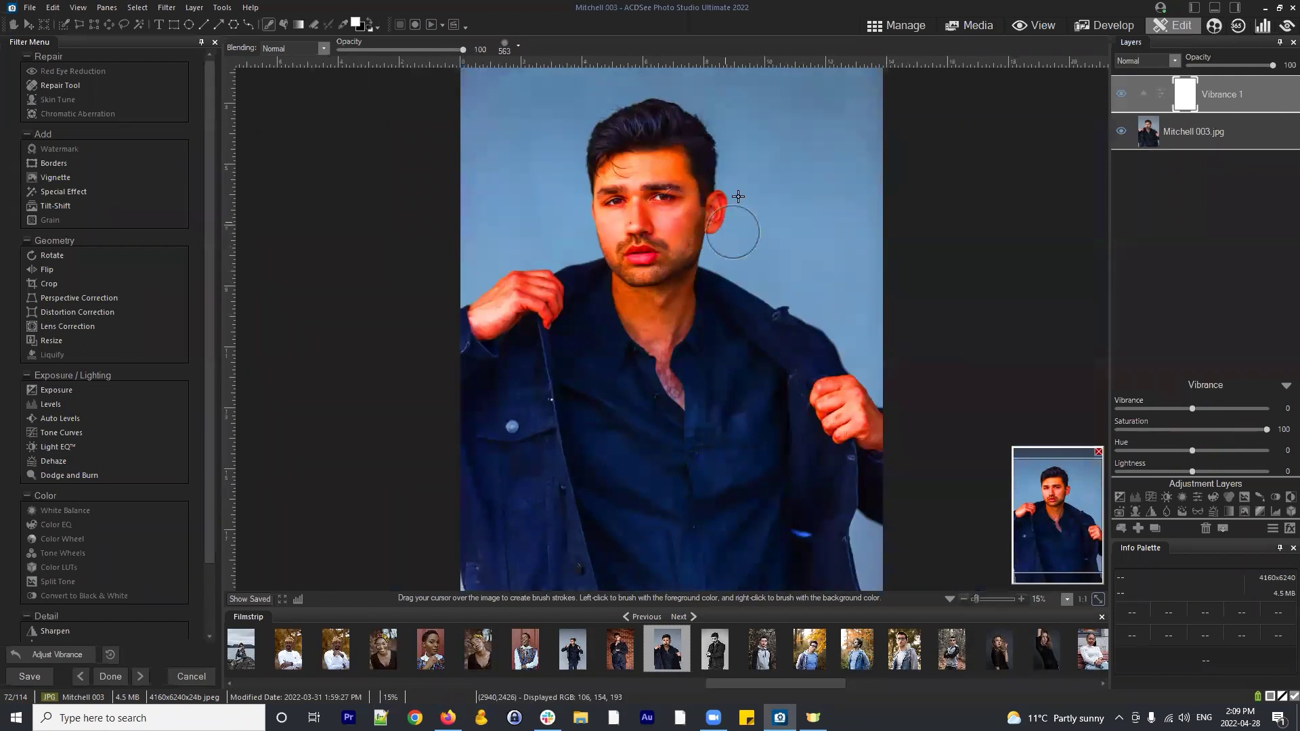
double_click(1211, 426)
drag(1208, 428, 1083, 424)
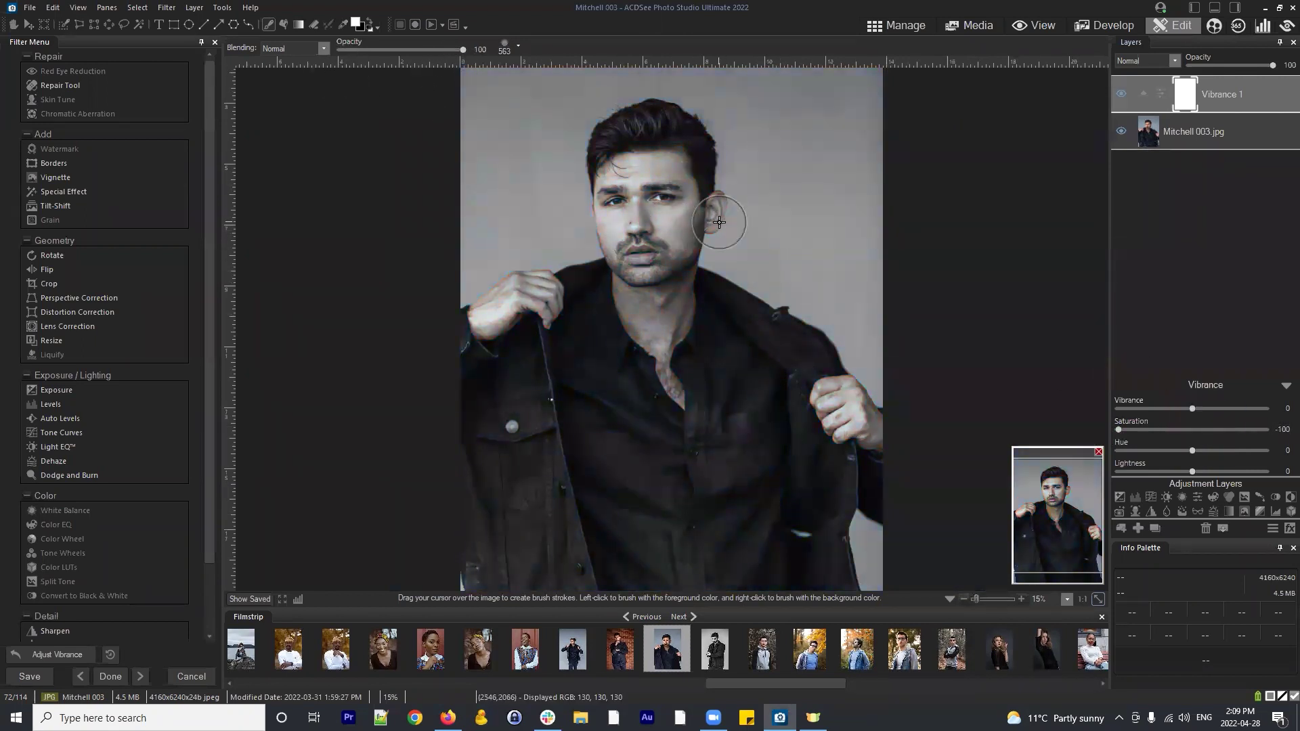
click(1126, 425)
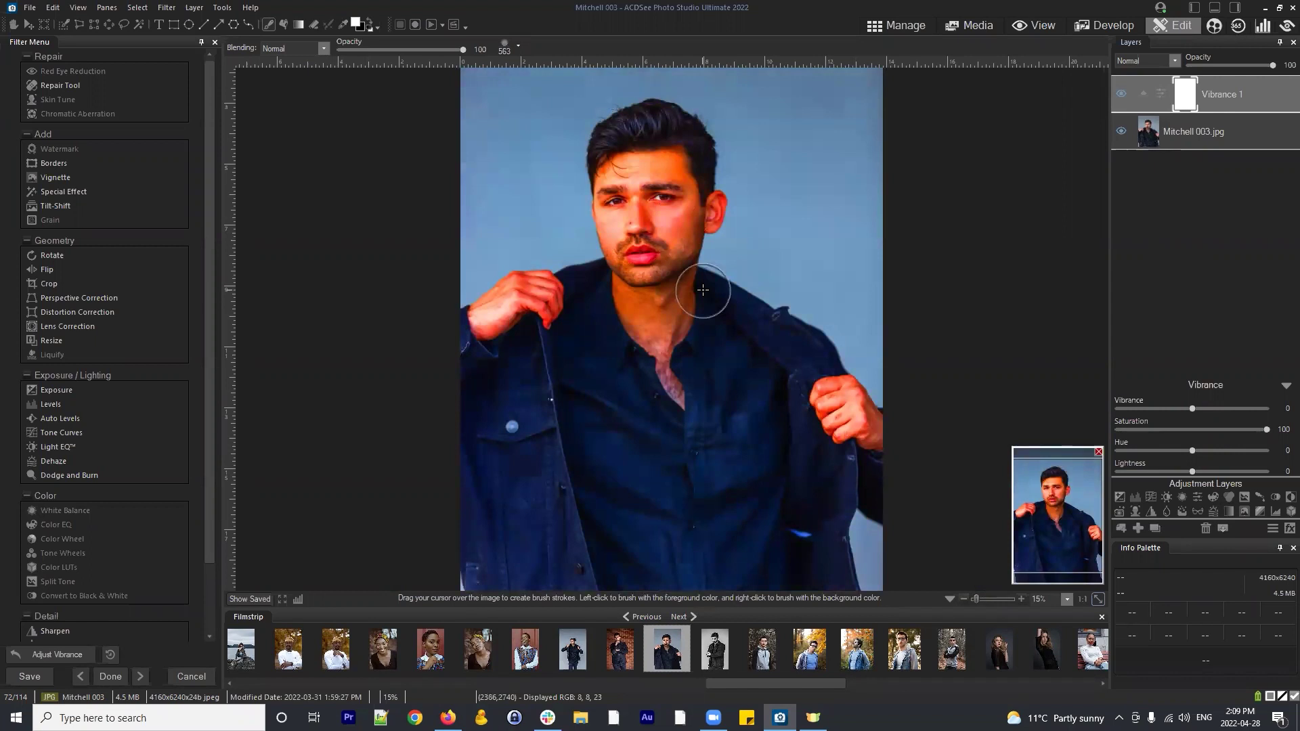
click(1228, 426)
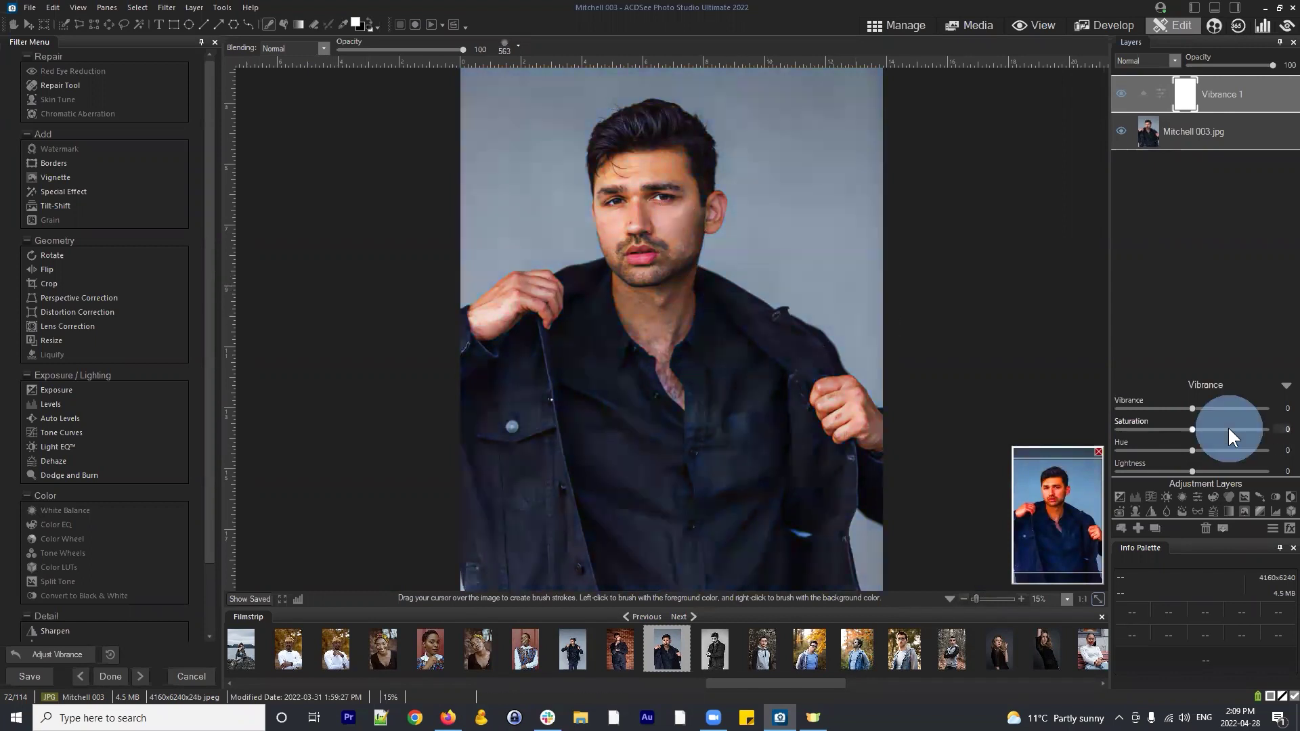
Try the Vibrance 1 layer's Vibrance value at 100 and reset it to 0
drag(1209, 407, 1264, 406)
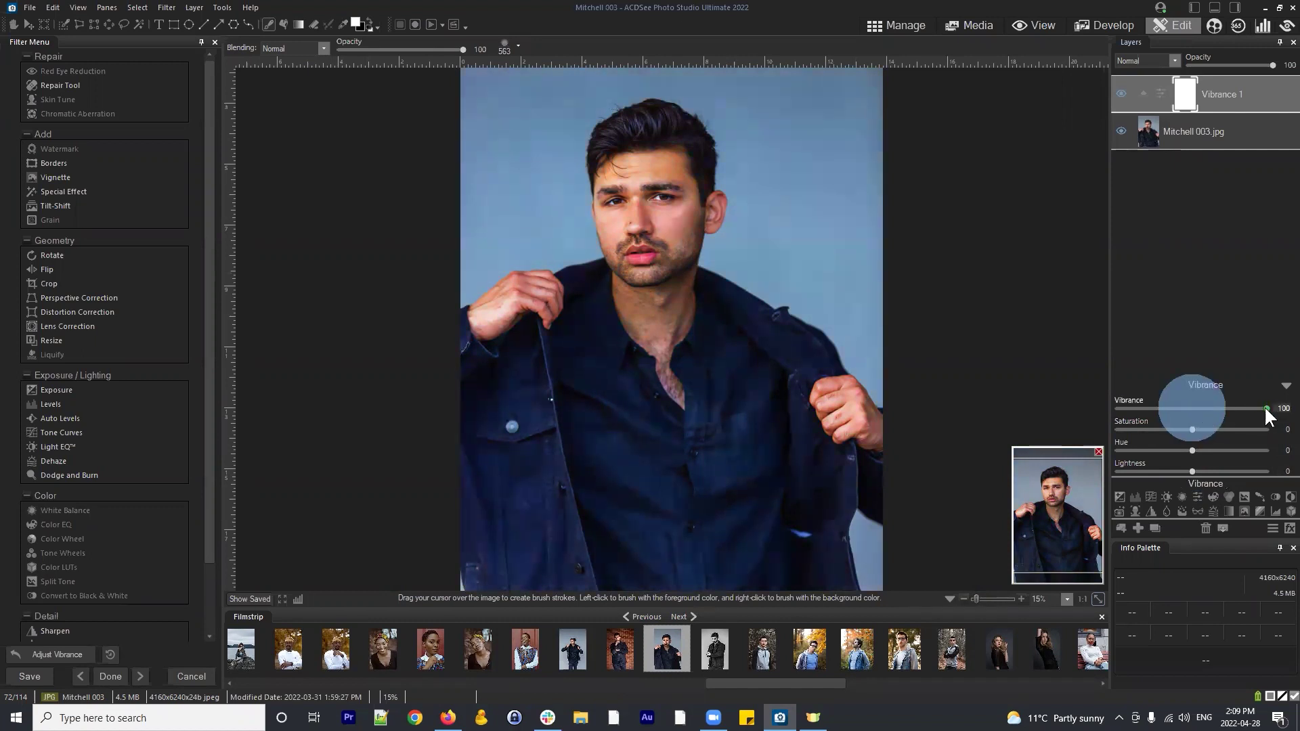
click(1212, 413)
click(1193, 406)
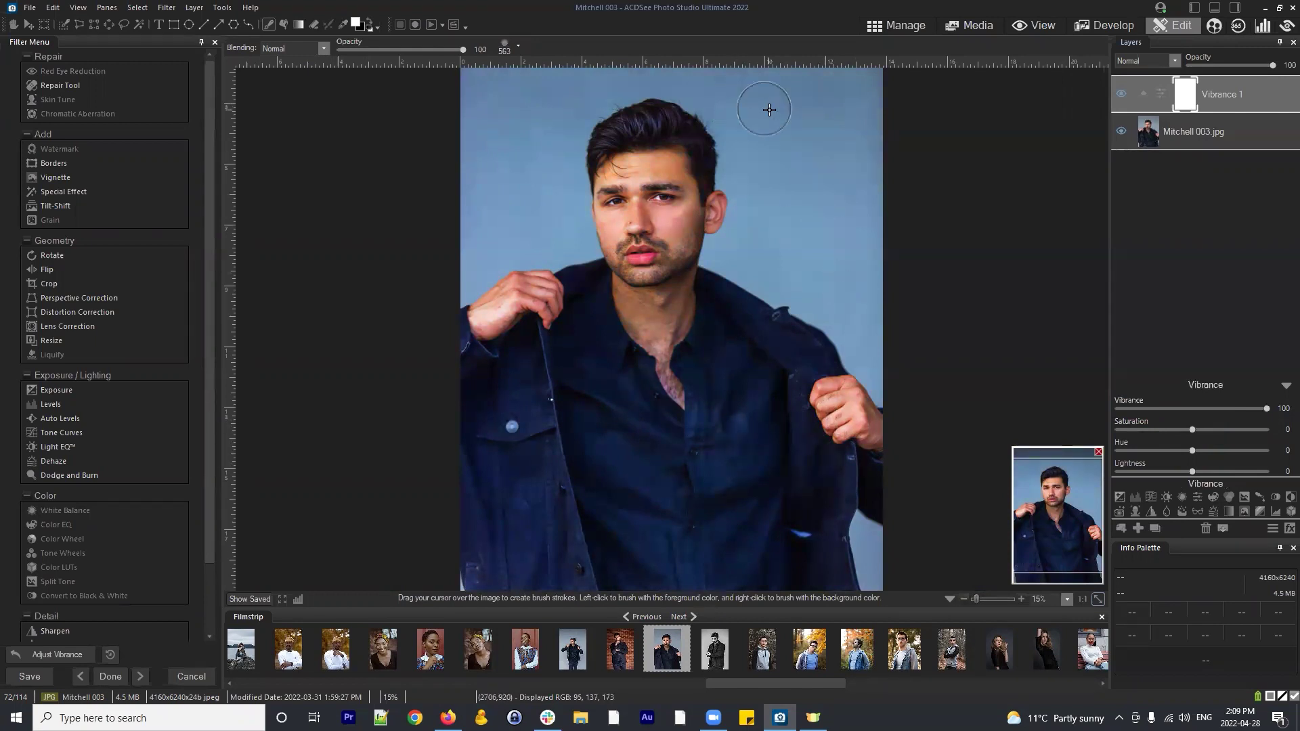
double_click(1203, 408)
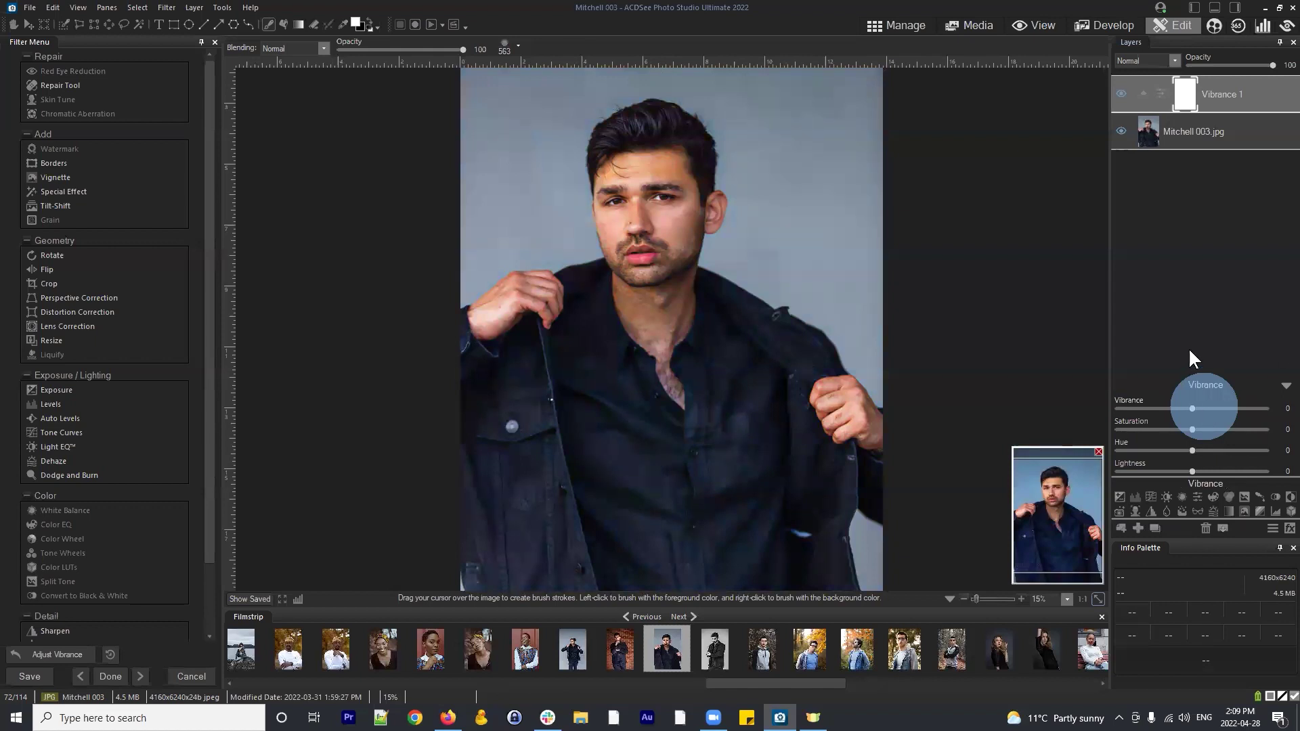
Select the Mitchell 003.jpg layer and sample the skin tone on the man's forehead as the foreground color
click(344, 24)
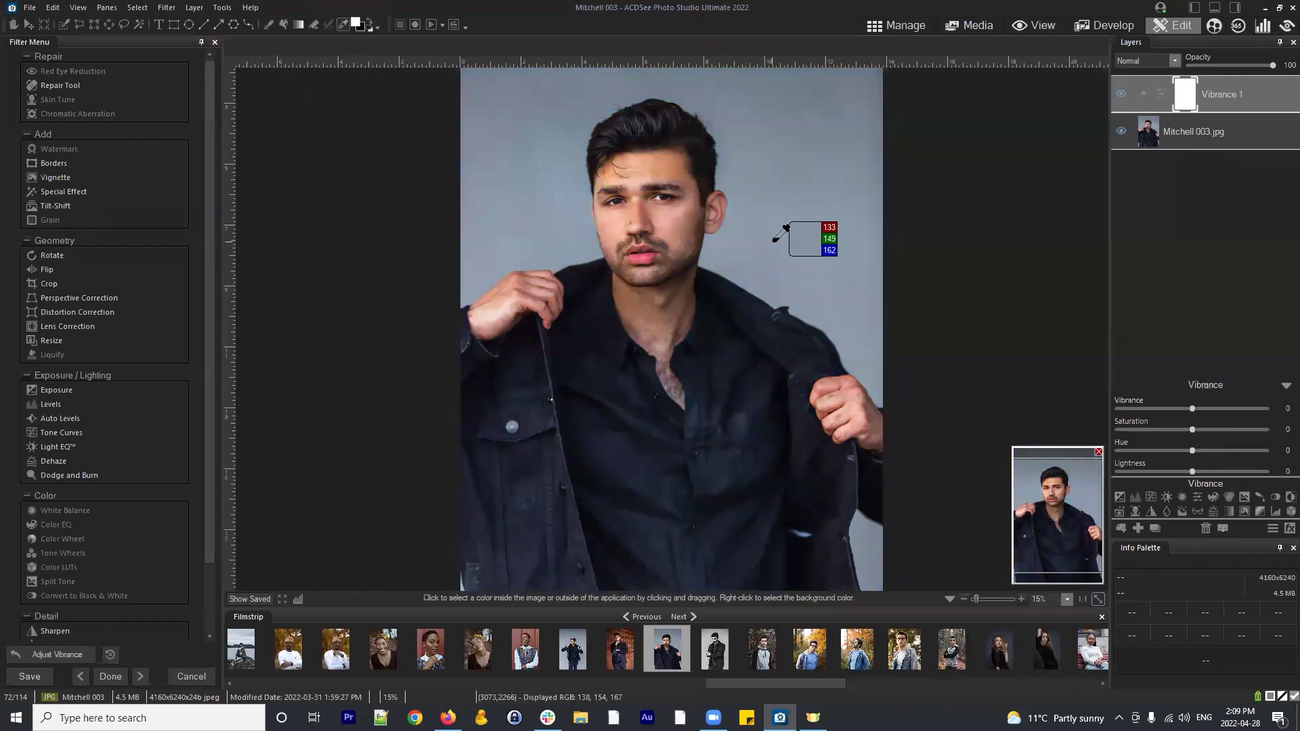
click(662, 170)
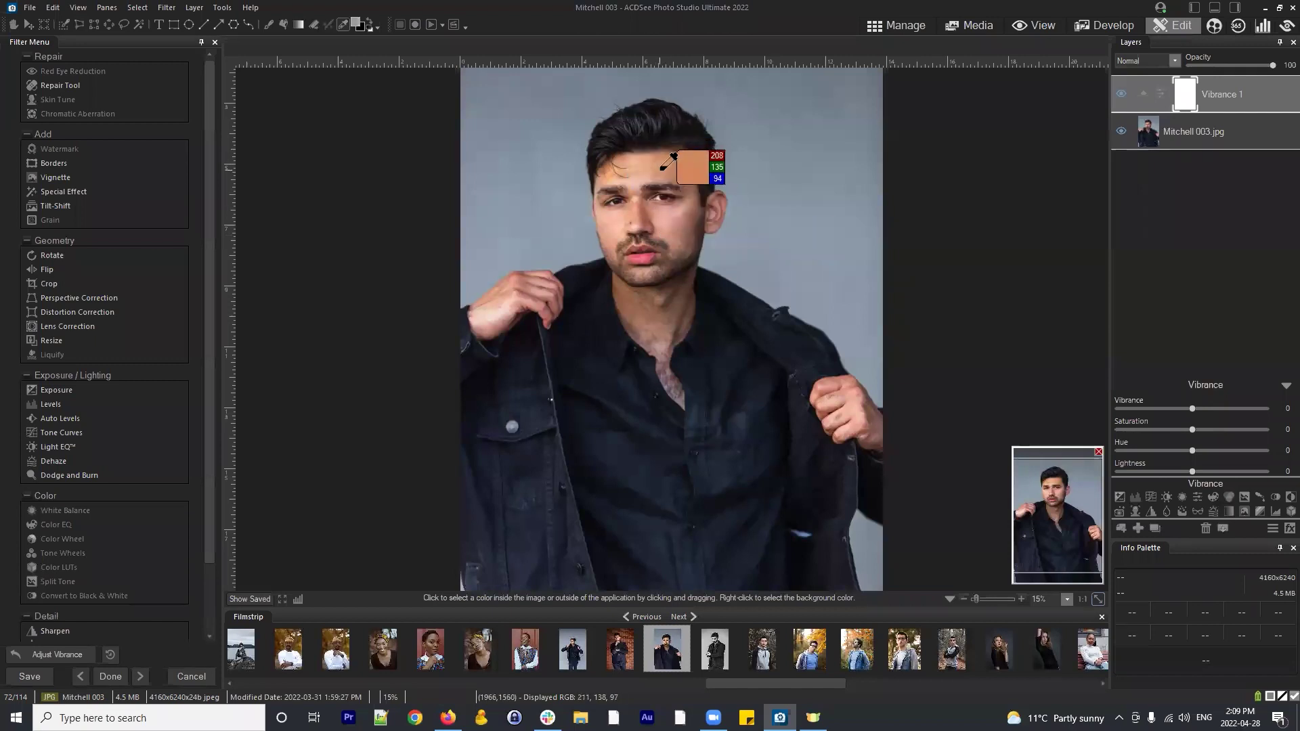
click(662, 170)
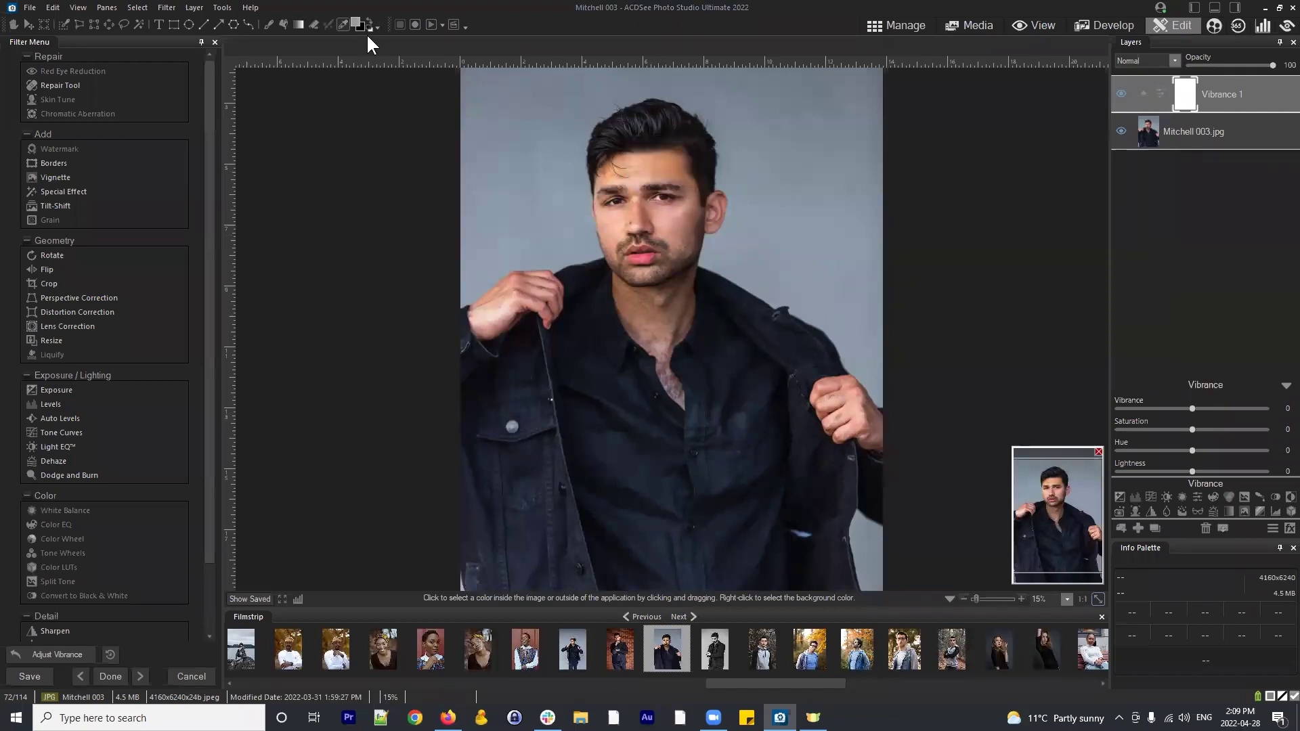
click(1191, 123)
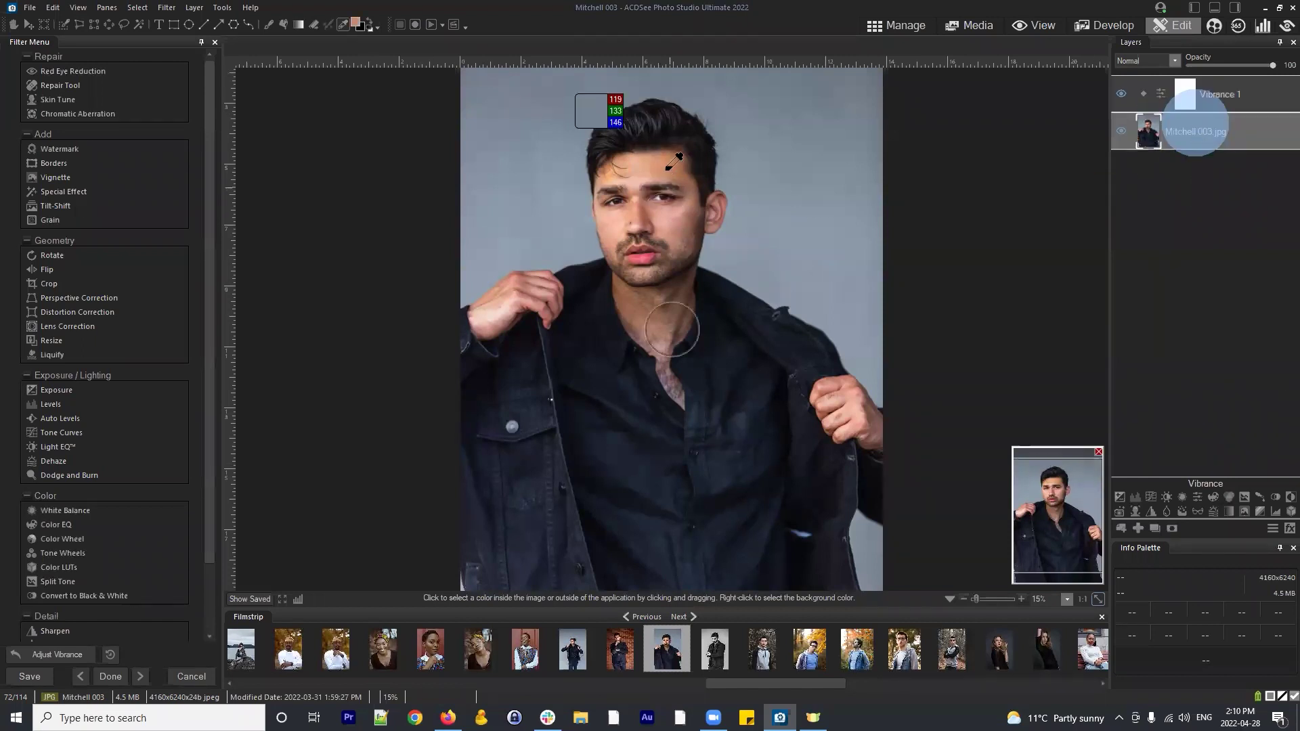
drag(672, 330, 664, 164)
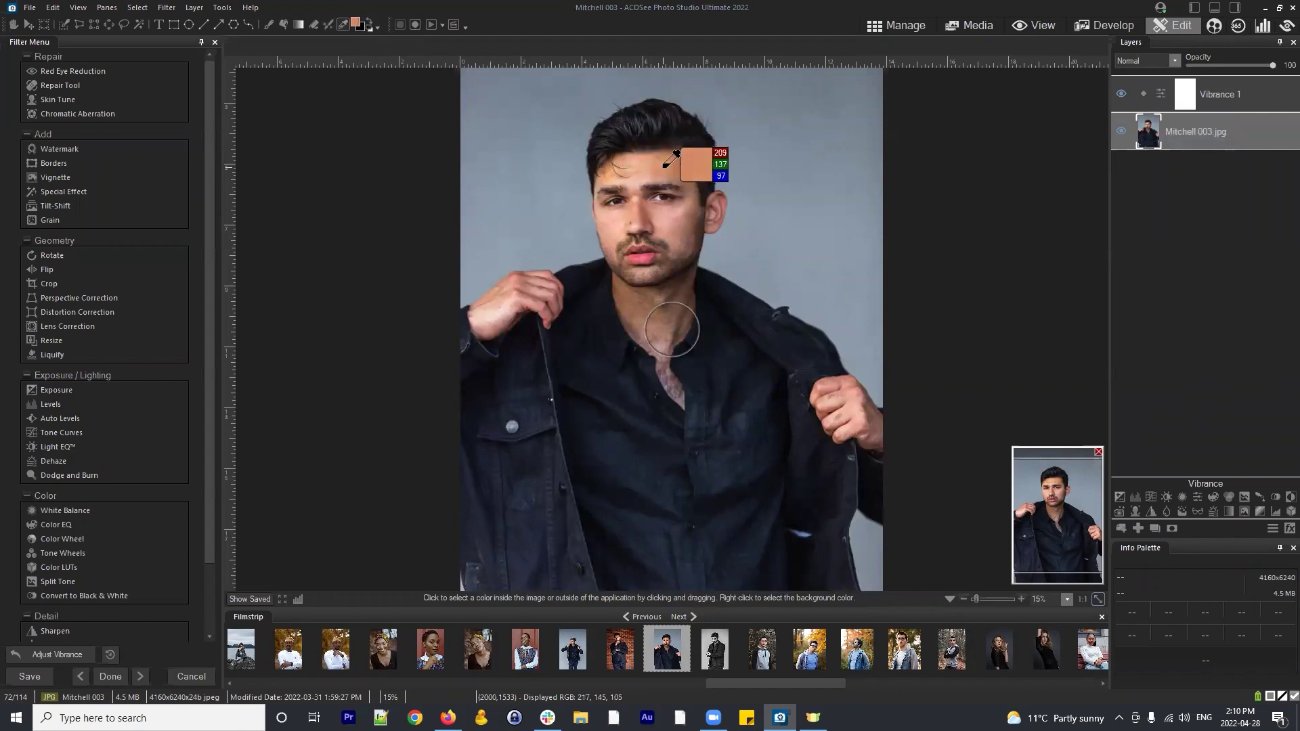
Examine the sampled skin tone's hue and saturation in the foreground color's custom picker and close it without changes
click(355, 20)
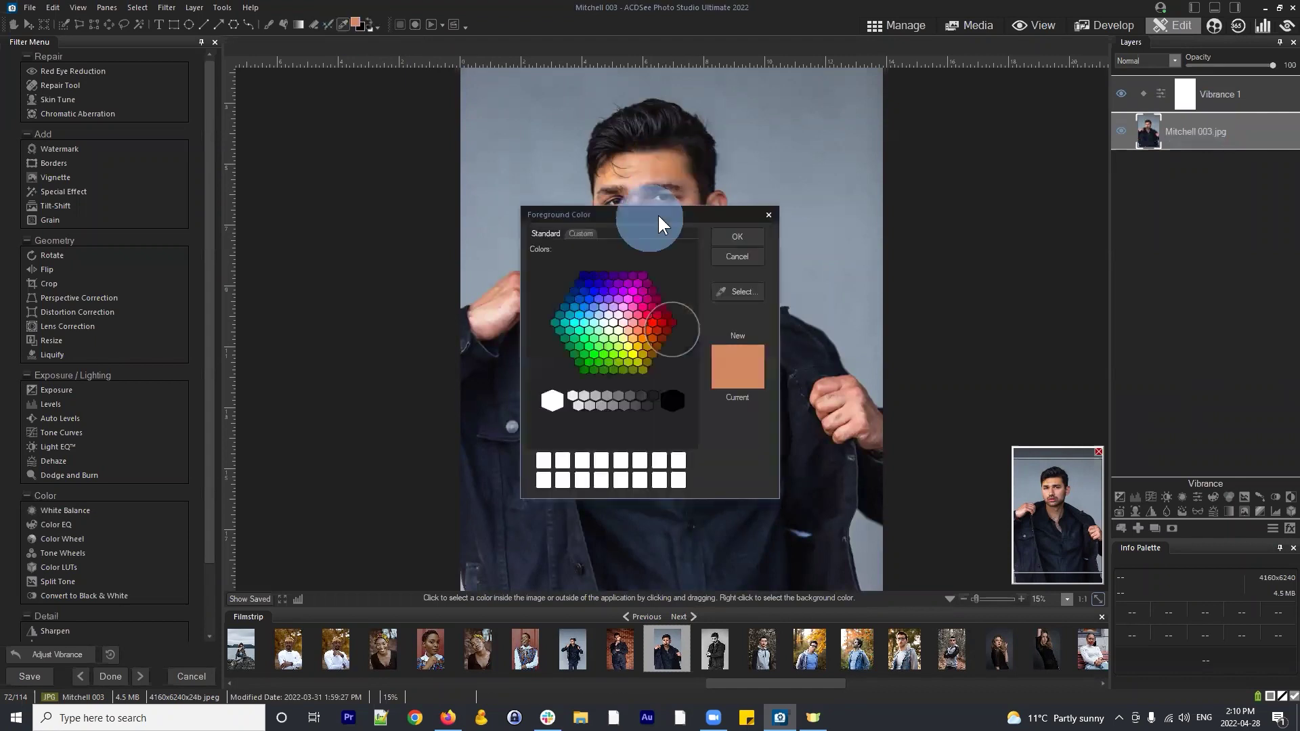
drag(657, 213, 896, 127)
click(820, 148)
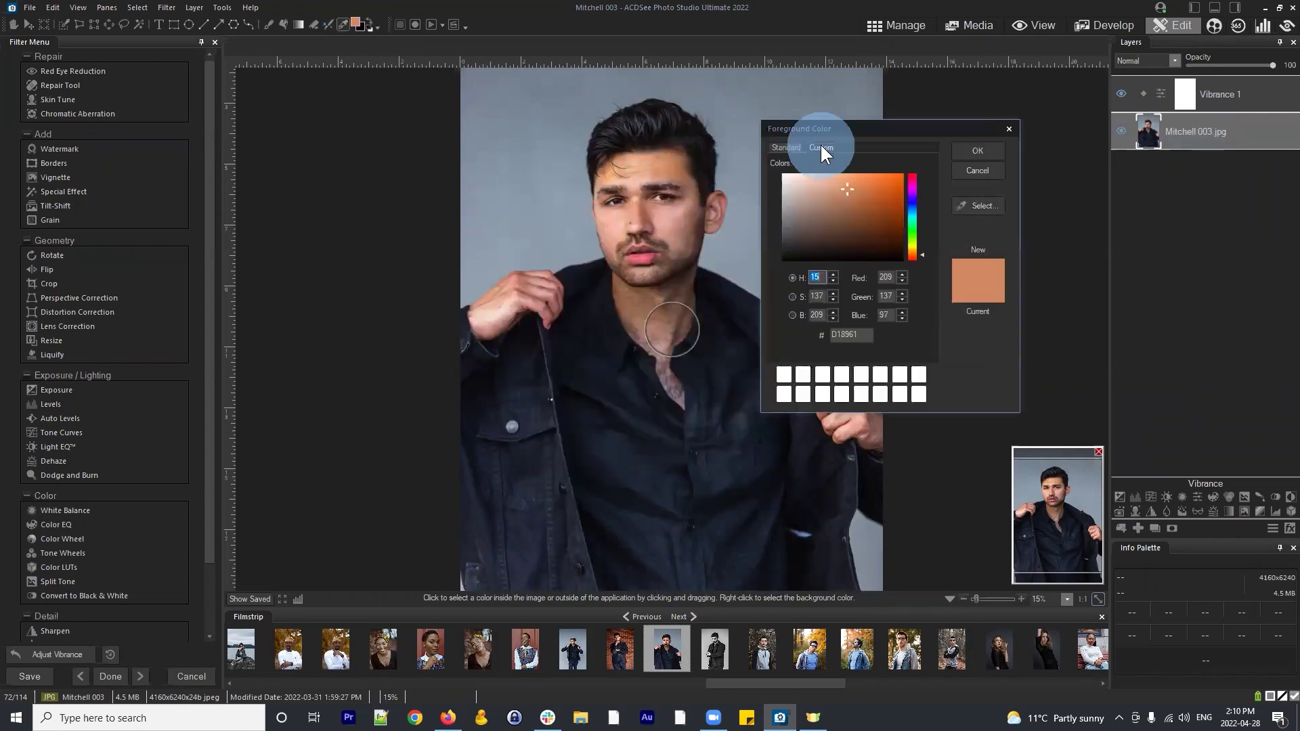
drag(851, 126, 821, 154)
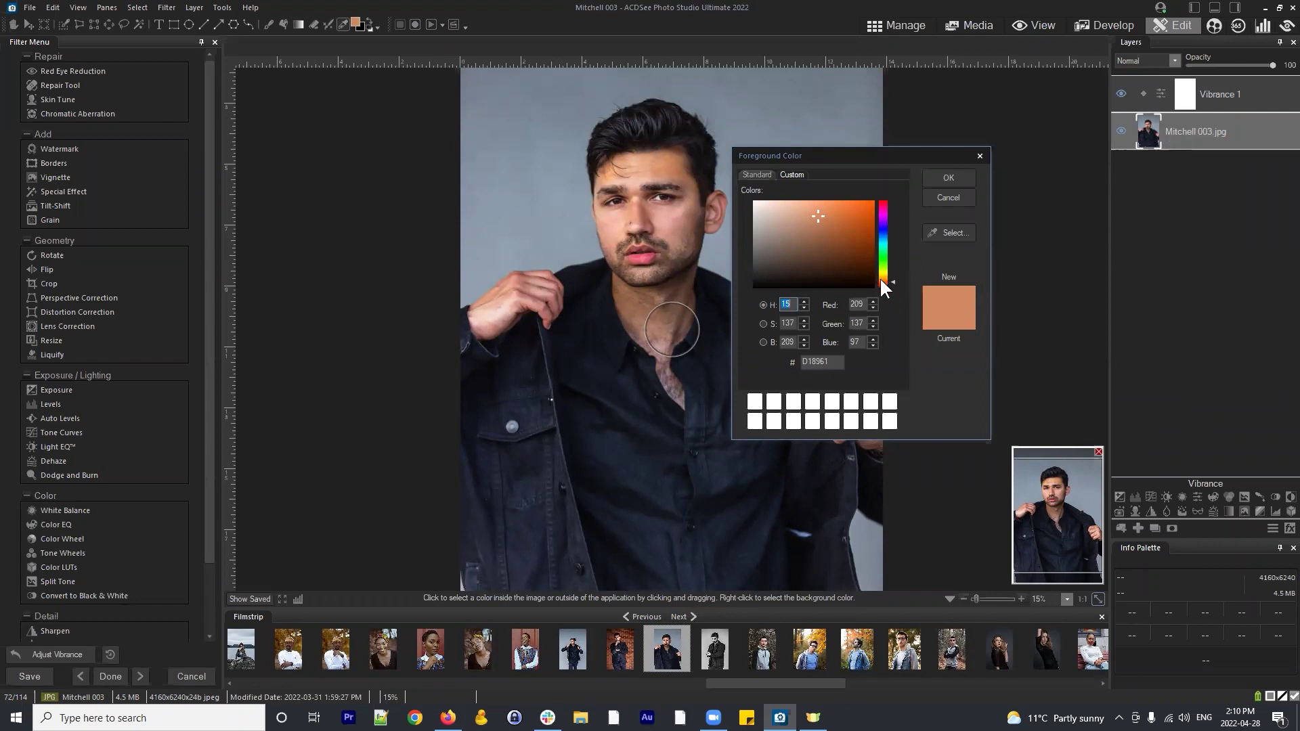
click(947, 197)
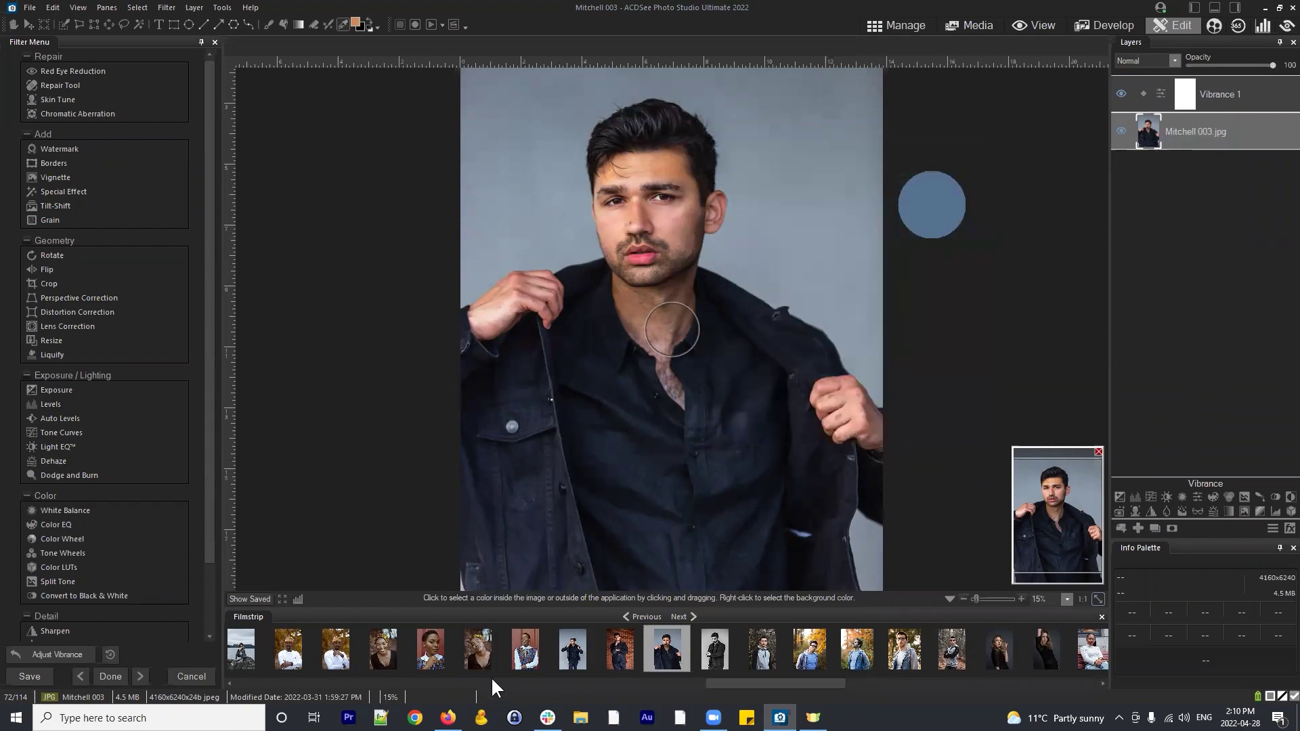
Discard the changes to Mitchell 003 and sample the woman's forehead skin tone in Mel 002 as the foreground color
click(435, 649)
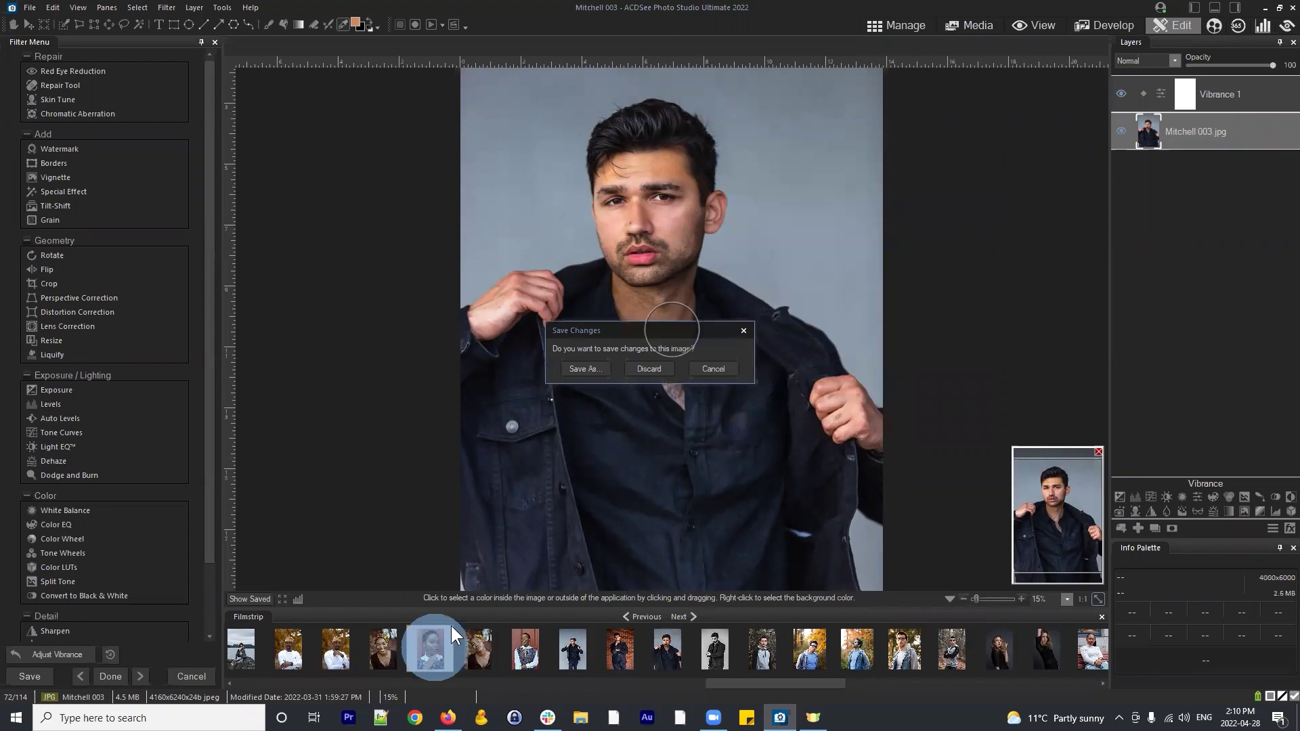
click(643, 371)
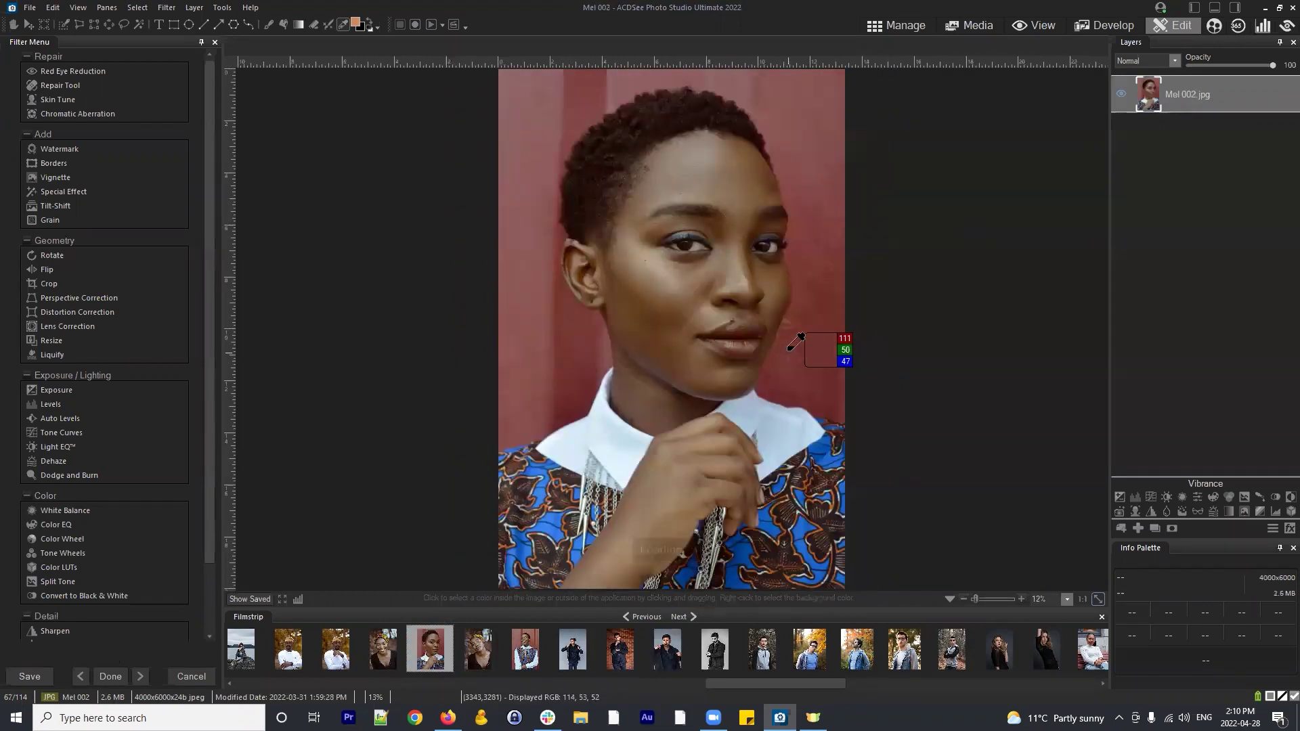
click(726, 177)
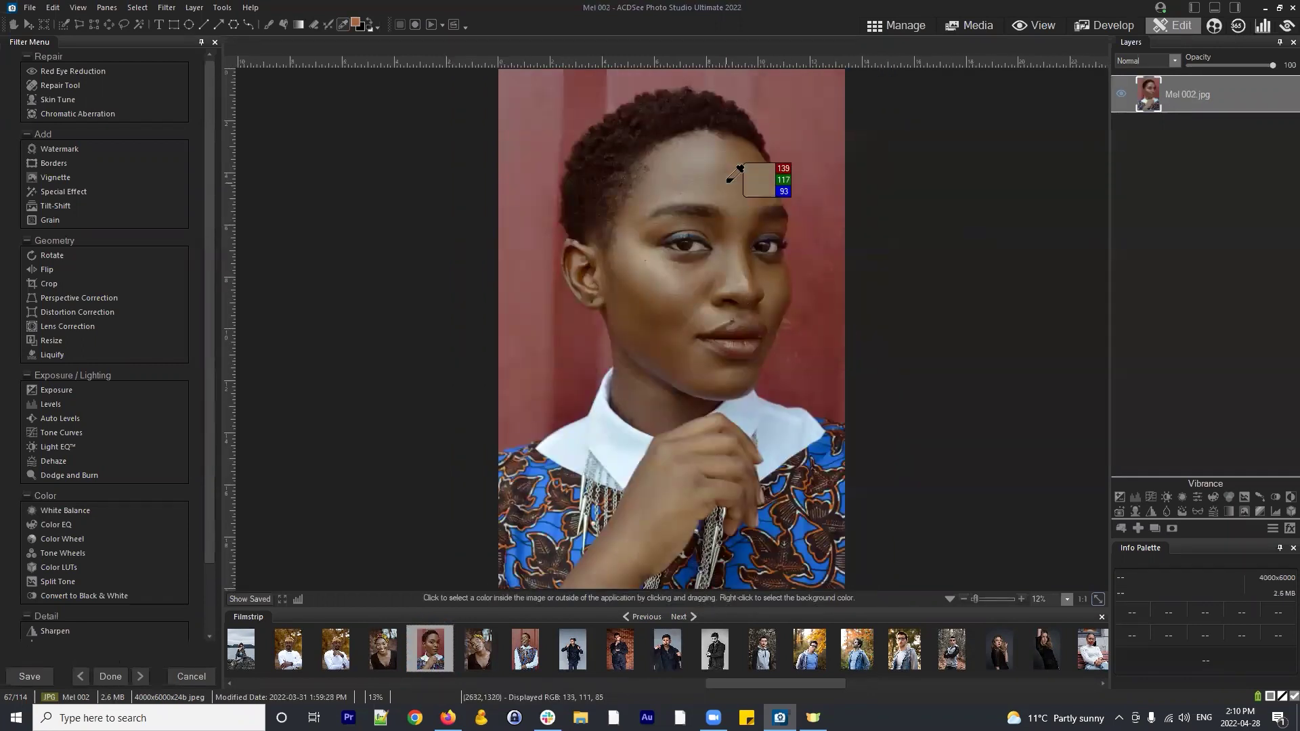
Examine the woman's sampled skin tone in the foreground color's custom picker and close it without changes
click(353, 20)
click(581, 234)
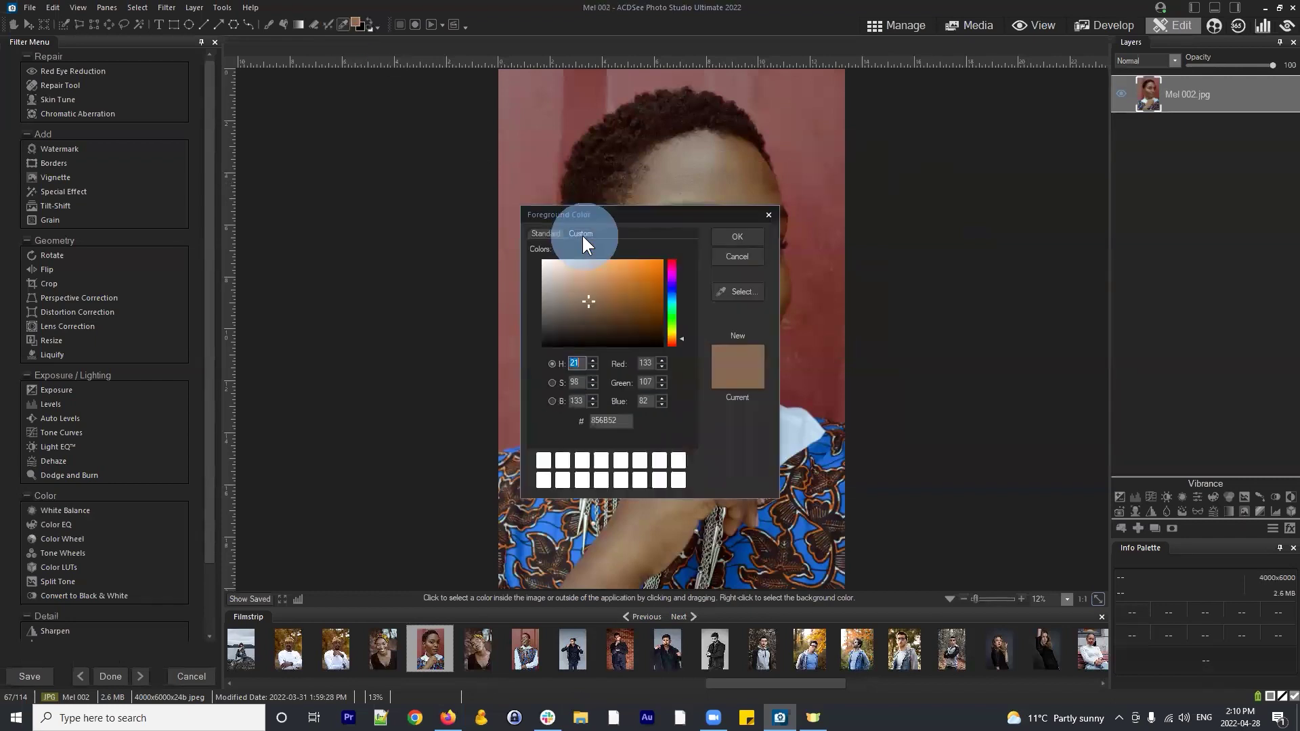
drag(673, 212, 927, 218)
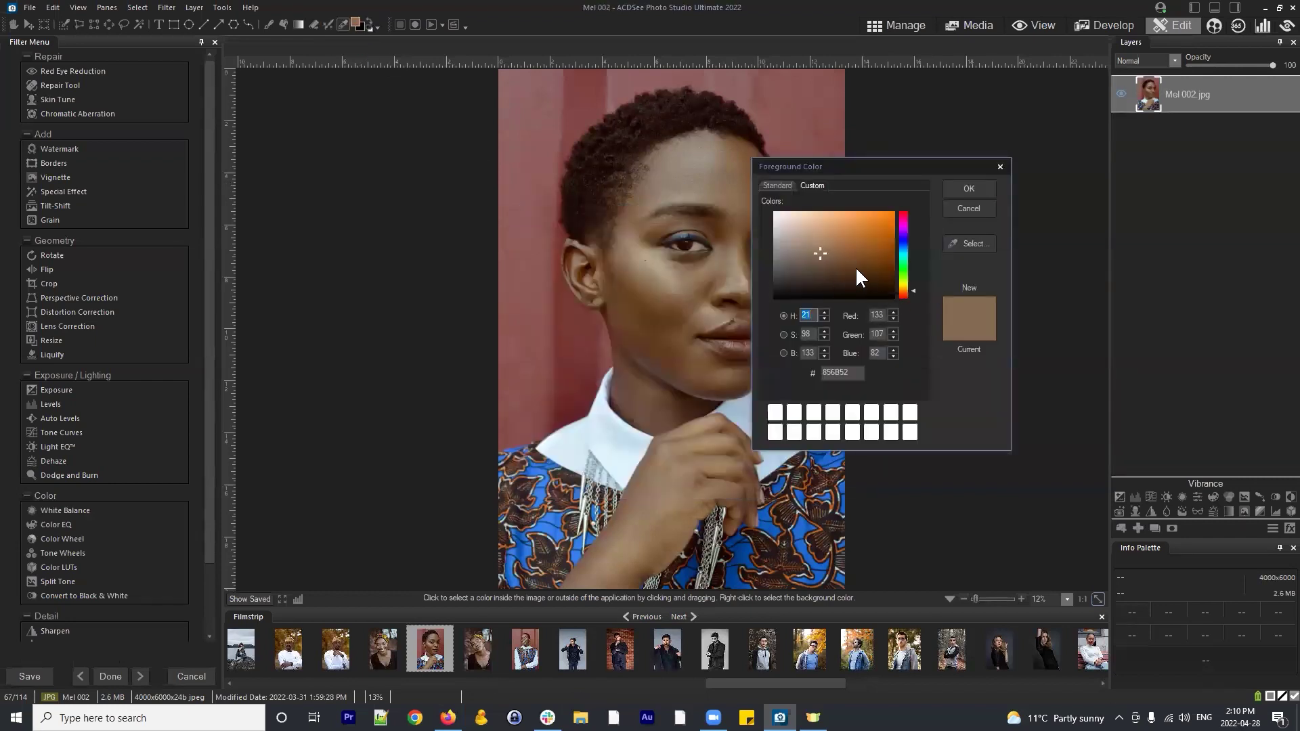
click(969, 208)
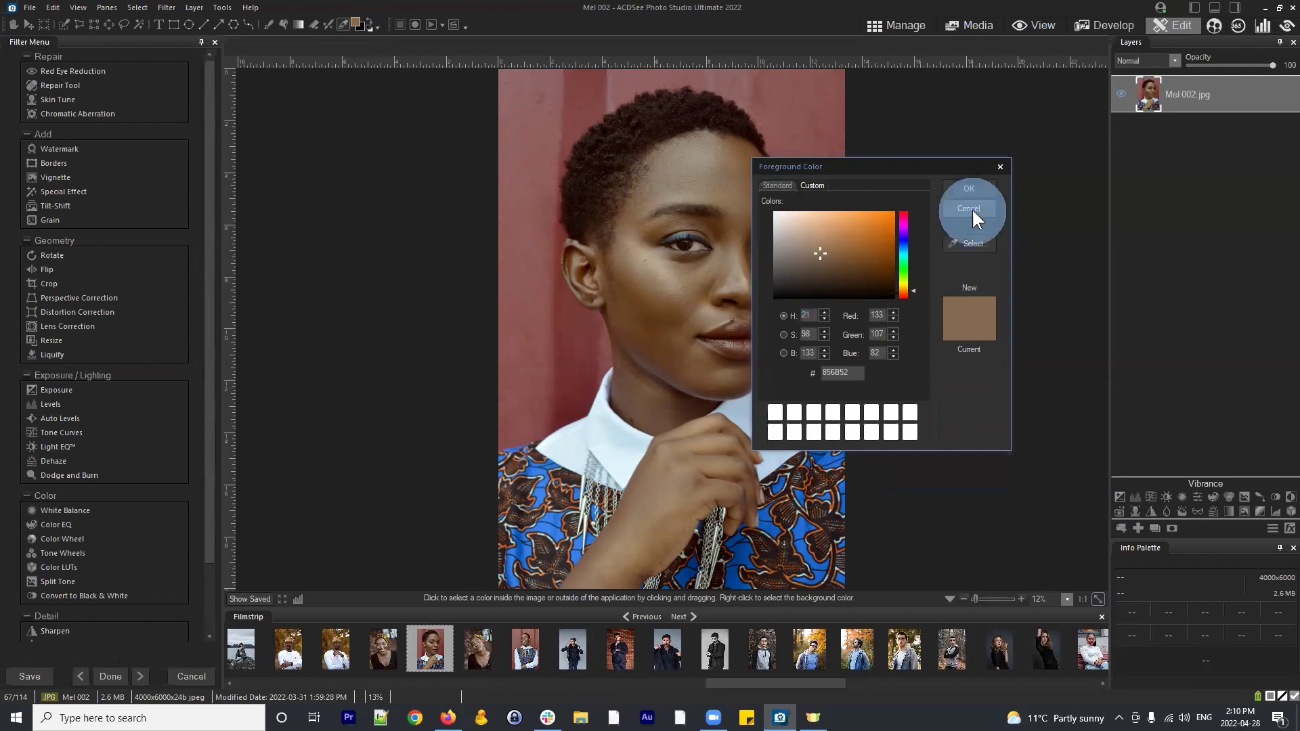
Sample the man's forehead skin tone in Nathan 002, examine its hue and saturation in the custom color picker, and cancel
click(810, 650)
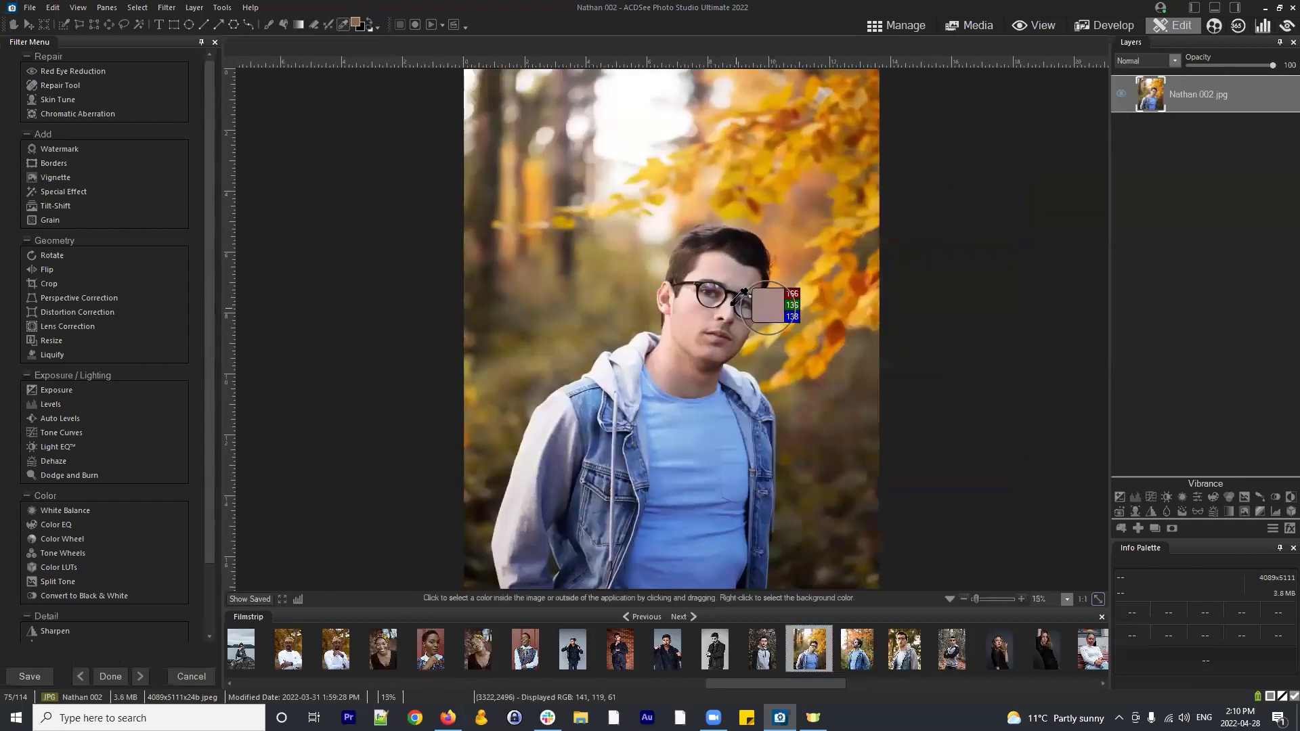
scroll(772, 257, up, 1)
scroll(768, 261, up, 2)
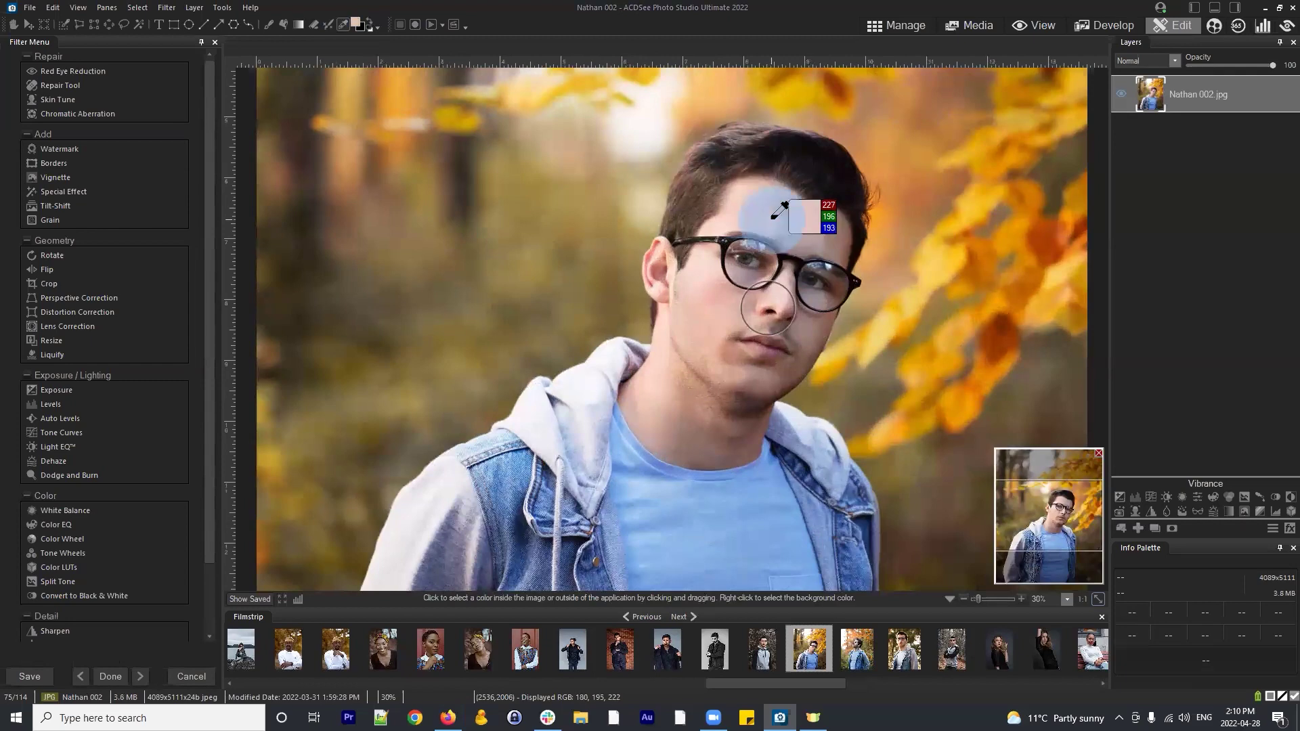
click(355, 20)
click(581, 233)
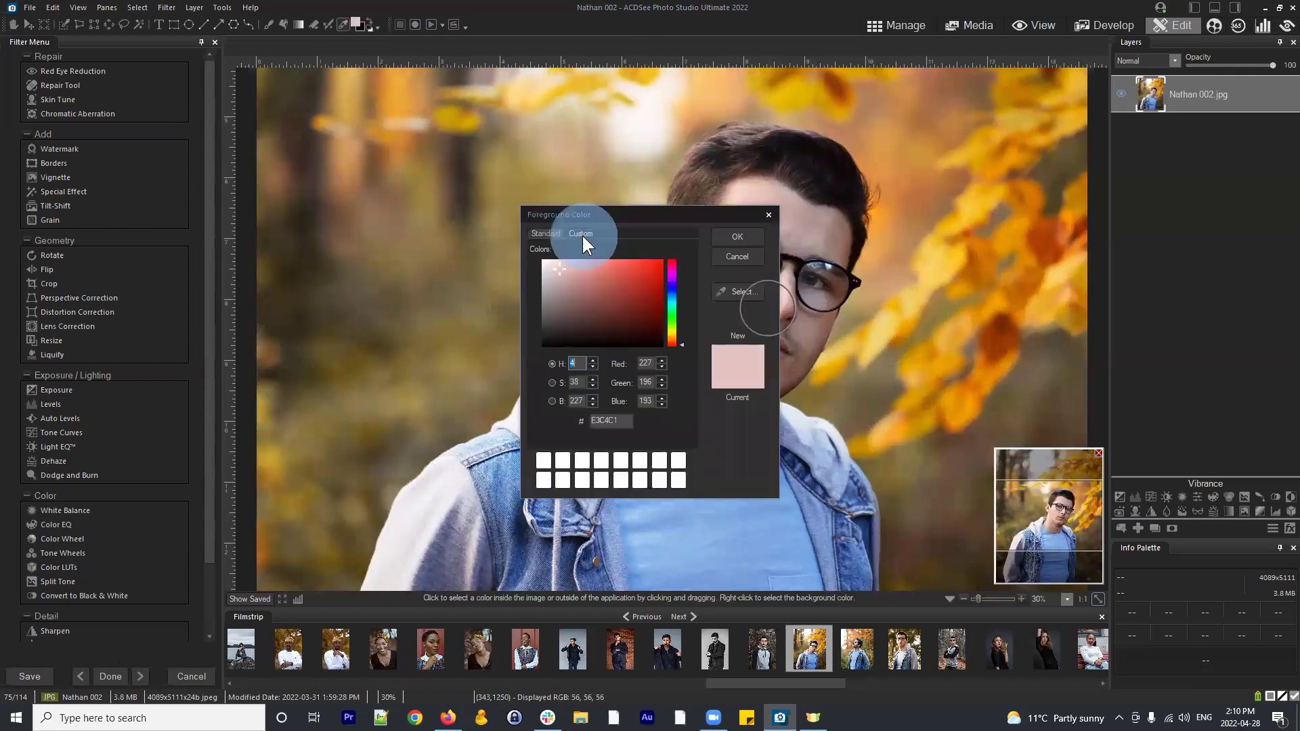
click(639, 206)
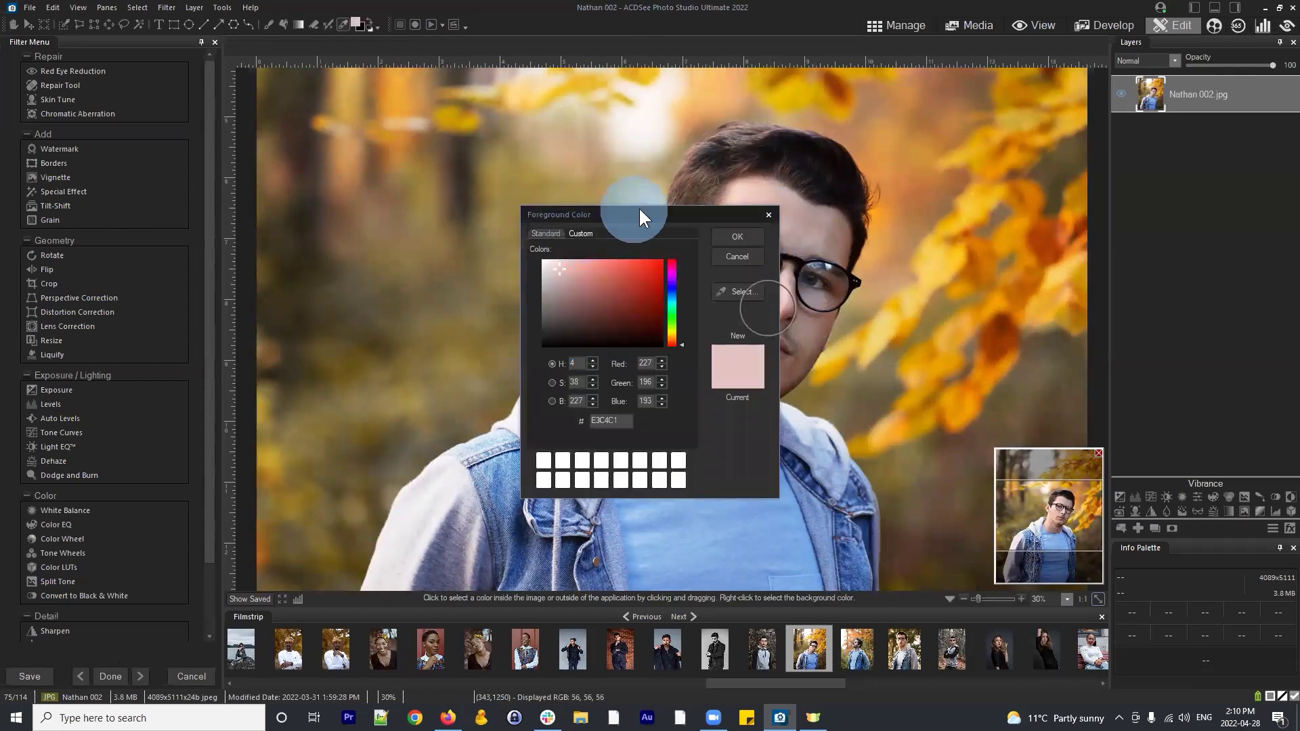
drag(640, 211, 895, 144)
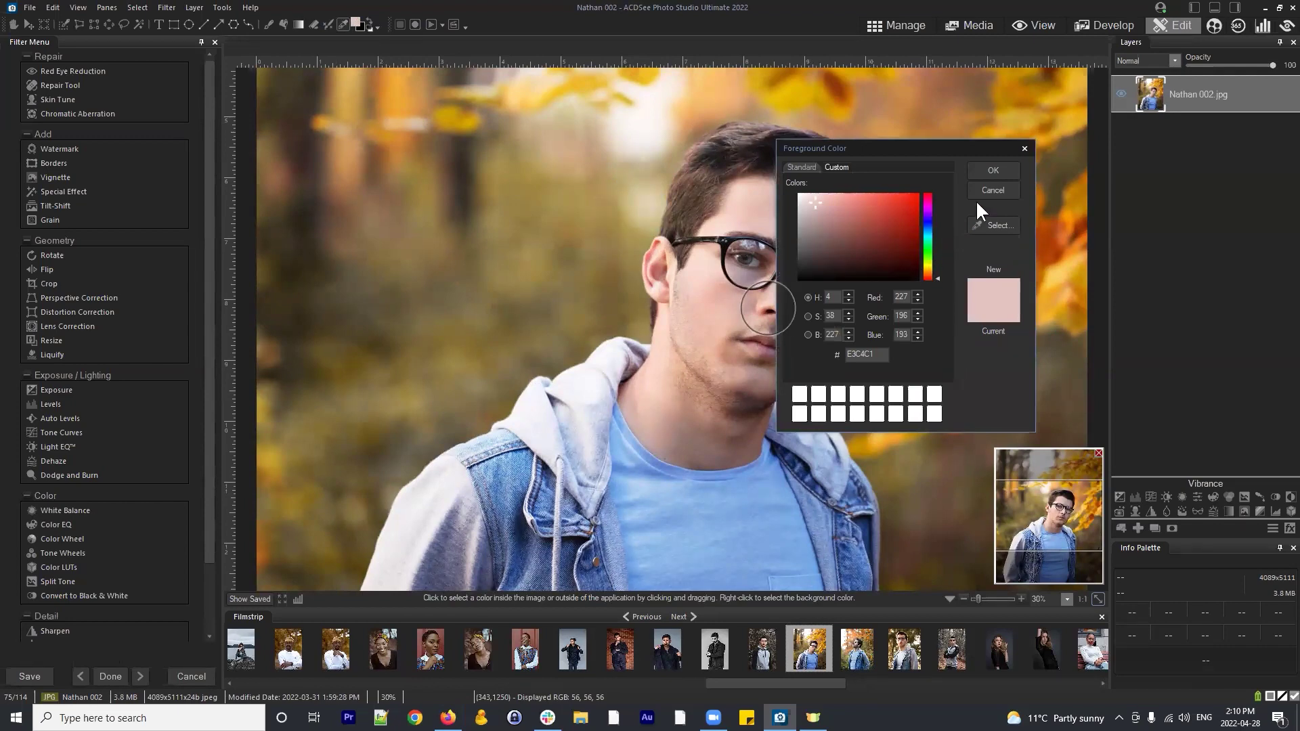
click(995, 187)
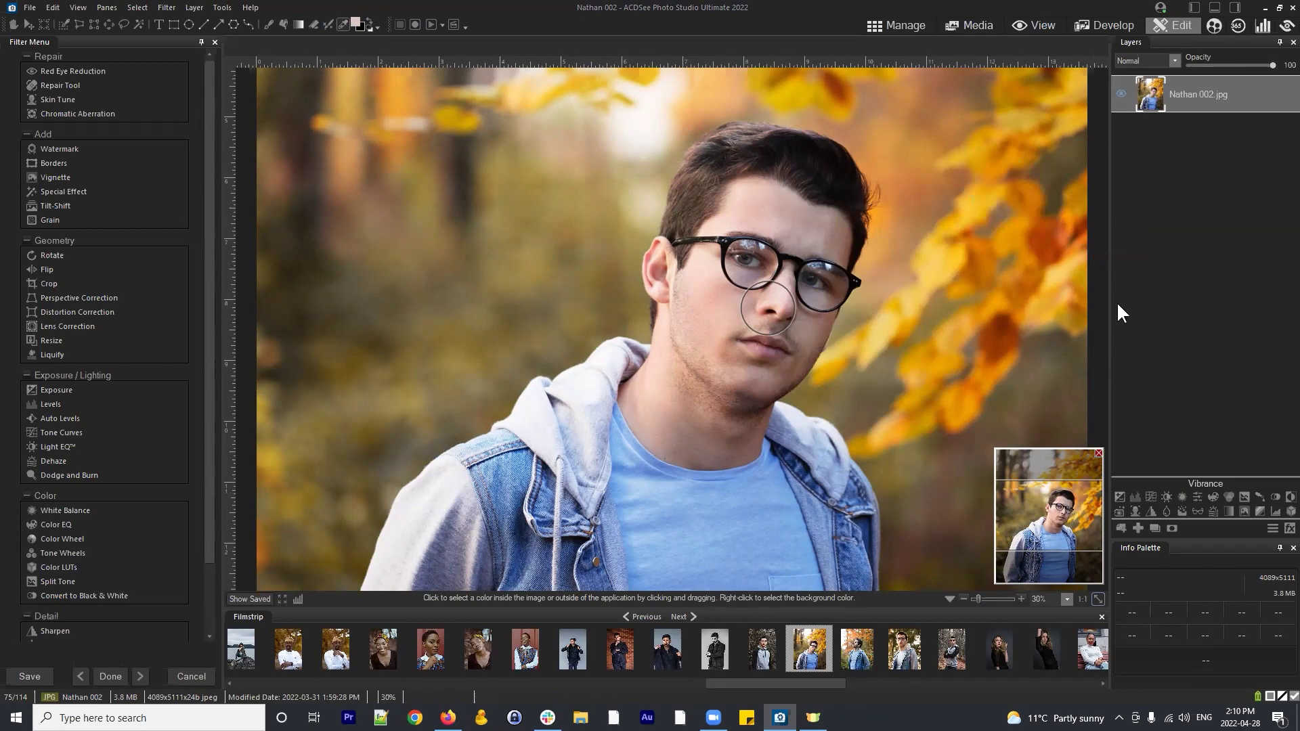
Add a Vibrance adjustment layer to Mitchell 003 and try its Saturation at 100, resetting it to 0
click(666, 648)
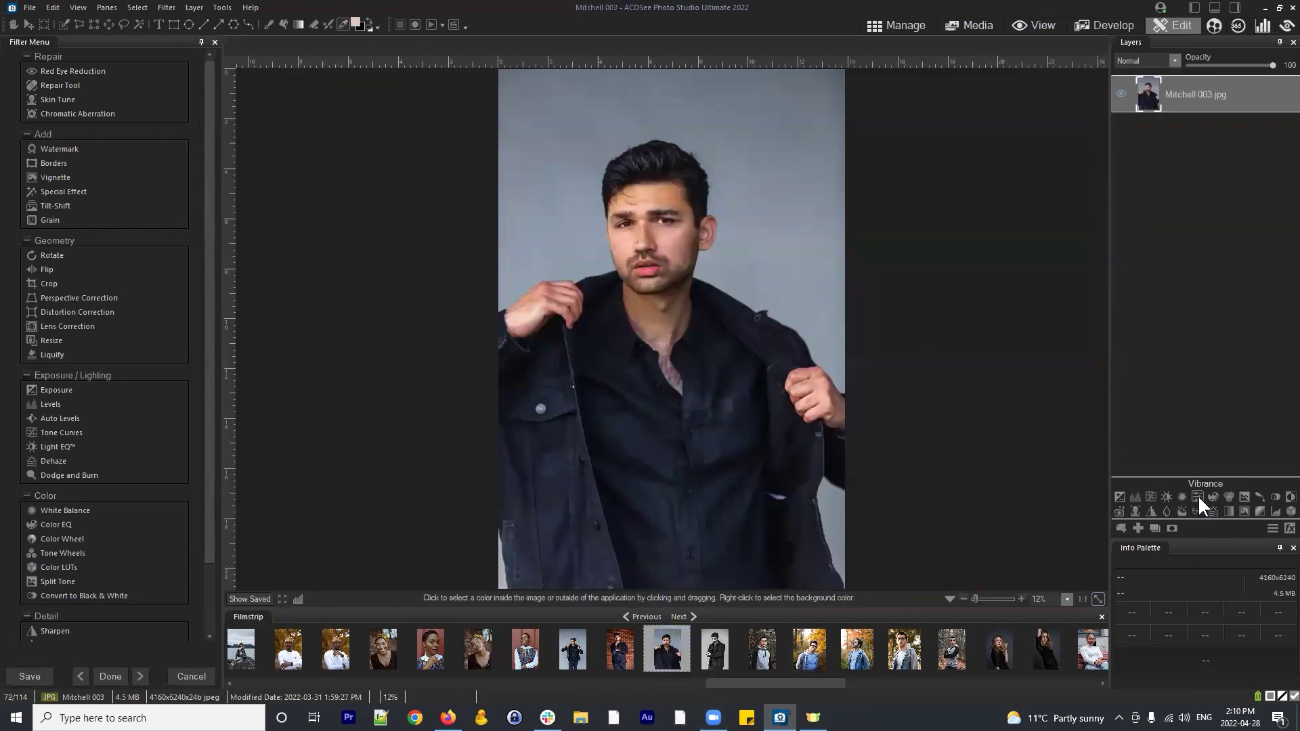
click(1197, 499)
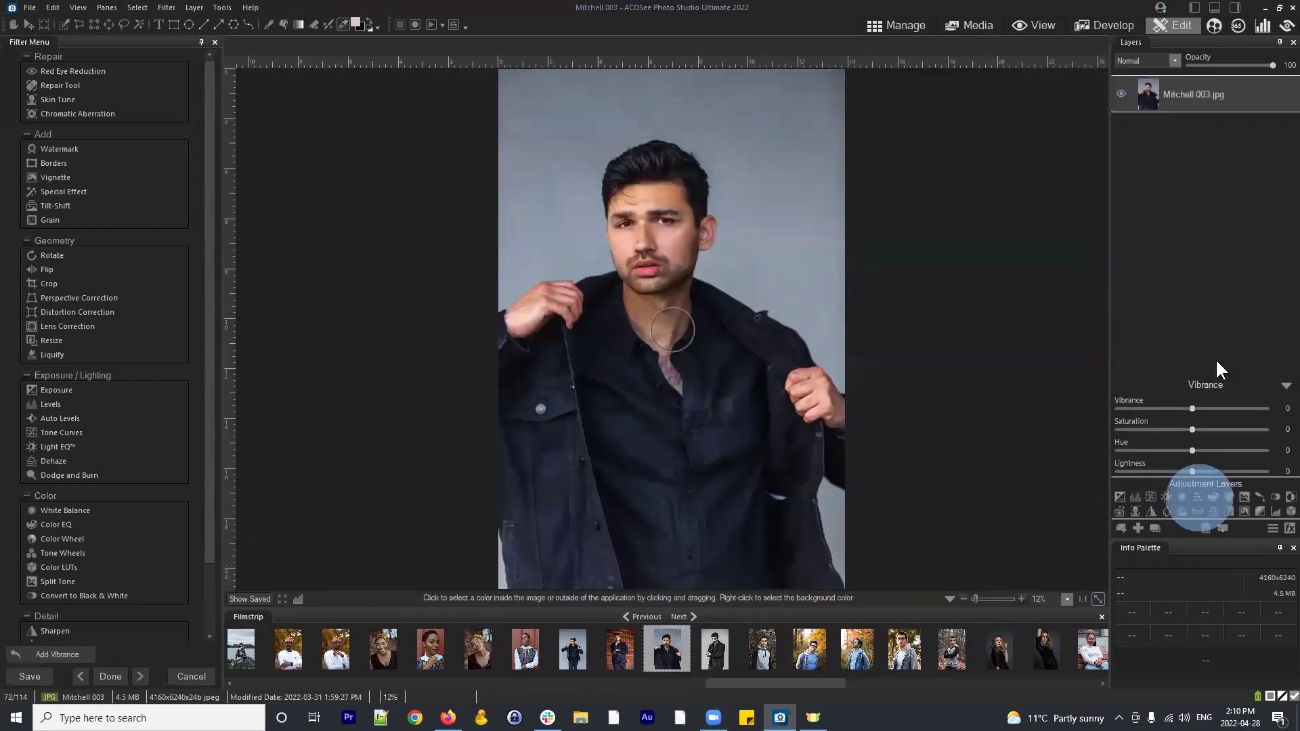
drag(1192, 429, 1267, 429)
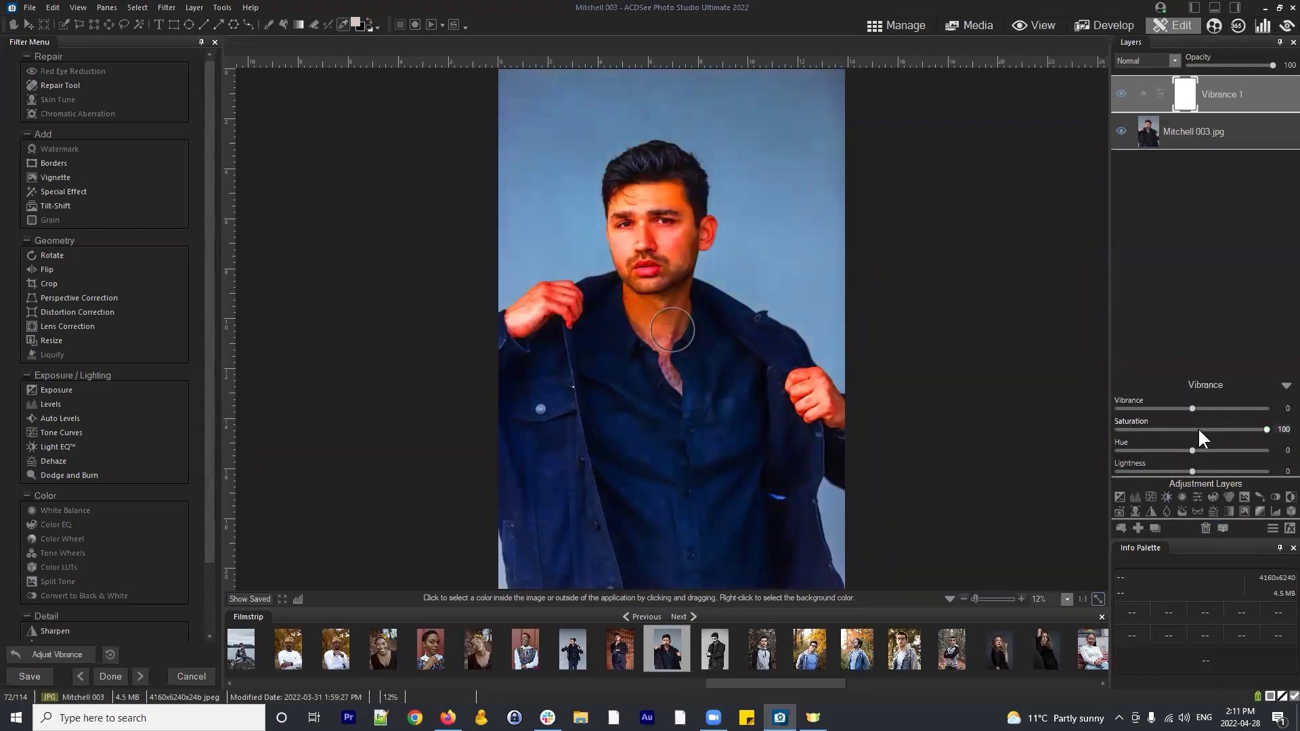
double_click(1197, 428)
Try the Vibrance layer's Vibrance at 100, then set both Vibrance and Saturation to -100
drag(1194, 408, 1269, 408)
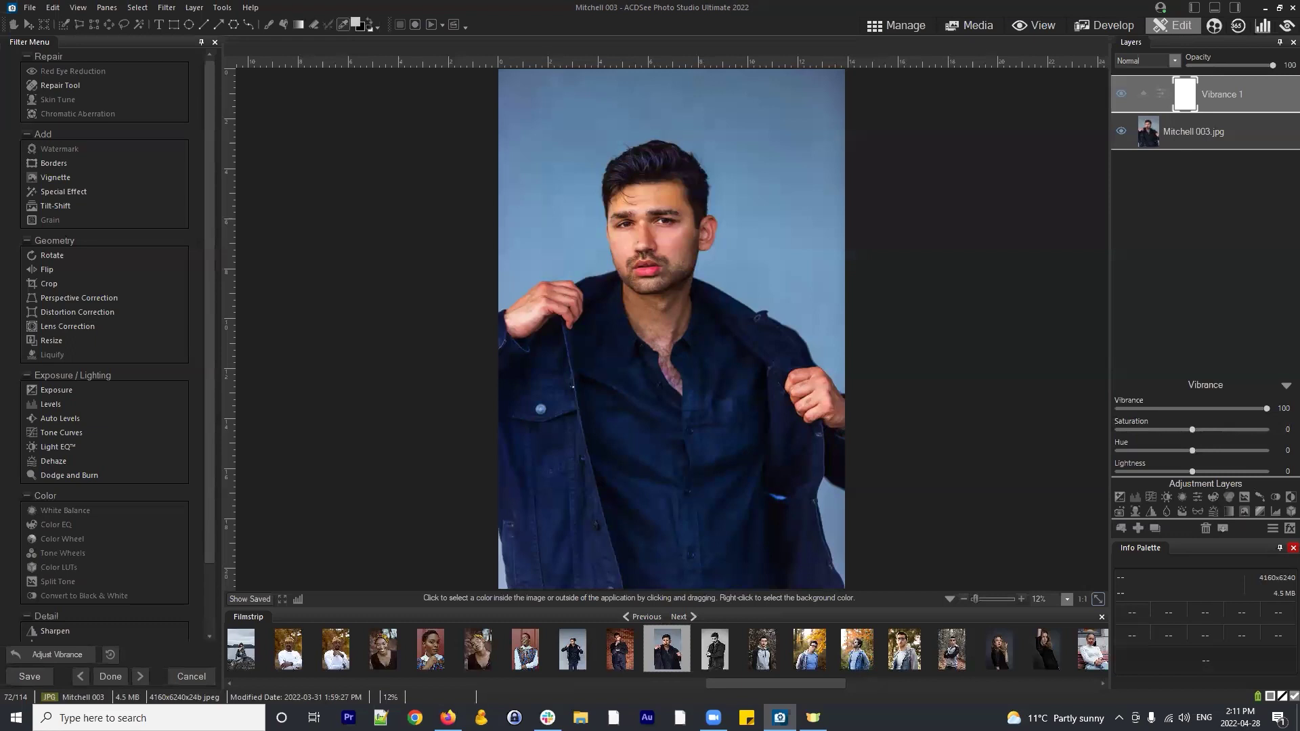
drag(1206, 404, 1050, 405)
drag(1154, 429, 1033, 428)
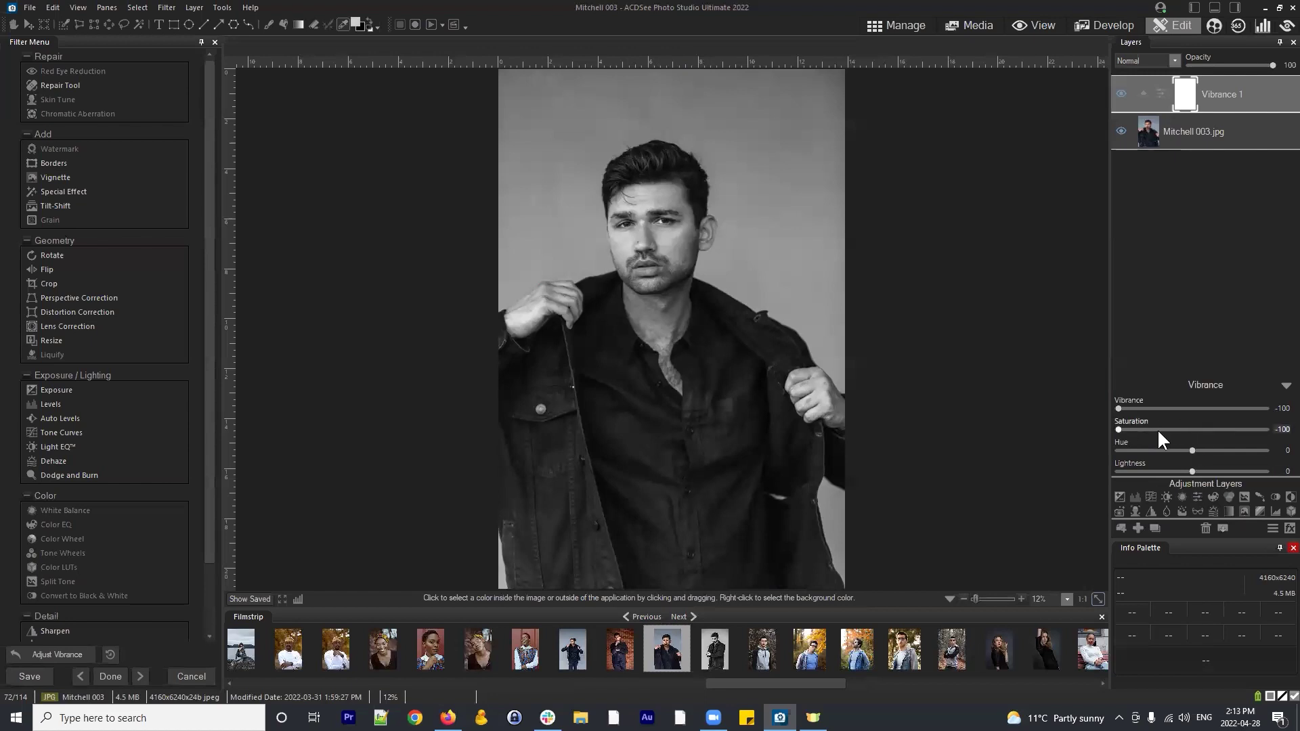
Return to Manage mode, discarding the portrait's changes, and open the Black & White folder in Pictures
click(897, 25)
click(652, 376)
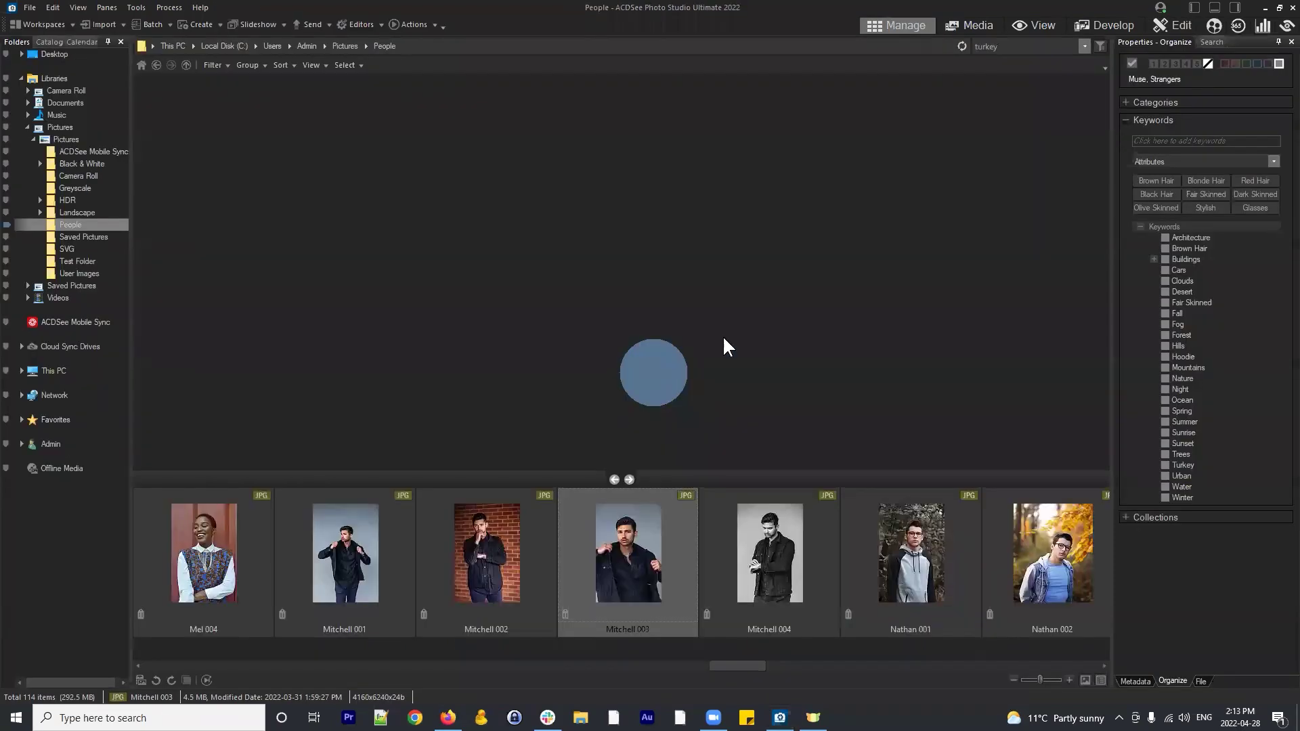
click(158, 63)
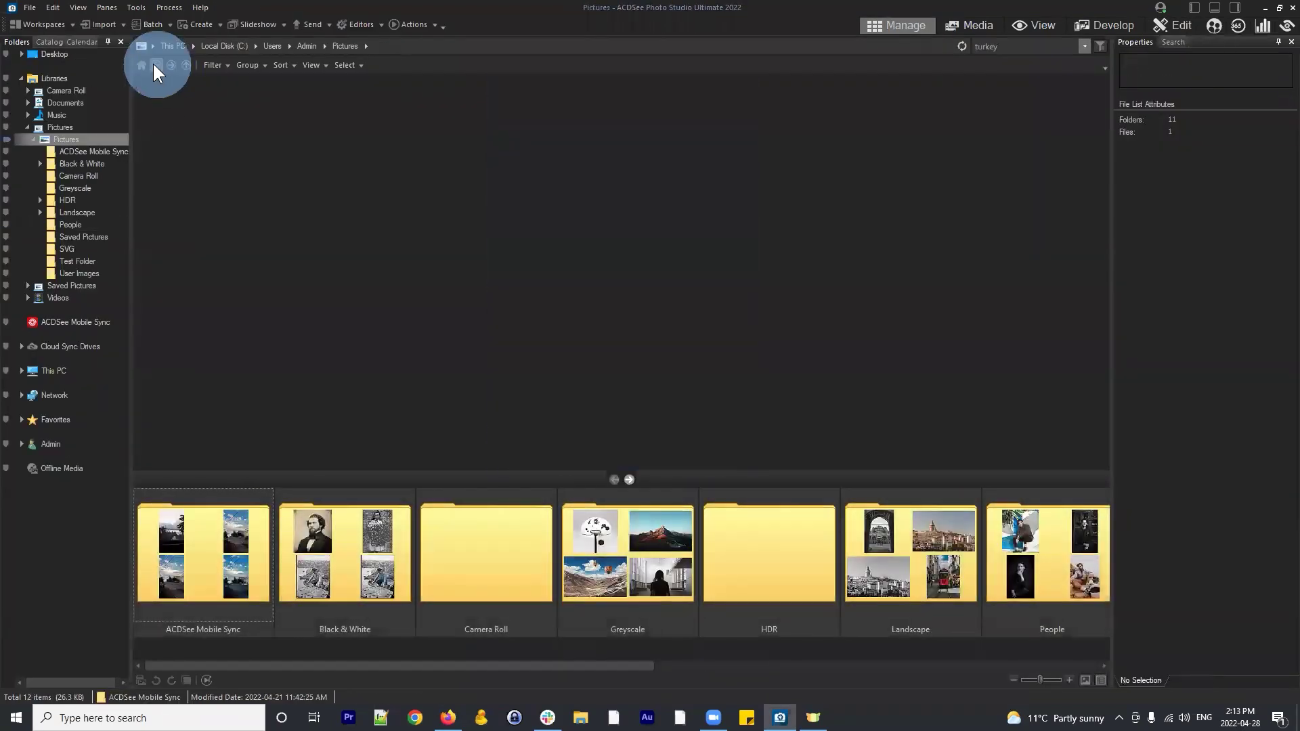
click(152, 62)
click(194, 545)
double_click(194, 544)
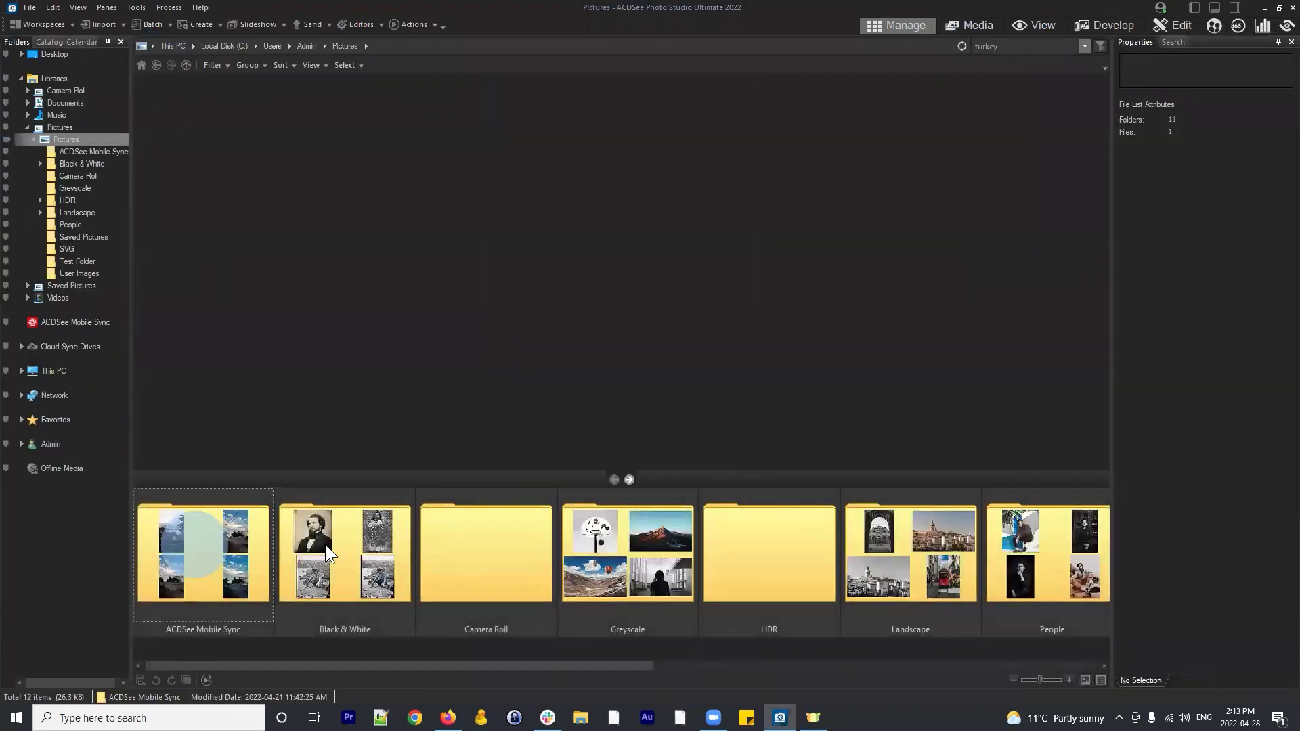
click(325, 545)
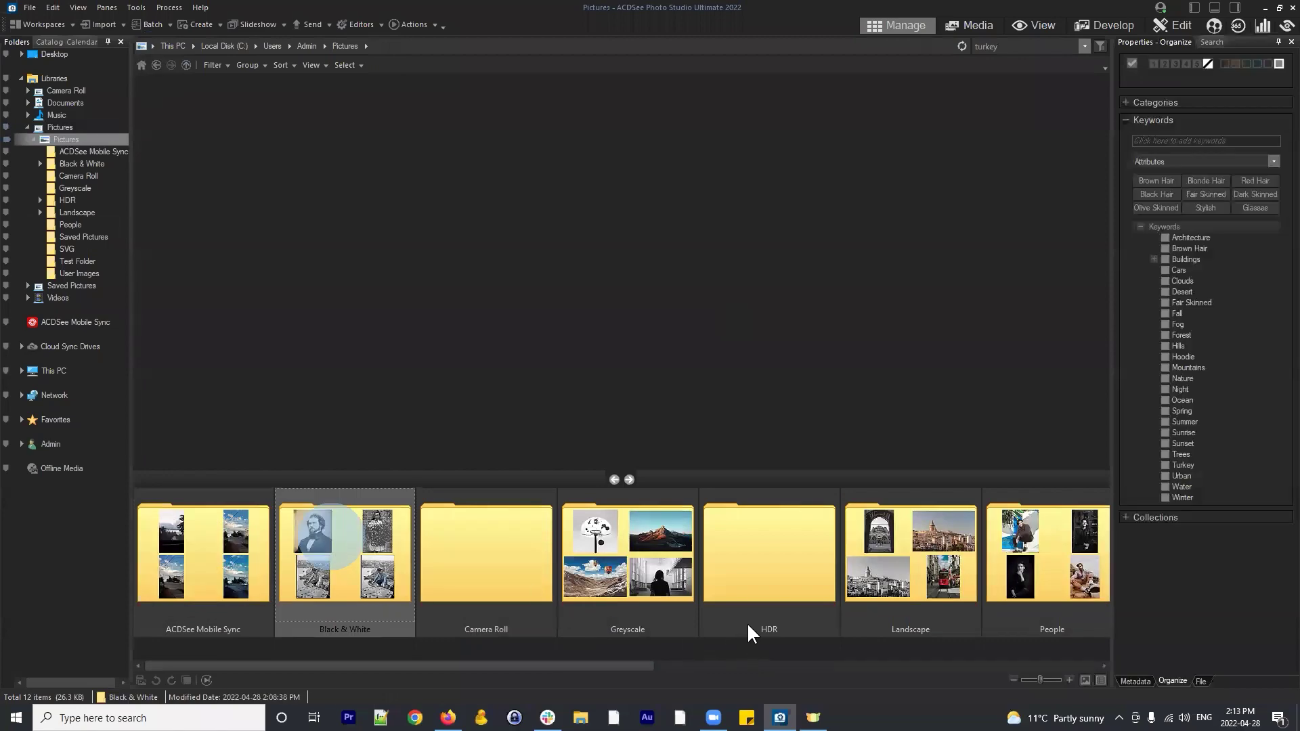
double_click(316, 541)
Open the layered pilot photograph adjustemnts-restore in Edit mode
scroll(728, 513, down, 2)
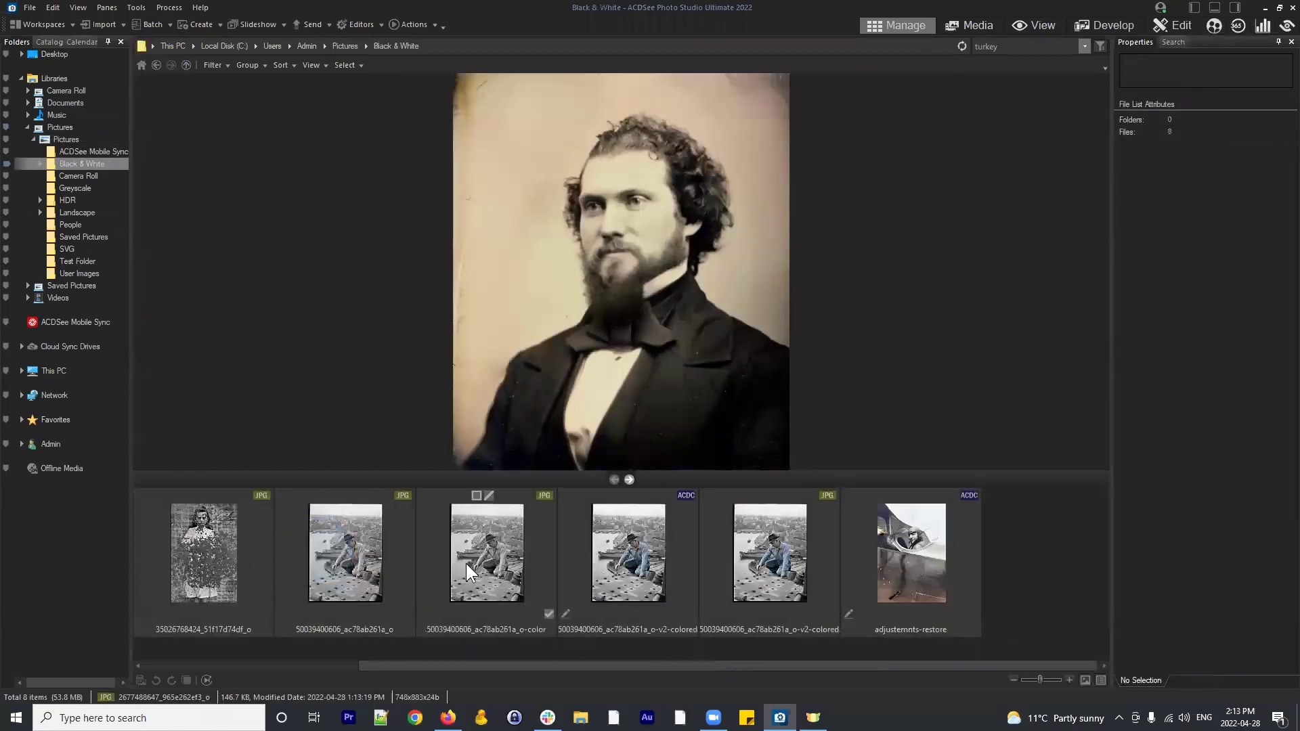
click(911, 548)
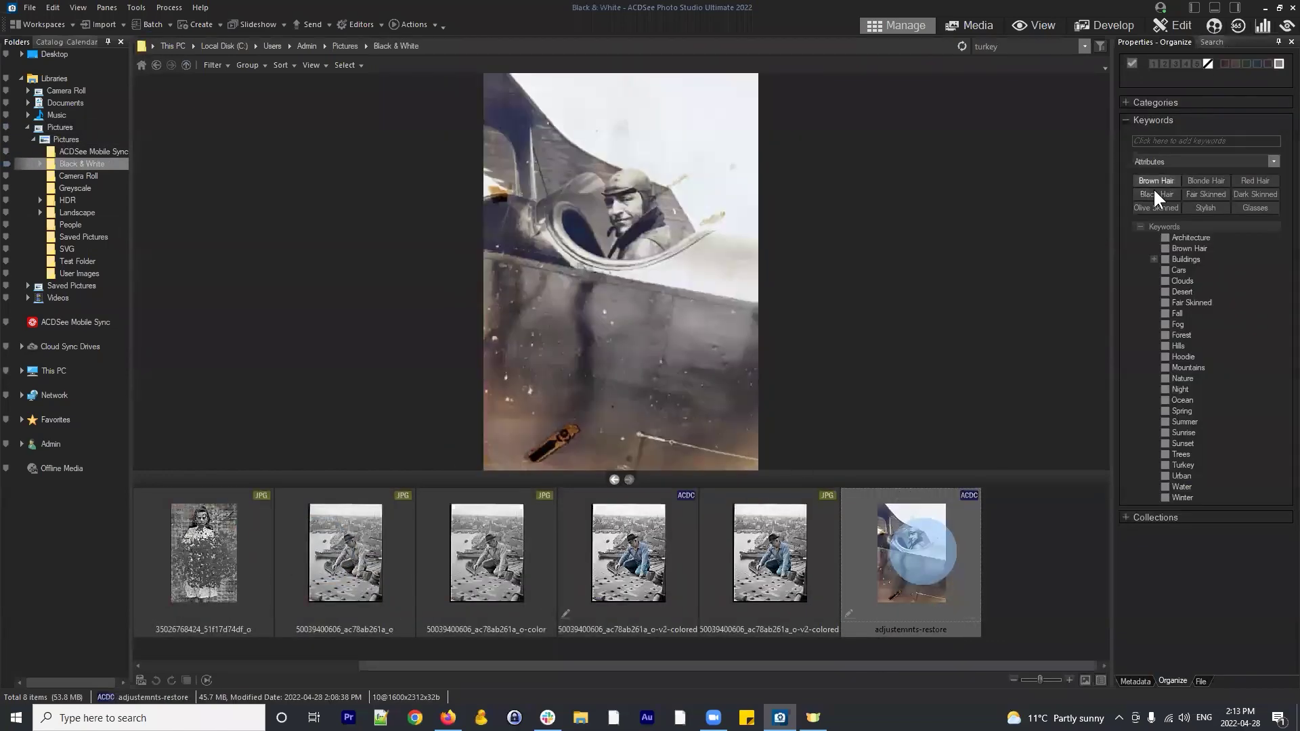
click(1166, 28)
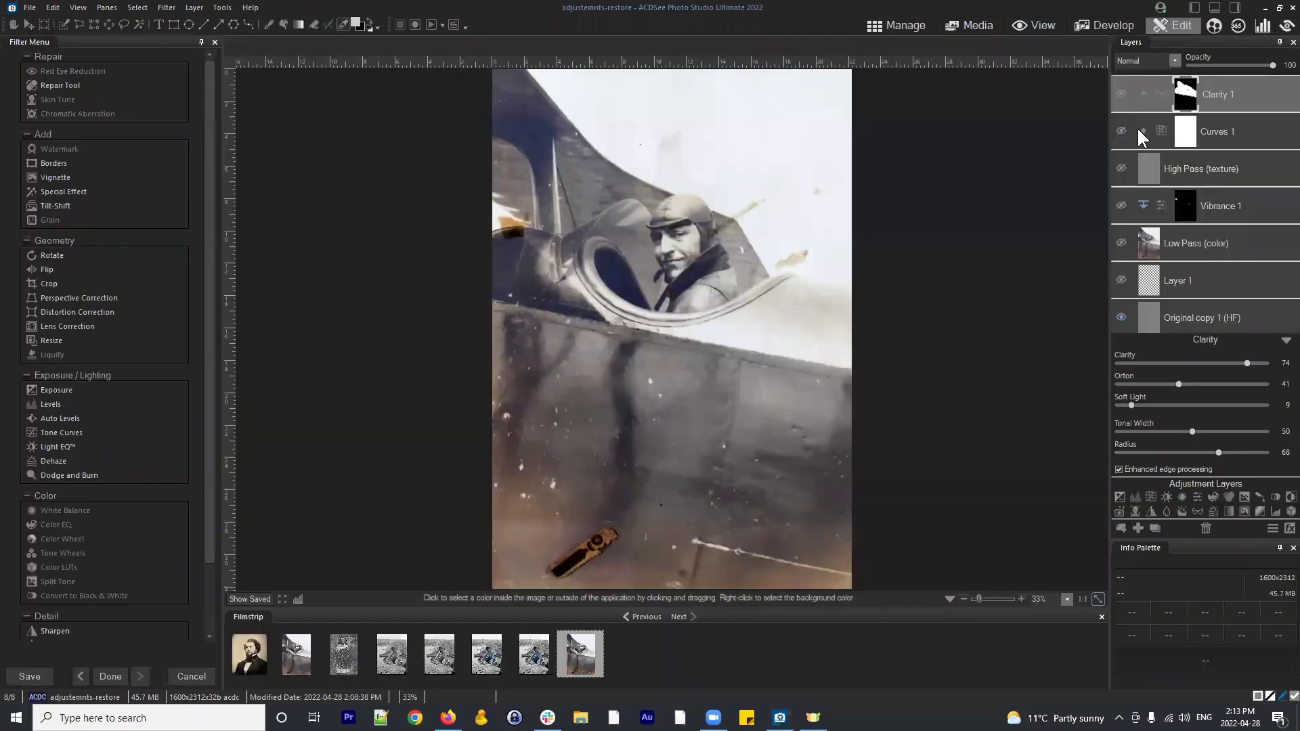
Show the Low Pass (color), Vibrance 1 and High Pass (texture) layers of the pilot photograph
scroll(1151, 169, down, 2)
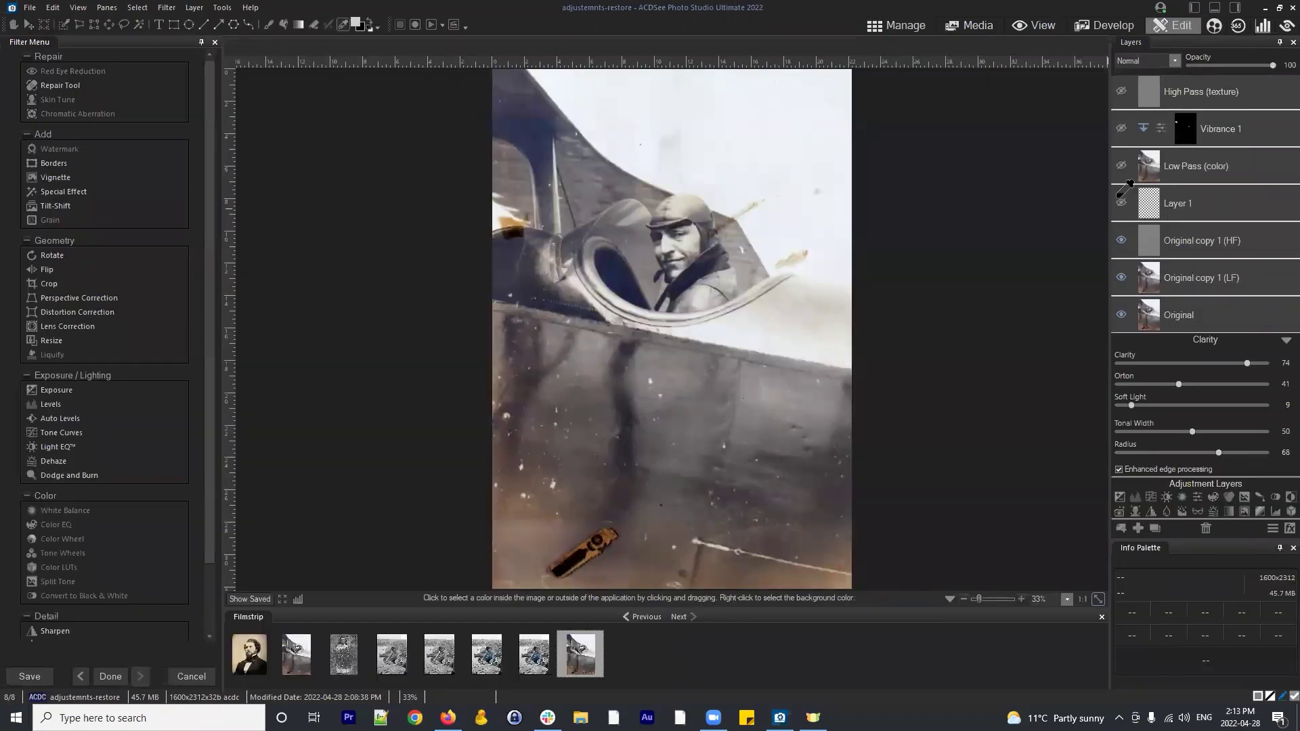
click(1121, 166)
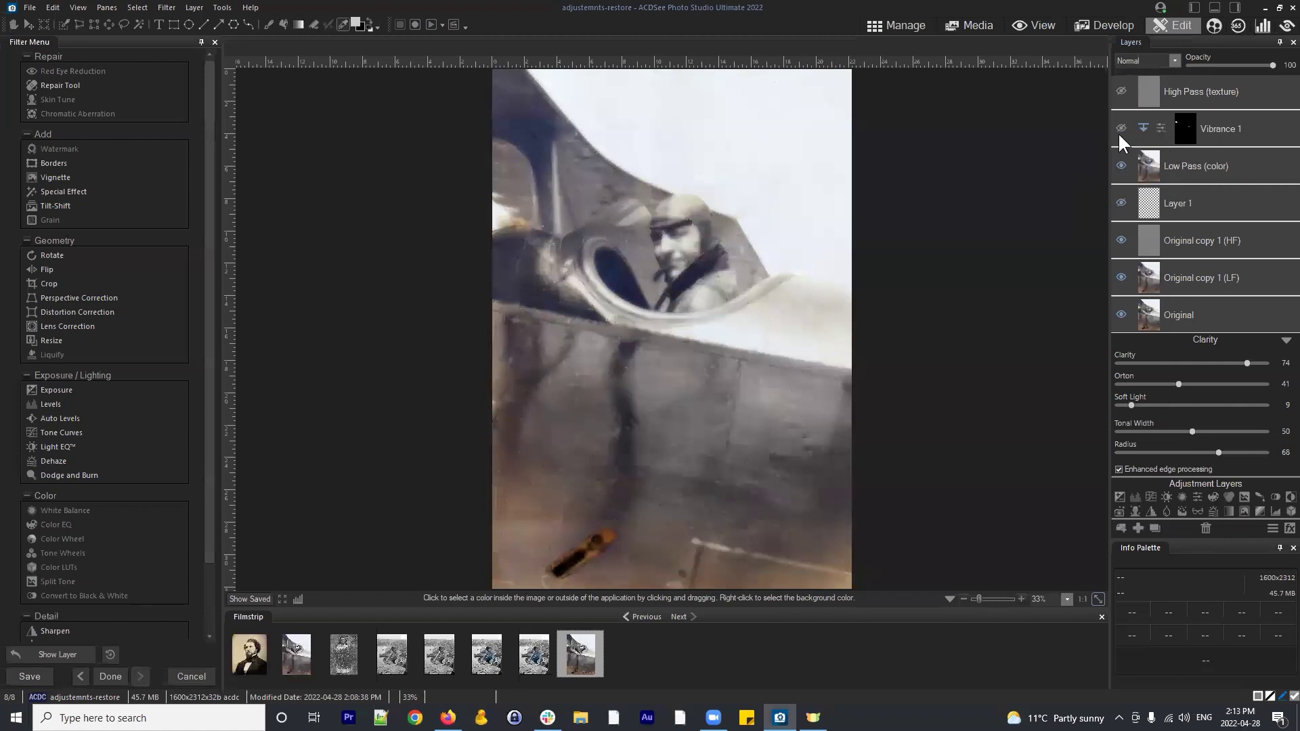
key(ctrl+minus)
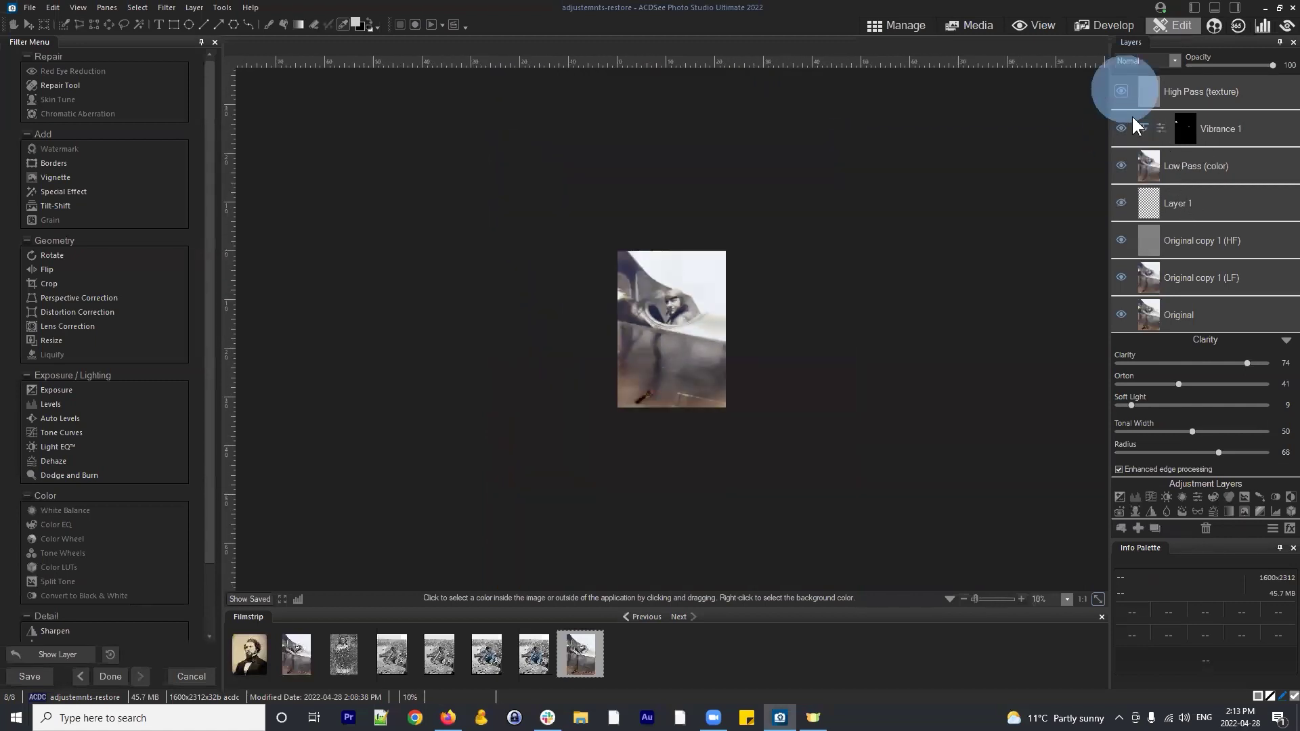
scroll(1215, 213, up, 2)
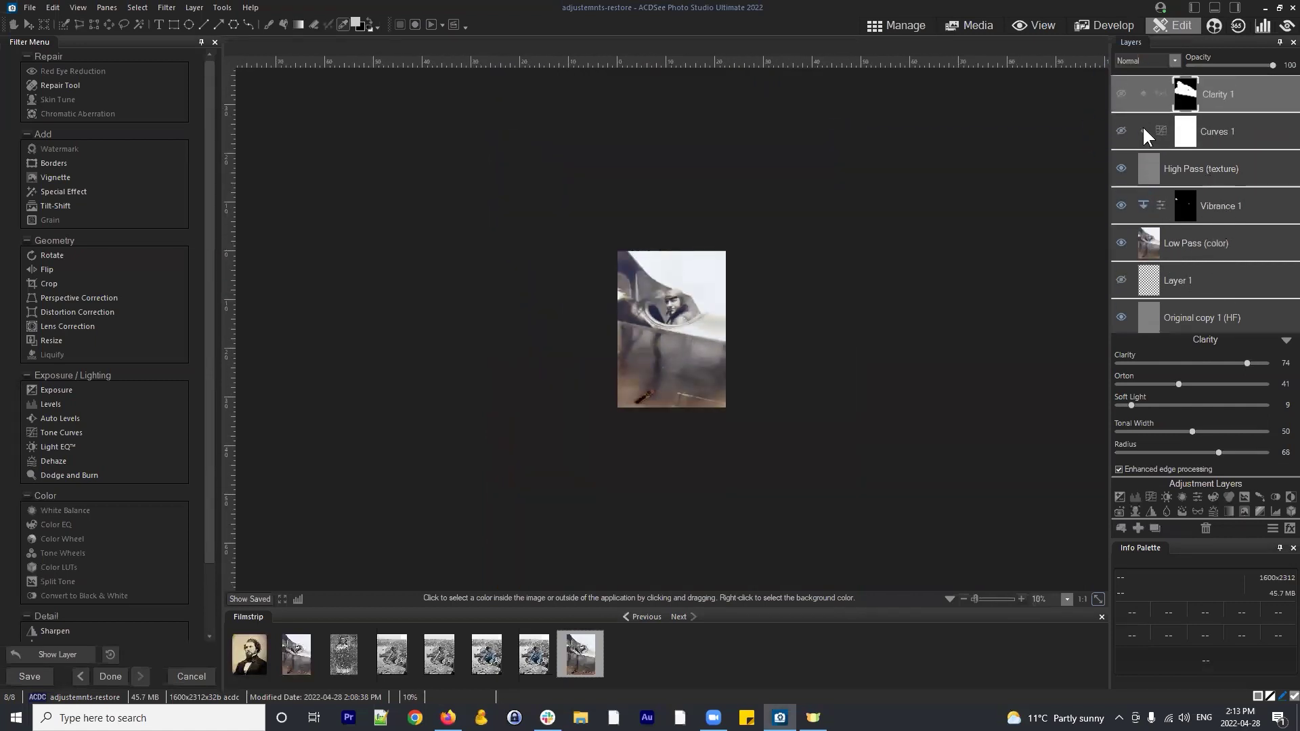
scroll(711, 278, up, 3)
Try the pilot photograph's Vibrance 1 layer with Saturation at 100, then set its Saturation to -64
click(1234, 203)
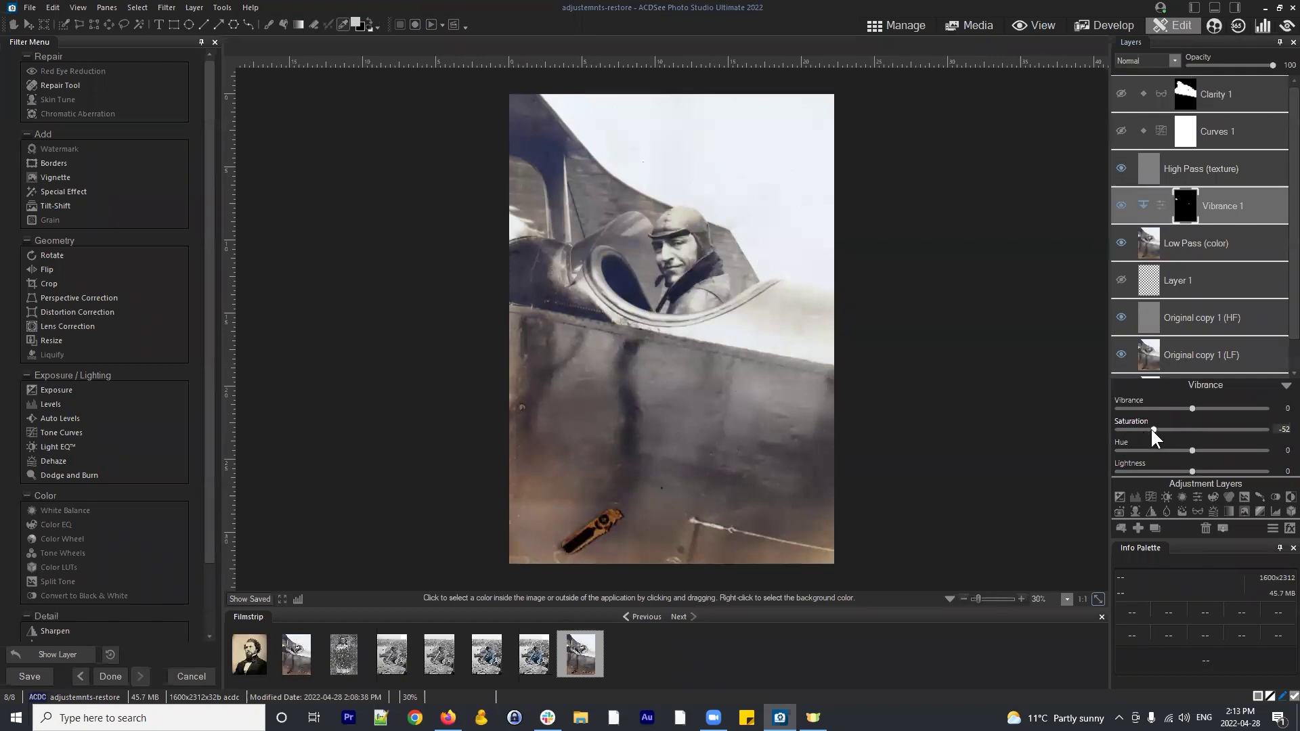
drag(1152, 429, 1266, 429)
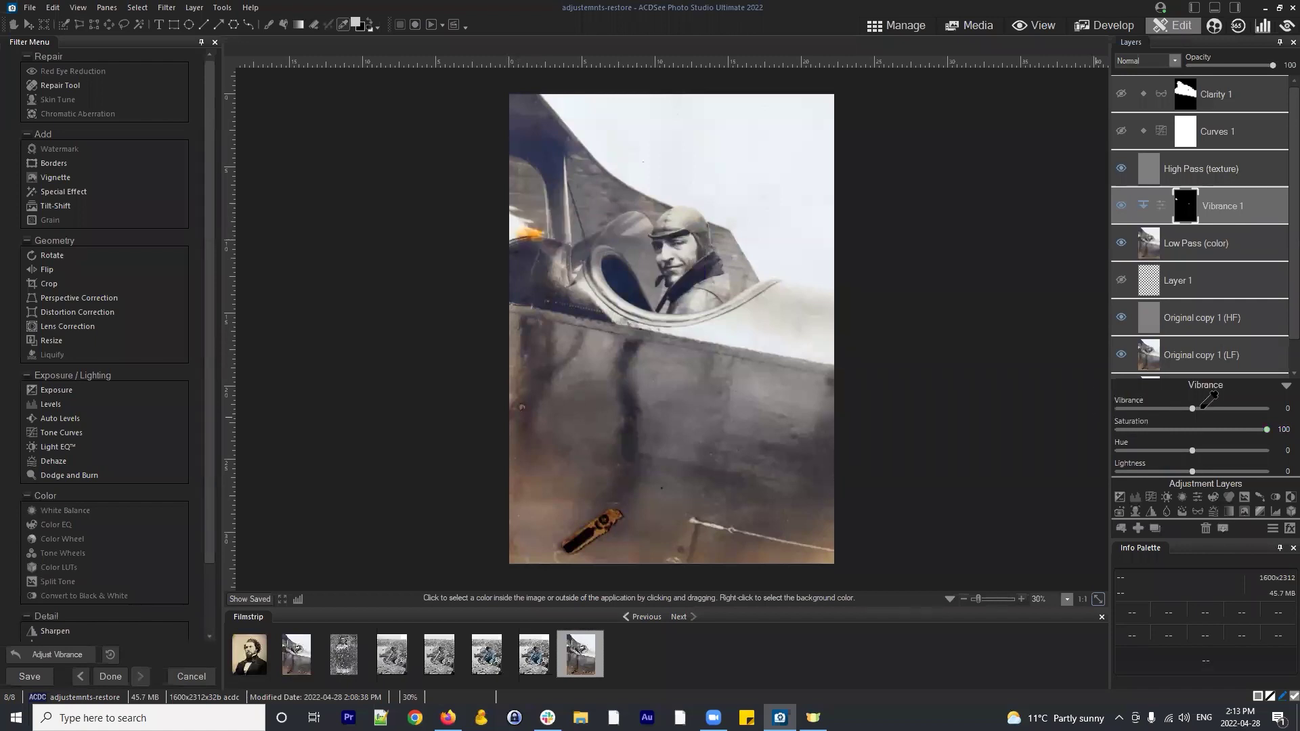
click(1144, 429)
drag(1142, 428, 1145, 429)
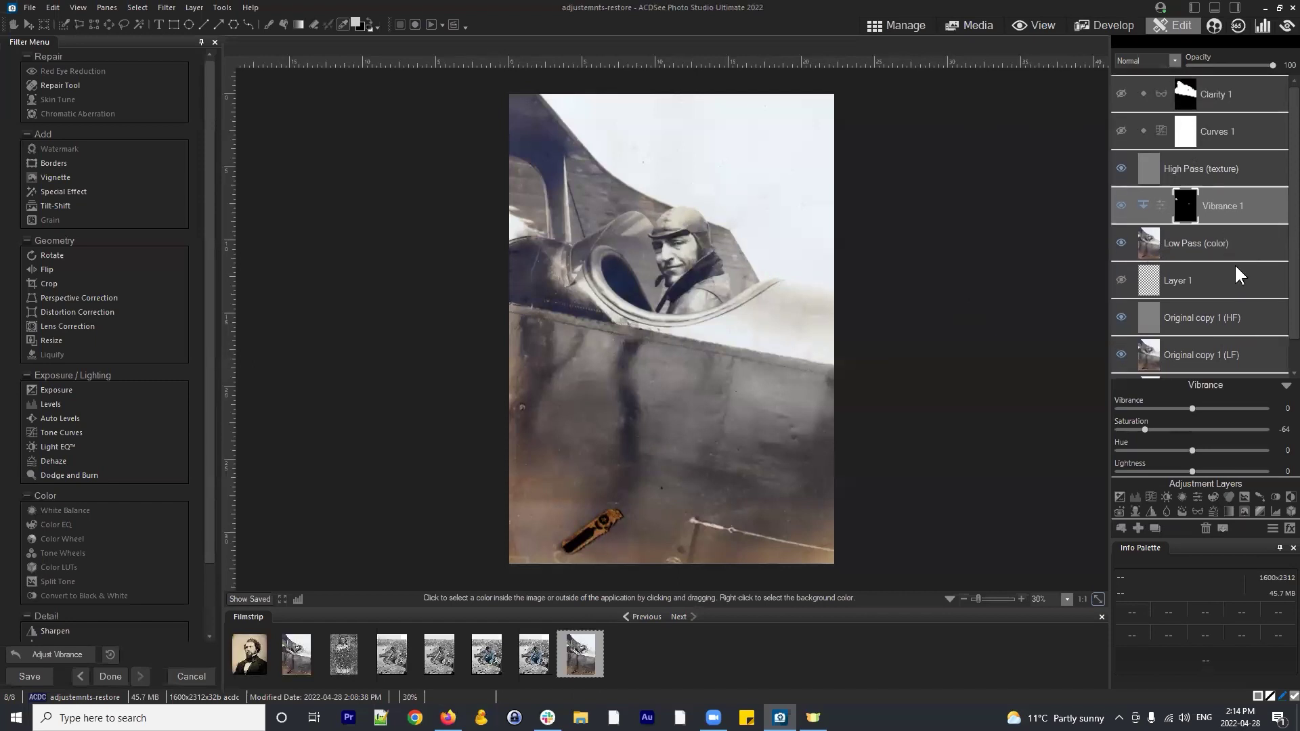
Delete Layer 1 and the Original copy 1 (HF) and (LF) layers
click(1205, 271)
click(1205, 528)
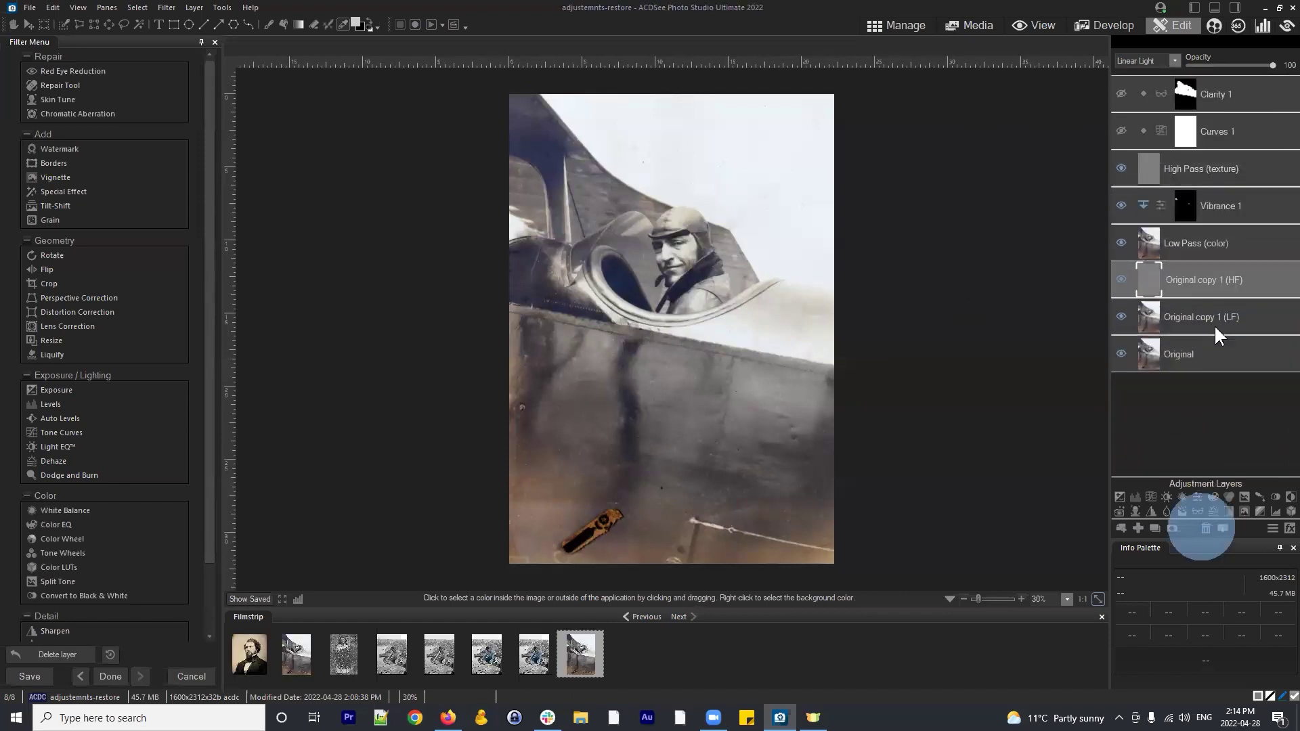
click(1205, 528)
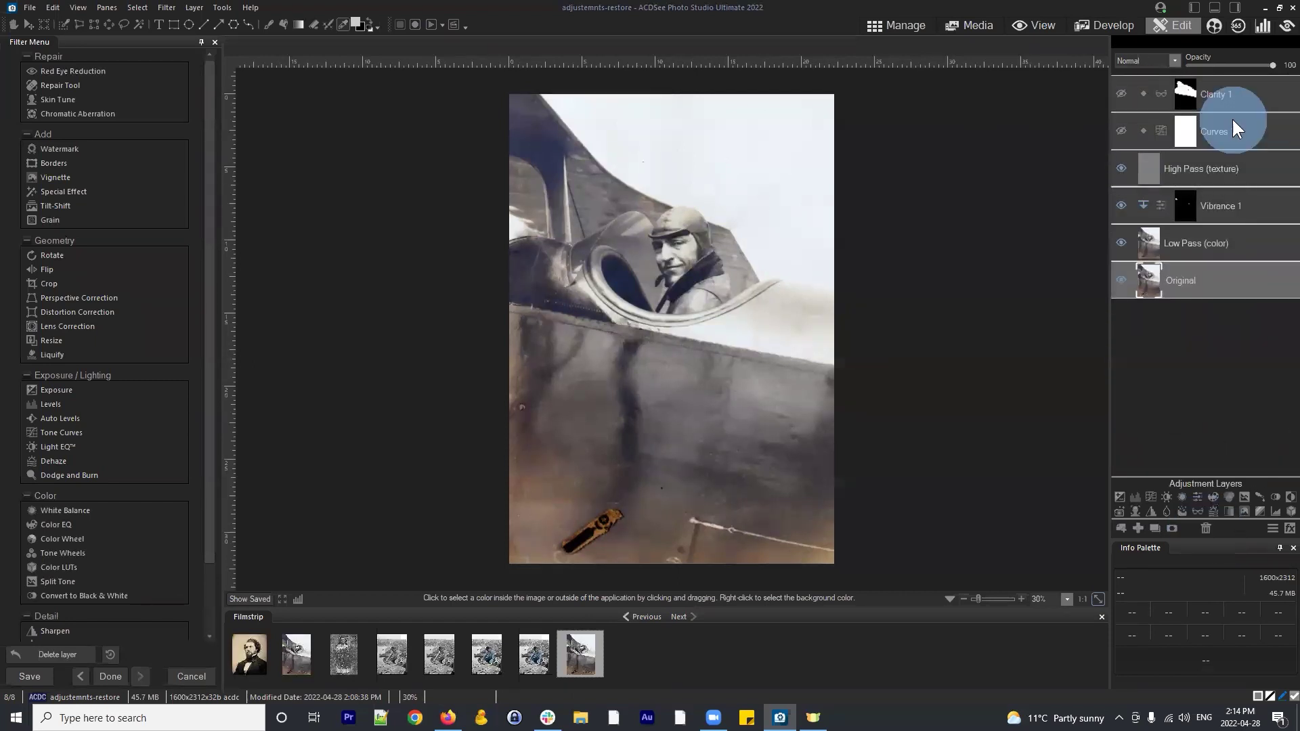
Delete the Clarity 1 layer and show the Curves 1 layer
click(1233, 88)
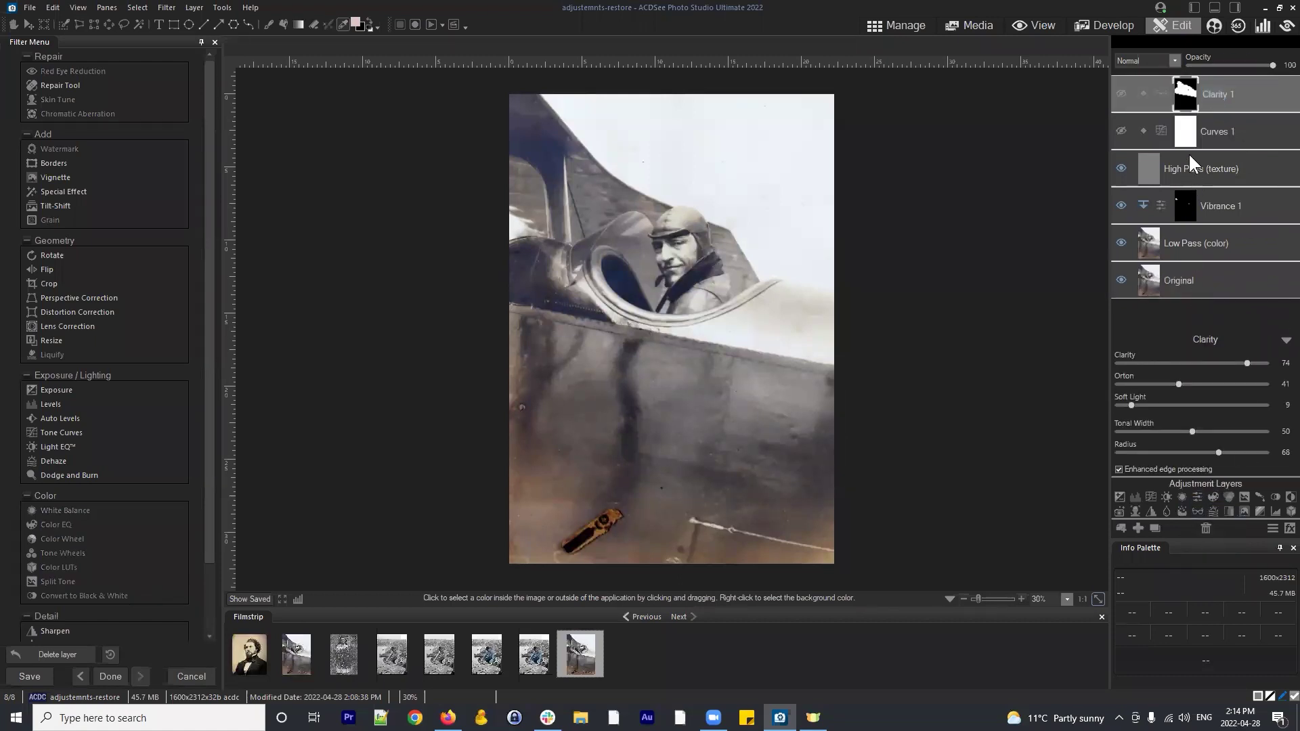
click(1205, 522)
click(1117, 94)
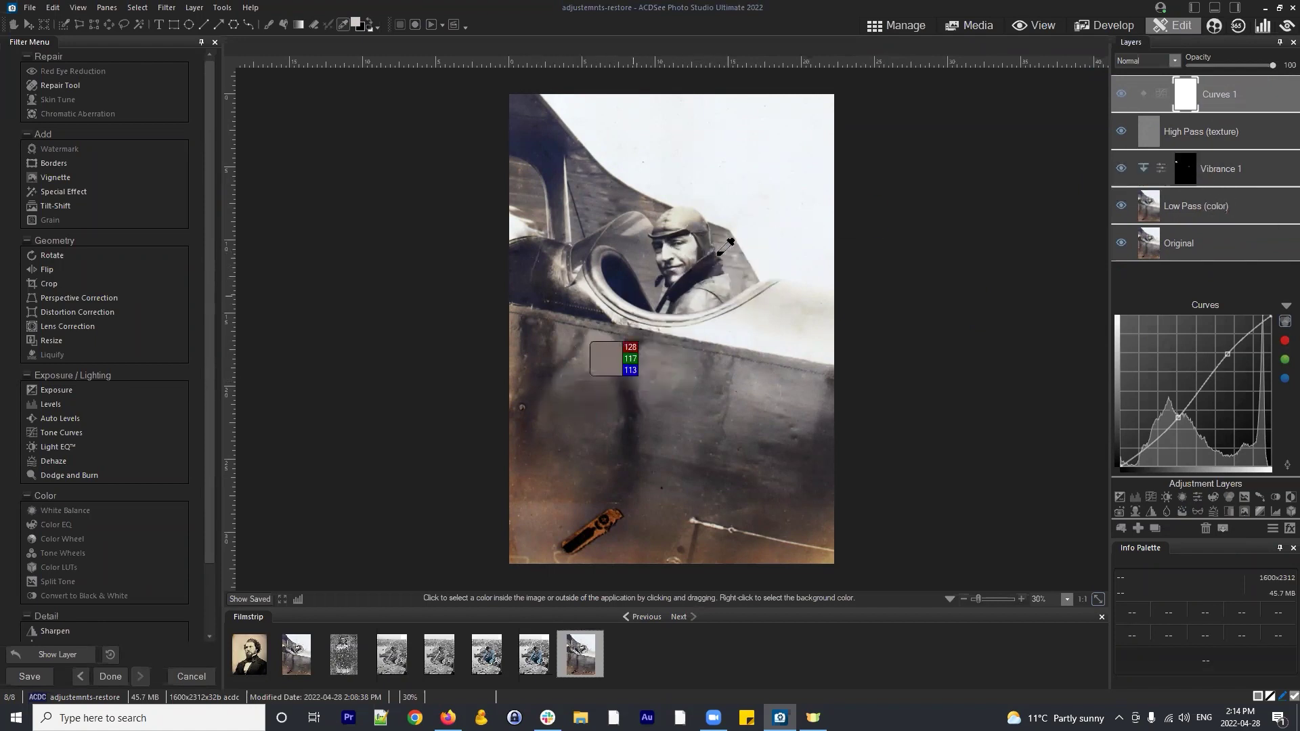
Examine the High Pass (texture), Vibrance 1 and Low Pass (color) layers of the pilot photograph by selecting each in turn
click(1226, 130)
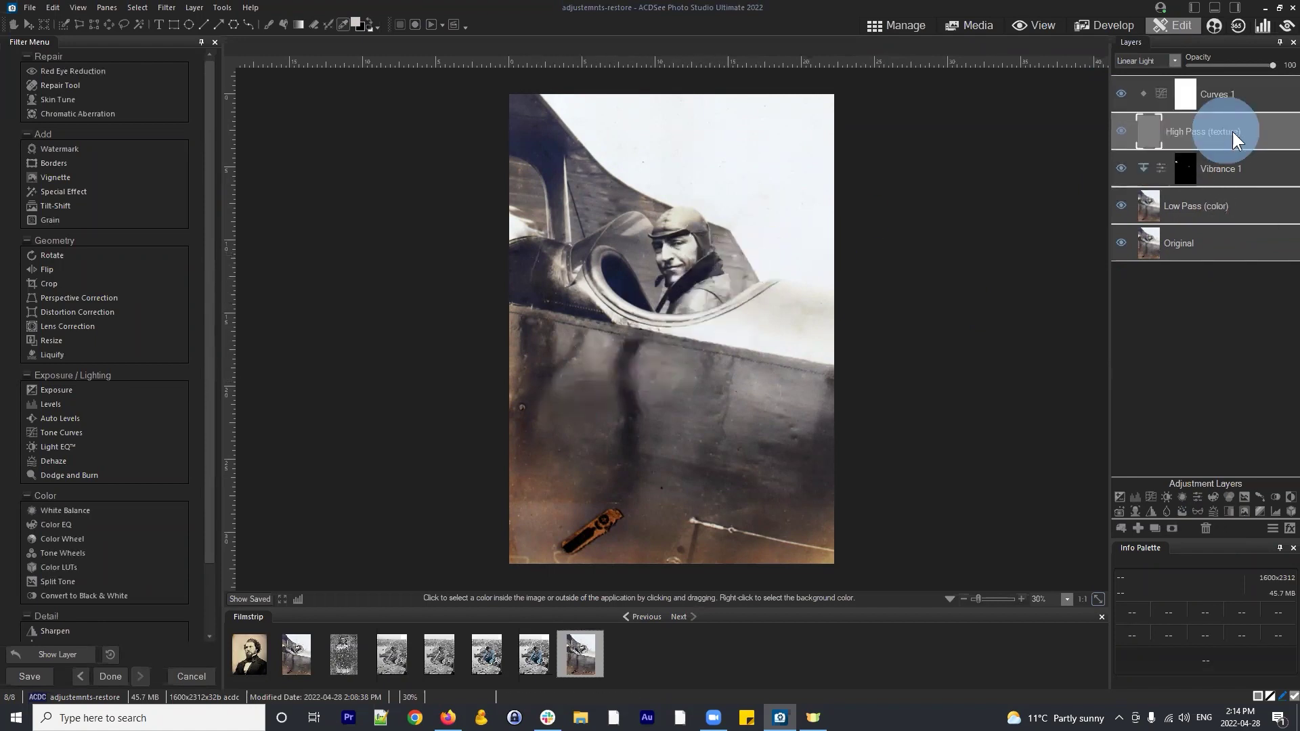
click(1252, 167)
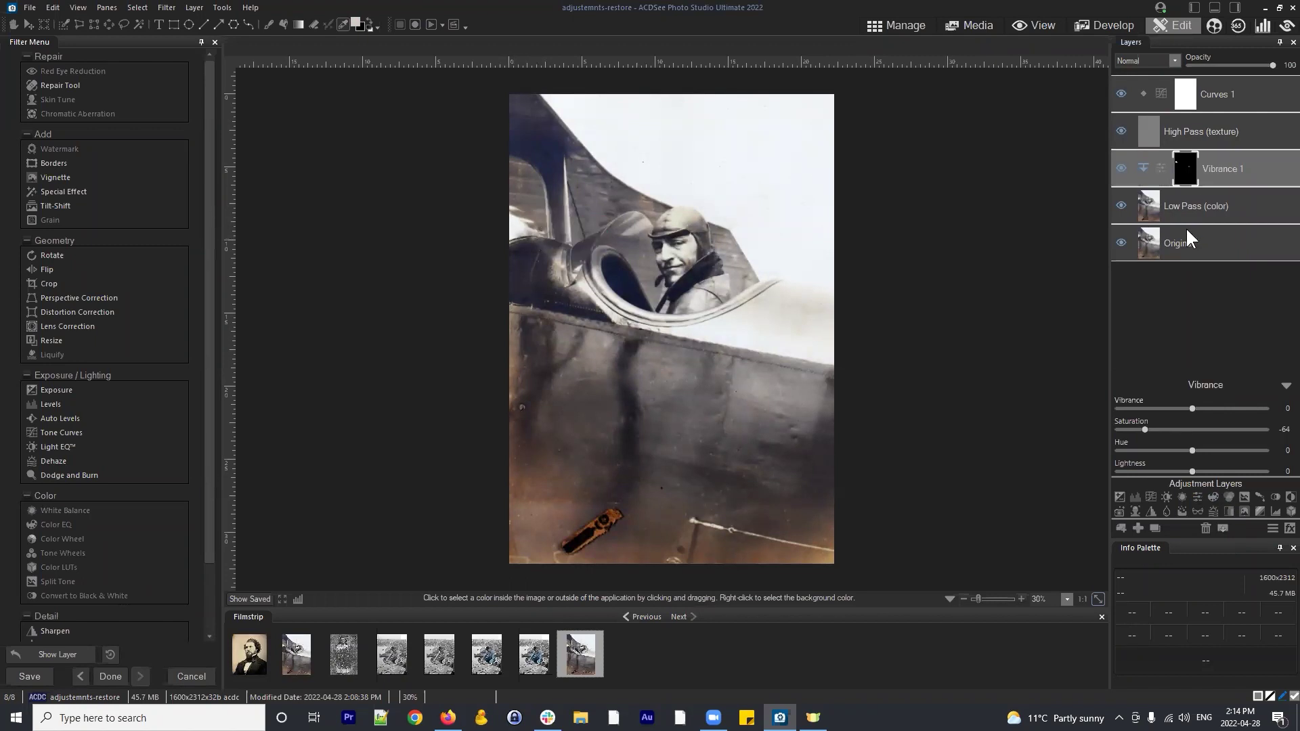
click(1193, 205)
click(1218, 134)
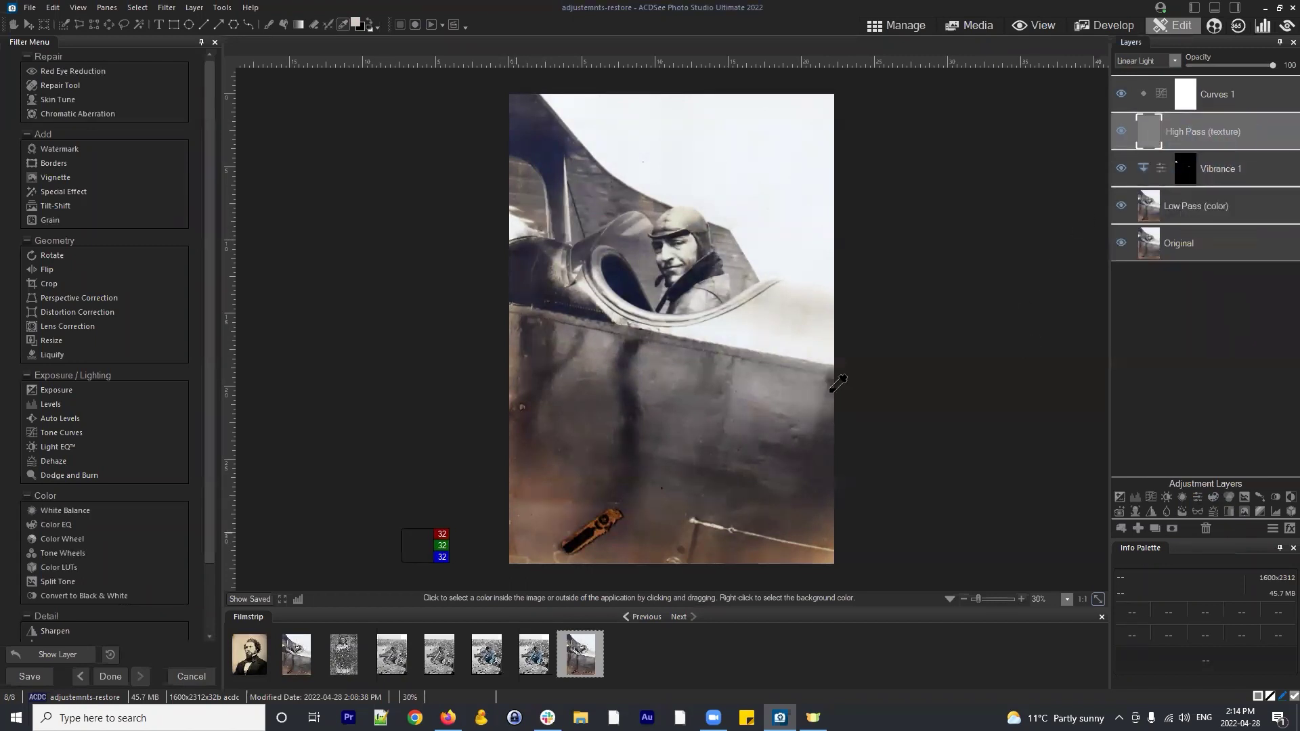
click(1024, 360)
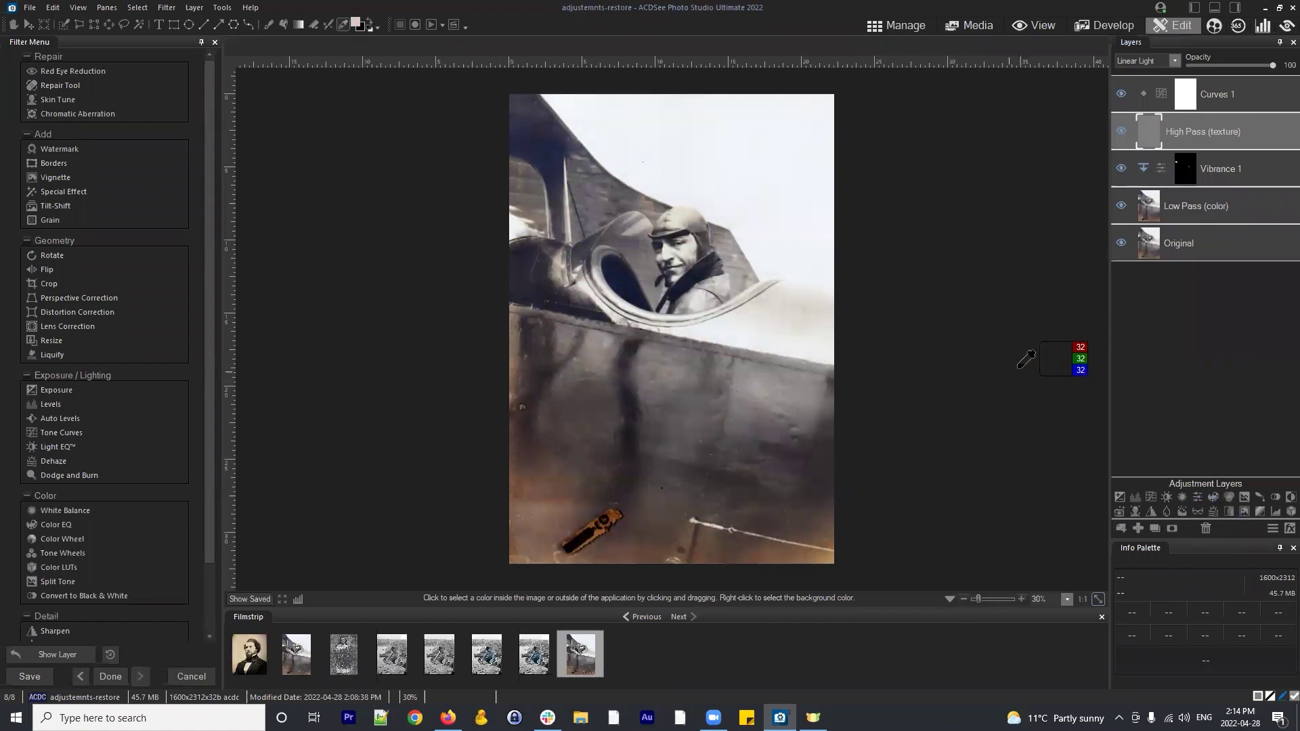
Try a new Vibrance adjustment layer above Curves 1 with Saturation at -100, -61 and -48, and delete it
click(1244, 100)
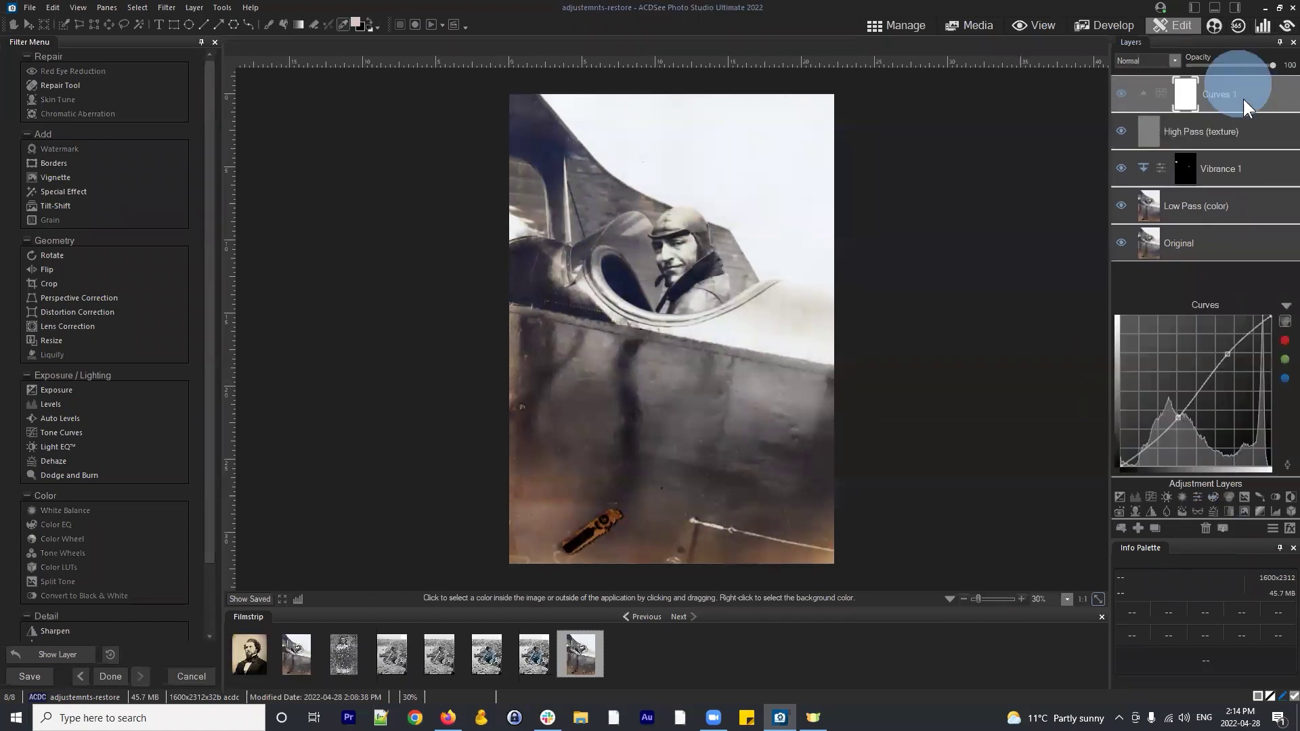
click(1195, 497)
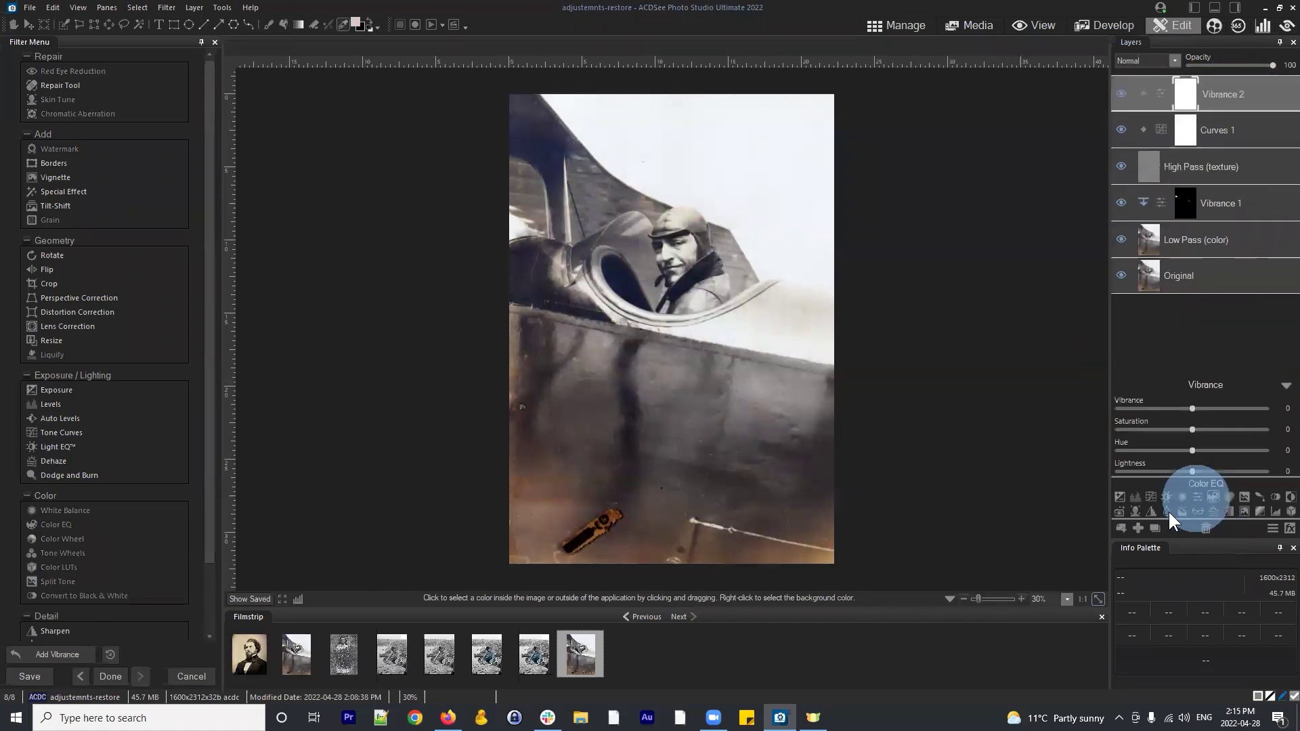
click(1251, 102)
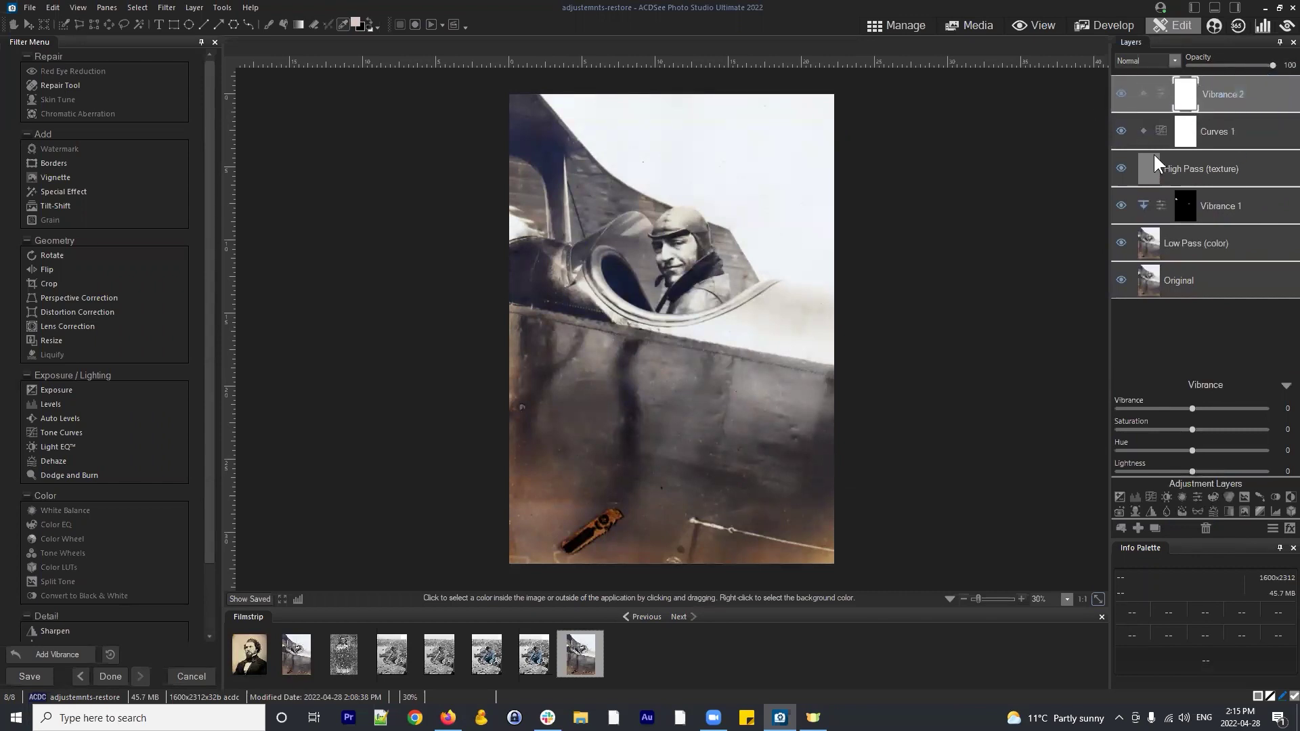
drag(1191, 430, 1117, 429)
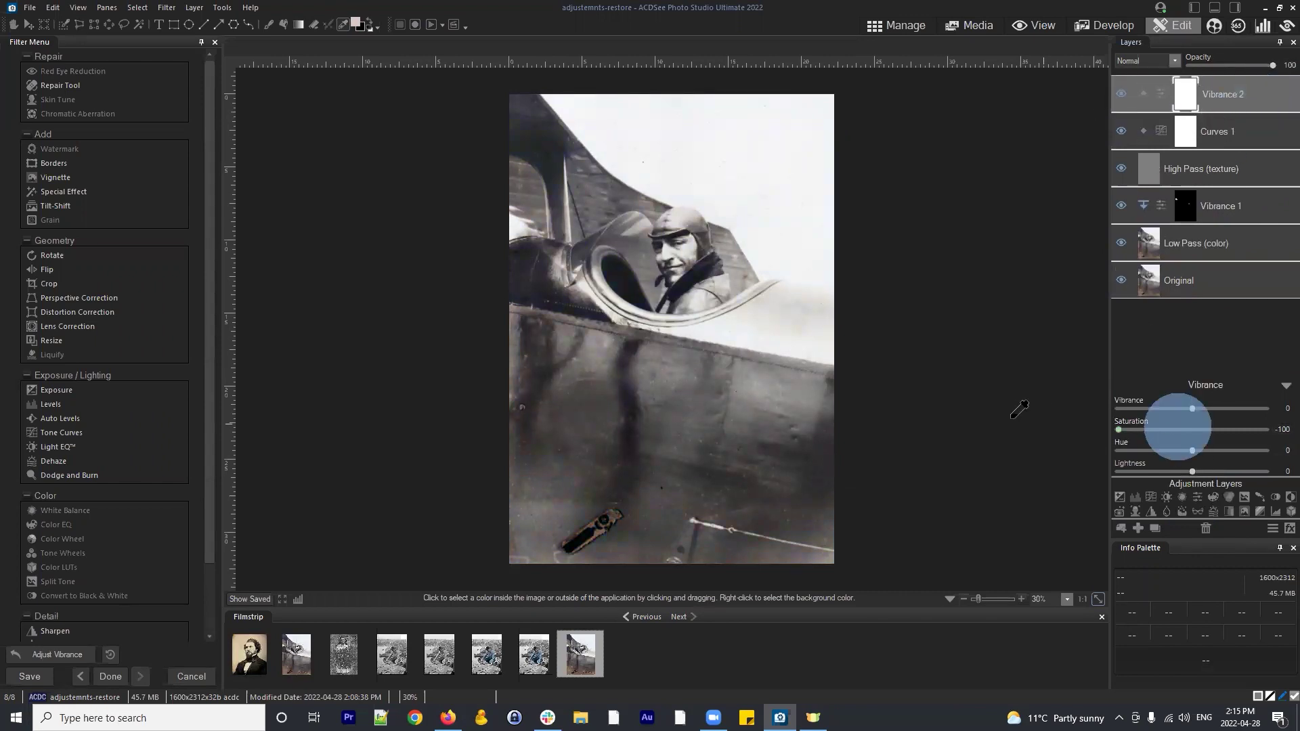
right_click(1149, 427)
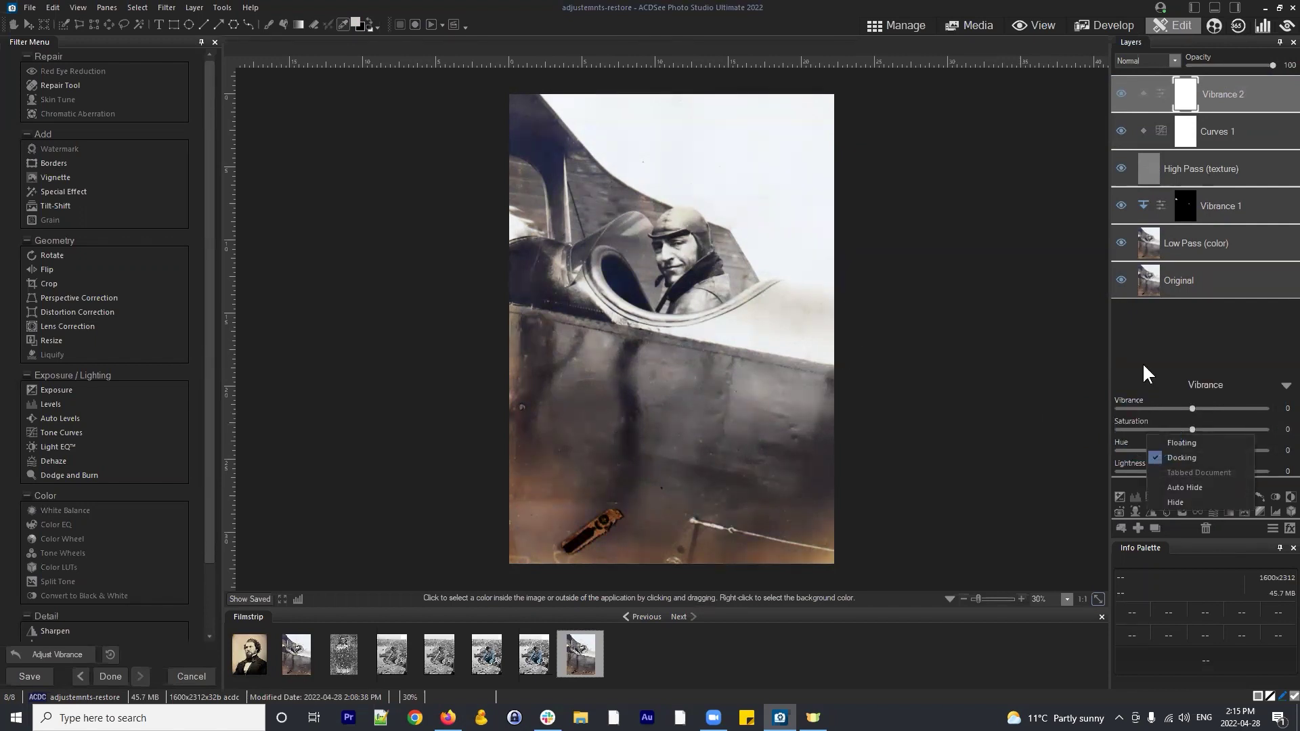
drag(1137, 430, 1162, 428)
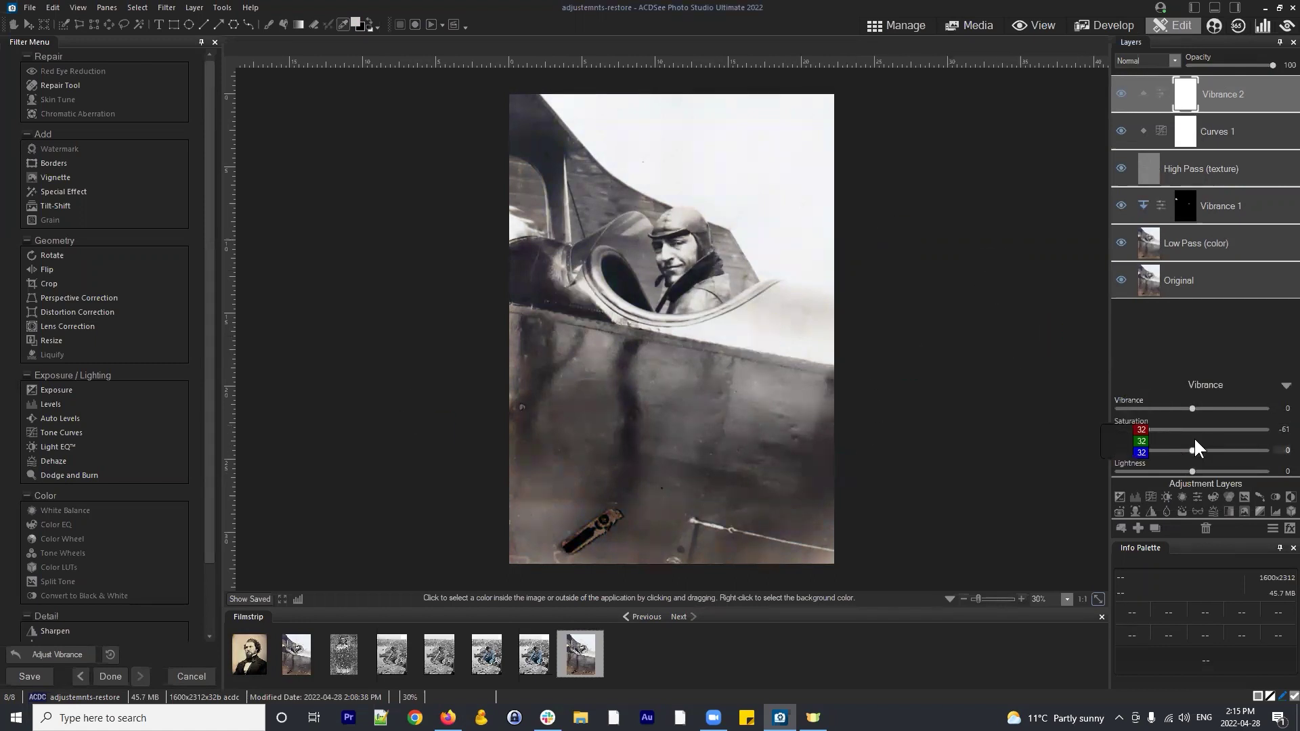
drag(1161, 429, 1218, 429)
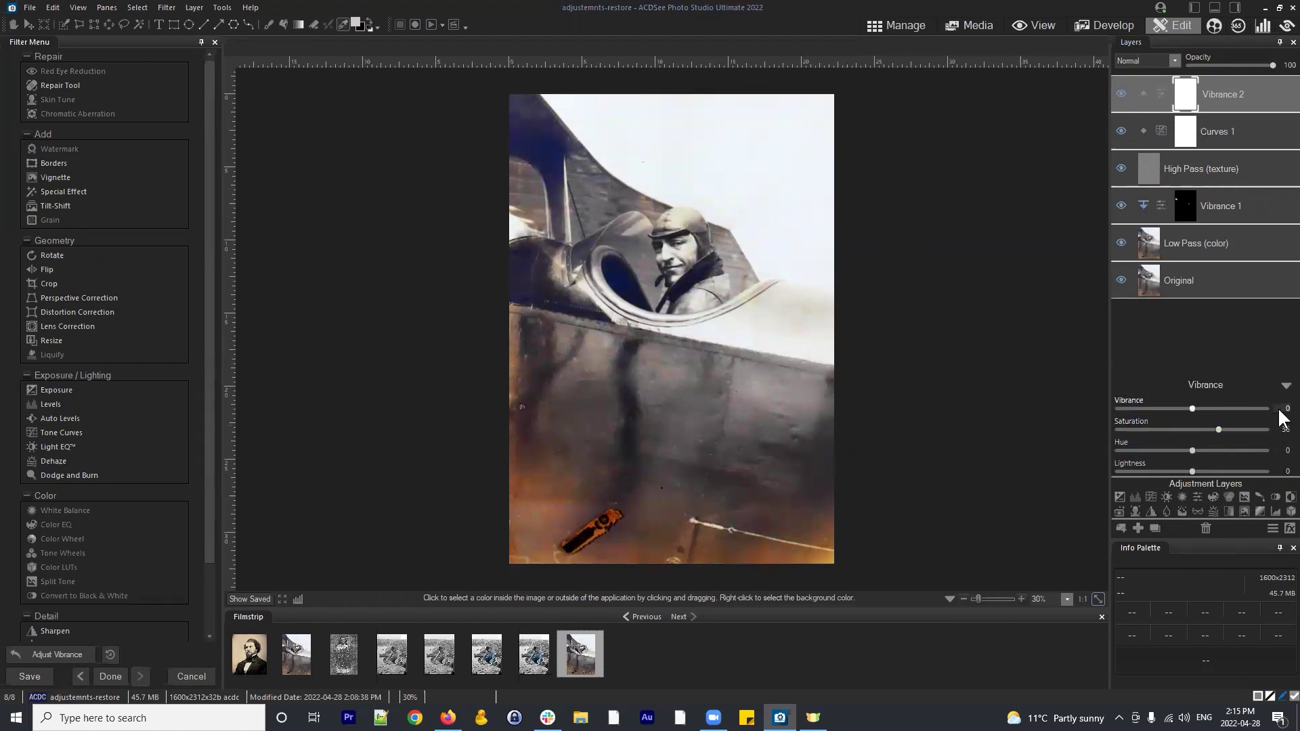
click(1157, 429)
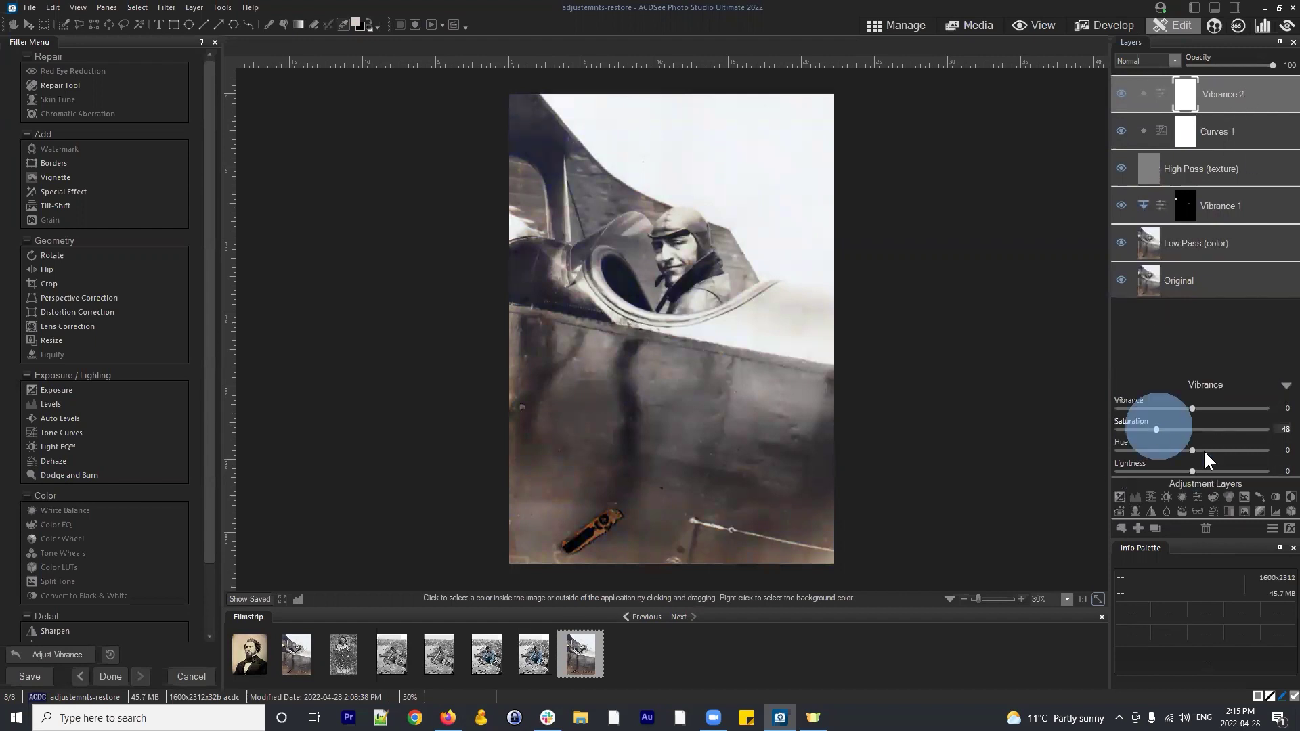
click(1206, 528)
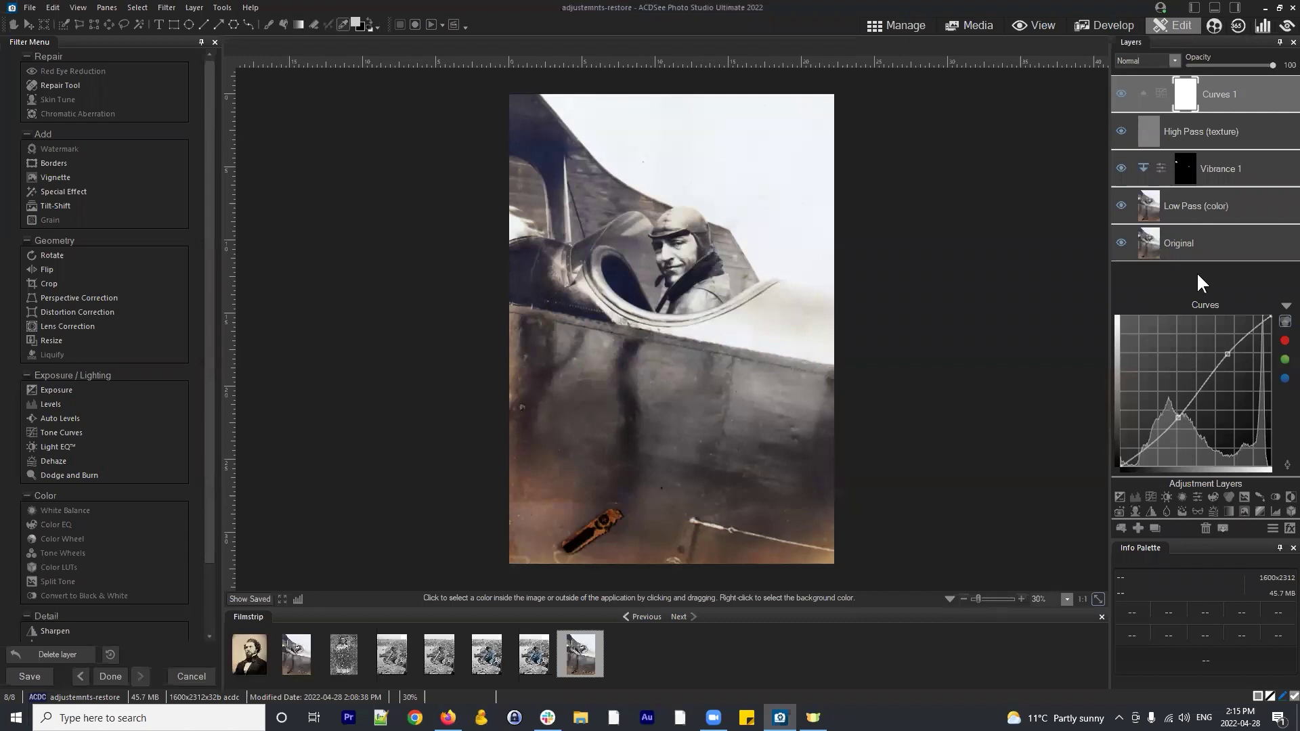
Collapse the Curves settings and save the layered adjustemnts-restore image
click(1286, 305)
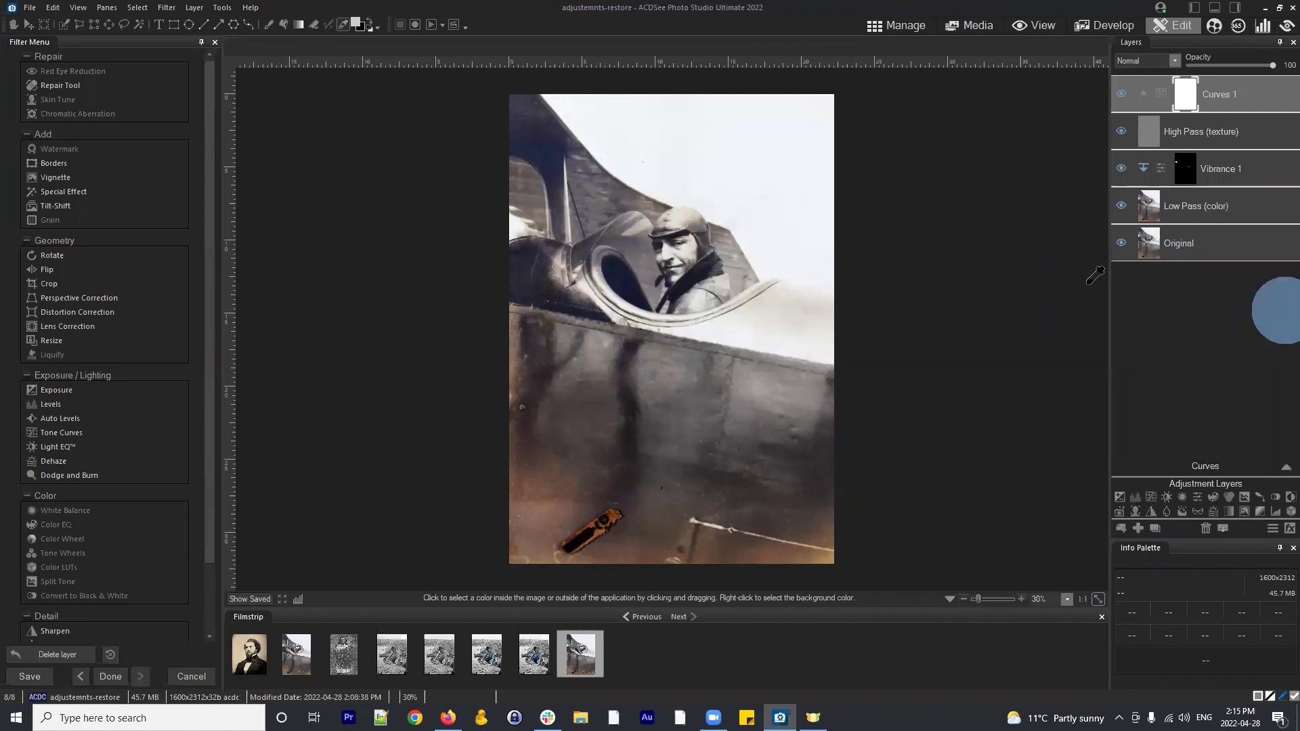
click(36, 9)
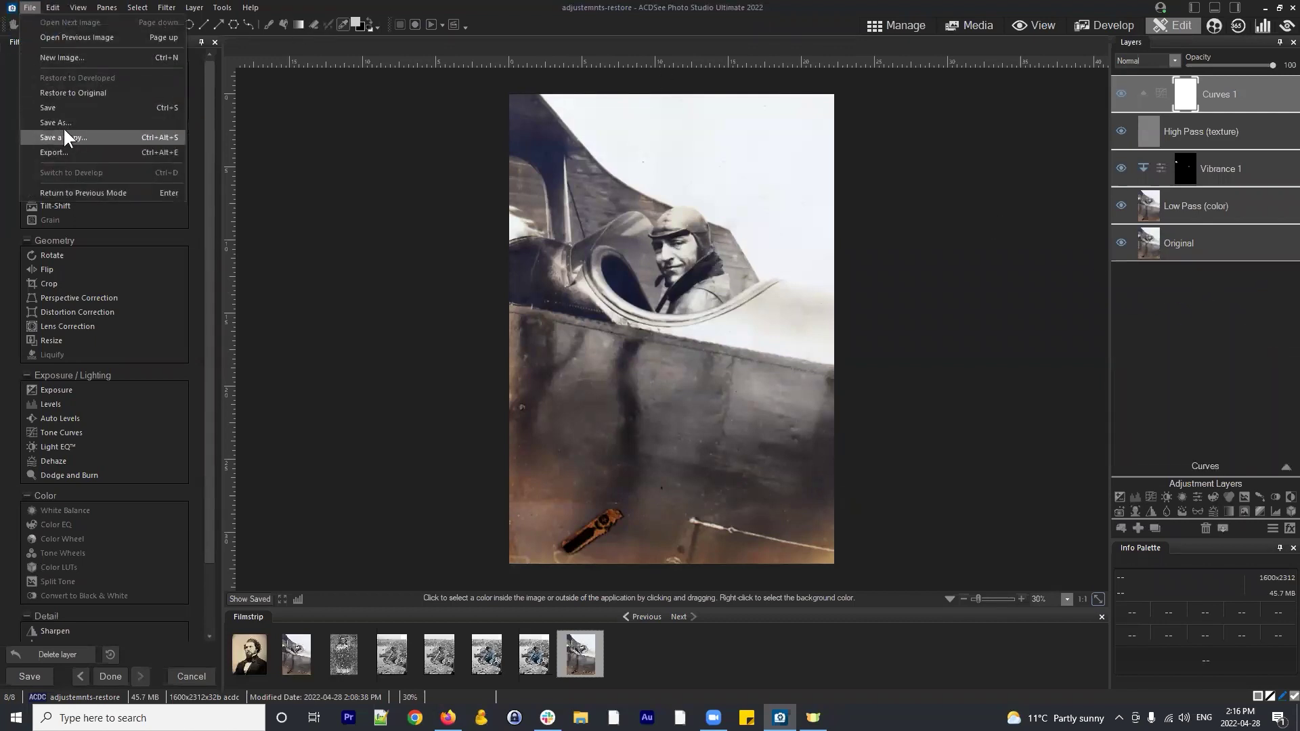
click(50, 107)
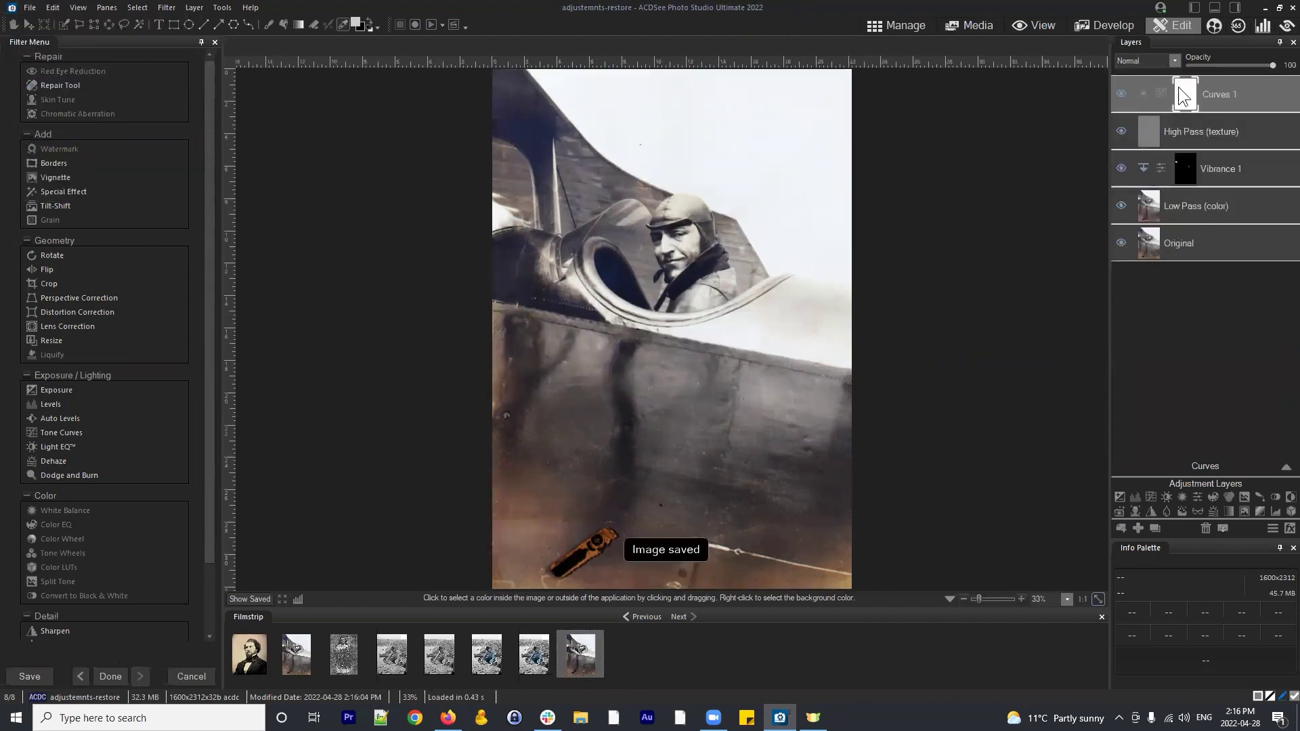
Start a Save As of the pilot image and choose JPG - JPEG as the file type
click(30, 7)
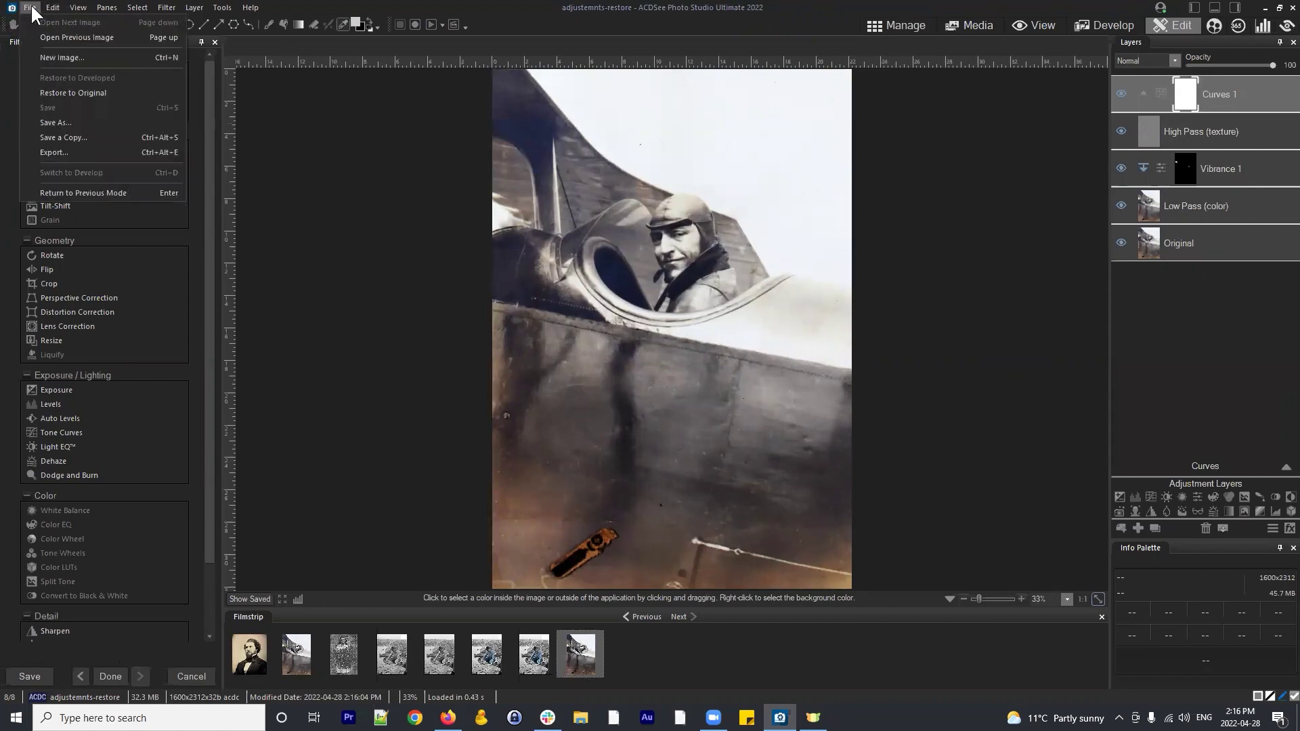
click(61, 122)
click(628, 423)
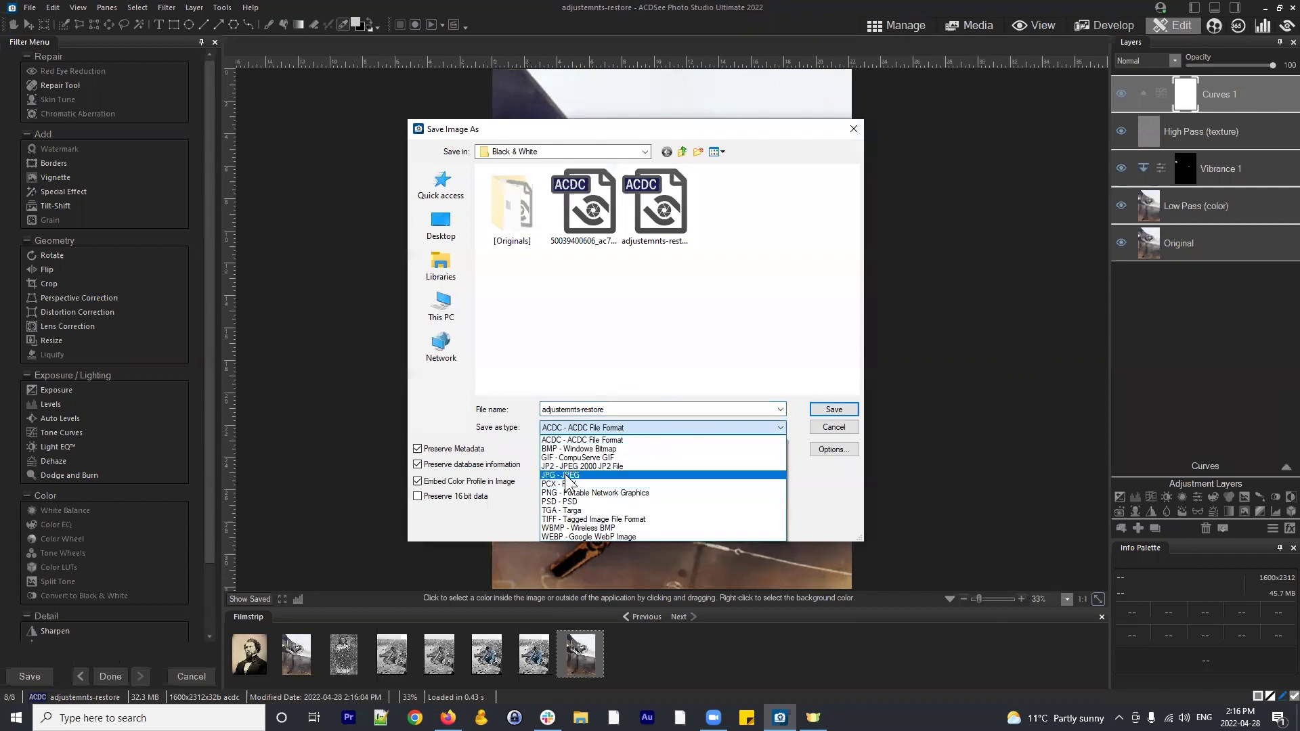
click(566, 476)
click(604, 426)
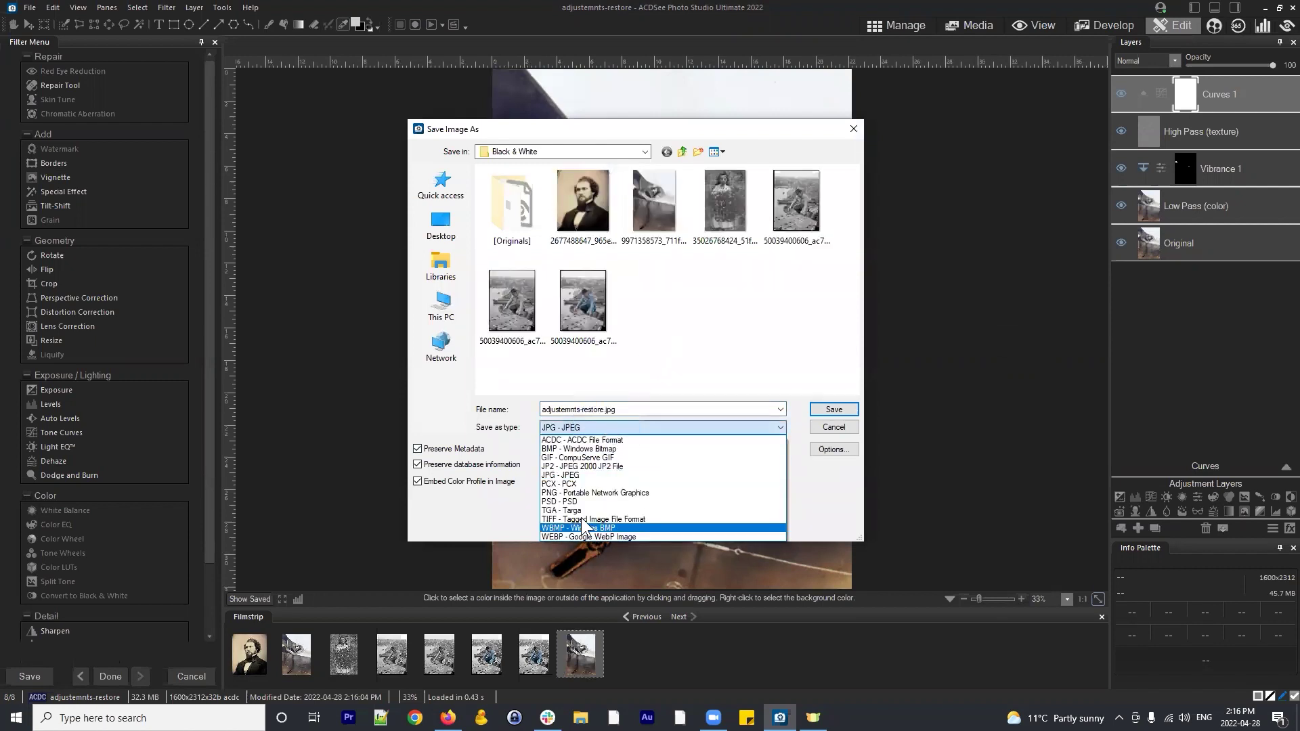
click(579, 518)
click(581, 425)
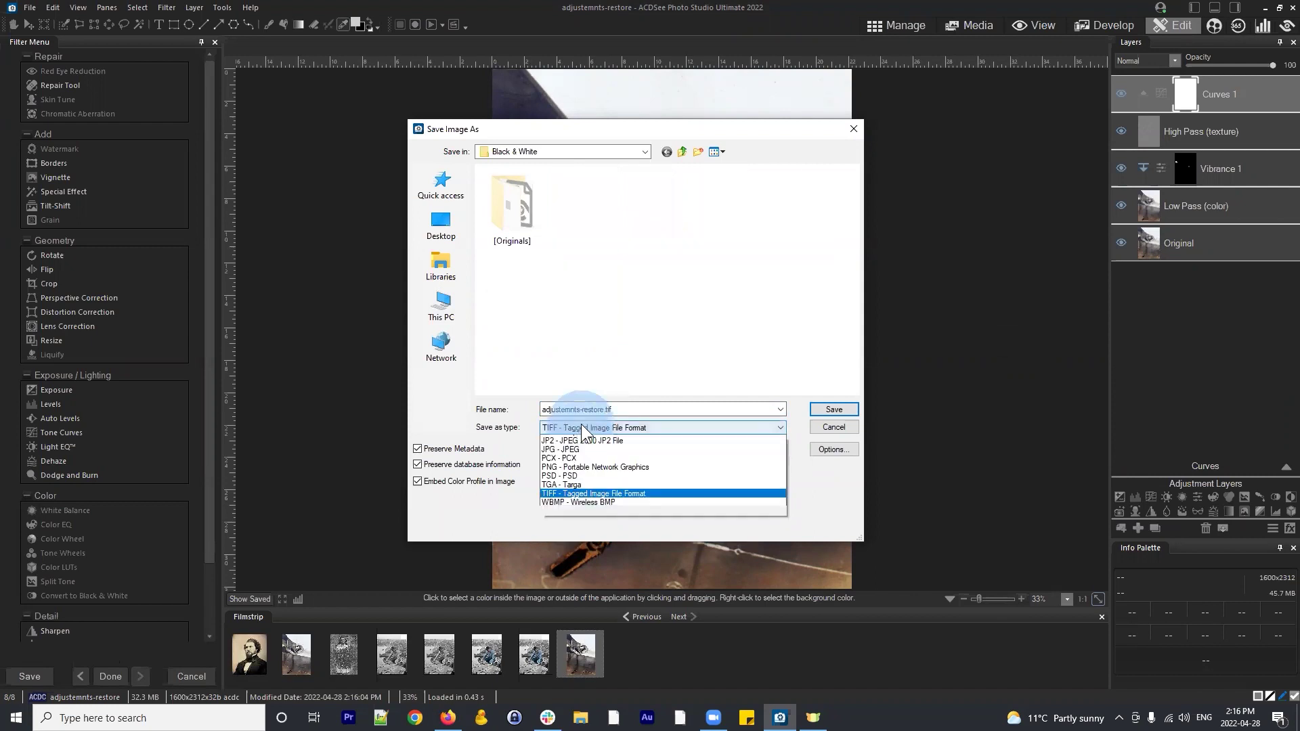
click(567, 475)
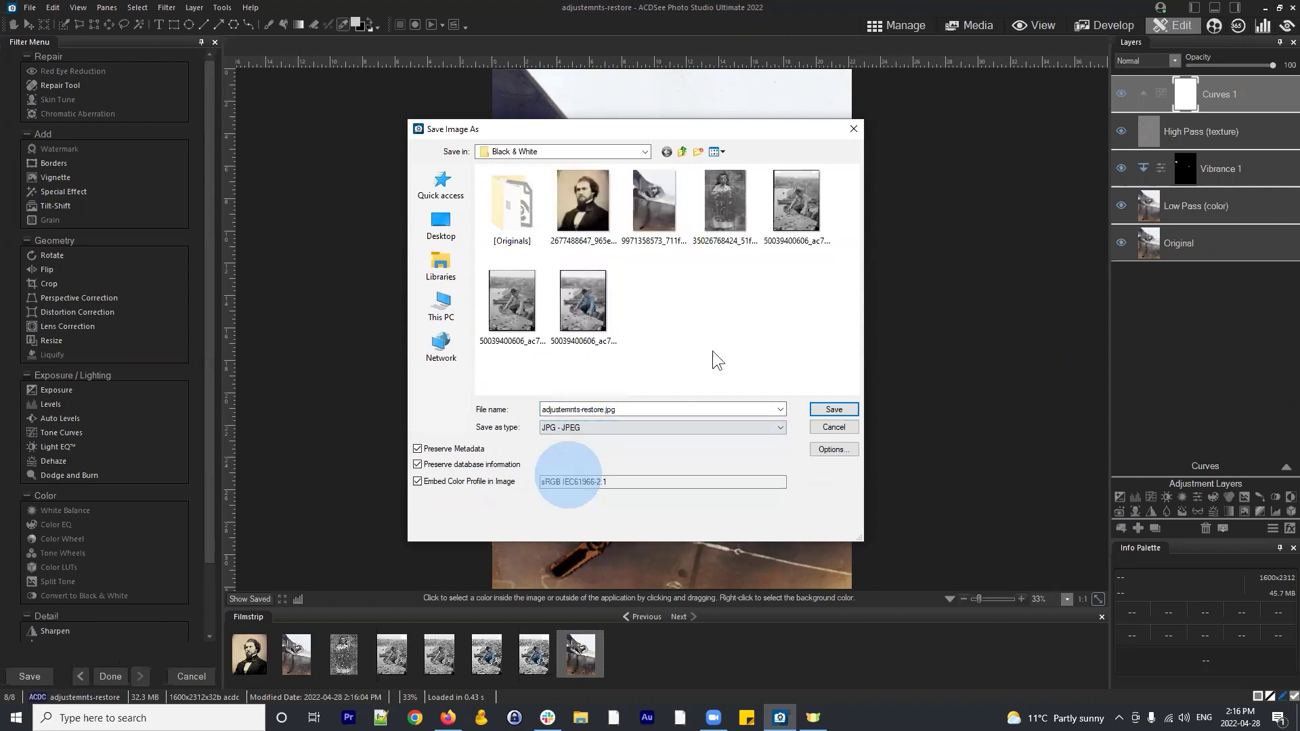
Name the JPEG version adjustemnts-flattened.jpg and save it in the Black & White folder
click(716, 354)
click(652, 406)
click(599, 409)
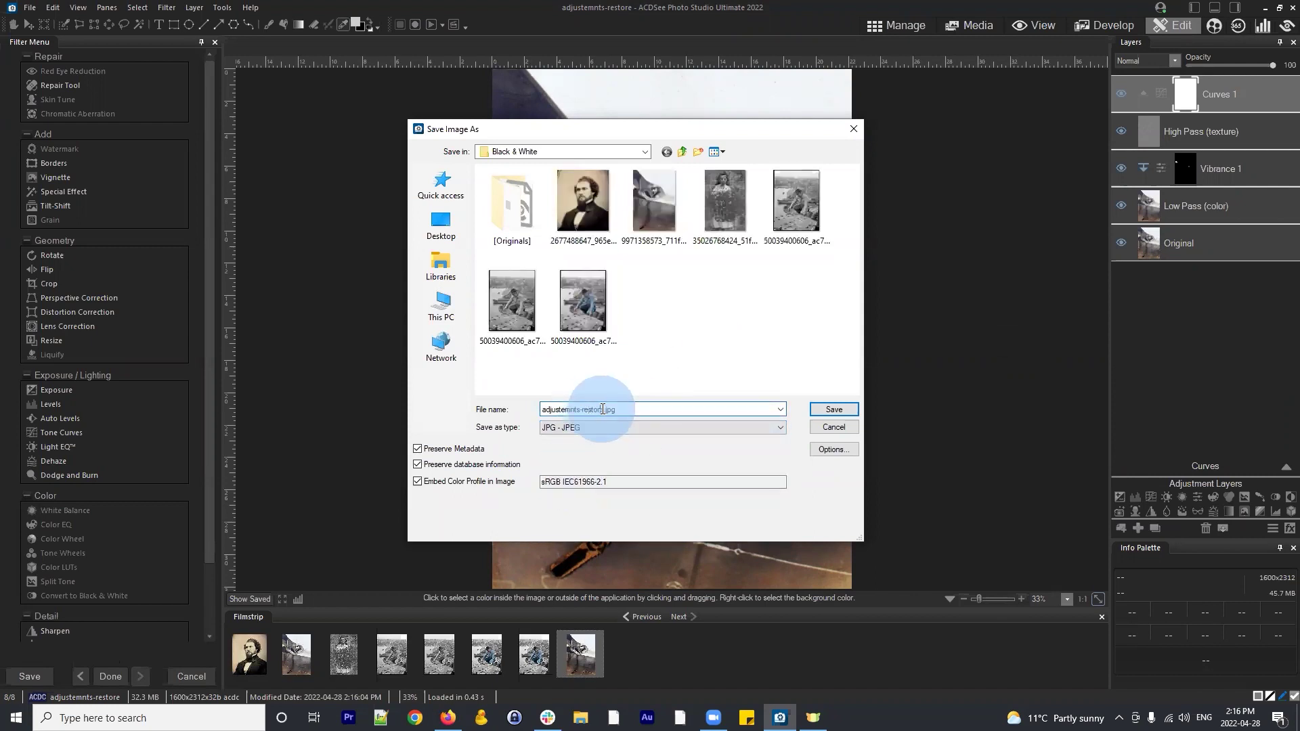
drag(601, 409, 580, 408)
text(fl)
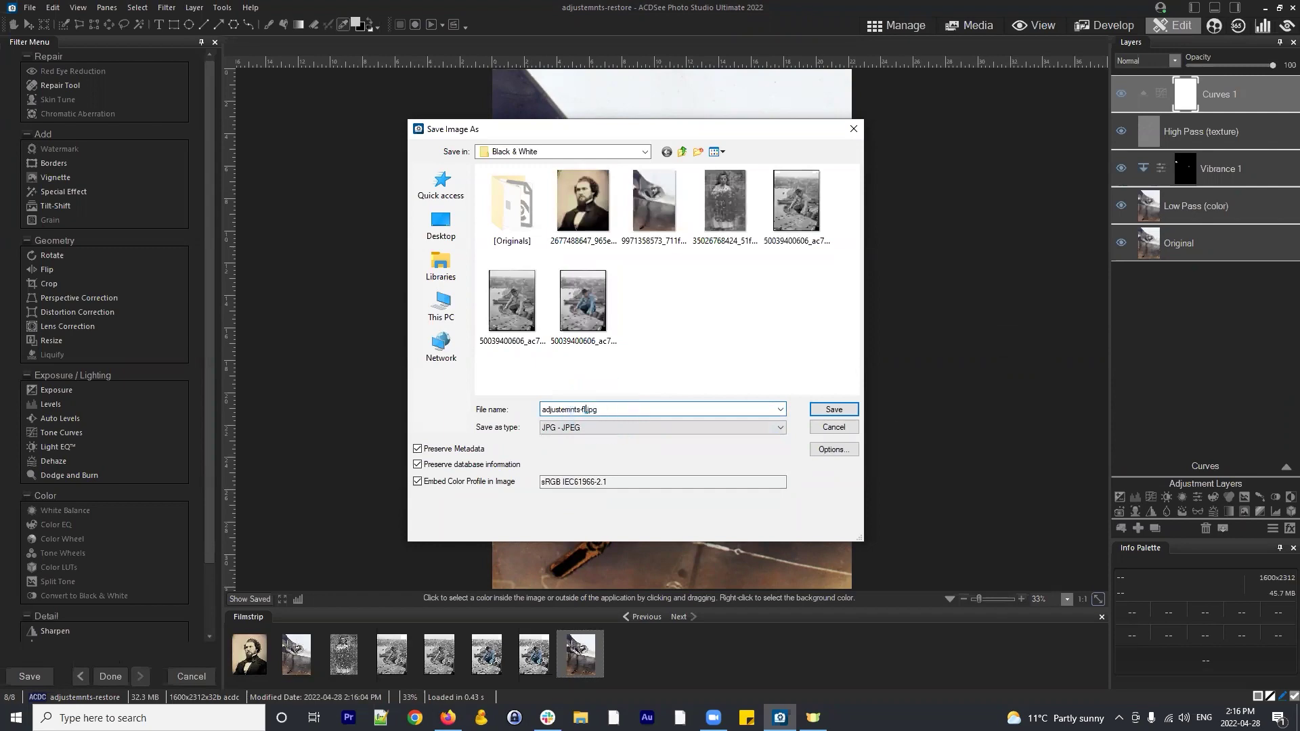
text(attened)
click(848, 409)
click(688, 380)
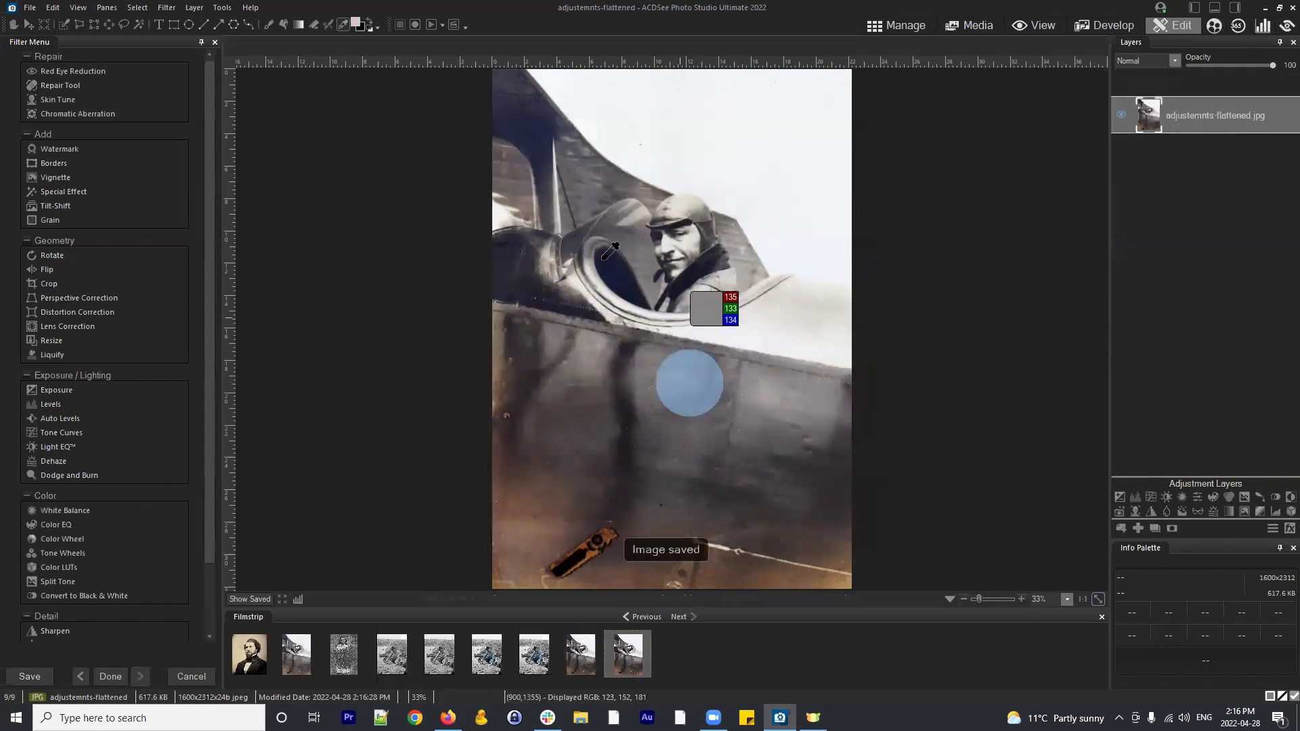
Switch to Manage mode and compare the file details of adjustemnts-flattened and adjustemnts-restore
click(888, 28)
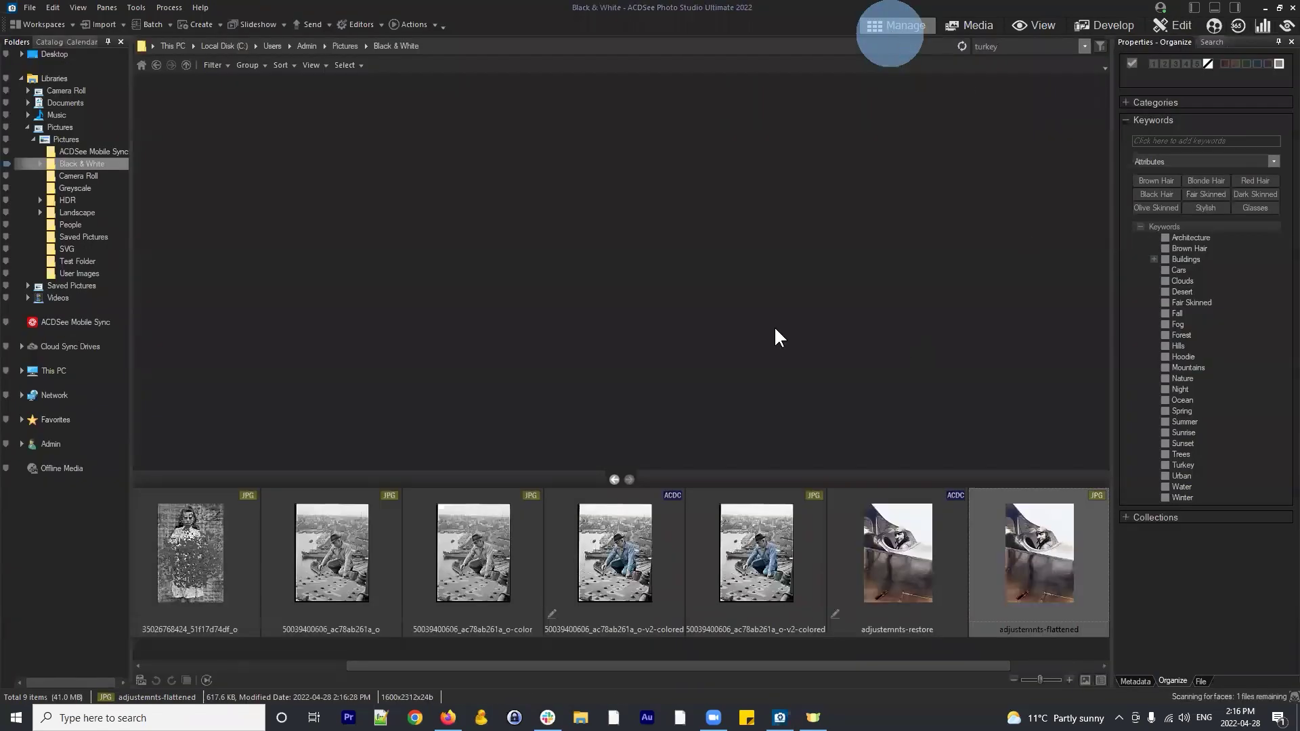
click(796, 293)
click(1057, 545)
click(1043, 556)
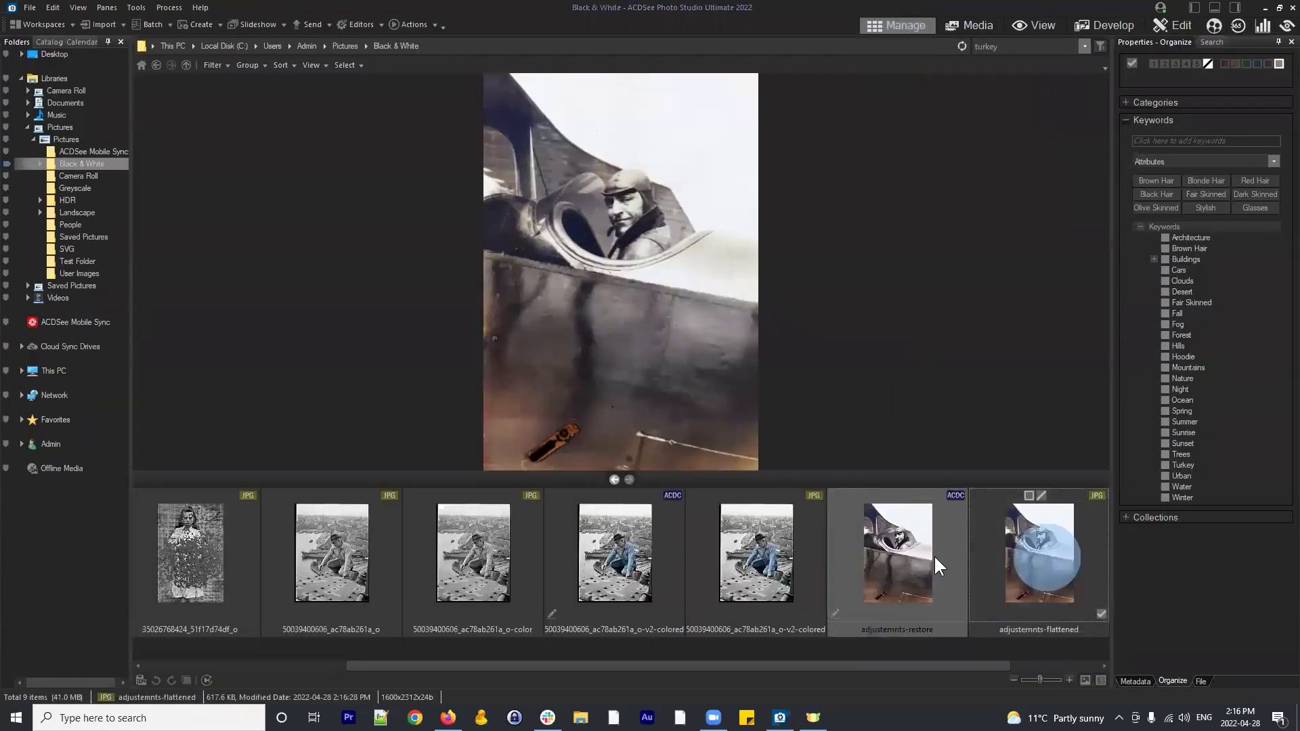
click(1051, 543)
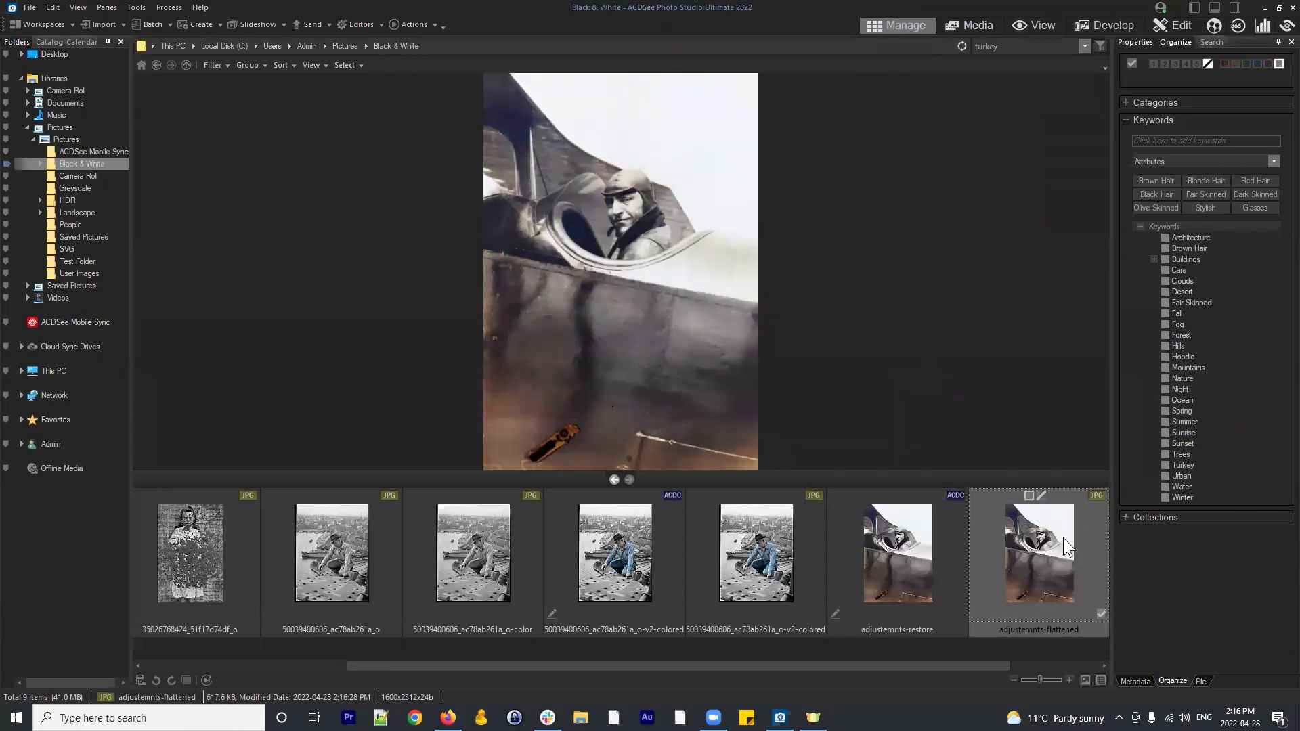
click(939, 566)
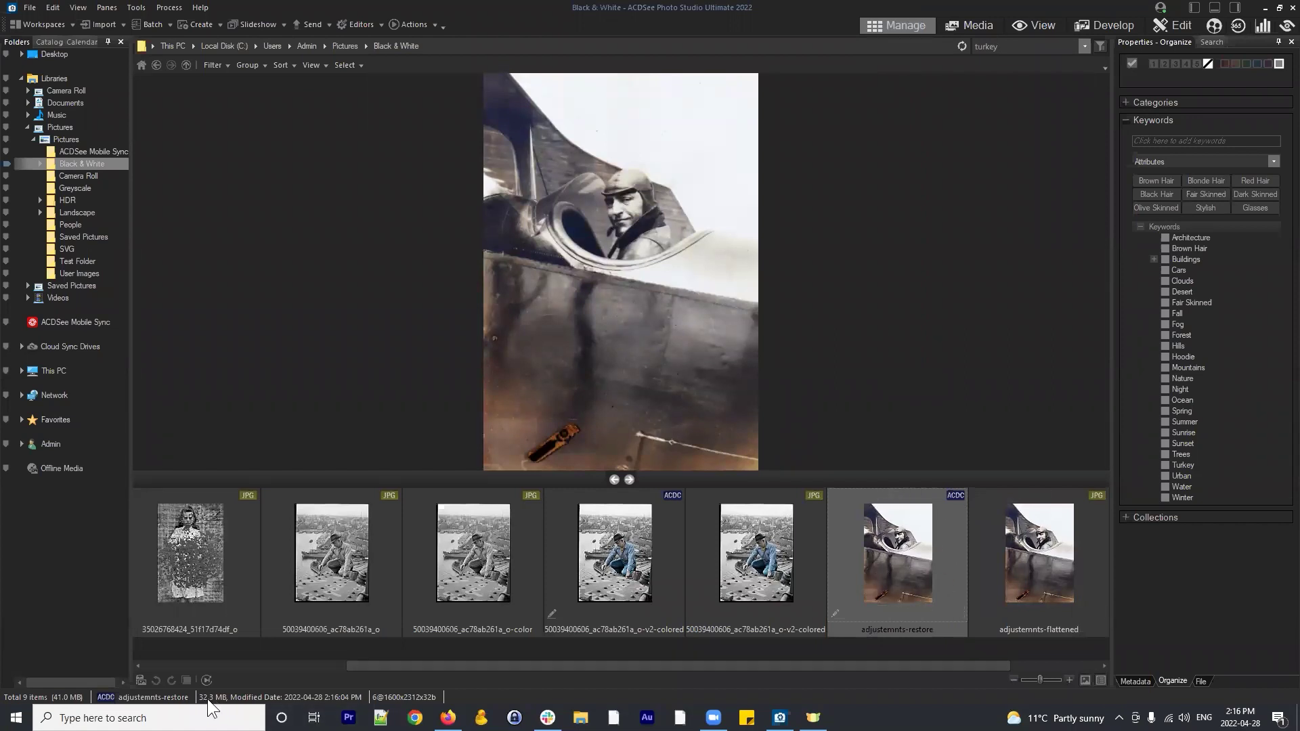
key(Right)
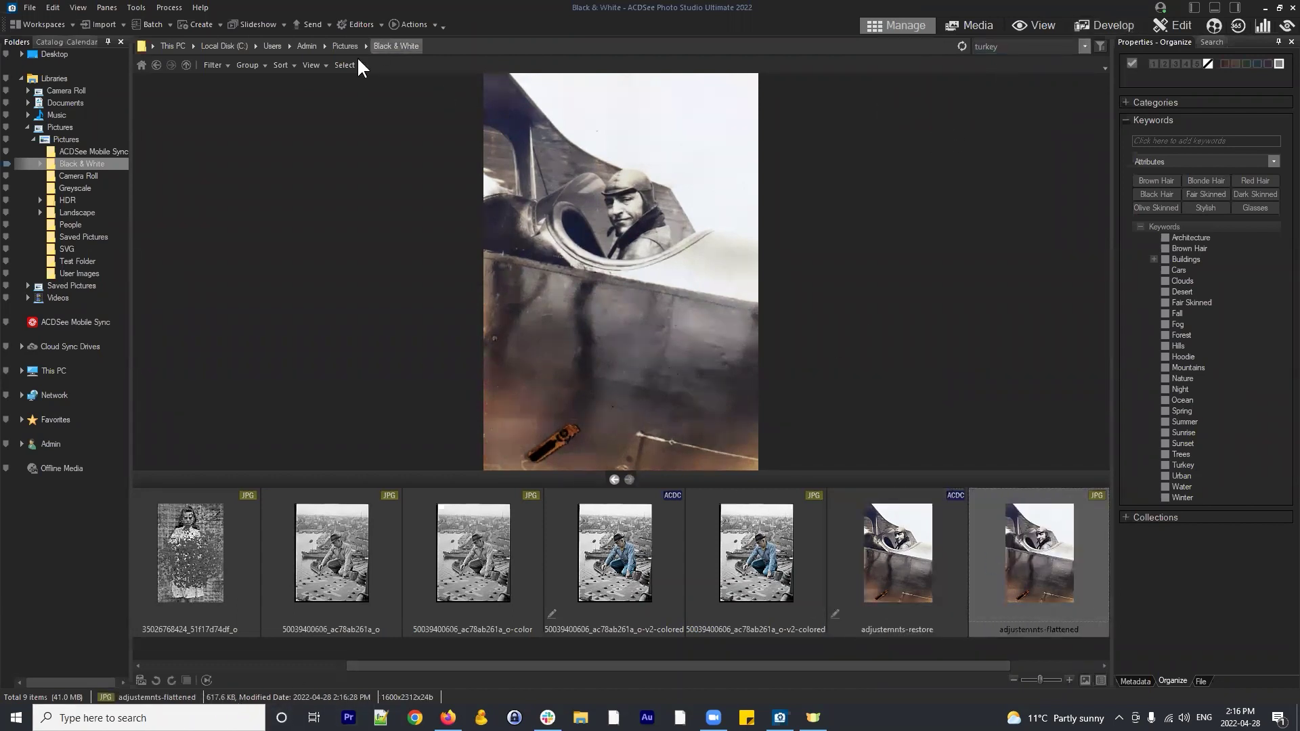
click(312, 62)
click(928, 197)
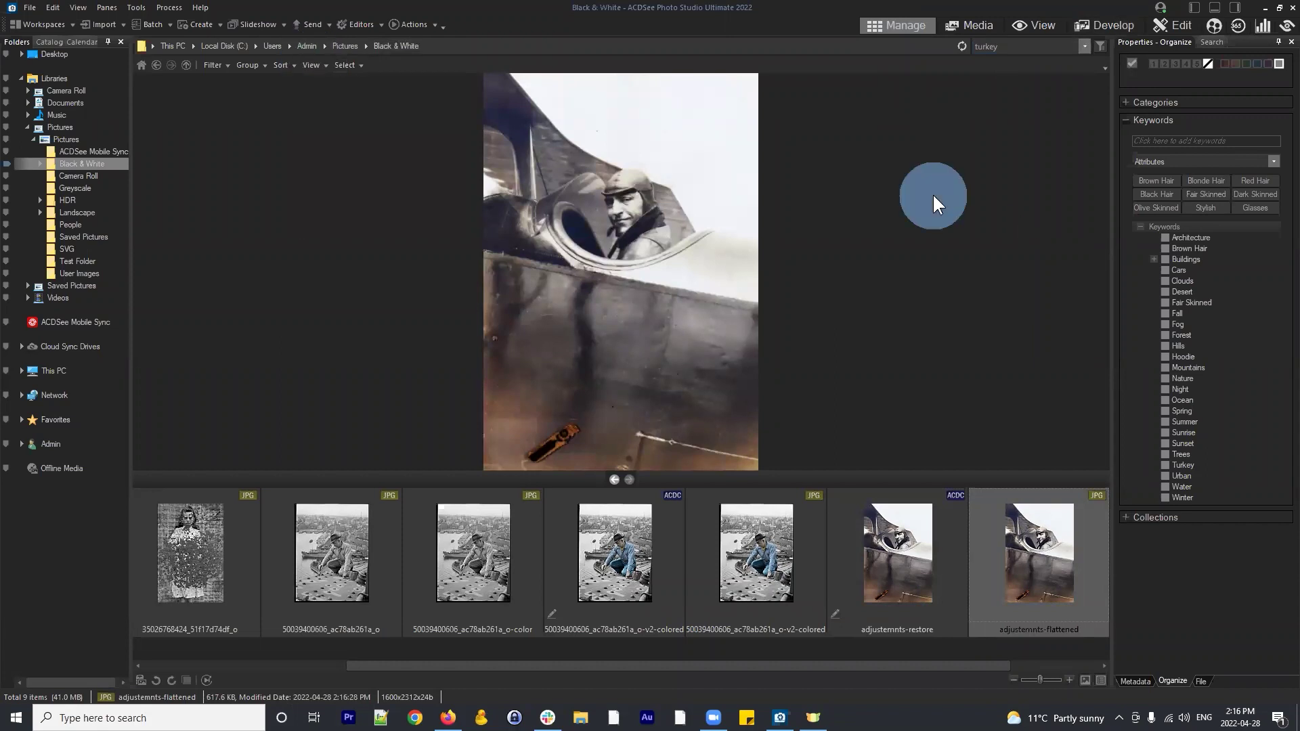
Reopen the layered adjustemnts-restore file in Edit mode and select its Low Pass (color) layer, then its High Pass (texture) layer
click(1015, 551)
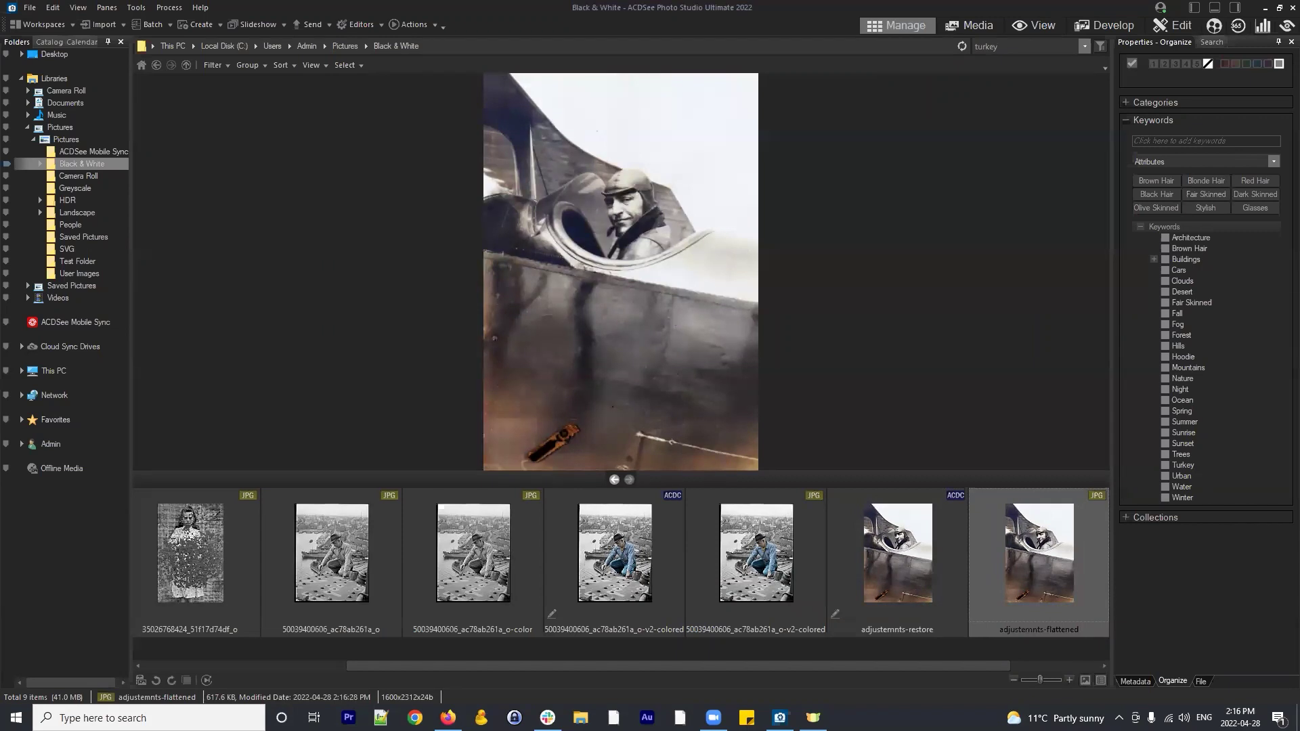
click(900, 542)
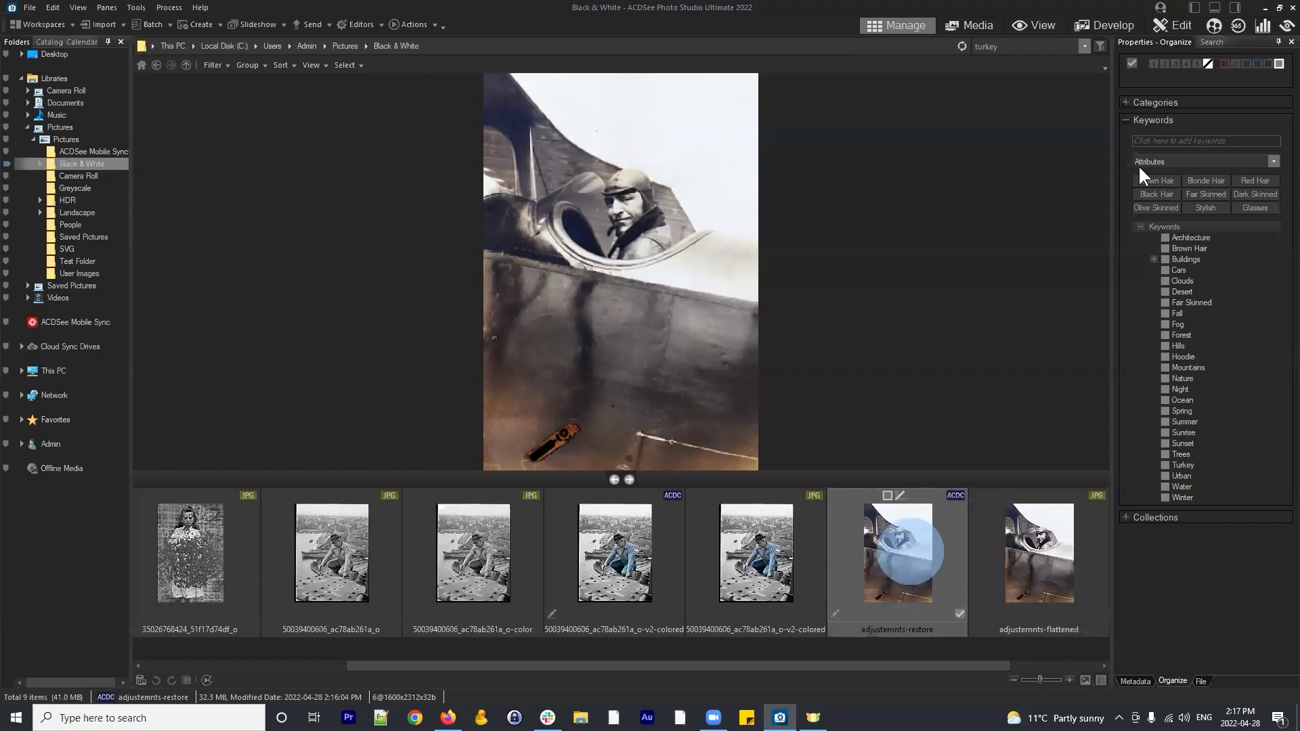
click(1177, 27)
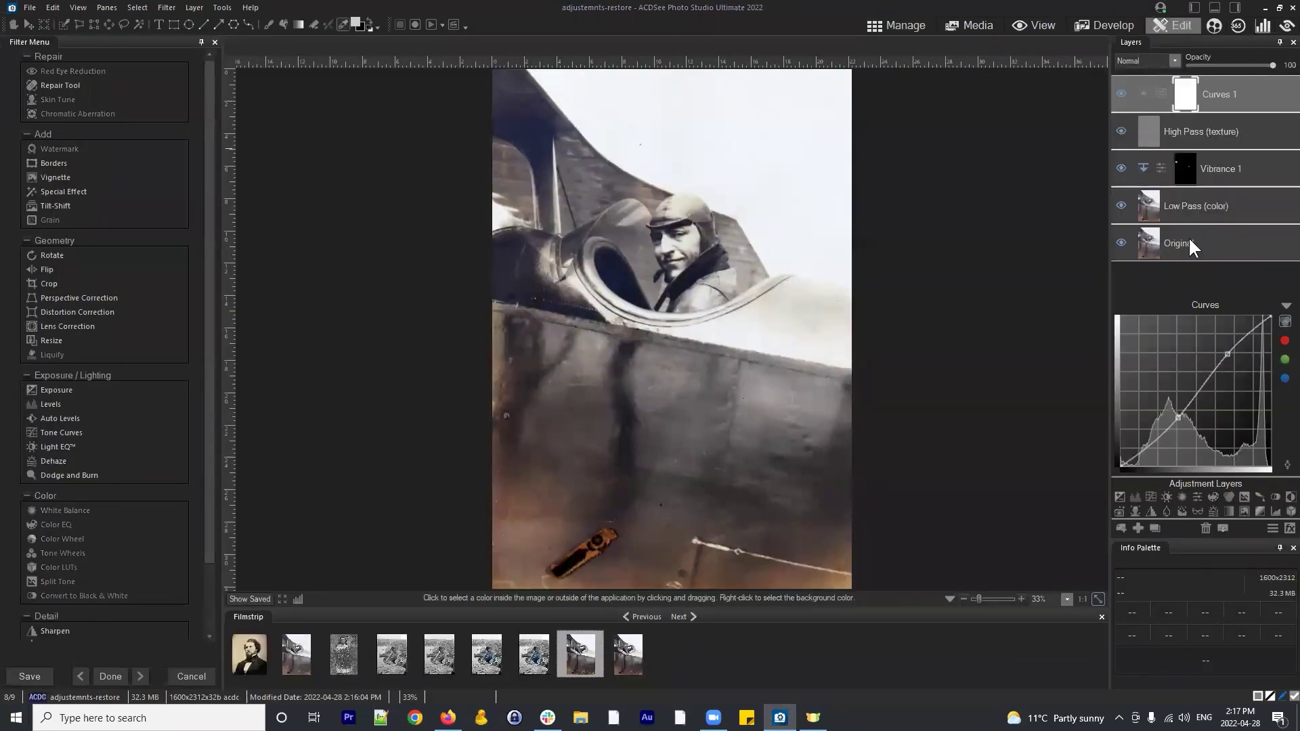
click(1199, 203)
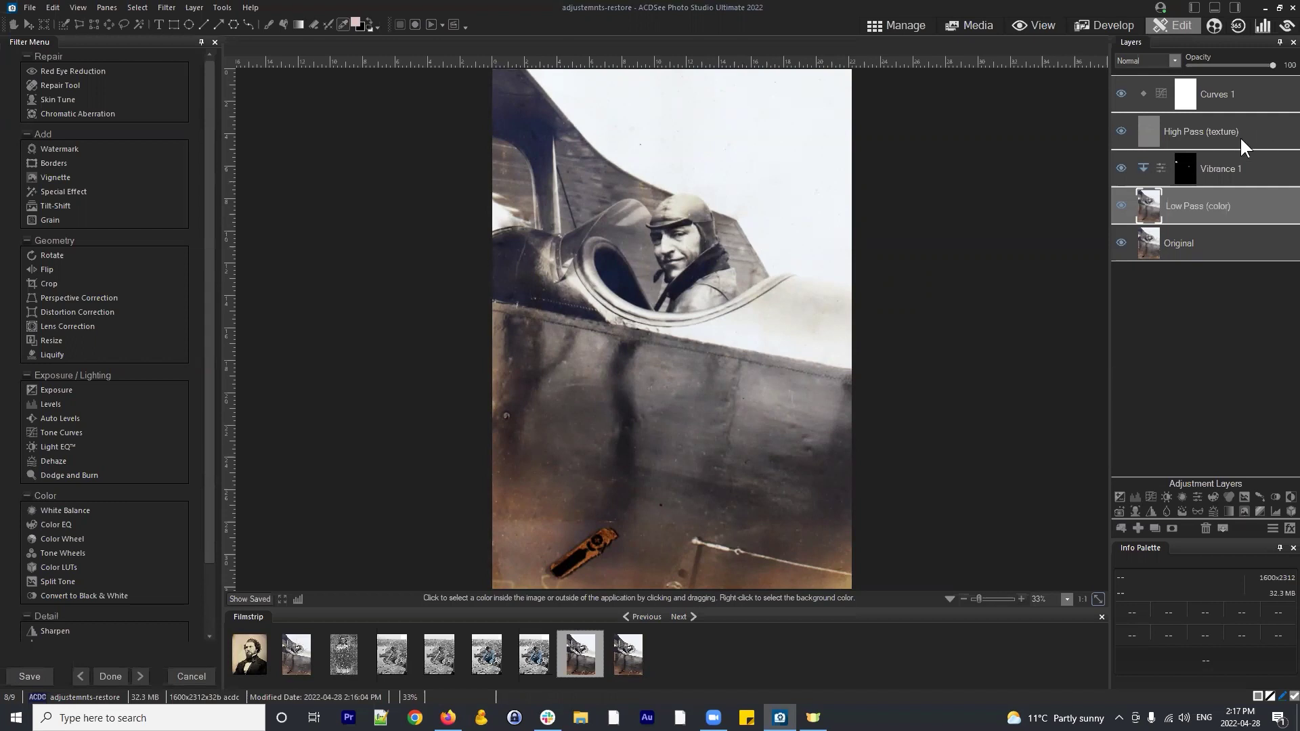
click(1215, 143)
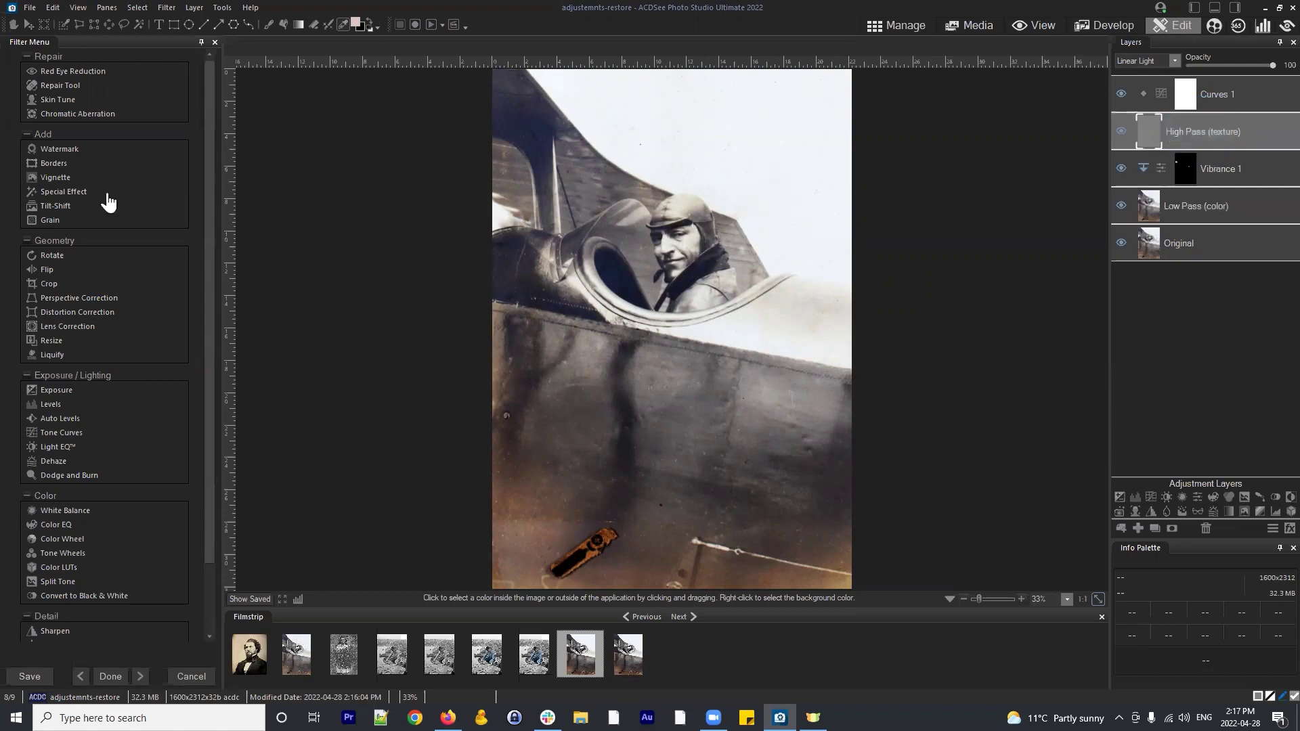
Sharpen the High Pass (texture) layer with an Amount of 80, leaving the other Sharpen settings as they are
scroll(113, 305, down, 2)
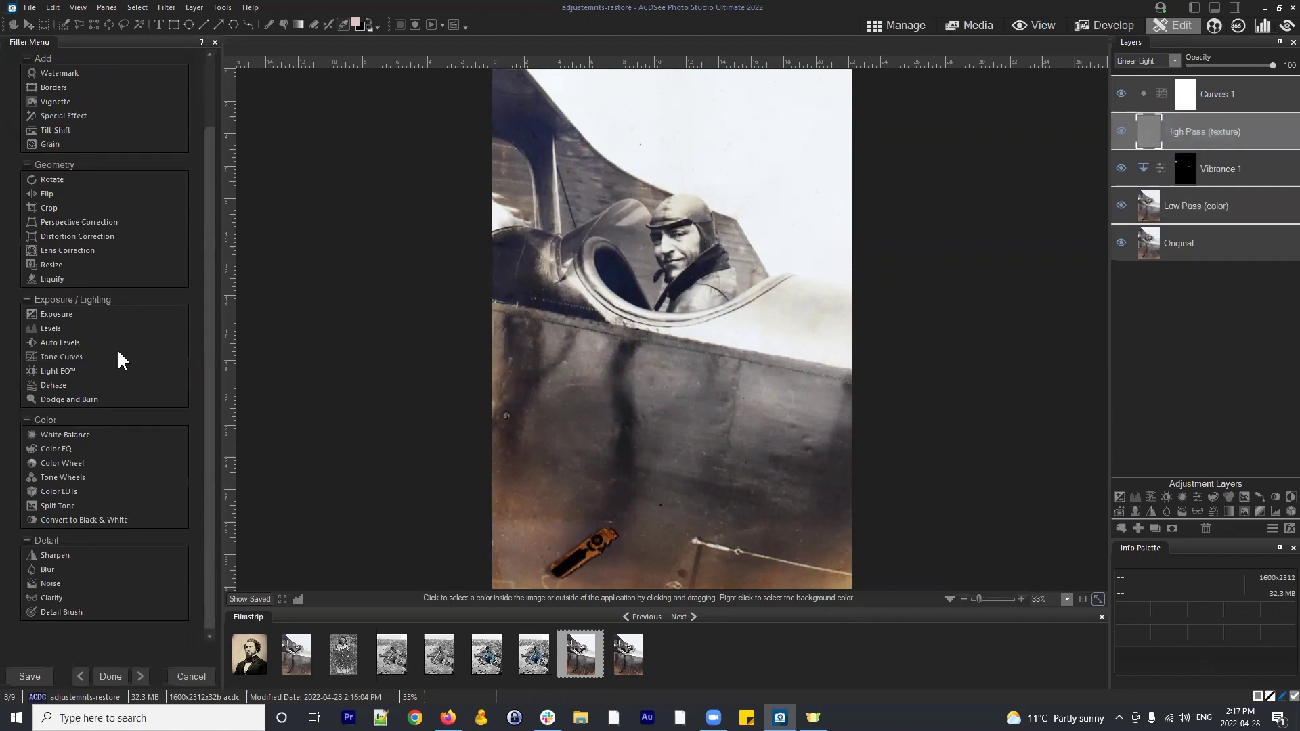
click(59, 557)
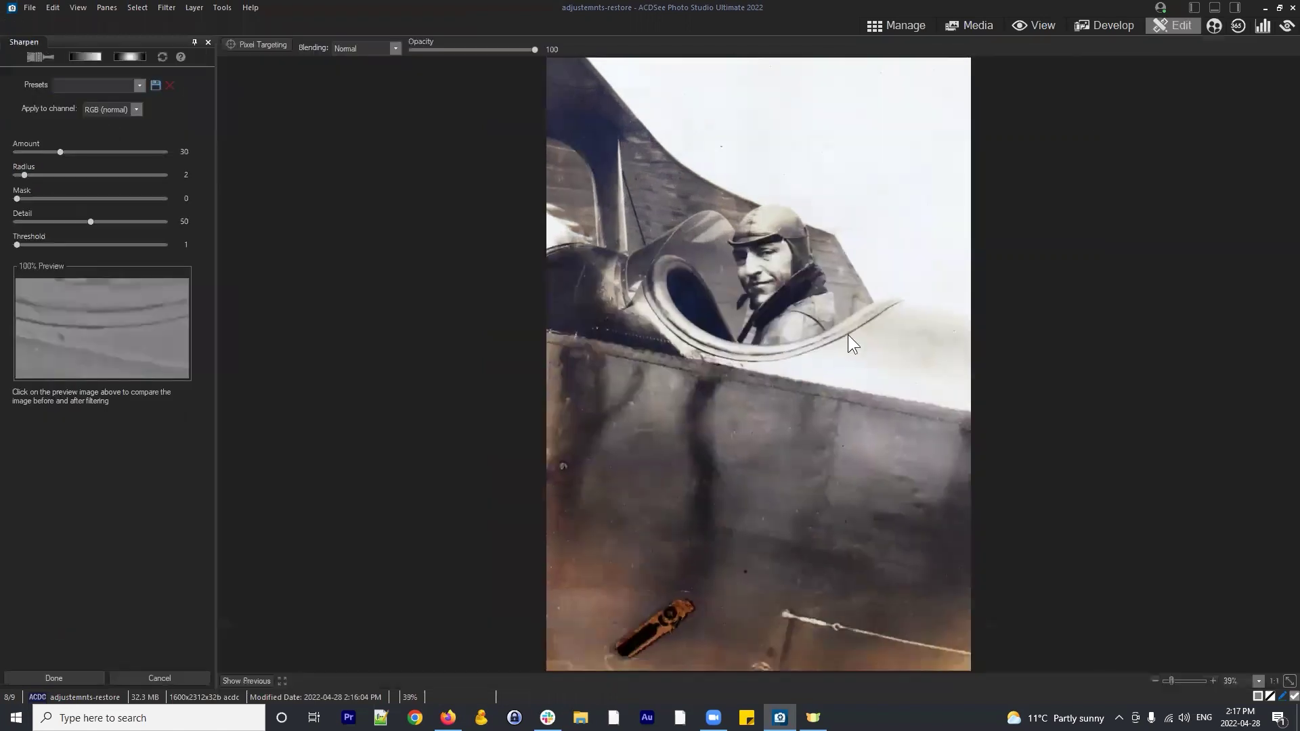
drag(60, 151, 135, 152)
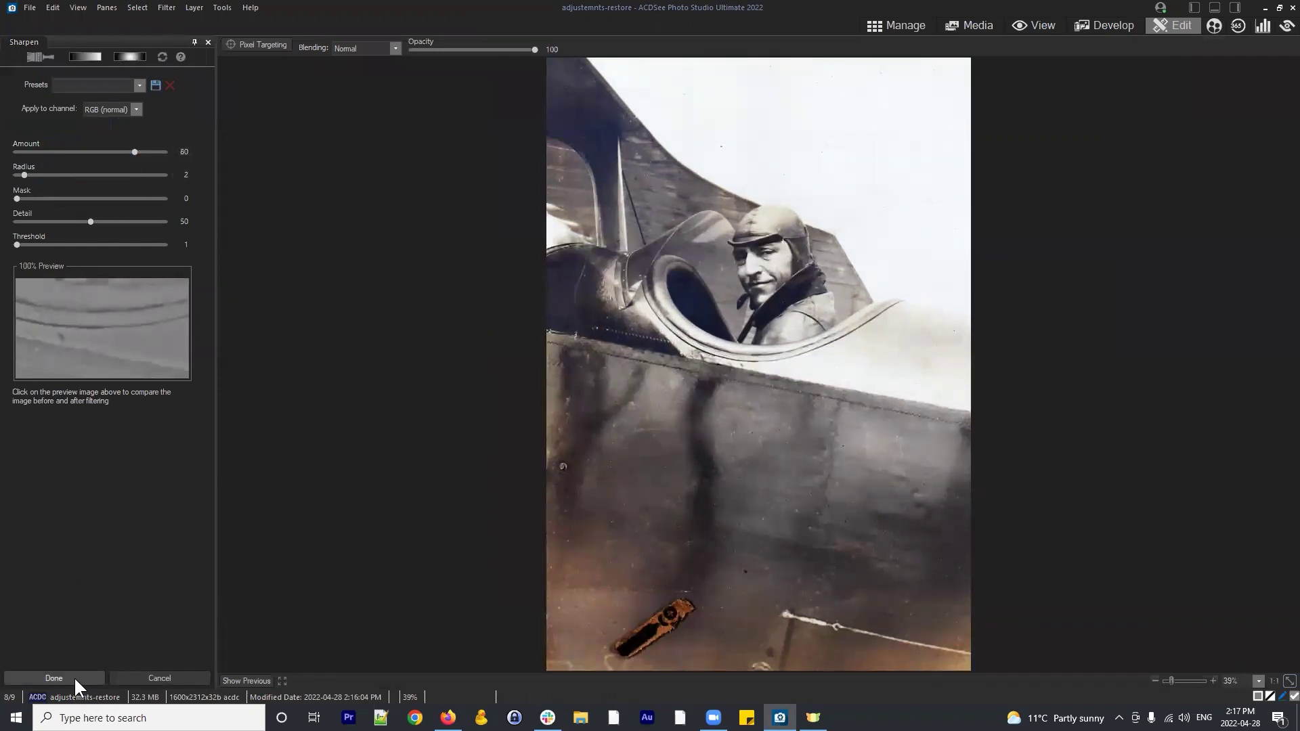
click(74, 678)
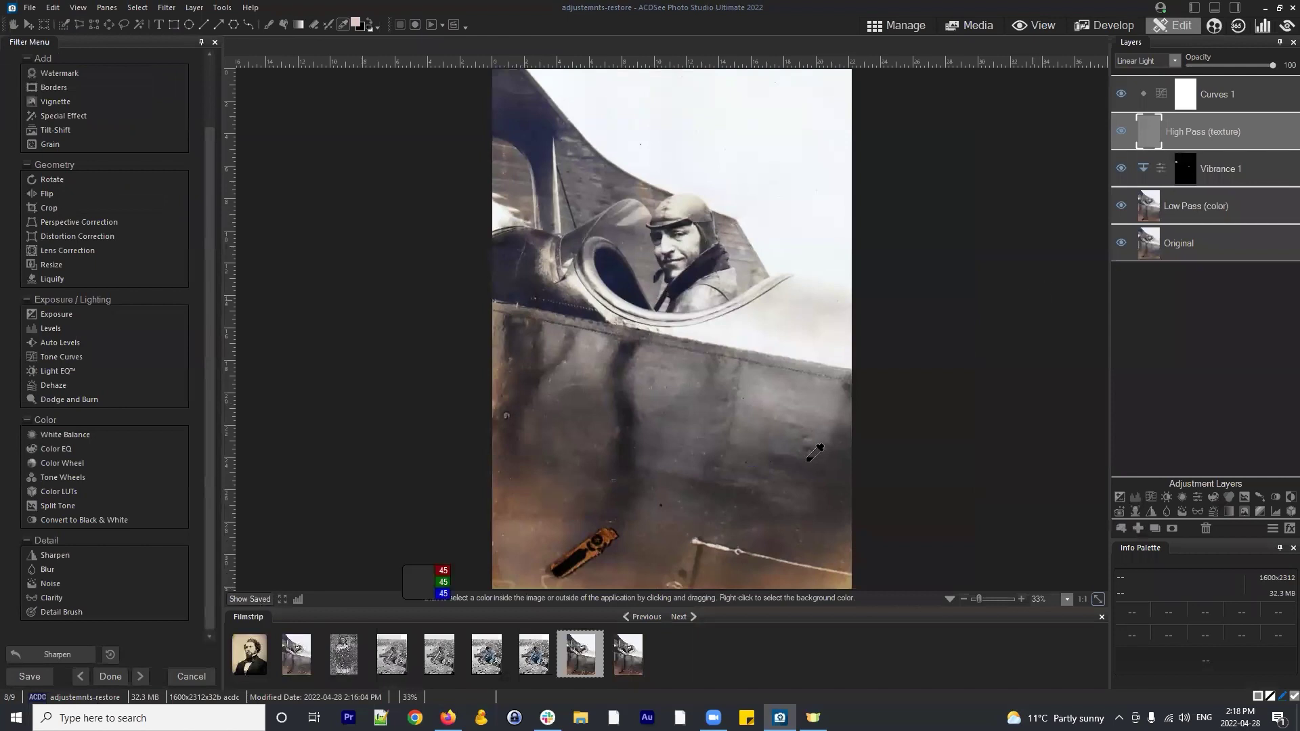
Compare the sharpened pilot image repeatedly with its saved version
click(256, 597)
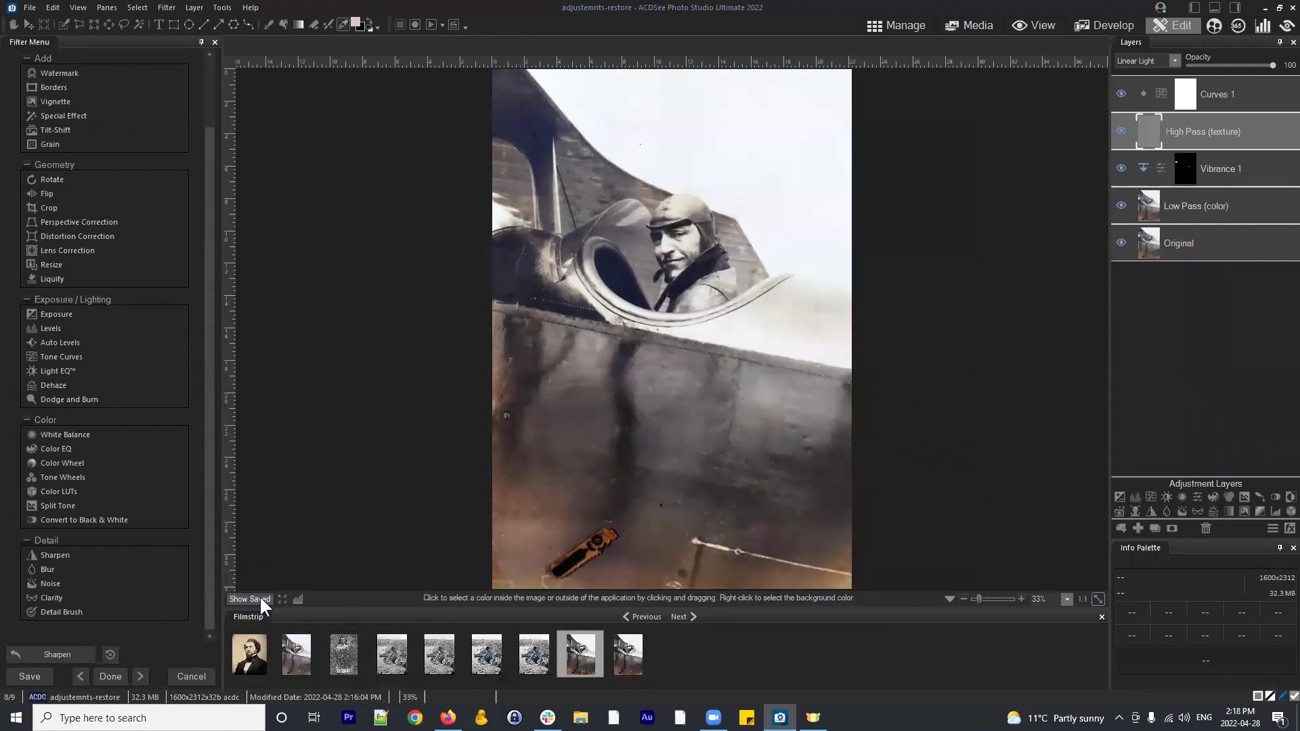
click(258, 597)
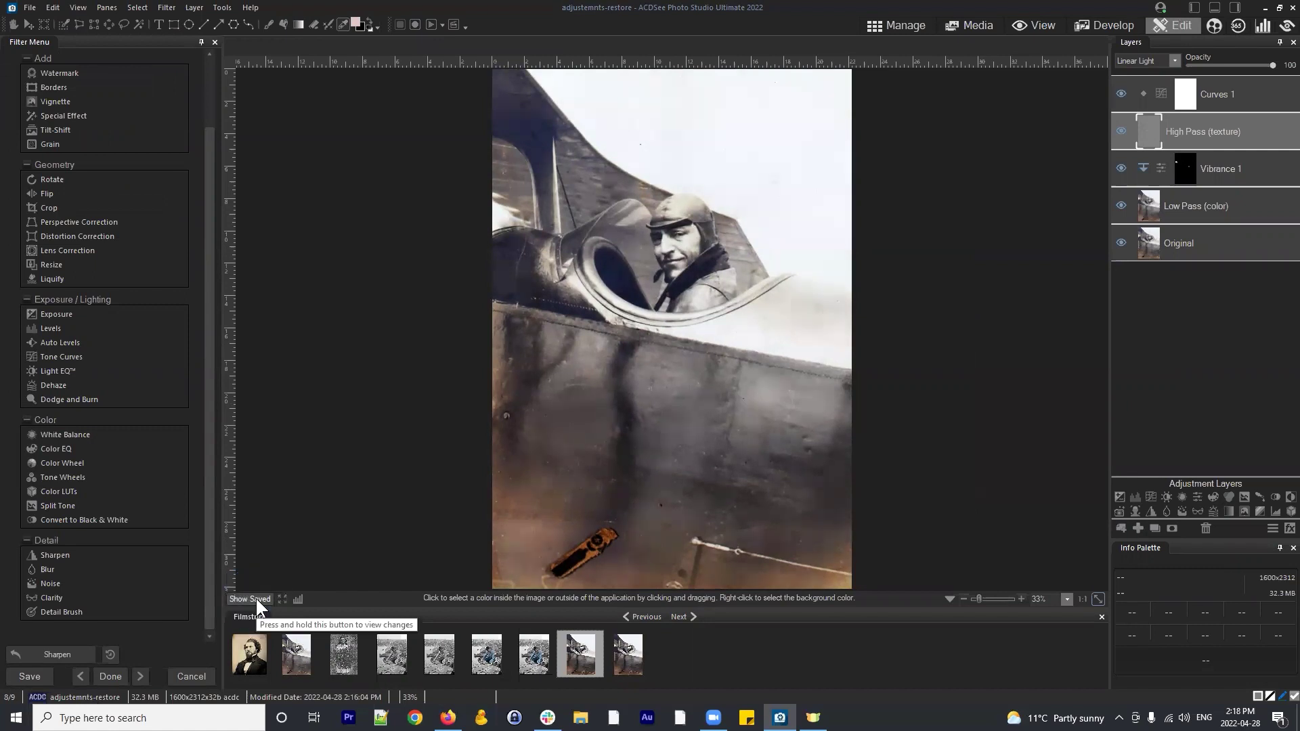
click(257, 598)
click(258, 599)
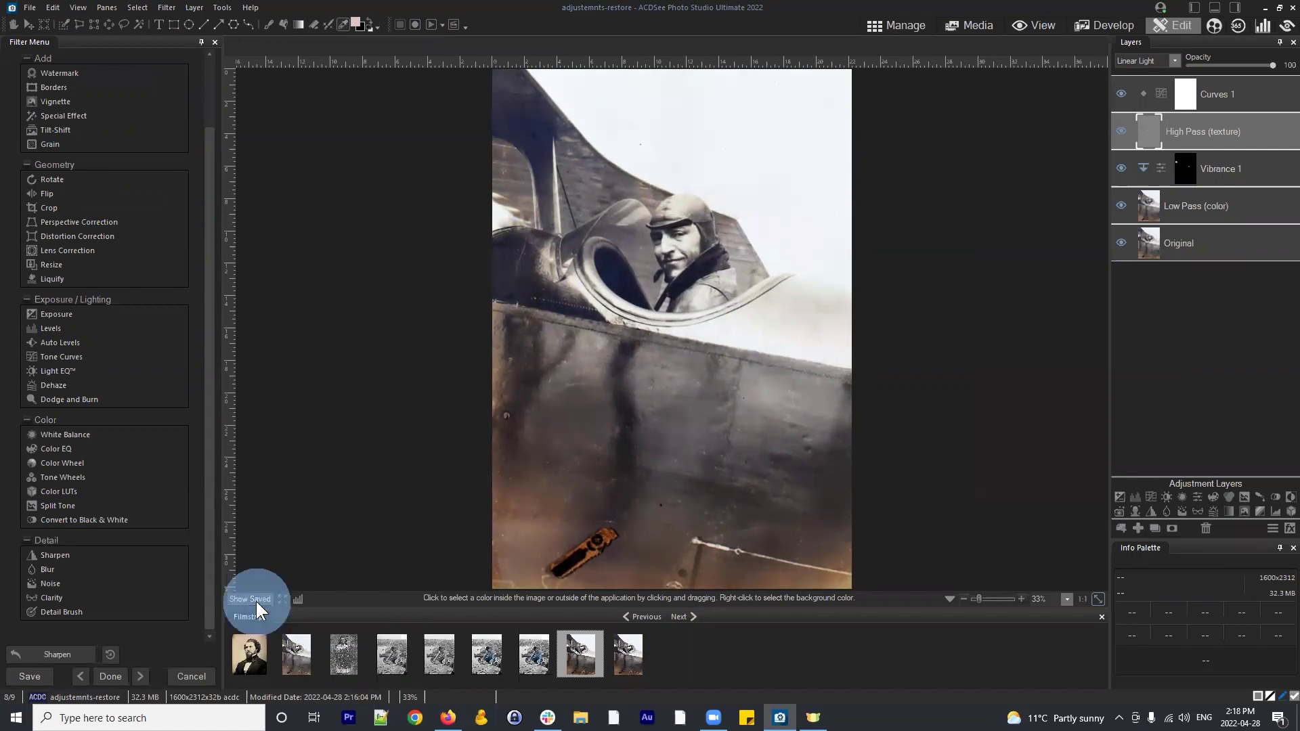
click(250, 599)
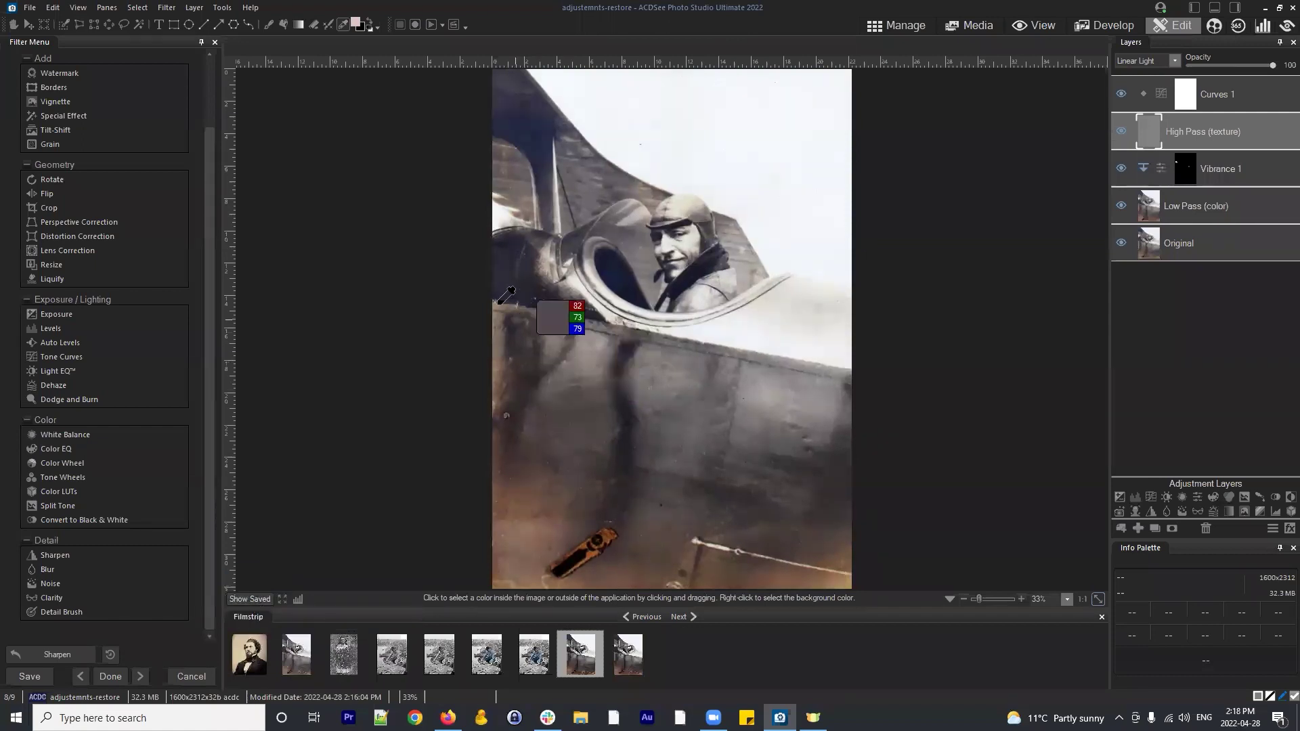
click(245, 598)
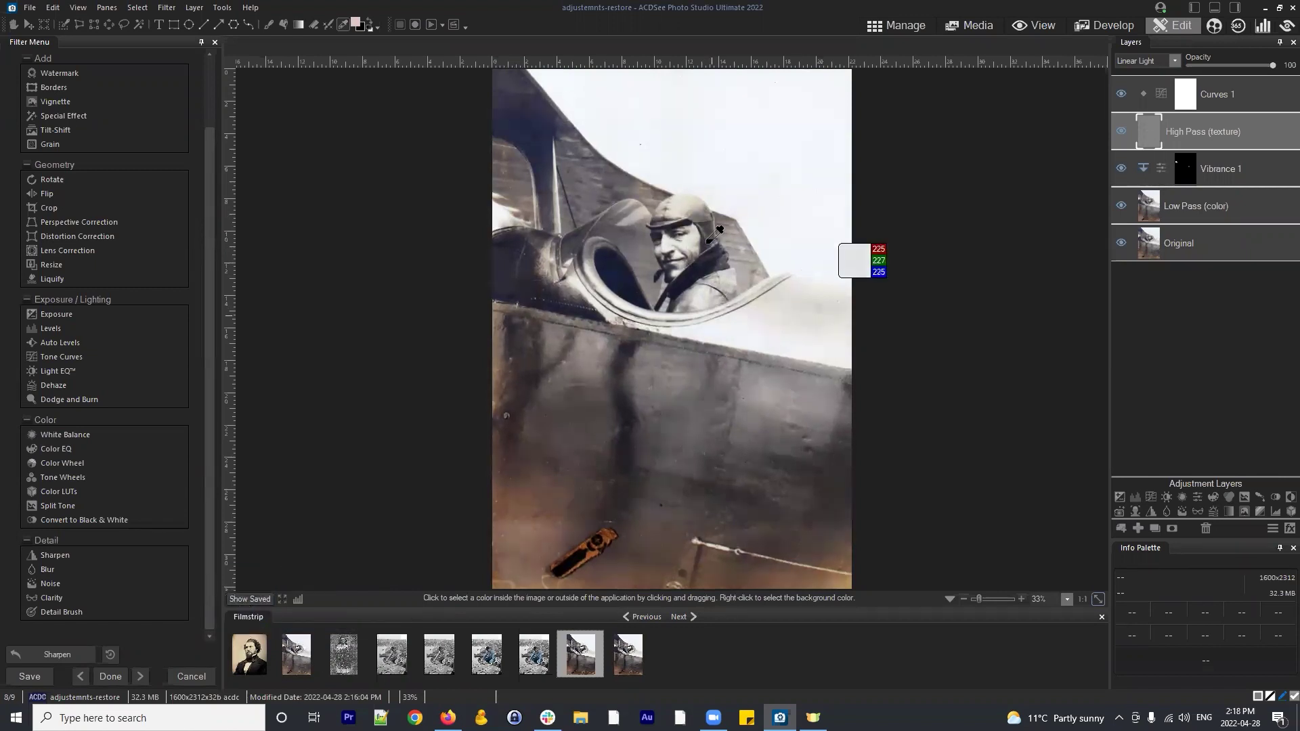
click(255, 599)
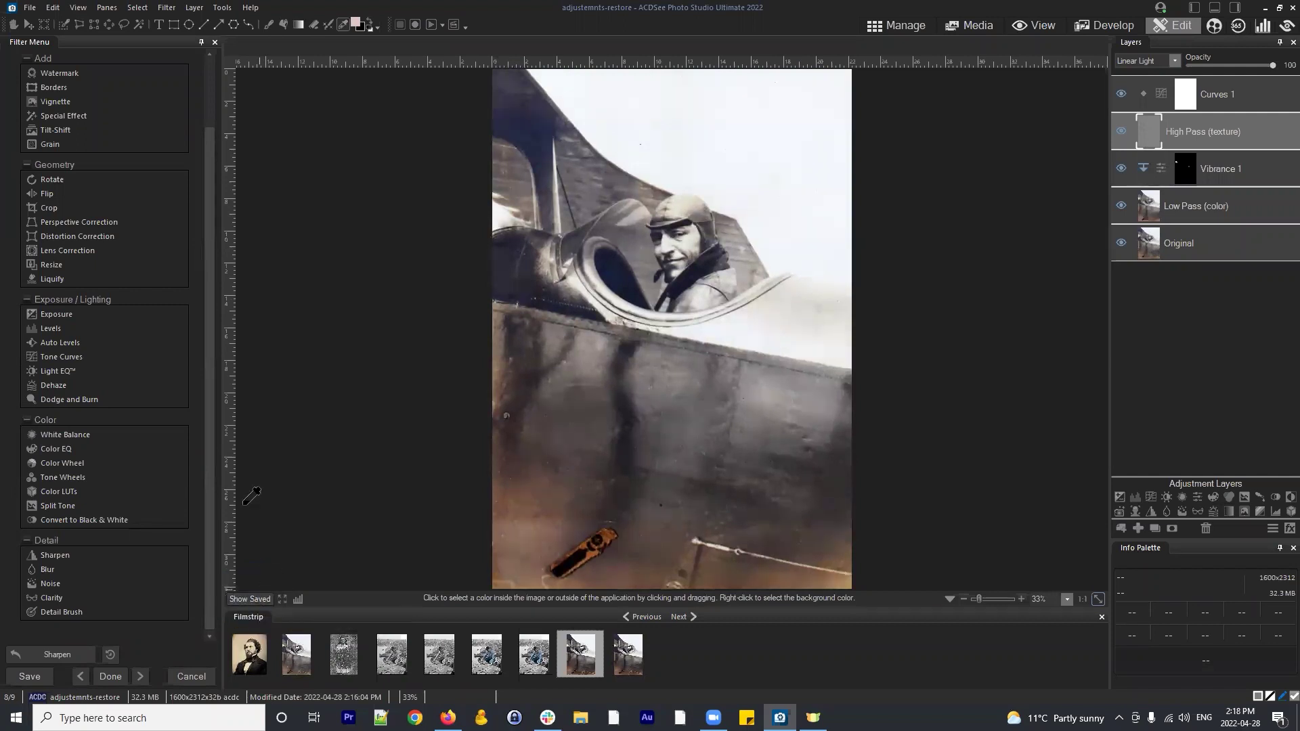
click(58, 556)
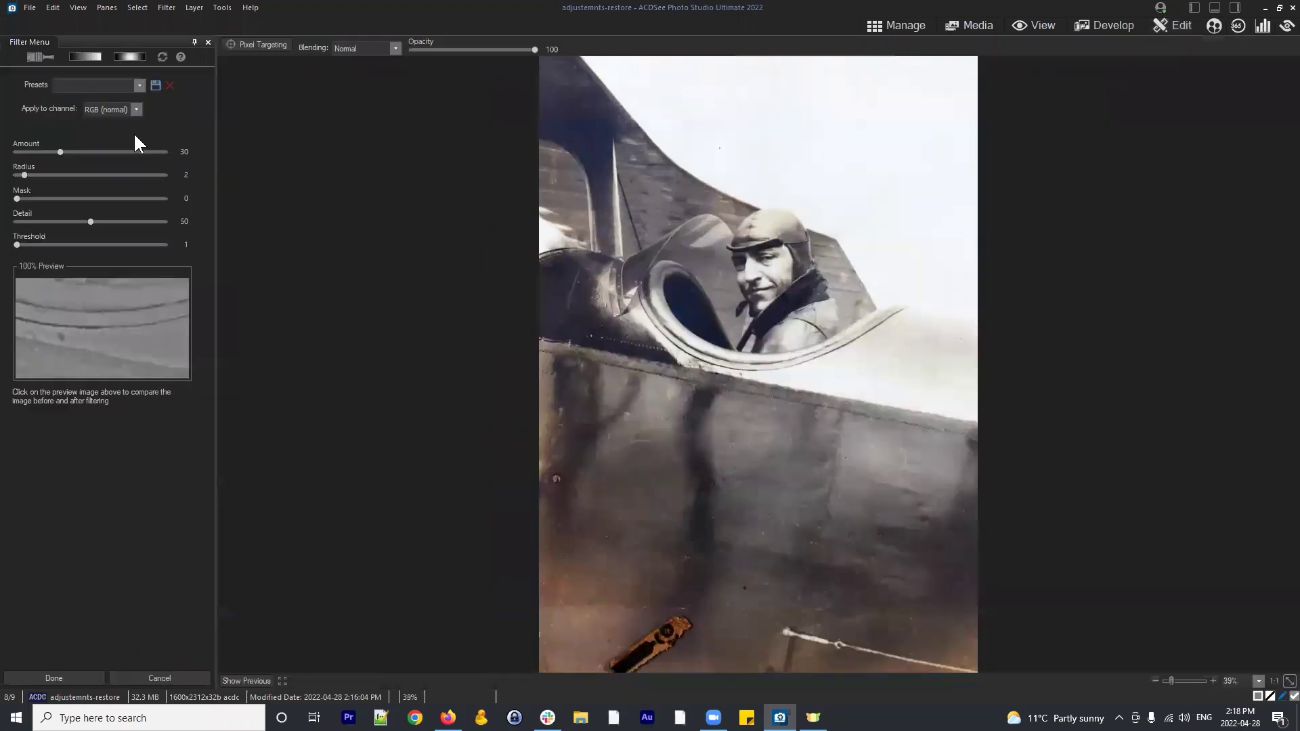
click(47, 54)
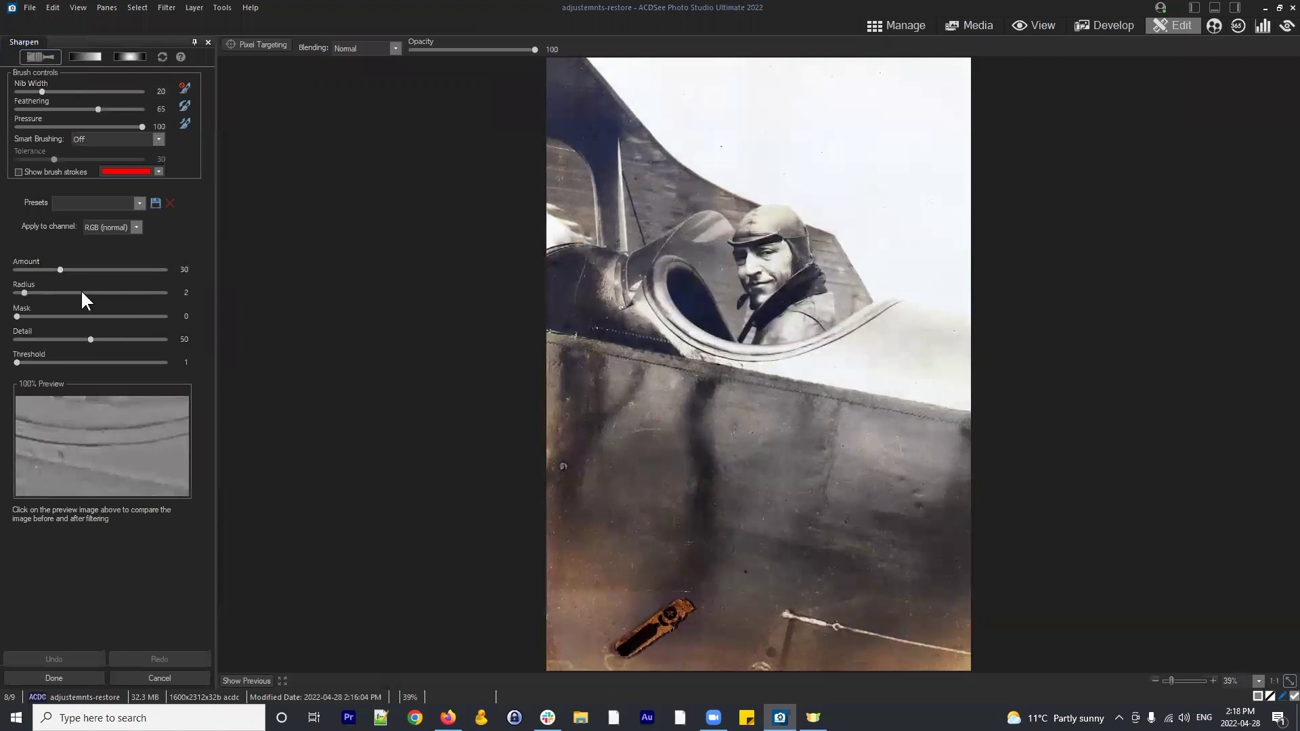
click(138, 677)
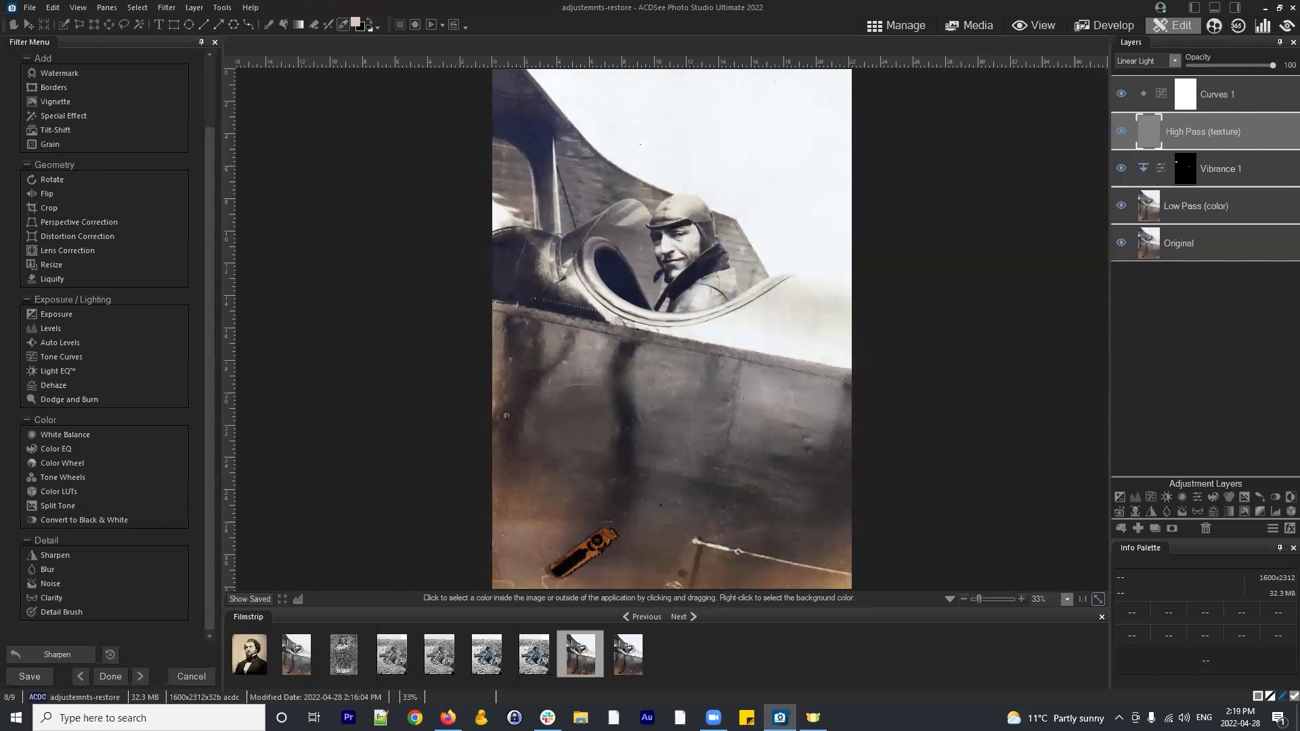
Switch to Chrome and open the ACDSee Photo Software website from the bookmarks
click(415, 718)
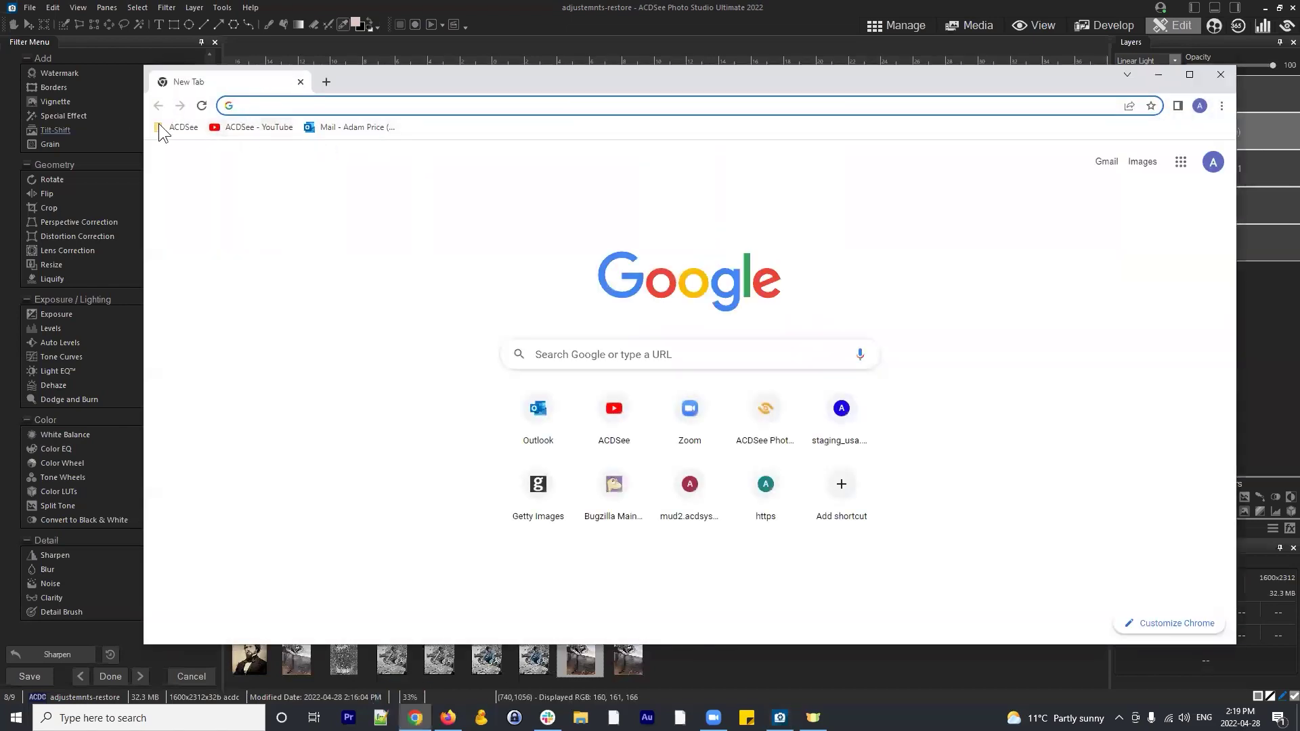
click(214, 128)
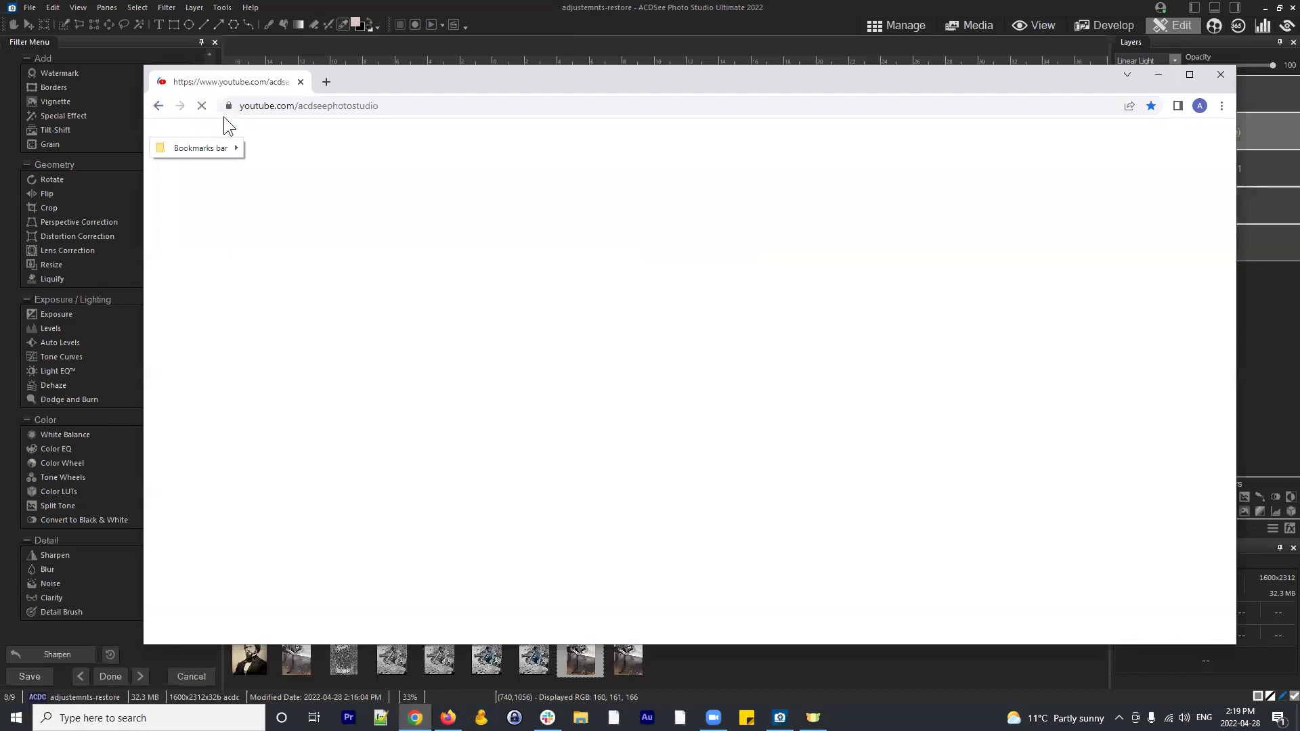
click(326, 82)
click(299, 81)
click(172, 128)
click(203, 148)
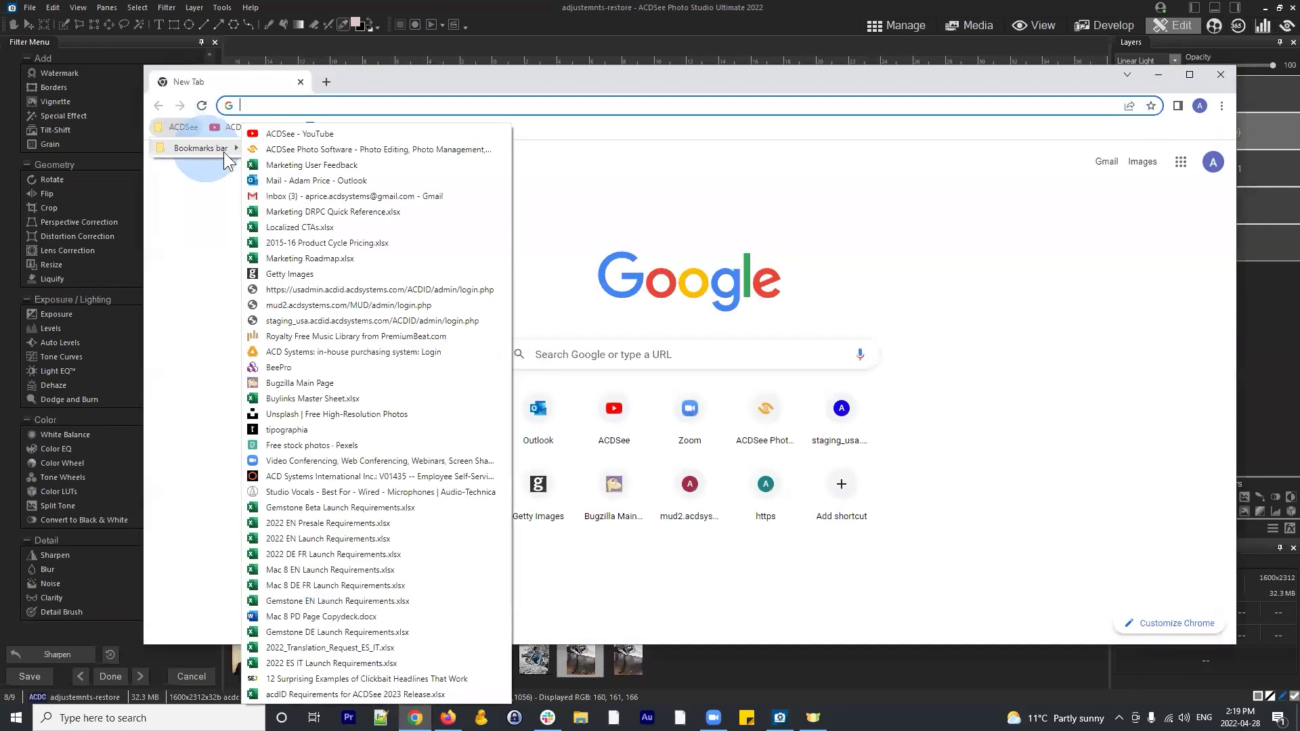
click(309, 153)
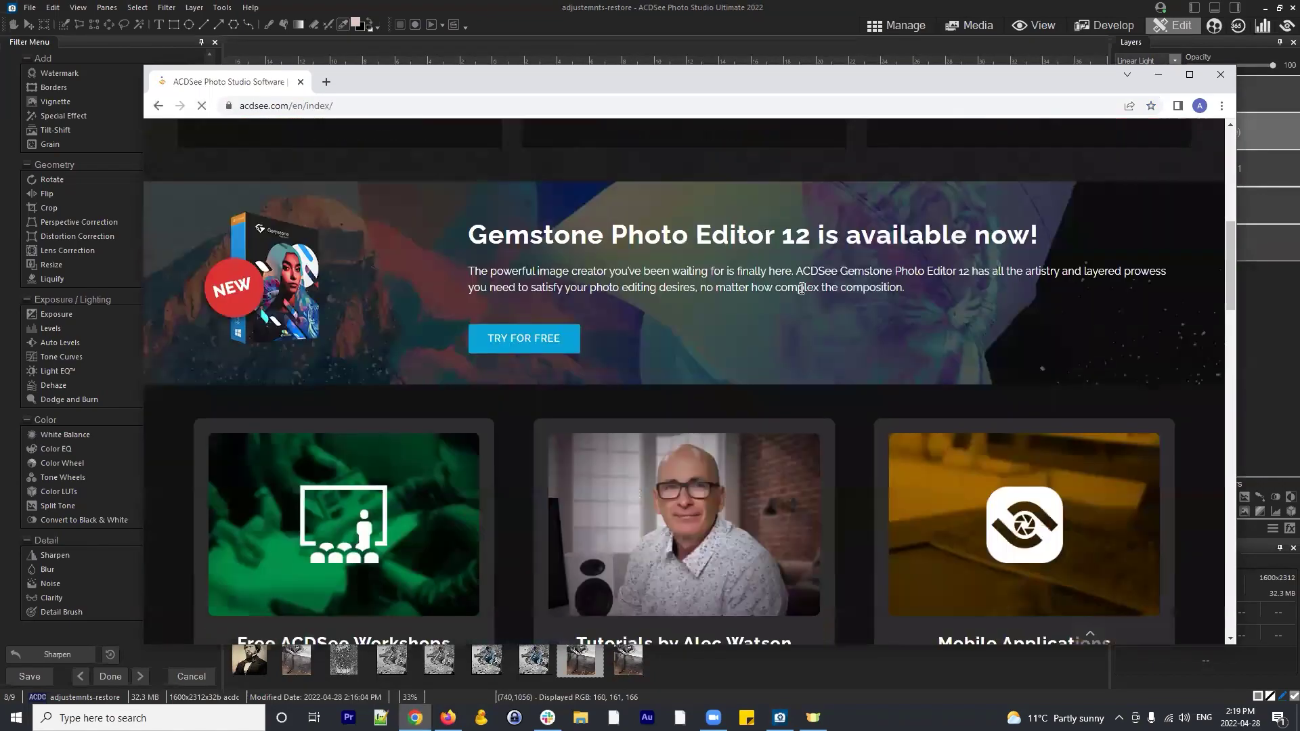
Find Free ACDSee Workshops on the home page, view its webinar registration page and close that page
scroll(735, 186, down, 12)
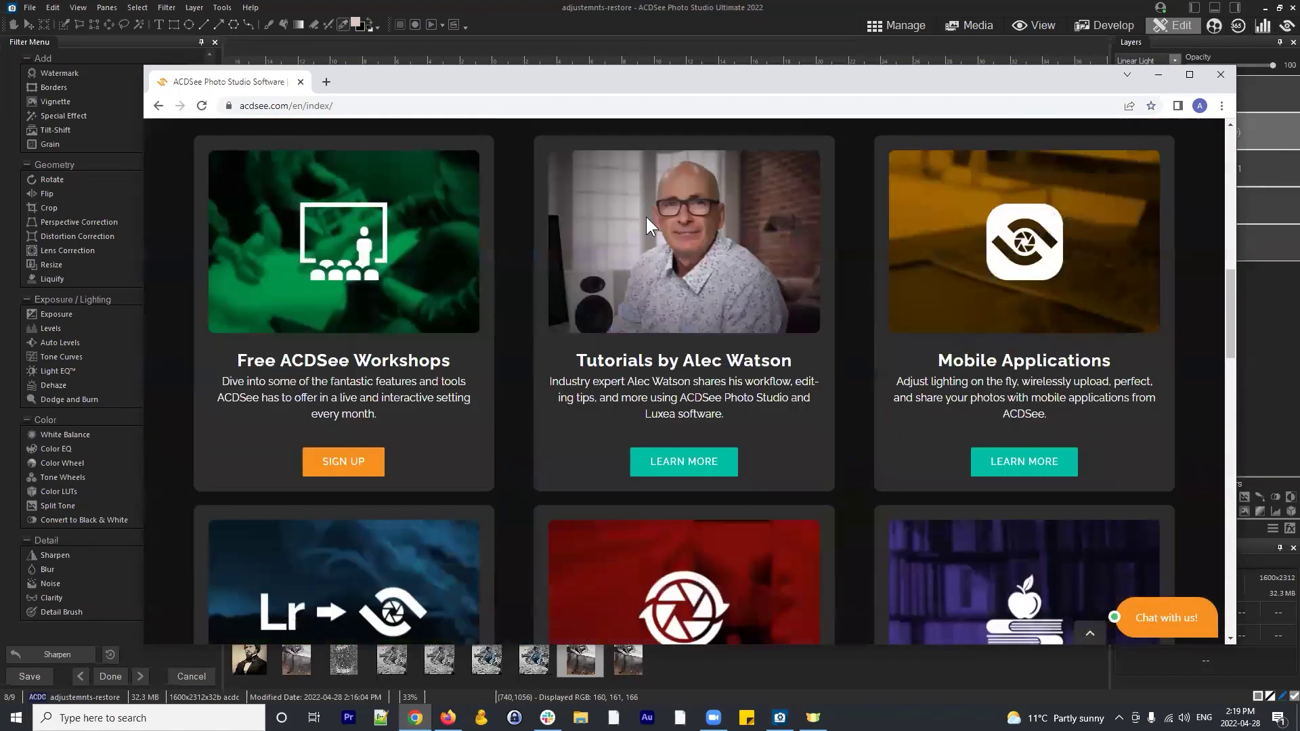
scroll(310, 325, up, 3)
scroll(350, 521, down, 2)
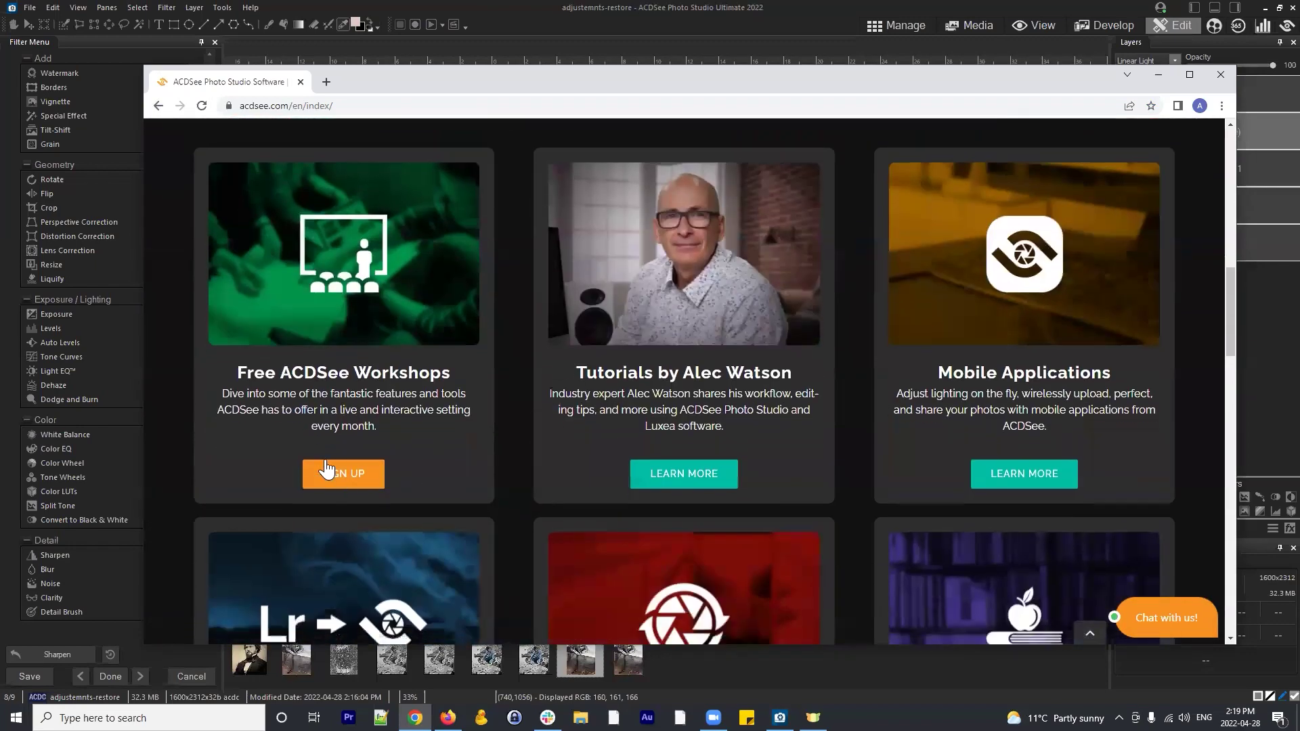
click(345, 482)
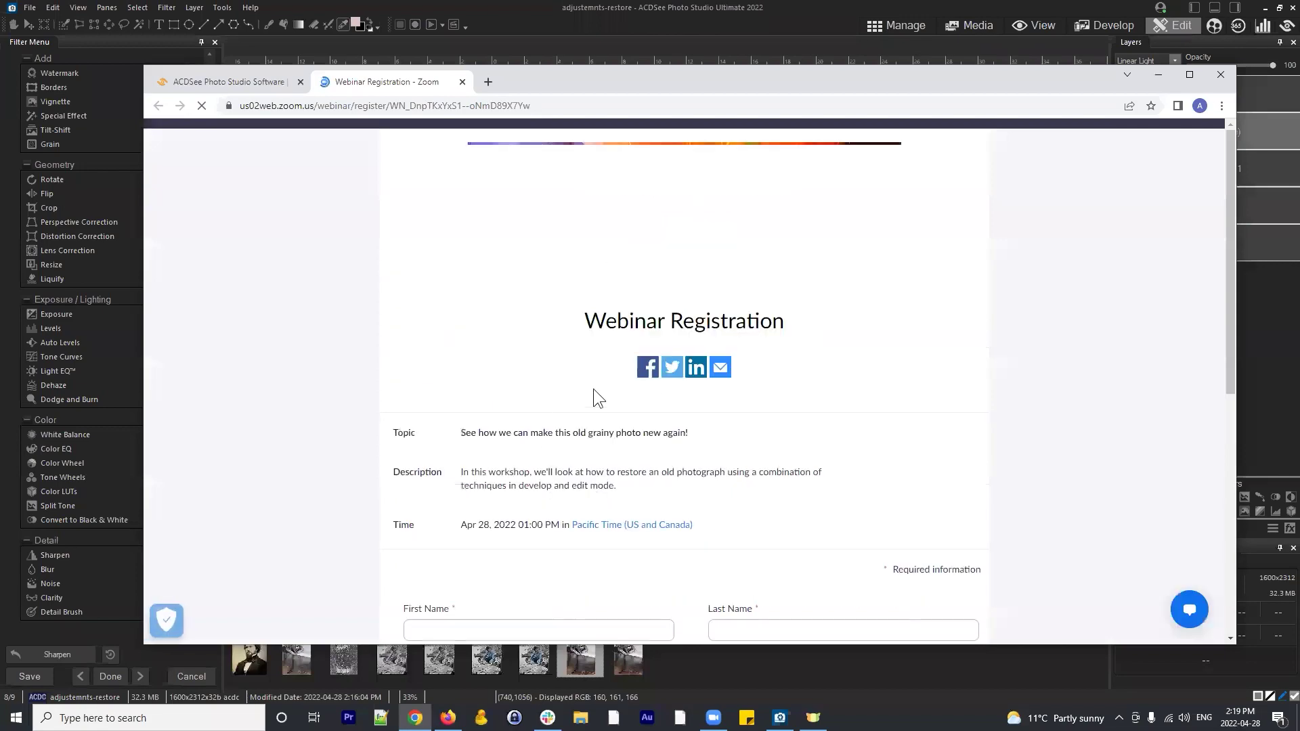
click(463, 82)
Examine the site's ACDSee Workshops page for its sign-up and Facebook viewing information, and close the browser
scroll(798, 266, up, 10)
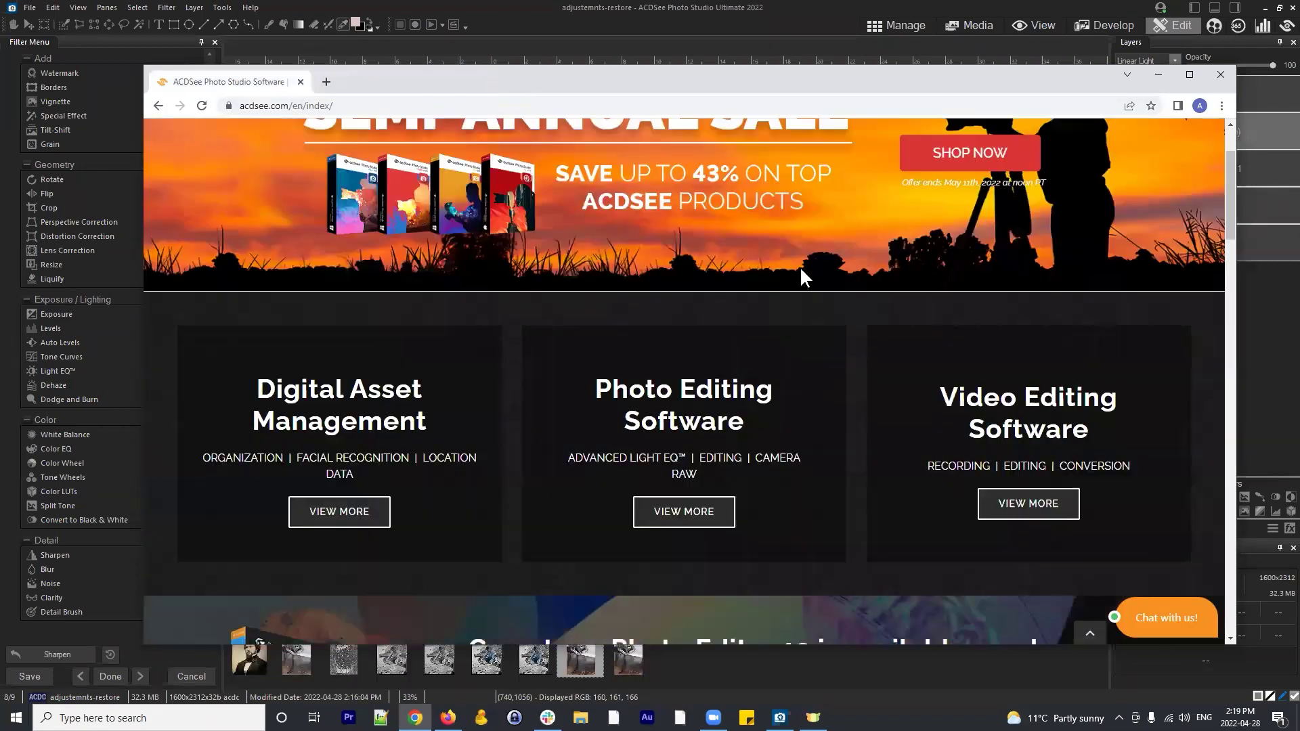
mouse_move(822, 145)
click(847, 187)
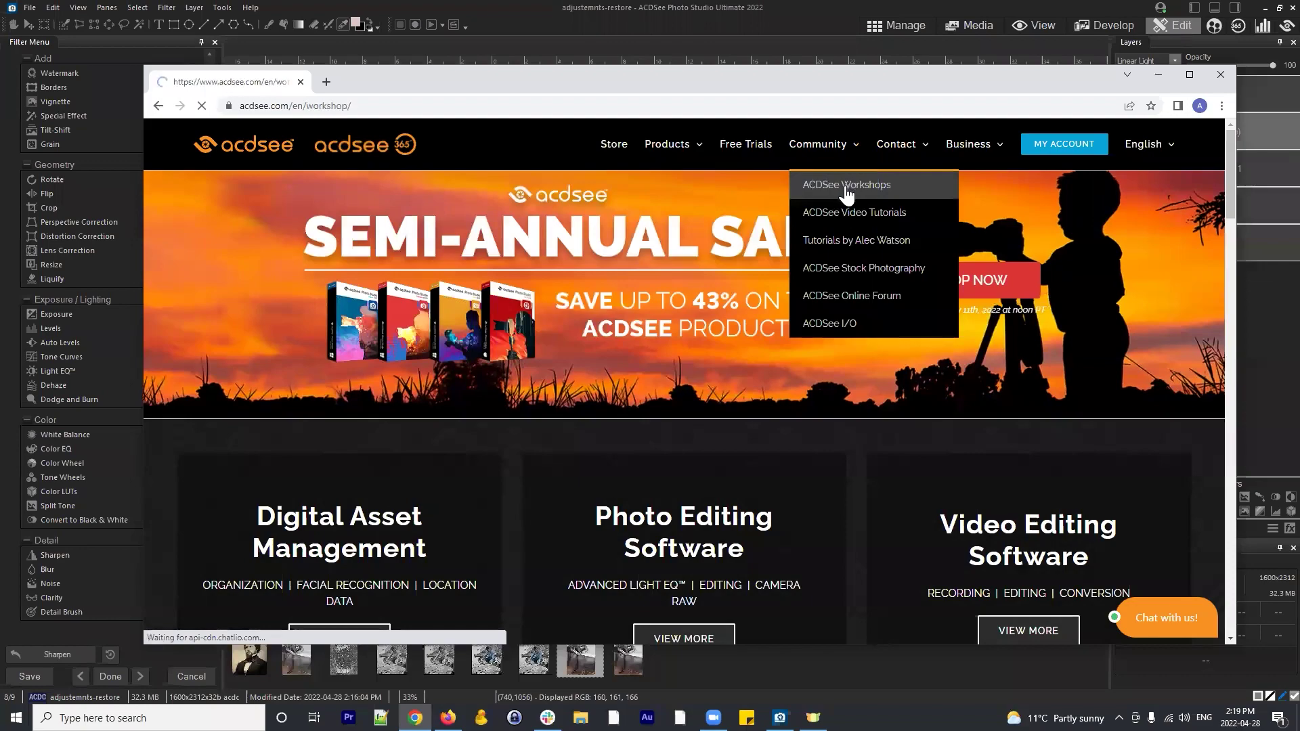
scroll(812, 244, down, 5)
scroll(792, 290, down, 5)
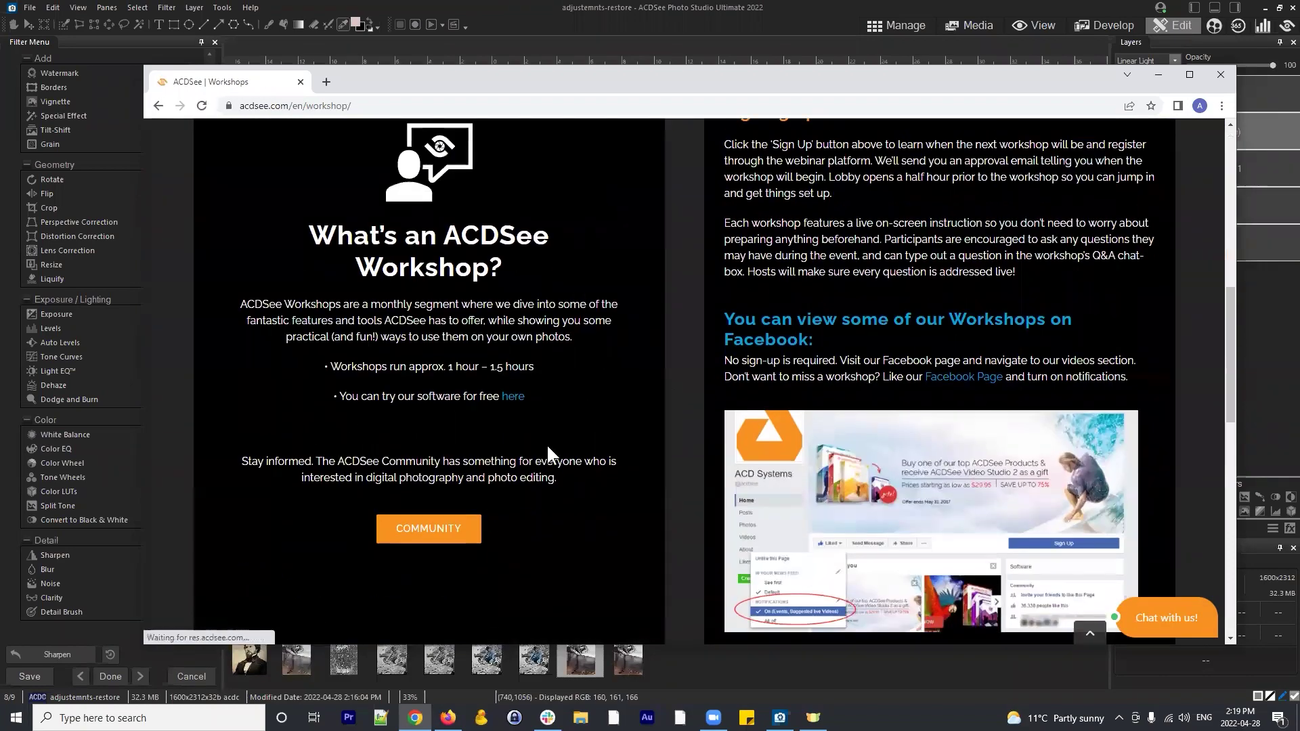
scroll(746, 291, up, 6)
scroll(855, 435, down, 6)
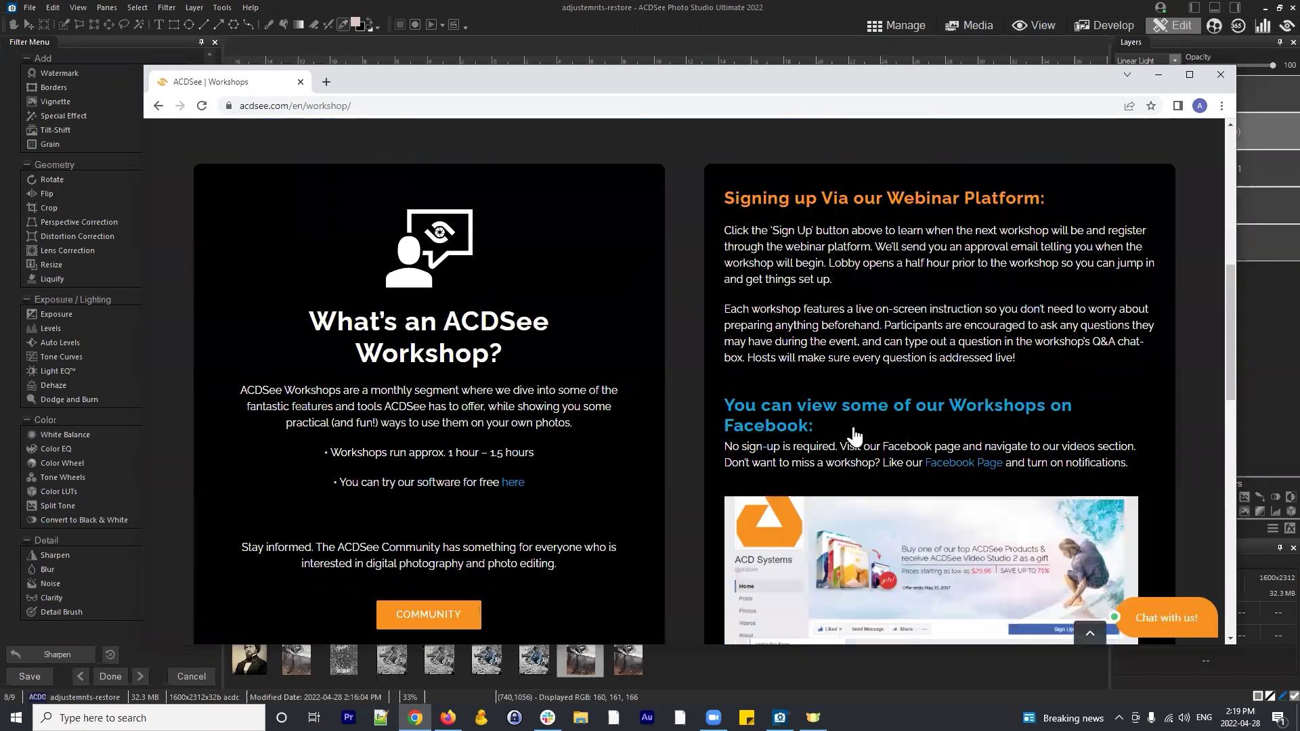
scroll(799, 375, up, 10)
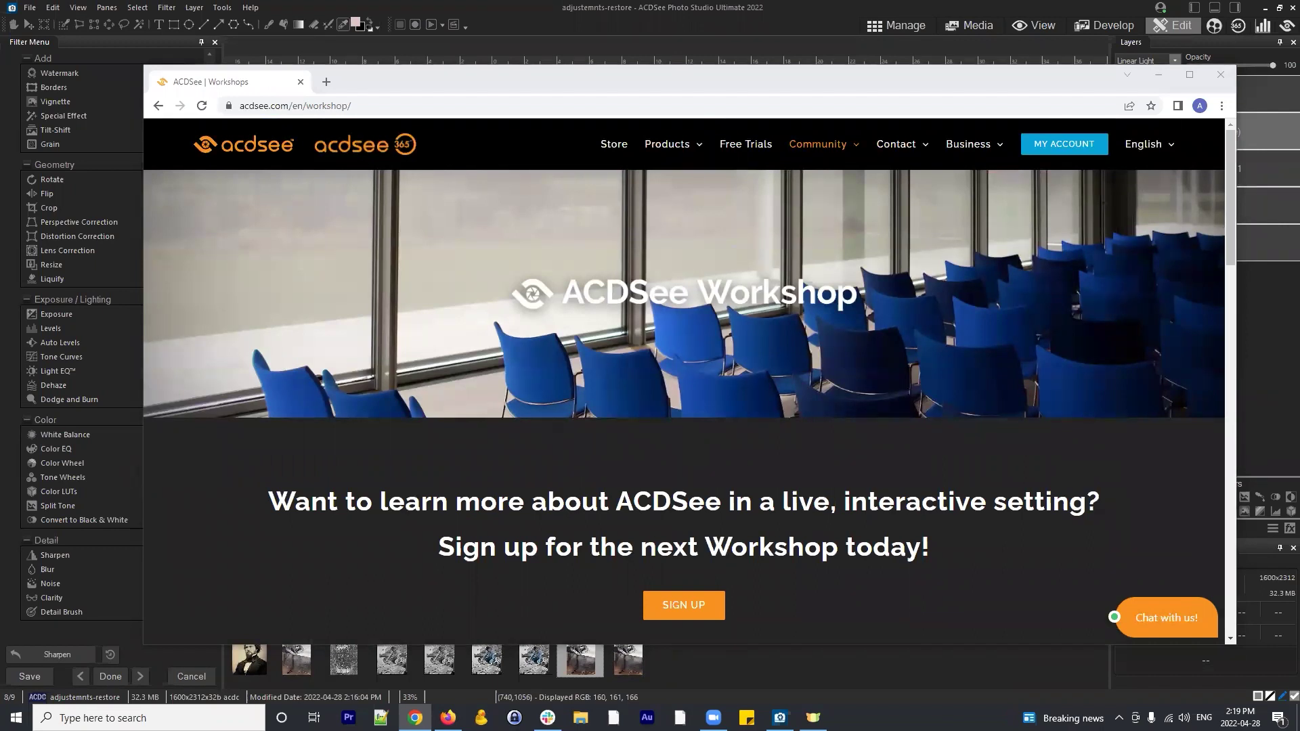
click(1220, 75)
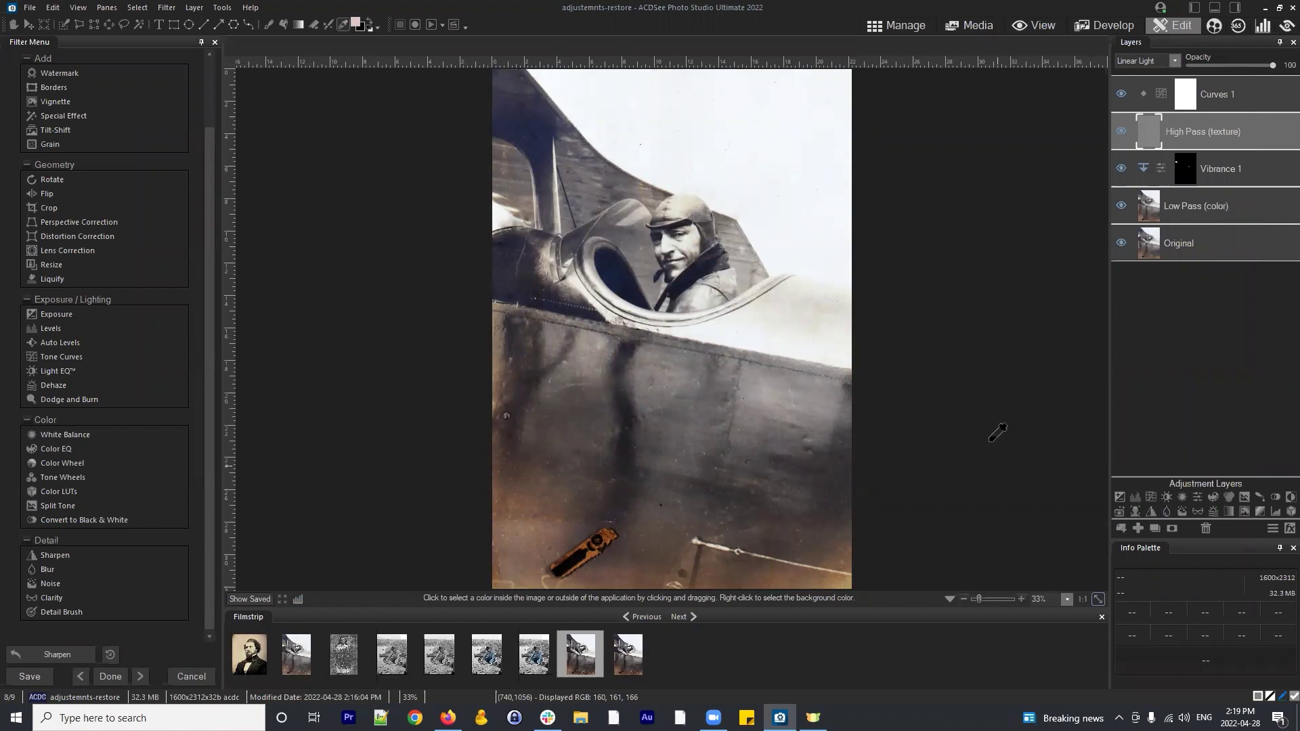
Switch to the Mouse Highlight utility to view its settings over the photo, and return to the editor
click(704, 639)
click(812, 717)
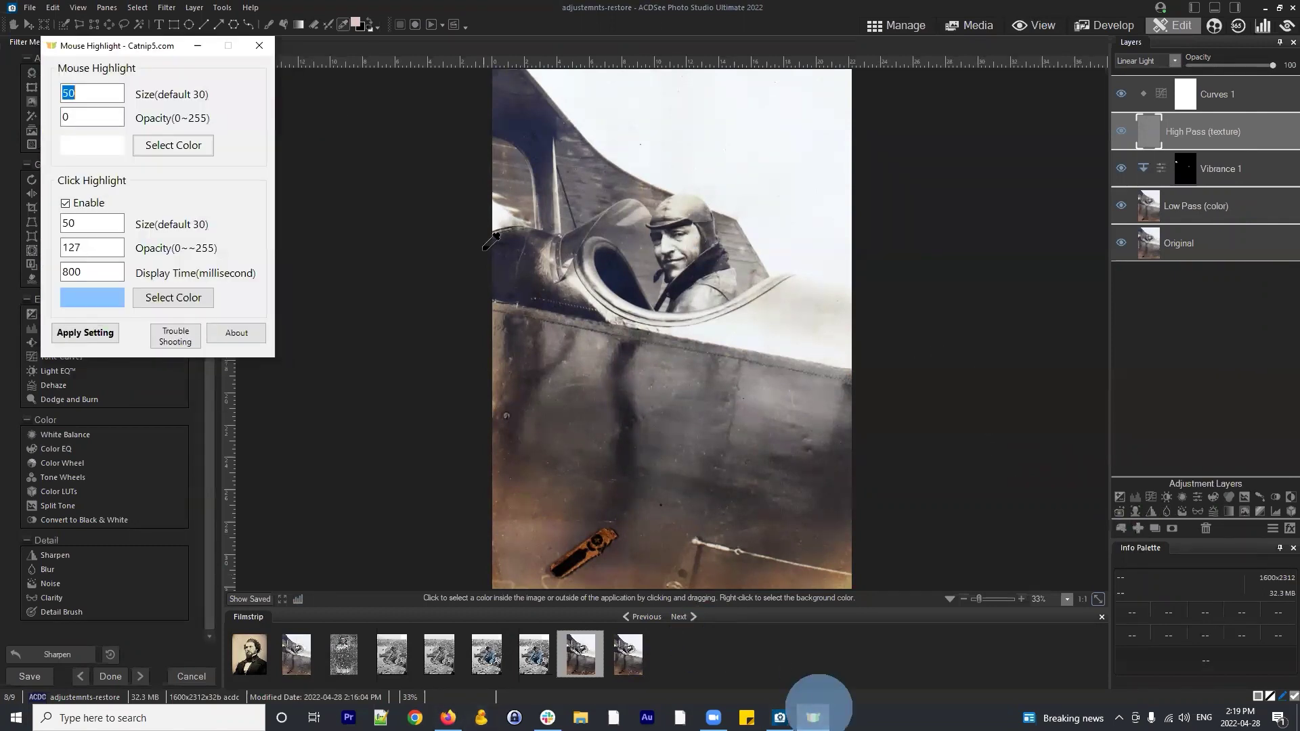
click(130, 45)
drag(149, 60, 521, 168)
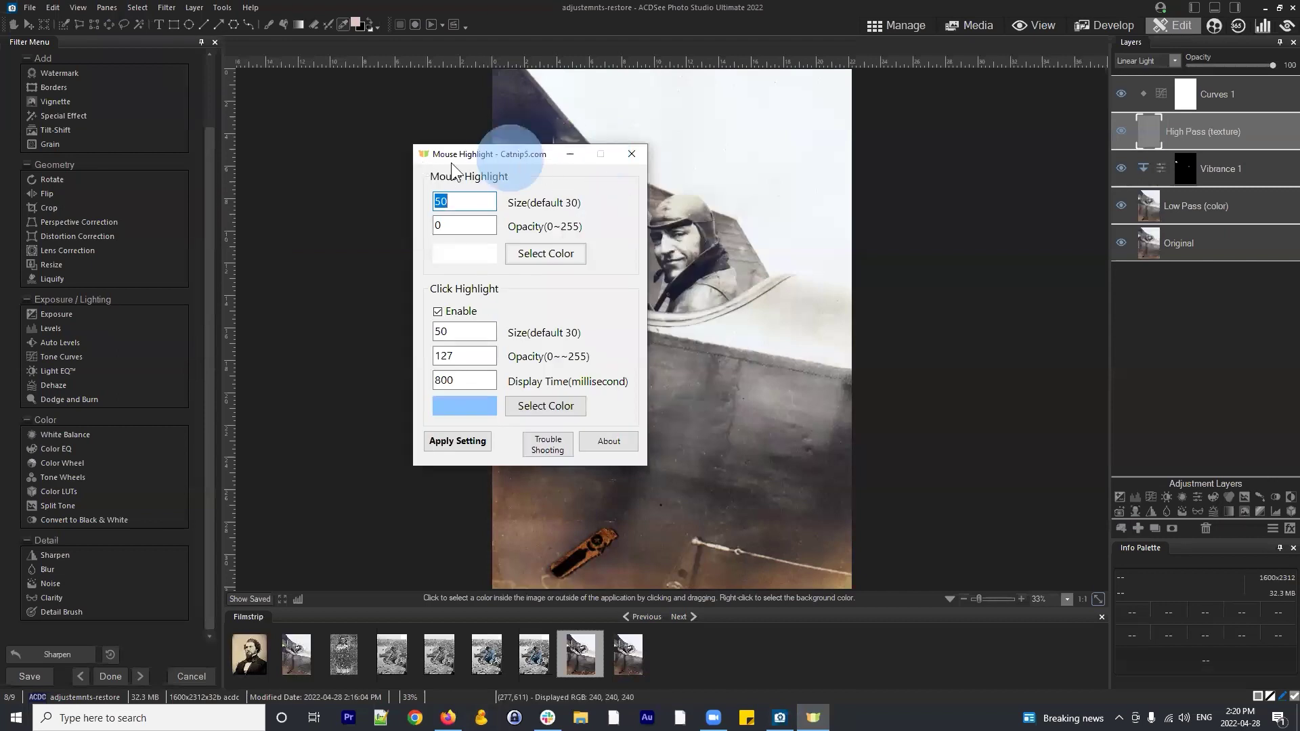
click(526, 155)
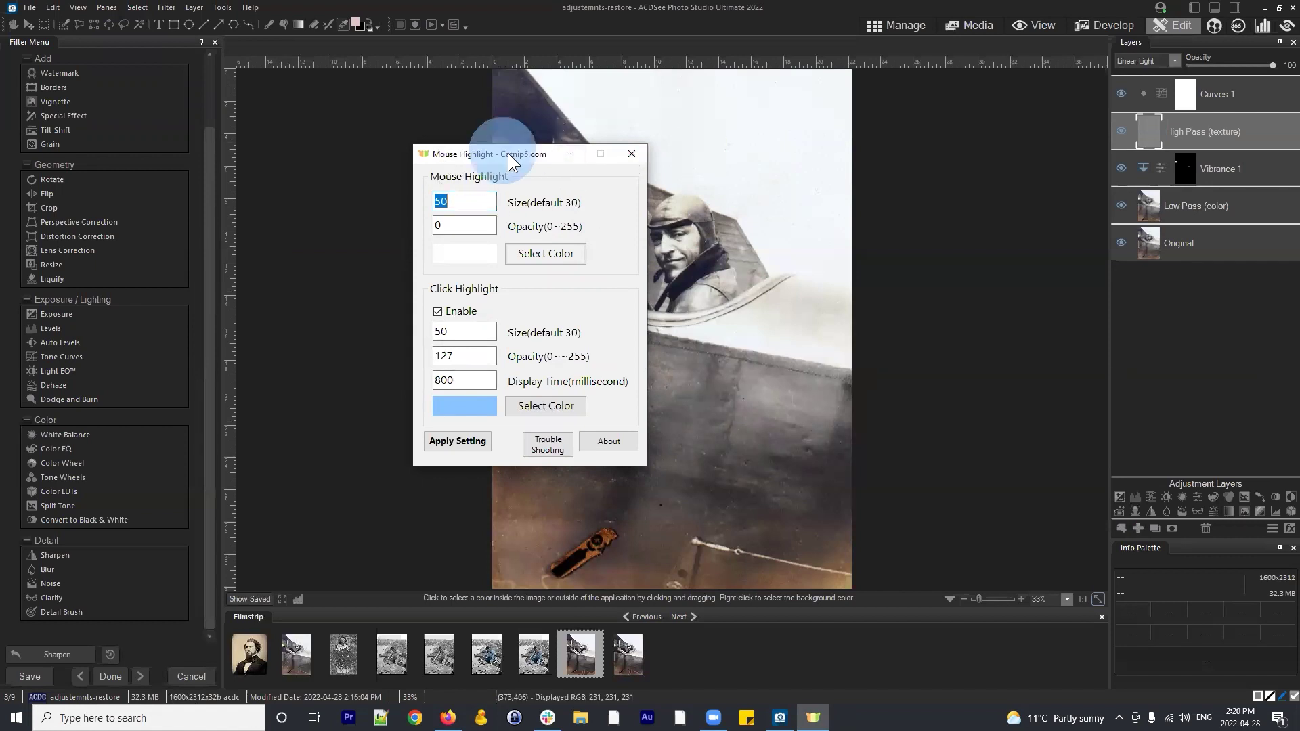
drag(508, 153, 500, 157)
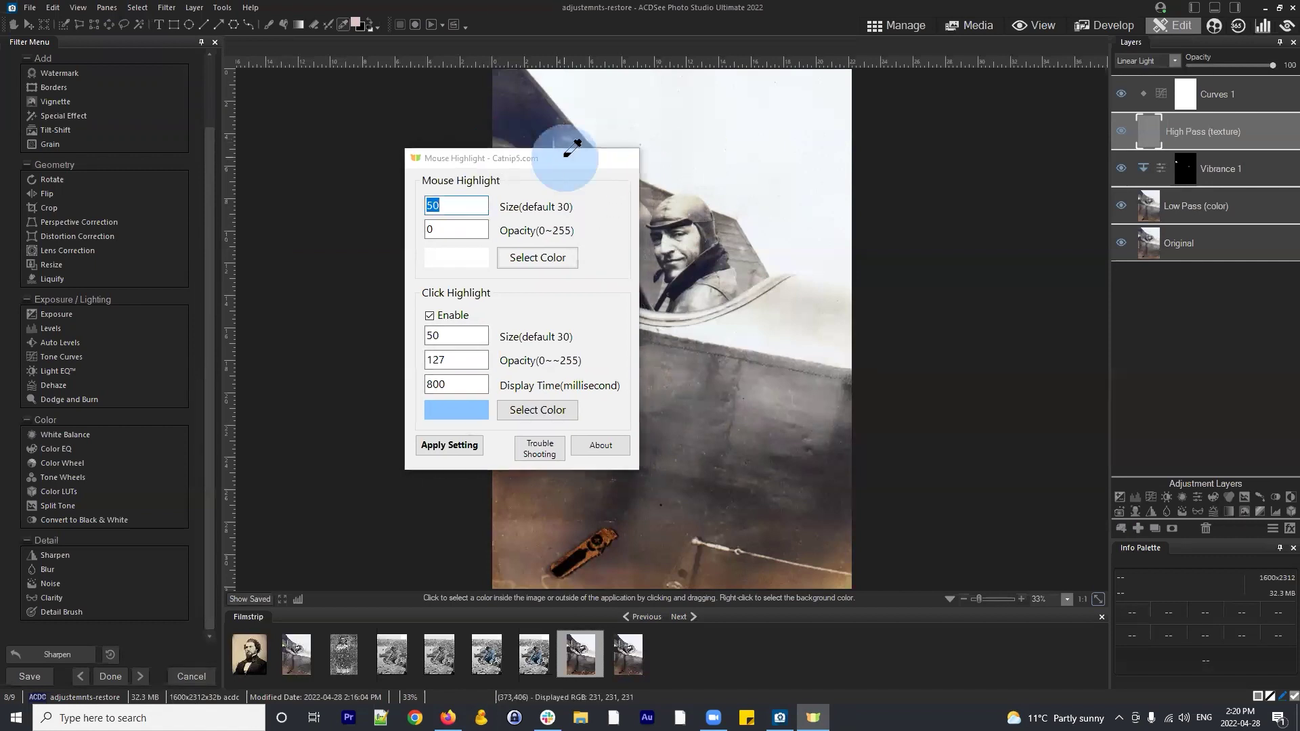
click(563, 158)
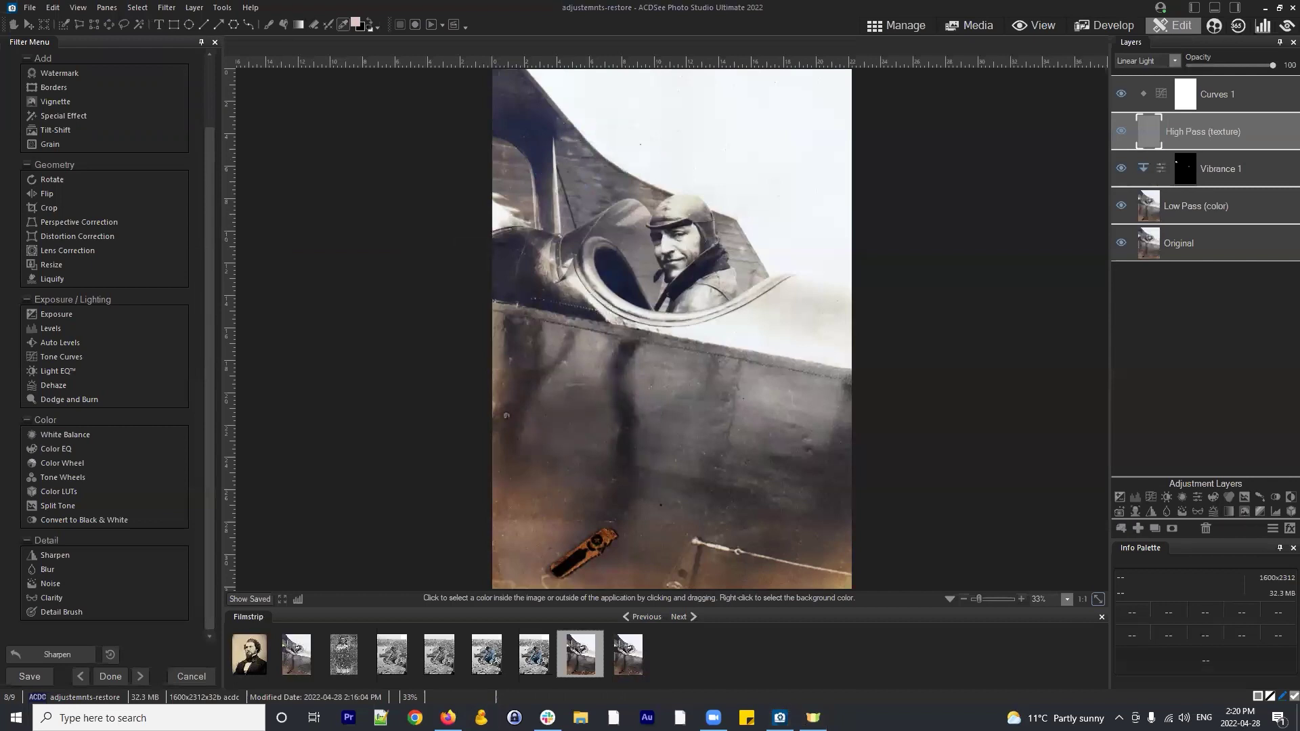
click(928, 212)
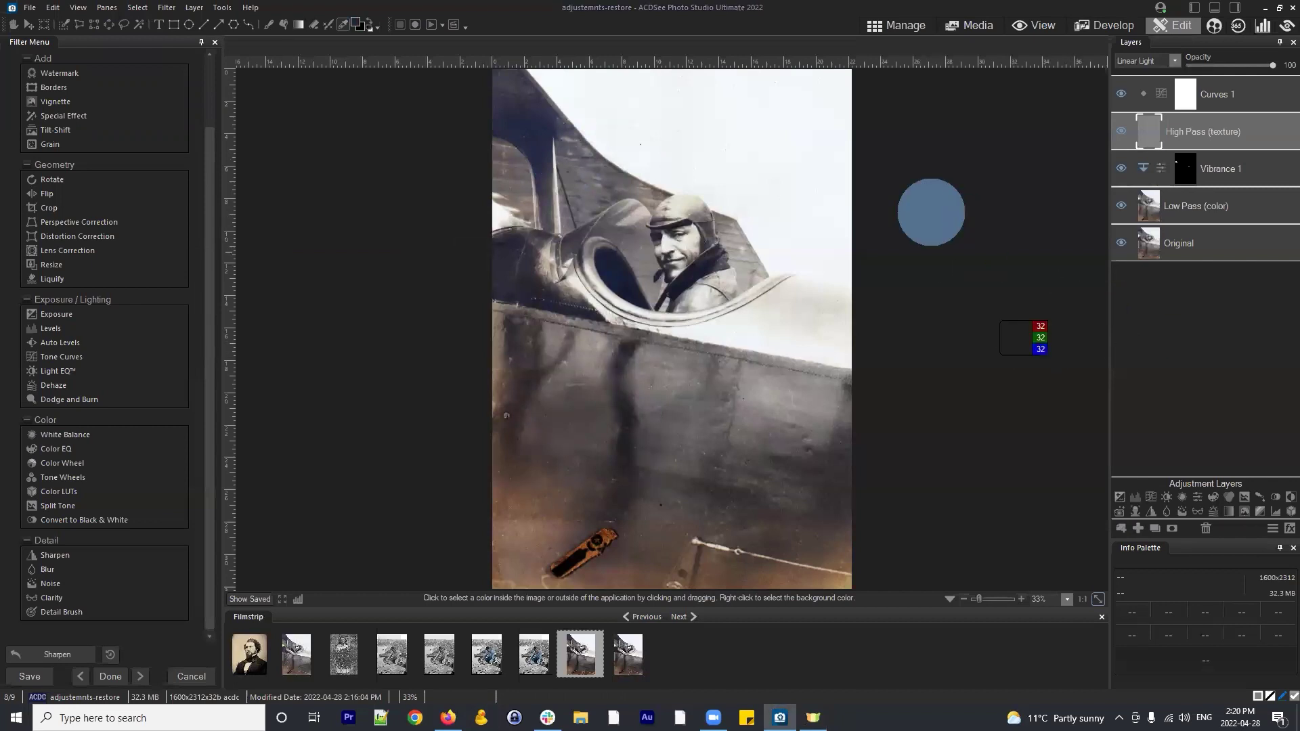